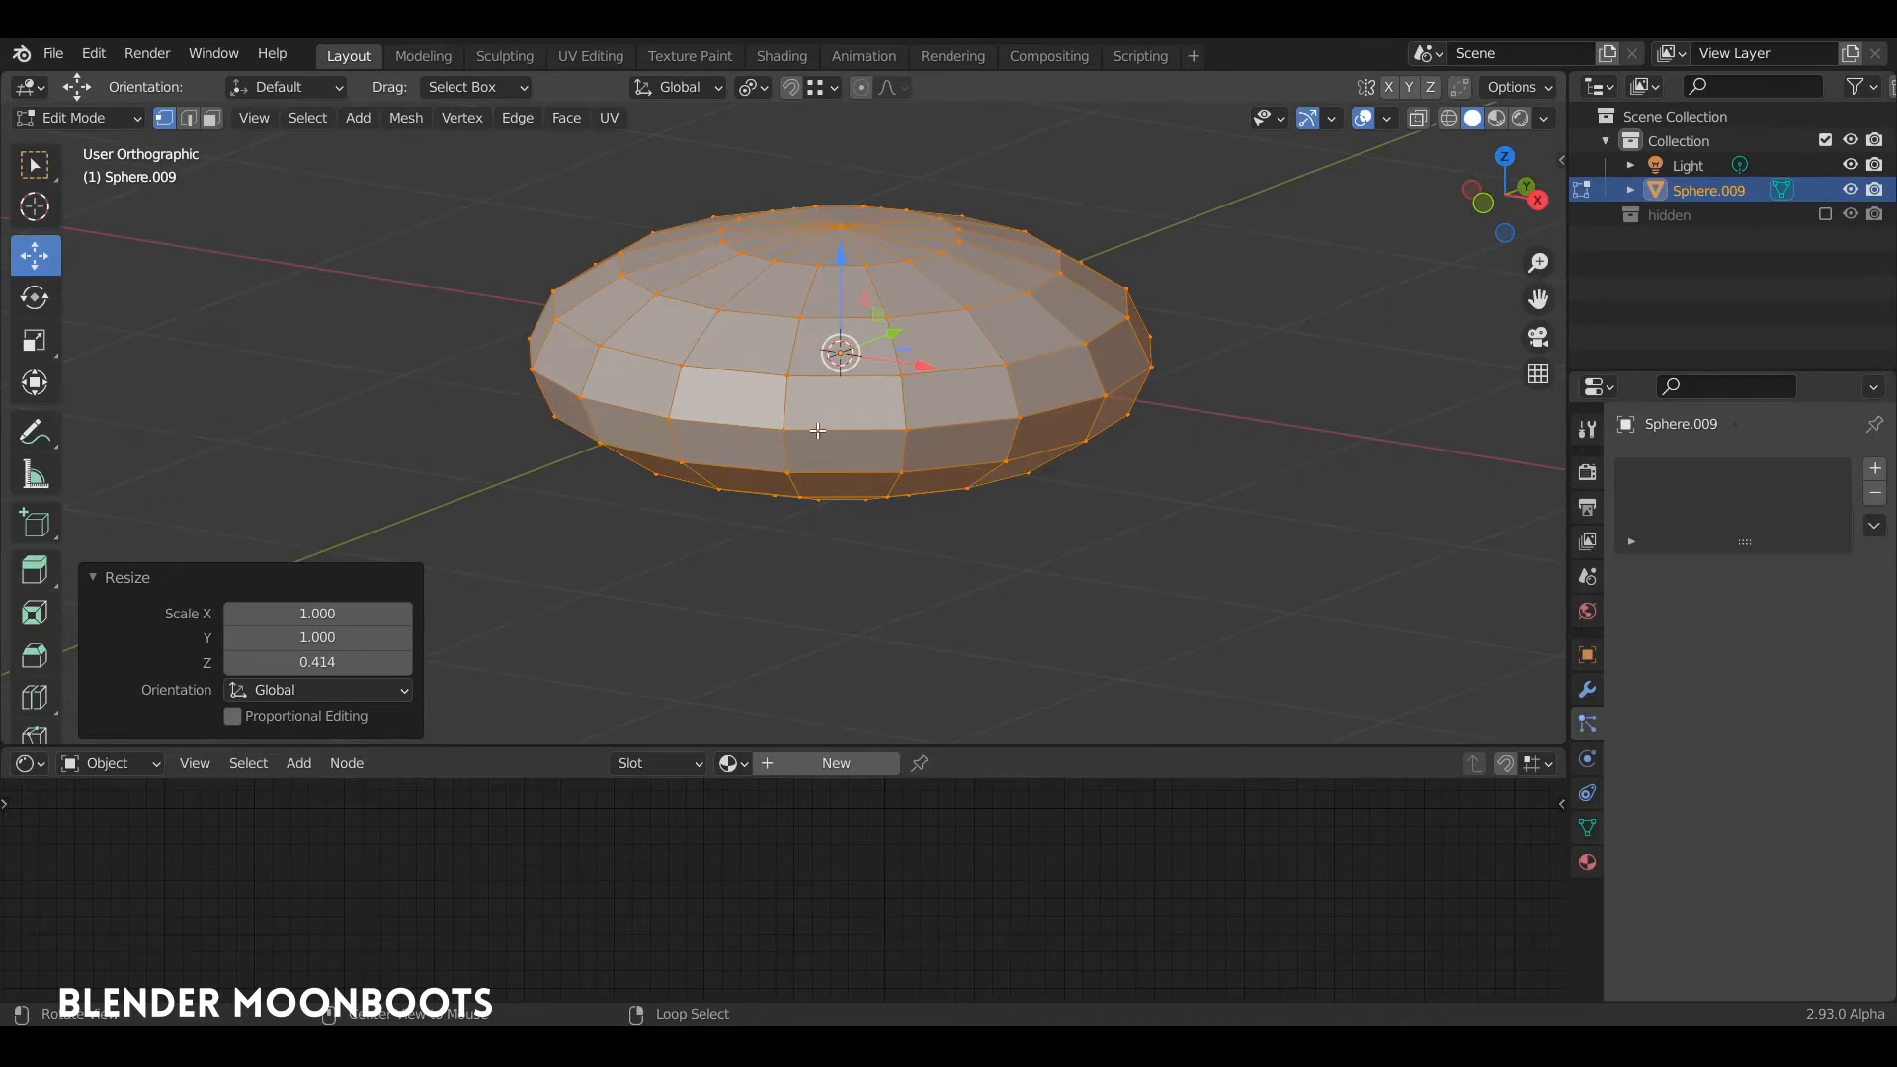
Step: Bevel the edge loop around the flattened sphere's middle with a width of about 0.032 m and one segment
left_click(818, 431, "alt")
key("ctrl+b")
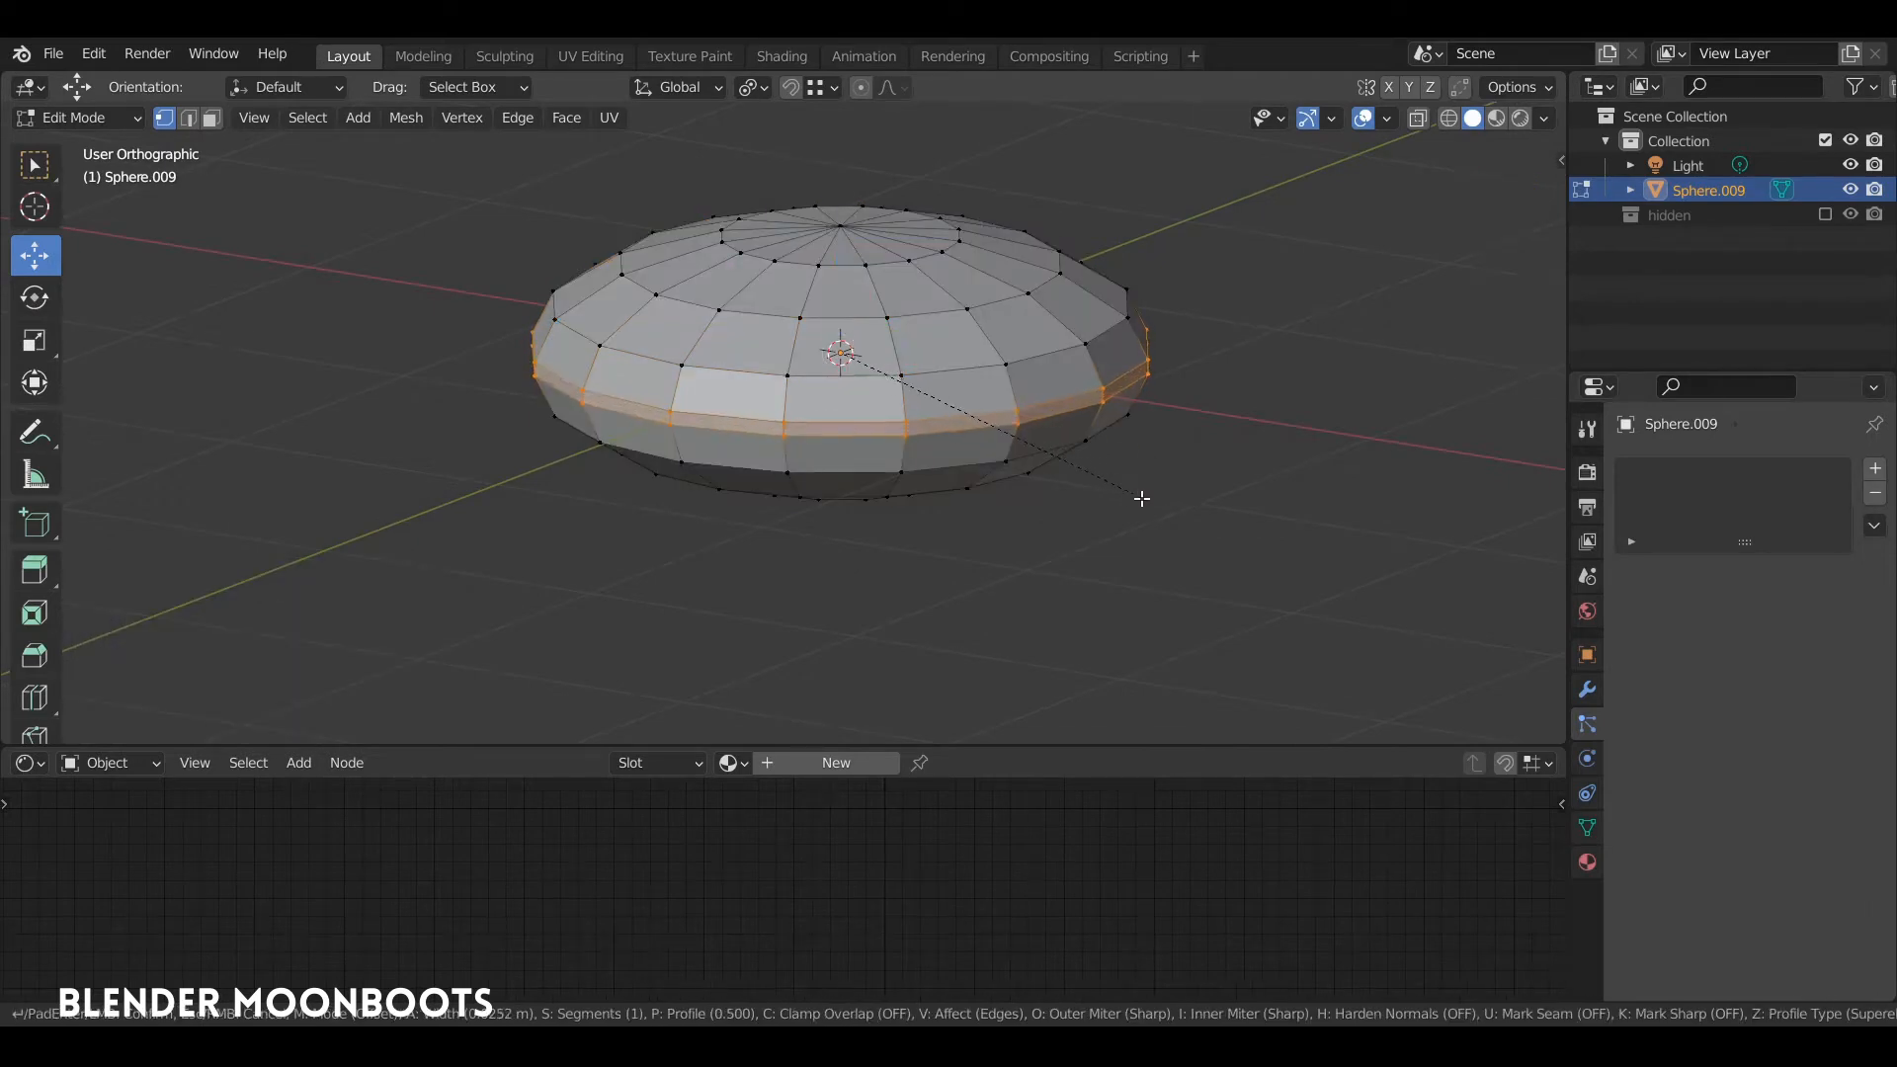
left_click(1092, 449)
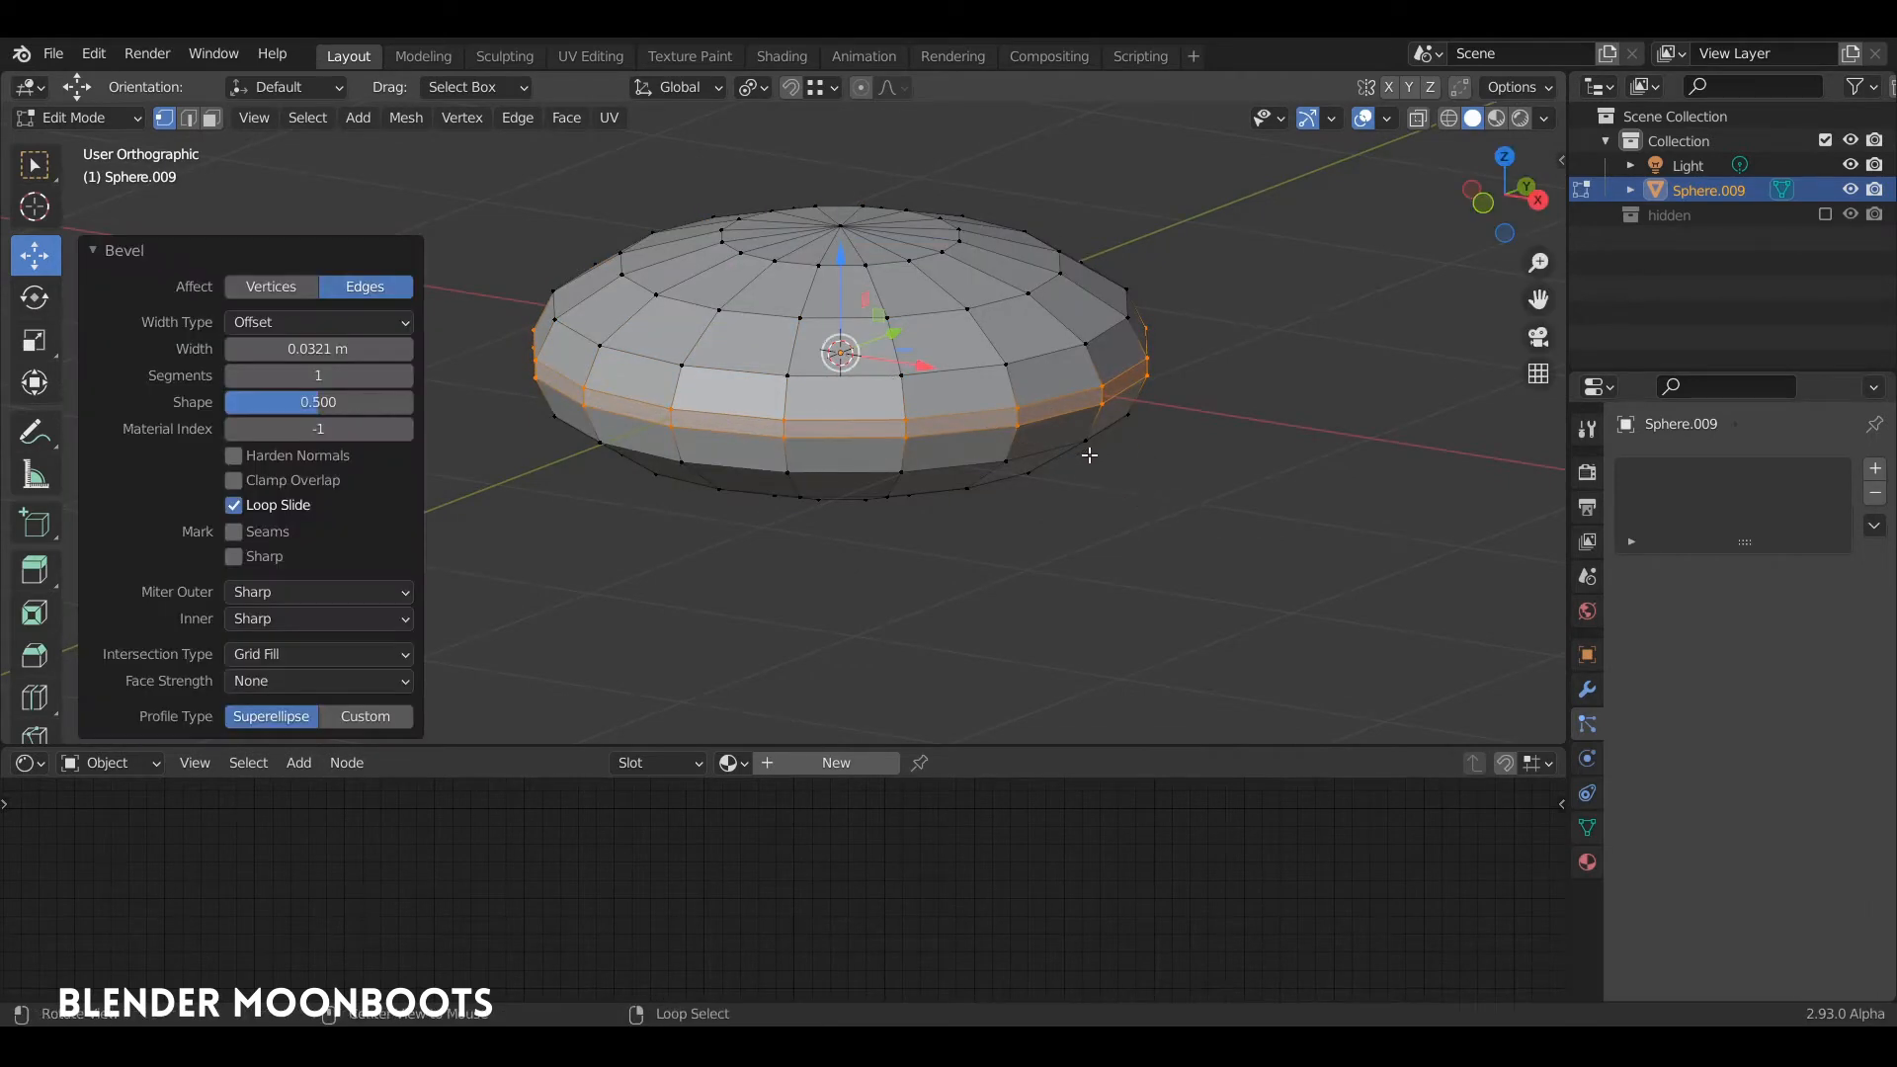
middle_click_drag(1093, 448, 1143, 394)
key("Tab")
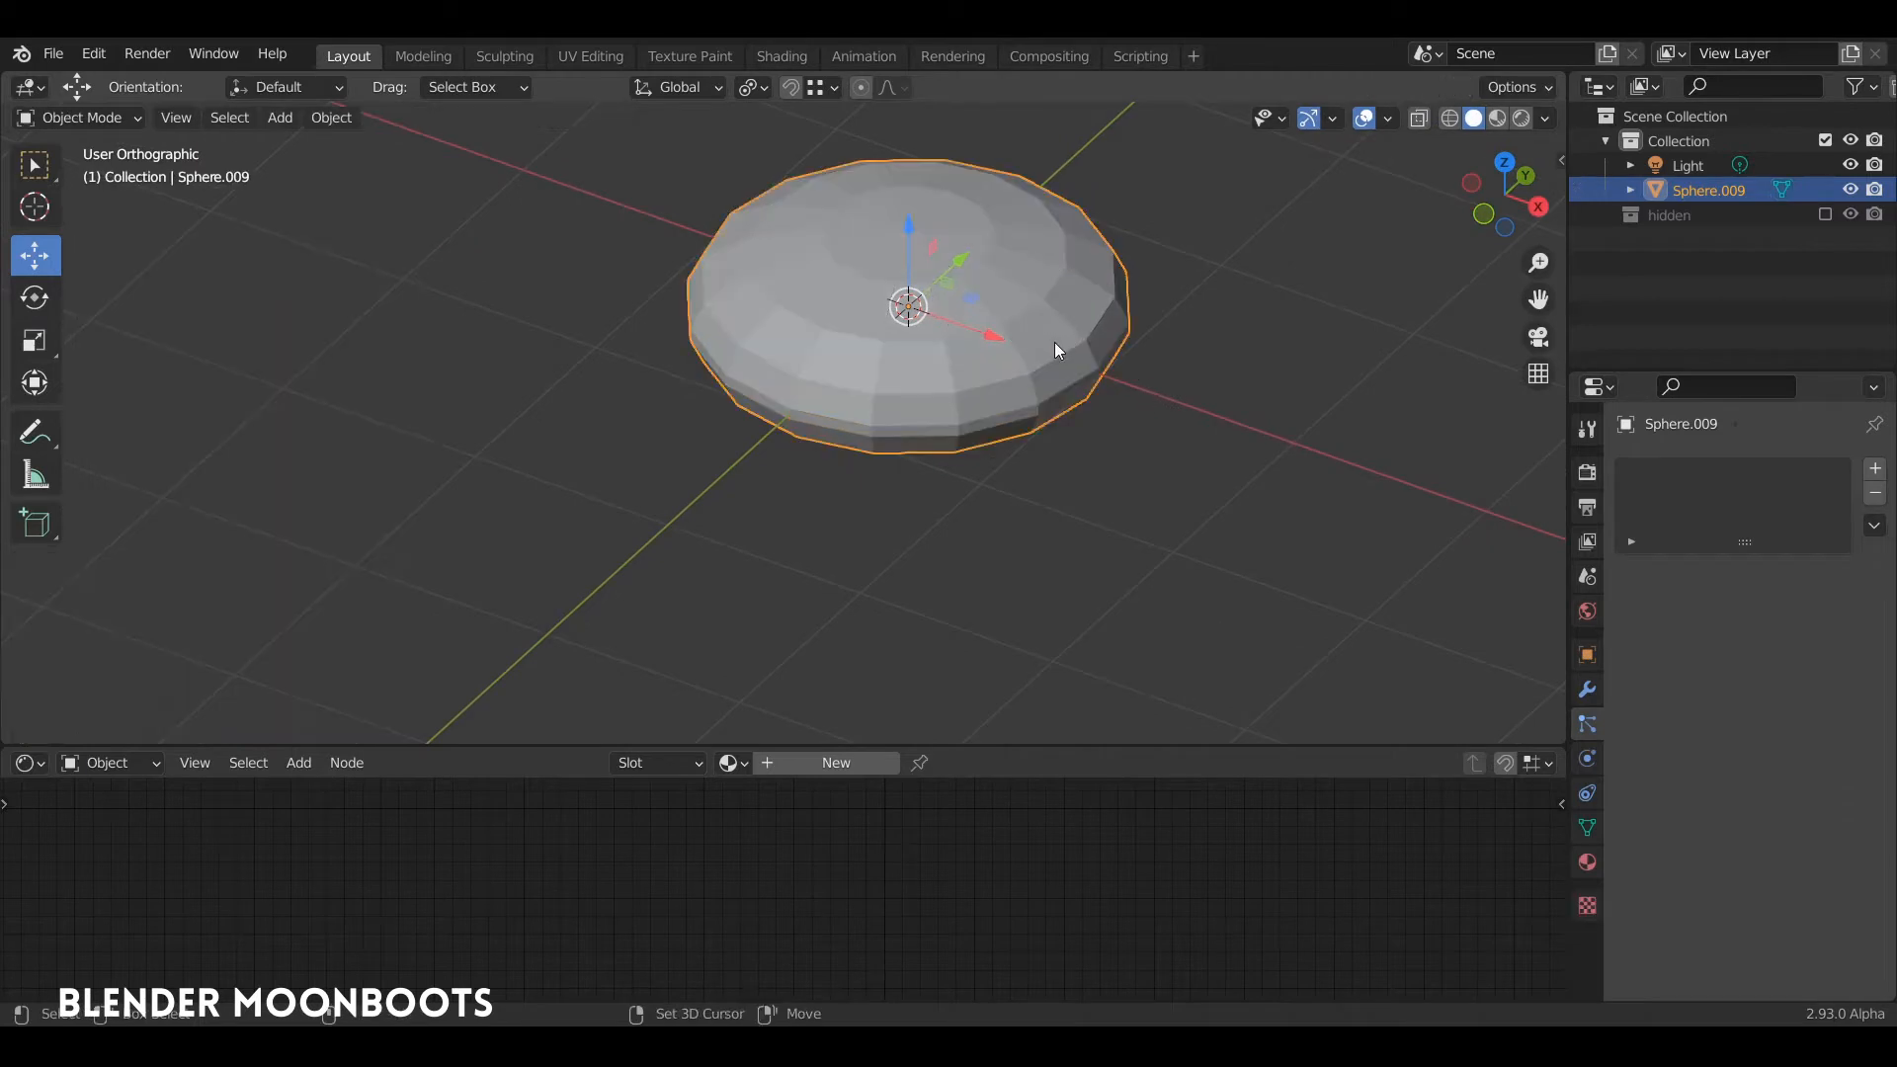
Step: Add a UV sphere with 16 segments and 8 rings to the mesh and scale it down
key("Tab")
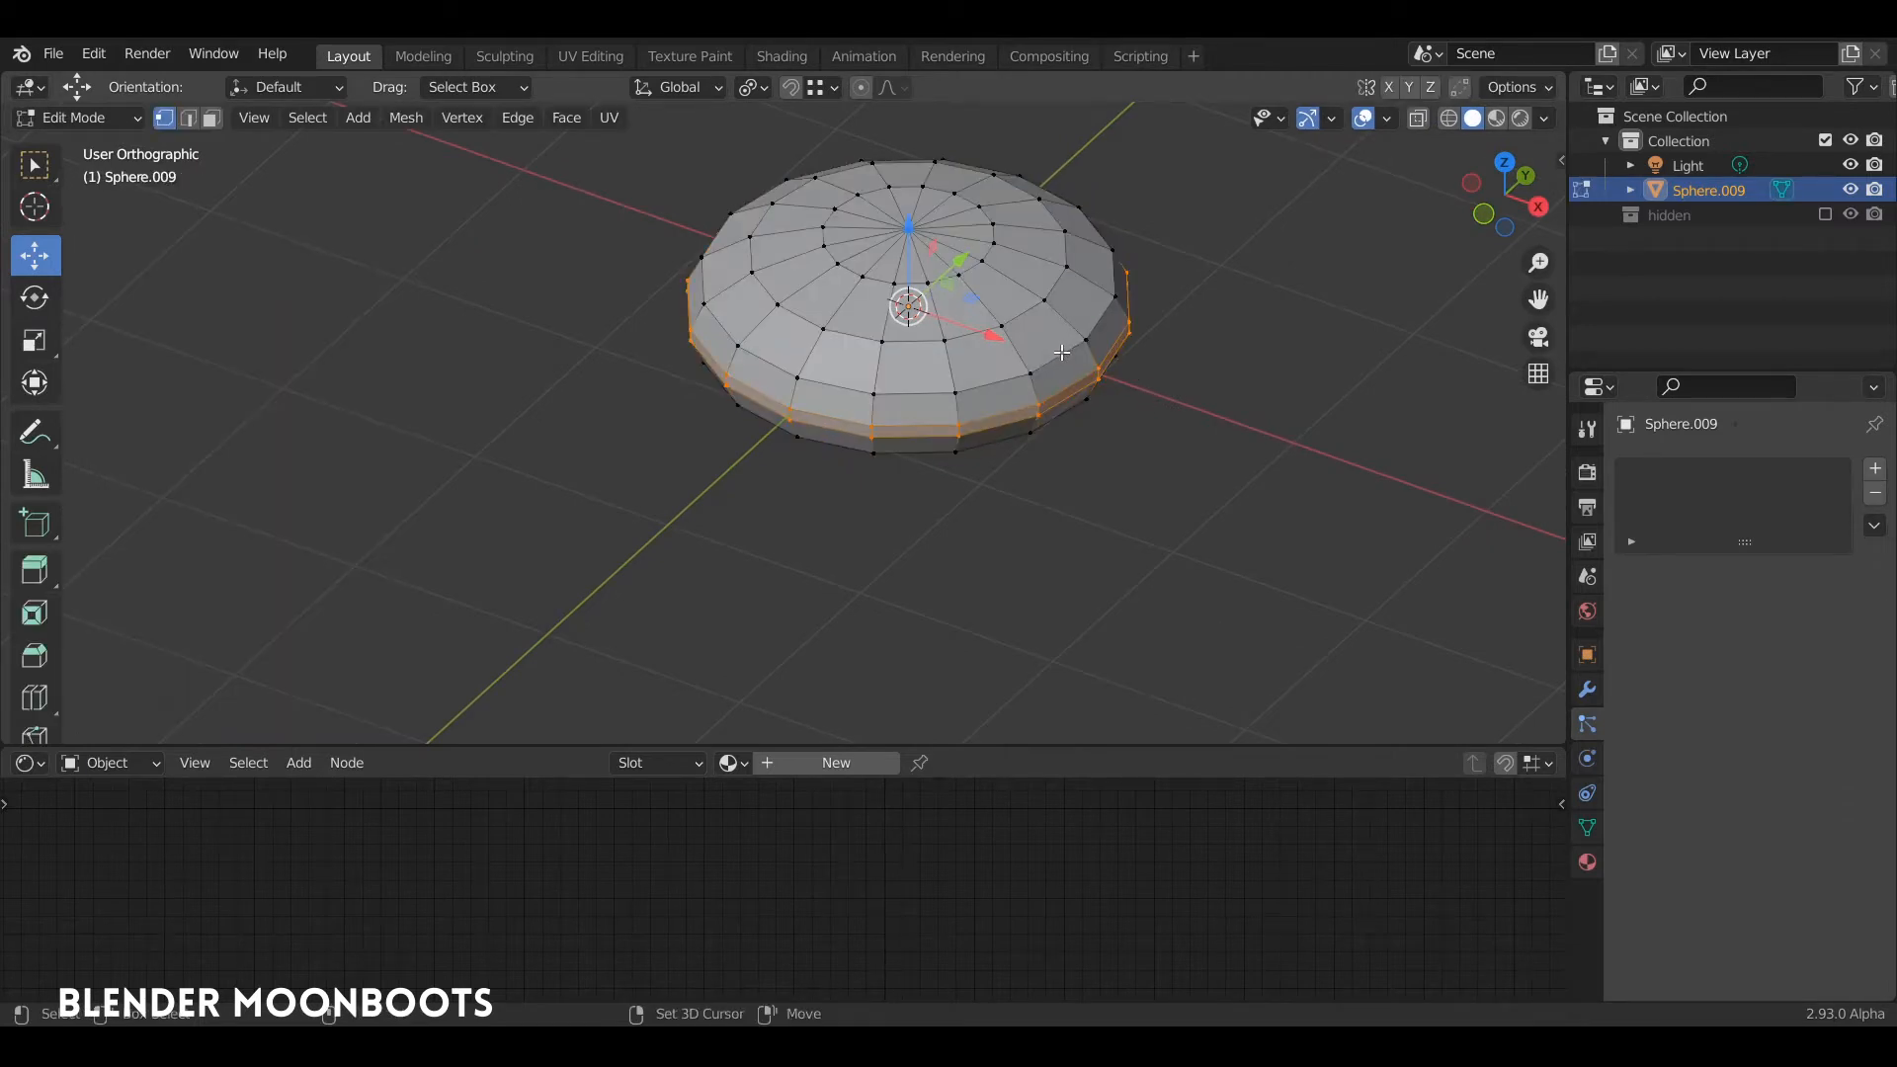
key("shift+a")
left_click(1057, 349)
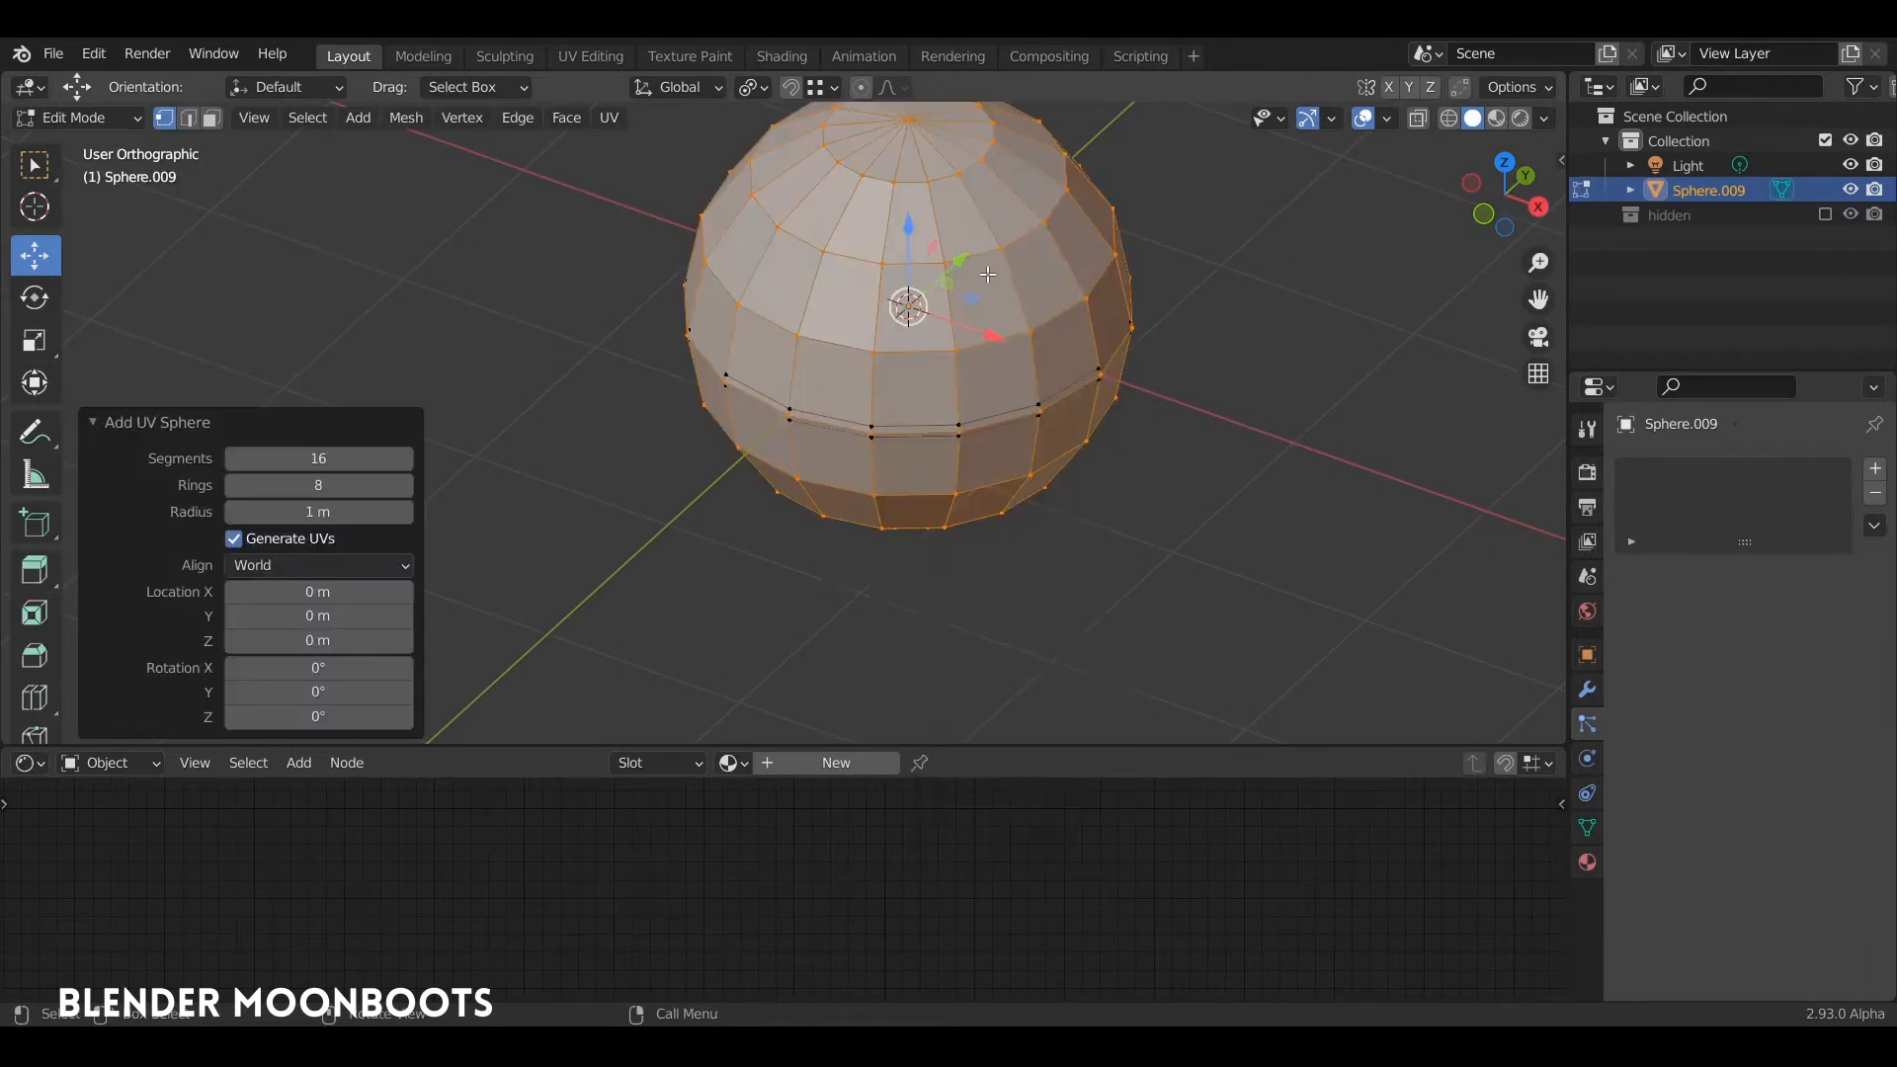
key("s")
left_click(995, 286)
Step: Move the small sphere about -0.776 m along Y to the body's front edge and scale it by about 0.955
left_click_drag(972, 256, 868, 358)
middle_click_drag(879, 351, 914, 318)
key("s")
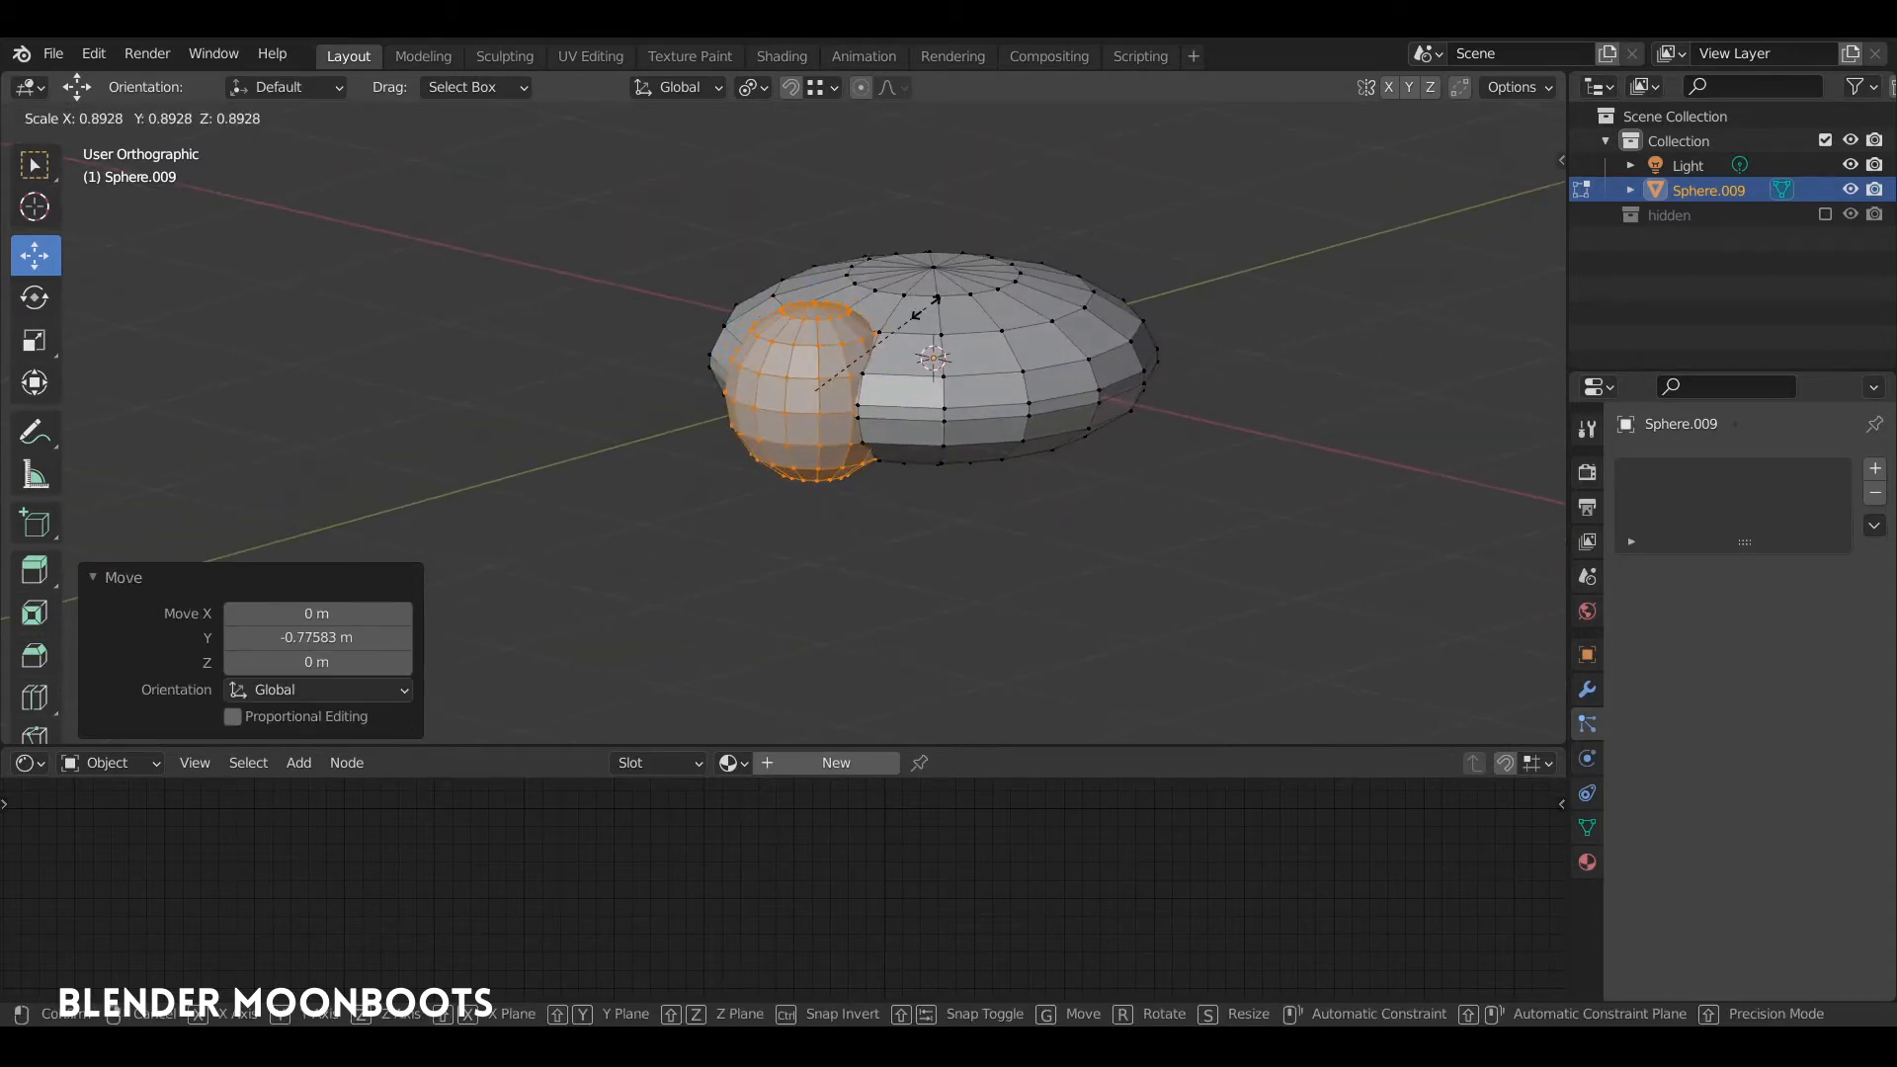
left_click(939, 309)
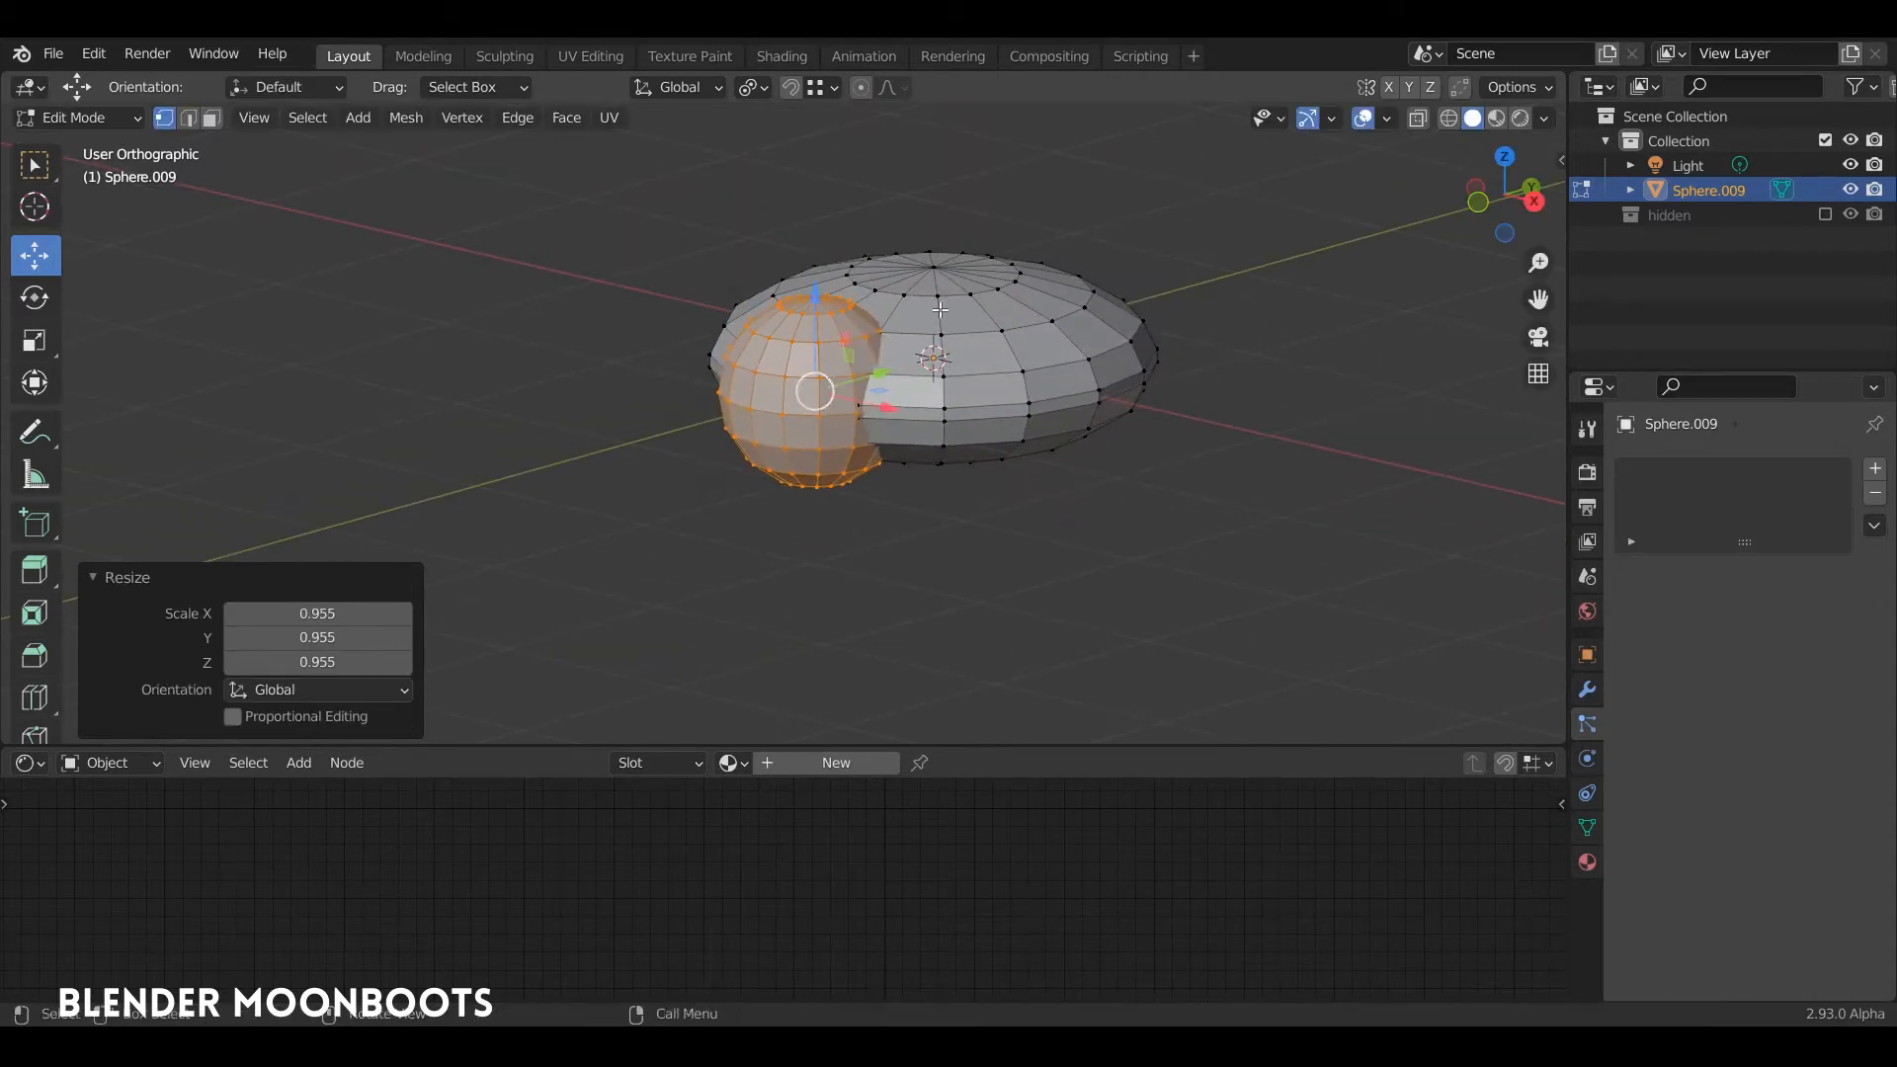
Step: Bevel the middle edge loop of the front sphere with a width of about 0.032 m
left_click(797, 412, "alt")
key("ctrl+b")
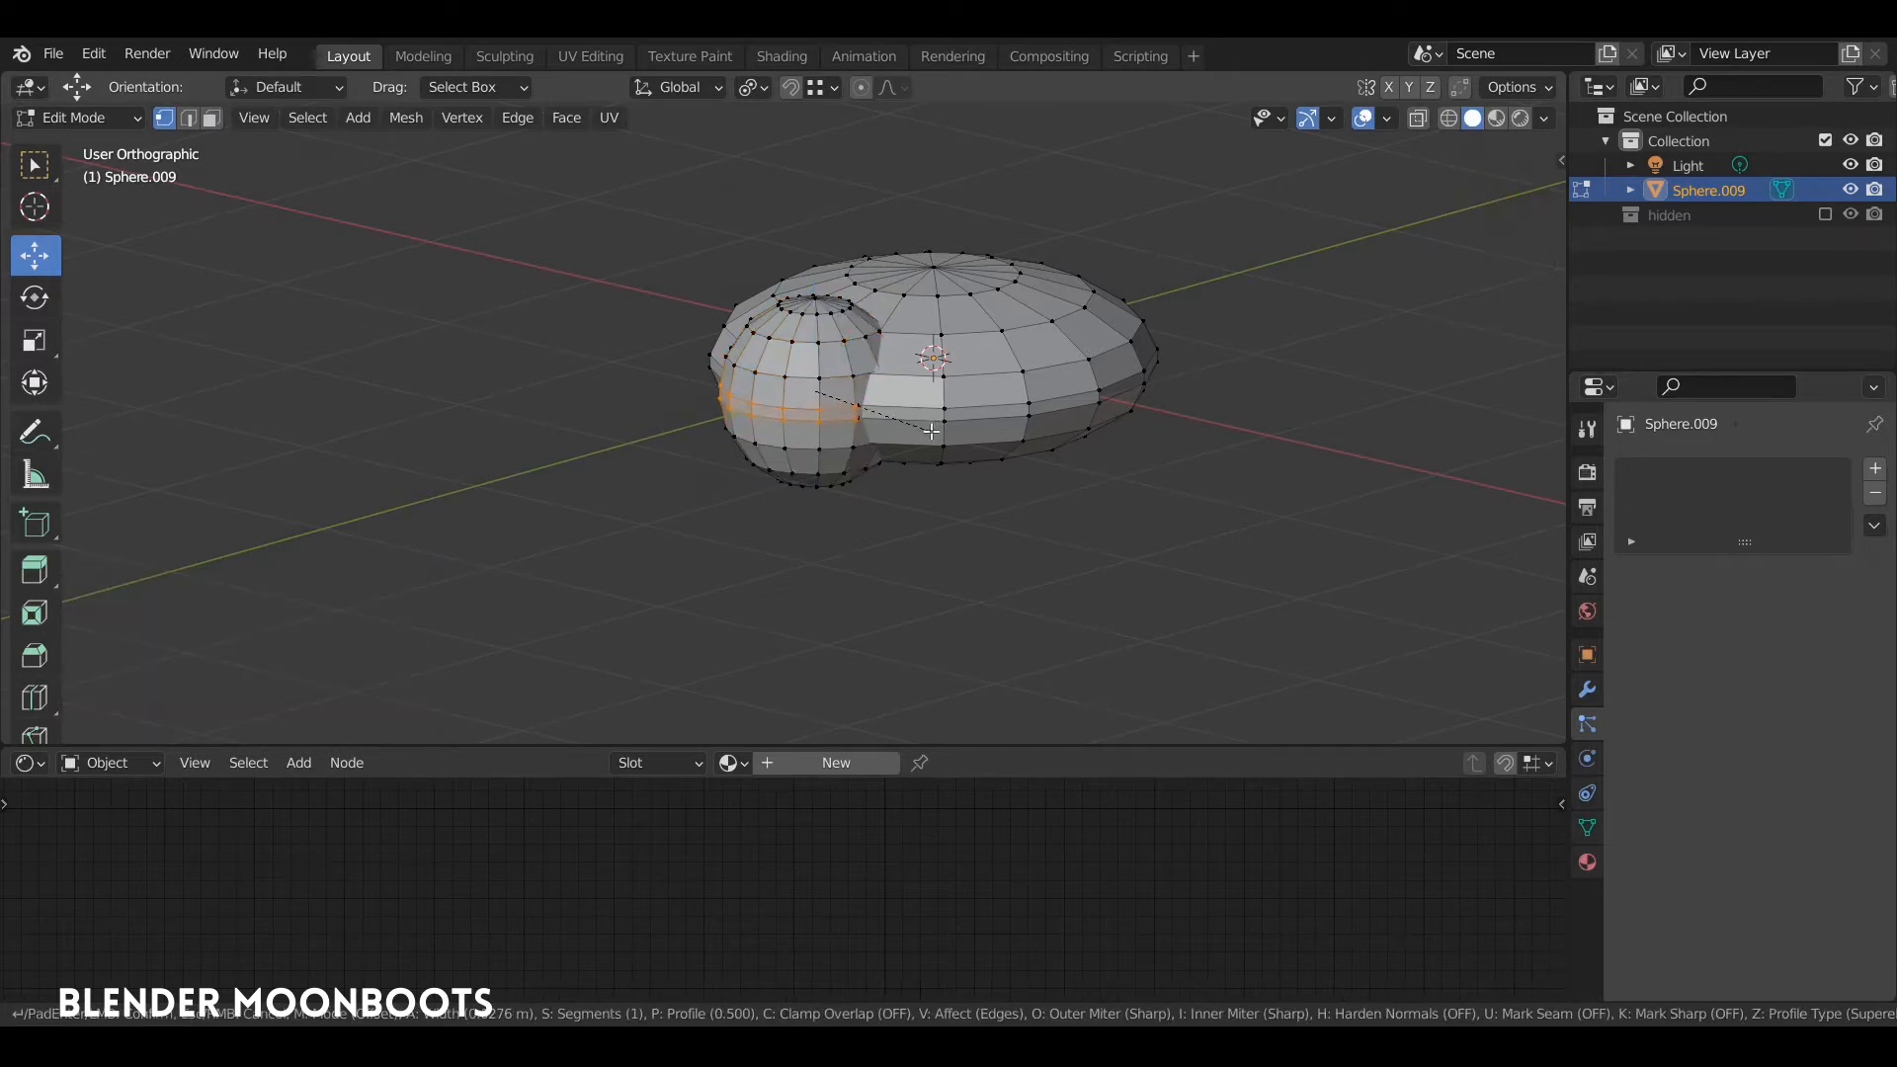
left_click(930, 432)
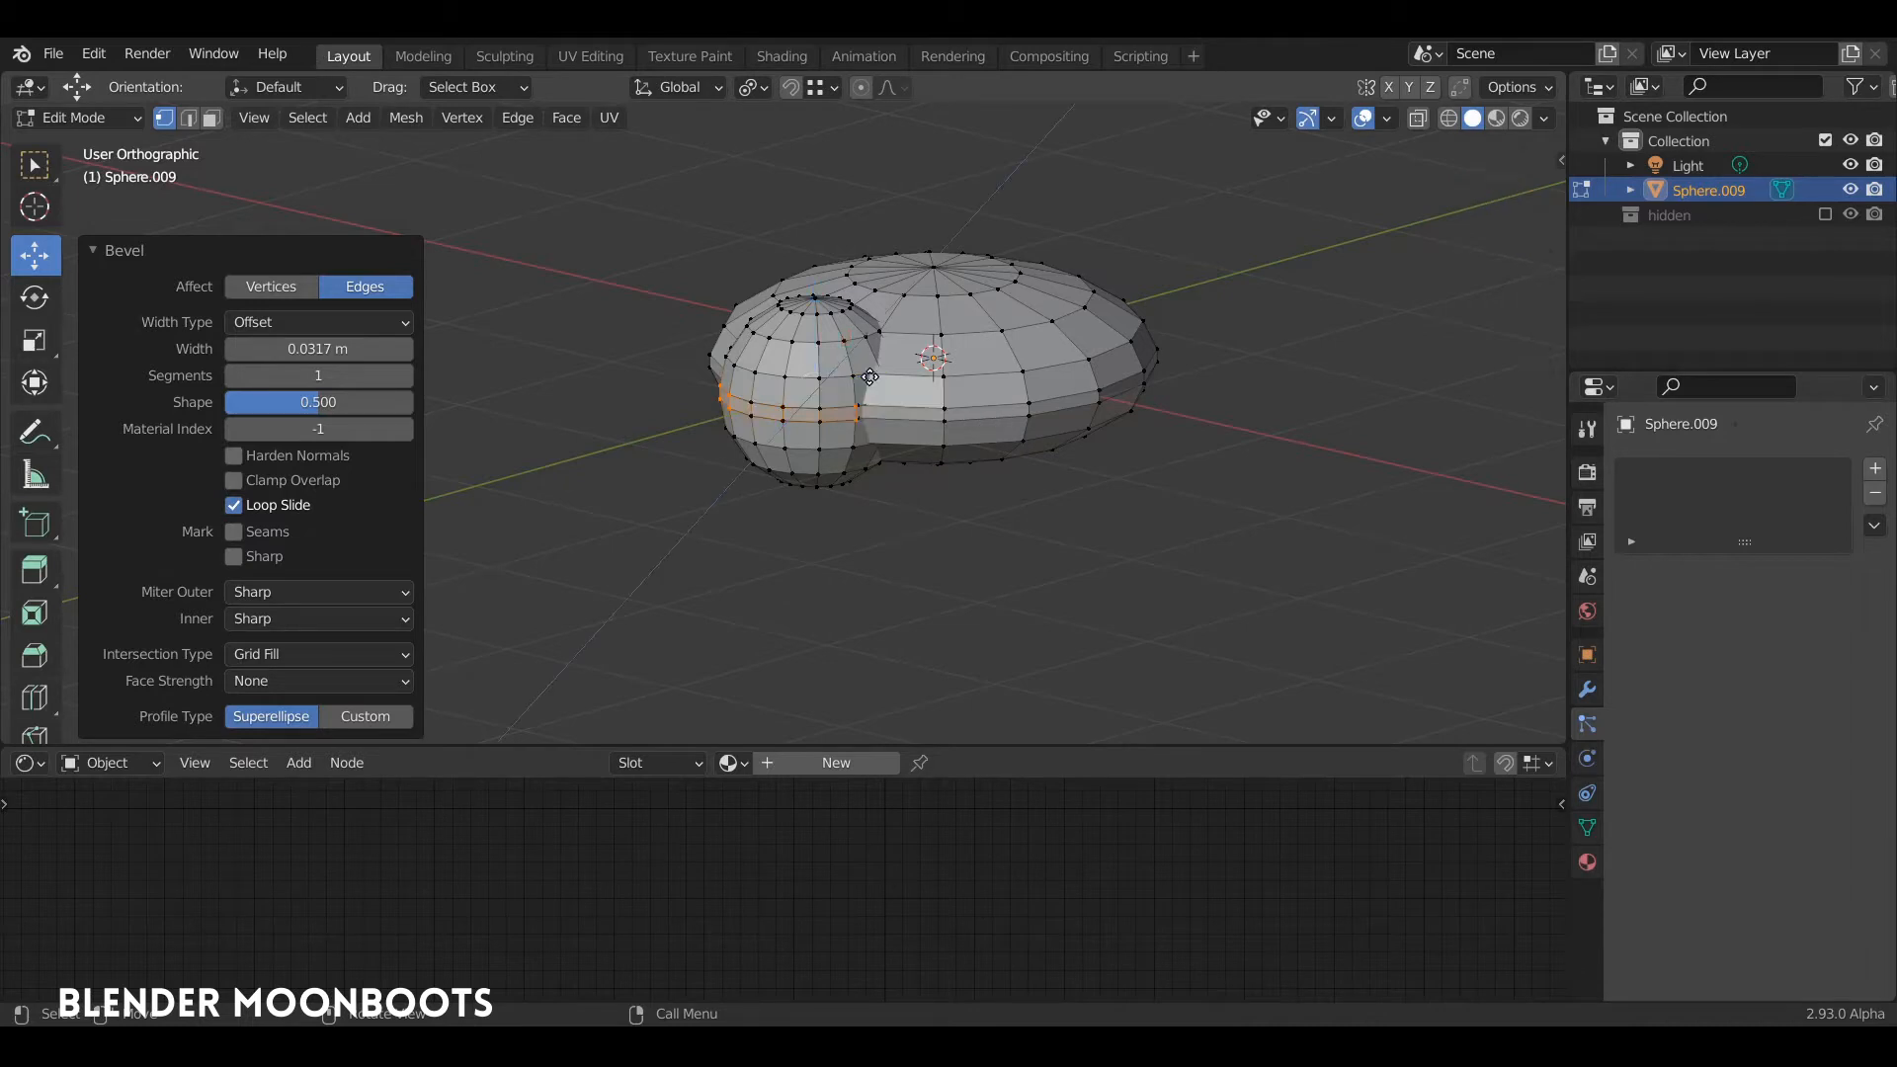
Step: Extrude the front sphere's beveled band in place and scale it inward to about 0.944 in X and Y
key("e")
right_click(869, 376)
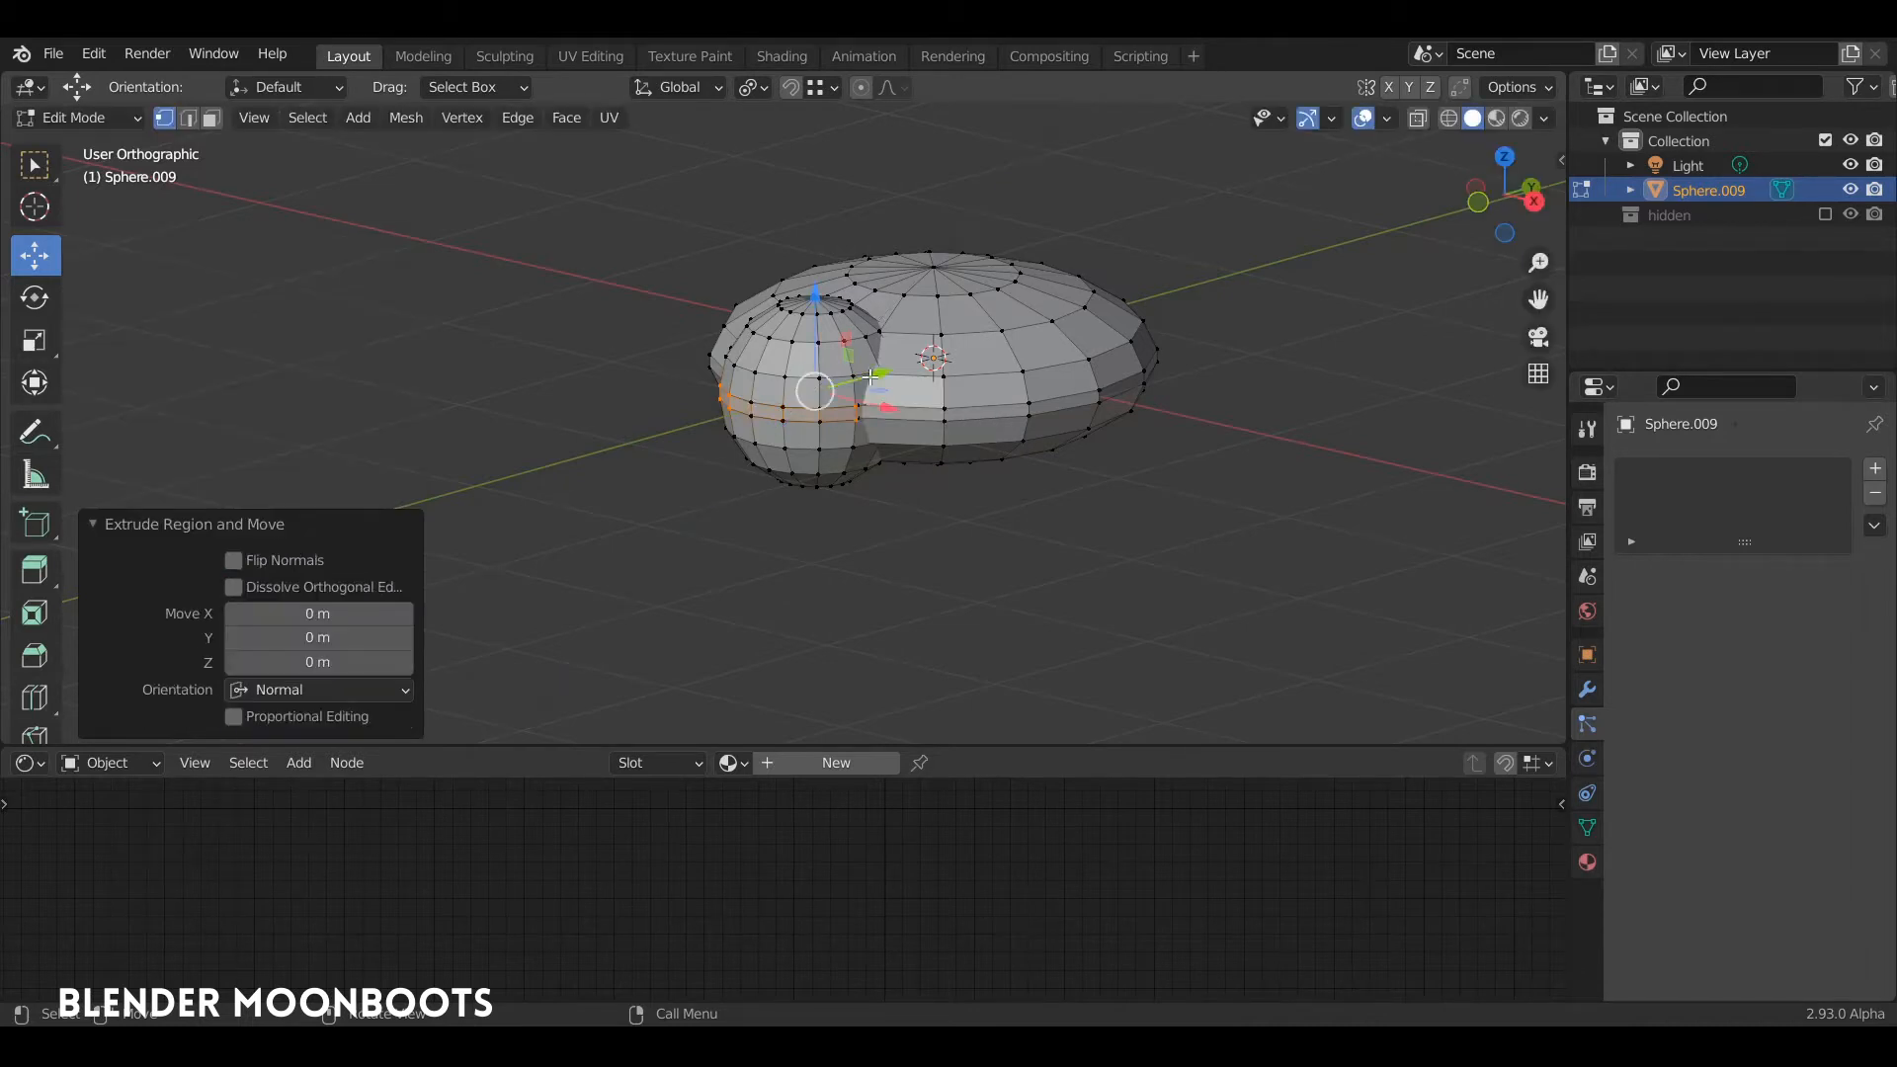
key("s")
key("shift+z")
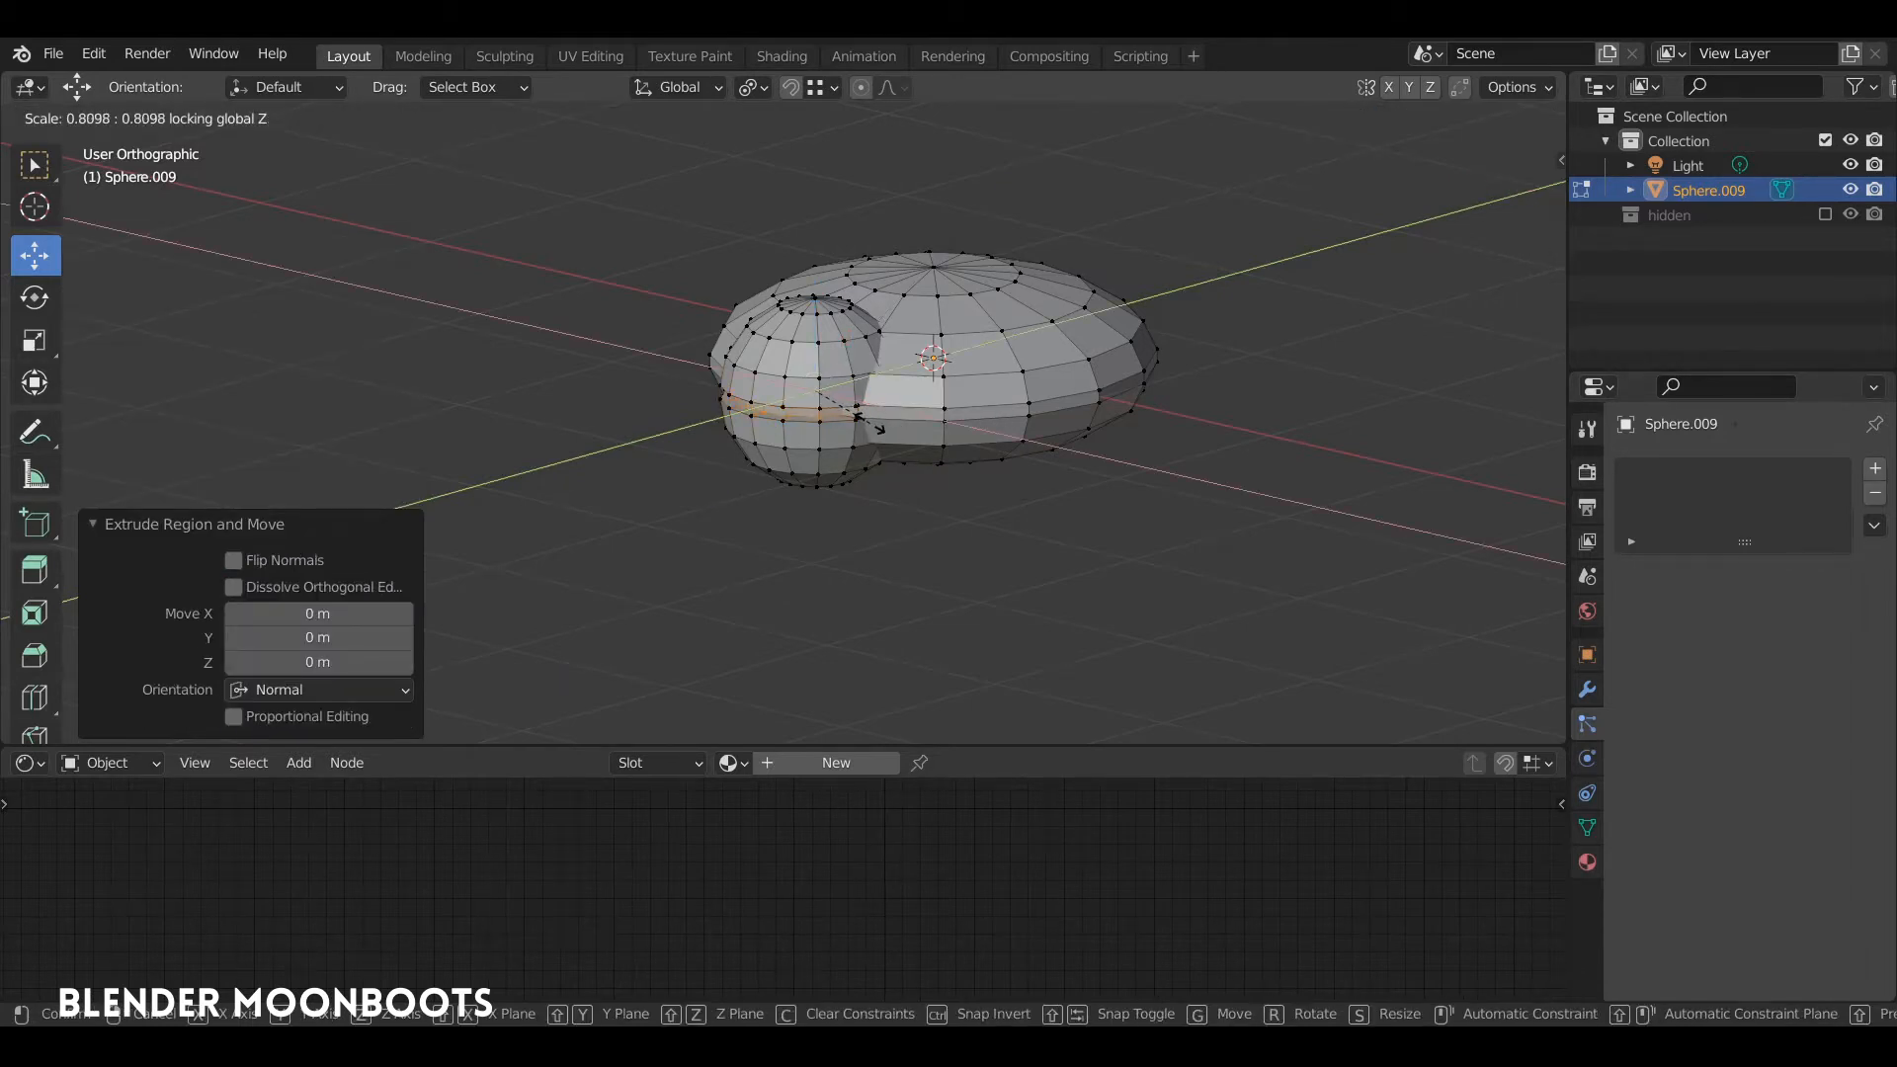
left_click(879, 428)
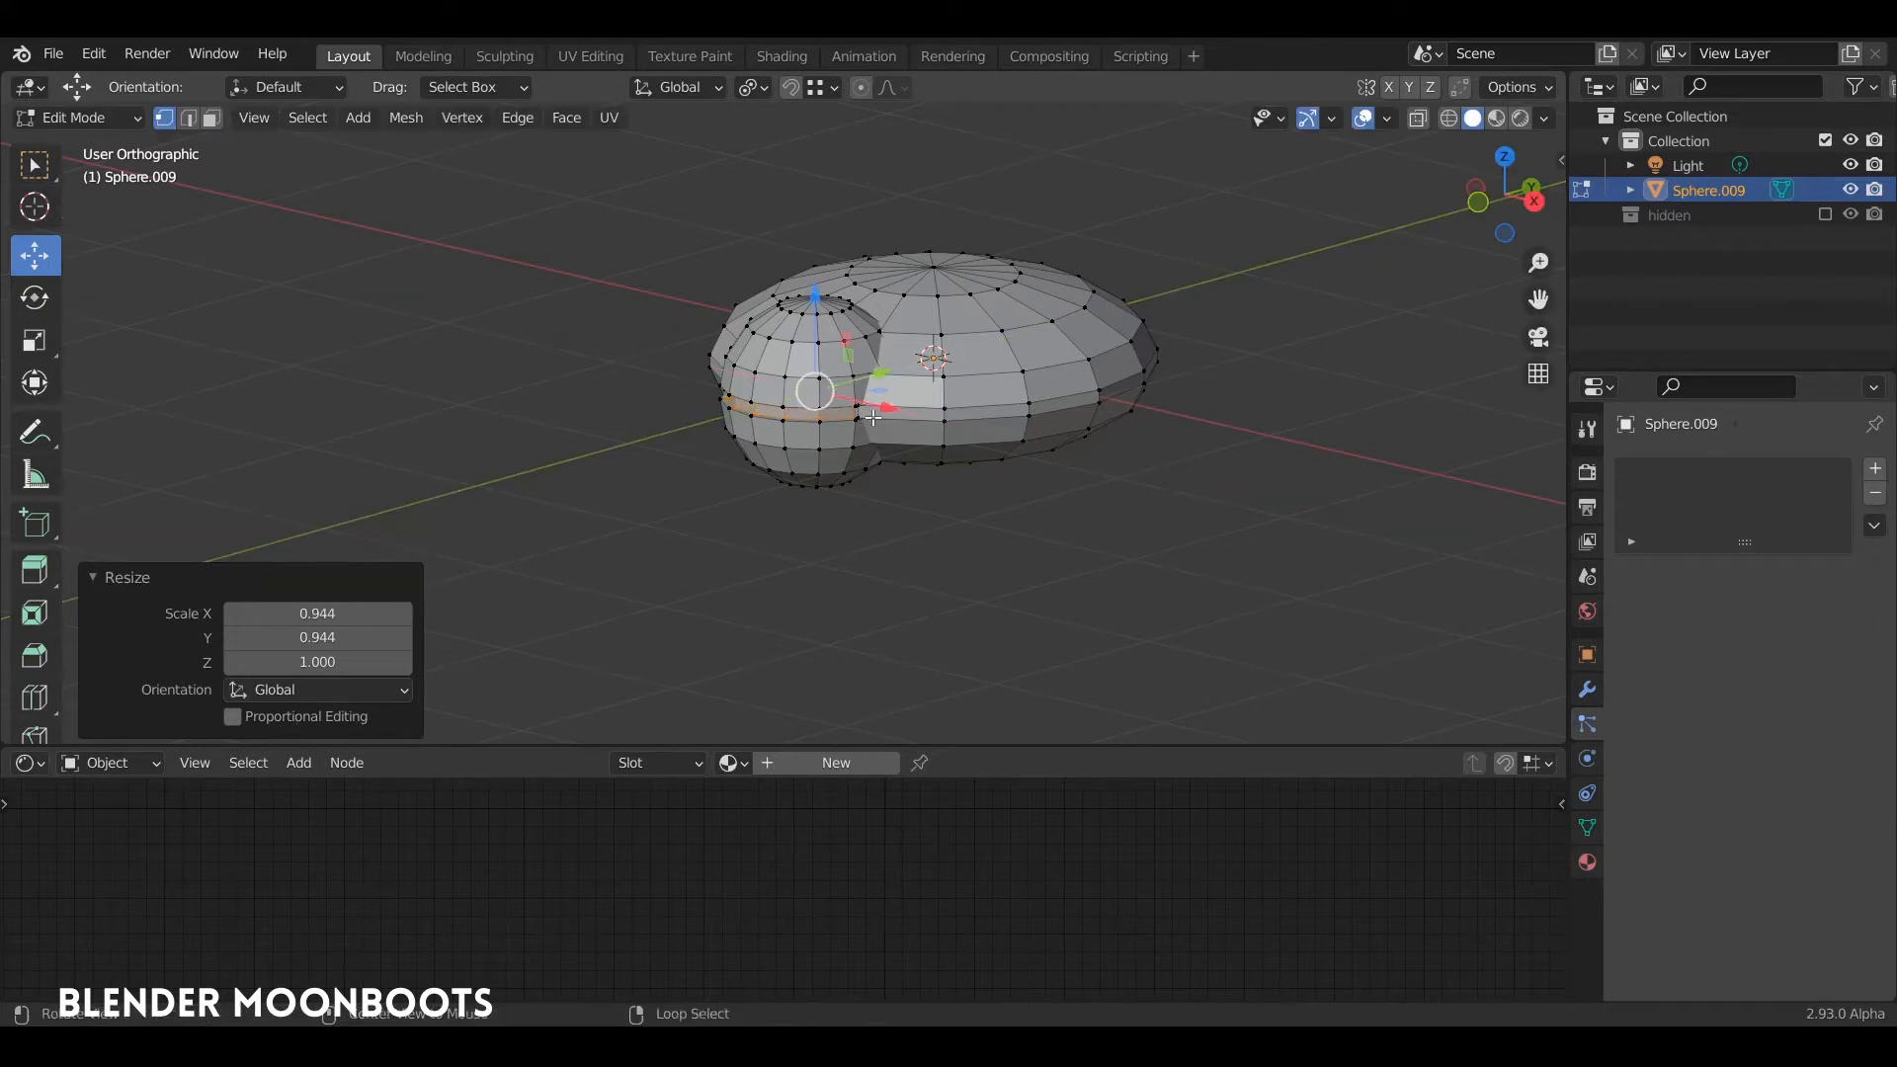
Step: Extrude the front sphere's band once more and shrink it horizontally to deepen the groove
scroll(865, 281, "up", 7)
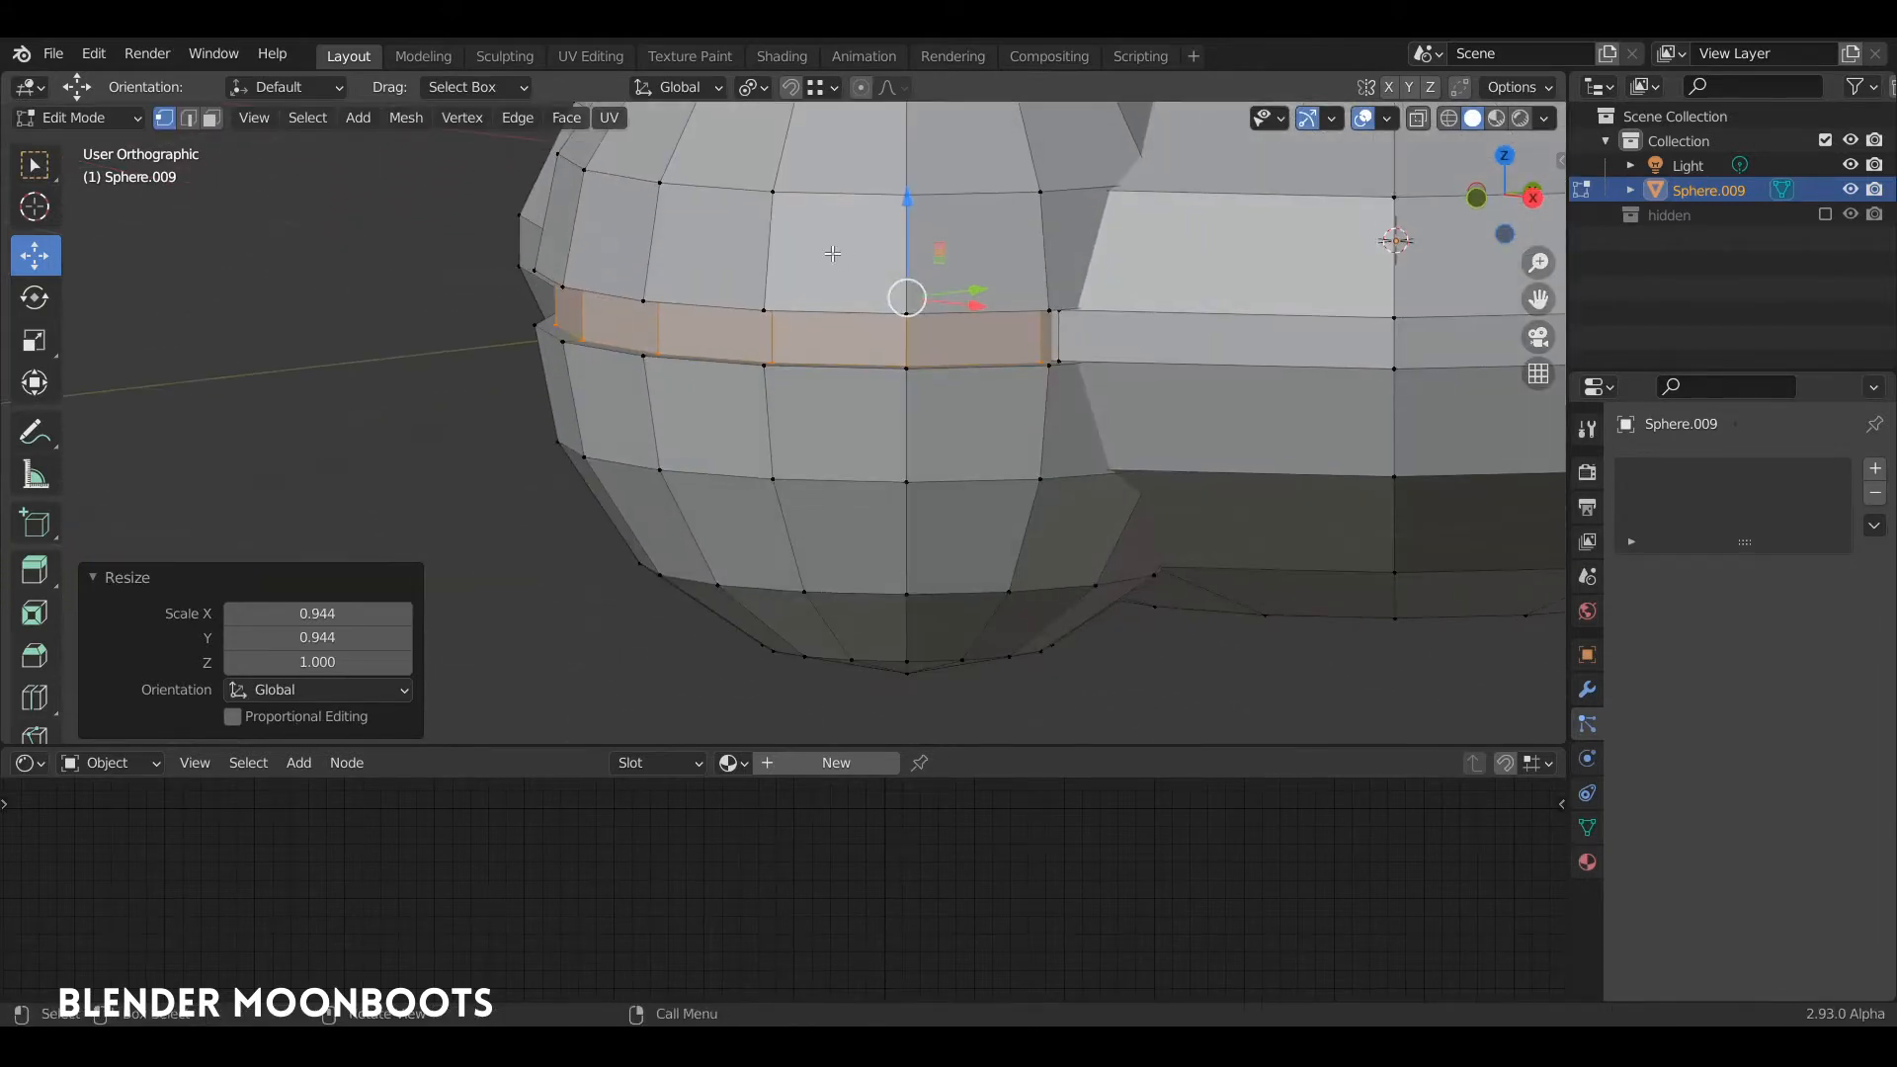
key("e")
right_click(833, 254)
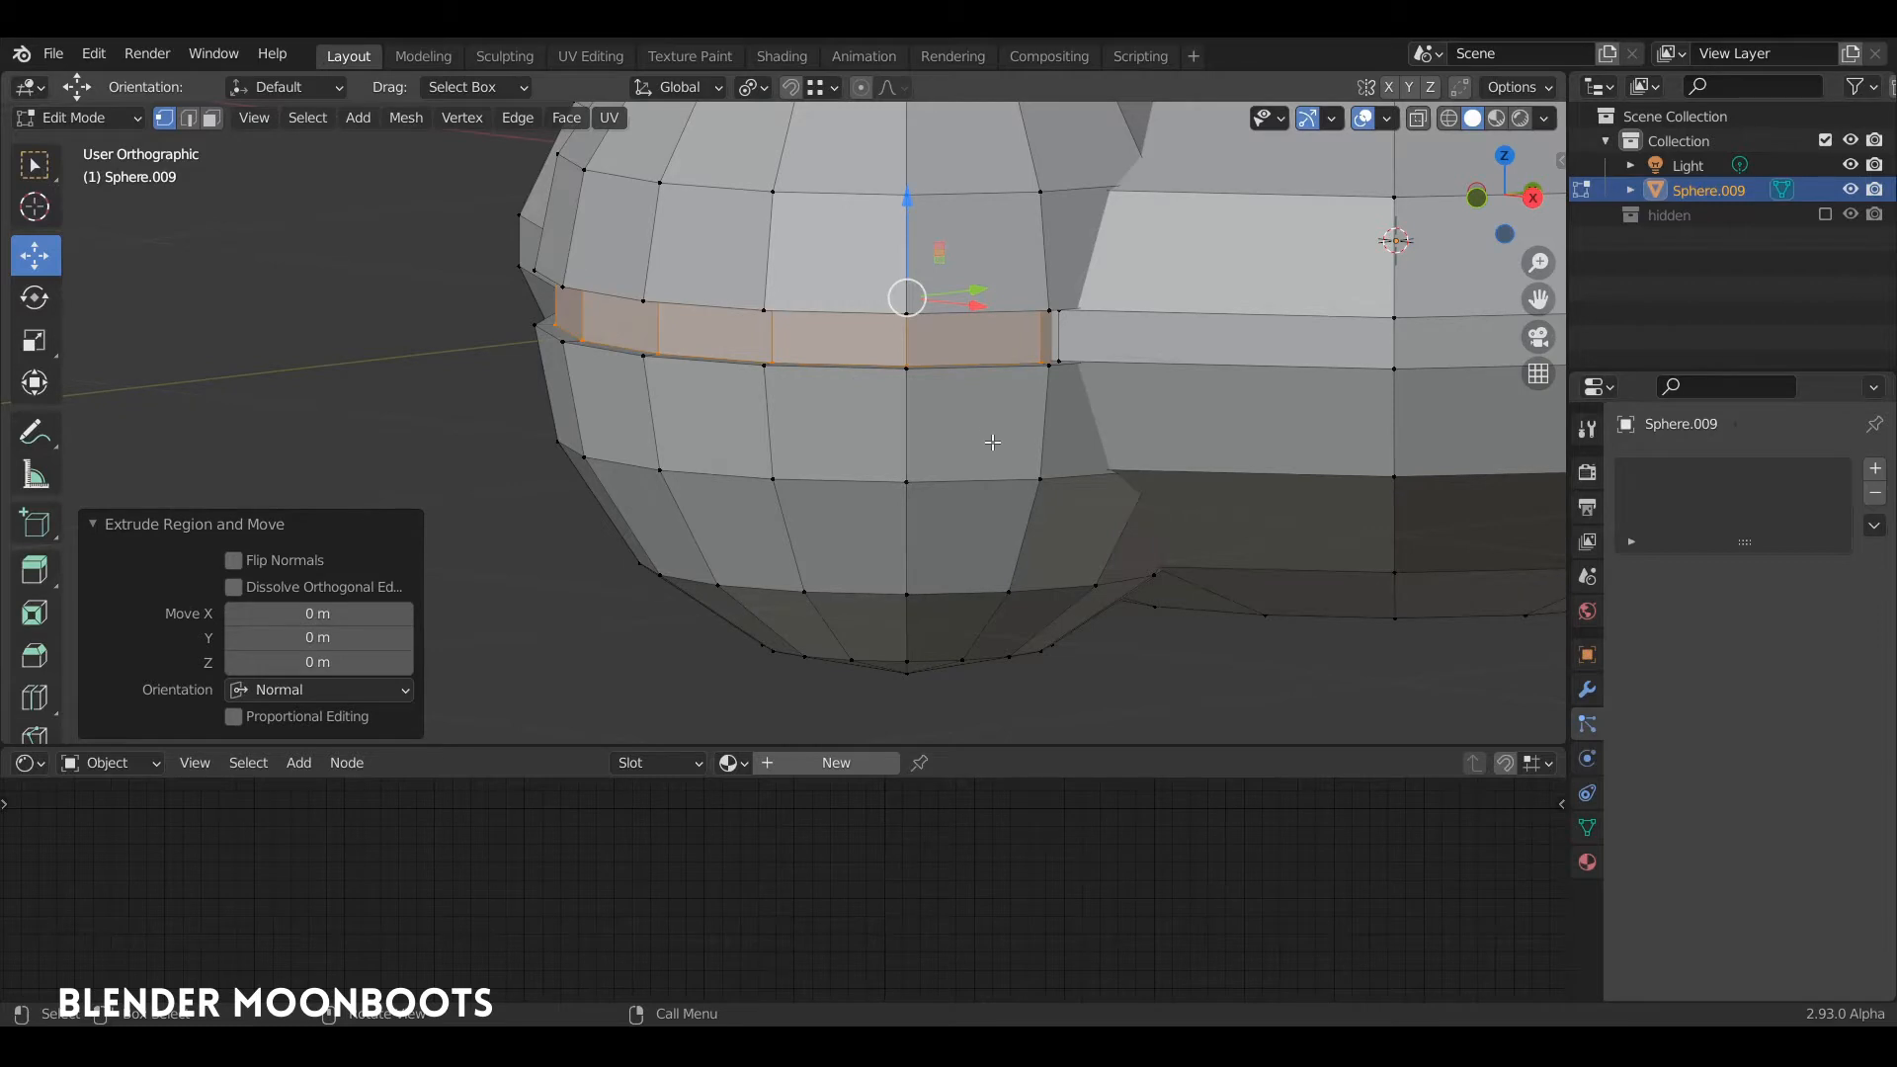
key("s")
key("shift+z")
left_click(958, 436)
key("Tab")
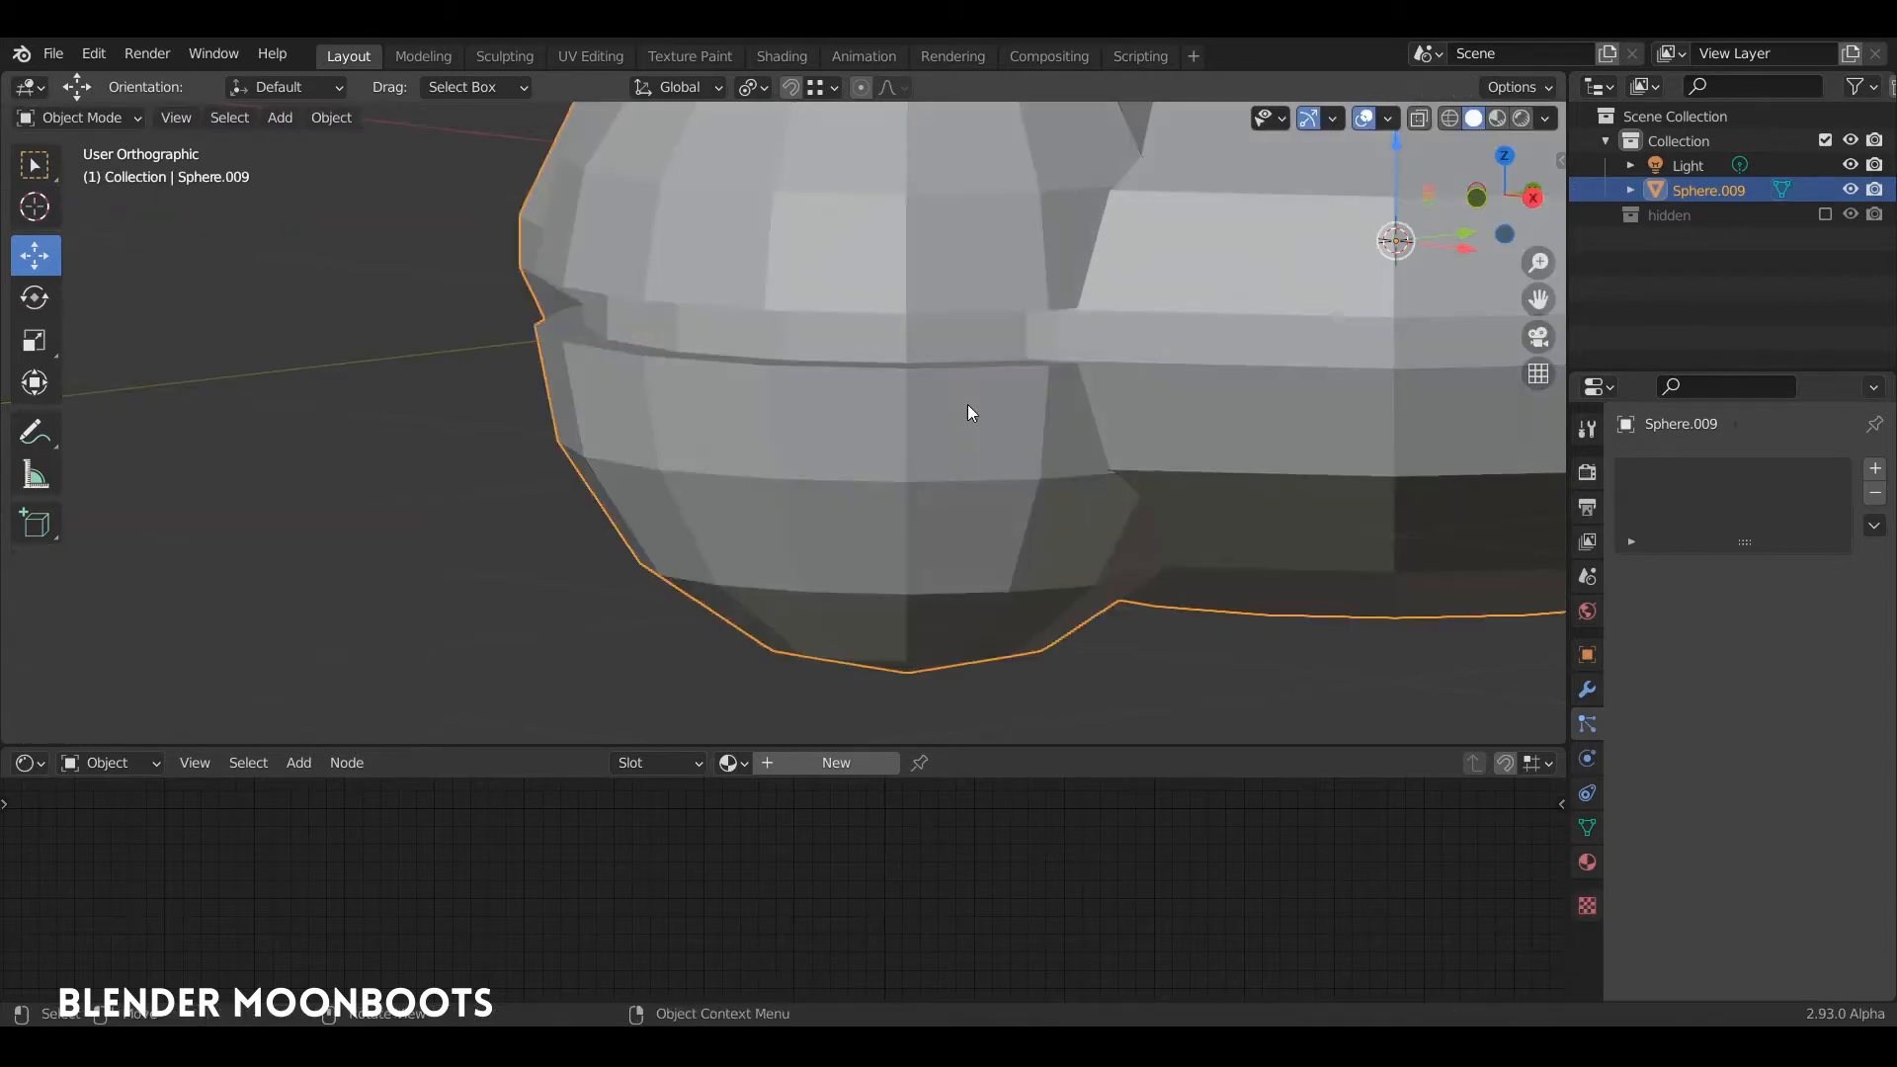
scroll(988, 405, "down", 10)
Step: Add another UV sphere with 16 segments and 8 rings at the body's center and scale it down
key("Tab")
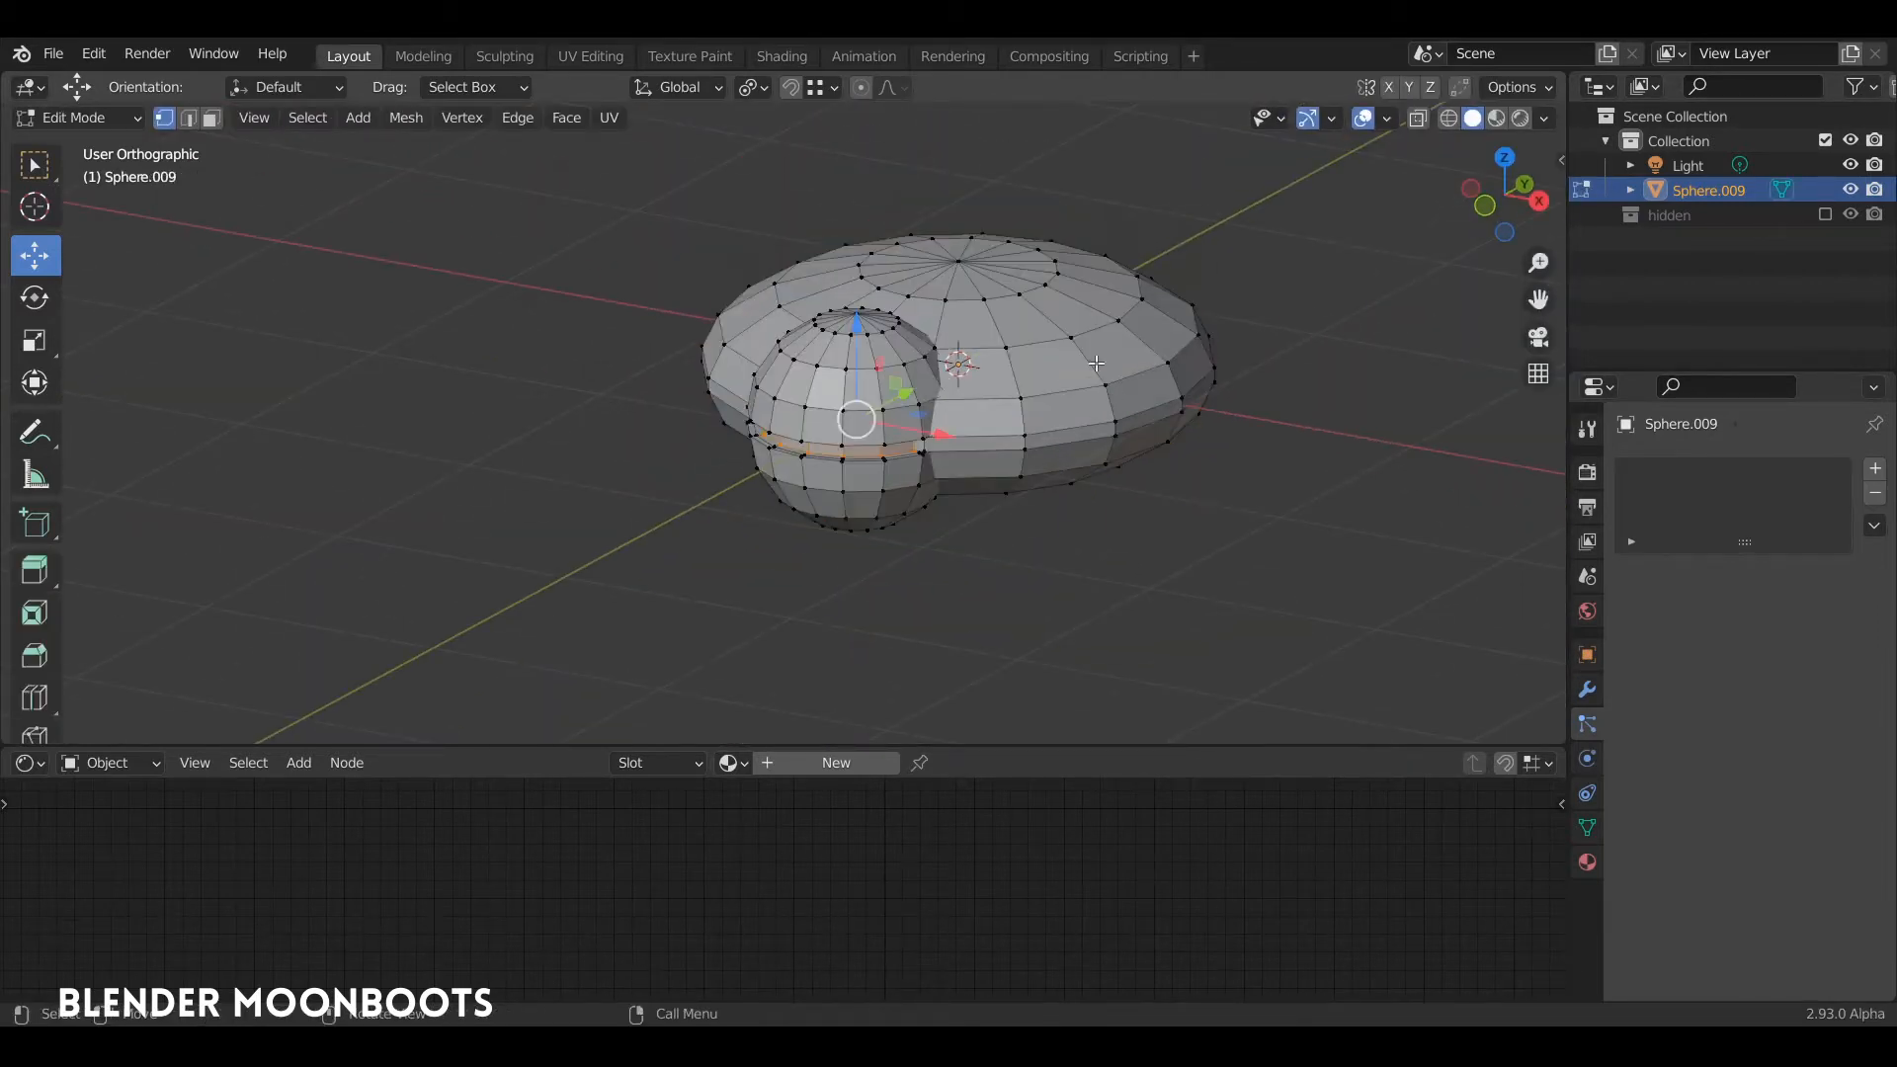
key("shift+a")
left_click(1064, 398)
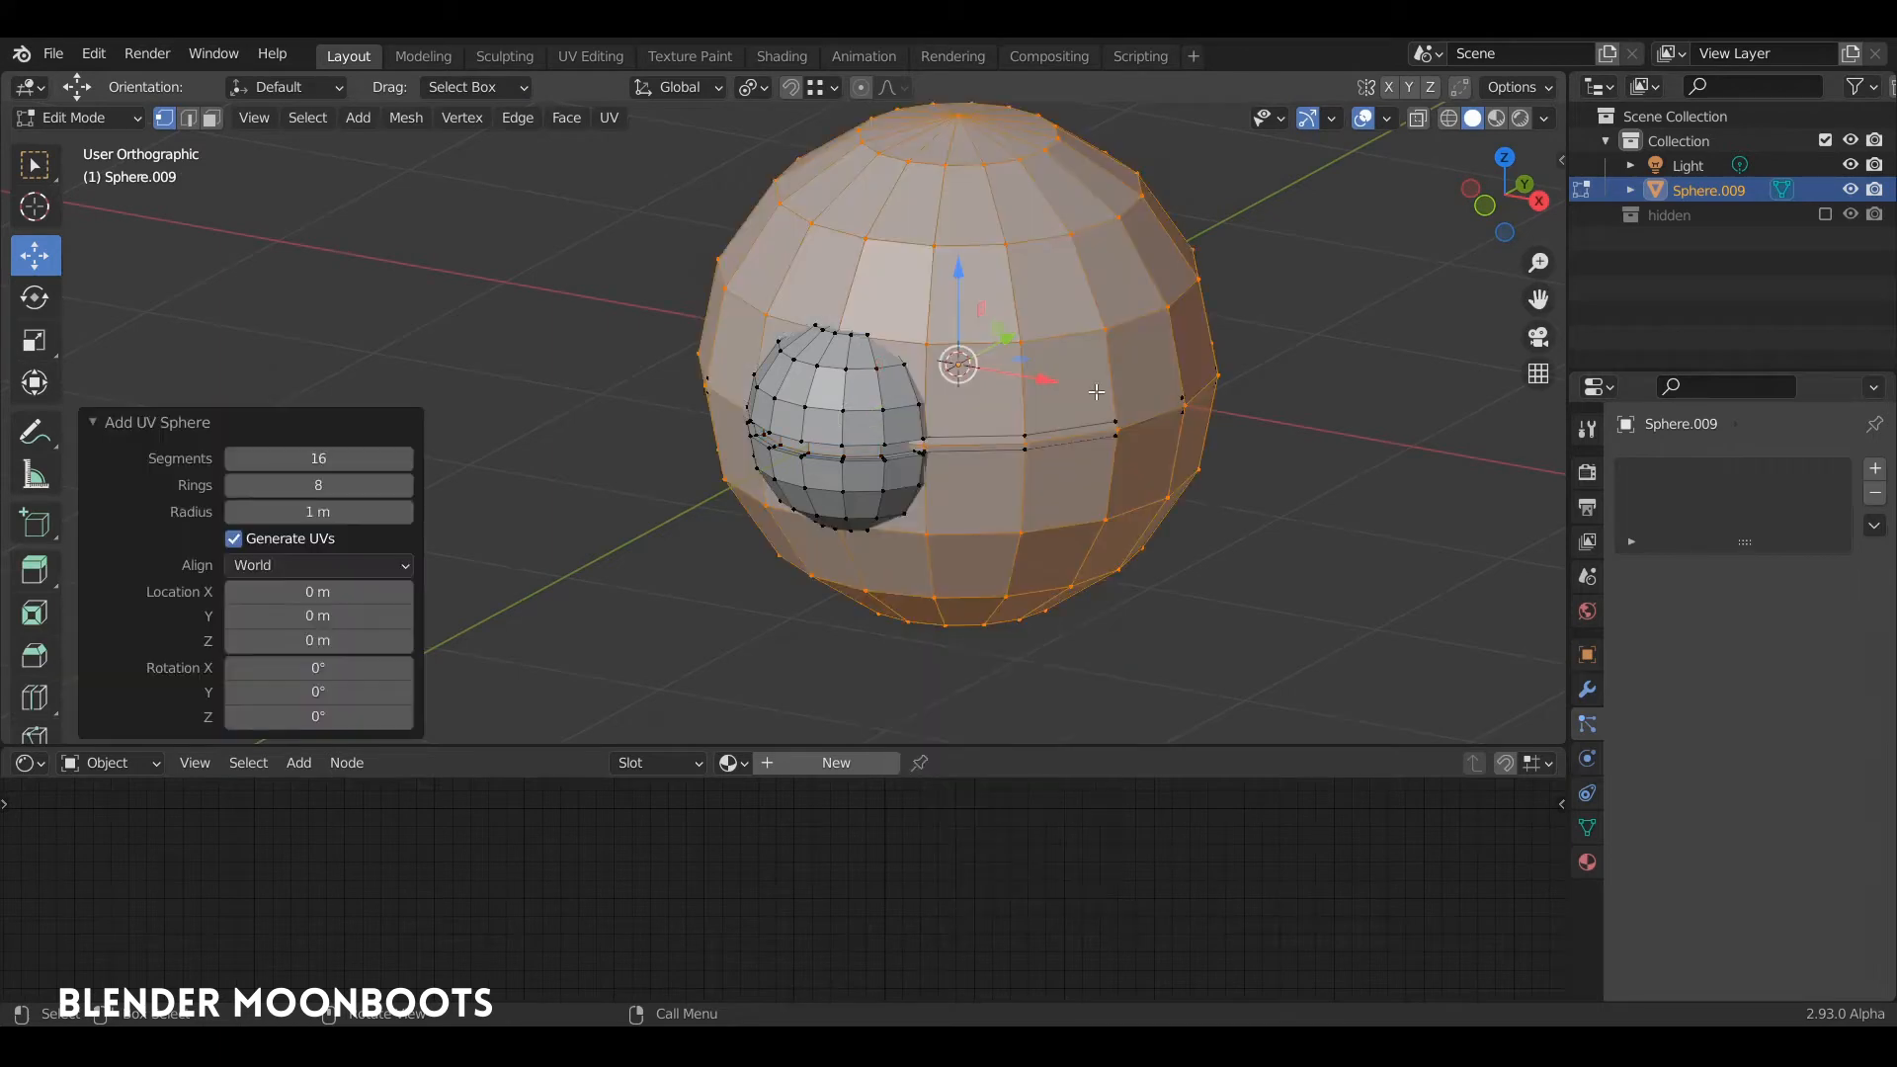
key("s")
key("z")
left_click(1116, 403)
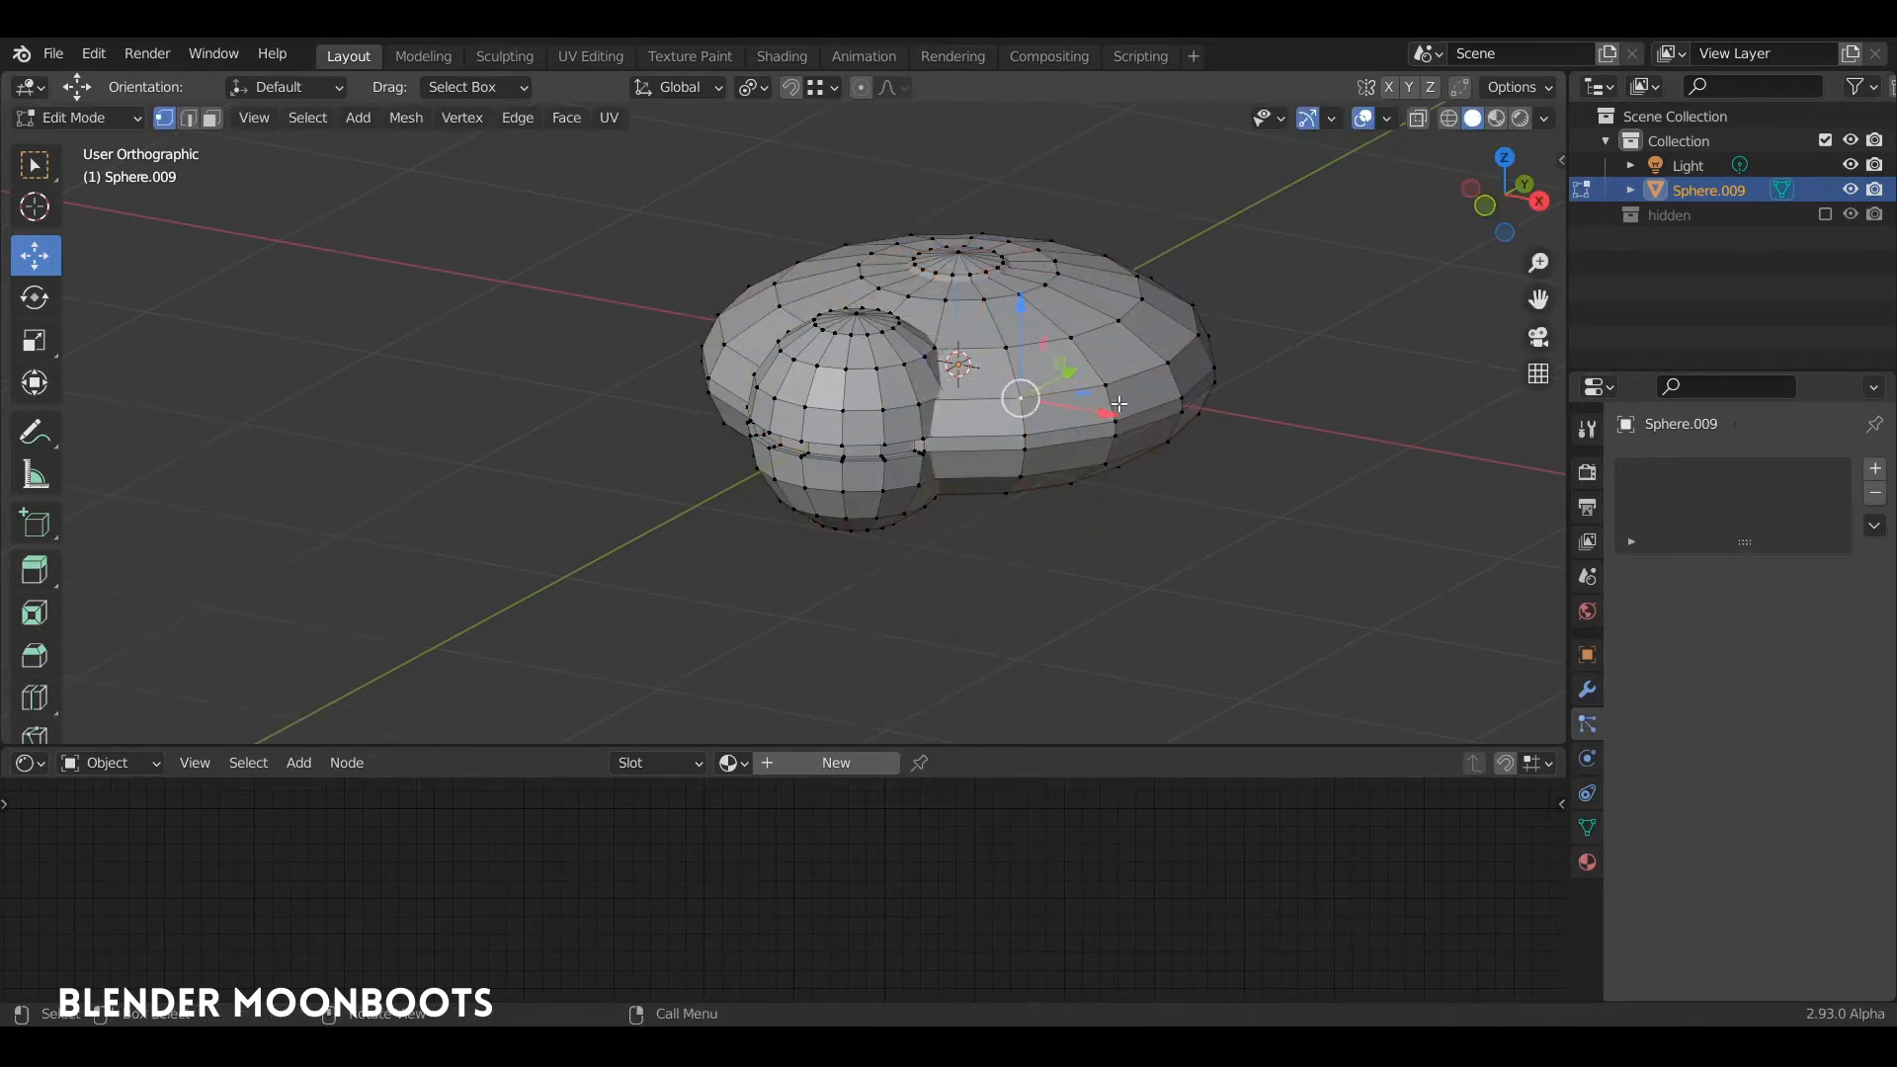
Step: Move the new sphere about 1.08 m along X to the body's side and scale it by about 0.491
key("l")
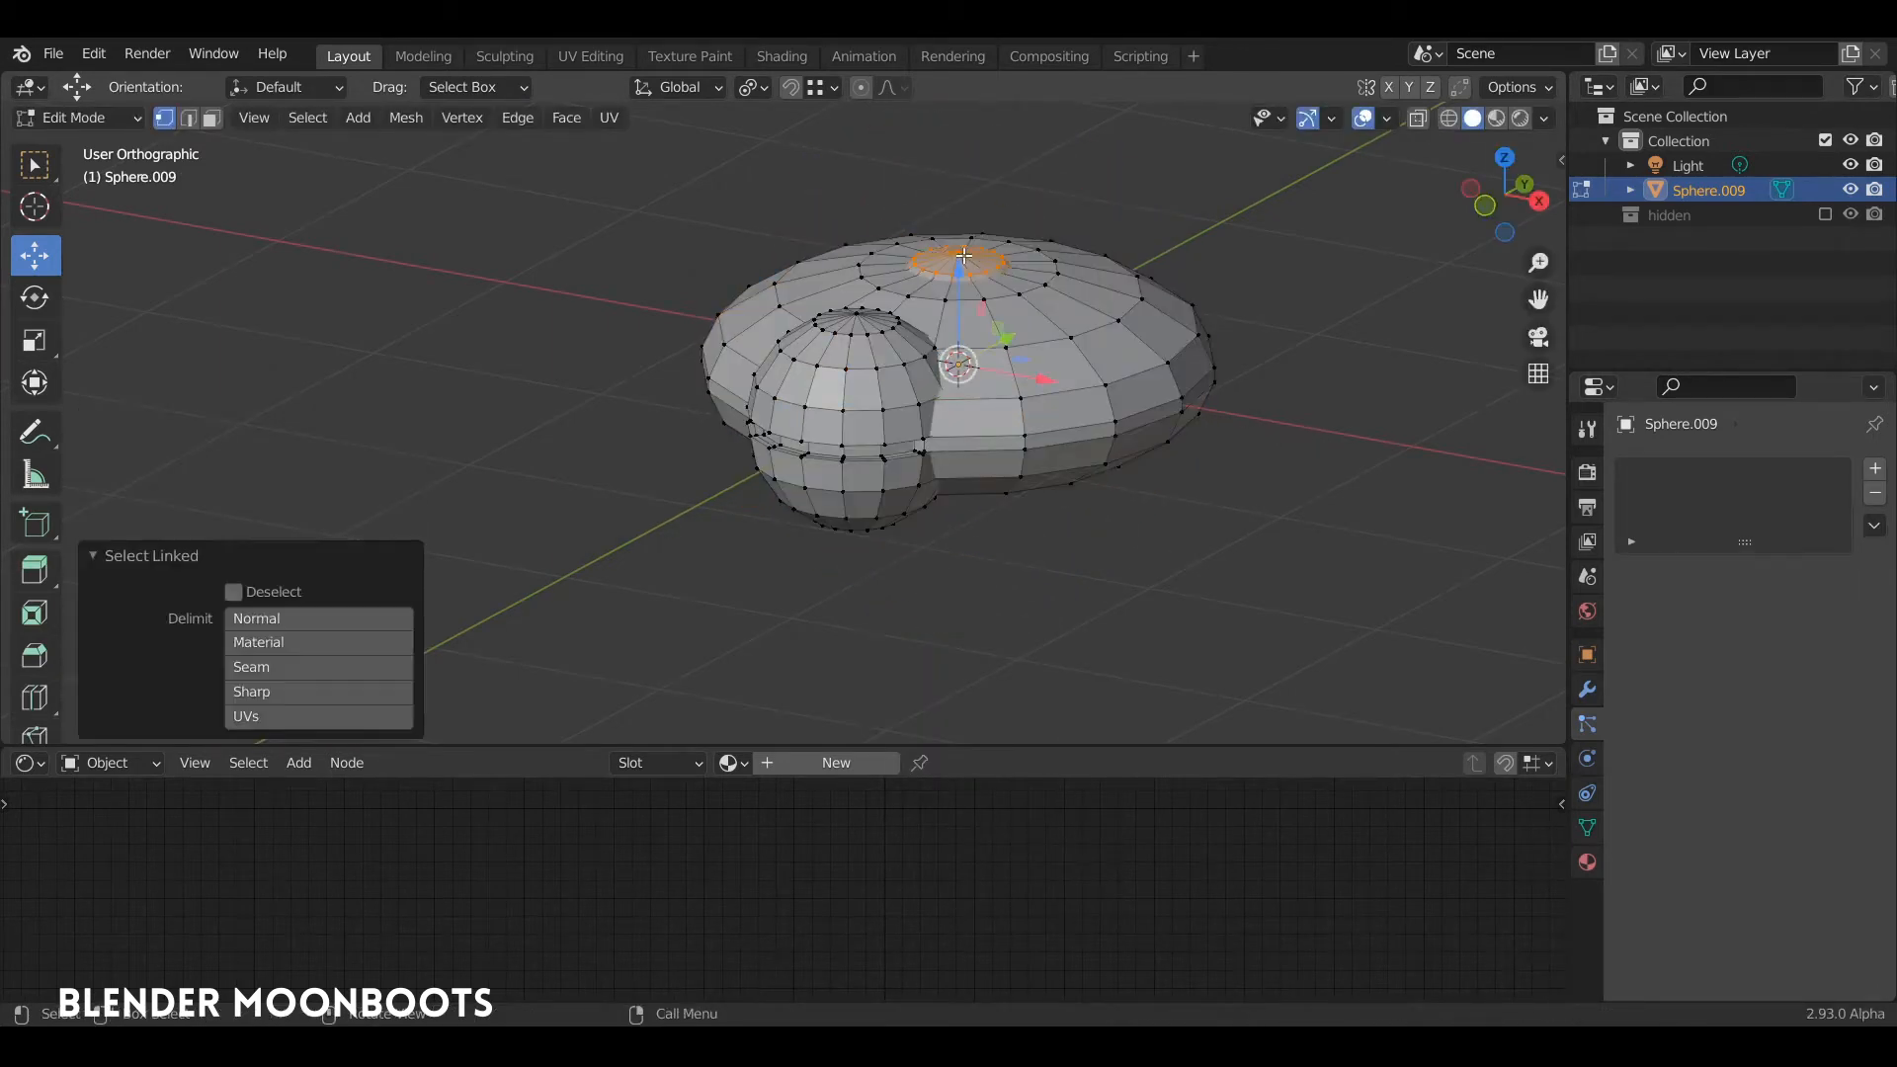
key("g")
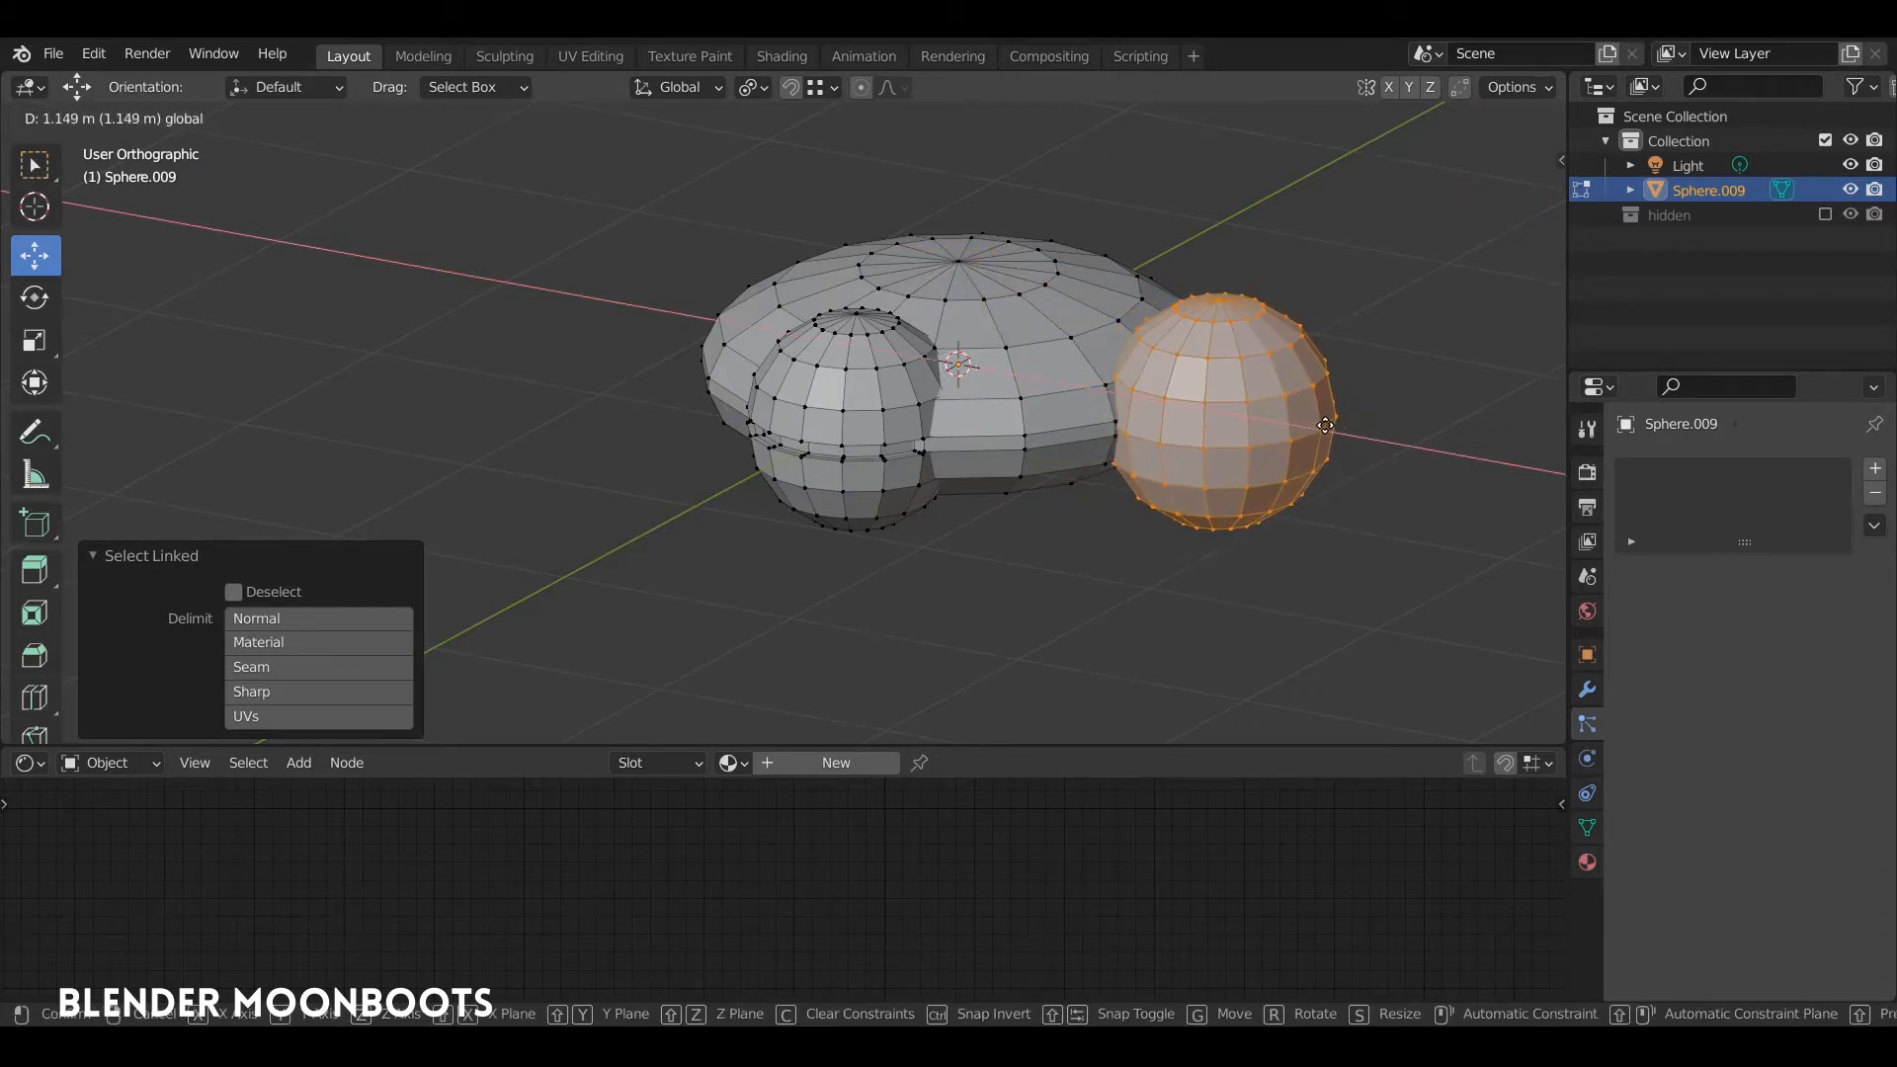
left_click(1307, 419)
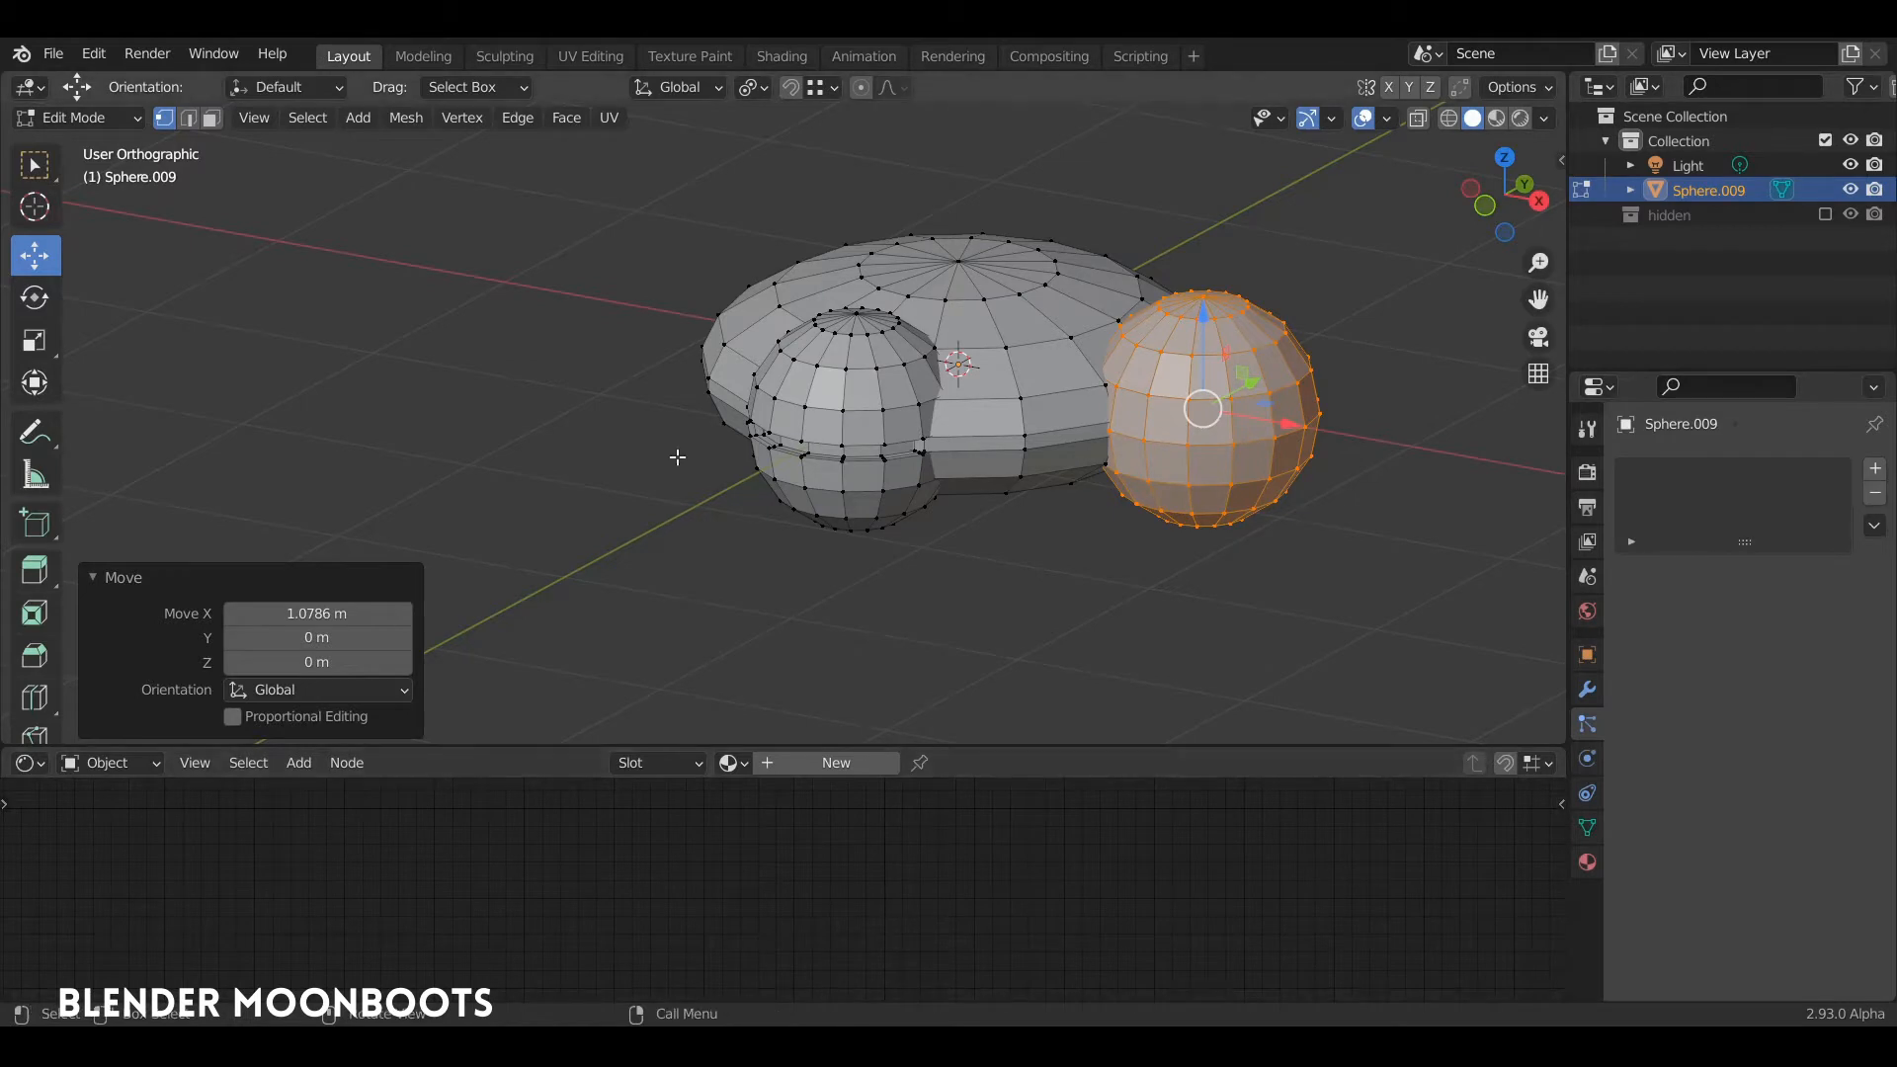
key("s")
left_click(1281, 418)
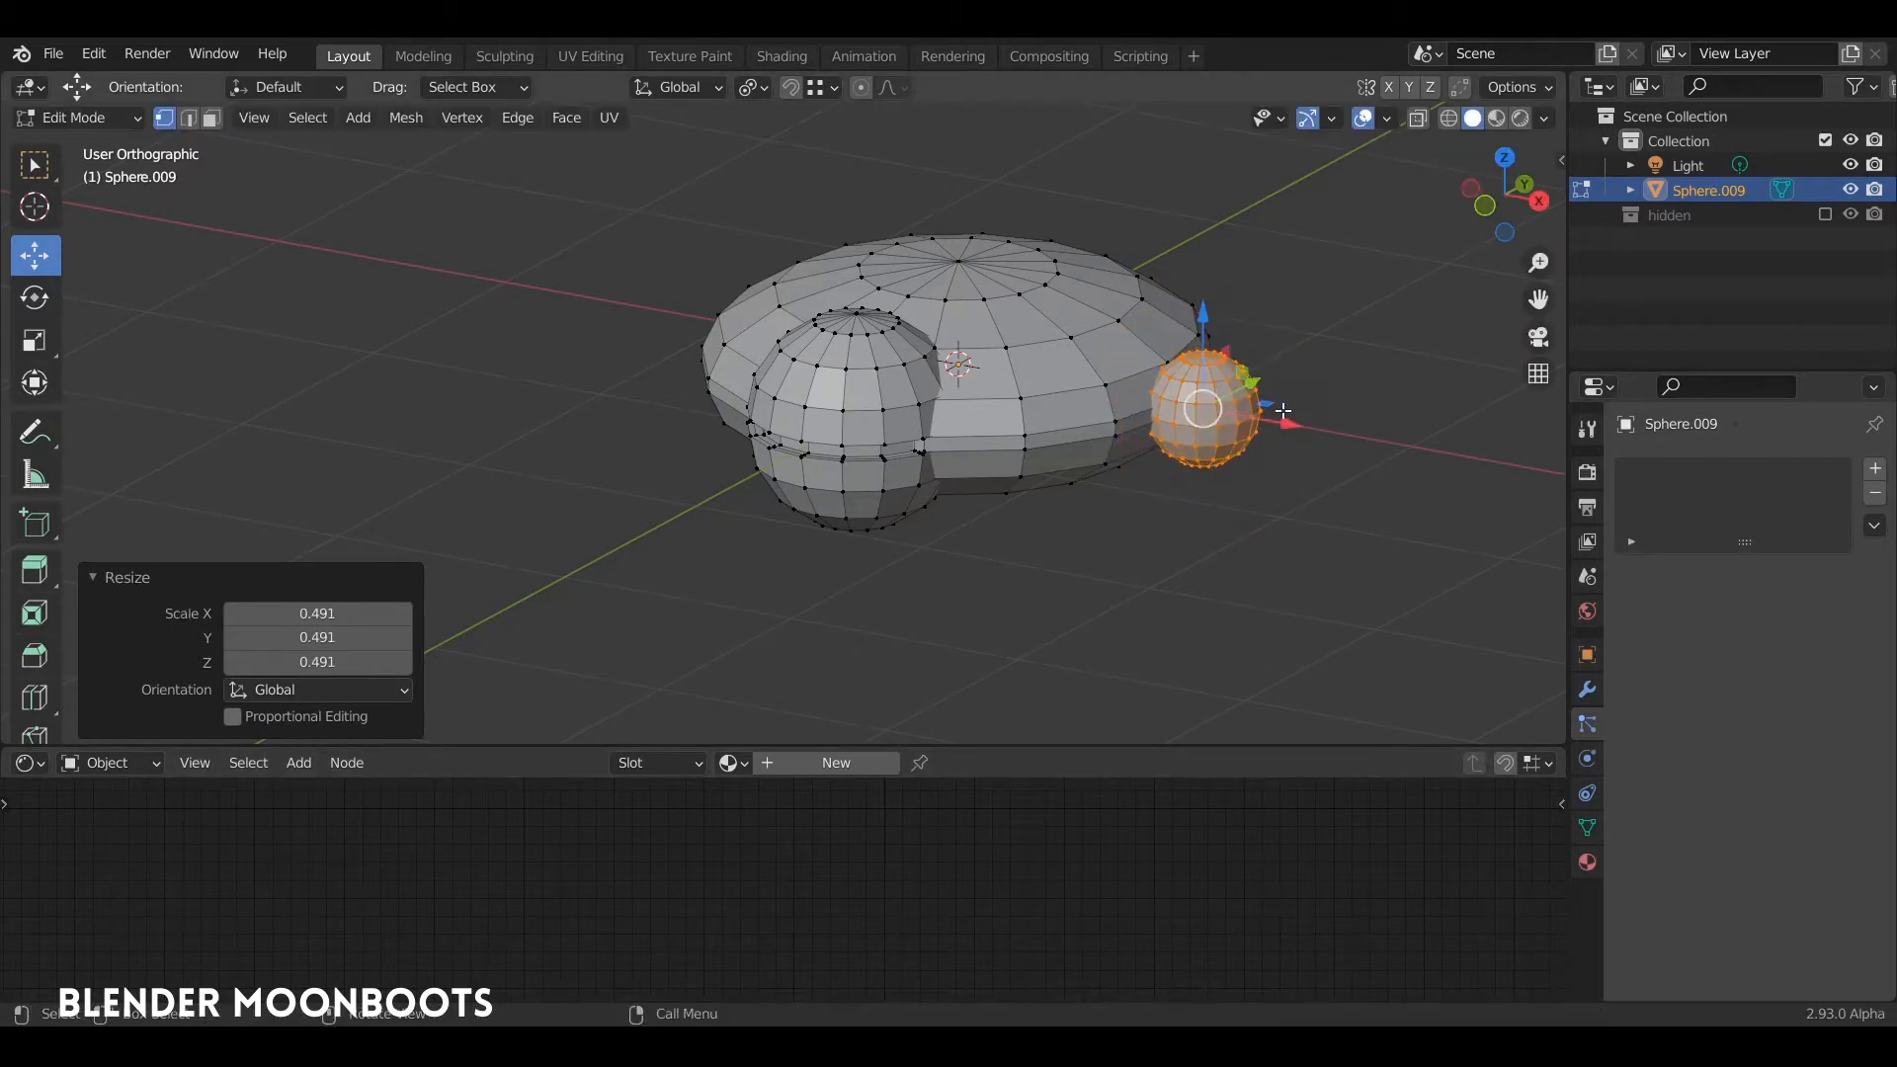
Step: Delete the bottom pole vertex of the small side sphere to open its underside
key("KP_1")
middle_click_drag(1270, 438, 1217, 451)
left_click(1201, 457)
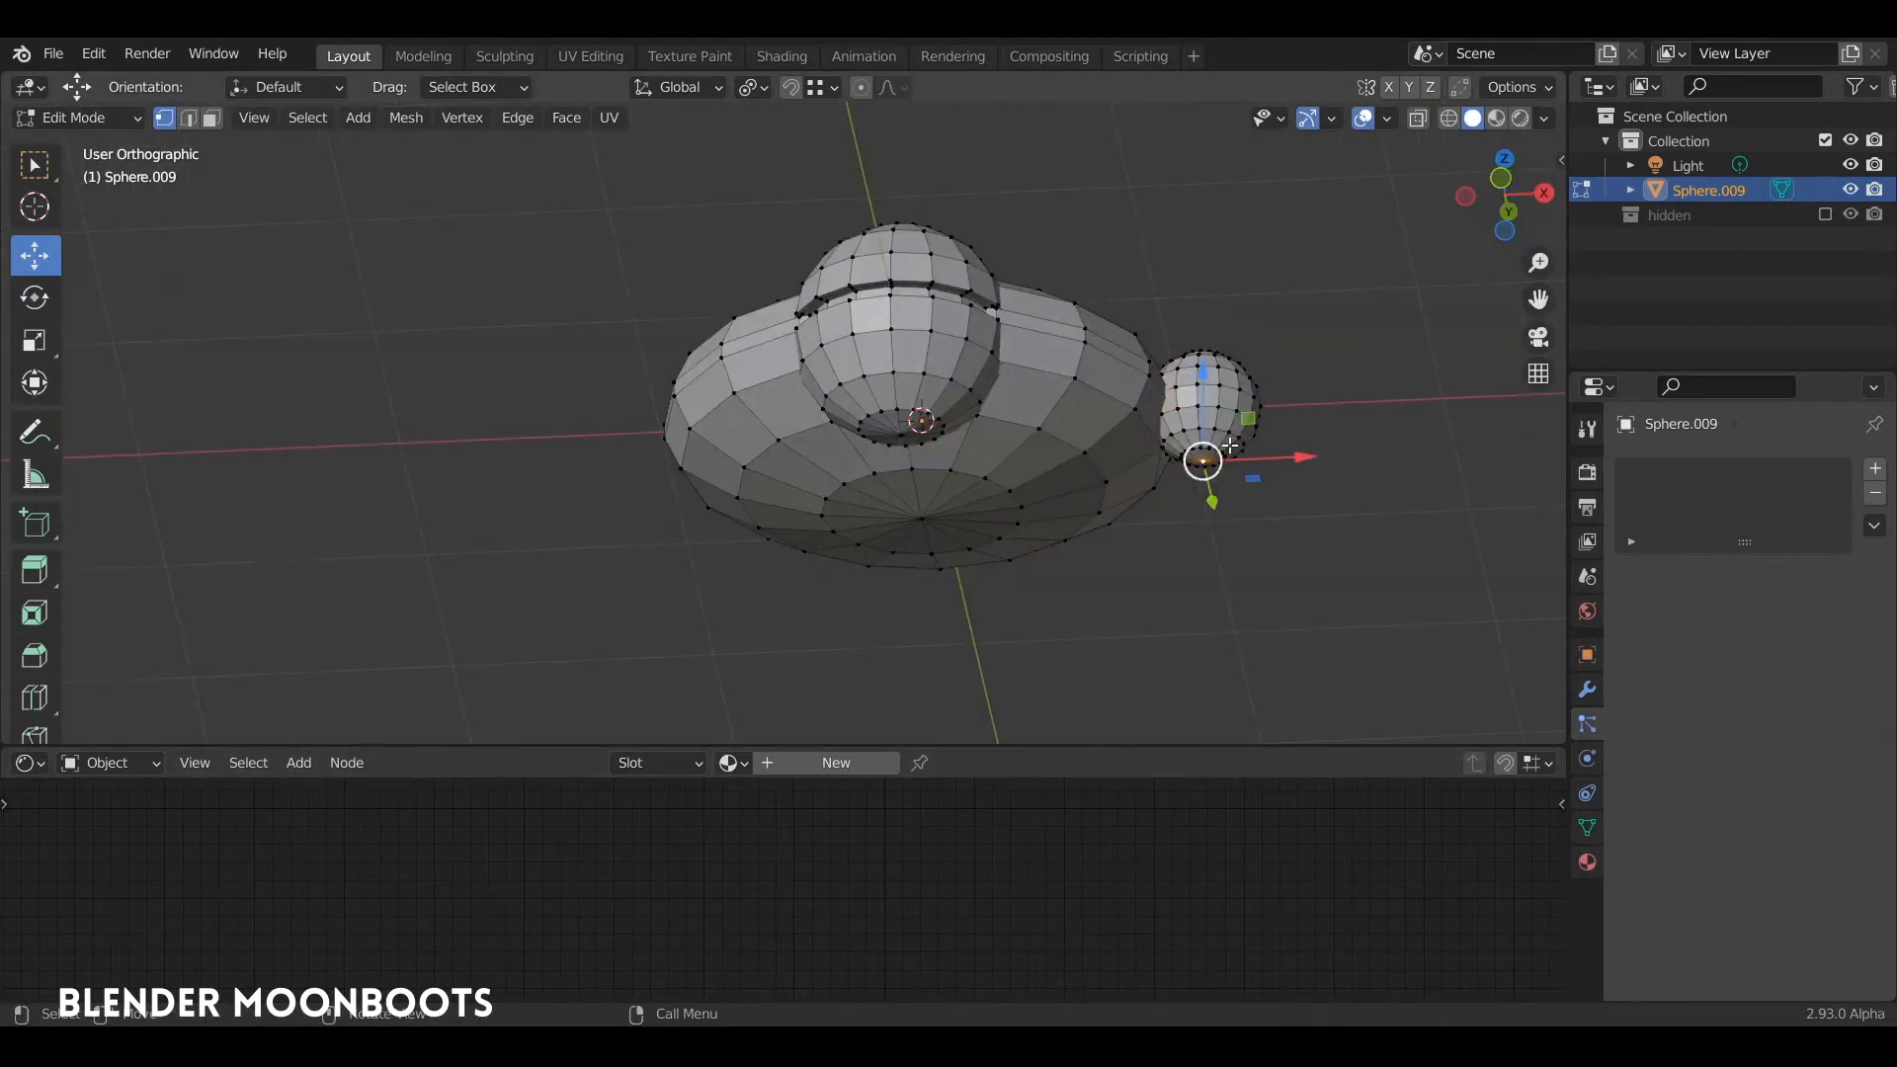
key("x")
left_click(1231, 449)
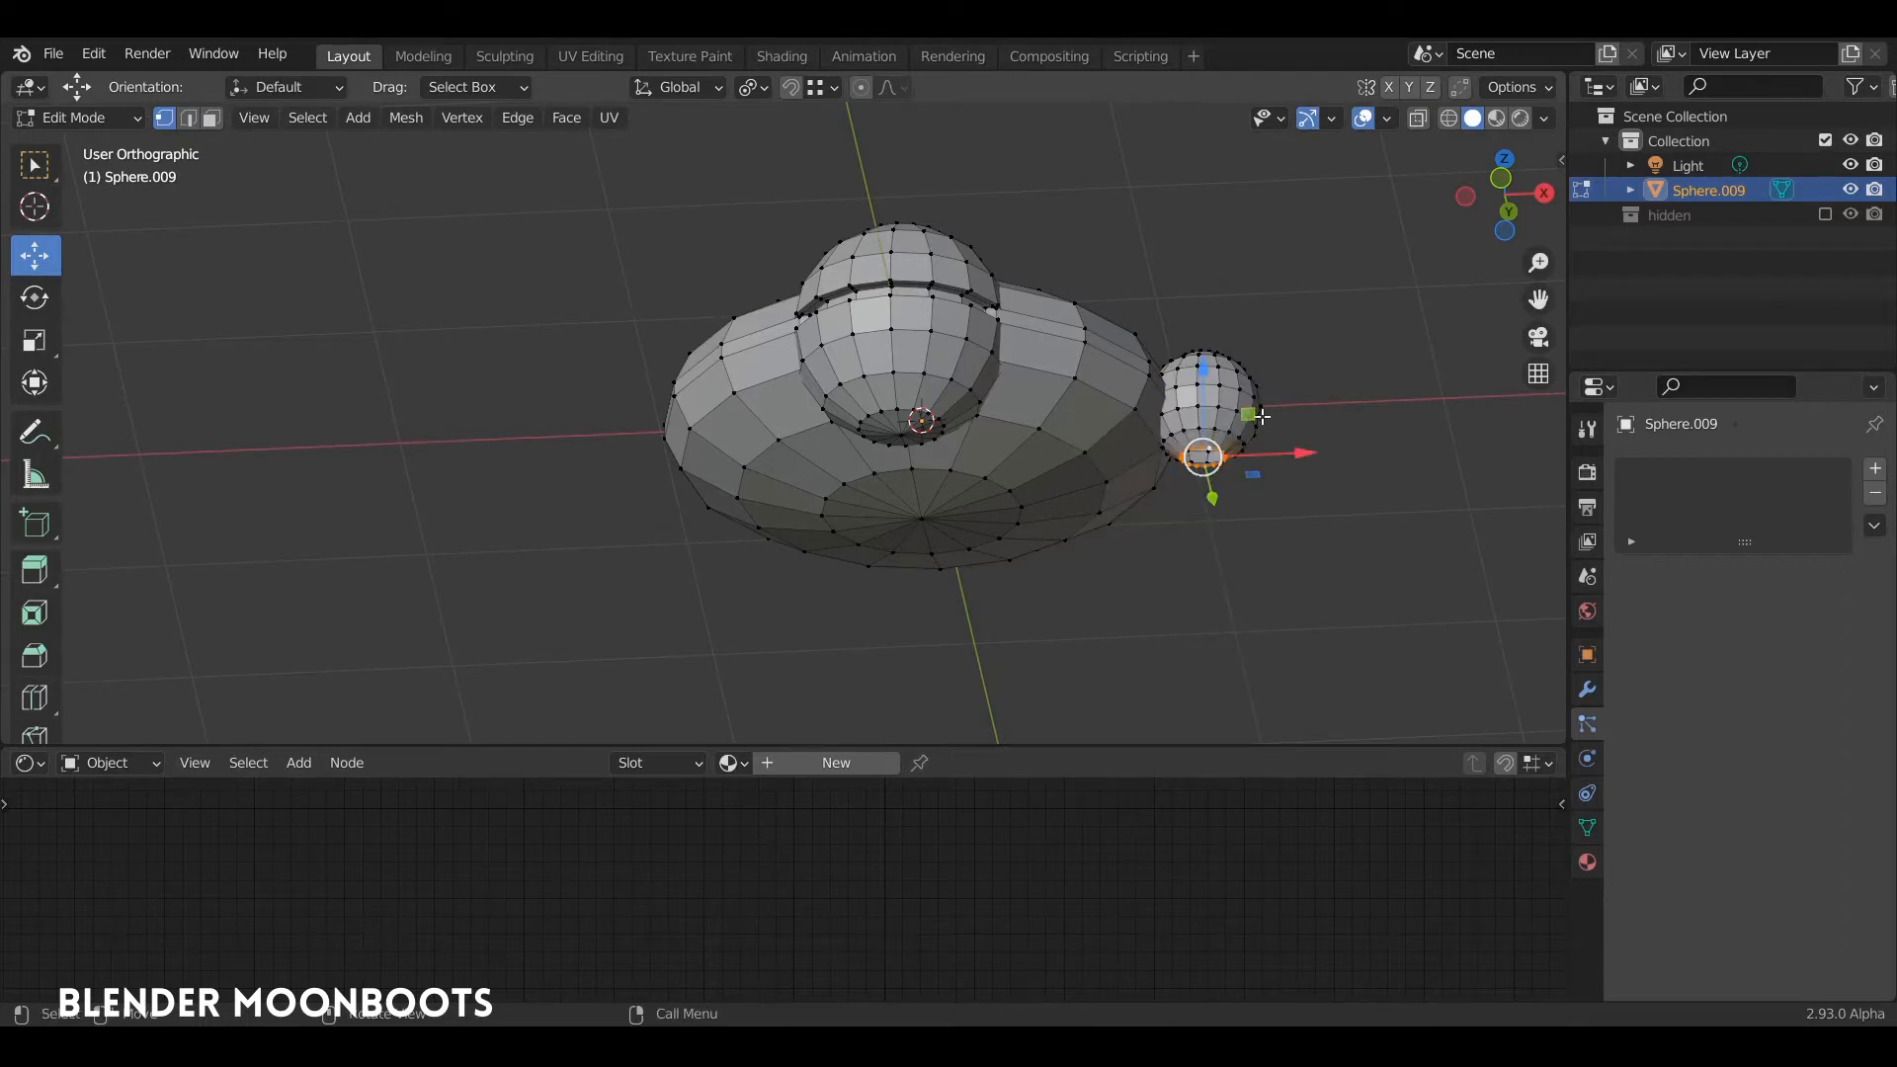
Step: Extrude the side sphere's open bottom rim about 0.038 m downward along Z
key("KP_1")
key("e")
key("z")
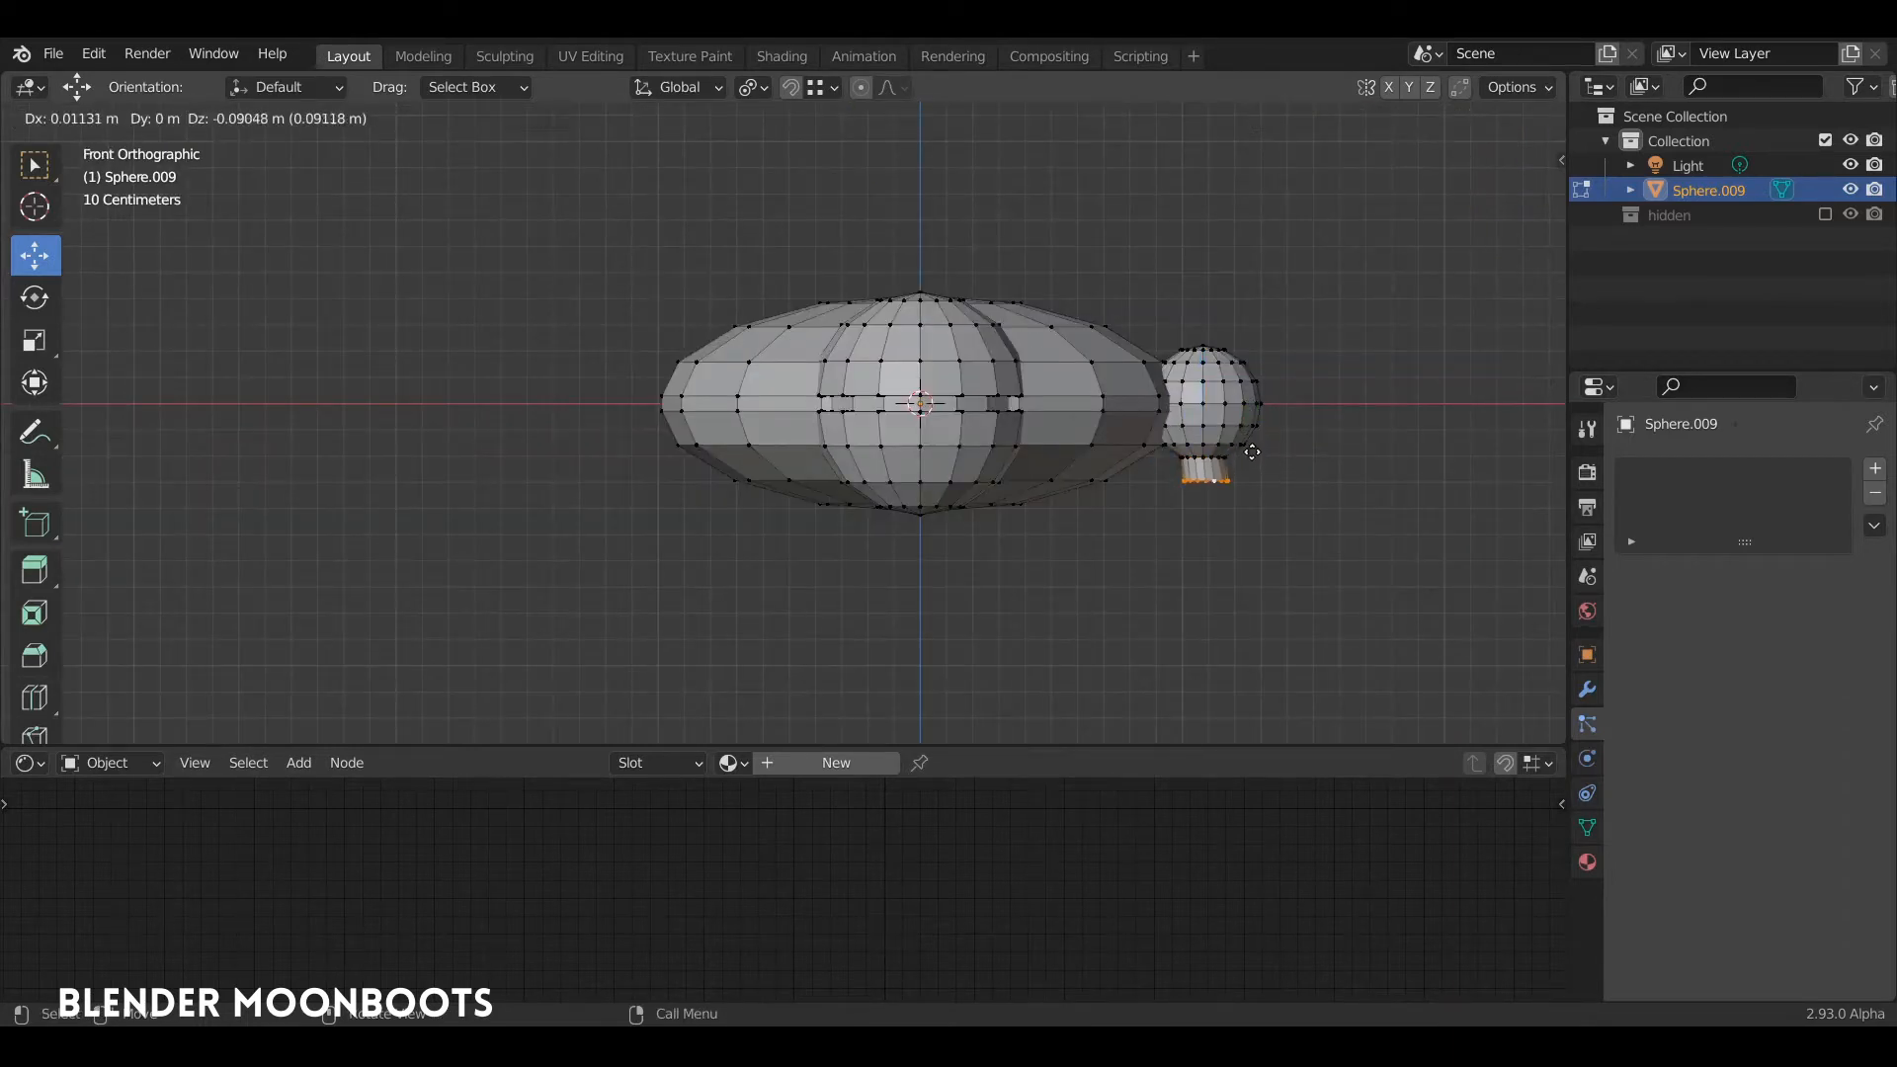
left_click(1252, 439)
key("z")
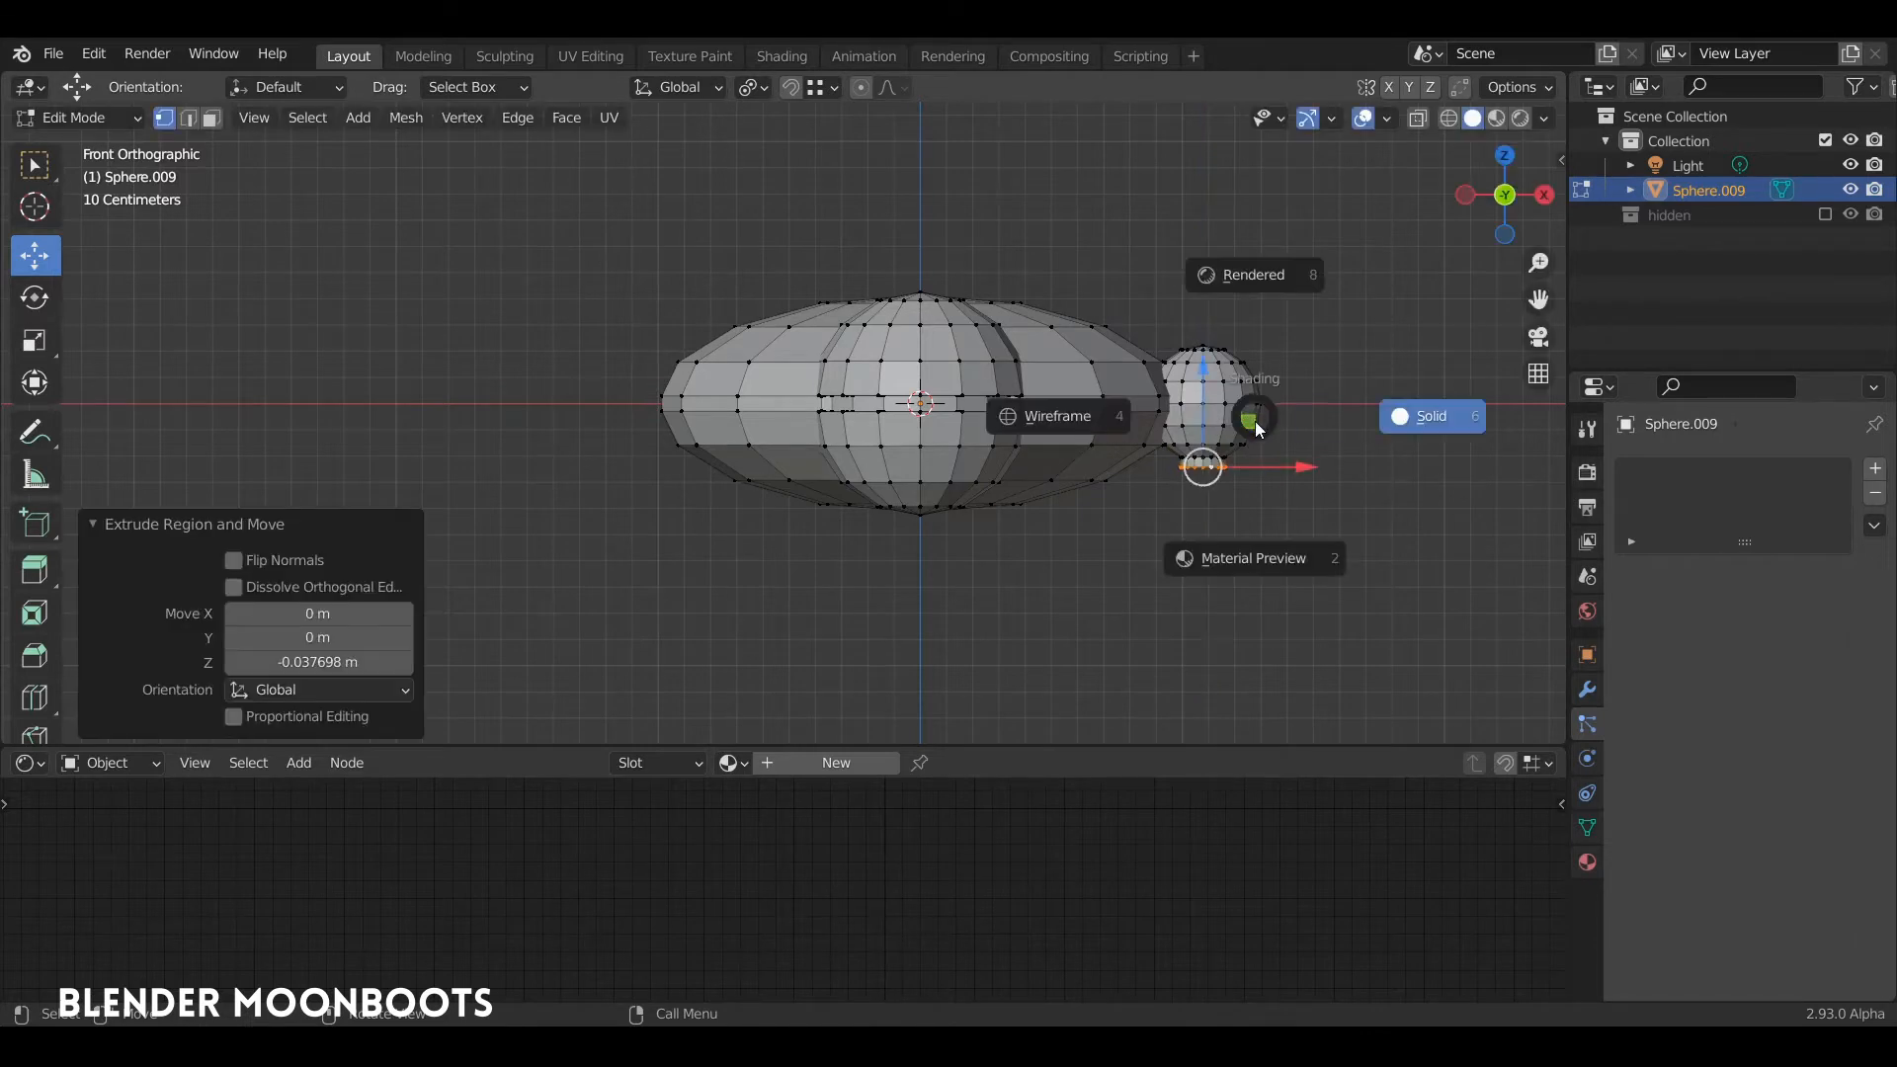
key("Escape")
Step: Extrude the bottom rim again straight down along Z to form a long leg under the side sphere
key("e")
key("z")
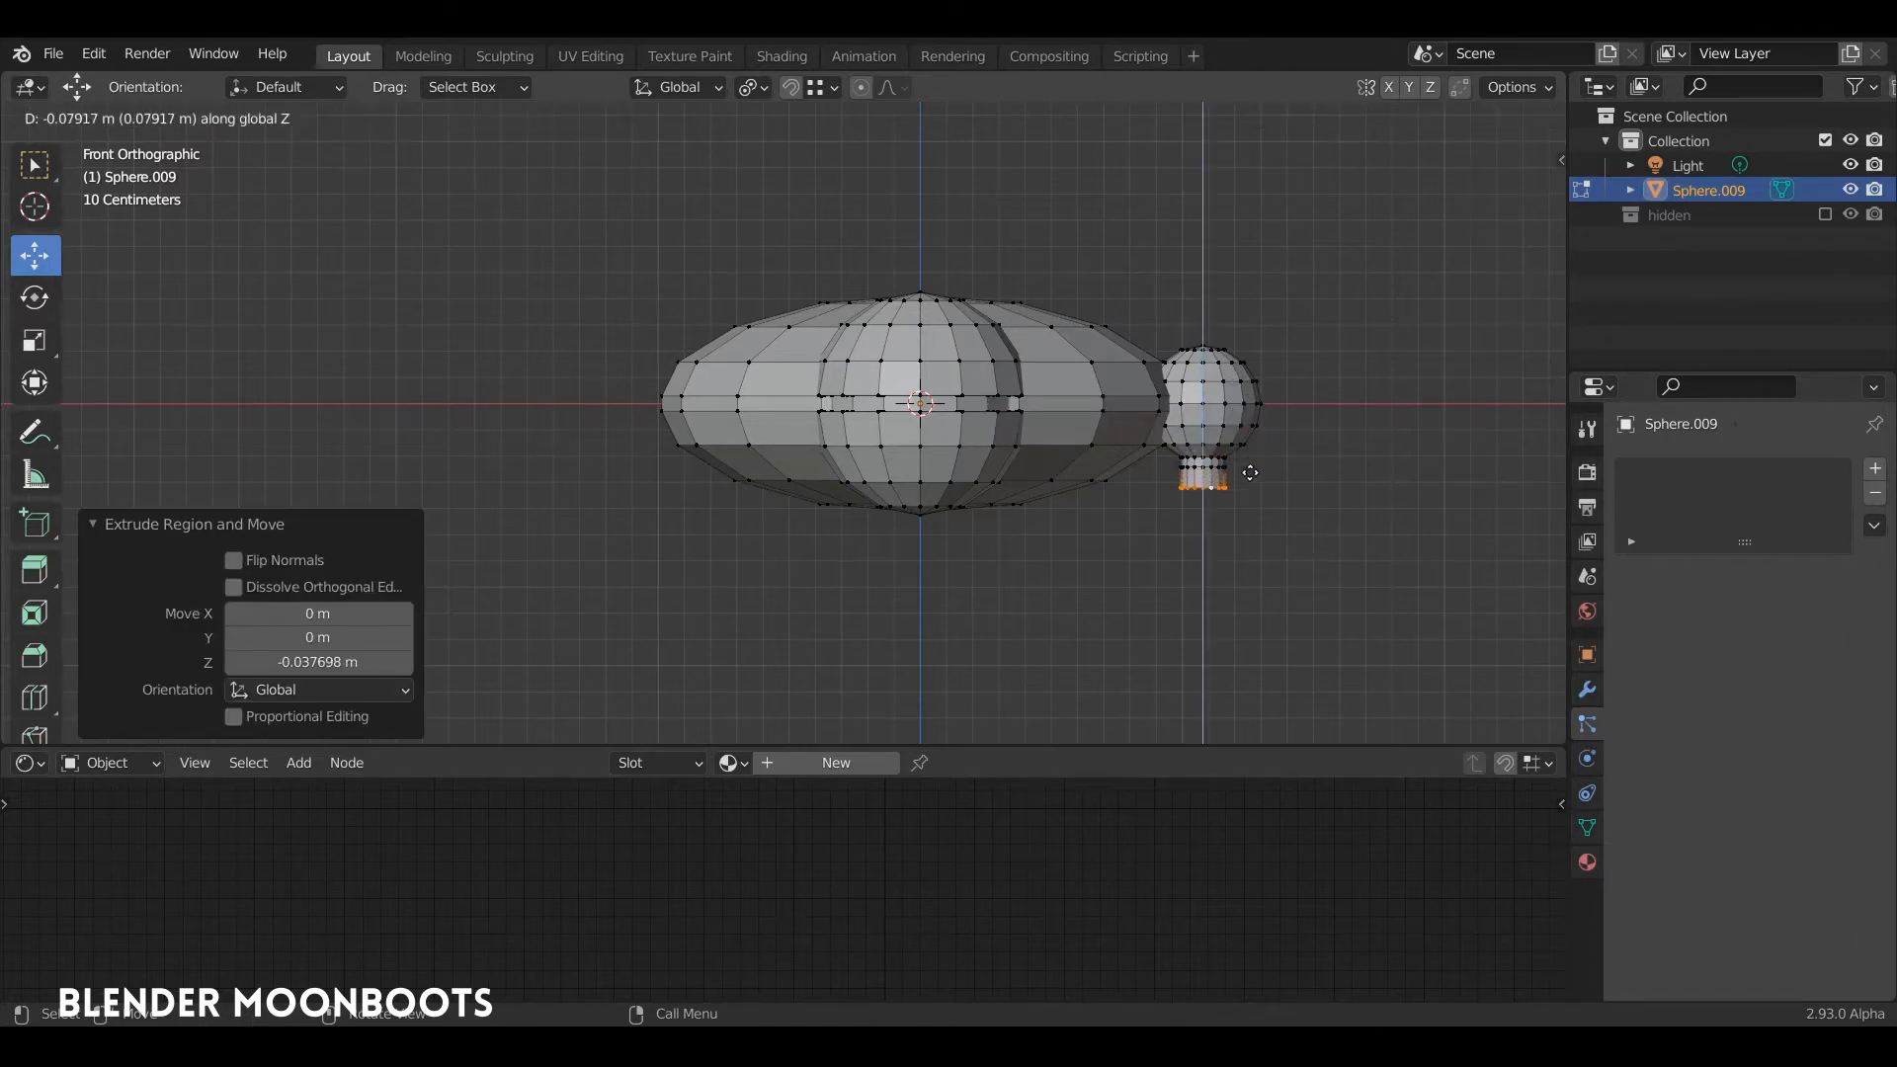
left_click(1251, 702)
middle_click_drag(1250, 702, 1130, 461)
key("Tab")
scroll(1166, 455, "down", 3)
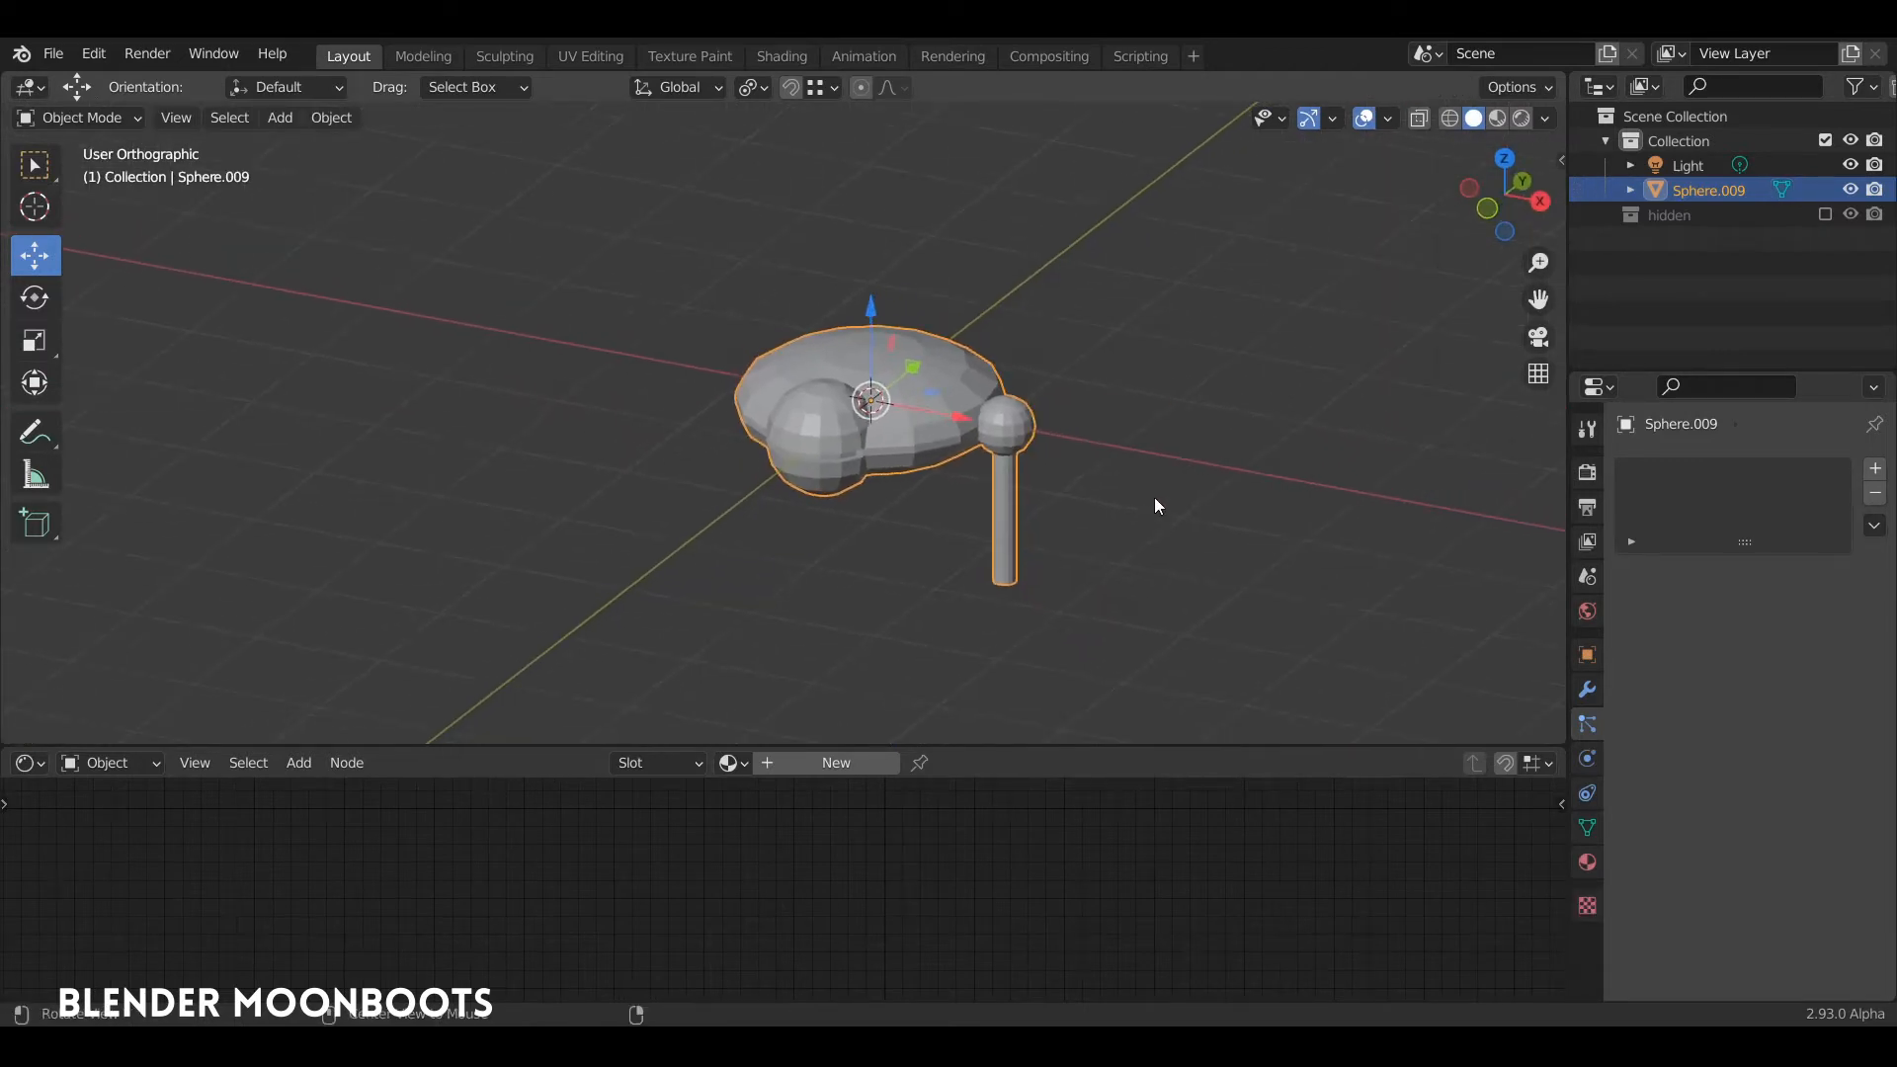
Step: Select the whole side sphere with its leg and scale it up by about 1.17
key("Tab")
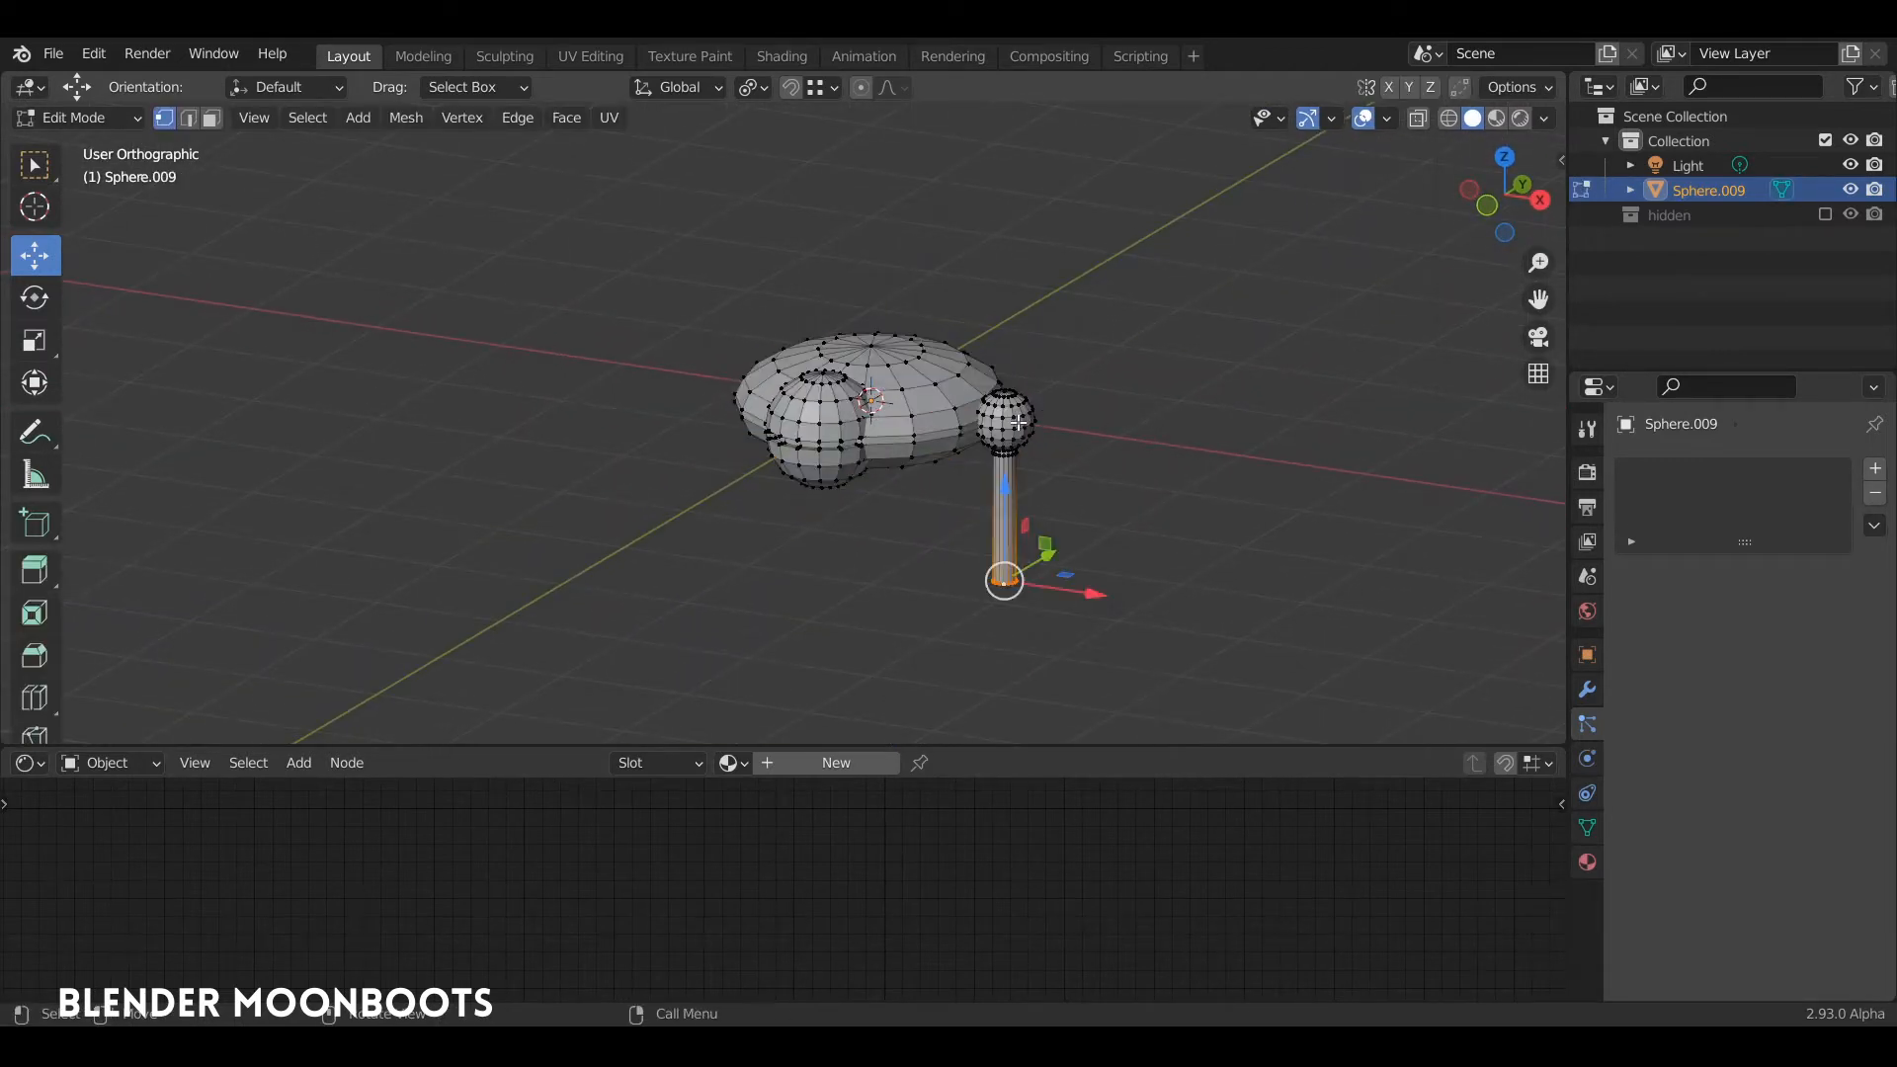
key("l")
key("s")
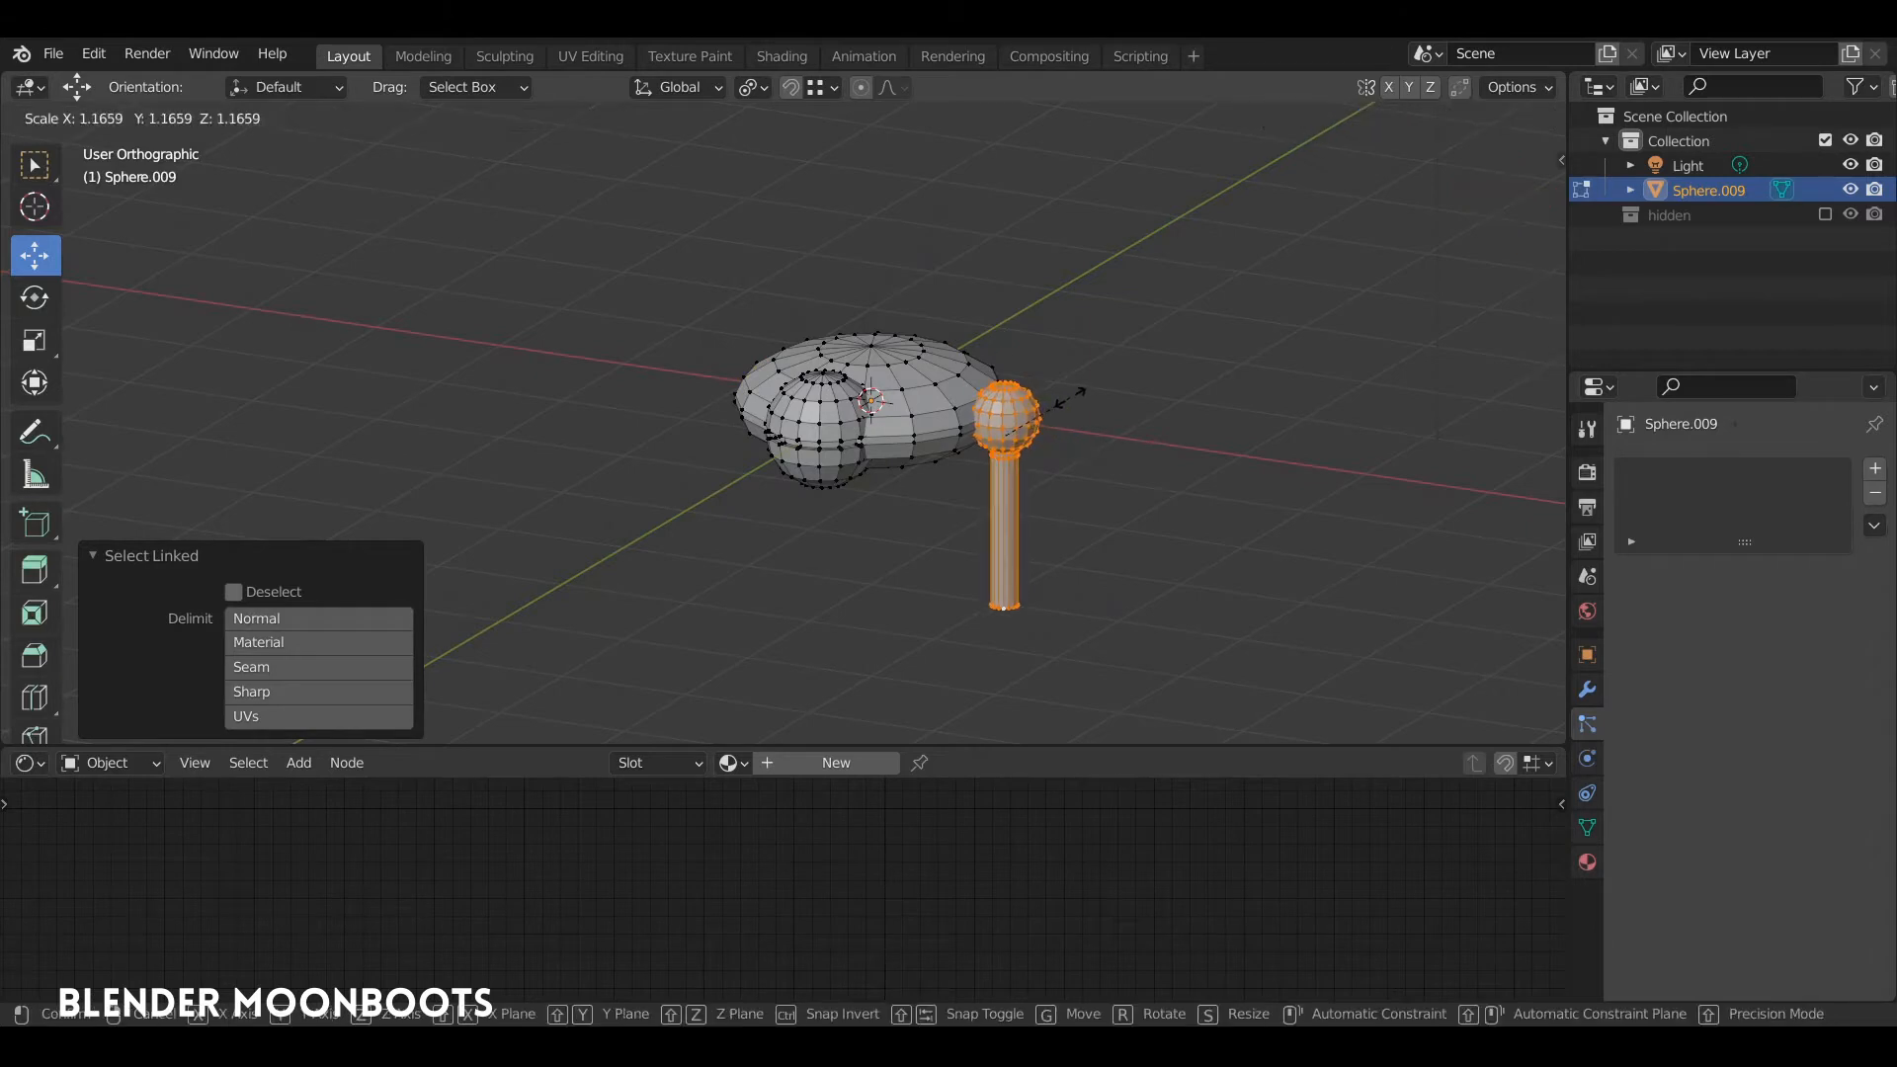
left_click(1066, 398)
key("Tab")
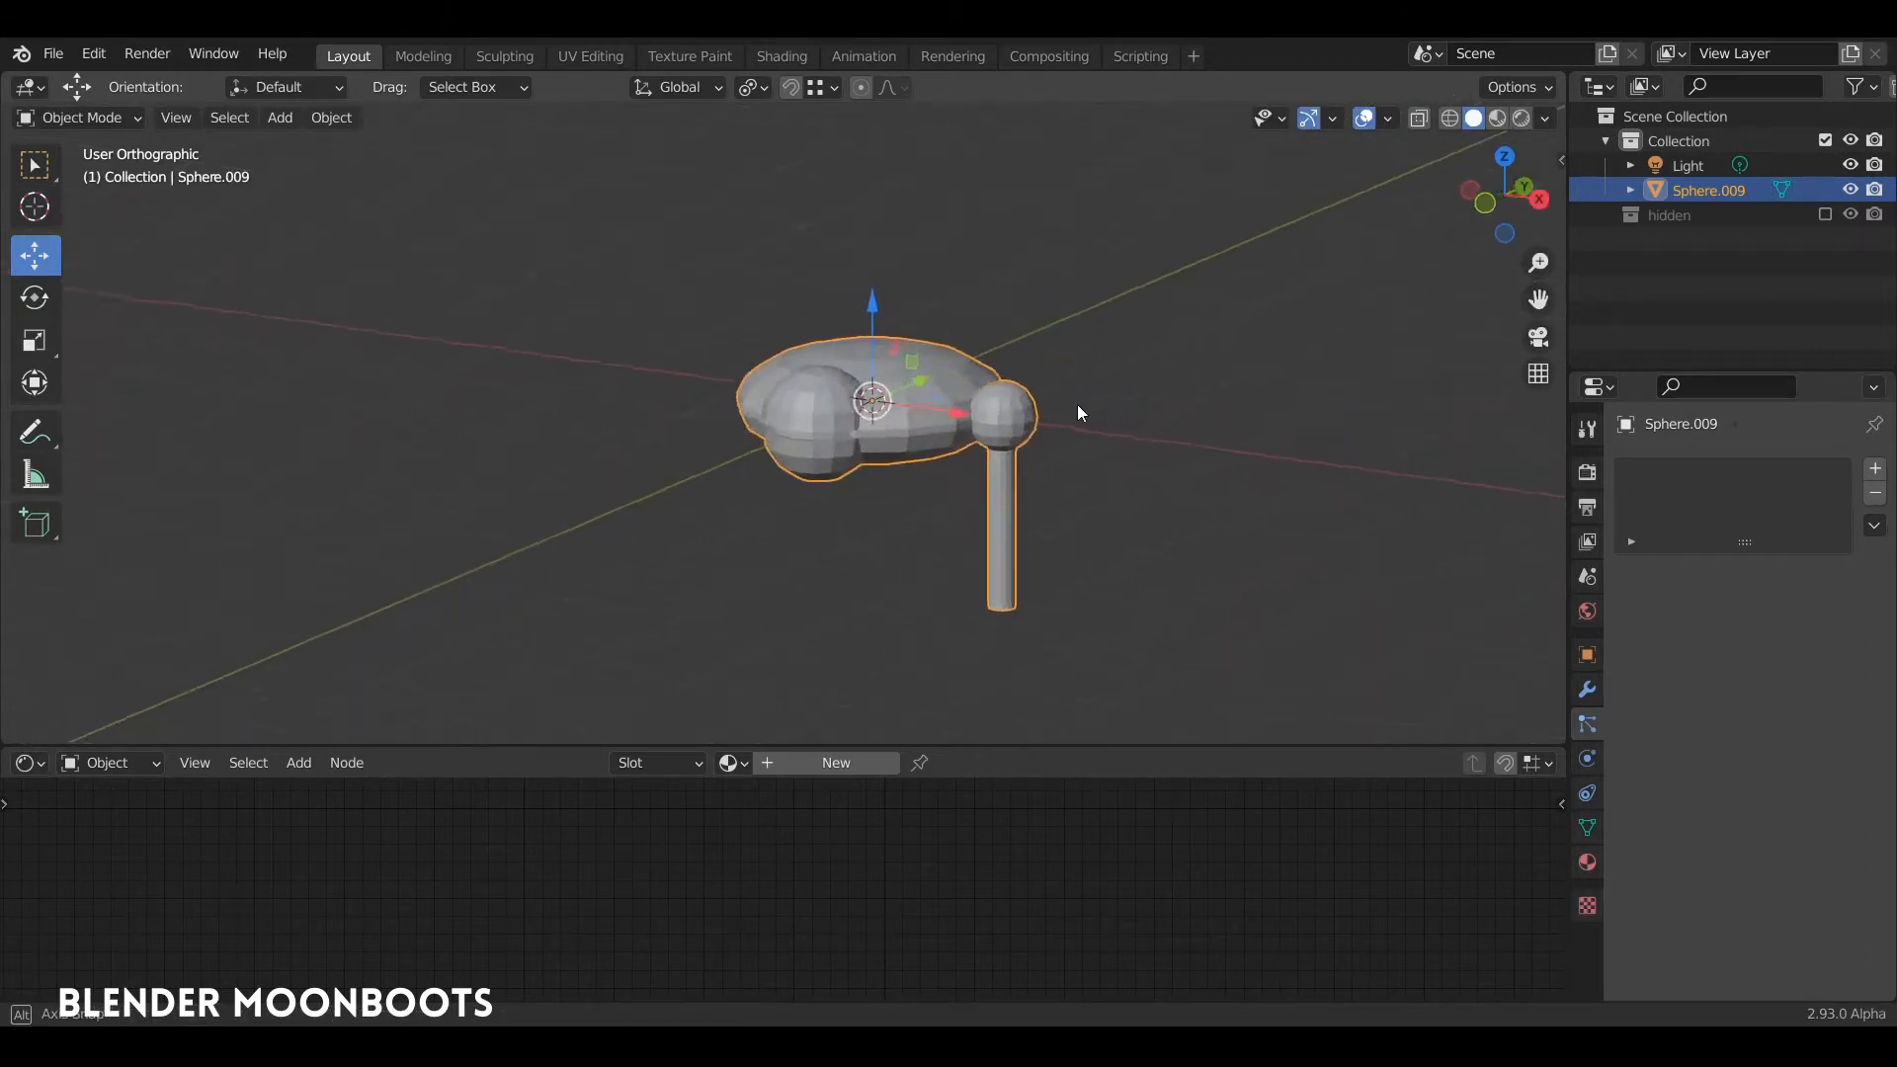
Step: Enlarge the side sphere and leg further by a factor of about 1.161
mouse_move(1077, 405)
middle_mouse_down()
mouse_move(1053, 417)
mouse_move(1075, 388)
middle_mouse_up()
mouse_move(1061, 461)
middle_mouse_down("ctrl")
mouse_move(1057, 519)
mouse_move(1047, 487)
middle_mouse_up("ctrl")
key("Tab")
key("s")
left_click(1056, 398)
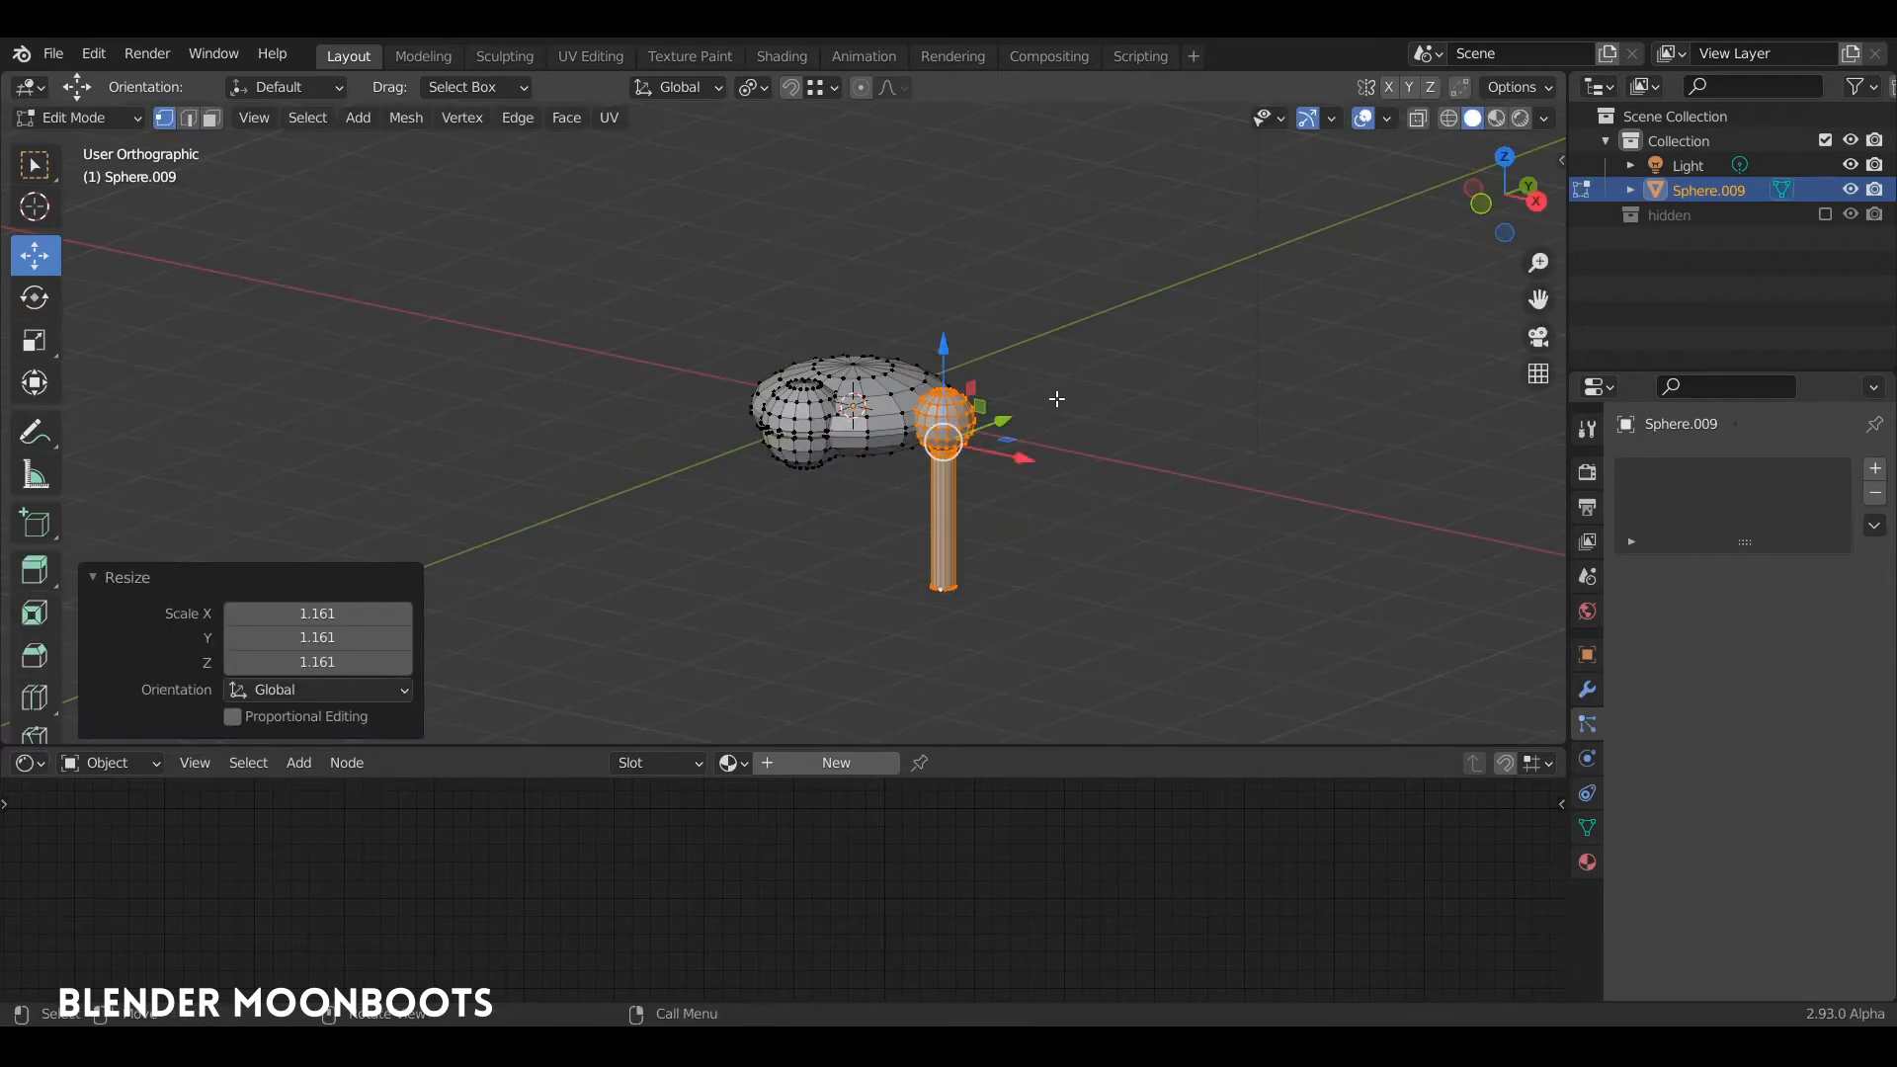
Step: In front view, lower the side sphere and leg slightly along Z to line up with the body's rim
key("KP_1")
scroll(960, 308, "up", 5)
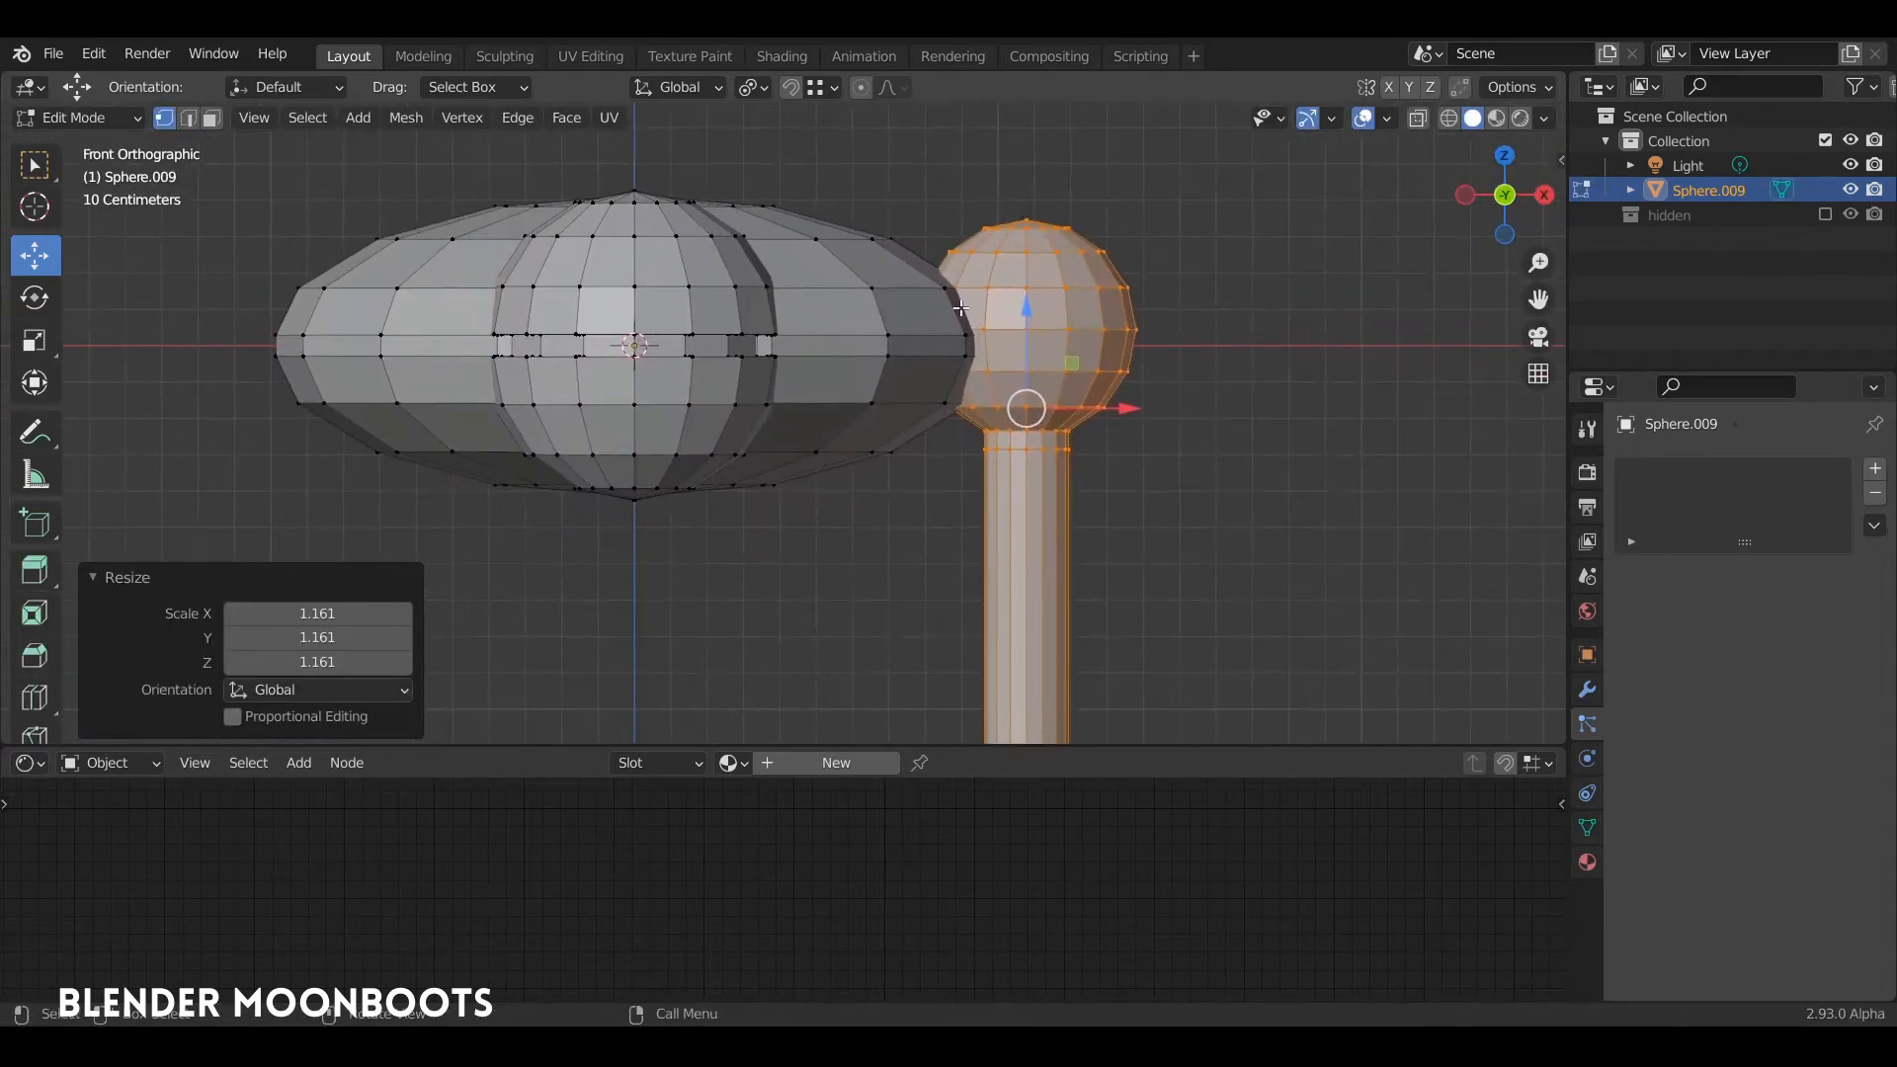
left_click_drag(1024, 309, 1018, 338)
left_click_drag(1018, 337, 956, 576, "alt")
key("Tab")
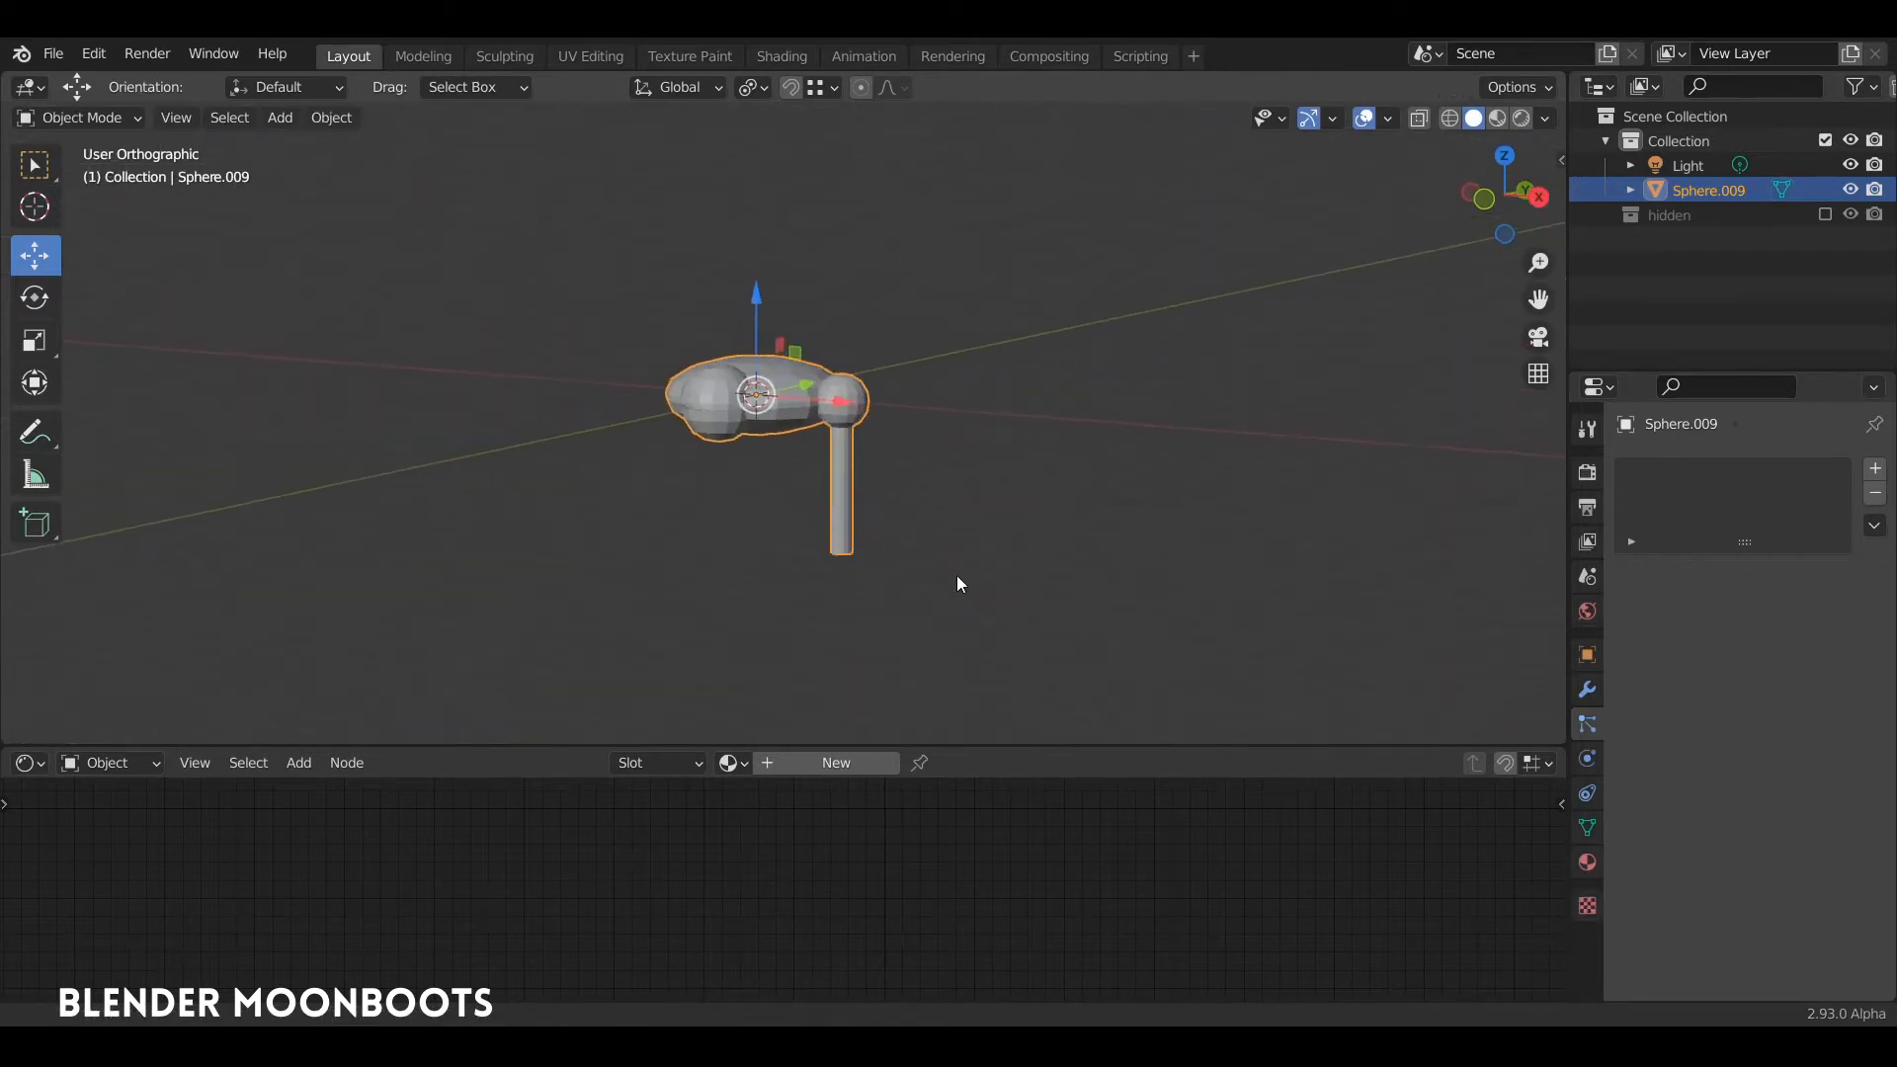
left_click_drag(879, 484, 936, 495, "alt")
key("Tab")
key("KP_1")
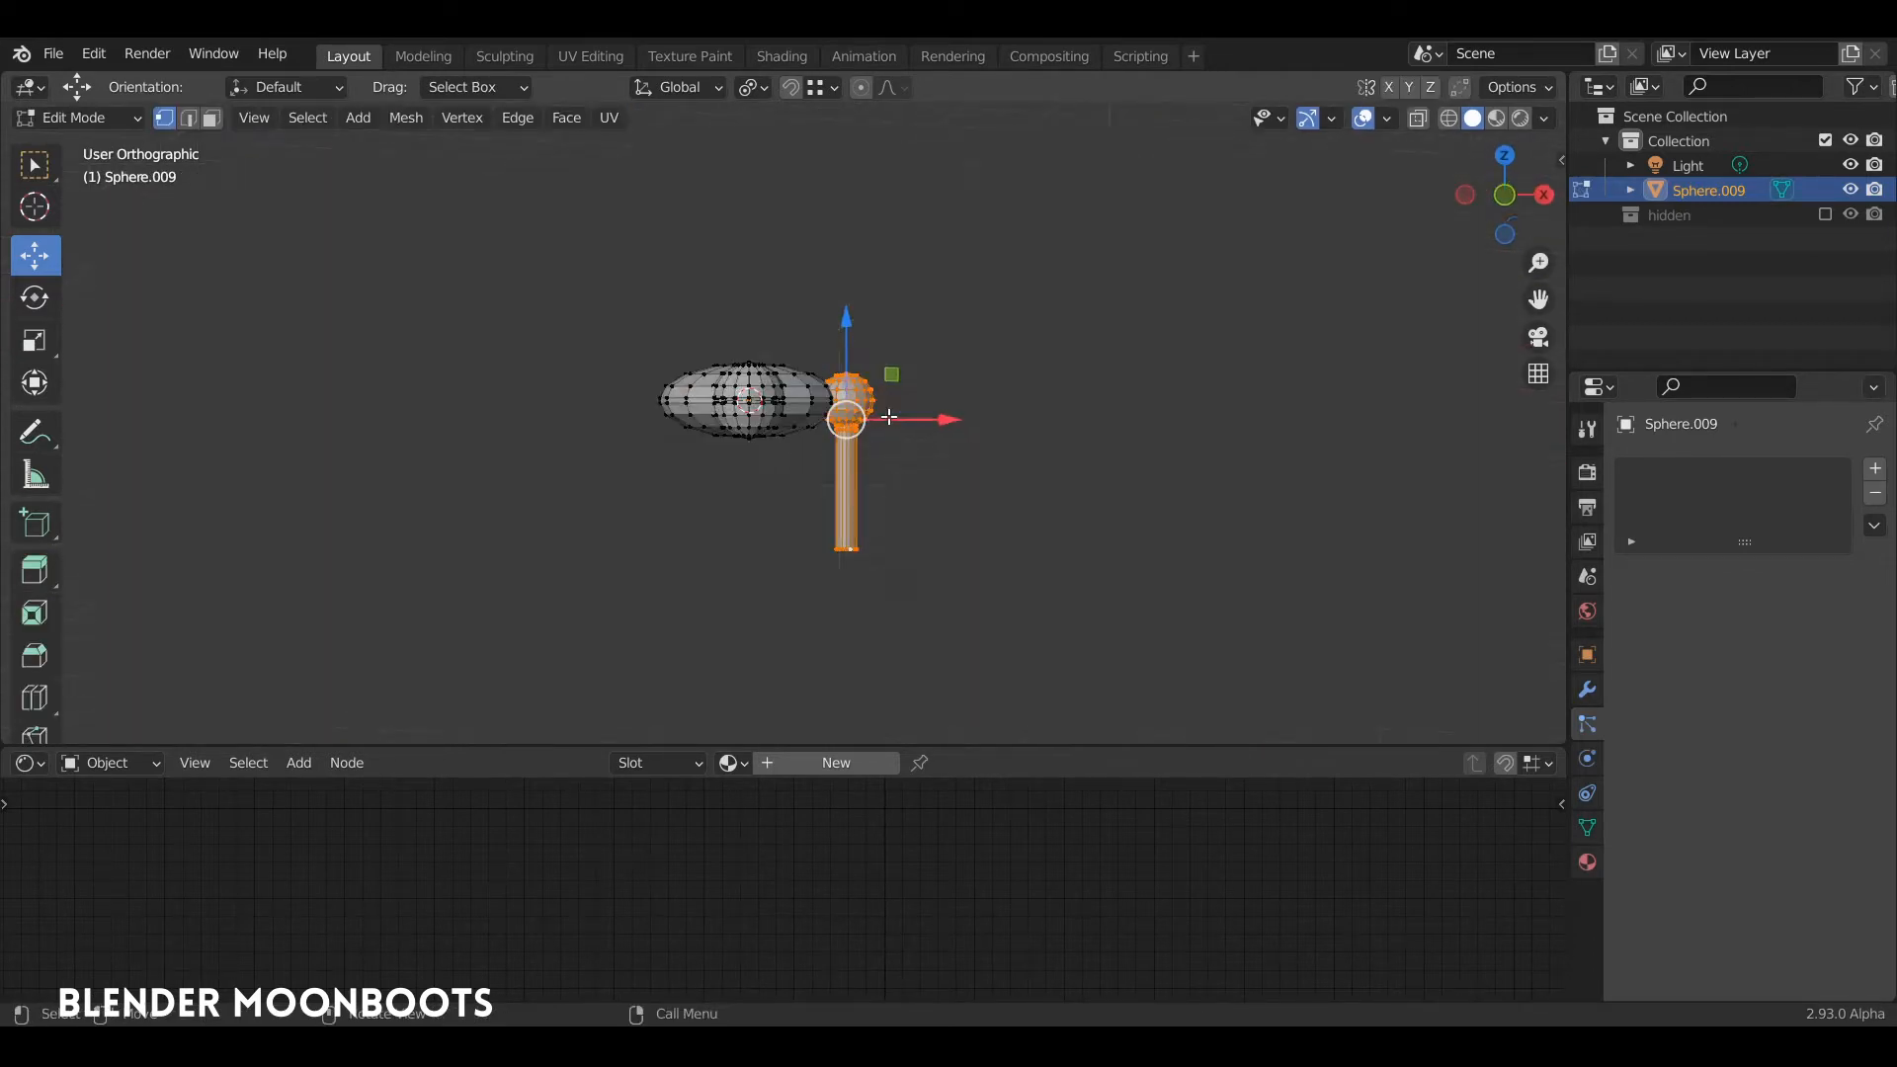
Step: Duplicate the side sphere with its leg and place the copy about 1.667 m straight down along Z
key("g")
key("z")
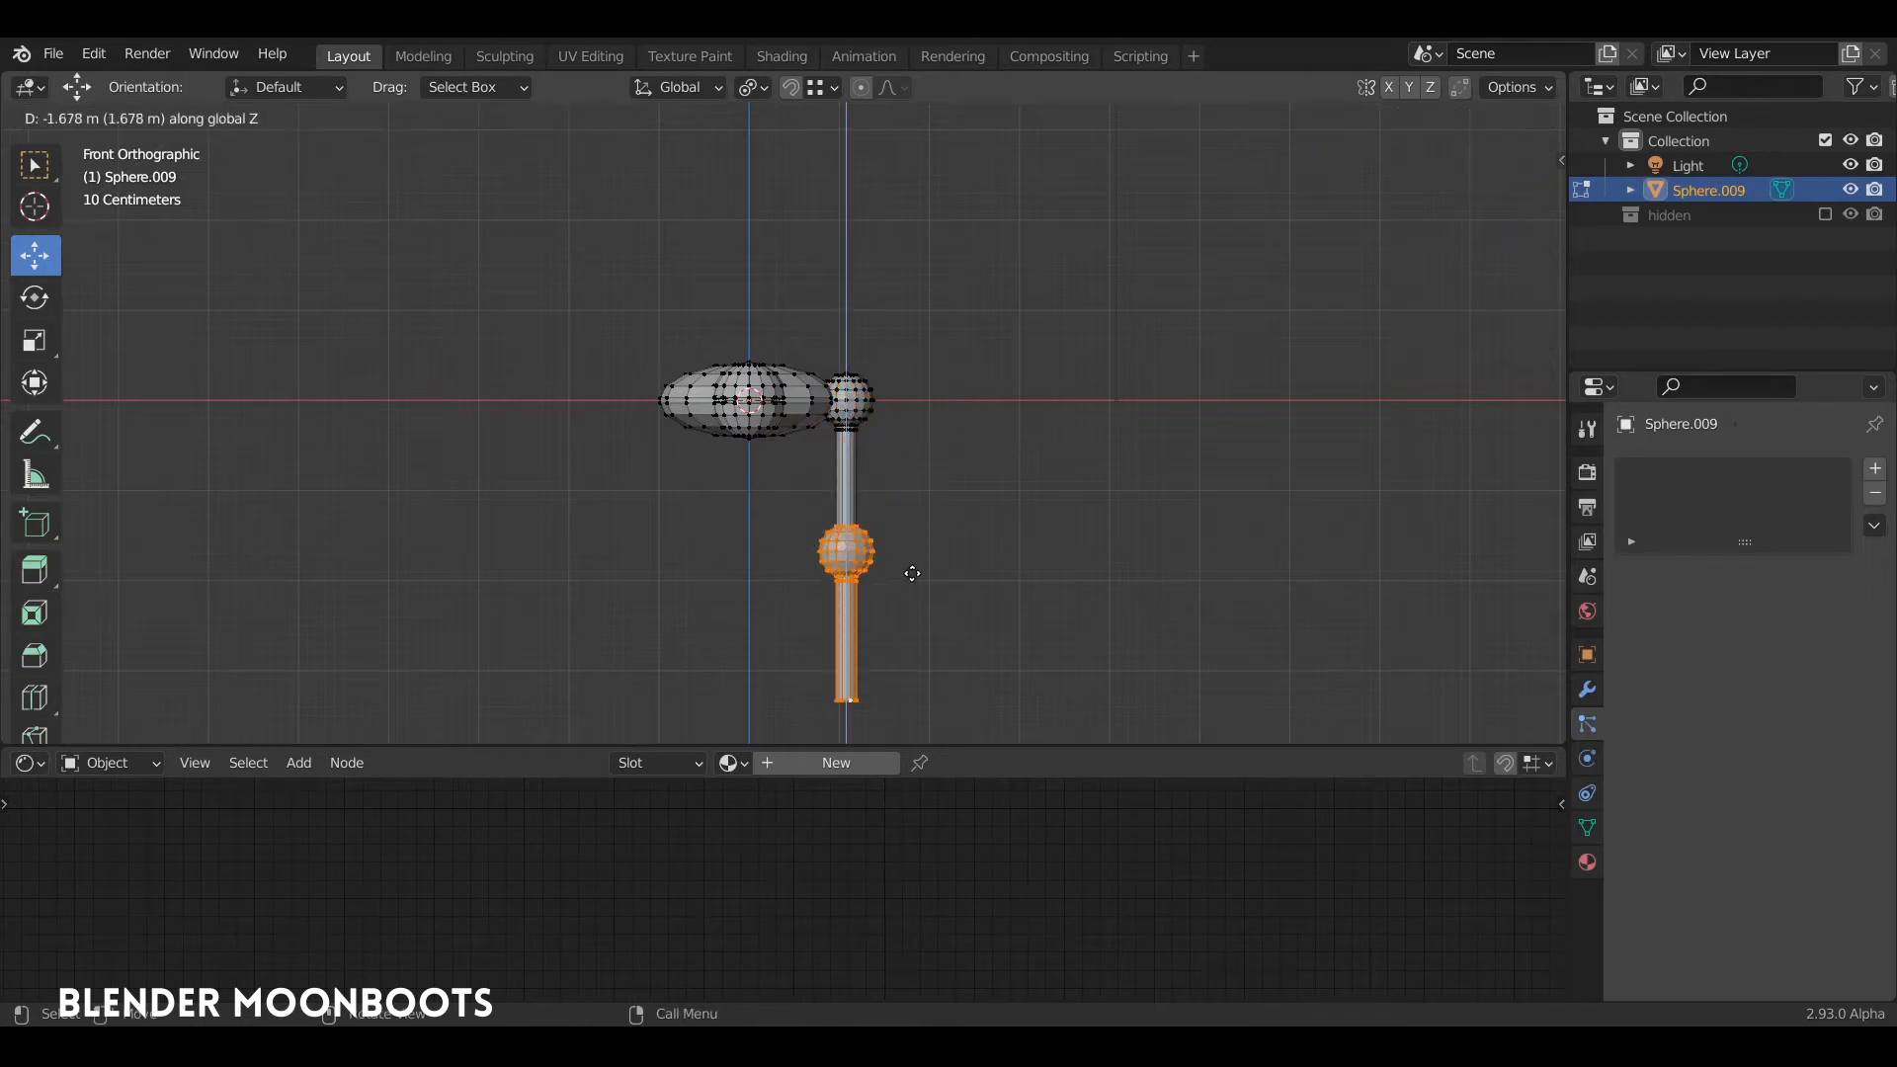
left_click(909, 570)
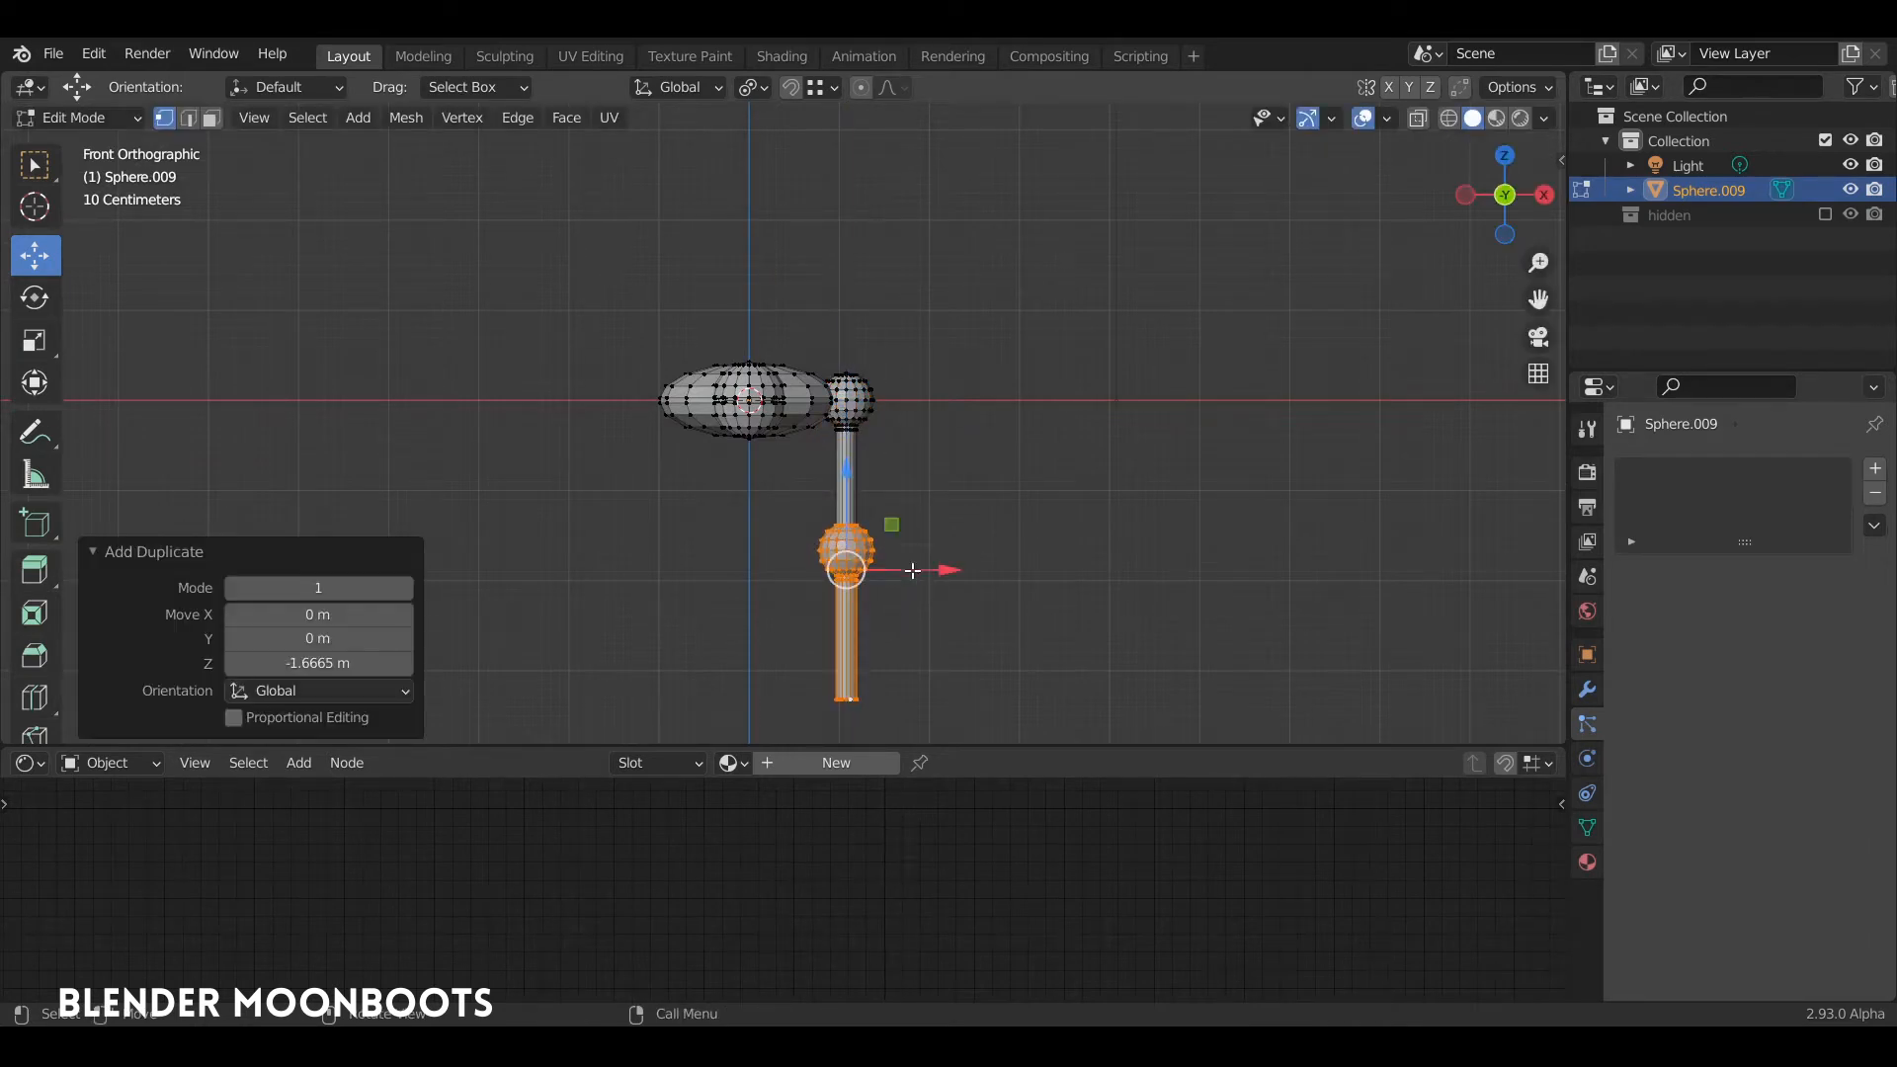
middle_click_drag(933, 500, 1011, 406, "shift")
key("Tab")
key("Tab")
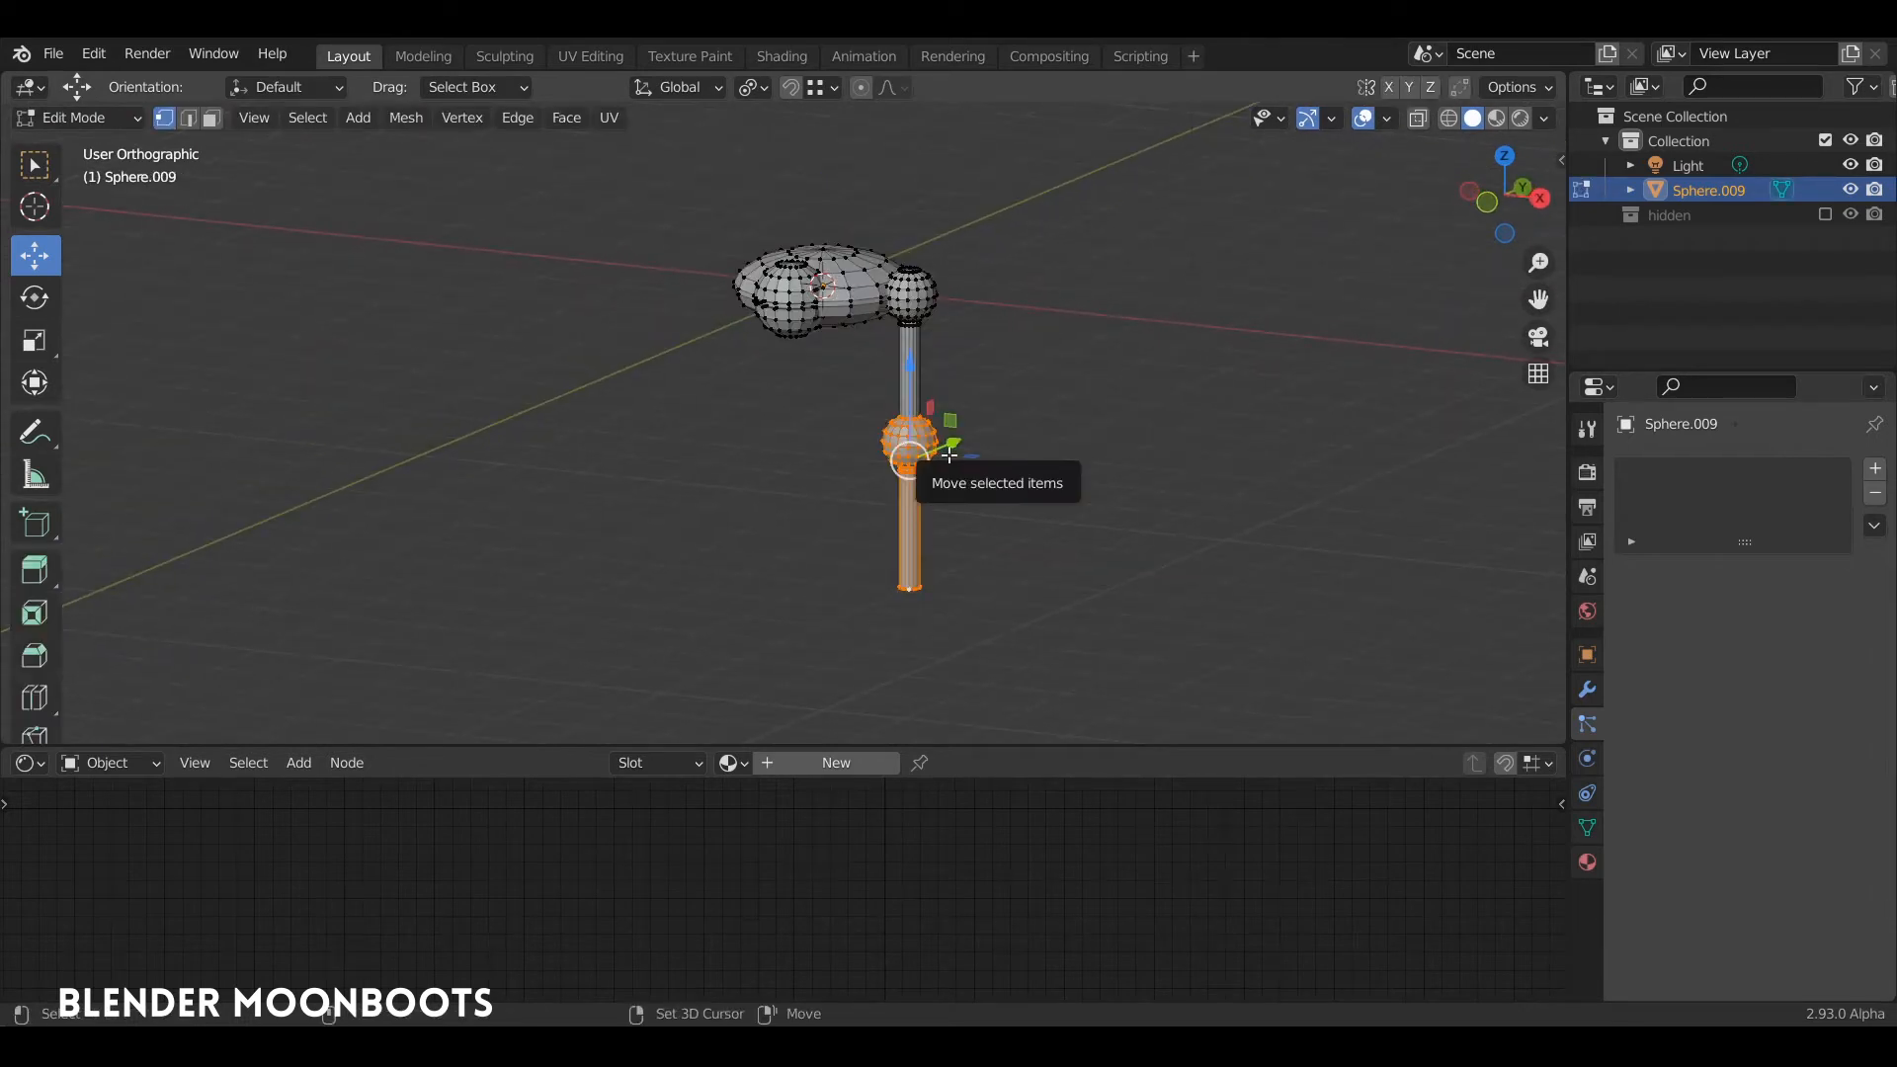
Step: Duplicate the lower sphere and leg segment again, placing the copy about 1.615 m further down along Z
key("shift+d")
key("z")
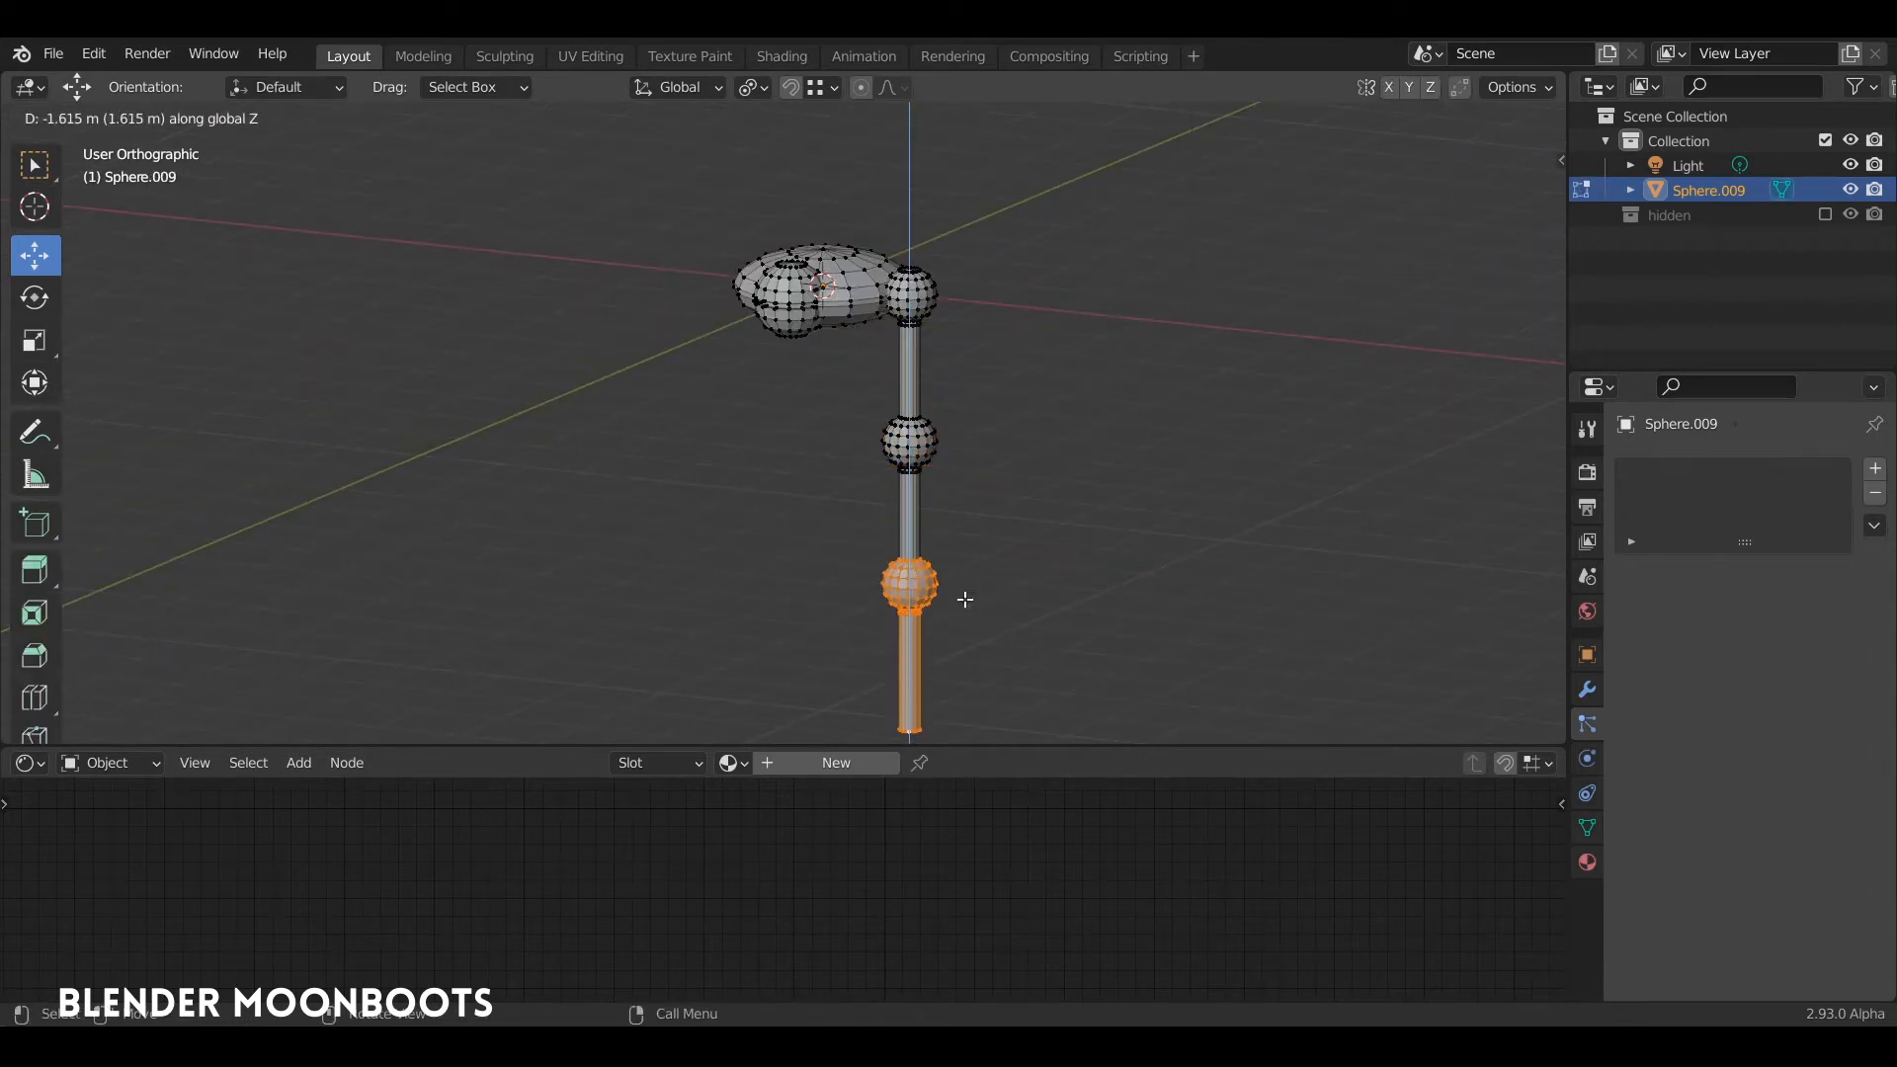
left_click(965, 599)
key("KP_1")
key("KP_Decimal")
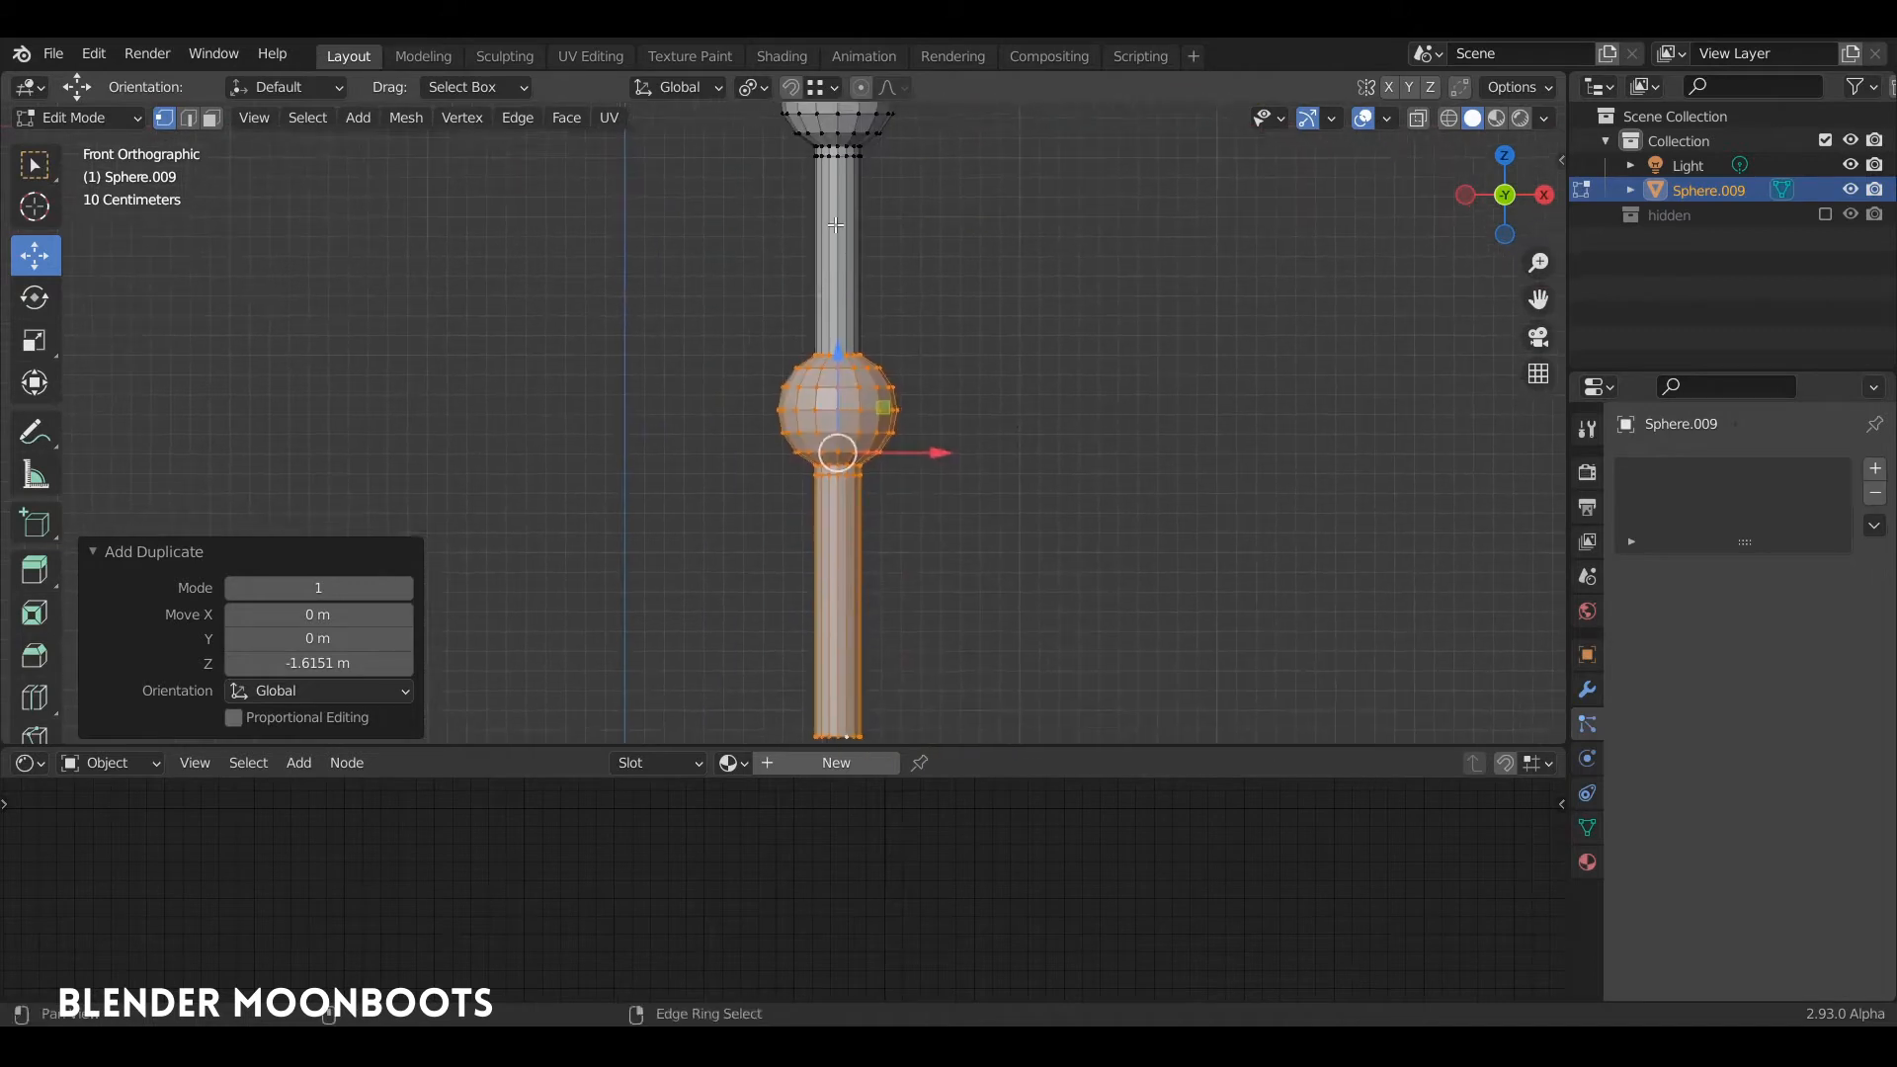
Step: Lower the bottom segment slightly, then delete its leg and the lower half of its sphere to leave an open dome
key("alt+z")
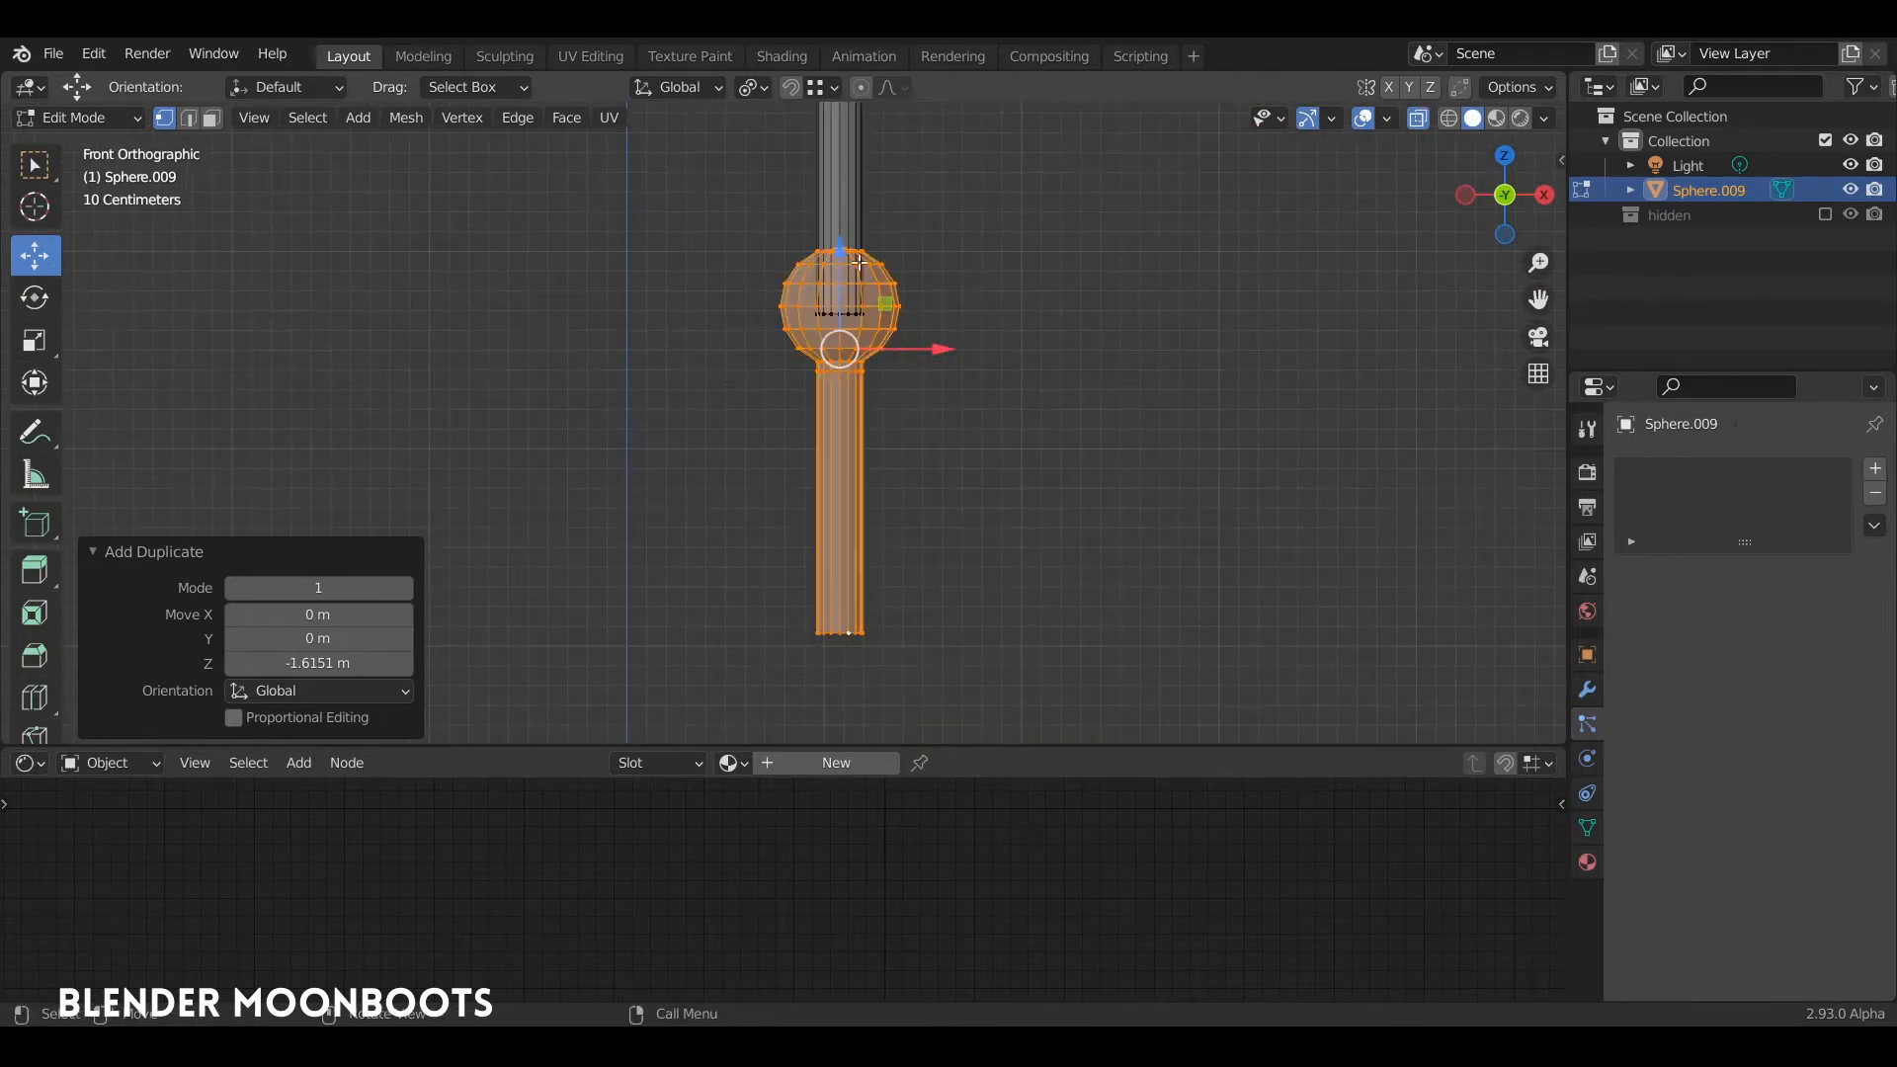
left_click_drag(838, 246, 839, 269)
left_click(948, 610)
left_click_drag(1021, 694, 667, 334)
key("x")
left_click(665, 331)
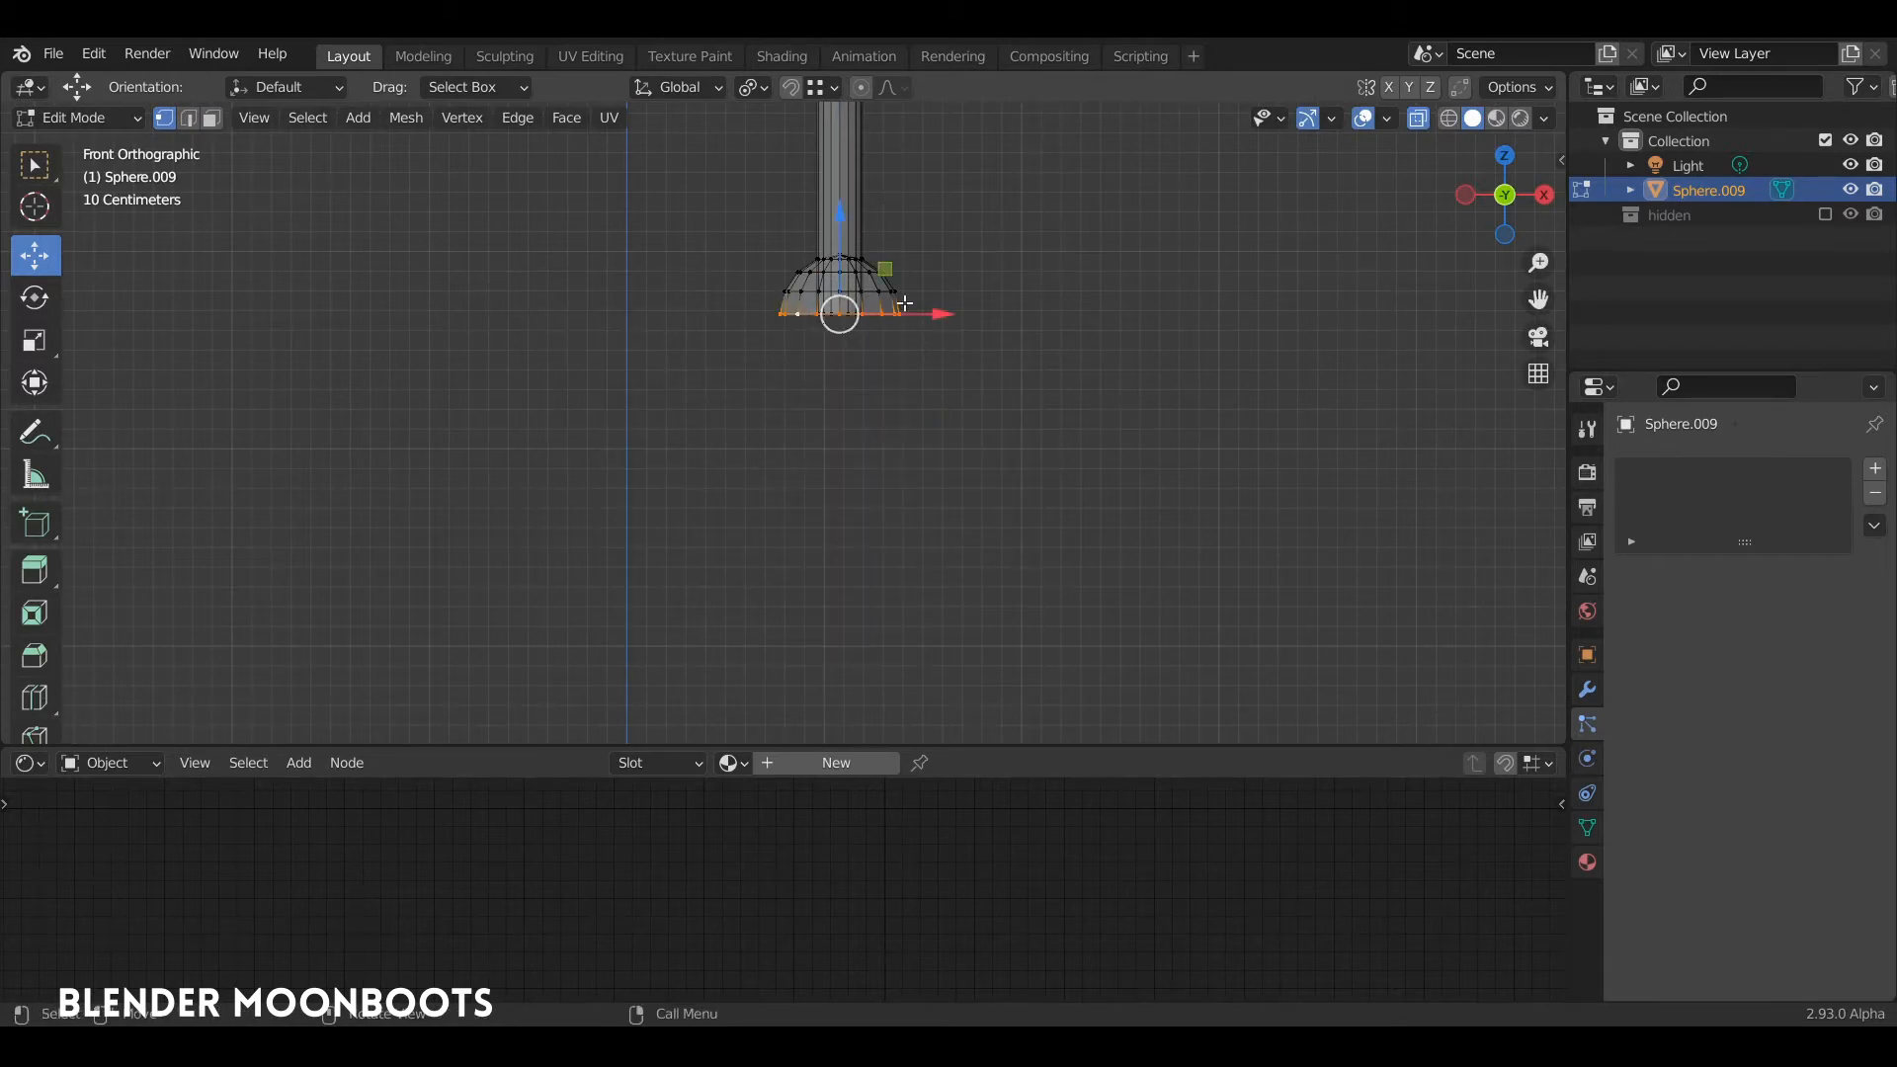
Step: Extrude the dome's open bottom rim in place and select that rim loop
key("e")
key("Escape")
left_click(841, 243)
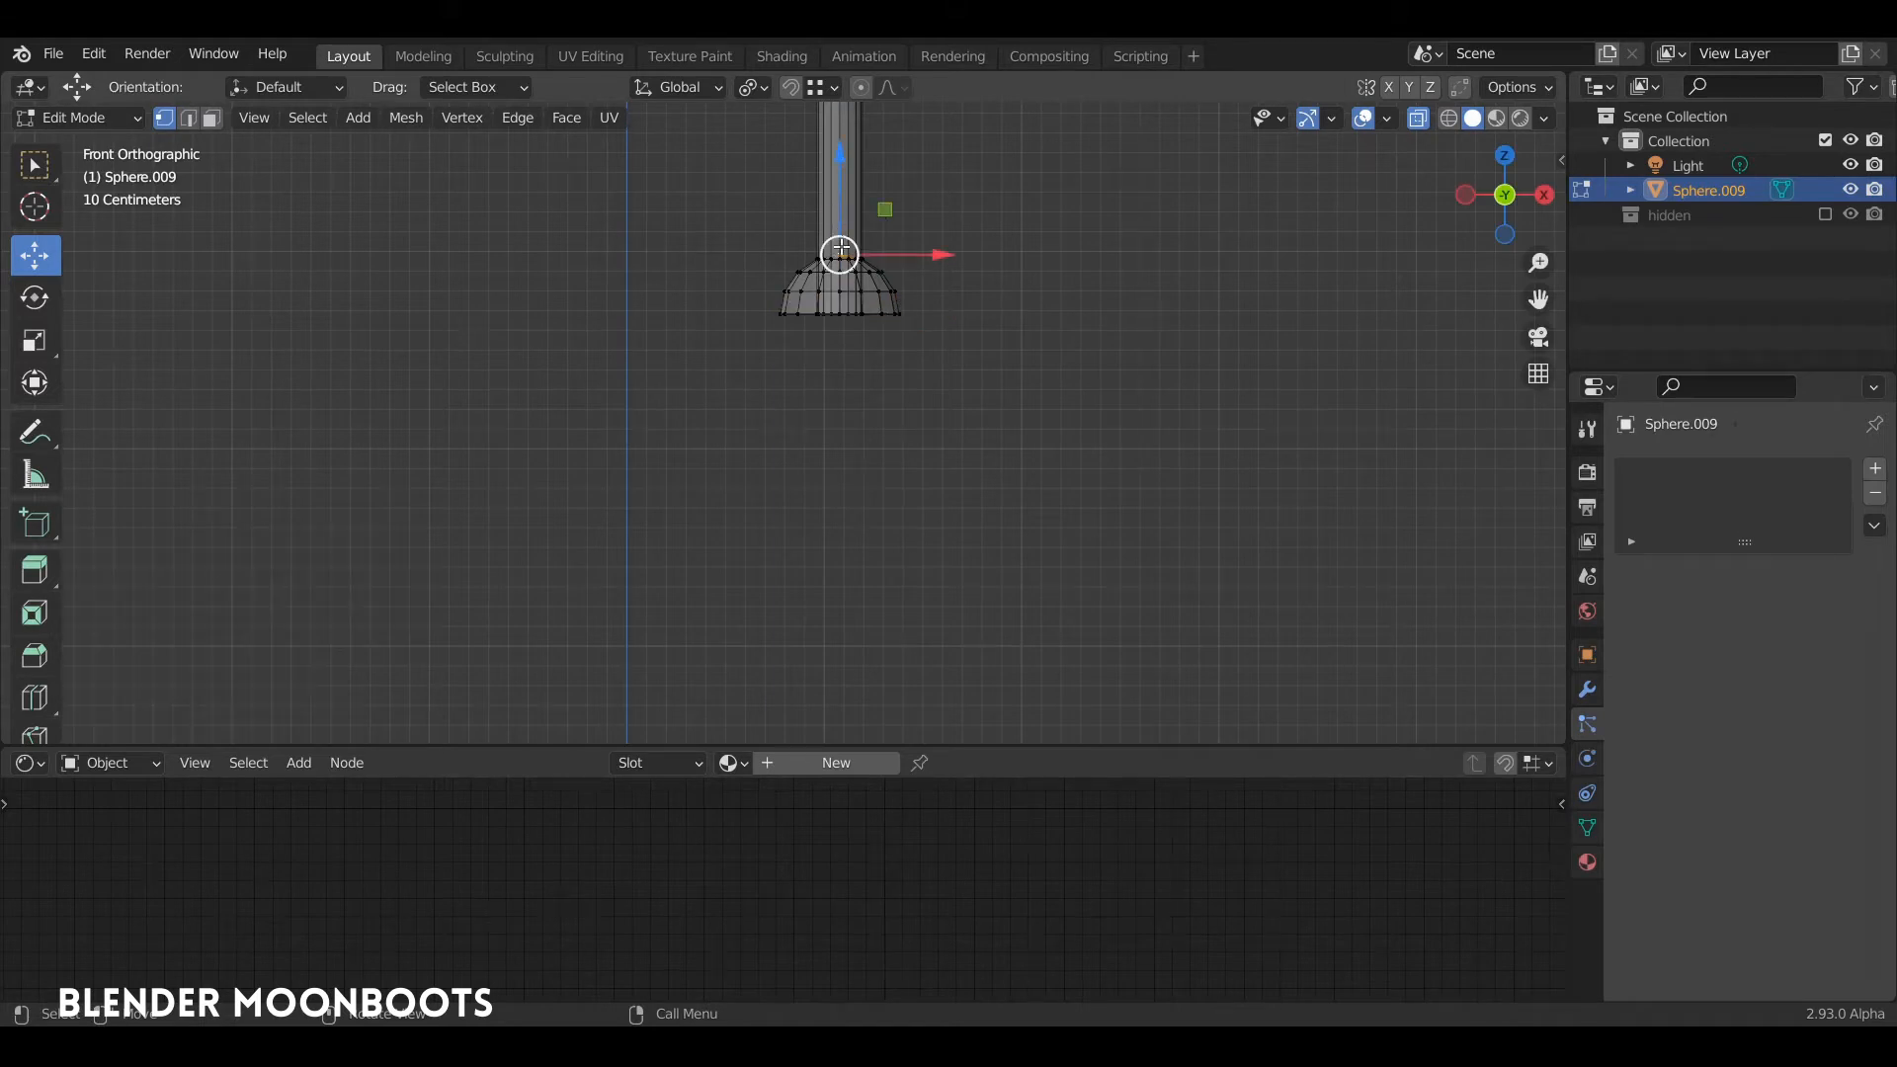
left_click(801, 294, "alt")
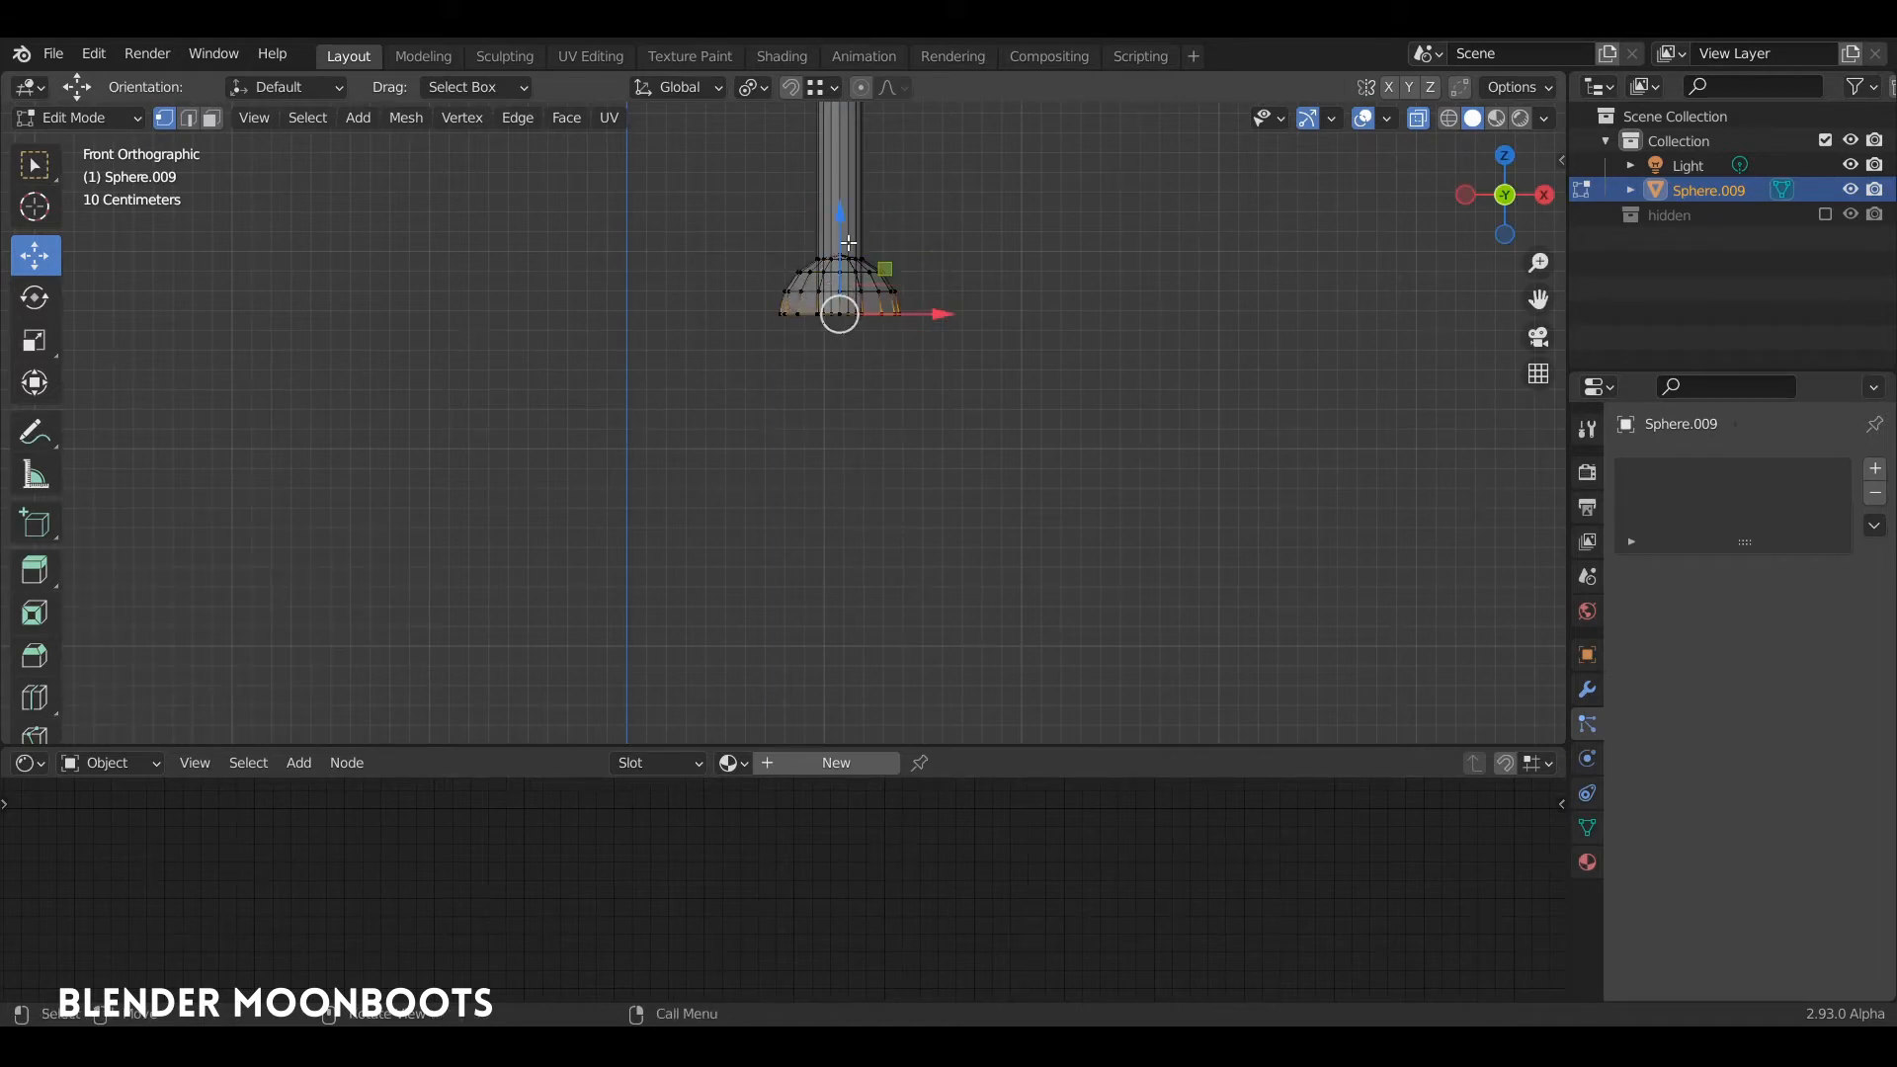
Step: Try flaring the dome's rim by moving it about 0.13 m down along Z and scaling it up, then undo both changes
left_click_drag(840, 214, 840, 252)
key("s")
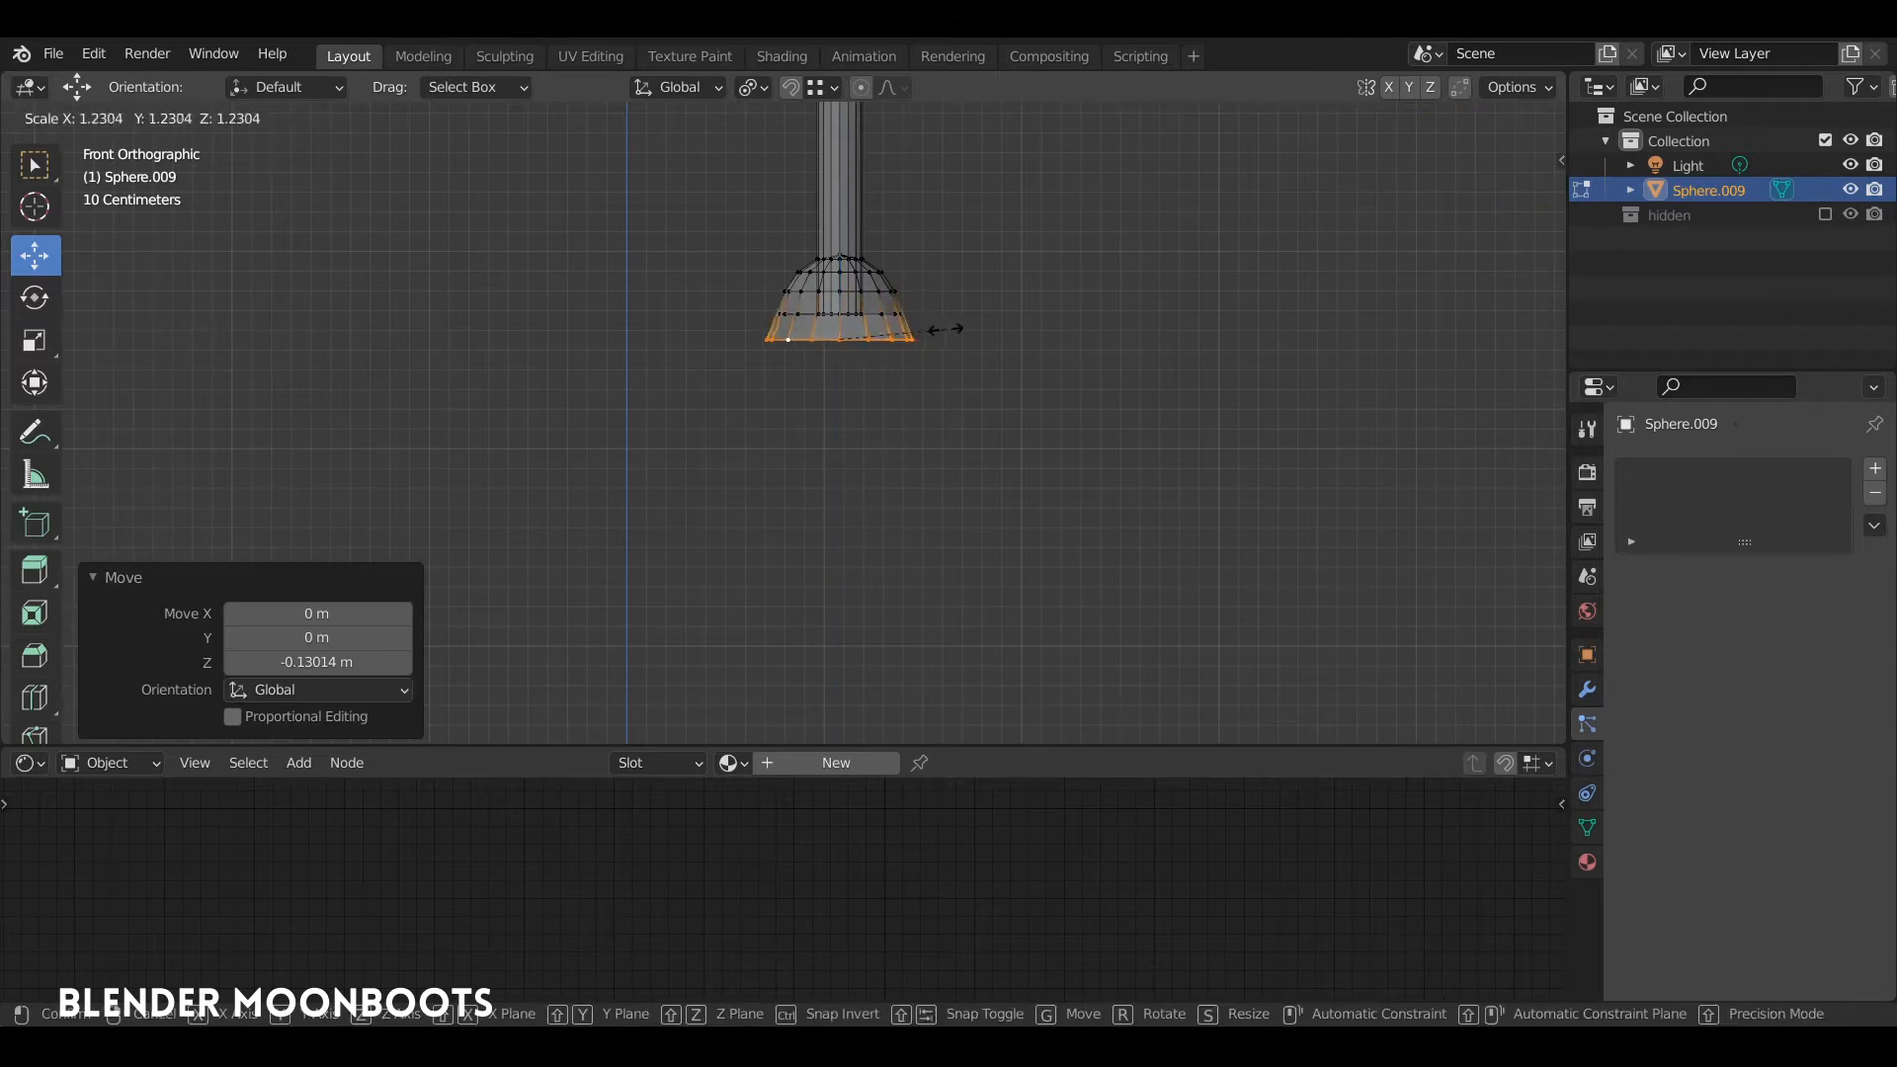
left_click(973, 334)
middle_click_drag(973, 333, 936, 279)
key("ctrl+z")
key("ctrl+z")
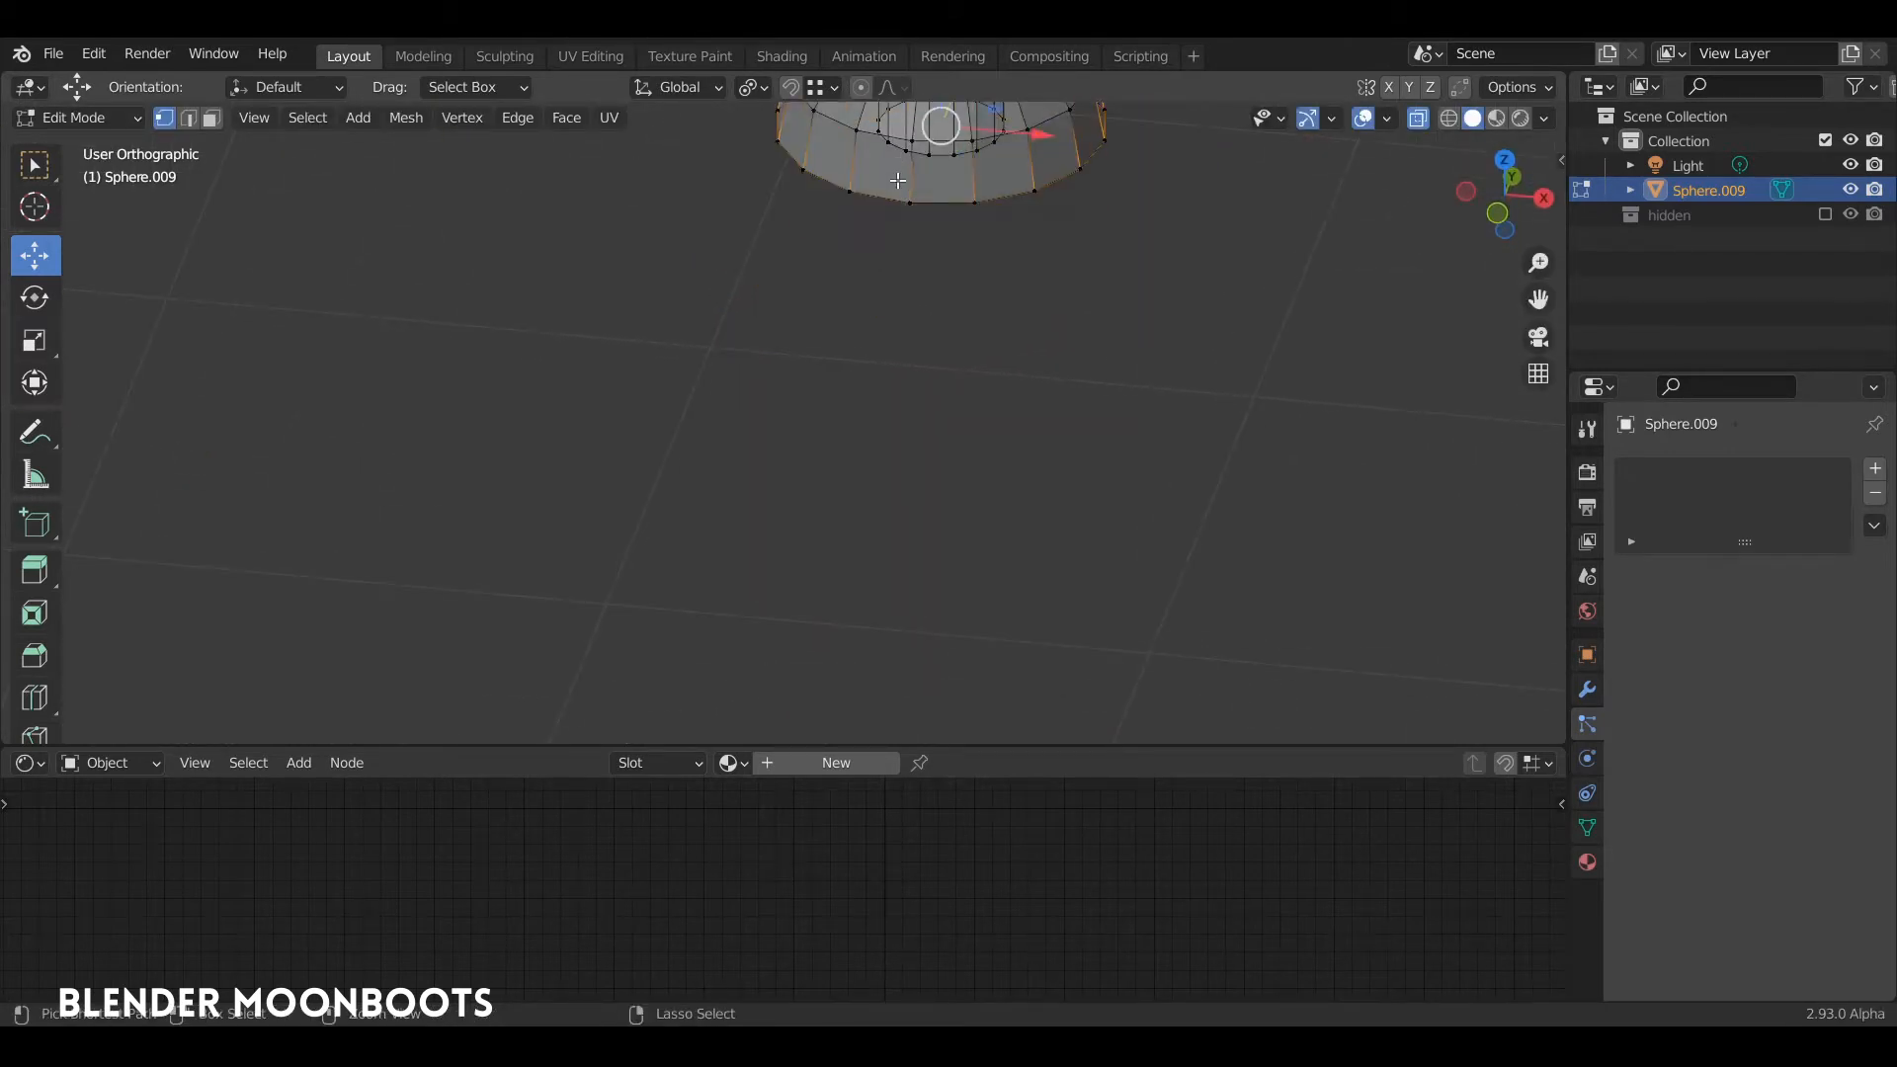
Step: Flare the dome's bottom rim by scaling it about 1.754 and lowering it about 0.117 m along Z
scroll(938, 183, "down", 3)
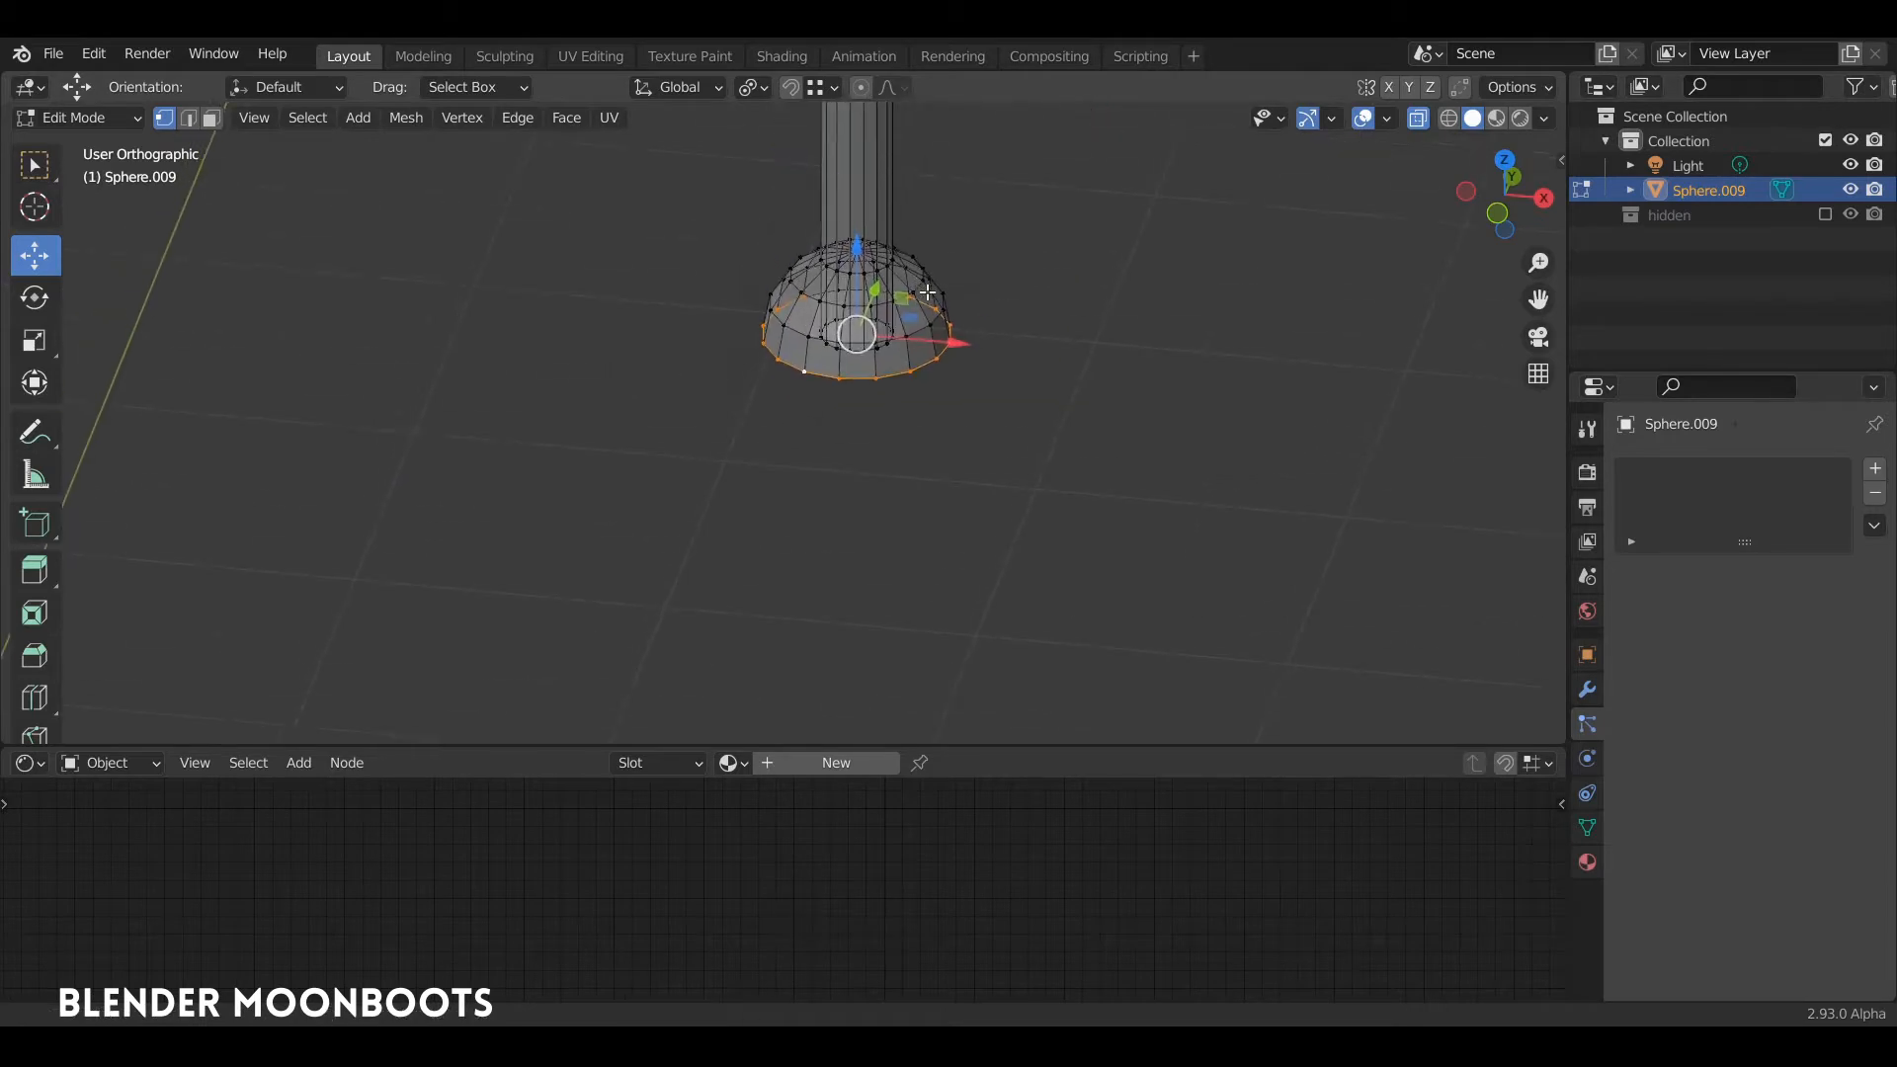
key("s")
left_click(879, 253)
key("g")
key("z")
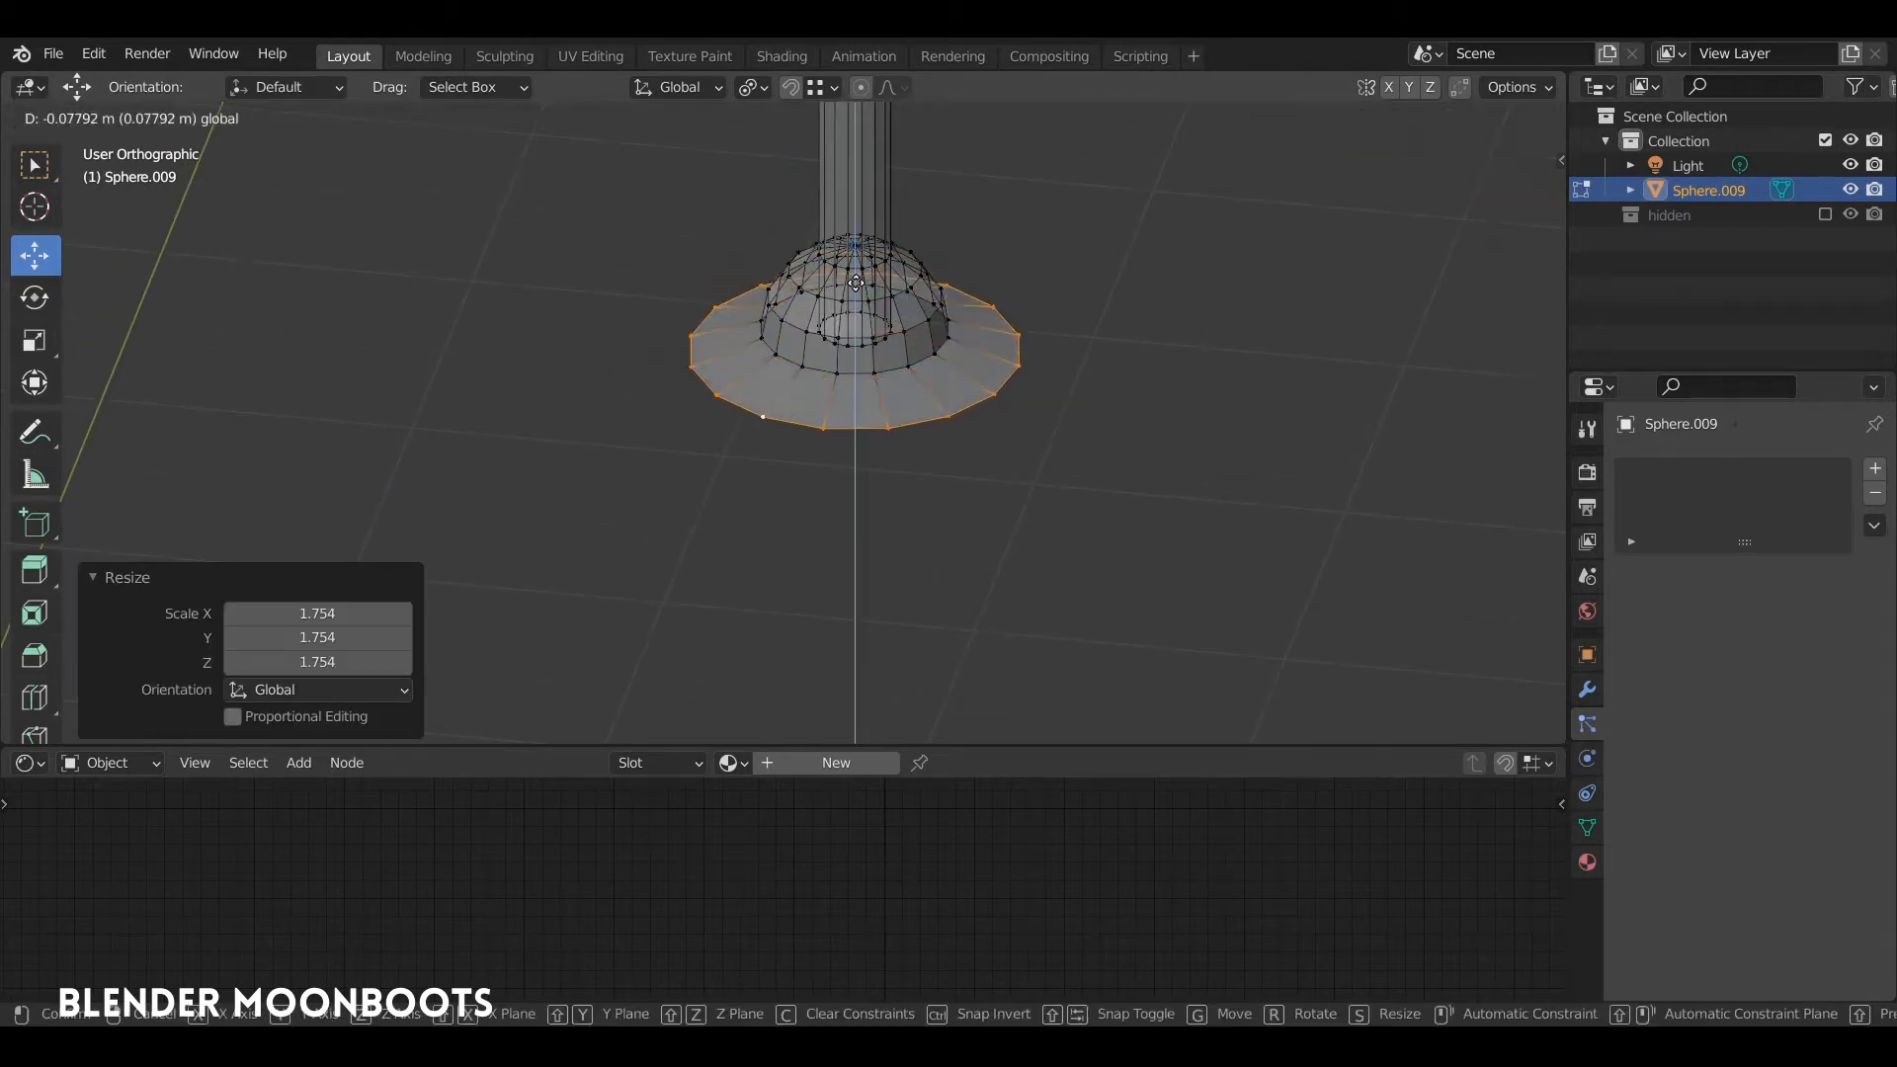
left_click(874, 251)
key("KP_1")
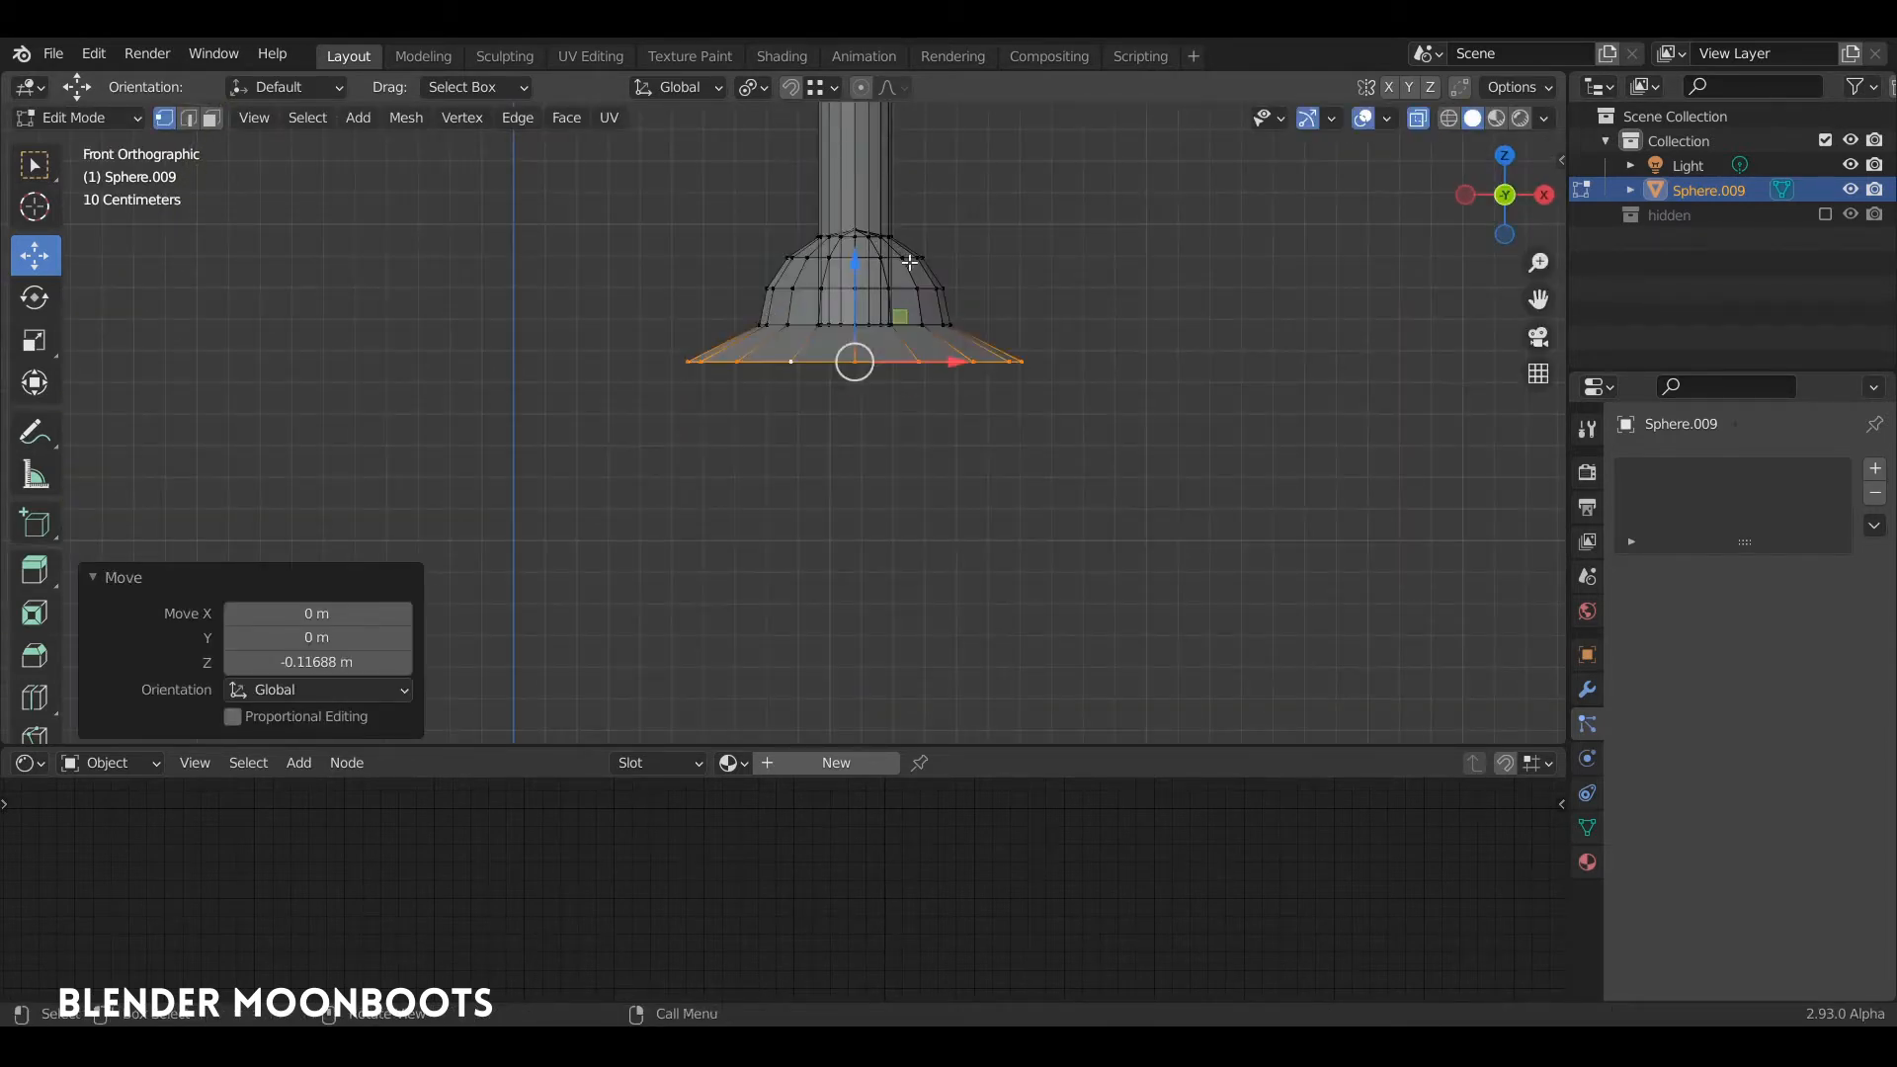
Step: Extrude the flared rim about 0.169 m down along Z and scale it up by about 1.295 to widen the foot
key("e")
key("z")
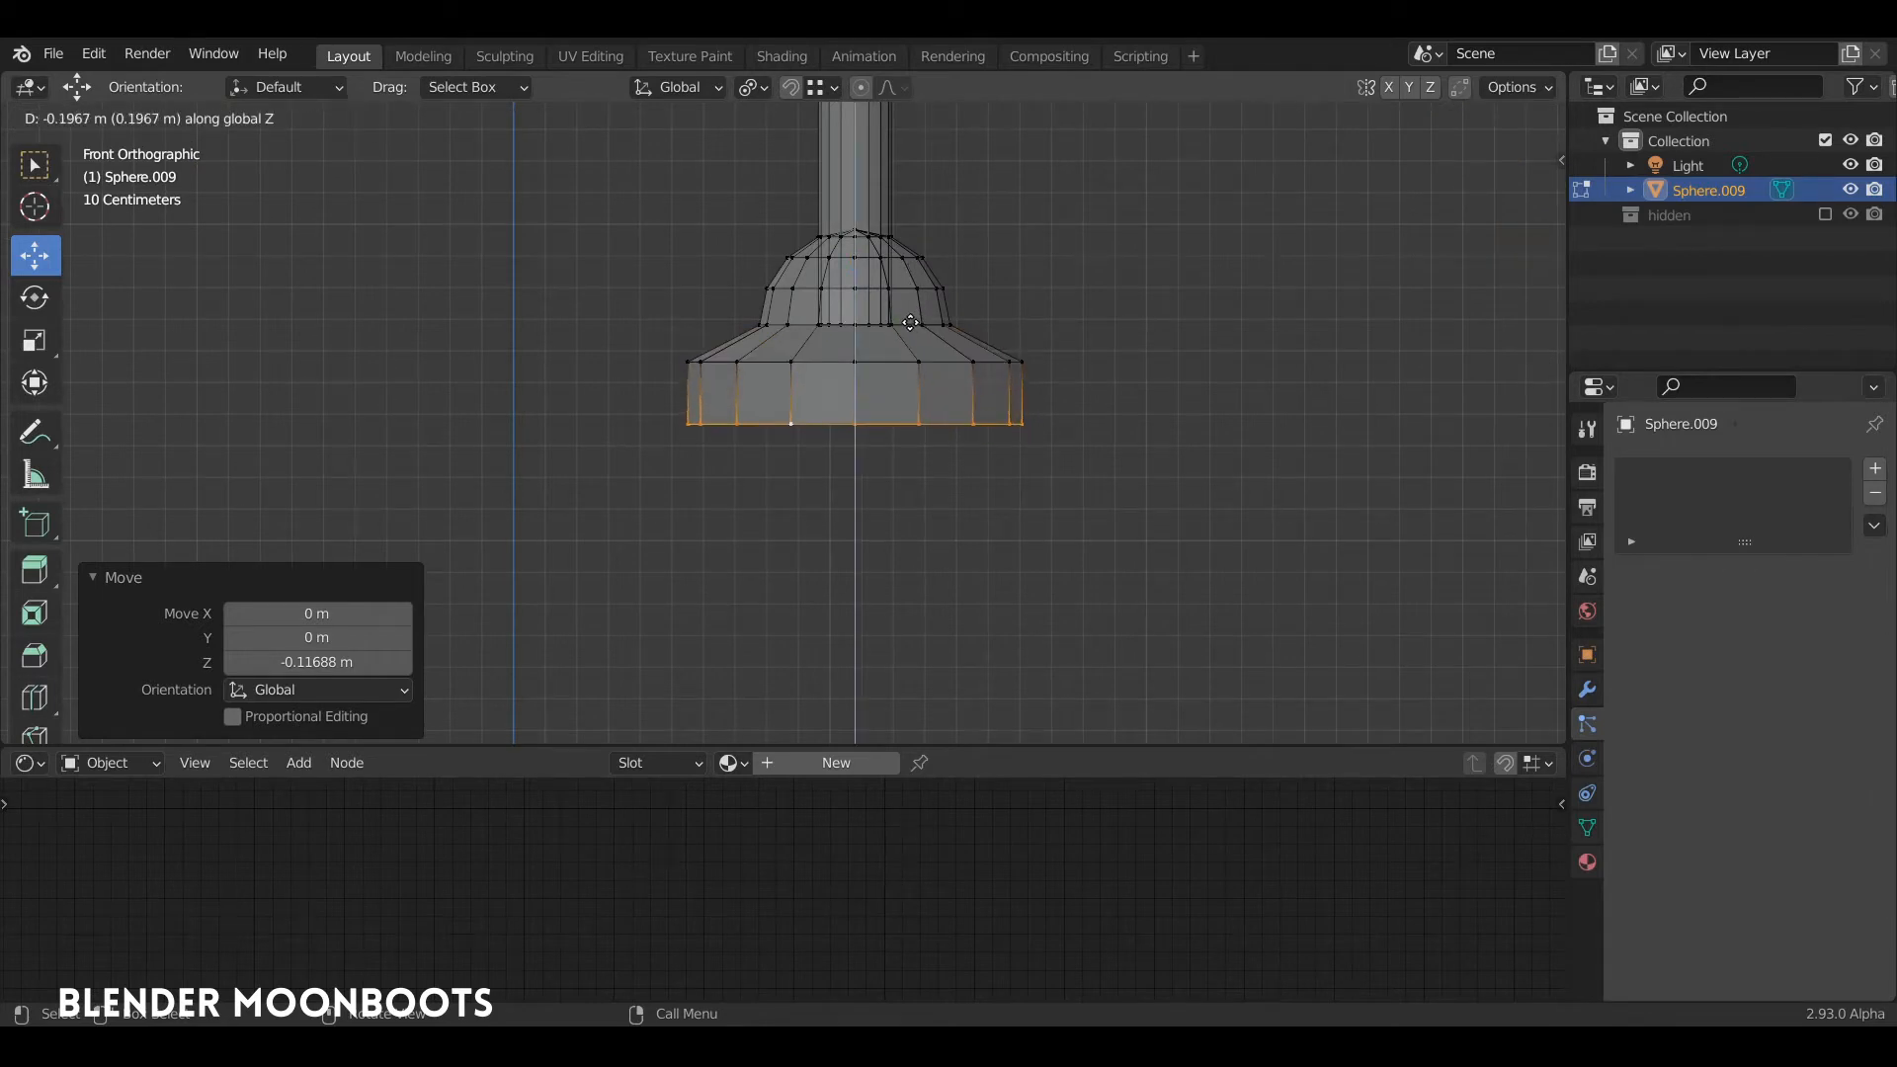
left_click(910, 322)
key("s")
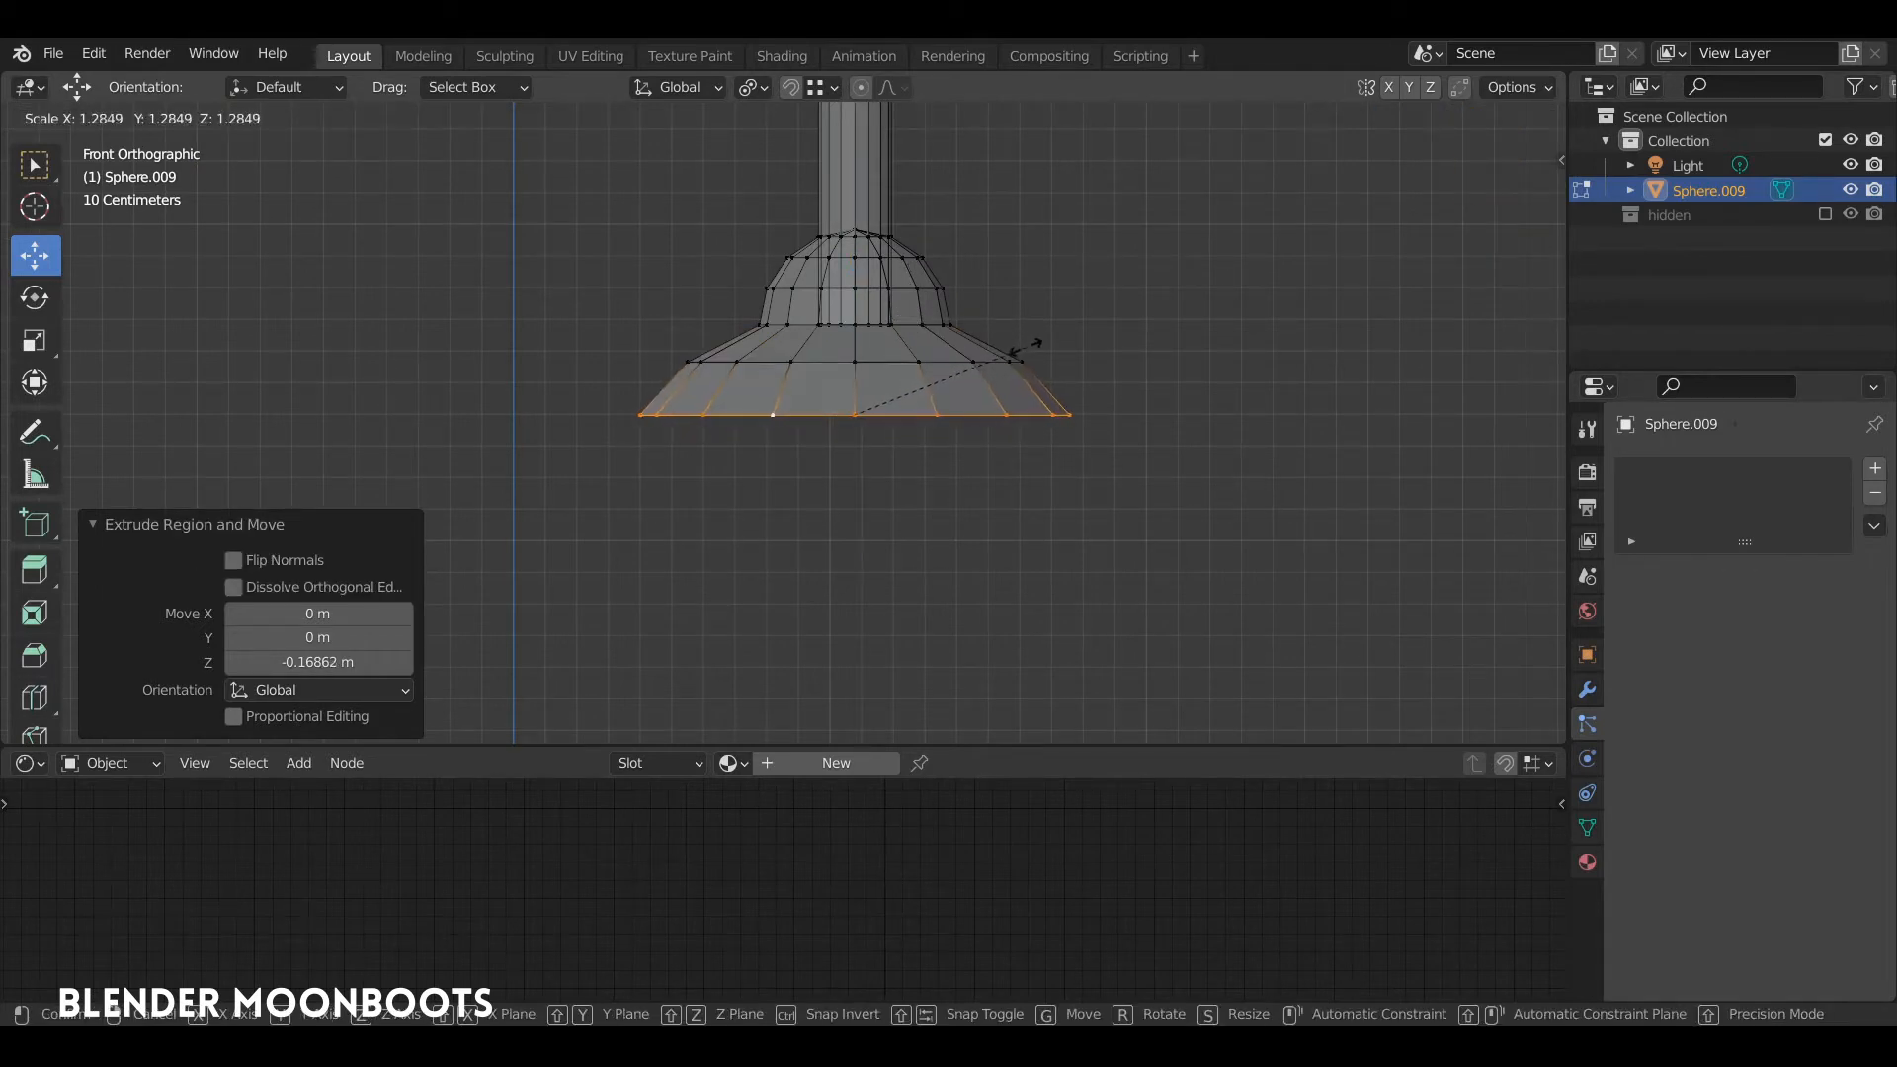
left_click(1027, 346)
middle_click_drag(1028, 347, 974, 298)
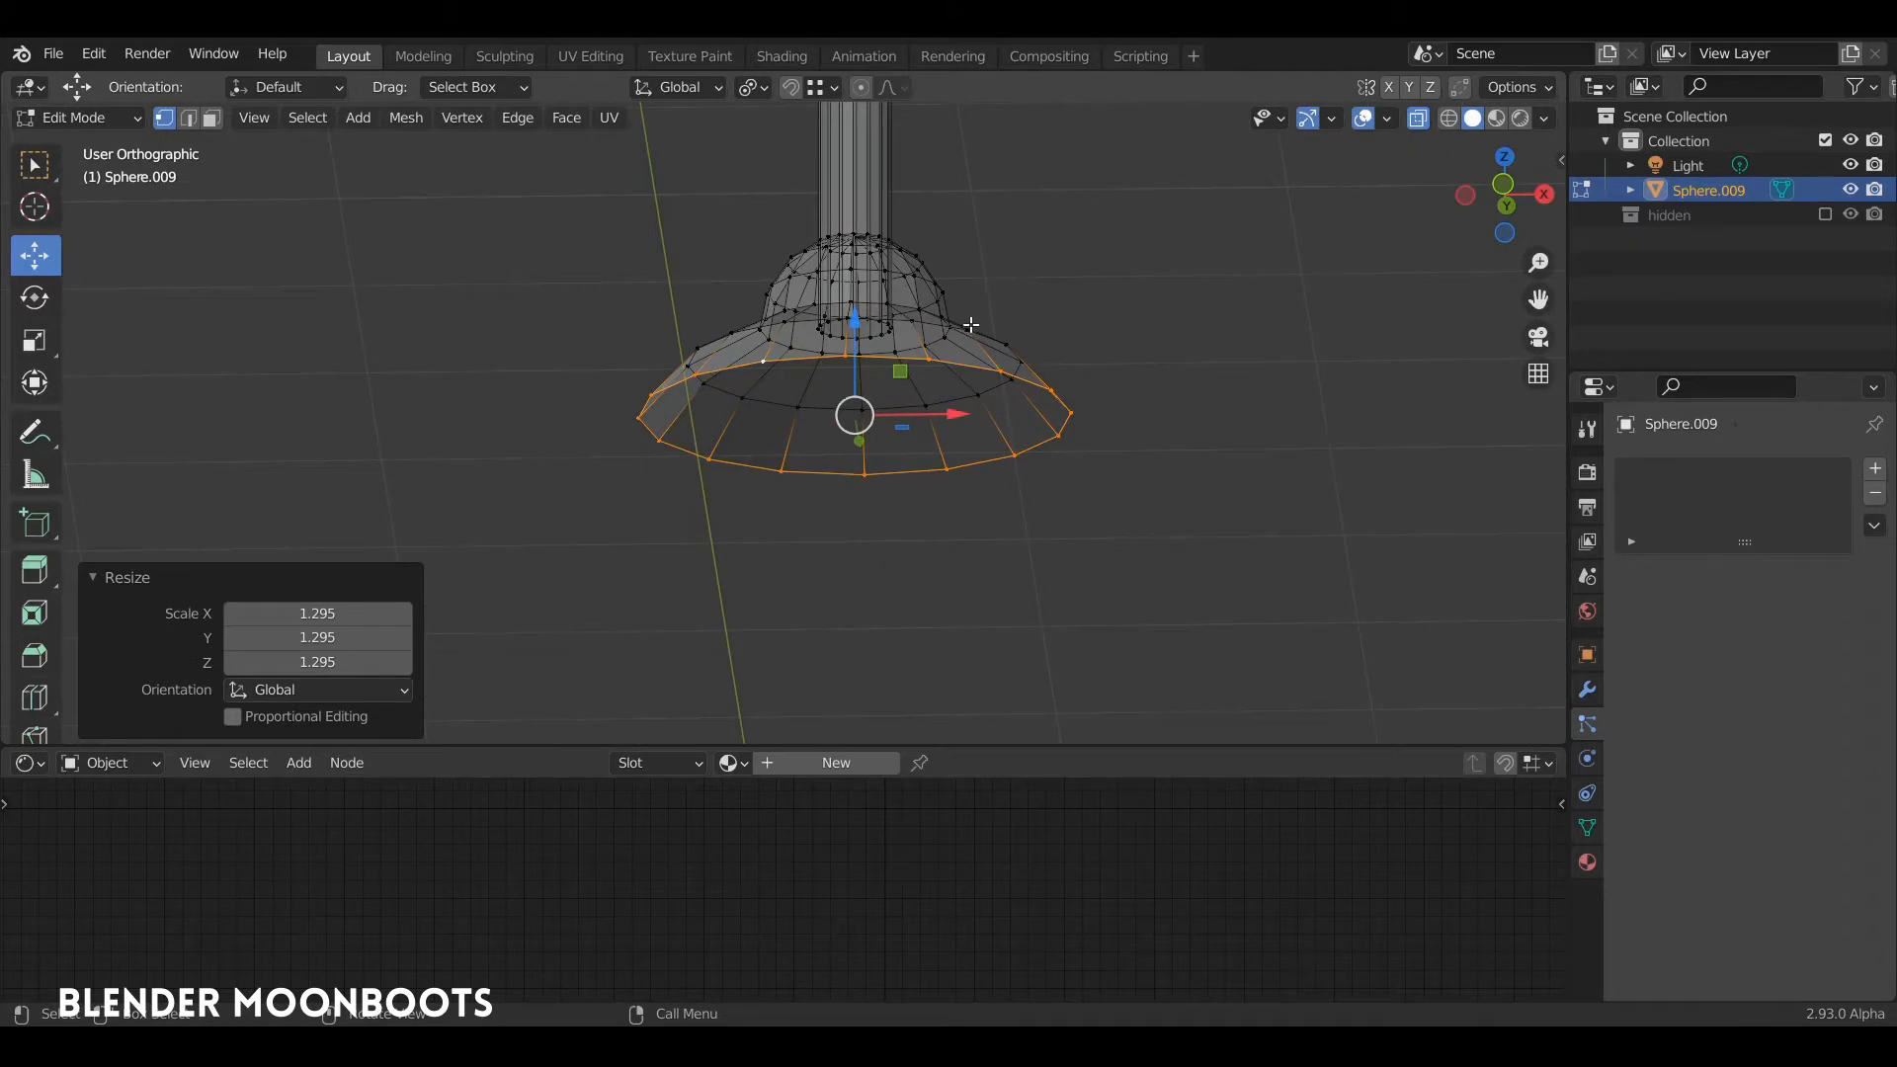
Step: Fill the foot's open bottom with a face, inset it by about 0.051 m, and inset it once more towards the centre
key("f")
key("i")
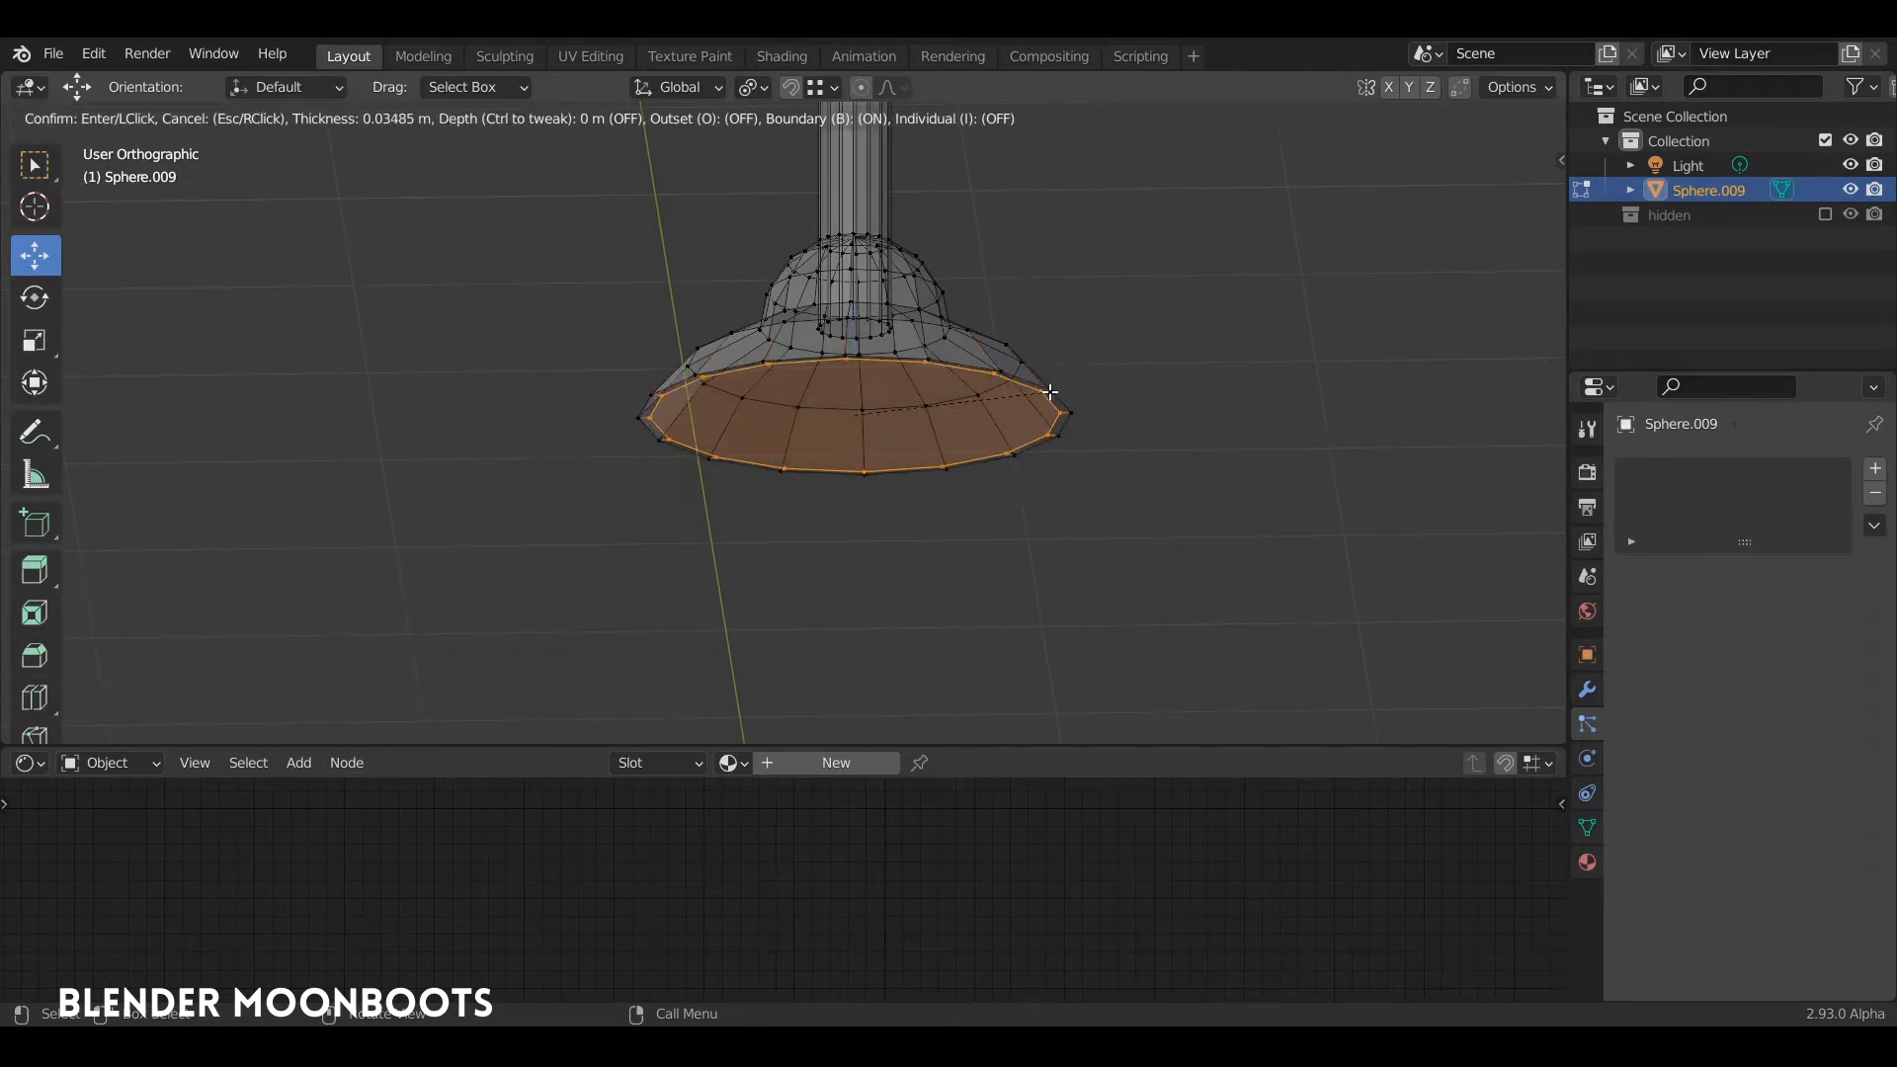
left_click(1044, 393)
key("i")
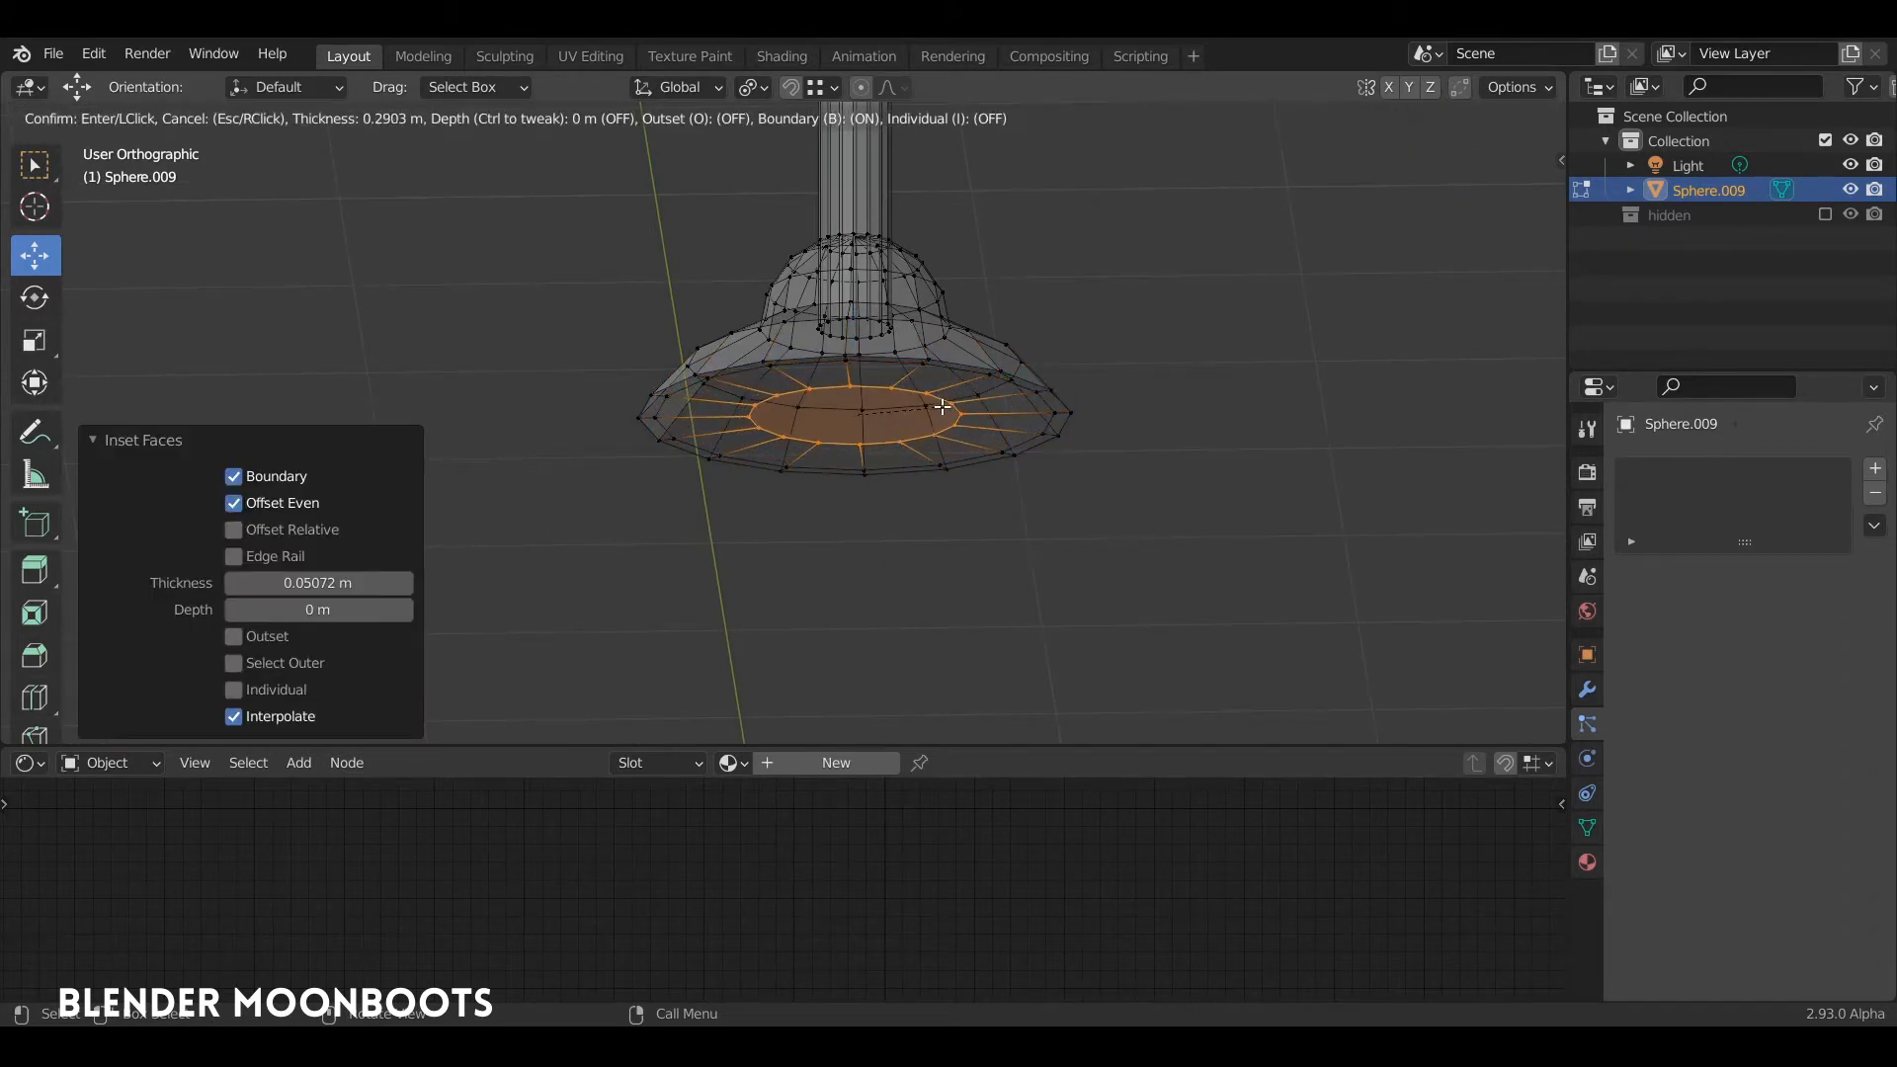
left_click(956, 394)
key("Tab")
middle_click_drag(956, 351, 1012, 413)
key("alt+z")
middle_click_drag(976, 312, 934, 475)
scroll(935, 475, "down", 9)
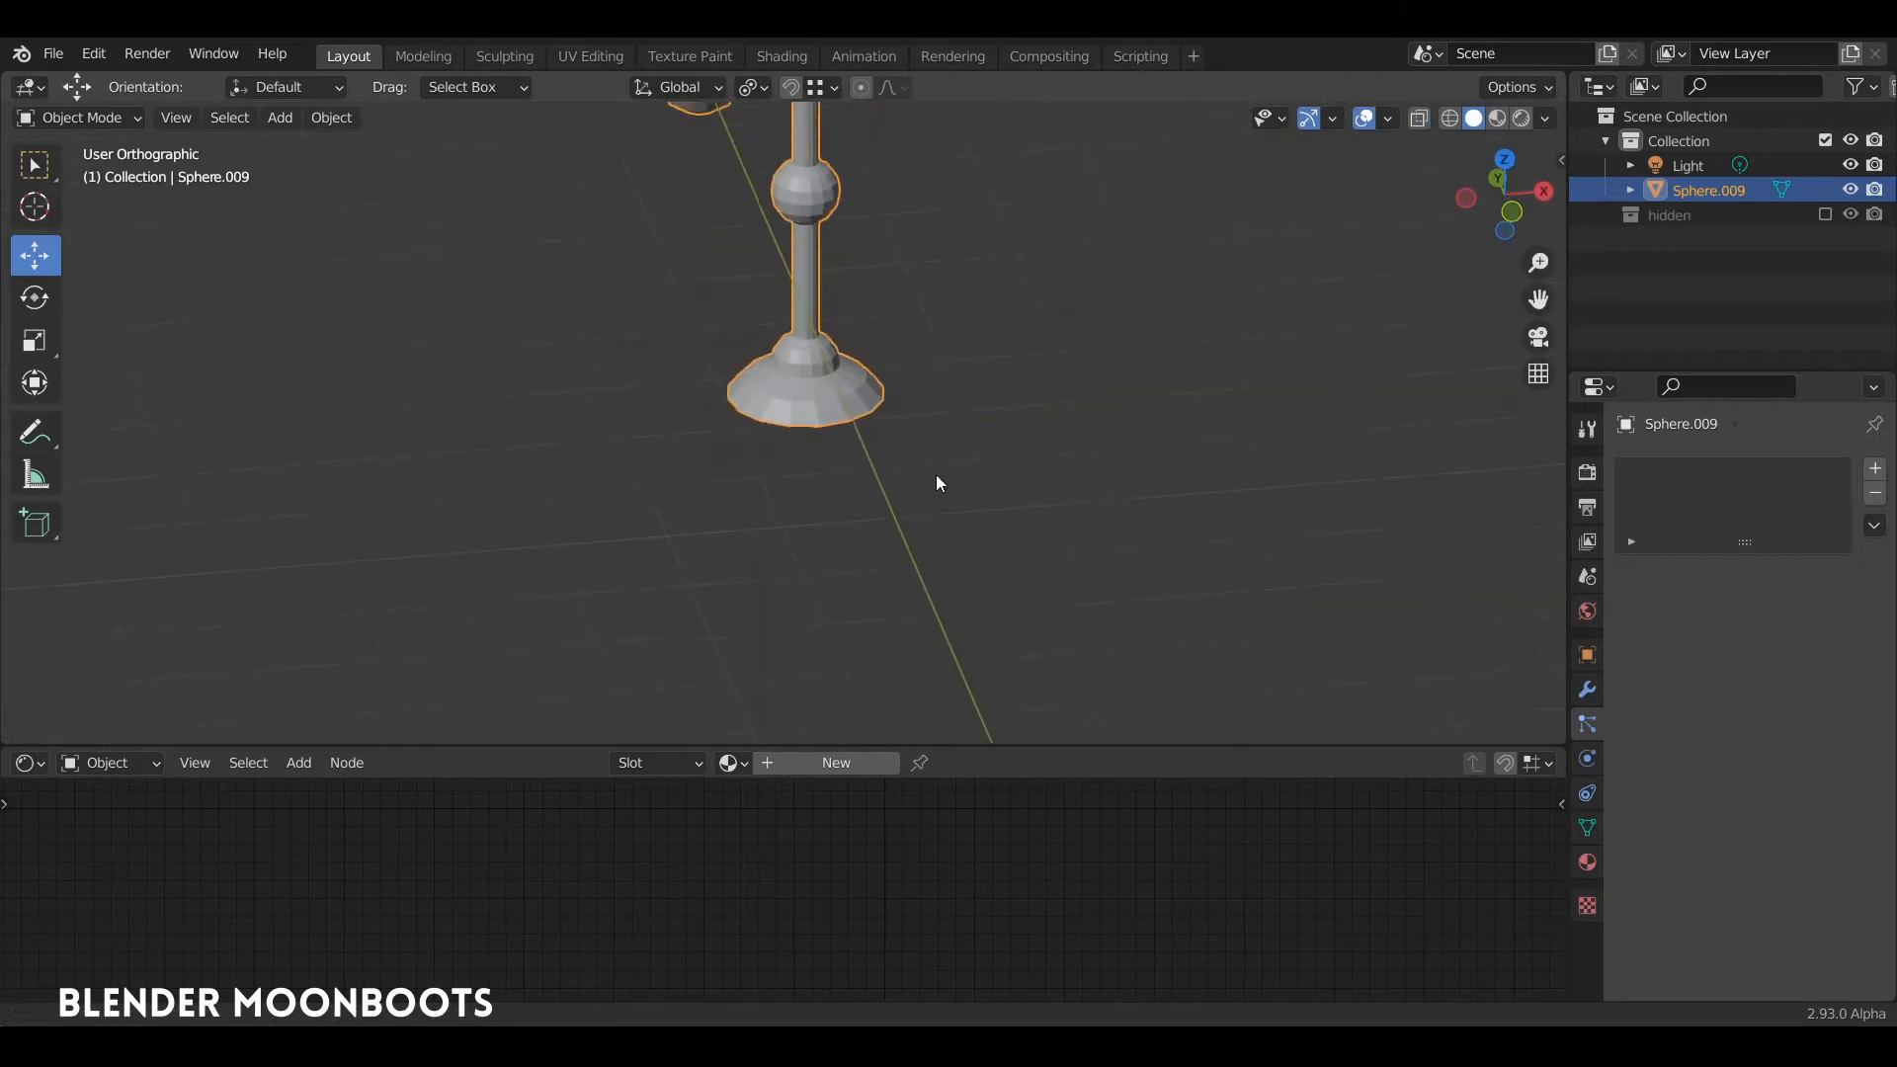
Step: Copy the finished leg to the opposite side of the body and raise the whole figure above the world origin
middle_click_drag(910, 345, 824, 194)
left_click_drag(821, 188, 865, 101)
left_click_drag(865, 102, 908, 192, "alt+shift")
key("Tab")
left_click_drag(1003, 351, 926, 393, "alt")
key("KP_1")
key("Tab")
middle_click_drag(925, 393, 873, 359)
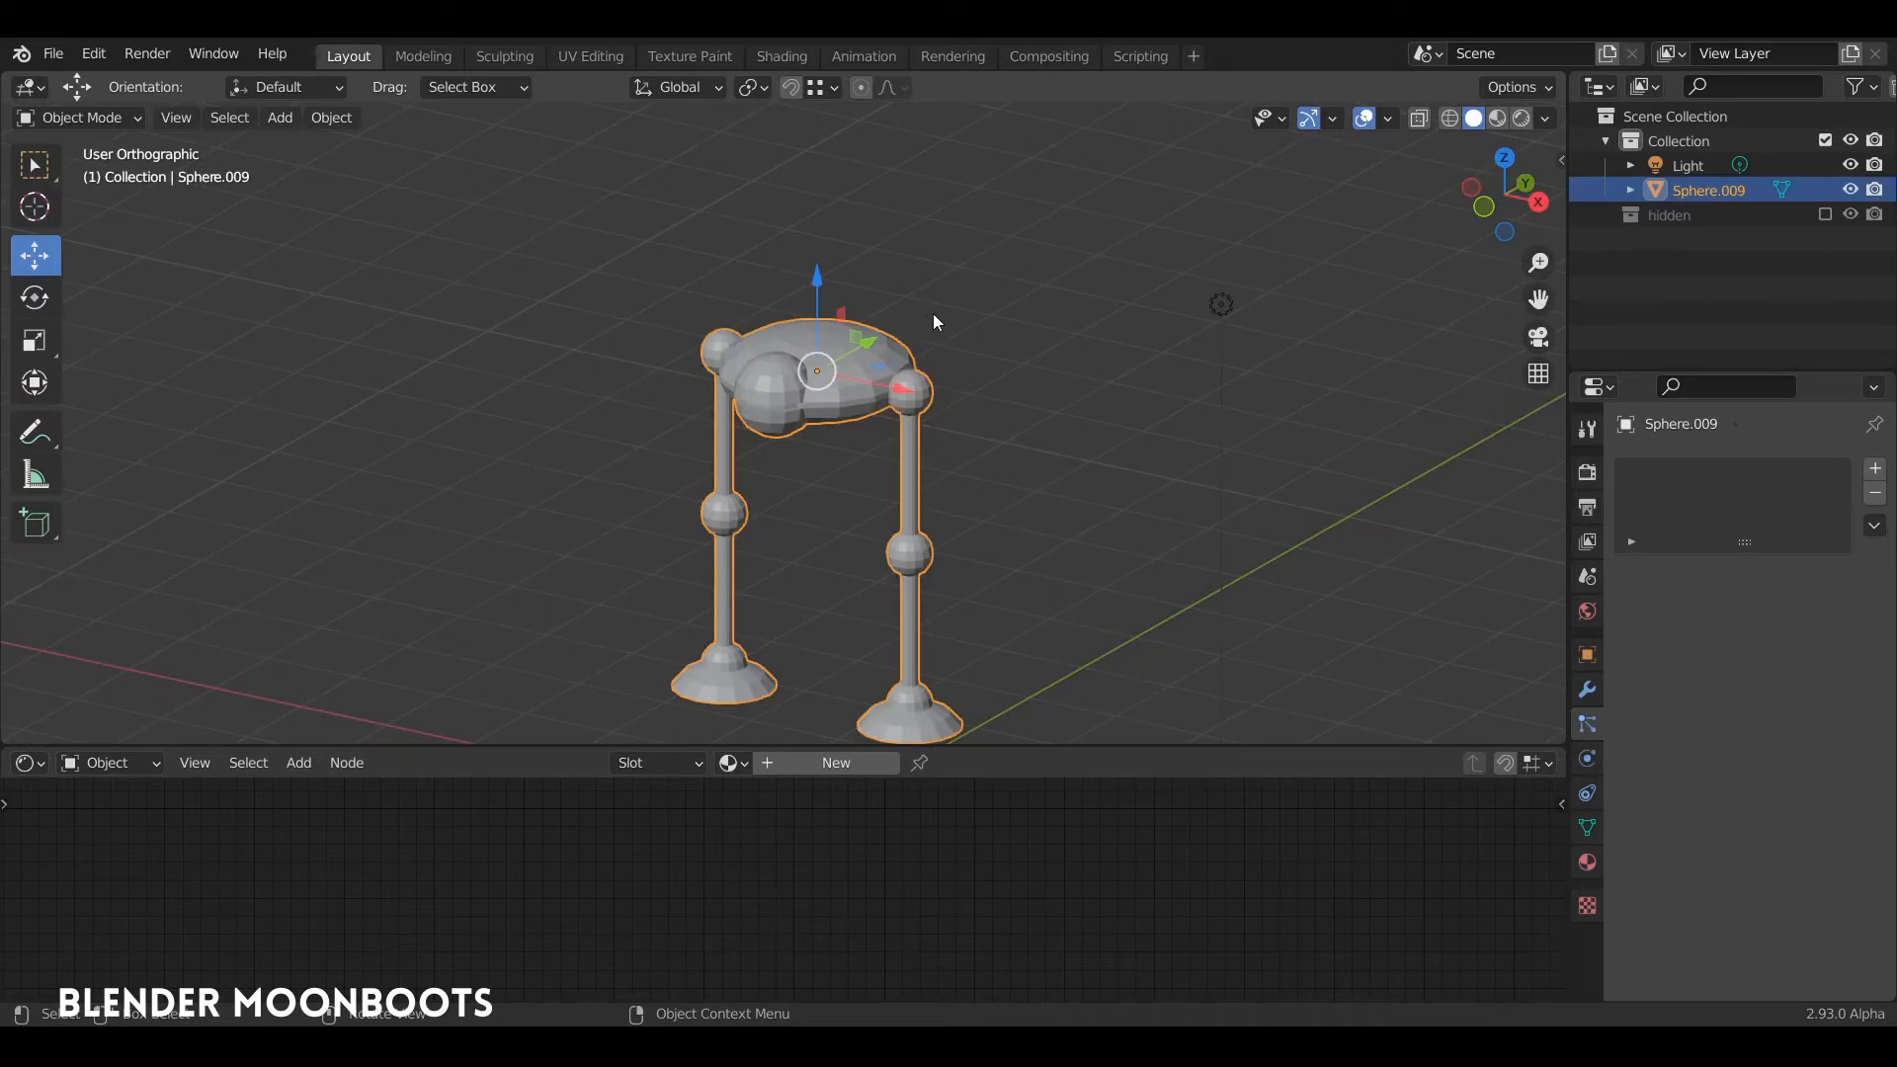
Step: Apply smooth shading to the whole figure
right_click(871, 363)
left_click(866, 363)
mouse_move(892, 371)
middle_mouse_down()
mouse_move(980, 299)
mouse_move(910, 317)
mouse_move(880, 368)
middle_mouse_up()
scroll(909, 309, "up", 3)
scroll(899, 296, "up", 3)
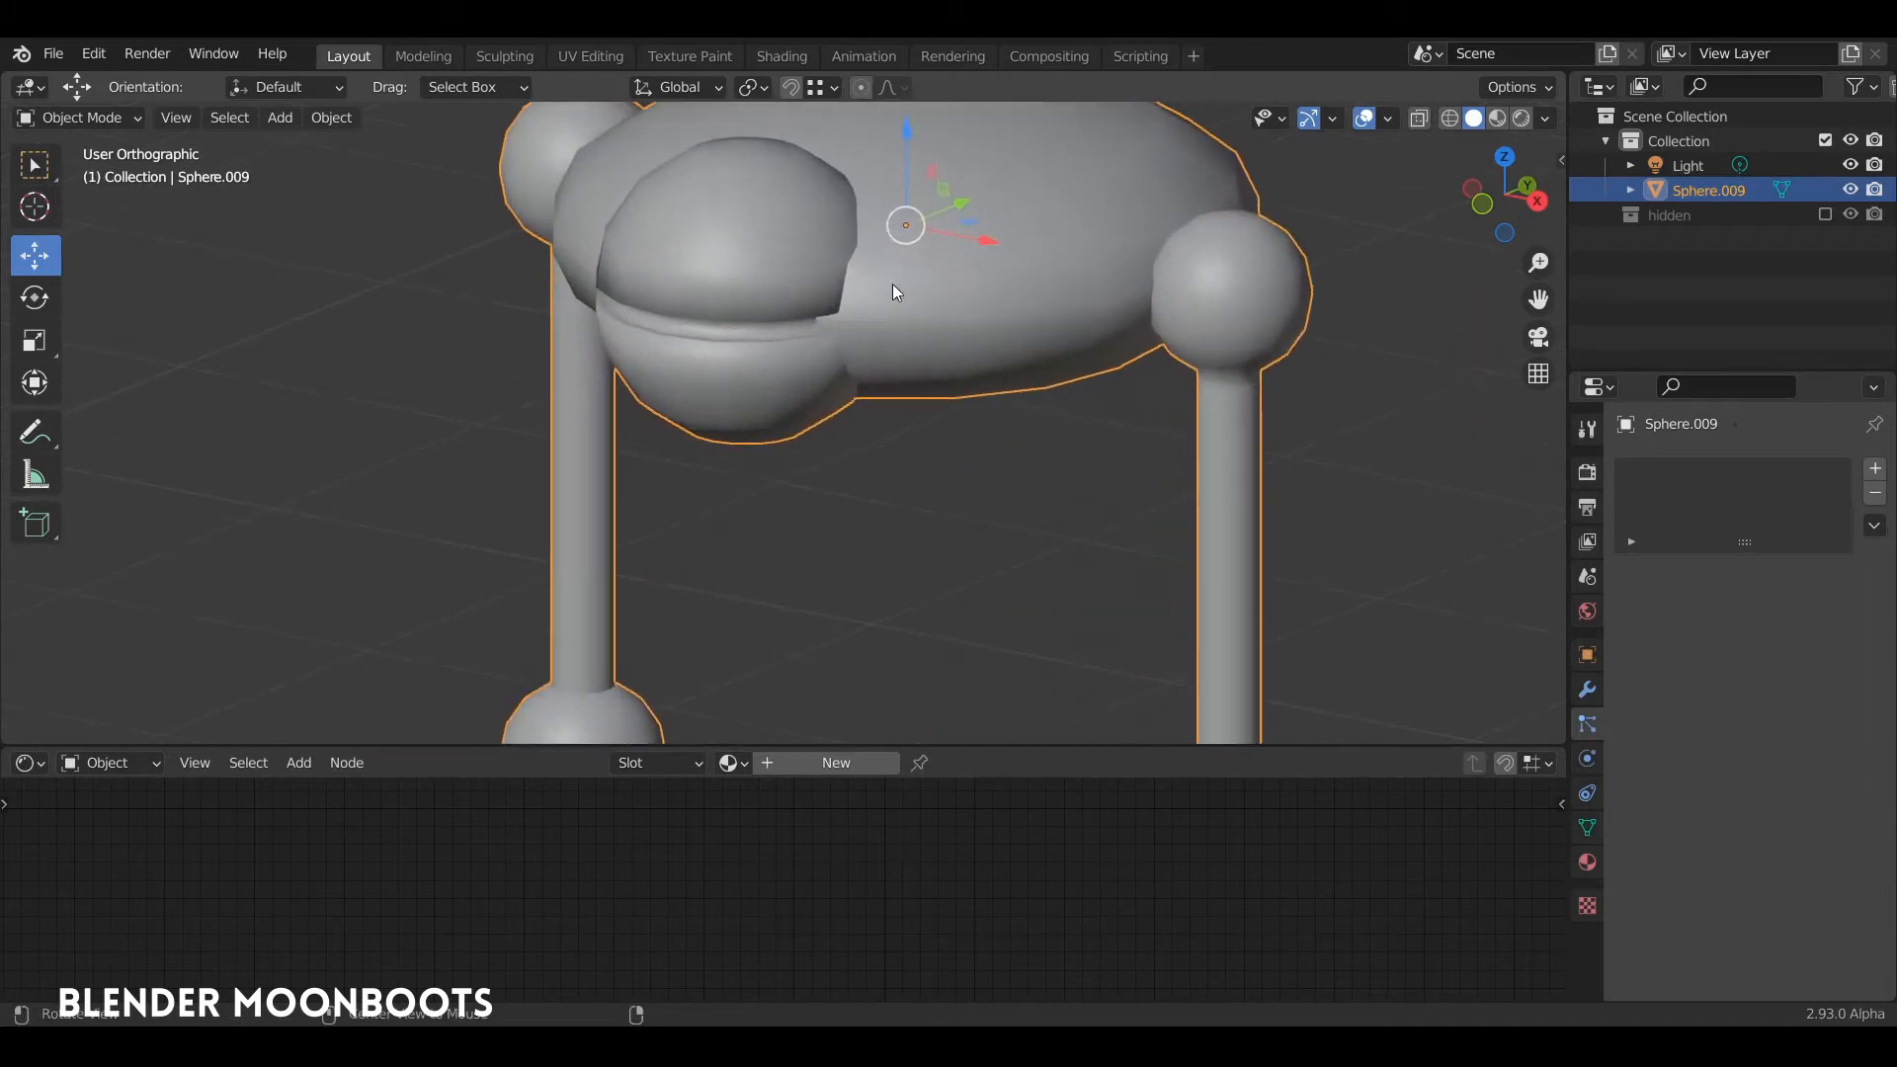
middle_click_drag(892, 285, 1036, 341, "shift")
Step: Add supporting loop cuts just above and below the front sphere's groove, sliding the upper one to a factor of about 0.731
key("Tab")
middle_click_drag(886, 332, 880, 310)
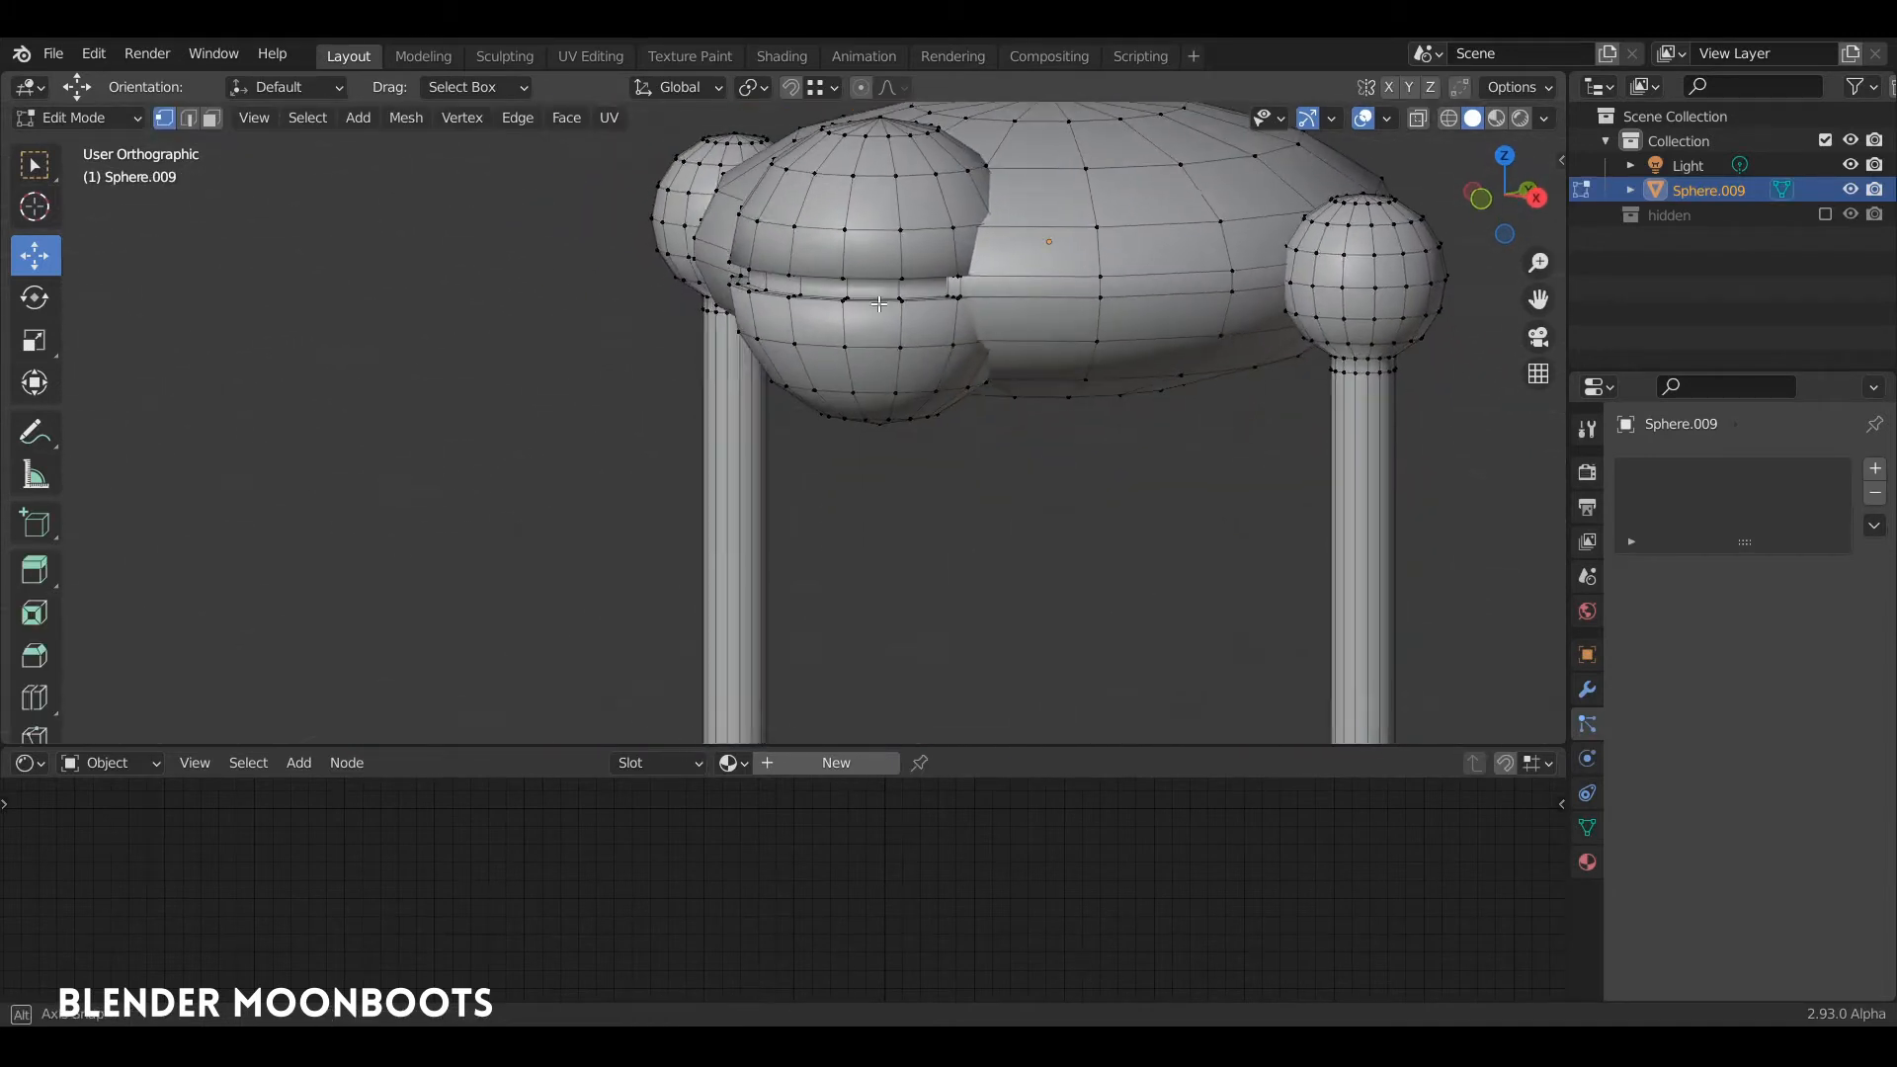
key("ctrl+r")
left_click(788, 254)
left_click(780, 268)
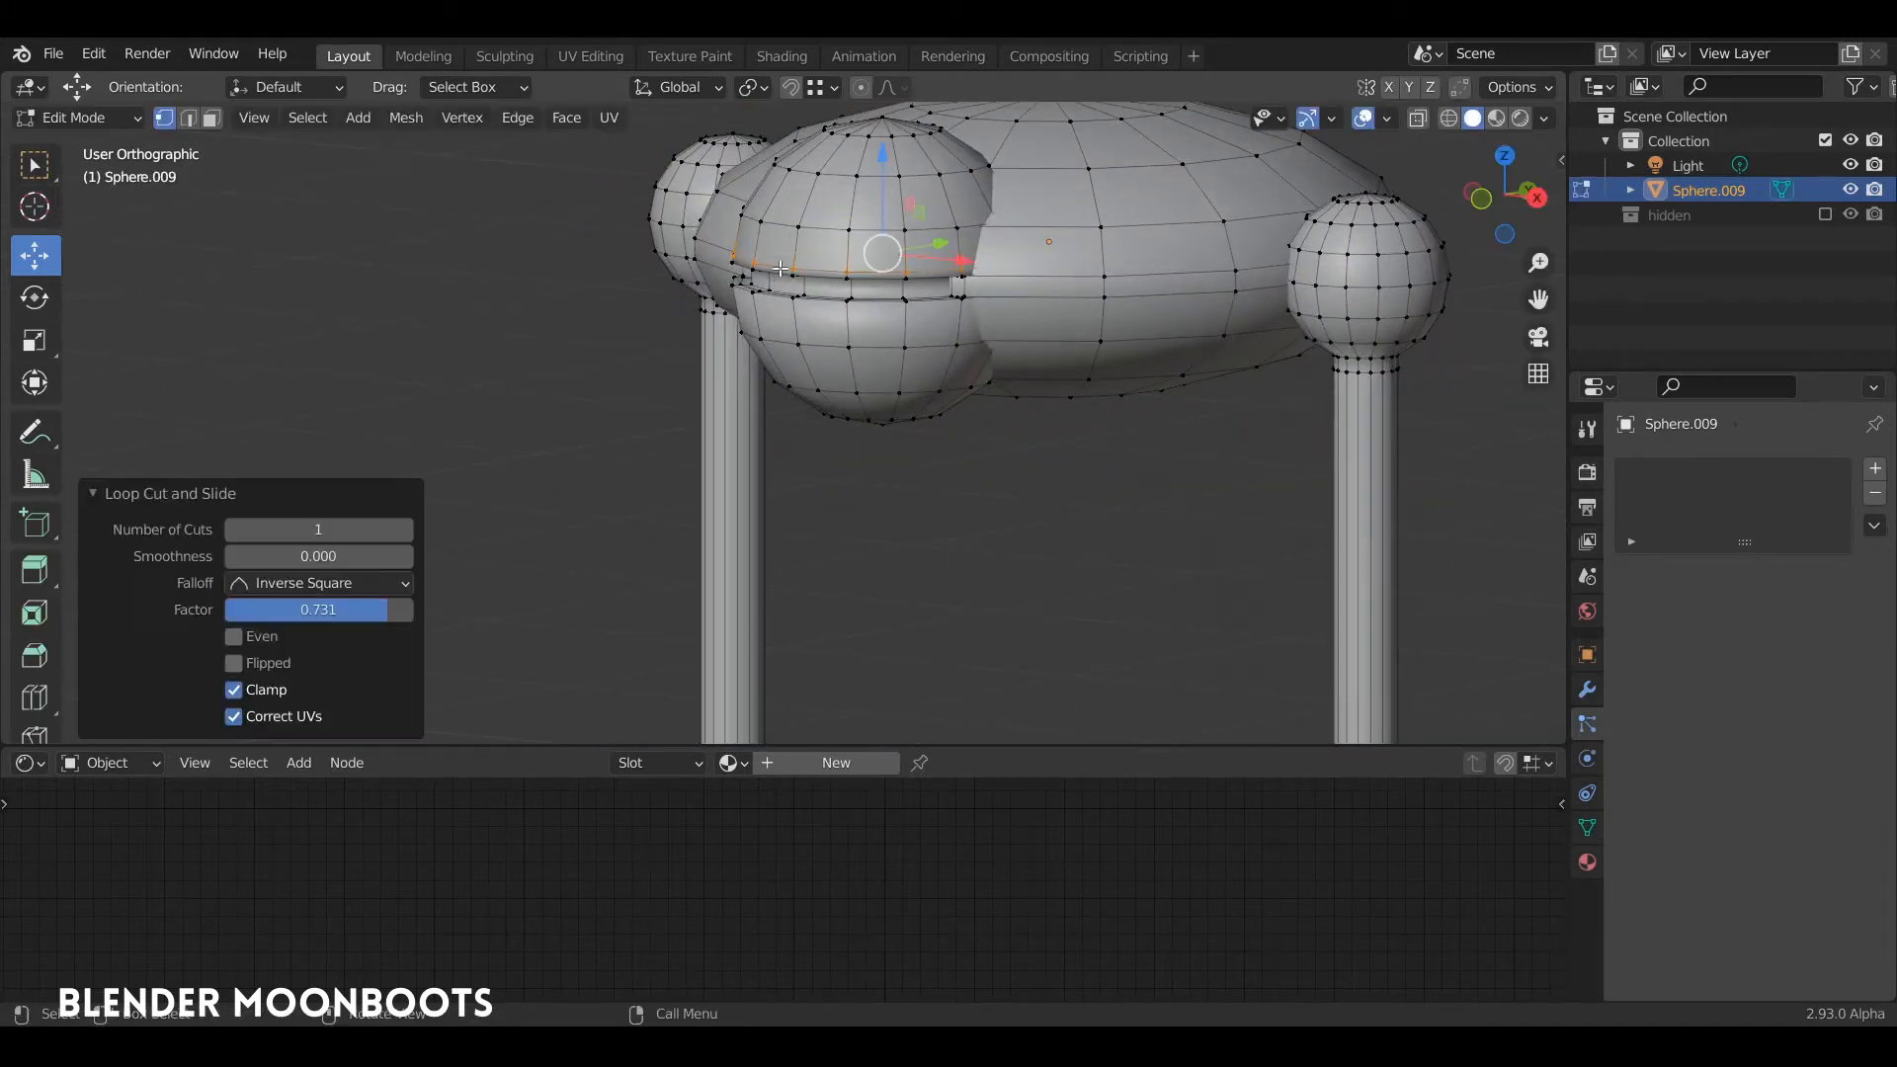
key("ctrl+r")
left_click(783, 321)
left_click(784, 303)
key("Tab")
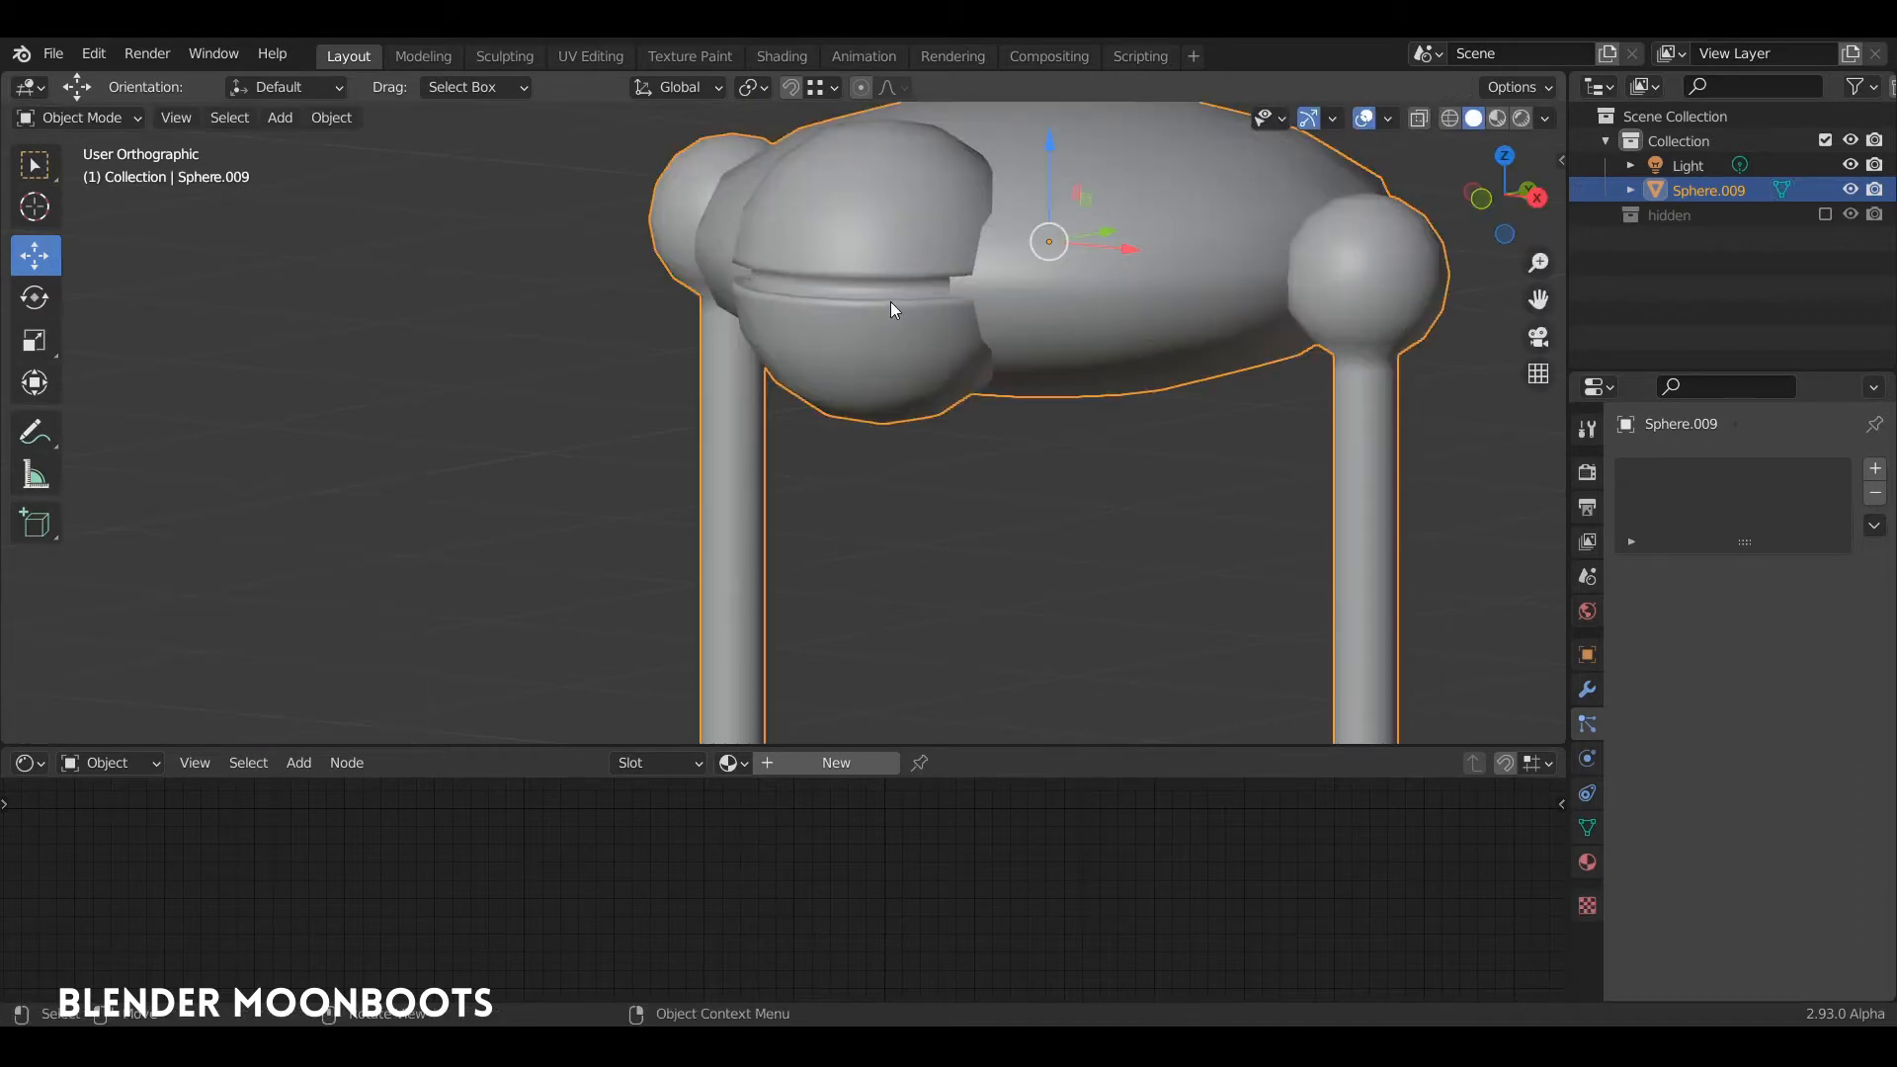
Step: Add a level 1 Subdivision Surface modifier to the figure
middle_click_drag(891, 302, 956, 239)
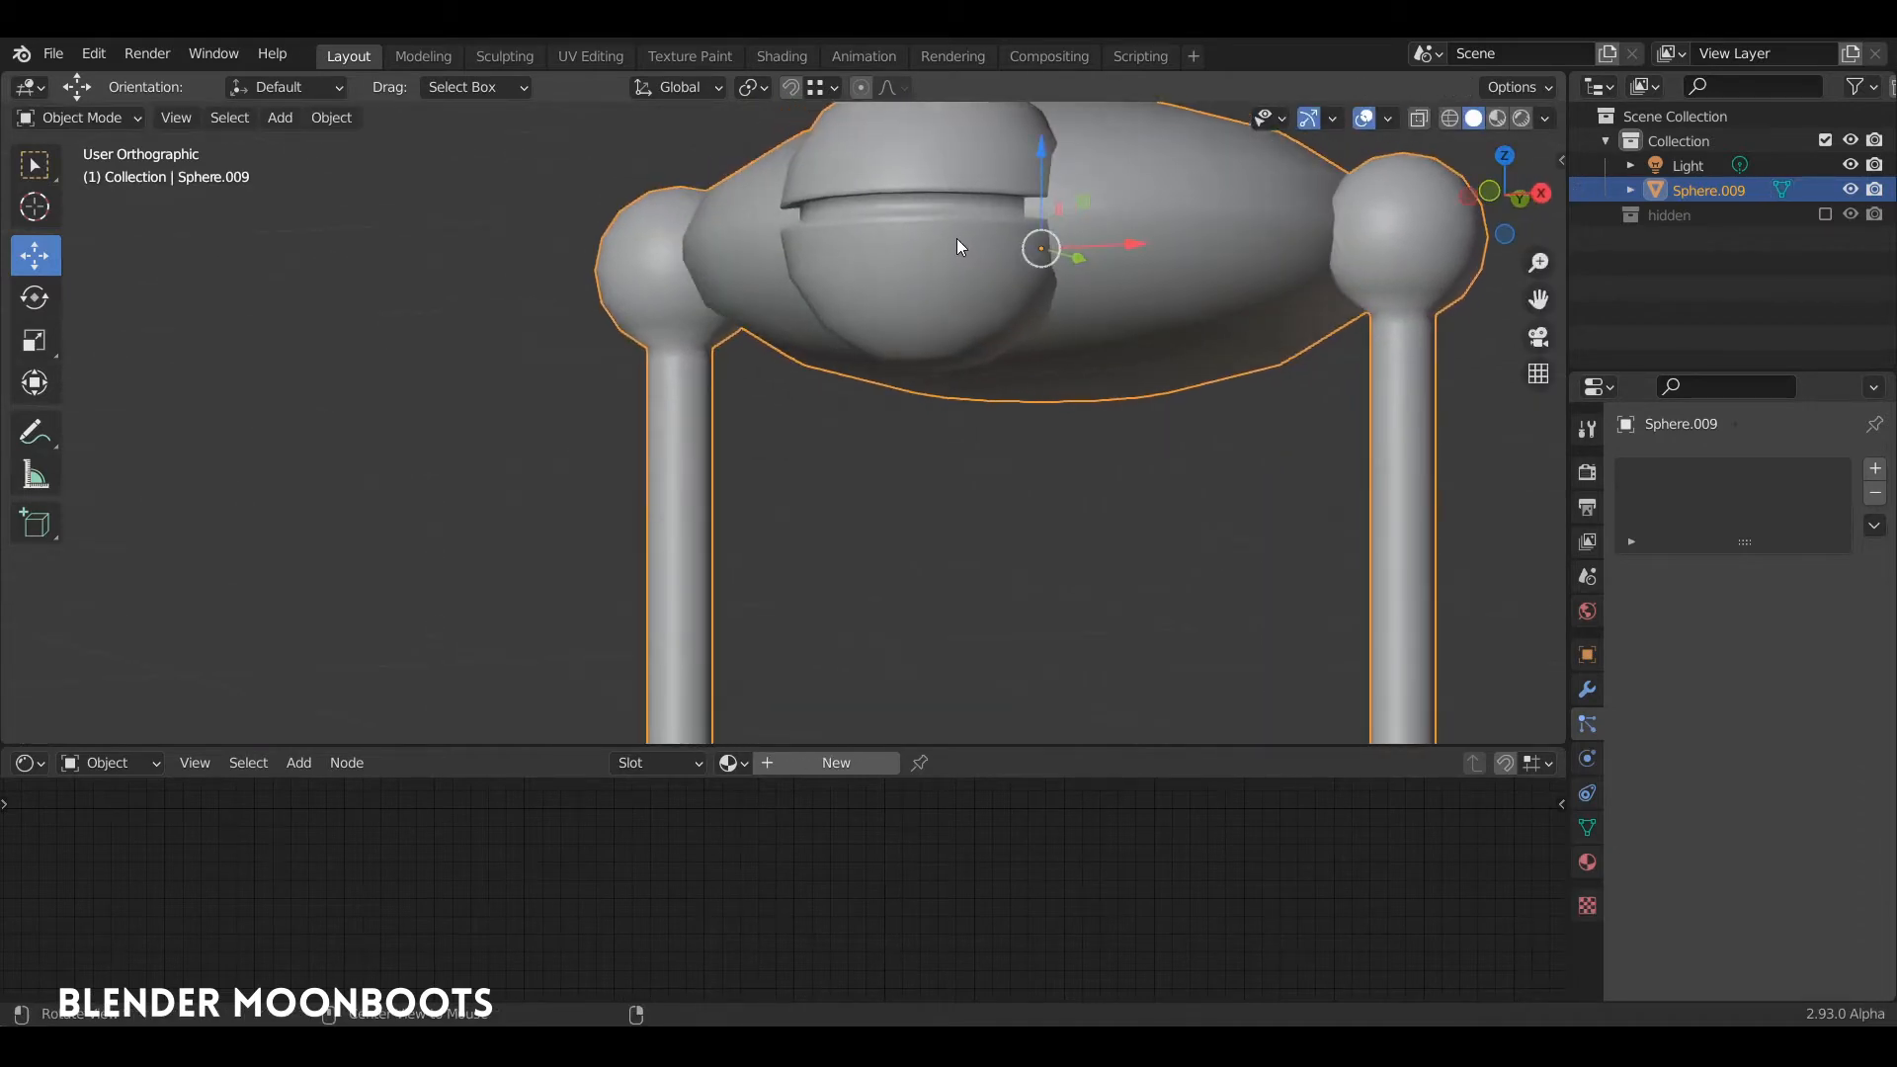
scroll(957, 239, "down", 5)
middle_click_drag(968, 387, 968, 562)
scroll(946, 415, "down", 3)
scroll(964, 401, "up", 6)
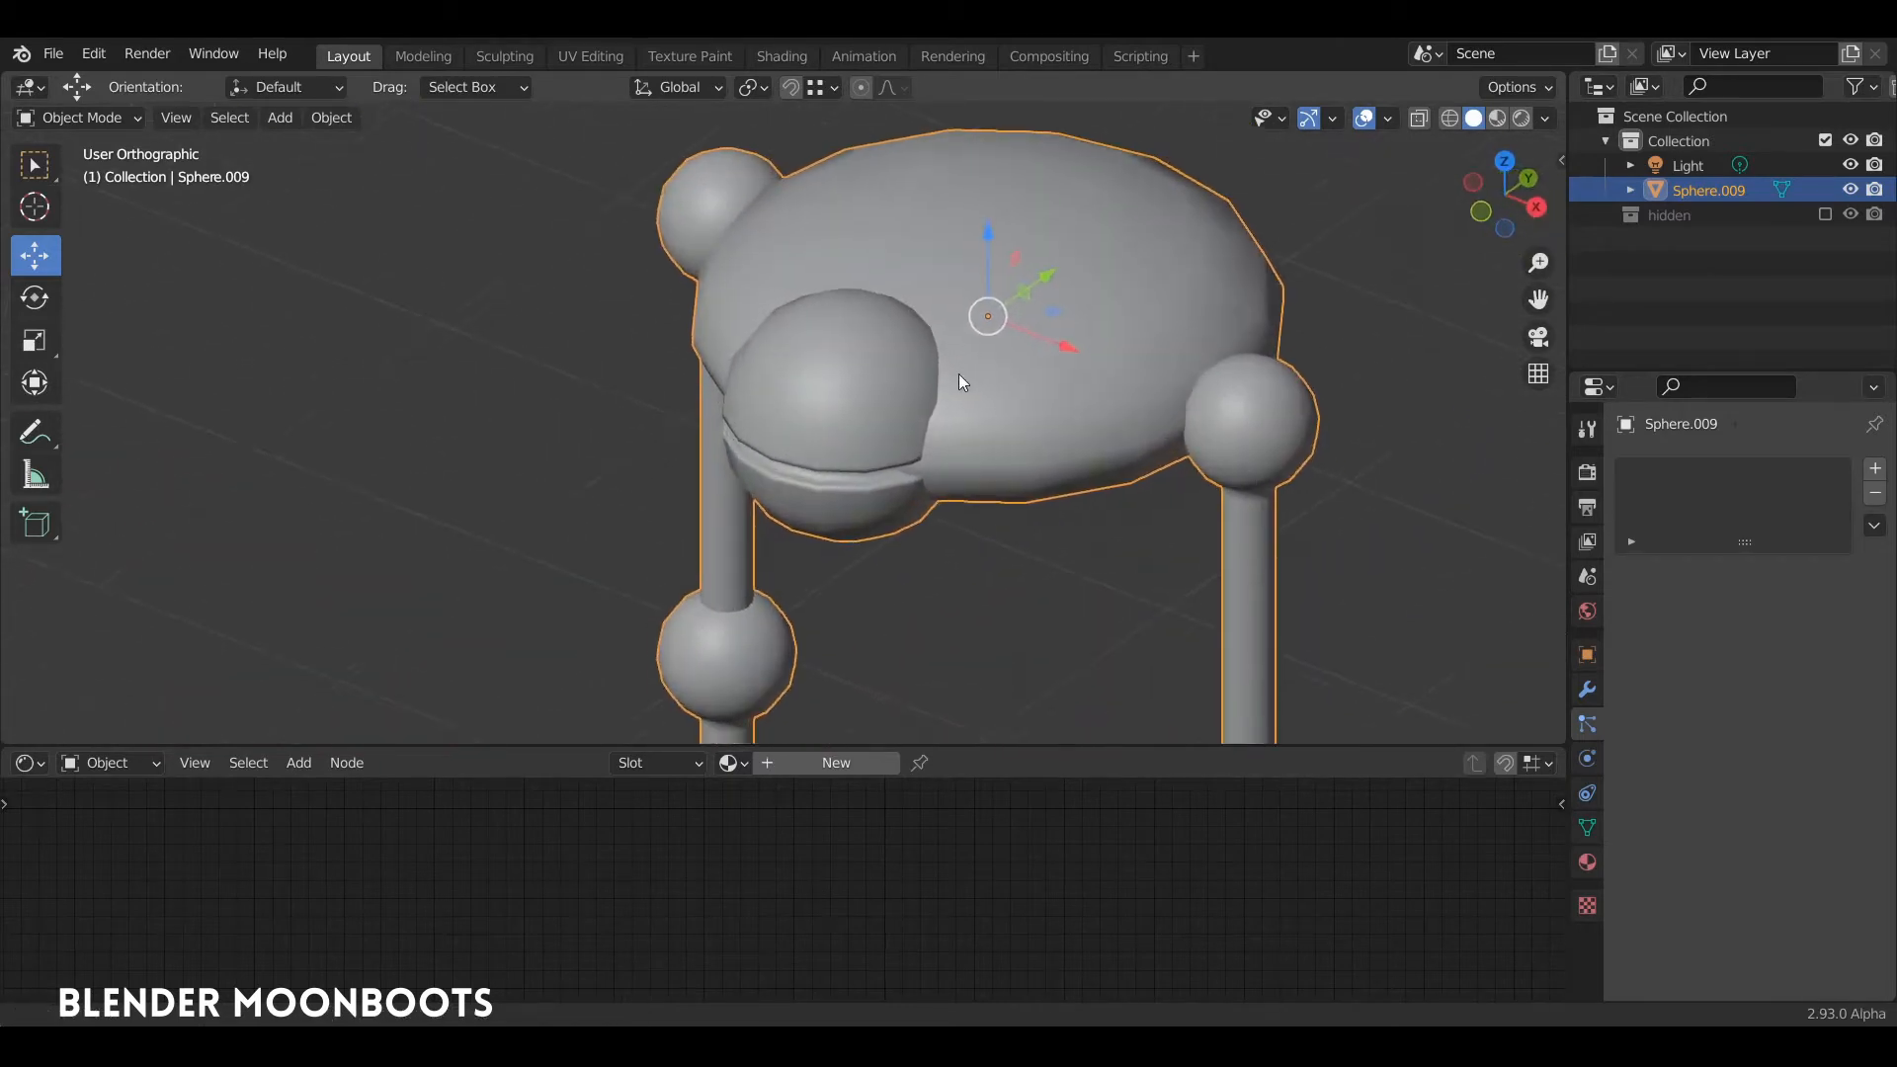
middle_click_drag(958, 374, 1078, 296, "shift")
key("ctrl+1")
scroll(1067, 336, "down", 4)
middle_click_drag(1062, 375, 1008, 478)
scroll(988, 385, "down", 2)
scroll(1008, 478, "up", 5)
Step: Select both feet and scale them by 1.2 around their individual origins
key("Tab")
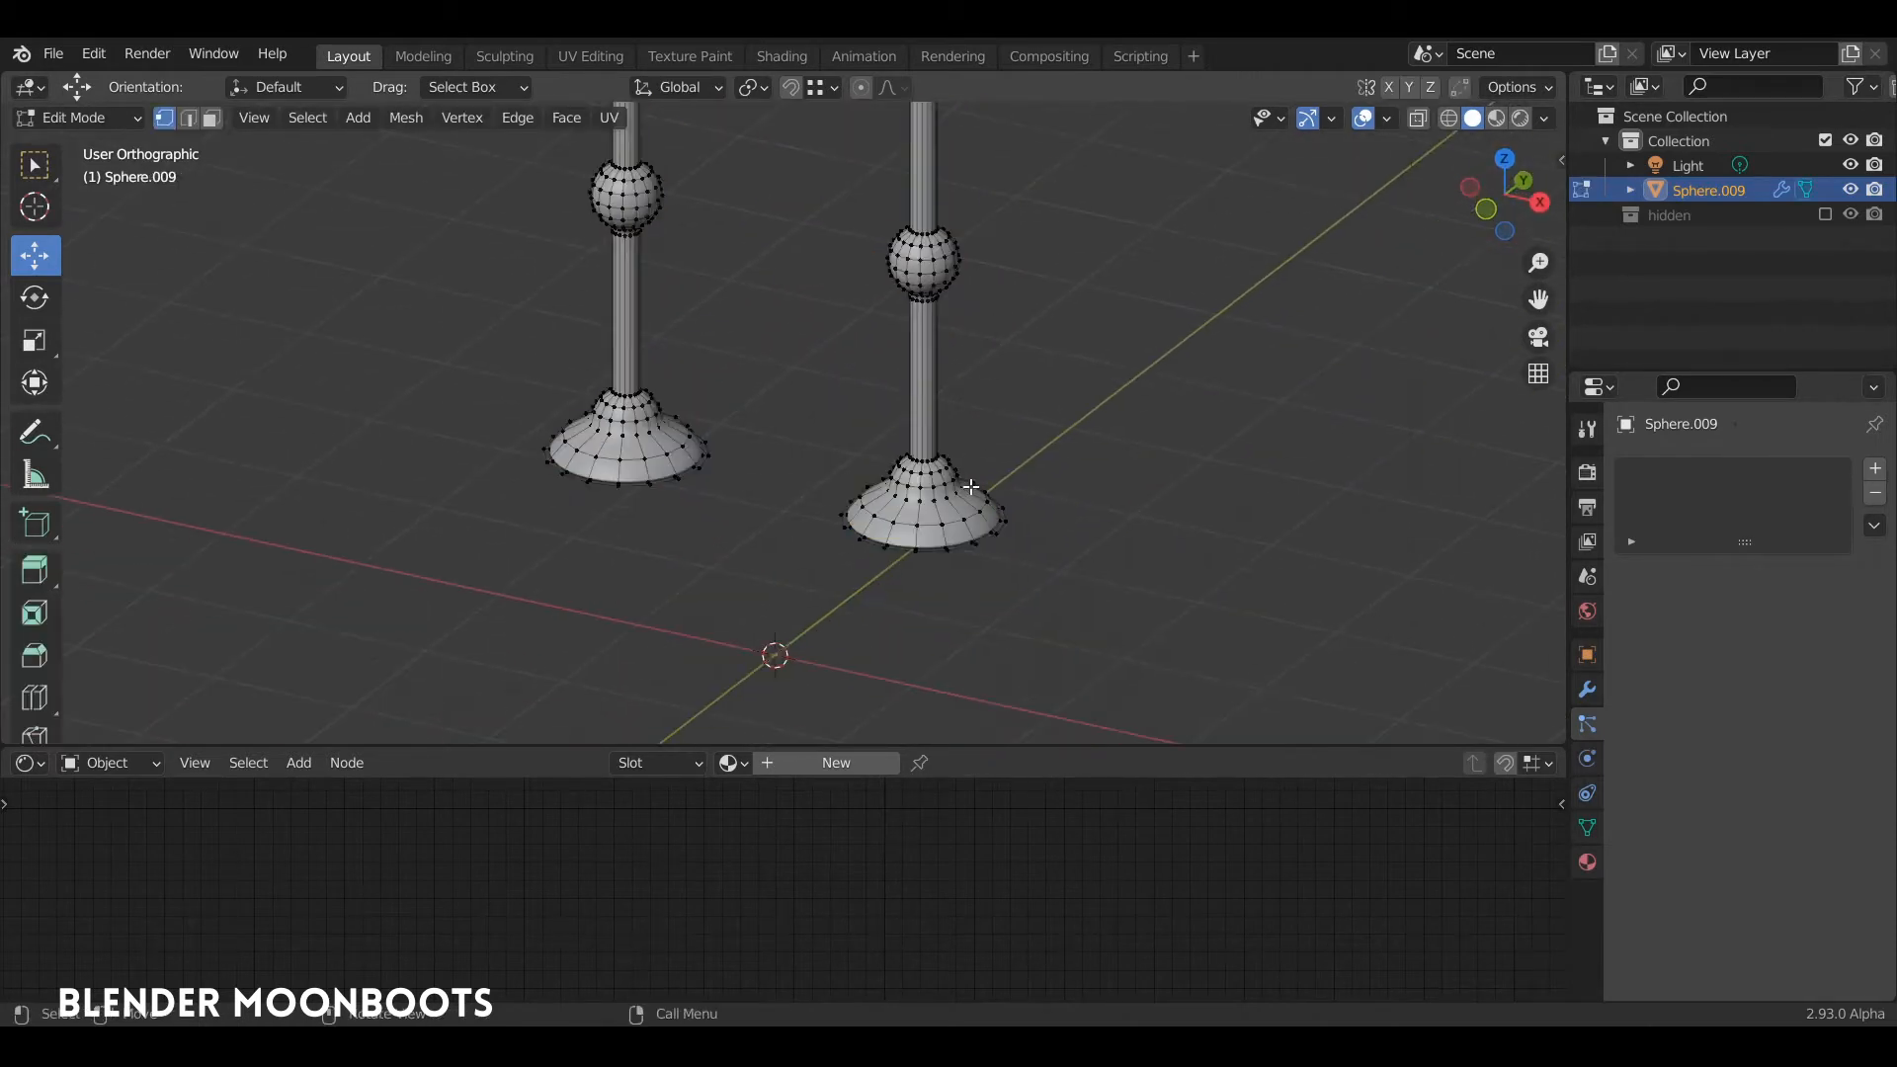
key("l")
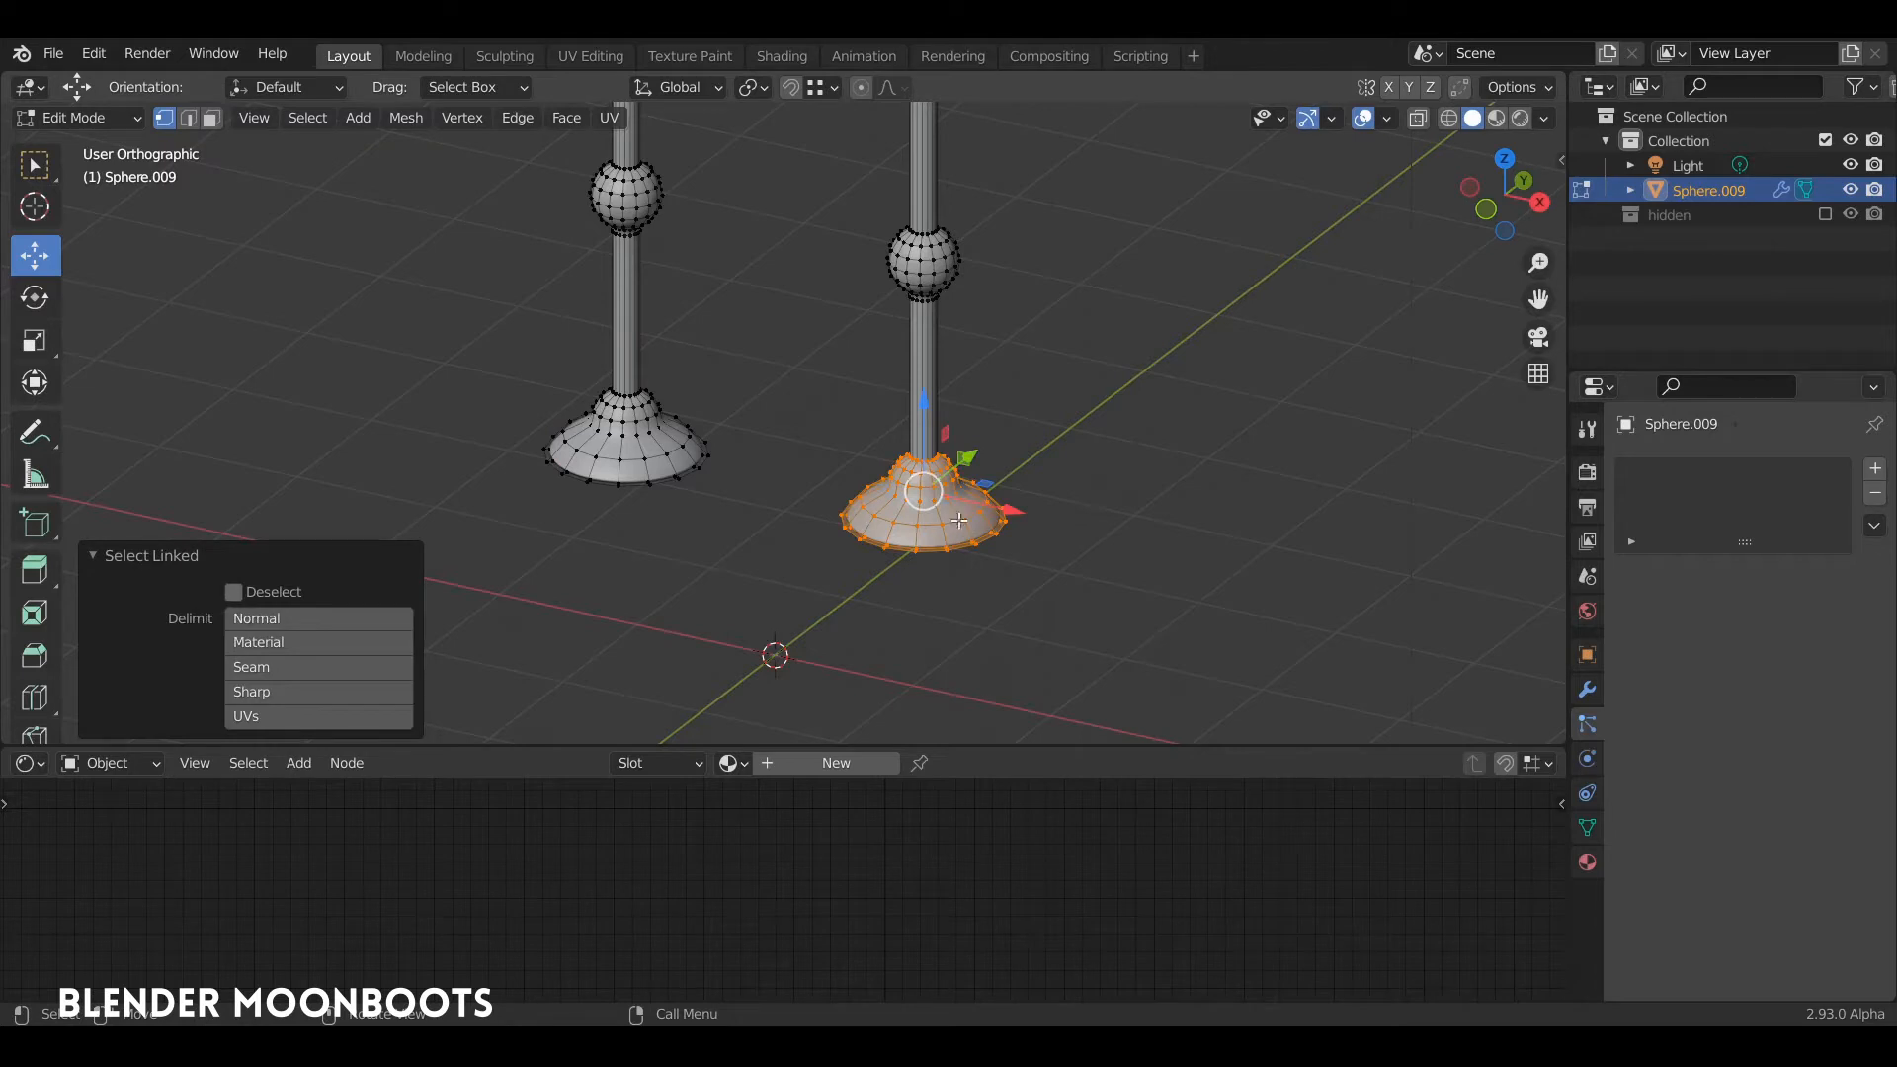
key("l")
left_click(753, 87)
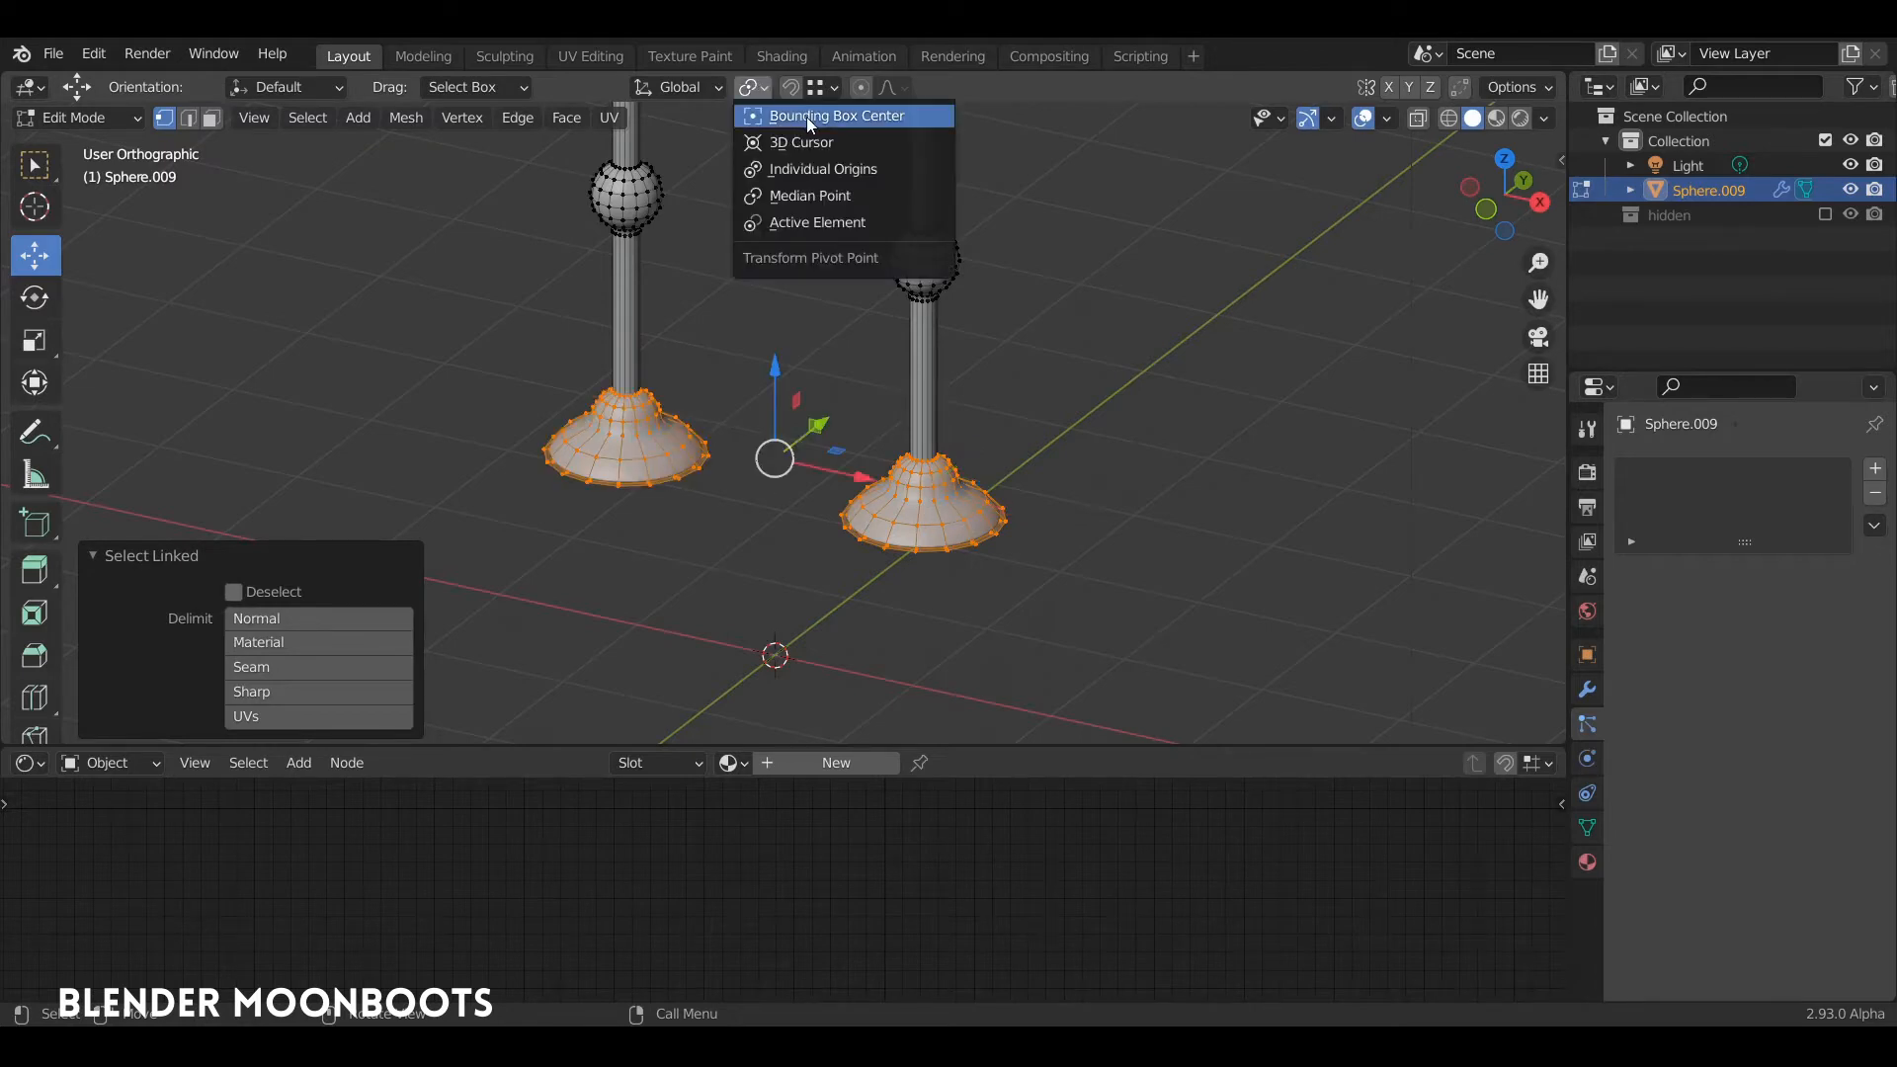
left_click(865, 175)
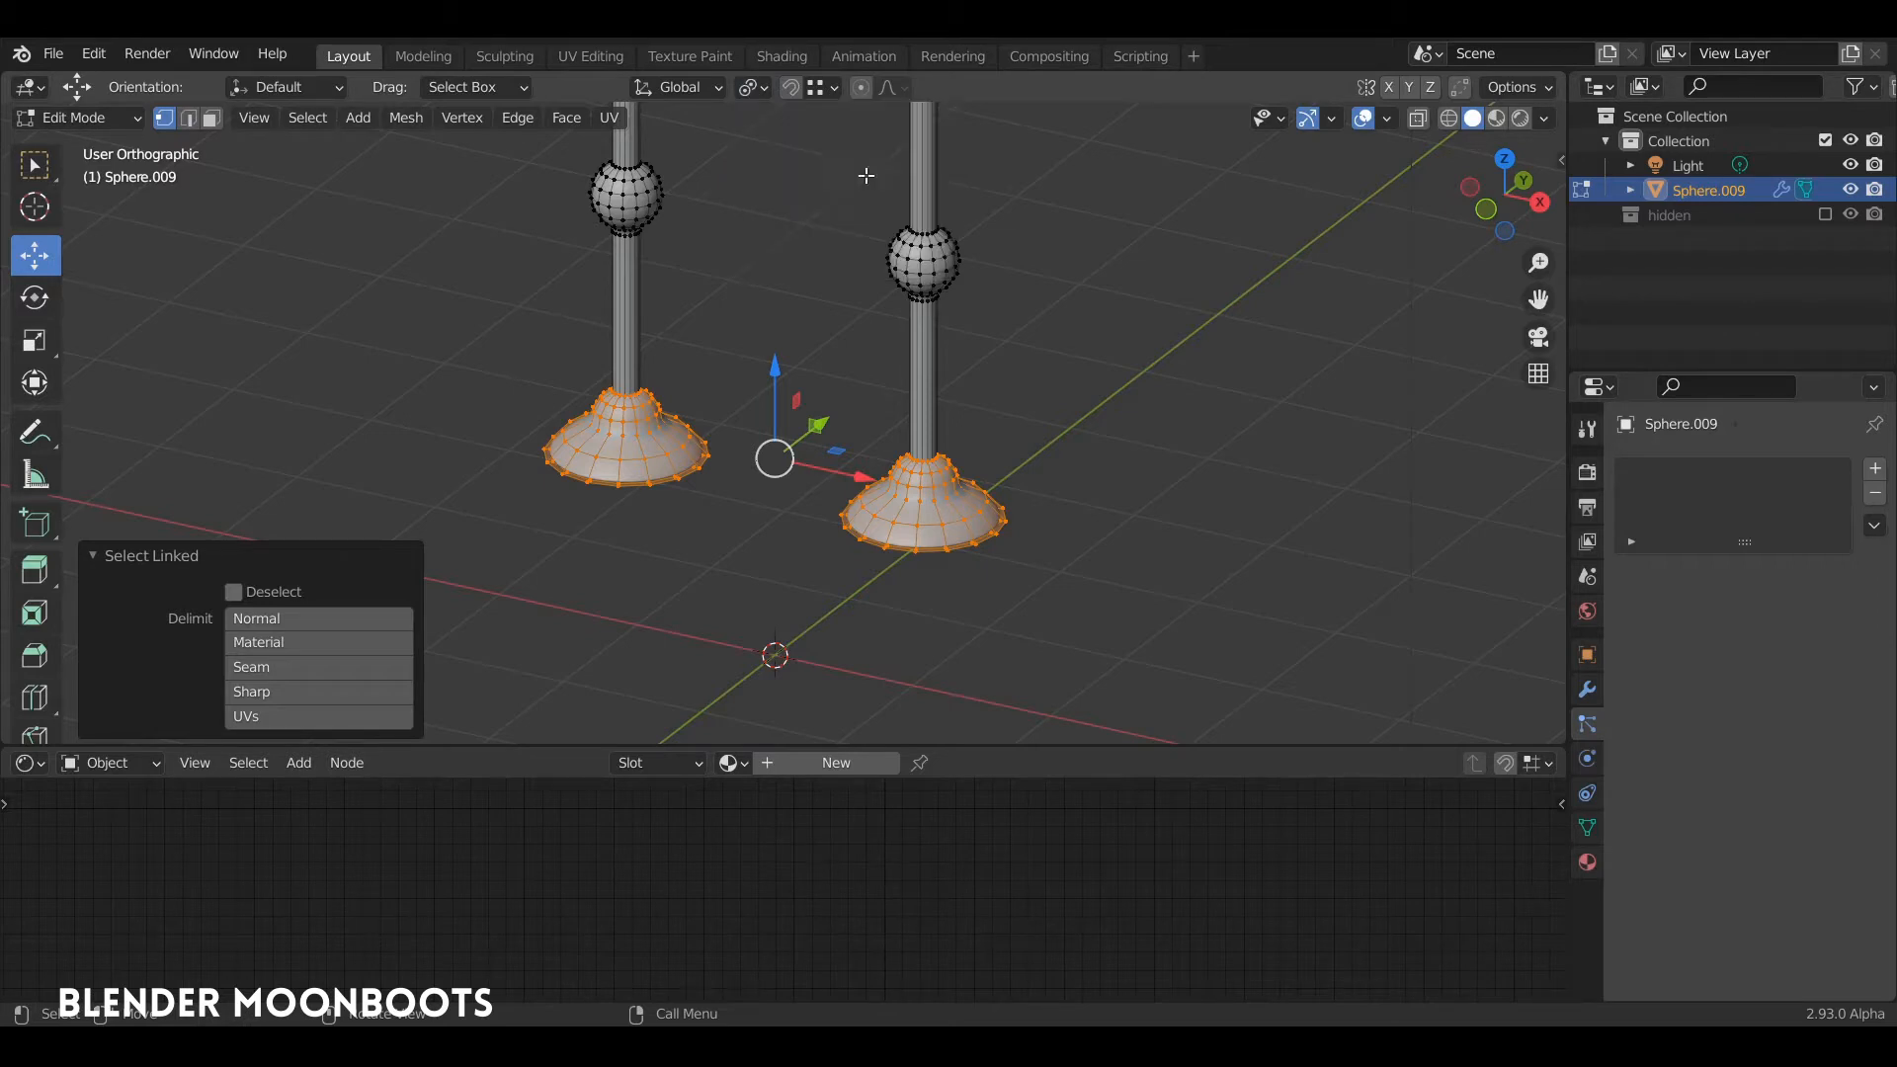
type("s1.2")
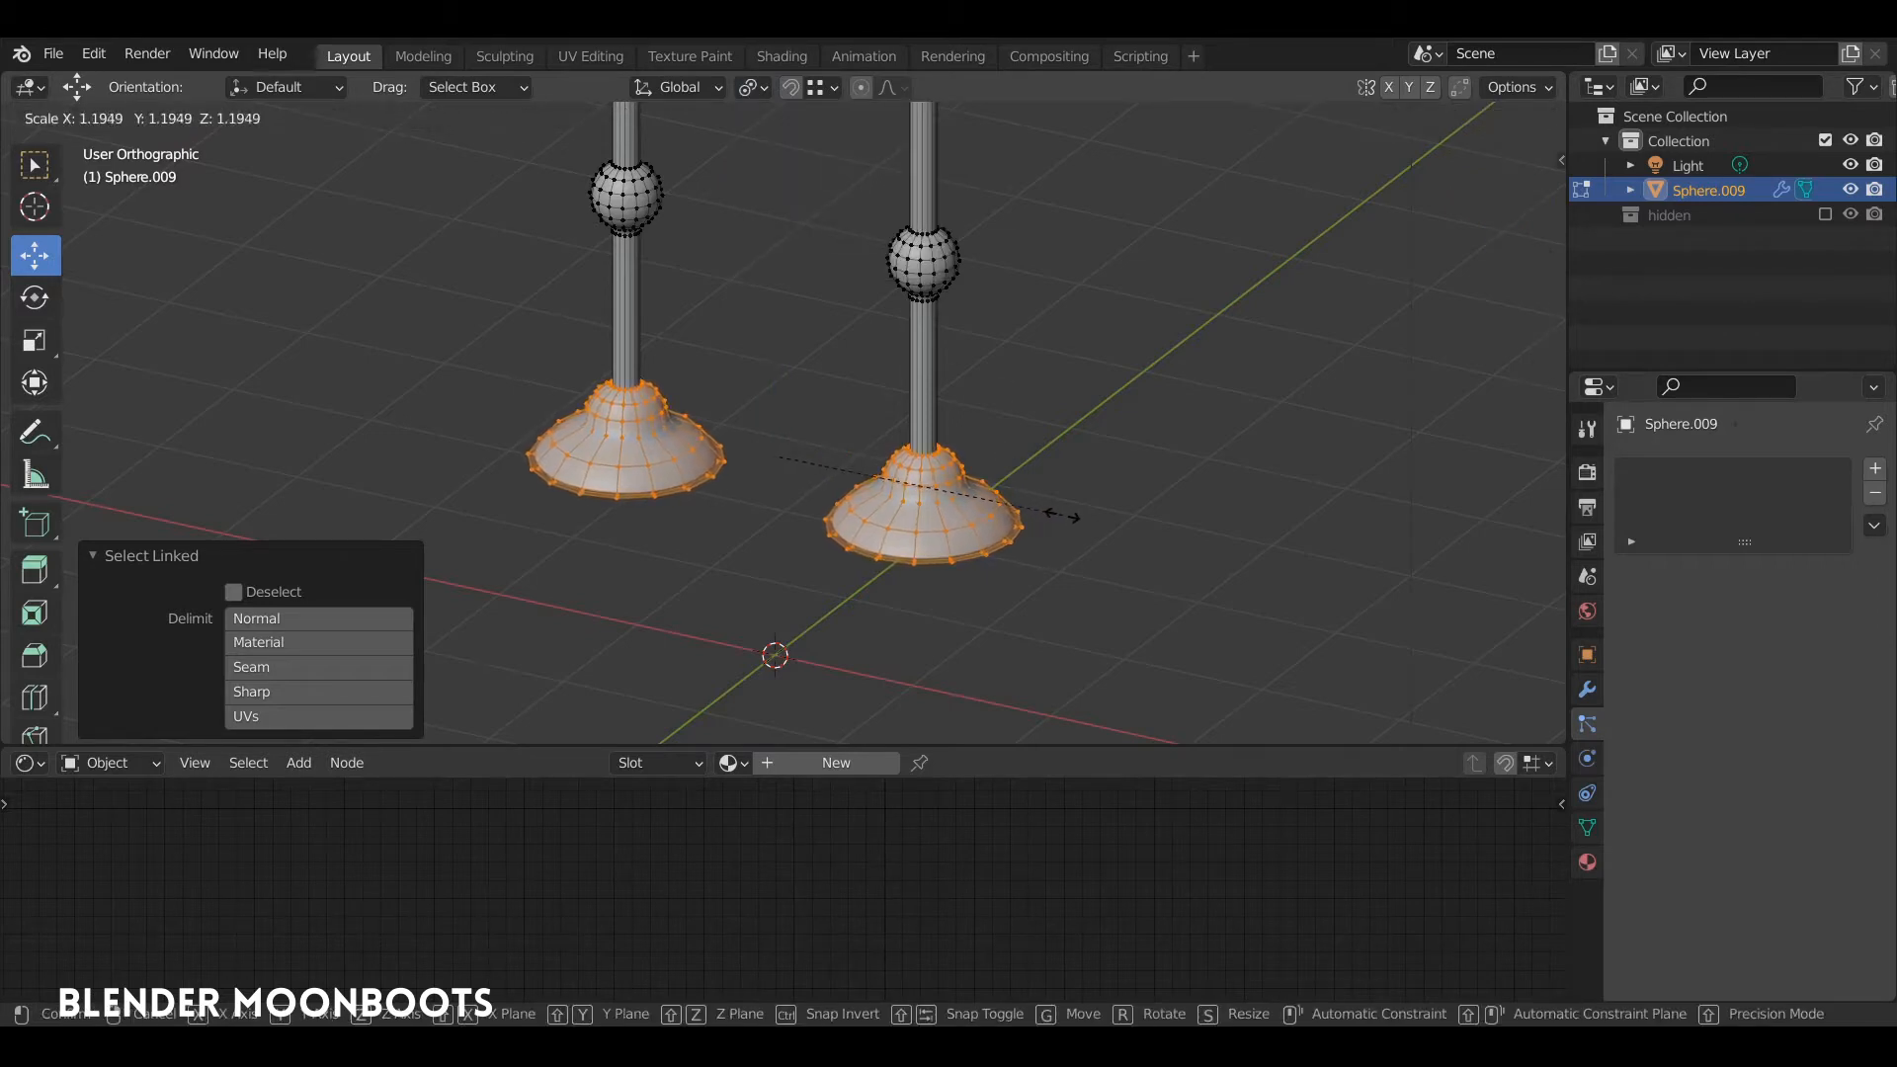
key("Return")
Step: Lower both enlarged feet slightly along Z to realign them with the legs
key("g")
key("z")
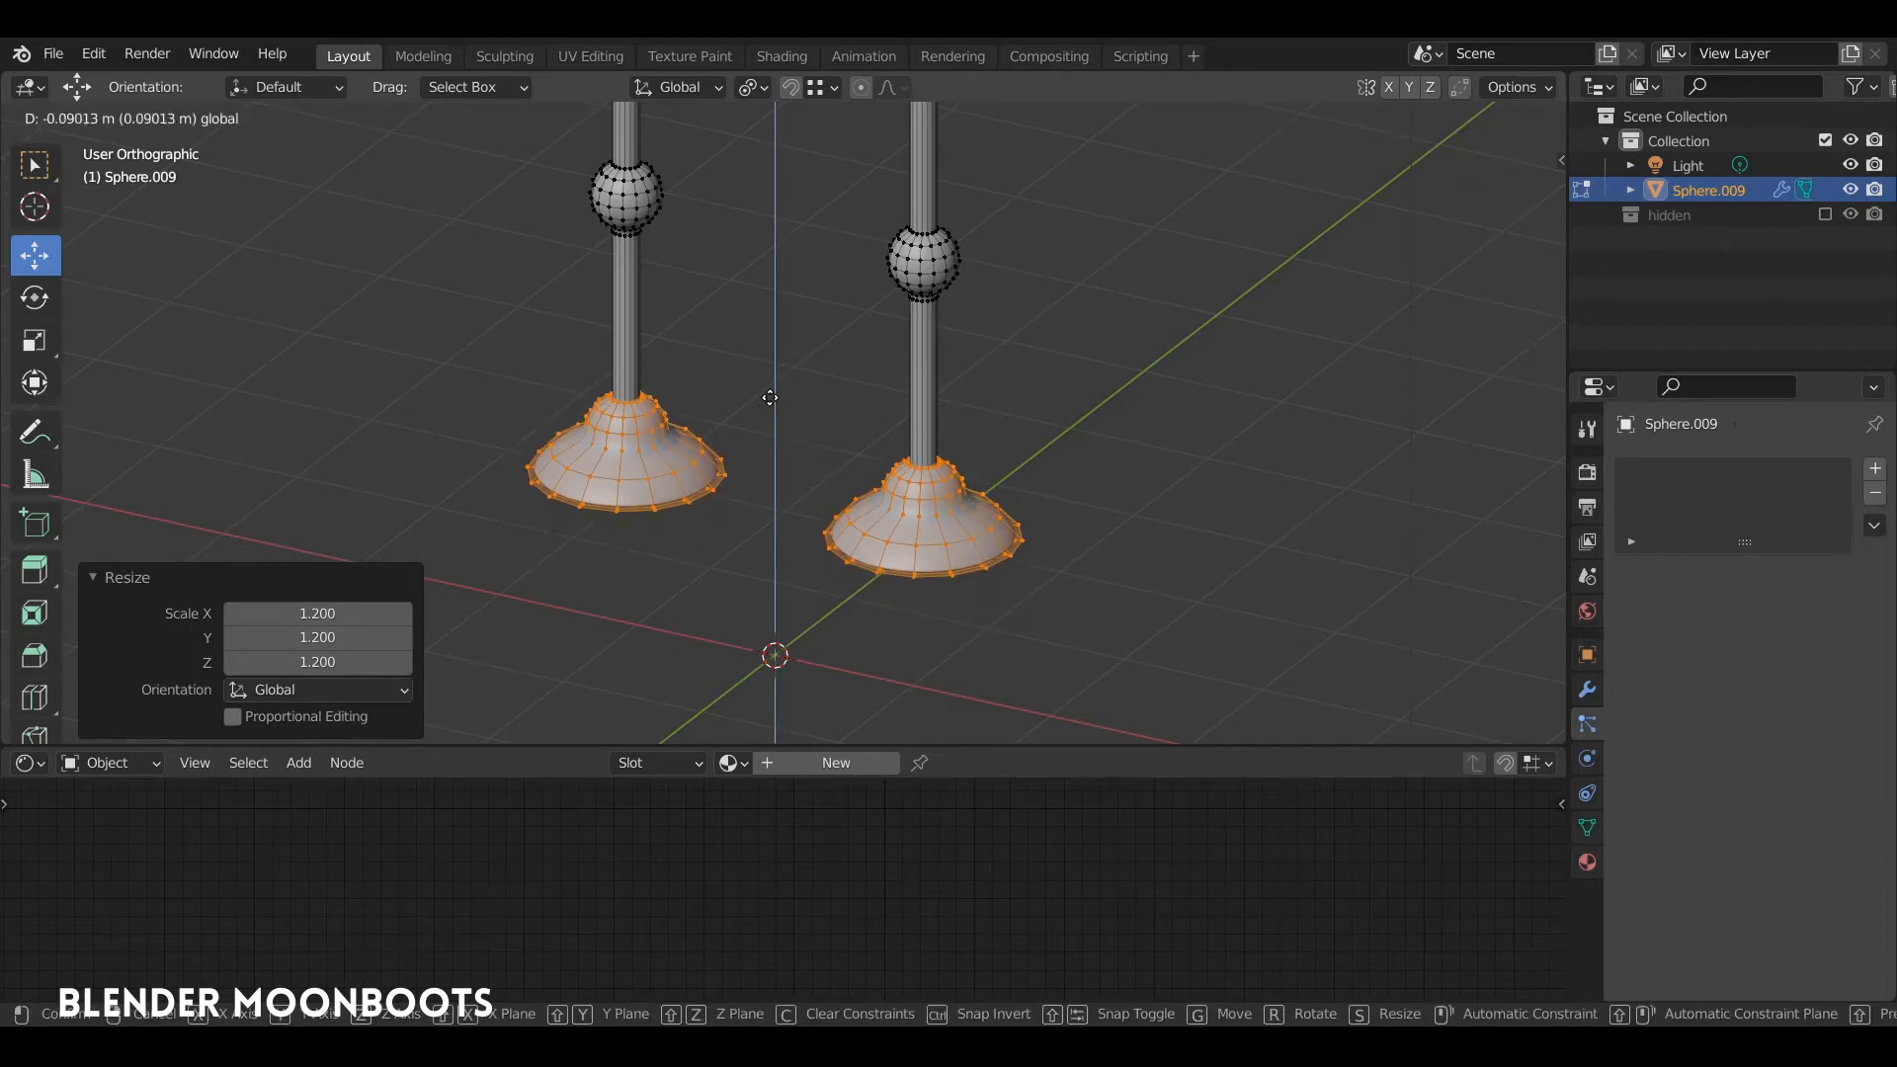
left_click(791, 379)
key("KP_1")
scroll(975, 311, "down", 3)
middle_click_drag(975, 312, 1035, 318)
scroll(951, 393, "down", 1)
Step: Return to Object Mode and select the whole figure
key("Tab")
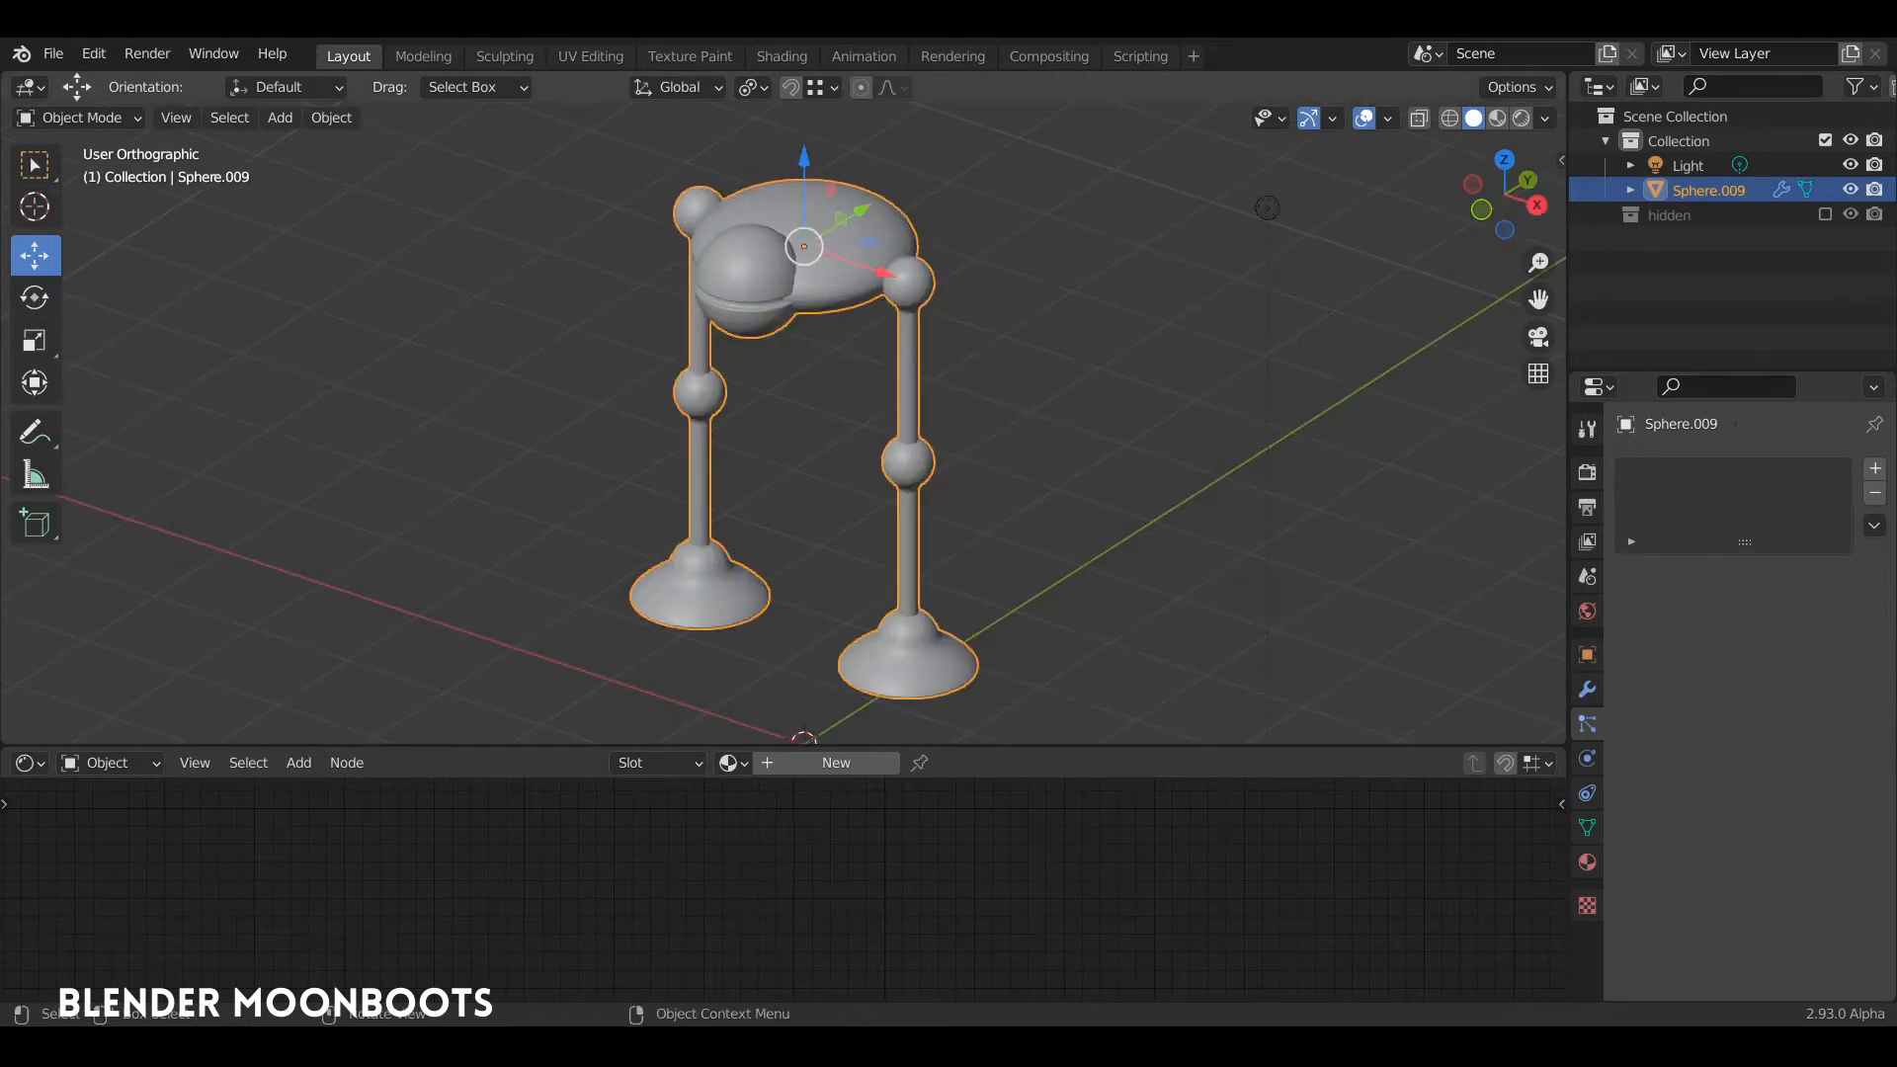
left_click(36, 654)
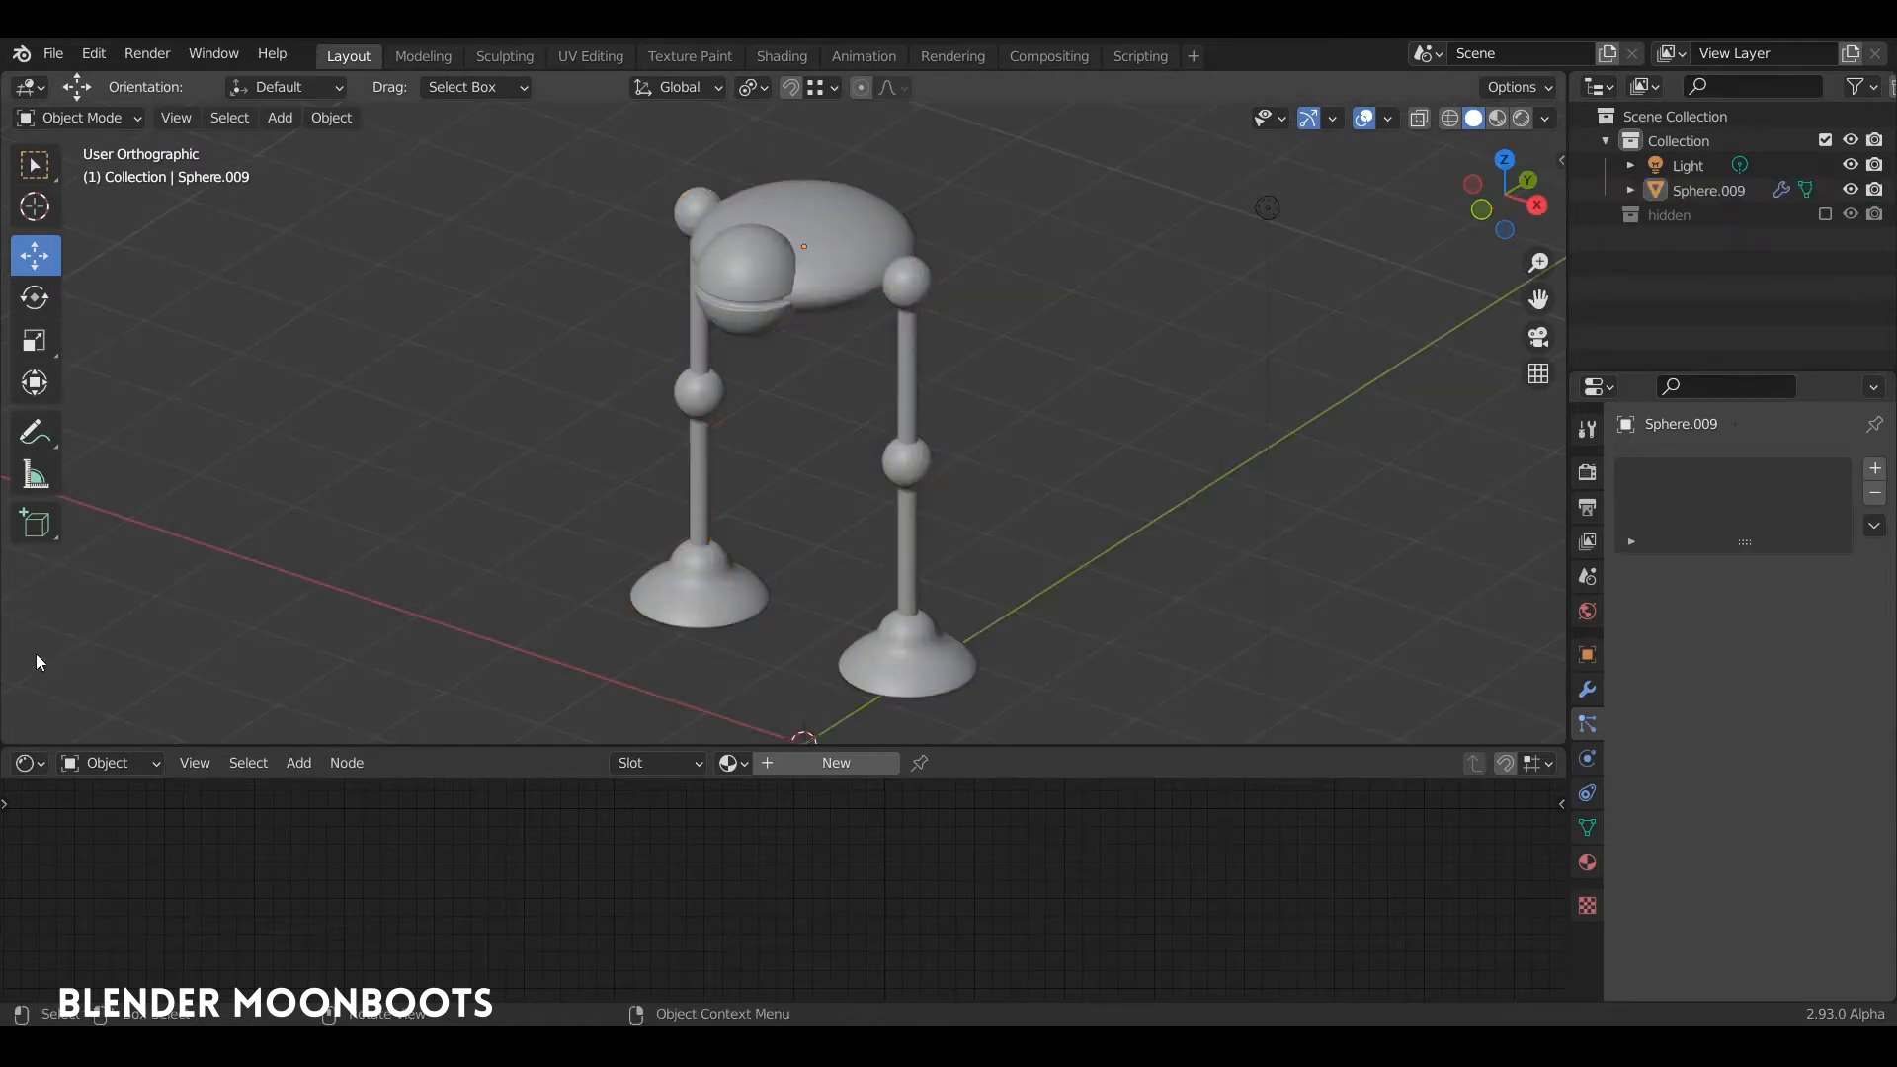
left_click(832, 262)
middle_click_drag(941, 354, 950, 314)
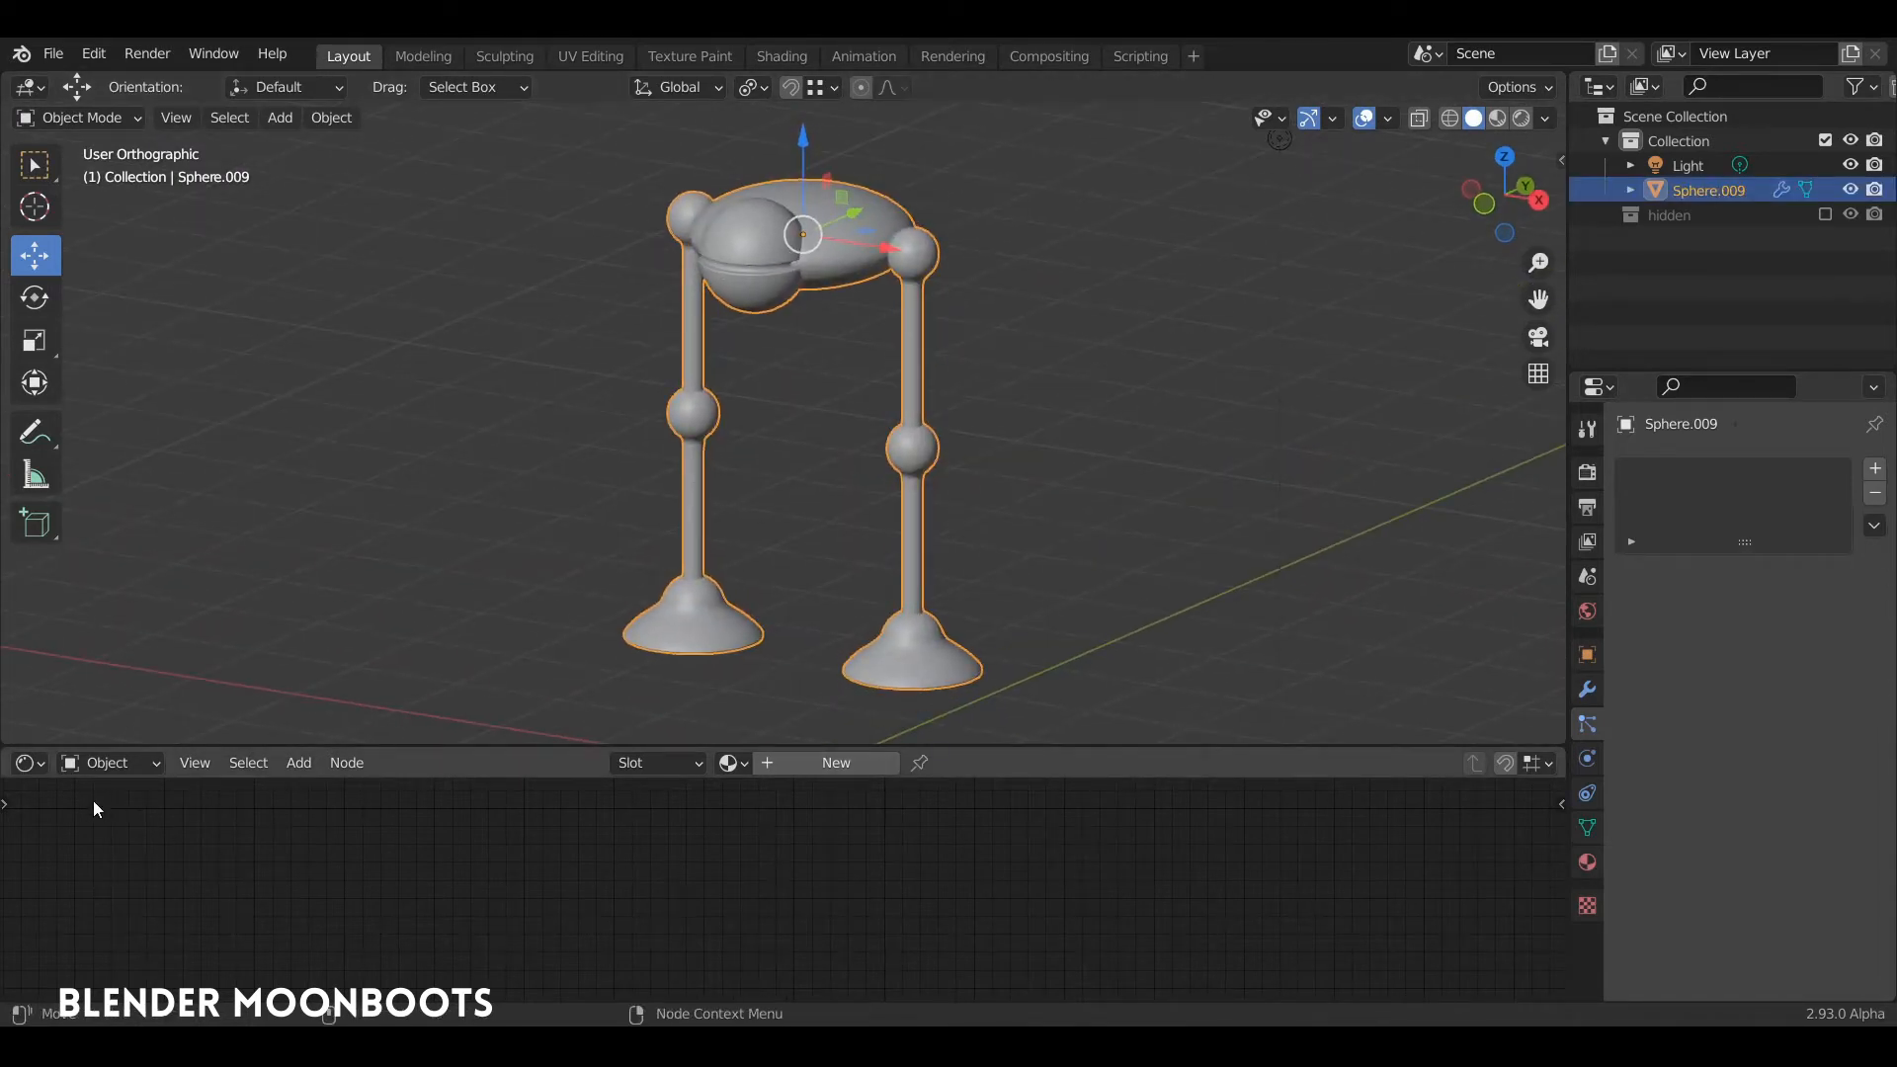
Step: Create a new node-based material for the figure and show it in Material Preview shading with an enlarged Shader Editor
left_click(812, 762)
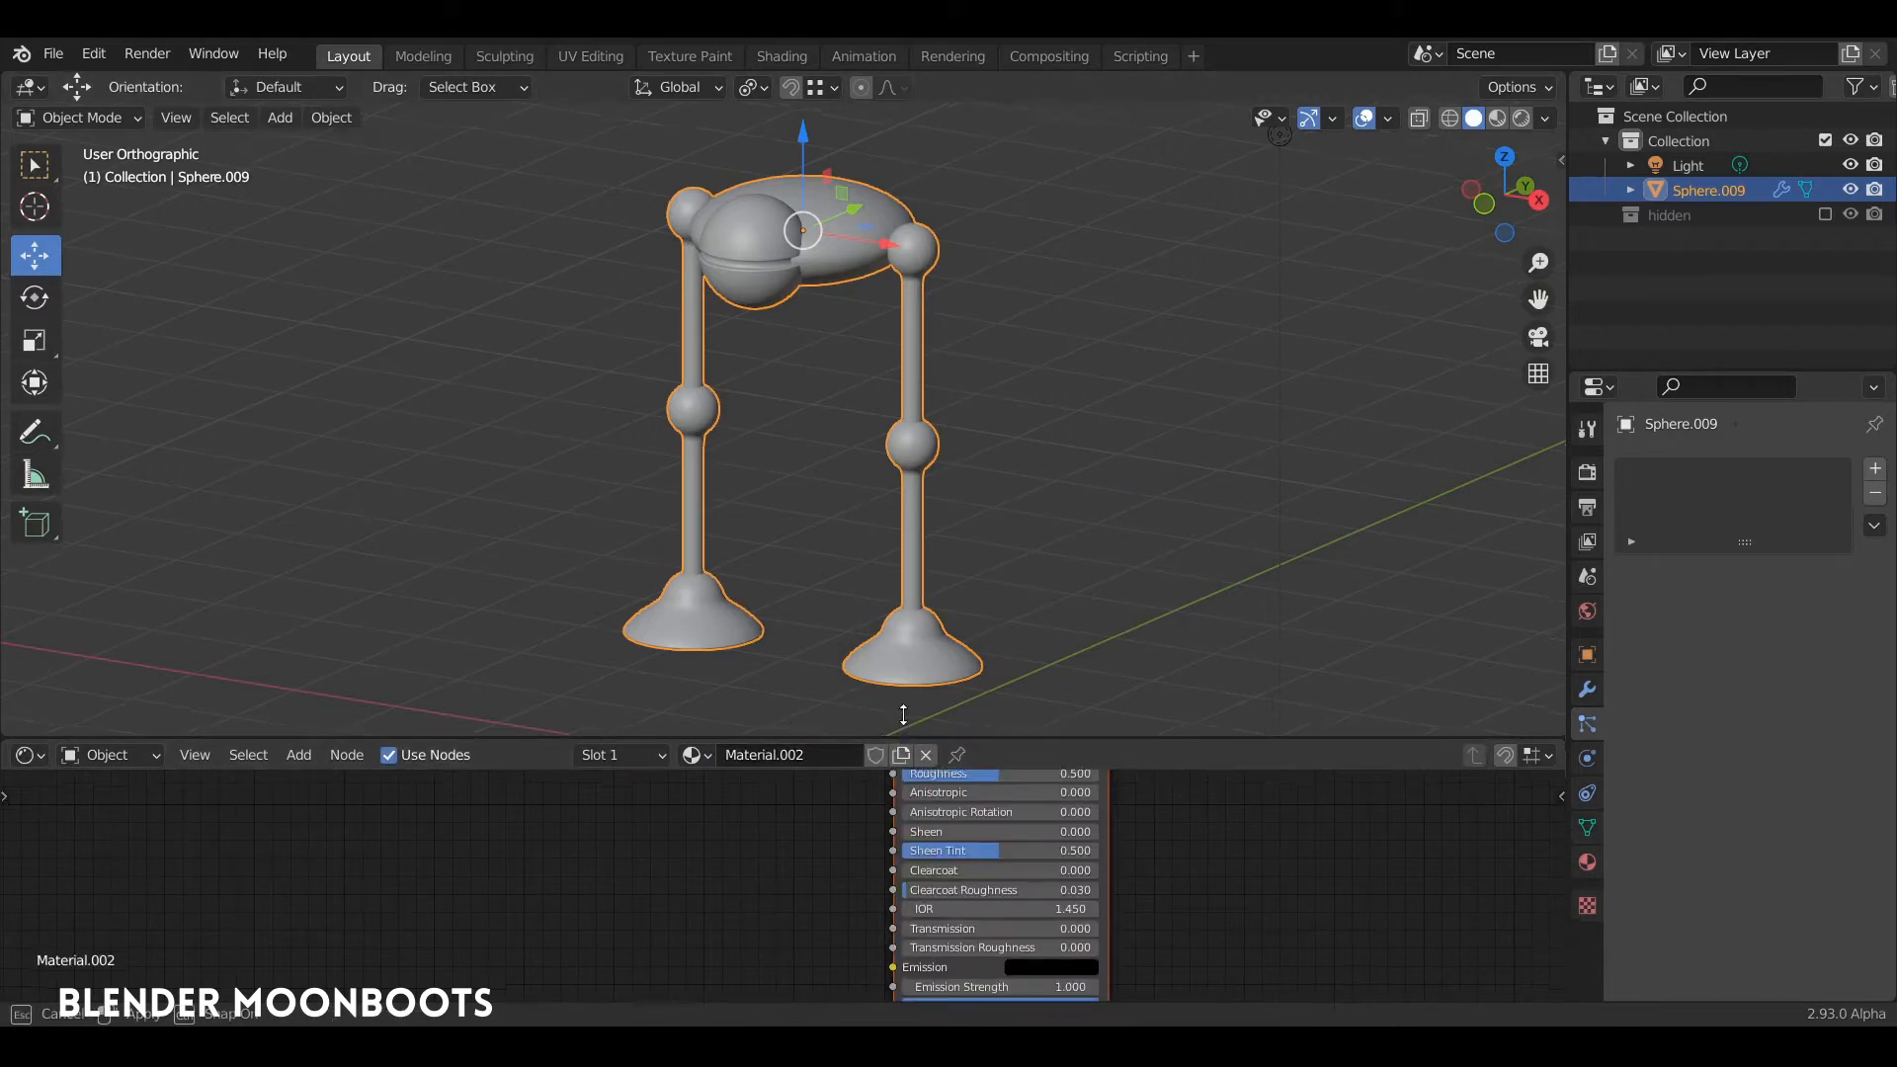
left_click_drag(899, 744, 899, 484)
middle_click_drag(1165, 583, 782, 810)
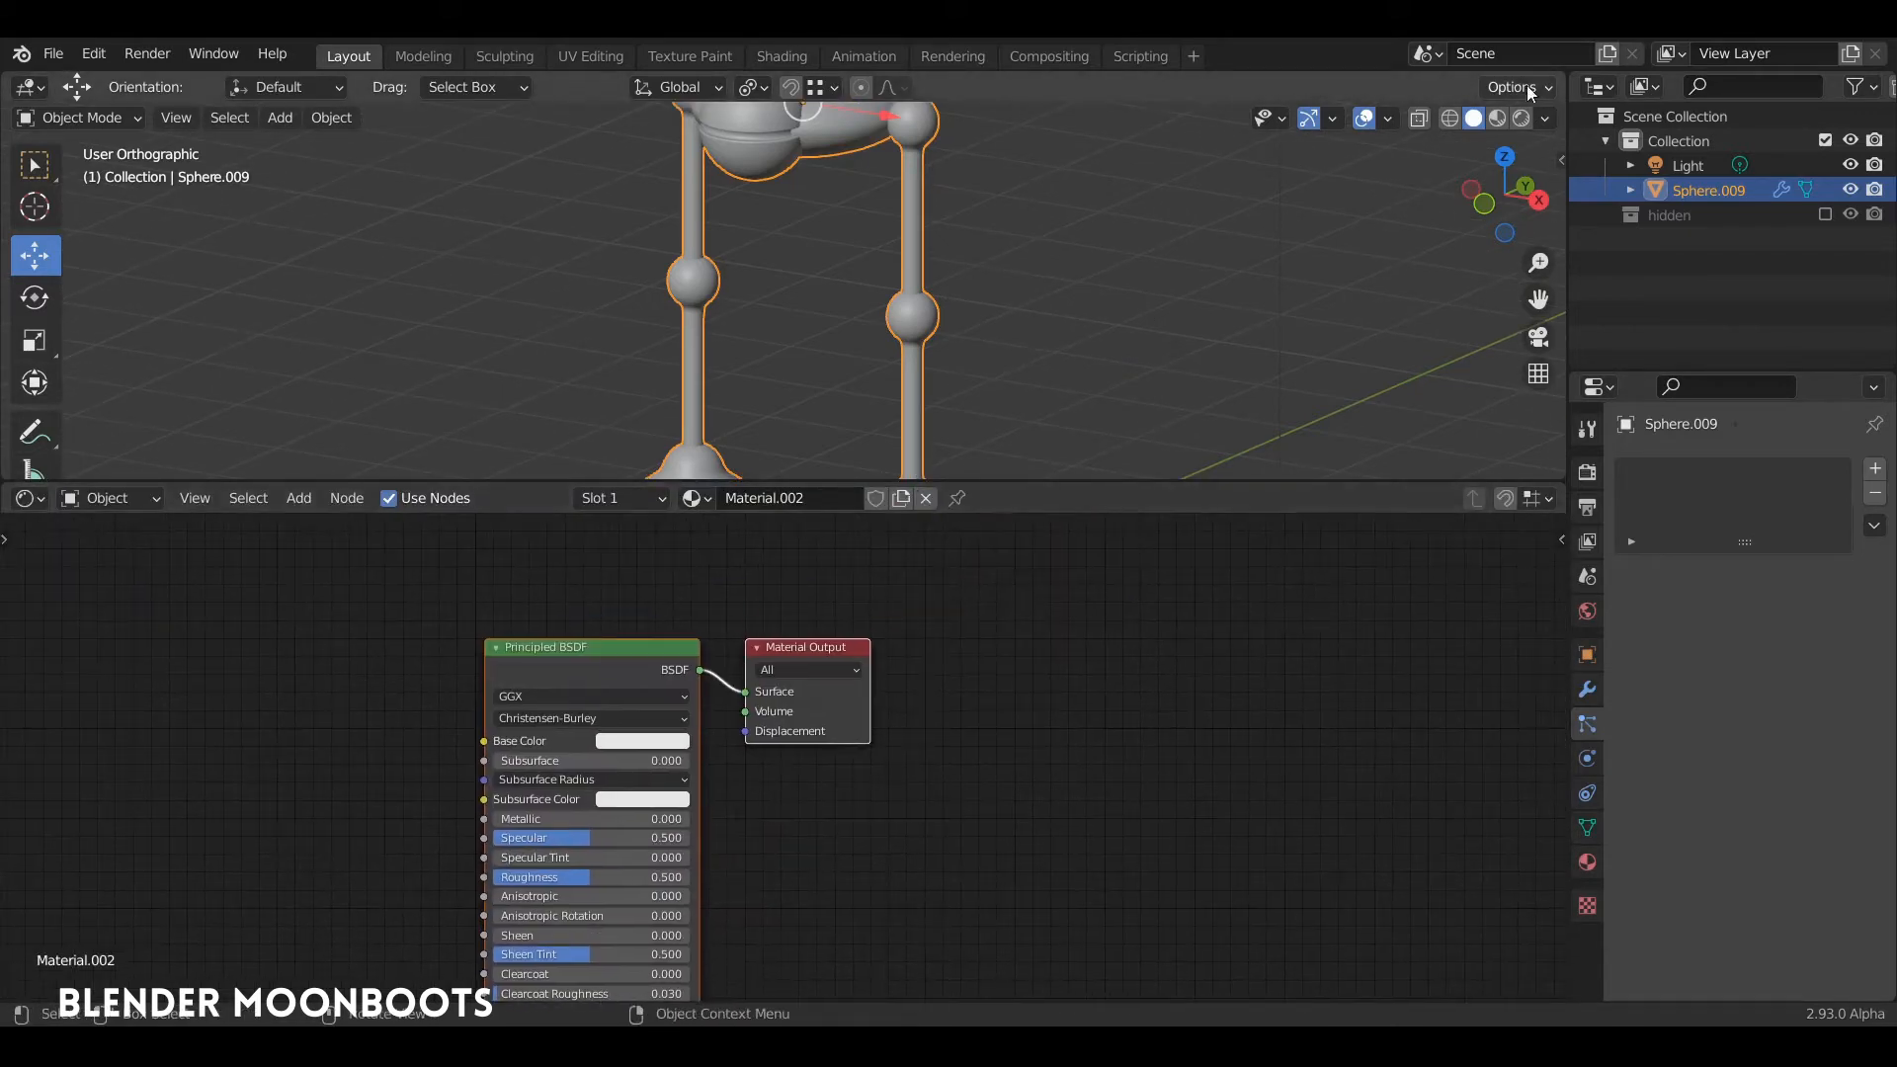
left_click(1498, 118)
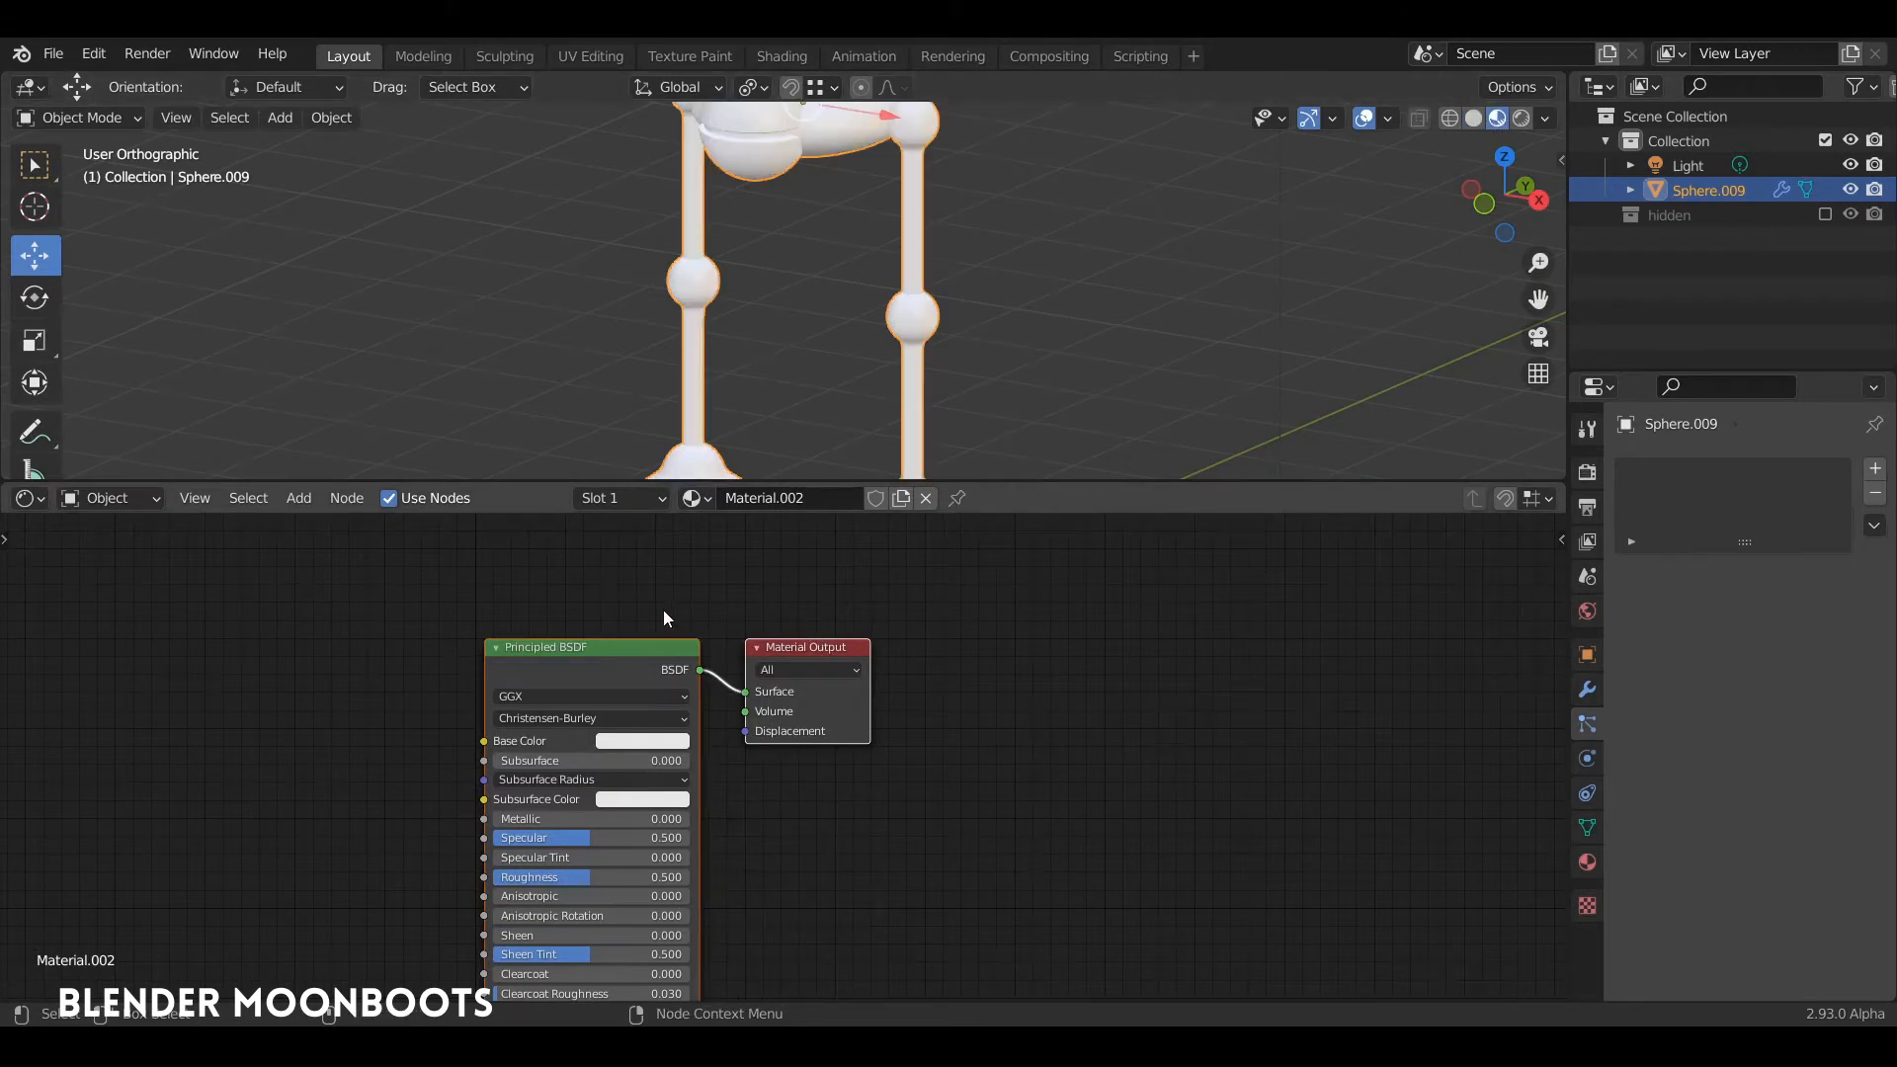
Step: Spread the Principled BSDF and Material Output nodes apart and set the shader's Metallic value to 1.000
left_click_drag(657, 647, 873, 601)
left_click(715, 586)
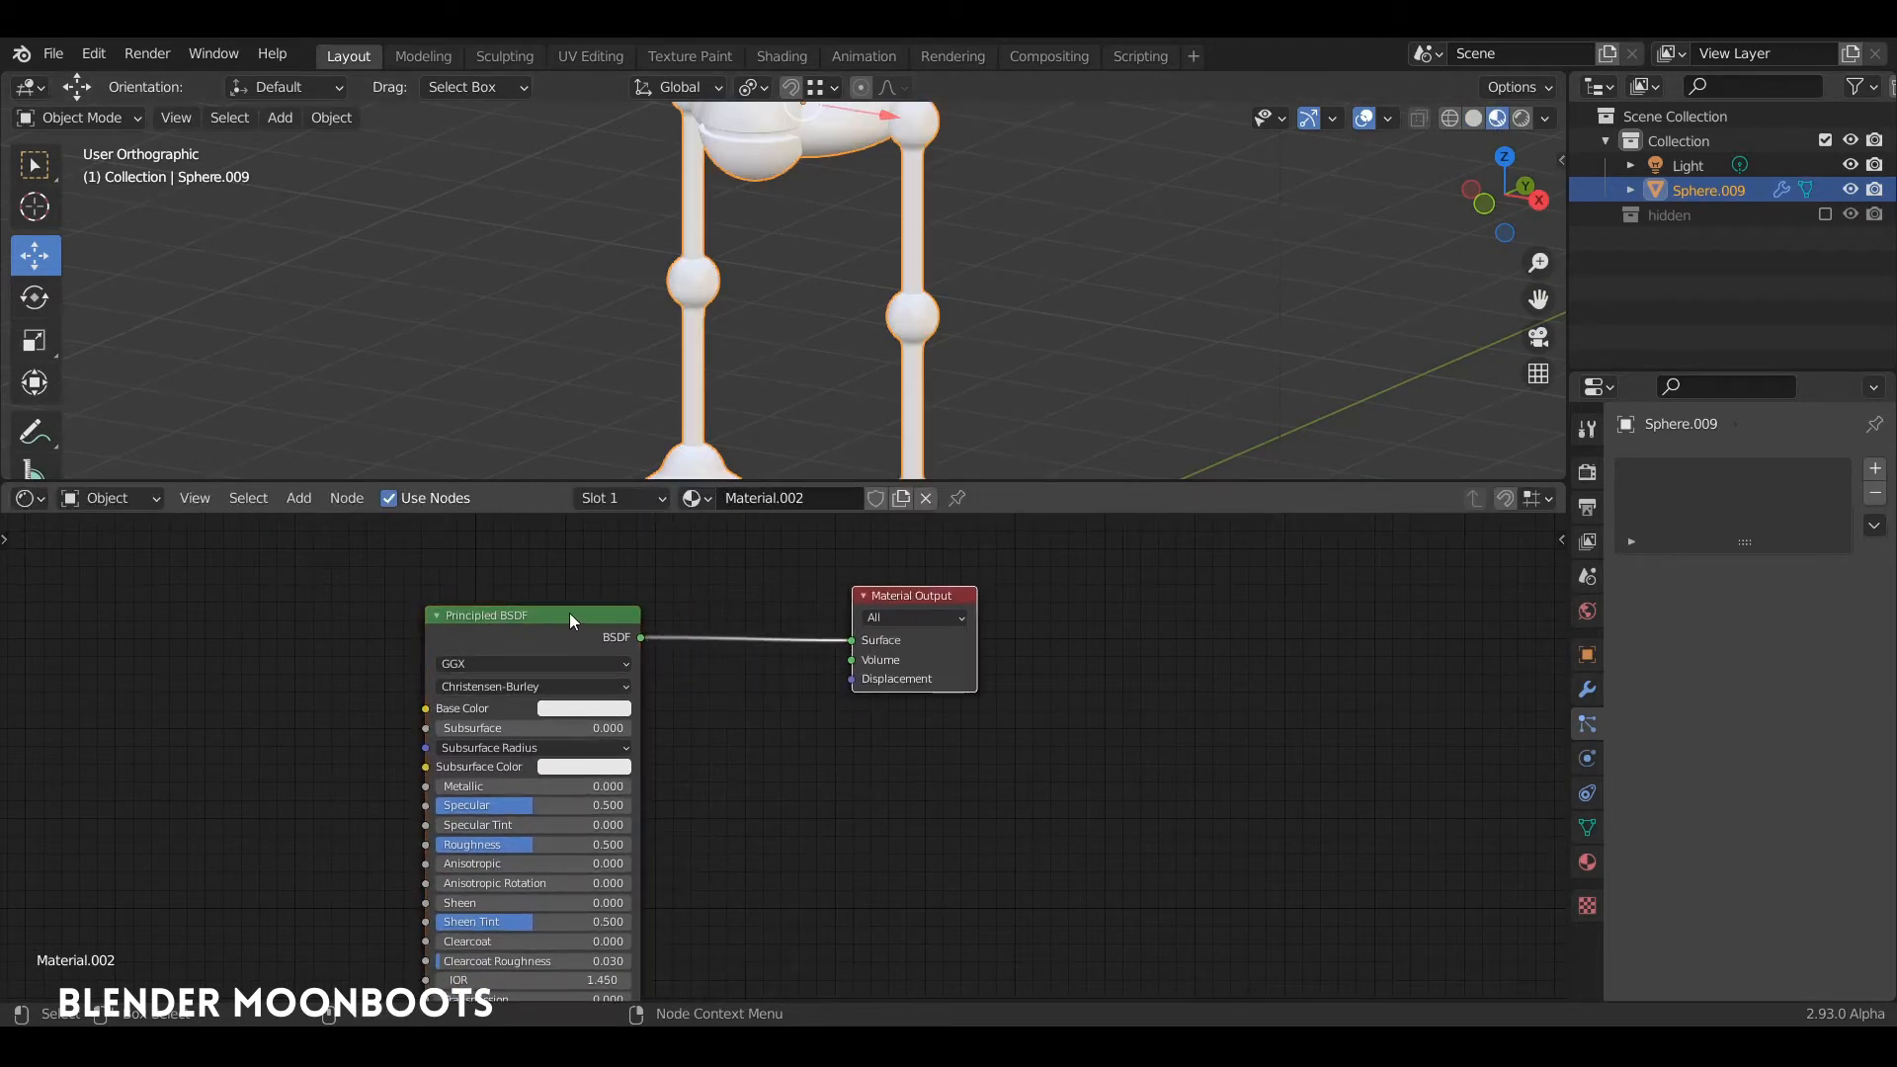
left_click_drag(570, 620, 659, 579)
left_click_drag(537, 743, 666, 741)
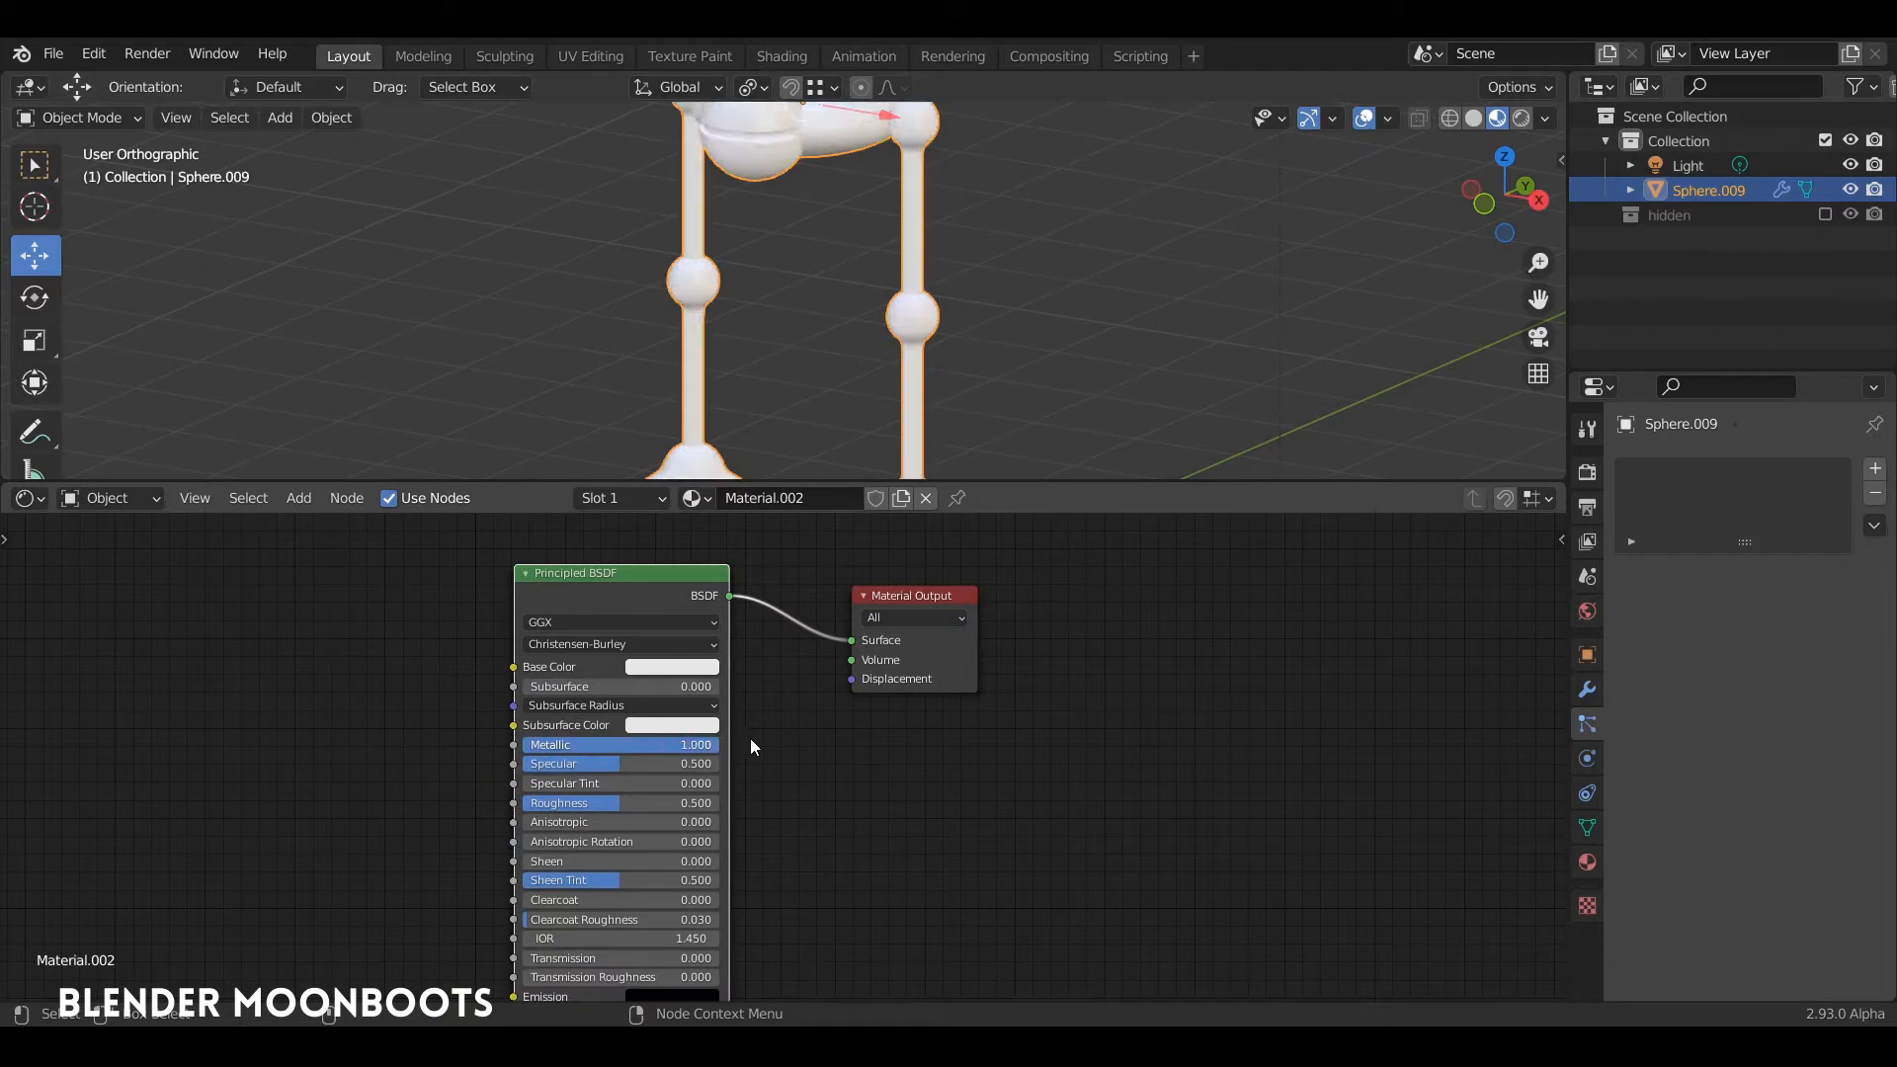
Step: Examine the metallic surface on the body, front sphere and legs from several angles and distances
middle_click_drag(889, 415, 946, 432)
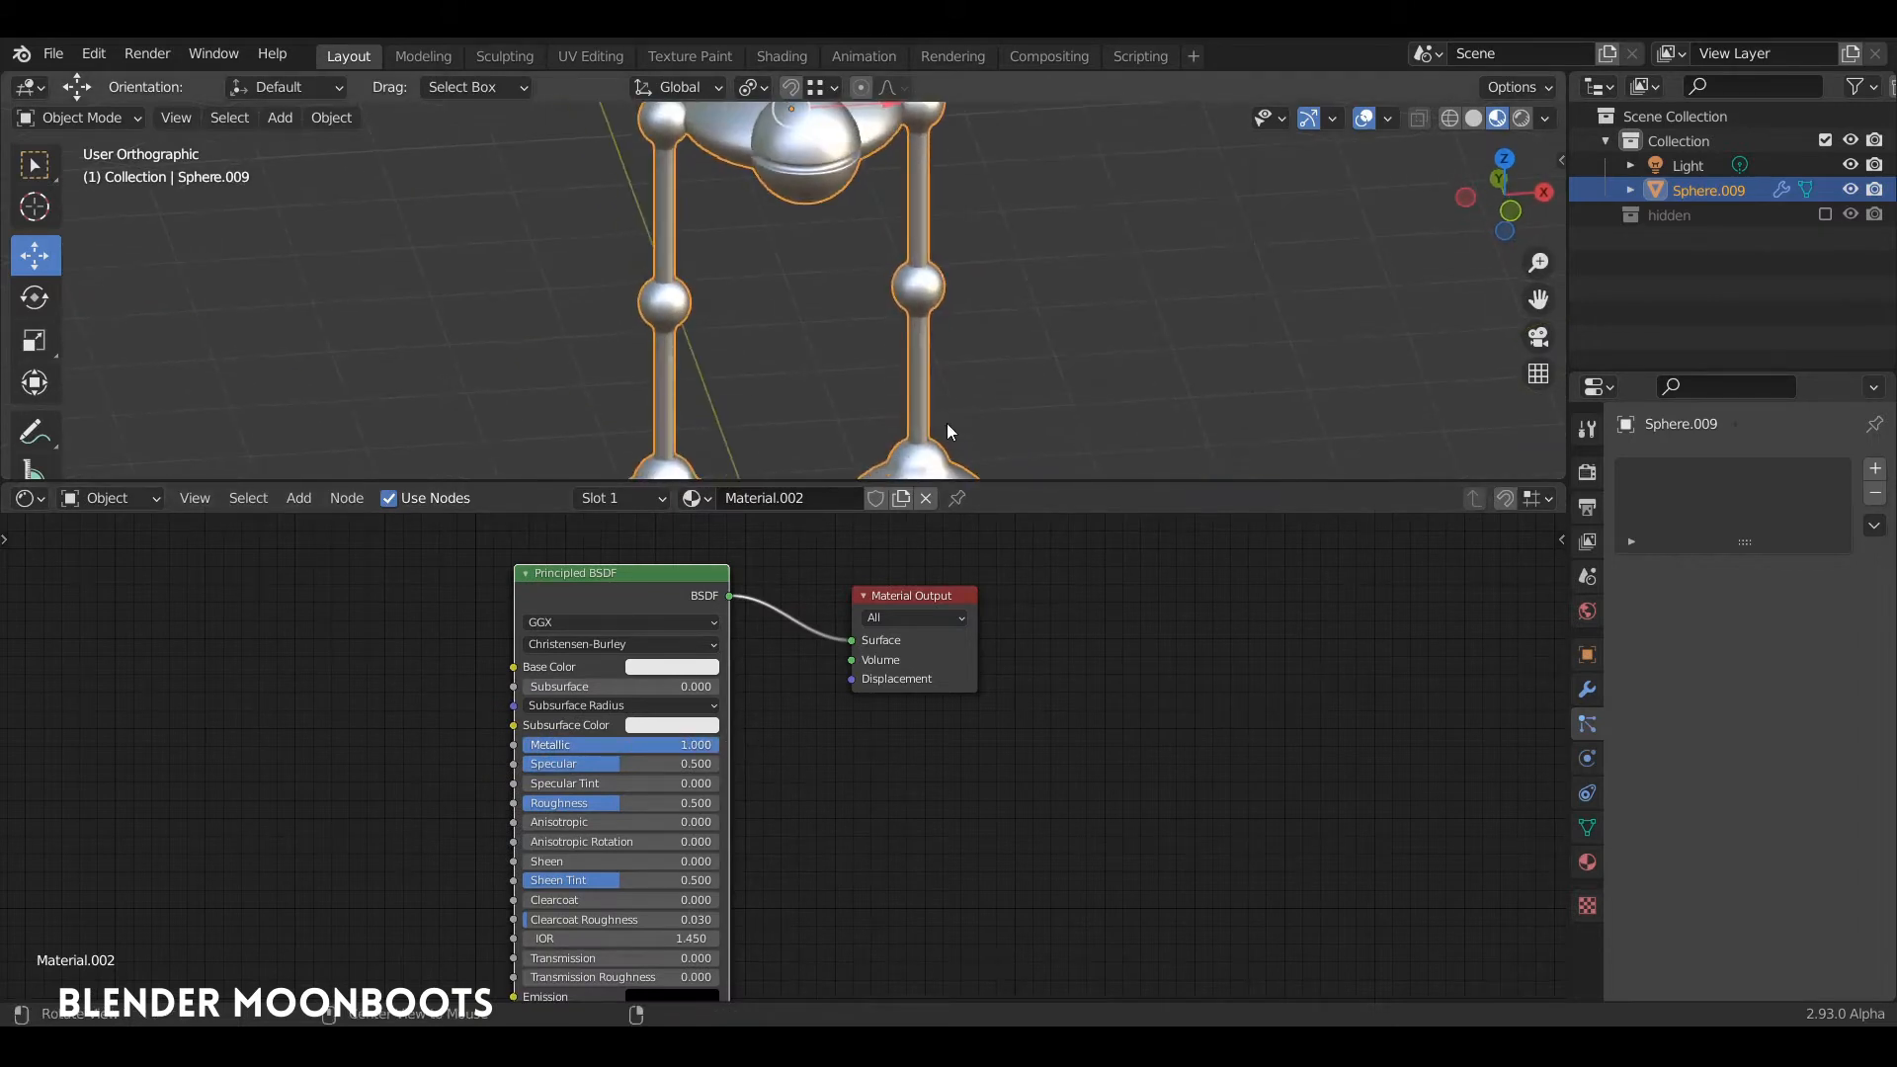
left_click_drag(887, 483, 889, 599)
middle_click_drag(889, 514, 926, 265)
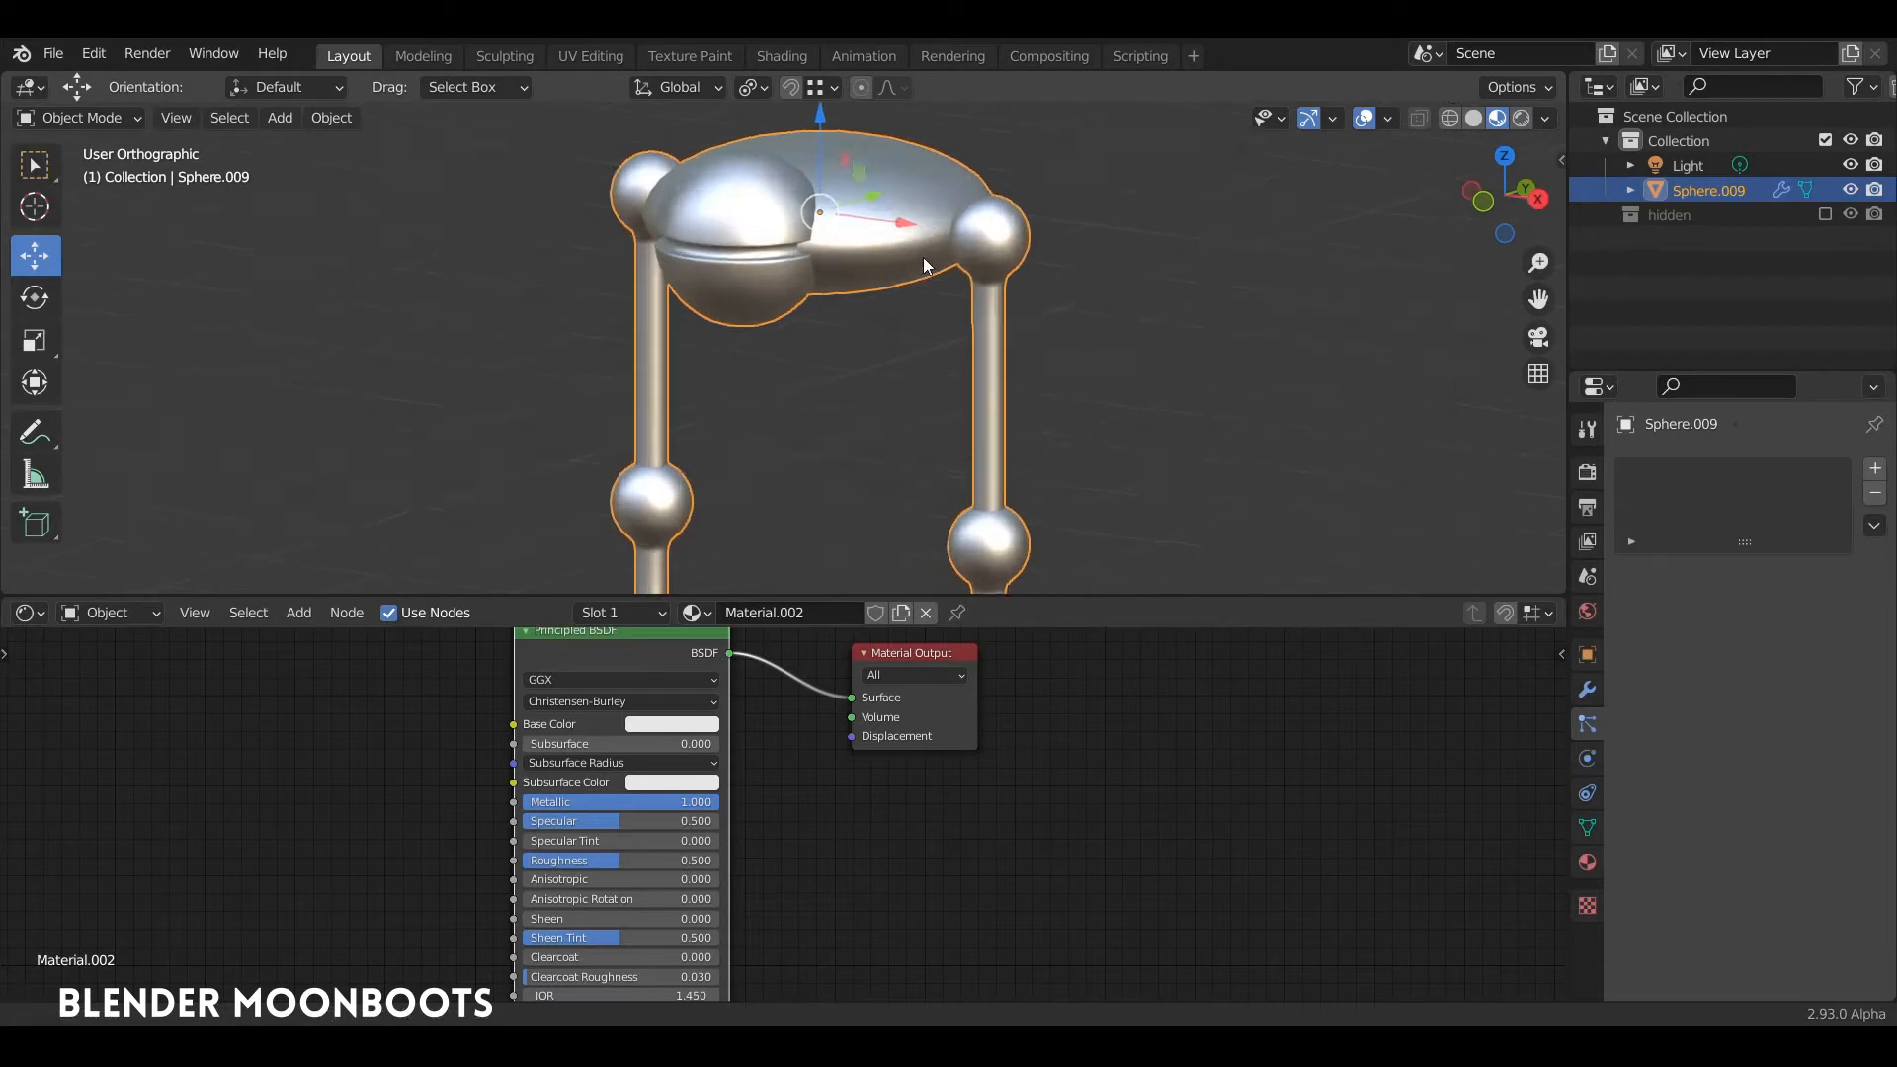
scroll(928, 218, "up", 3)
key("Tab")
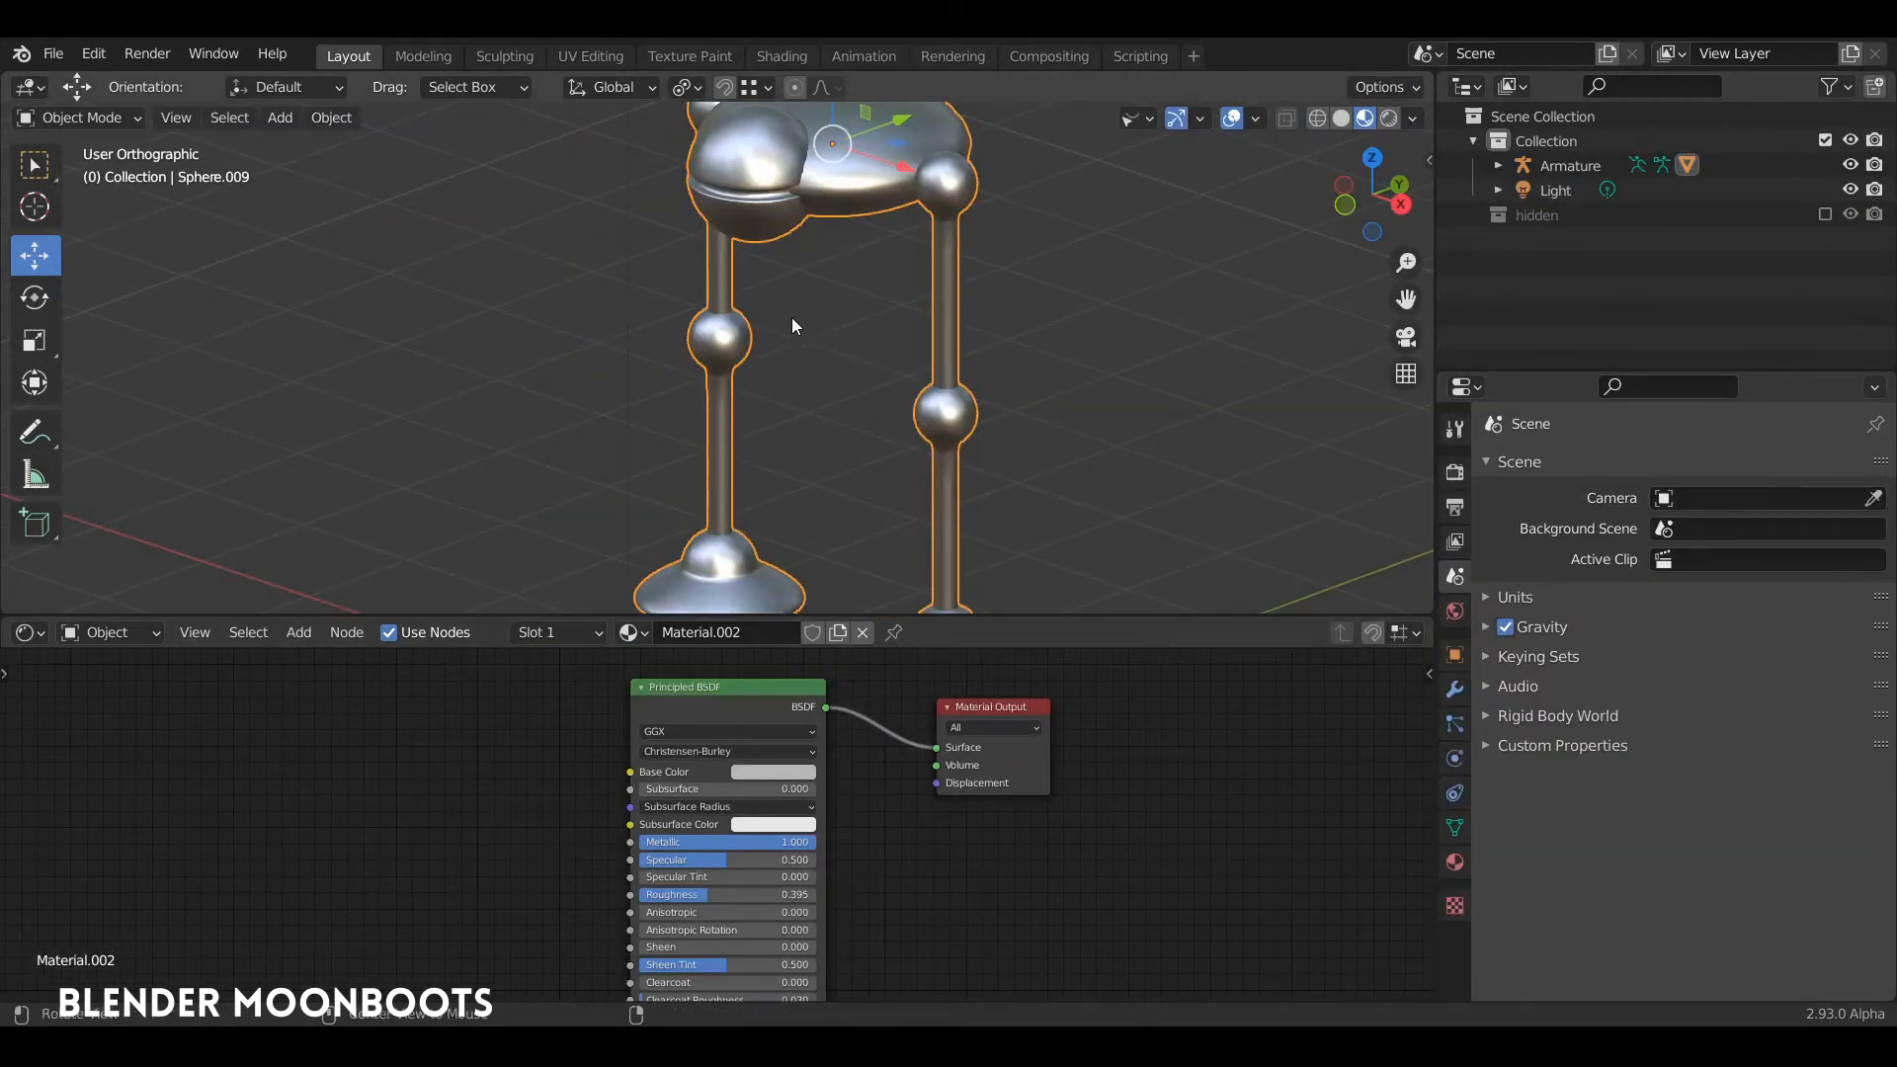
middle_click_drag(792, 320, 838, 427)
scroll(869, 345, "up", 5)
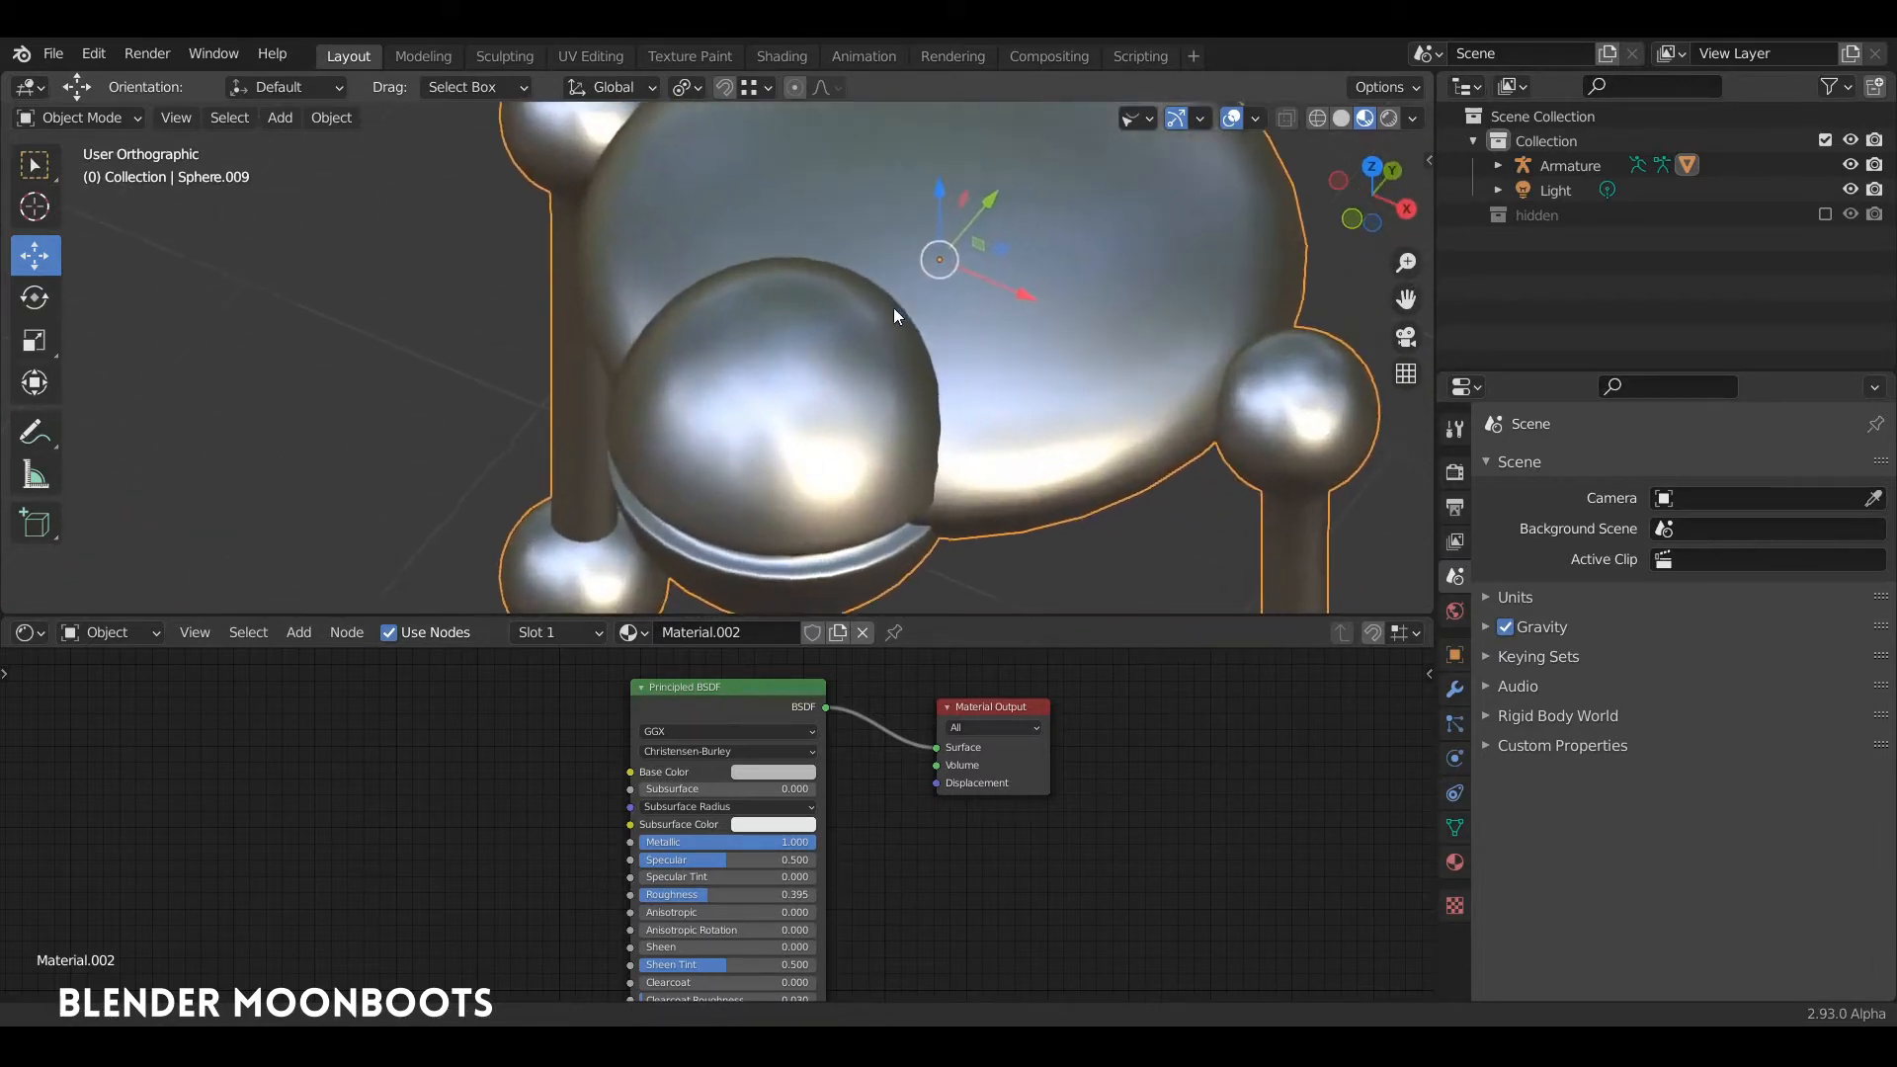
scroll(894, 314, "down", 5)
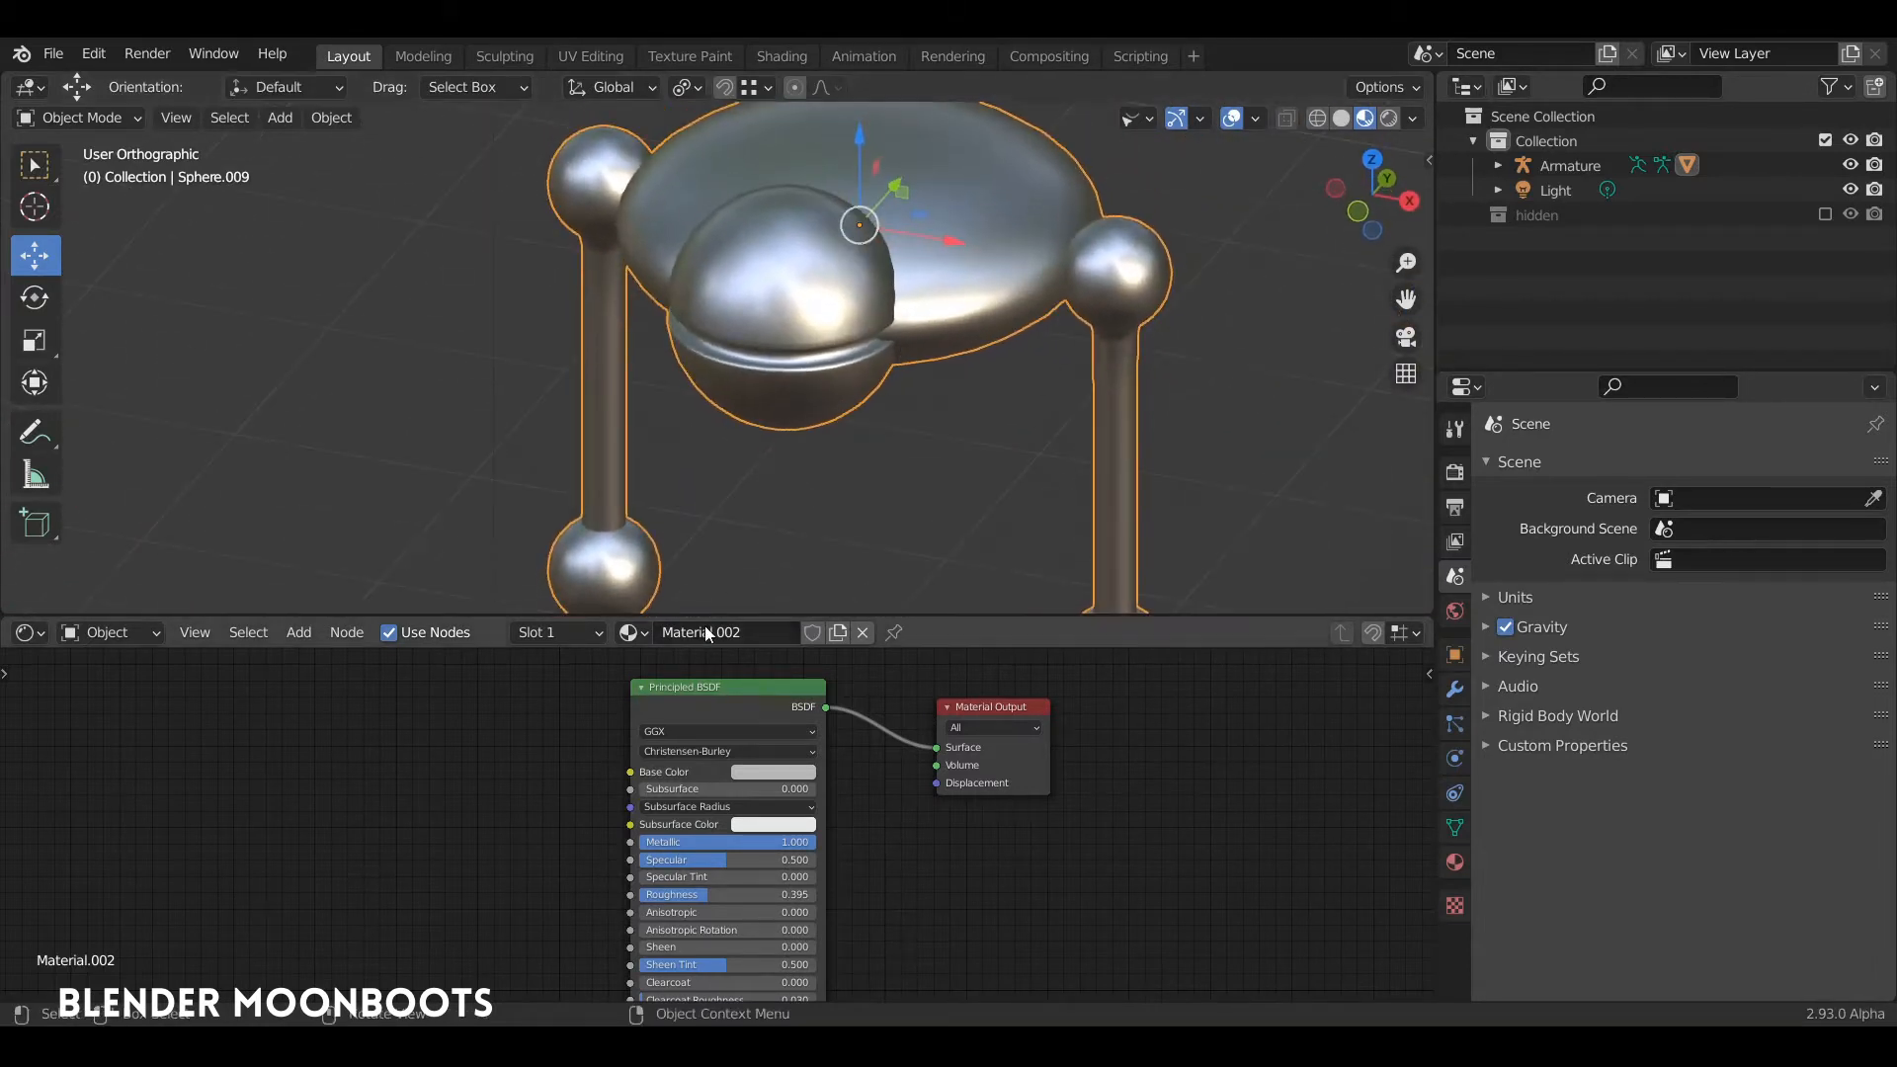
Step: Add a Noise Texture node and connect its Fac output to the Principled BSDF's Roughness input
left_click_drag(714, 618, 712, 441)
middle_click_drag(377, 685, 565, 631)
key("shift+a")
mouse_move(472, 741)
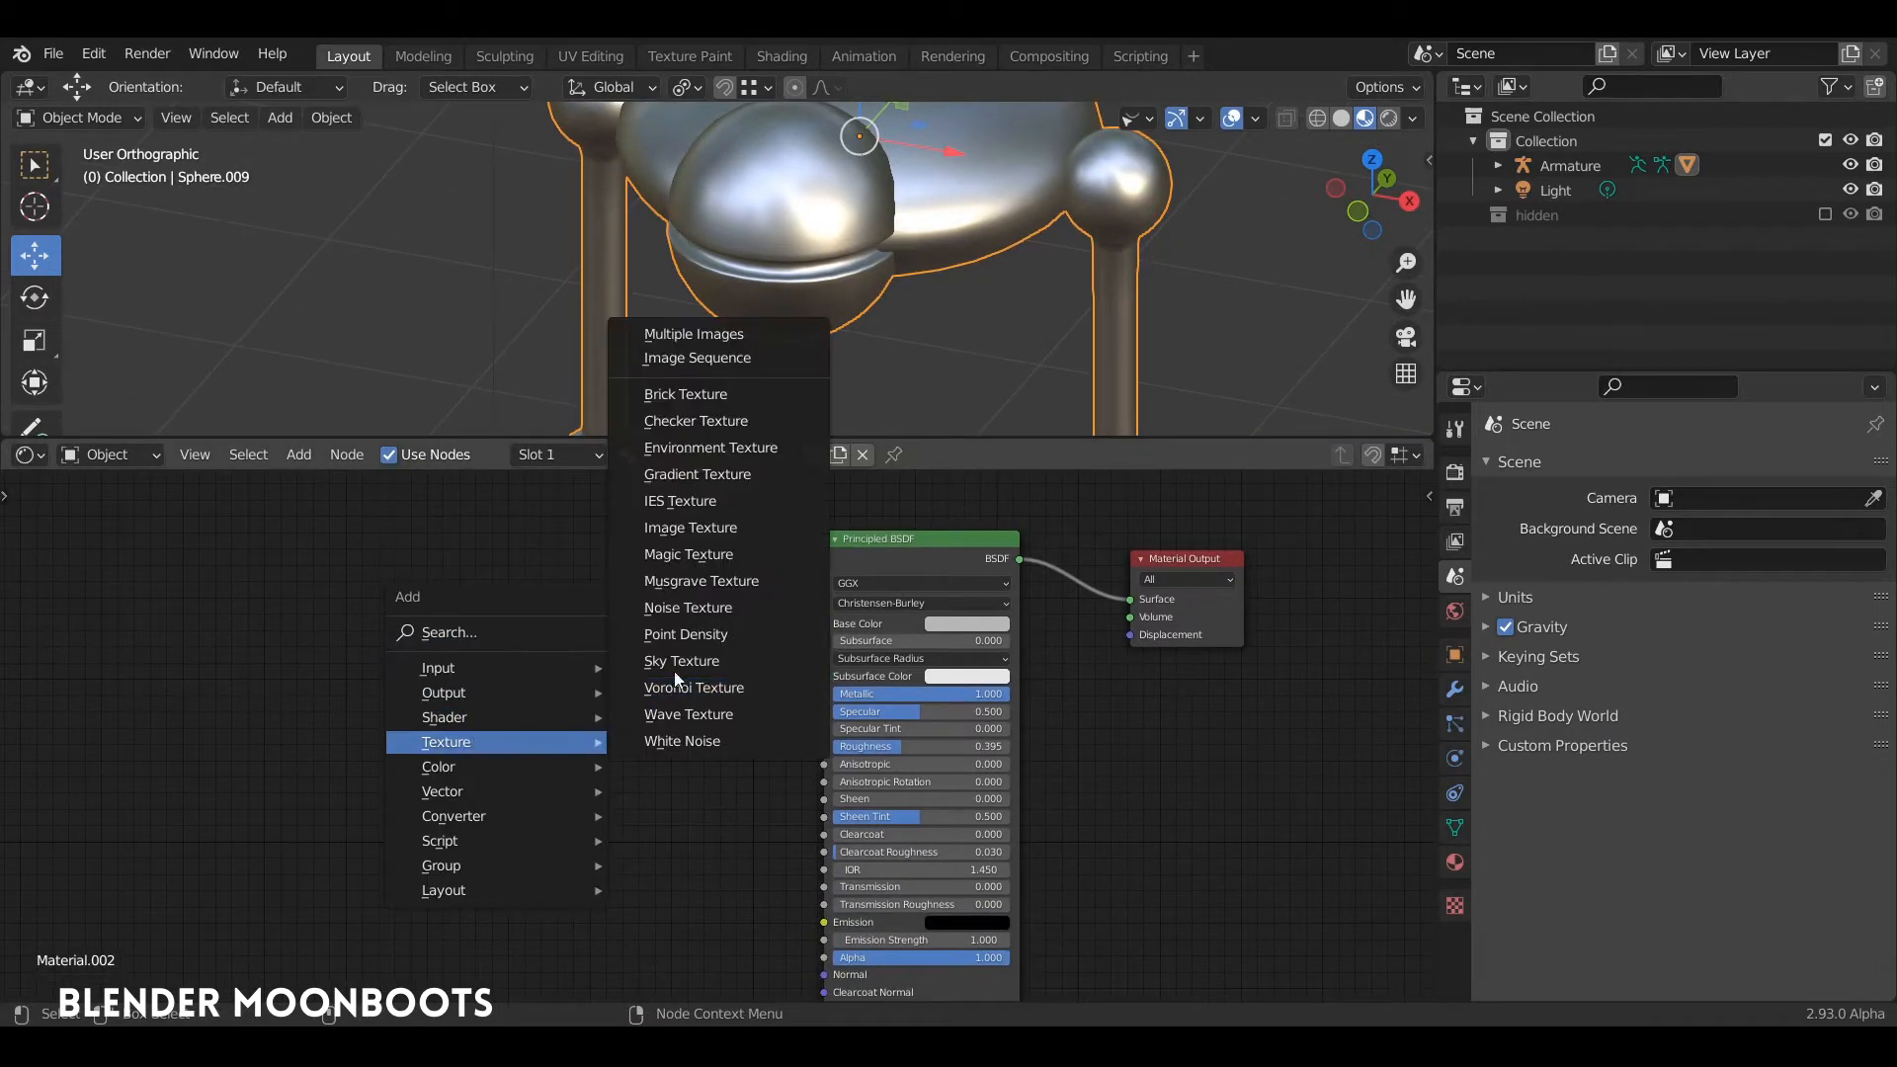
left_click(693, 614)
left_click(498, 670)
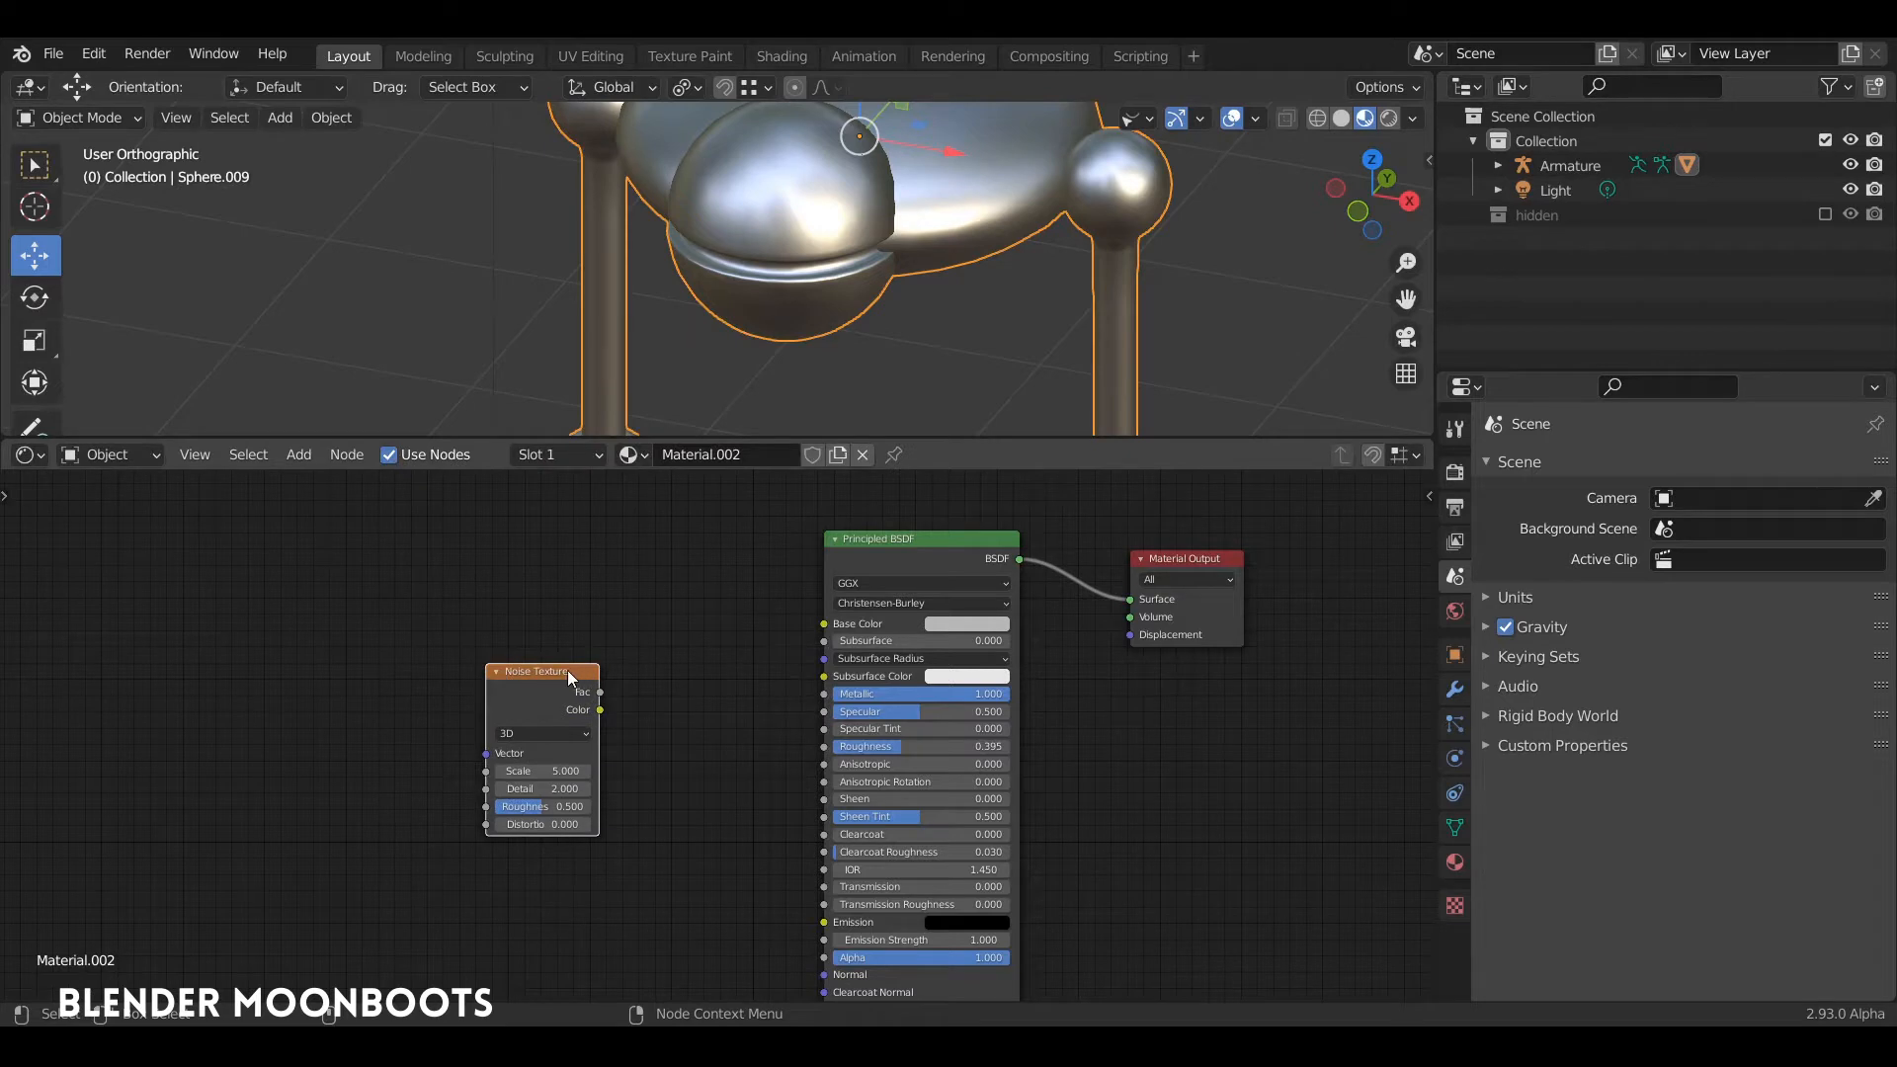
left_click_drag(568, 672, 564, 669)
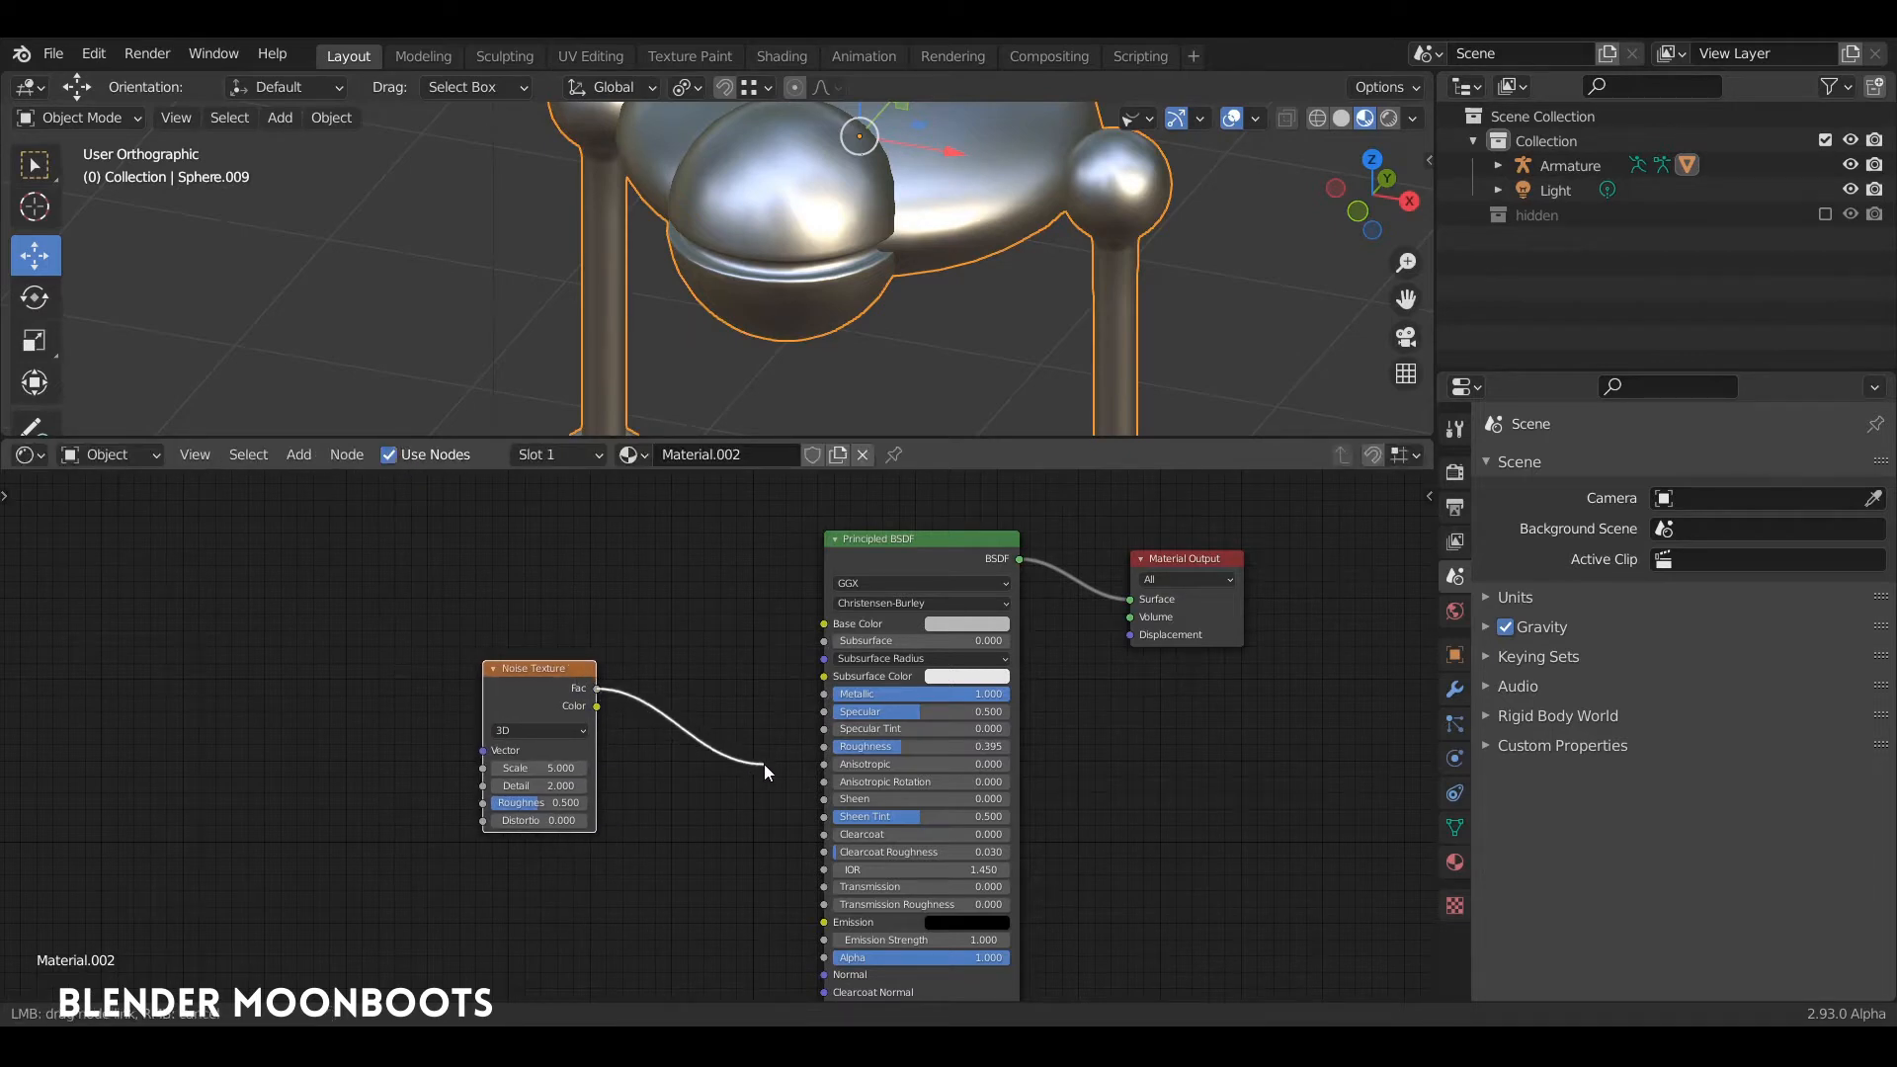
left_click_drag(767, 771, 822, 746)
left_click_drag(565, 668, 637, 676)
Step: Add Texture Coordinate and Mapping nodes to the Noise Texture's Vector input, using the Generated coordinates
left_click_drag(719, 443, 720, 552)
middle_click_drag(803, 432, 887, 394)
left_click_drag(612, 730, 629, 716)
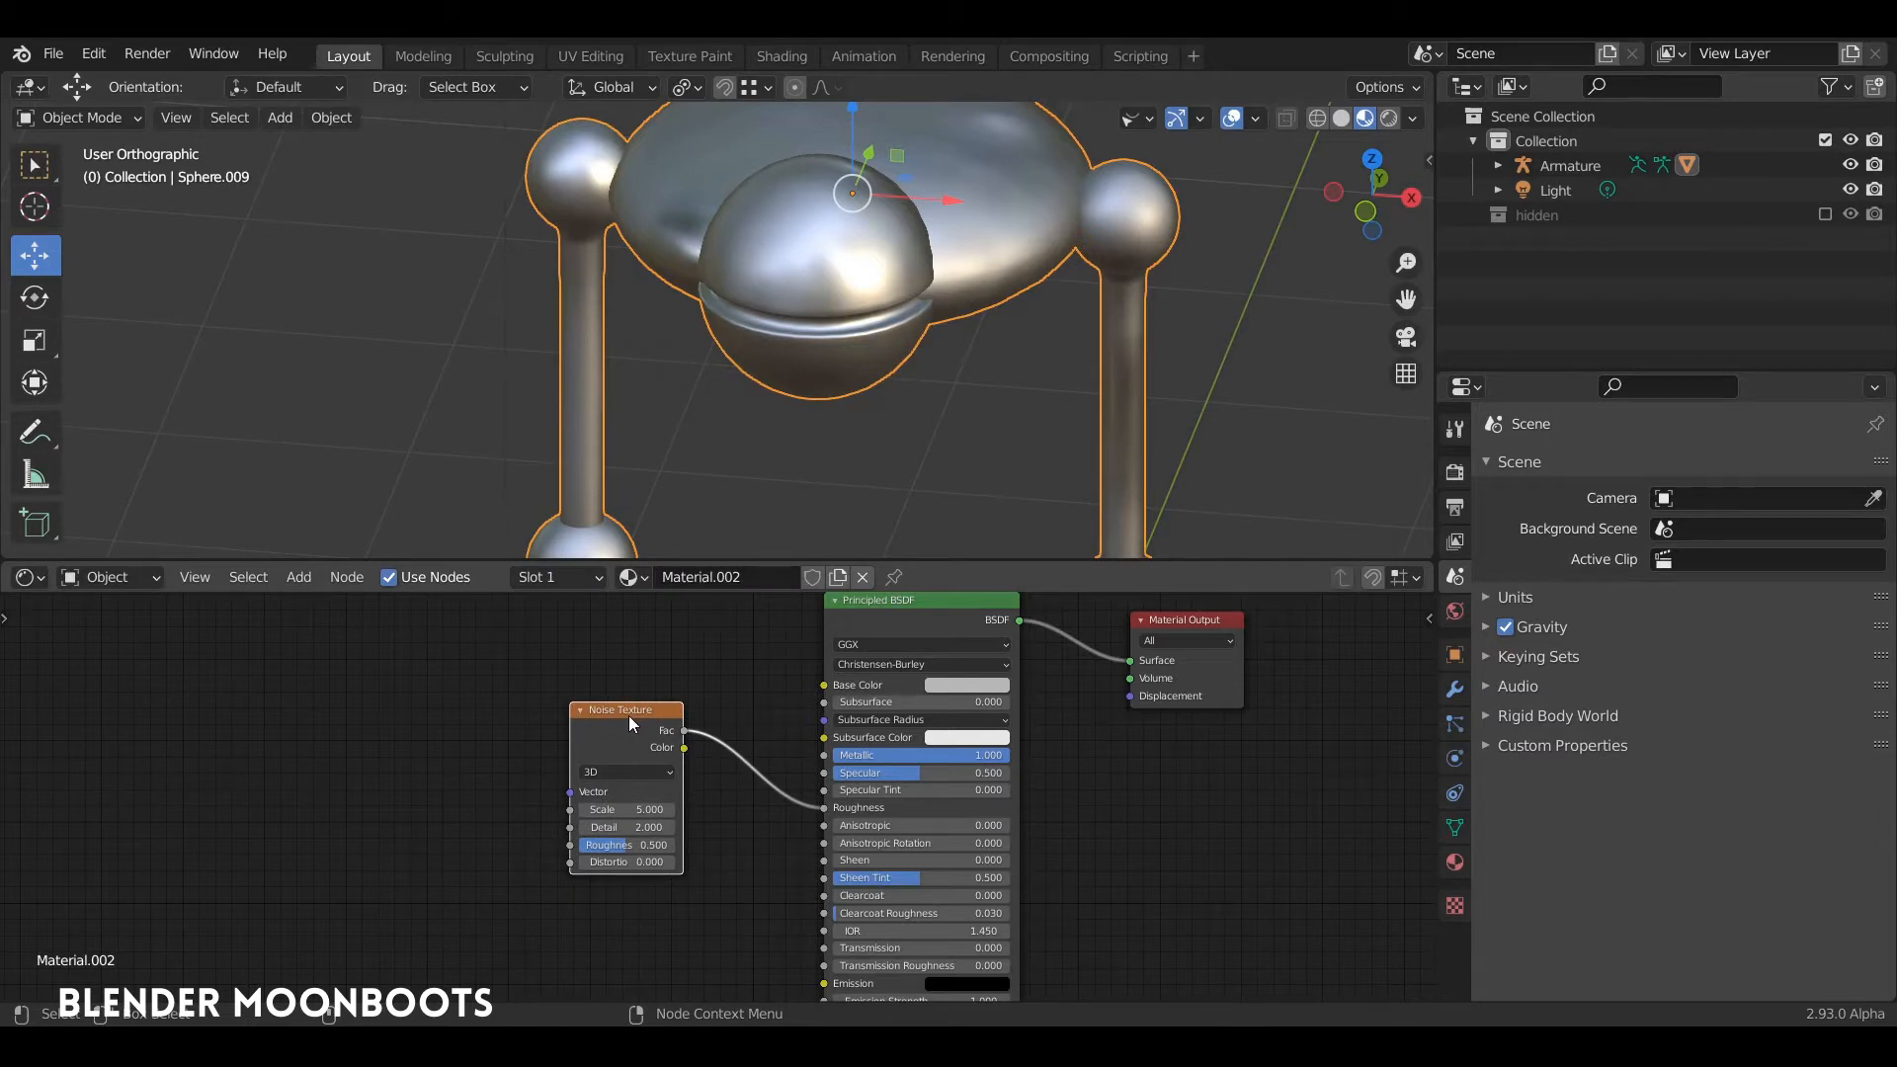
key("ctrl")
key("ctrl+t")
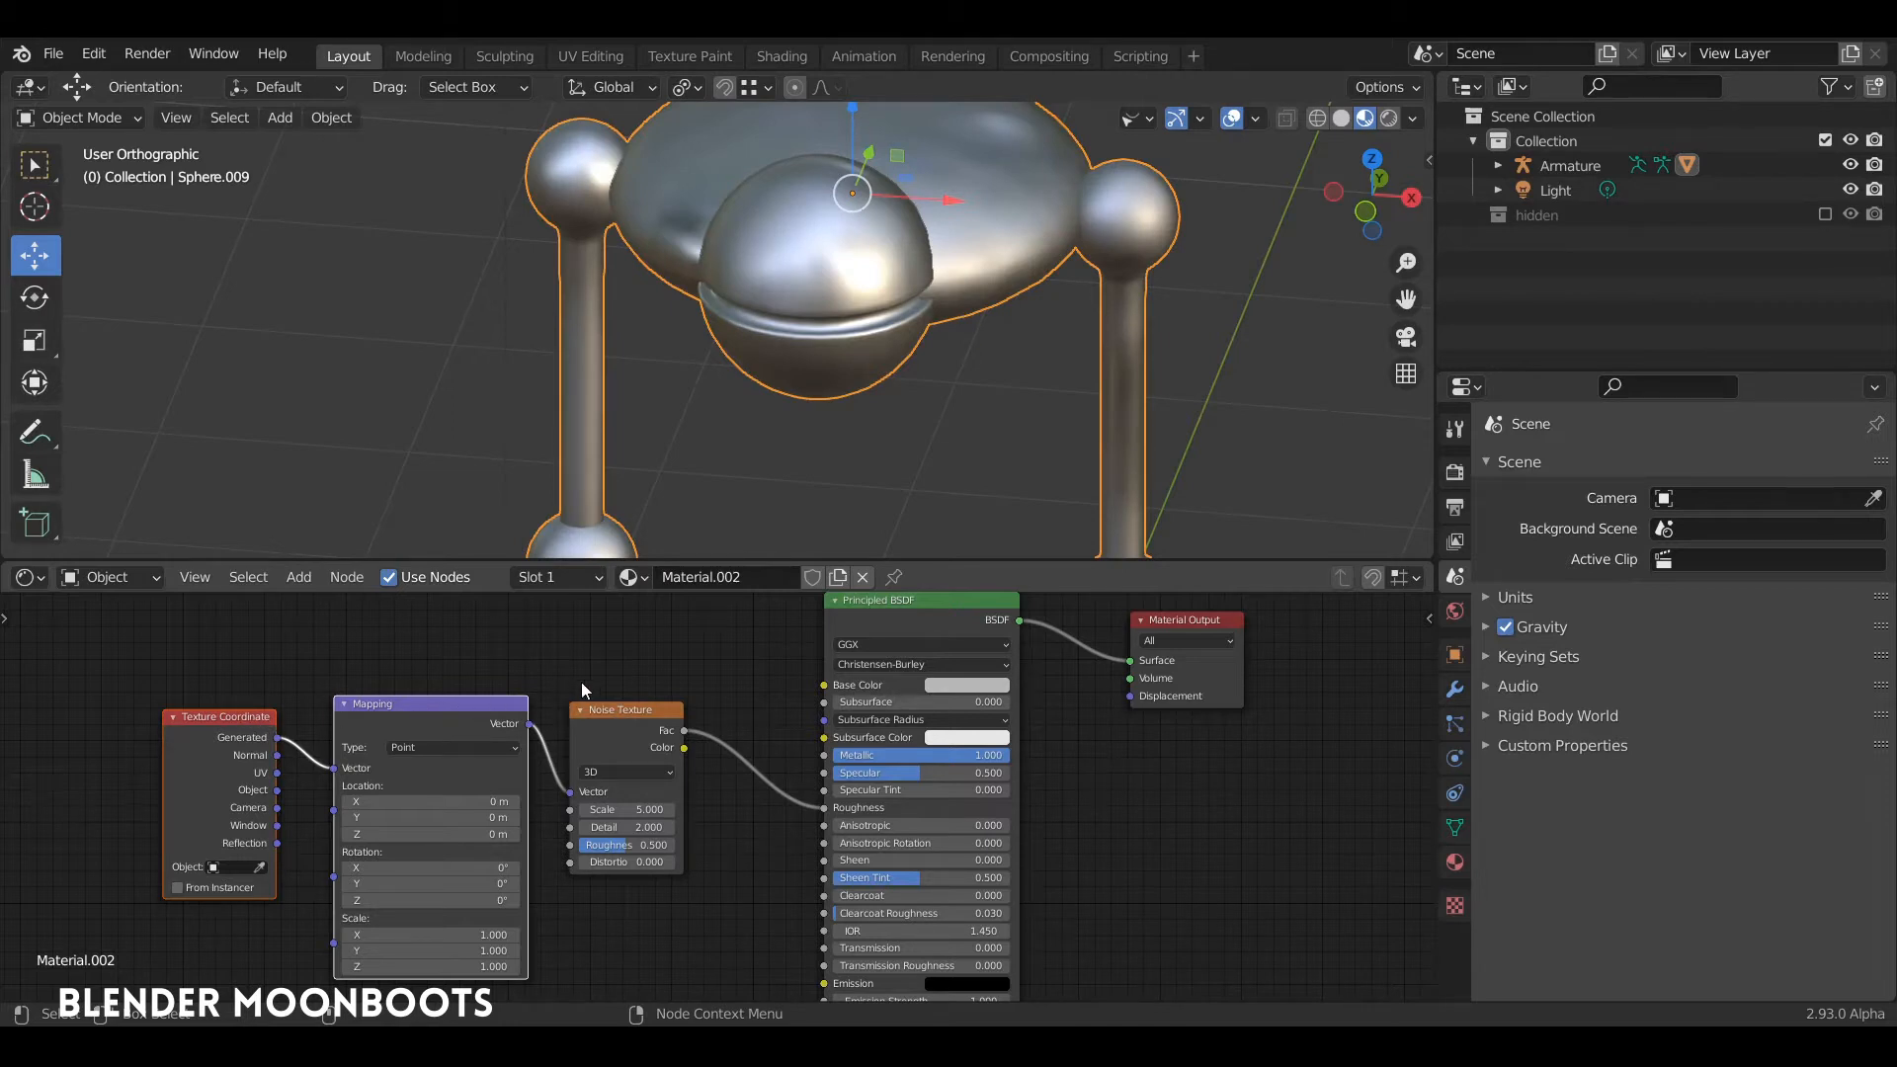
mouse_move(616, 642)
middle_mouse_down()
mouse_move(580, 631)
mouse_move(629, 634)
middle_mouse_up()
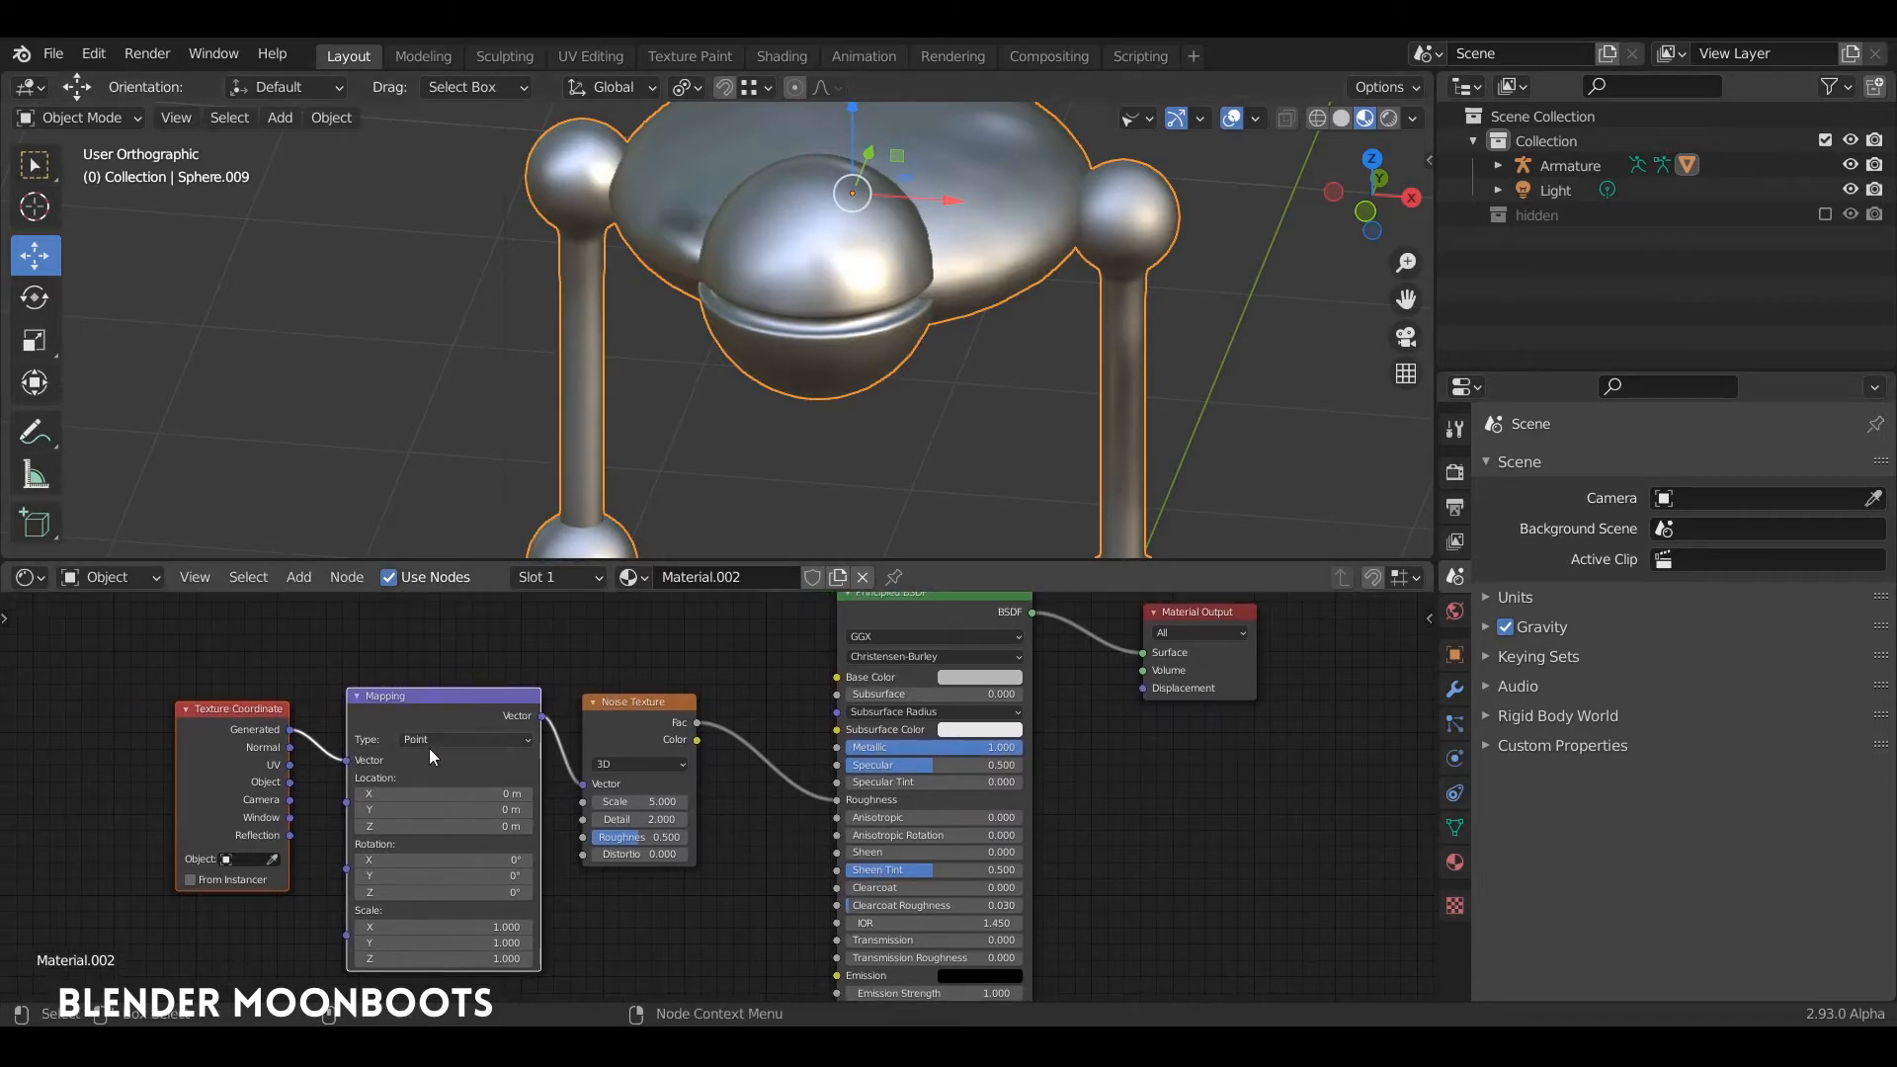
middle_click_drag(829, 342, 655, 416)
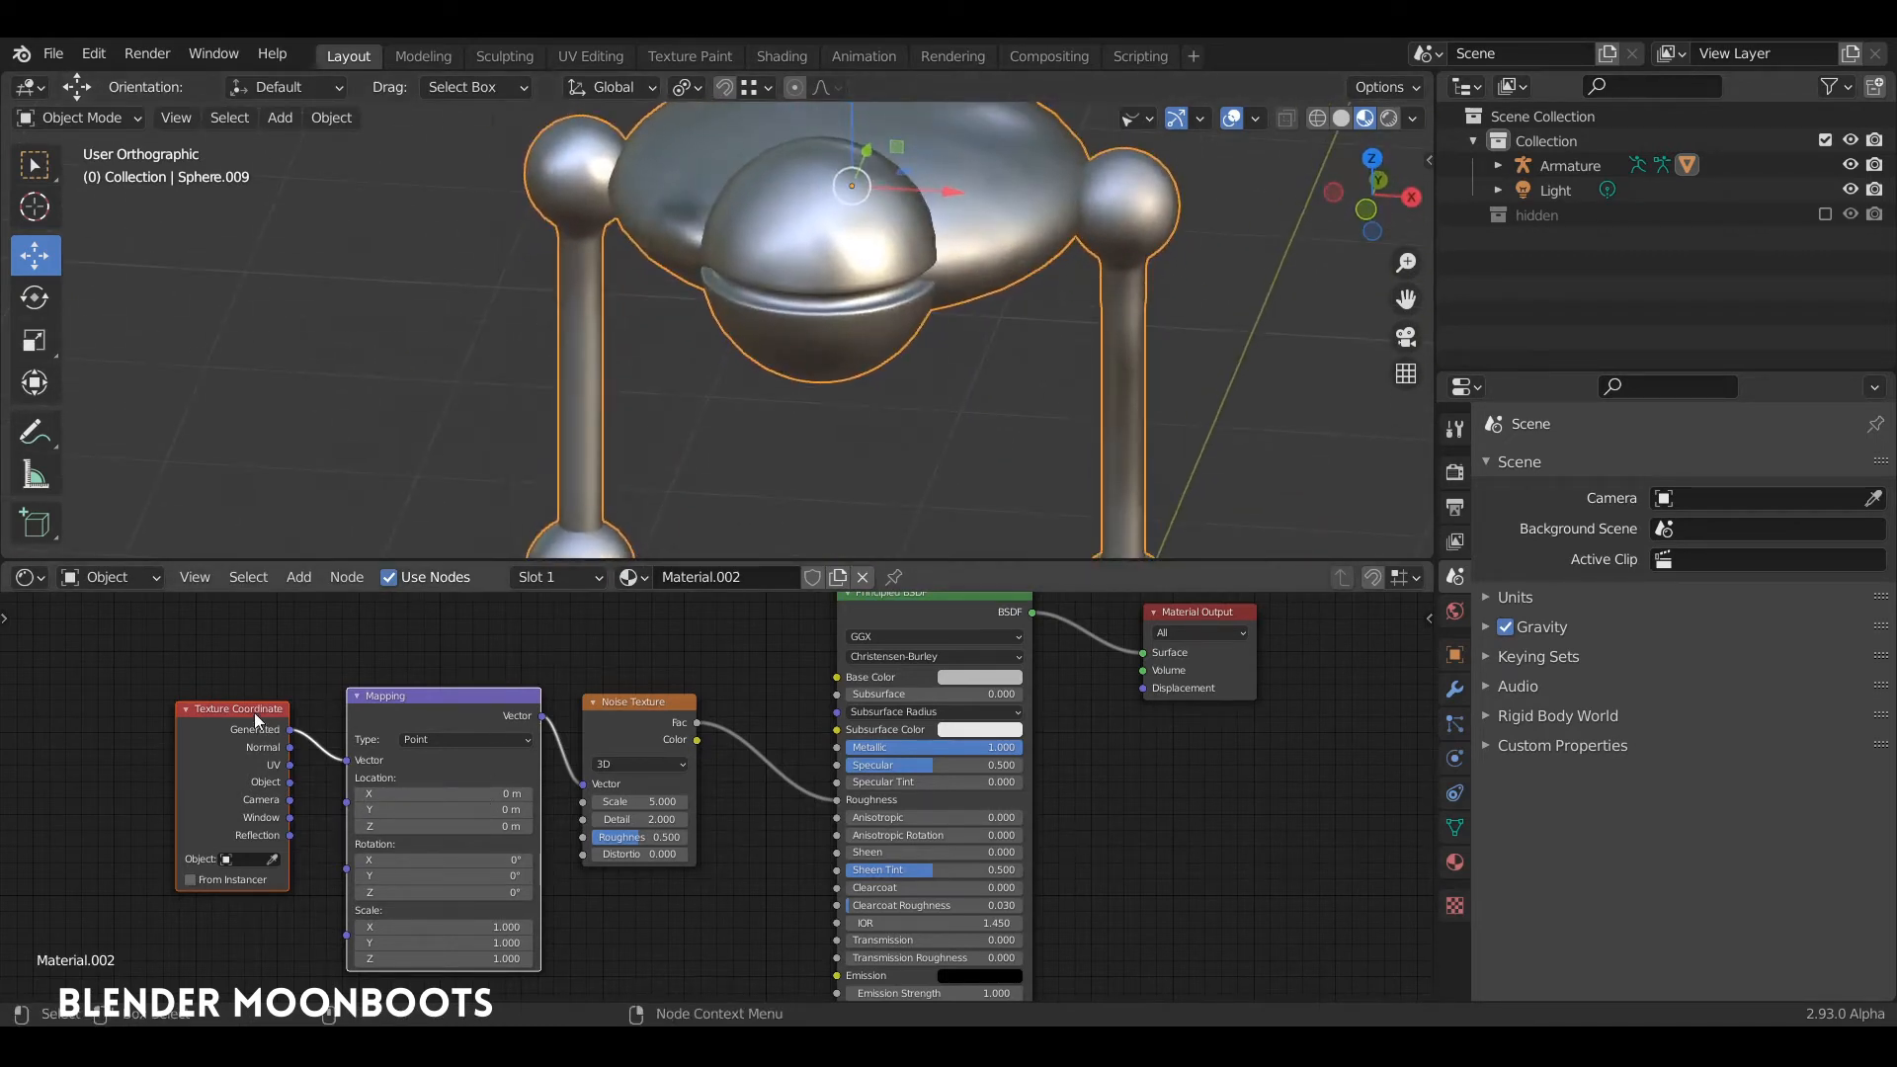
Step: Move the Texture Coordinate, Mapping and Noise Texture nodes away from the Principled BSDF to make room for another node
left_click_drag(424, 712, 348, 678)
left_click_drag(637, 701, 566, 692)
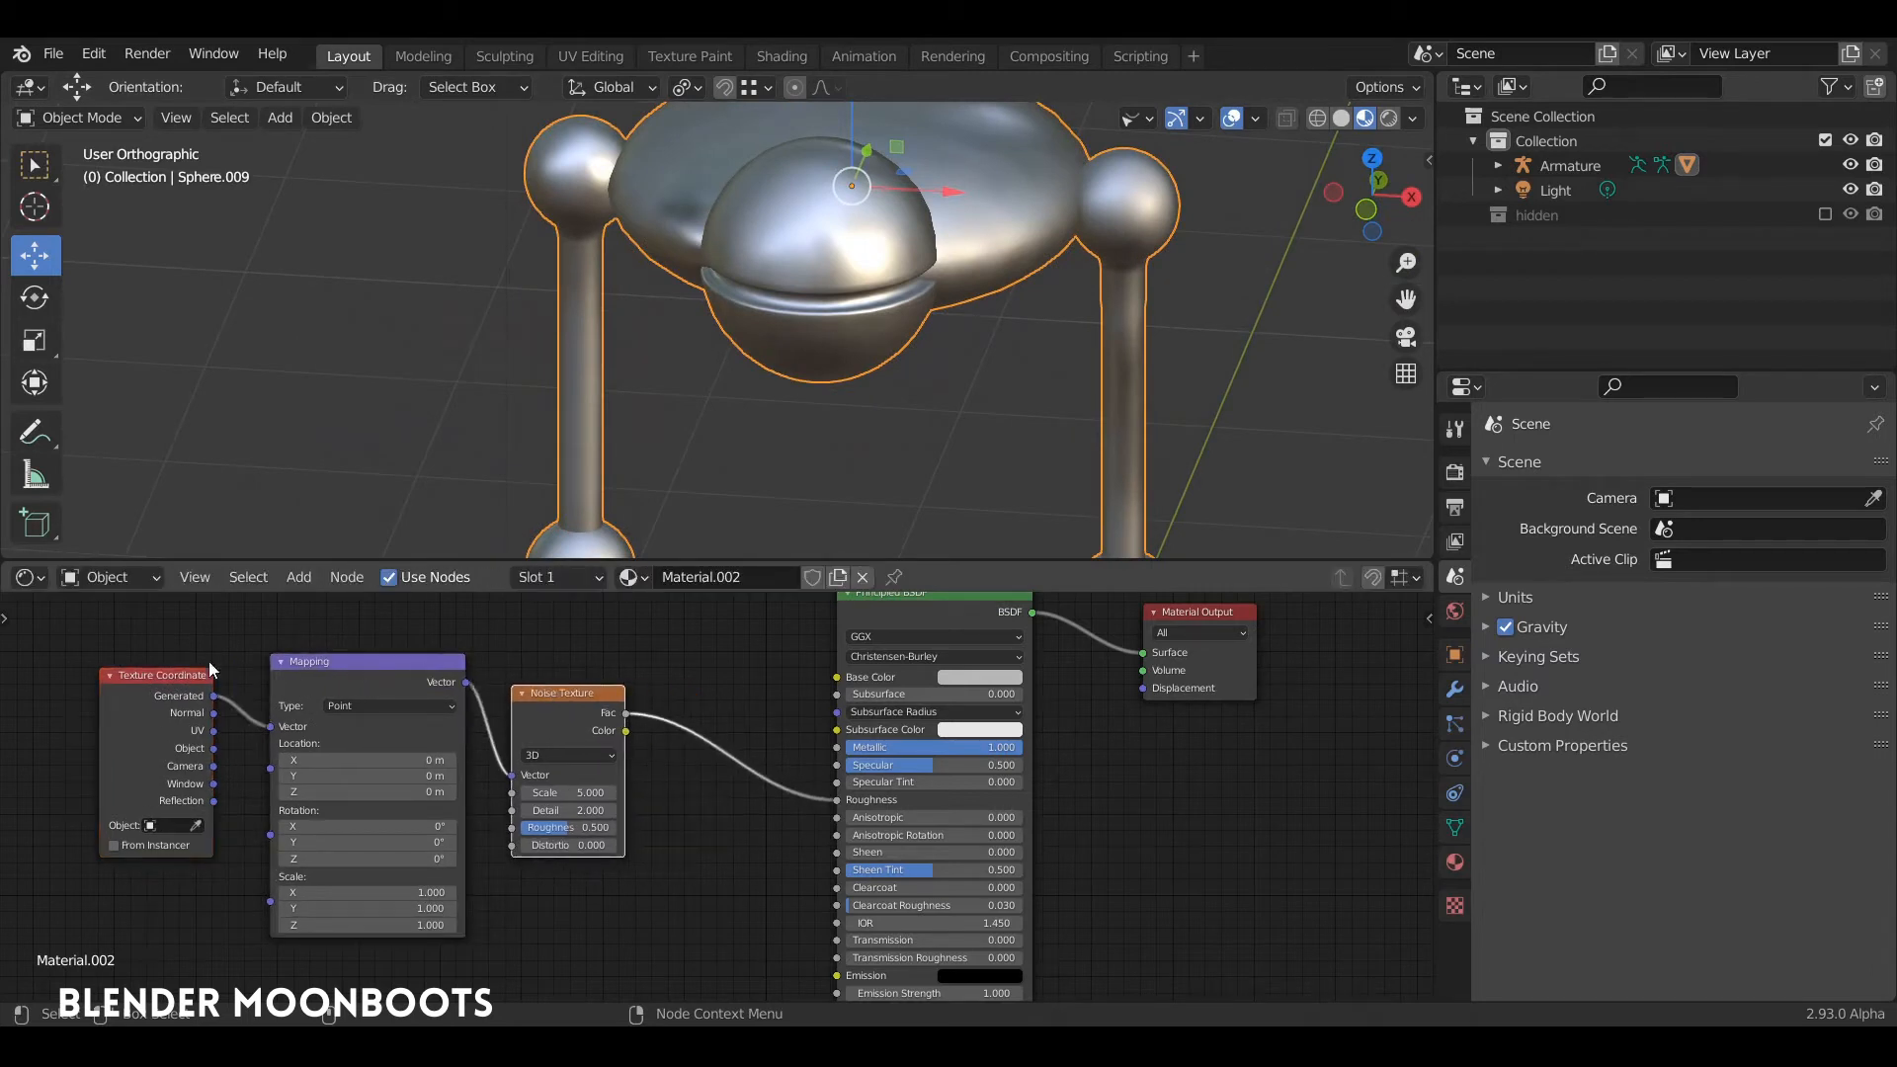
left_click_drag(206, 671, 144, 665)
left_click_drag(355, 672, 265, 658)
left_click_drag(576, 694, 493, 676)
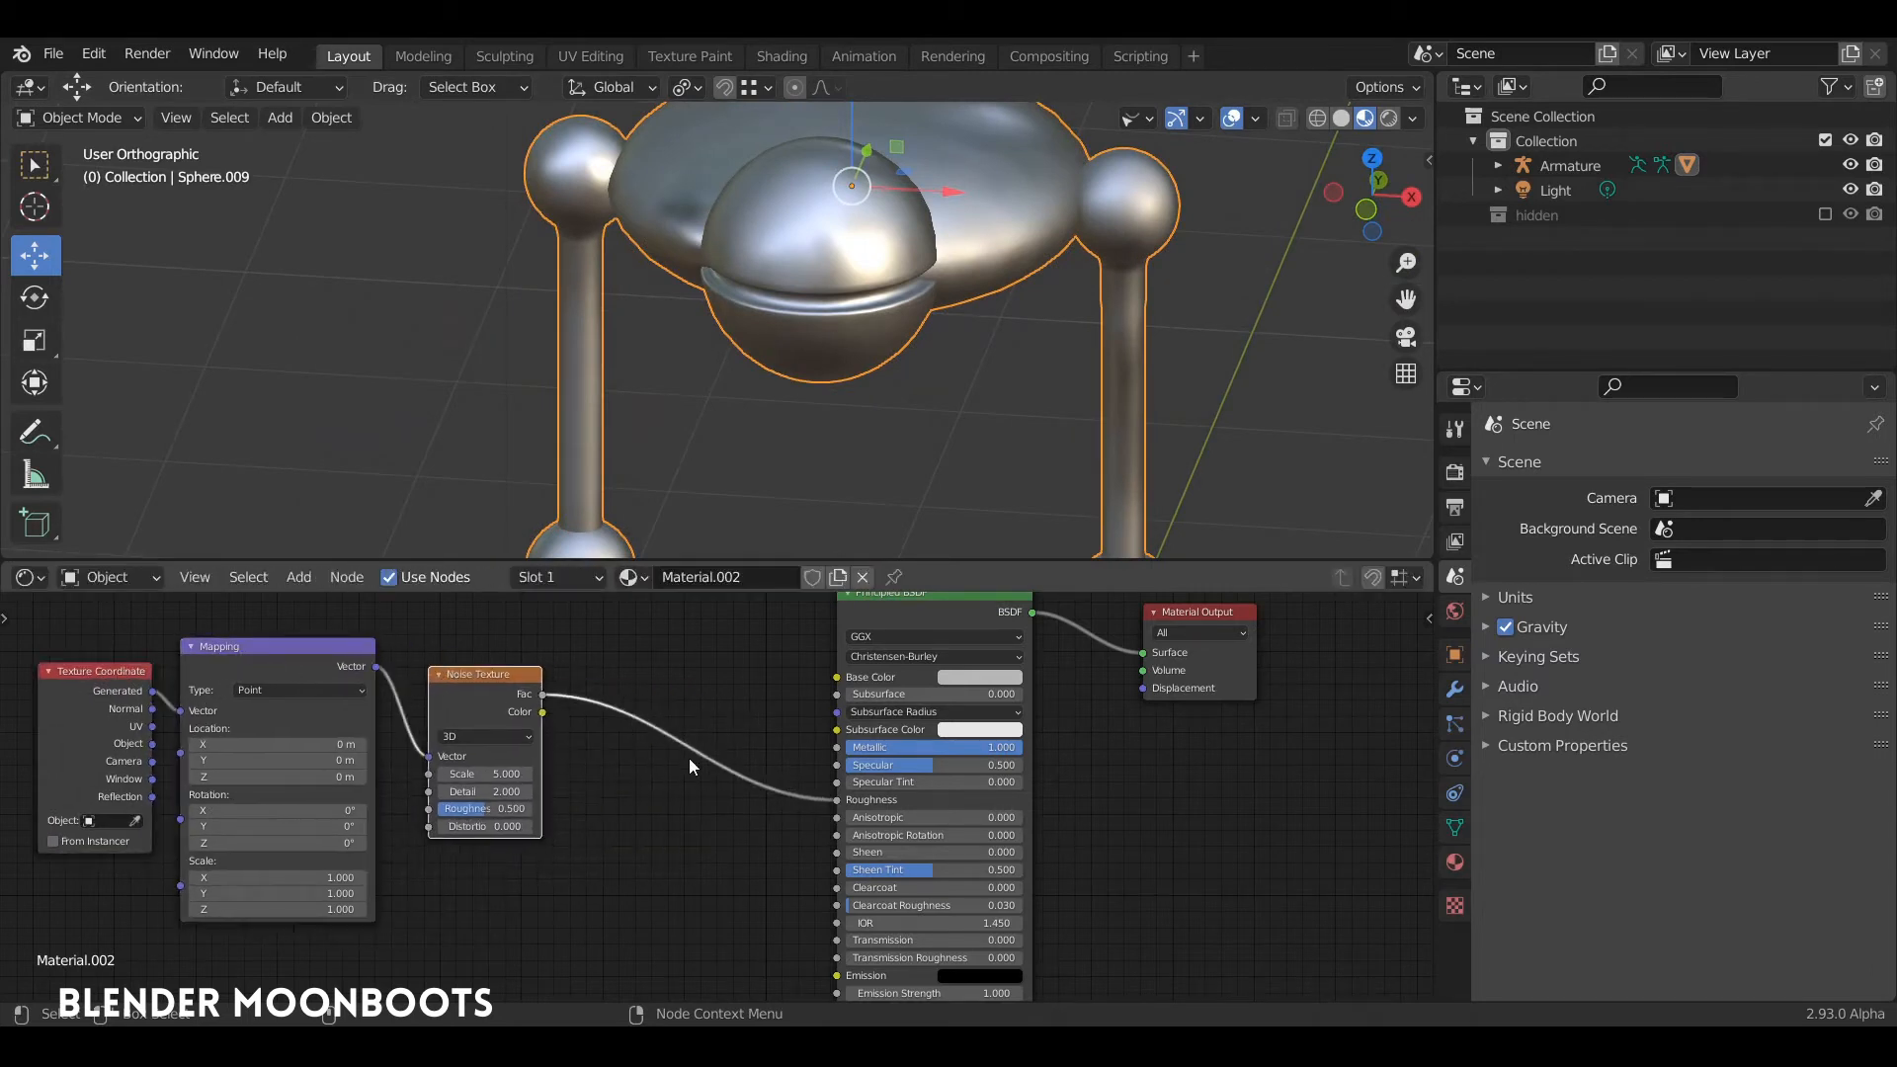
Step: Insert a ColorRamp node into the link between the Noise Texture's Fac output and the Roughness input
key("shift+a")
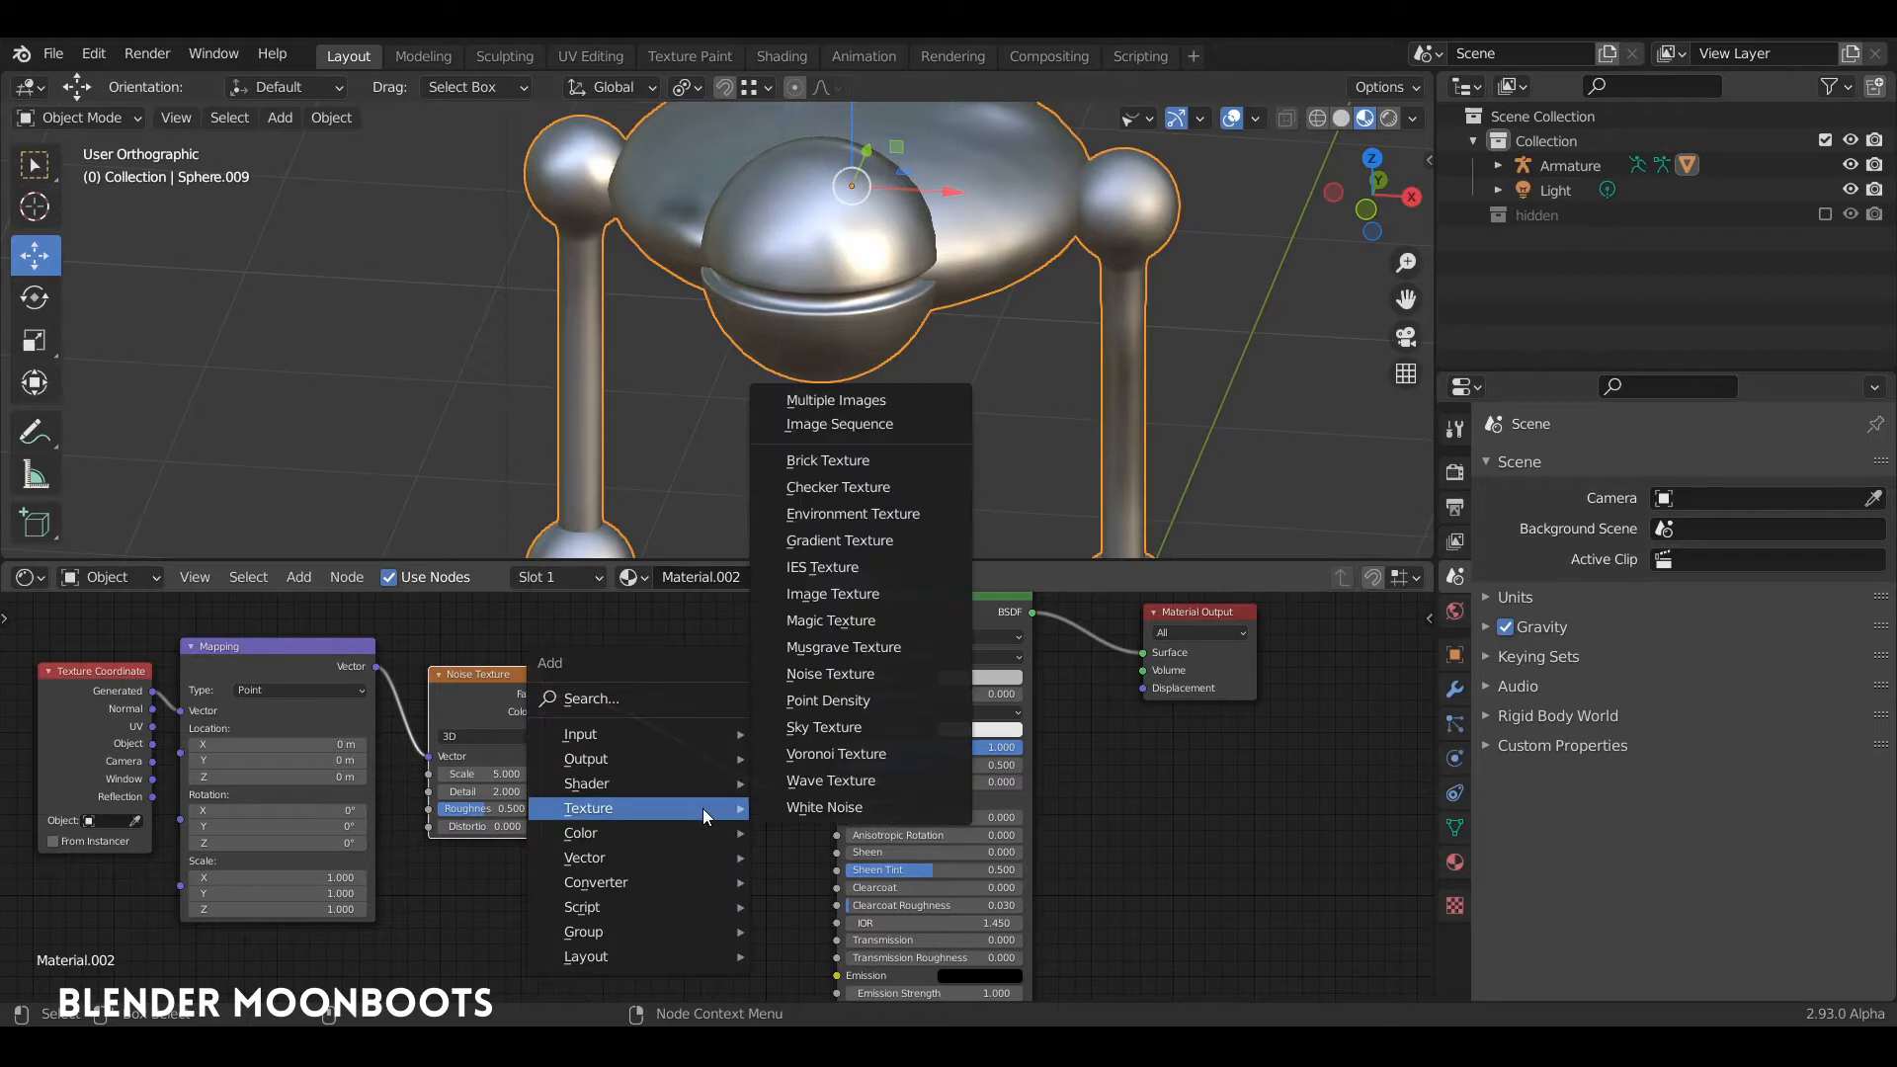
mouse_move(626, 883)
left_click(854, 560)
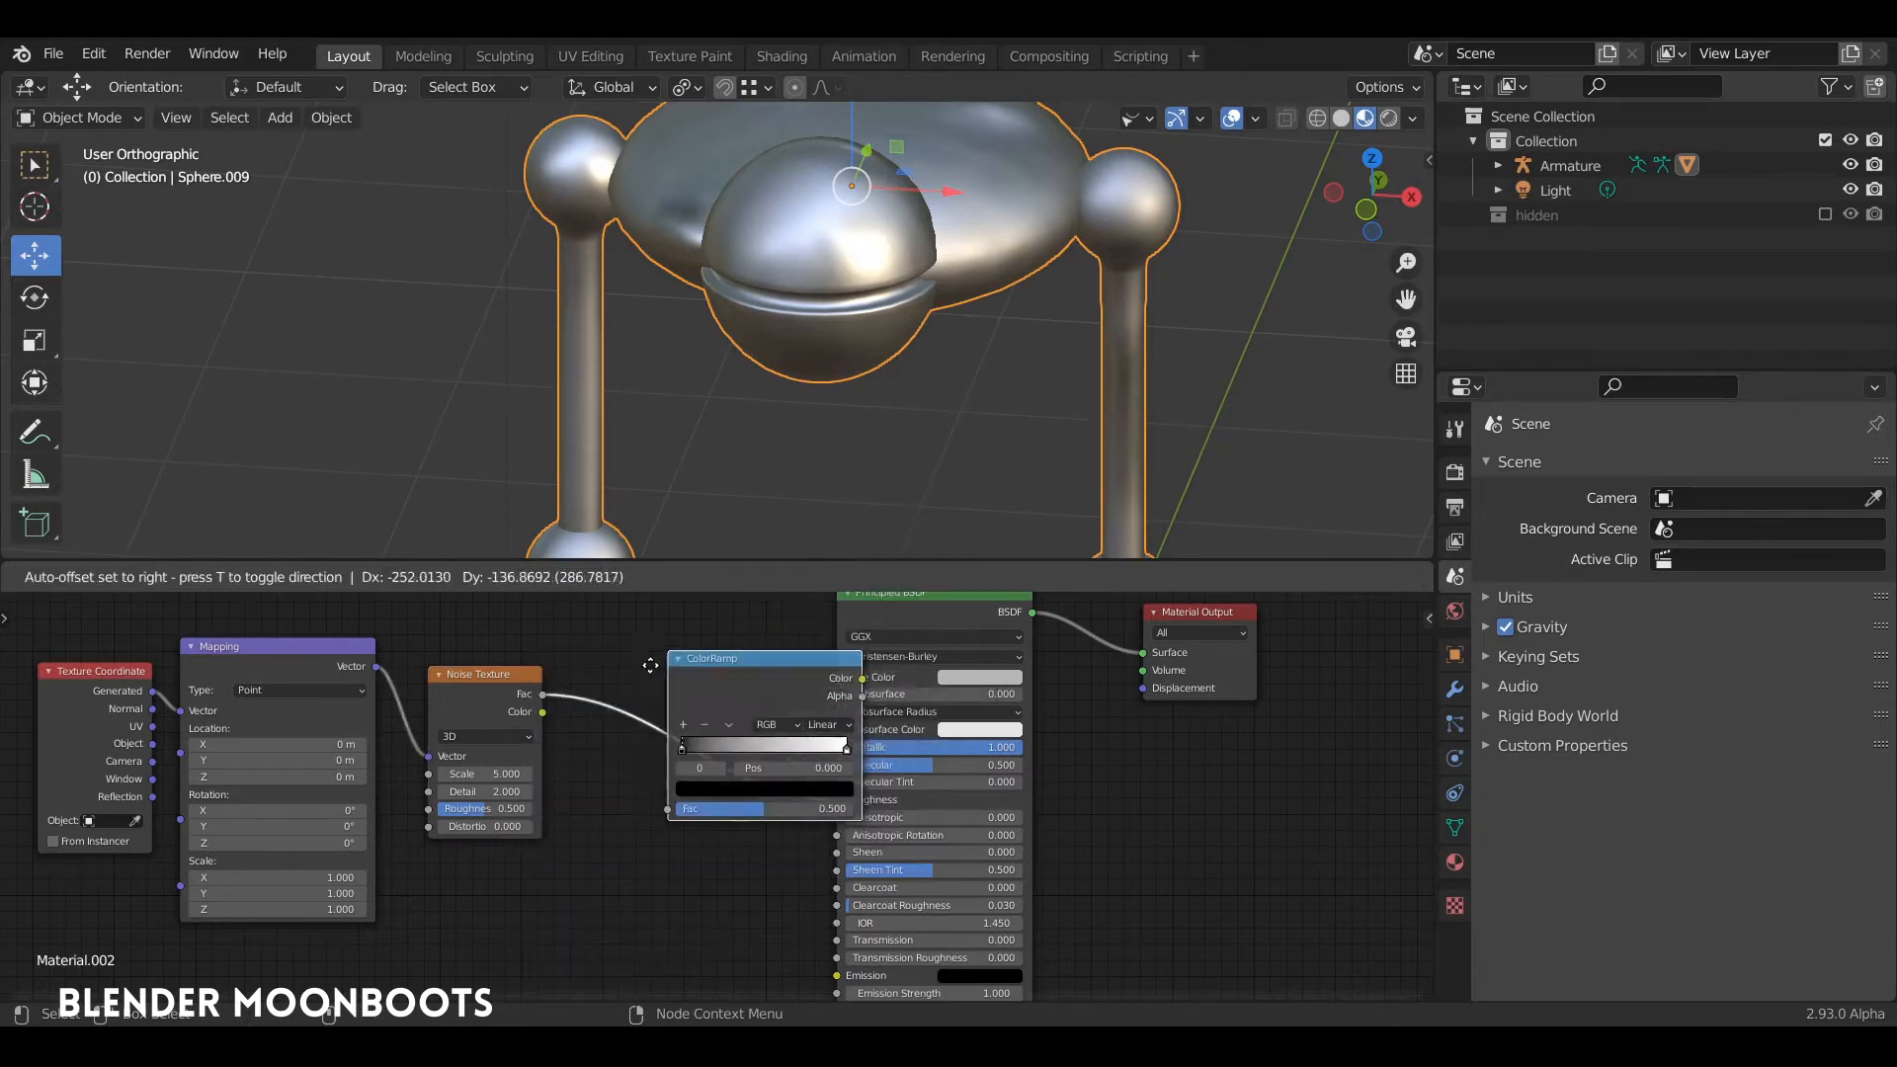
left_click(624, 719)
Step: Move the ColorRamp's black stop to position 0.178 and pull the white stop slightly inward
mouse_move(628, 776)
left_mouse_down()
mouse_move(682, 782)
mouse_move(660, 791)
left_mouse_up()
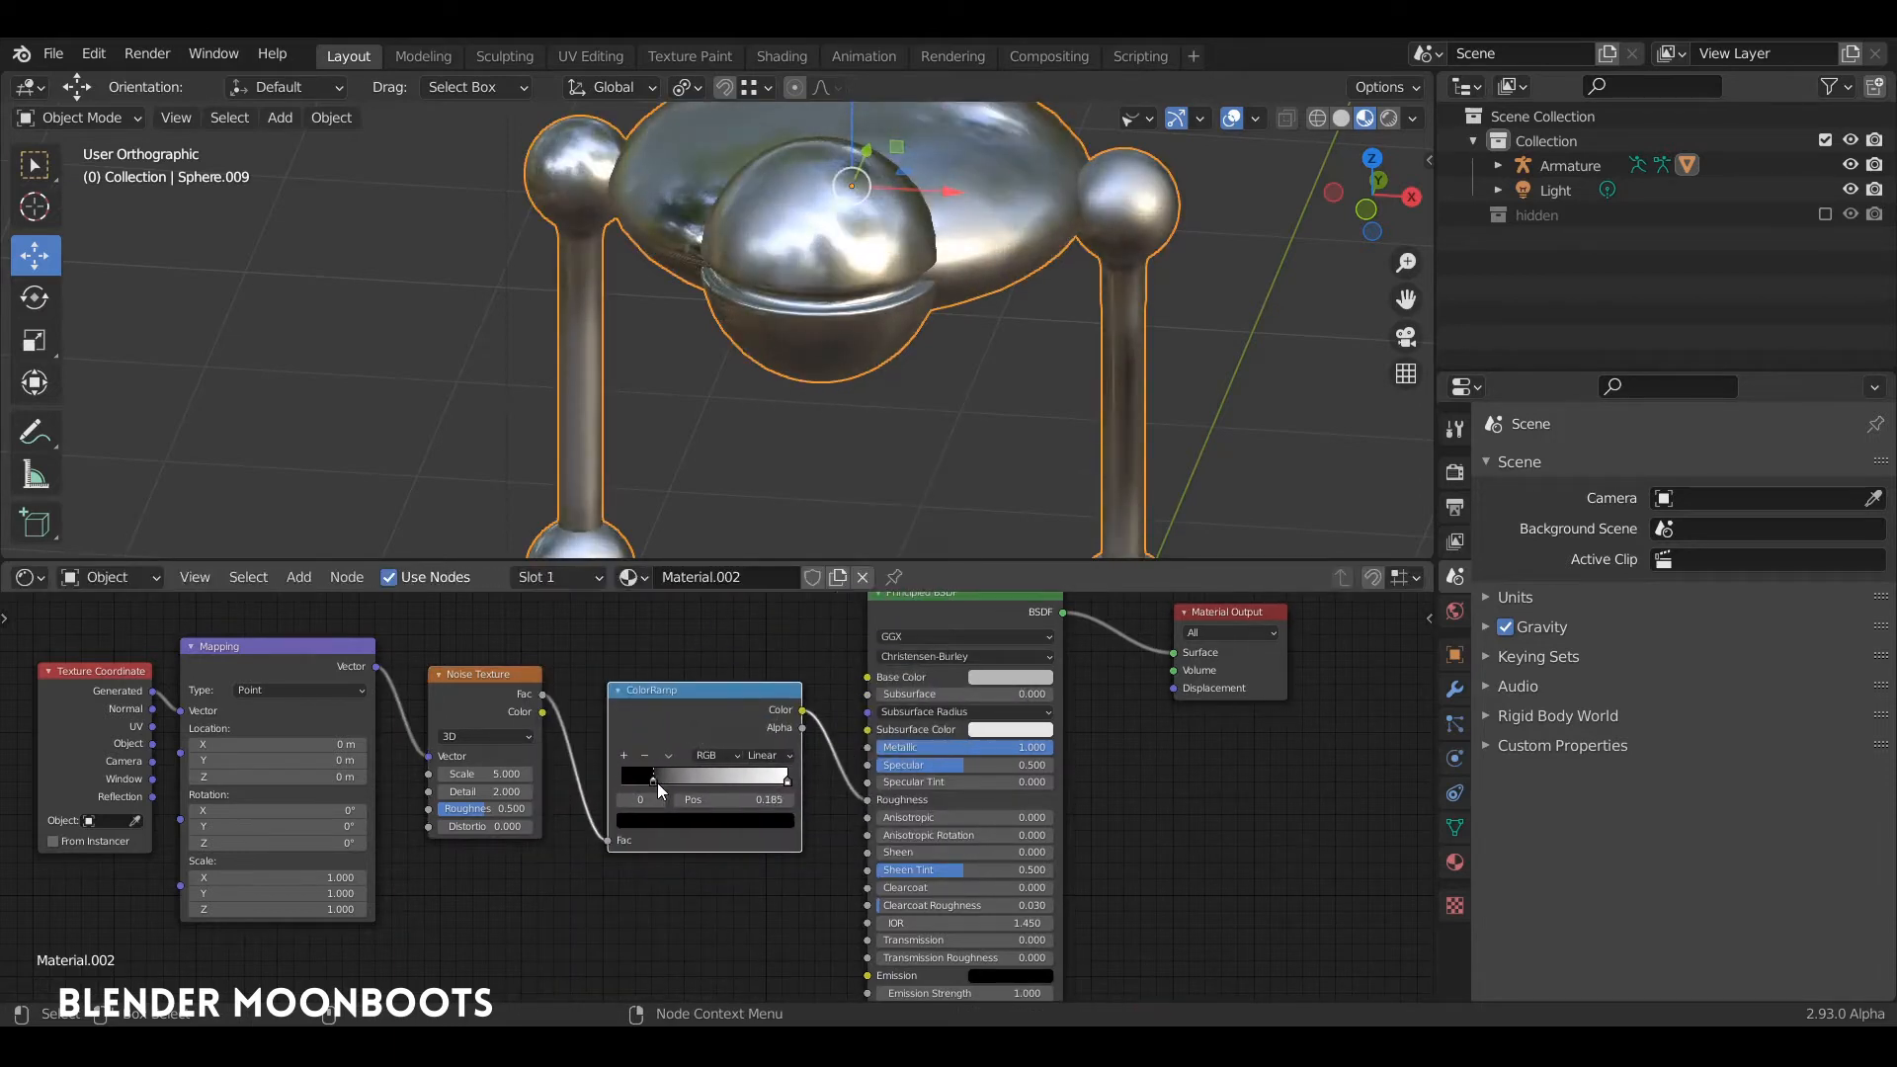
left_click_drag(787, 782, 655, 785)
middle_click_drag(753, 474, 750, 538)
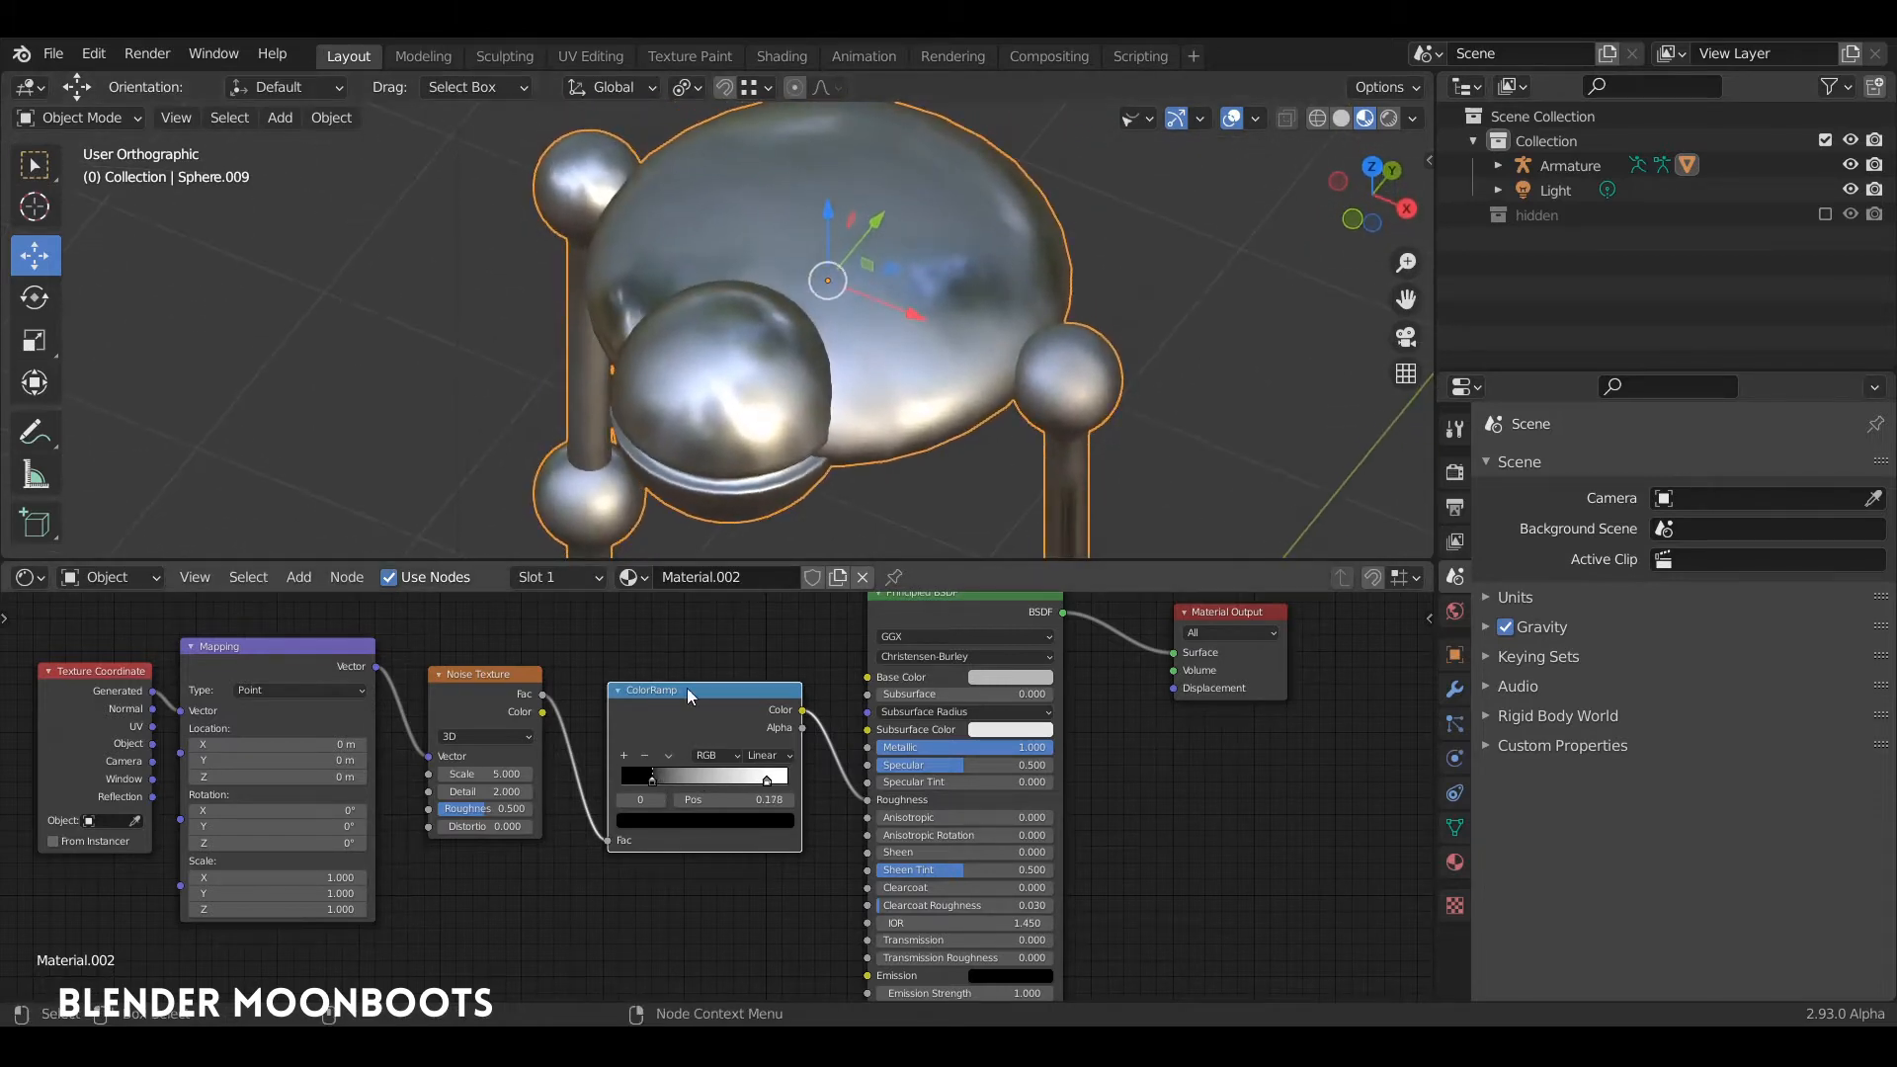
Step: Lighten the ColorRamp's black stop to a value of about 0.056 and move the white stop to position 0.750
mouse_move(654, 776)
left_mouse_down()
mouse_move(673, 774)
mouse_move(652, 779)
left_mouse_up()
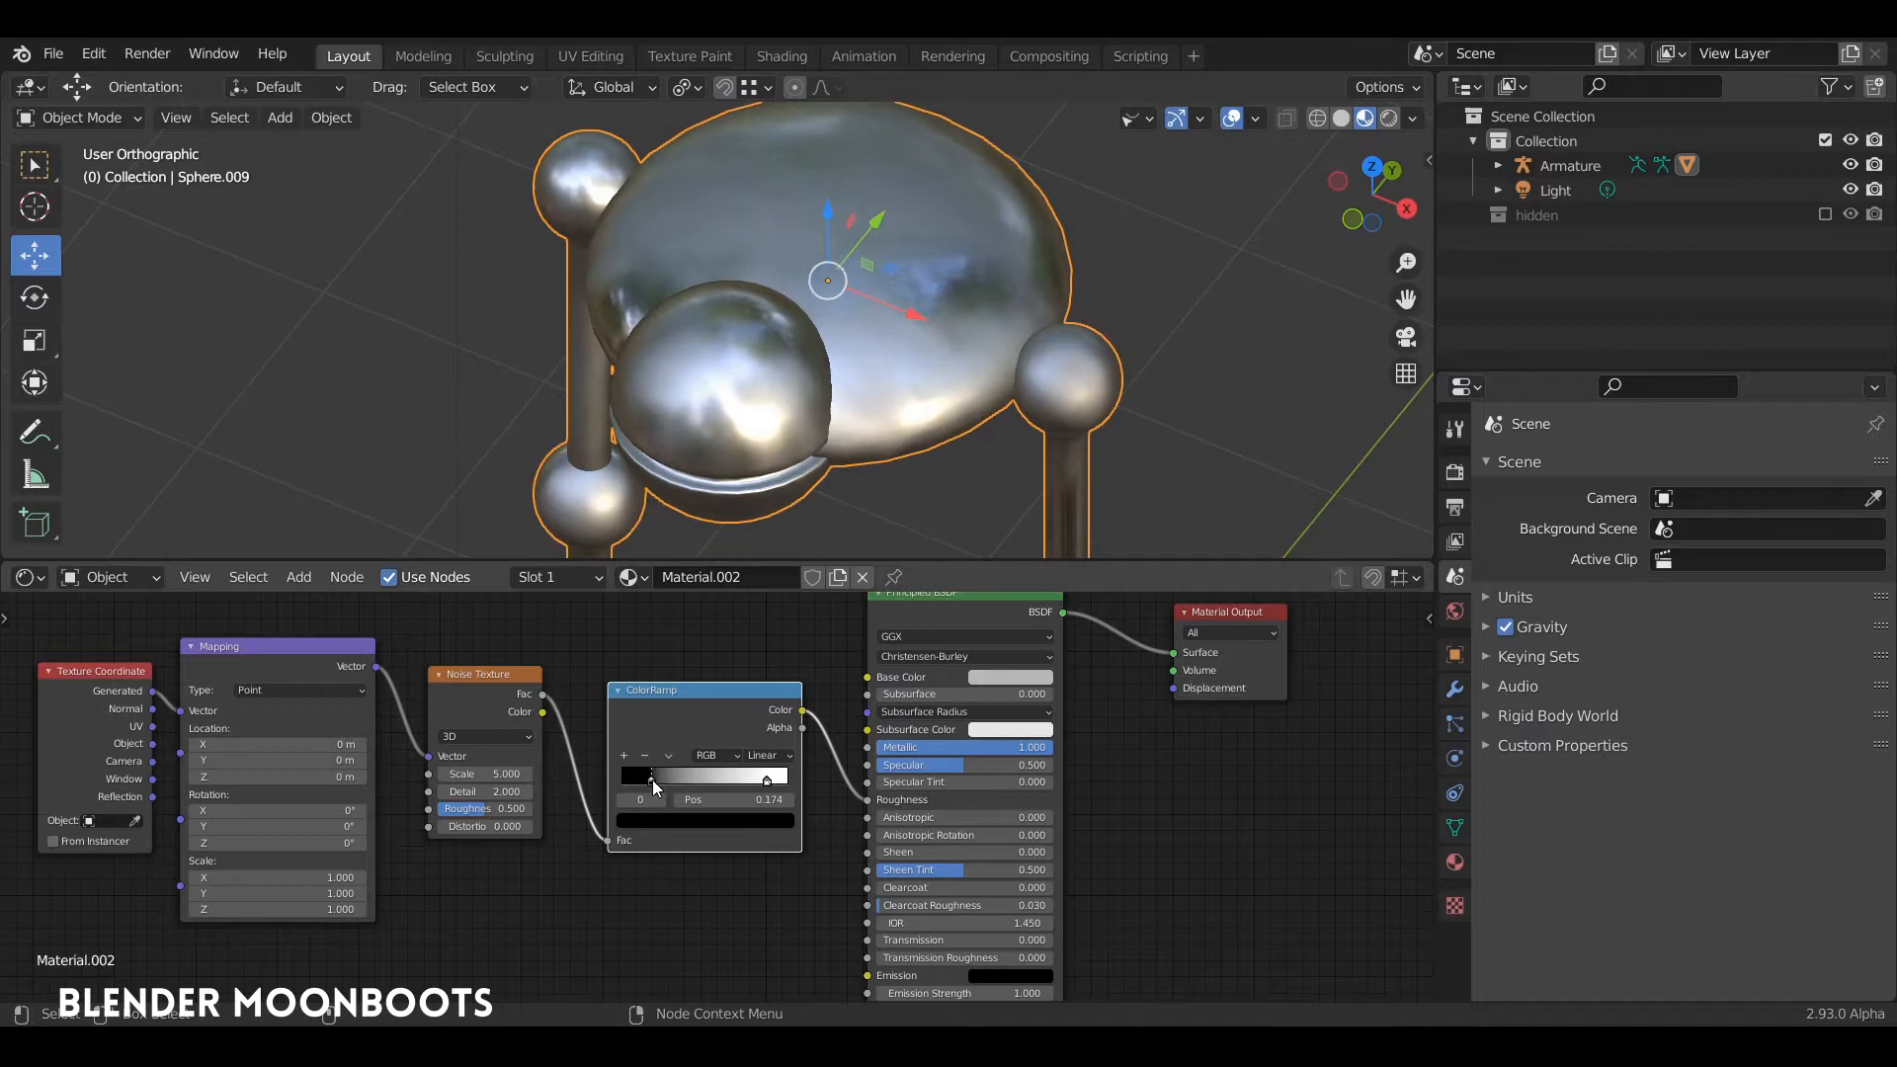
left_click(689, 823)
left_click_drag(757, 703, 756, 680)
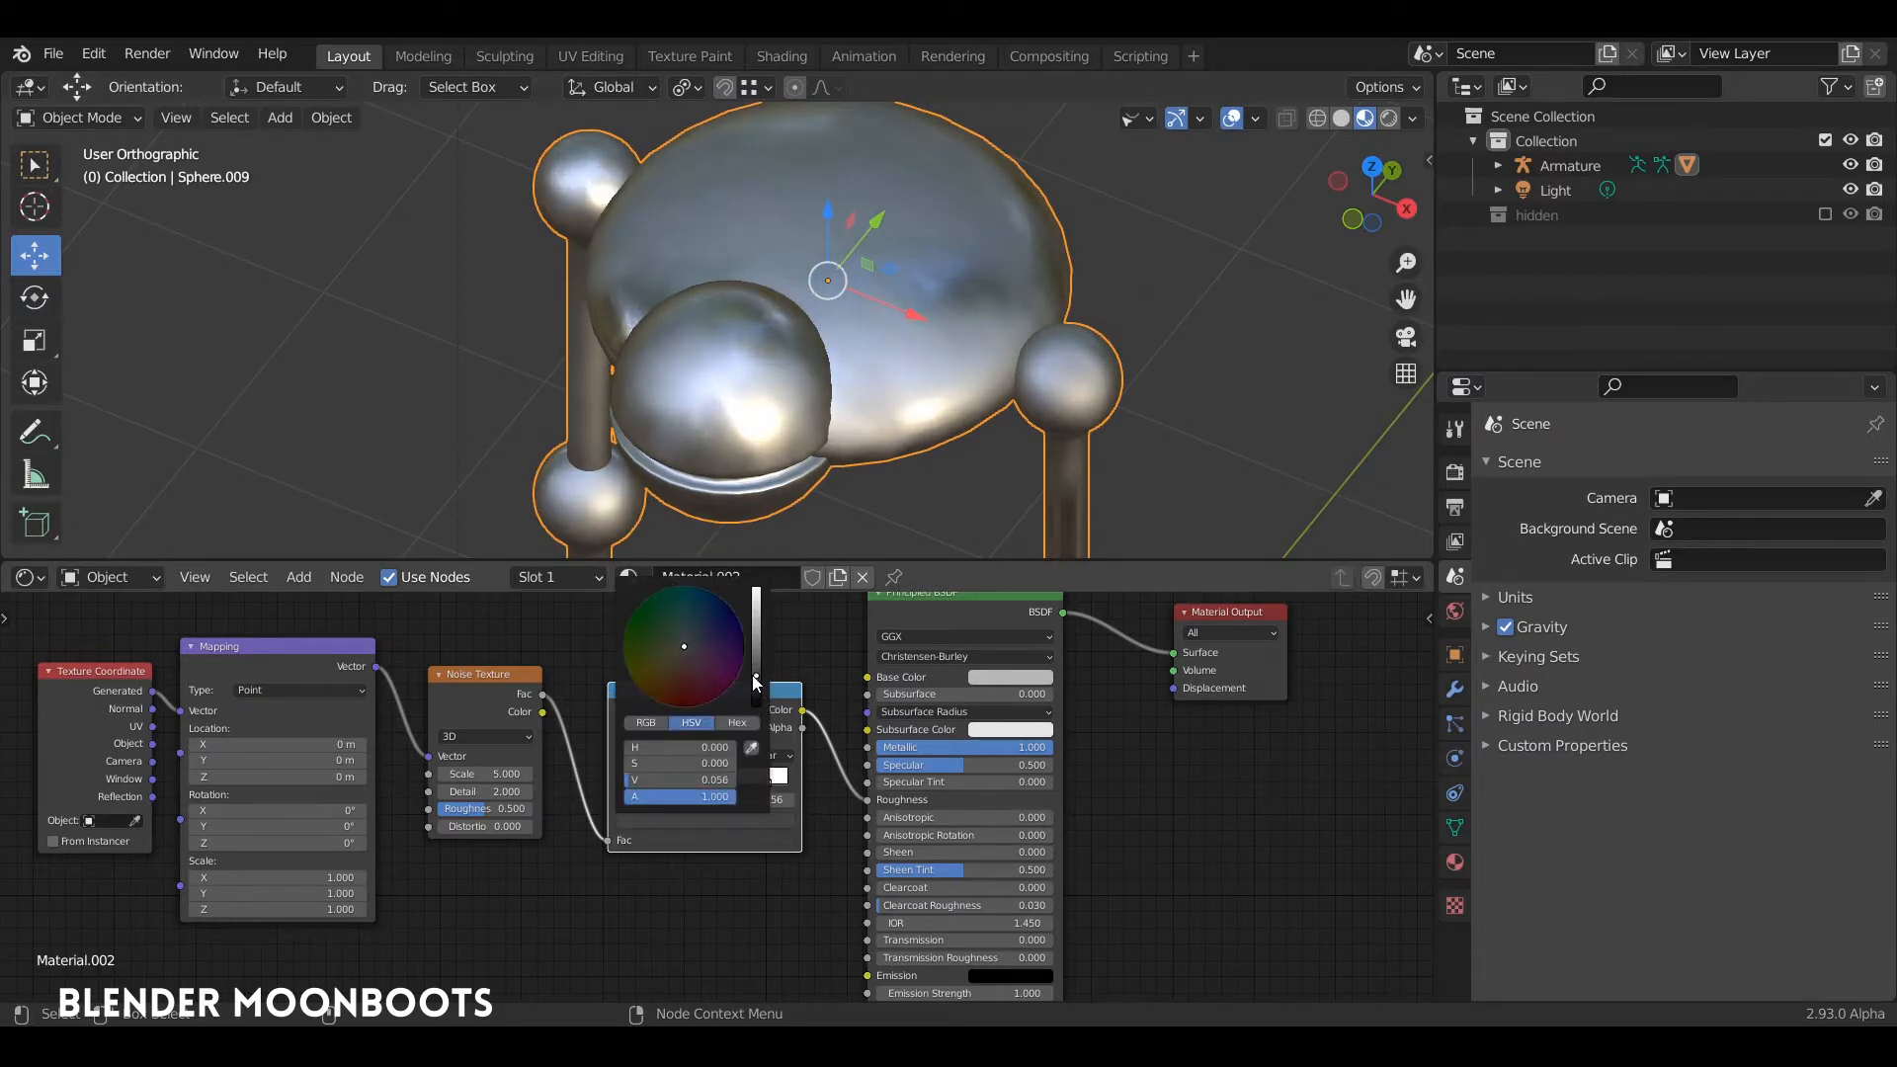
left_click_drag(766, 780, 745, 782)
Step: Try the Texture Coordinate's Object output as the Mapping vector, and switch back to the Generated output
middle_click_drag(806, 454, 535, 549)
middle_click_drag(578, 649, 687, 647)
mouse_move(265, 695)
left_mouse_down()
mouse_move(226, 704)
mouse_move(285, 730)
mouse_move(292, 709)
left_mouse_up()
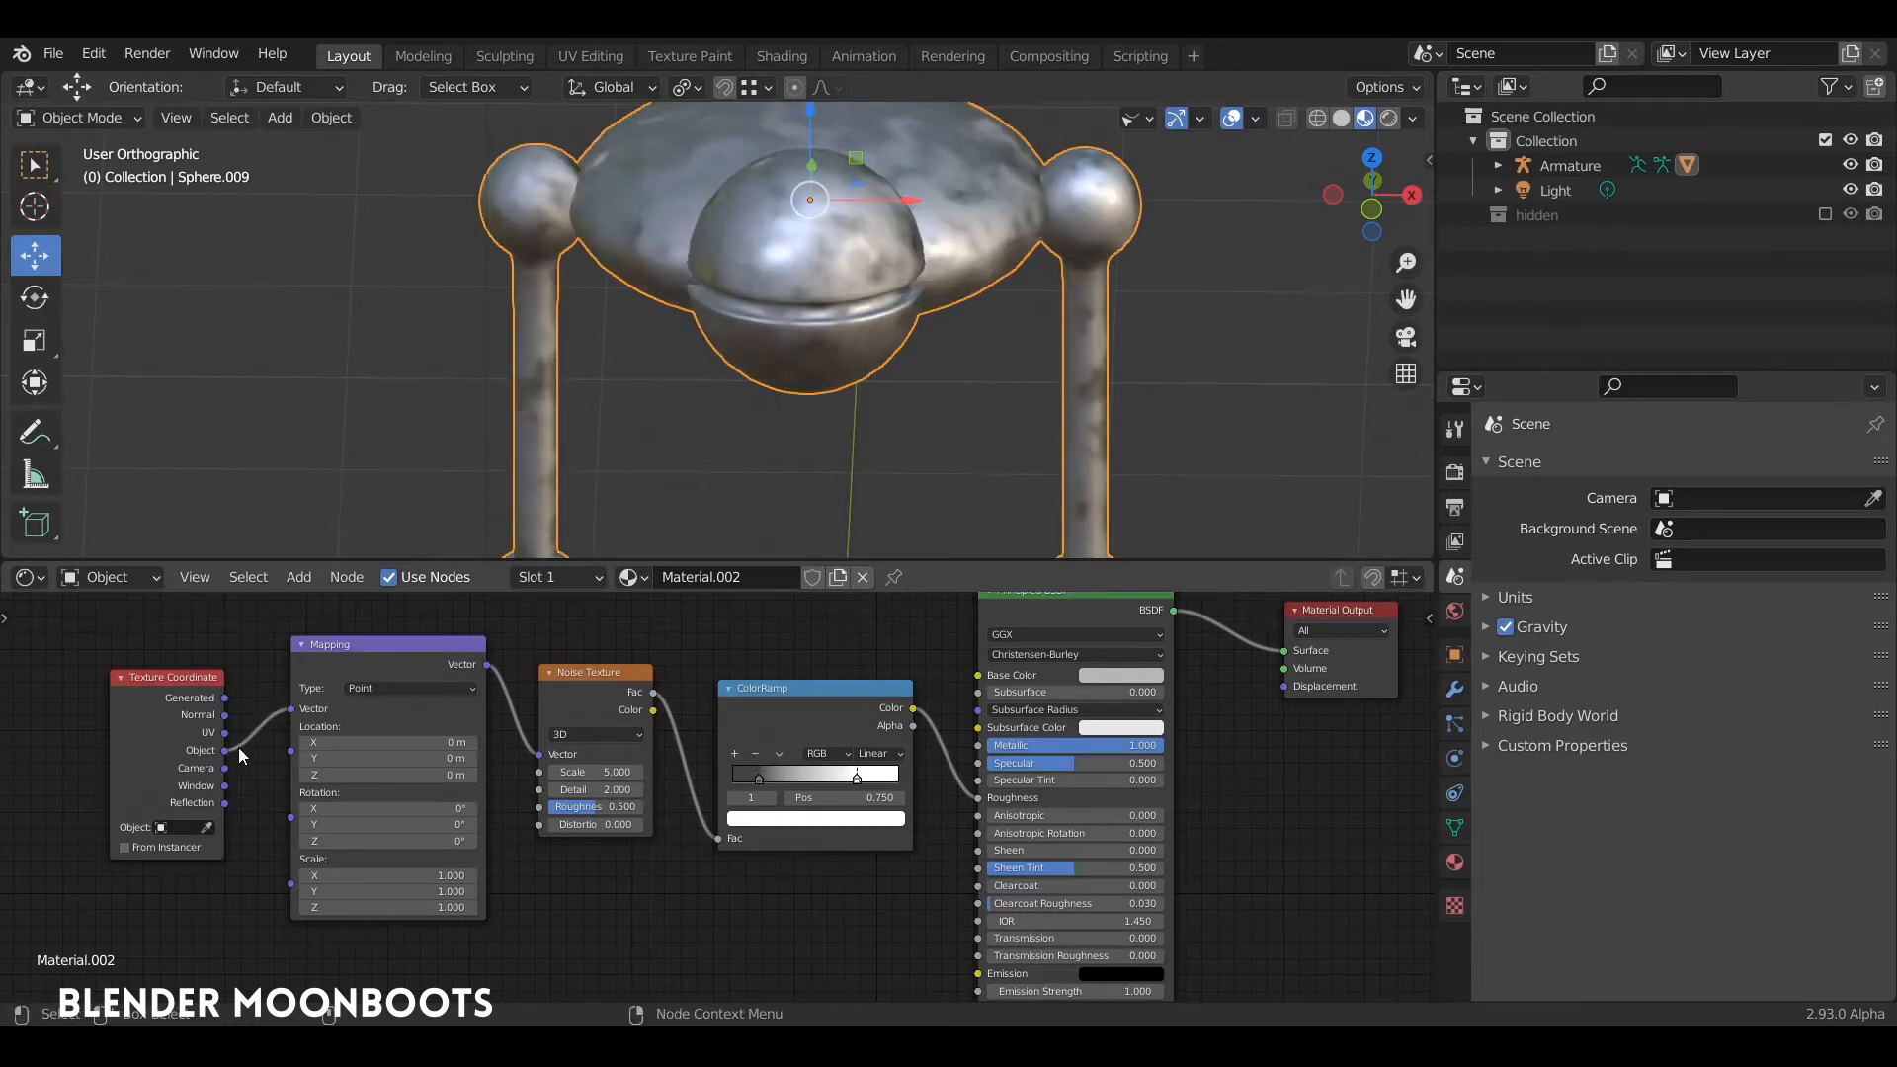
middle_click_drag(622, 395, 870, 323)
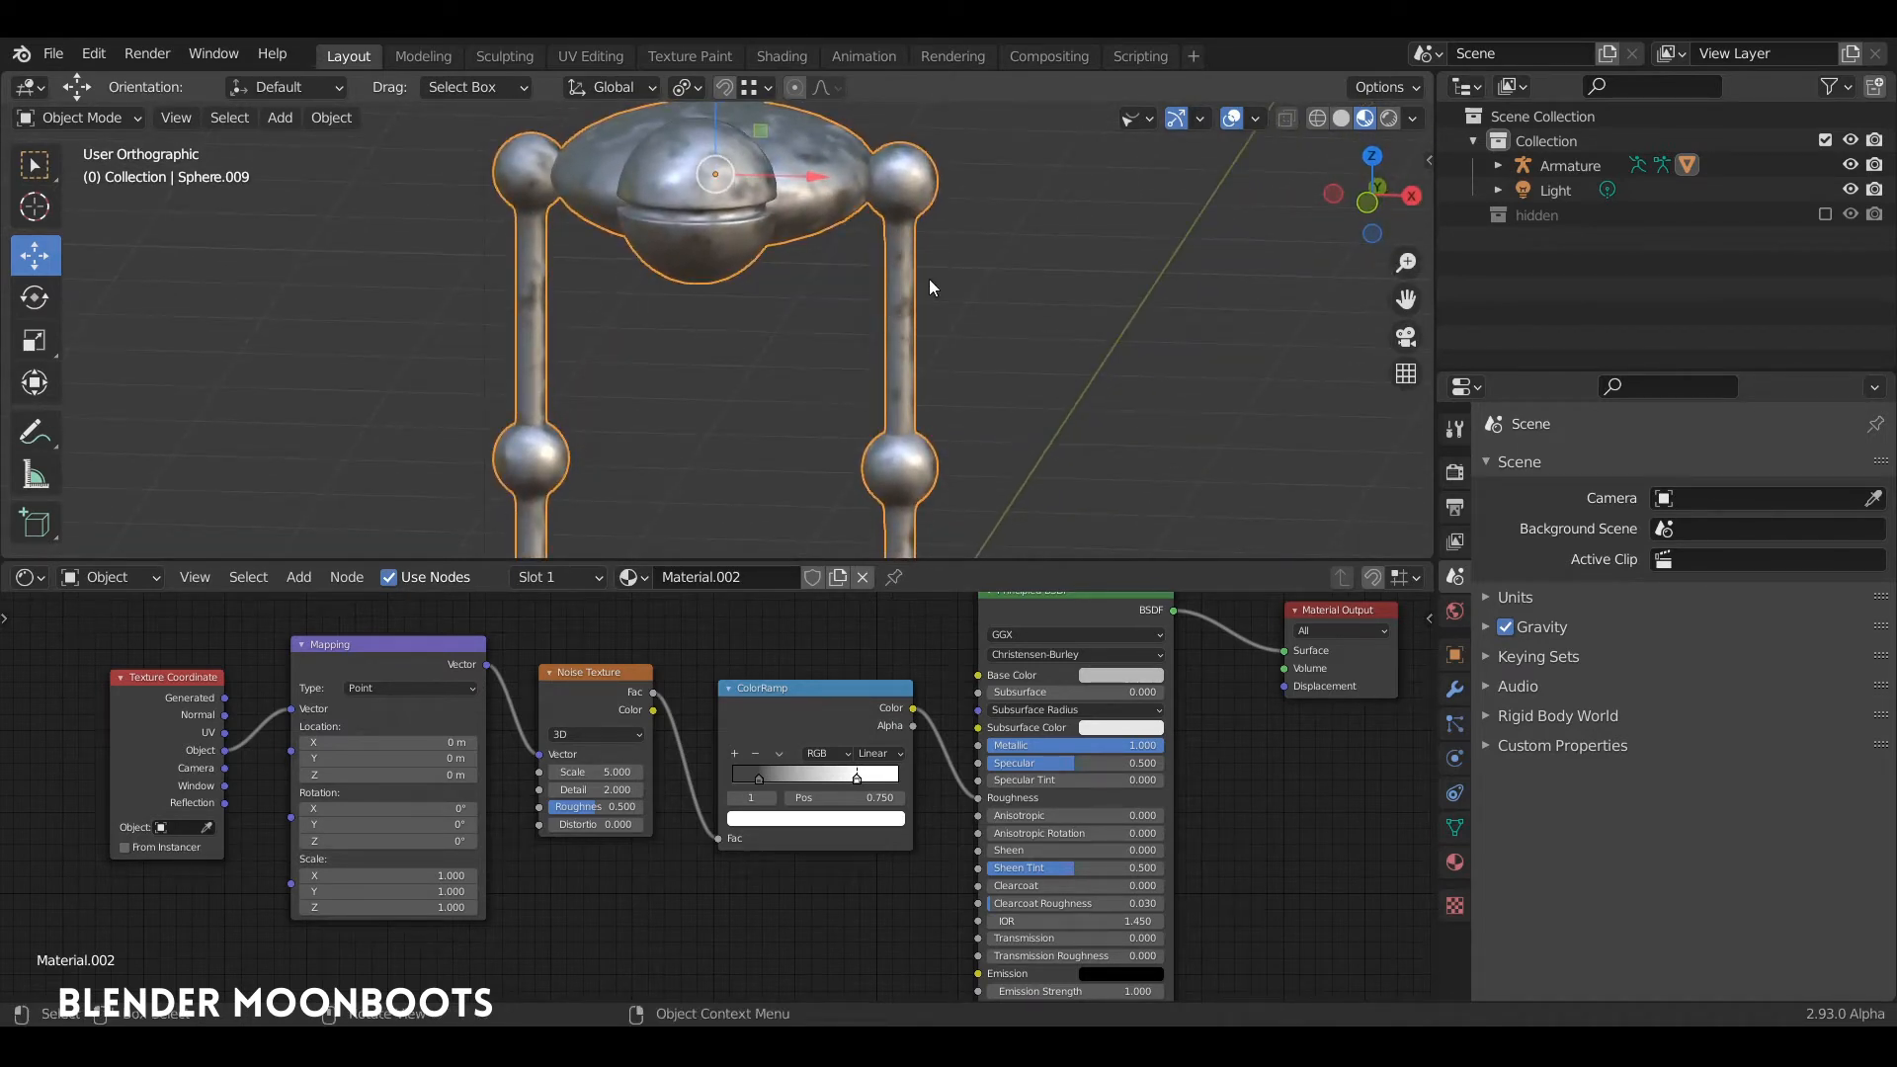
middle_click_drag(930, 281, 711, 484)
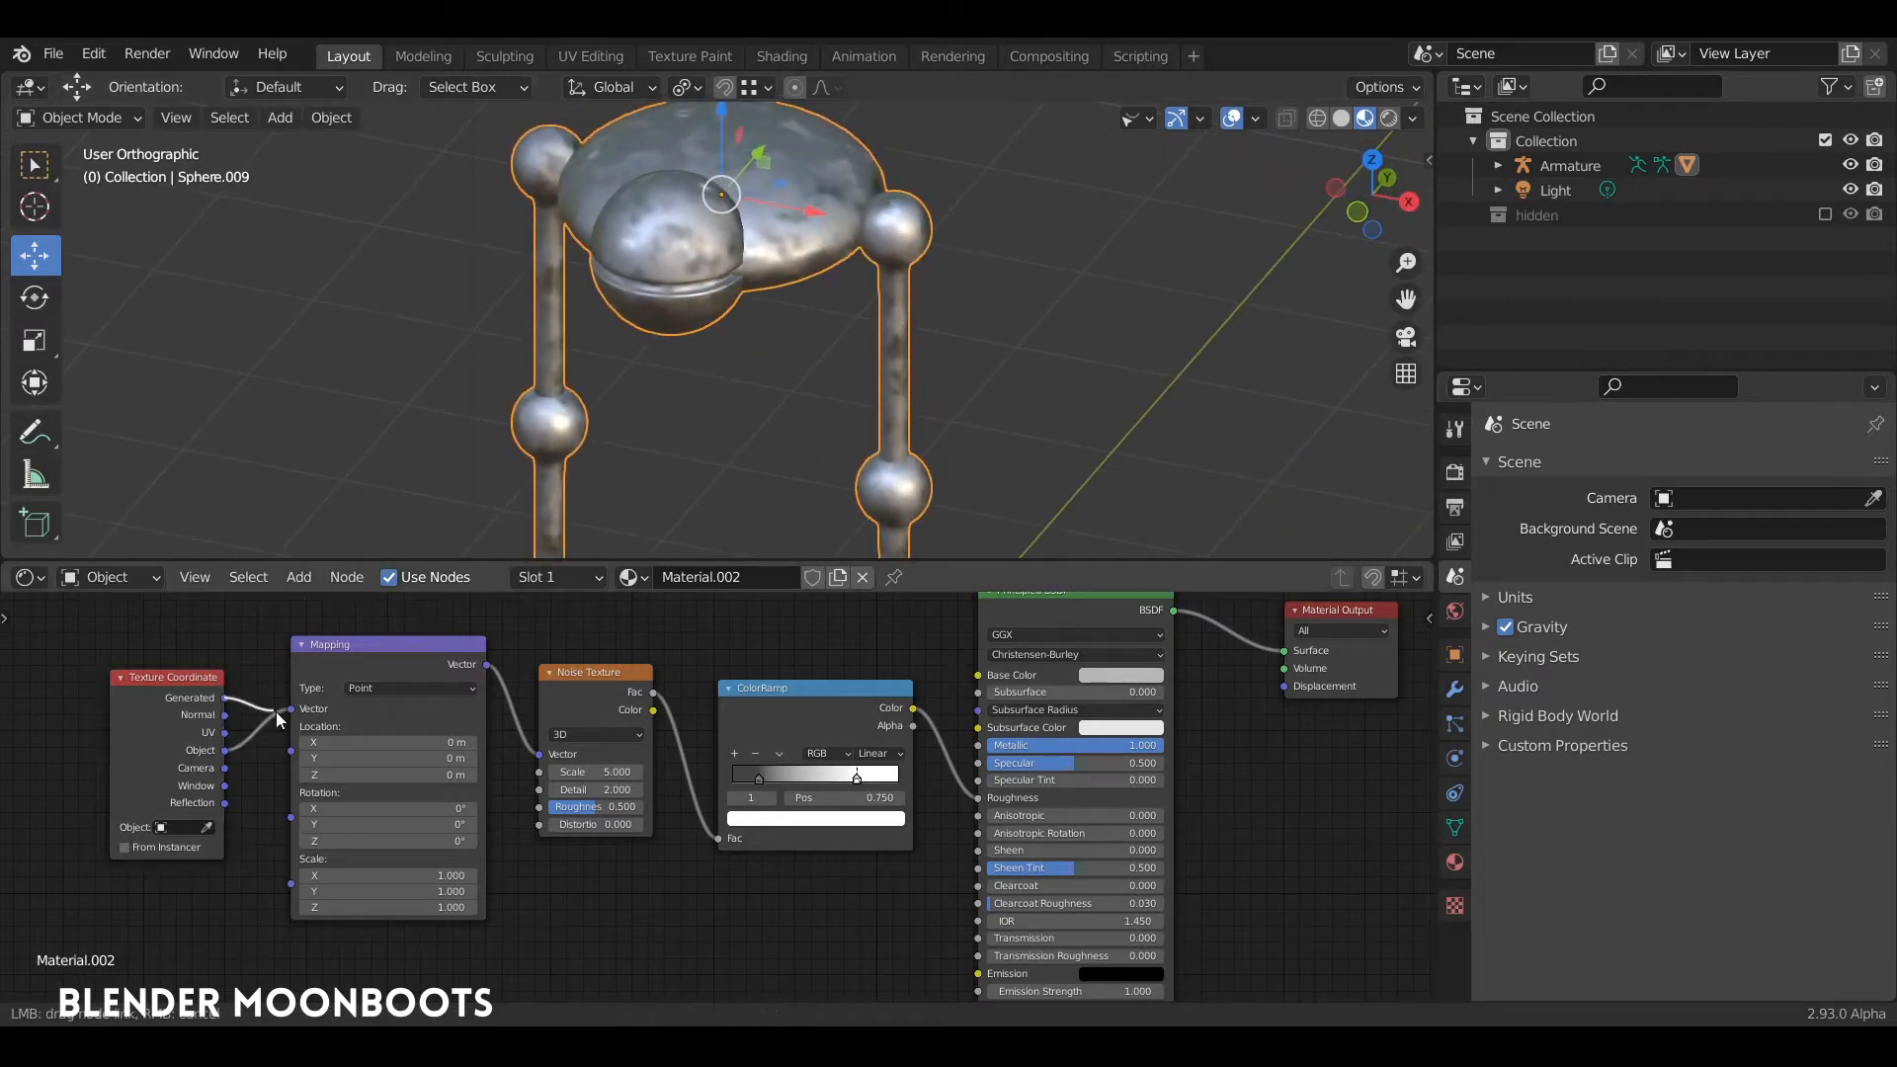
left_click_drag(296, 721, 282, 728)
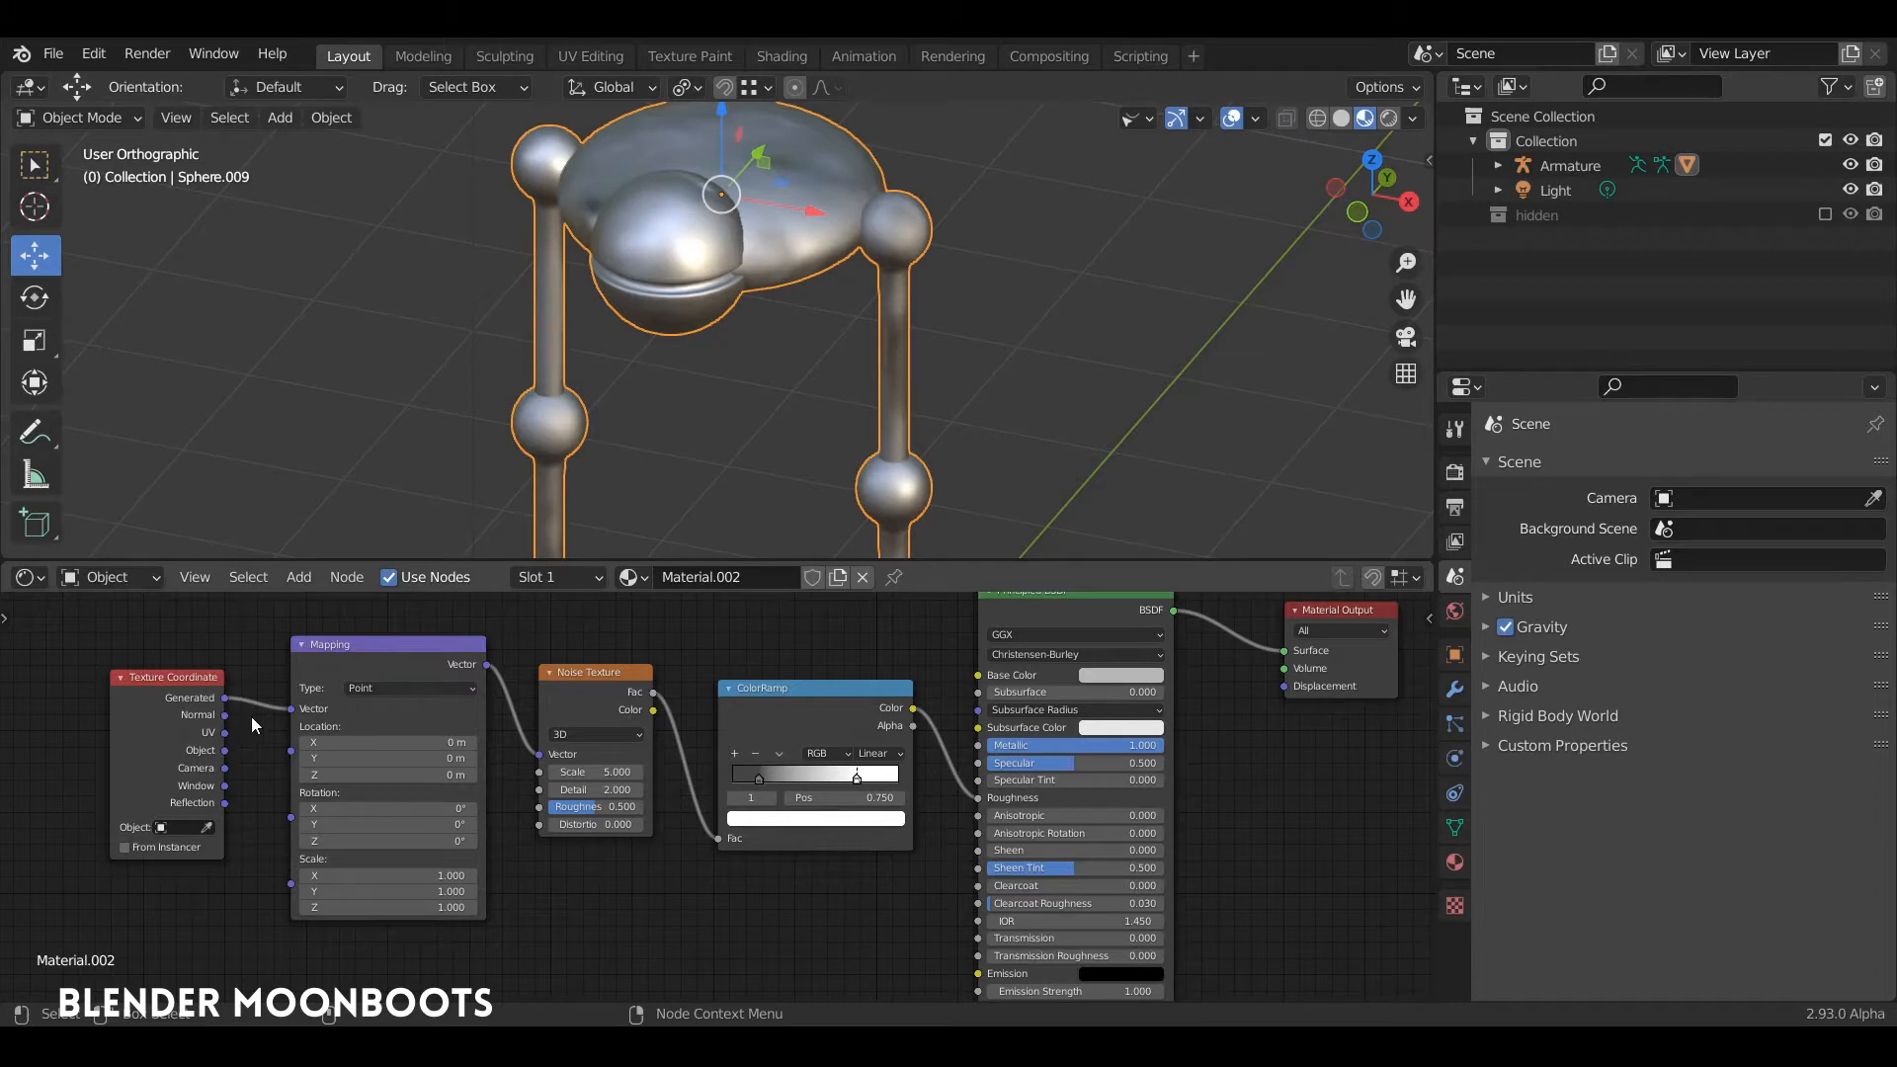
middle_click_drag(647, 331, 575, 458)
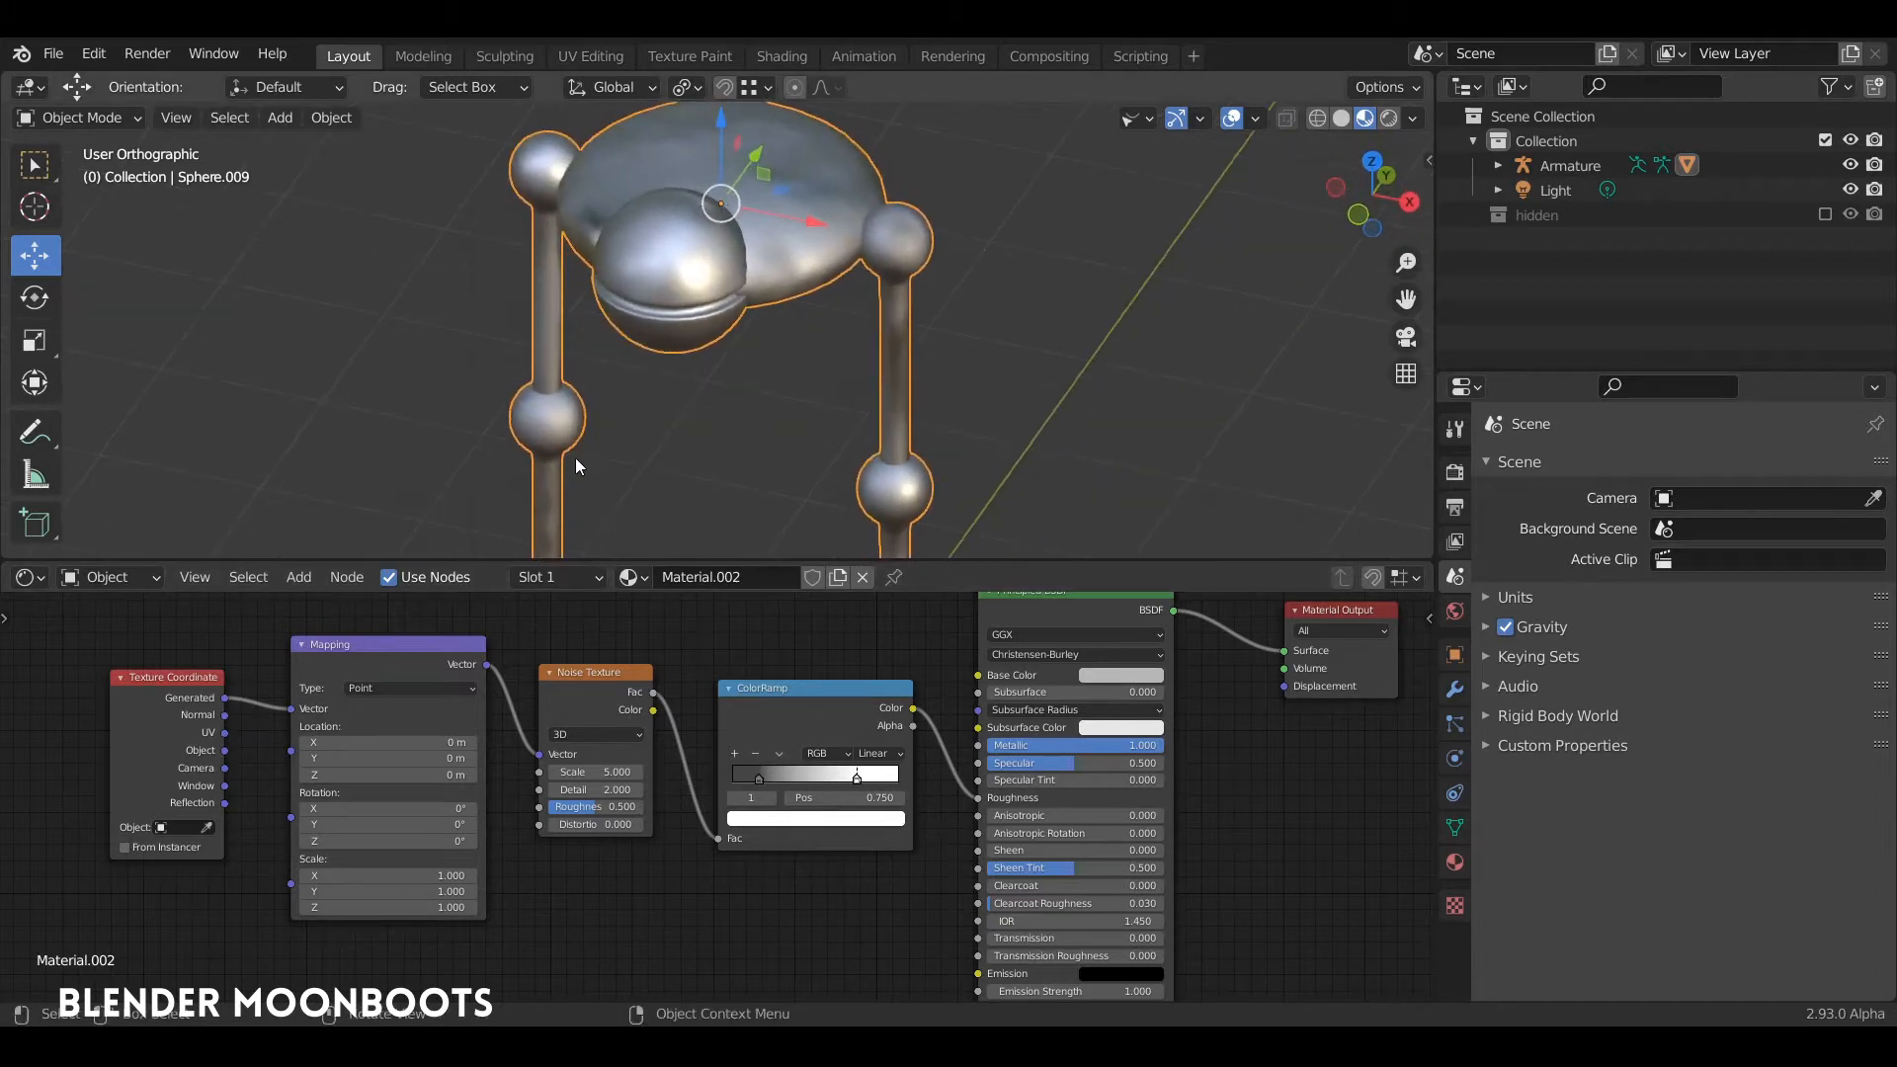
Step: Examine the noise-driven roughness across the body, legs and feet from different angles and distances
scroll(666, 396, "down", 4)
middle_click_drag(703, 415, 691, 372)
scroll(723, 312, "up", 4)
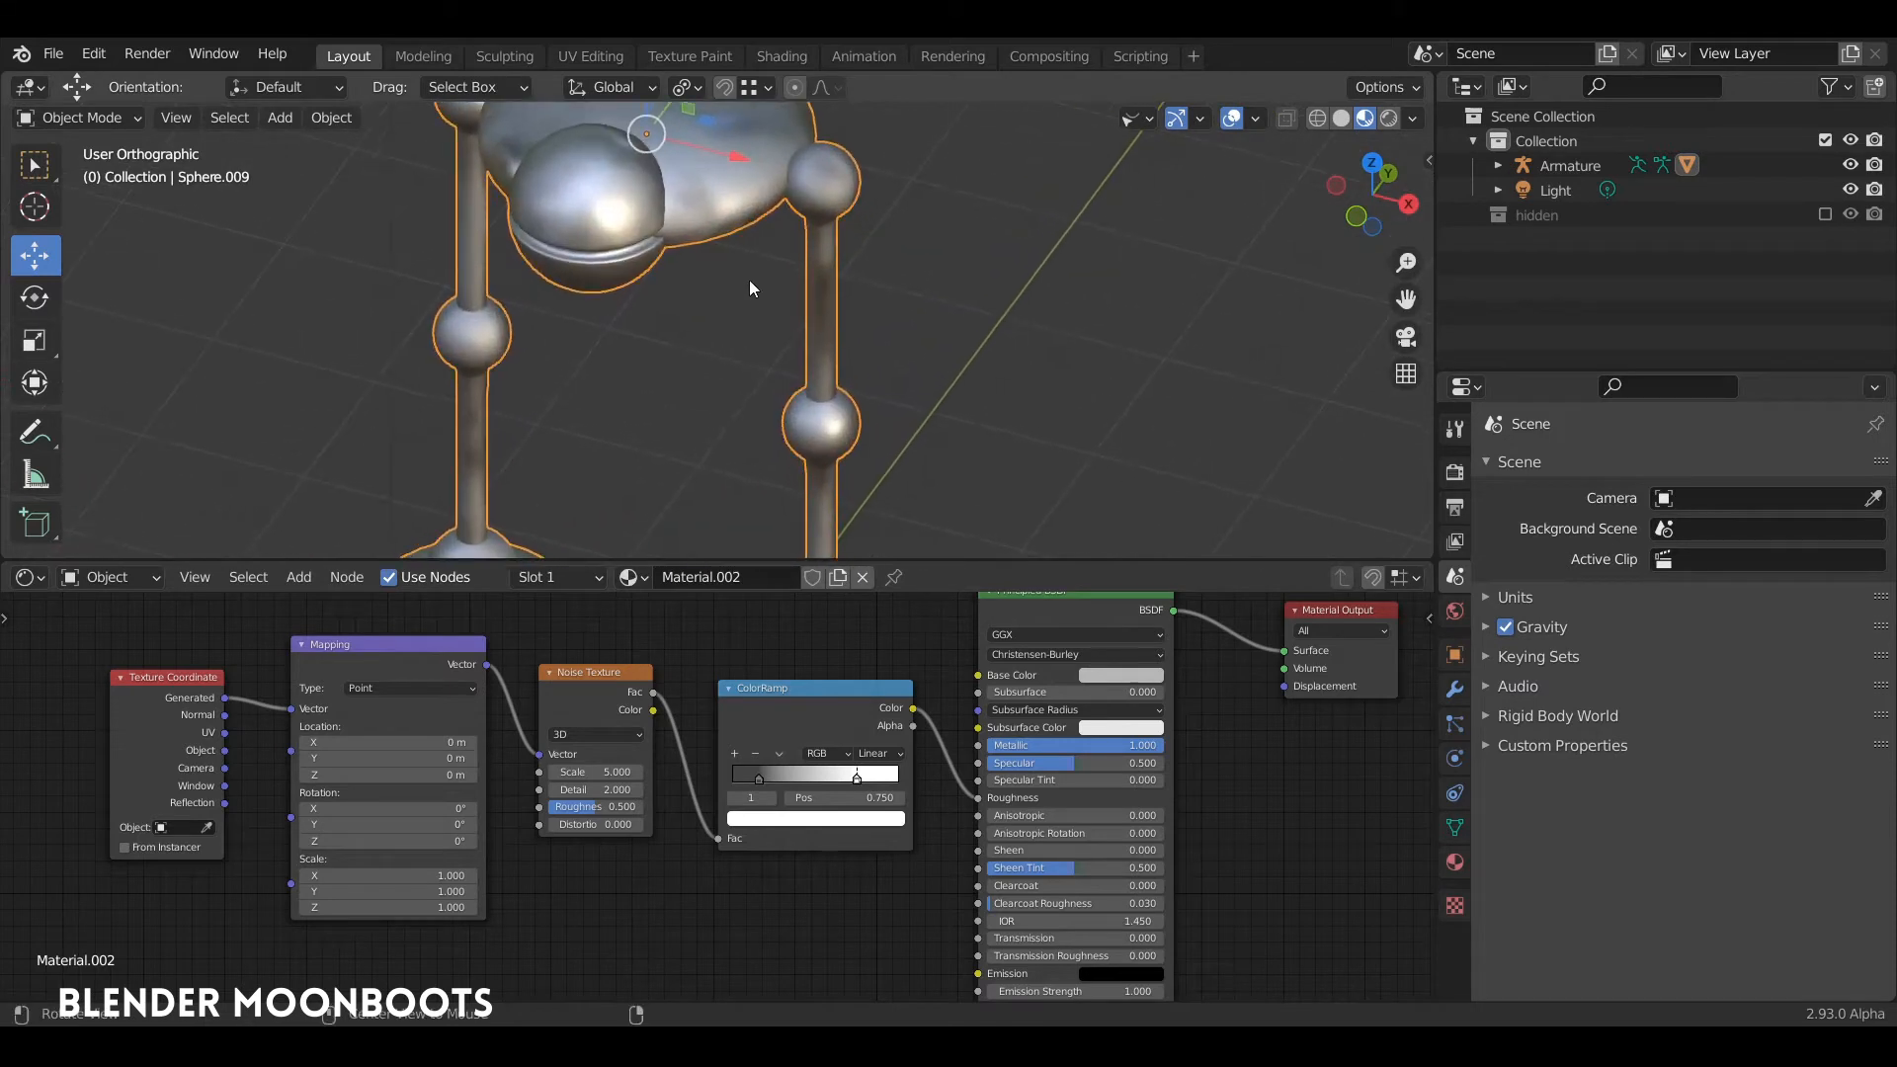
scroll(762, 255, "down", 3)
left_click_drag(429, 652, 433, 642)
scroll(493, 624, "up", 1)
middle_click_drag(642, 430, 618, 496)
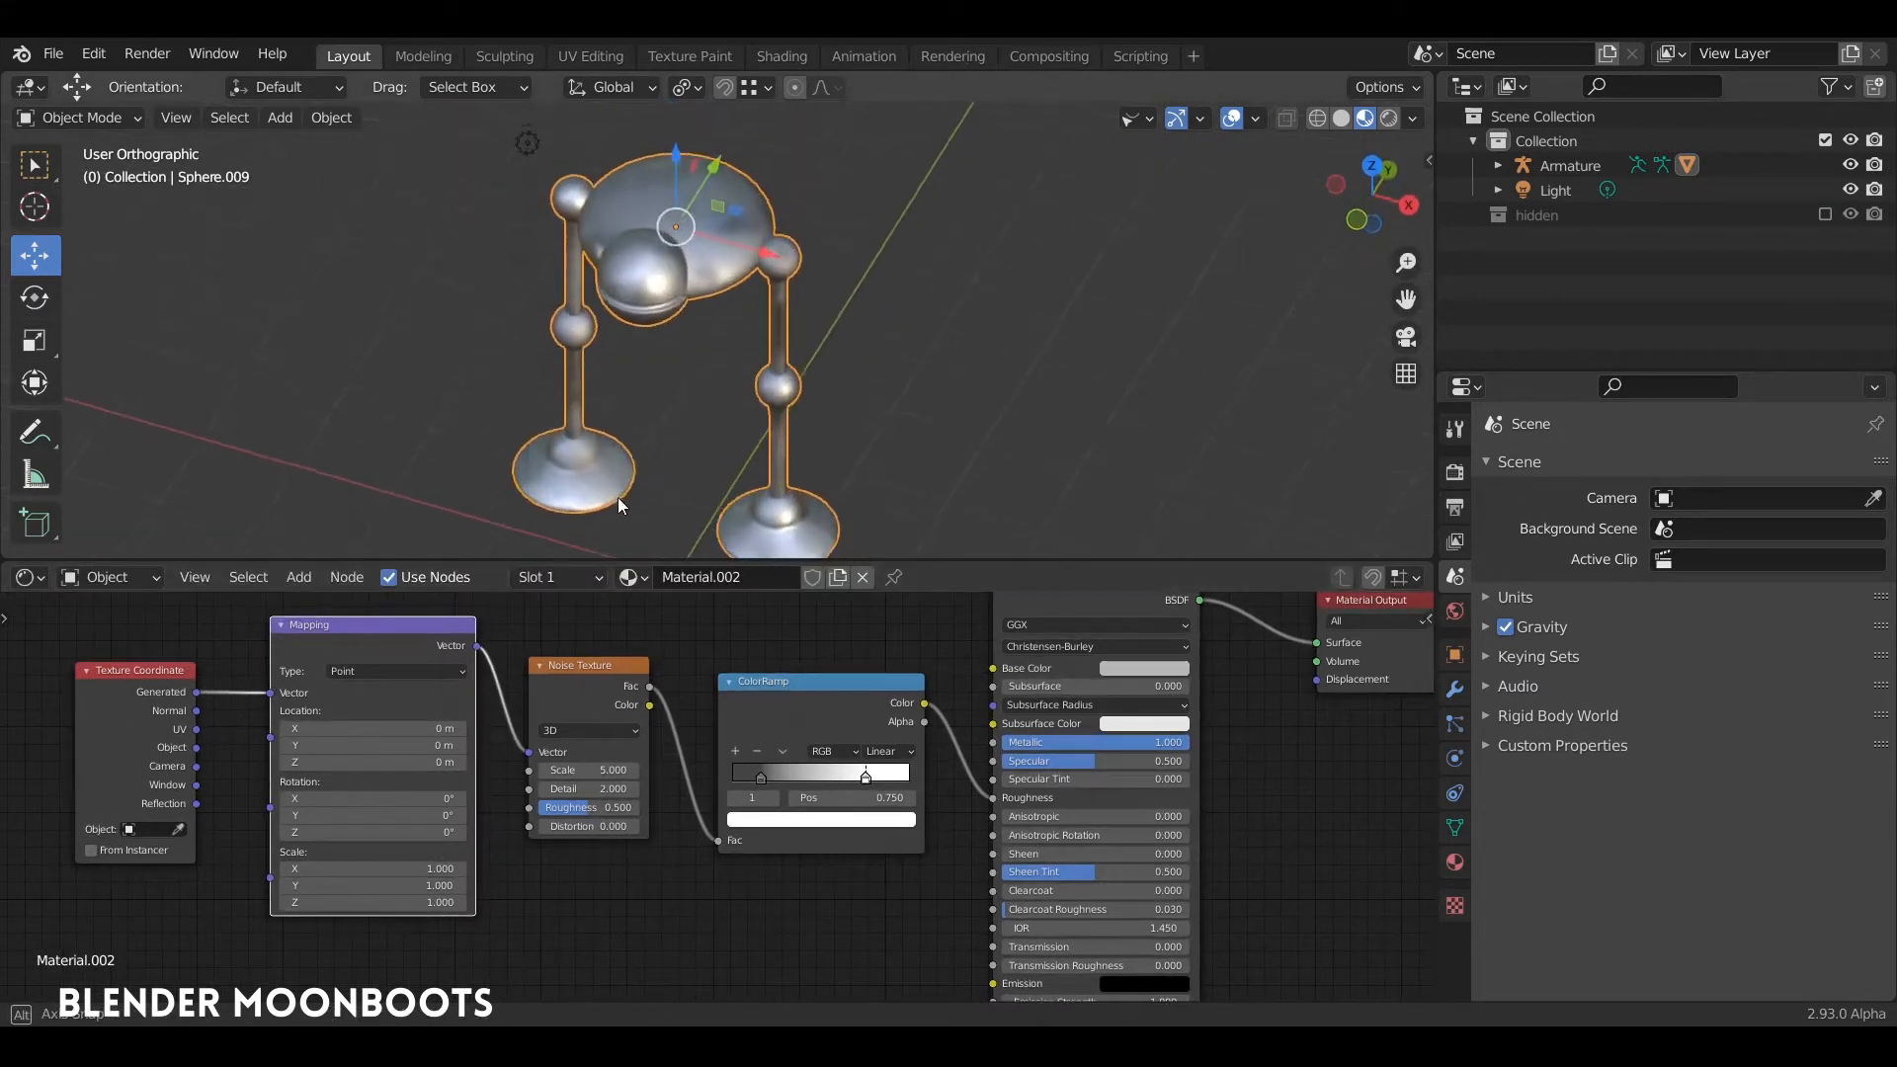
scroll(715, 316, "up", 3)
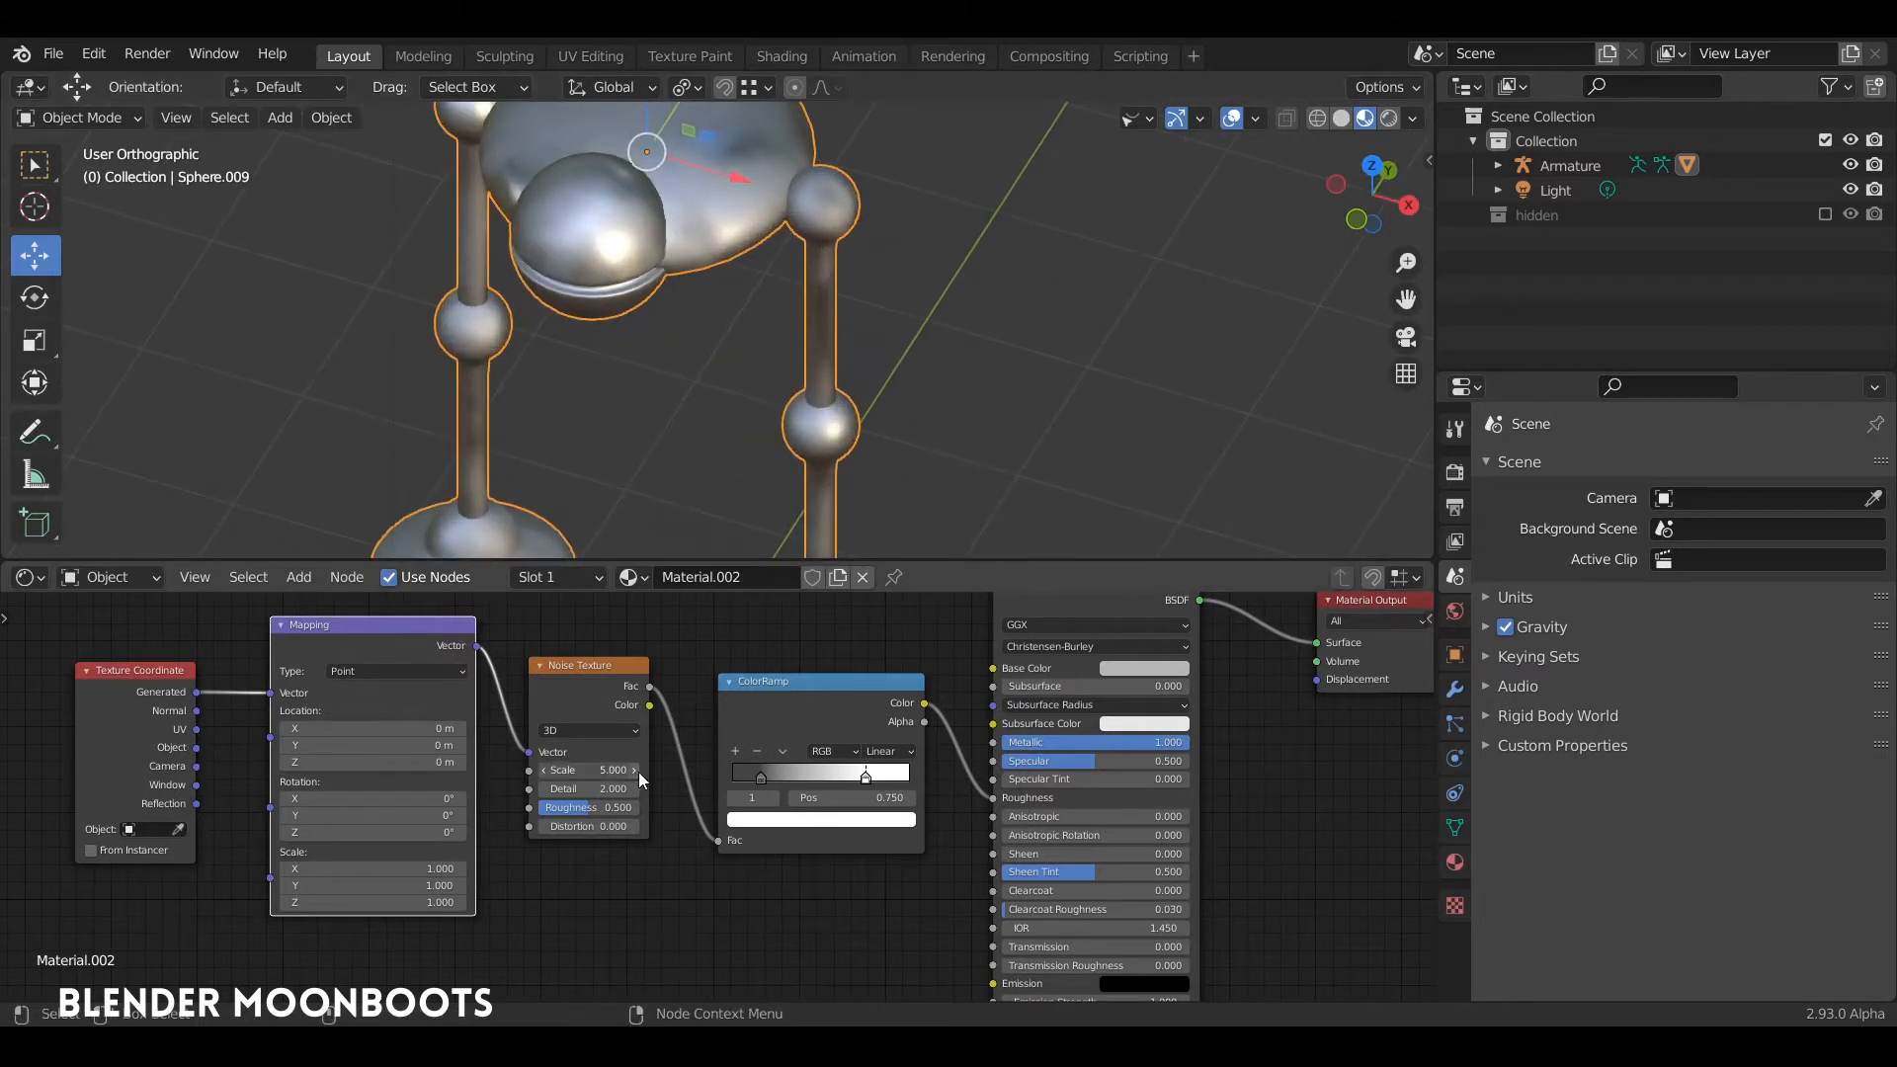
Step: Raise the Noise Texture's Scale to about 7.168 and adjust the Mapping node's Y scale while checking the figure
left_click_drag(638, 772, 650, 768)
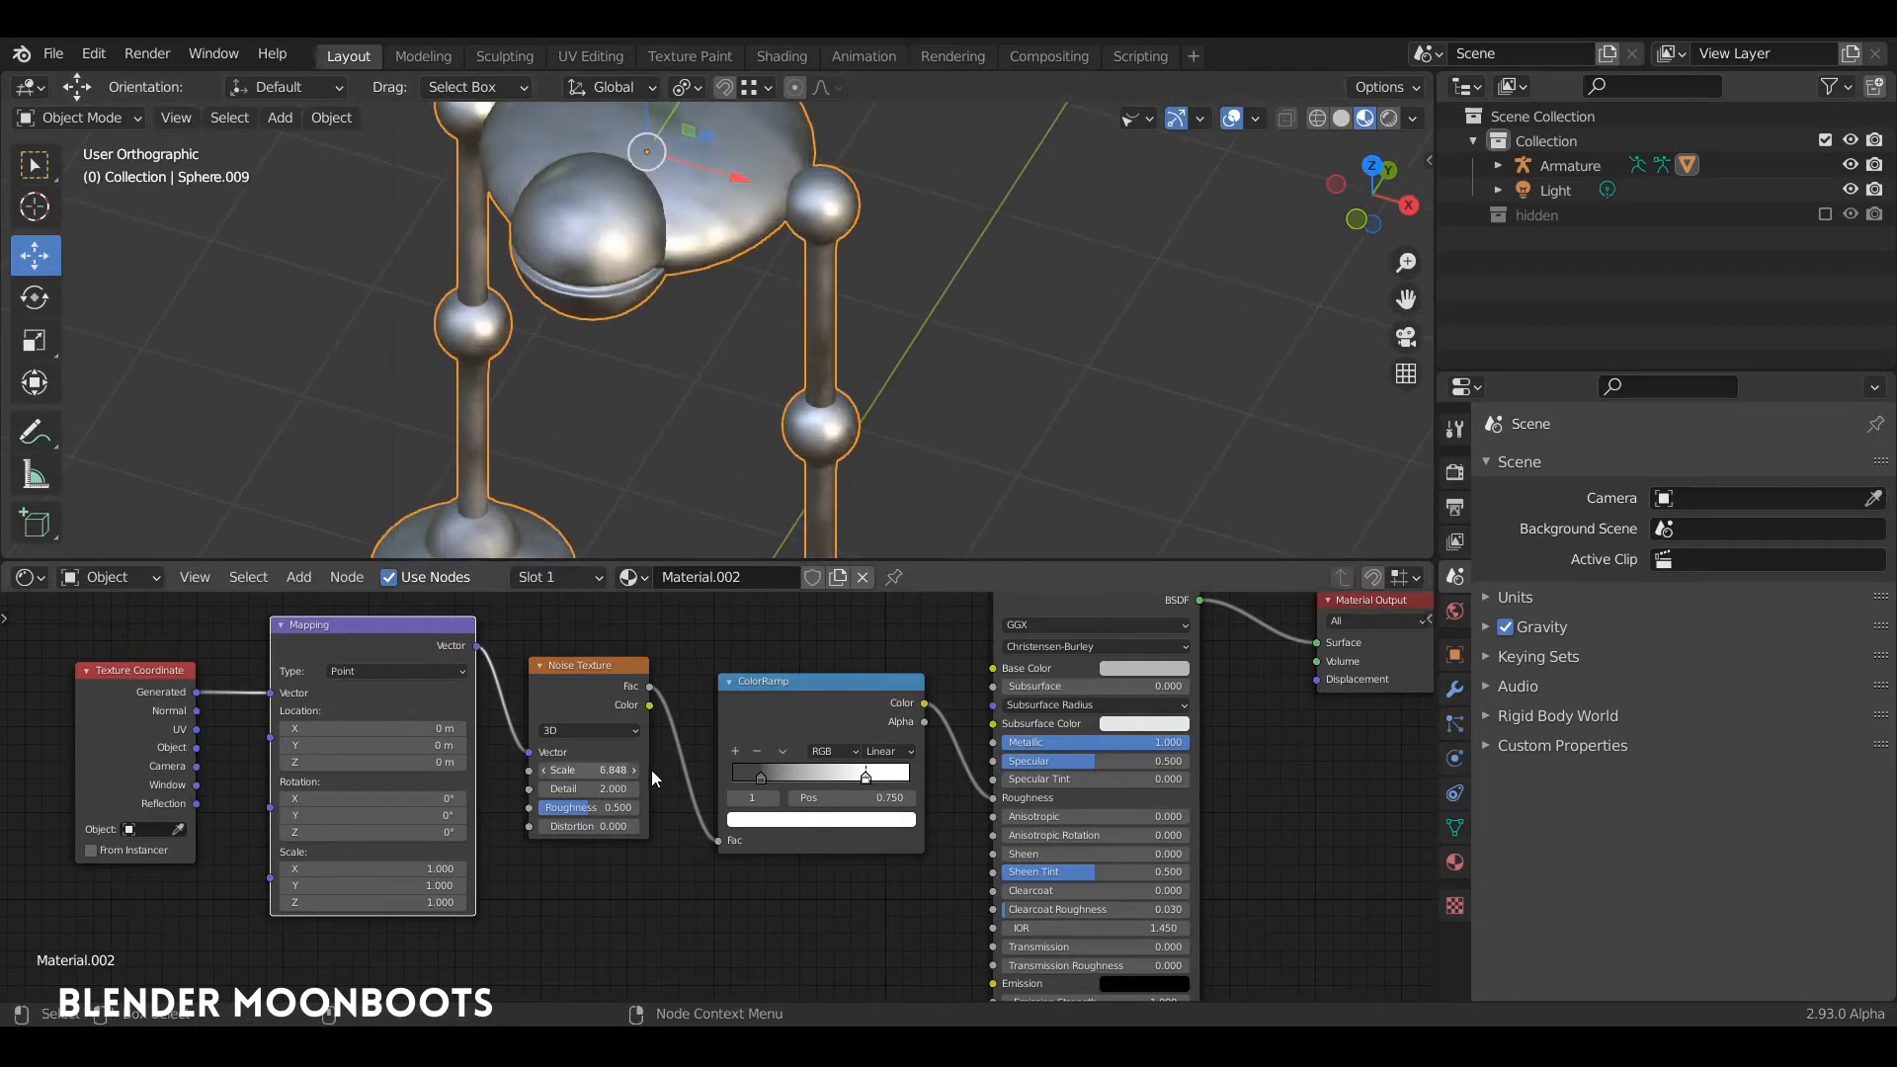
middle_click_drag(660, 494, 582, 474)
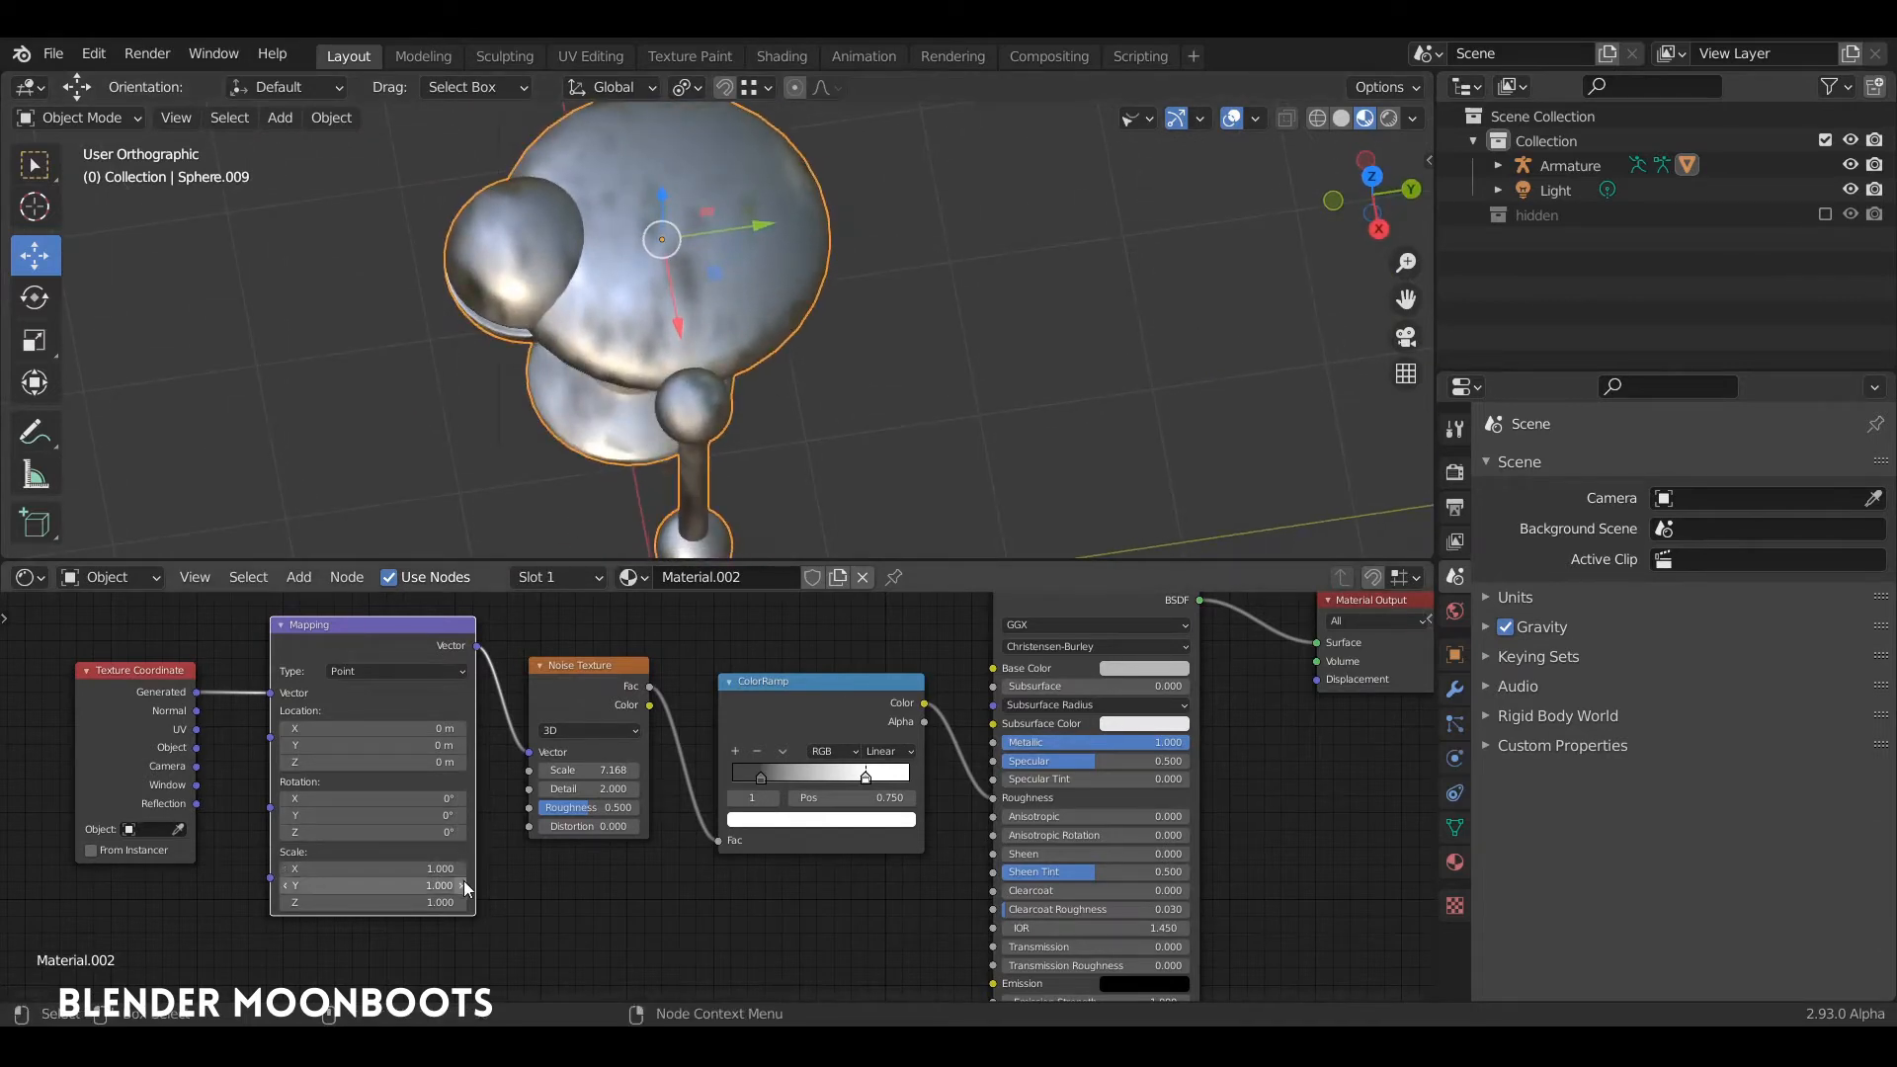
left_click_drag(465, 884, 441, 883)
mouse_move(630, 492)
middle_mouse_down()
mouse_move(873, 231)
mouse_move(812, 301)
mouse_move(1029, 240)
middle_mouse_up()
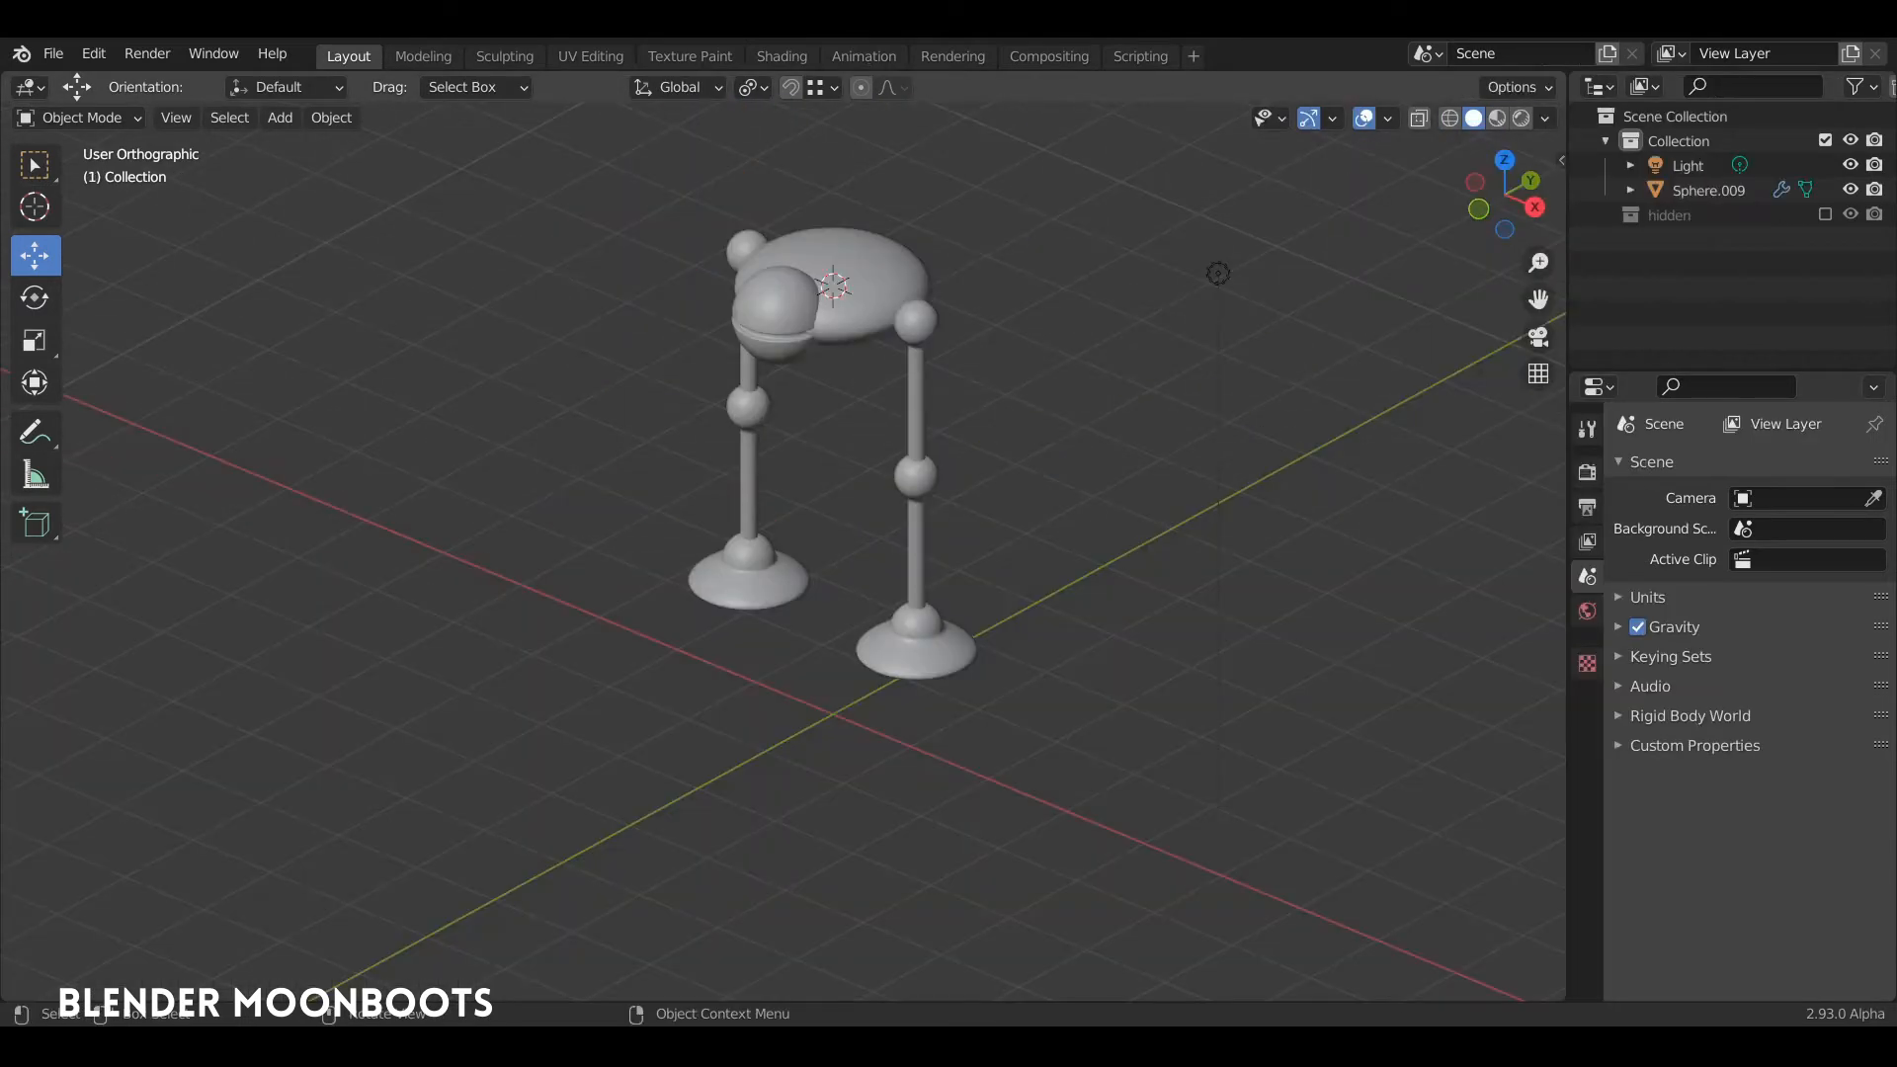
Step: Add an armature at the centre of the figure's body in the front view
scroll(978, 305, "up", 3)
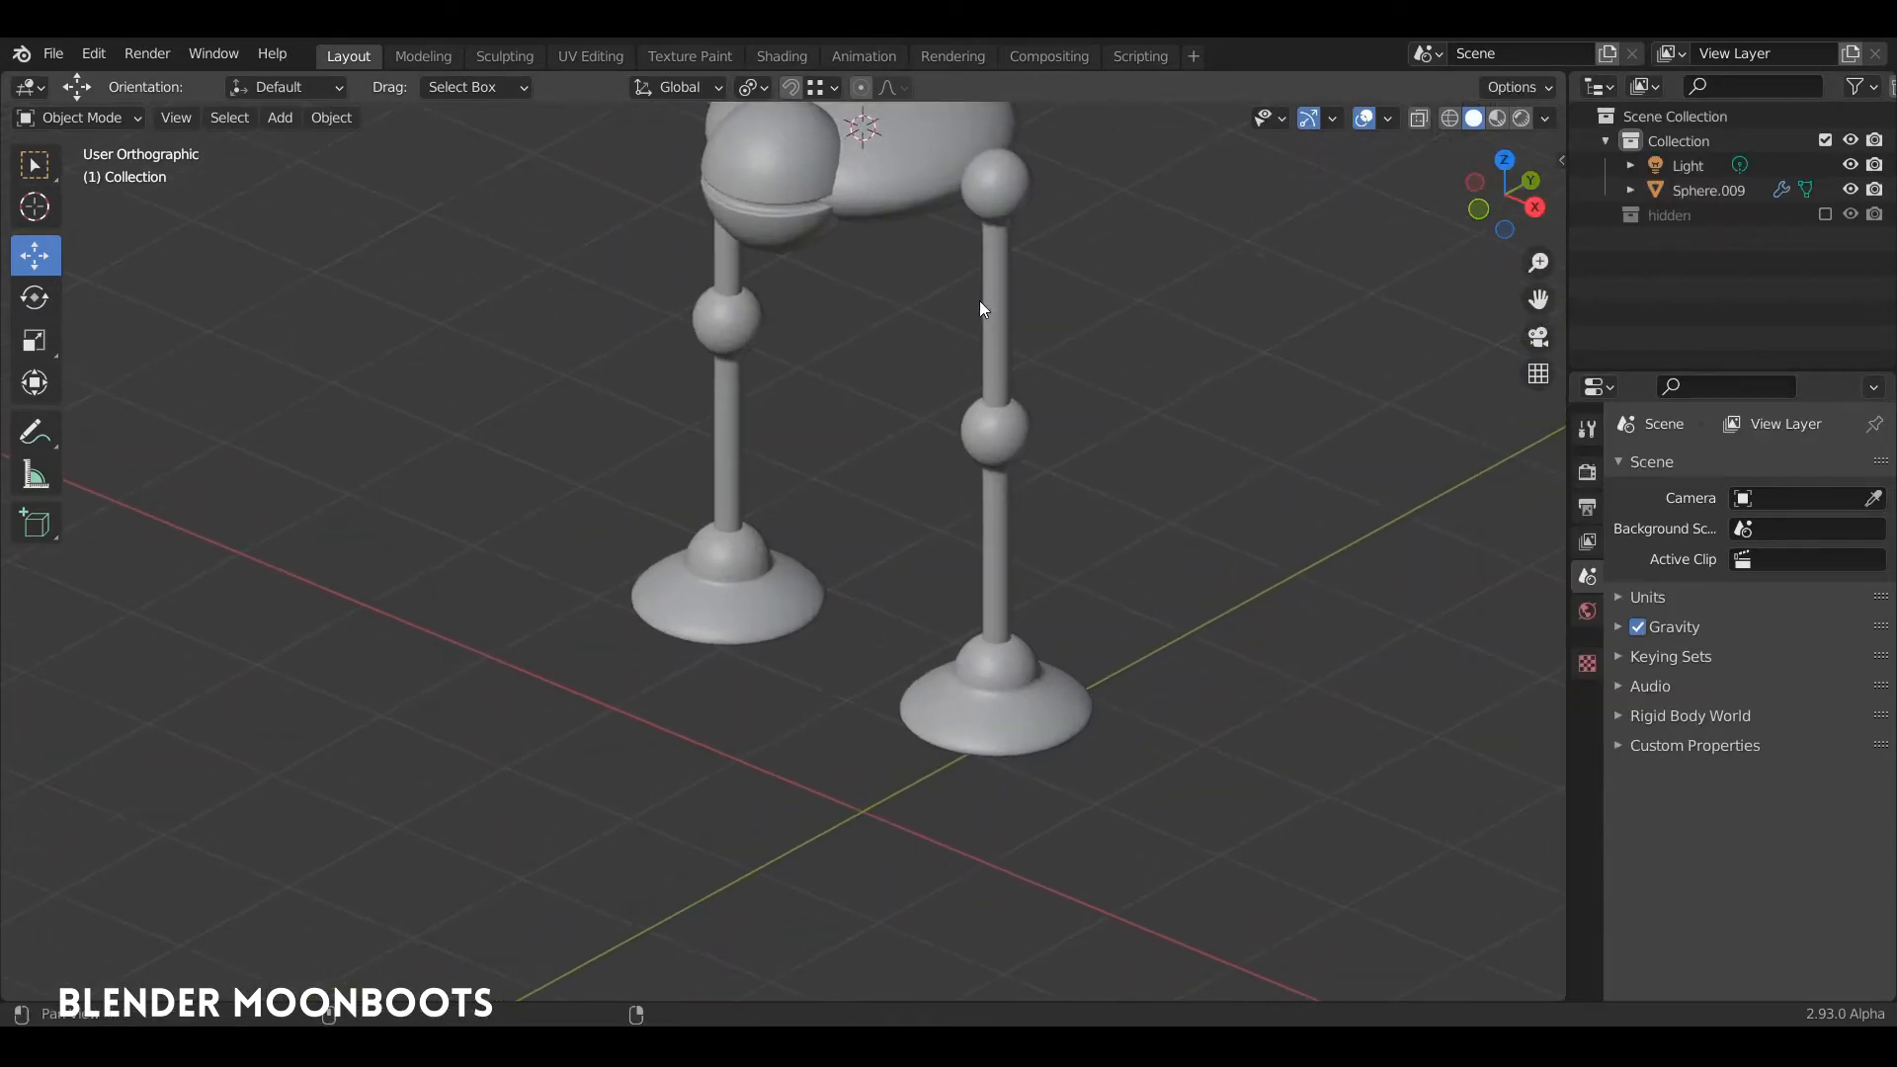
middle_click_drag(980, 300, 895, 484, "shift")
middle_click_drag(895, 484, 961, 412)
middle_click_drag(961, 412, 988, 370, "shift")
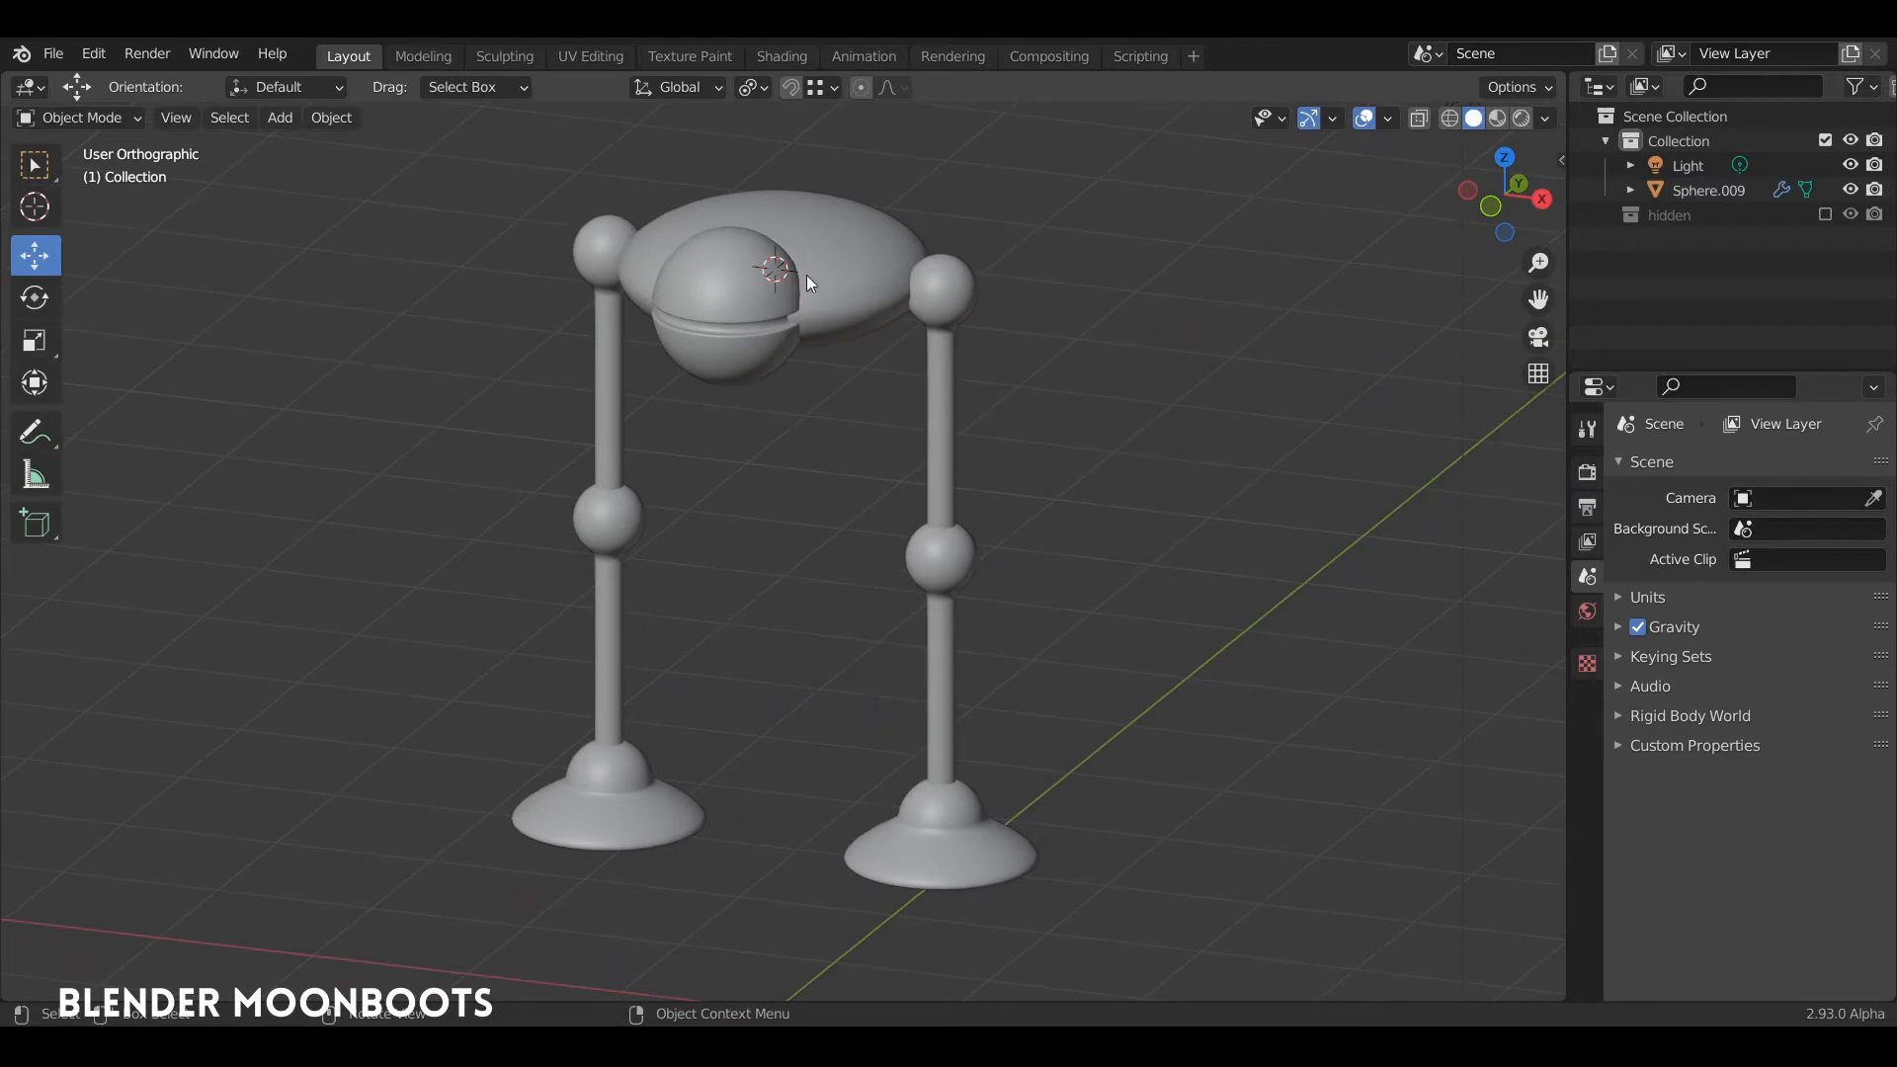
middle_click_drag(806, 274, 873, 261)
scroll(874, 251, "up", 1)
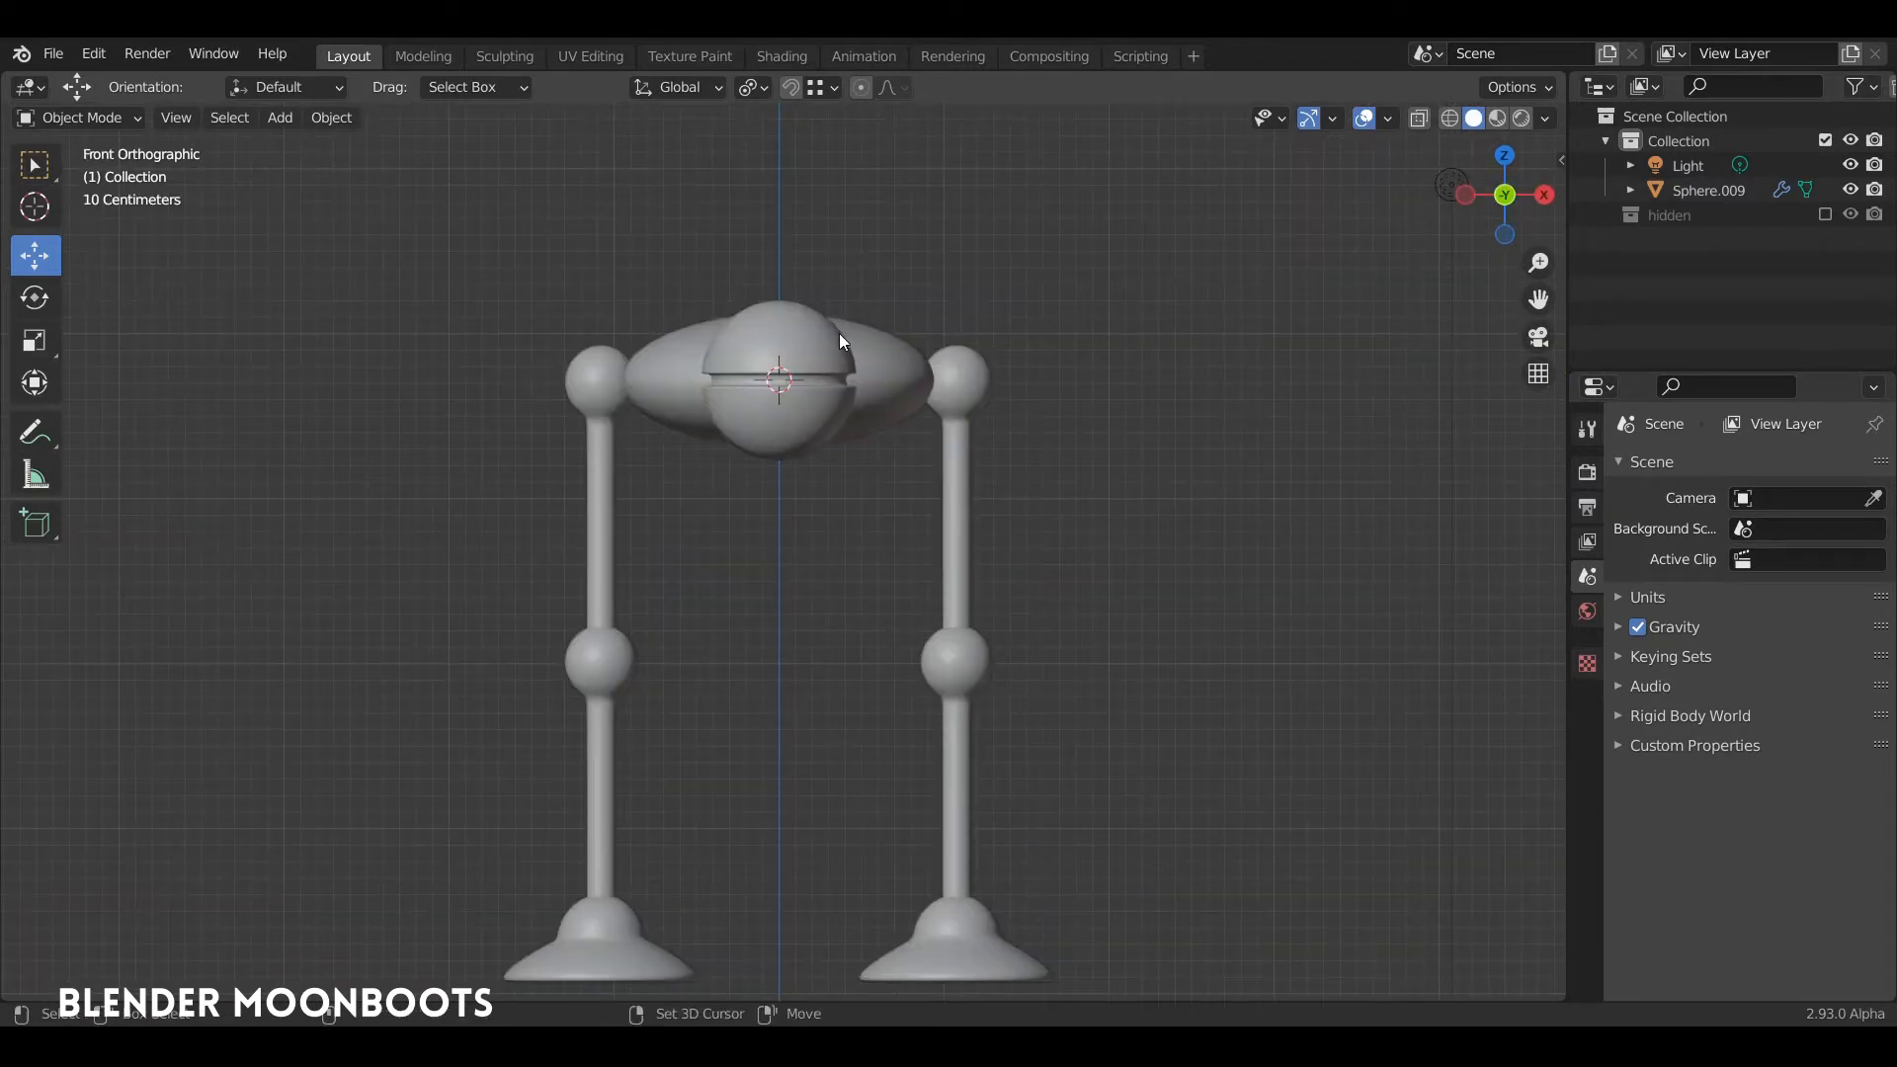
key("shift+a")
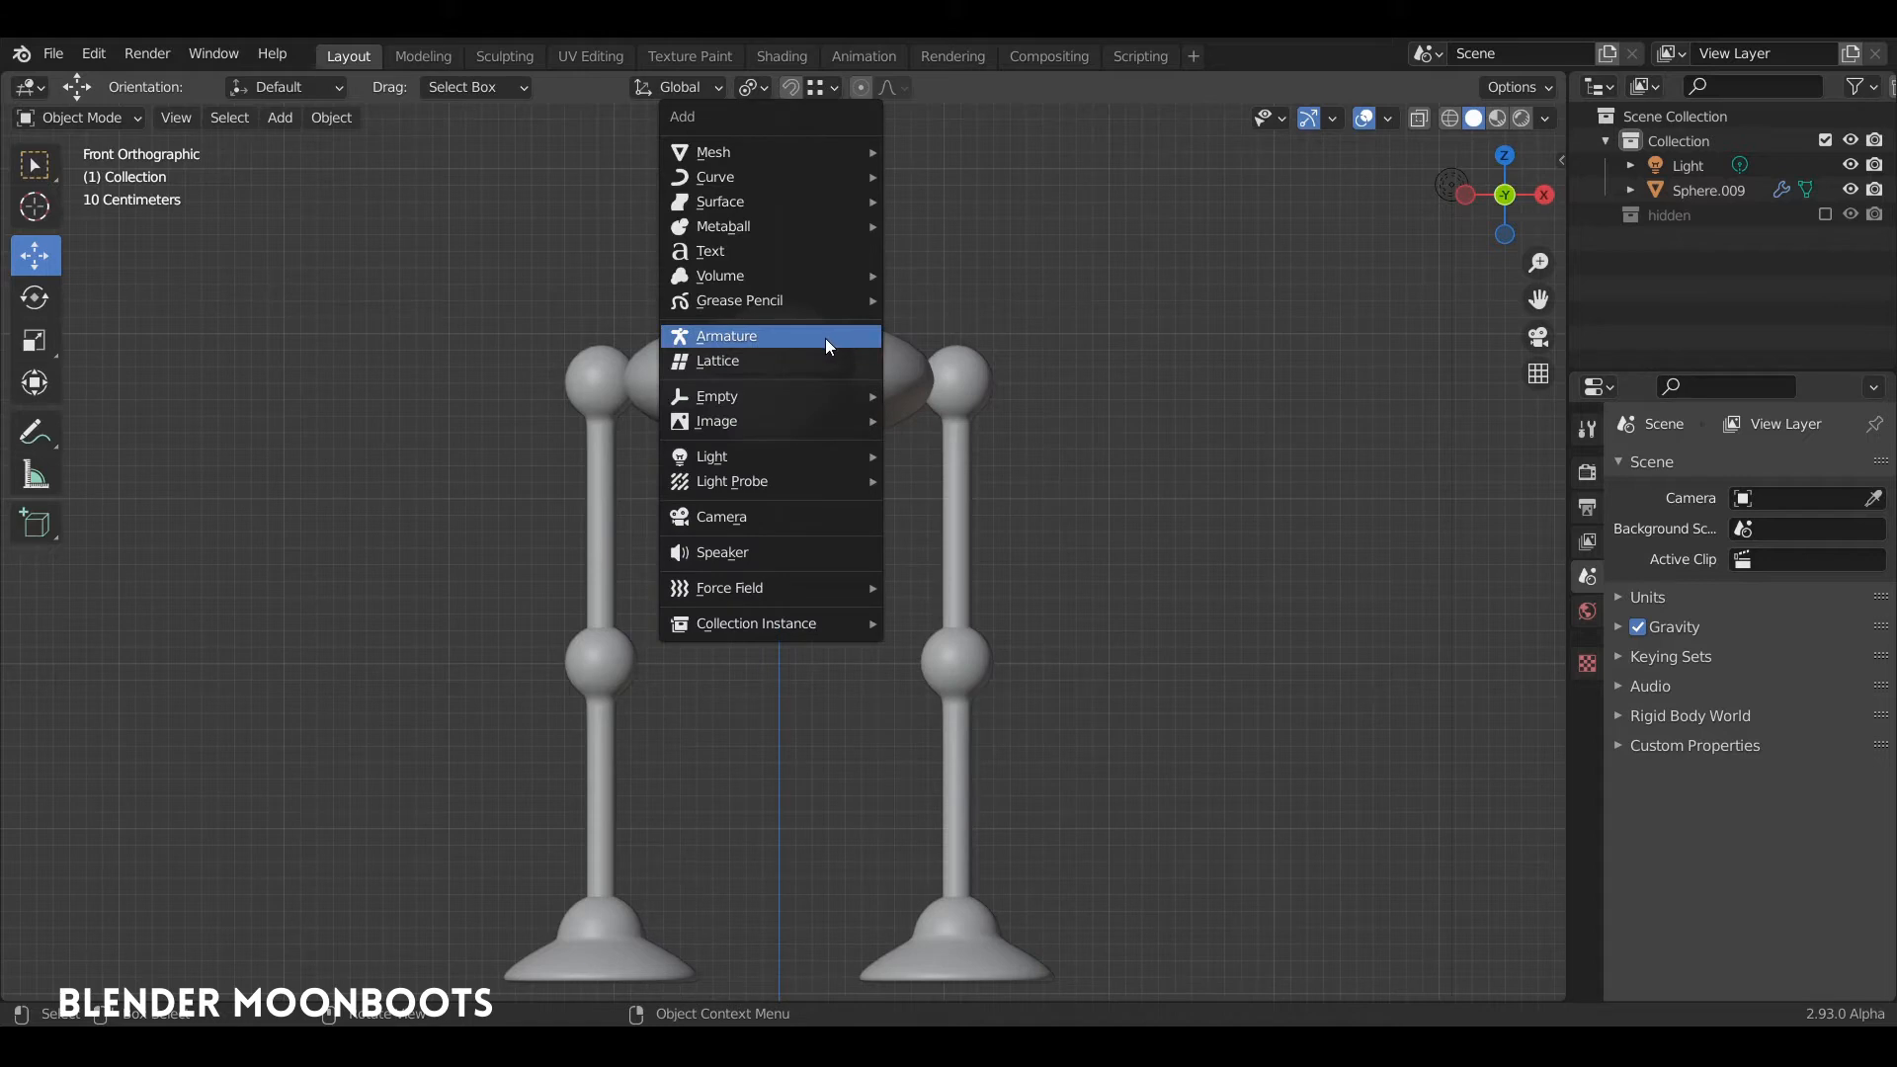
left_click(825, 336)
Step: Set the armature to display In Front of the mesh
middle_click_drag(924, 334, 985, 342)
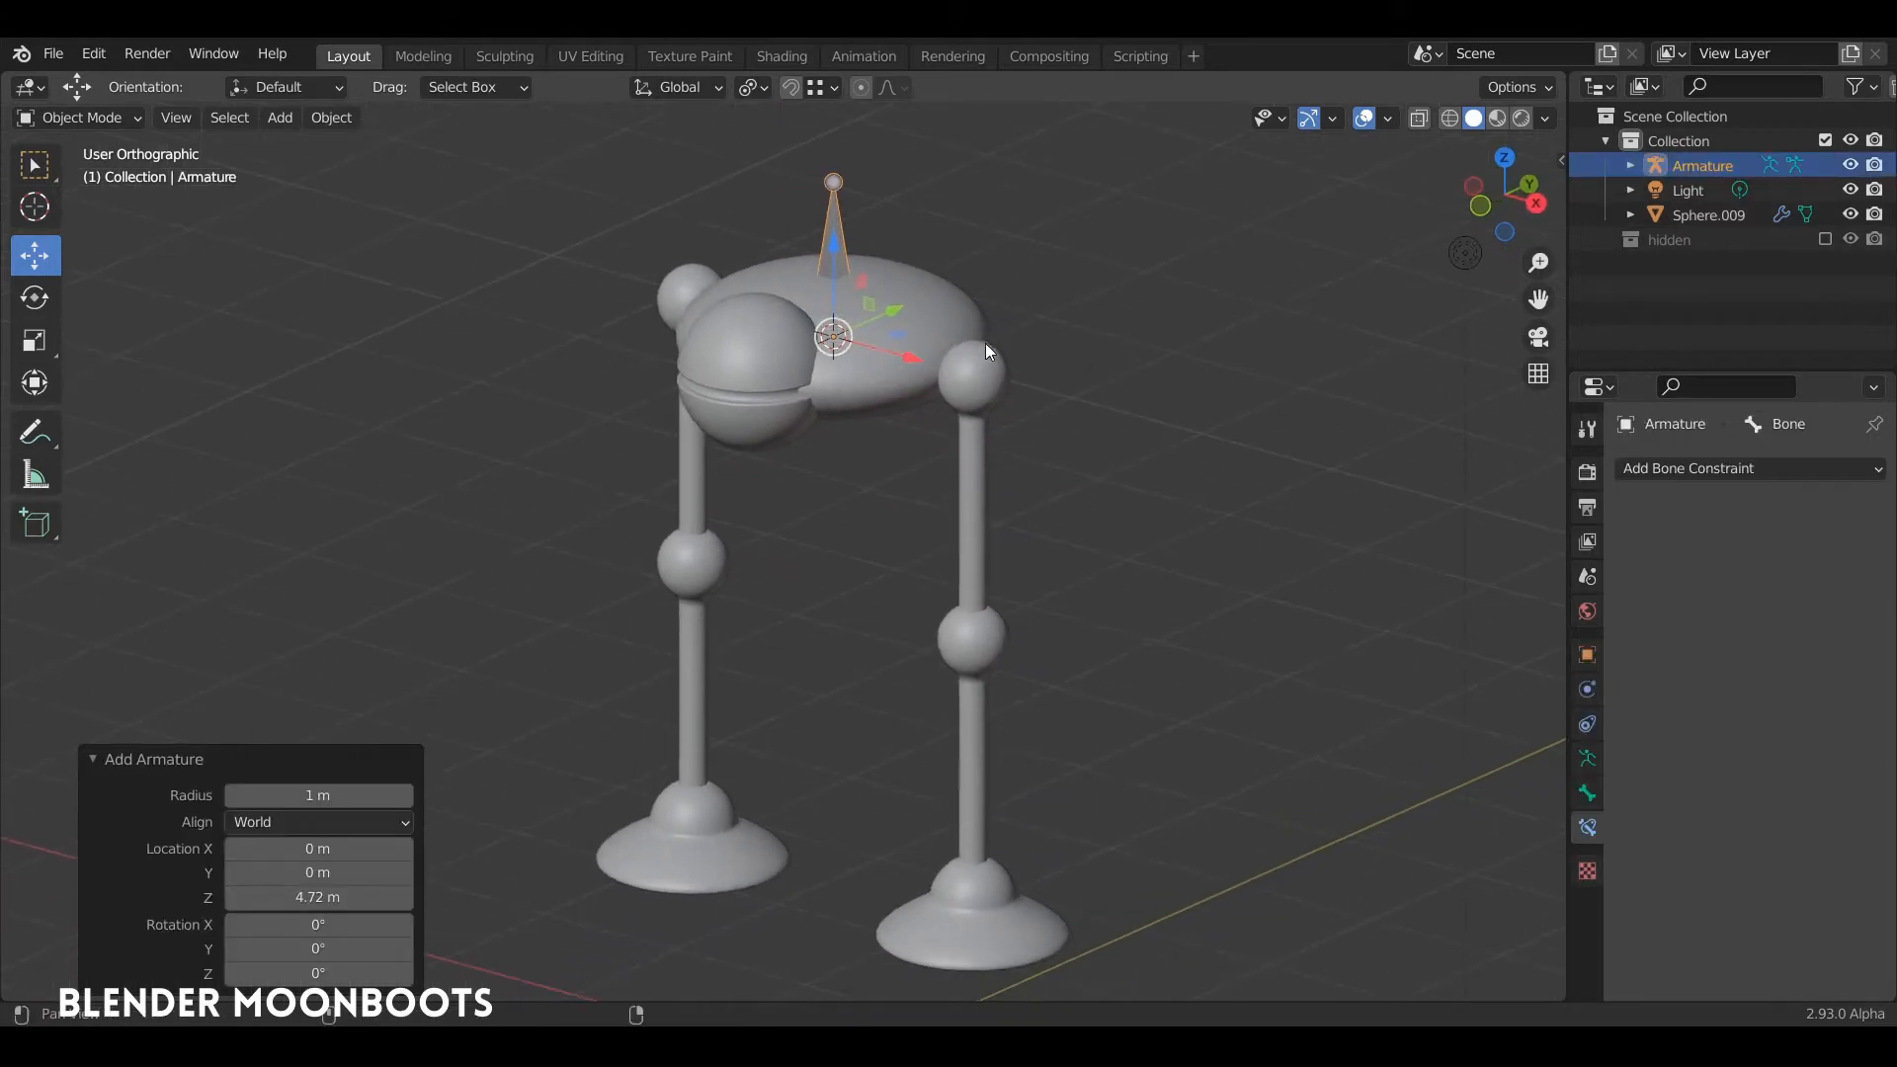
left_click(1587, 656)
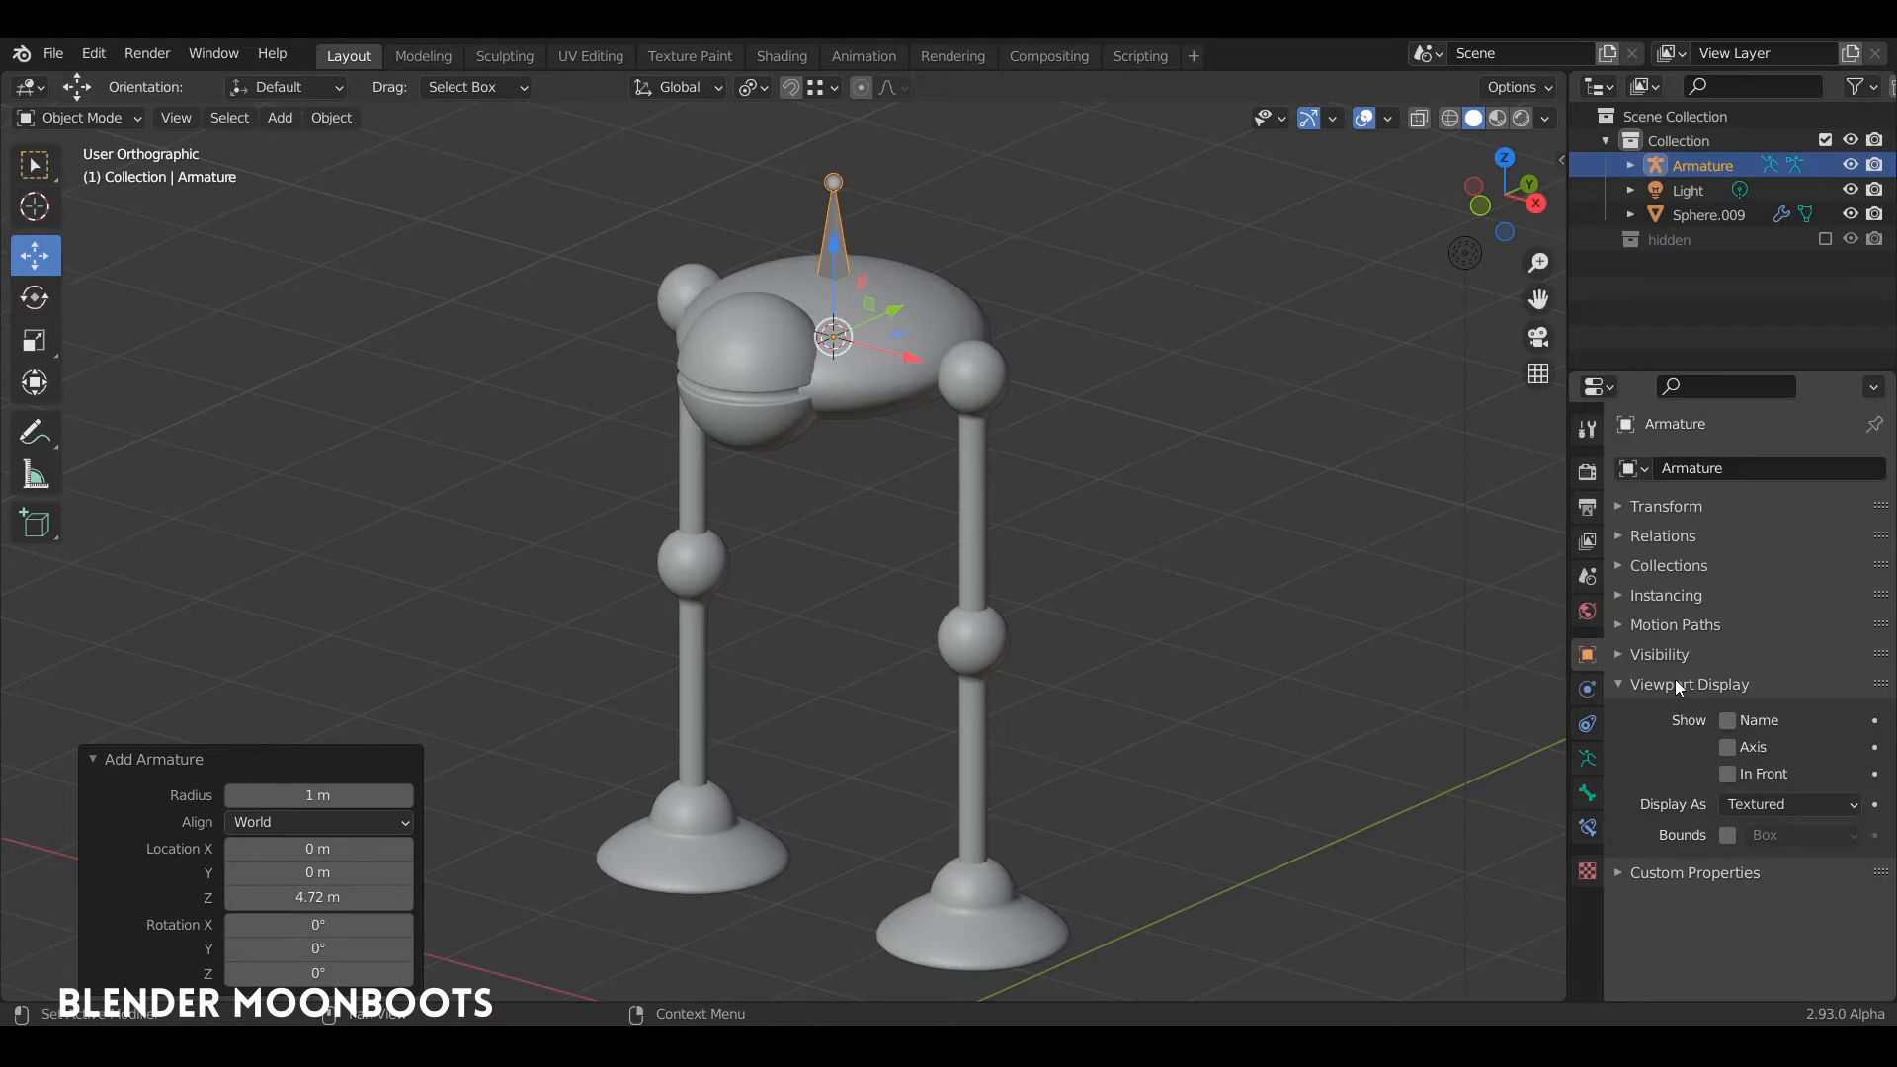
left_click(1726, 774)
middle_click_drag(1129, 482, 863, 304)
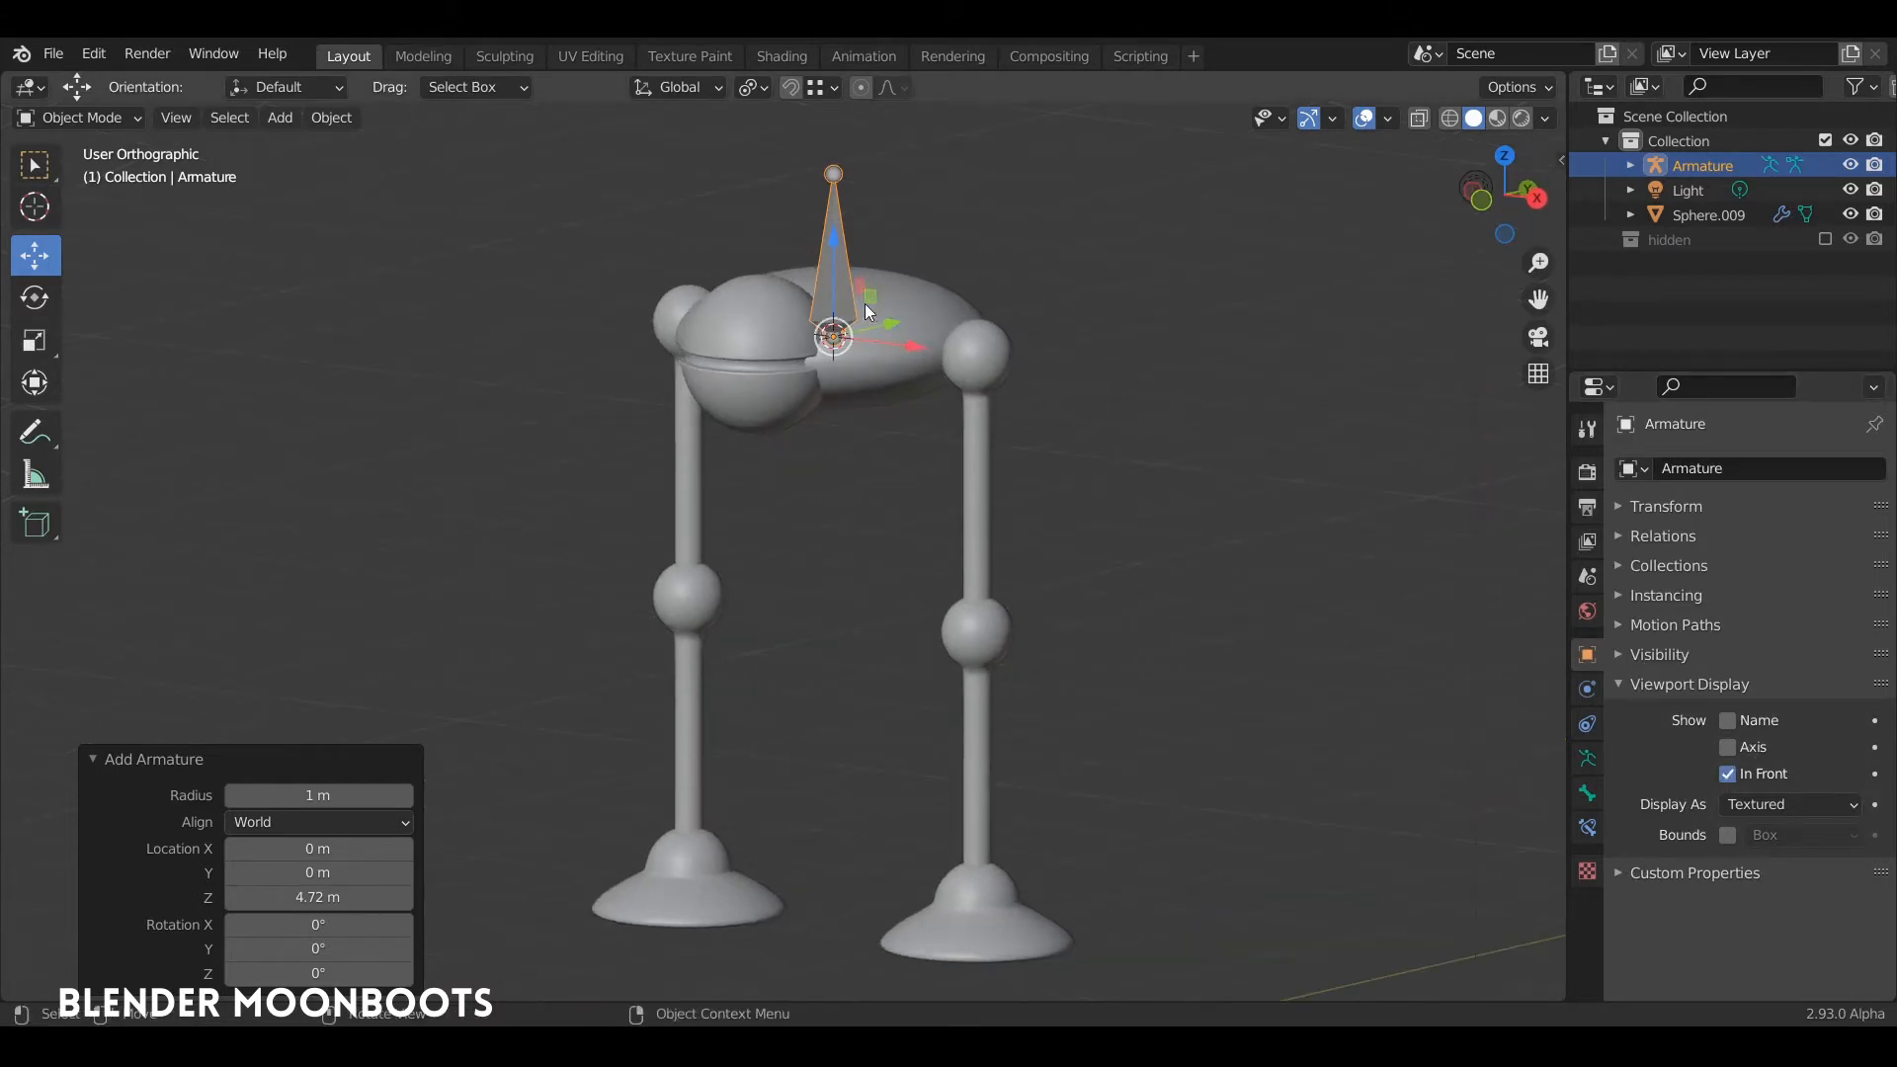
Step: Duplicate the body bone in Edit Mode and place the copy about 1.07 m along +X, centred on the hip ball
key("KP_1")
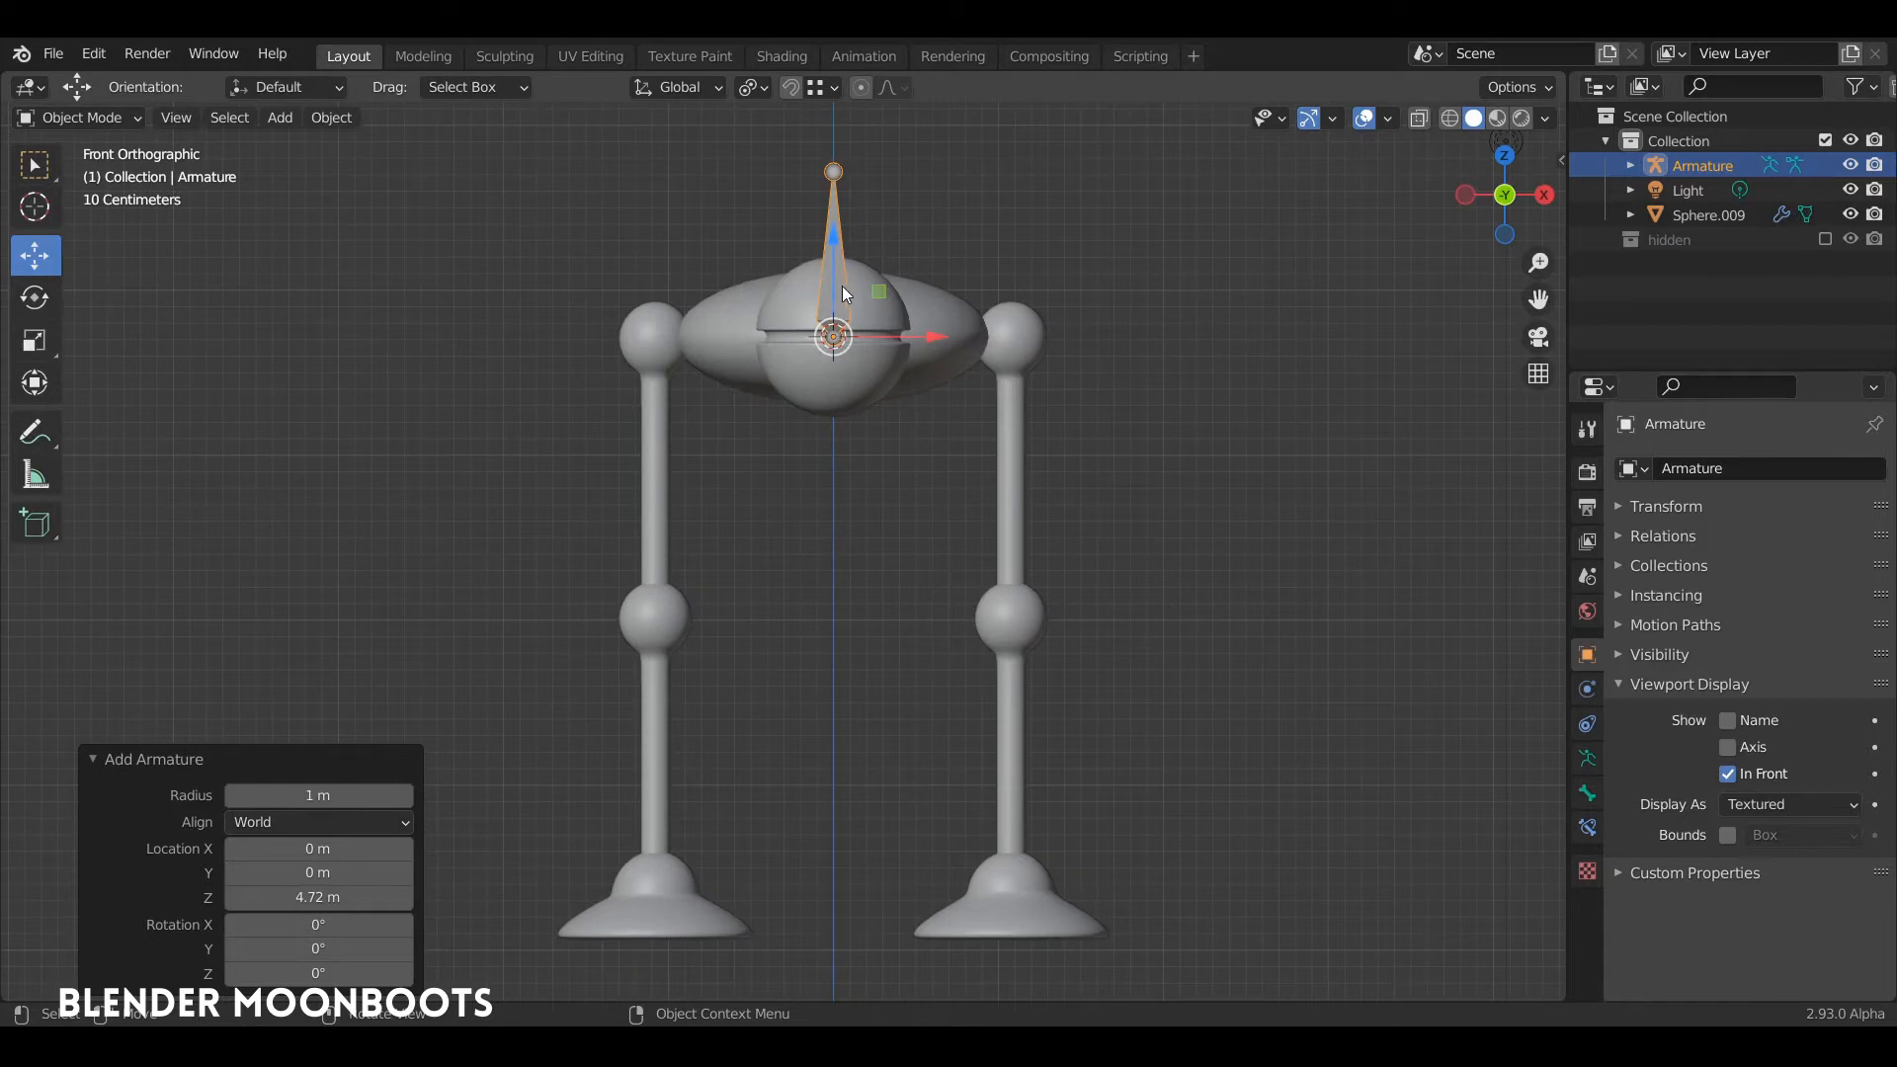
key("Tab")
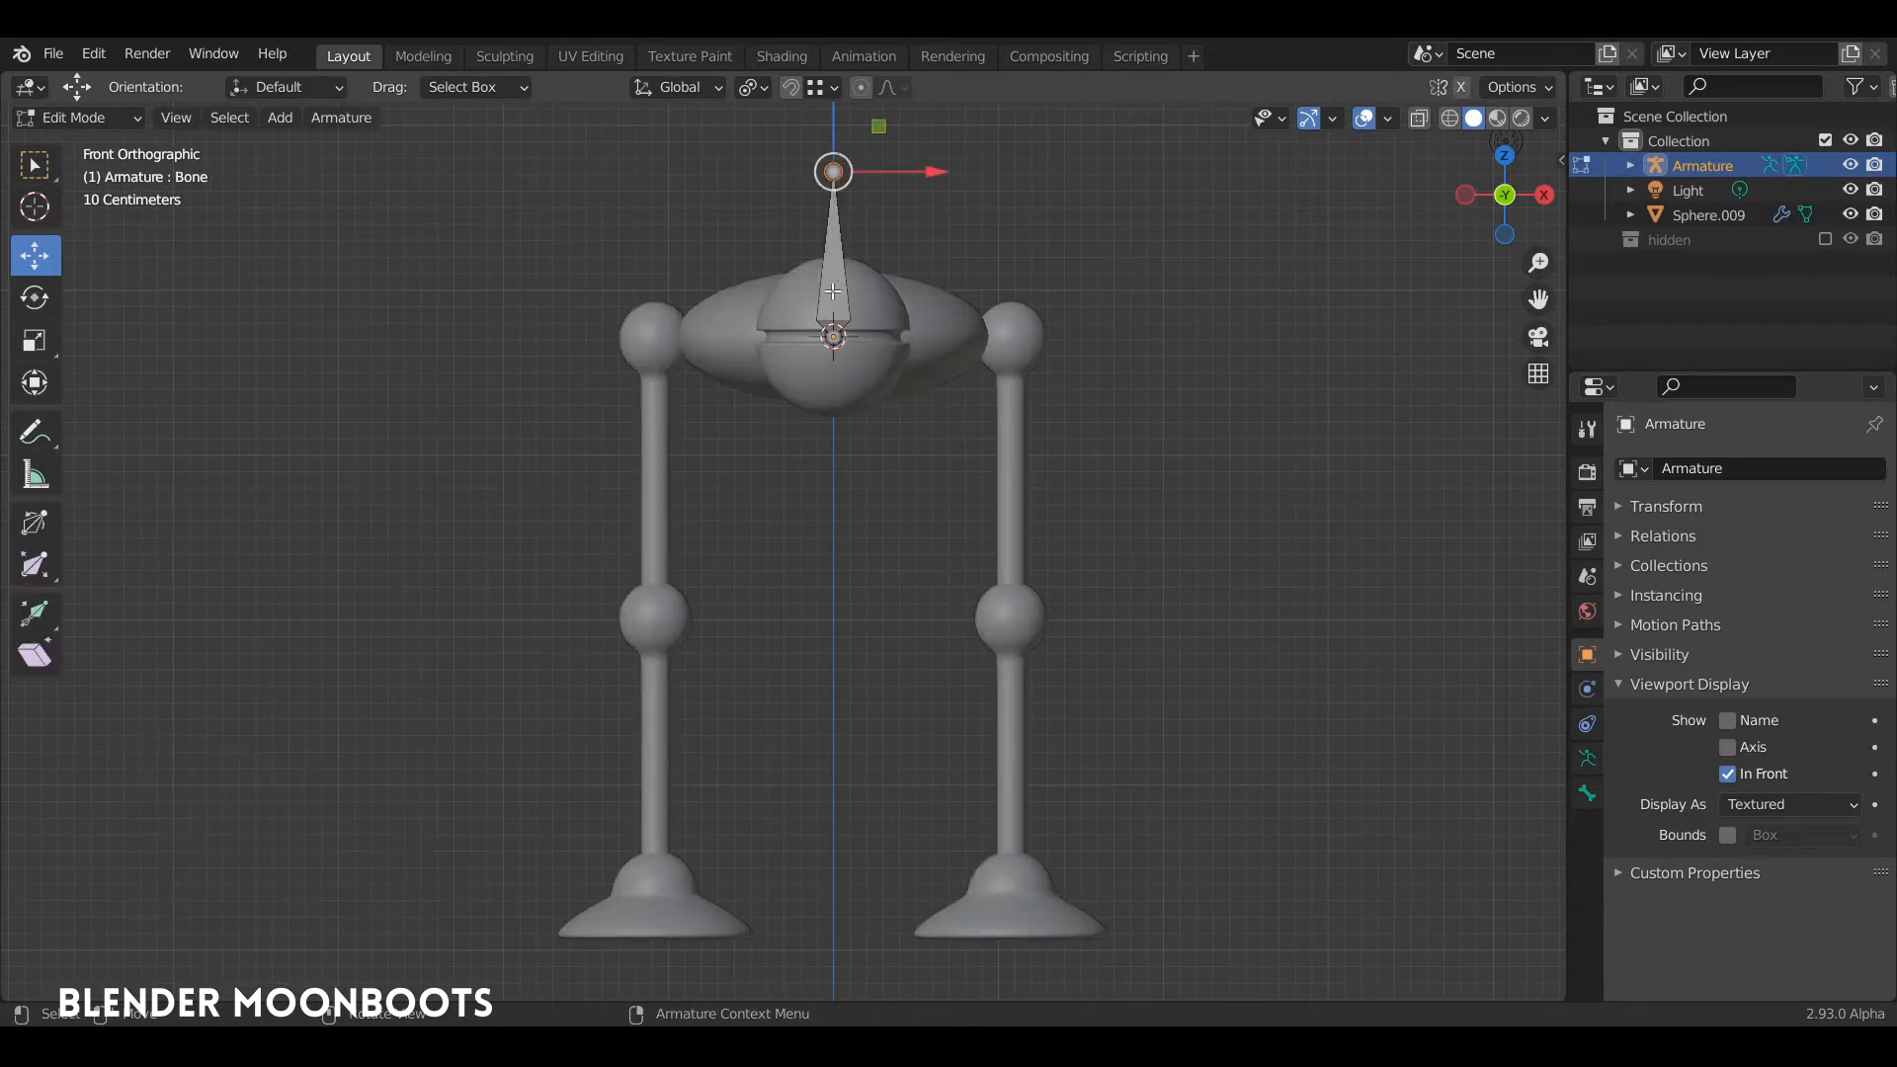
left_click(828, 295)
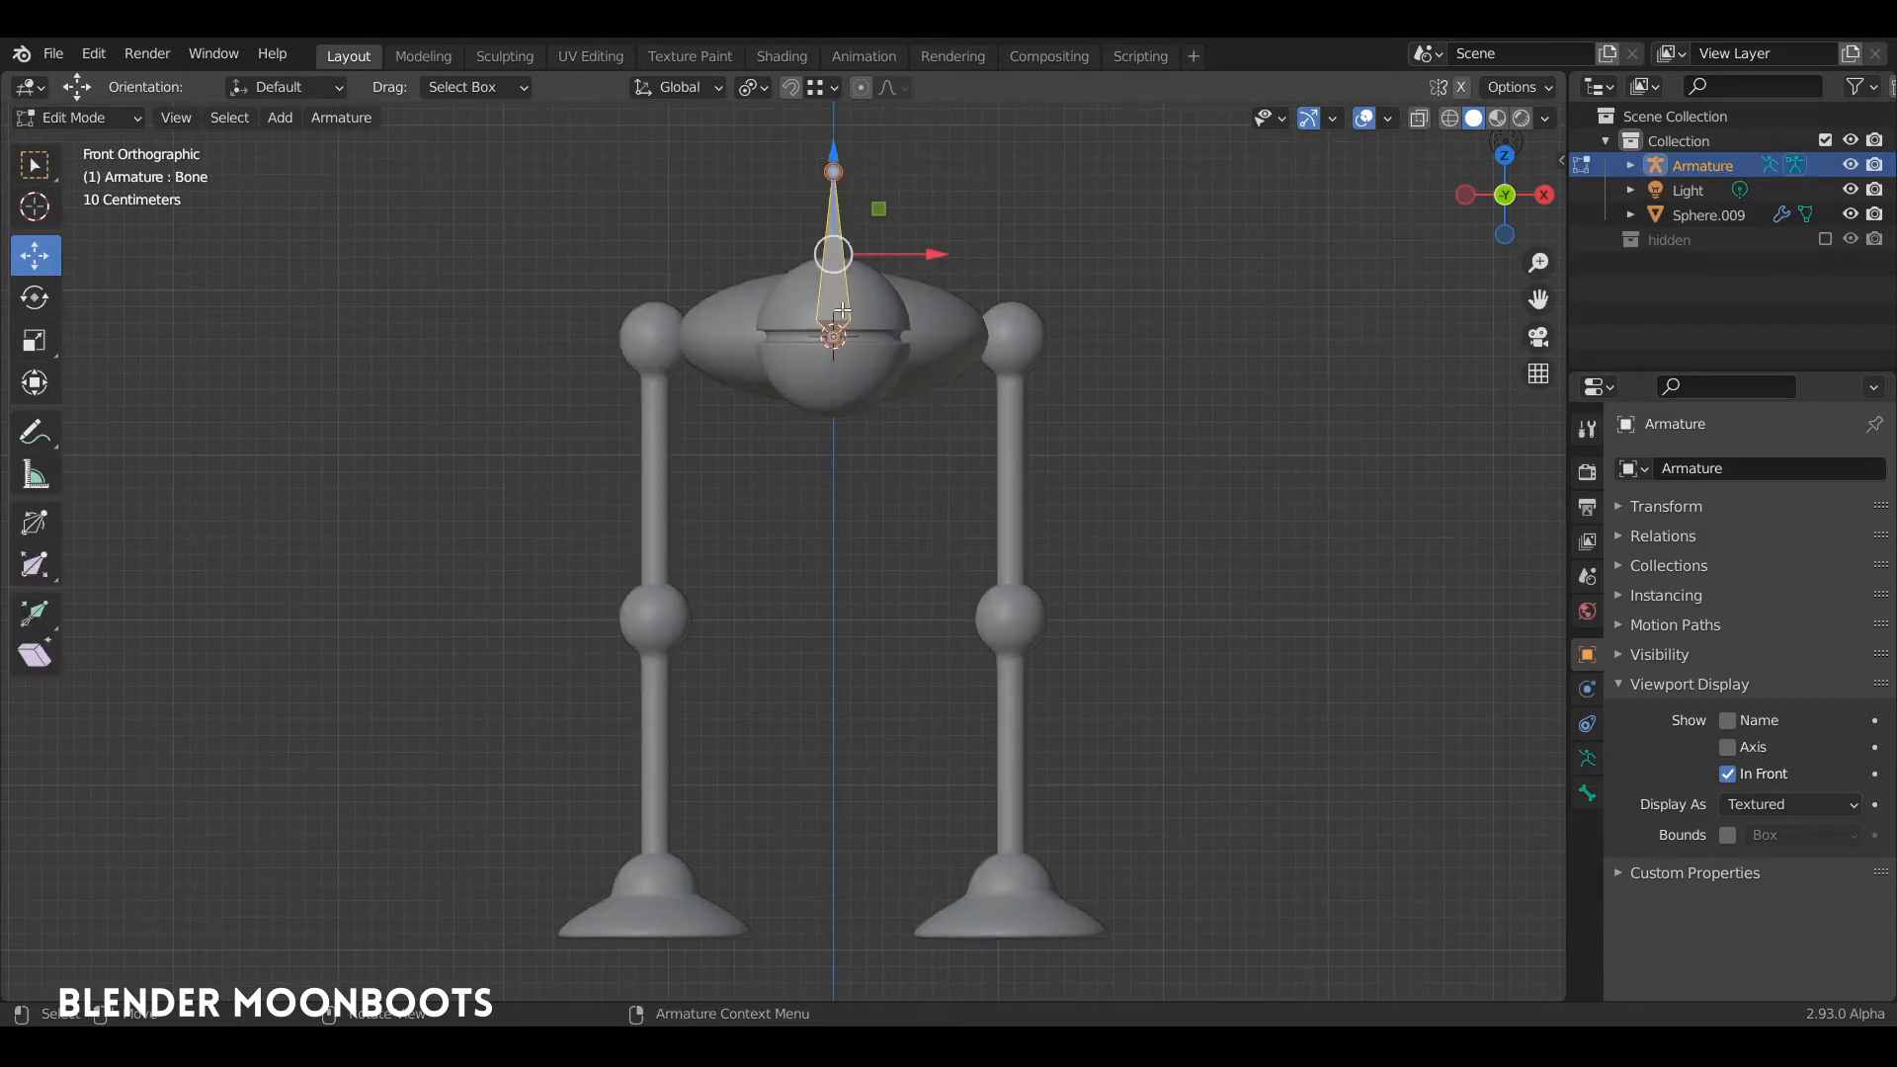
key("shift+d")
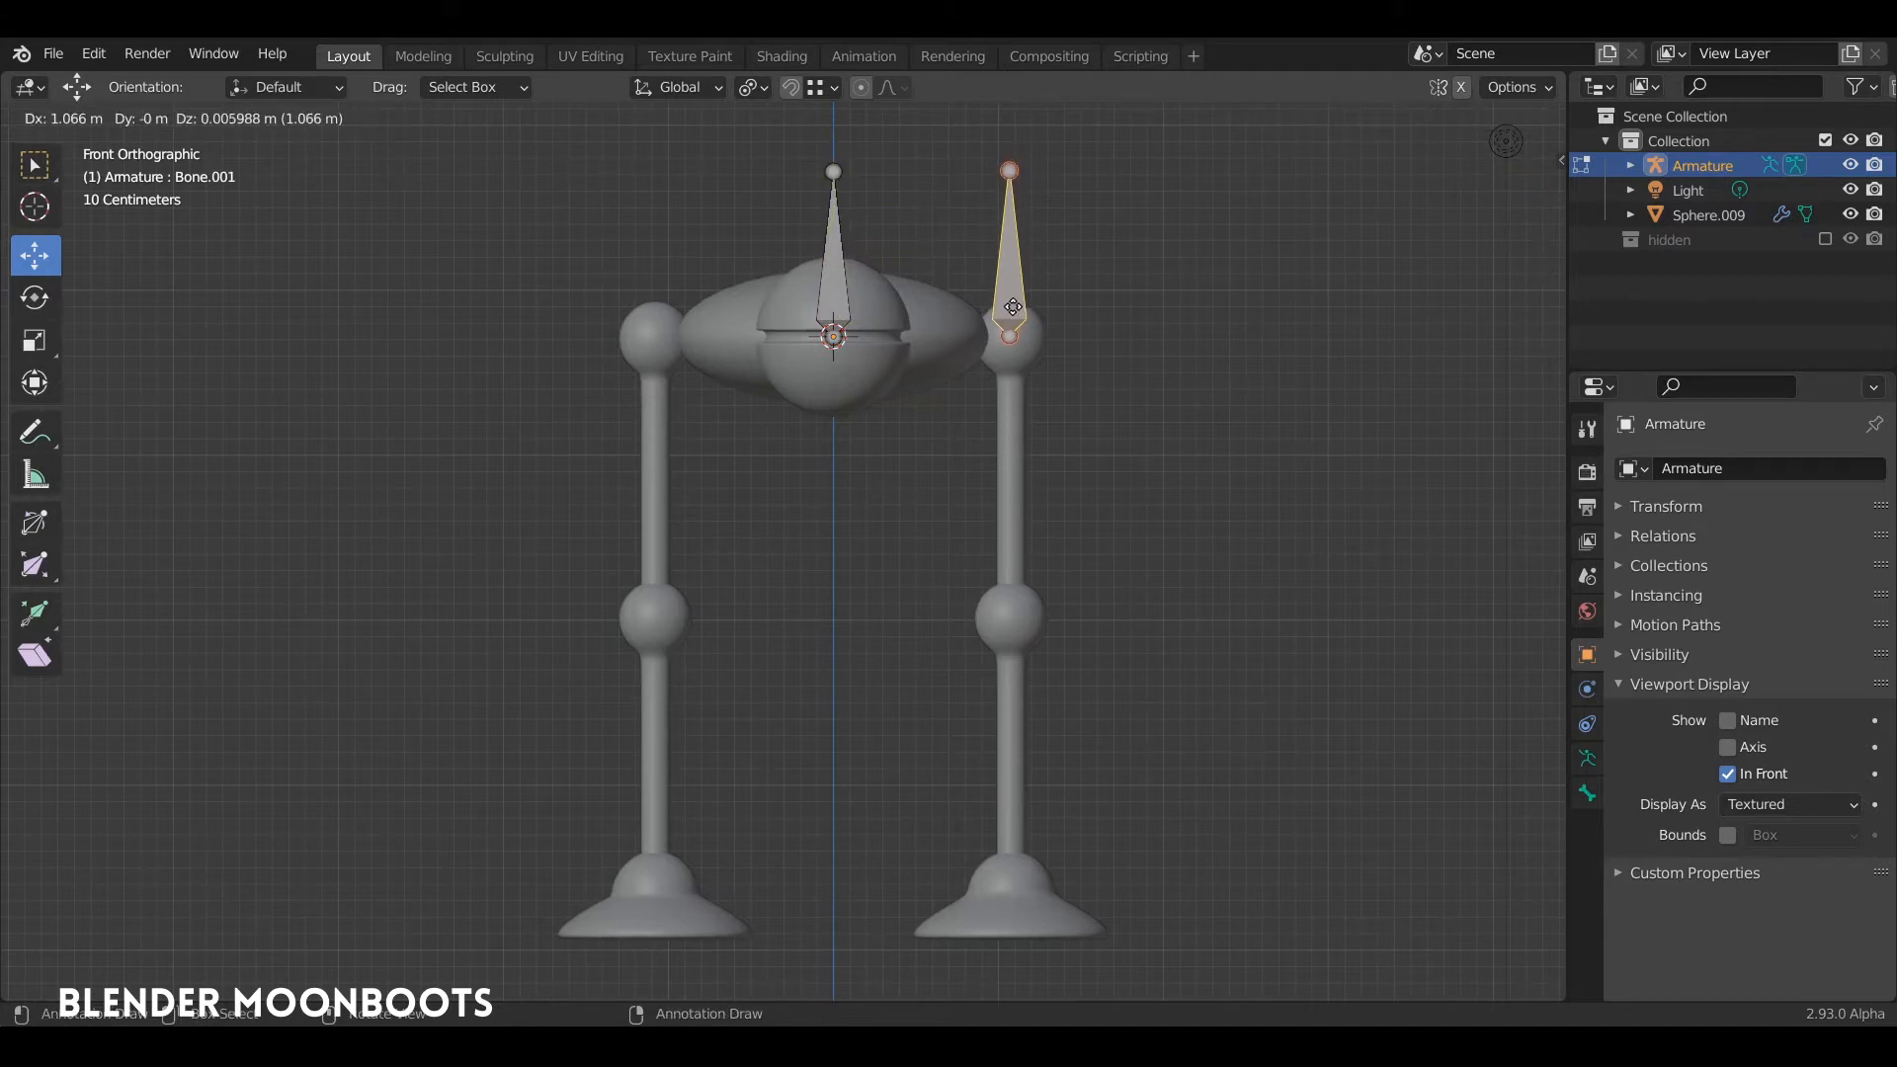
left_click(1018, 308)
left_click_drag(1117, 262, 1127, 256)
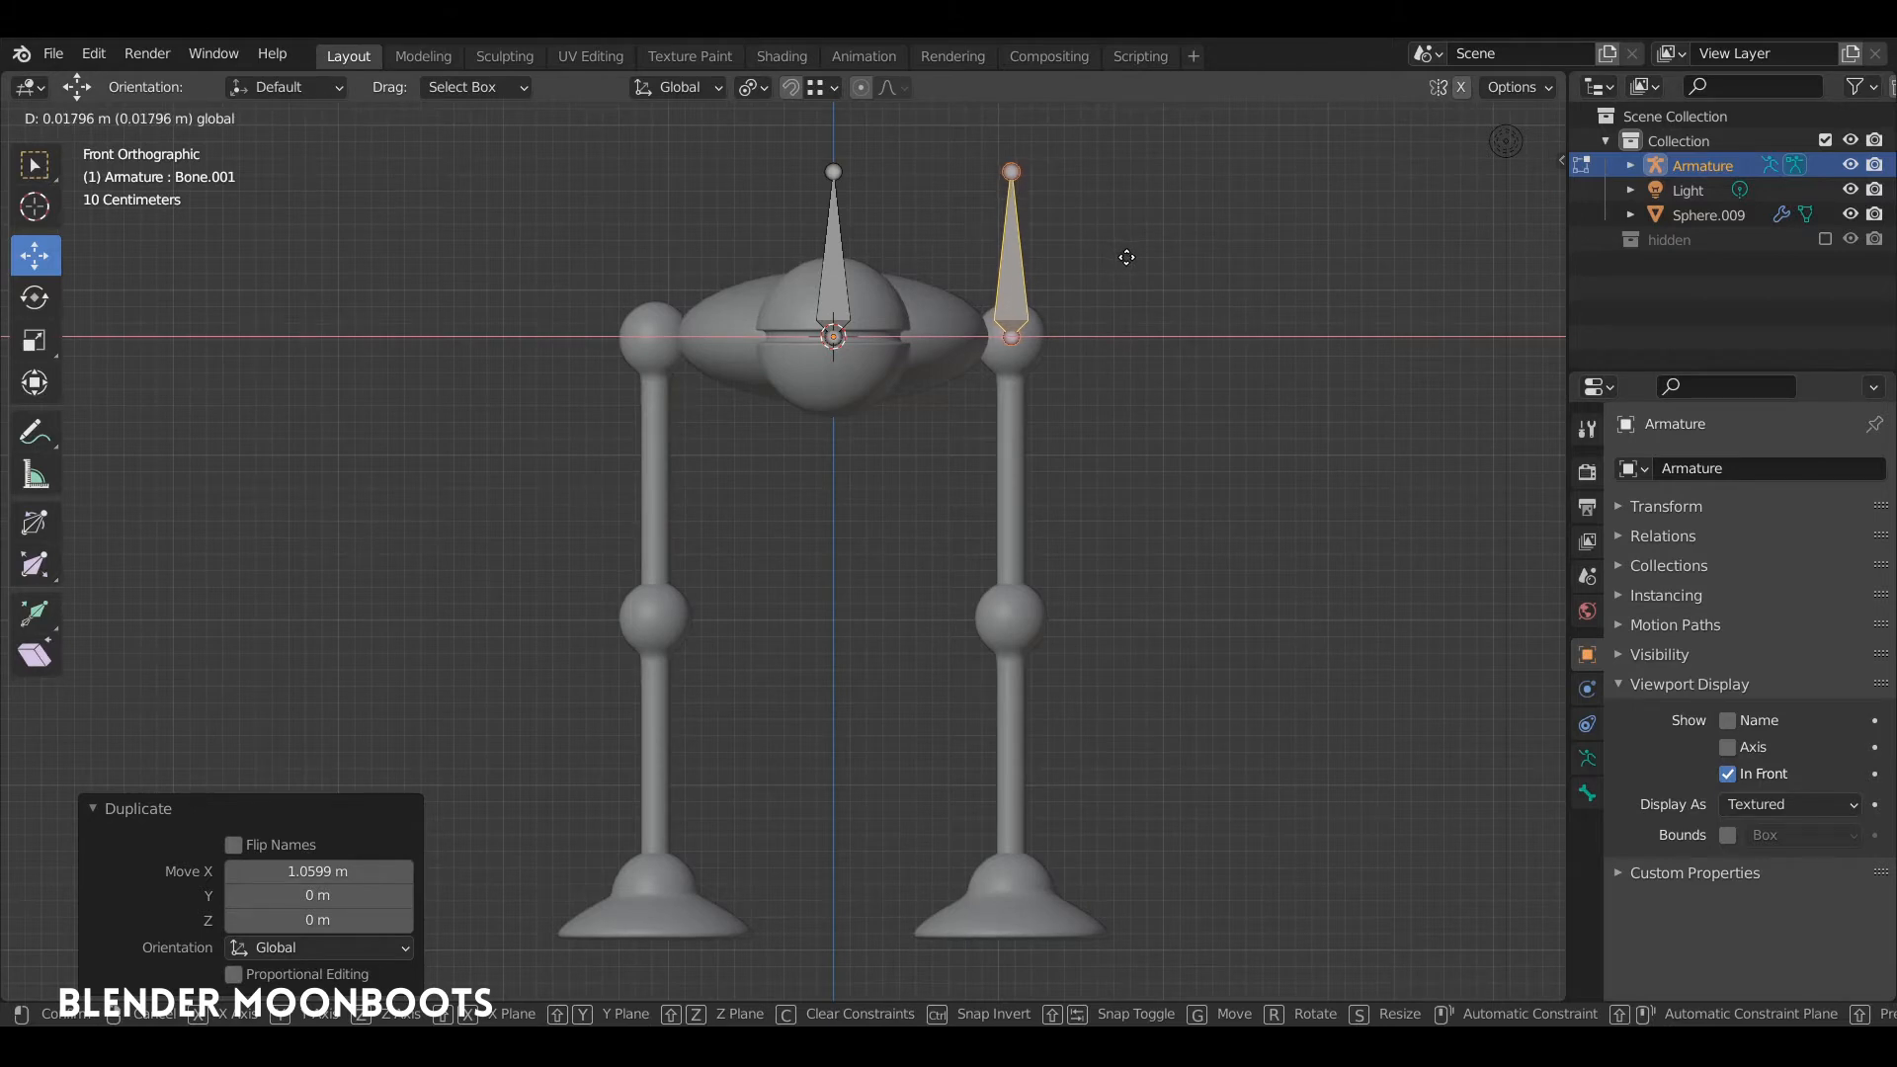
left_click_drag(1126, 258, 1123, 240)
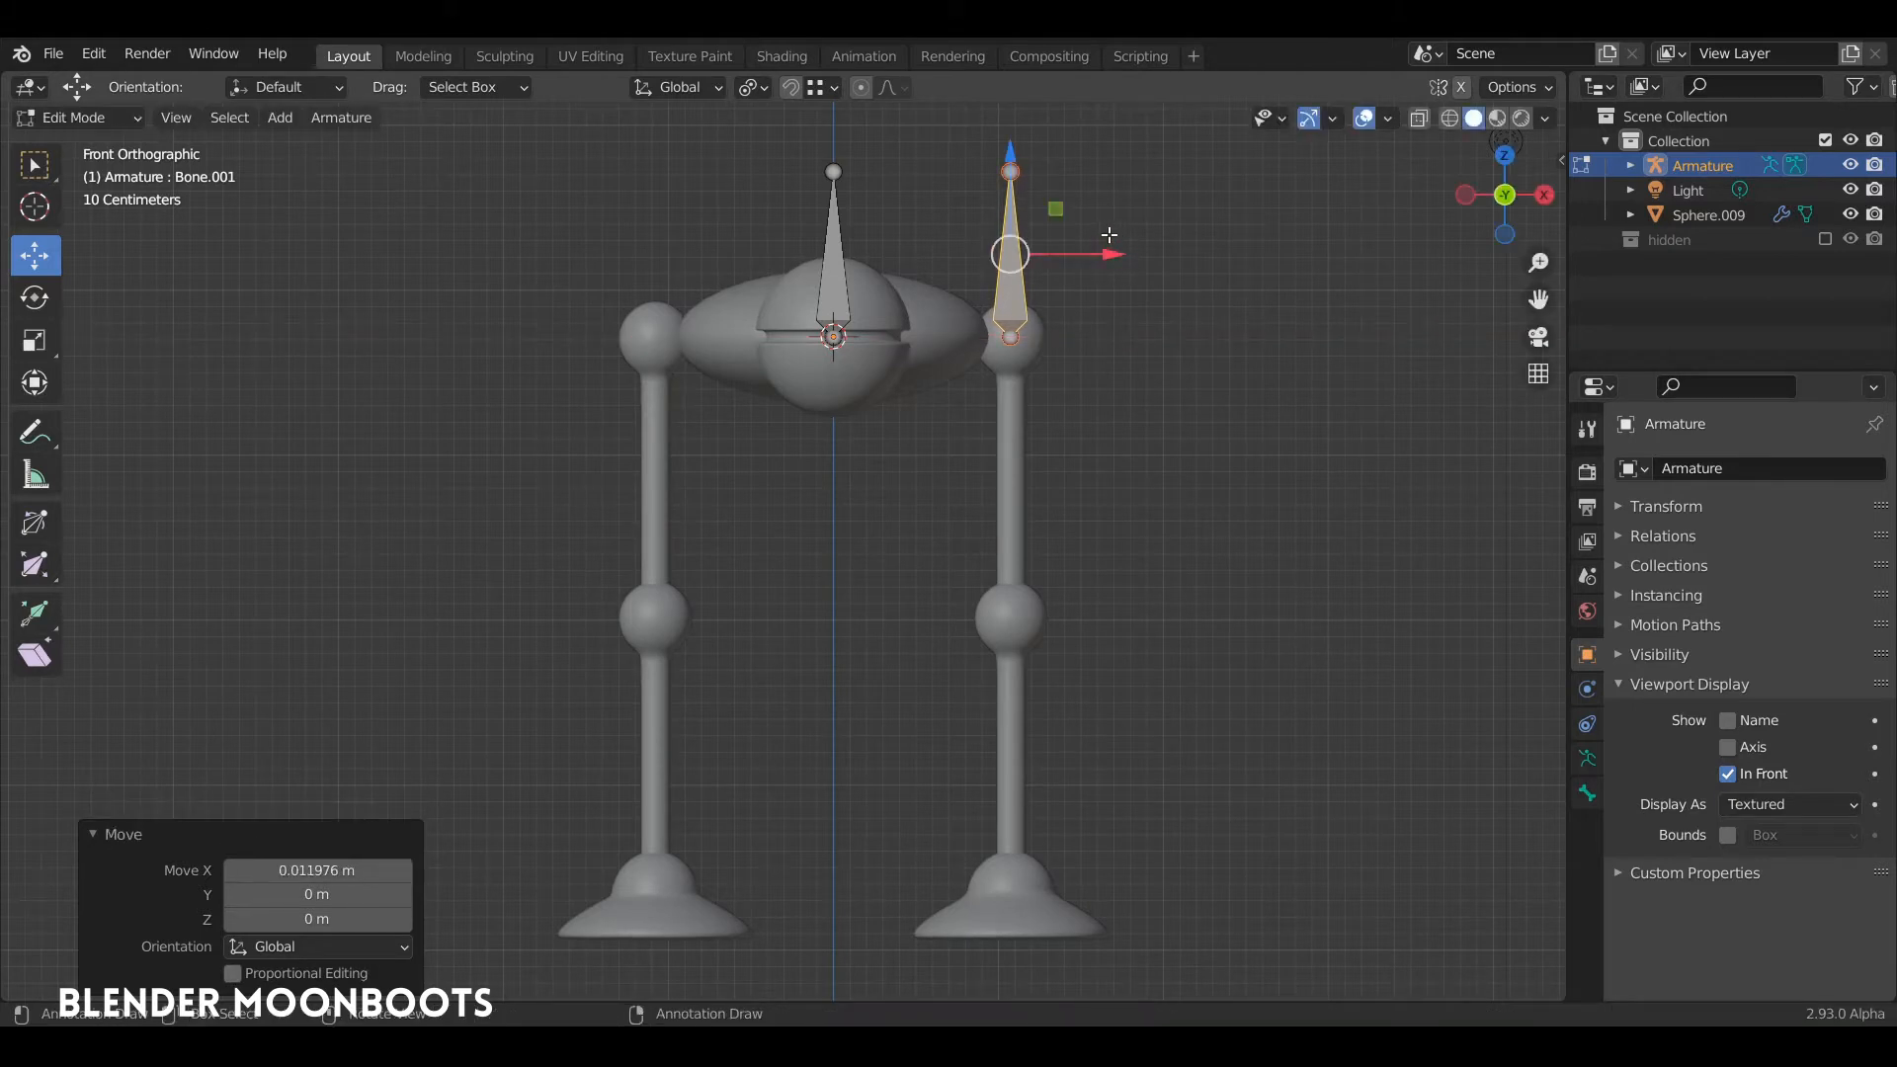
Step: Rotate the duplicated hip bone 180° to point down the leg and recalculate its roll to the Global +X Axis
type("r180")
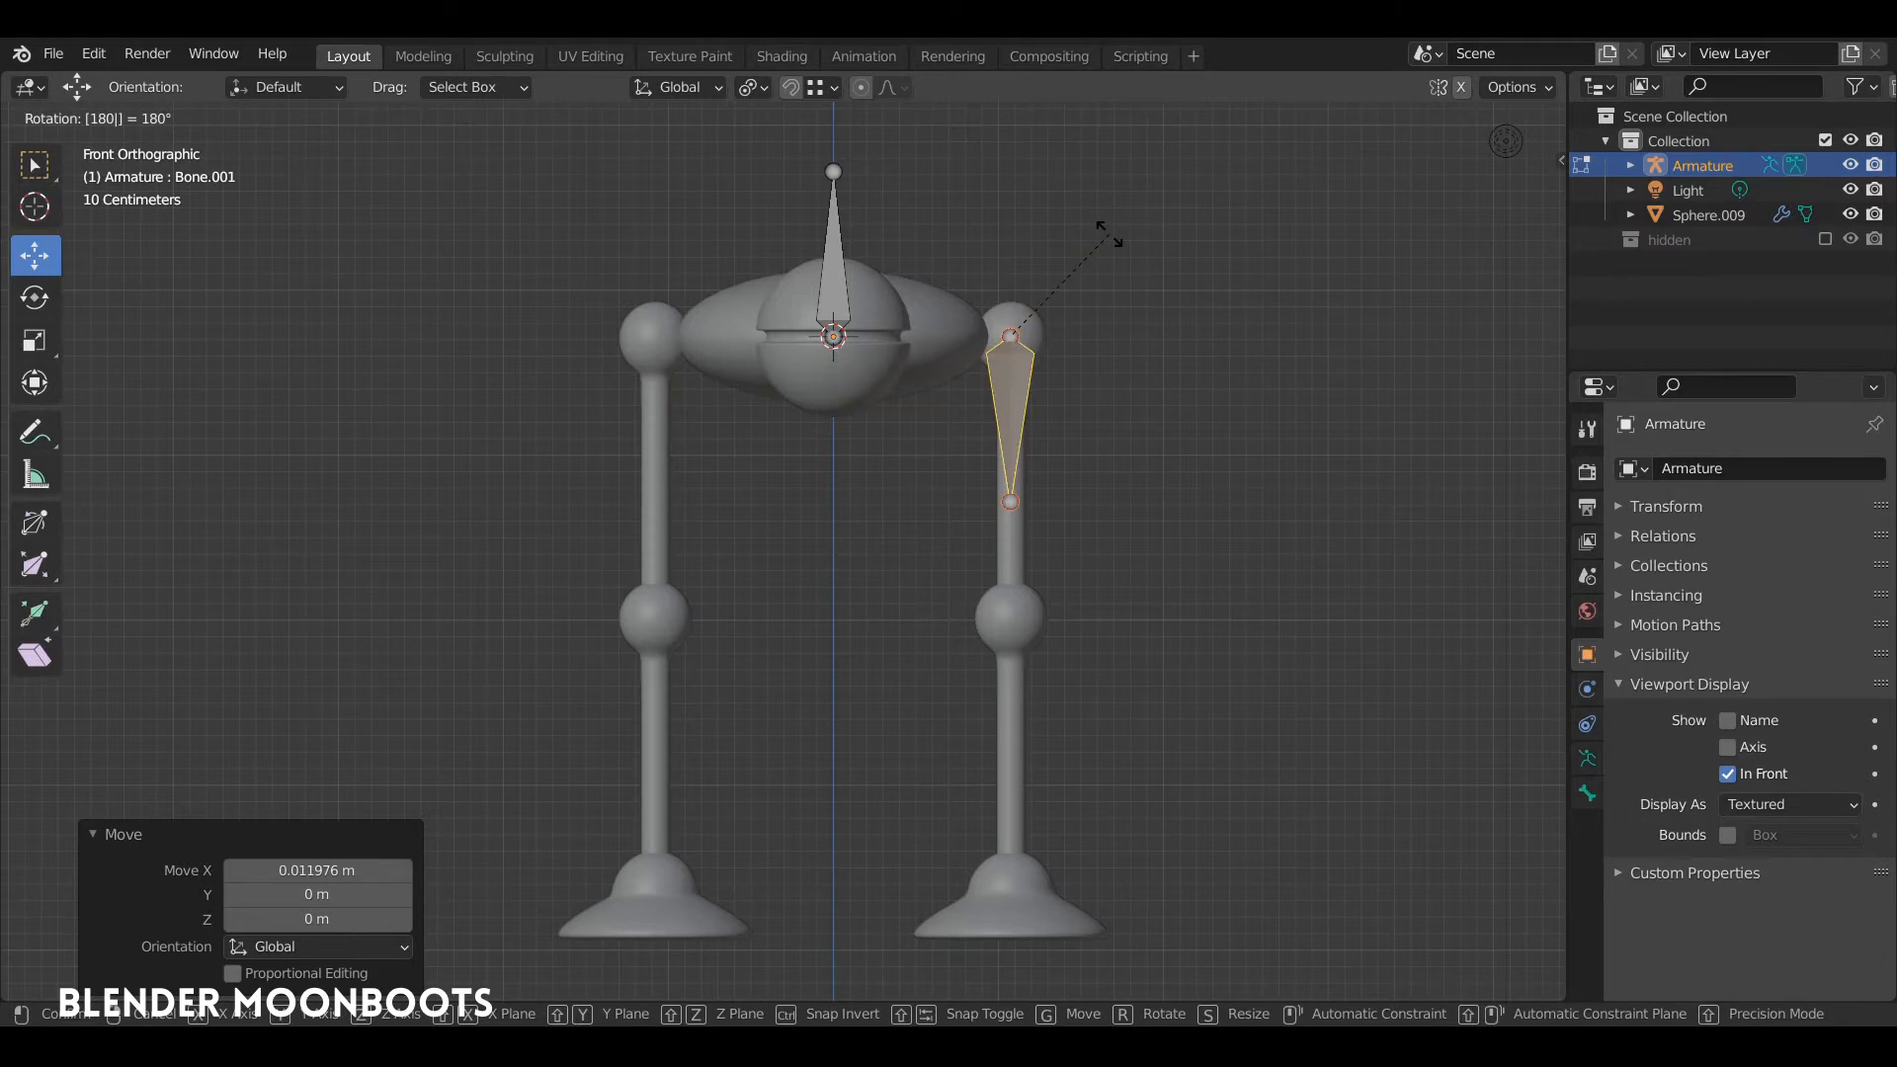
key("Return")
left_click_drag(1215, 412, 1040, 454, "ctrl+alt")
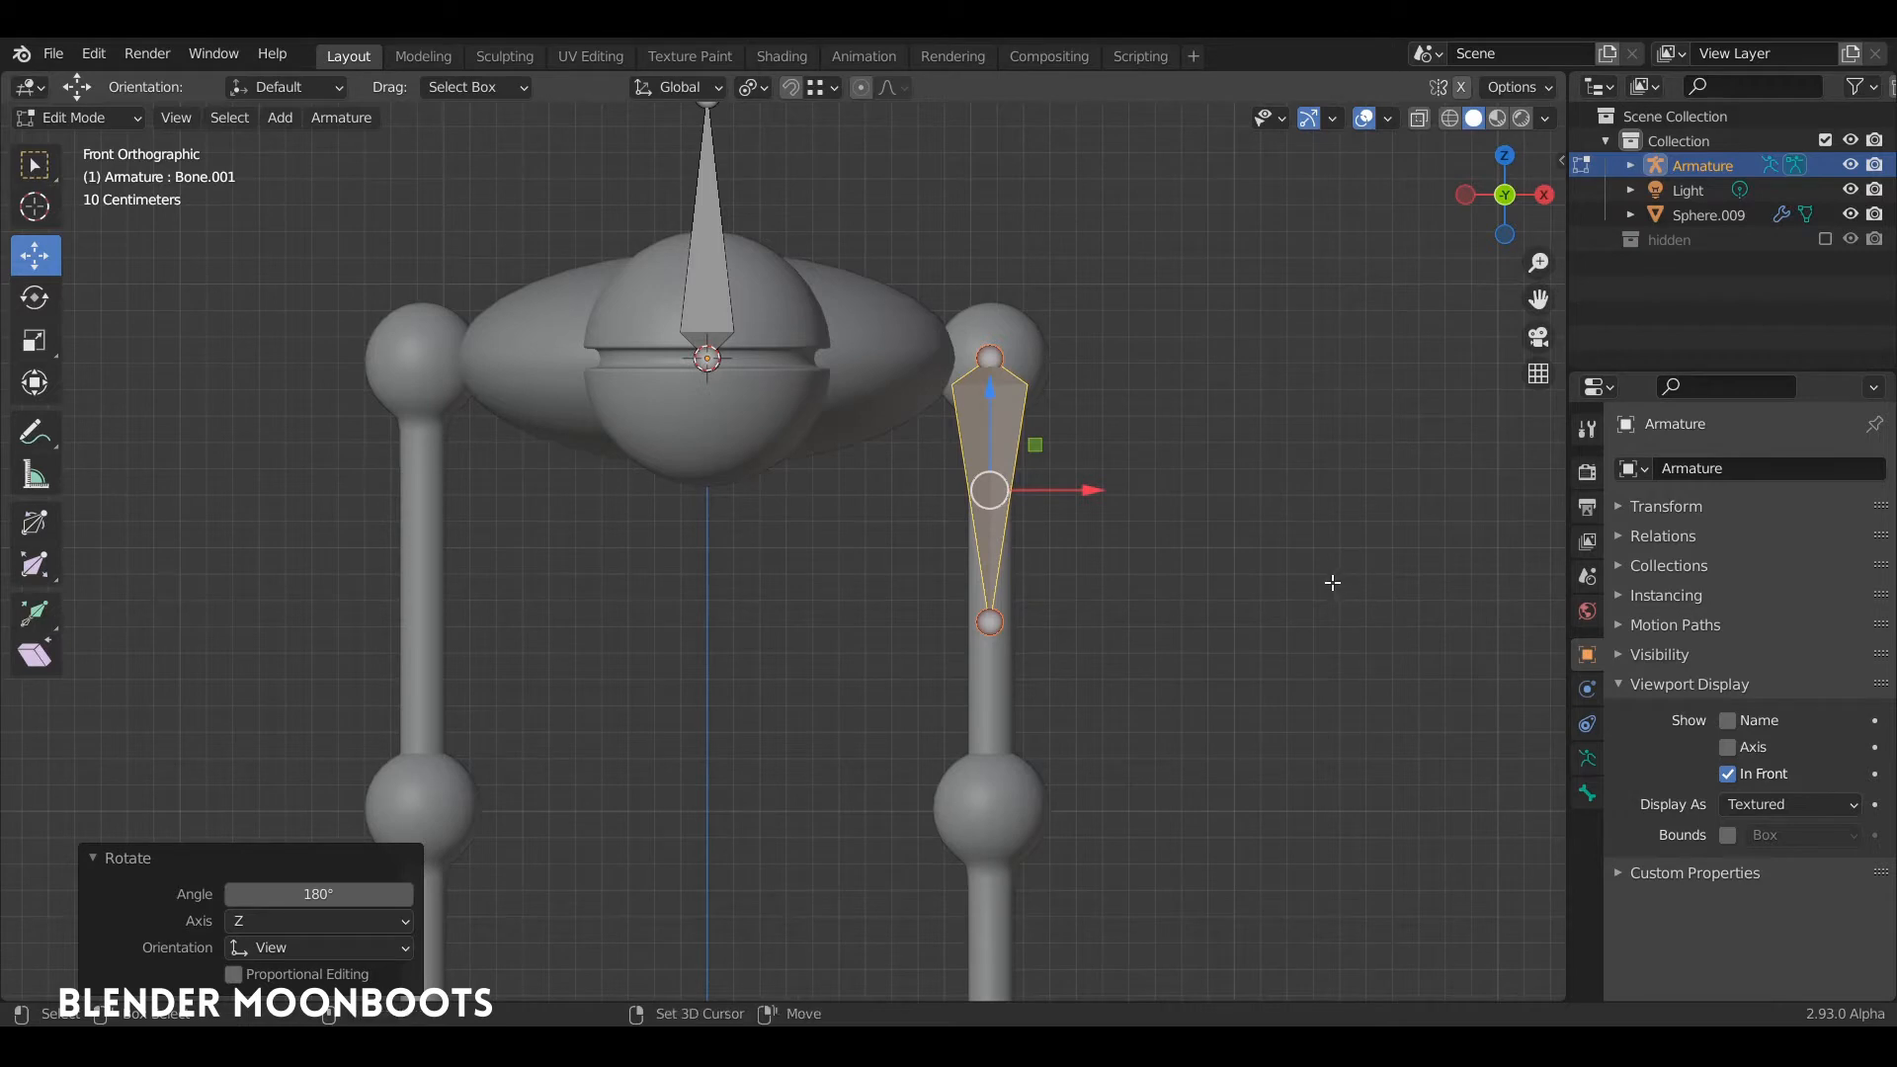
key("shift+n")
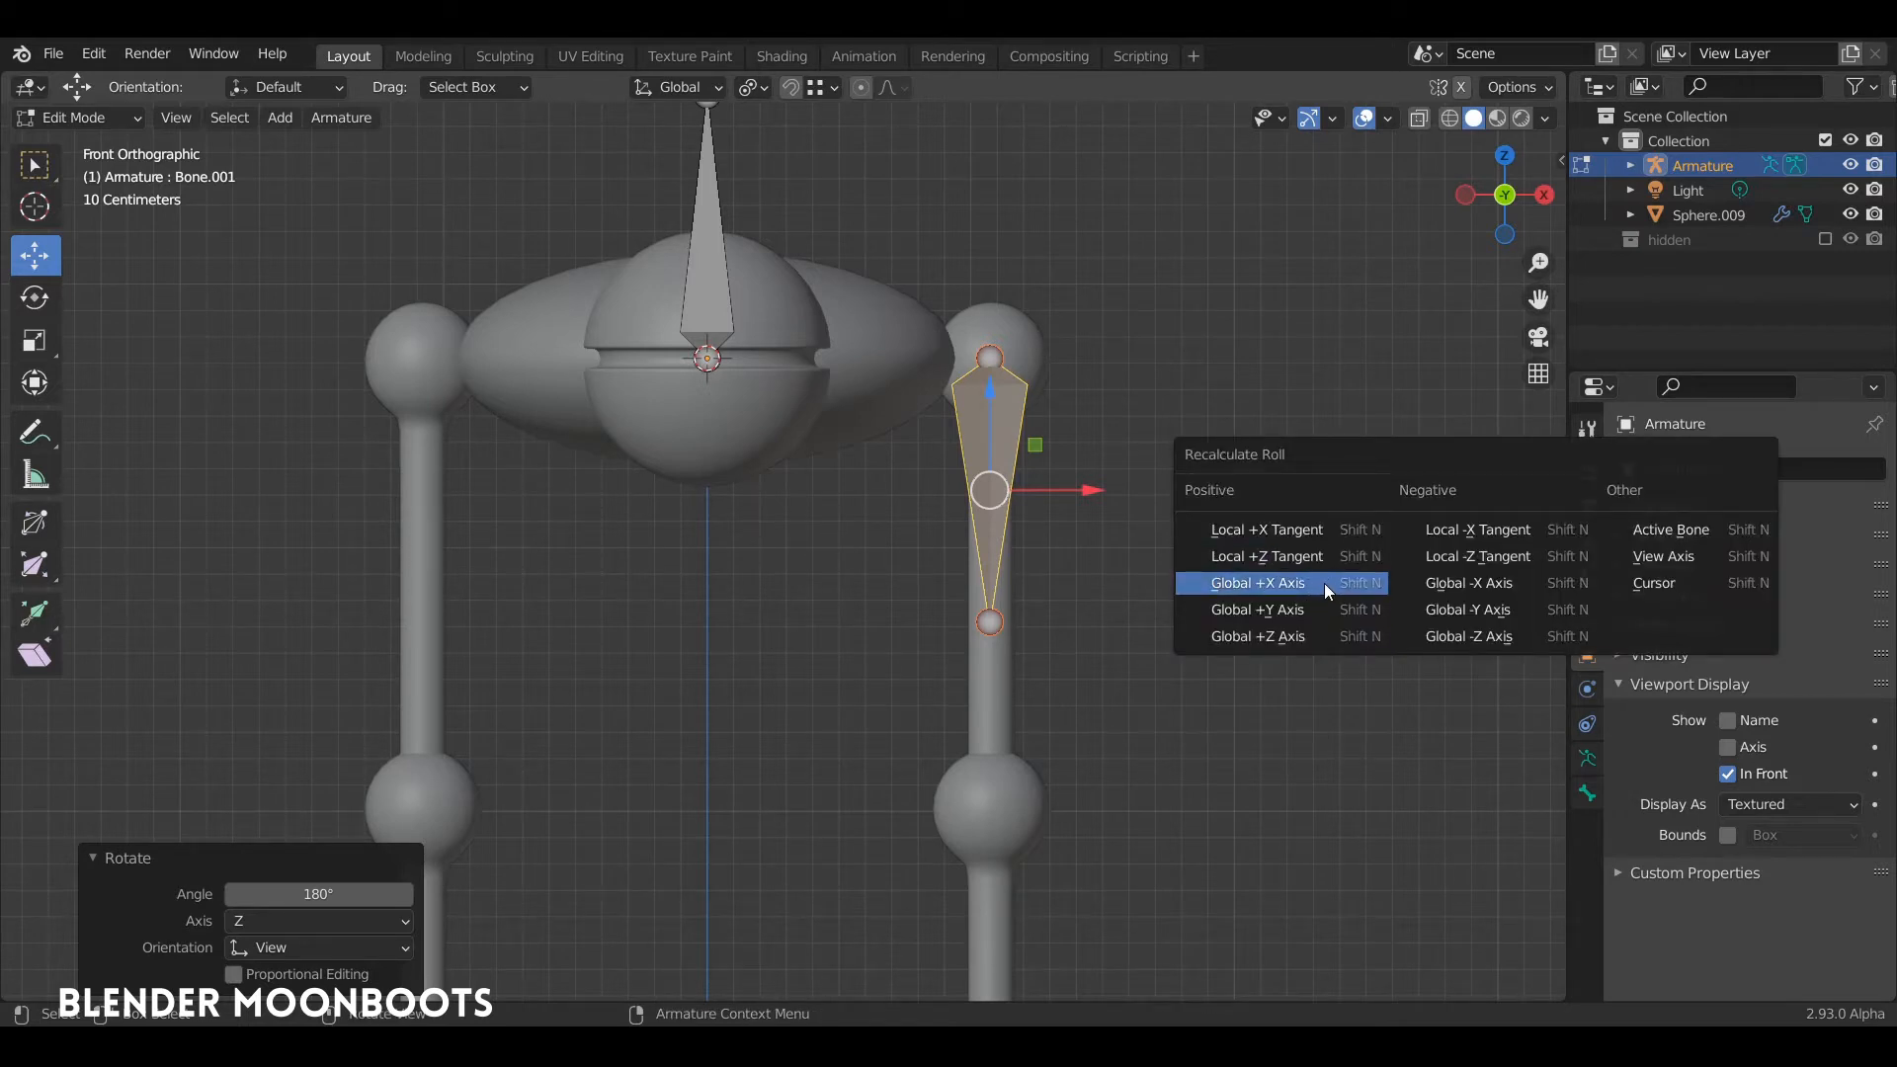
left_click(1328, 583)
Step: Lower the thigh bone's tail about 0.70 m to the knee ball and extrude a shin bone about 1.69 m down into the foot
middle_click_drag(1123, 448, 1149, 377)
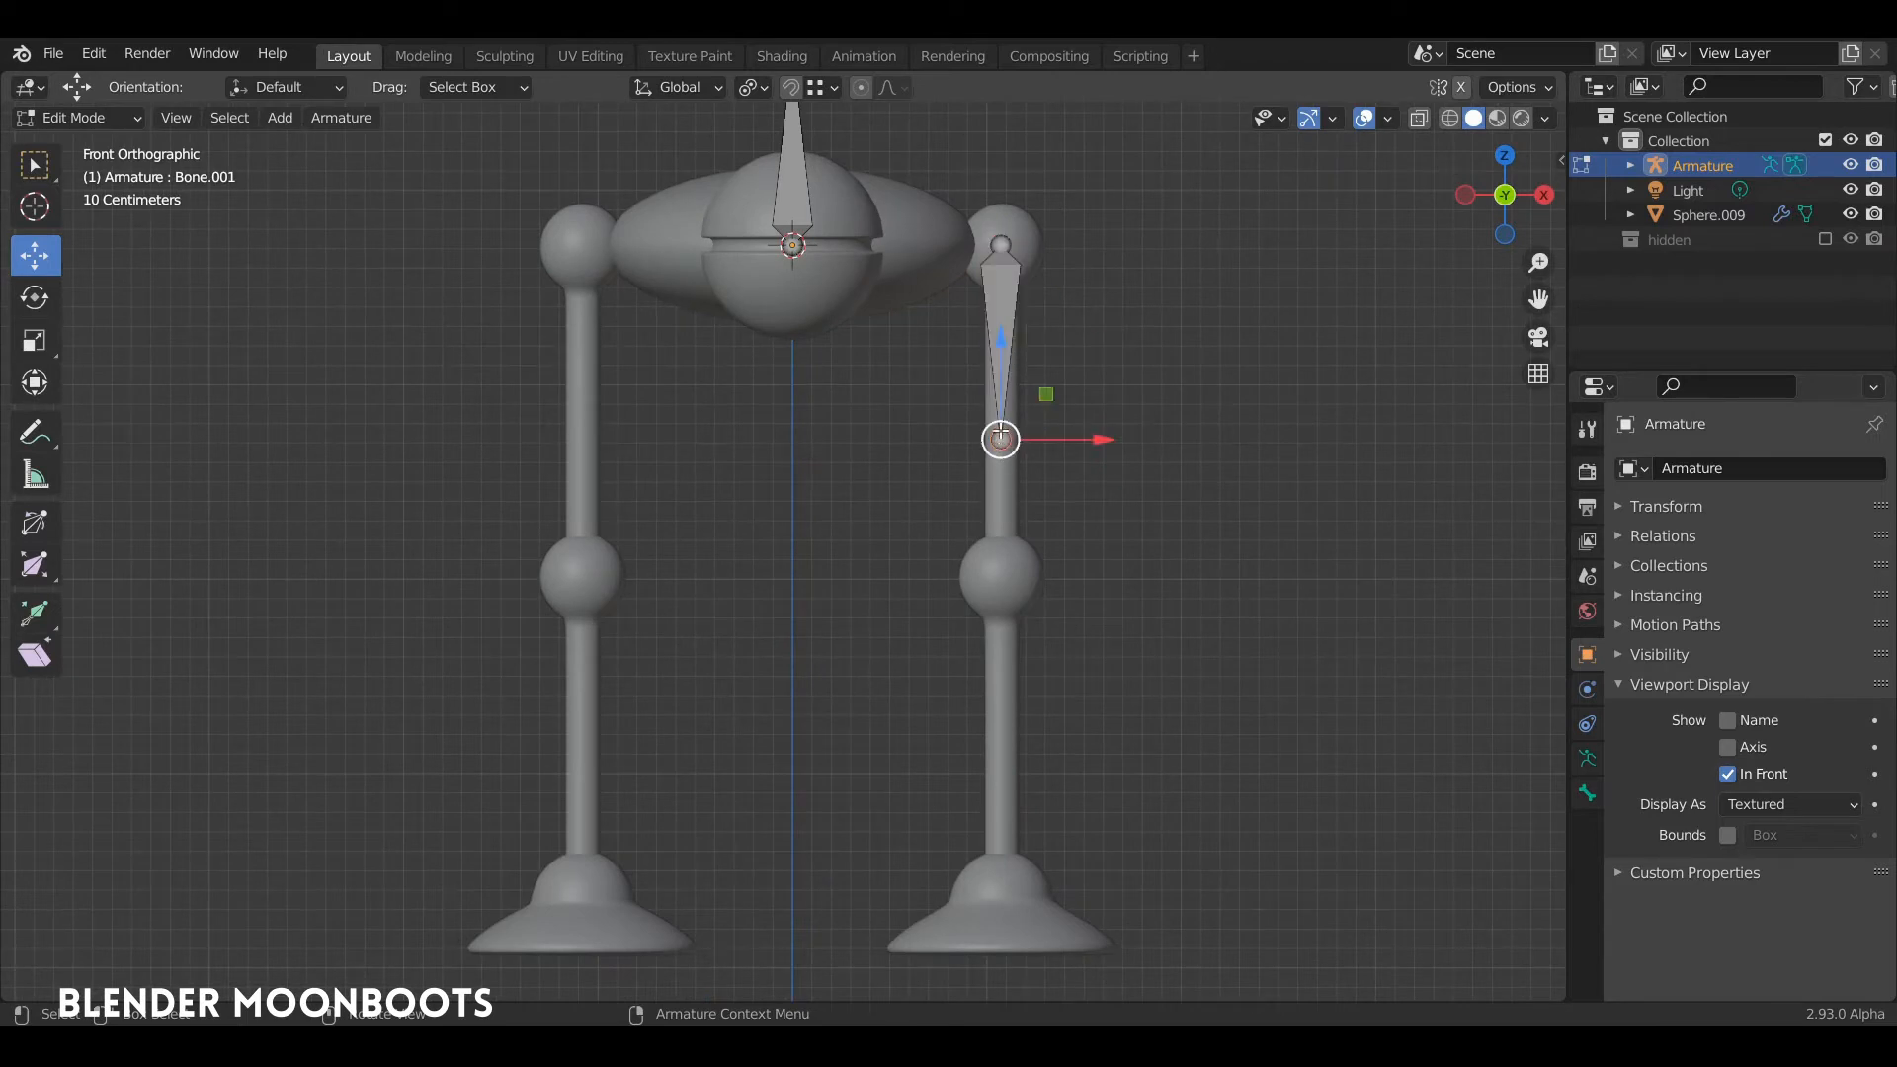
left_click_drag(1001, 338, 1000, 486)
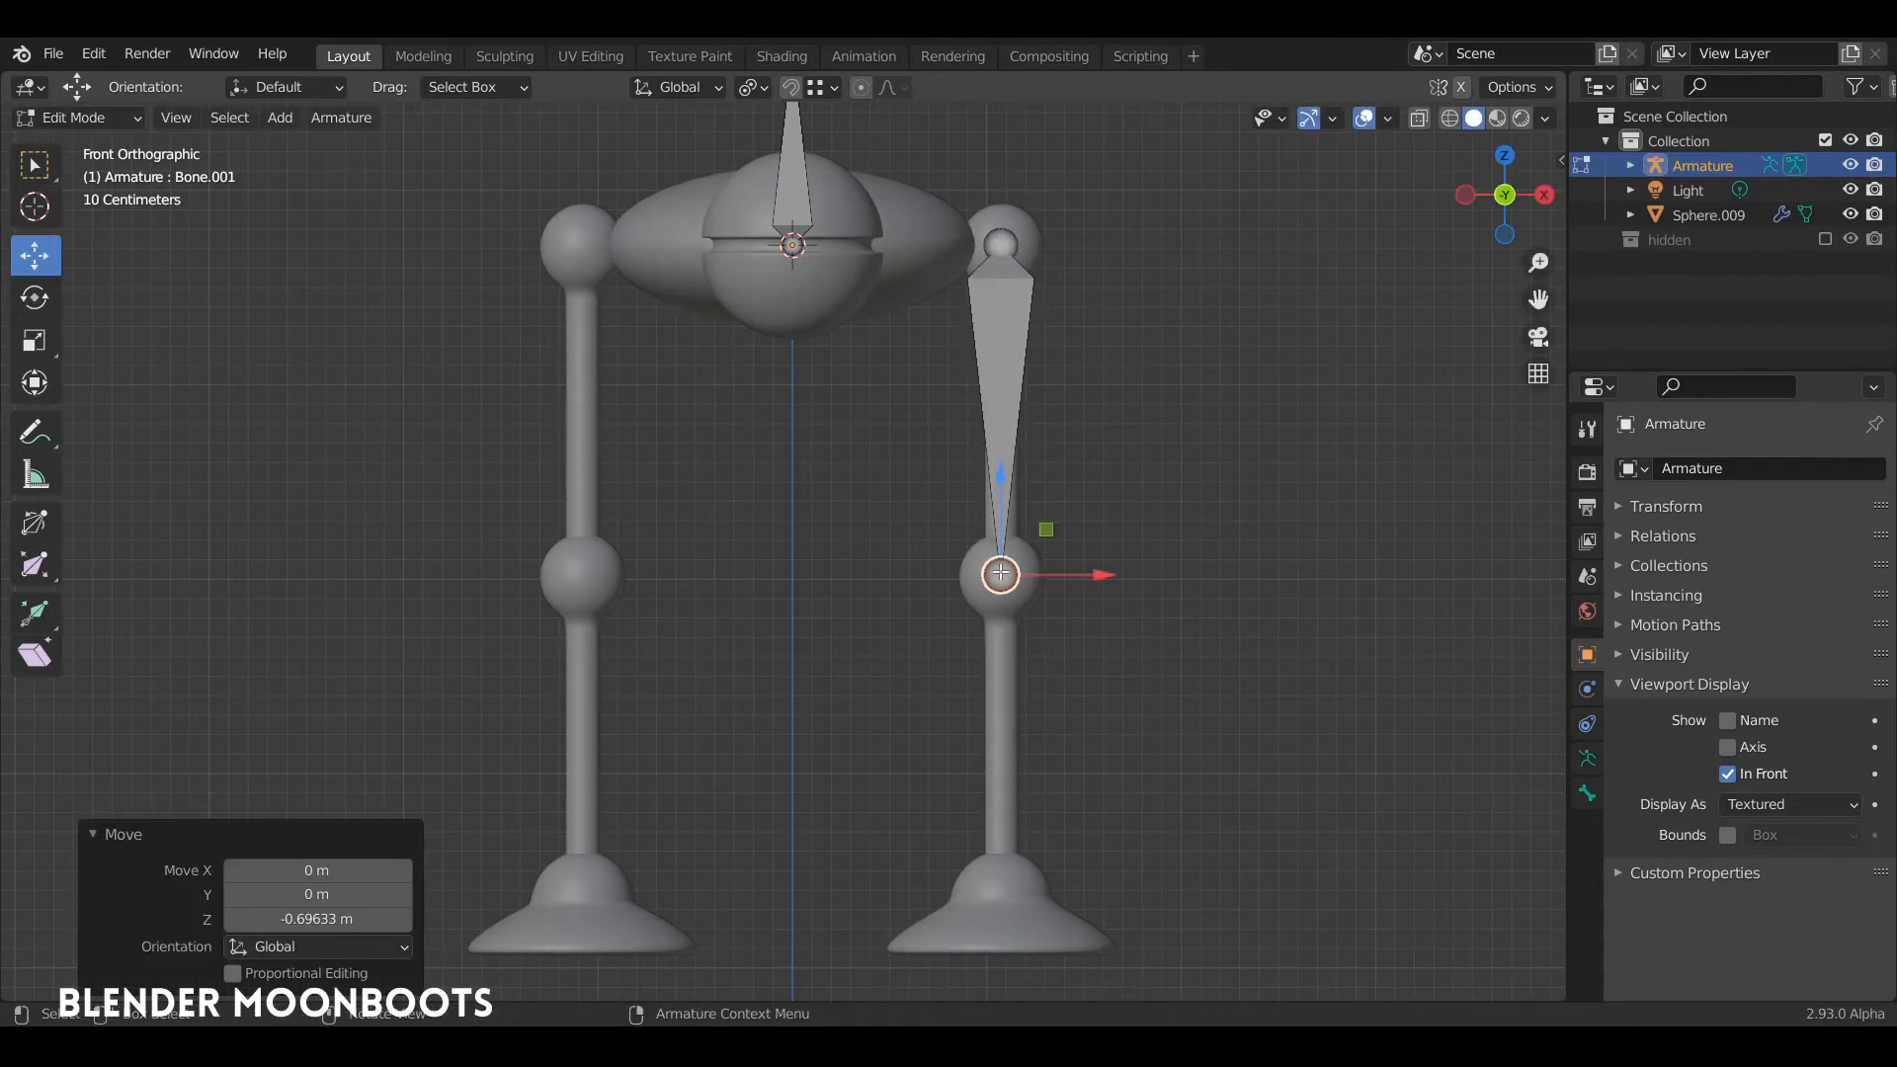
middle_click_drag(1056, 530, 1076, 446, "shift")
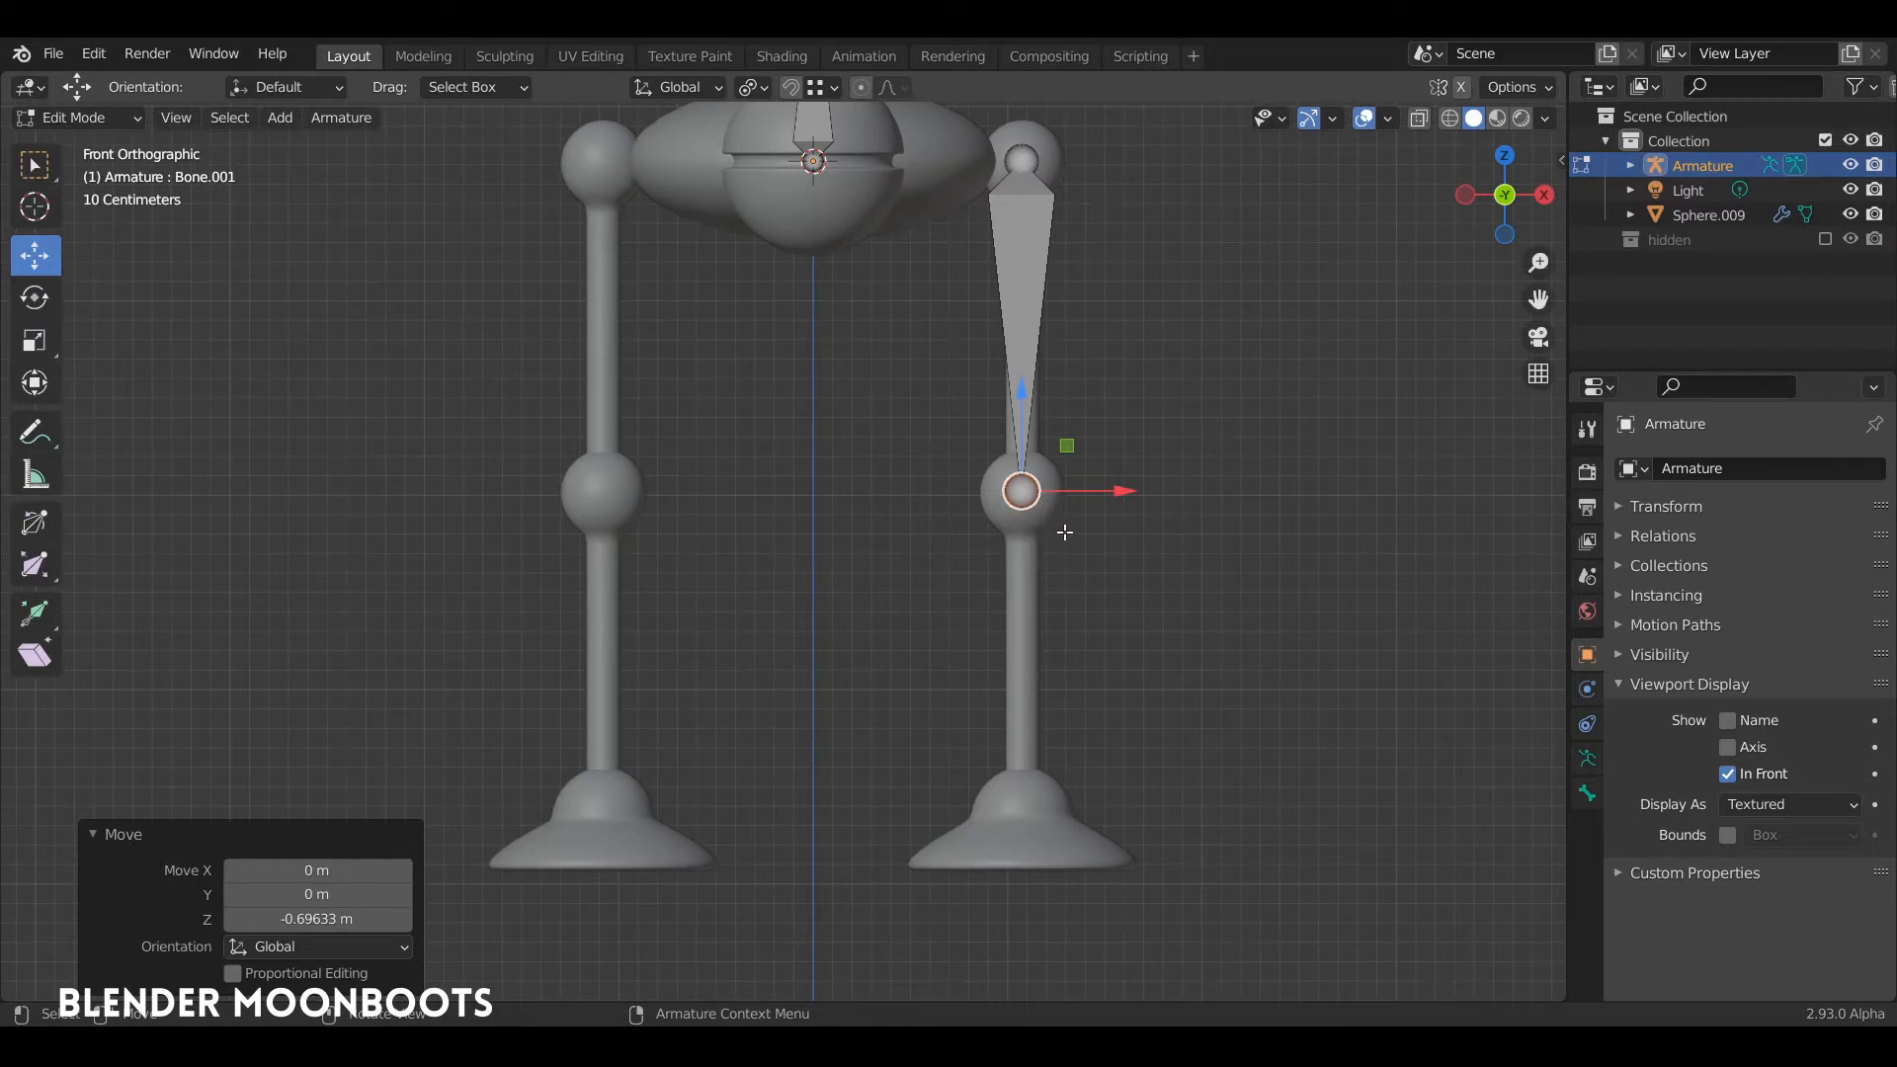
key("e")
key("z")
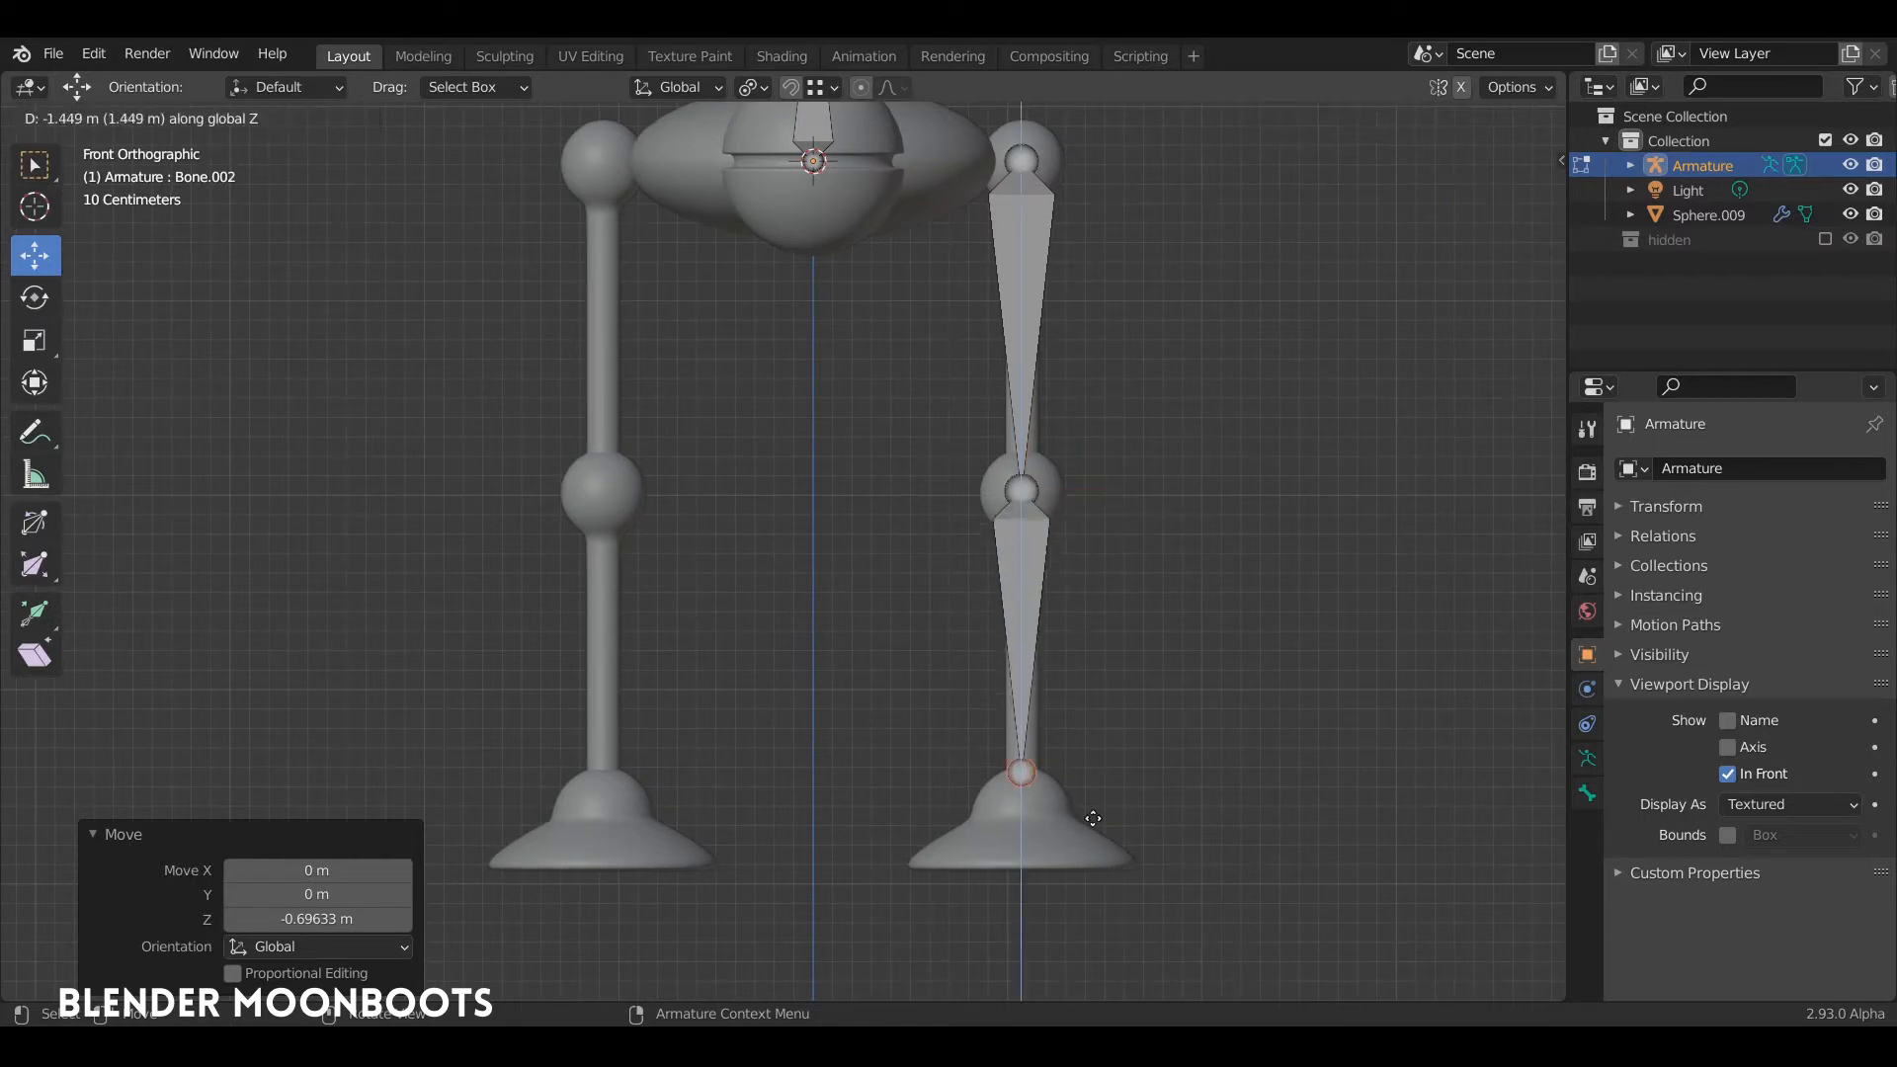
left_click(1099, 861)
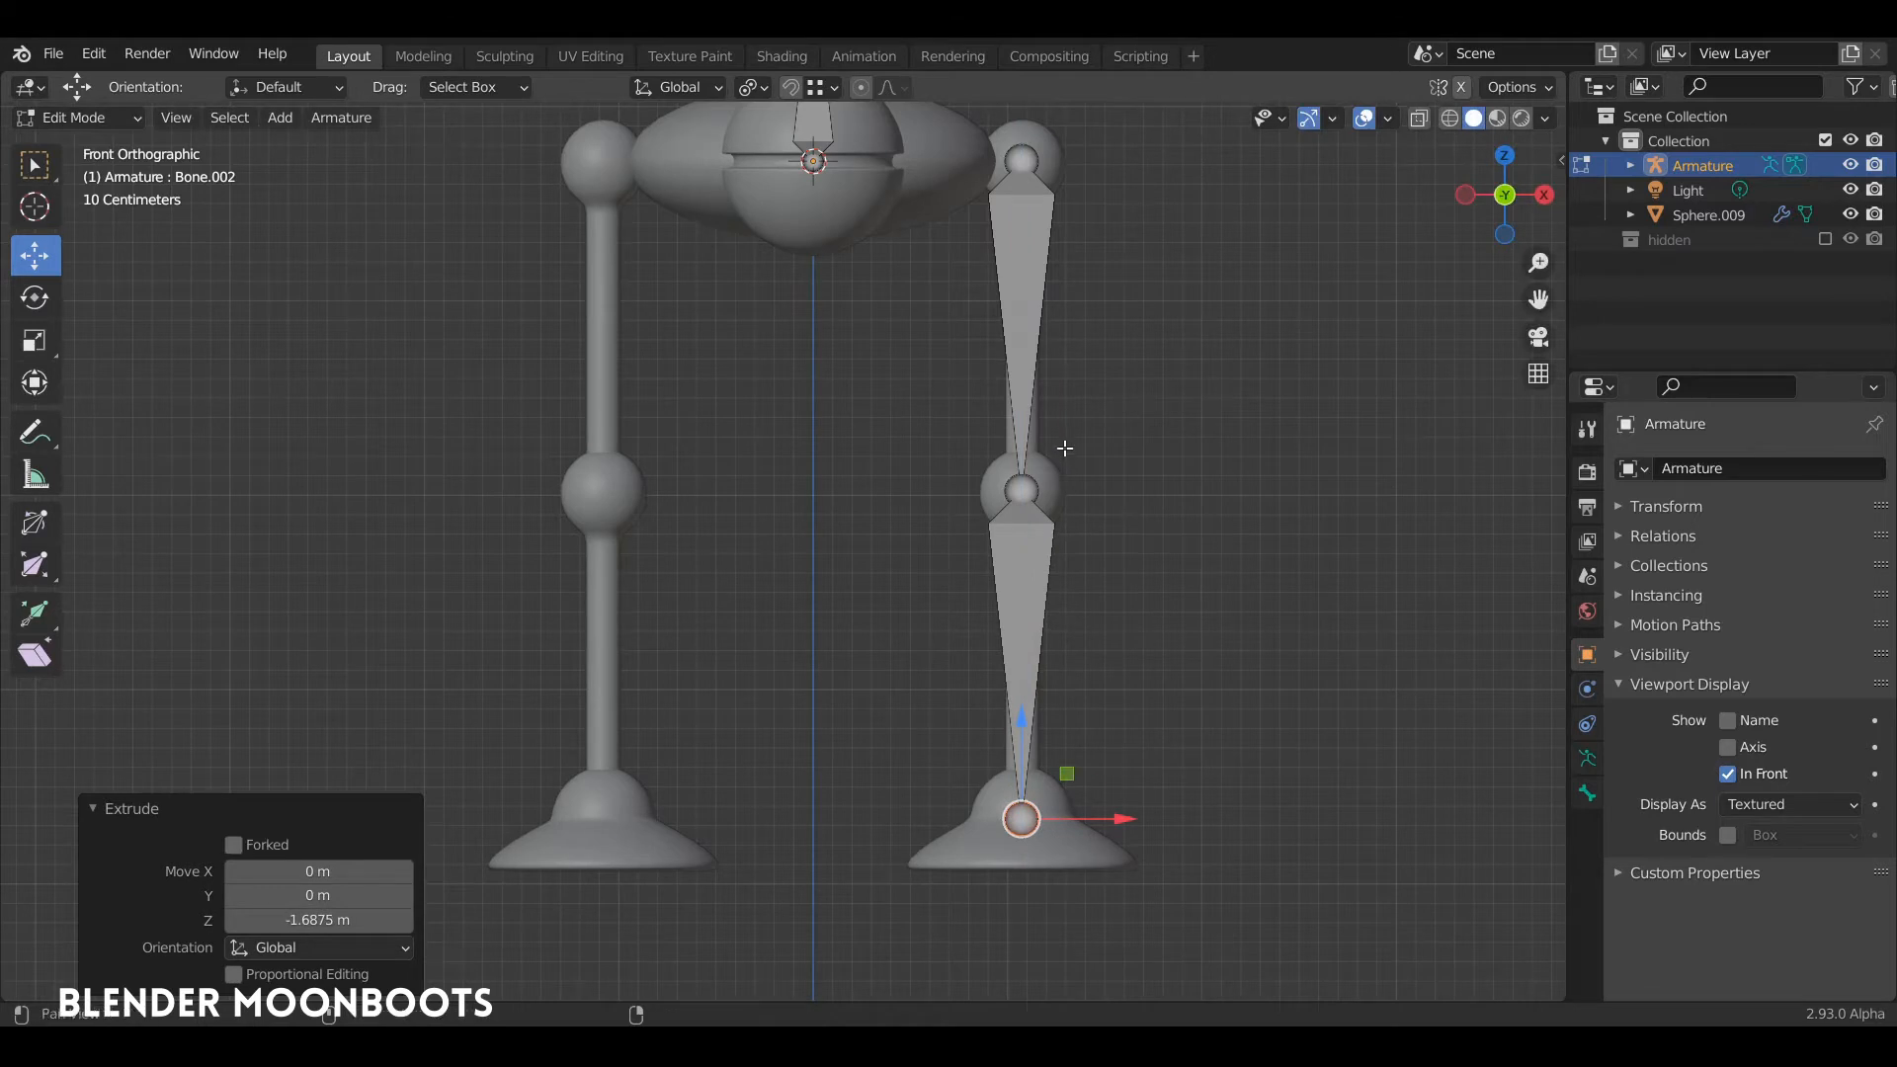
middle_click_drag(1064, 448, 1084, 450, "shift")
Step: Test the leg chain in Pose Mode by rotating the thigh bone, and undo the rotation
middle_click_drag(1093, 366, 963, 426, "ctrl")
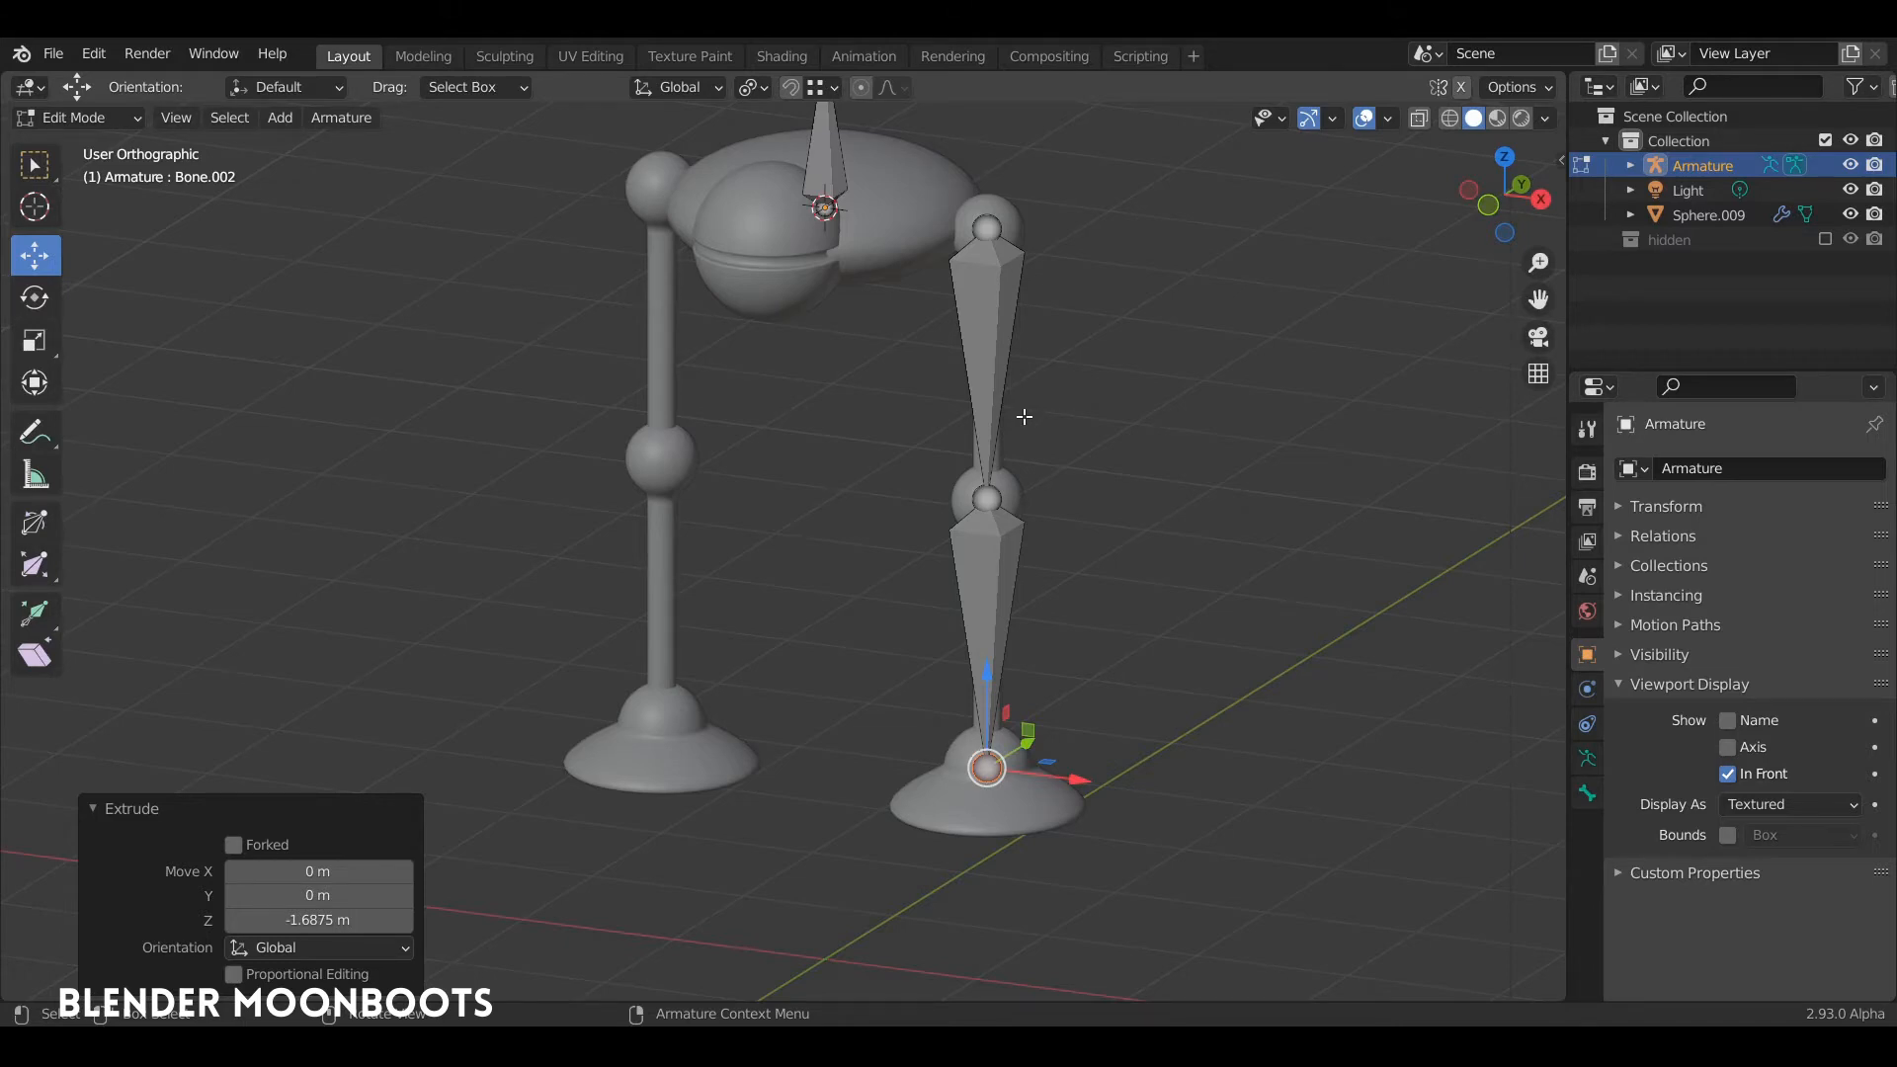
key("ctrl+Tab")
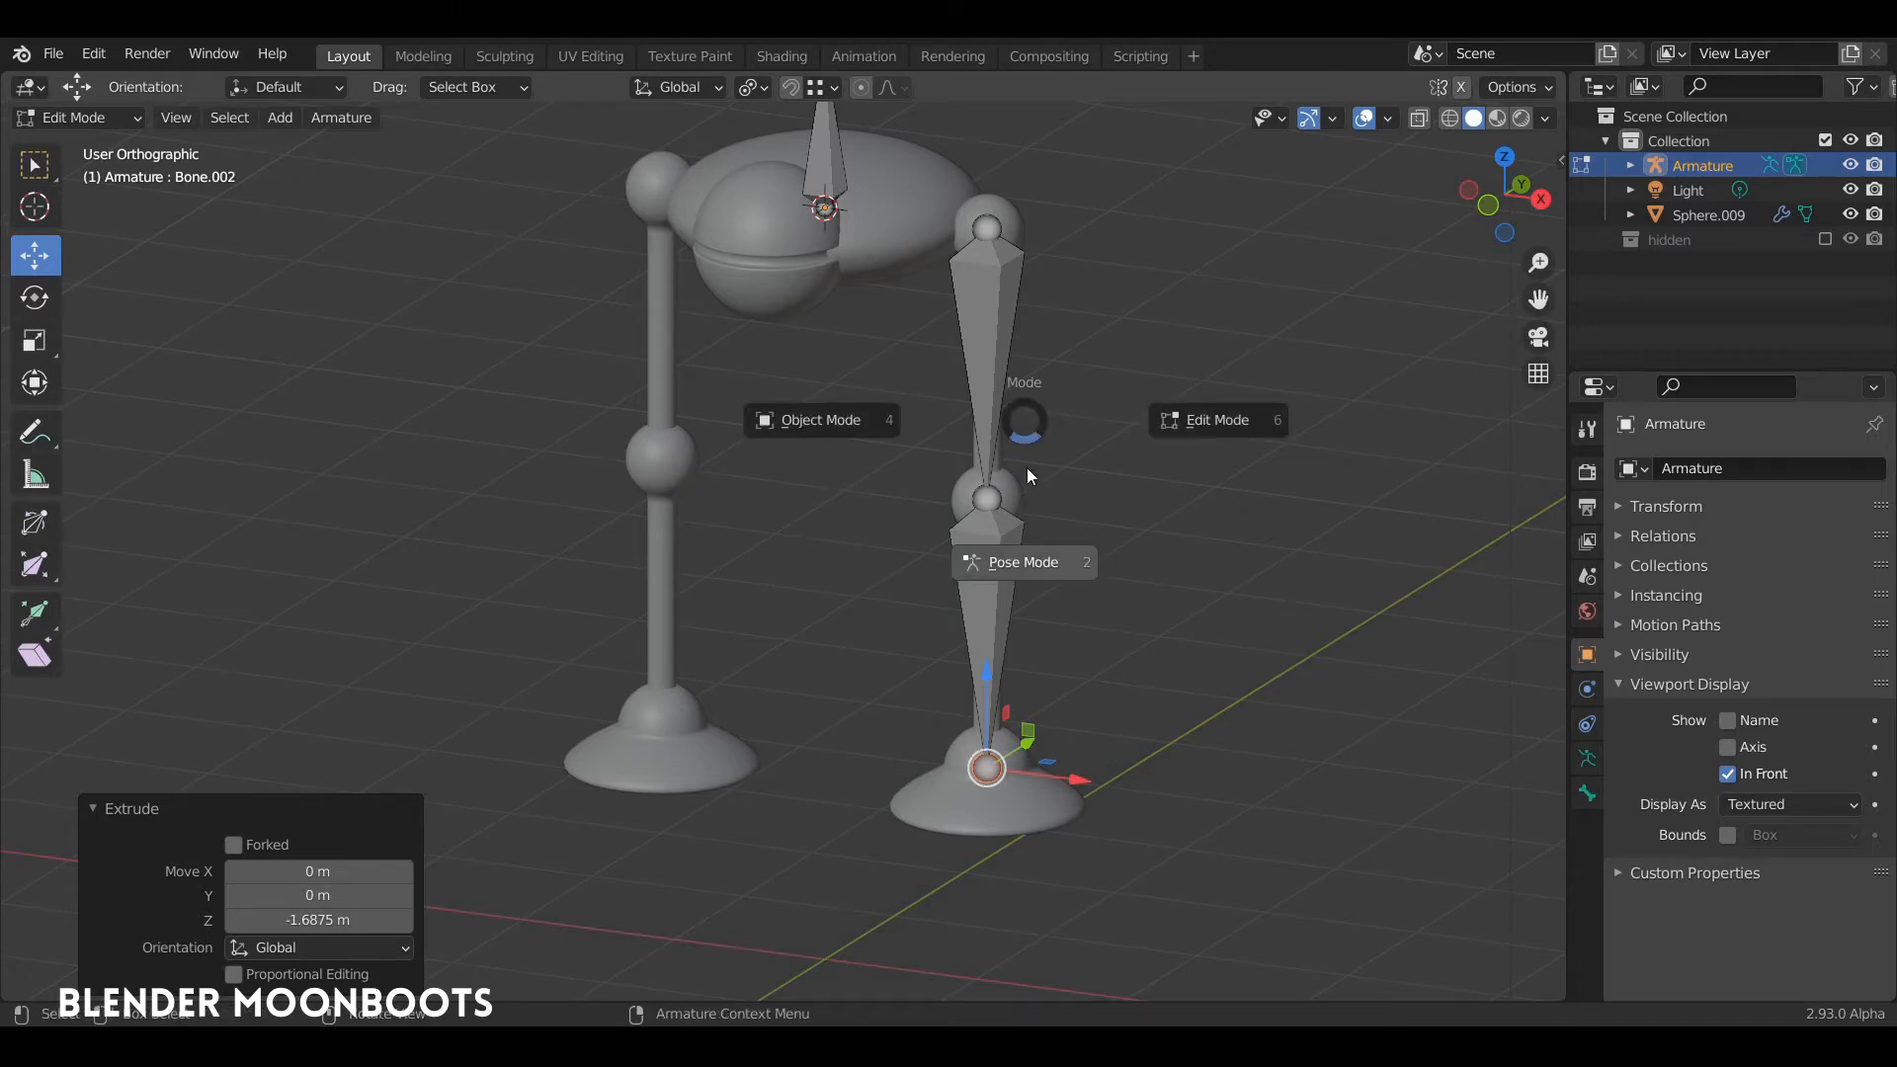
left_click(1008, 563)
left_click(987, 415)
key("r")
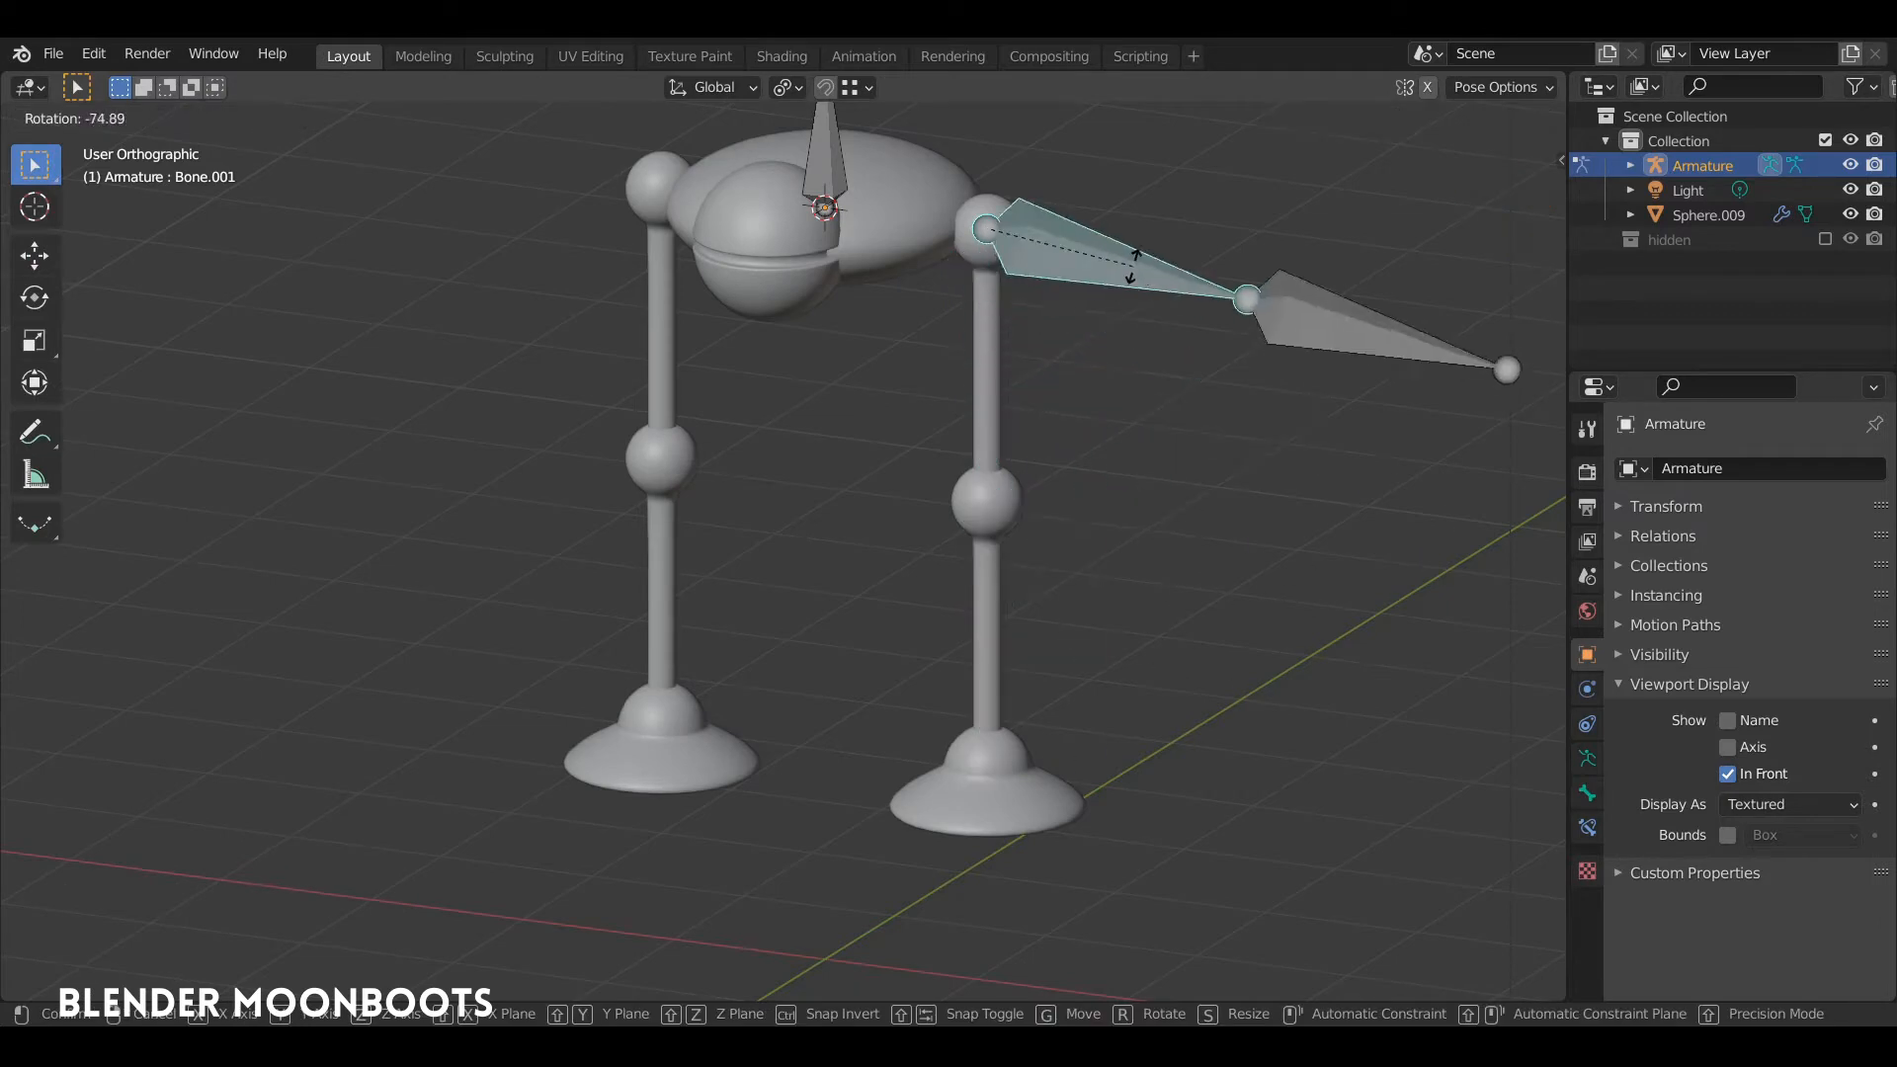
left_click(1046, 408)
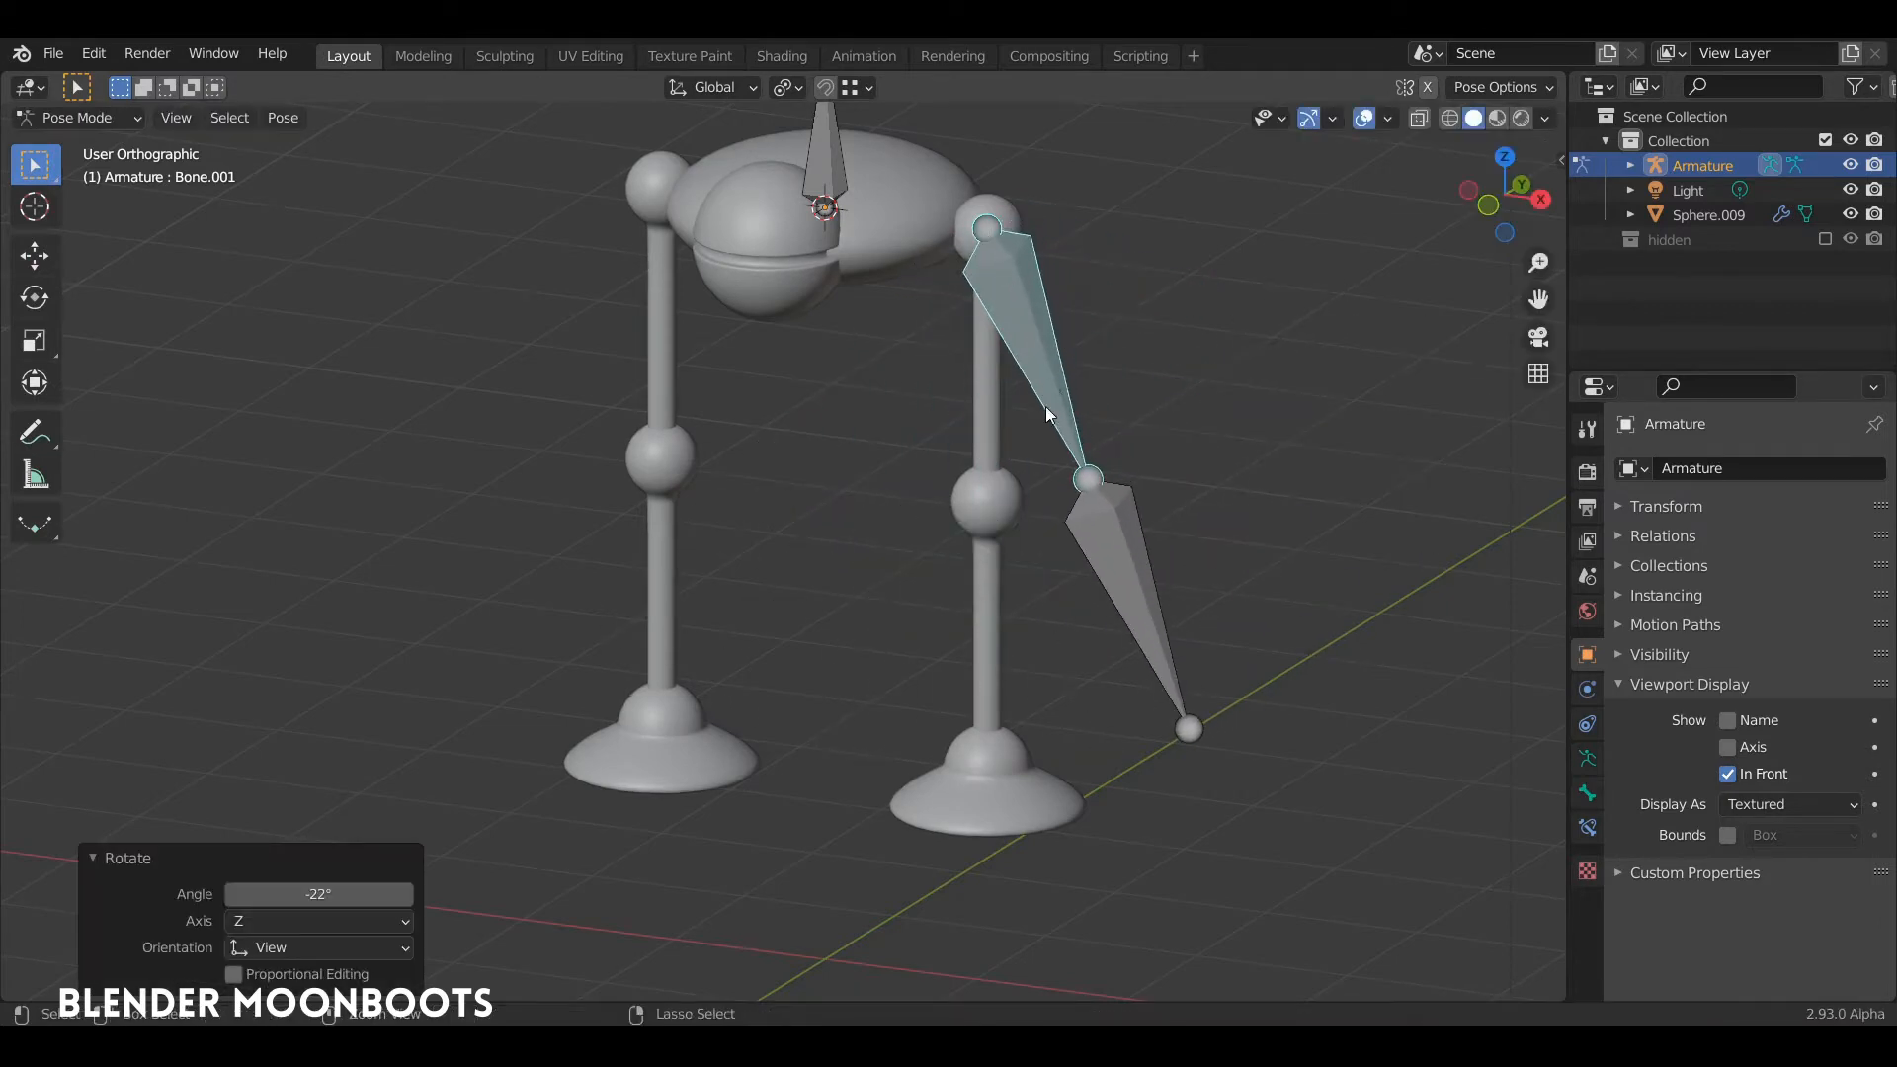
key("ctrl+z")
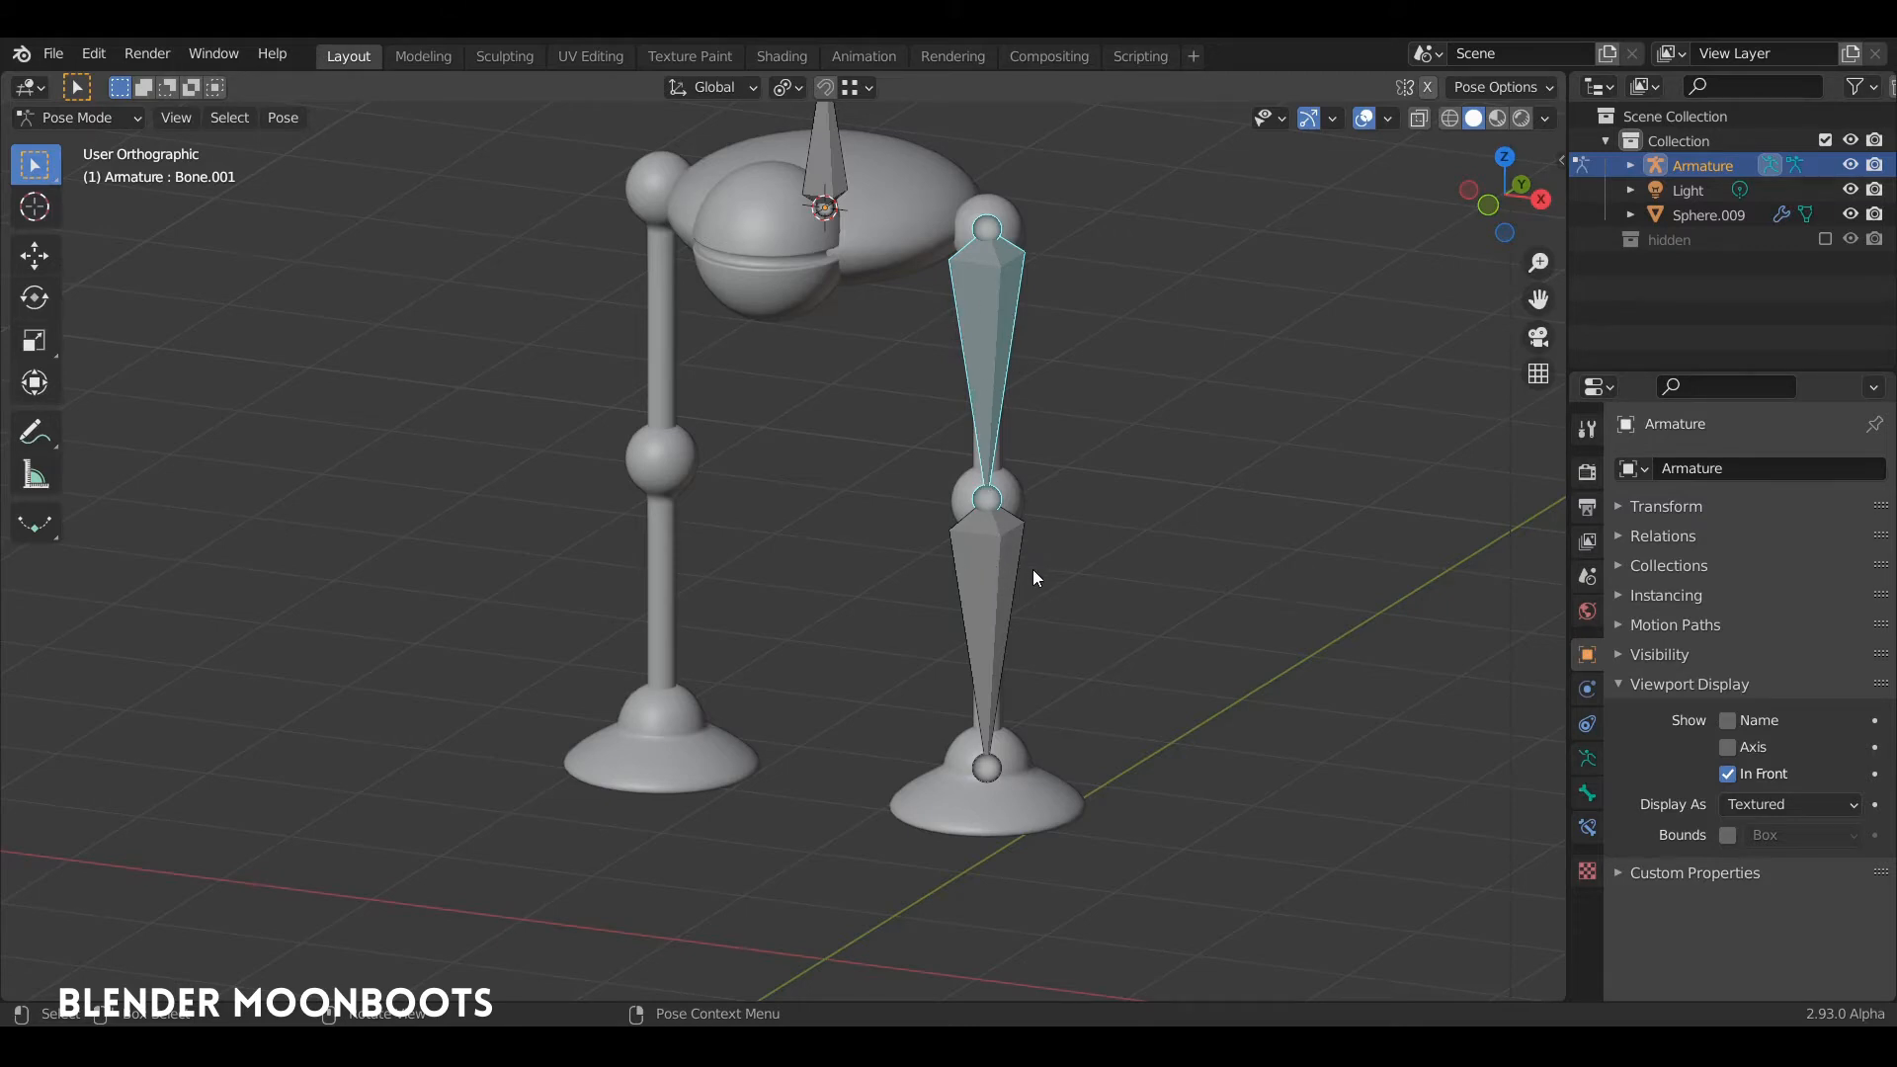
Step: Parent the thigh bone to the body bone in Edit Mode using Keep Offset
key("Tab")
left_click(992, 421)
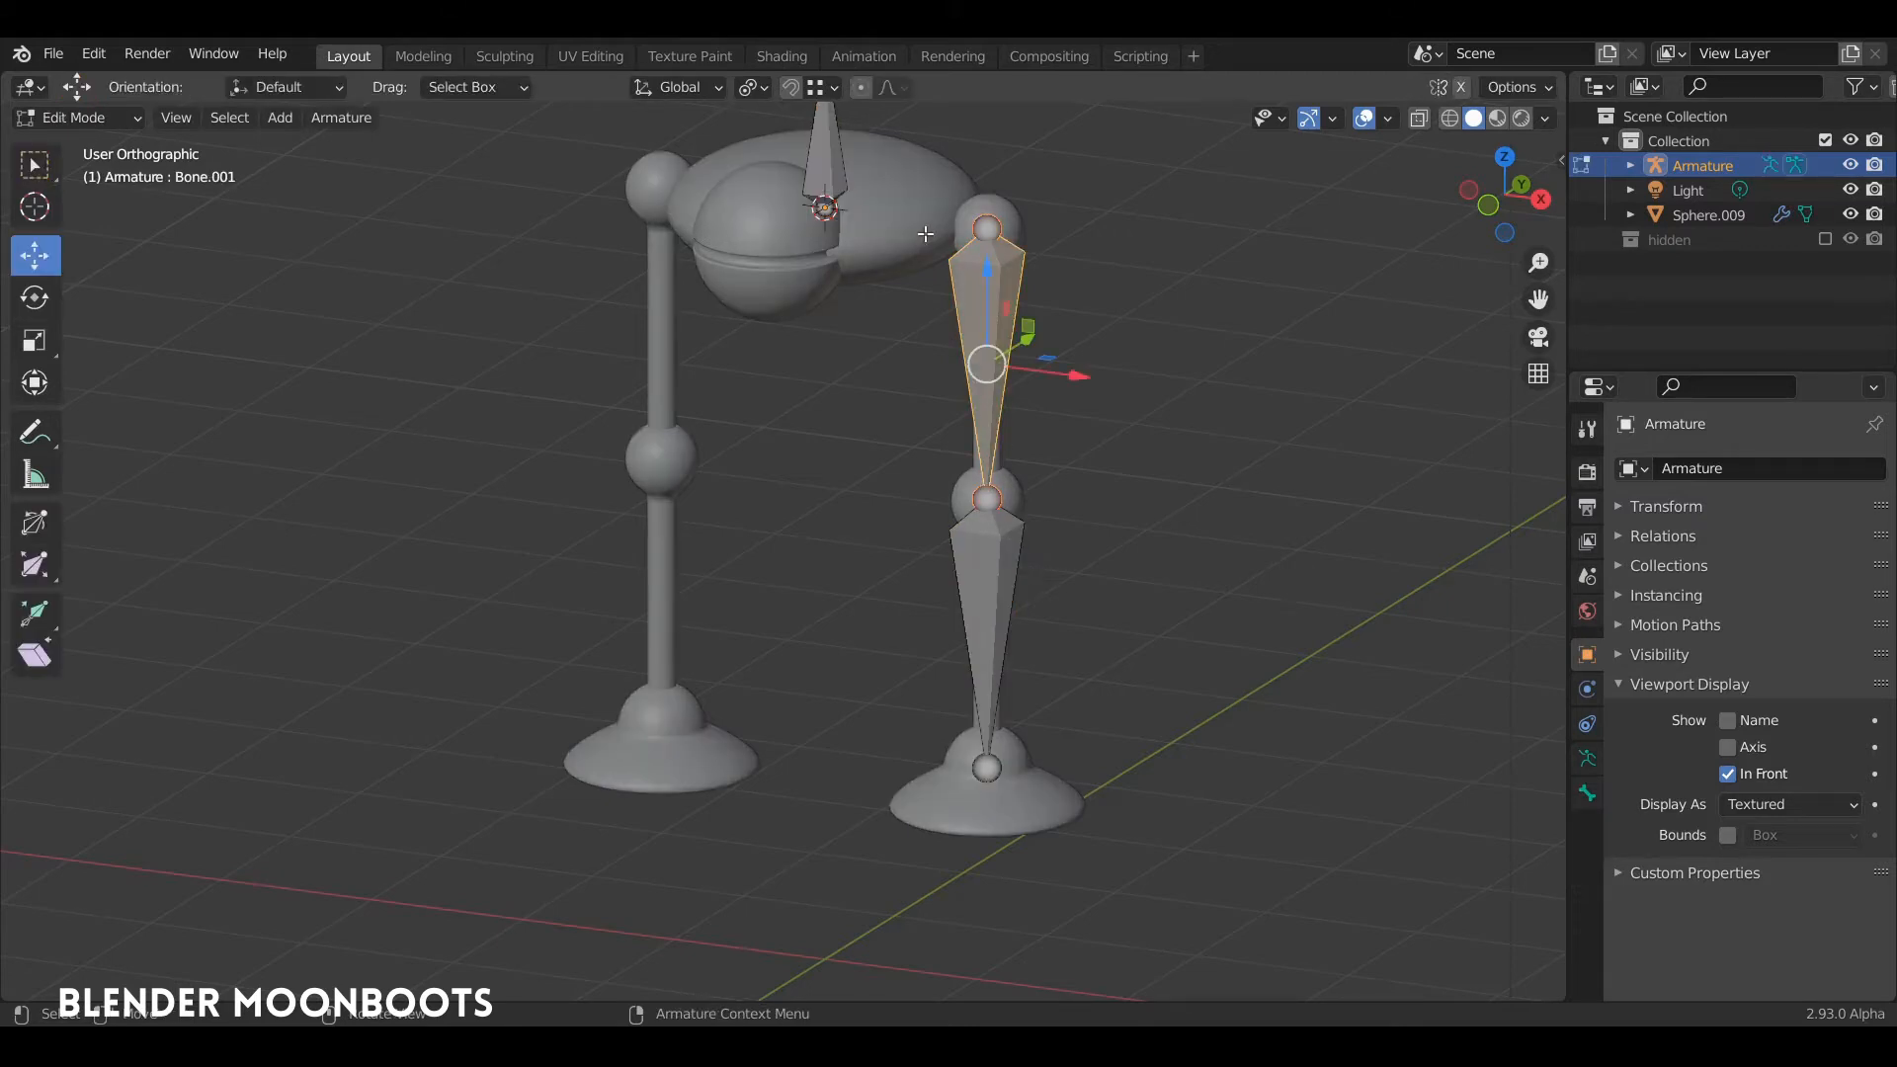
middle_click_drag(998, 318, 910, 388)
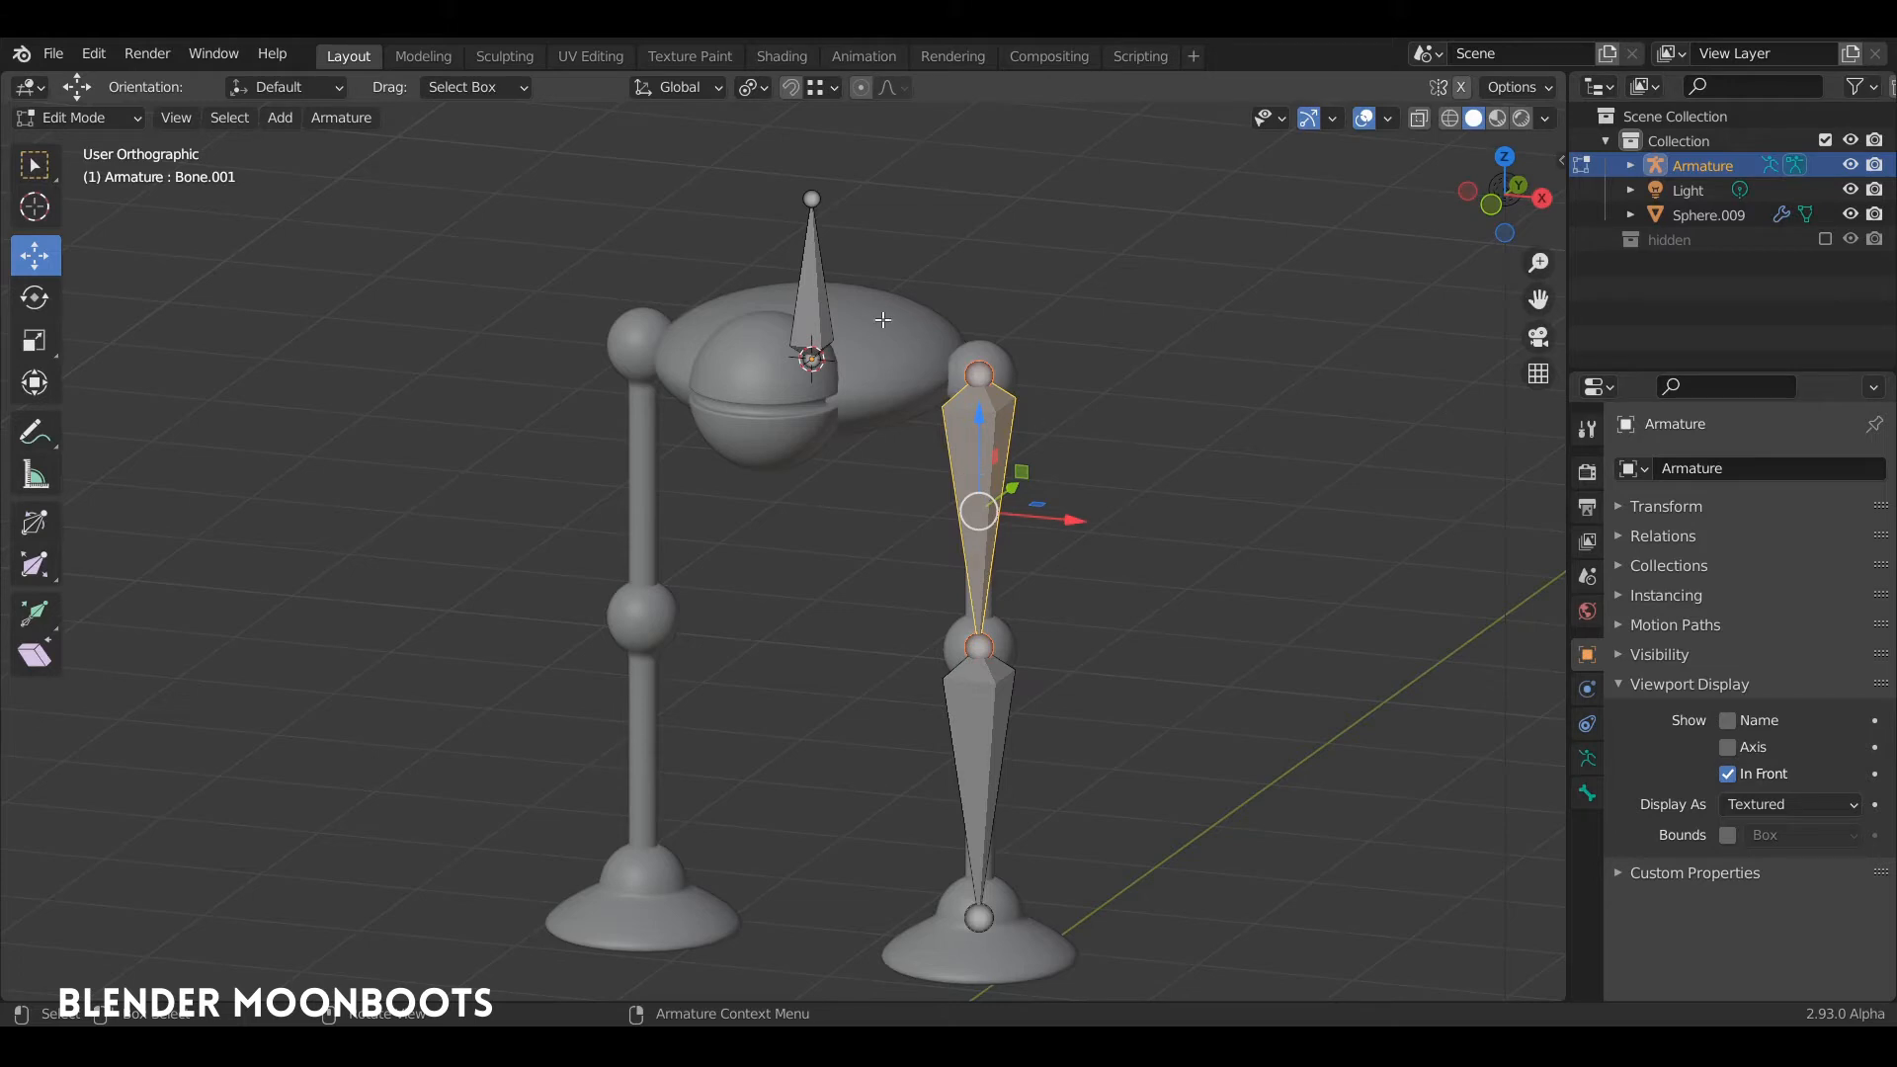
left_click(811, 321, "shift")
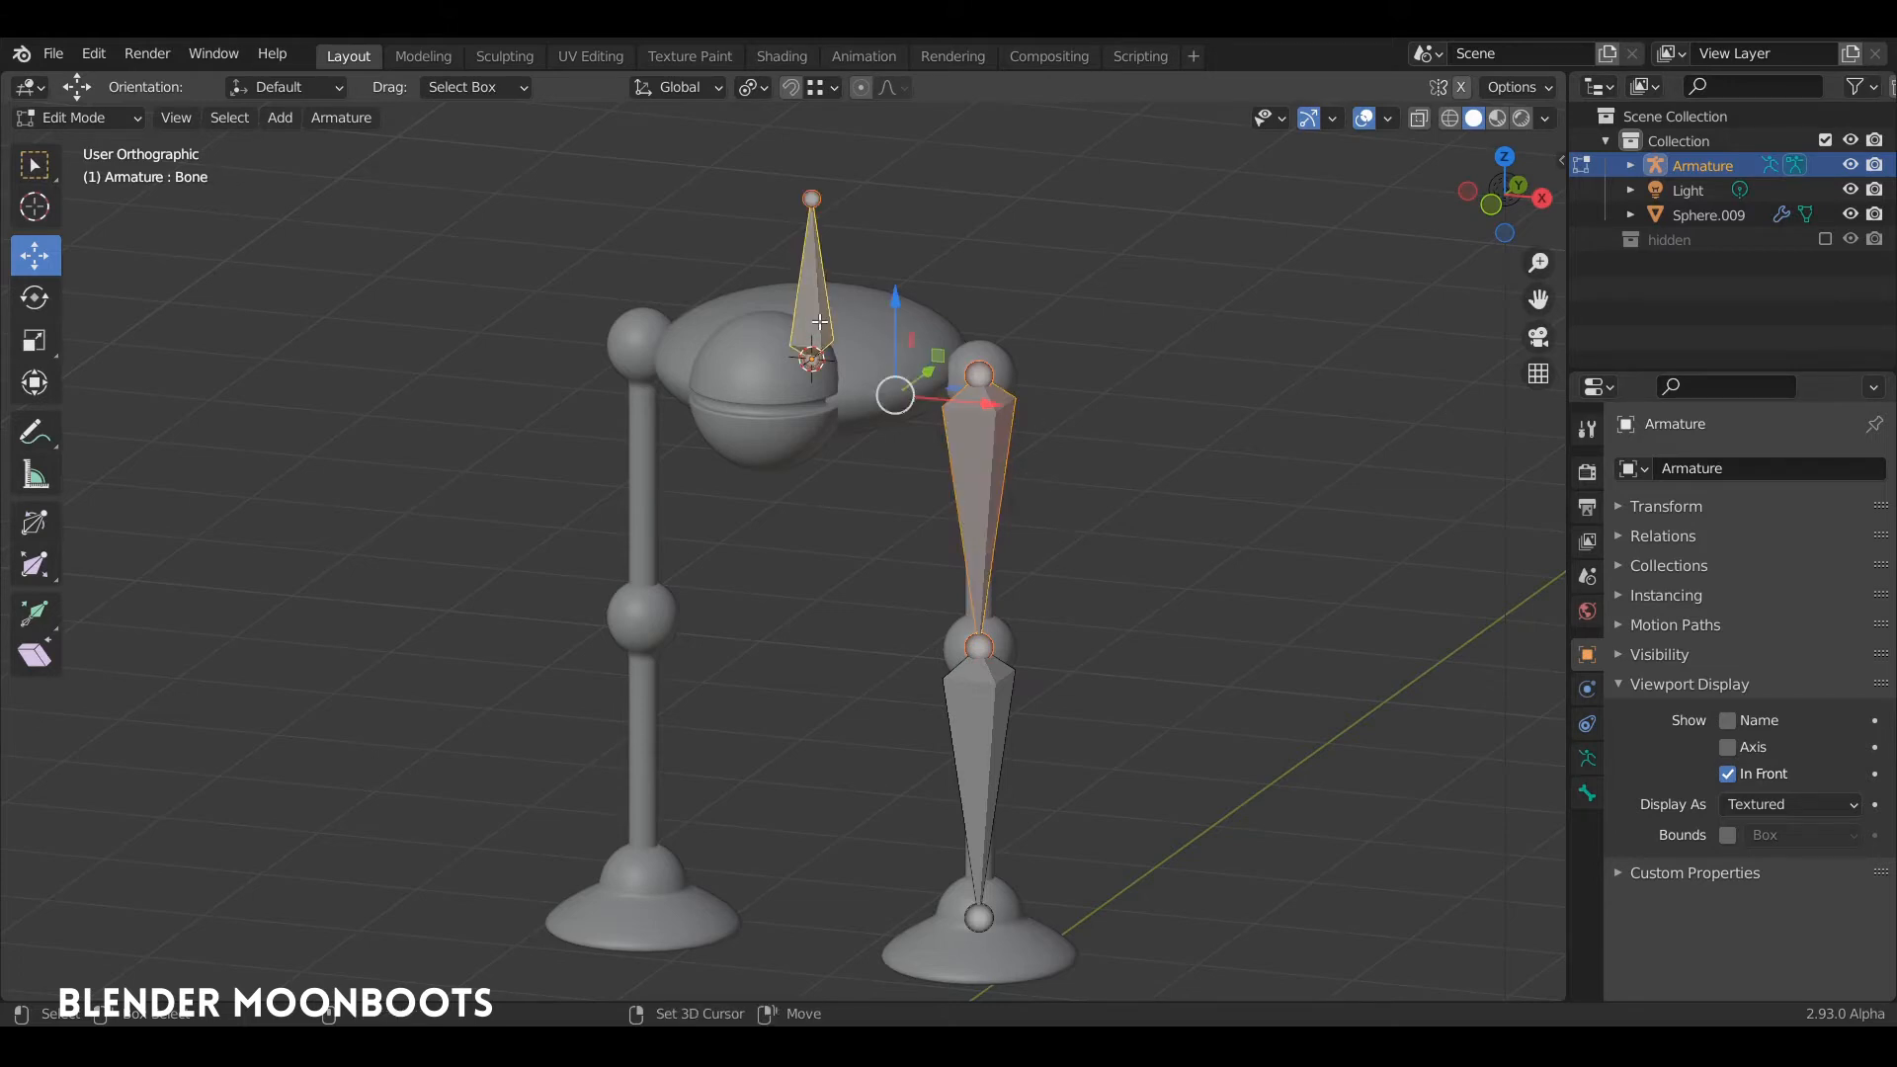
key("ctrl+p")
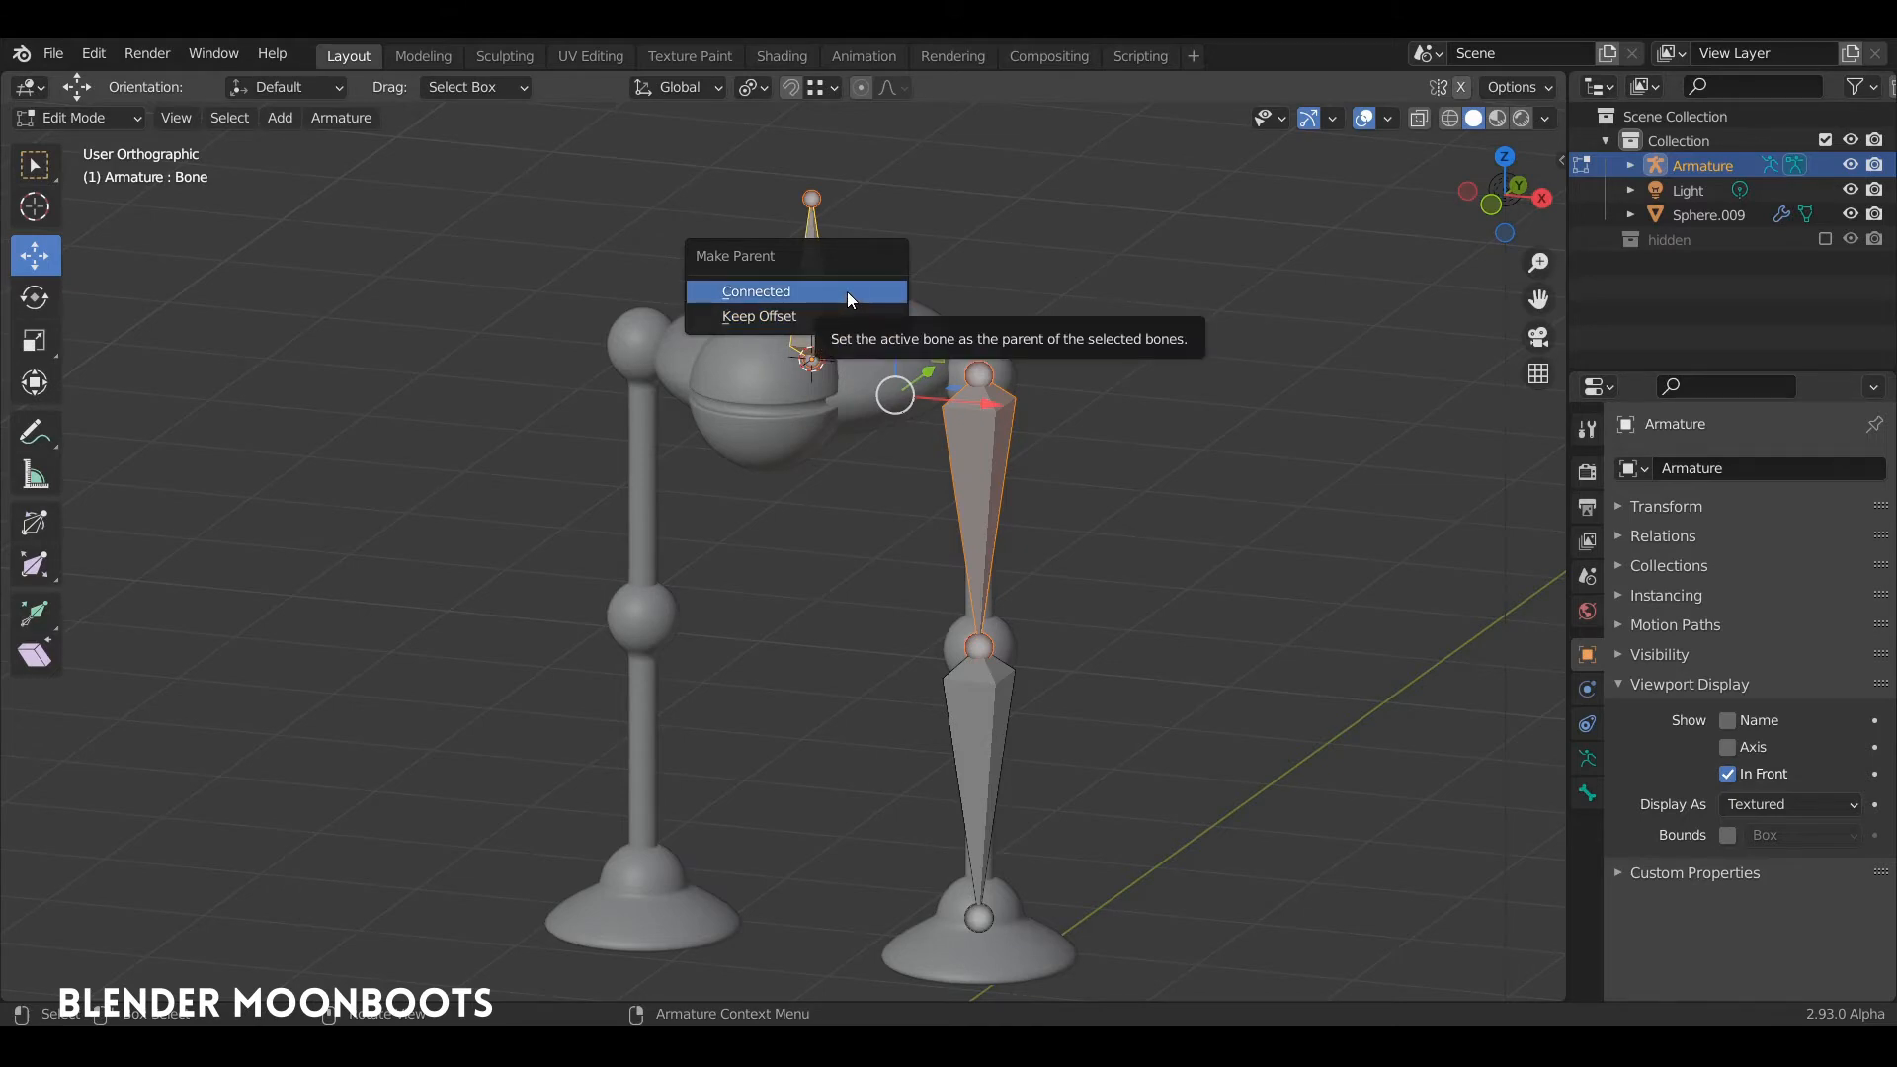
left_click(802, 316)
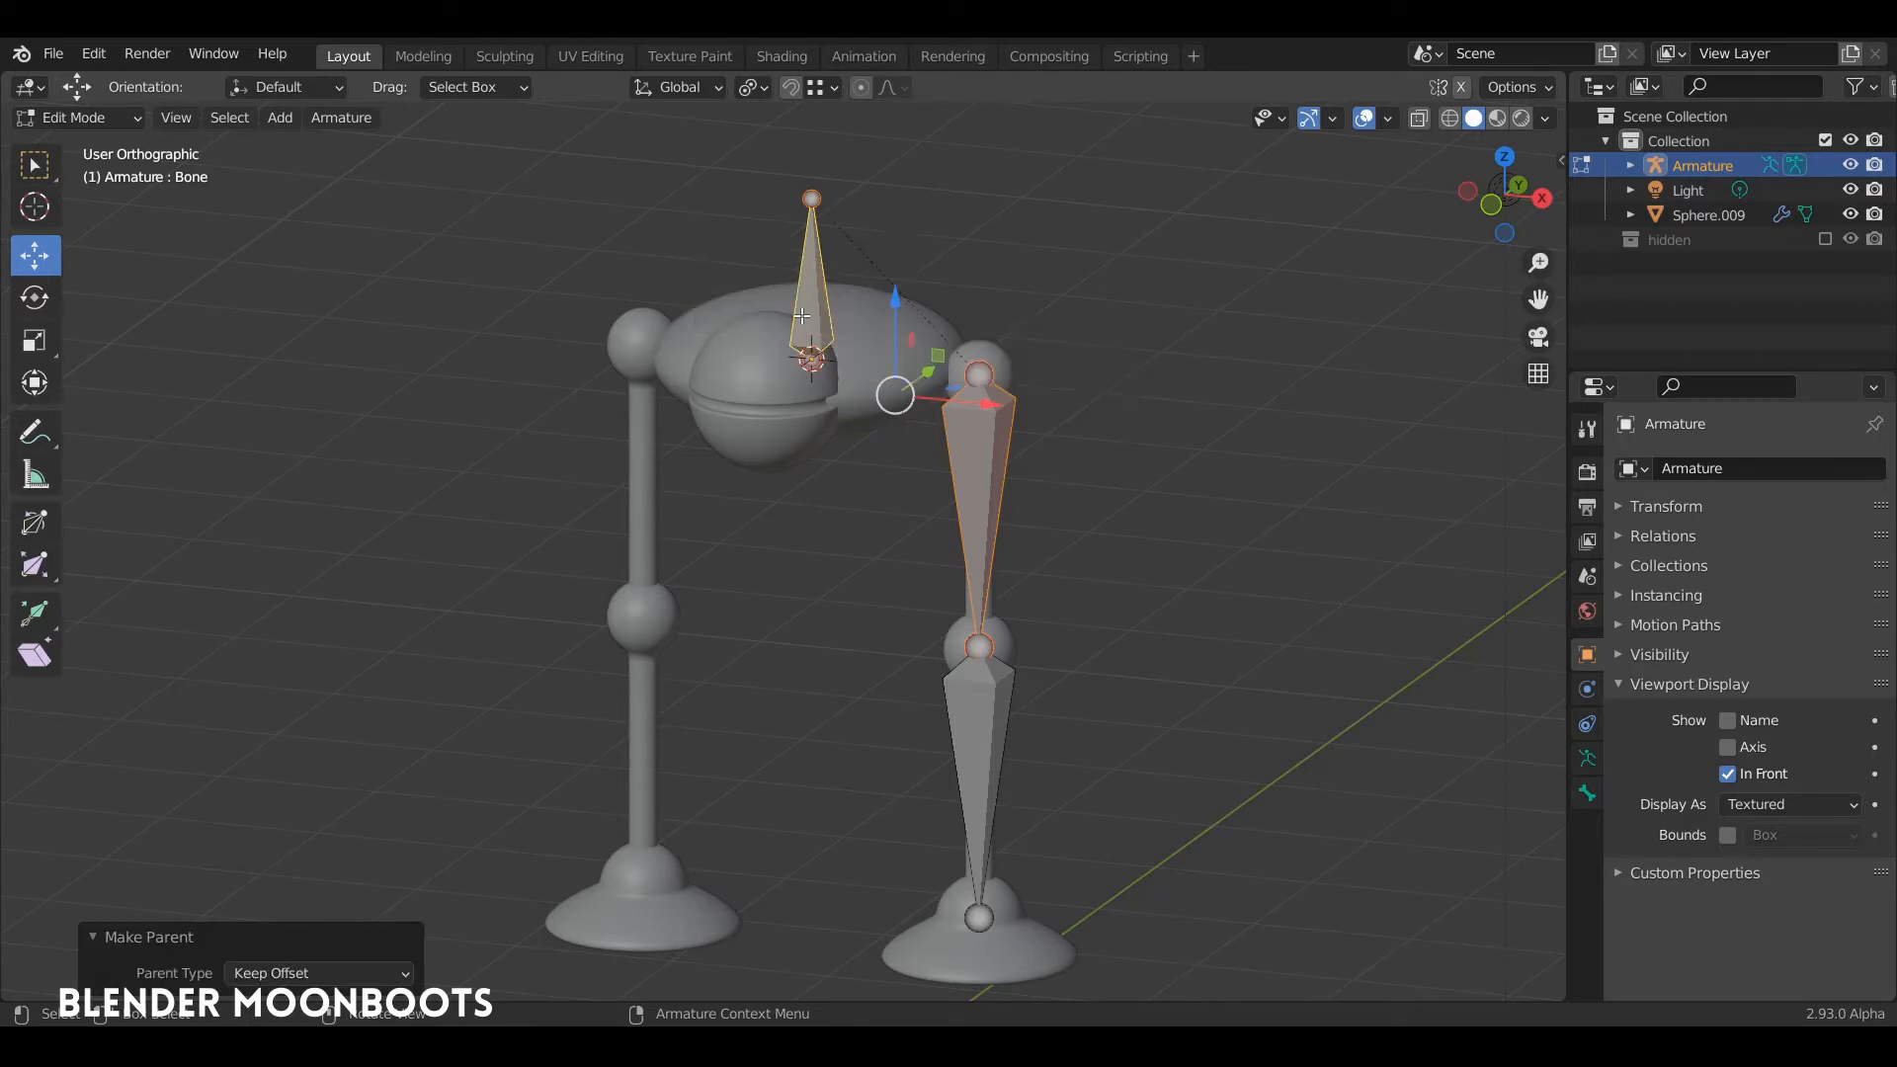
Step: Test the parenting in Pose Mode by rotating the body bone, and undo the rotation
key("Tab")
left_click(822, 289)
left_click(820, 287)
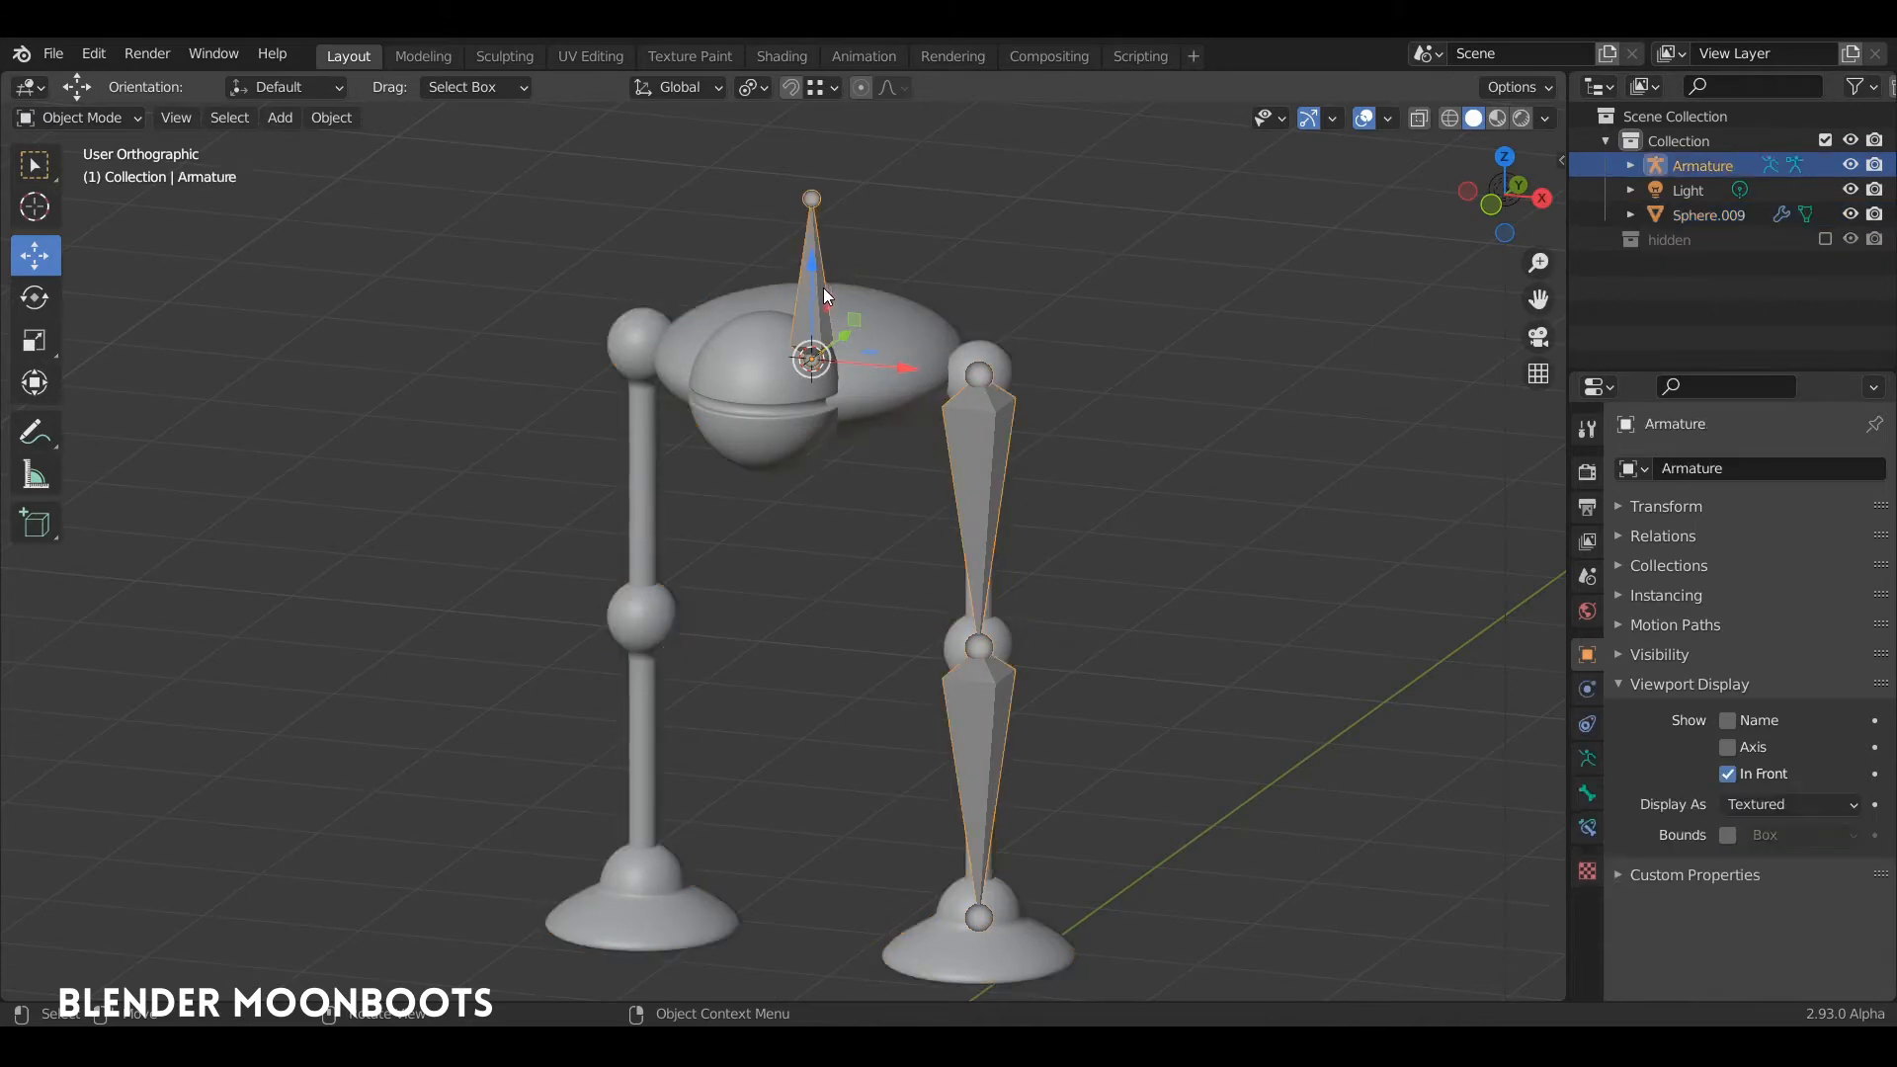
key("ctrl+Tab")
left_click(815, 251)
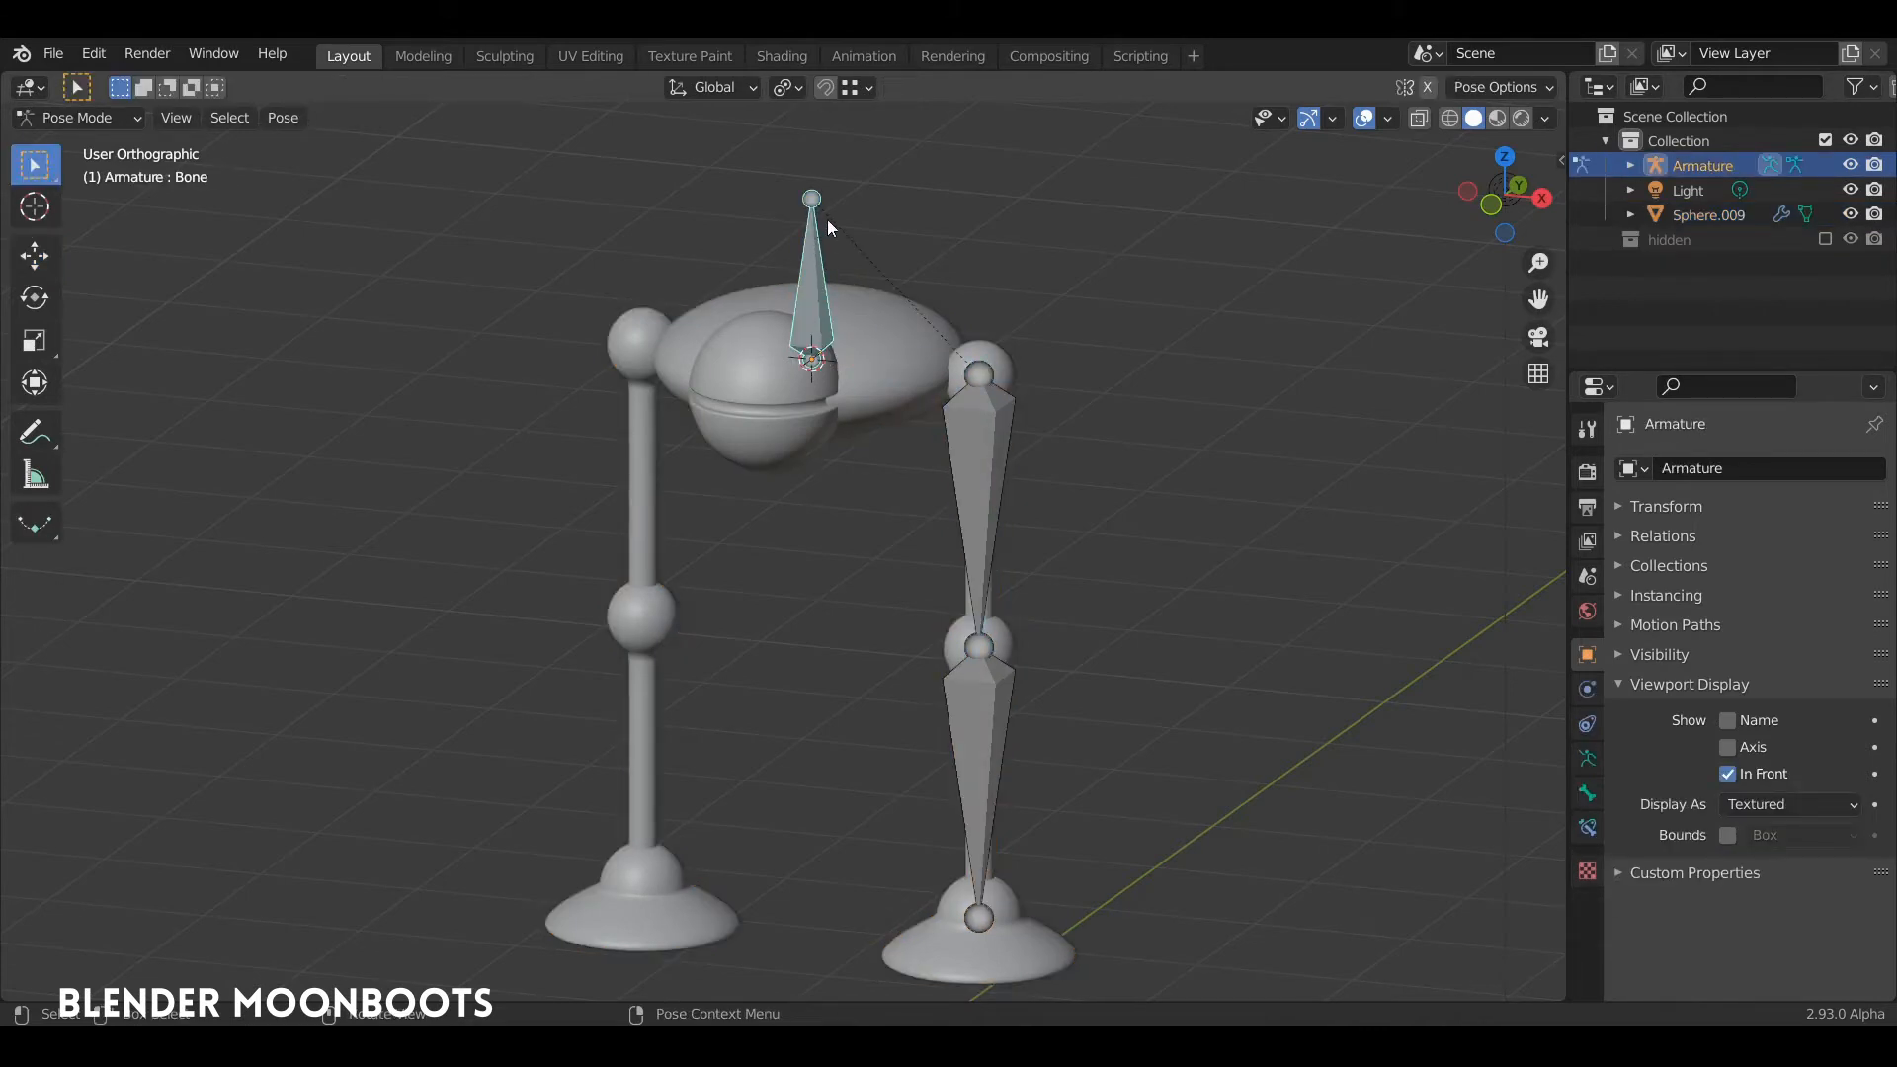
key("r")
left_click(853, 275)
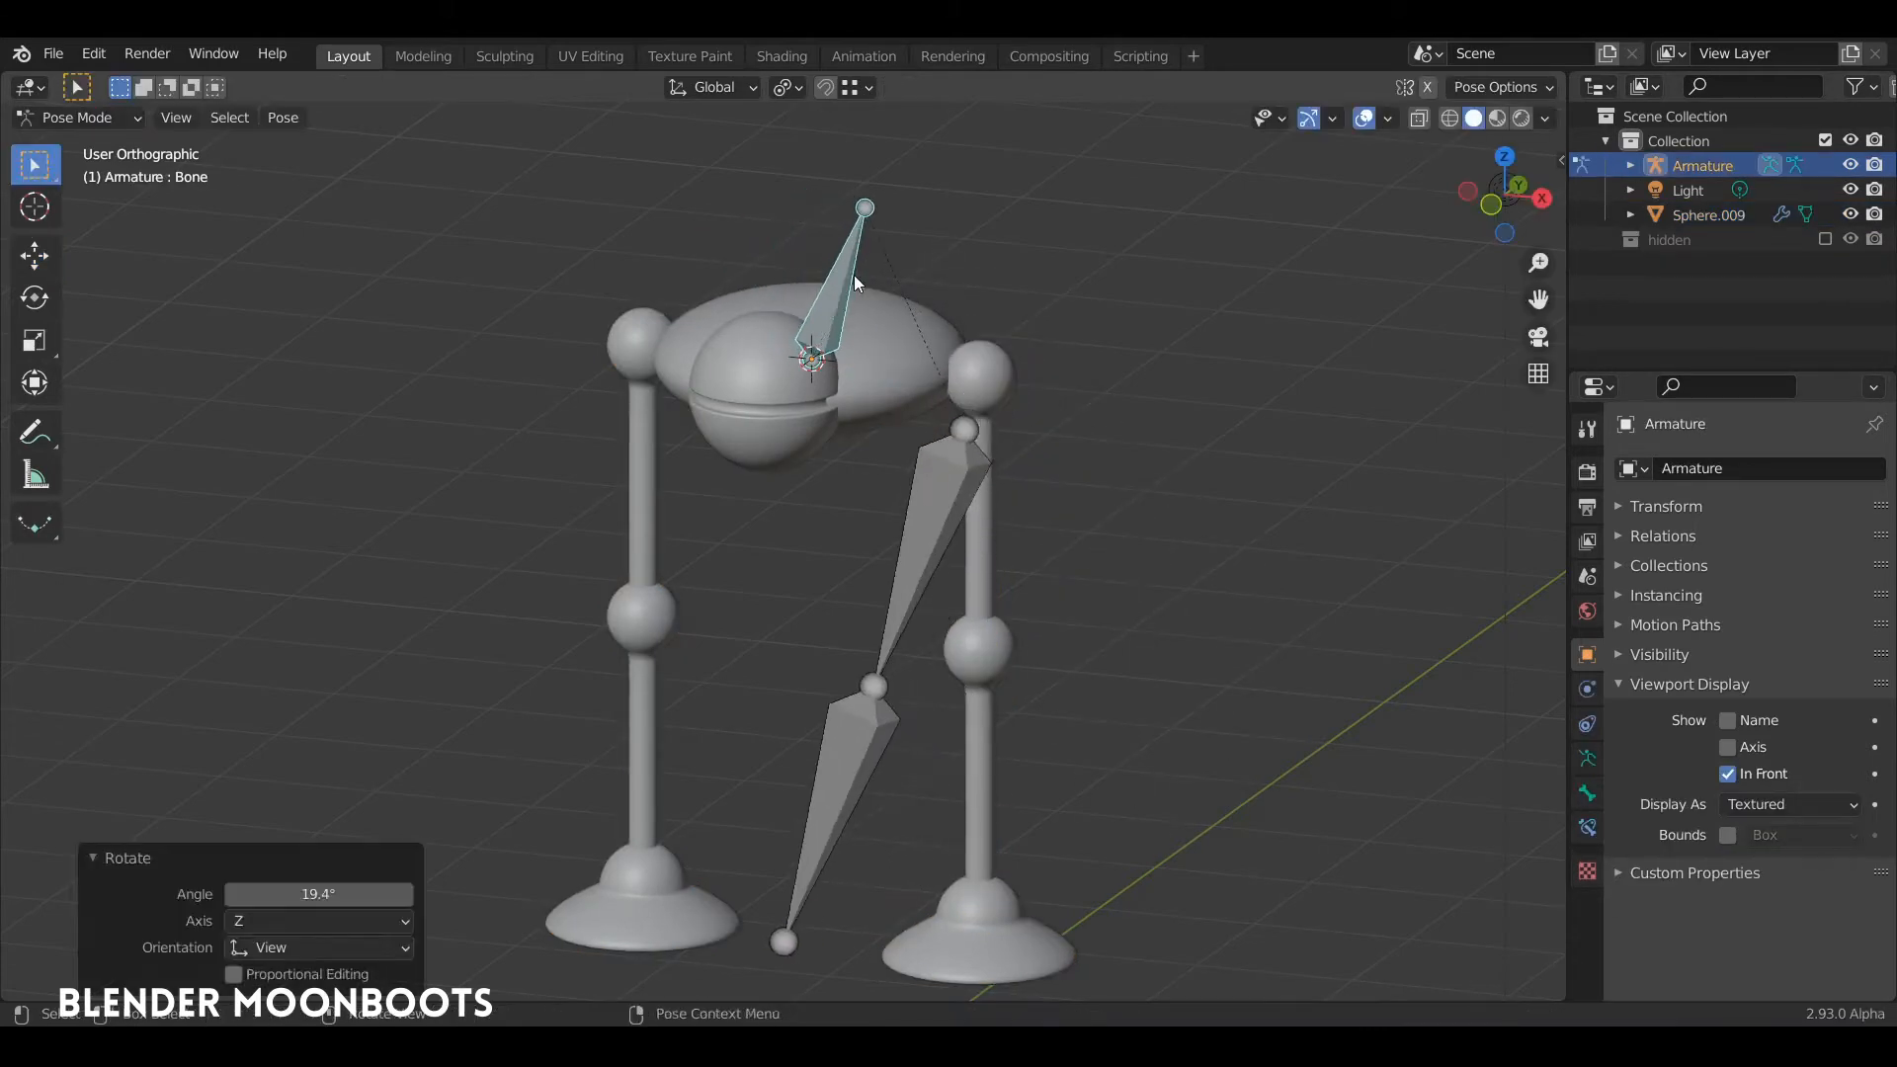
key("ctrl+z")
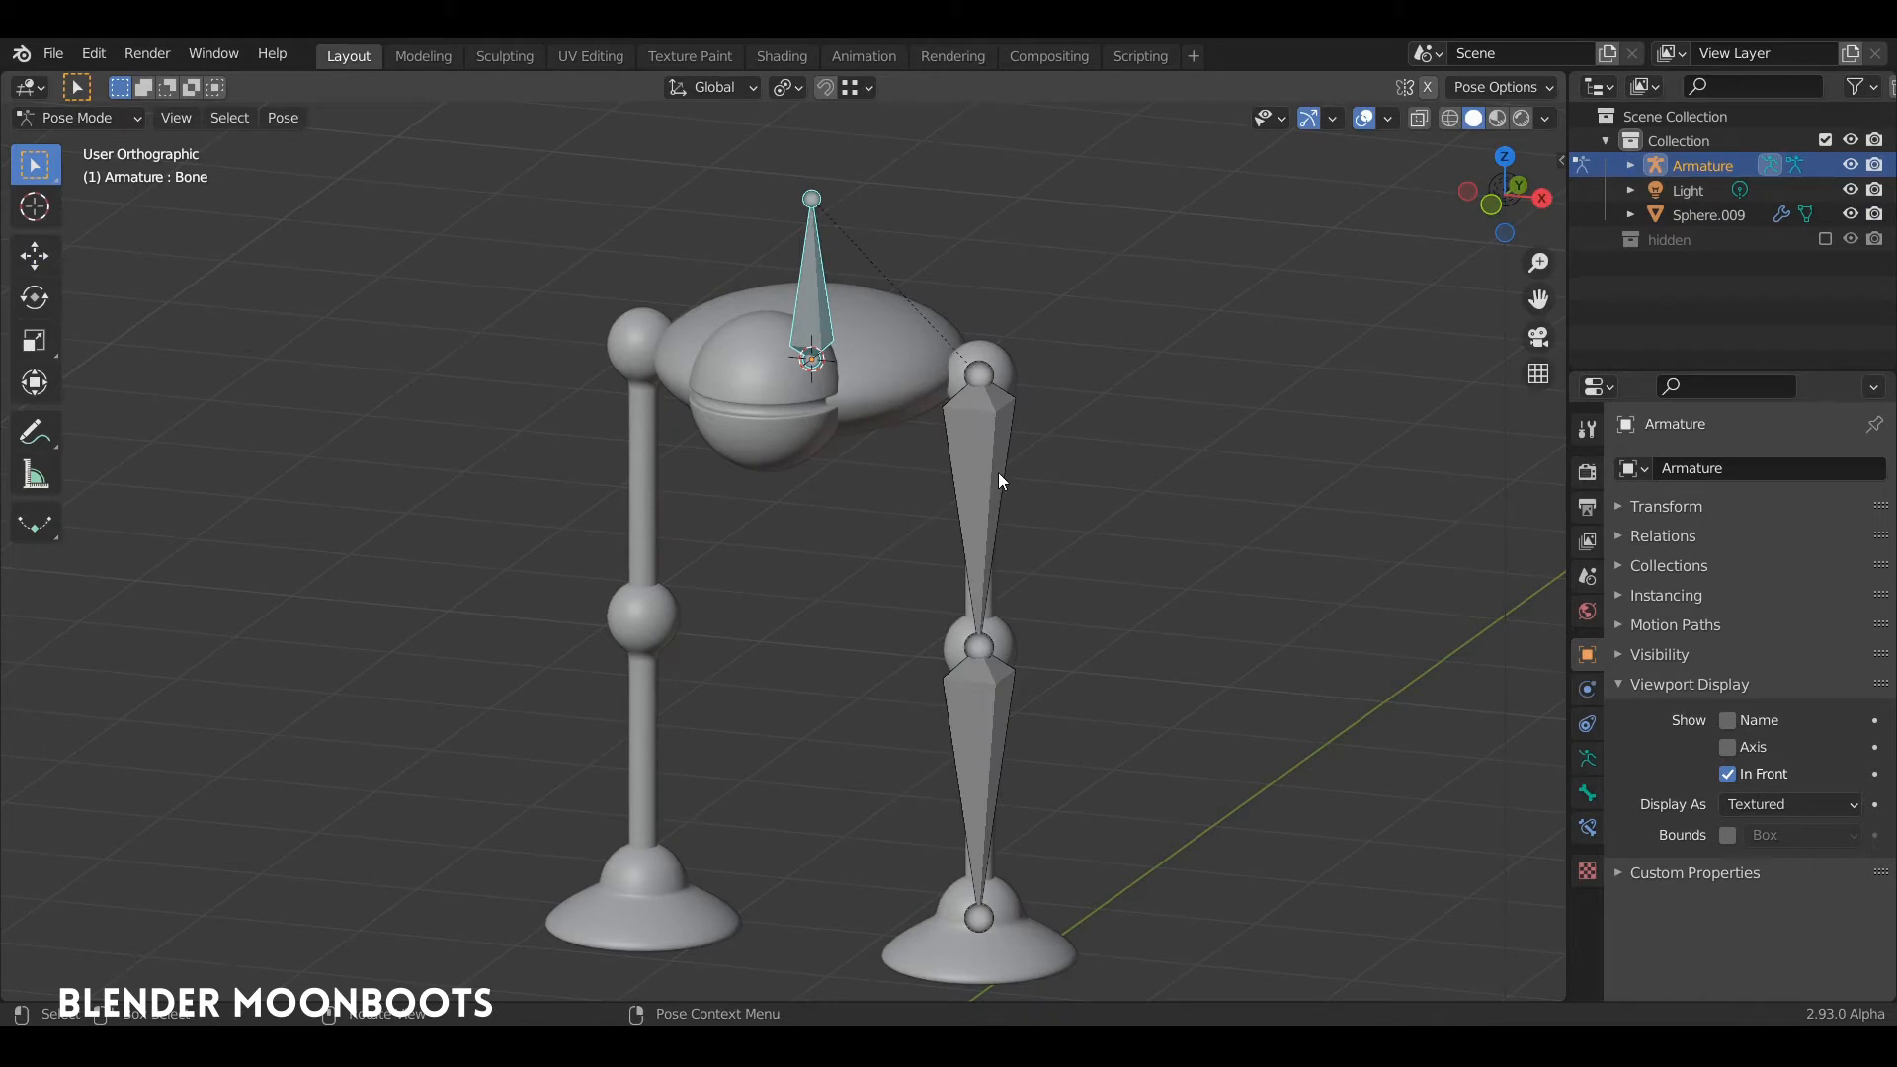
Step: In Edit Mode, extrude a foot bone from the shin bone's tail, forward and down toward the foot's front edge in right view
middle_click_drag(998, 481, 966, 476)
key("Tab")
left_click(973, 387)
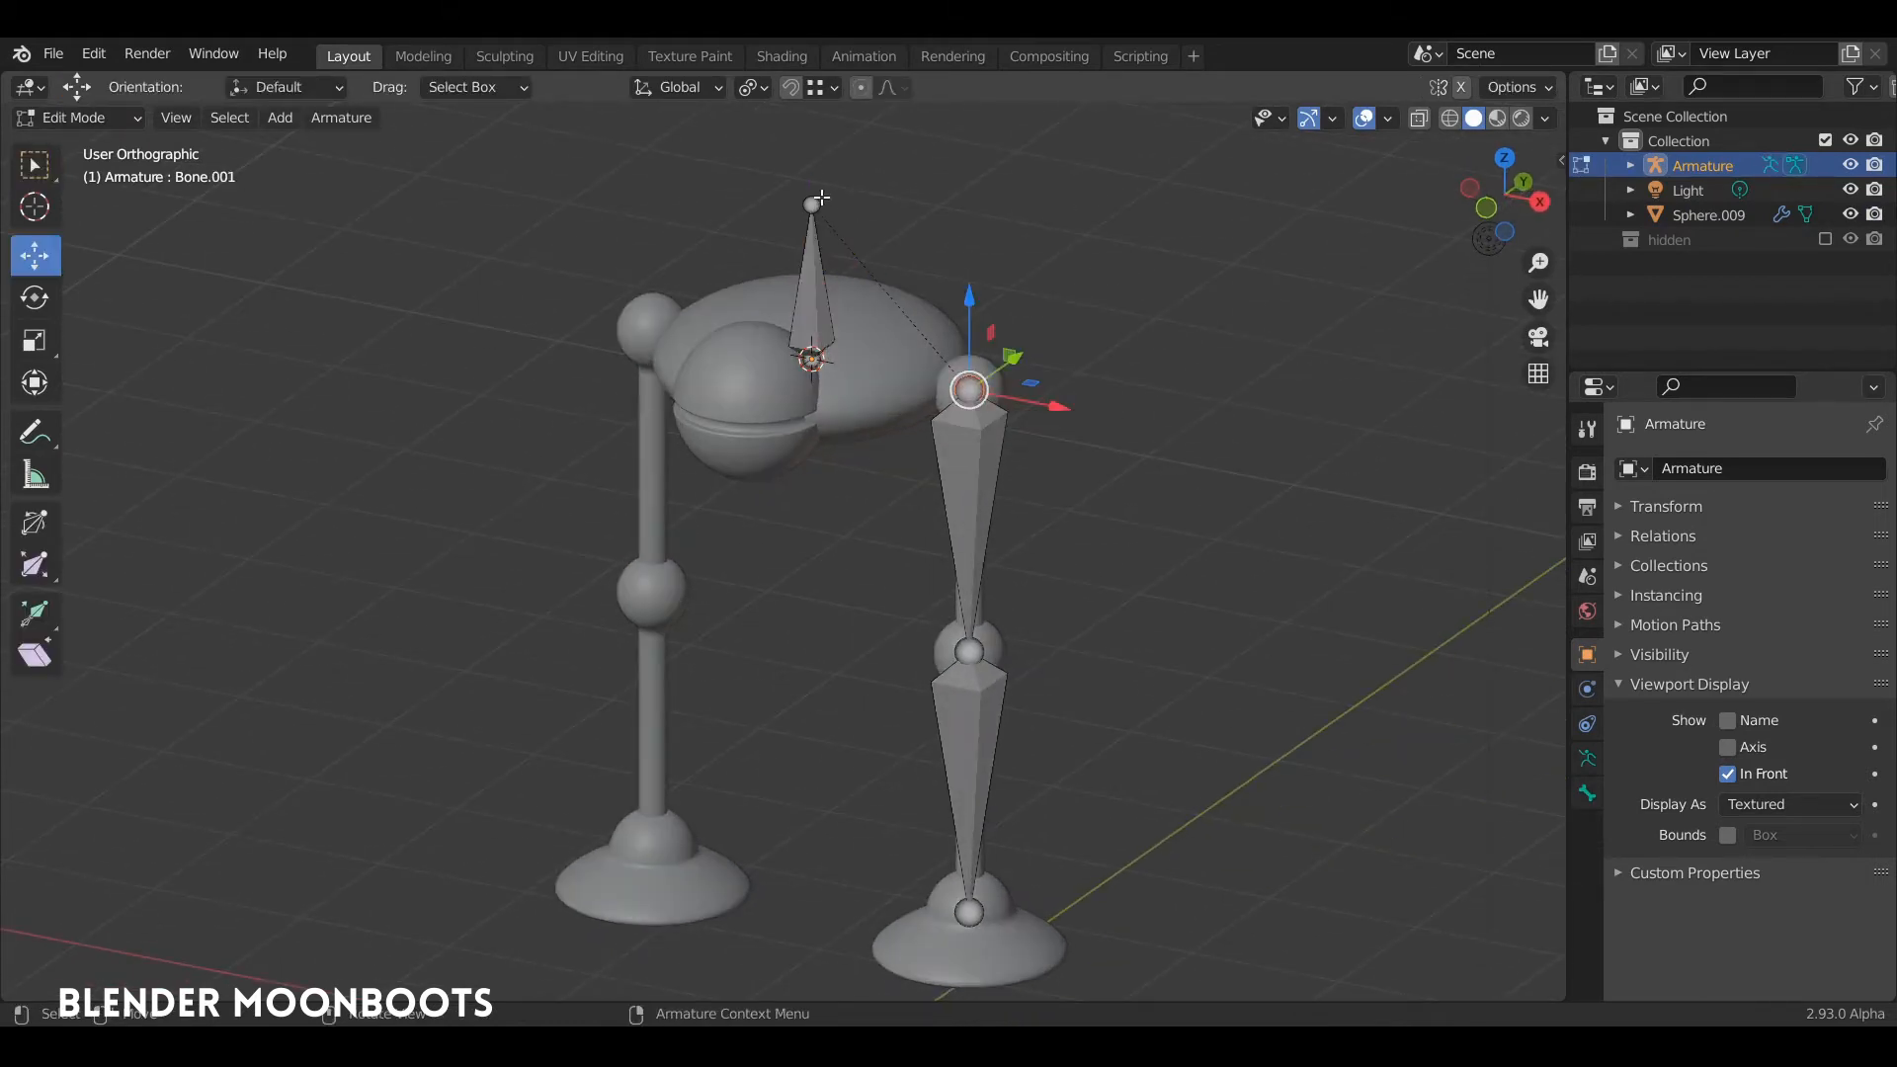
scroll(812, 221, "down", 3)
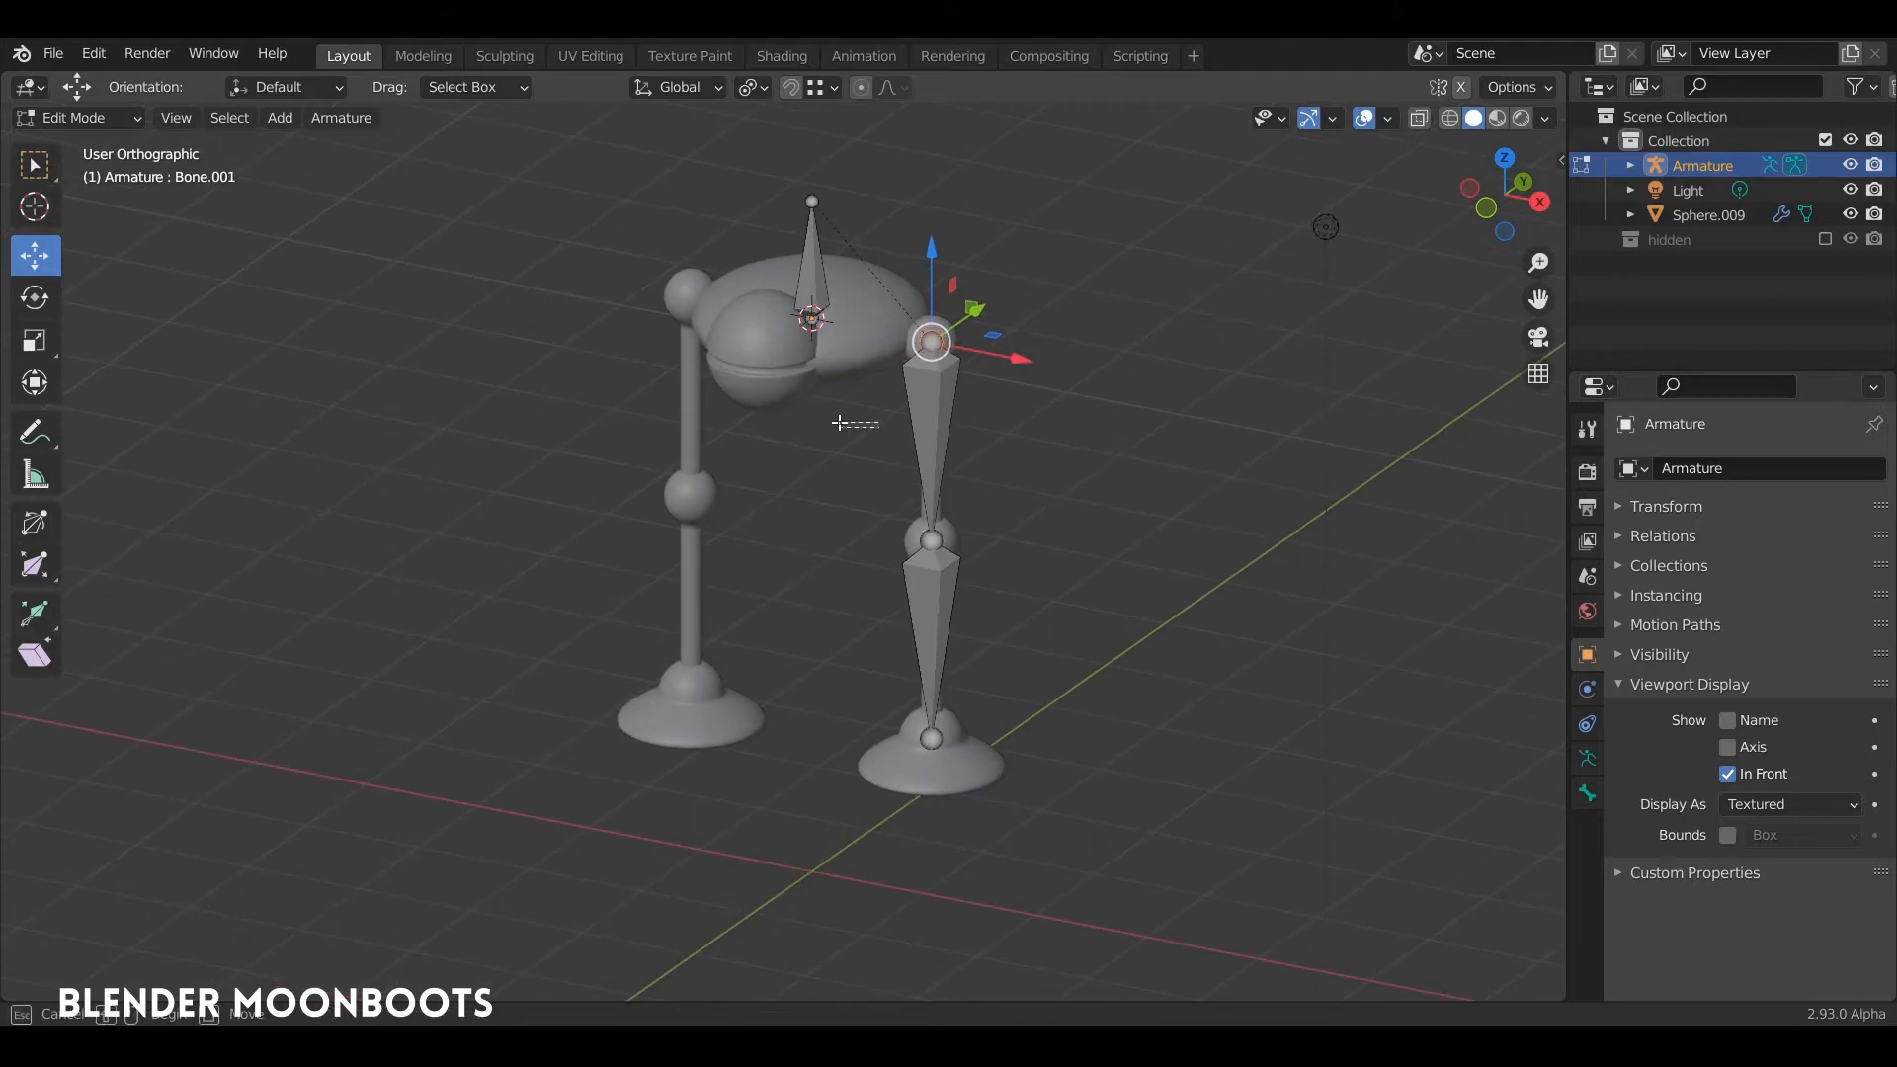
left_click(827, 435)
middle_click_drag(813, 444, 859, 451)
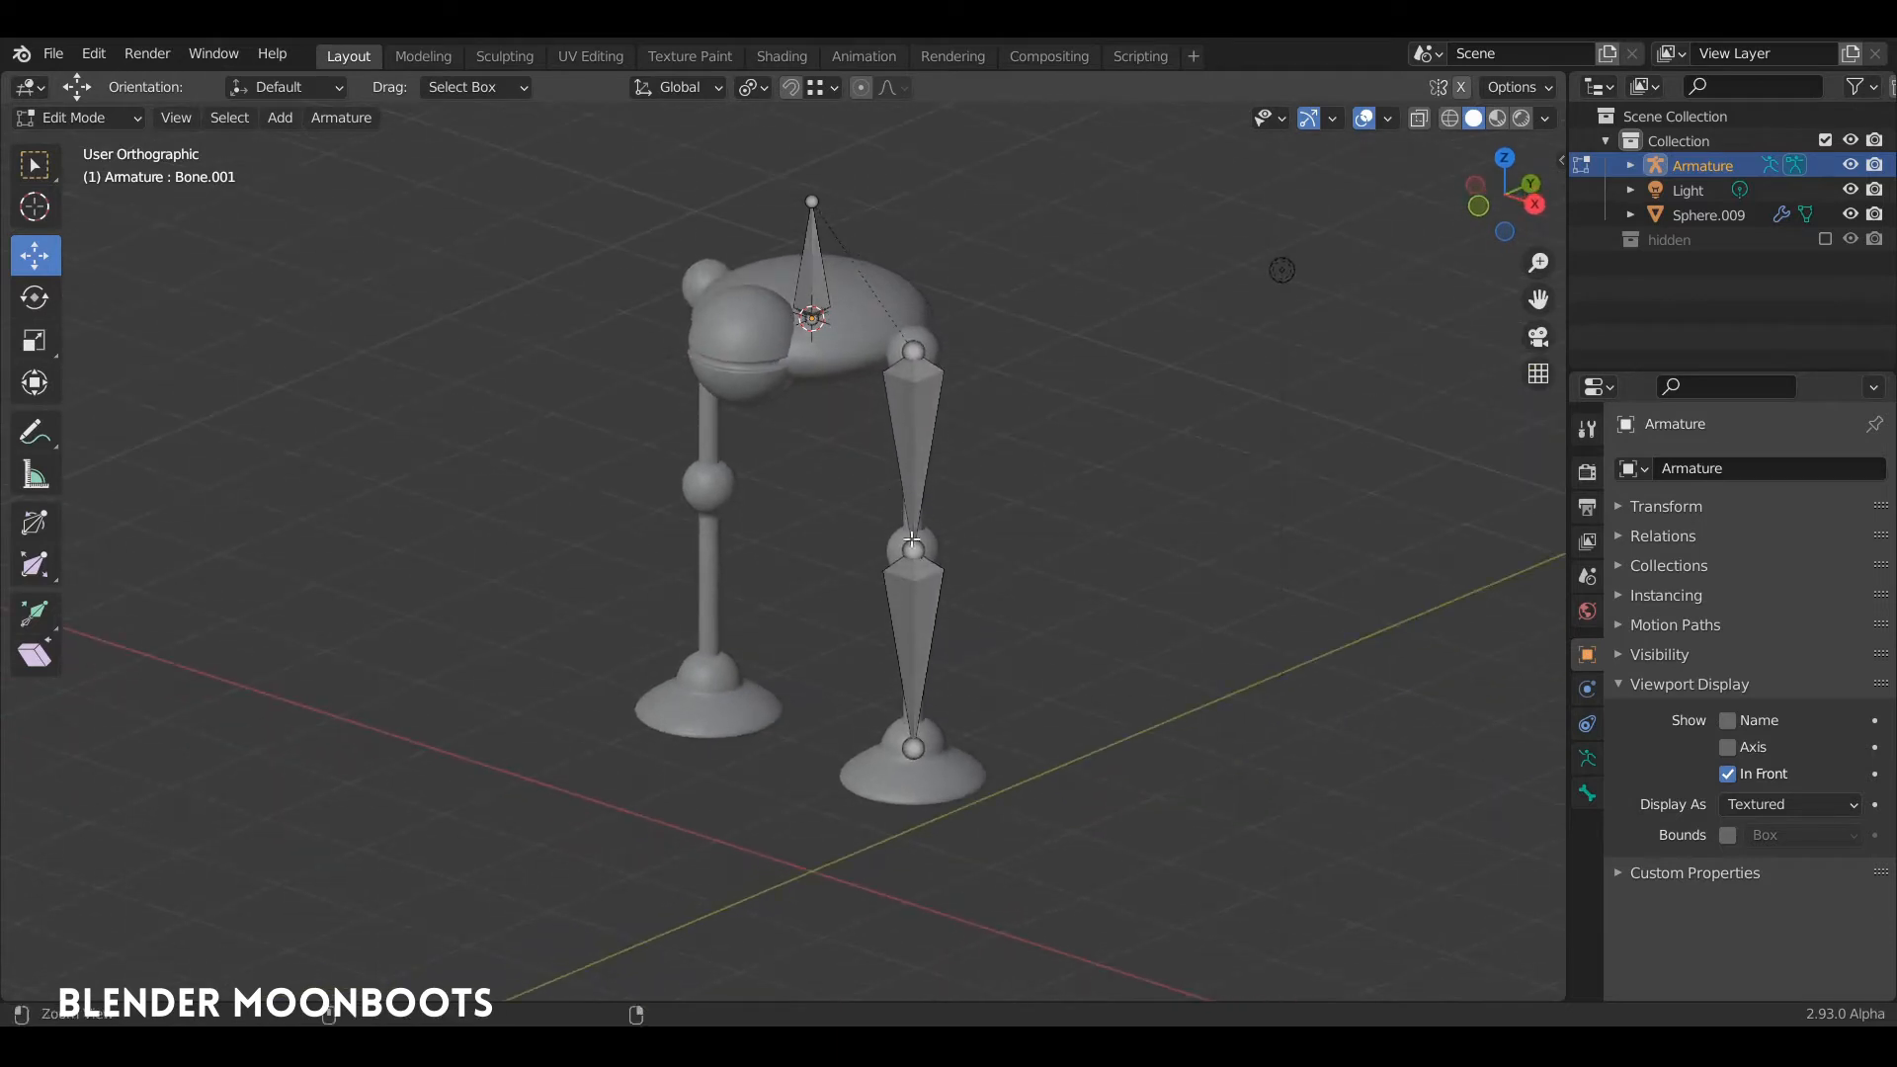
scroll(972, 462, "up", 4)
left_click(965, 660)
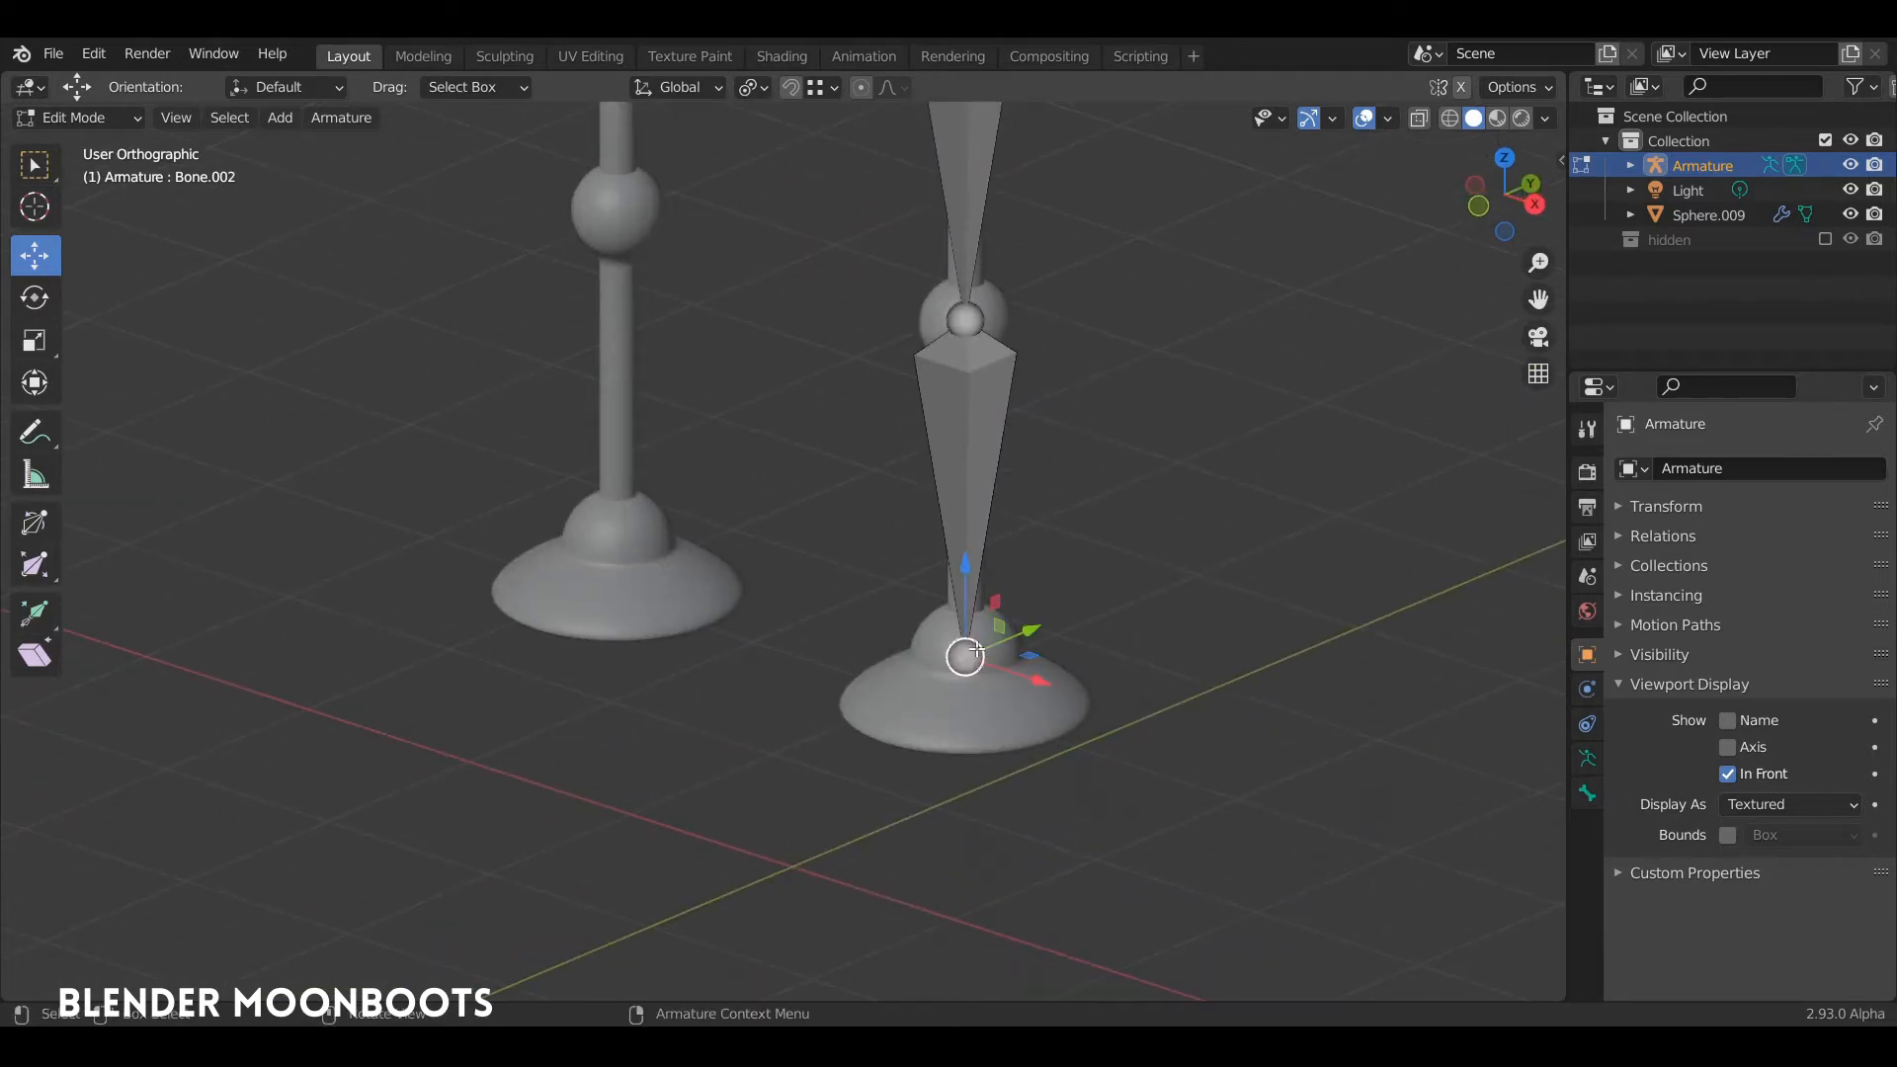
key("KP_3")
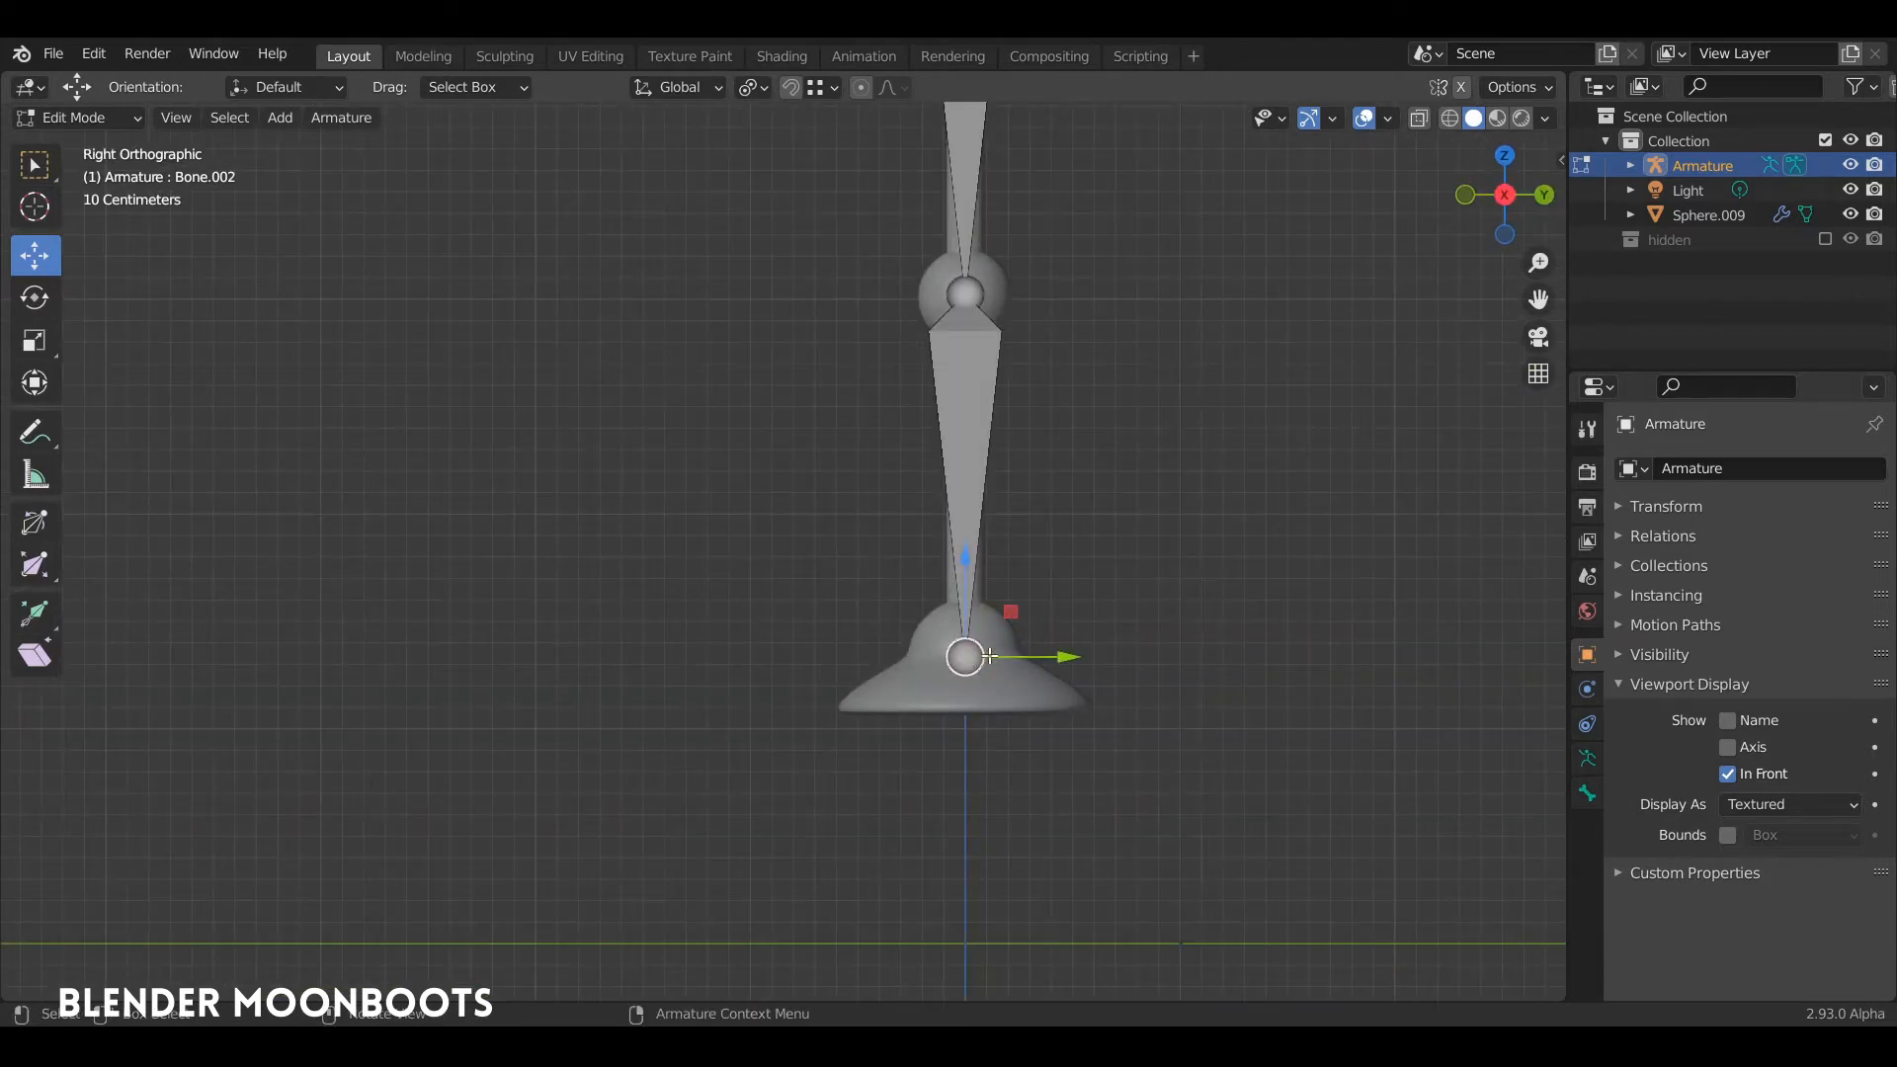
key("e")
left_click(874, 702)
Step: Test the leg chain in Pose Mode by rotating the thigh, shin and foot bones, and clear the rotation of all bones
middle_click_drag(874, 703, 981, 575)
middle_click_drag(993, 496, 982, 392)
key("ctrl+Tab")
left_click(976, 514)
left_click(982, 391)
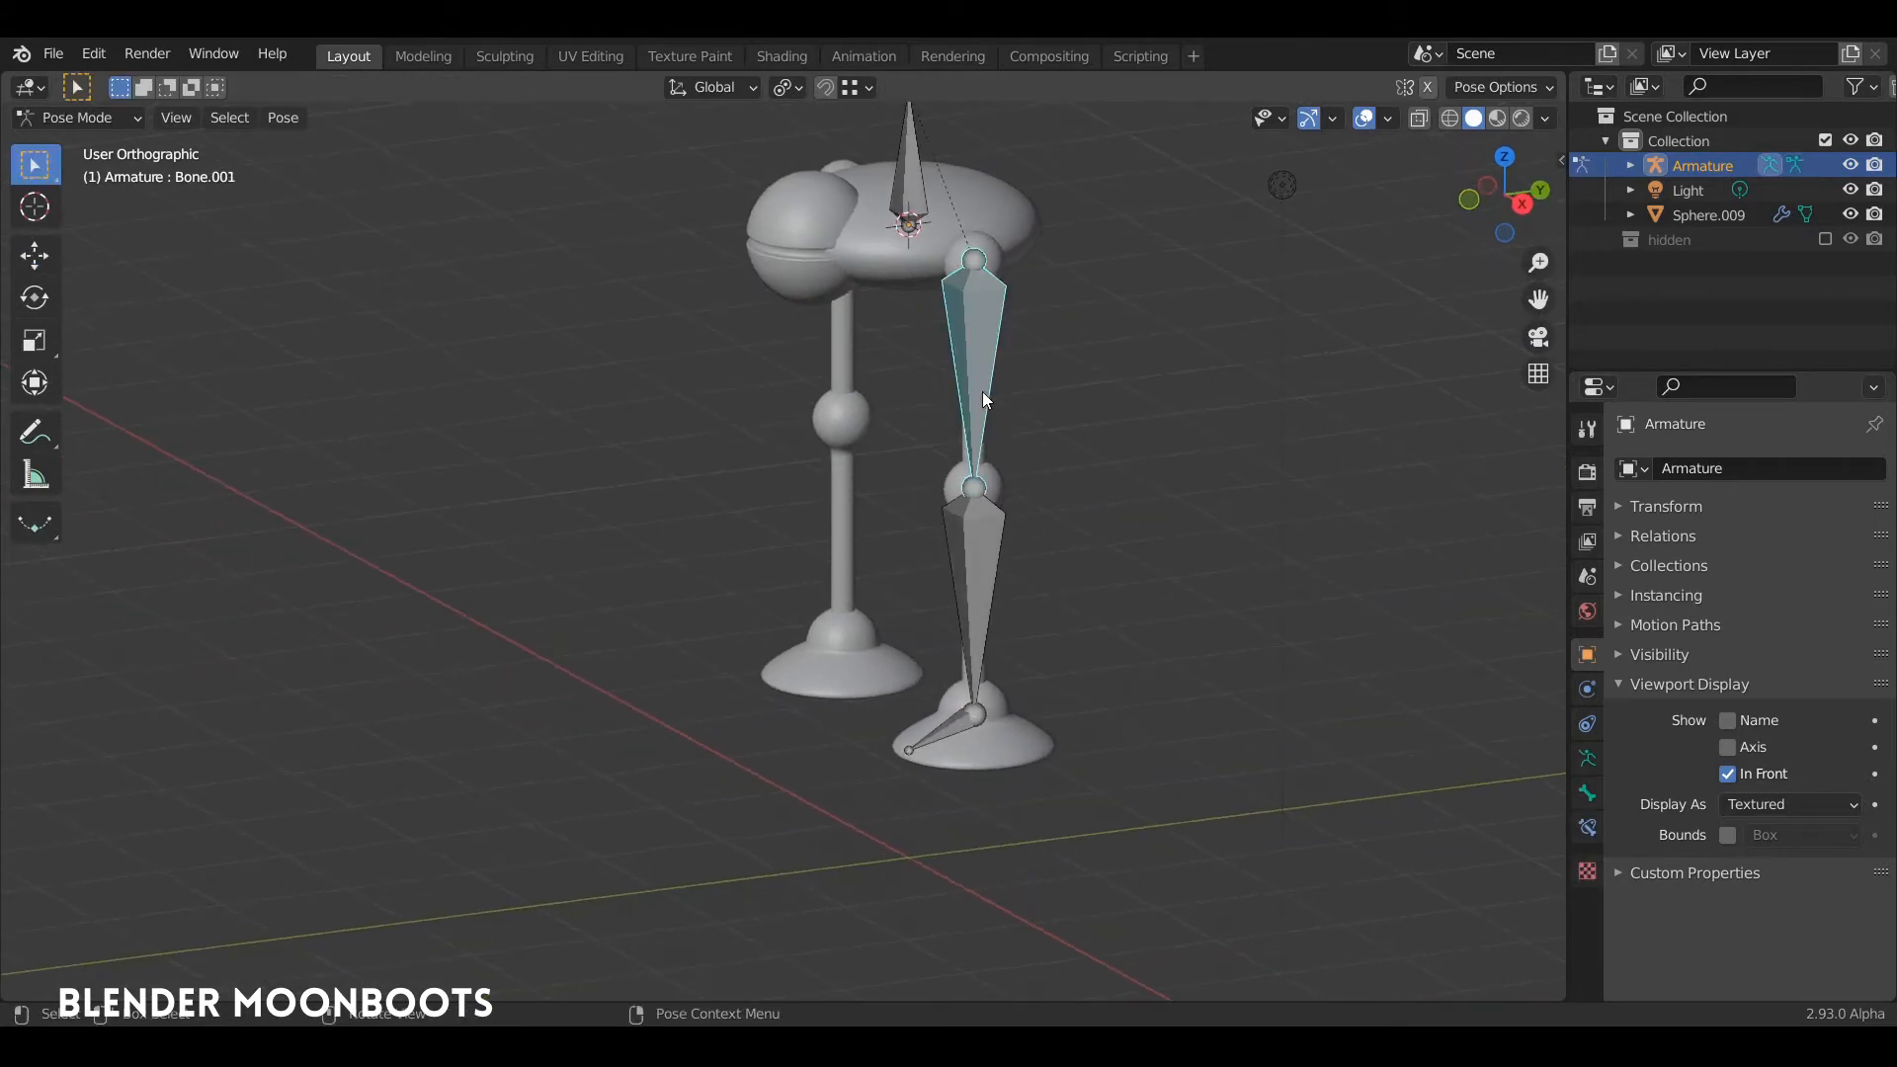
key("r")
left_click(828, 430)
left_click(743, 462)
key("r")
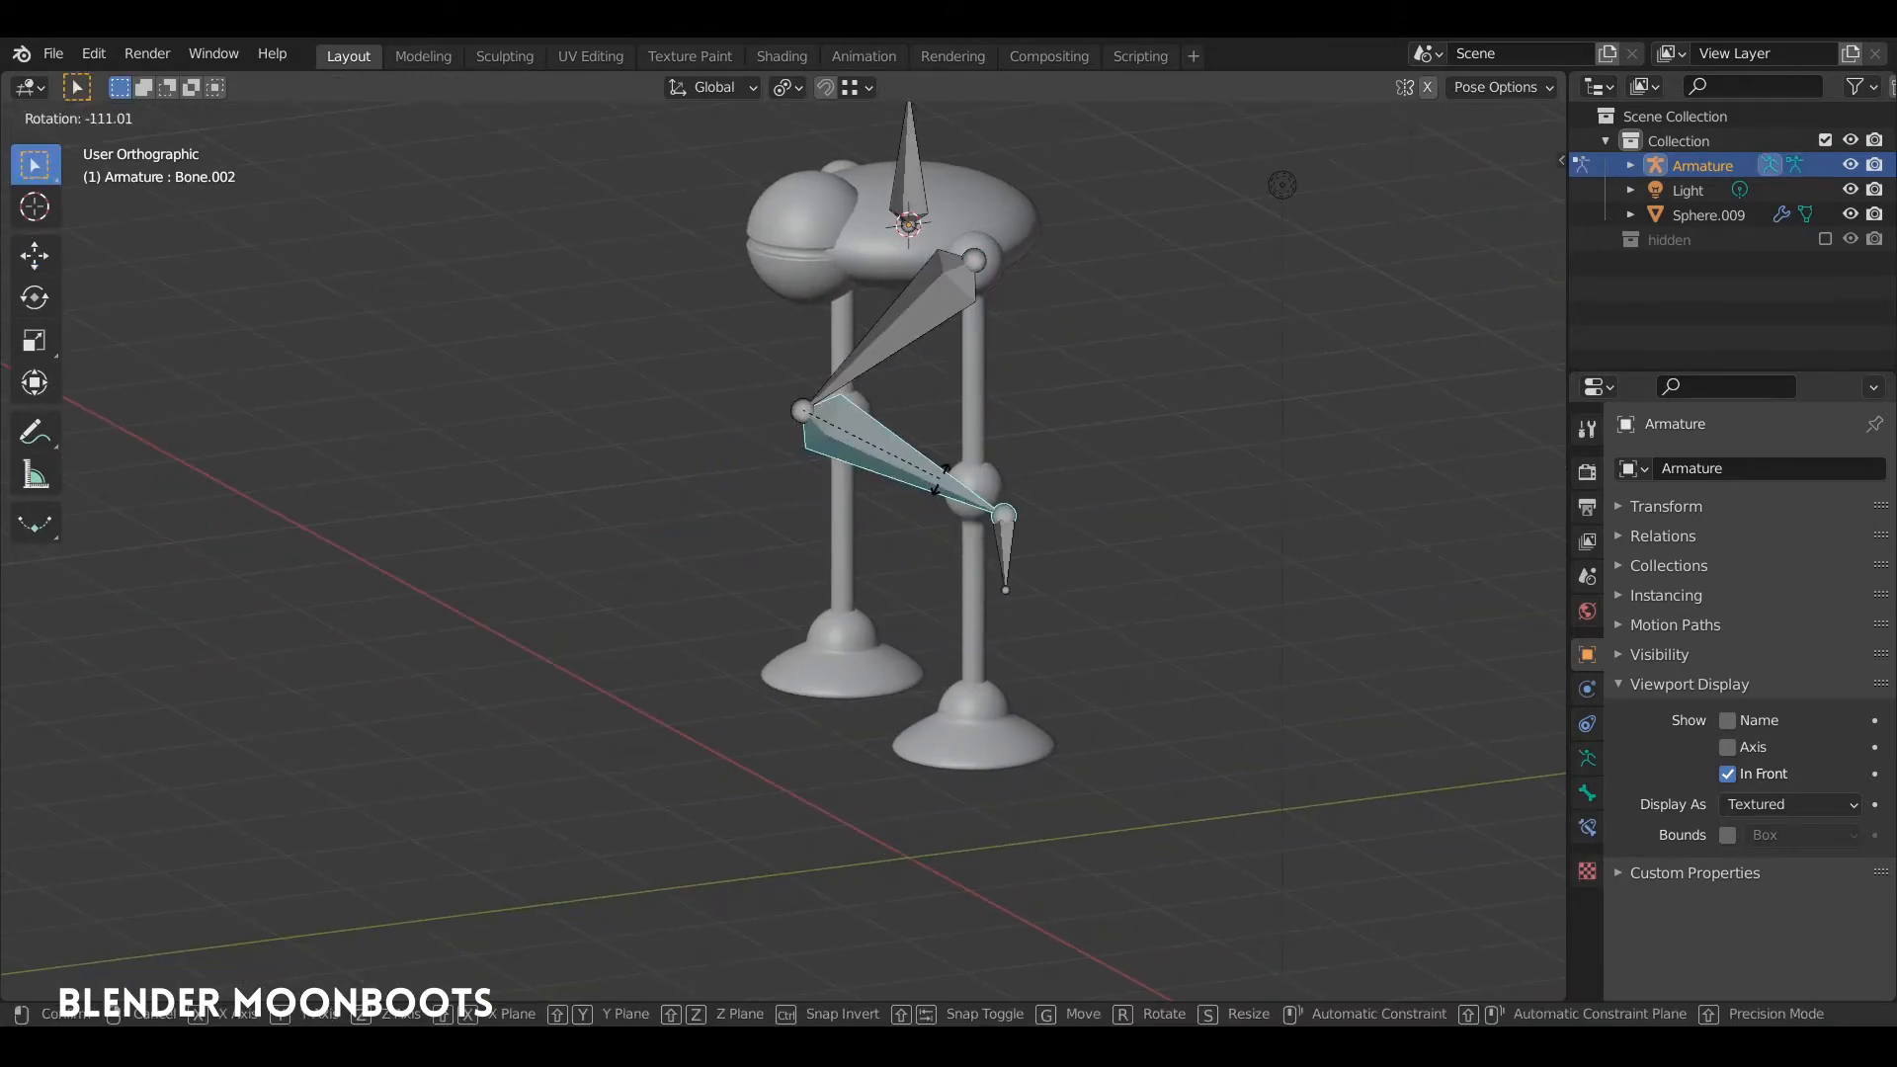
left_click(986, 553)
left_click(991, 565)
key("r")
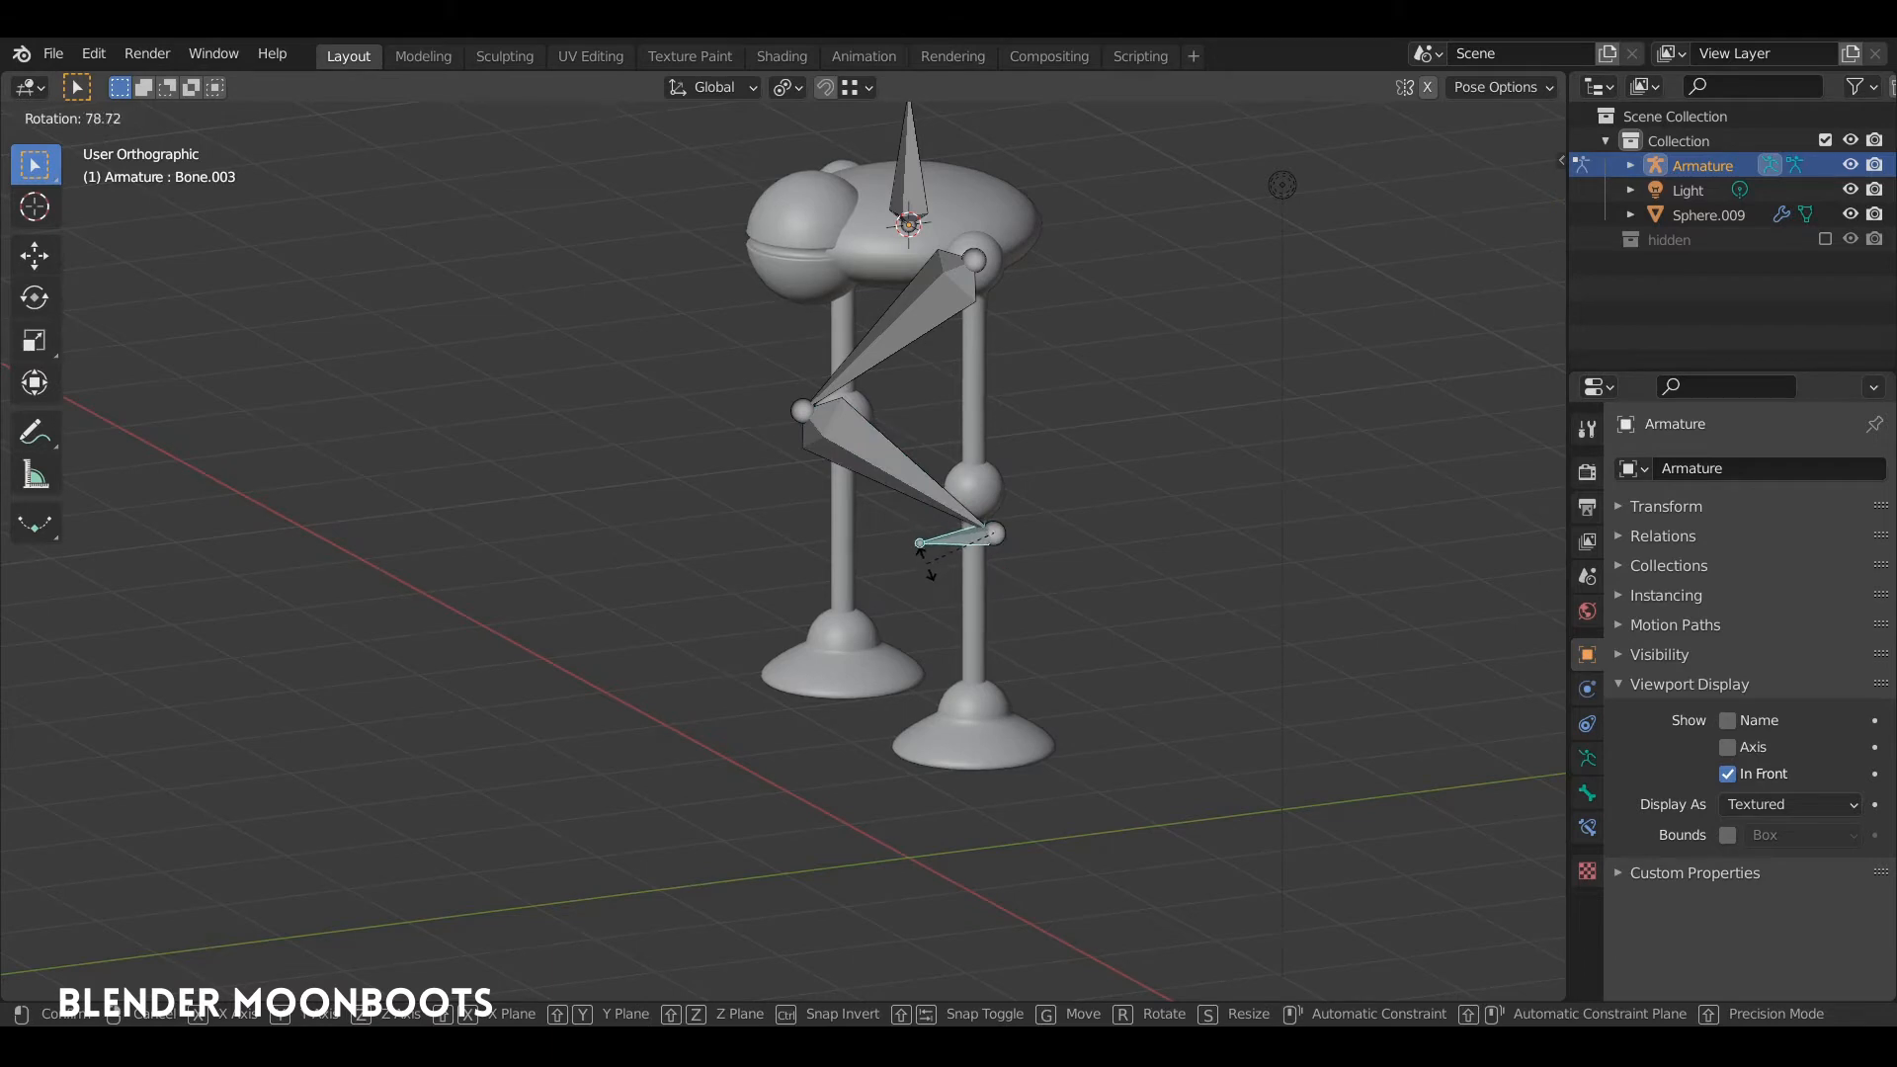
left_click(957, 506)
middle_click_drag(957, 505, 1045, 528)
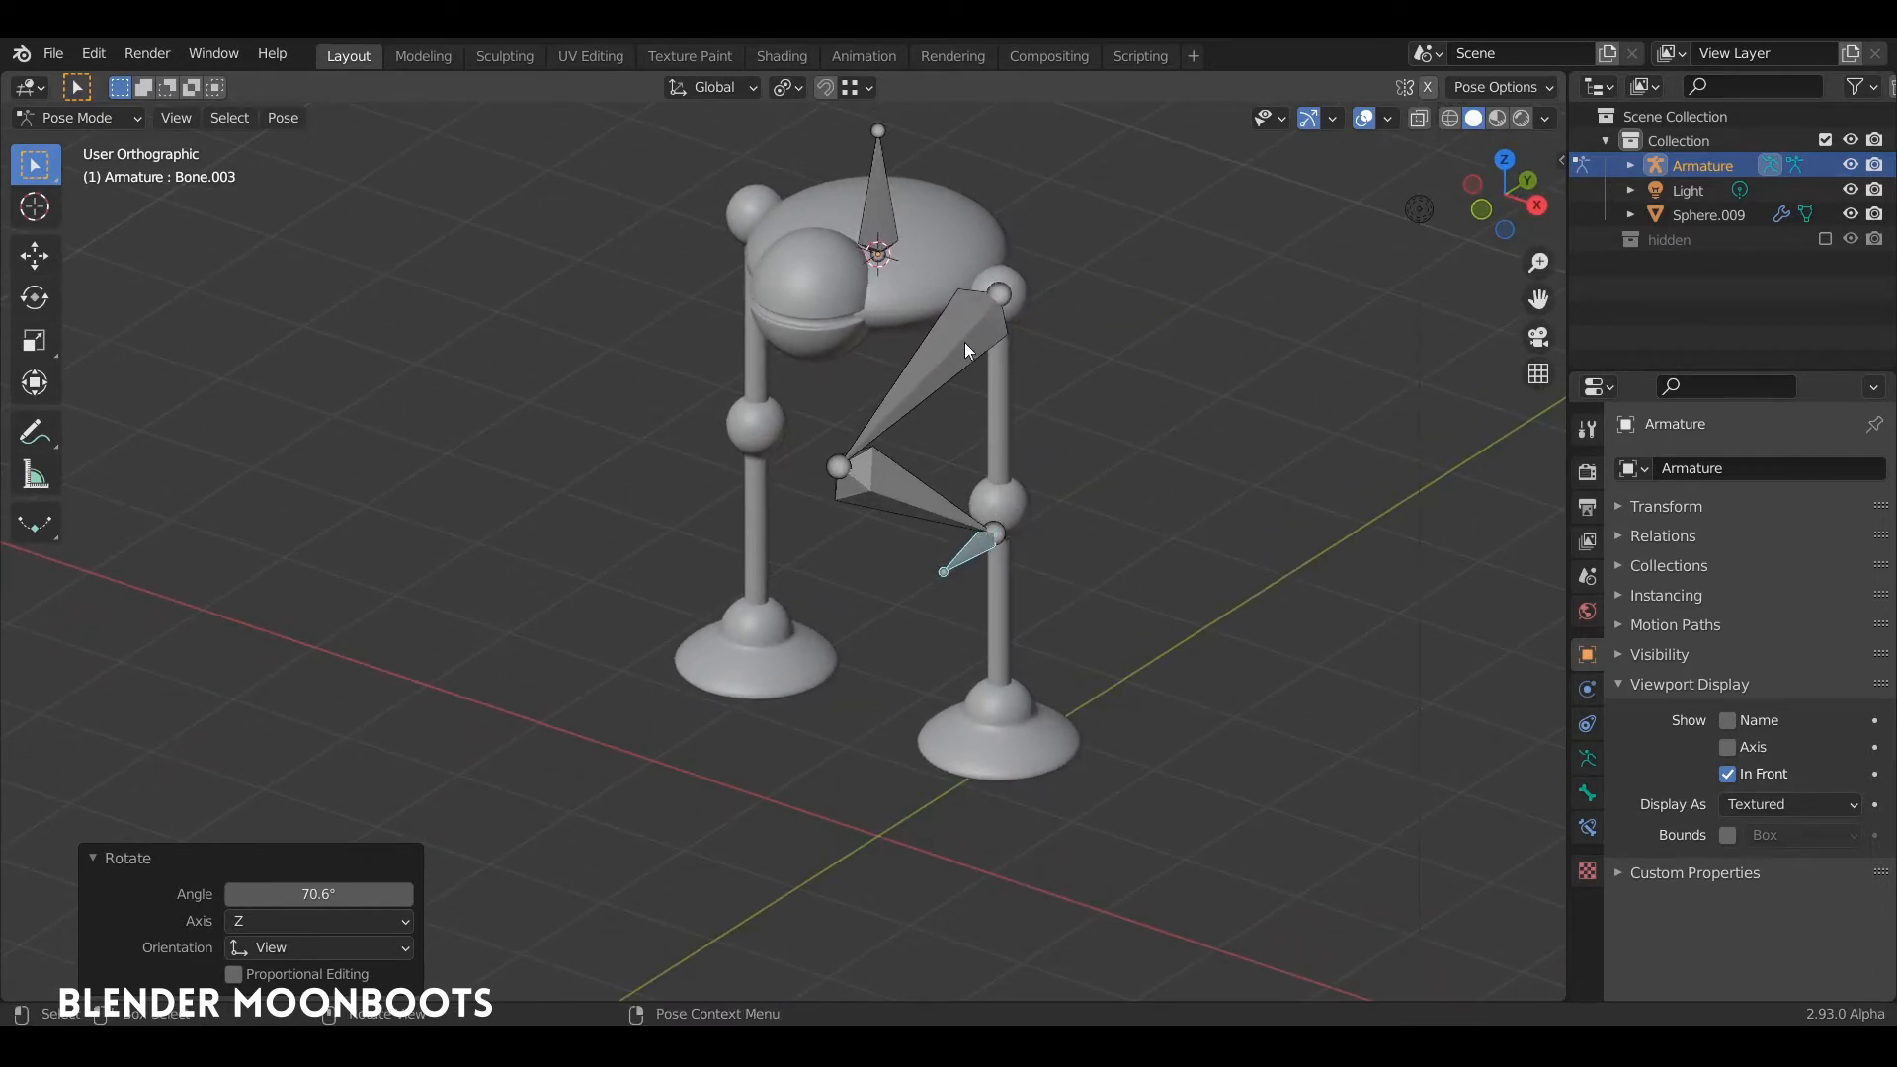
key("a")
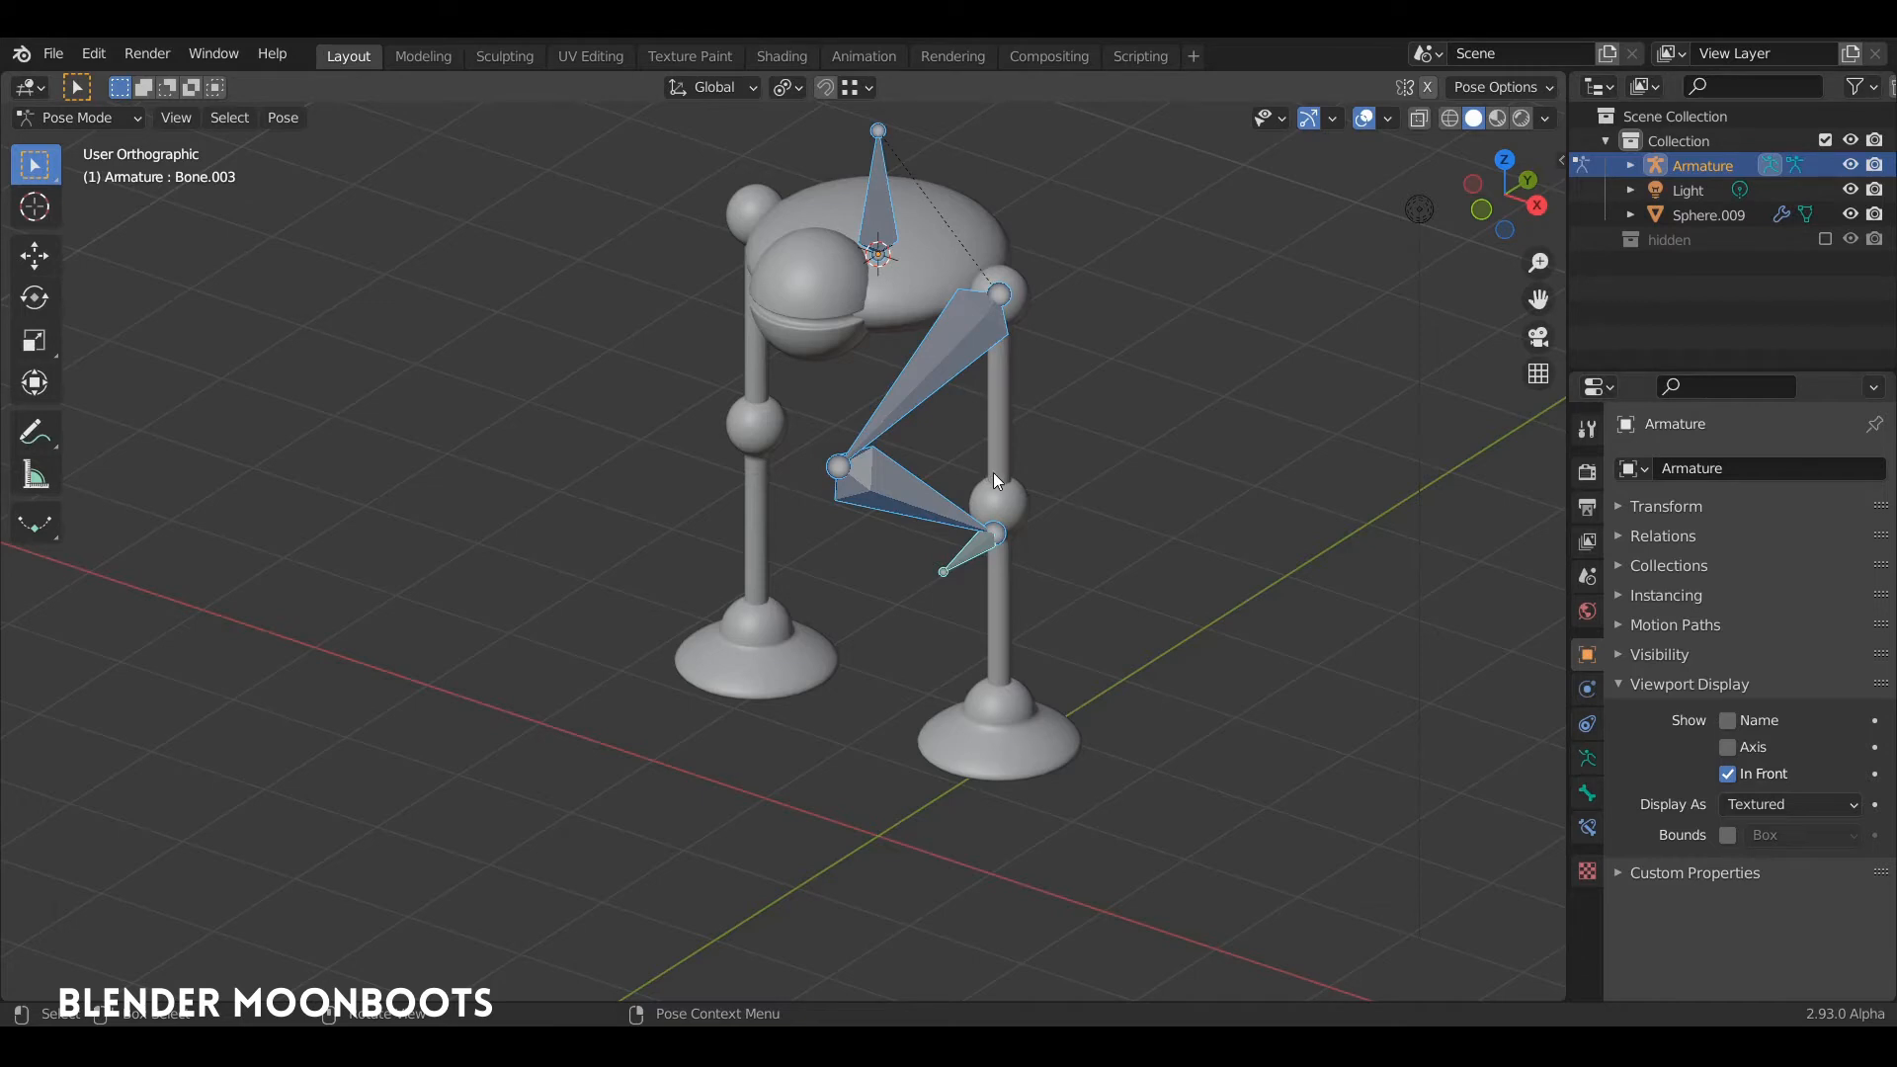
key("alt+r")
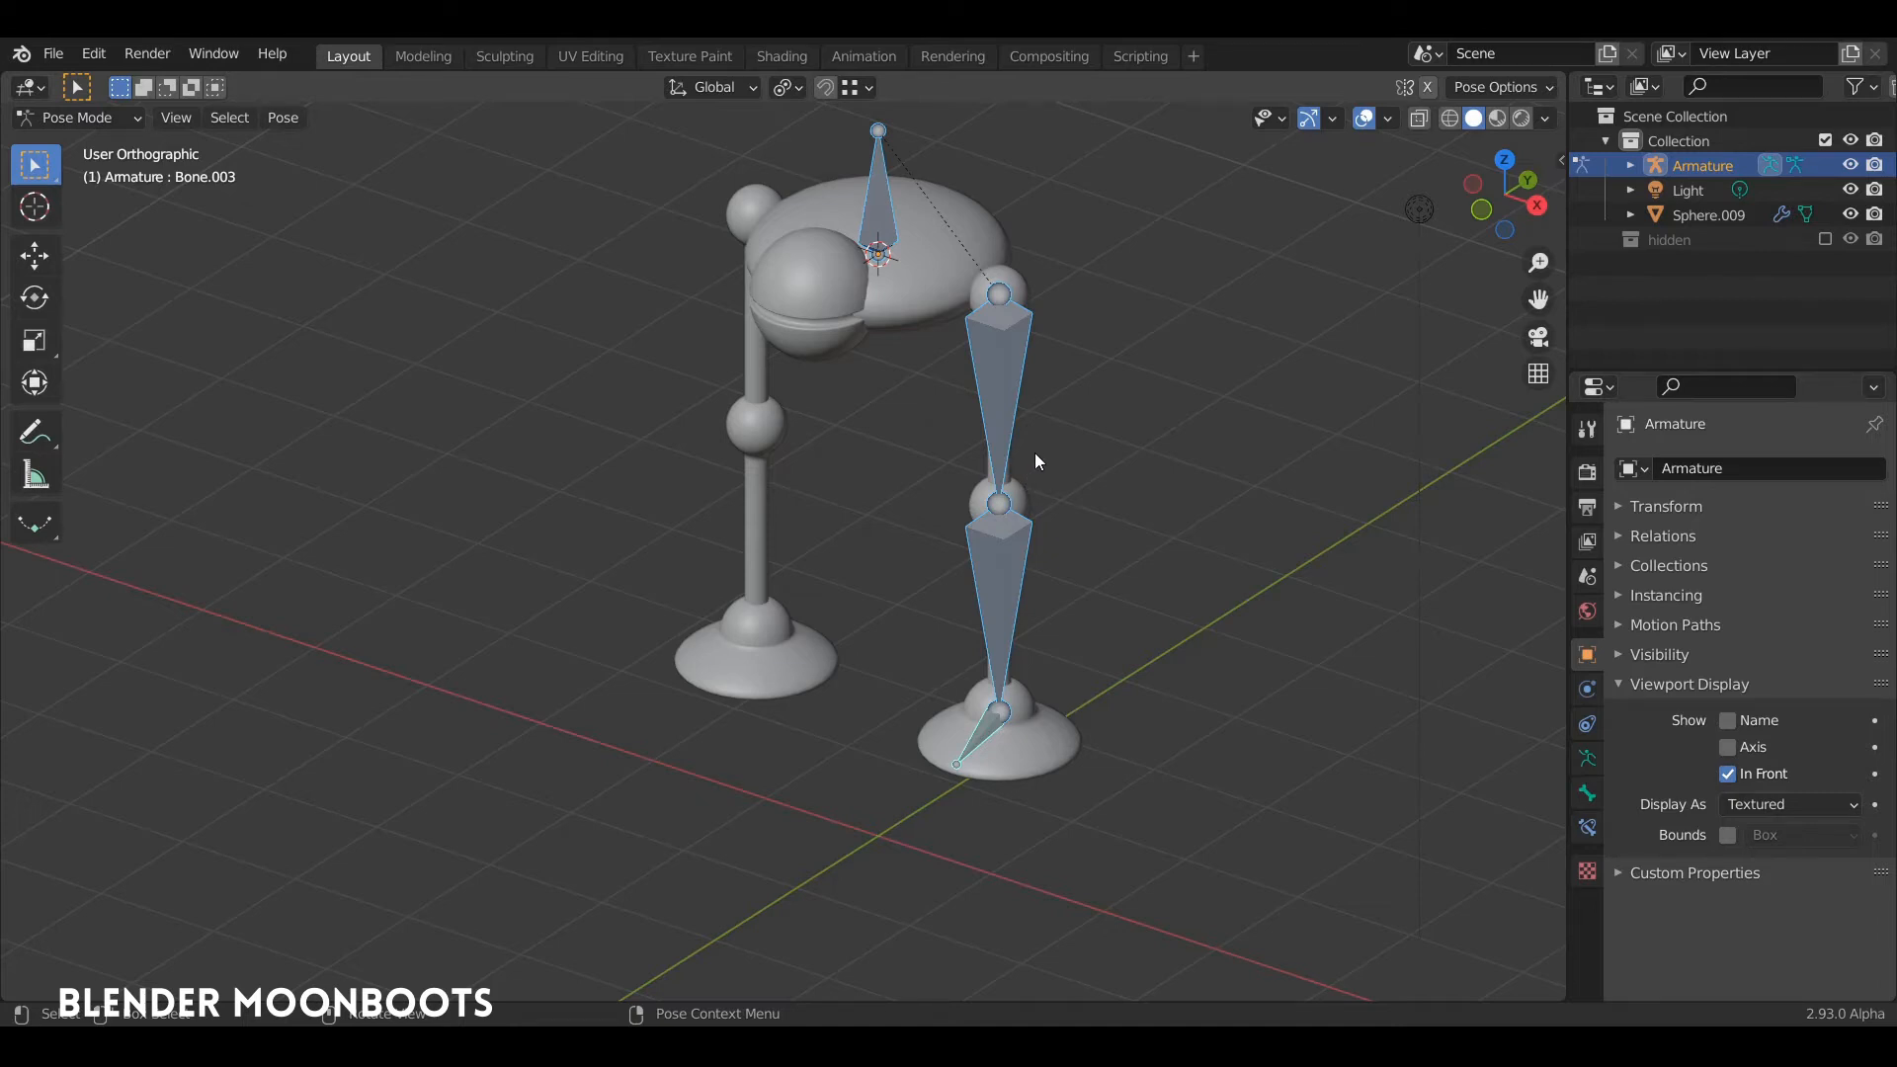
Step: In Edit Mode, move the knee joint between the thigh and shin bones about 0.14 m forward along negative Y
middle_click_drag(1039, 454, 1010, 543)
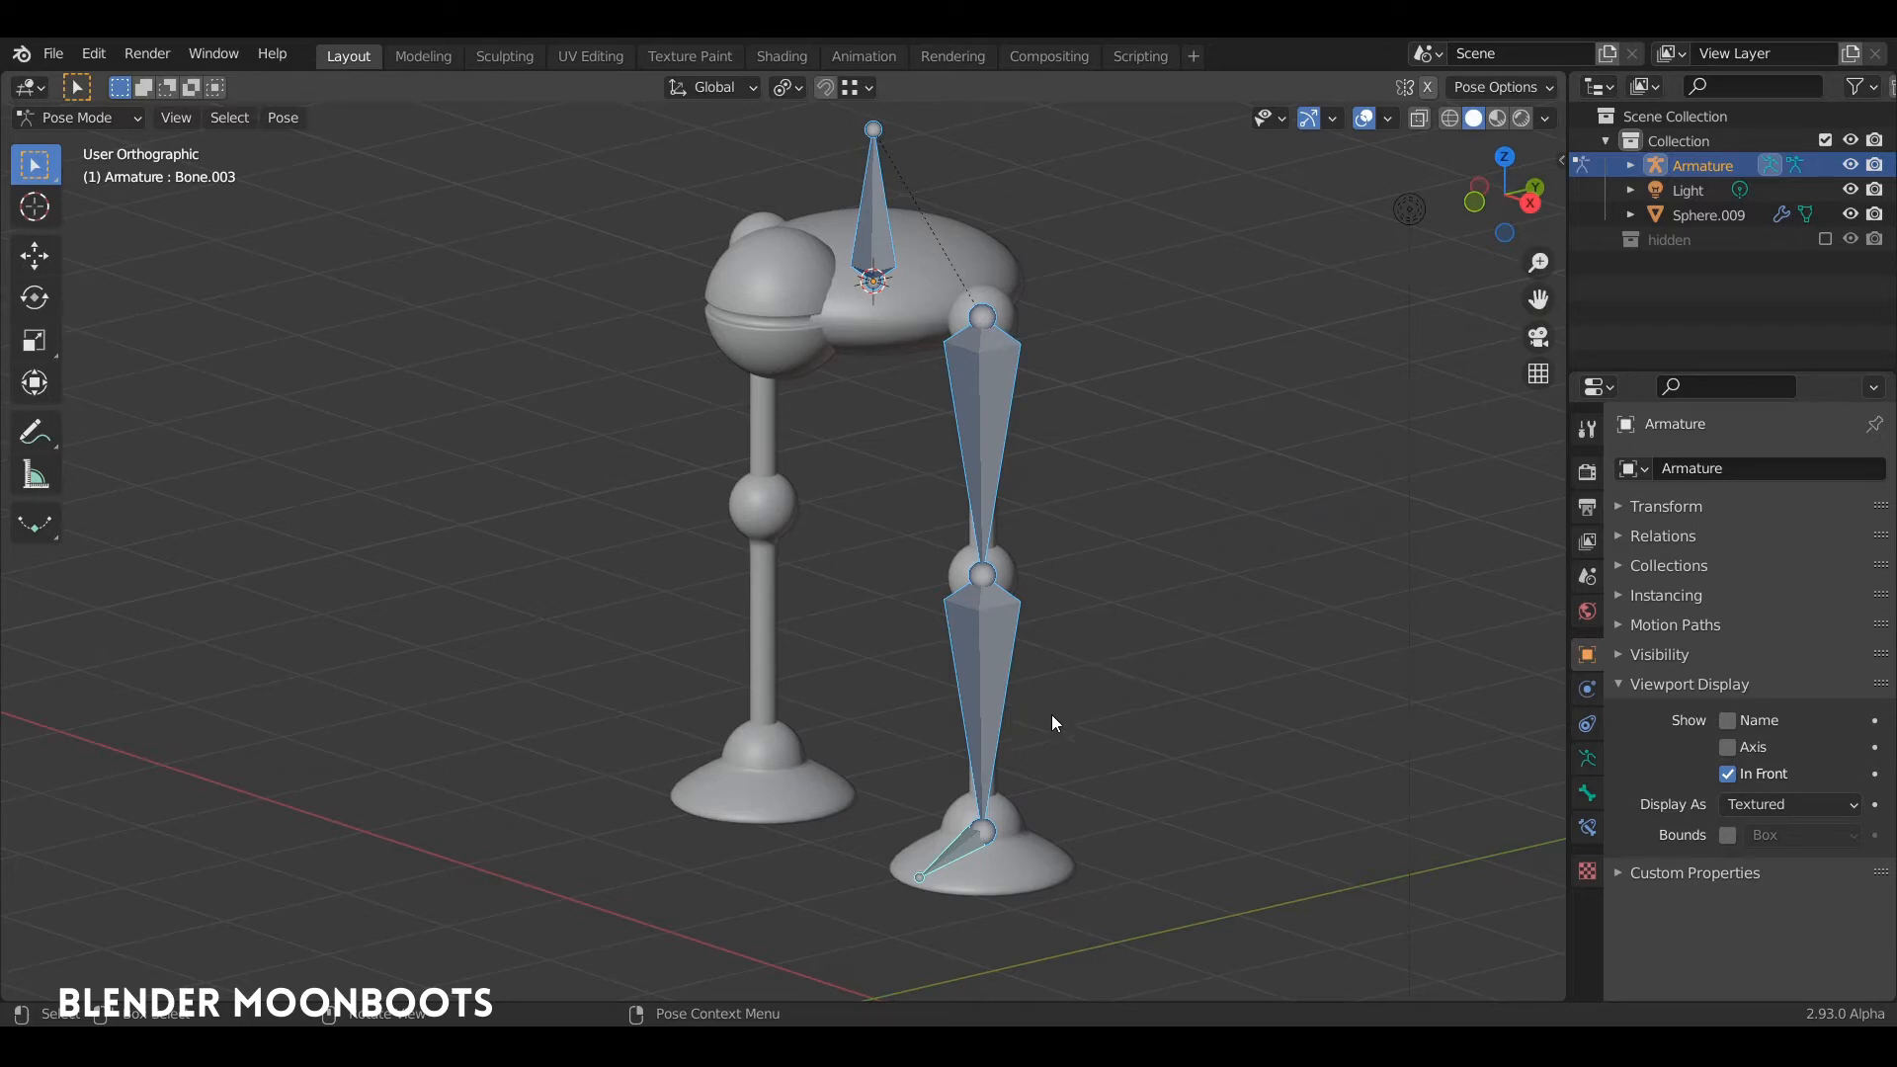
left_click(972, 839)
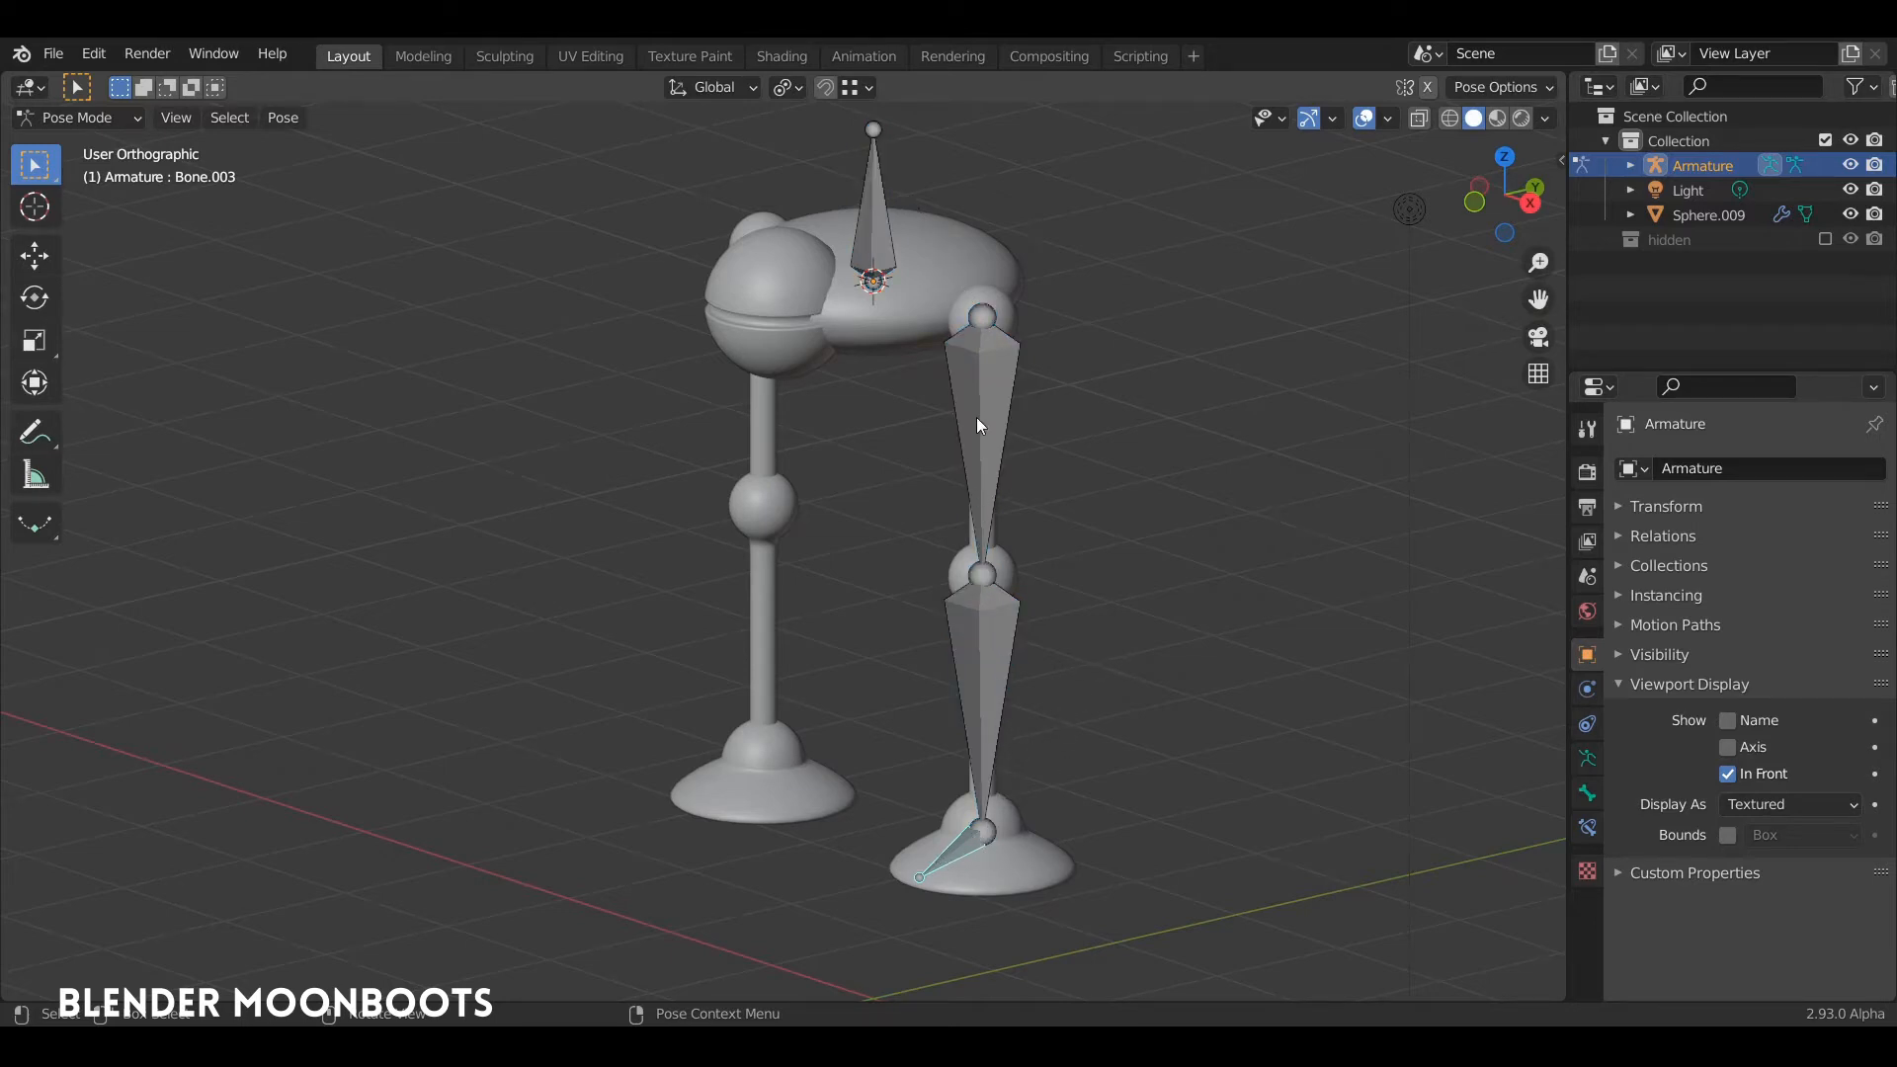
left_click(998, 818)
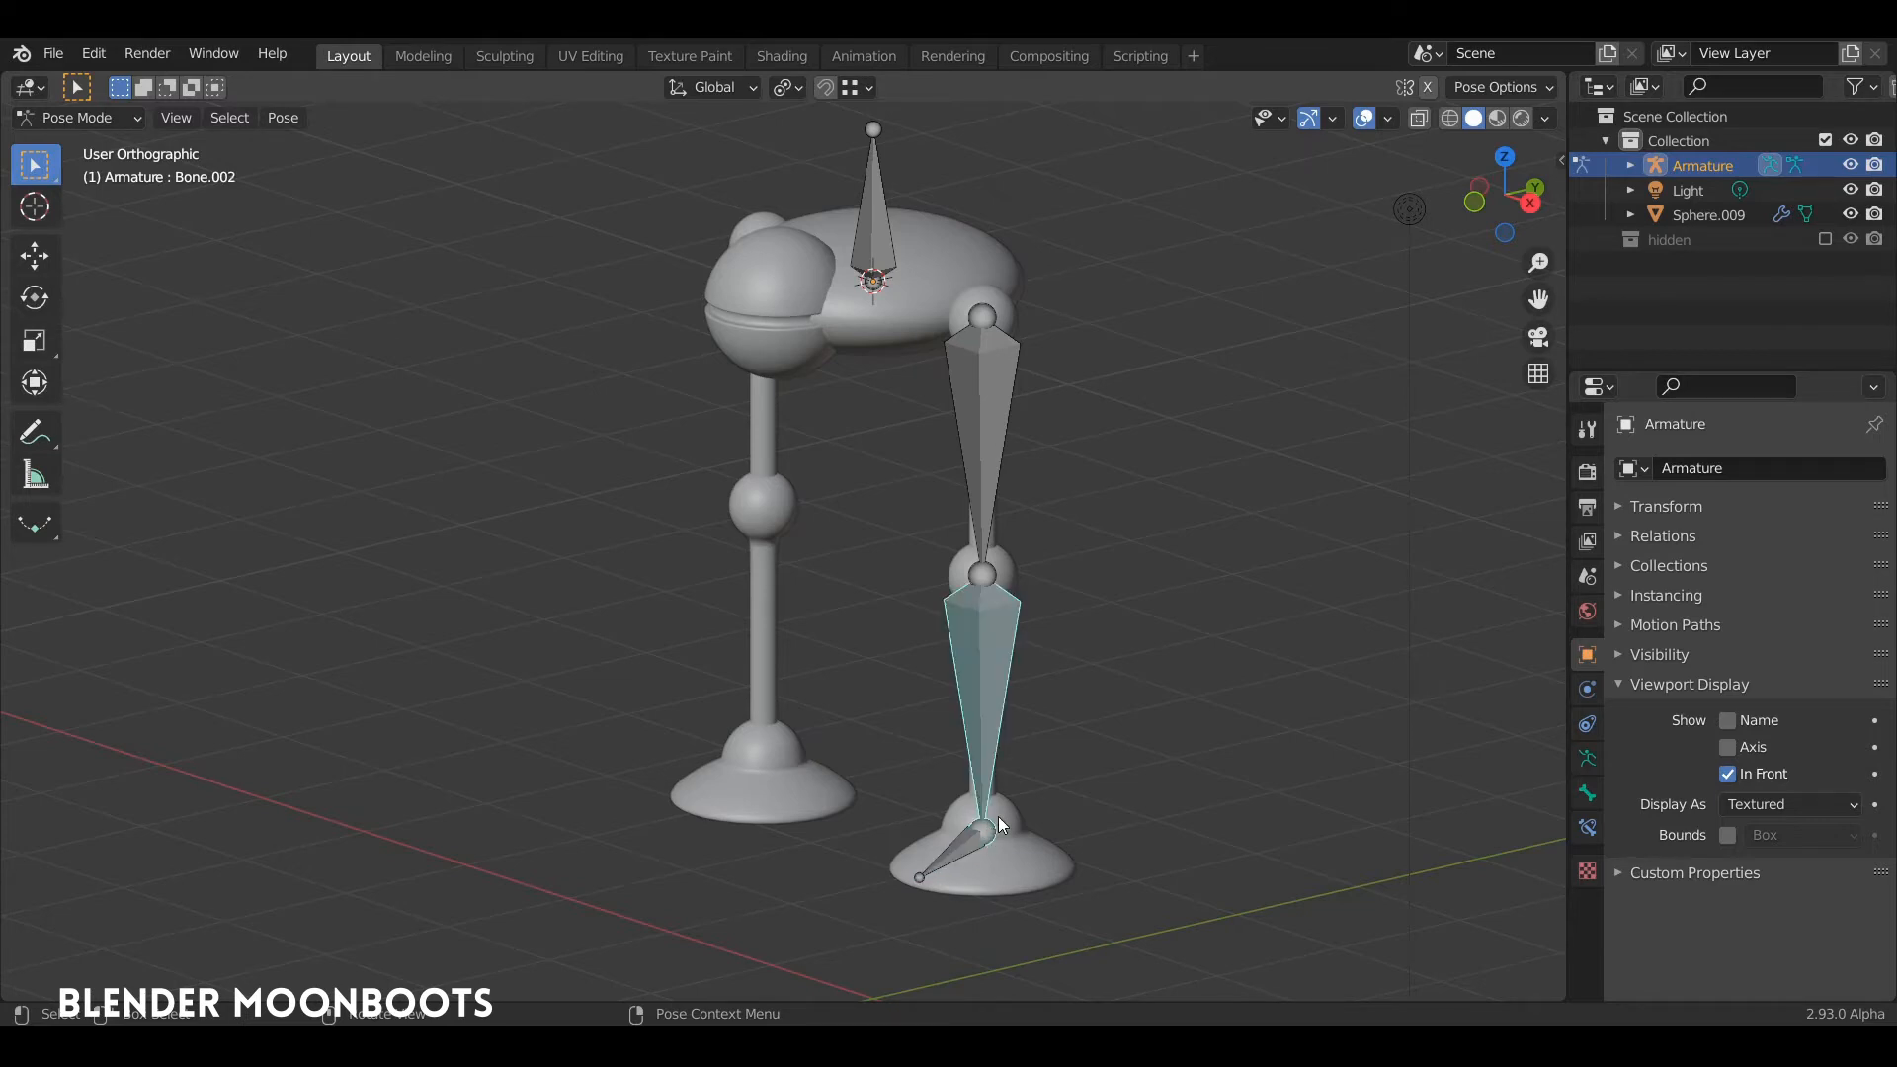
key("Tab")
left_click(985, 828)
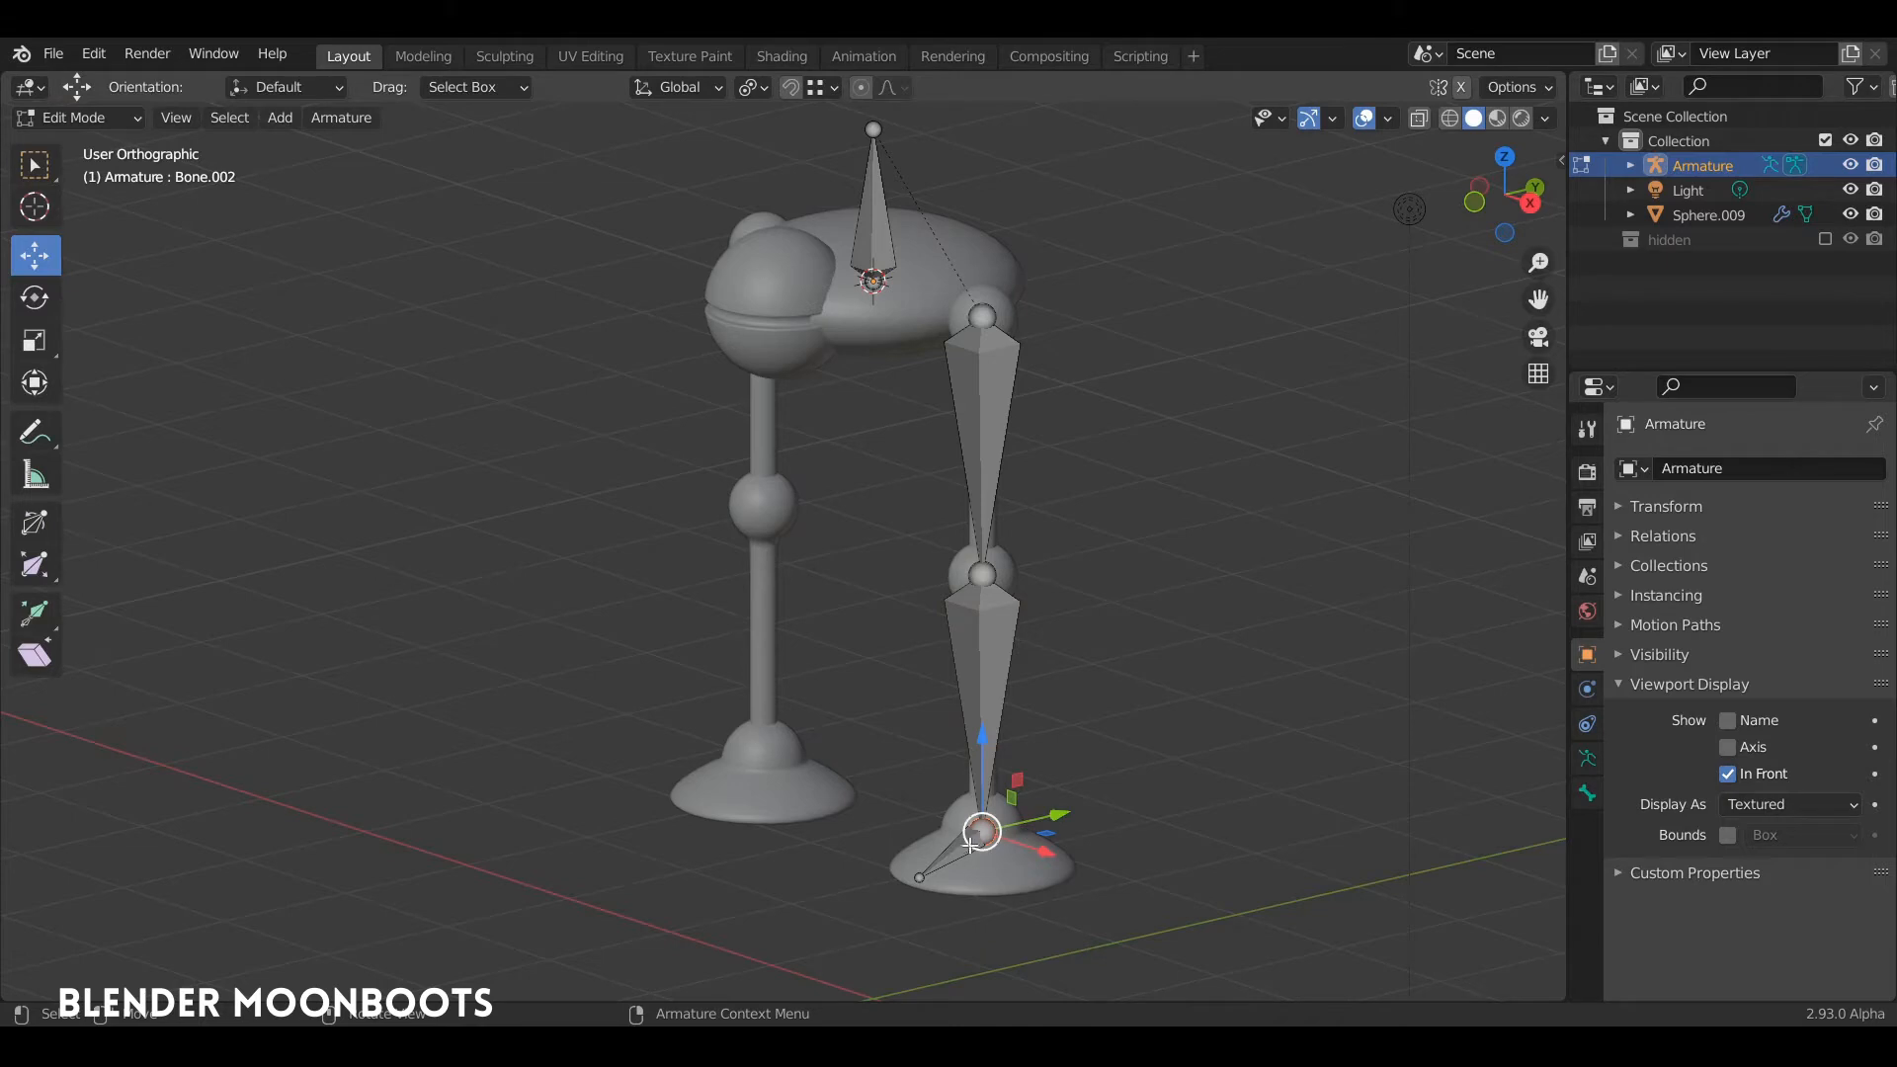
middle_click_drag(1033, 795, 1112, 672)
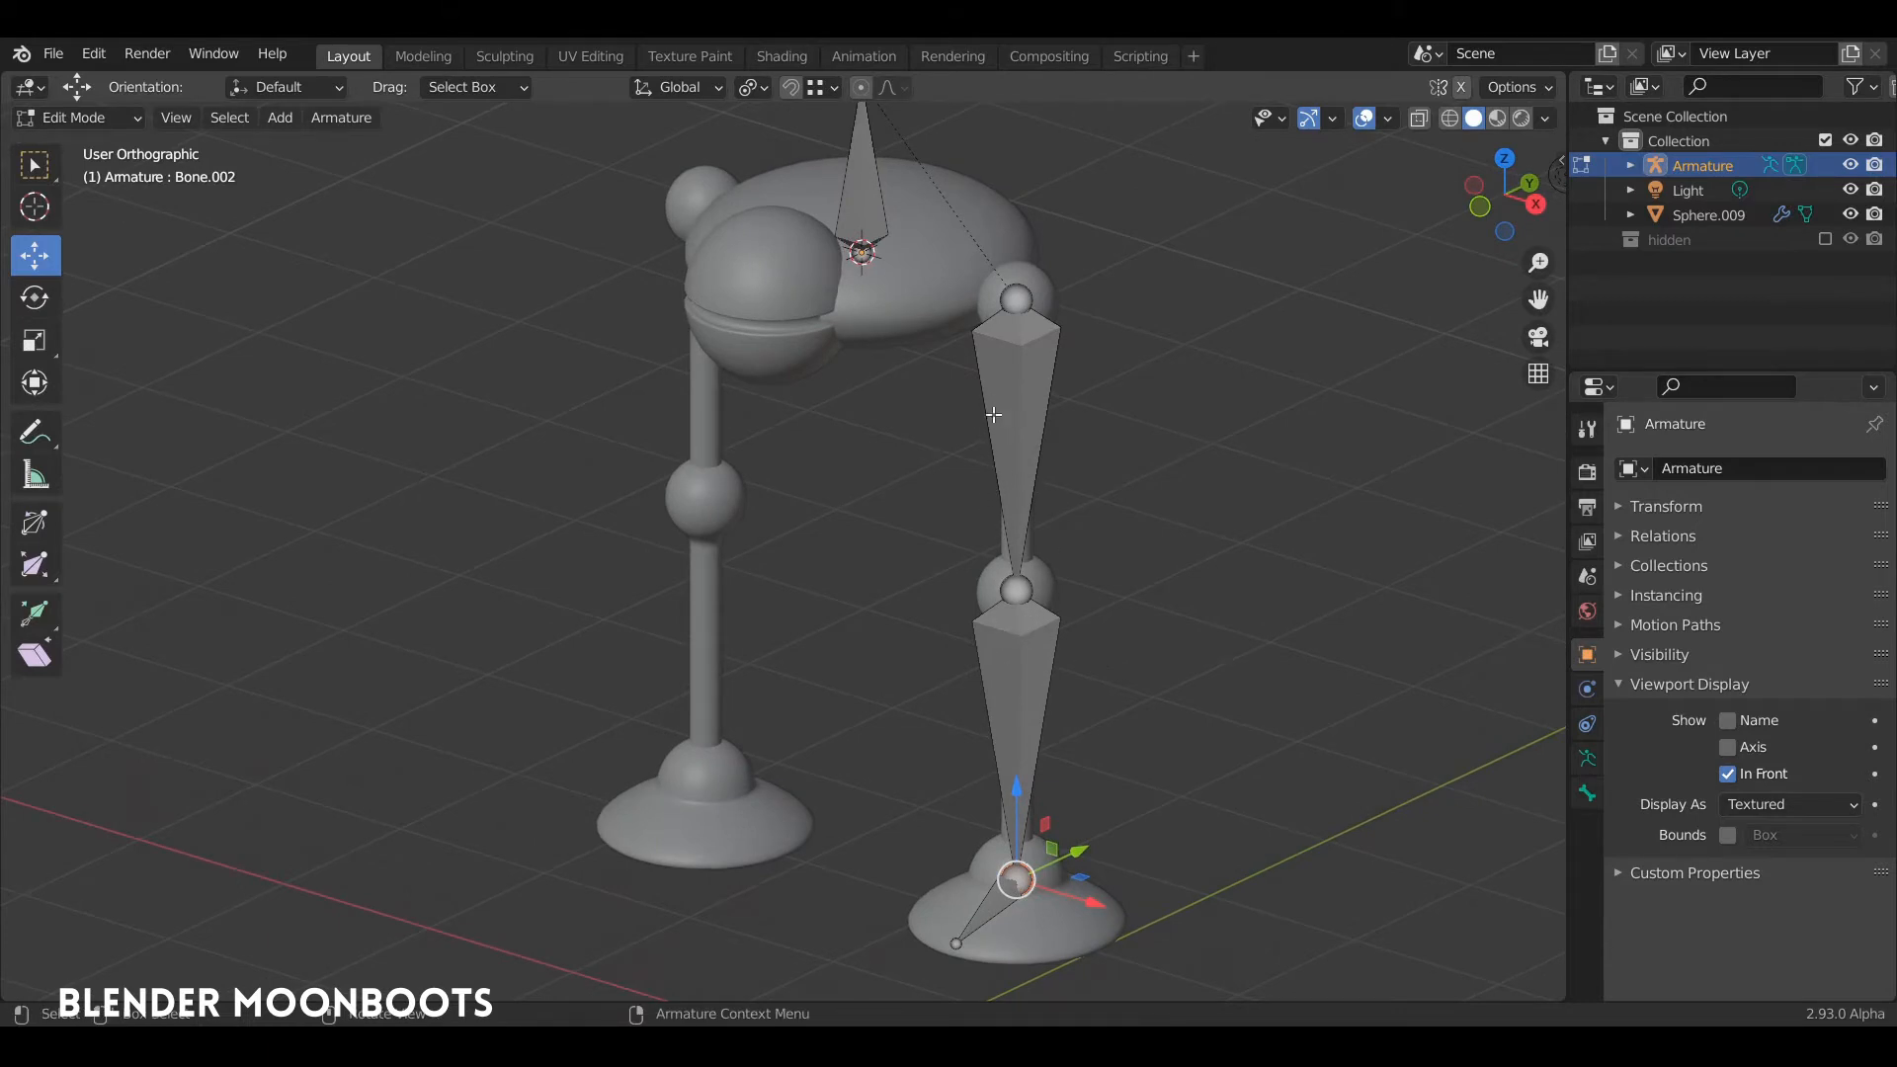
middle_click_drag(1037, 489, 1061, 400)
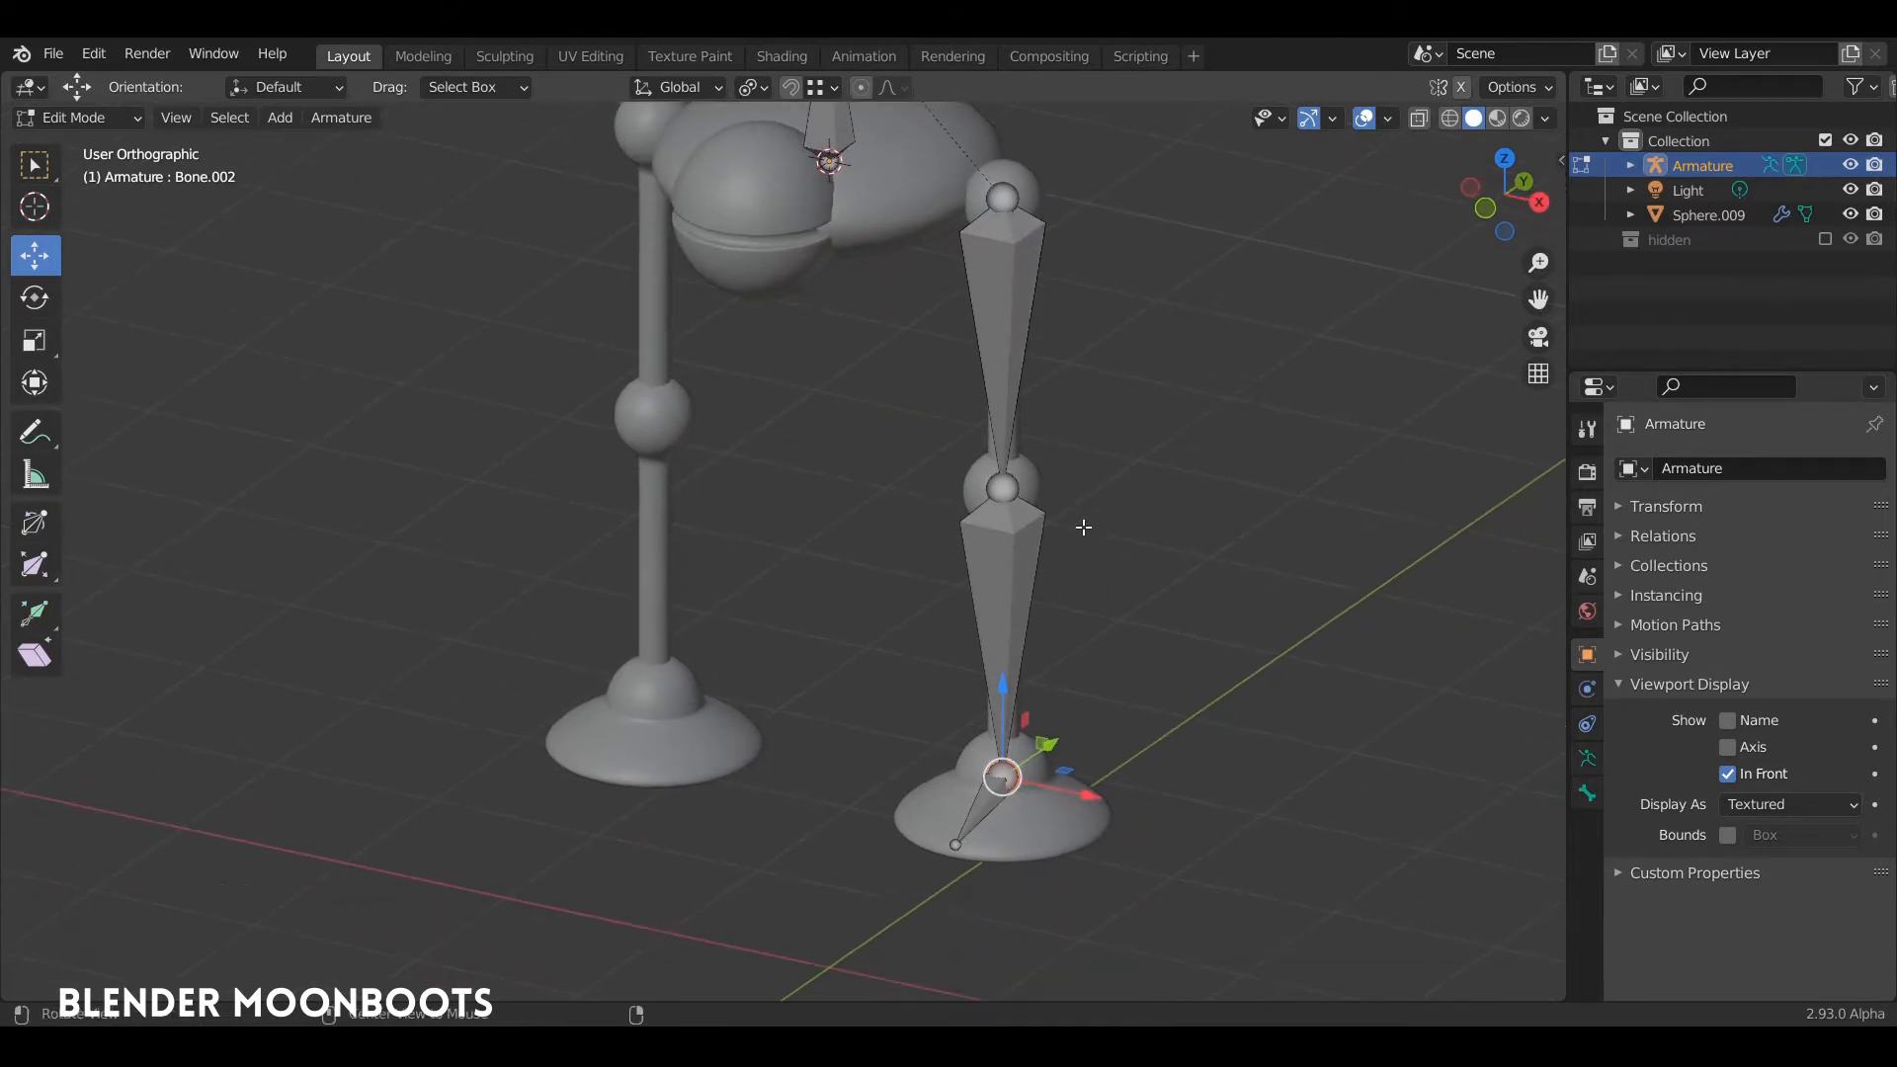
middle_click_drag(1079, 530, 1050, 642)
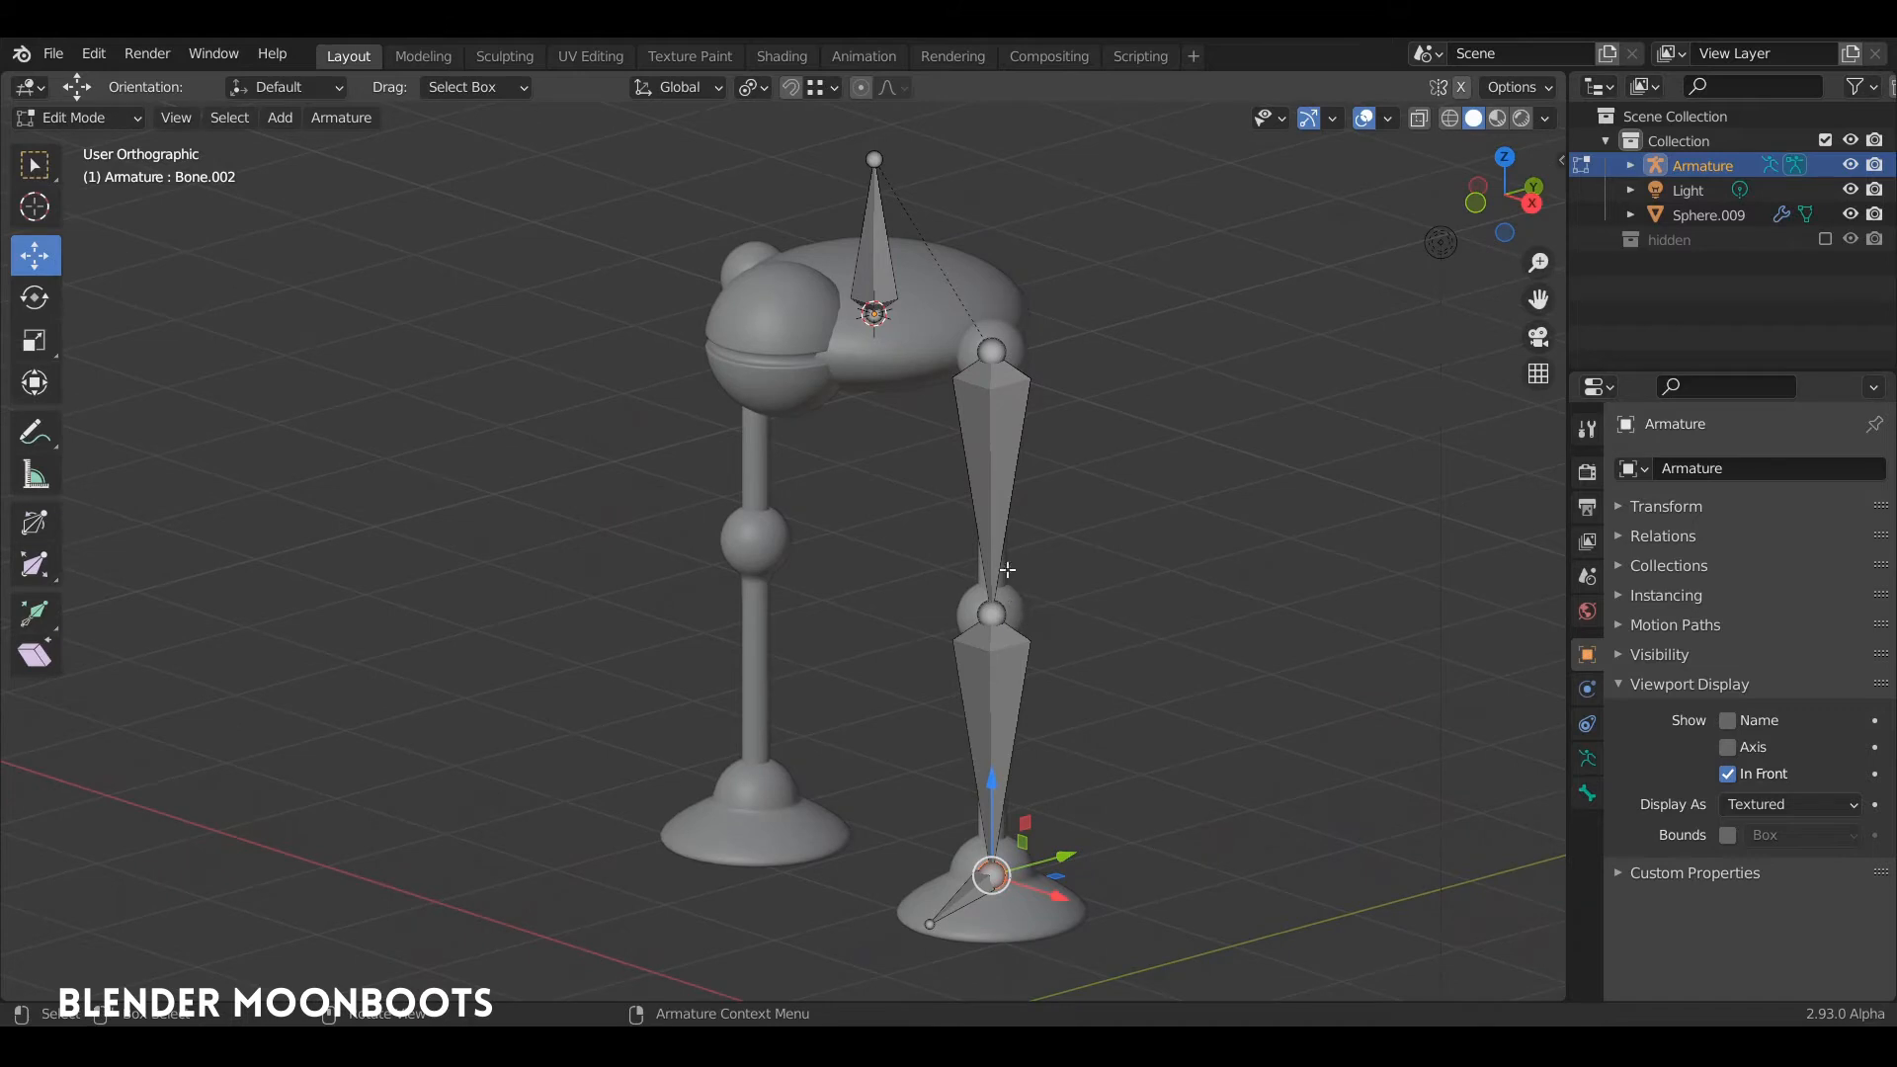
left_click(991, 614)
middle_click_drag(991, 614, 1075, 606)
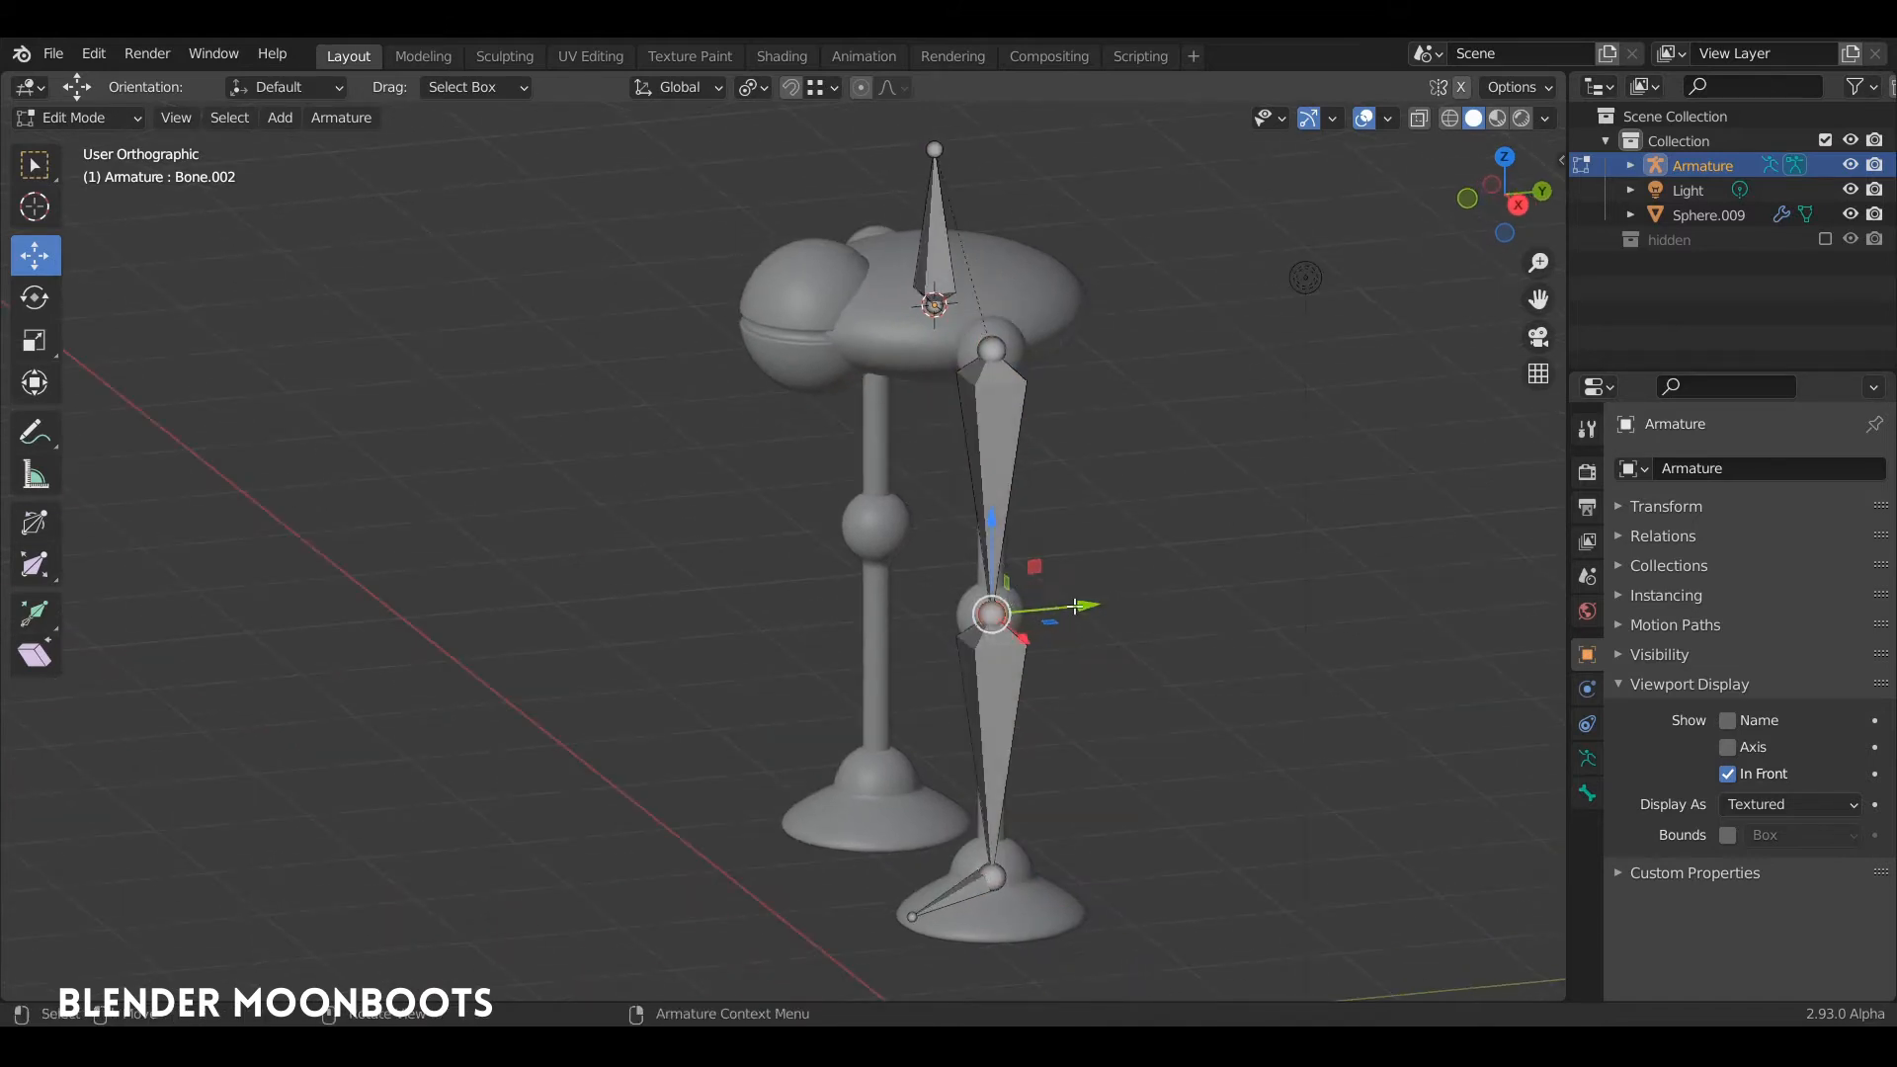
left_click_drag(1077, 607, 1059, 608)
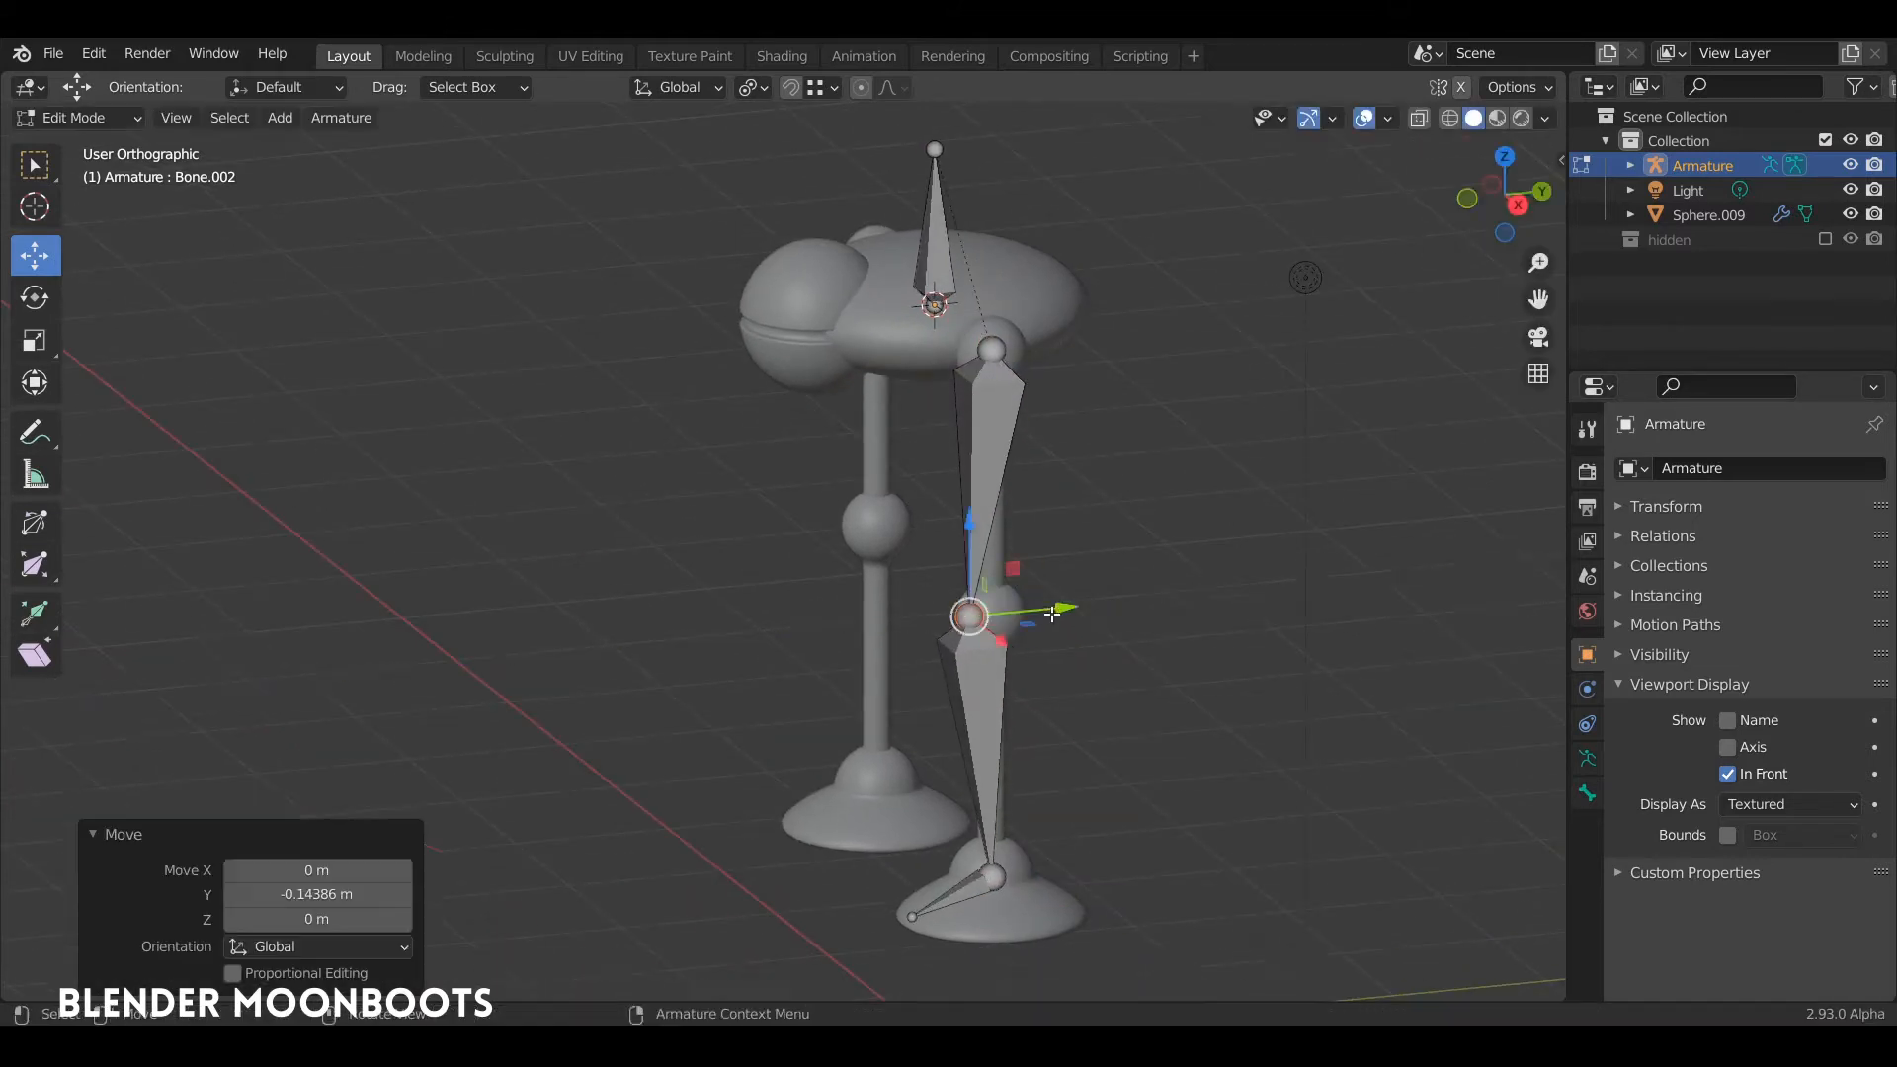
Step: Rename the vertical bone on the torso to "body"
middle_click_drag(1059, 607, 981, 524)
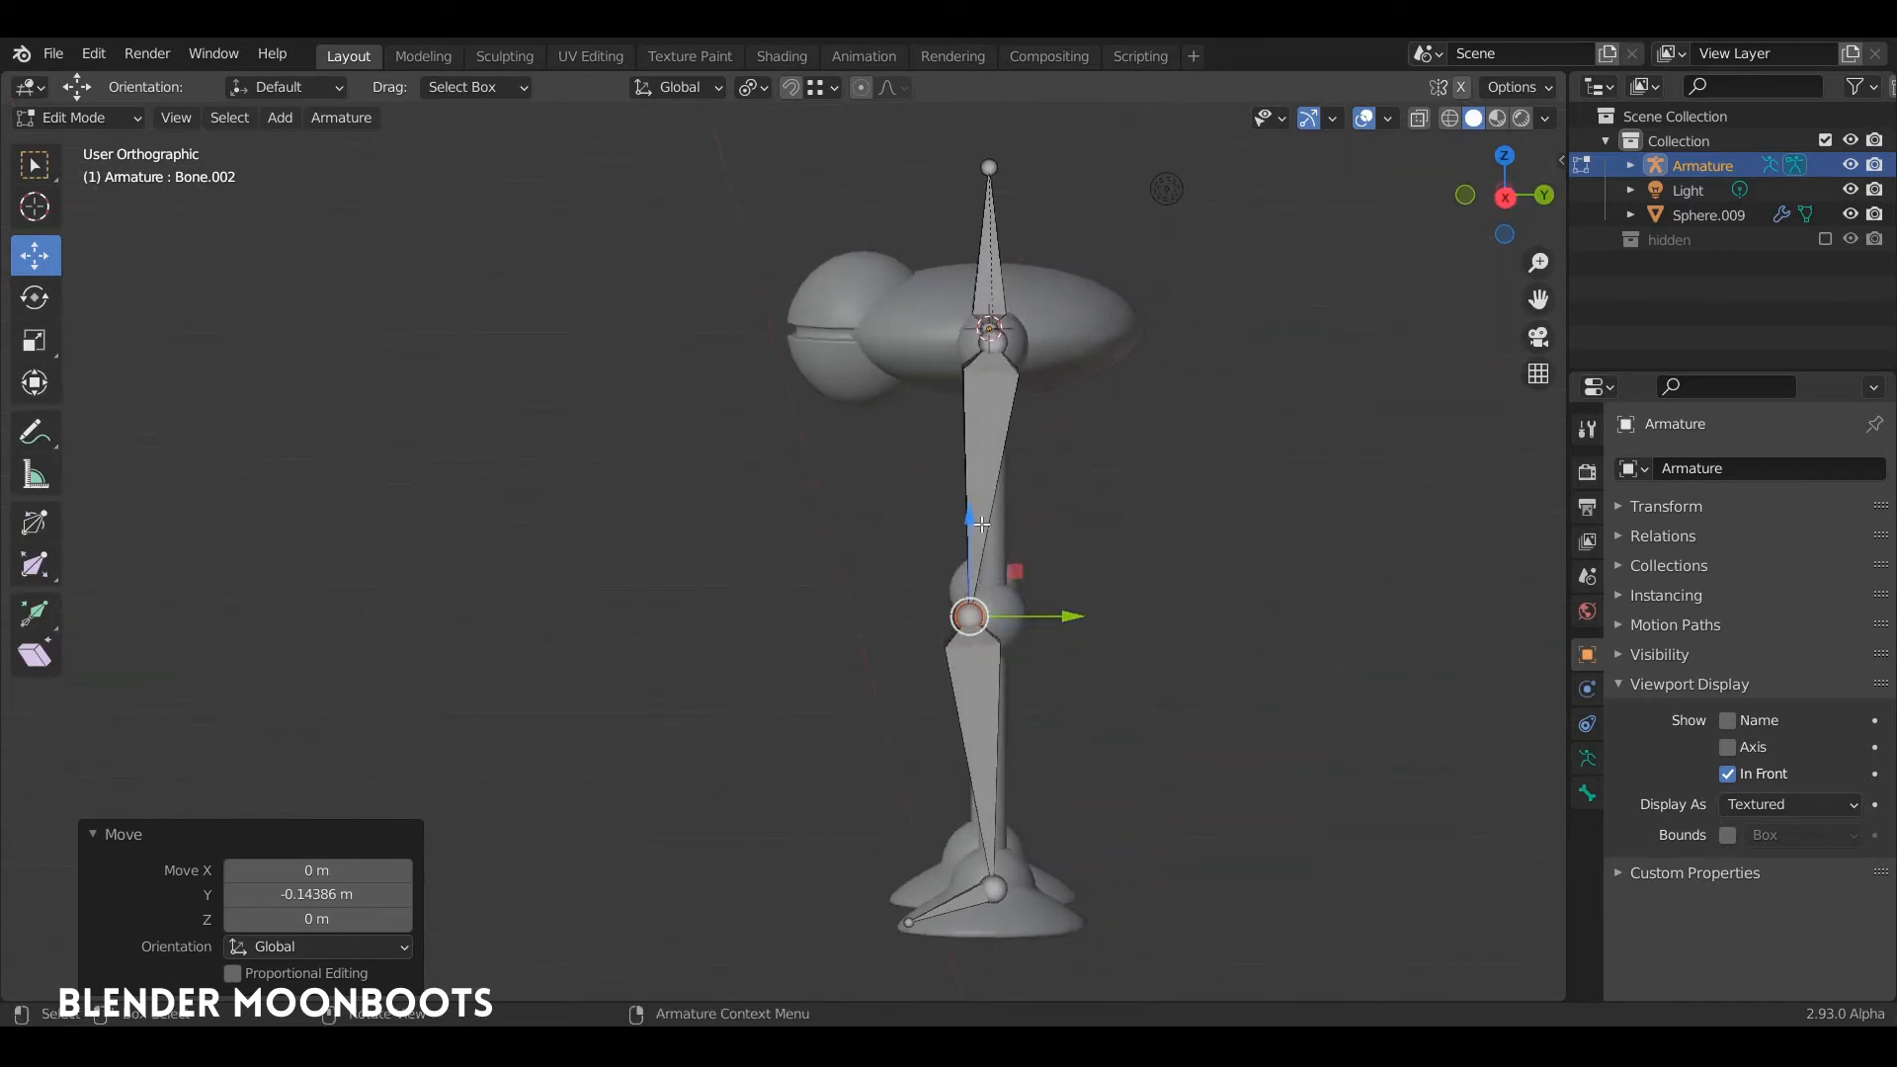
middle_click_drag(1013, 682, 1056, 581)
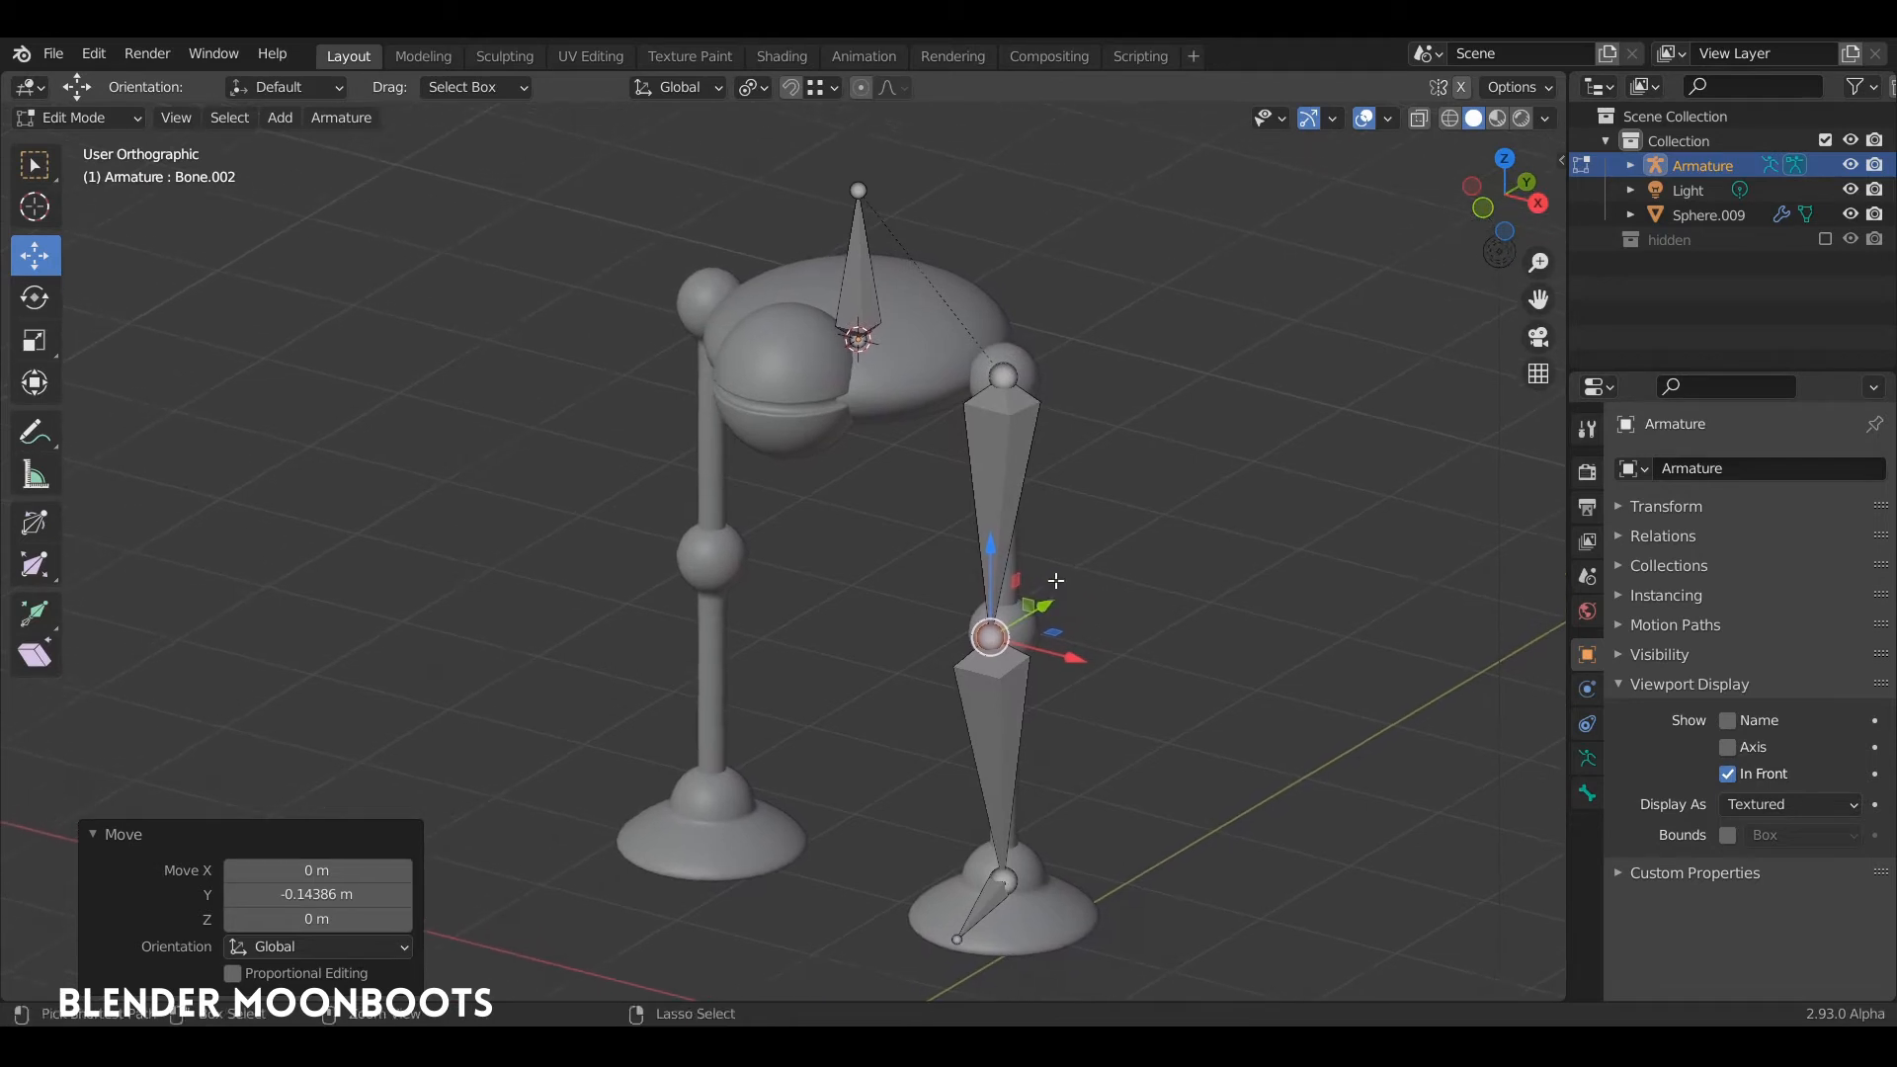
left_click(858, 281)
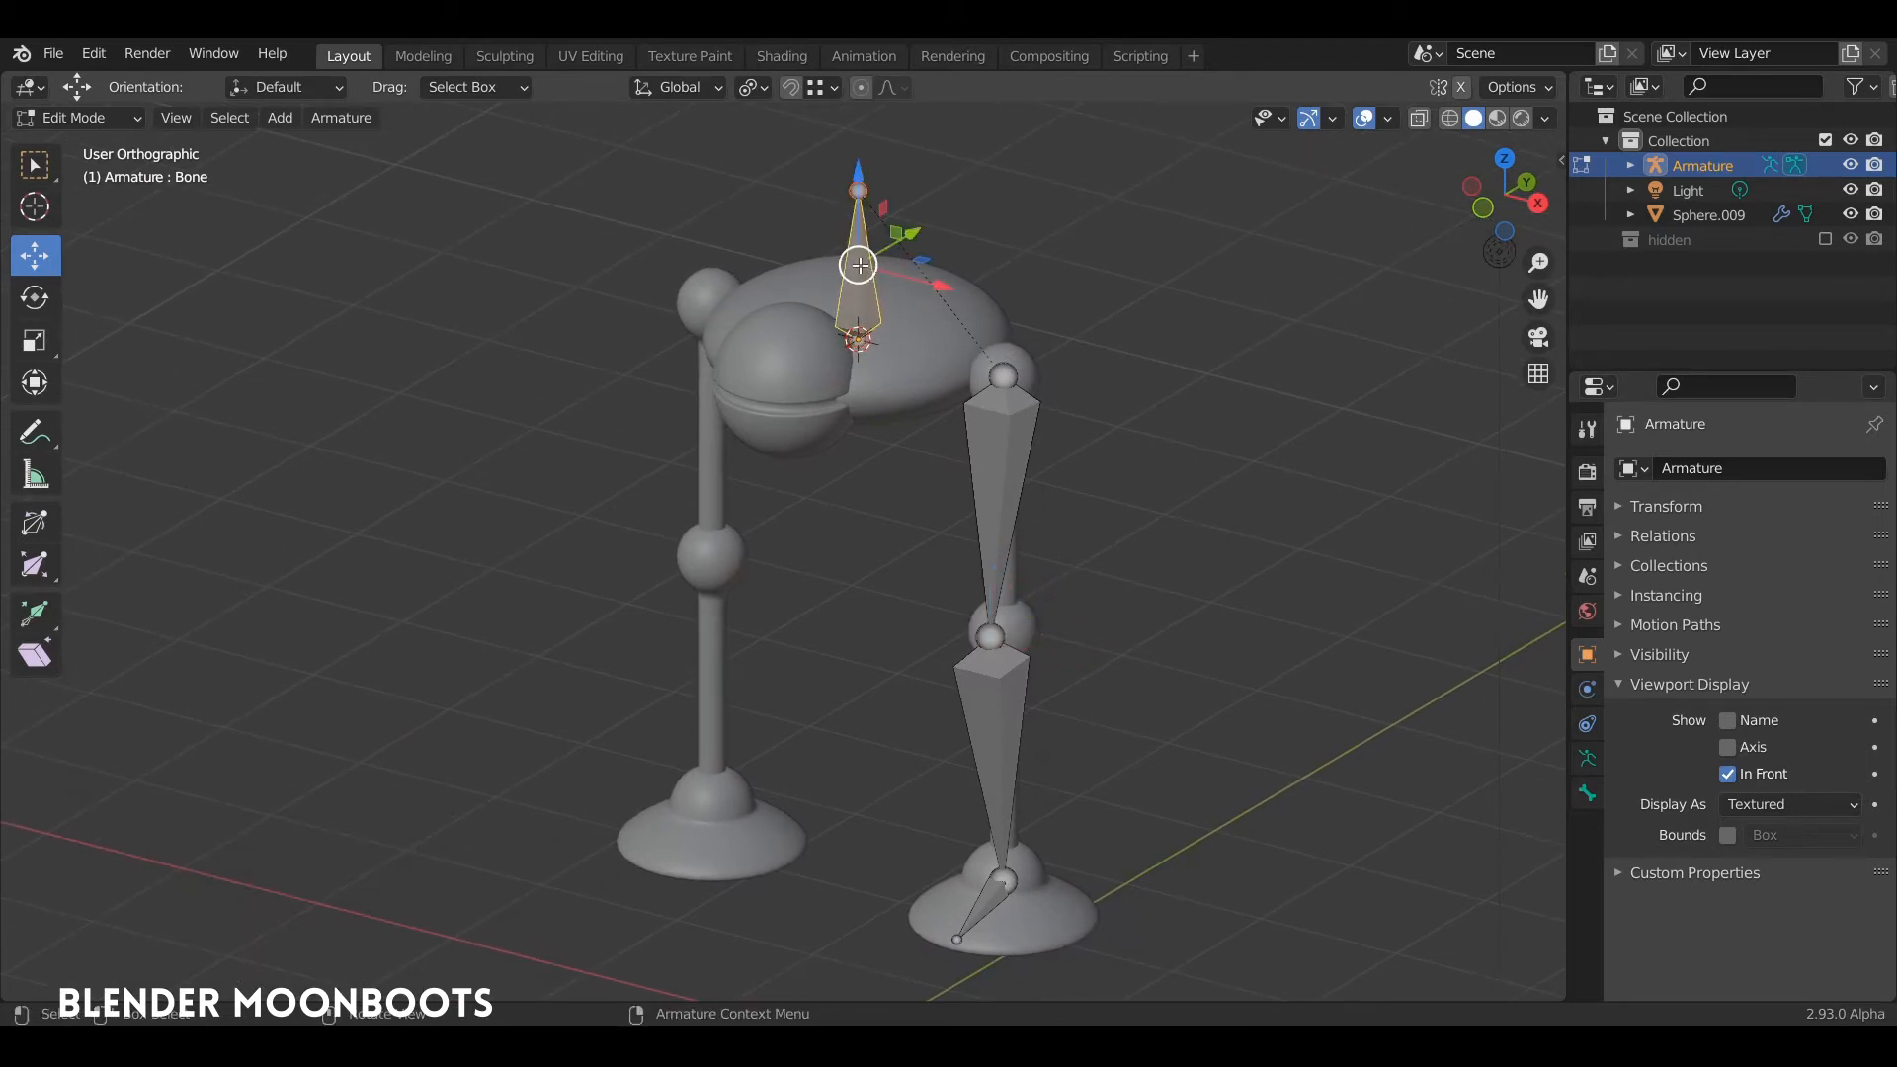
key("F2")
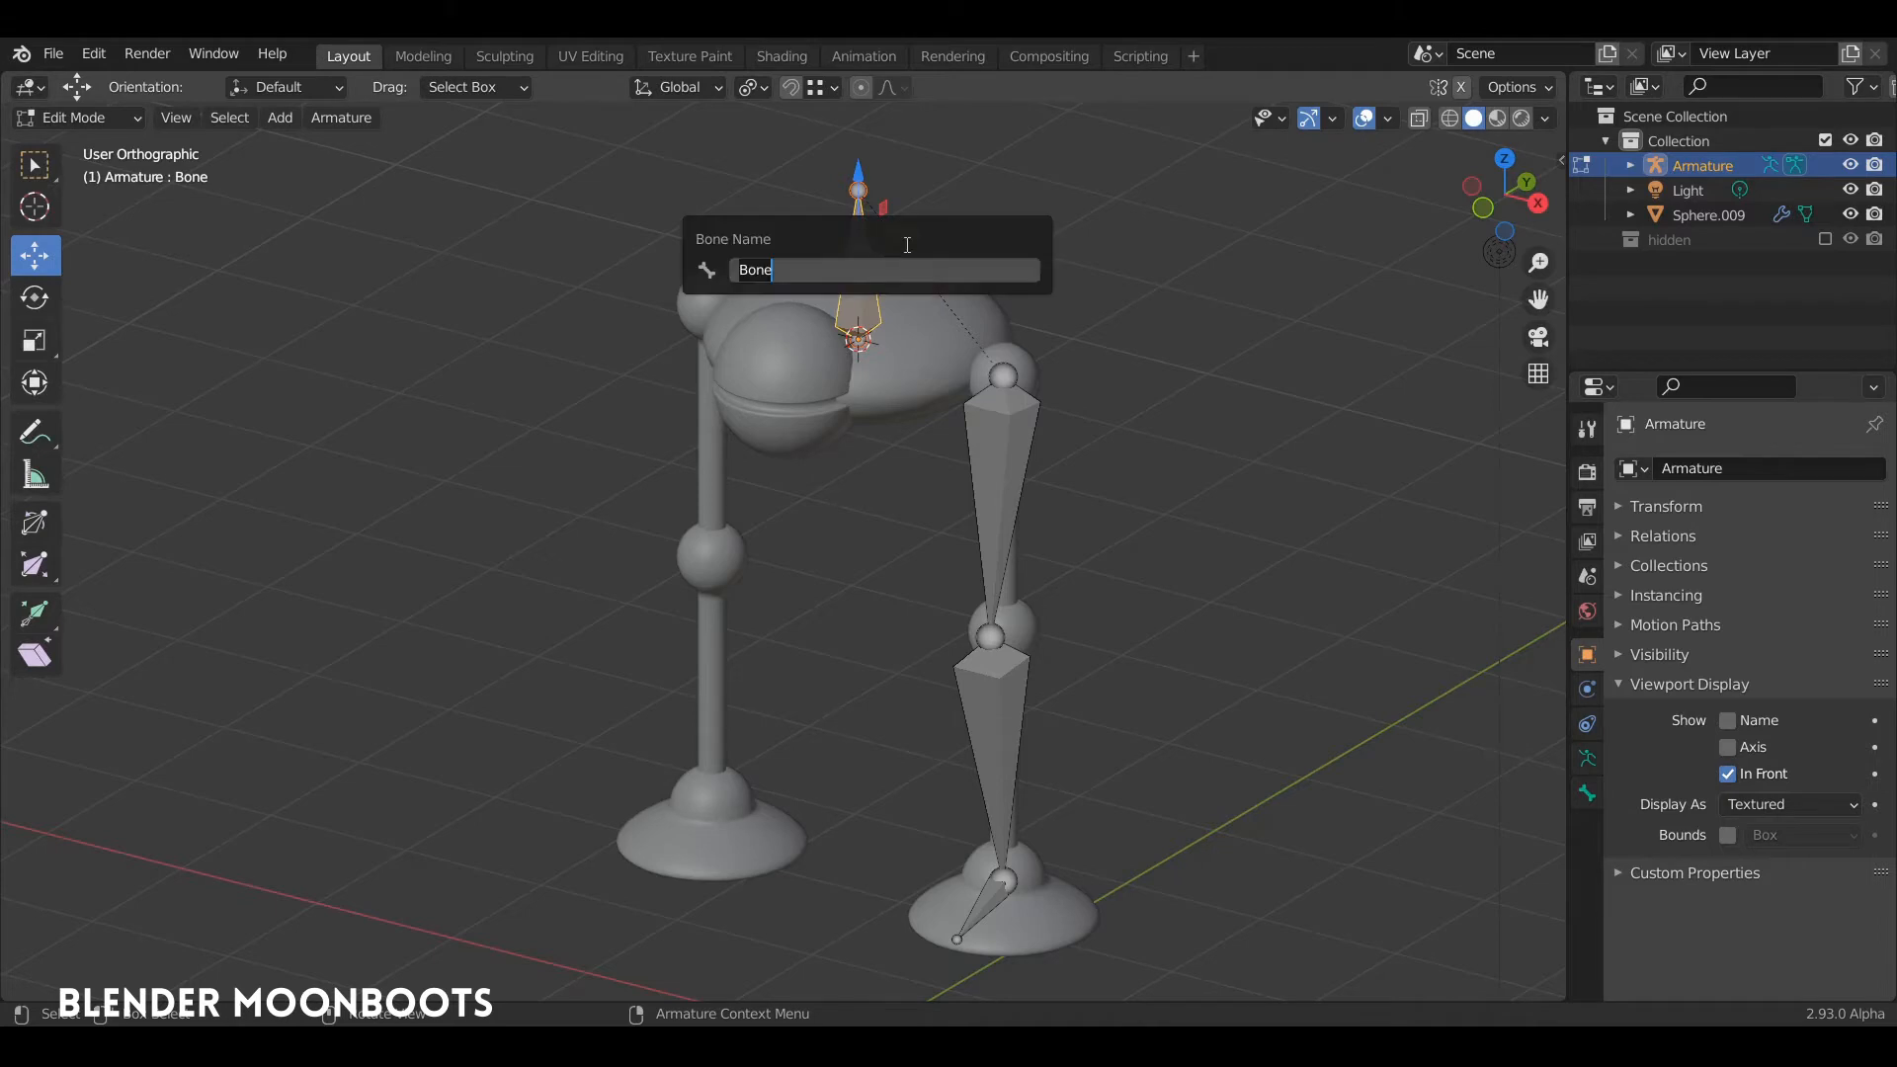
type("body")
key("Return")
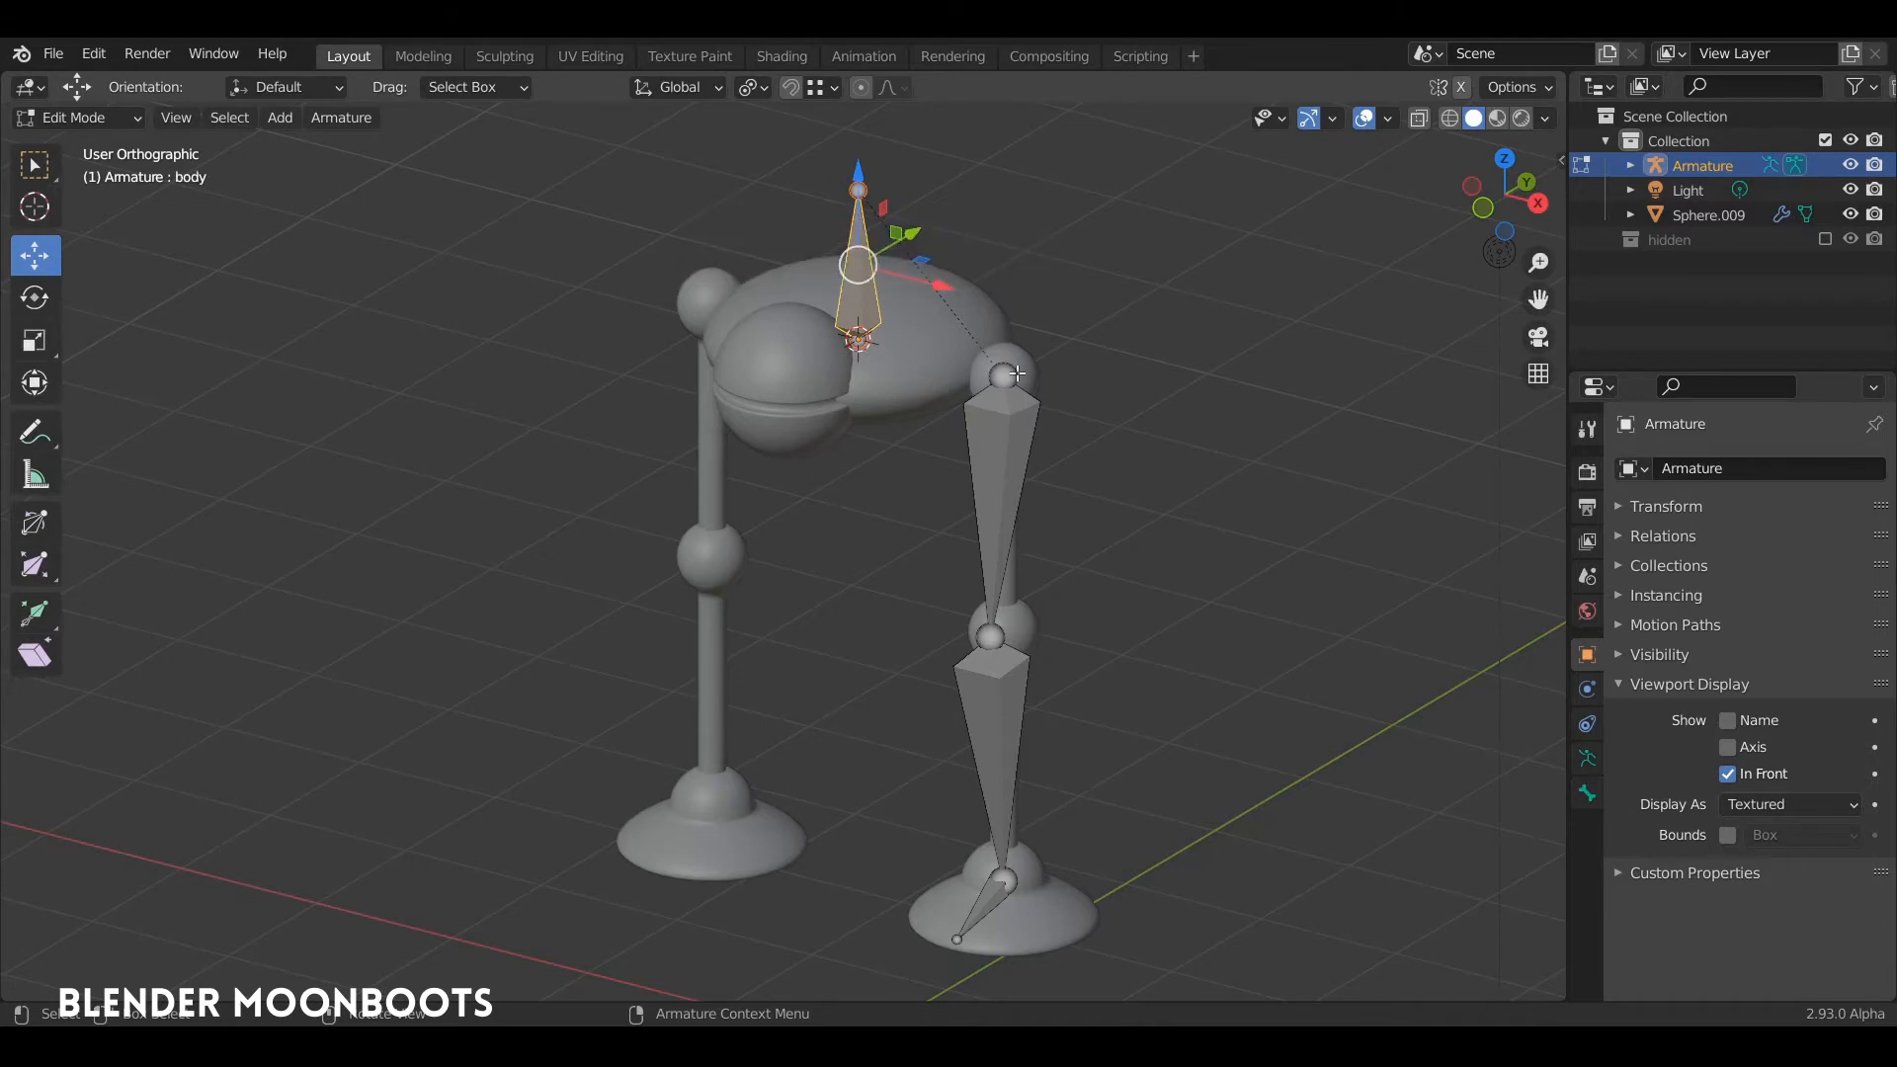
Step: Rename the thigh bone to "upperleg_L"
left_click(1027, 415)
key("F2")
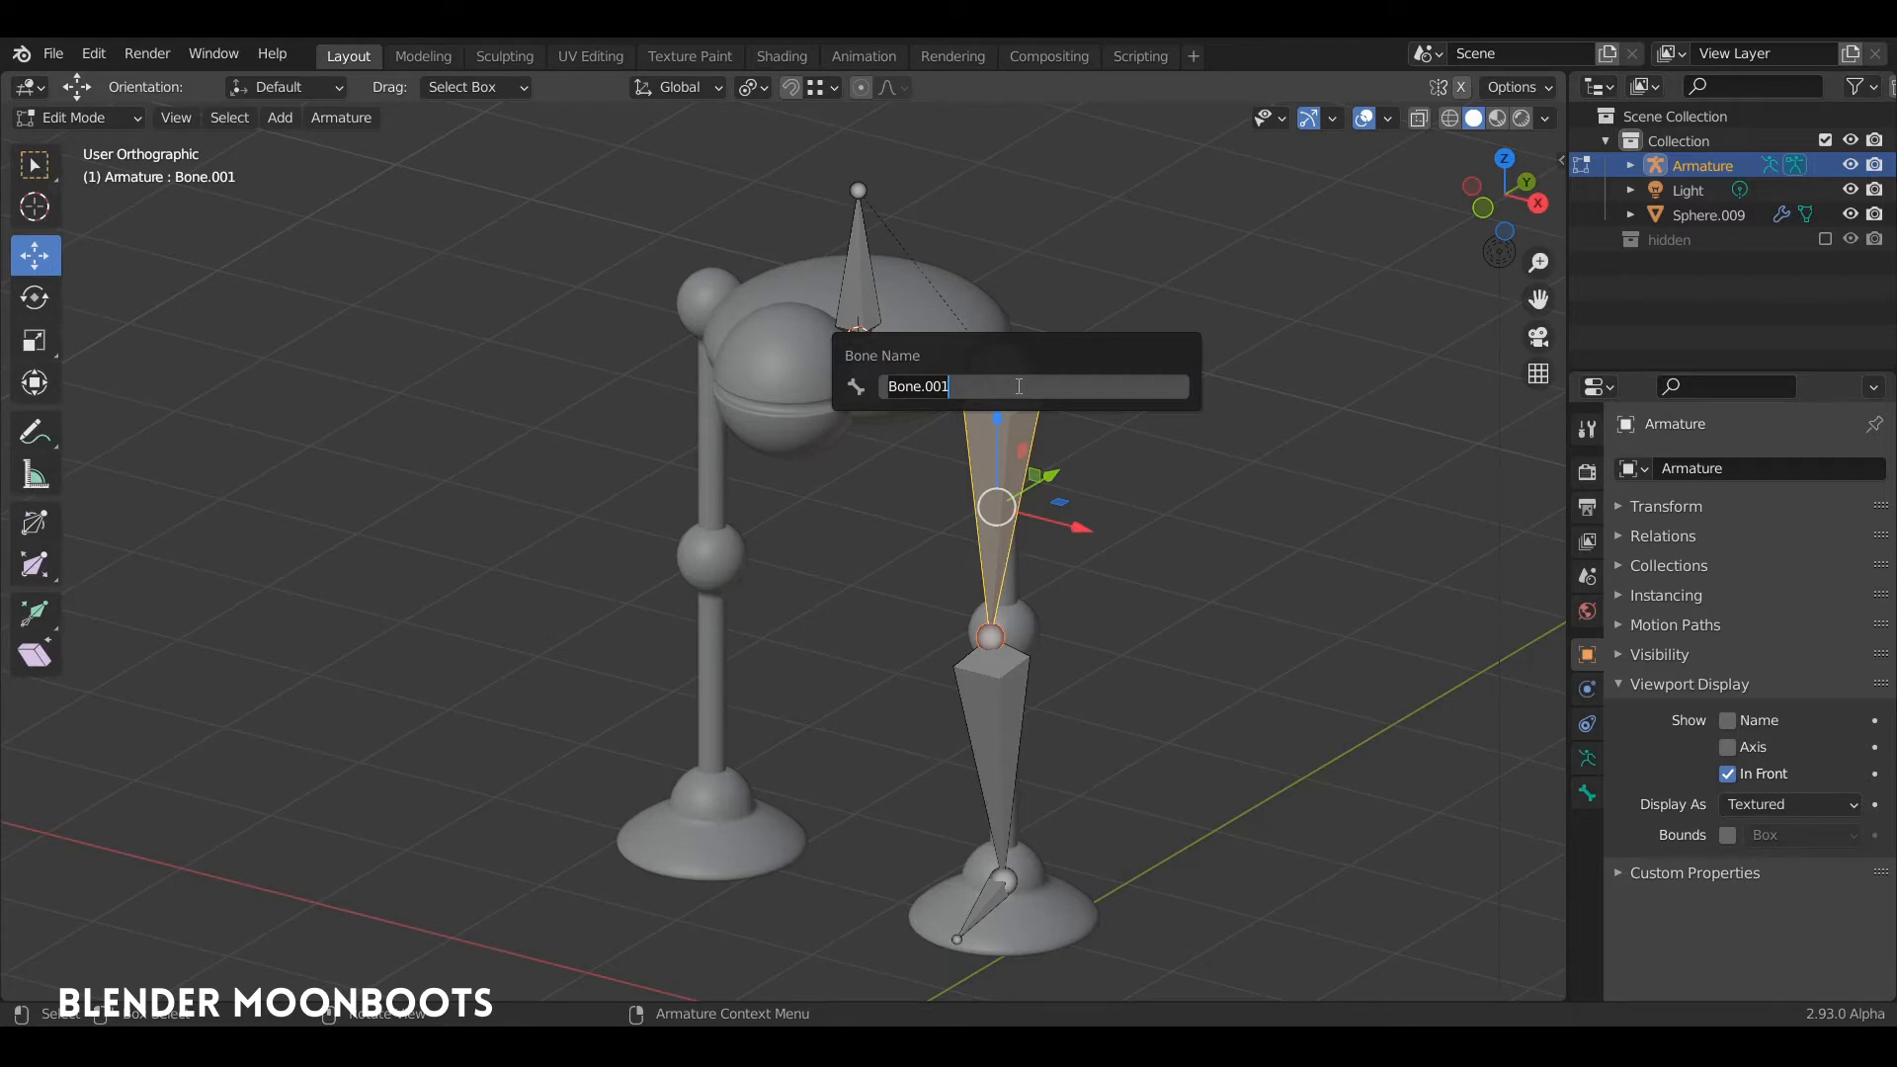
type("upperleg_L")
key("Return")
Step: Rename the shin bone to "lowerleg_L"
middle_click_drag(1016, 386, 979, 460)
middle_click_drag(969, 533, 1000, 485)
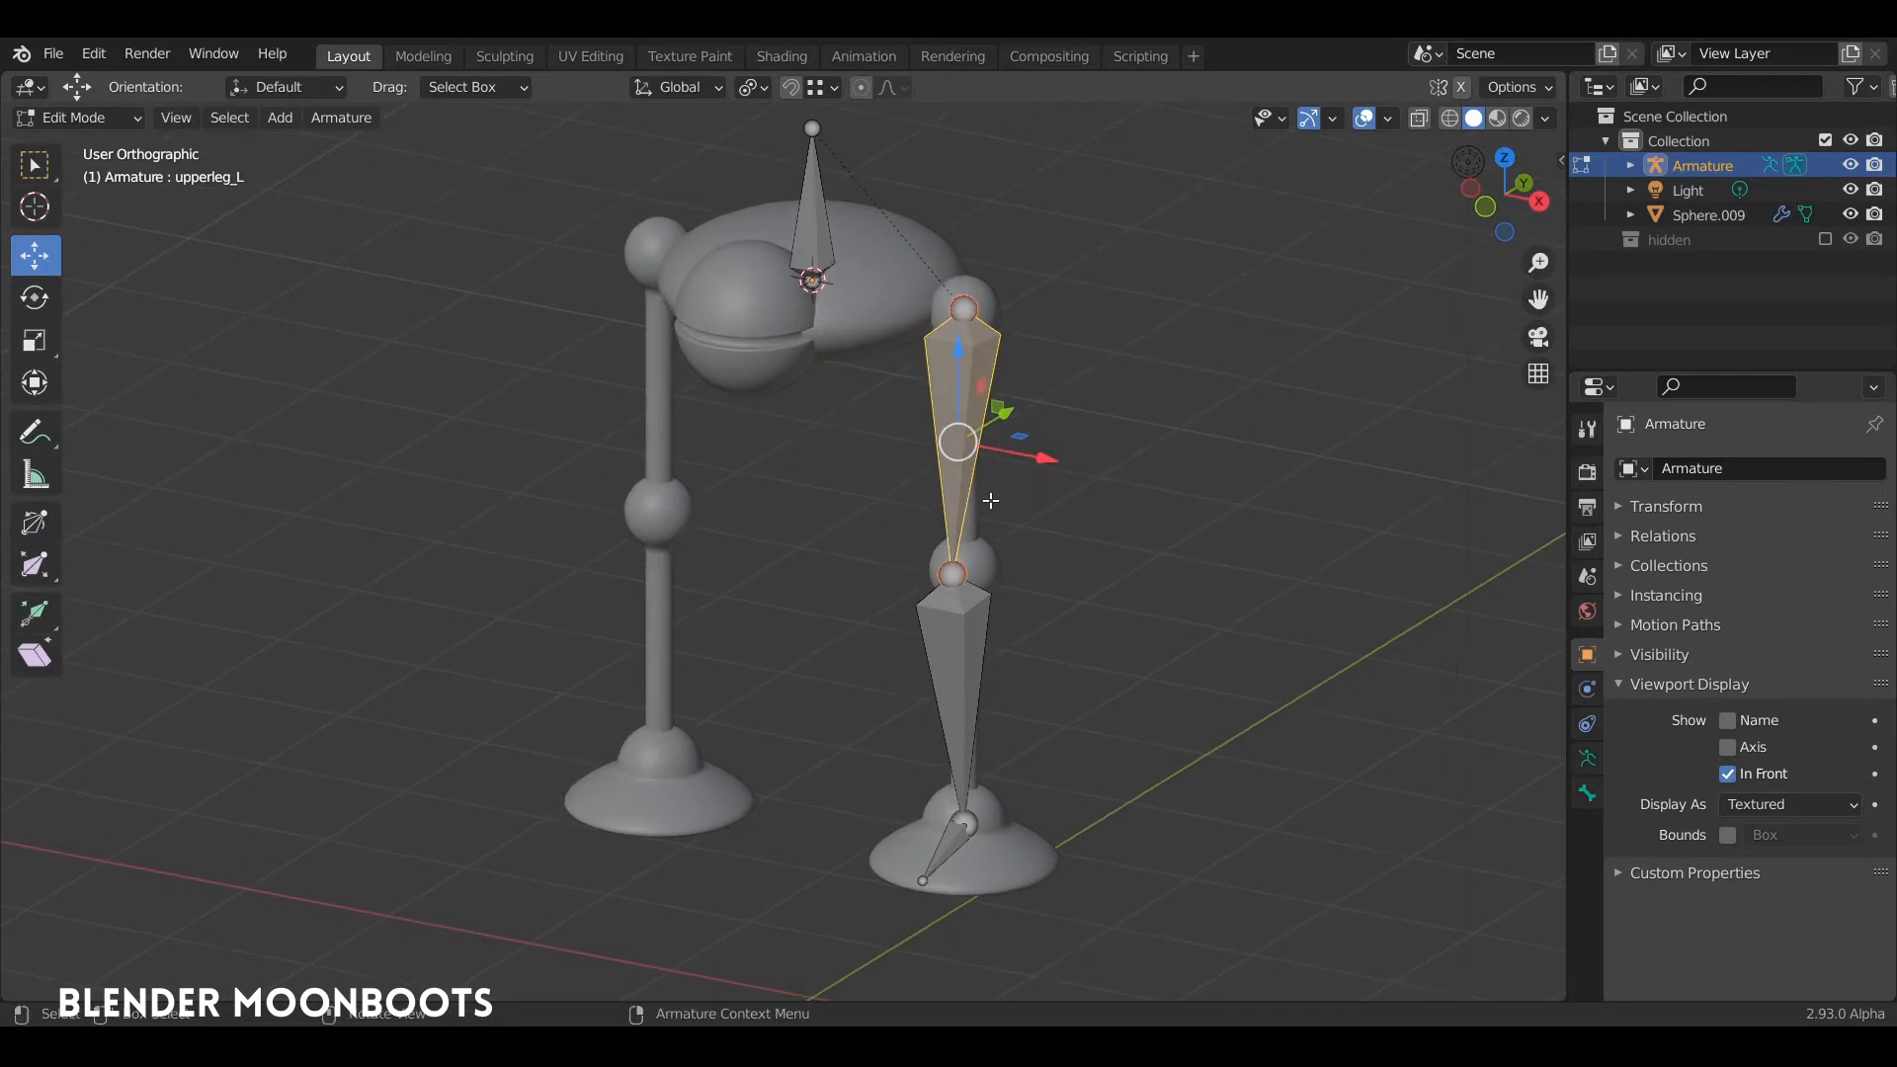
left_click(957, 612)
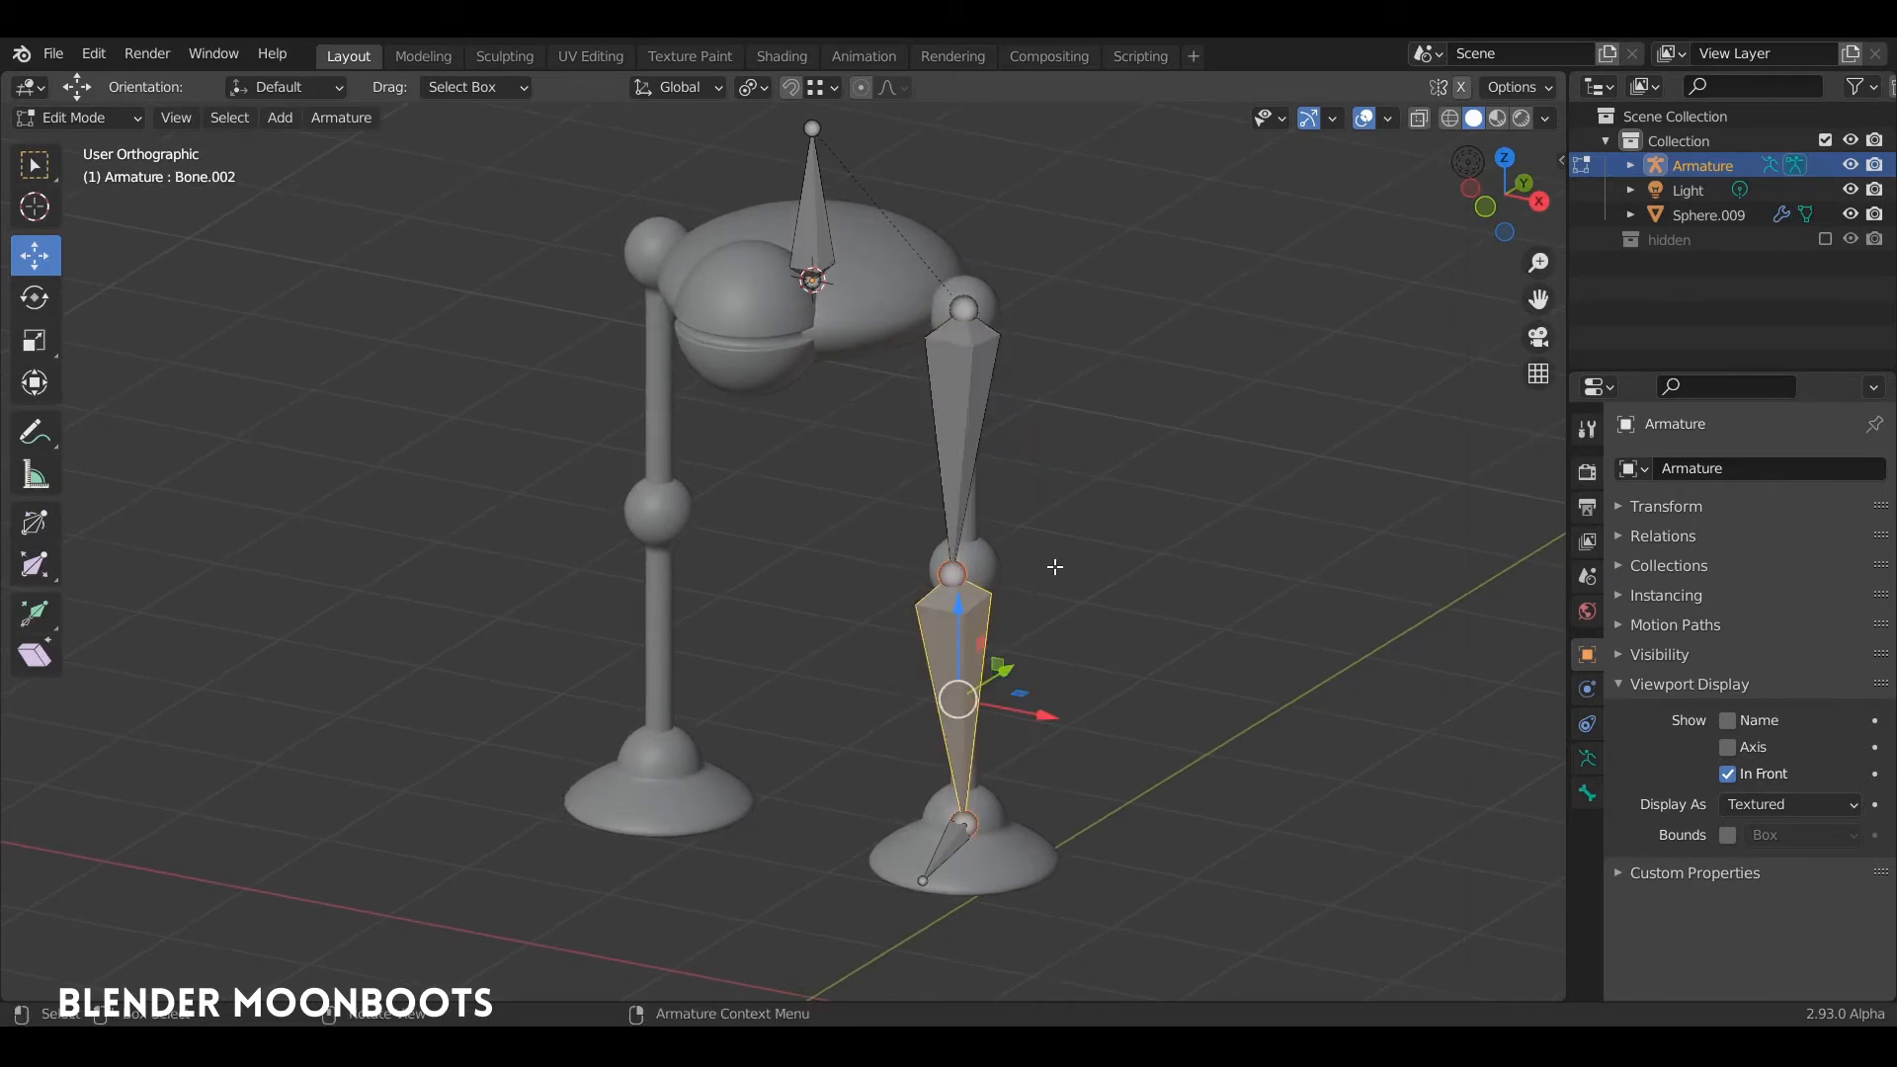
key("F2")
type("low")
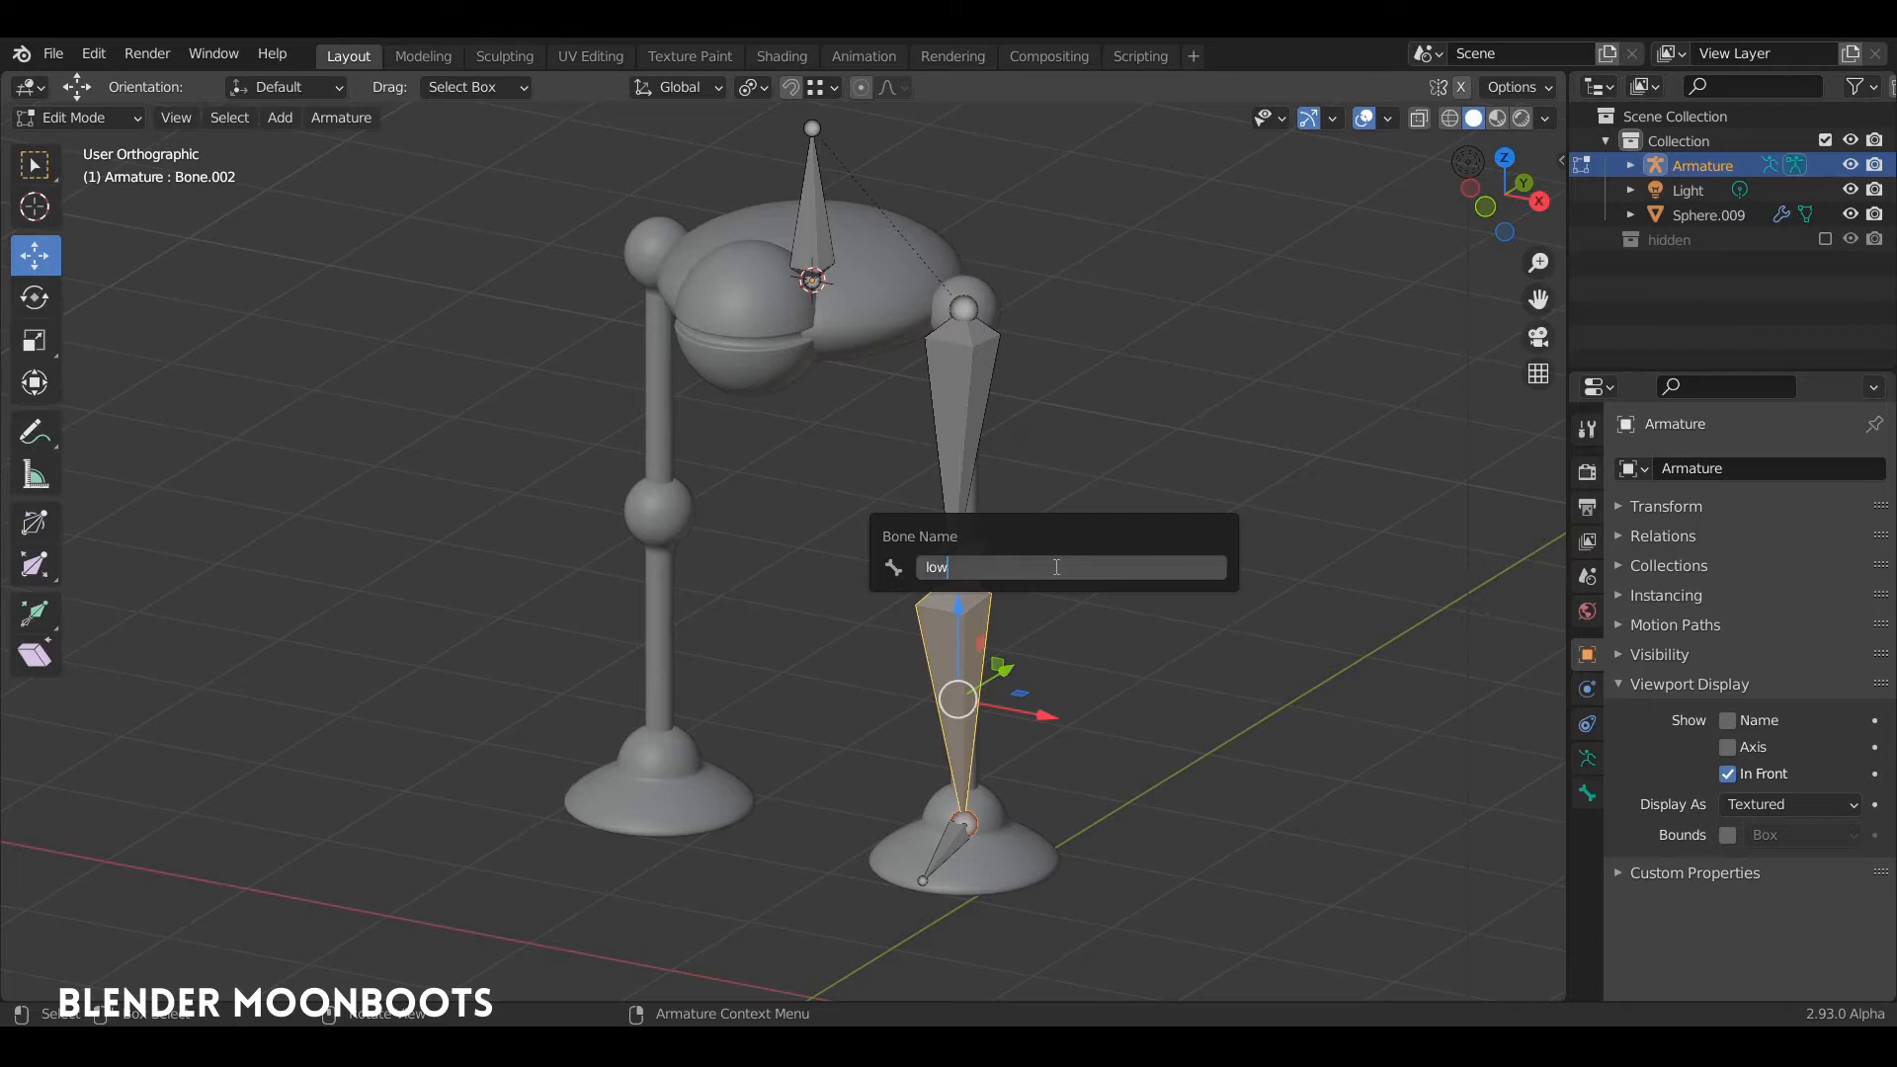
type("erleg_L")
key("Return")
Step: Rename the small bone in the foot to "foot_L"
middle_click_drag(1020, 738, 961, 835)
left_click(958, 839)
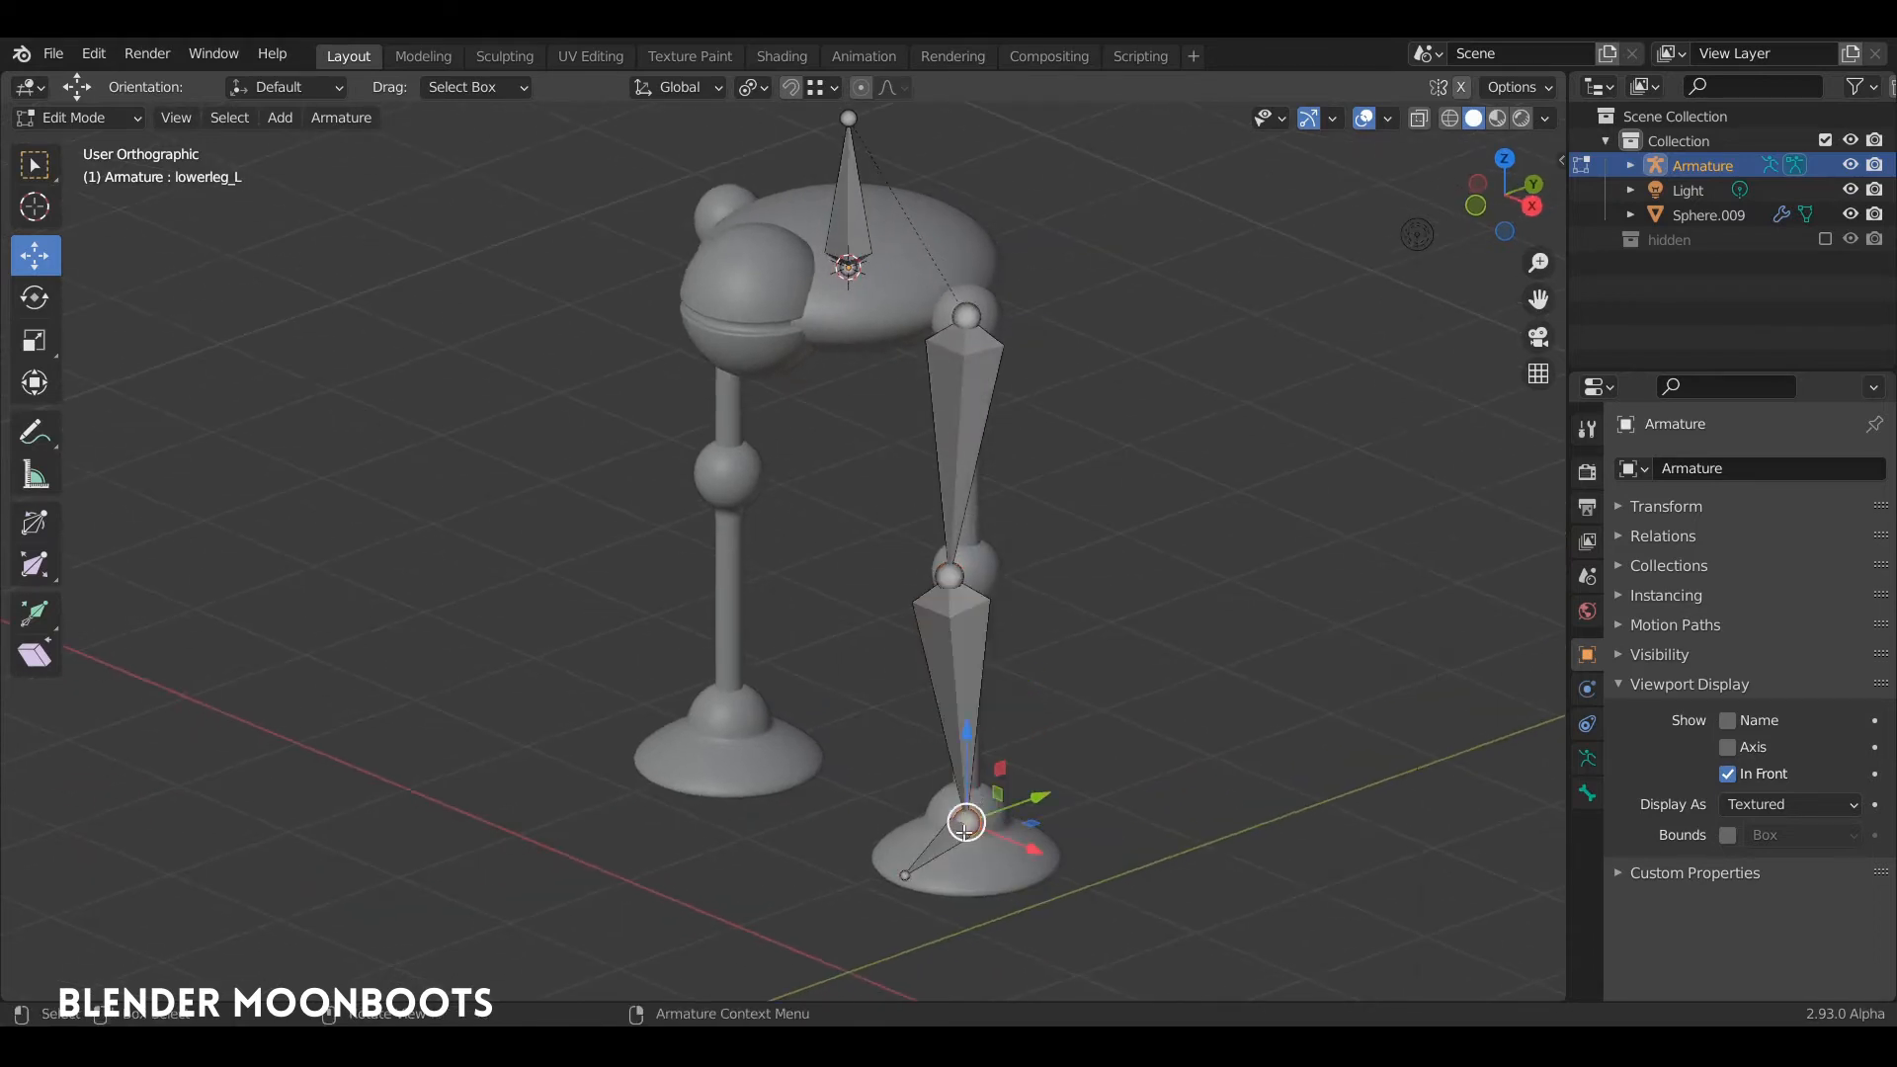
key("F2")
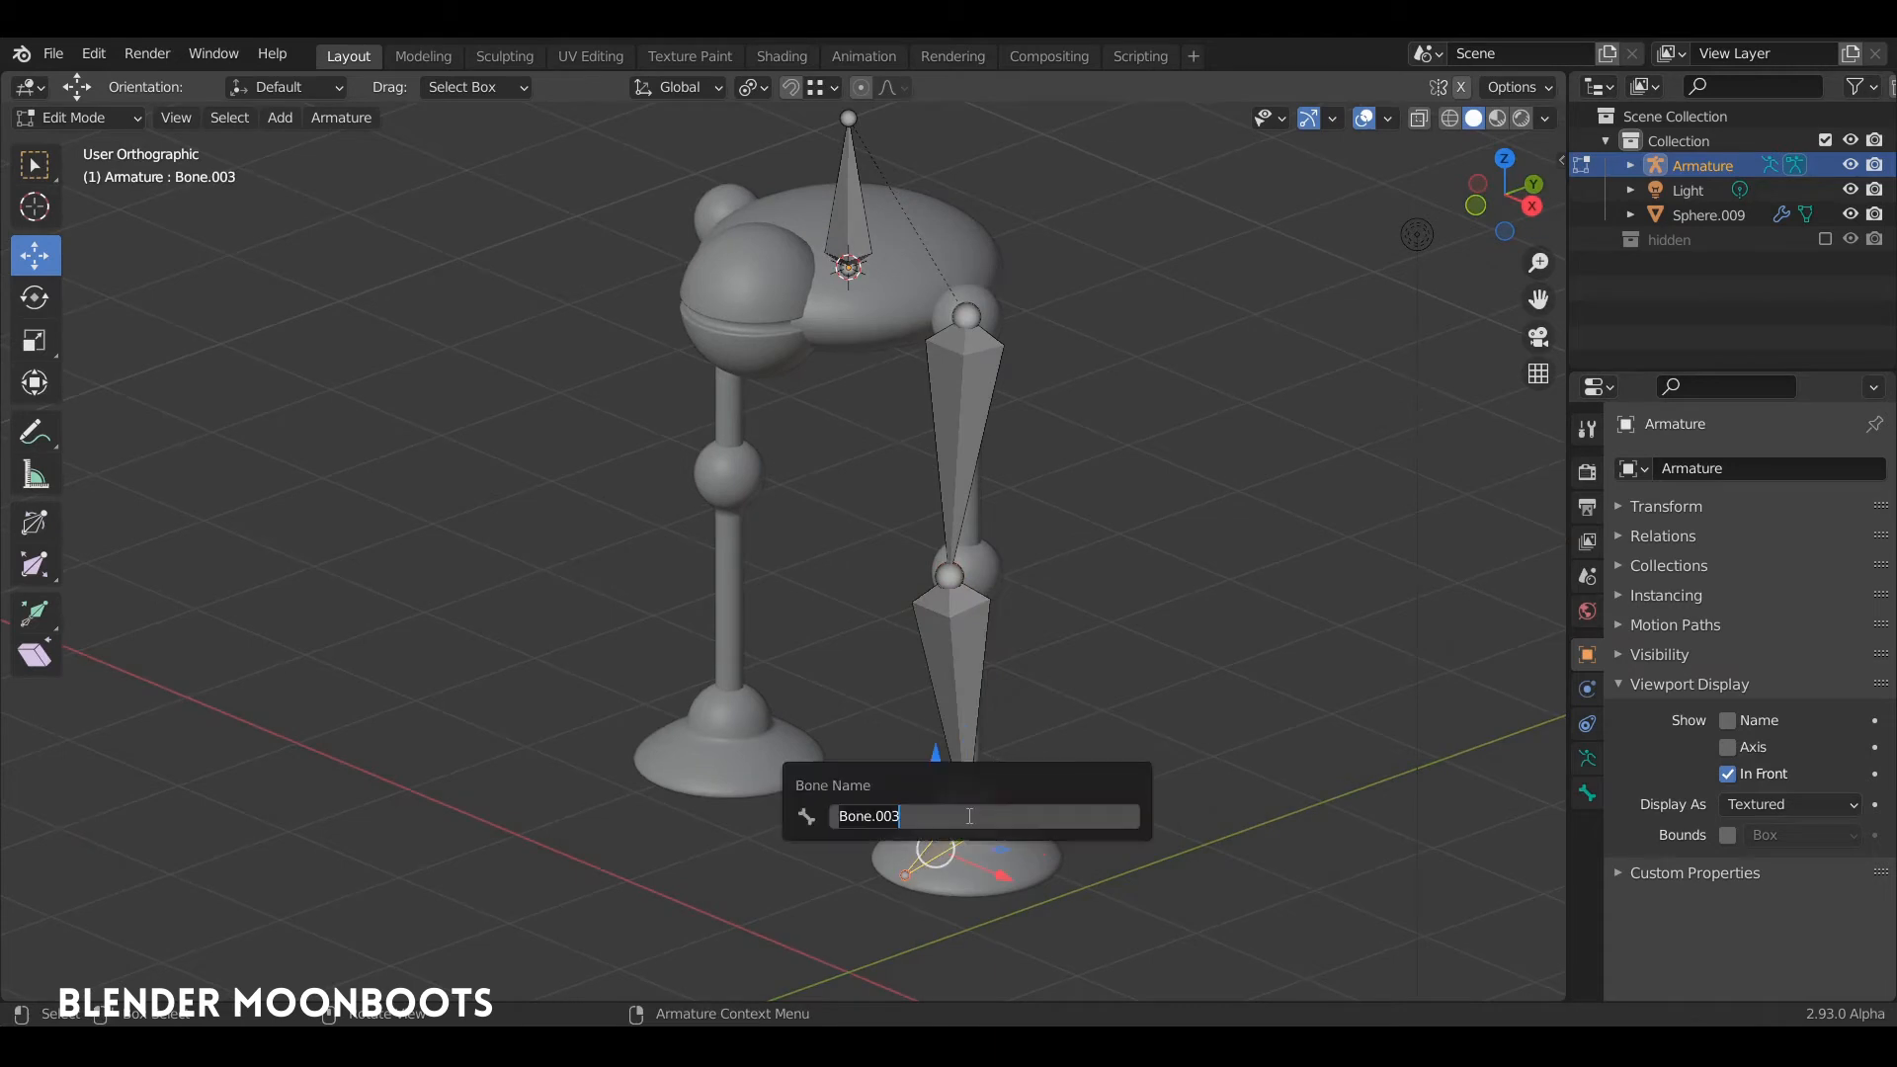
type("foot_L")
key("Return")
Step: Extrude a bone from the ankle joint about 0.64 m backward along the Y axis
middle_click_drag(1161, 478, 1038, 431)
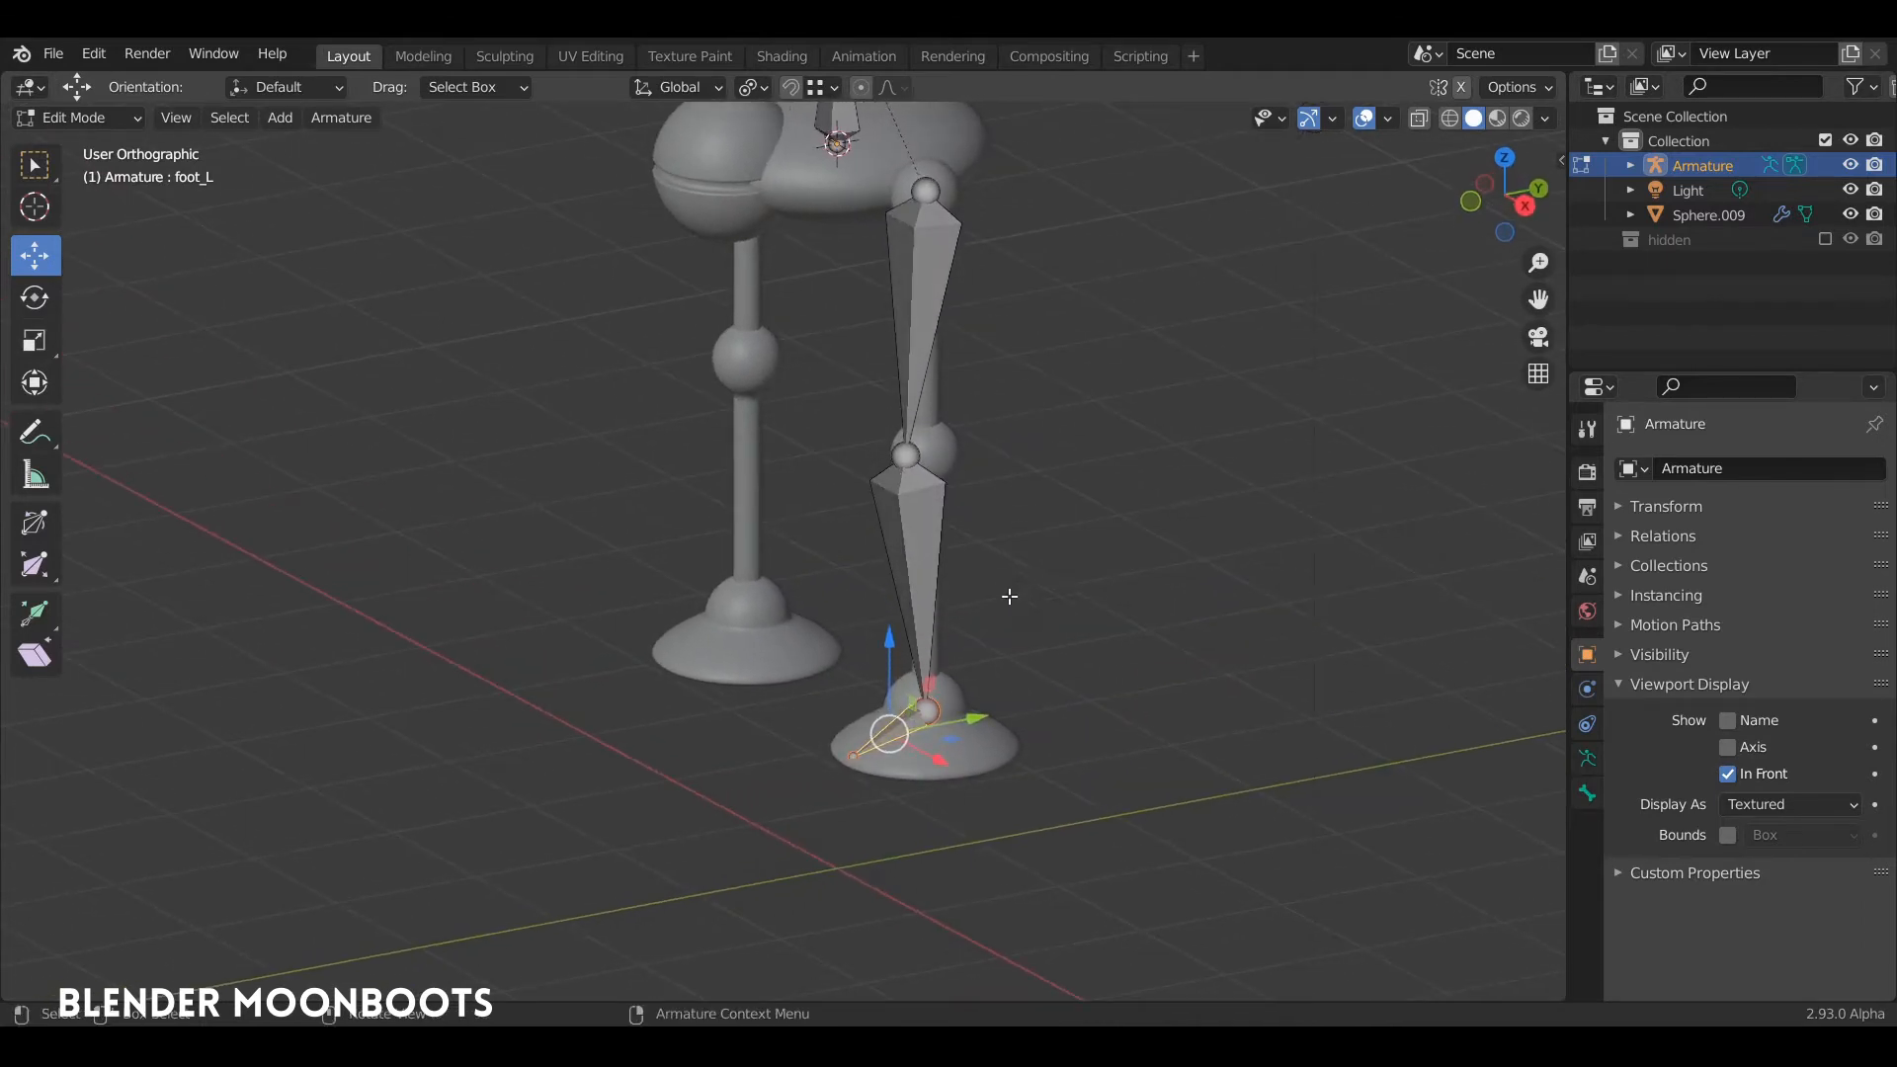
left_click(915, 708)
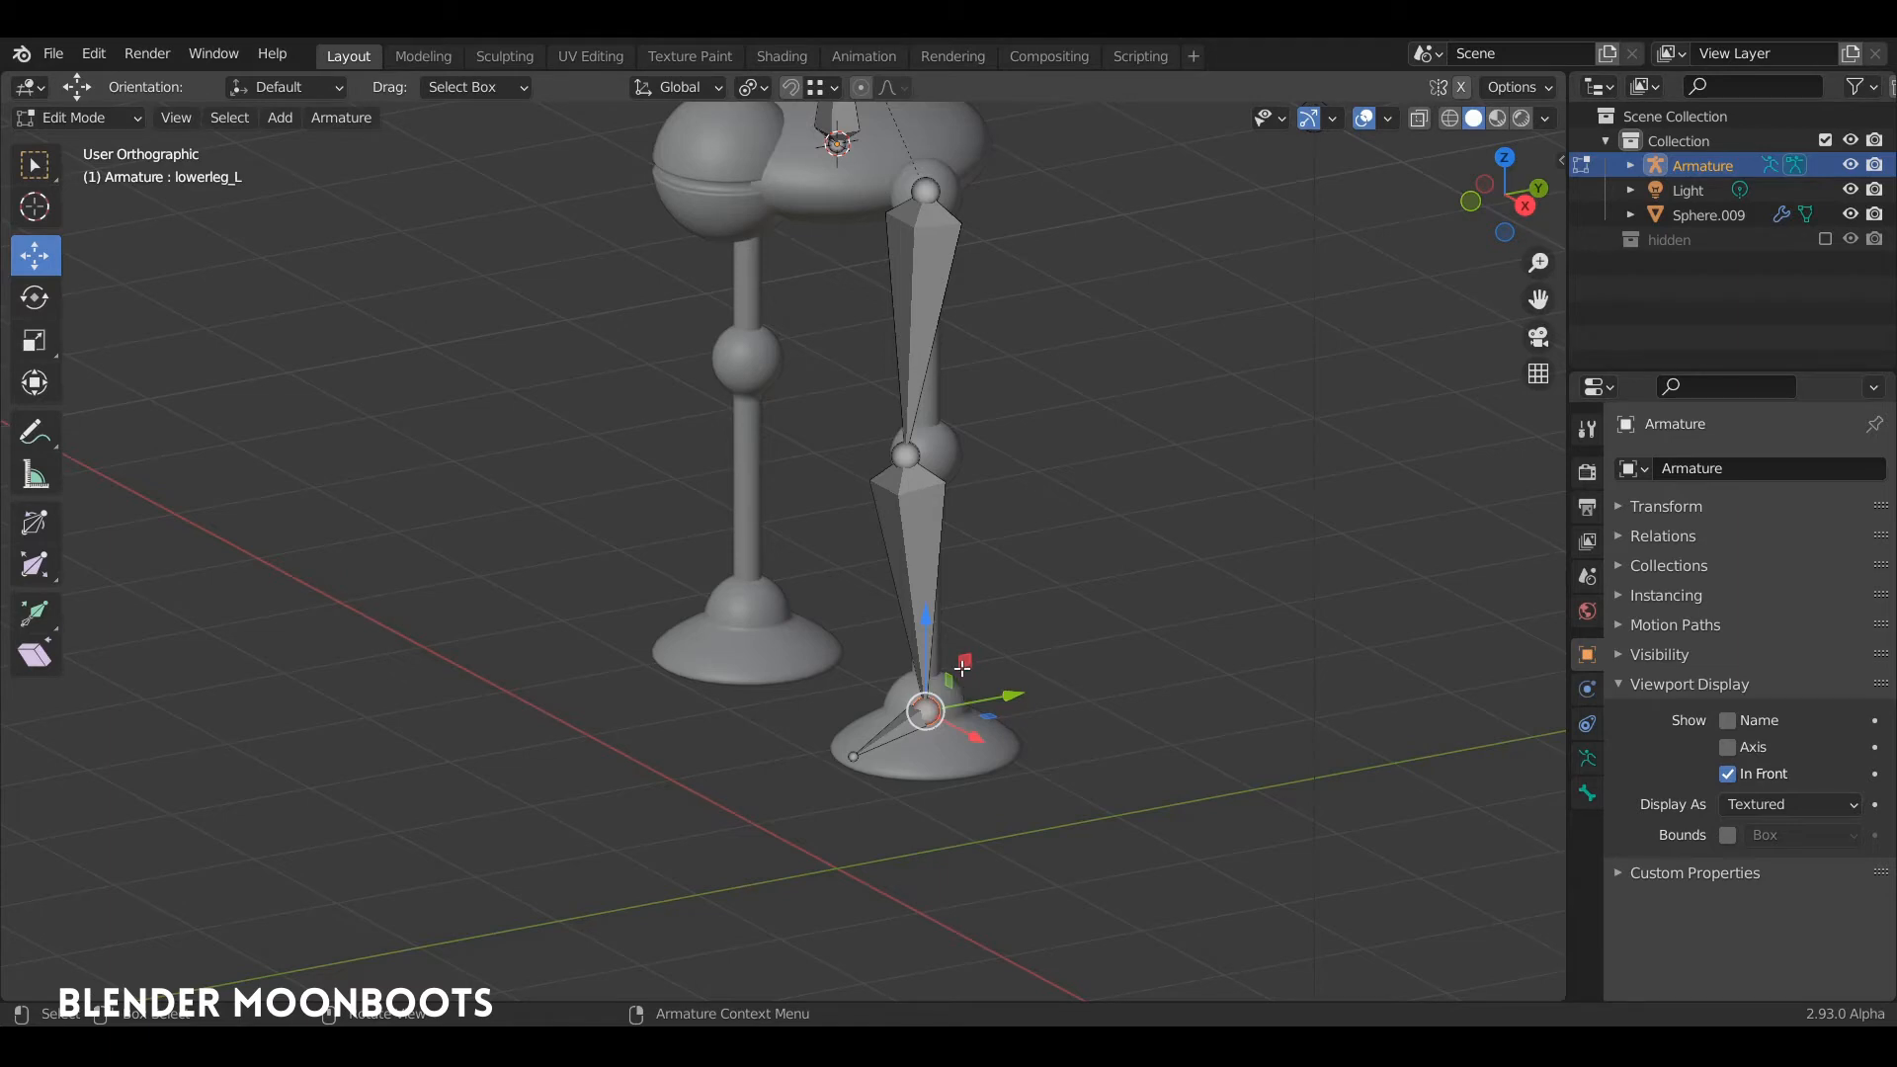
key("KP_3")
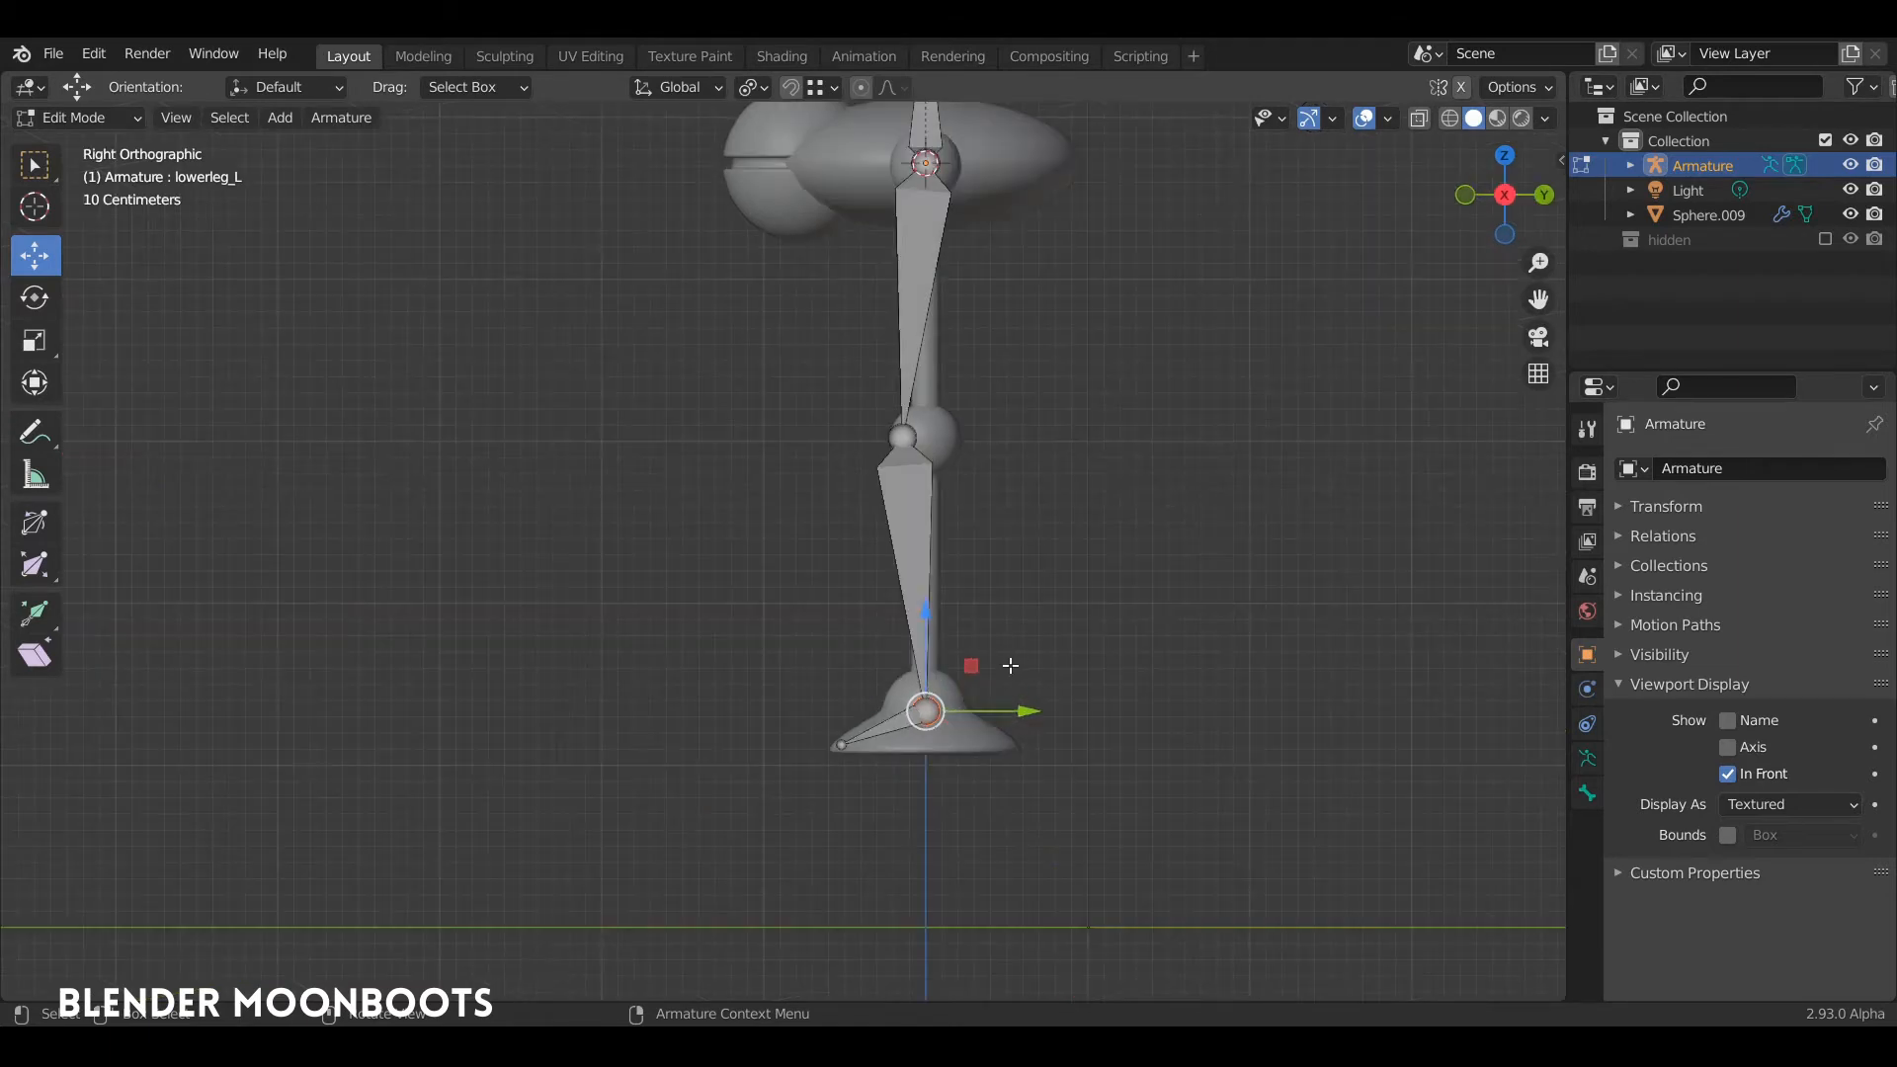
key("e")
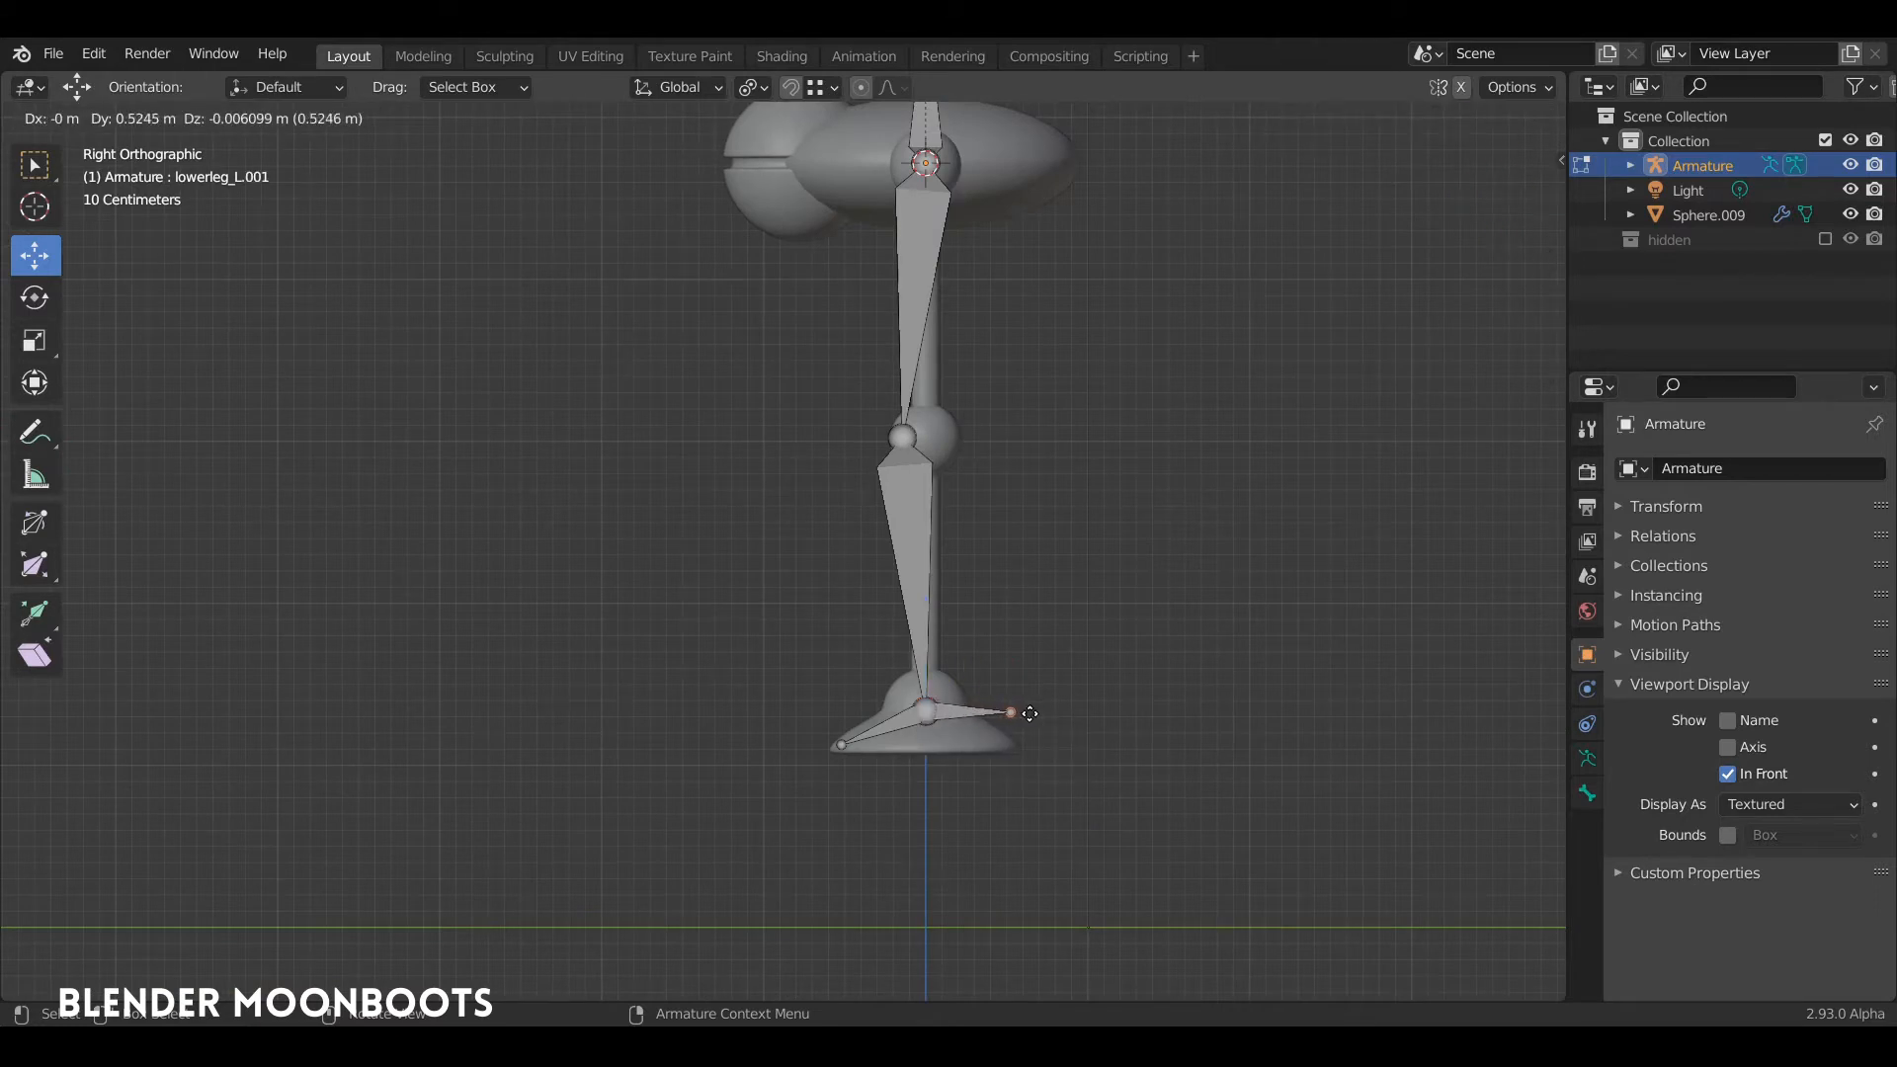
key("y")
left_click(1029, 711)
middle_click_drag(1010, 696, 1025, 708)
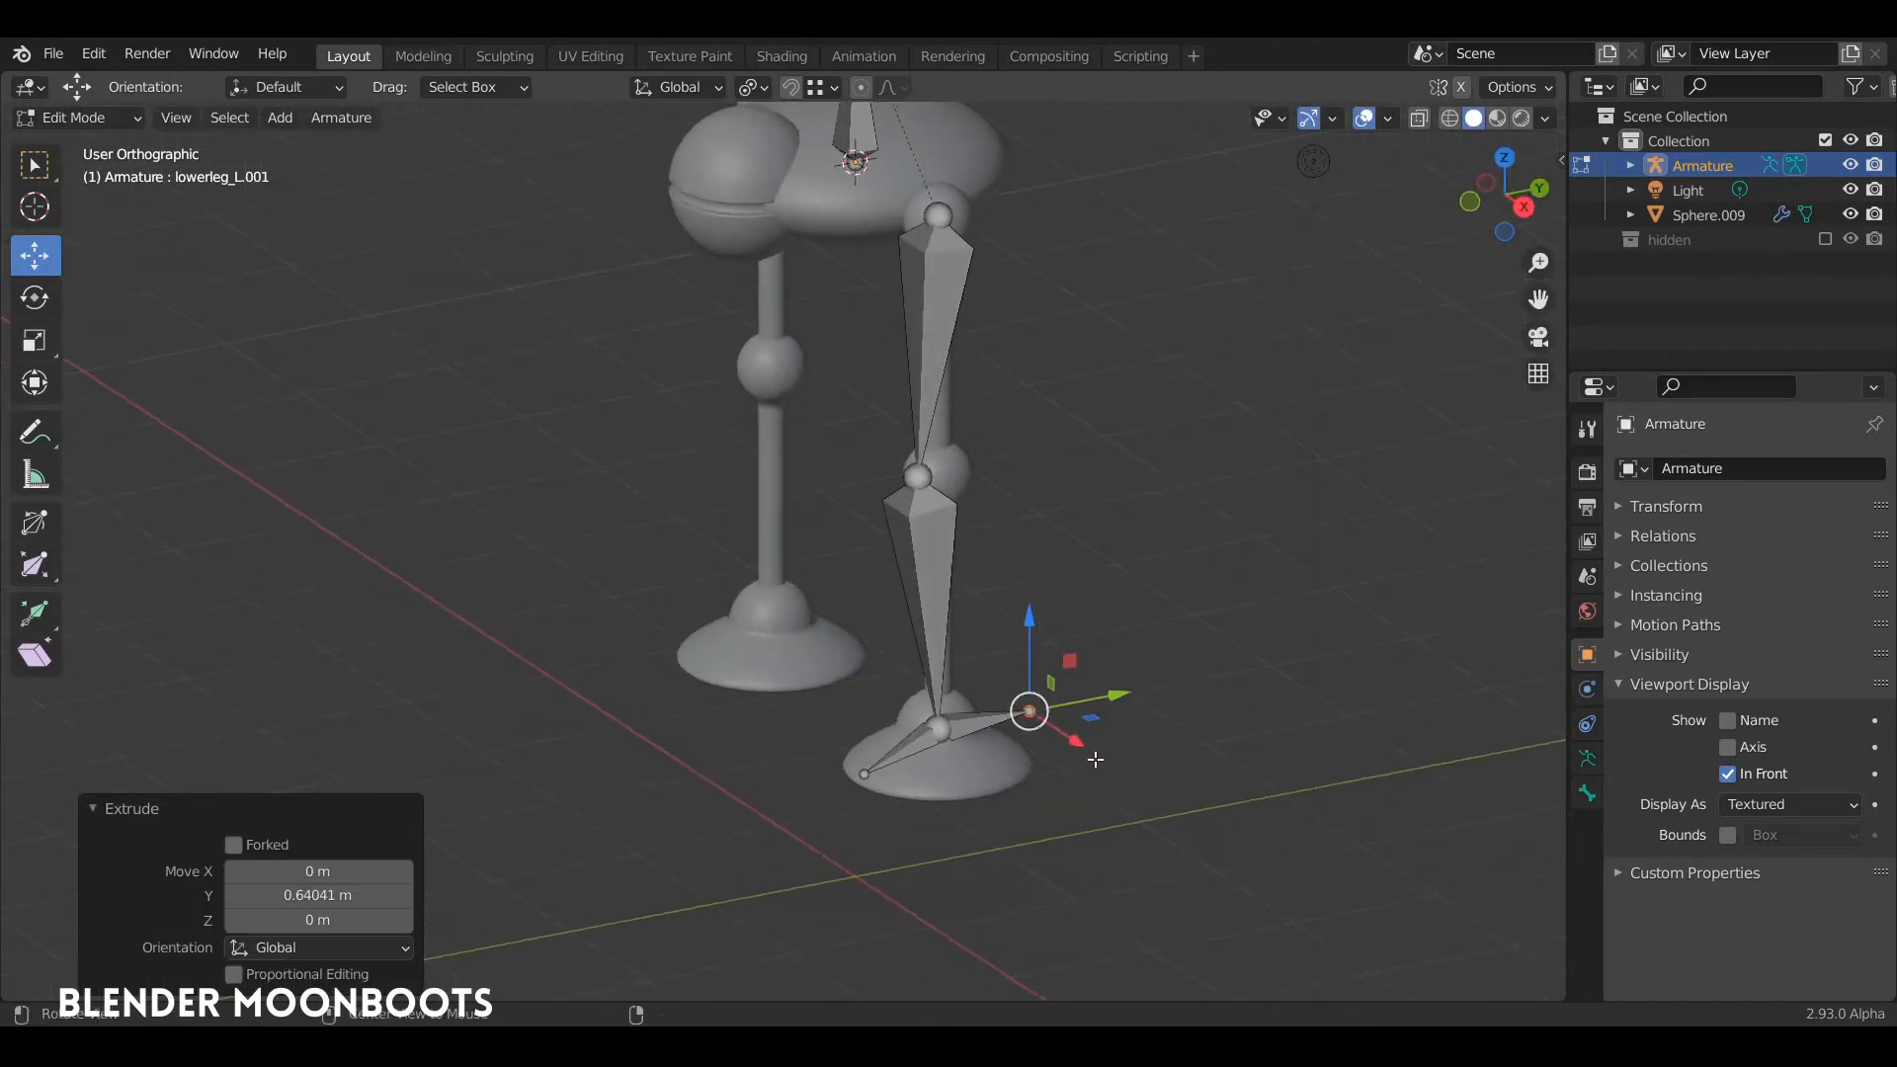
Step: Rename the bone behind the ankle to "foottarget_L"
left_click(1012, 713)
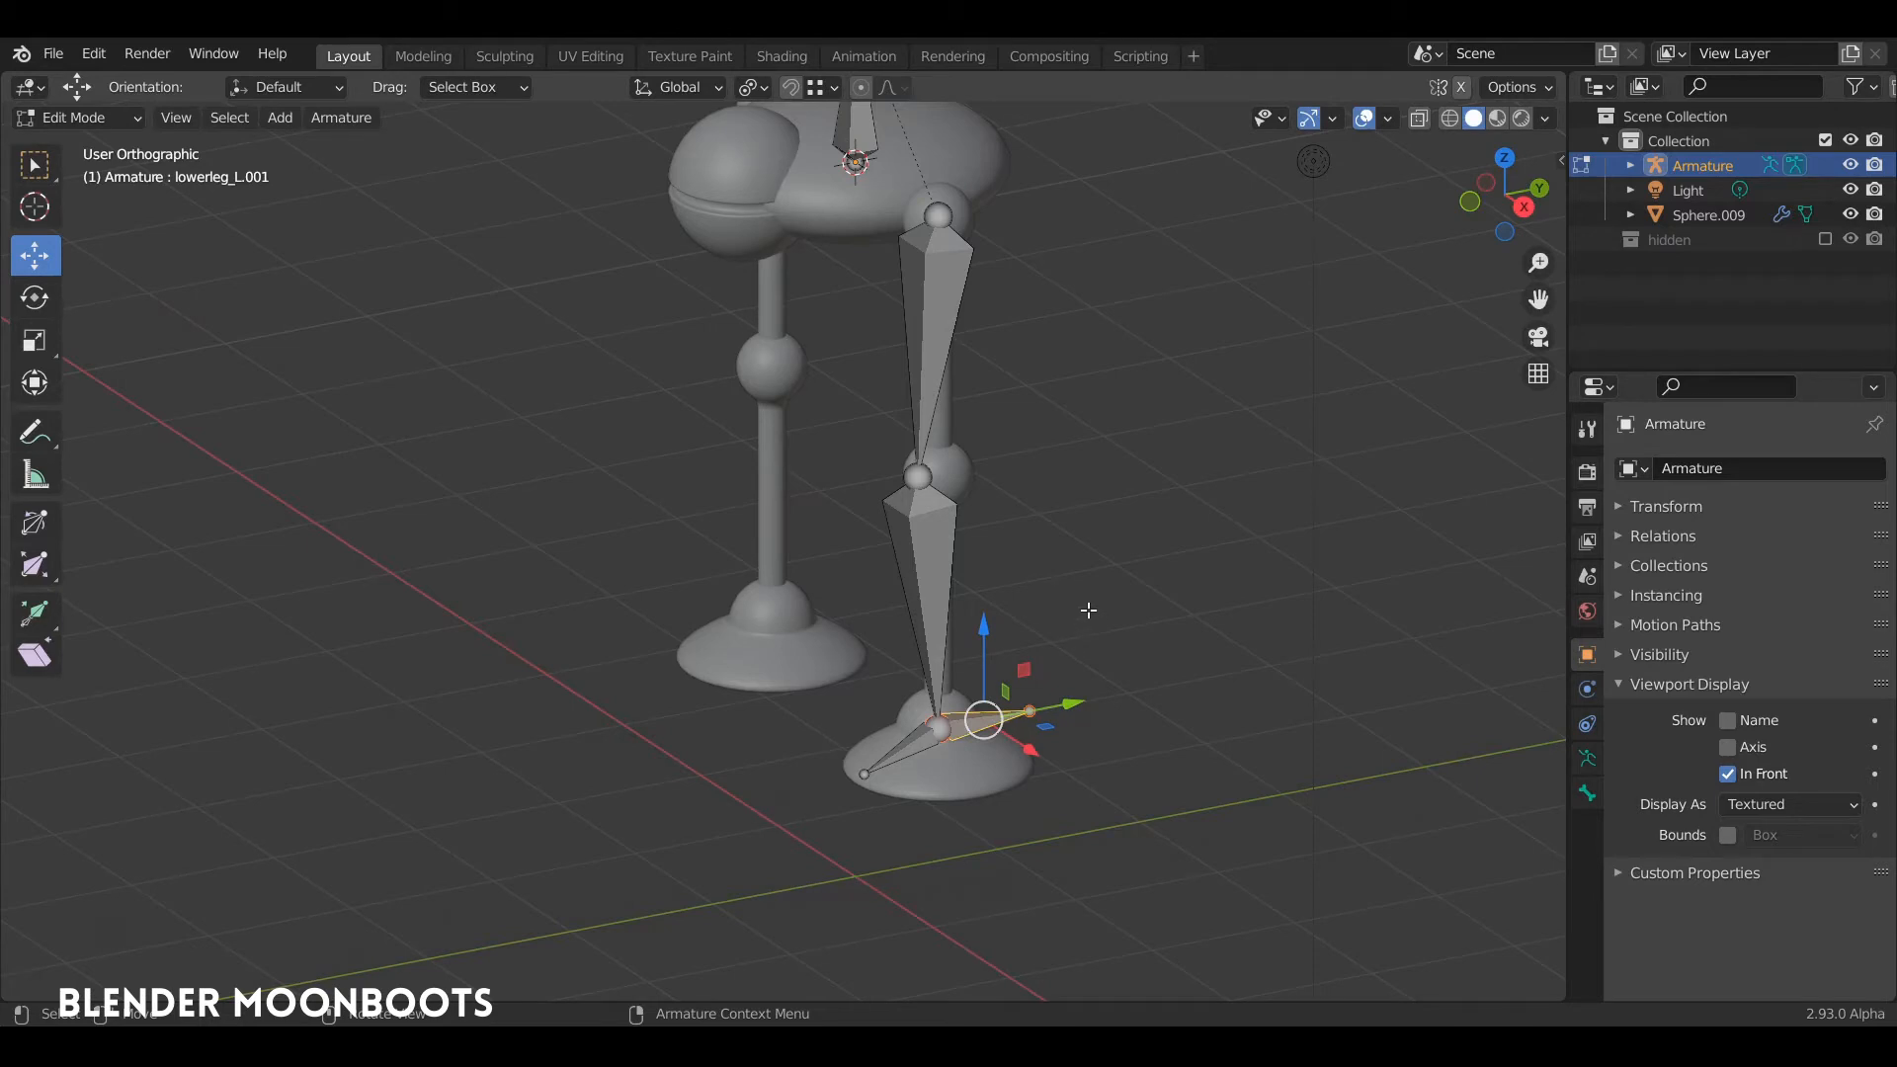
key("F2")
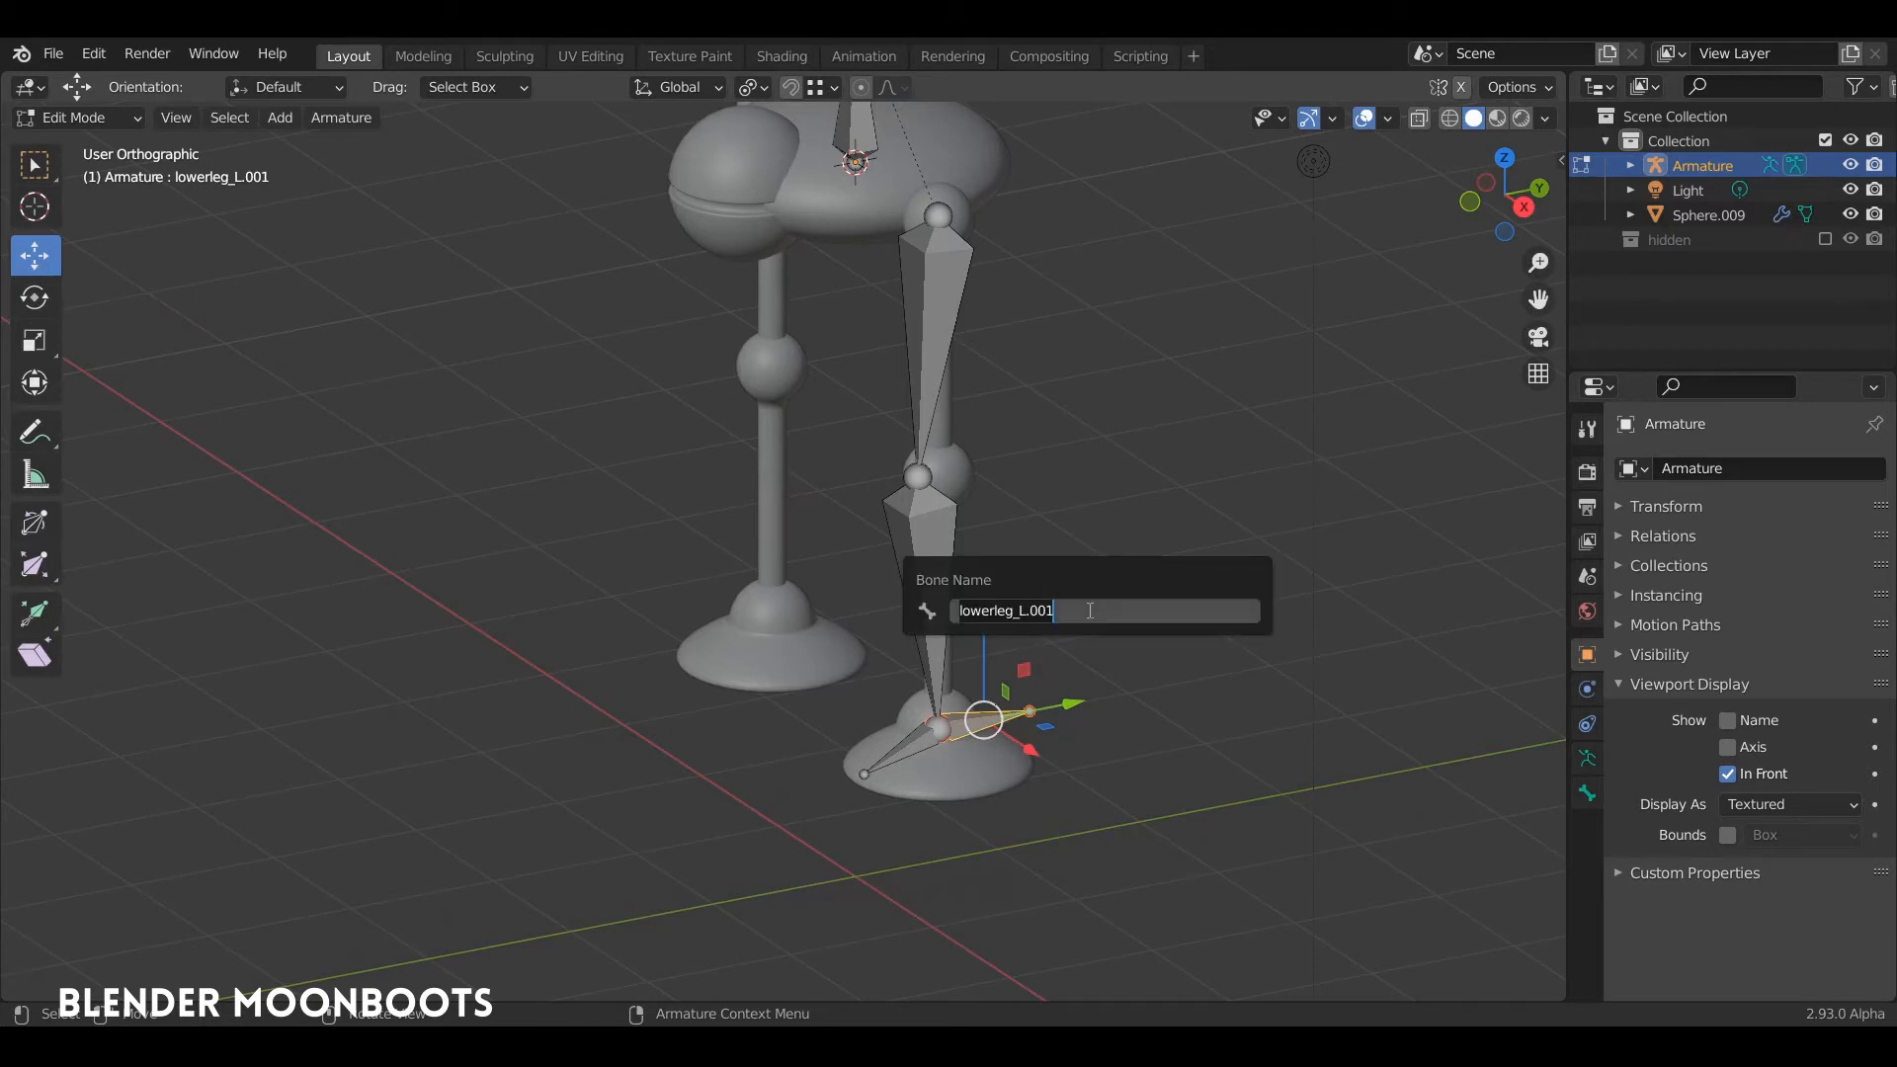
type("tar")
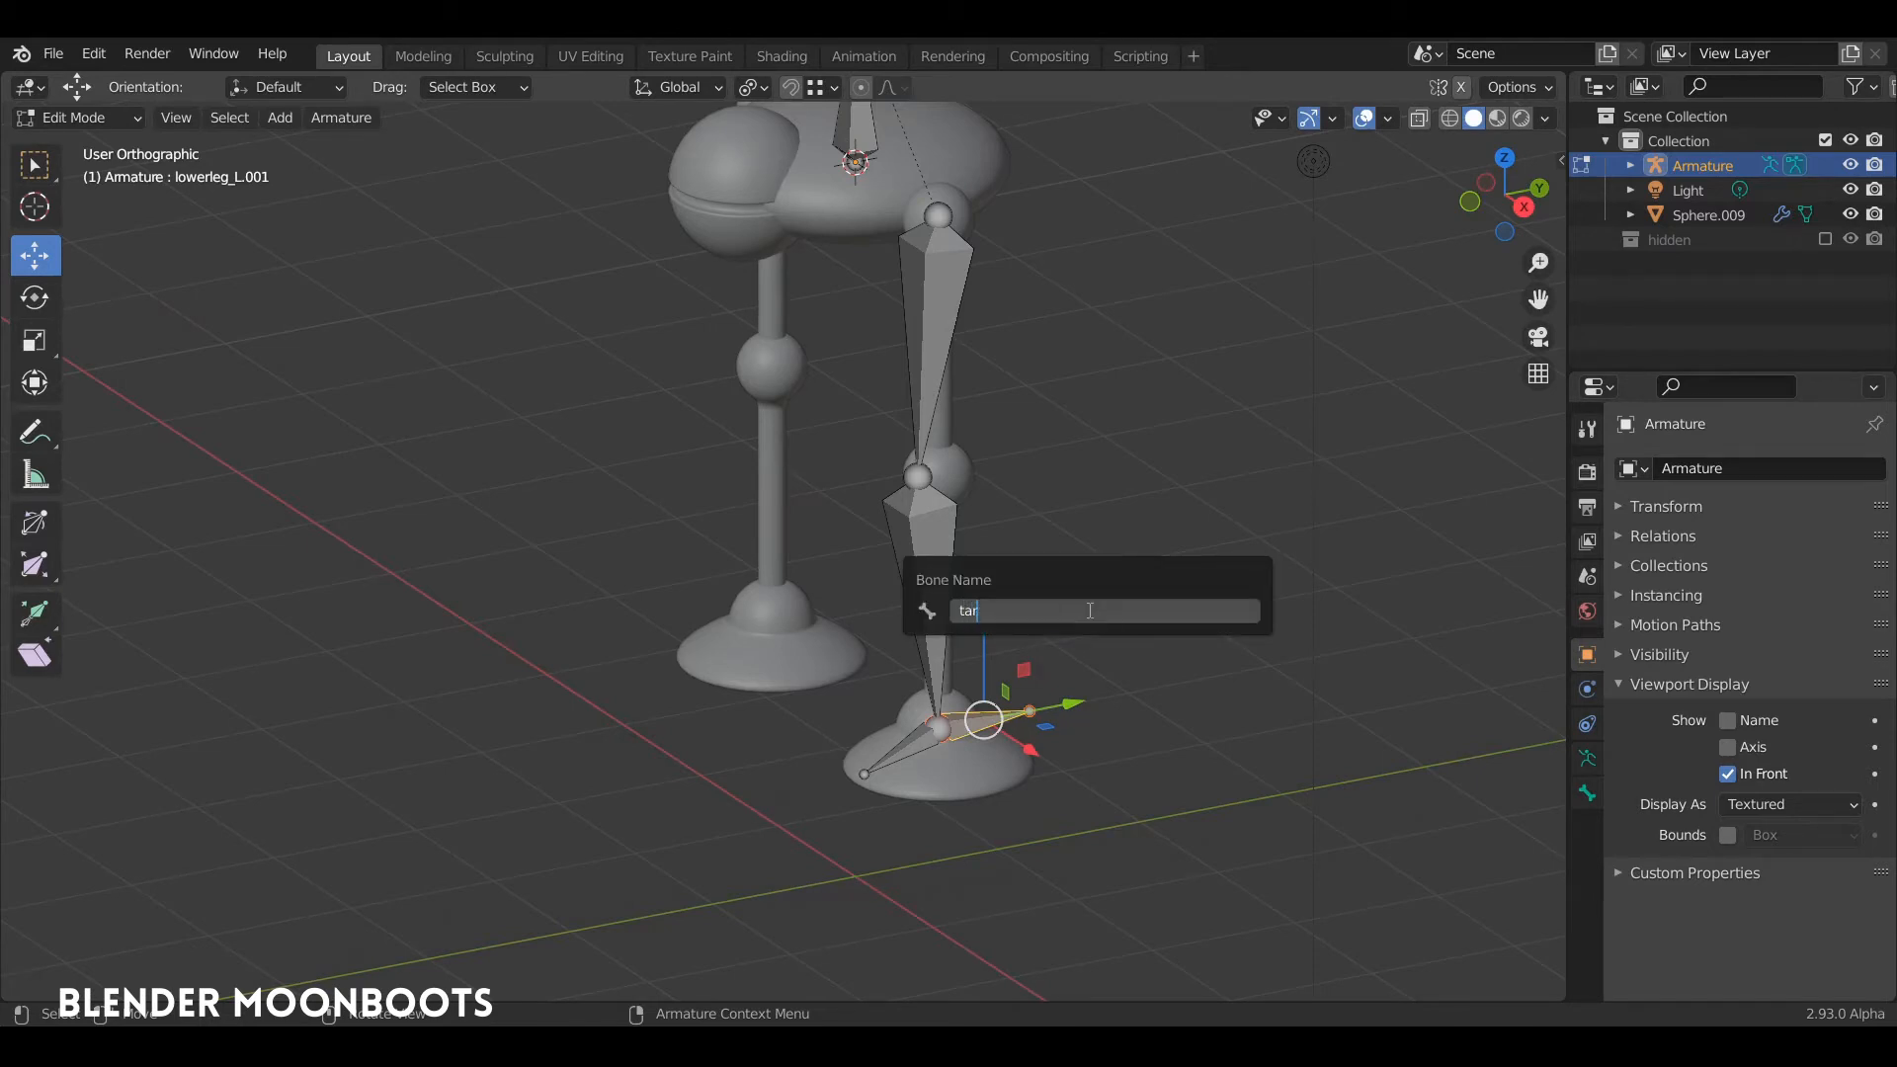
type("foottarget_L")
key("Return")
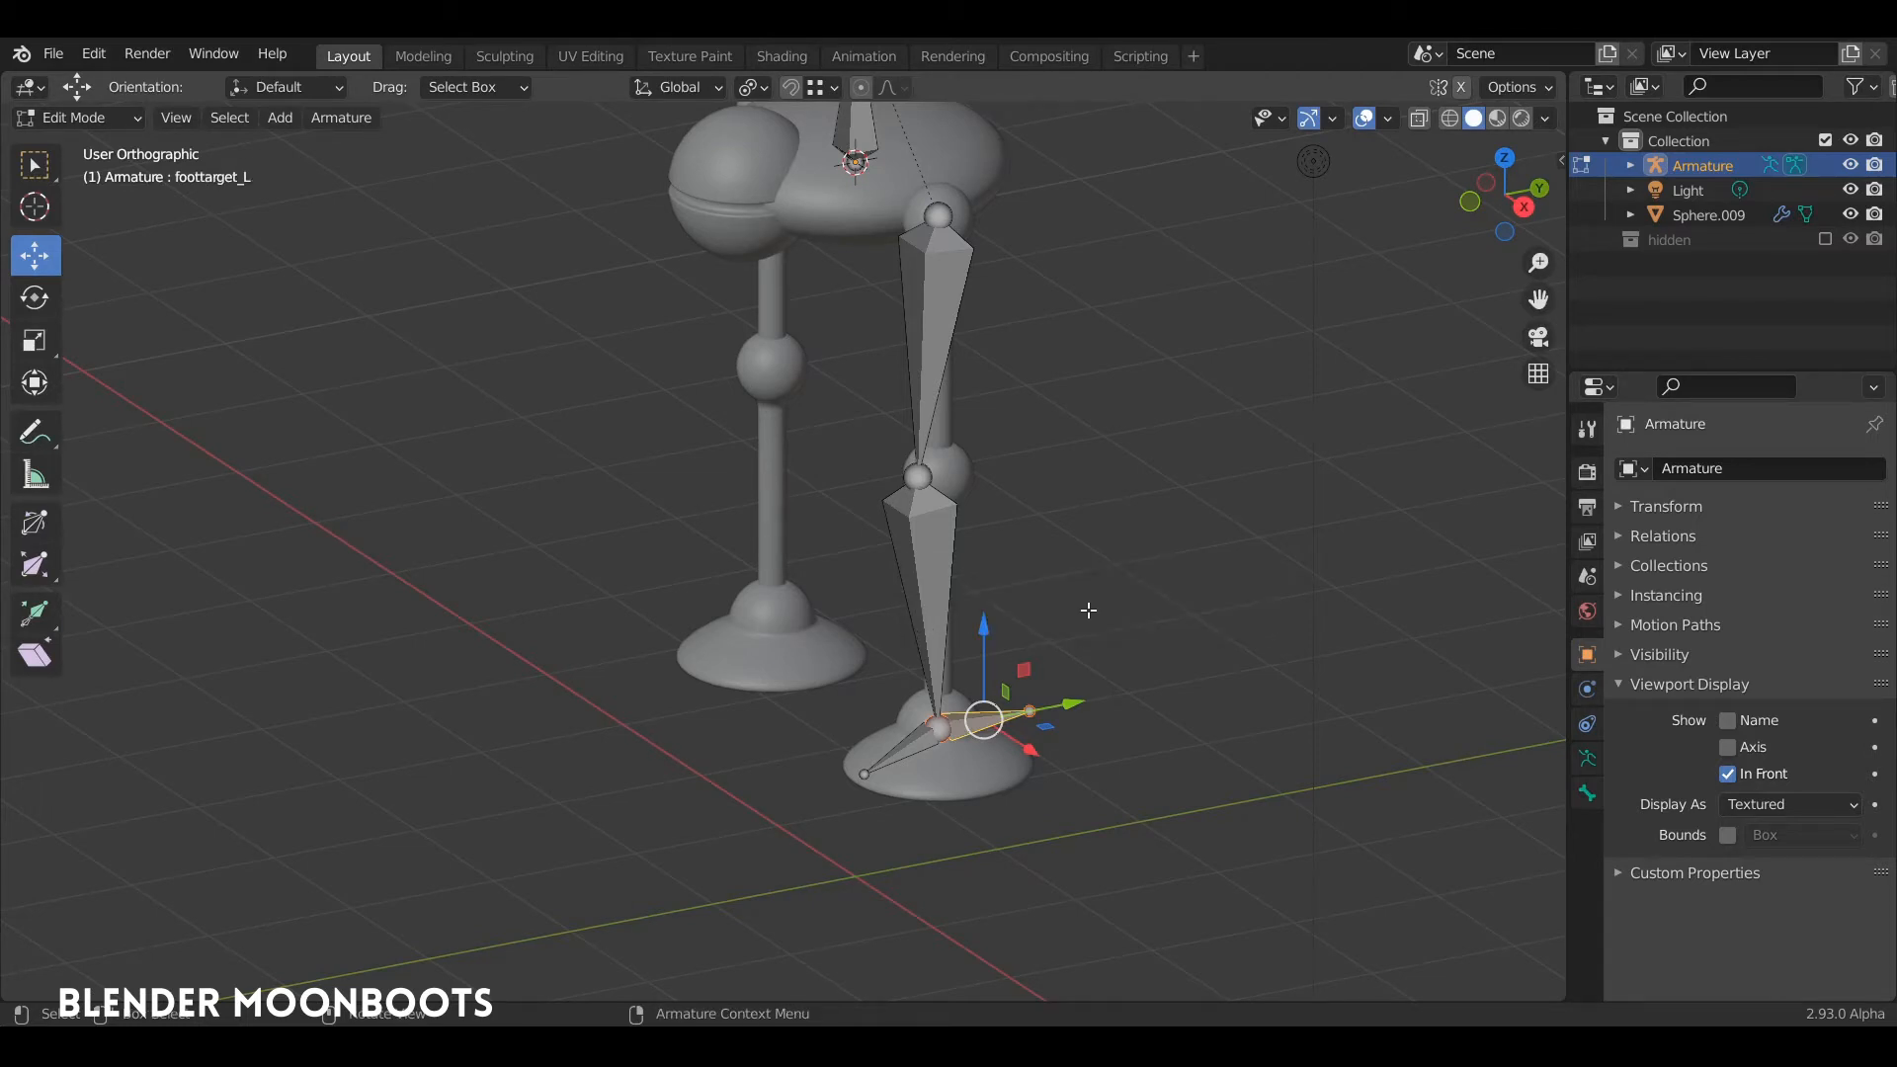
Step: Clear the parent of the foottarget_L bone so it is independent of the lower leg
middle_click_drag(965, 730, 978, 523)
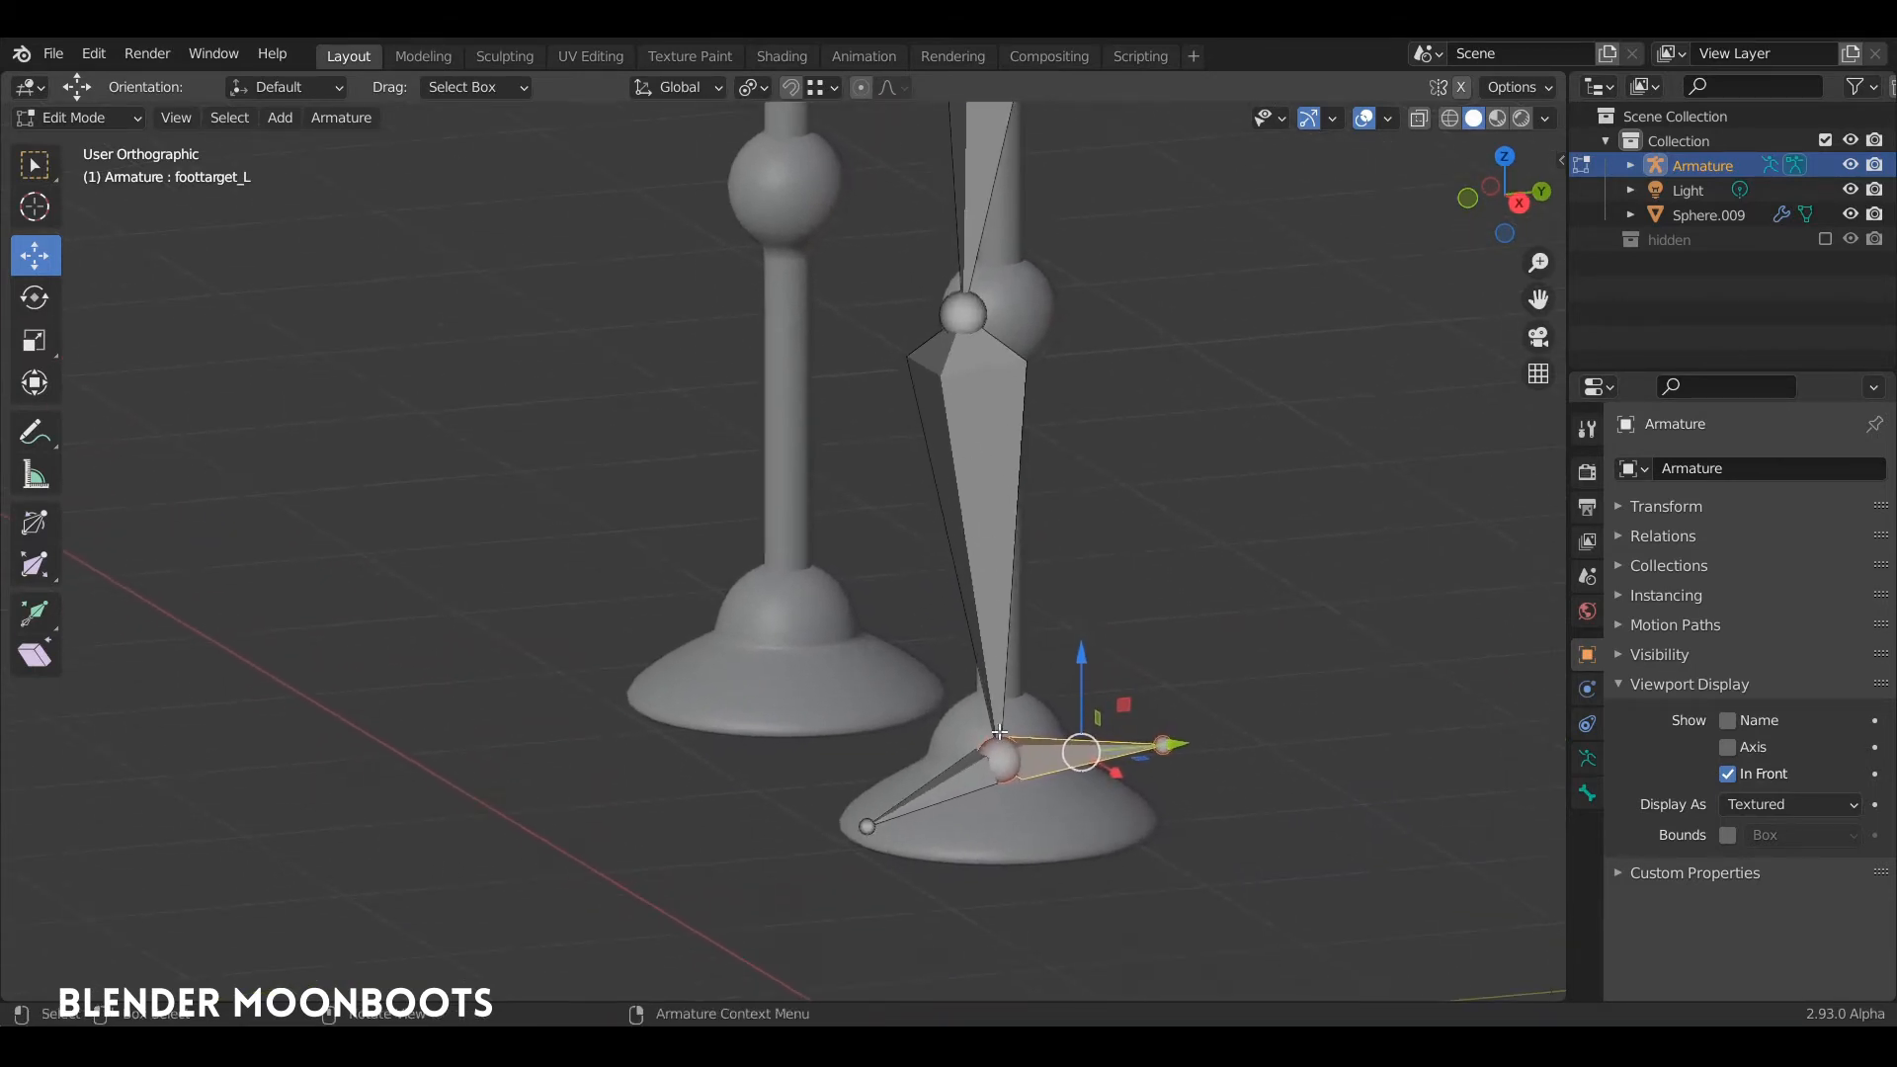
middle_click_drag(1034, 719, 1068, 751)
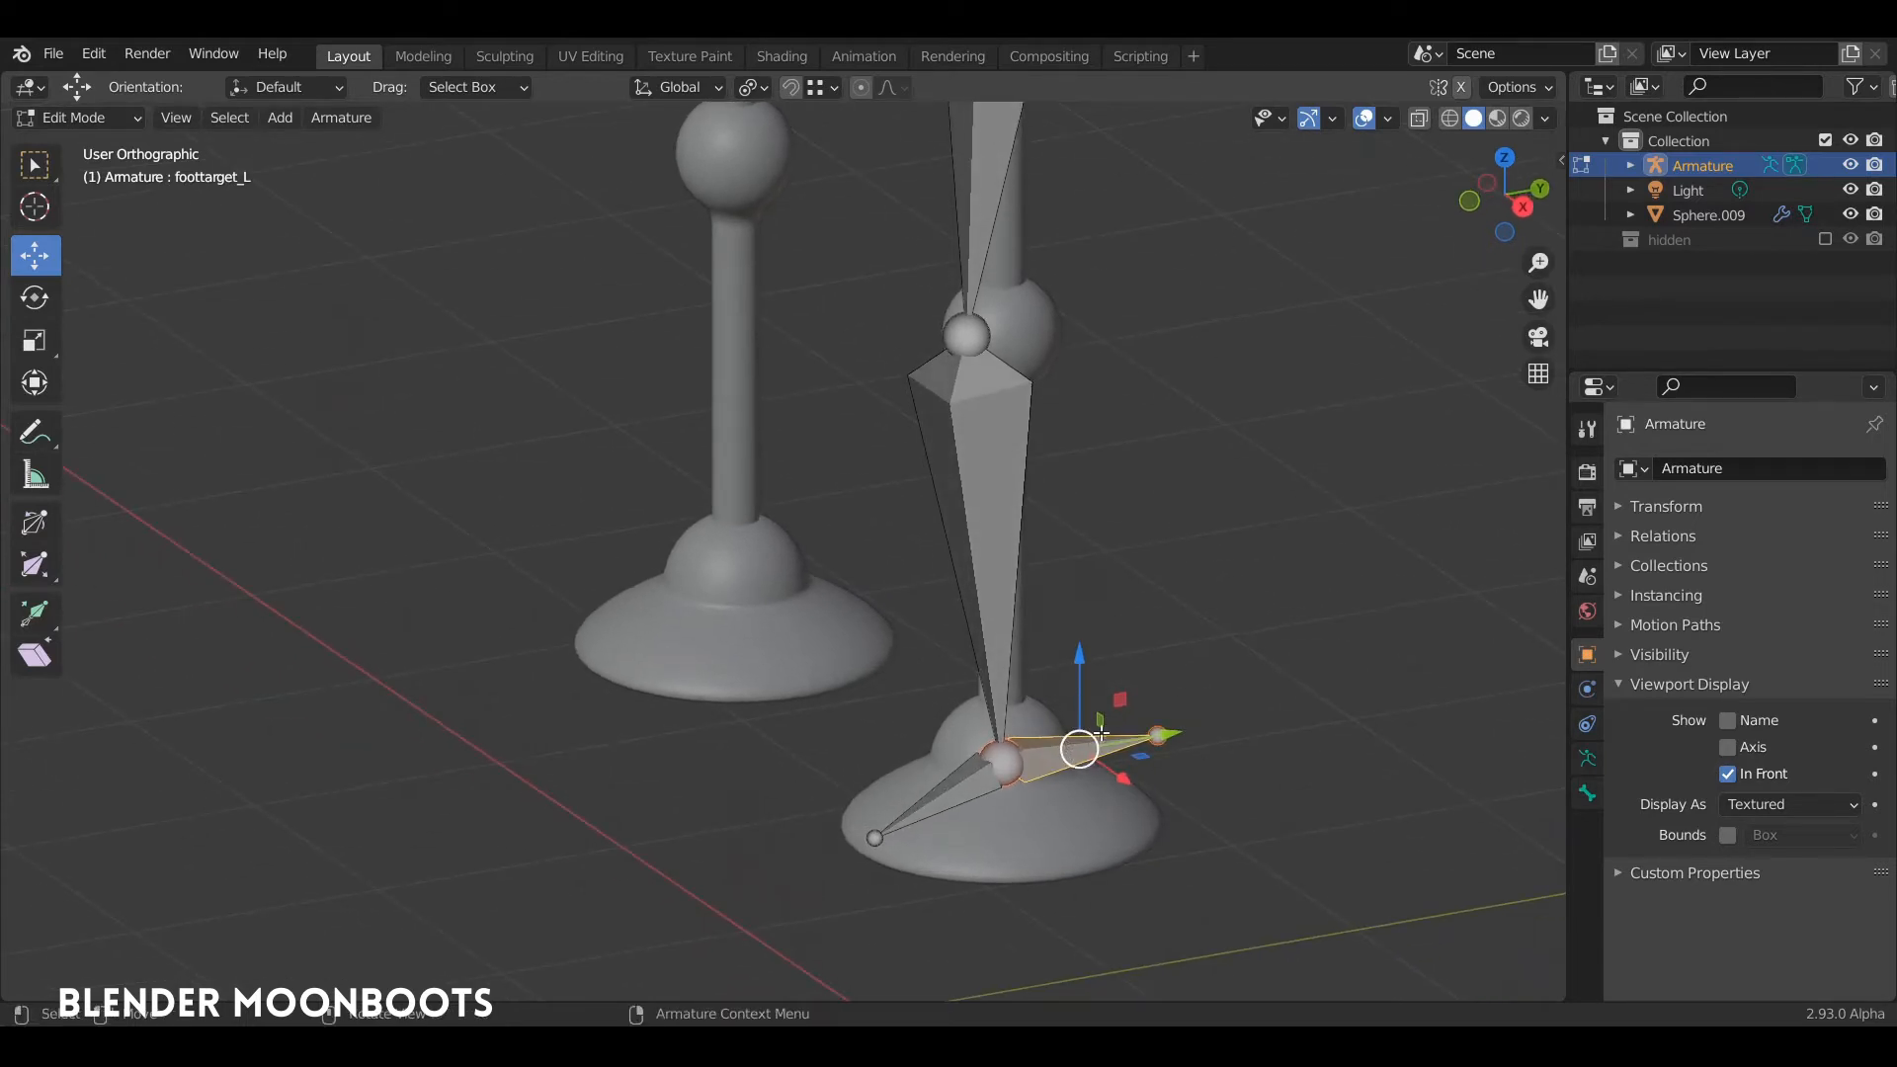
key("alt+p")
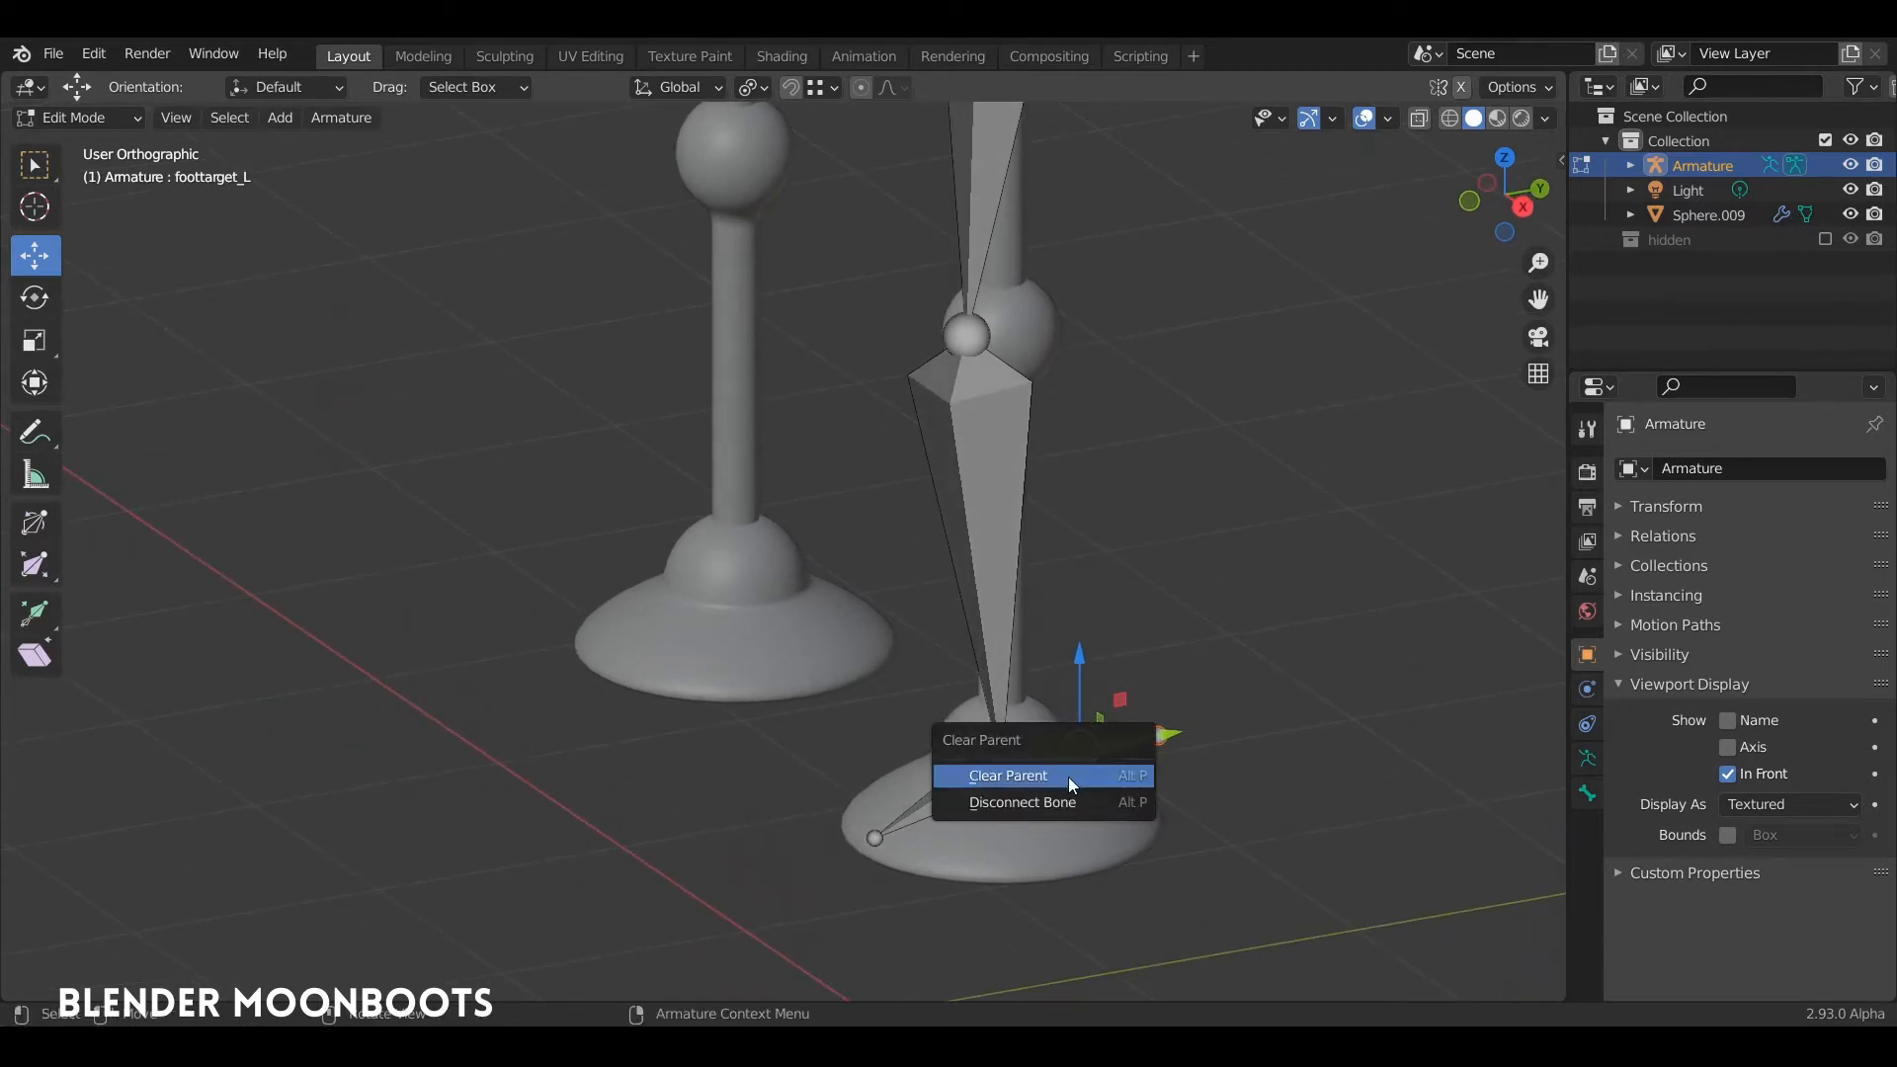
left_click(1067, 776)
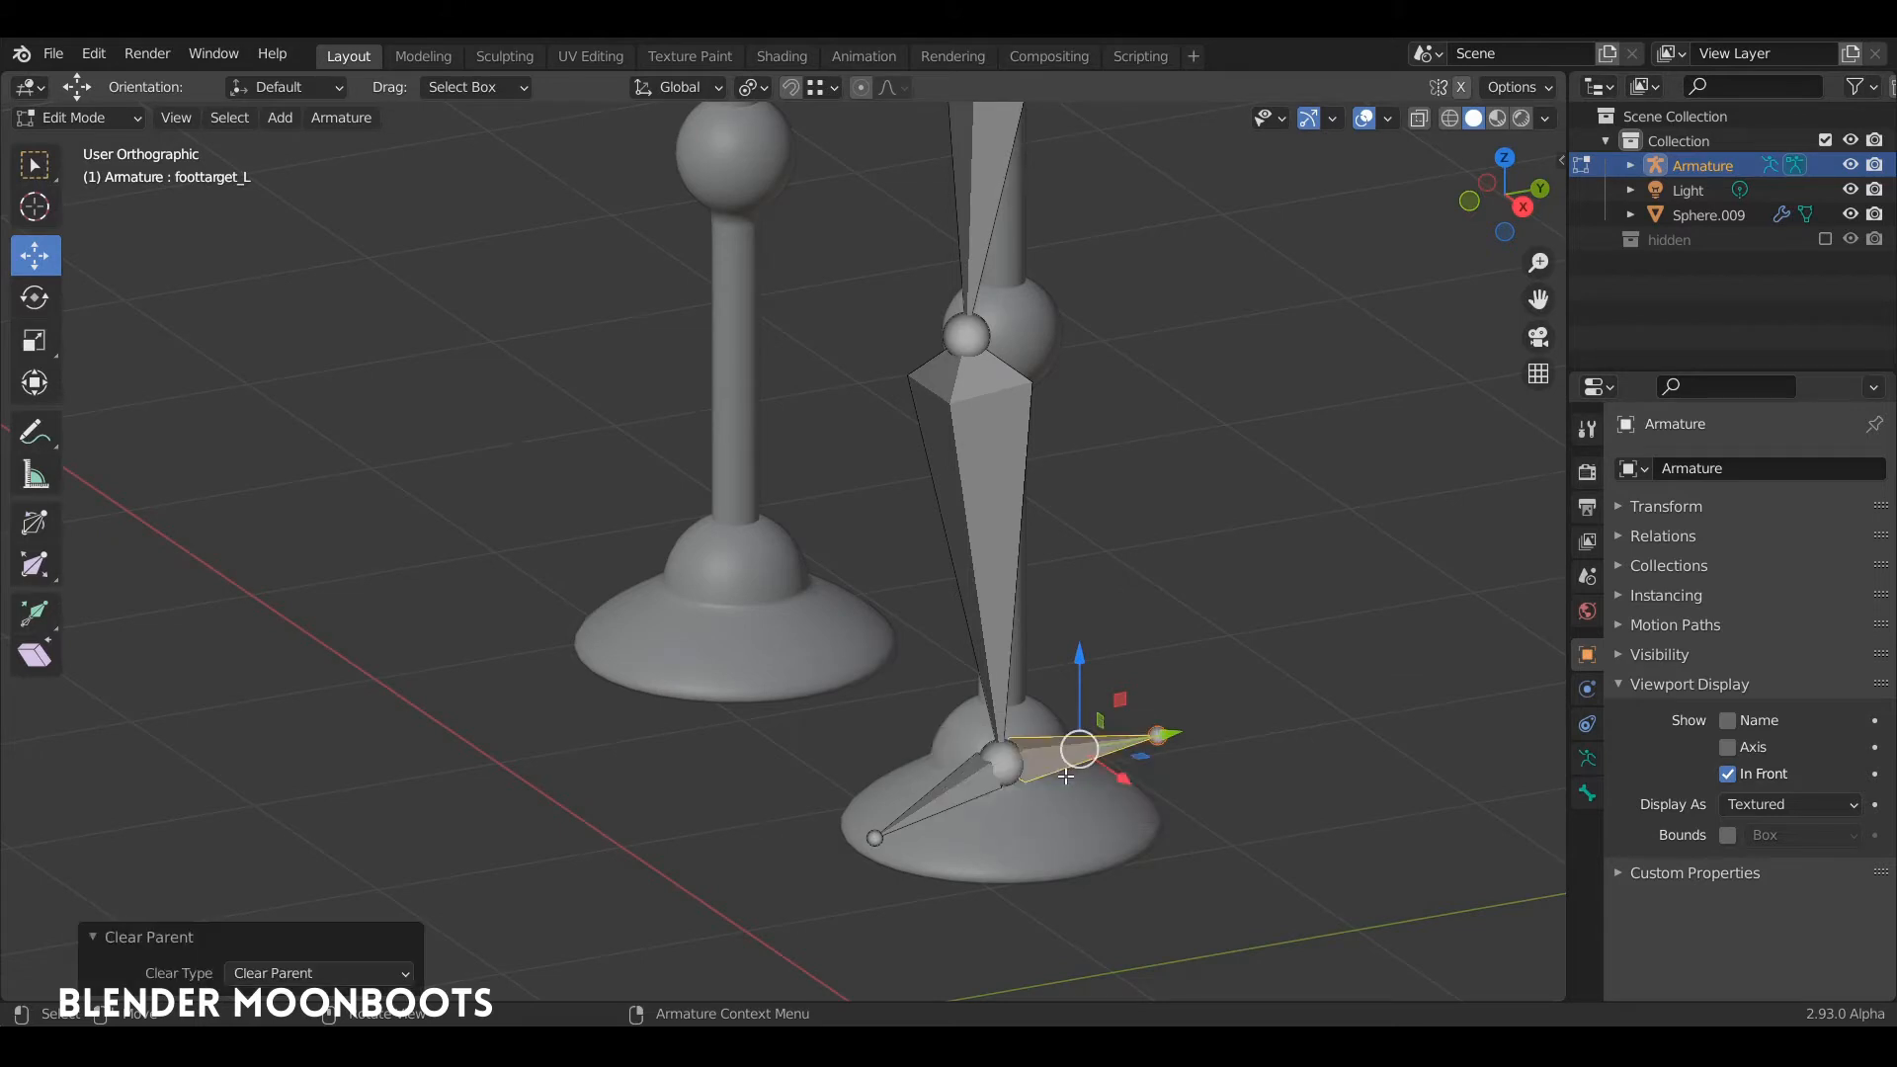
Step: Parent the foot_L bone to the foottarget_L bone with Keep Offset
left_click(972, 782)
mouse_move(972, 782)
middle_mouse_down()
mouse_move(1071, 762)
mouse_move(976, 774)
middle_mouse_up()
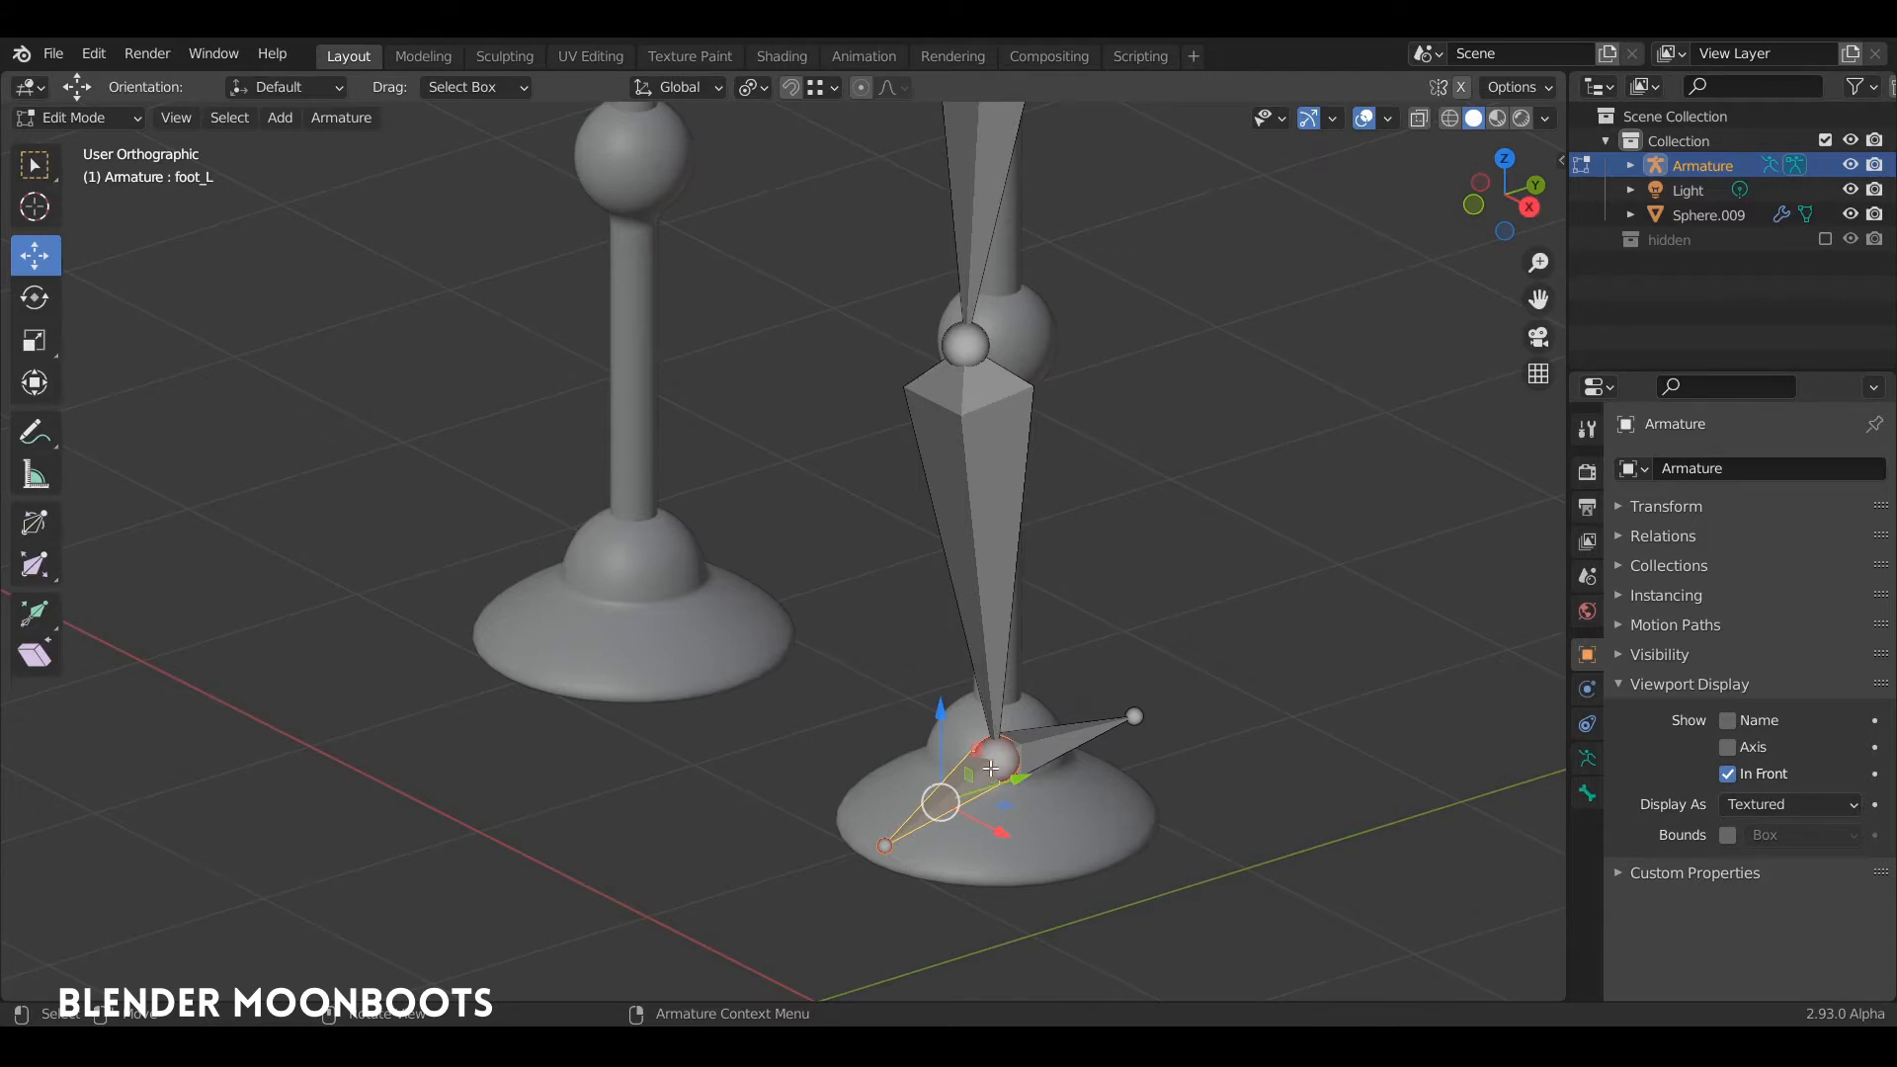
middle_click_drag(983, 771, 1056, 753)
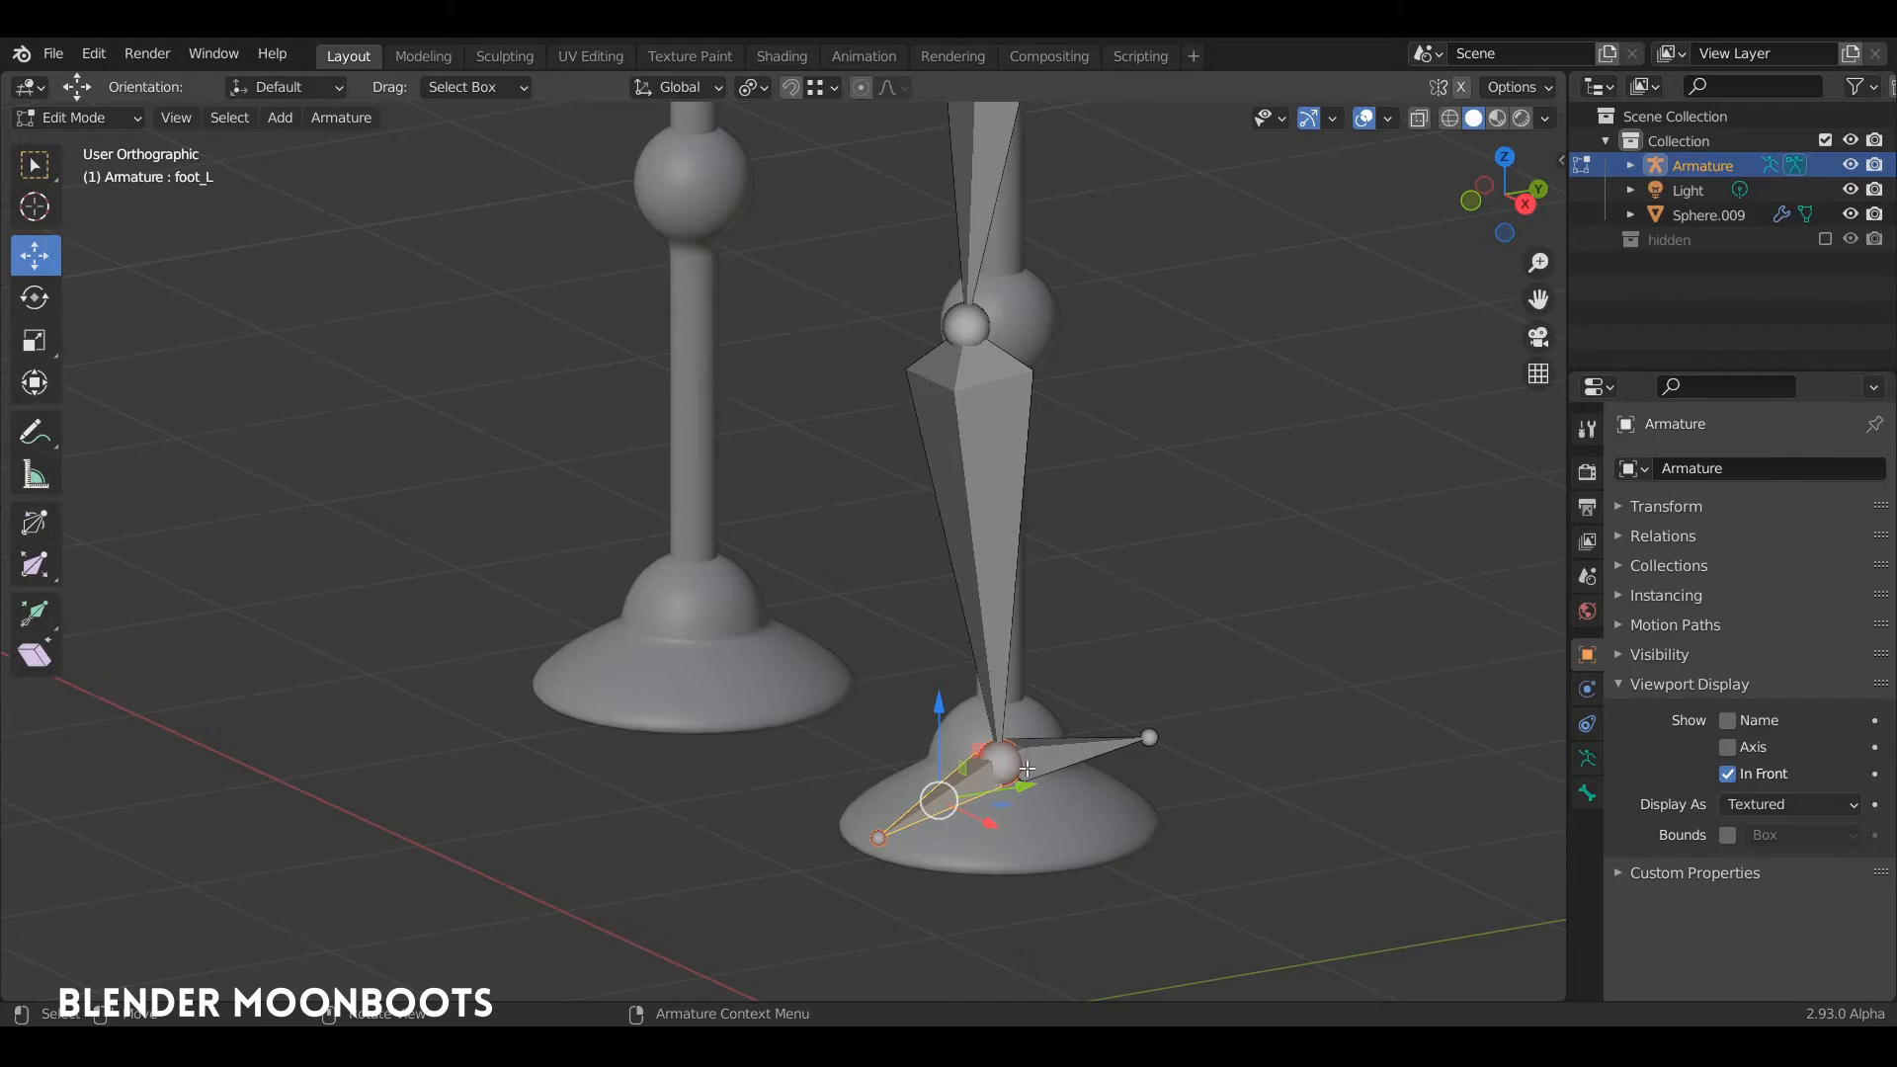
left_click(1072, 748)
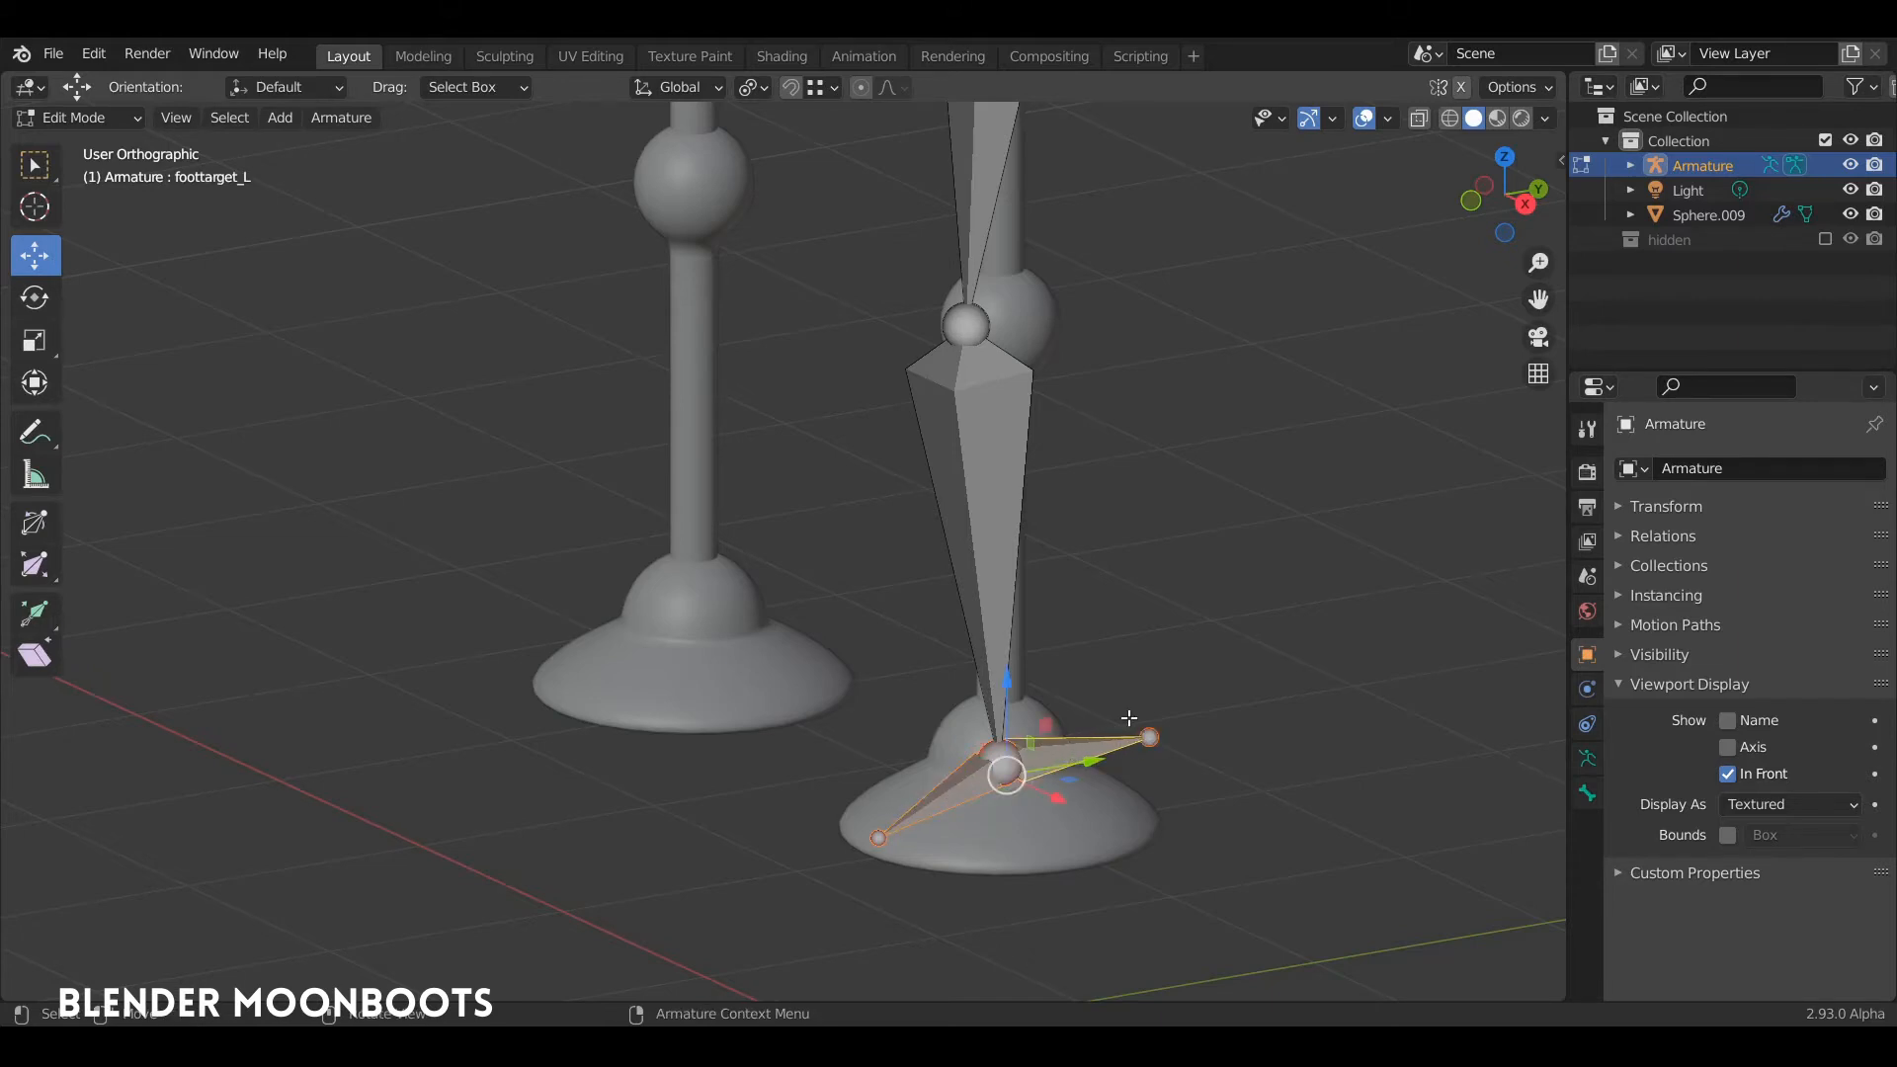
key("ctrl+p")
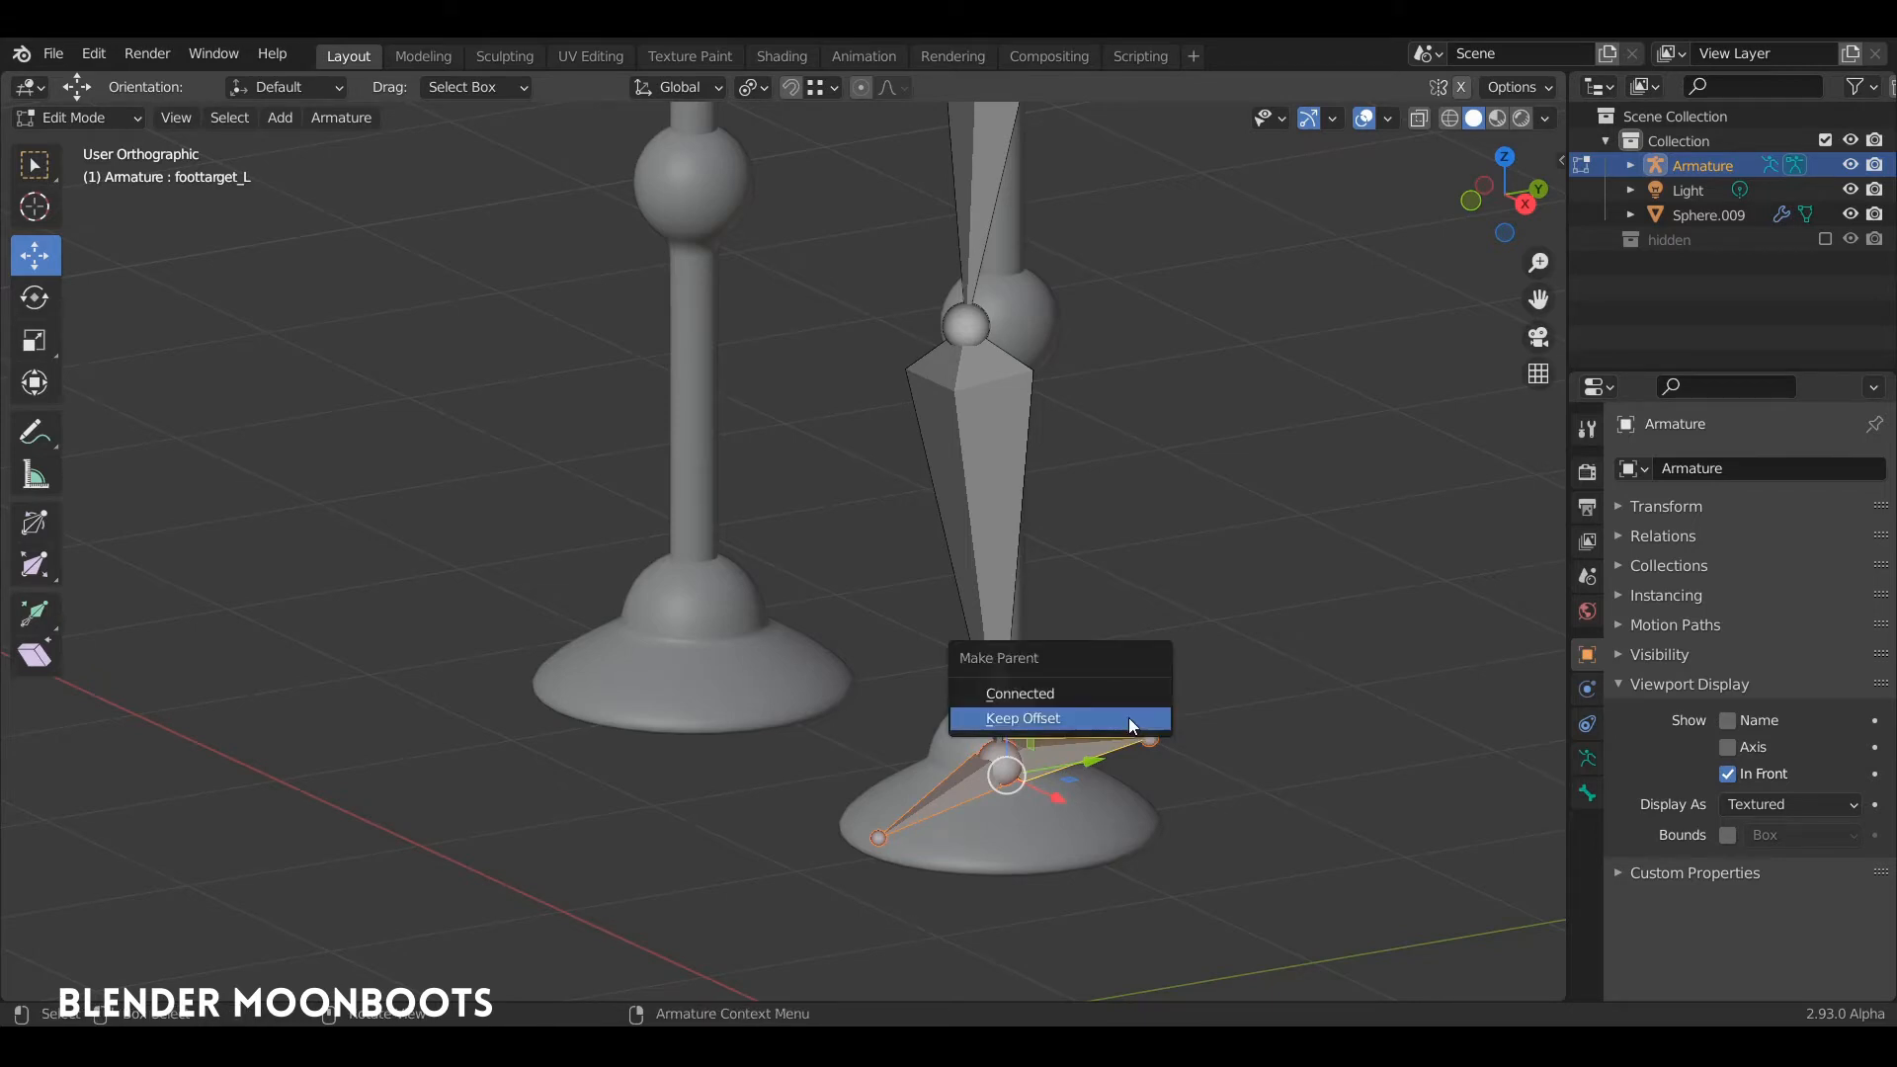
left_click(1128, 718)
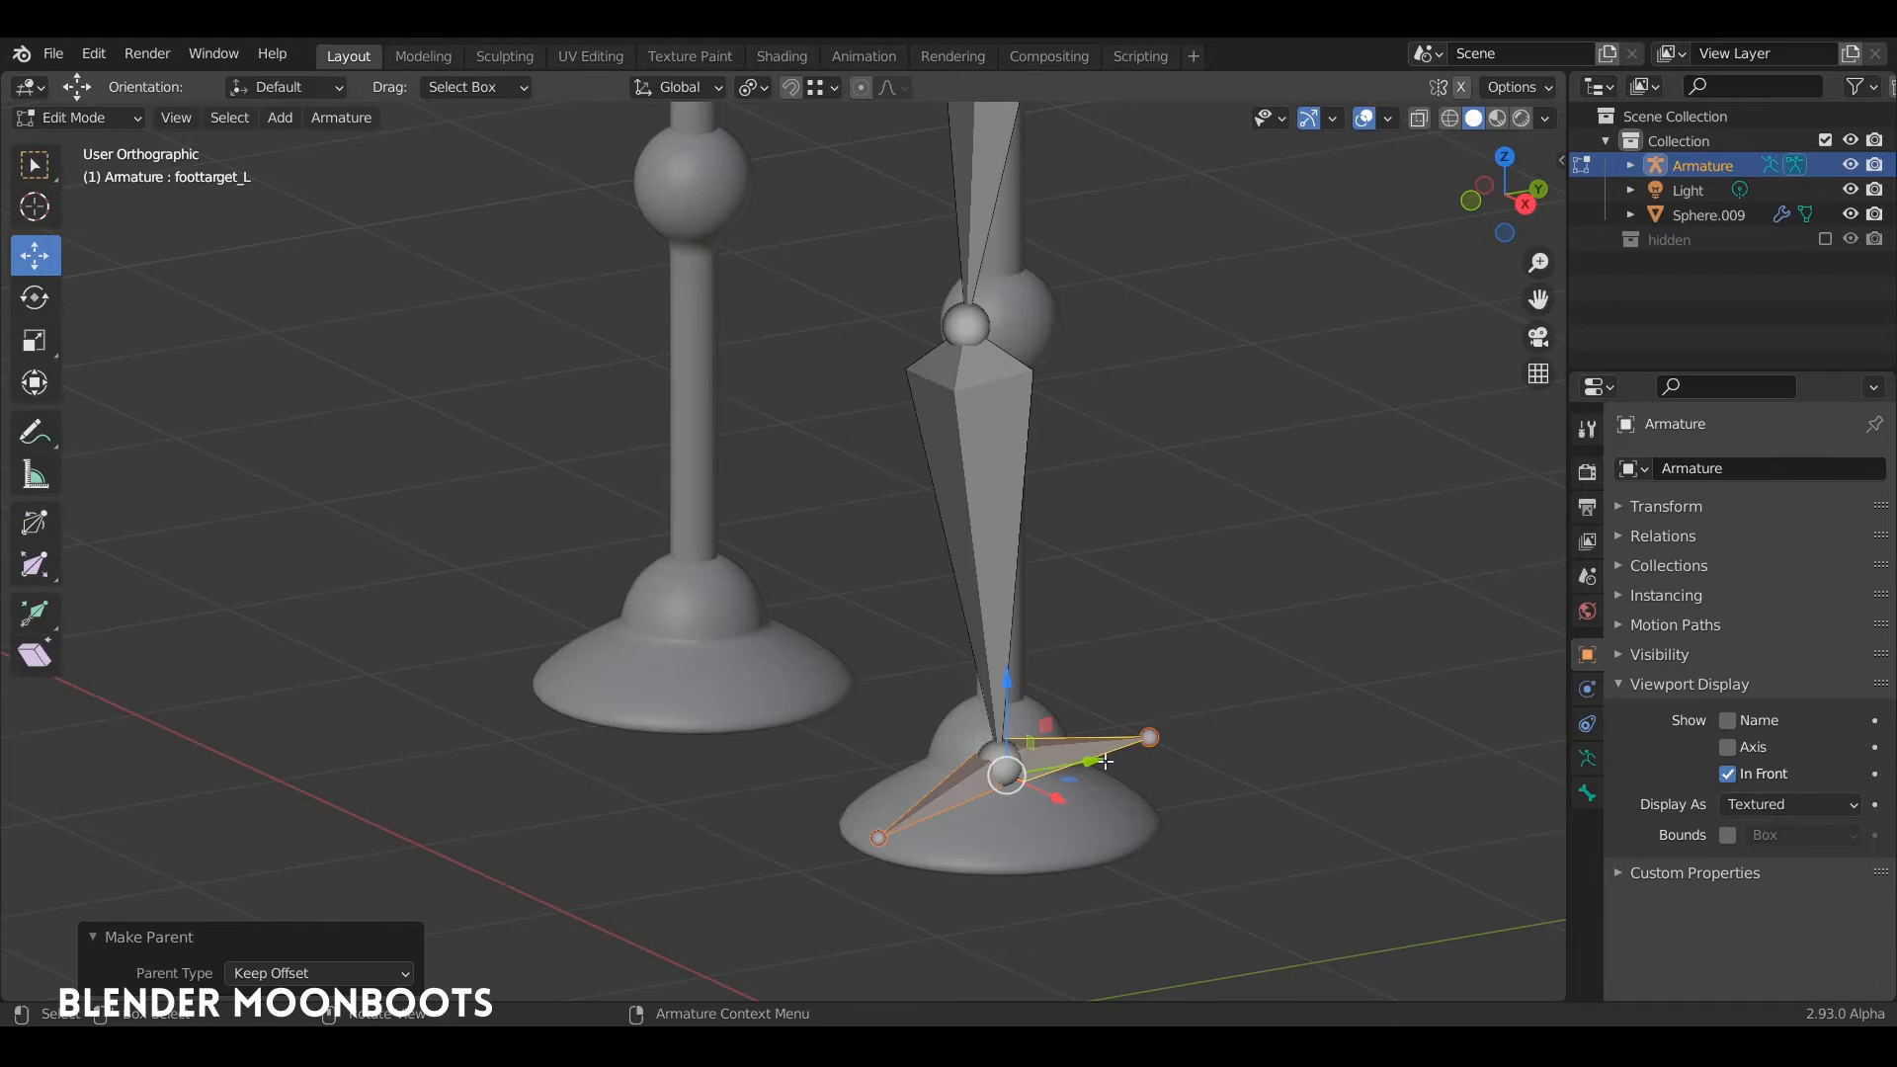
Step: Extrude a short bone forward from the knee joint along the Y axis
middle_click_drag(1093, 694, 1079, 731)
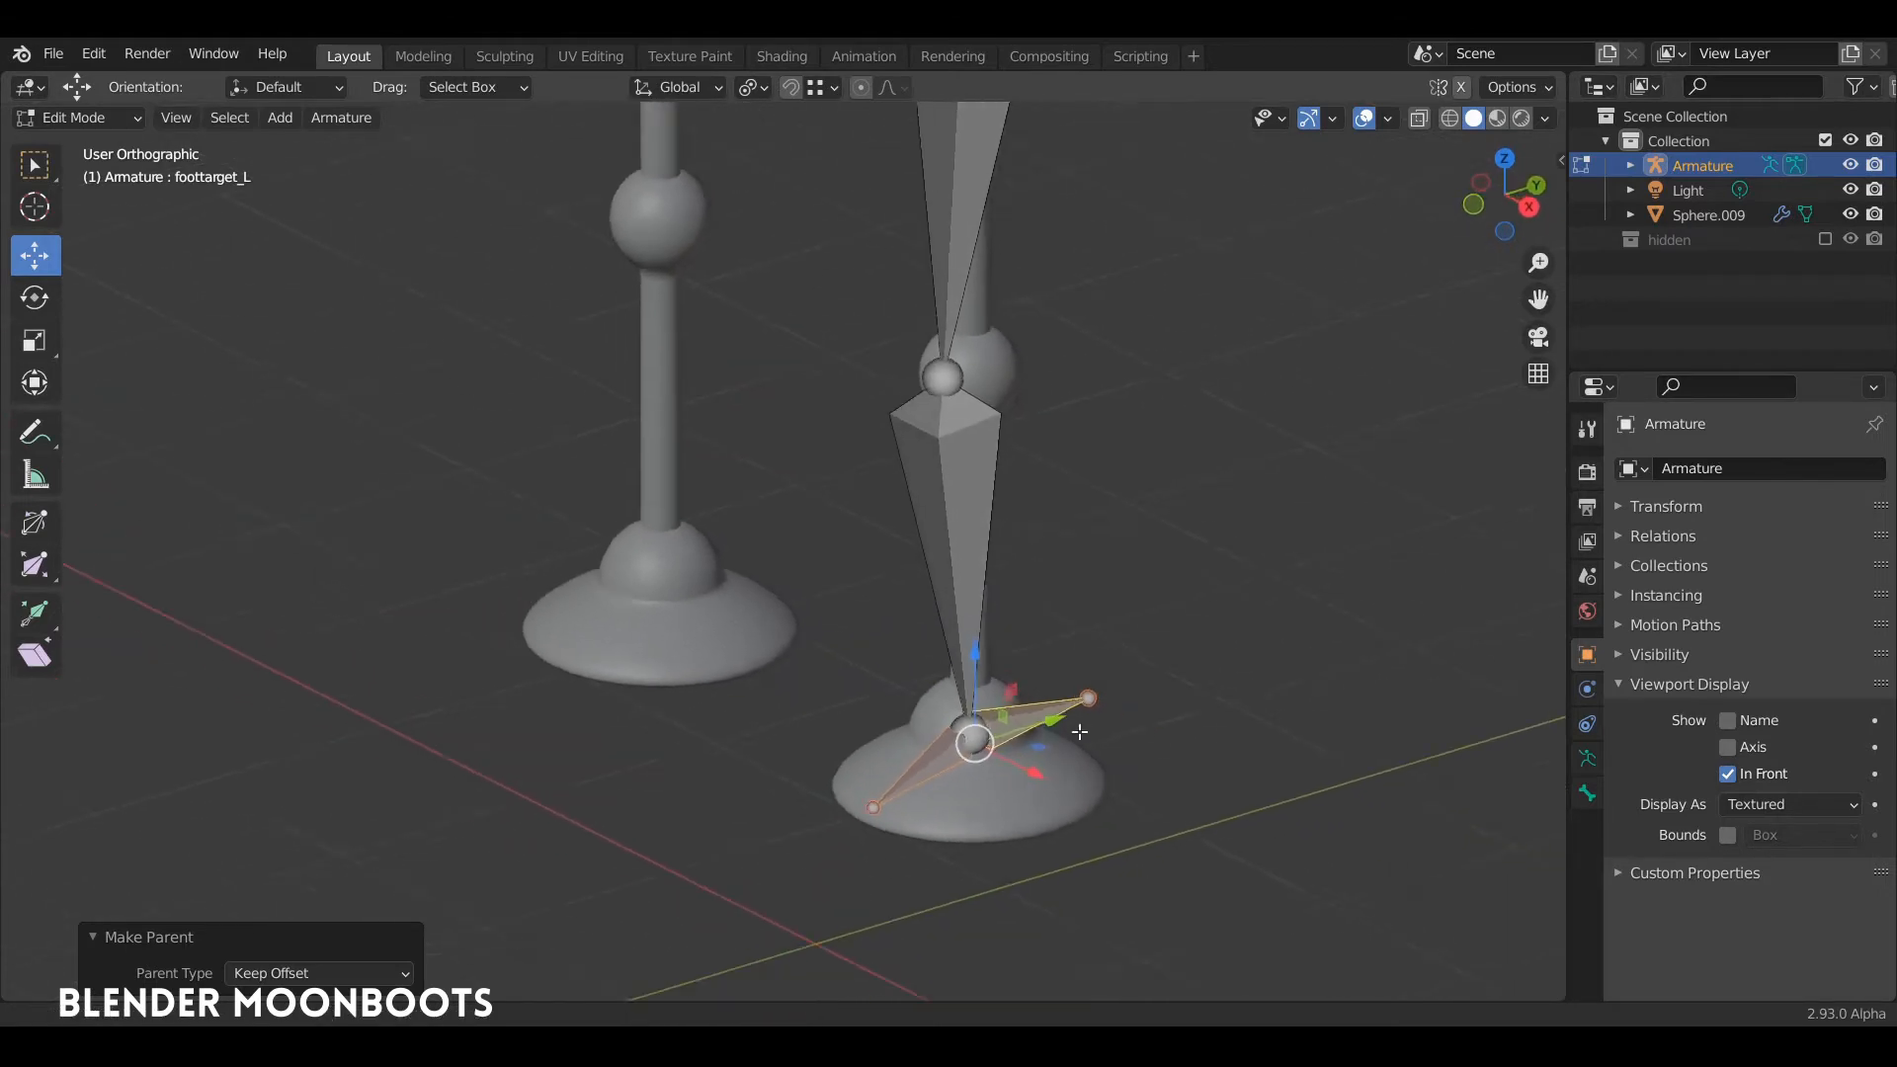
scroll(1079, 731, "down", 1)
middle_click_drag(962, 483, 1067, 501, "shift")
left_click(1017, 509)
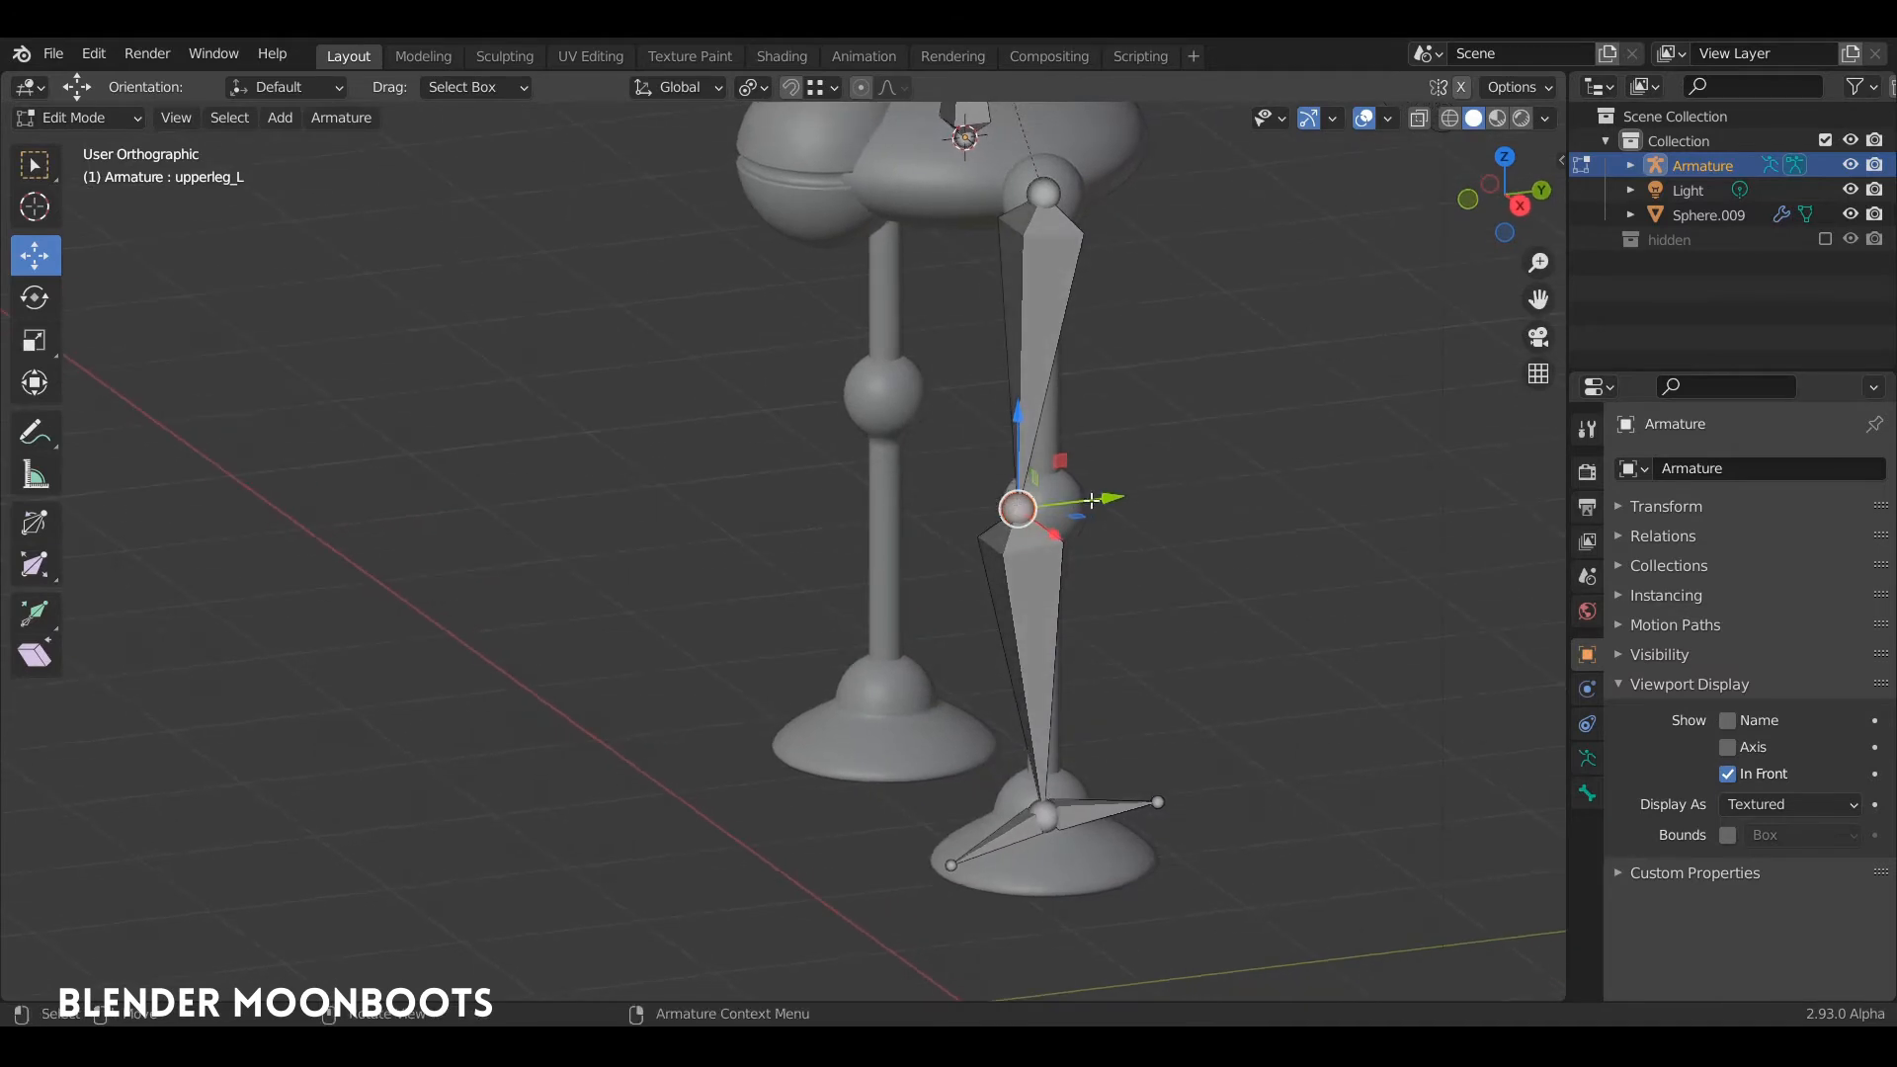
key("e")
key("y")
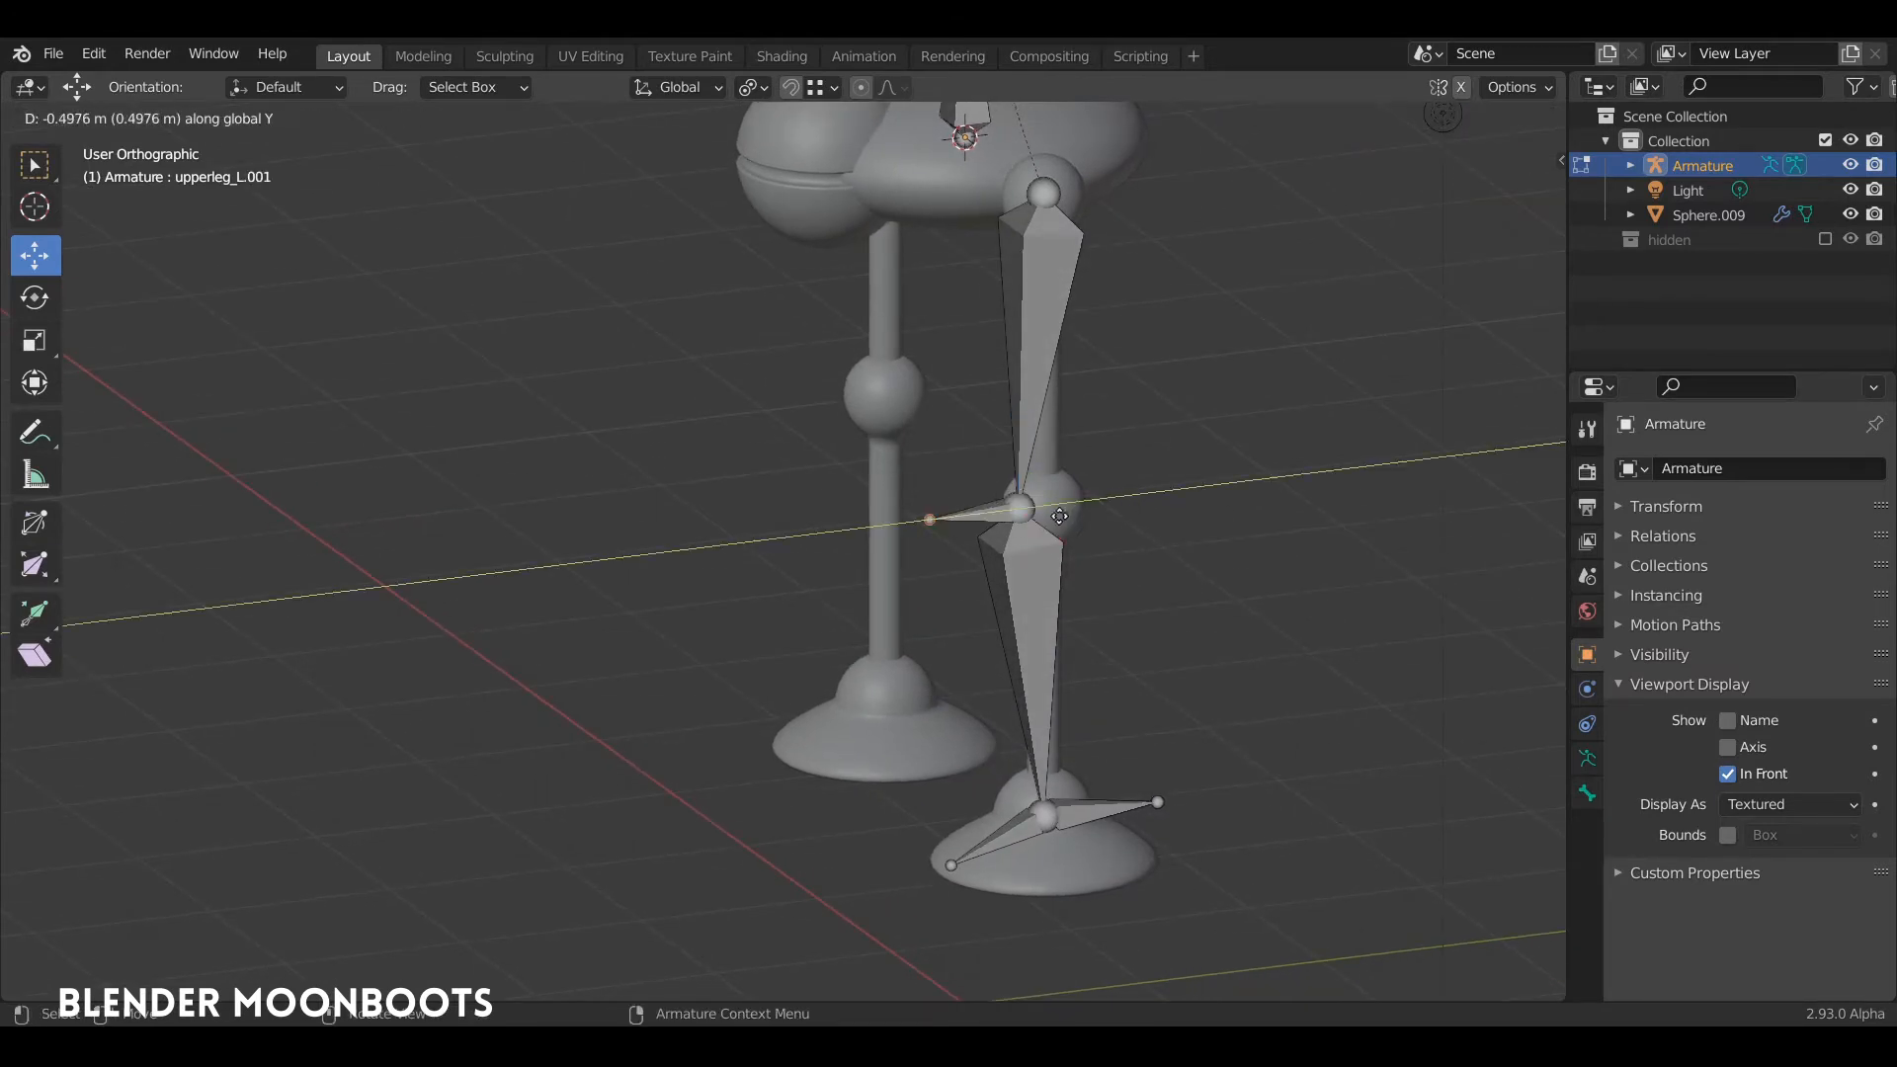
left_click(979, 500)
Step: Clear the parent of the knee's forward bone and move it about 0.88 m forward along Y, away from the leg
left_click(970, 510)
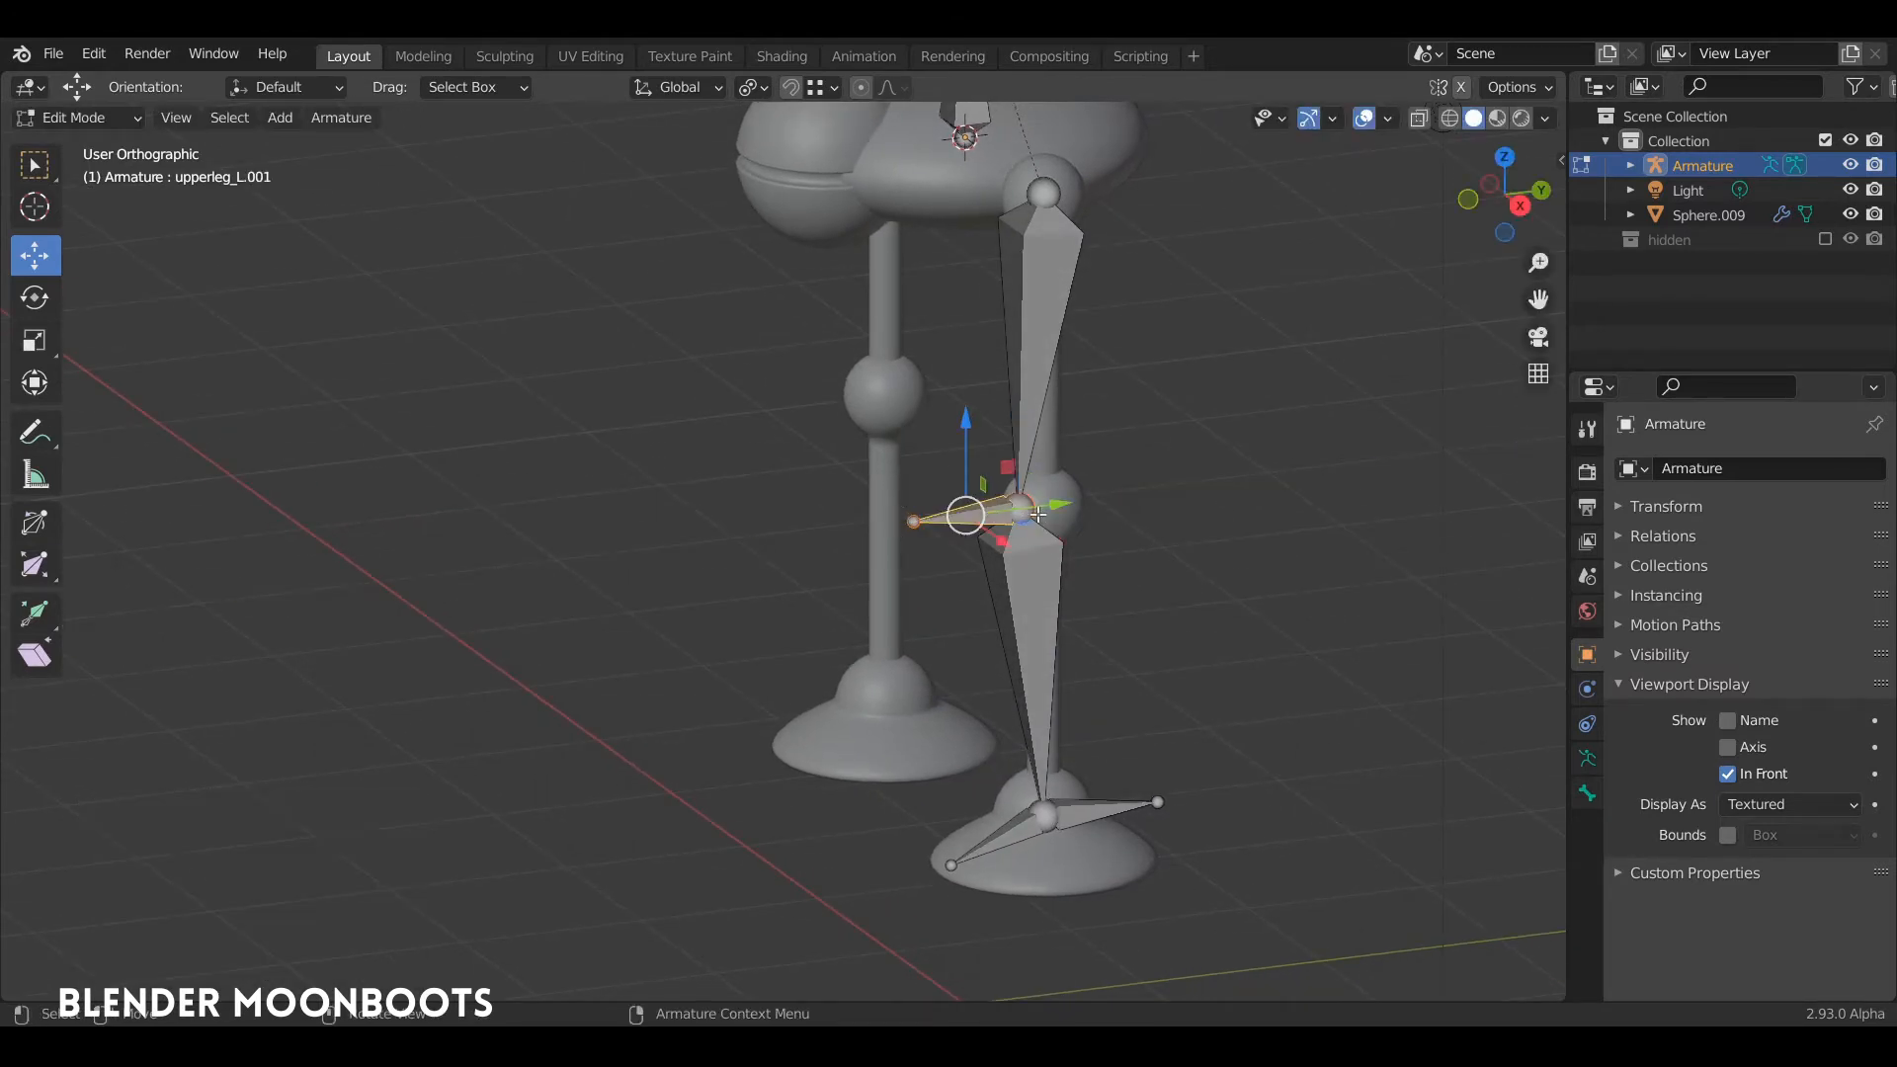
key("alt+p")
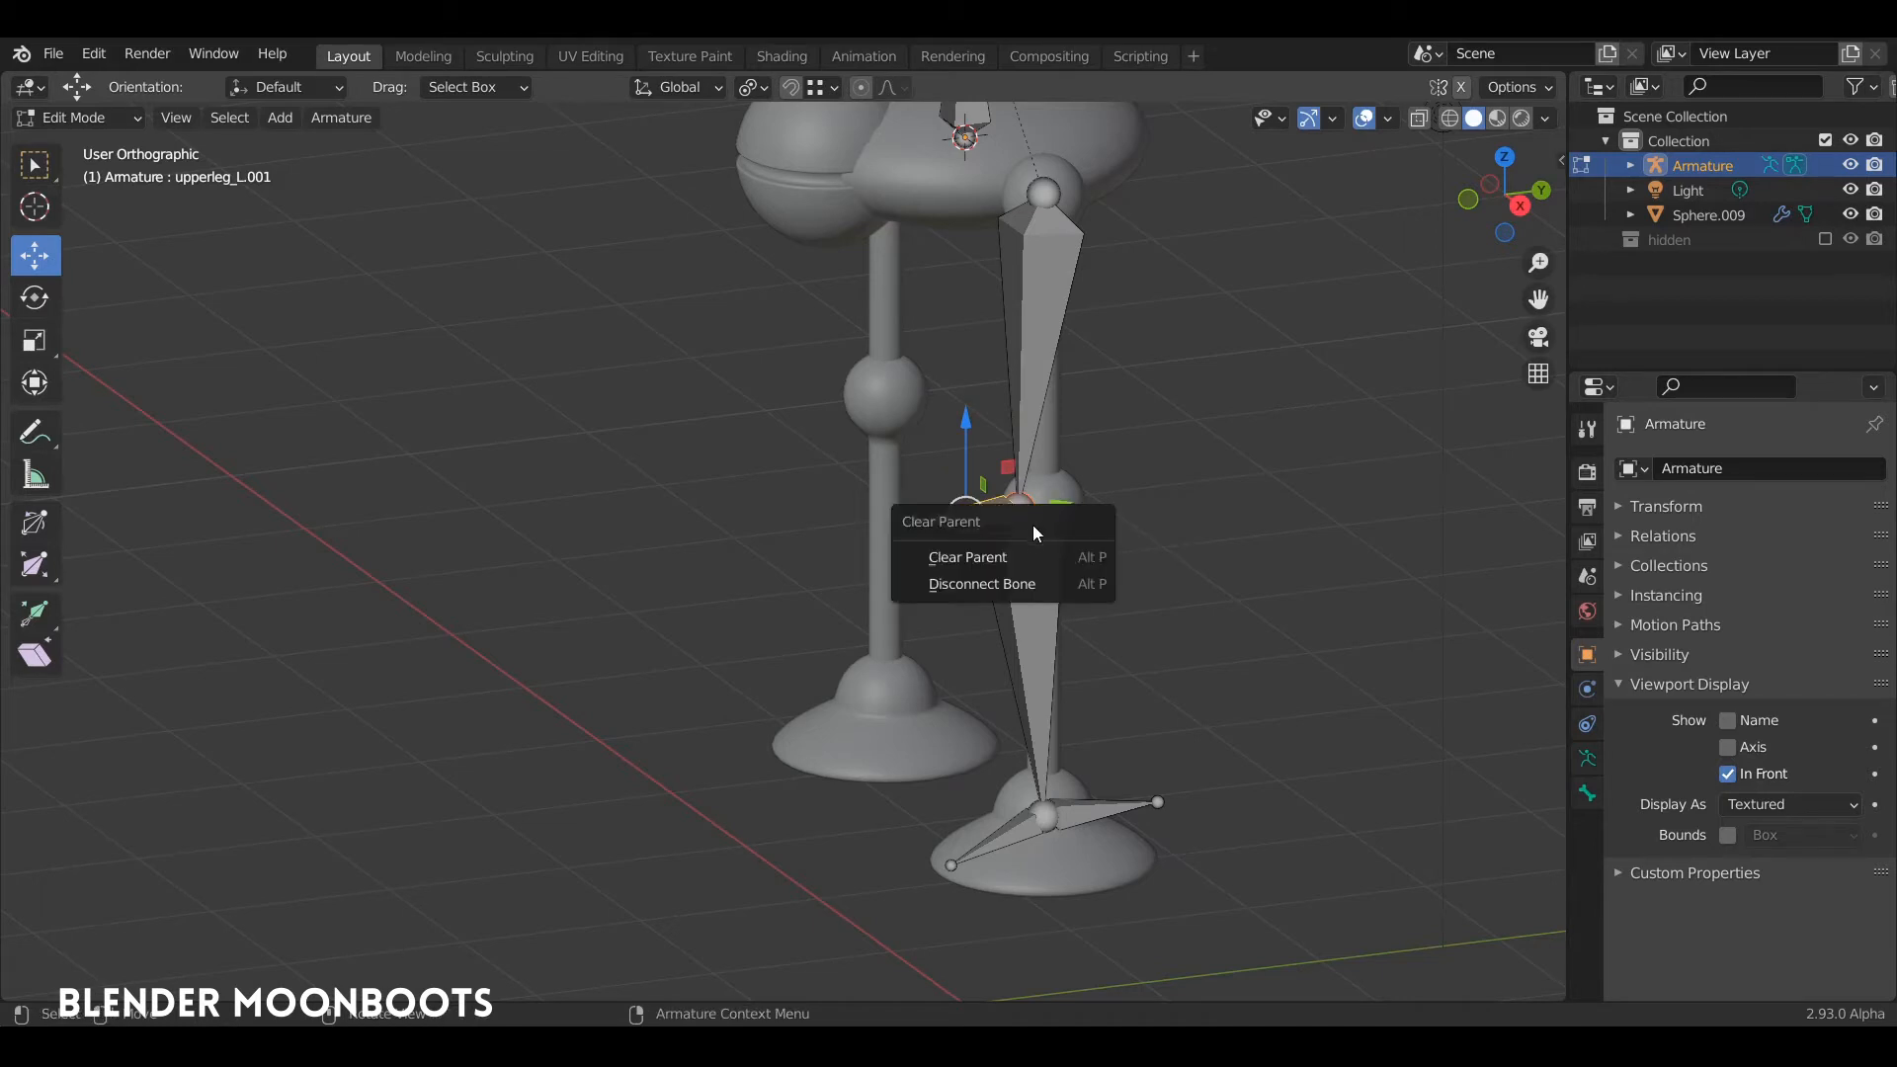
left_click(1028, 554)
left_click_drag(1026, 505, 883, 532)
Step: Rename the detached bone in front of the knee to "IKpoletarget_L"
key("F2")
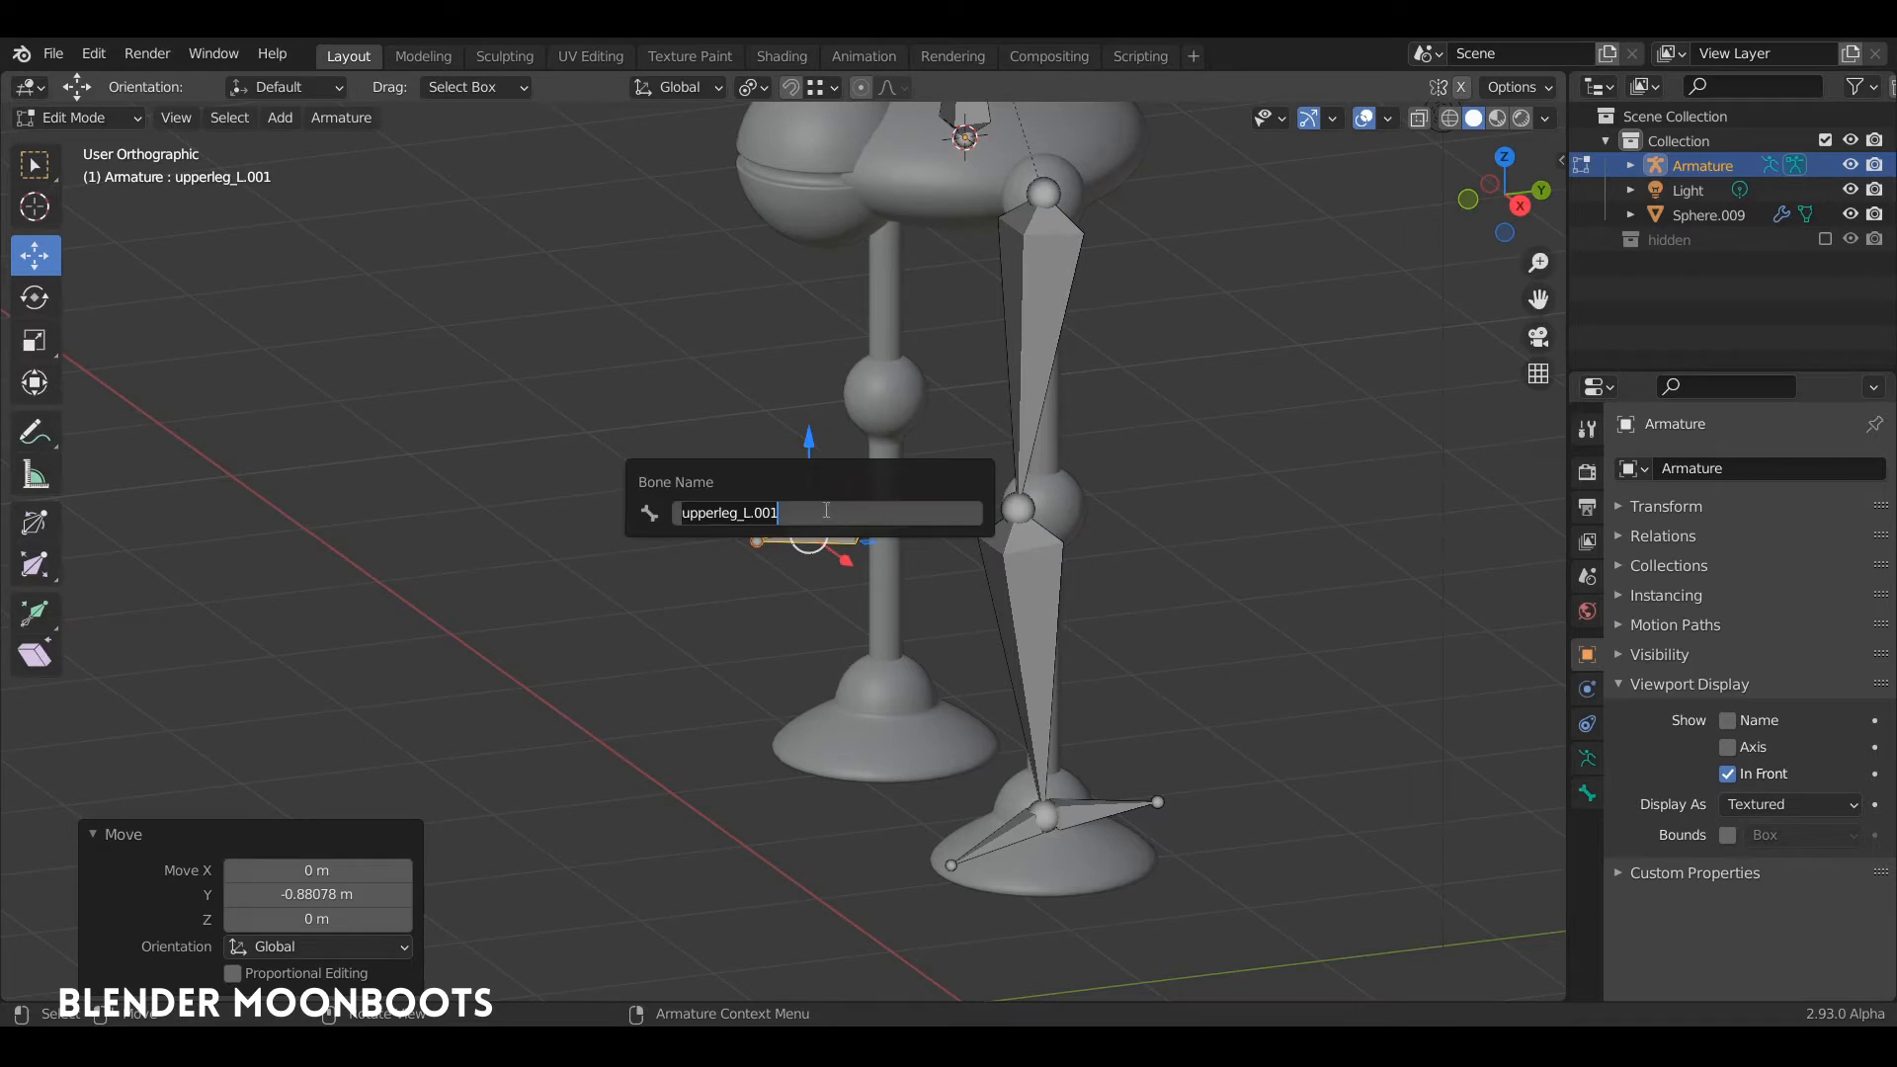
type("IKpoletarg")
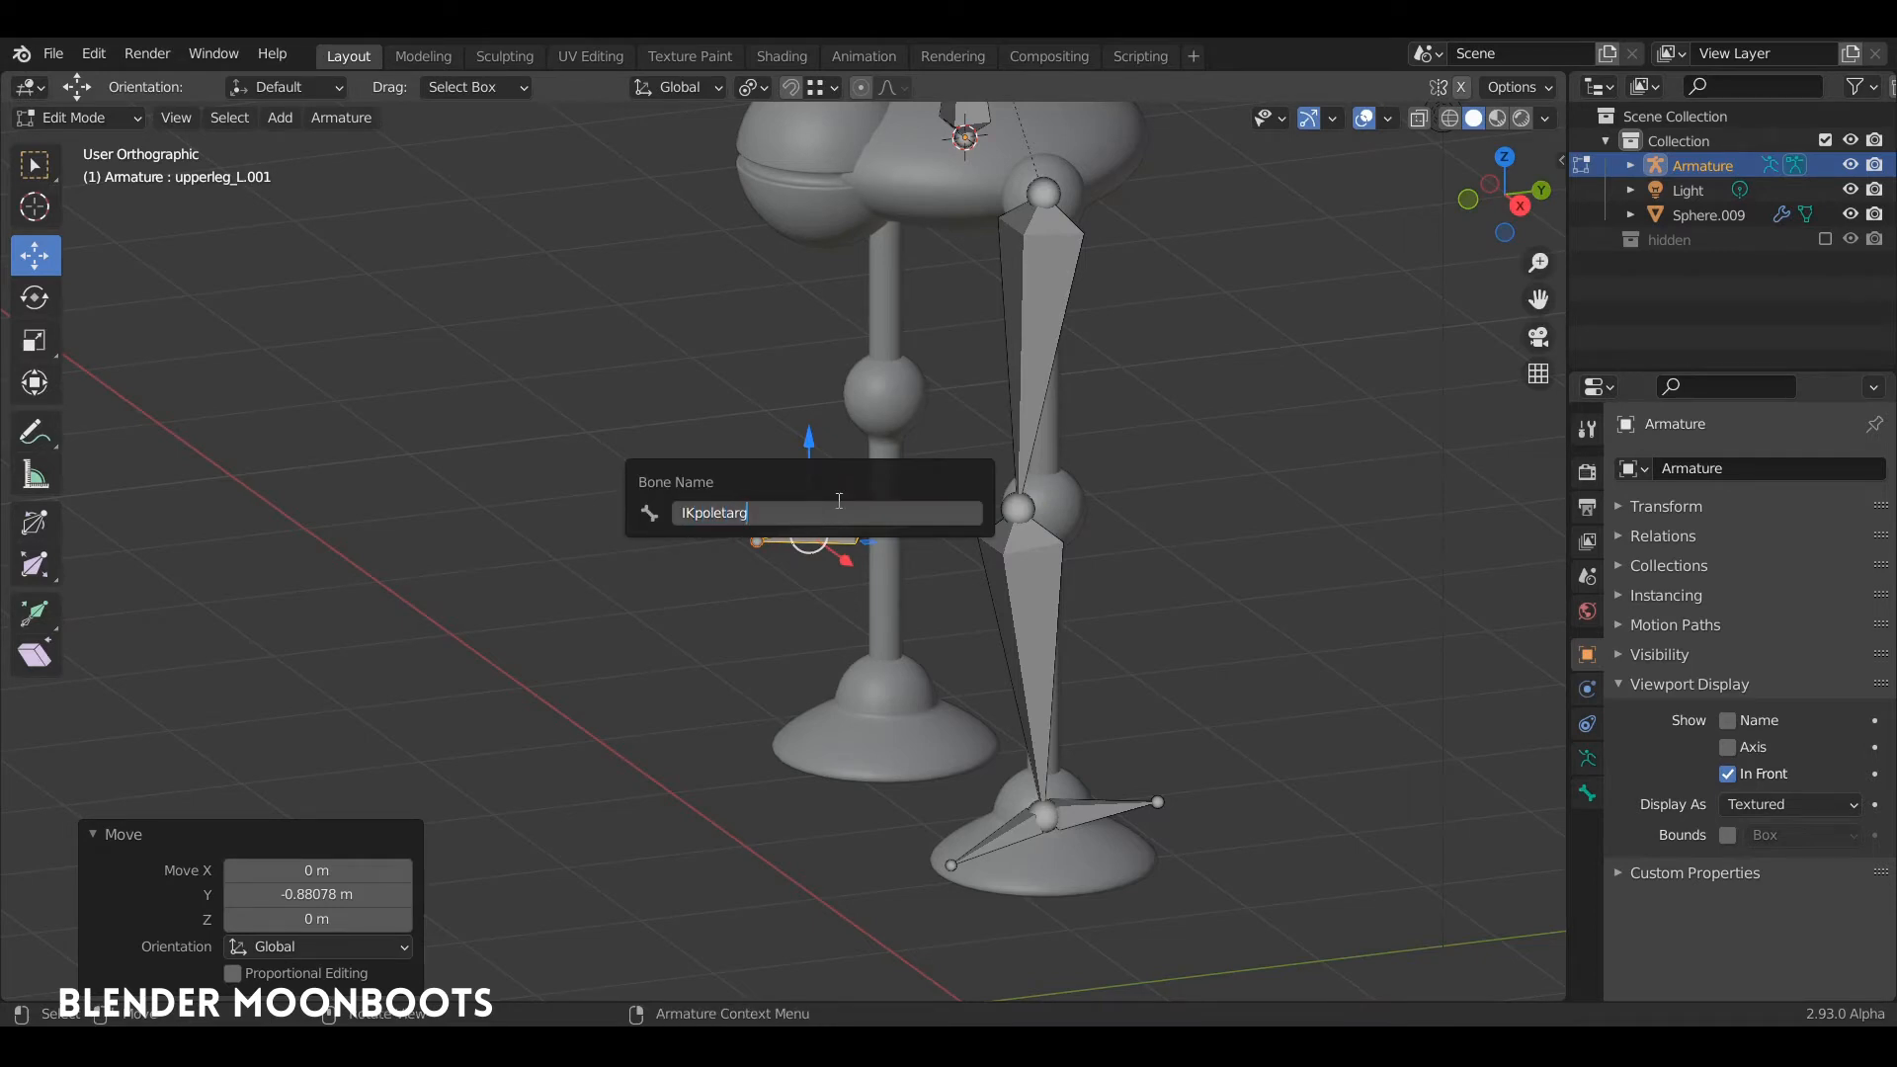
type("et_L")
key("Return")
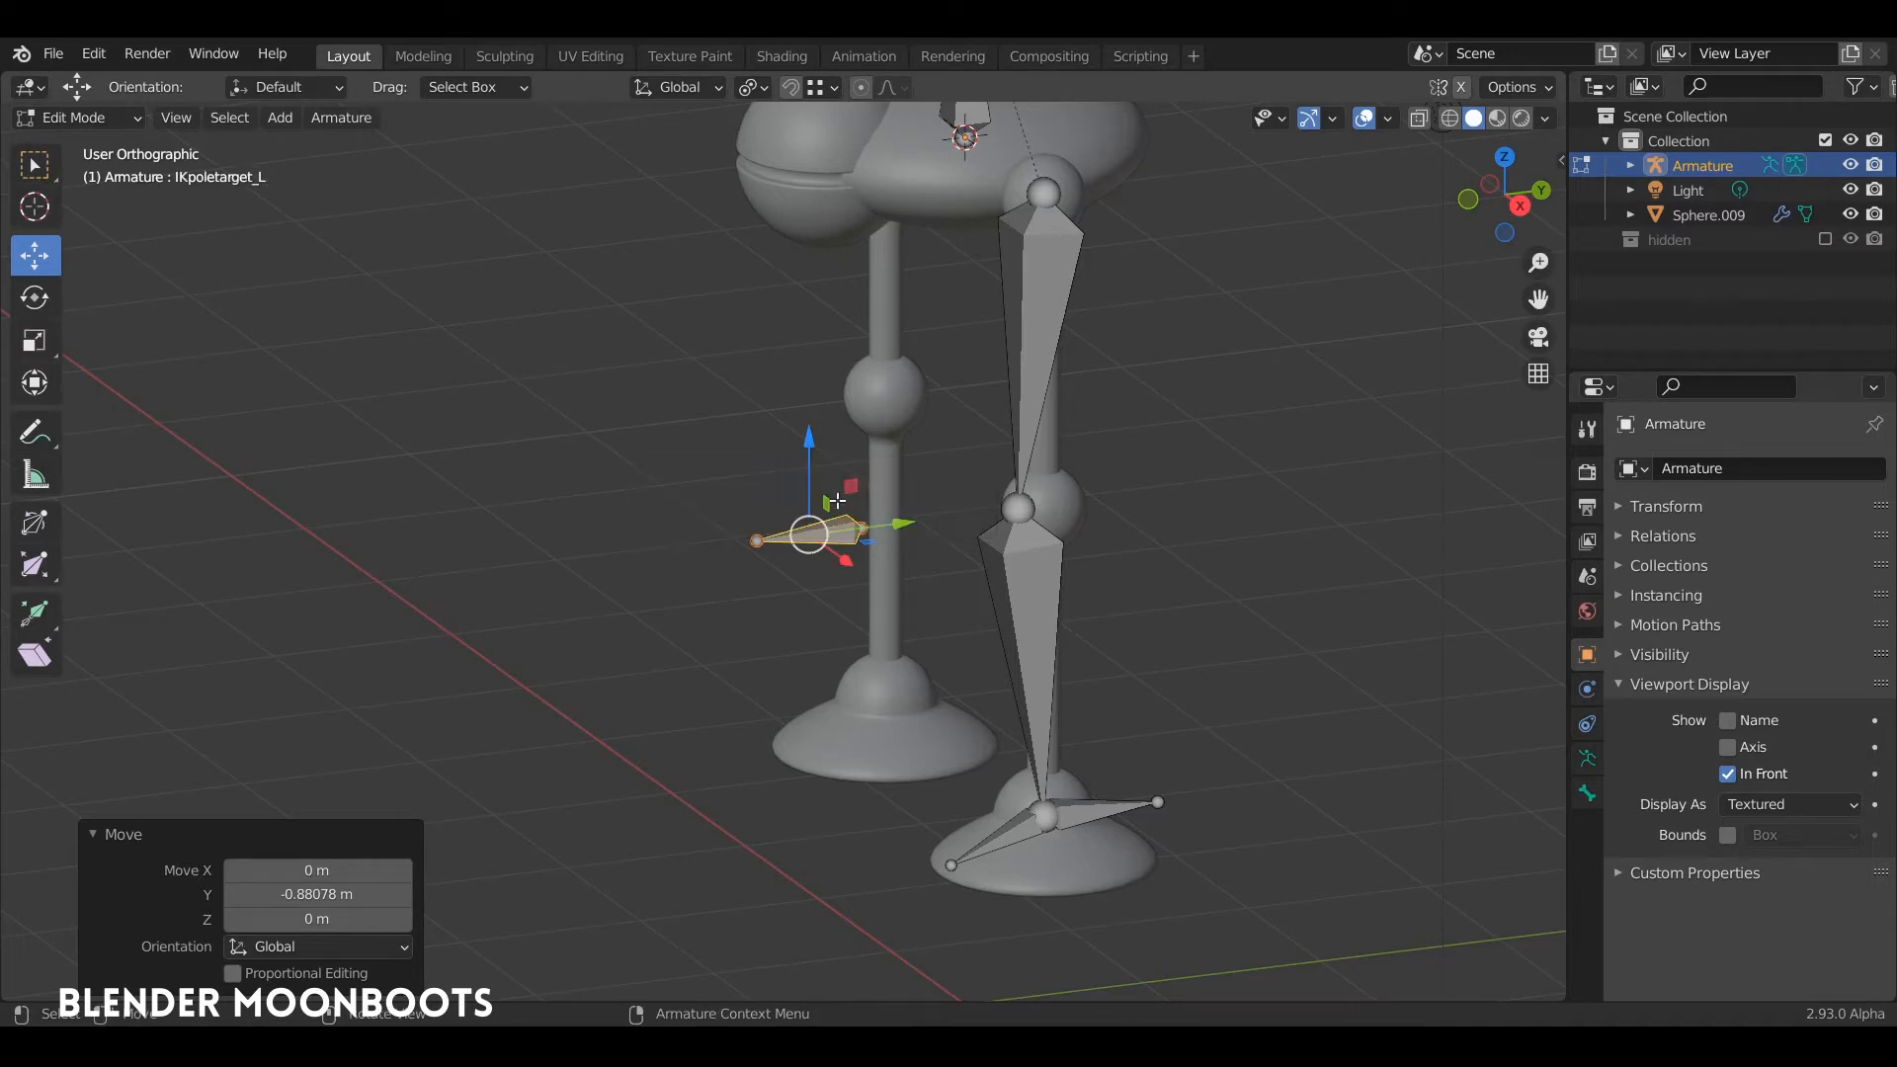
Step: Rename the foottarget_L bone behind the ankle to "IKtarget_L"
left_click(1089, 812)
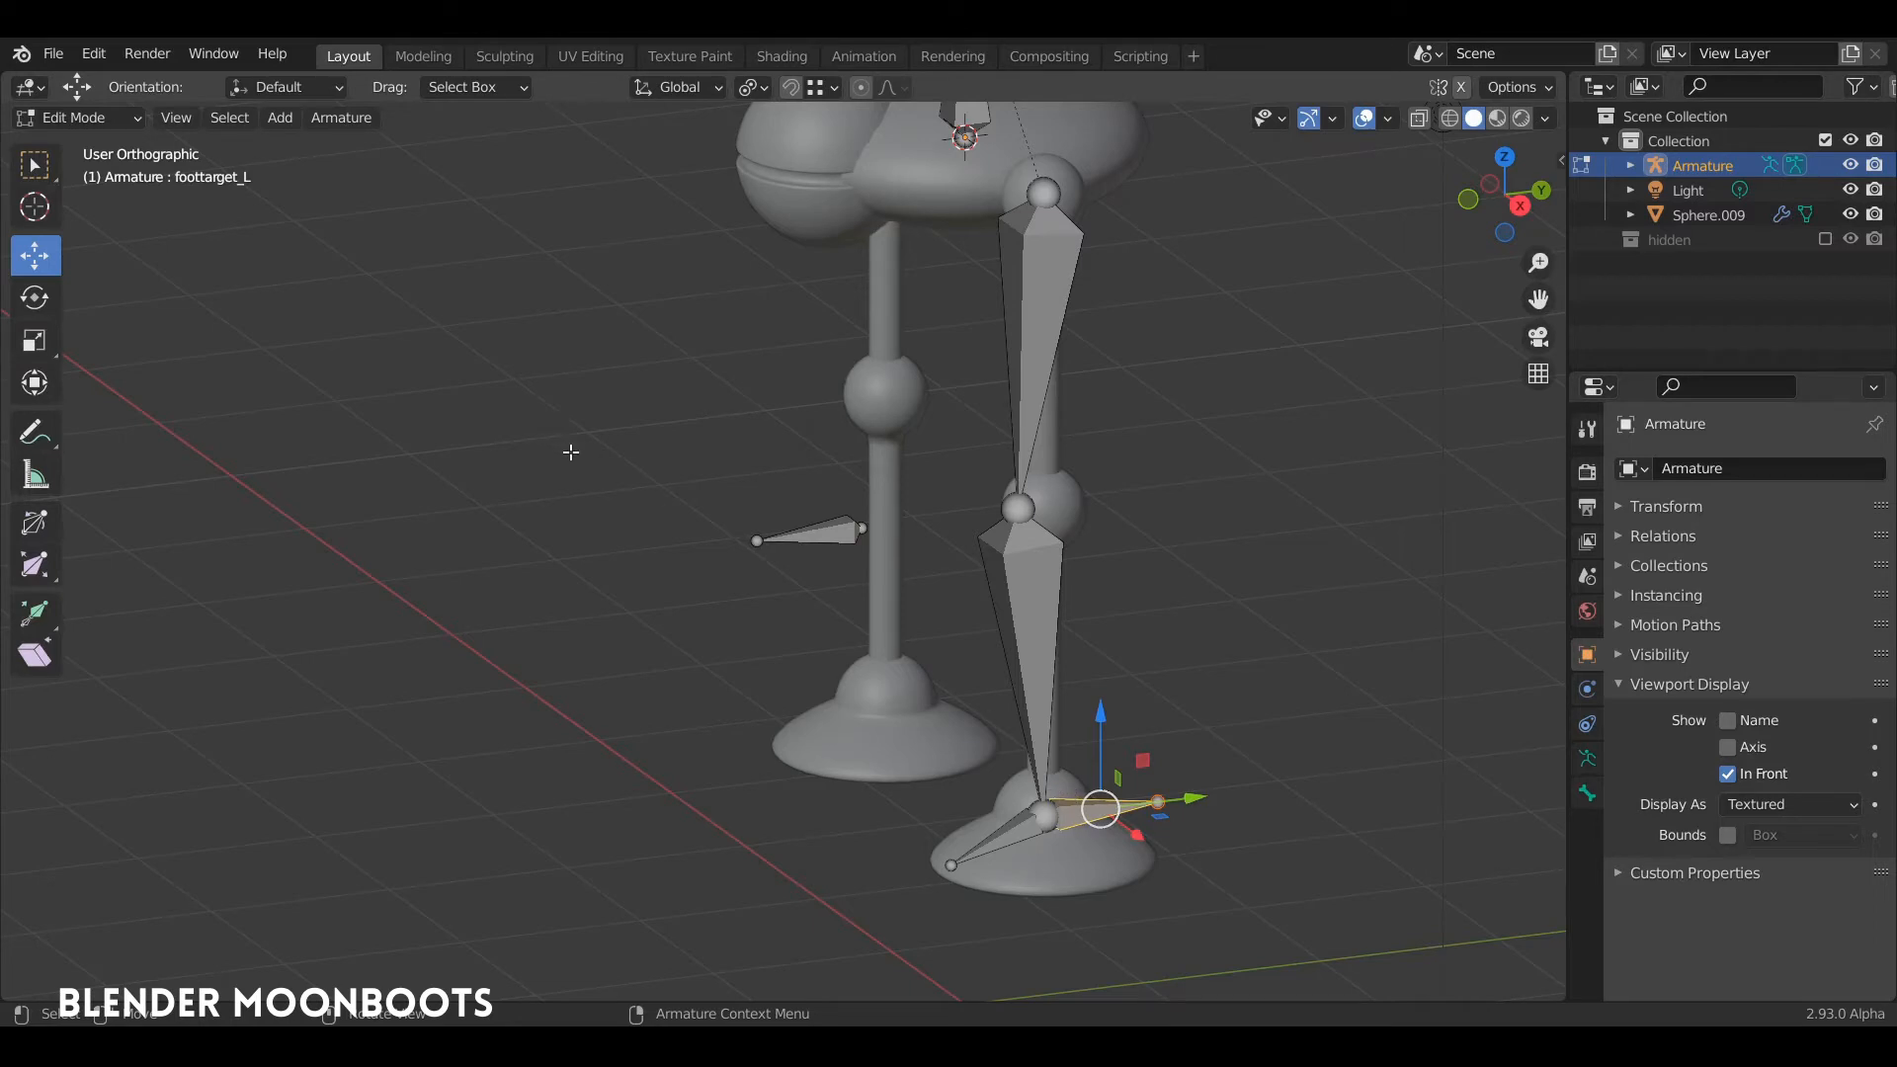
key("F2")
left_click(525, 477)
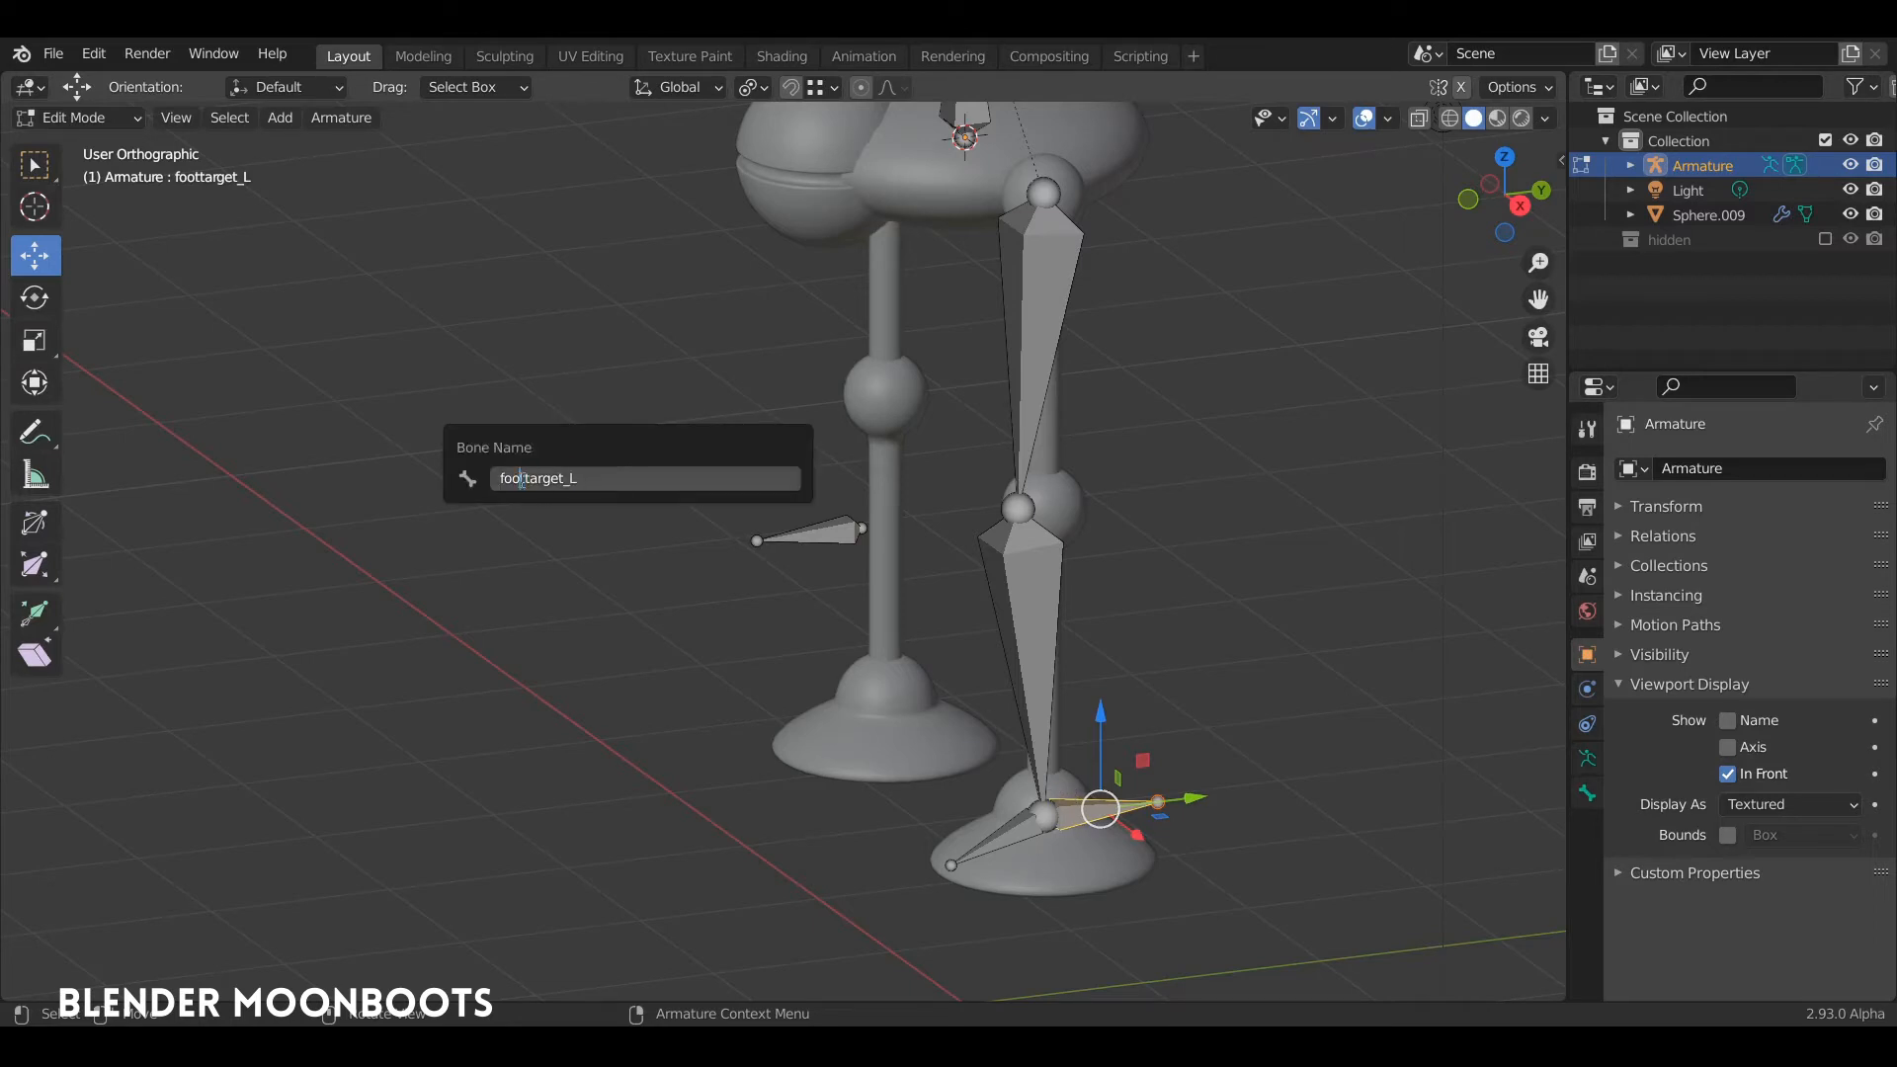
left_click_drag(522, 480, 495, 478)
key("BackSpace")
key("Delete")
type("IK")
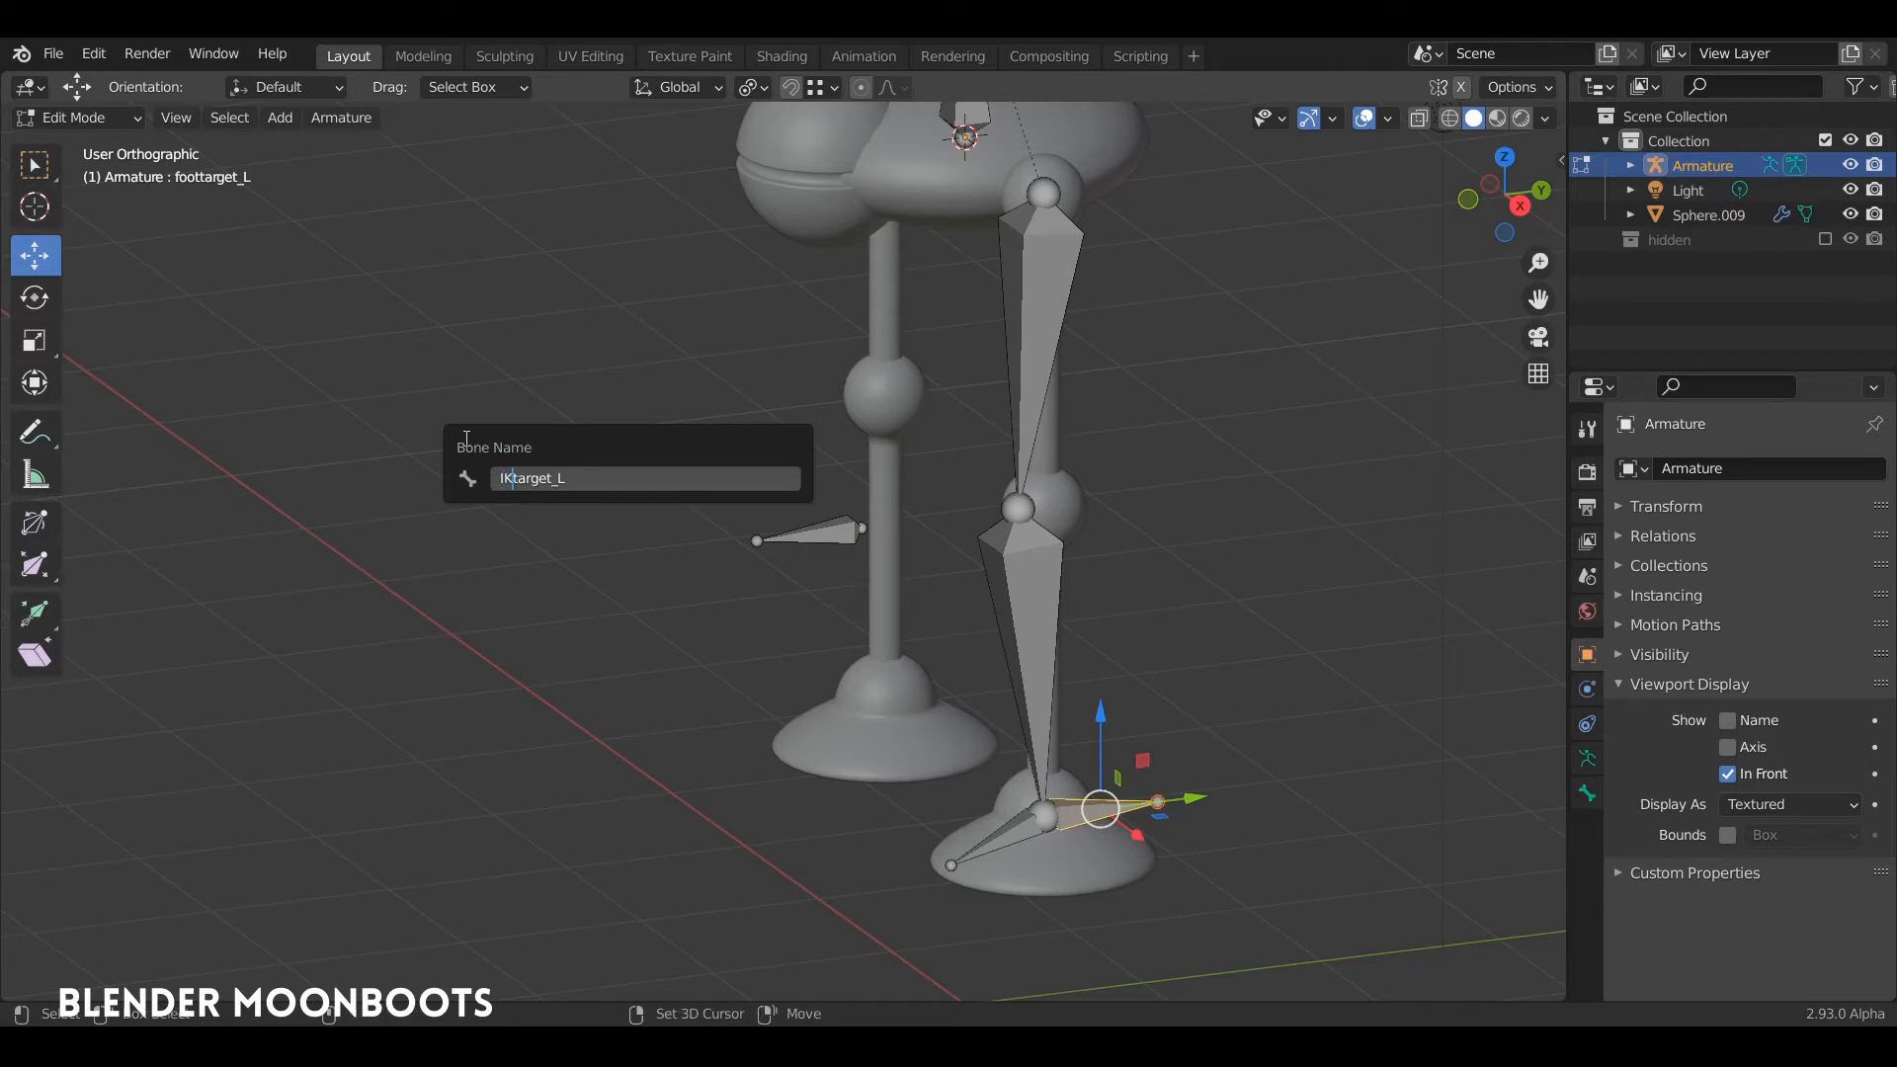
key("Return")
Step: Turn on the display of bone names in the armature's viewport display settings
left_click(828, 525)
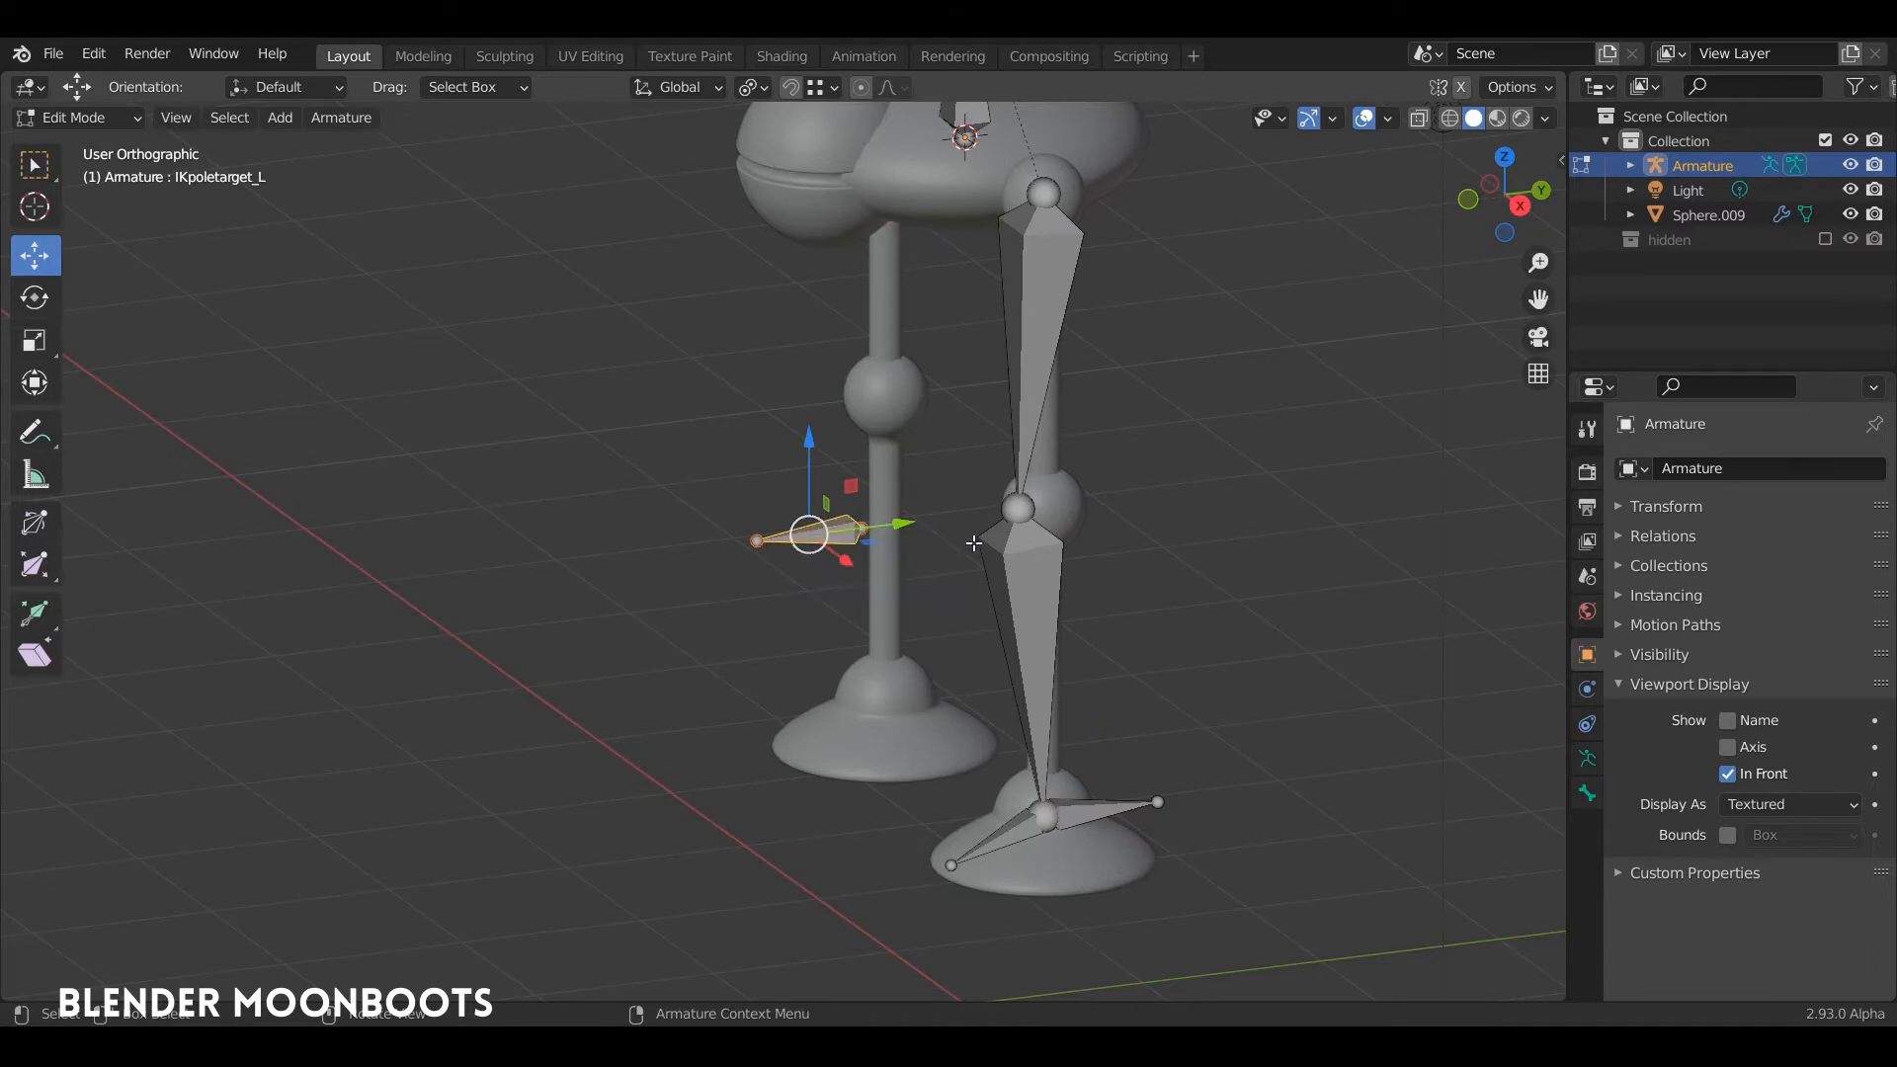
middle_click_drag(1192, 617, 1176, 643)
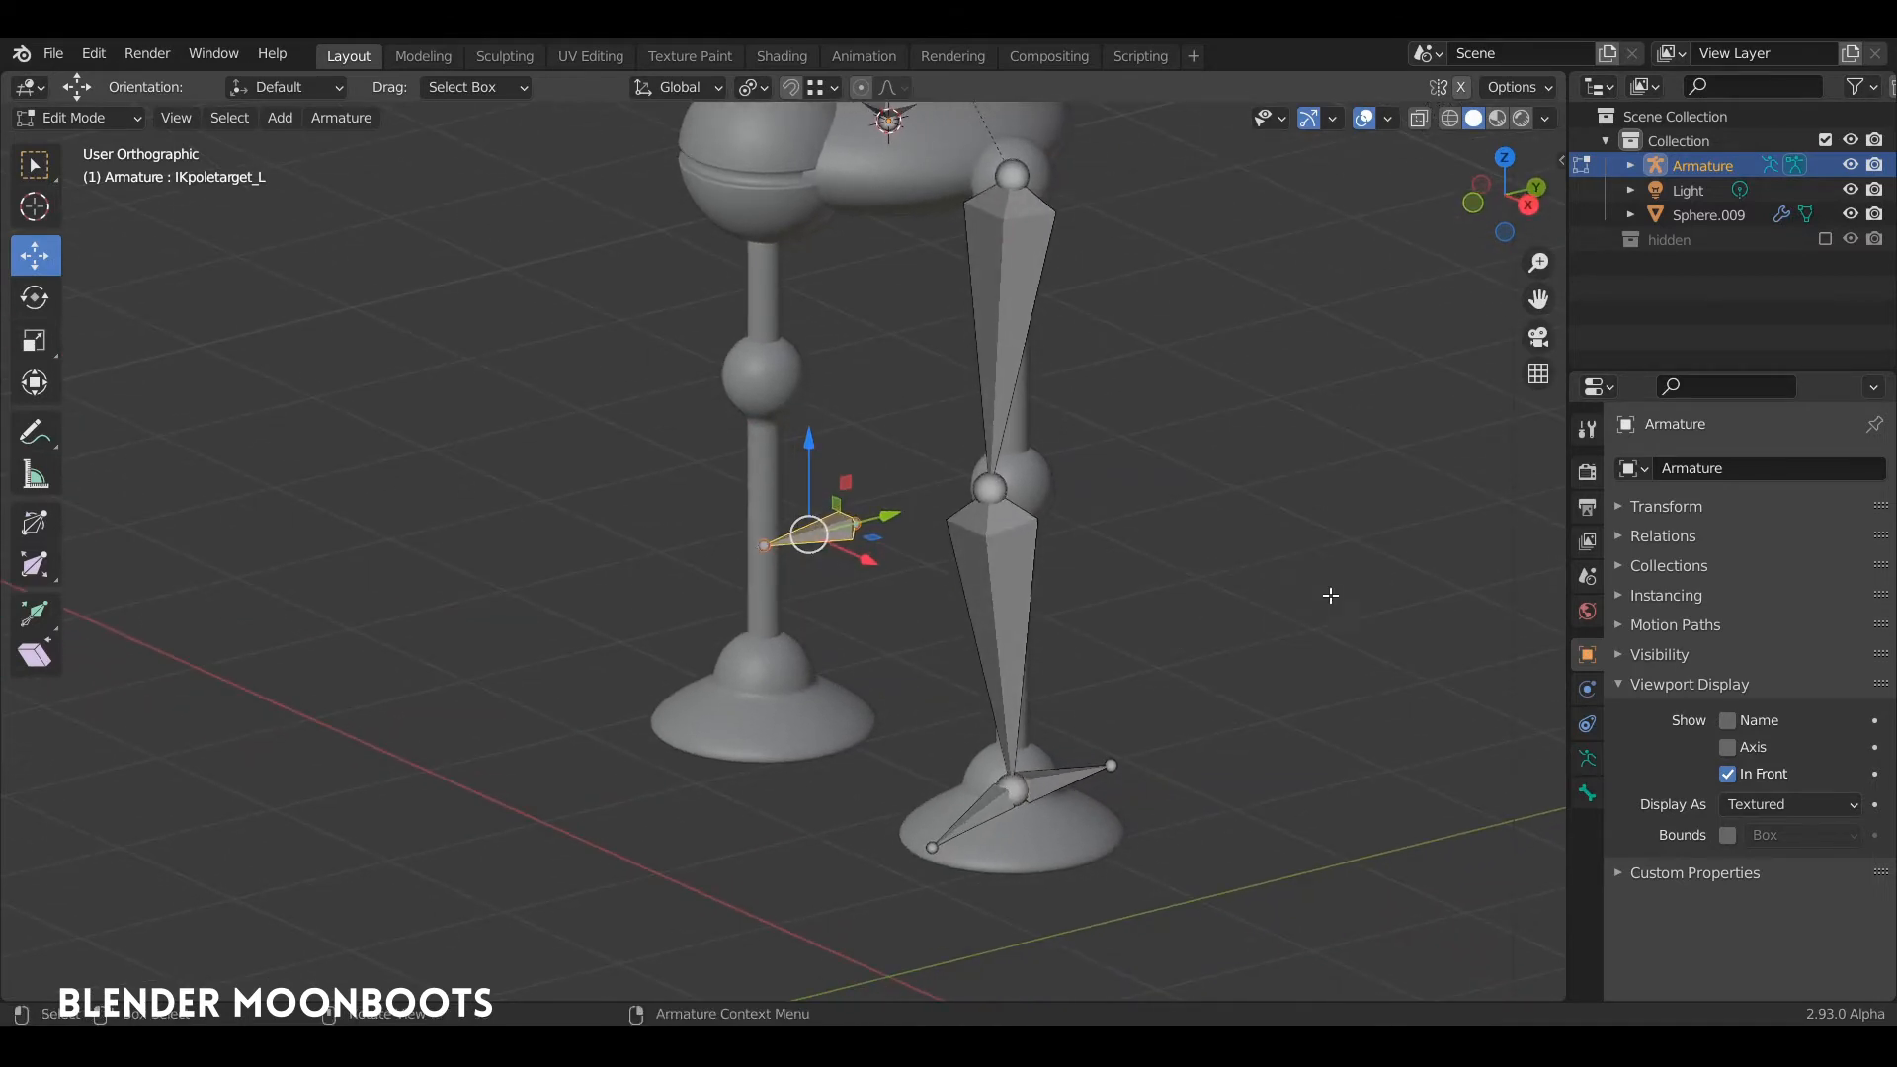
left_click(1587, 757)
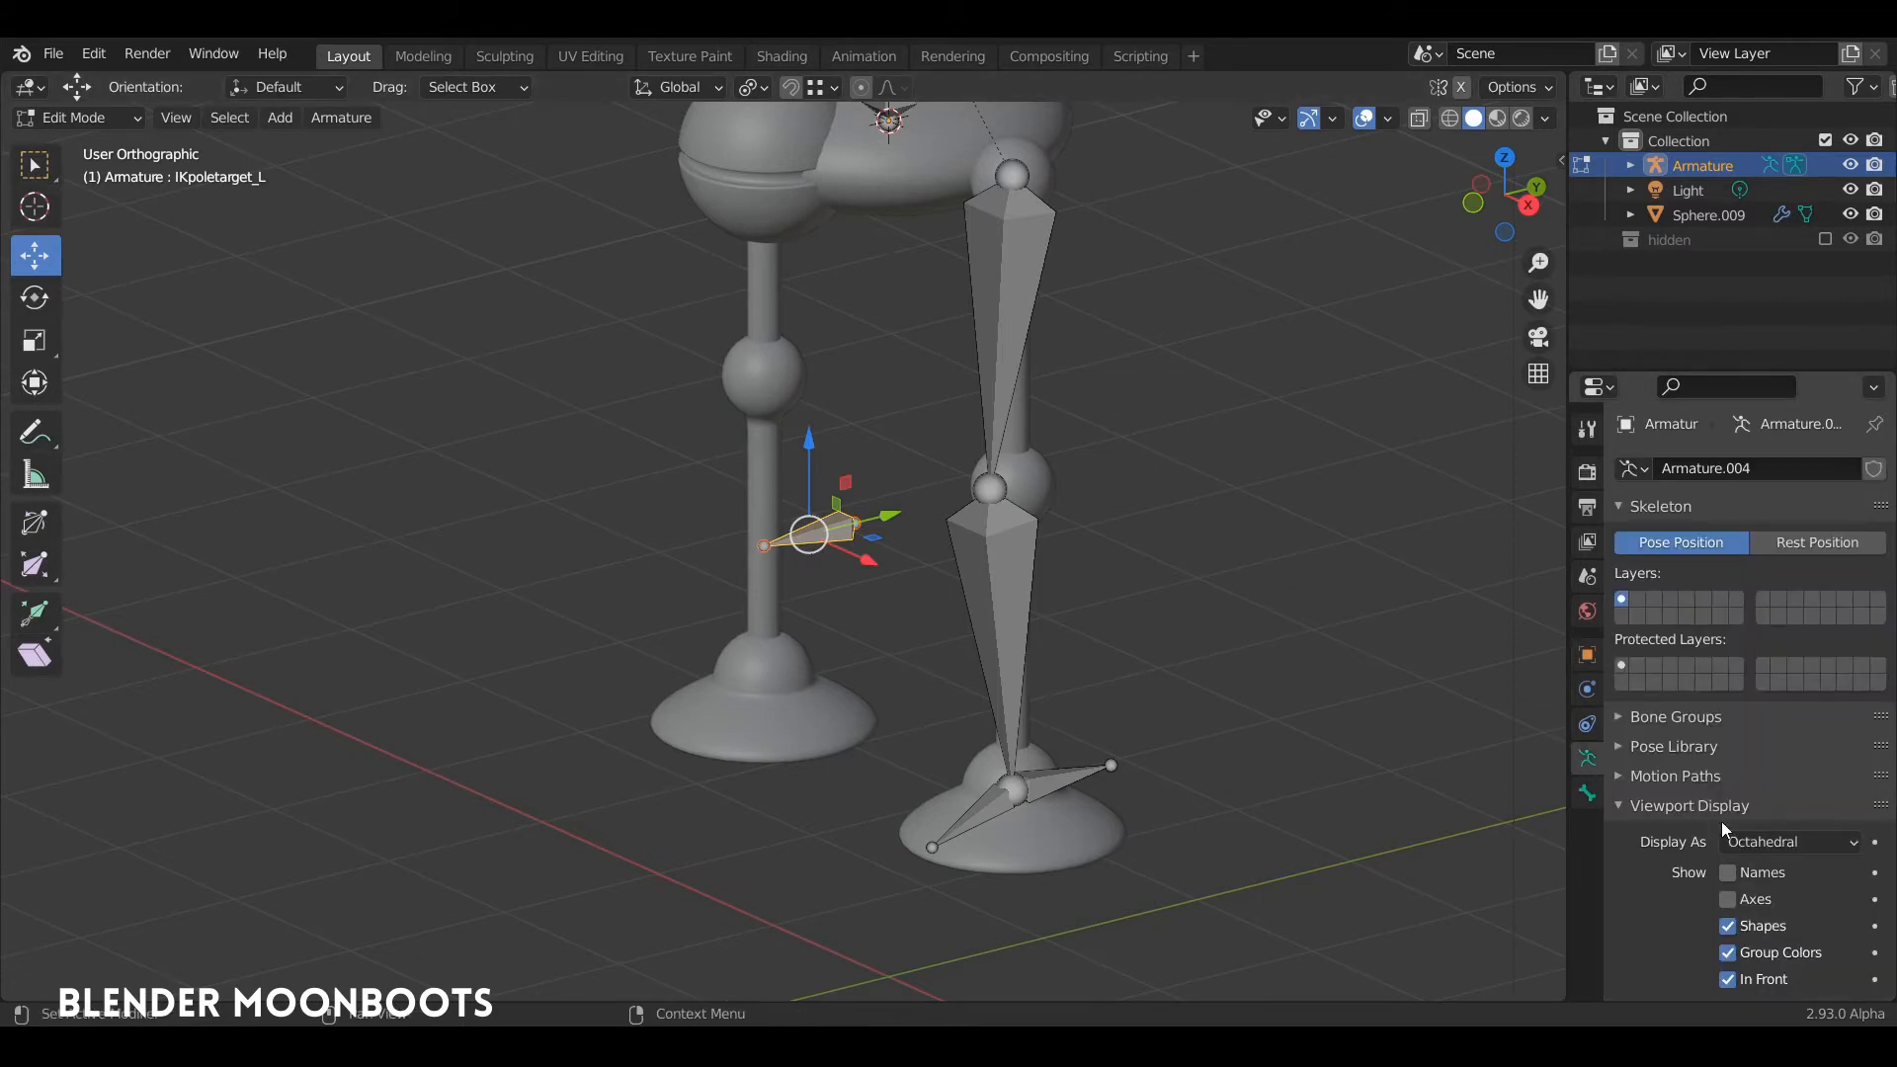
left_click(1728, 874)
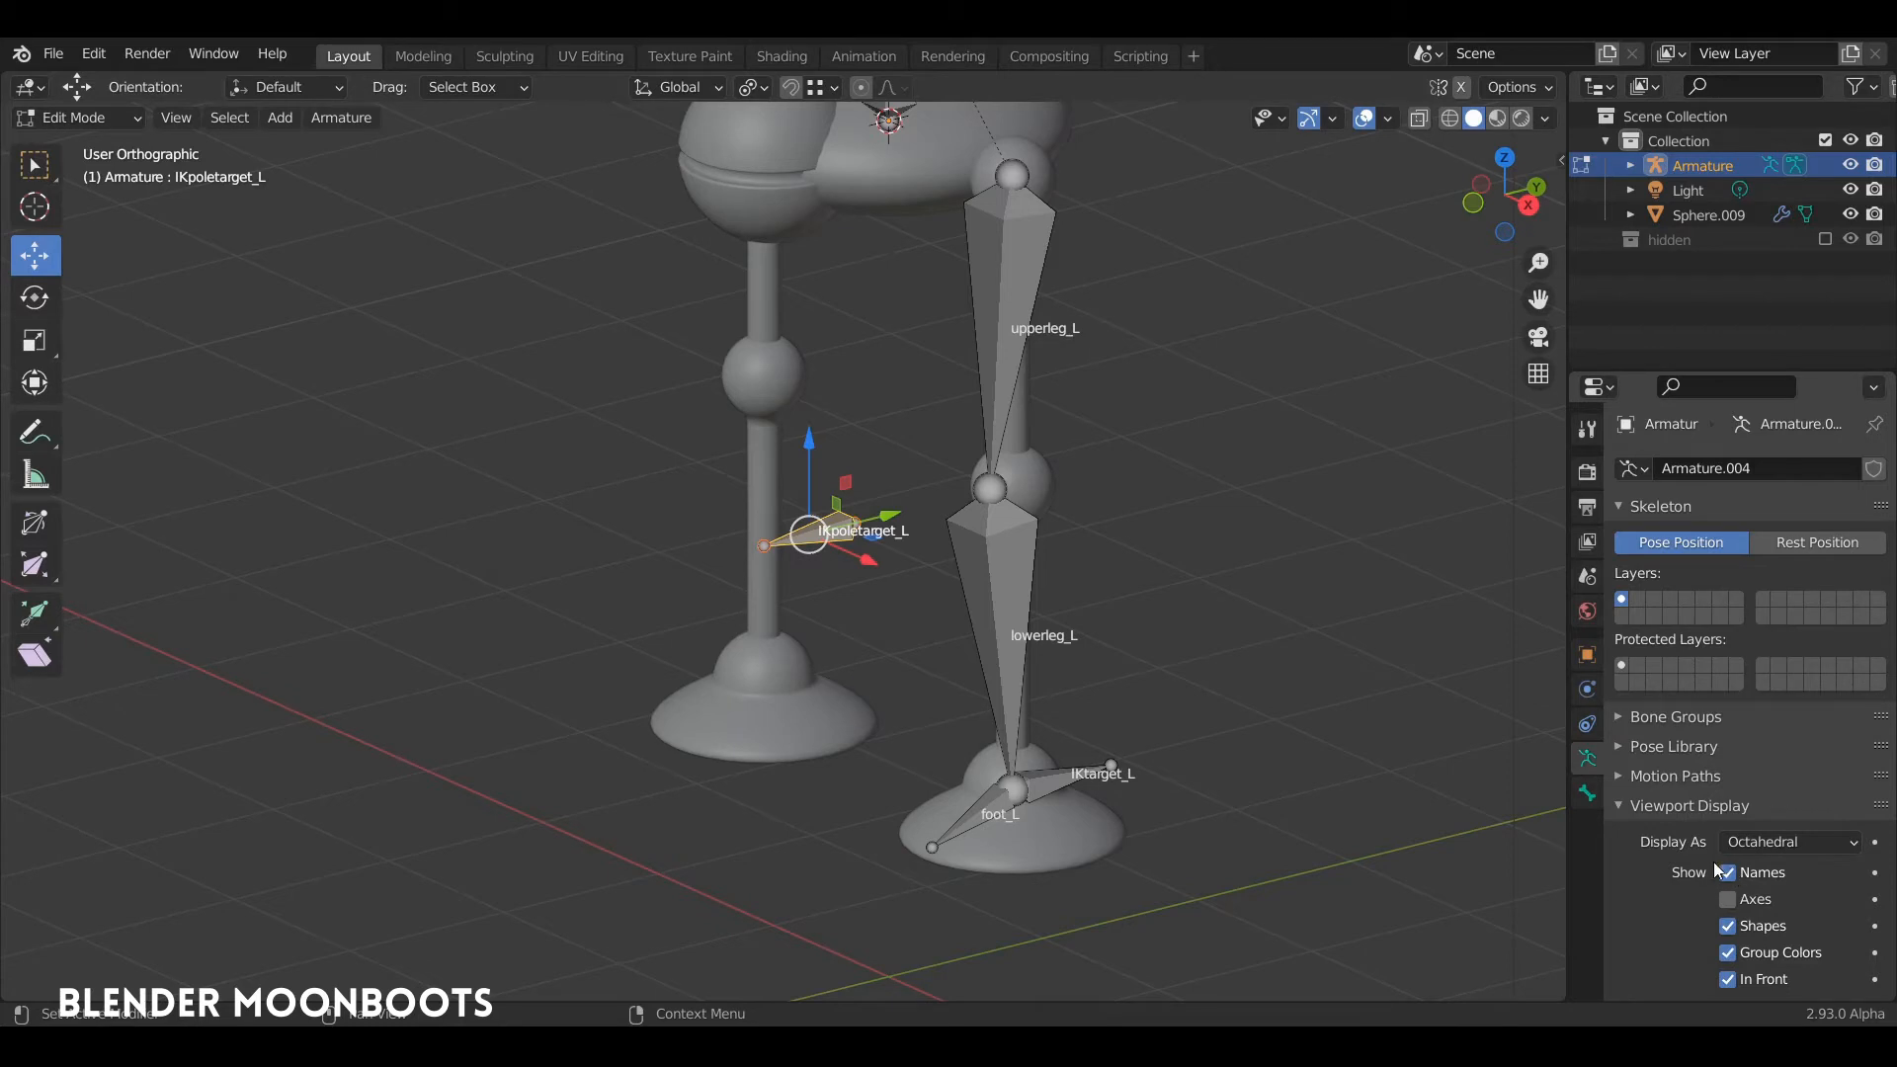
Step: Switch the armature's bone axes display on and back off to inspect the bone orientations
mouse_move(1126, 645)
middle_mouse_down()
mouse_move(1084, 619)
mouse_move(1148, 648)
middle_mouse_up()
left_click(1736, 902)
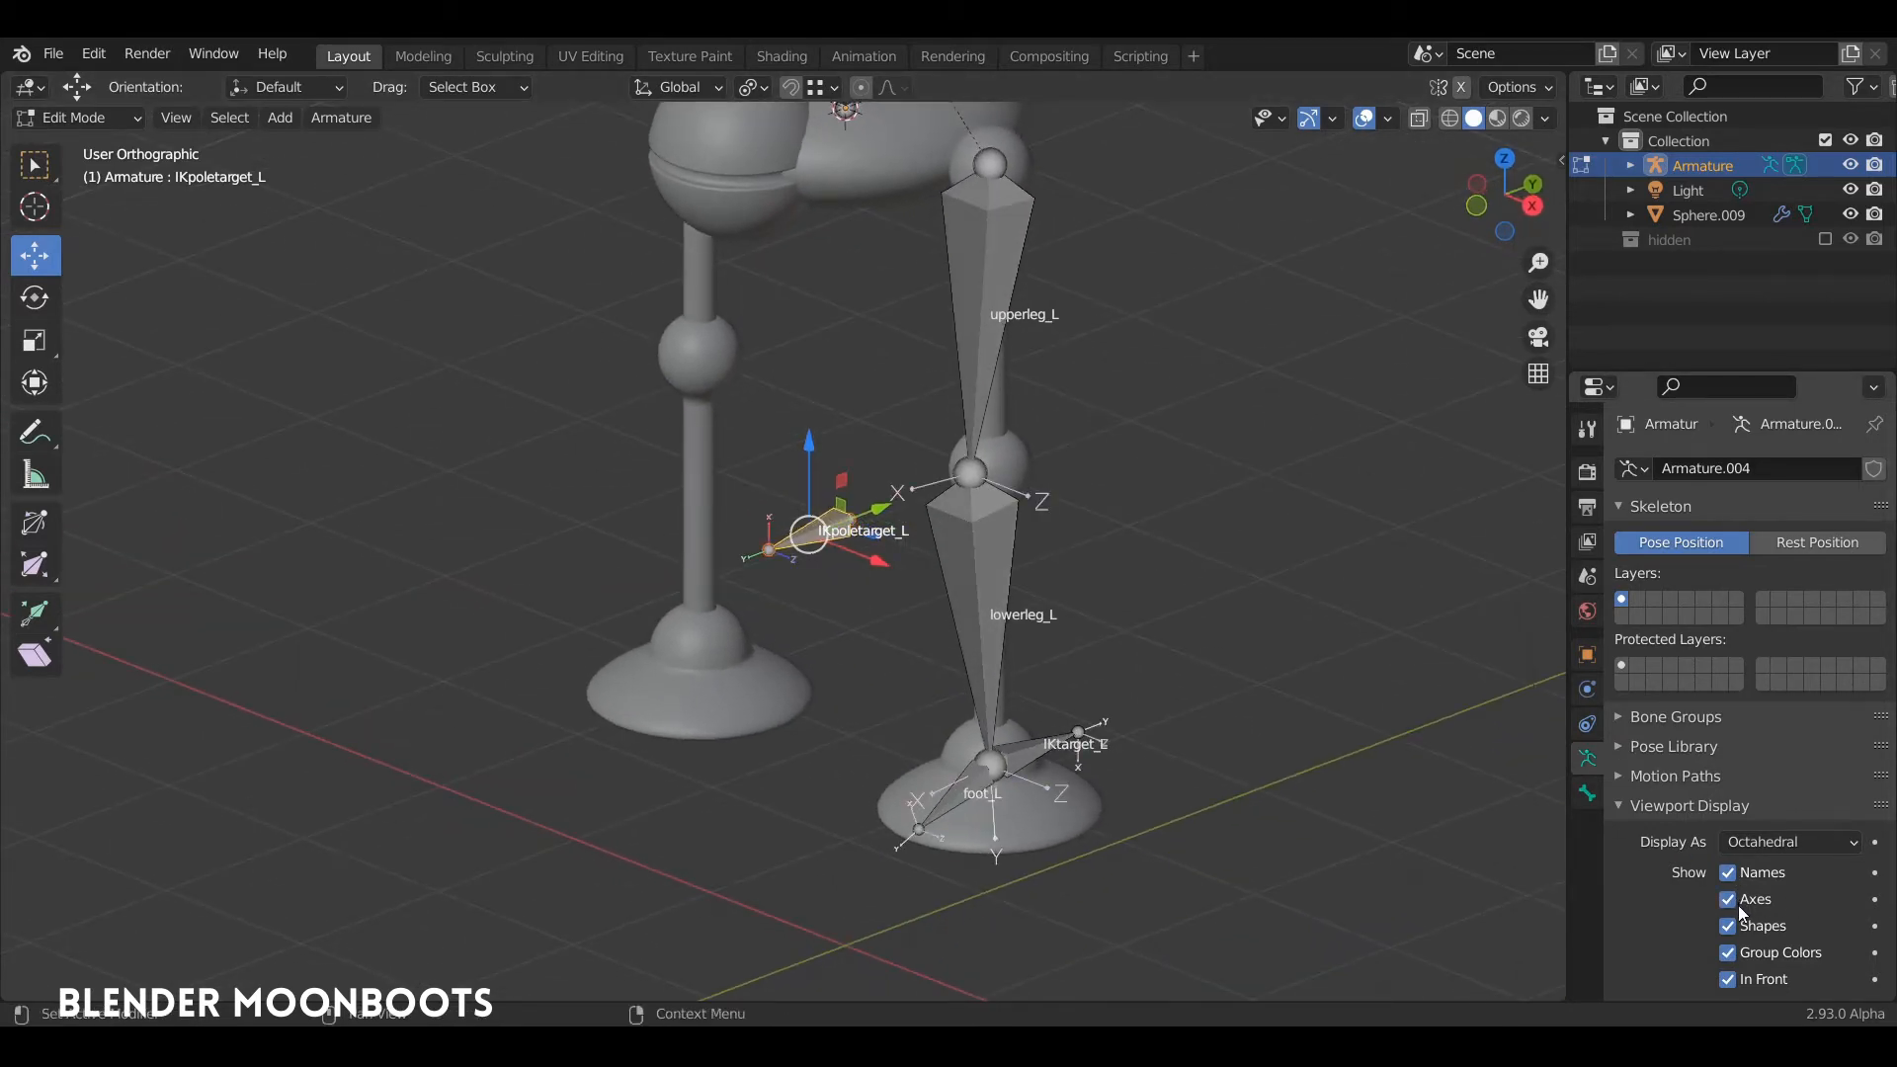
left_click(1734, 901)
middle_click_drag(1057, 633, 1026, 643)
scroll(1018, 598, "down", 3)
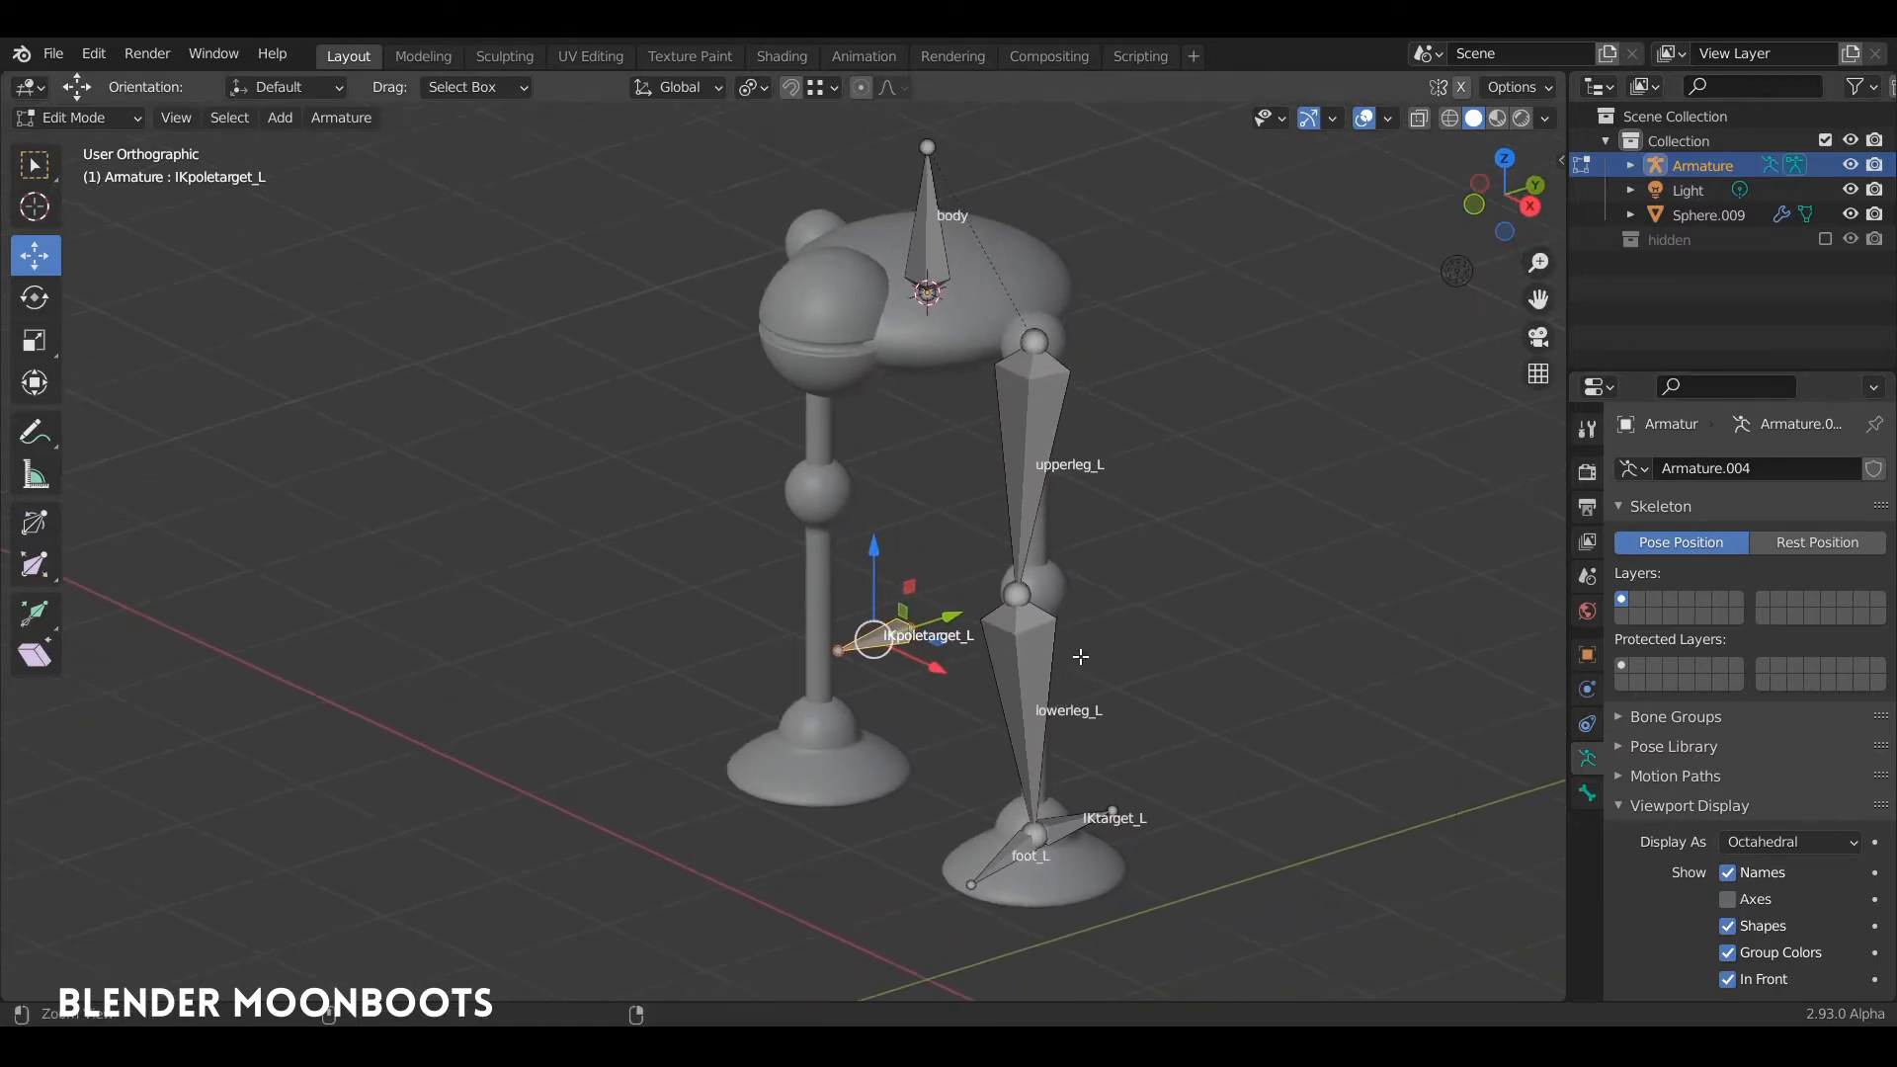
Step: Switch the armature to Pose Mode and add an Inverse Kinematics bone constraint to lowerleg_L
mouse_move(1080, 550)
middle_mouse_down()
mouse_move(1008, 592)
mouse_move(1082, 614)
mouse_move(1084, 544)
mouse_move(1084, 569)
mouse_move(1045, 574)
mouse_move(1058, 542)
mouse_move(1050, 567)
middle_mouse_up()
key("ctrl+Tab")
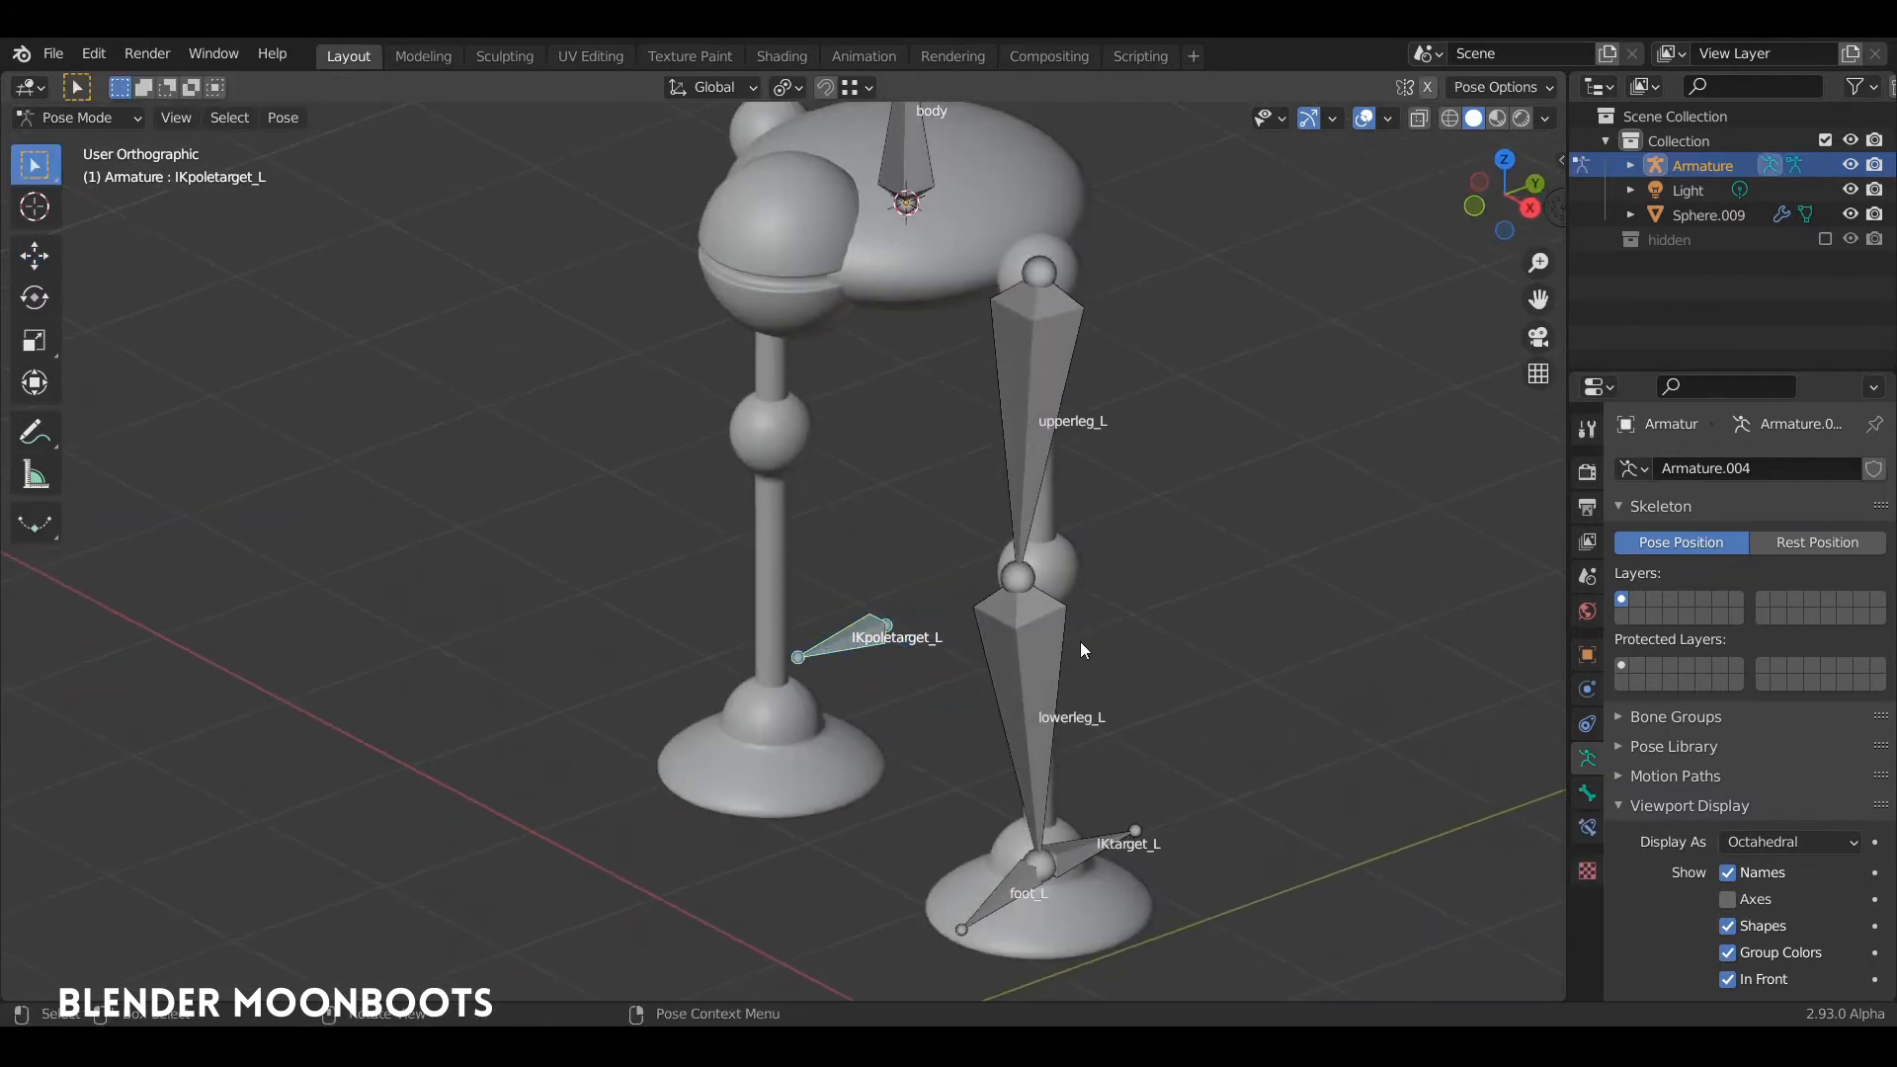
middle_click_drag(1081, 642, 1063, 589)
left_click(1058, 657)
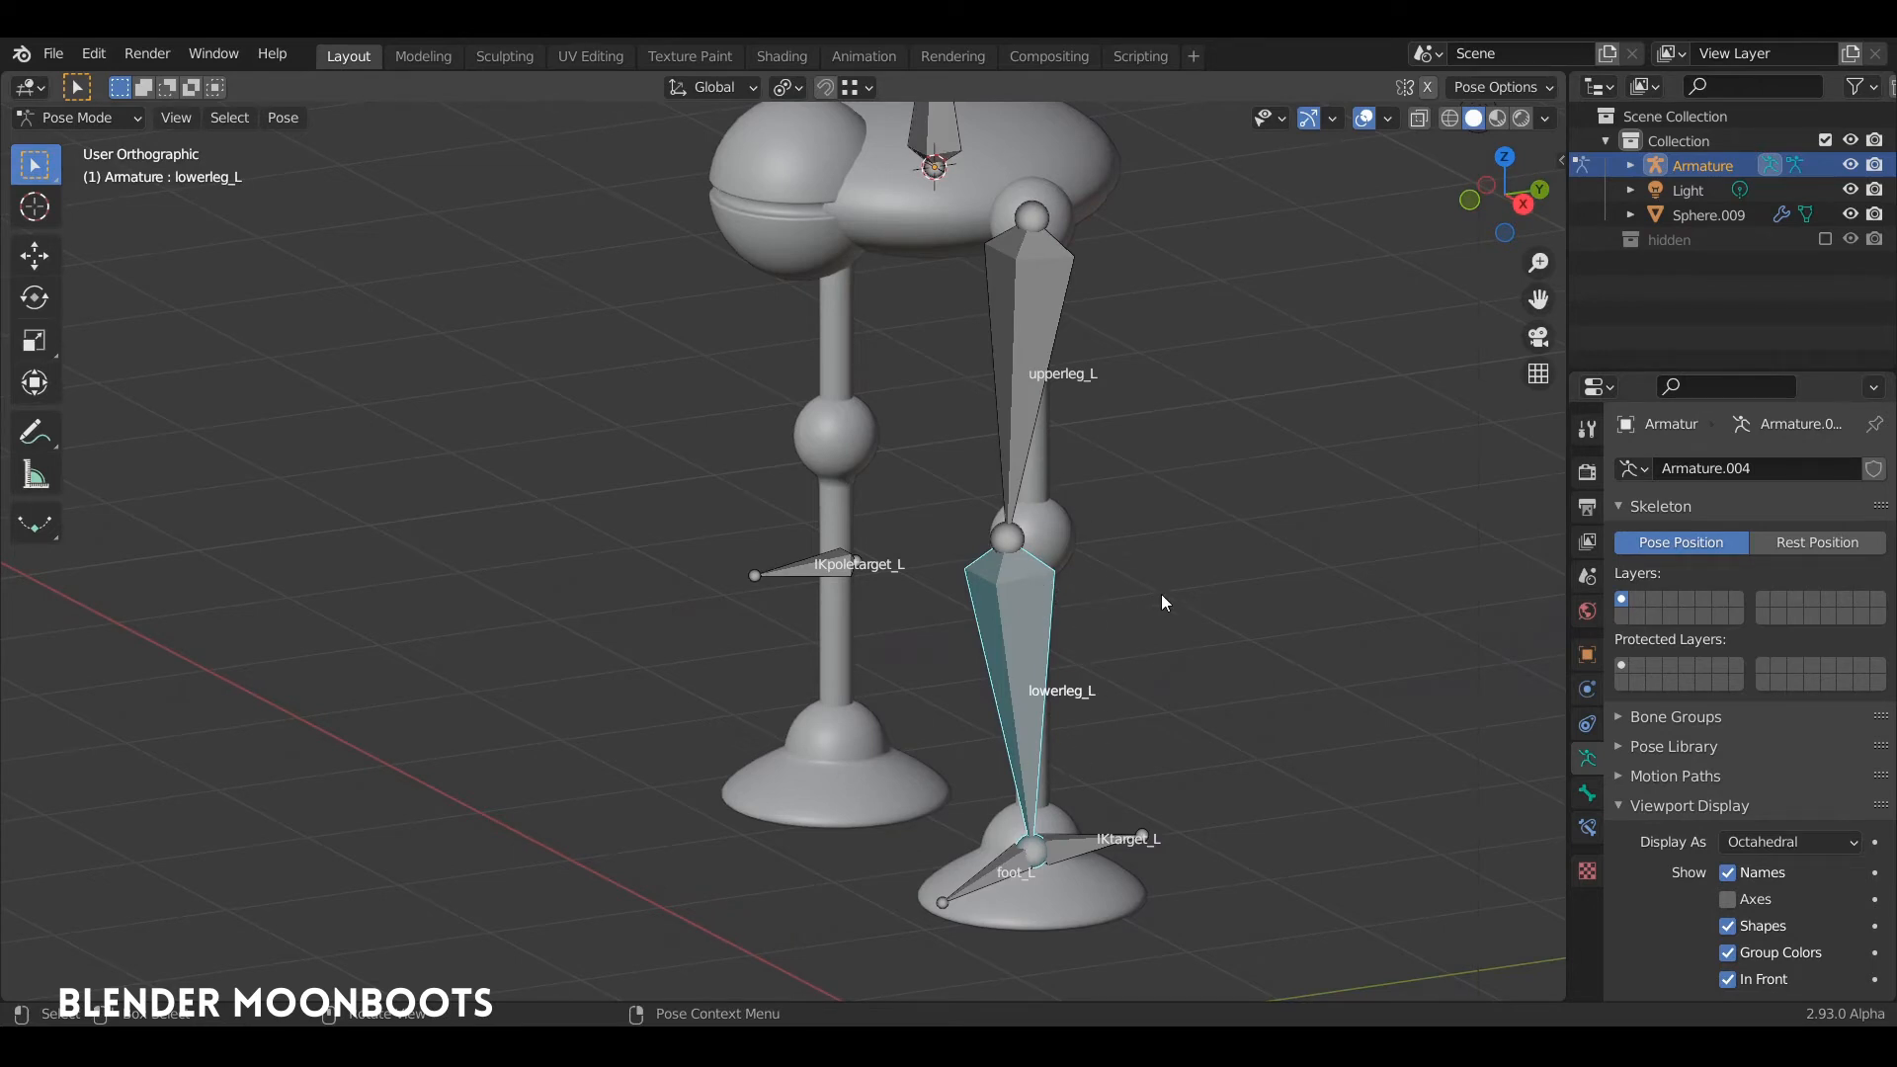
middle_click_drag(1164, 601, 1200, 597)
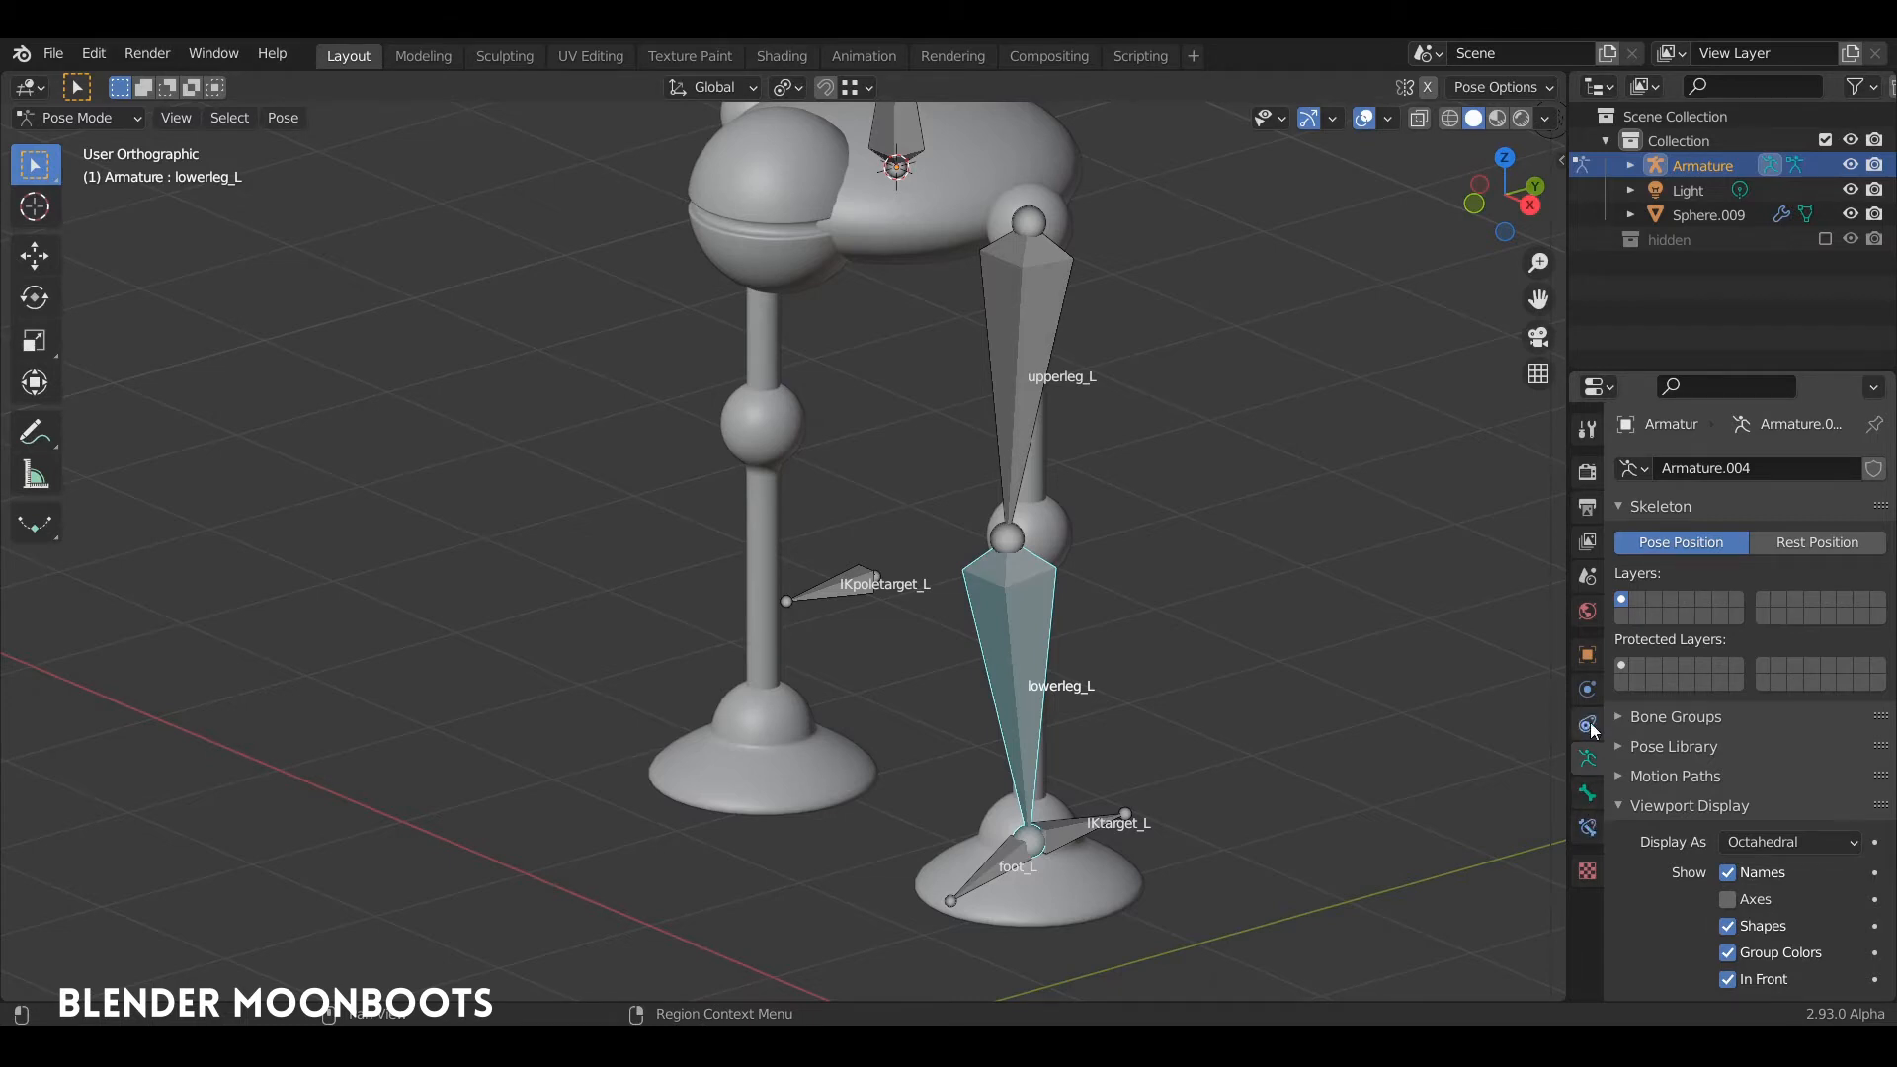
left_click(1588, 830)
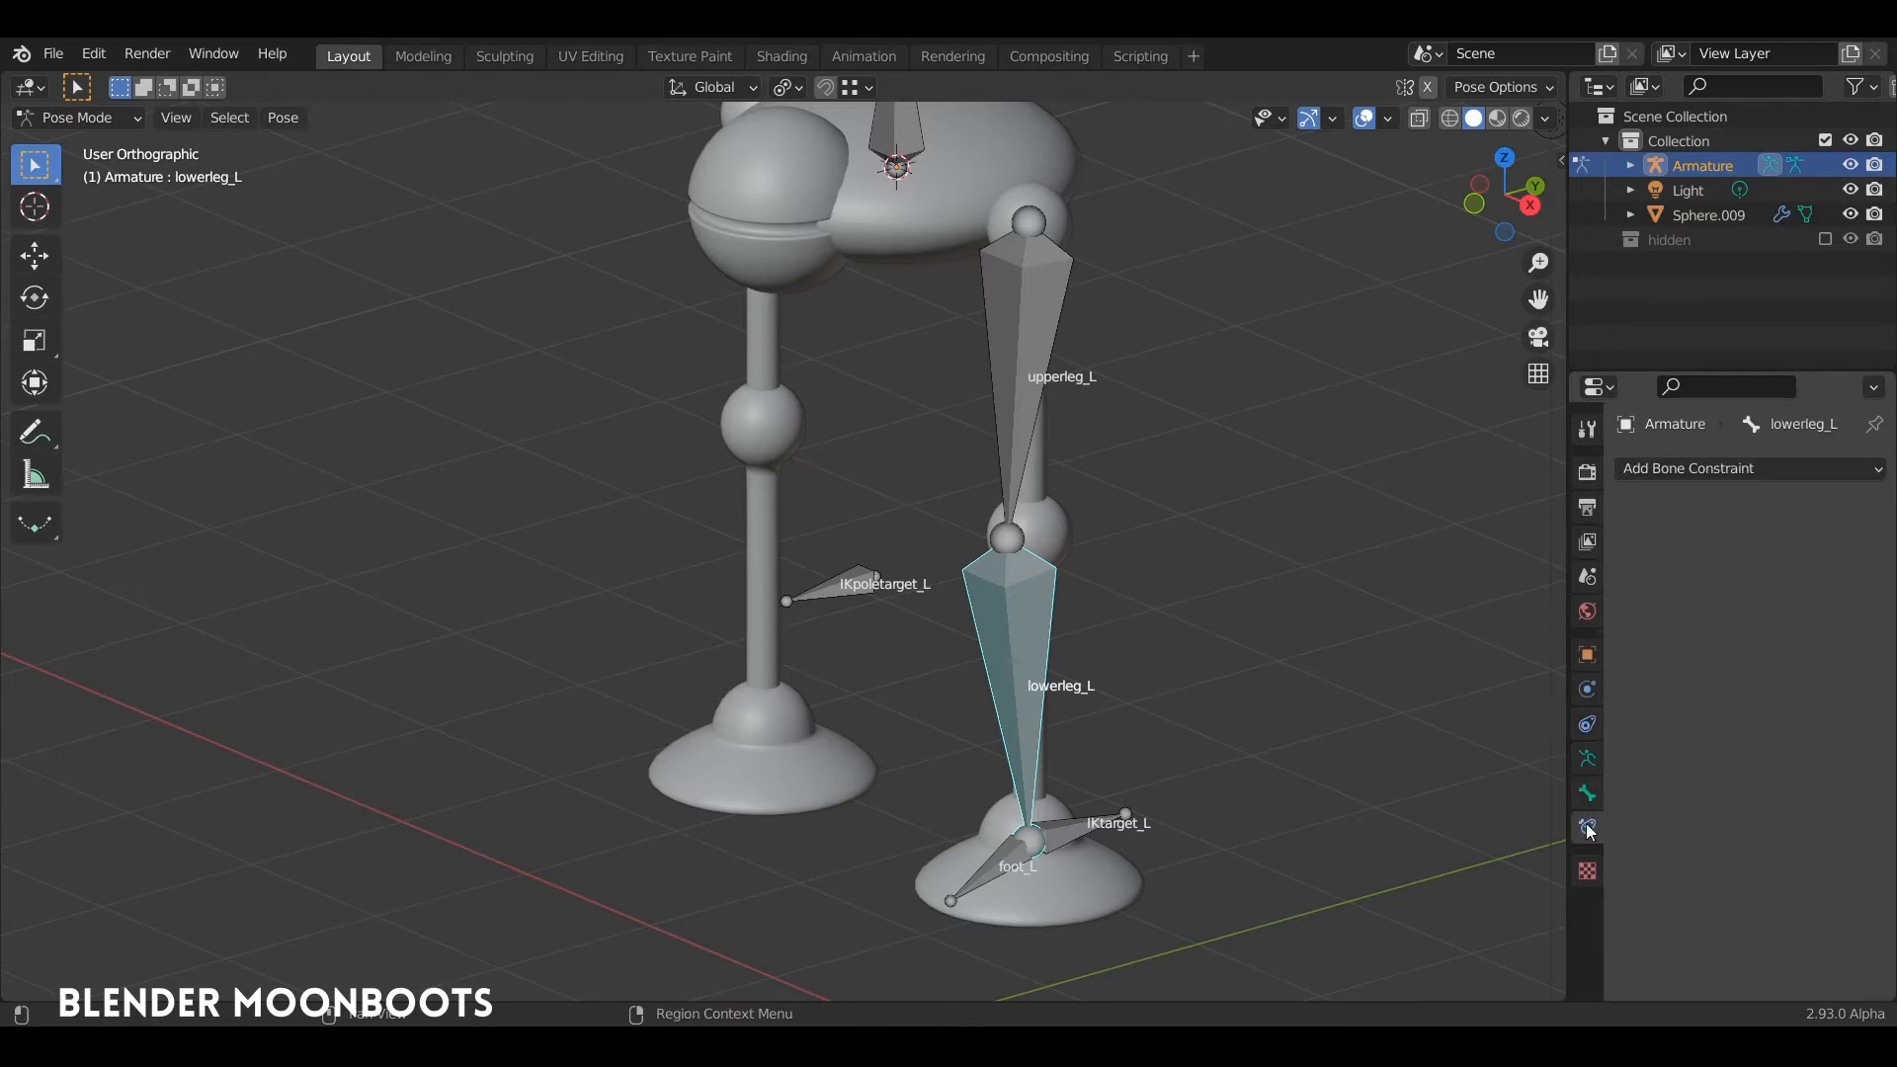
left_click(1684, 472)
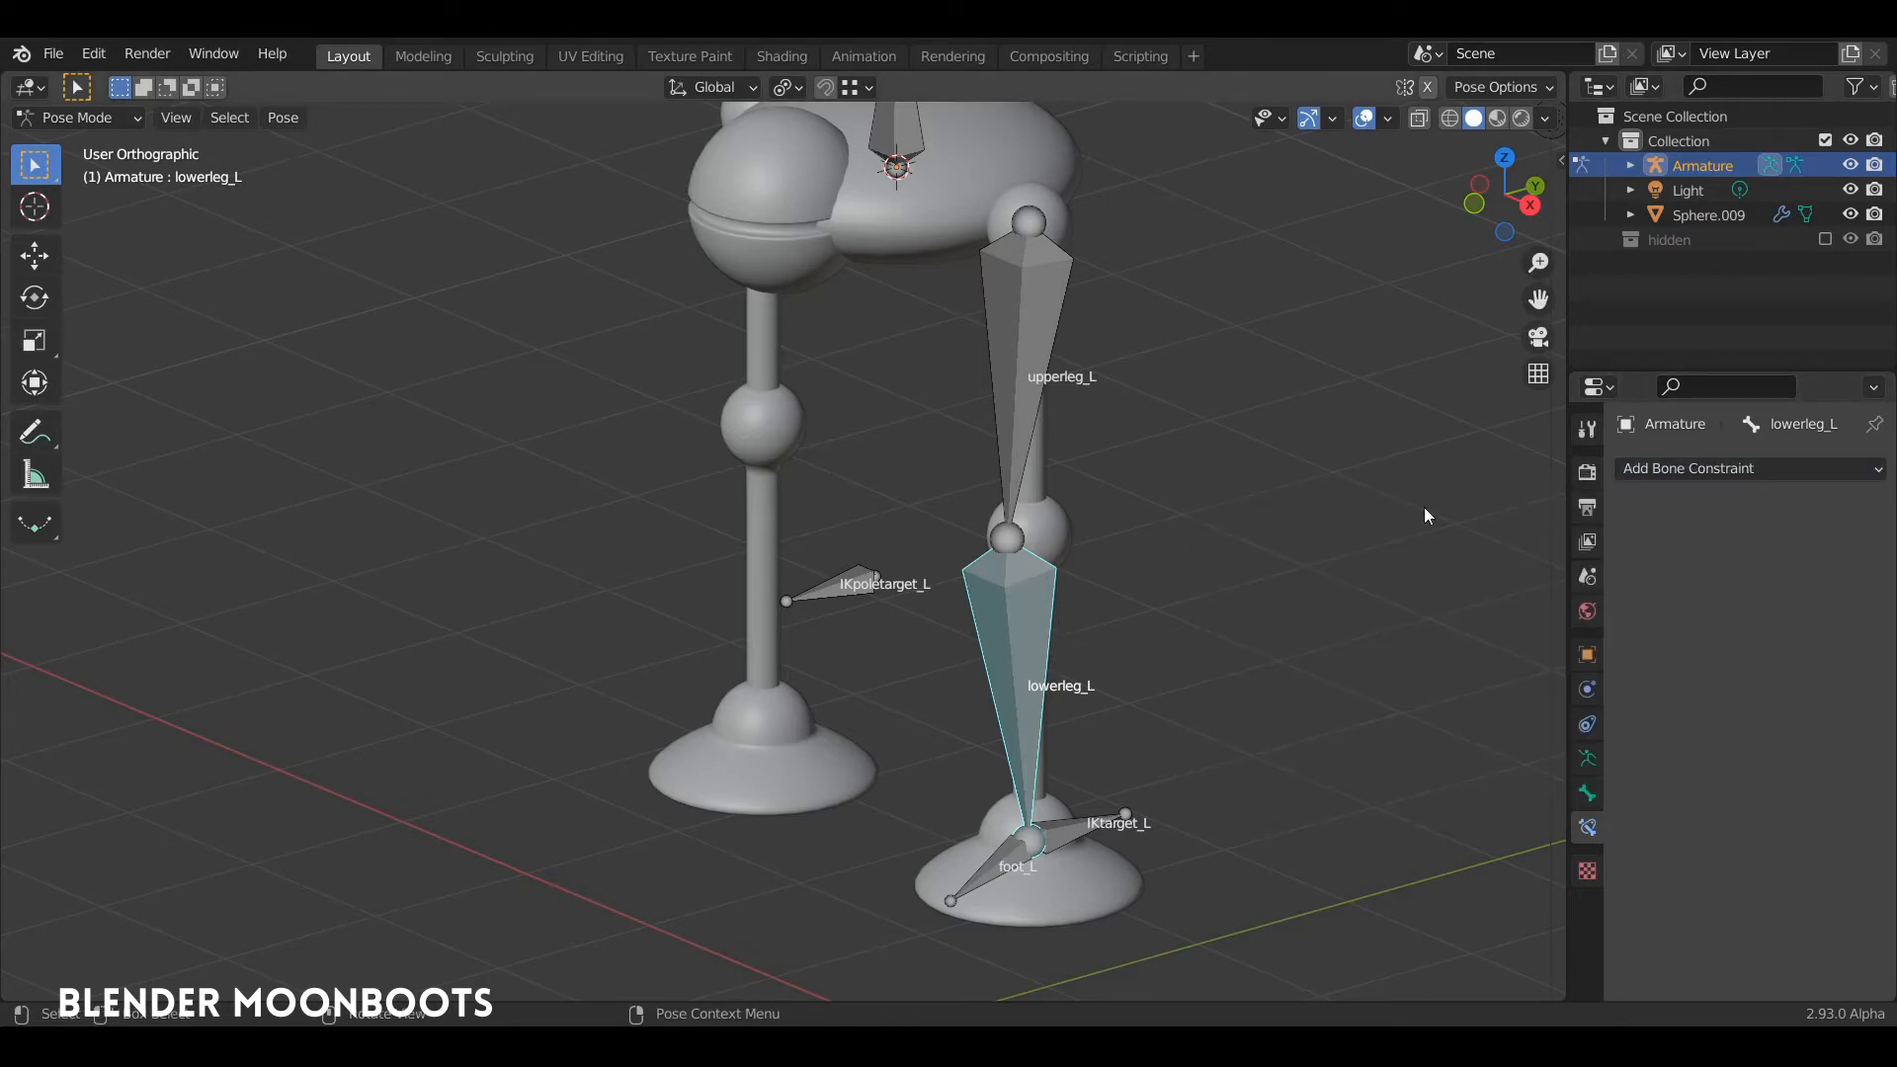
left_click(1682, 470)
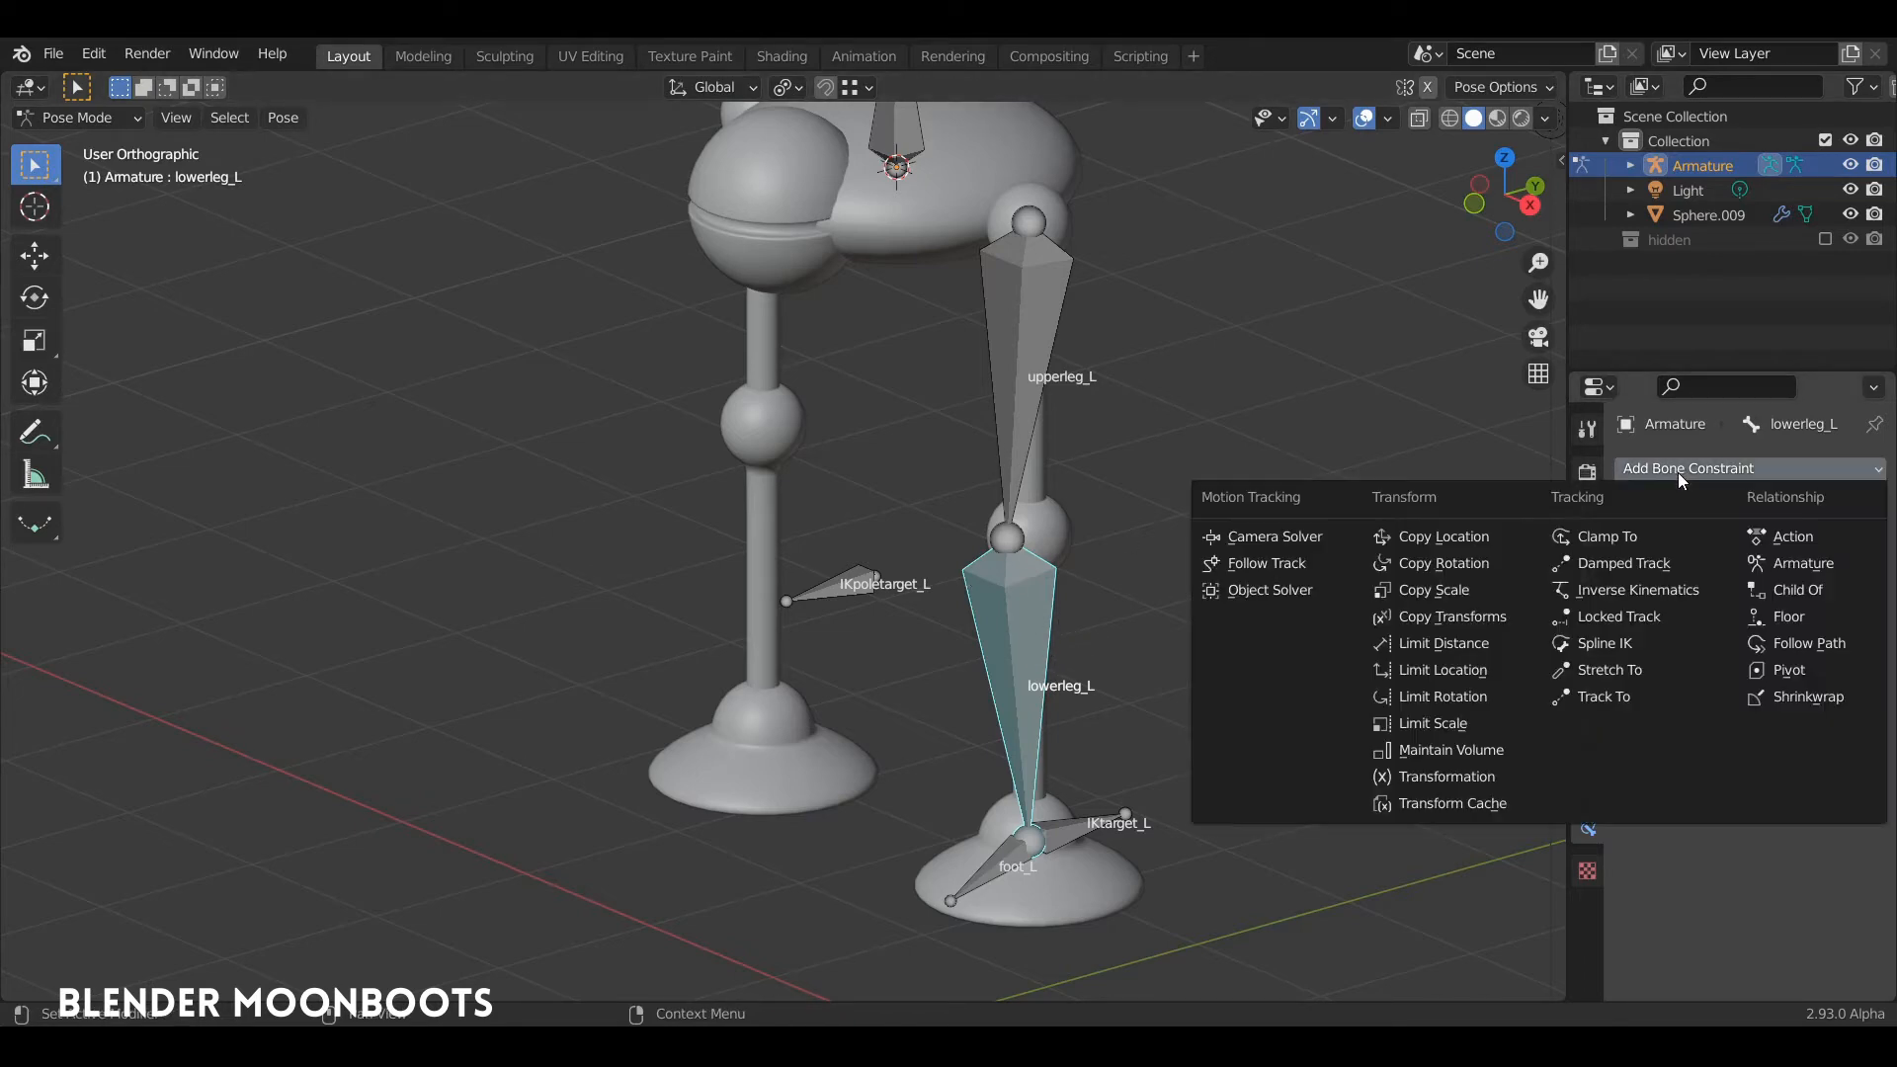
left_click(1660, 590)
Step: Examine how lowerleg_L, upperleg_L and the IKtarget_L bone are arranged in the leg's IK setup
middle_click_drag(1089, 636, 1142, 685)
scroll(1142, 686, "up", 5)
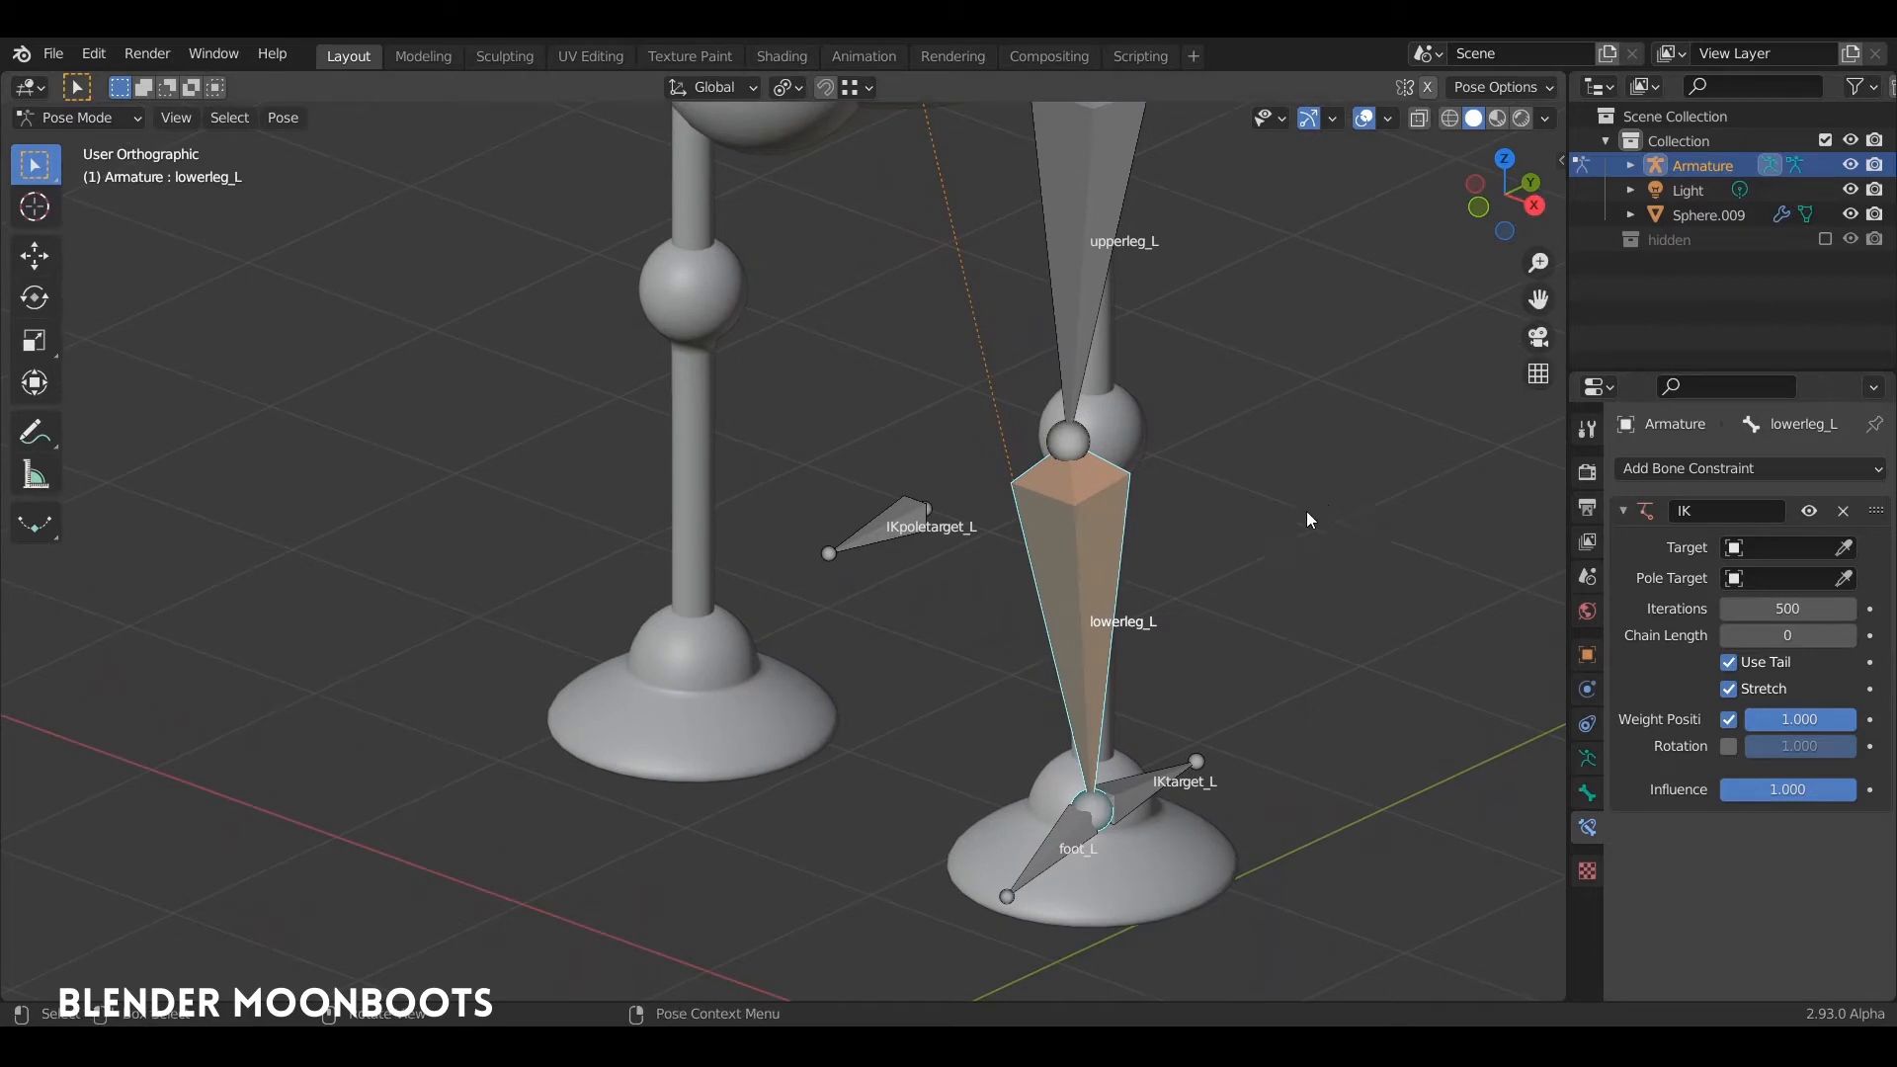
middle_click_drag(1306, 511, 1269, 543)
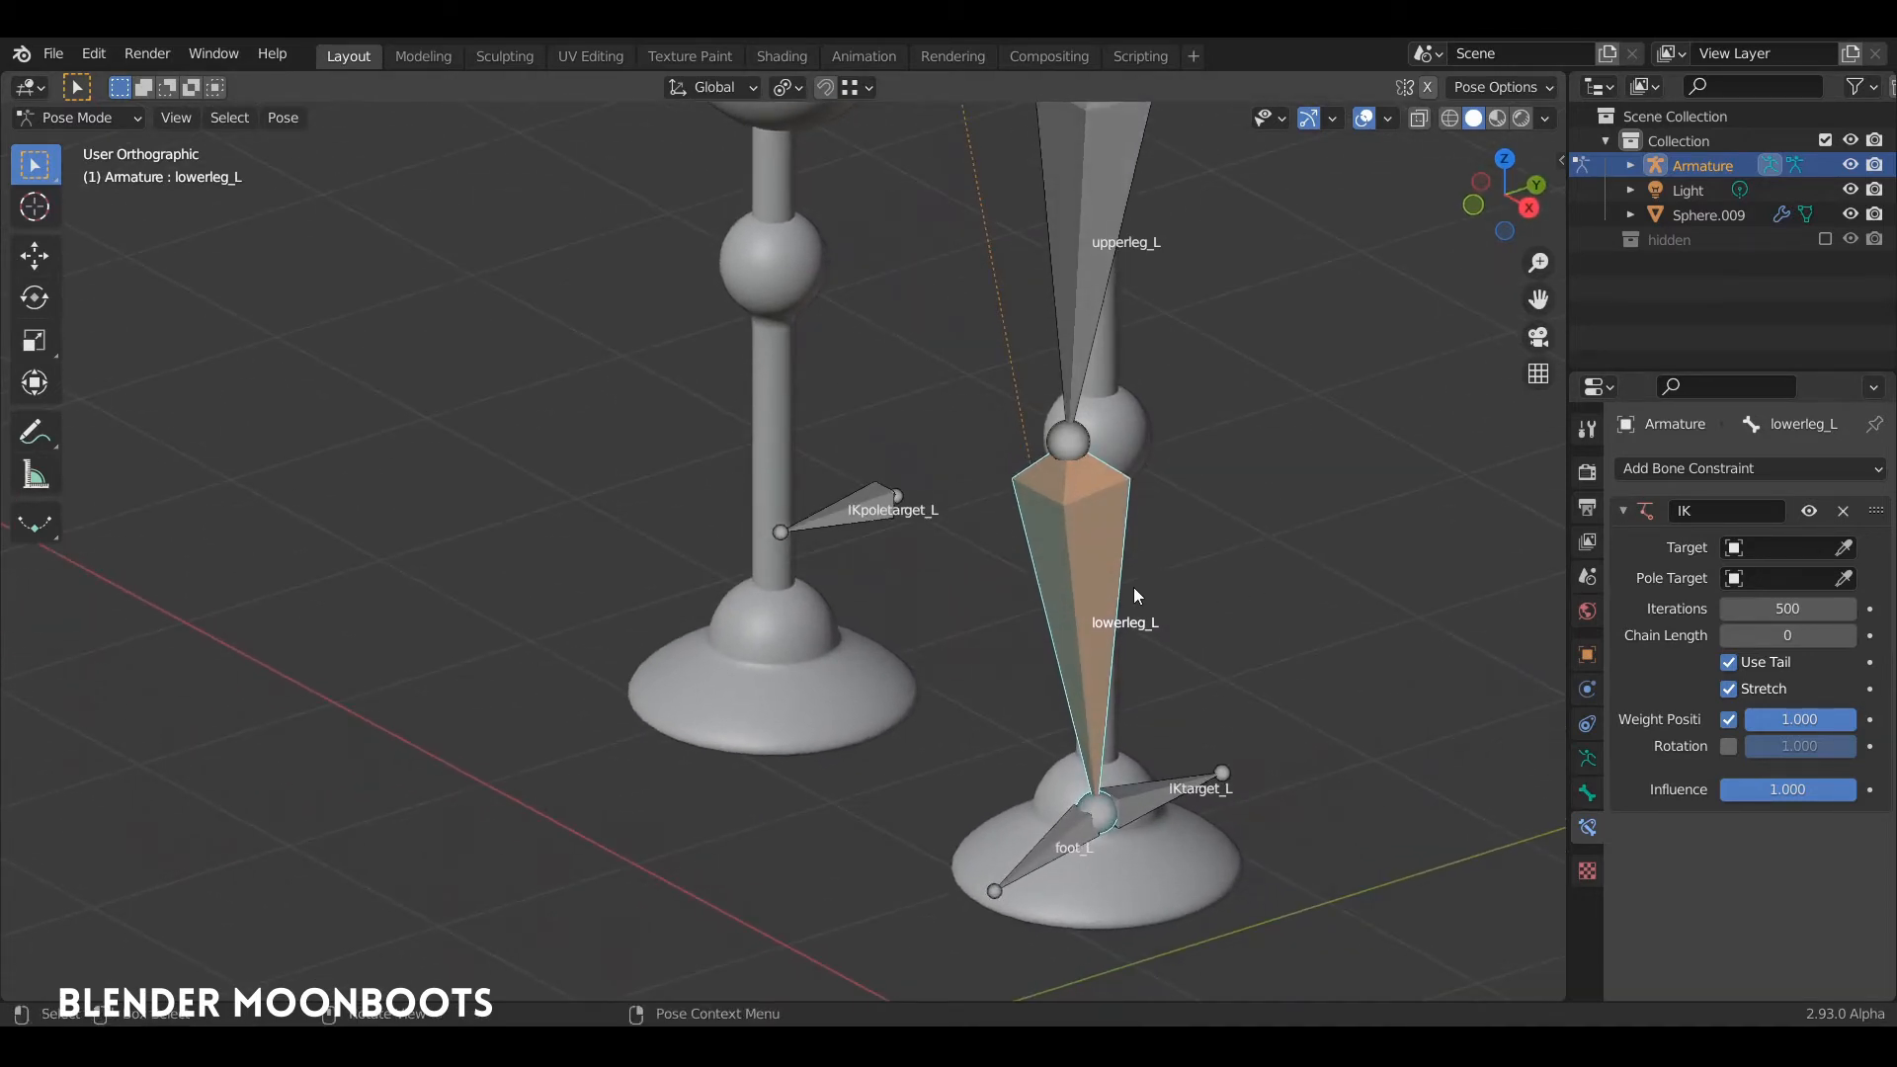
middle_click_drag(1114, 560, 1229, 619)
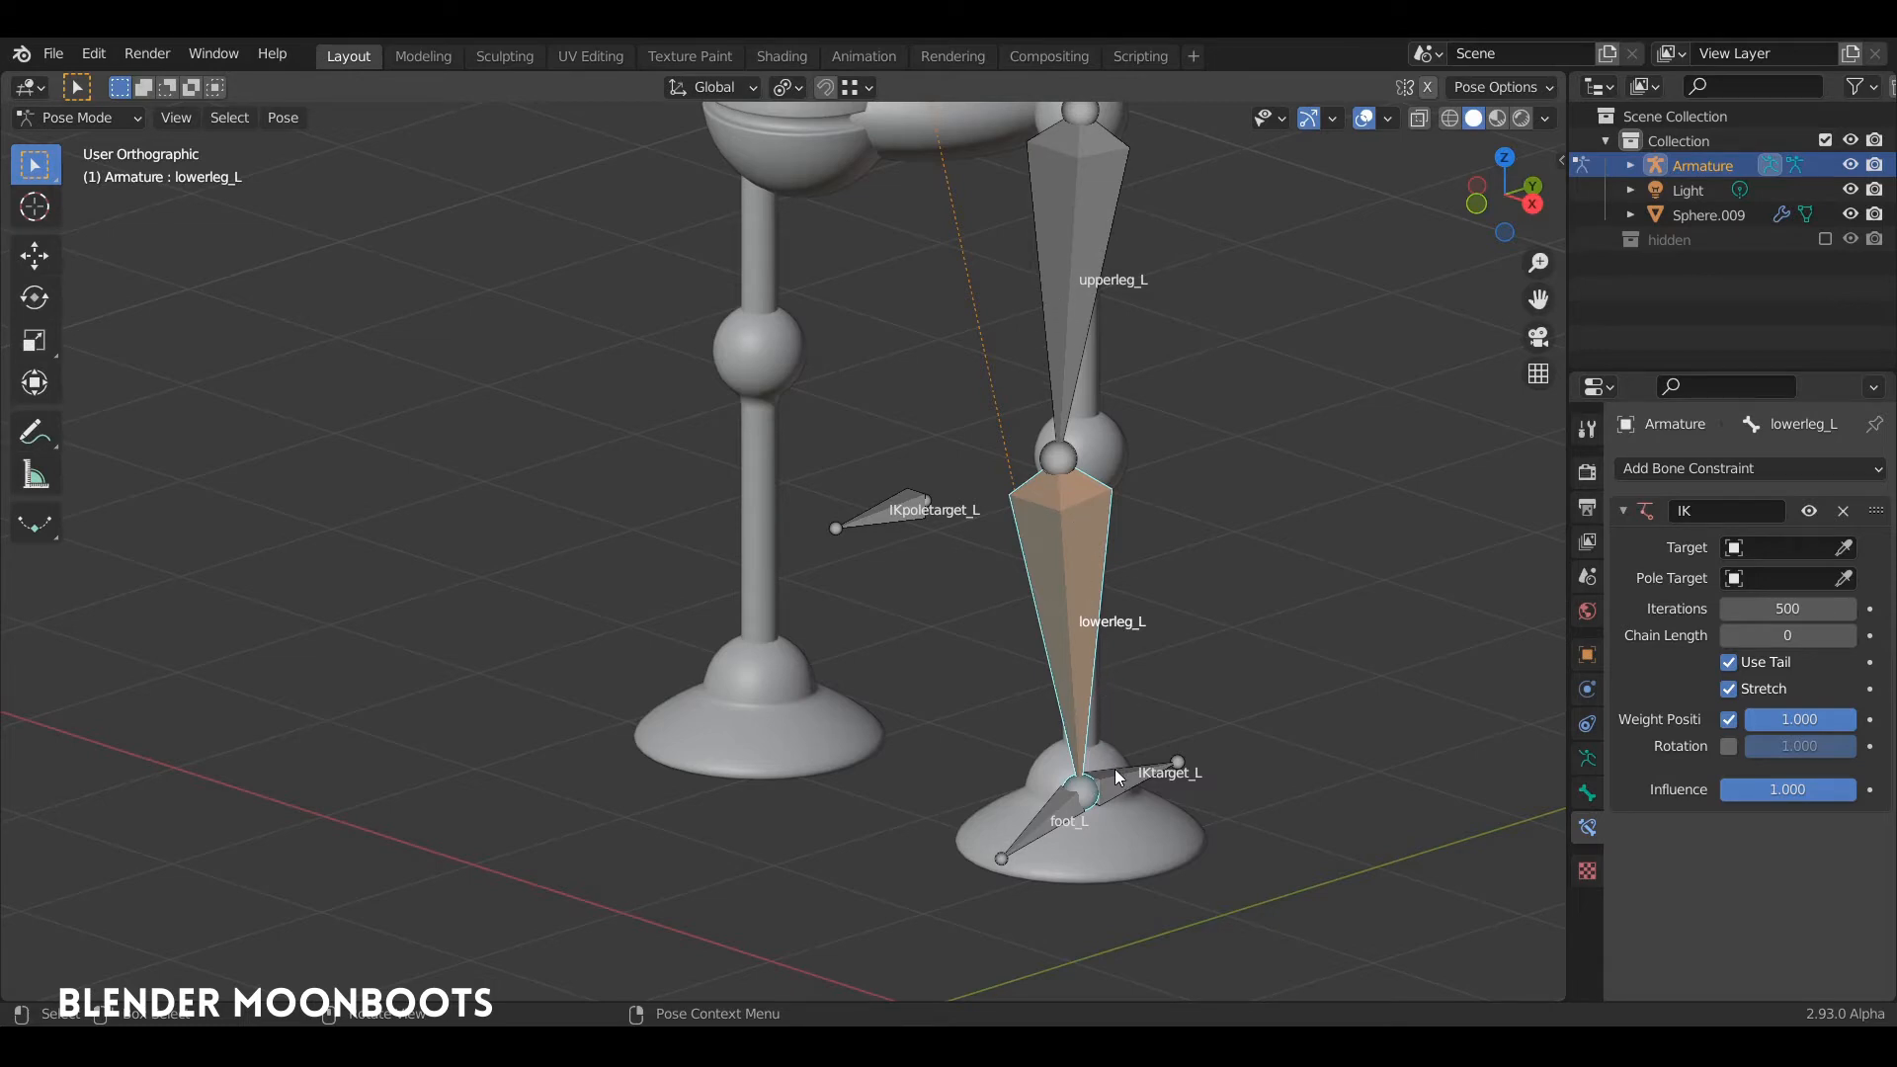
left_click(1075, 306)
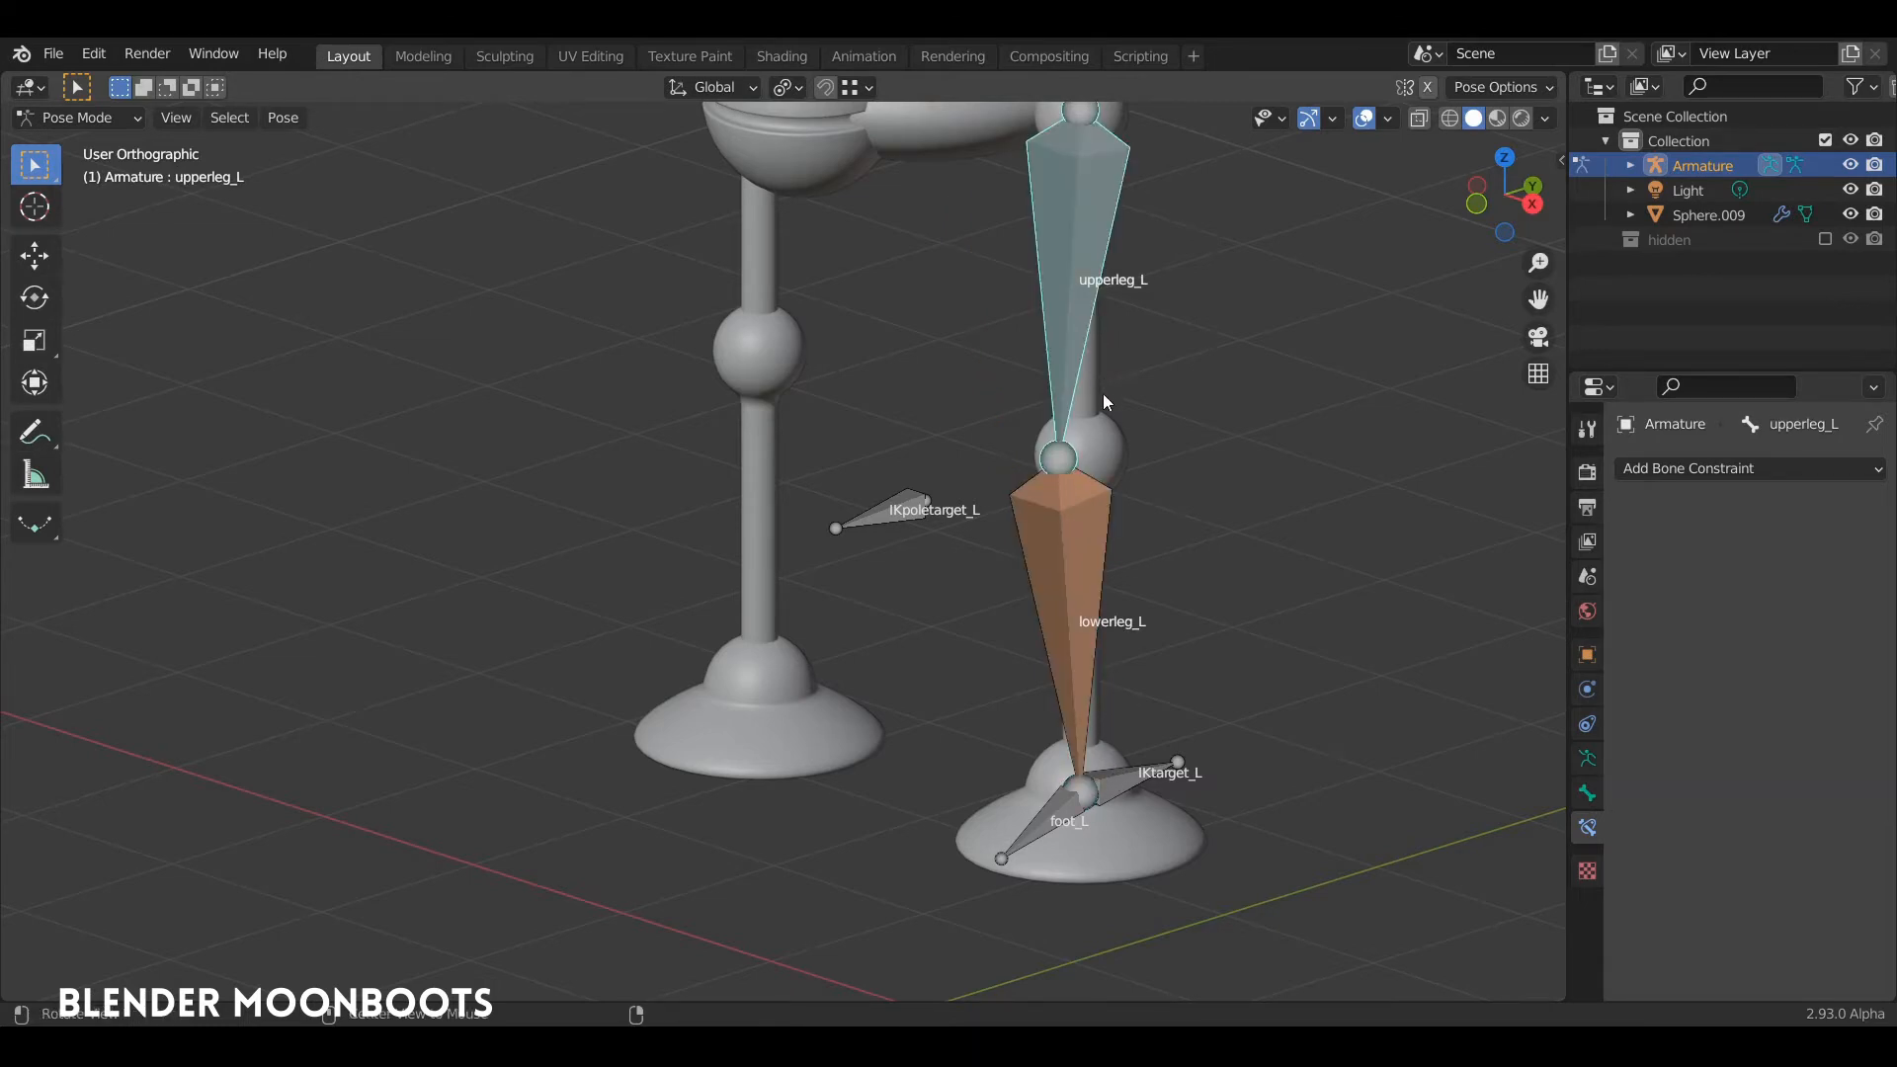
middle_click_drag(1103, 394, 1096, 522)
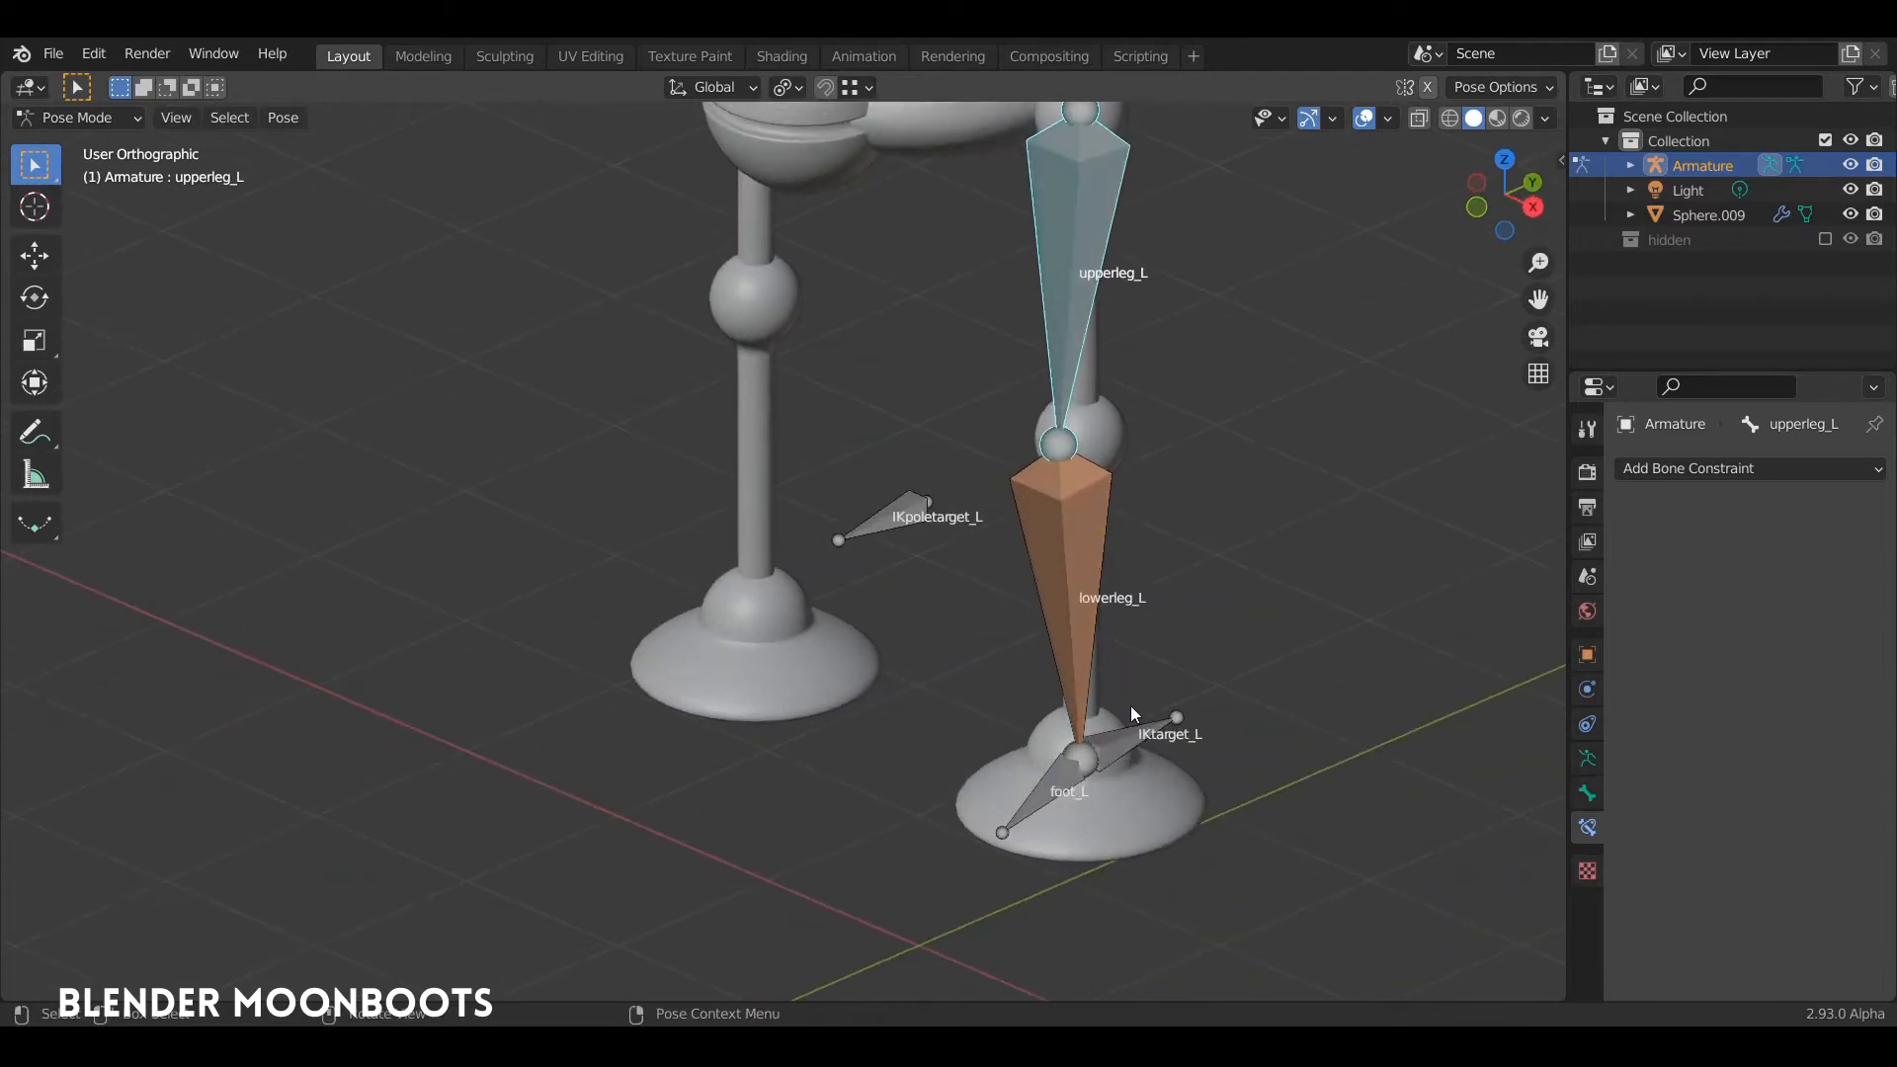
left_click(1122, 747)
mouse_move(1134, 745)
middle_mouse_down()
mouse_move(1114, 614)
mouse_move(1147, 650)
mouse_move(1139, 726)
middle_mouse_up()
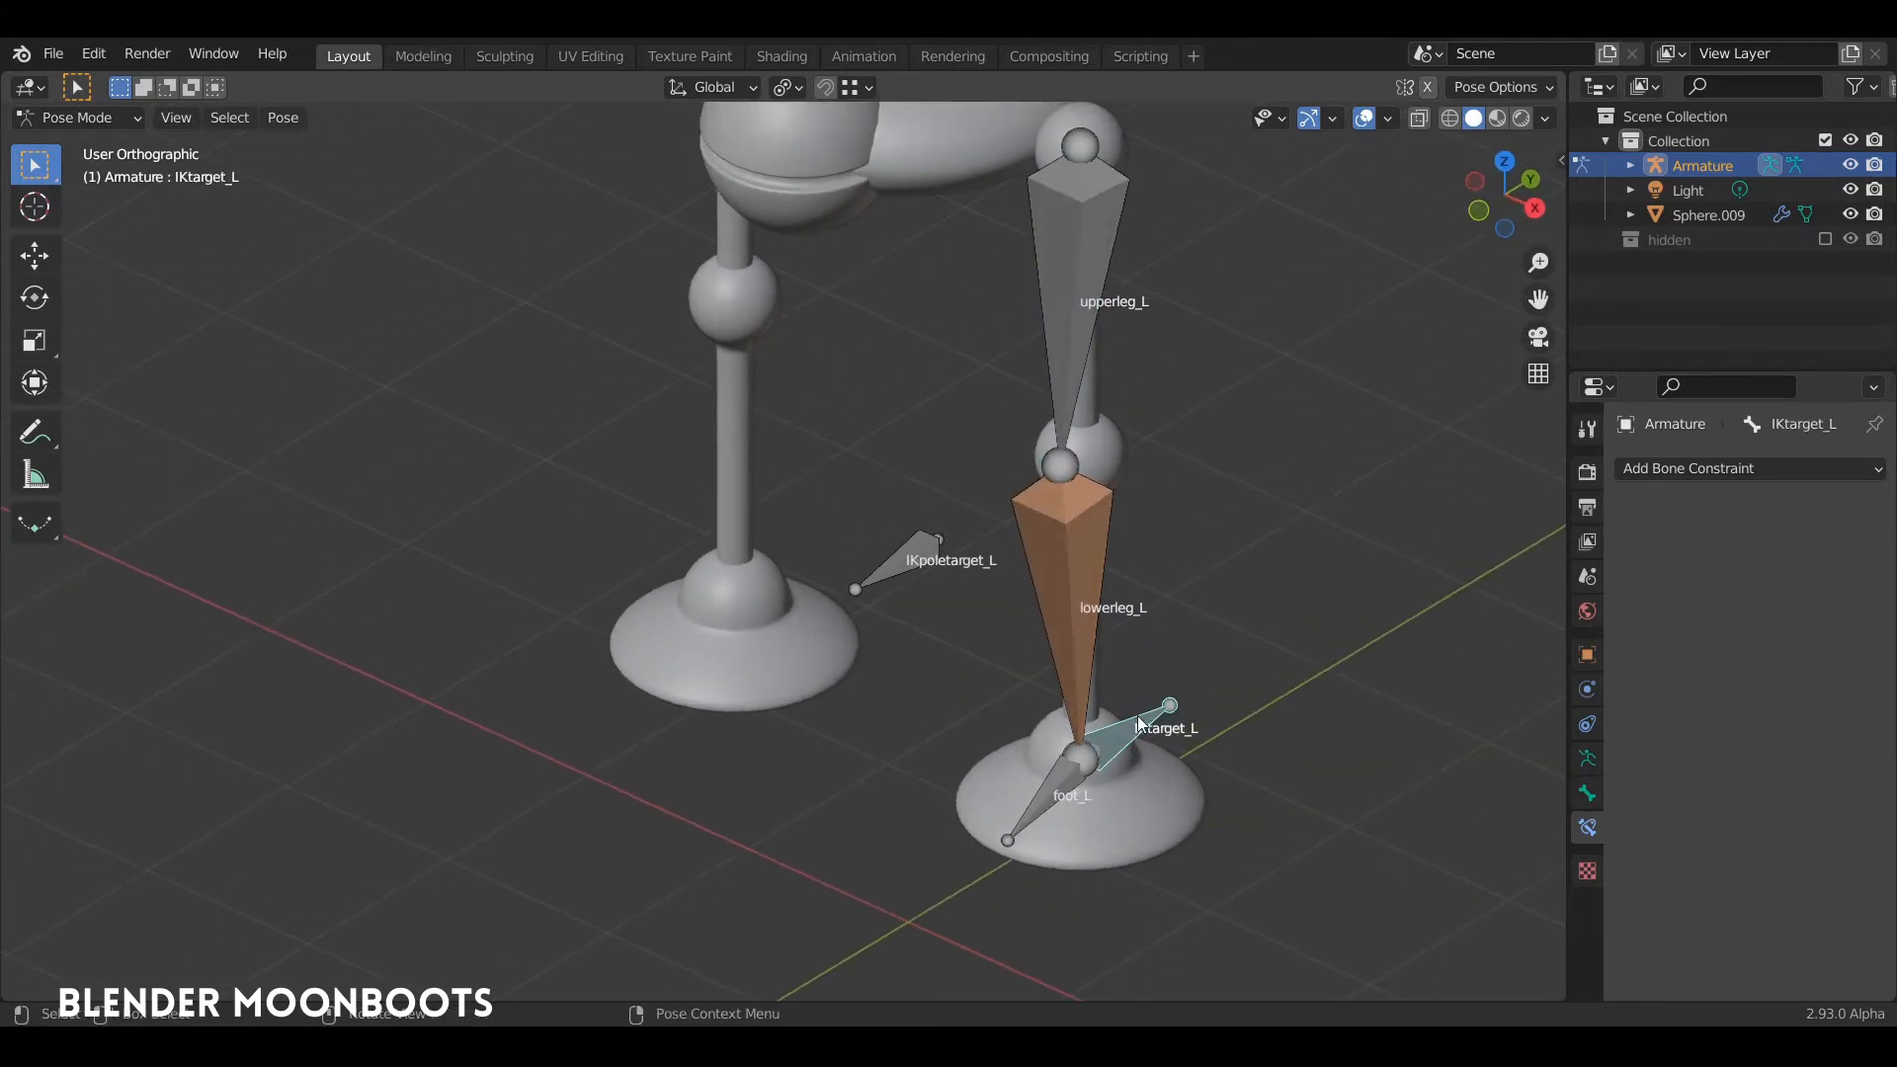
Step: Set the target of lowerleg_L's IK constraint to the Armature object with IKtarget_L as its bone
left_click(1080, 591)
middle_click_drag(1089, 547, 1086, 598)
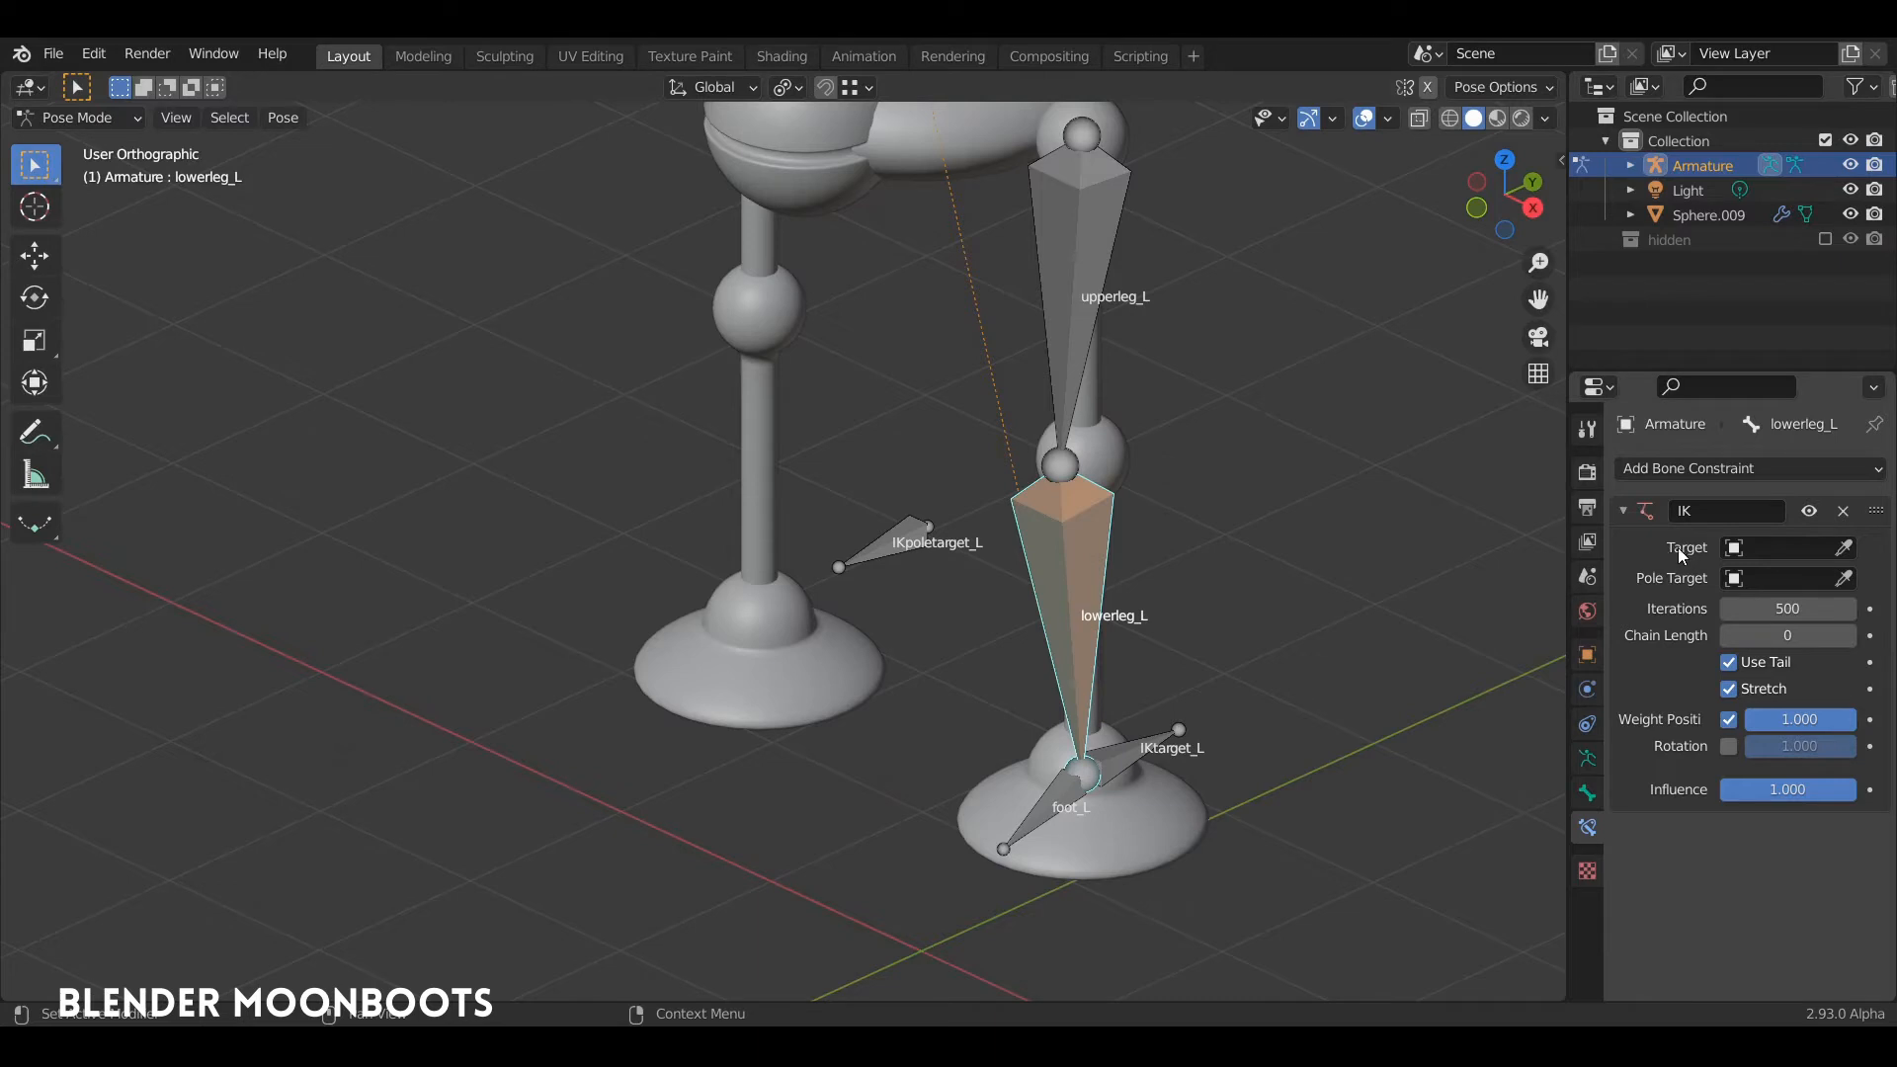
left_click(1846, 549)
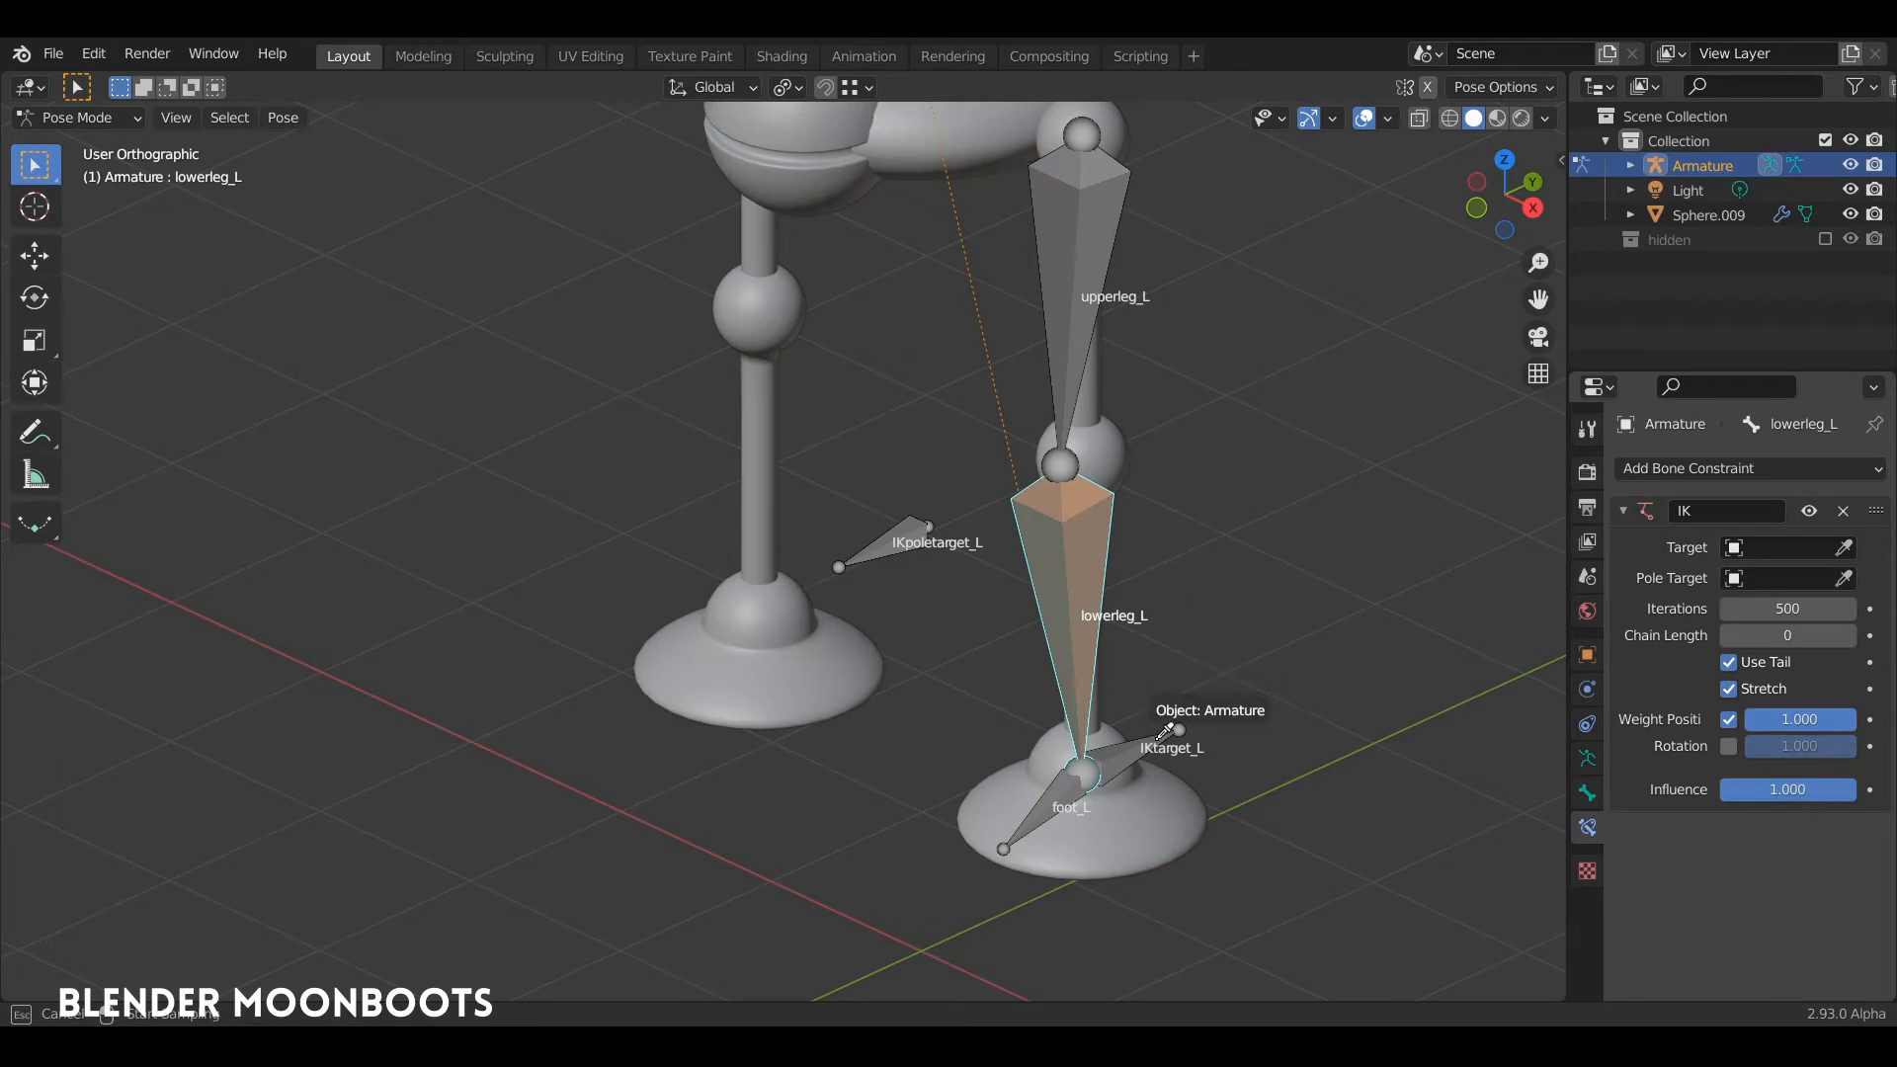
left_click(1165, 732)
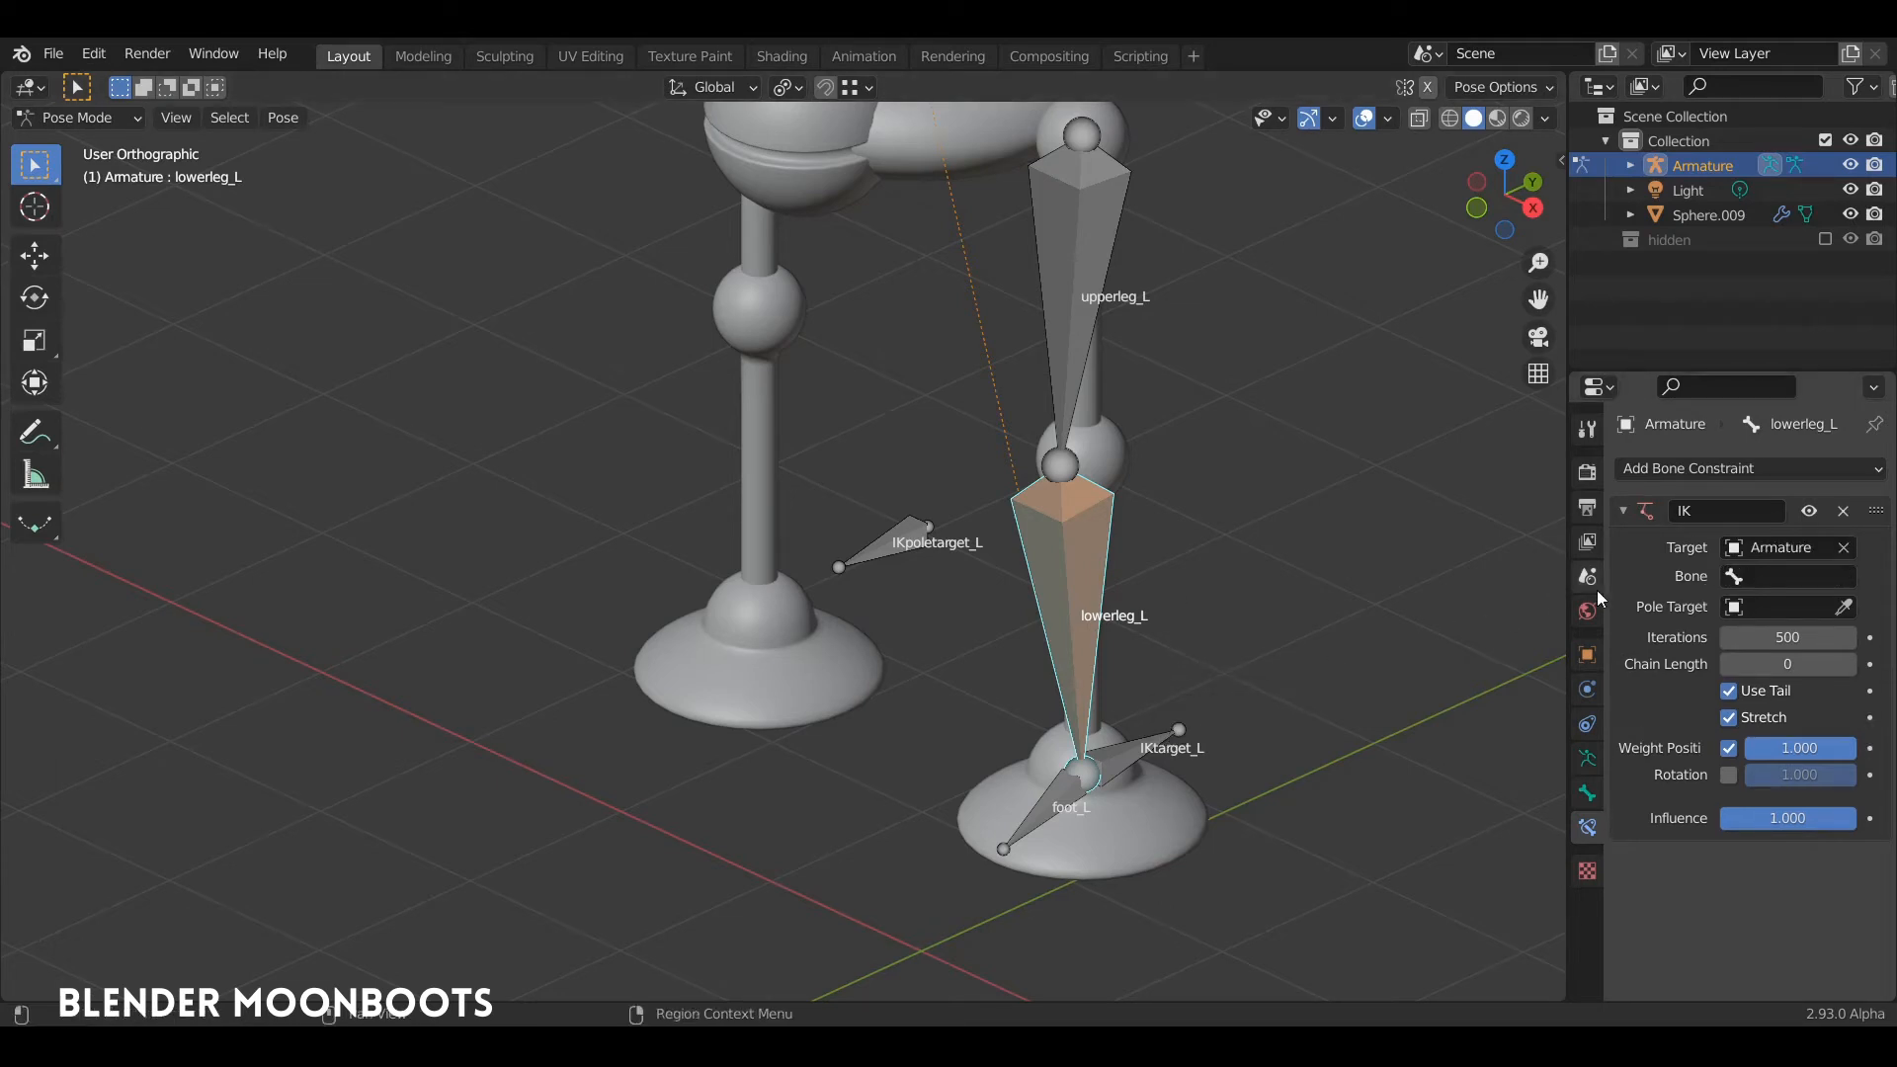
left_click(1758, 579)
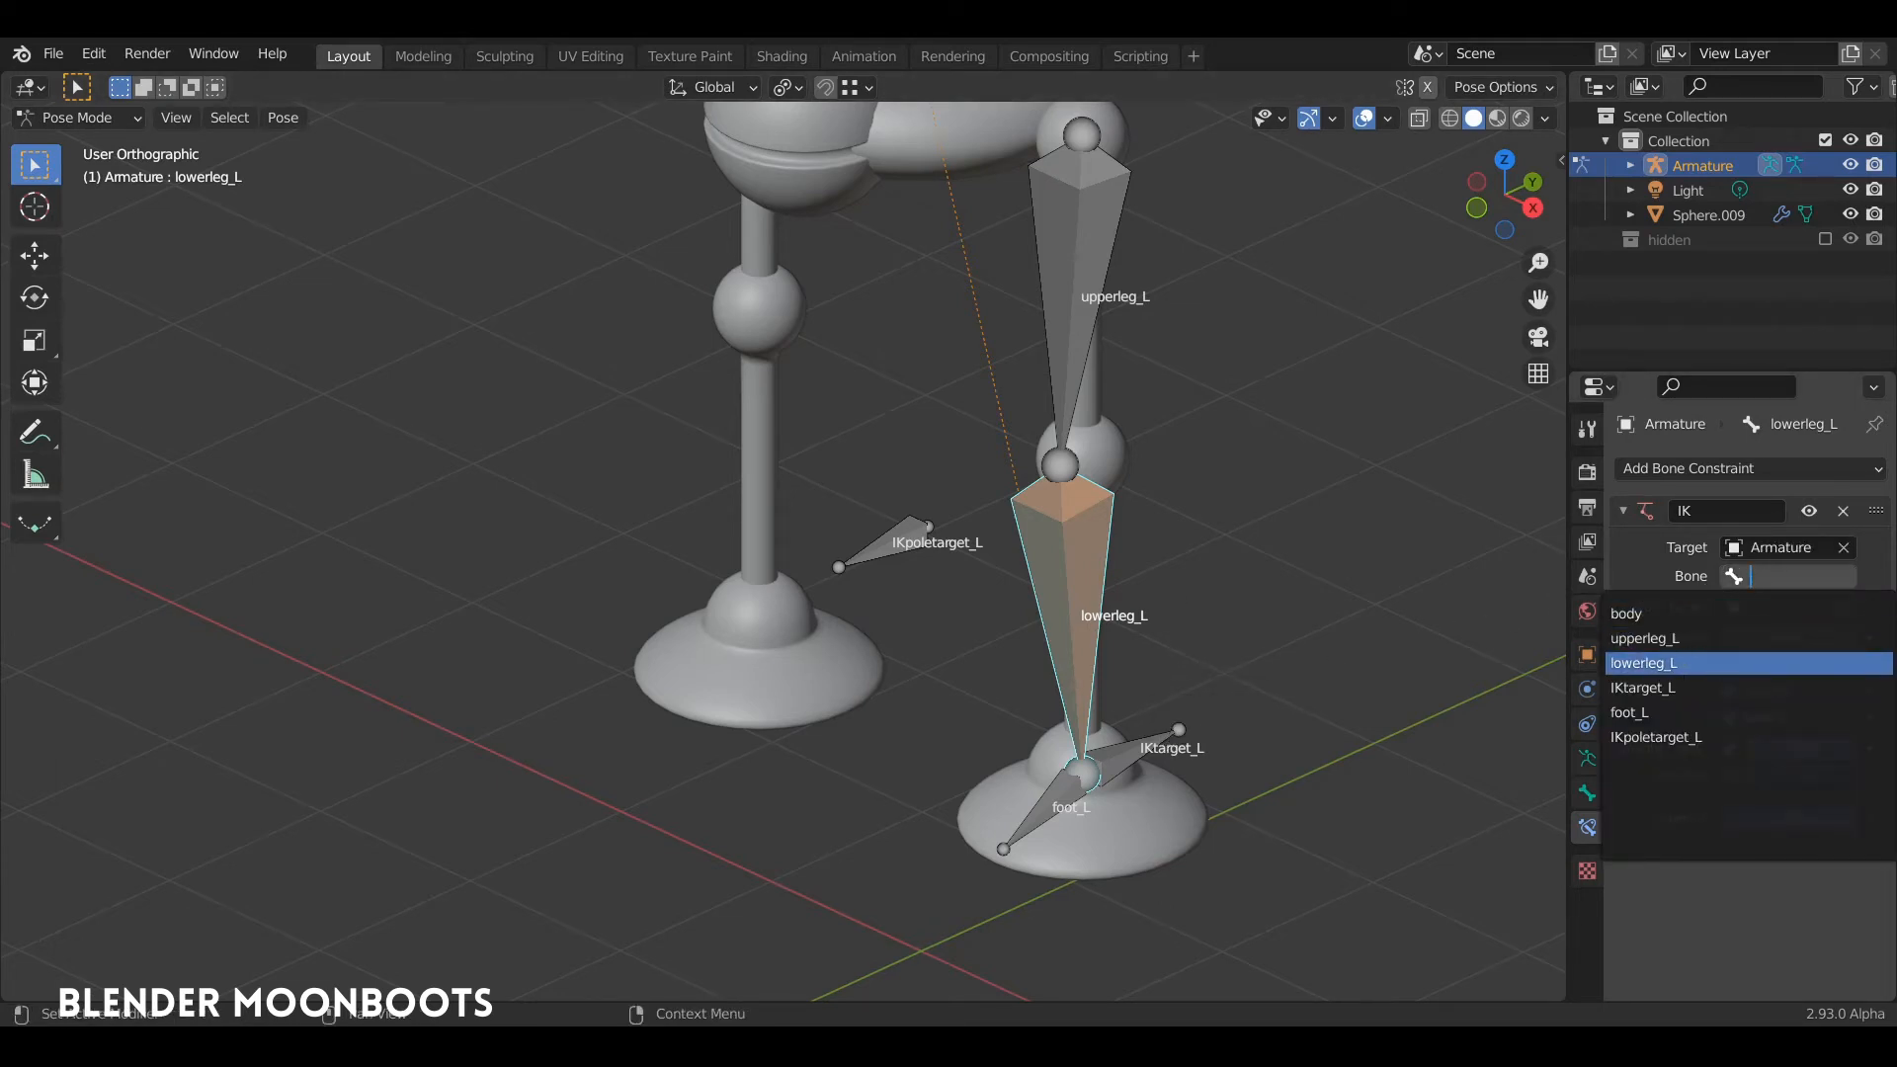
left_click(1670, 688)
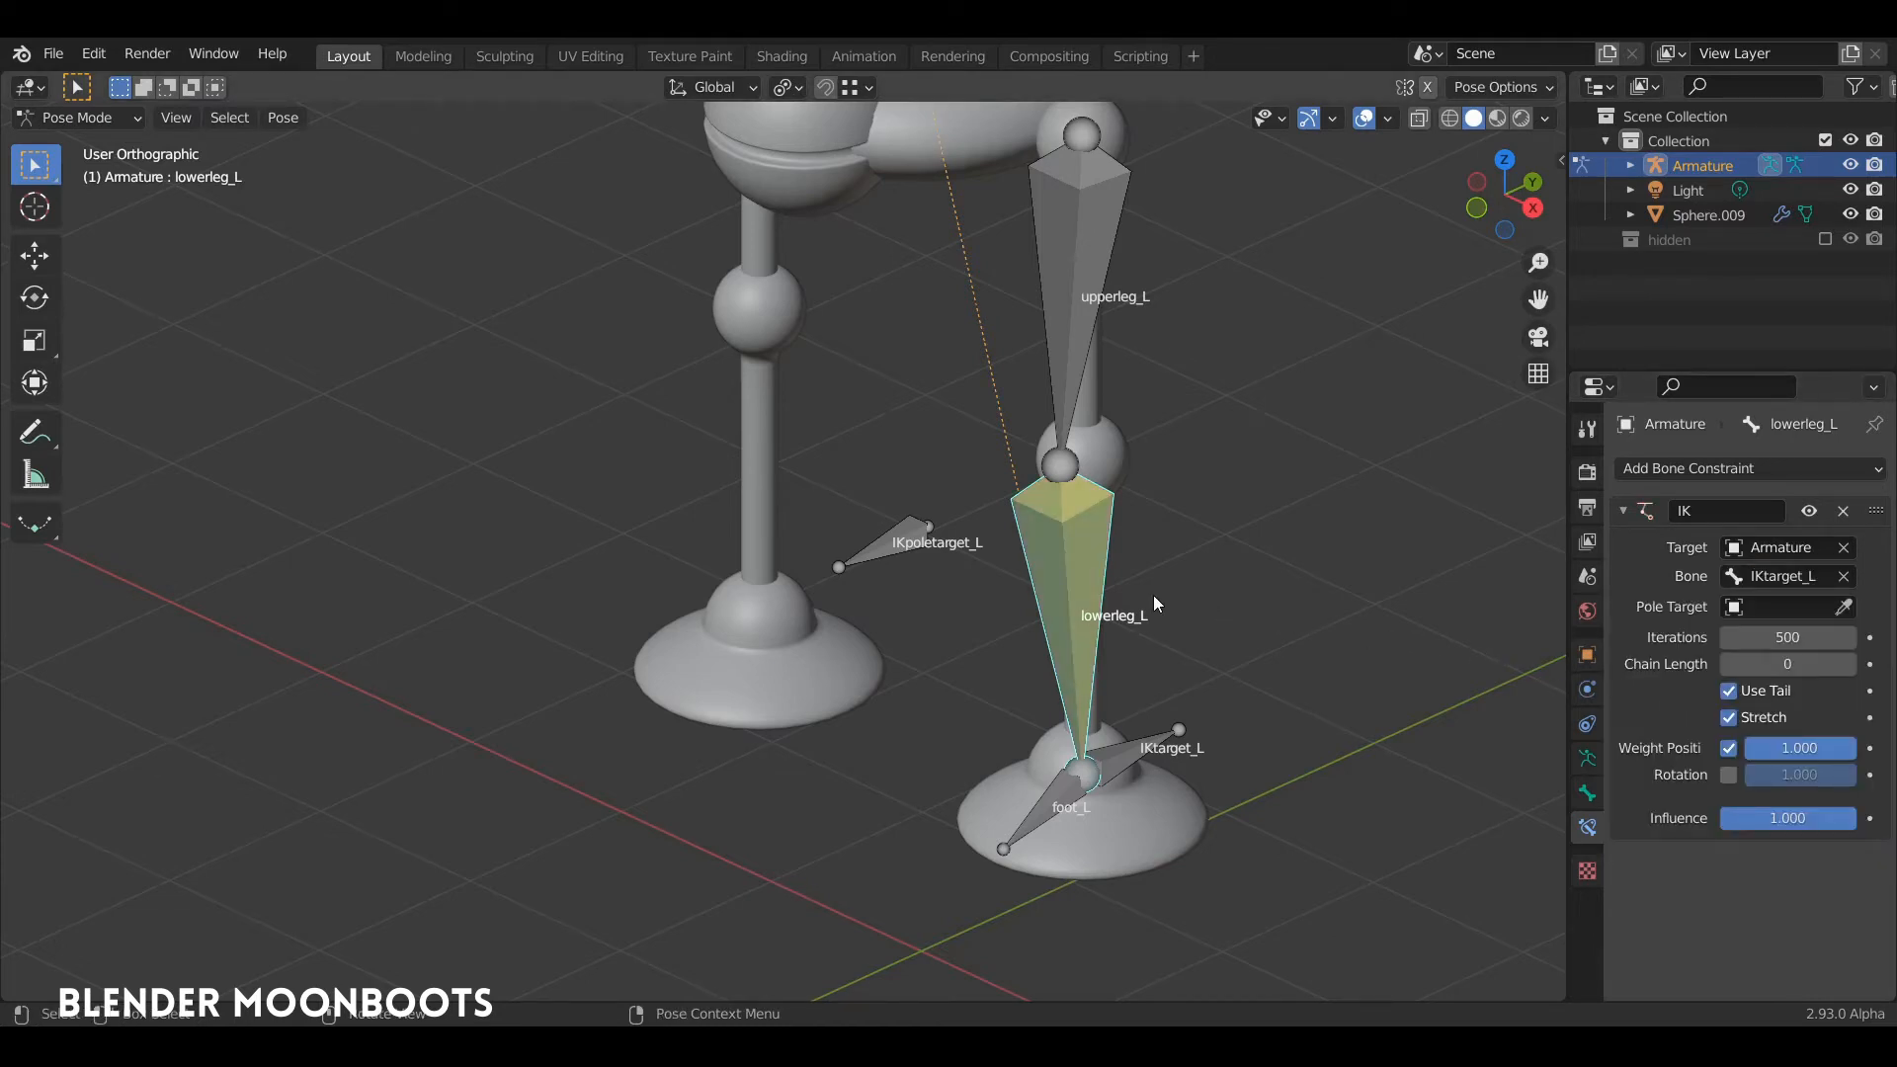
Step: Set the chain length of lowerleg_L's IK constraint to 2, covering the lower and upper leg bones
middle_click_drag(1153, 595, 1230, 597)
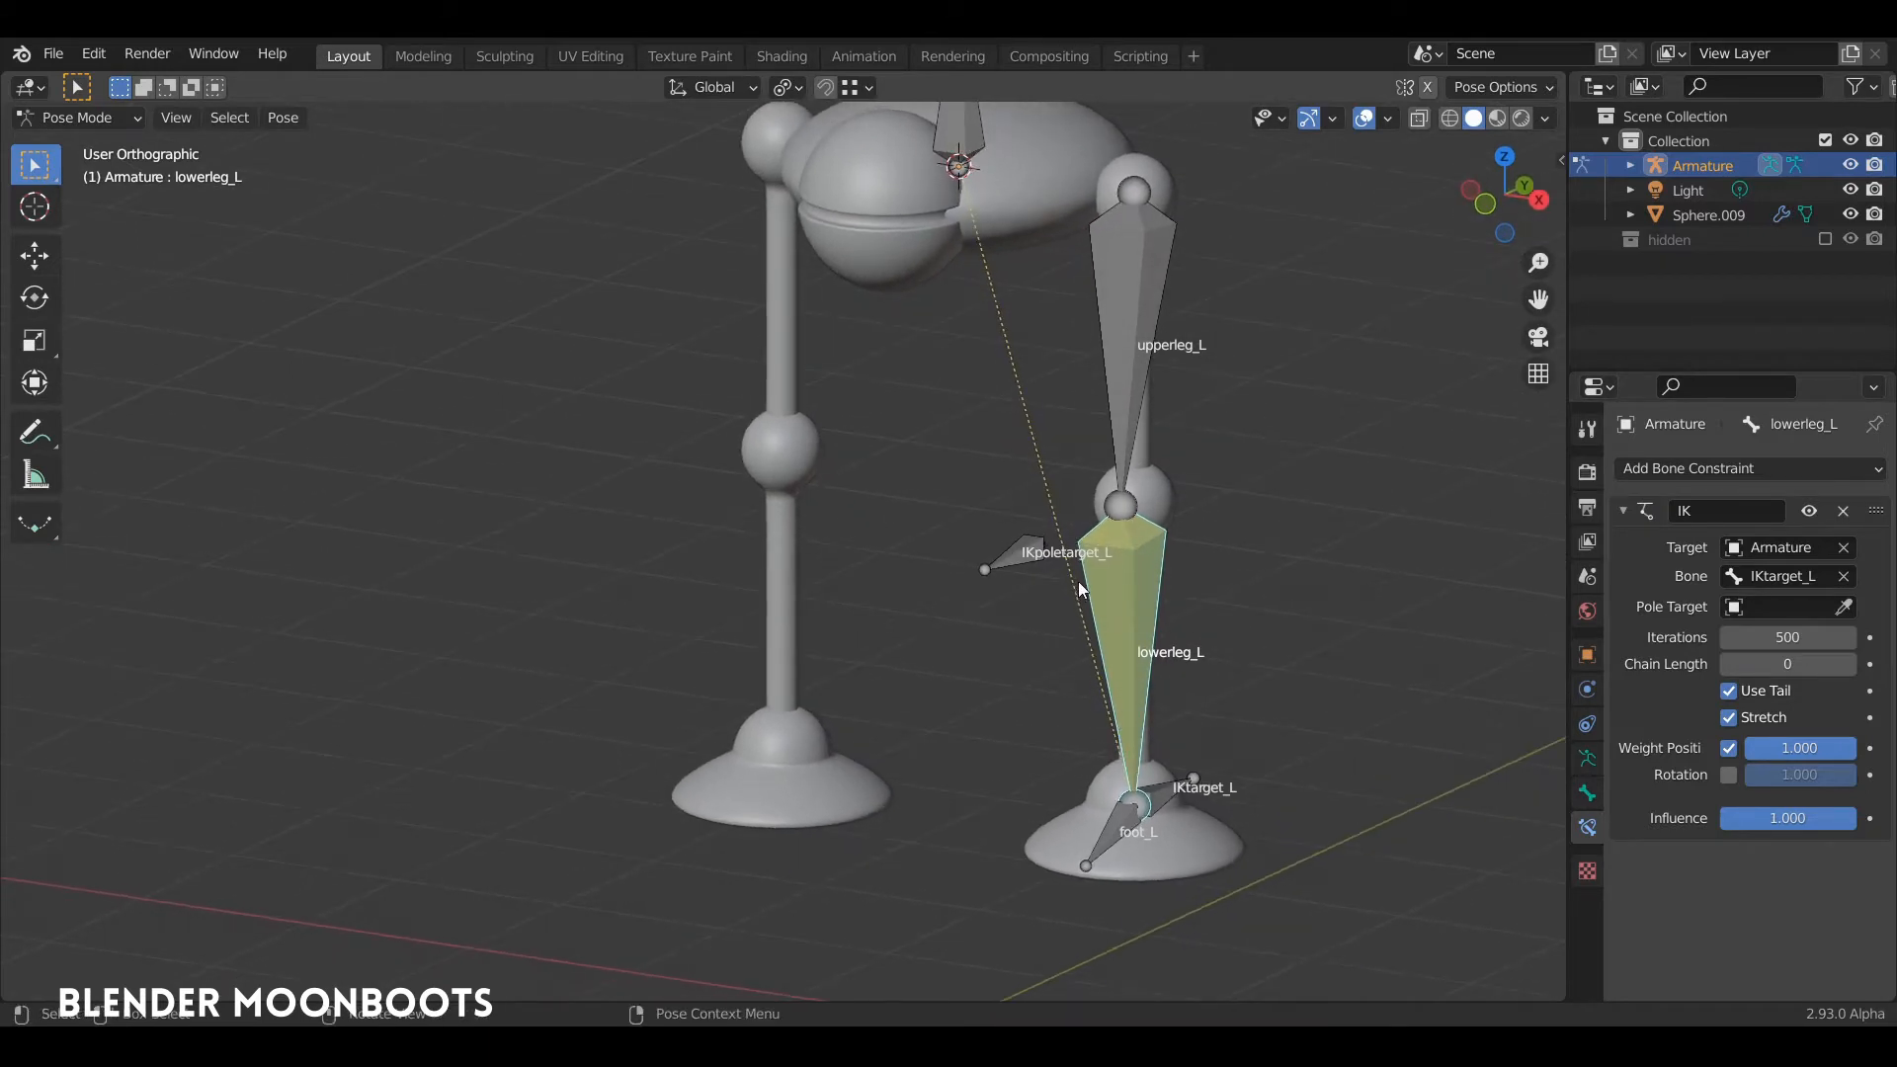
middle_click_drag(1134, 514, 1128, 660)
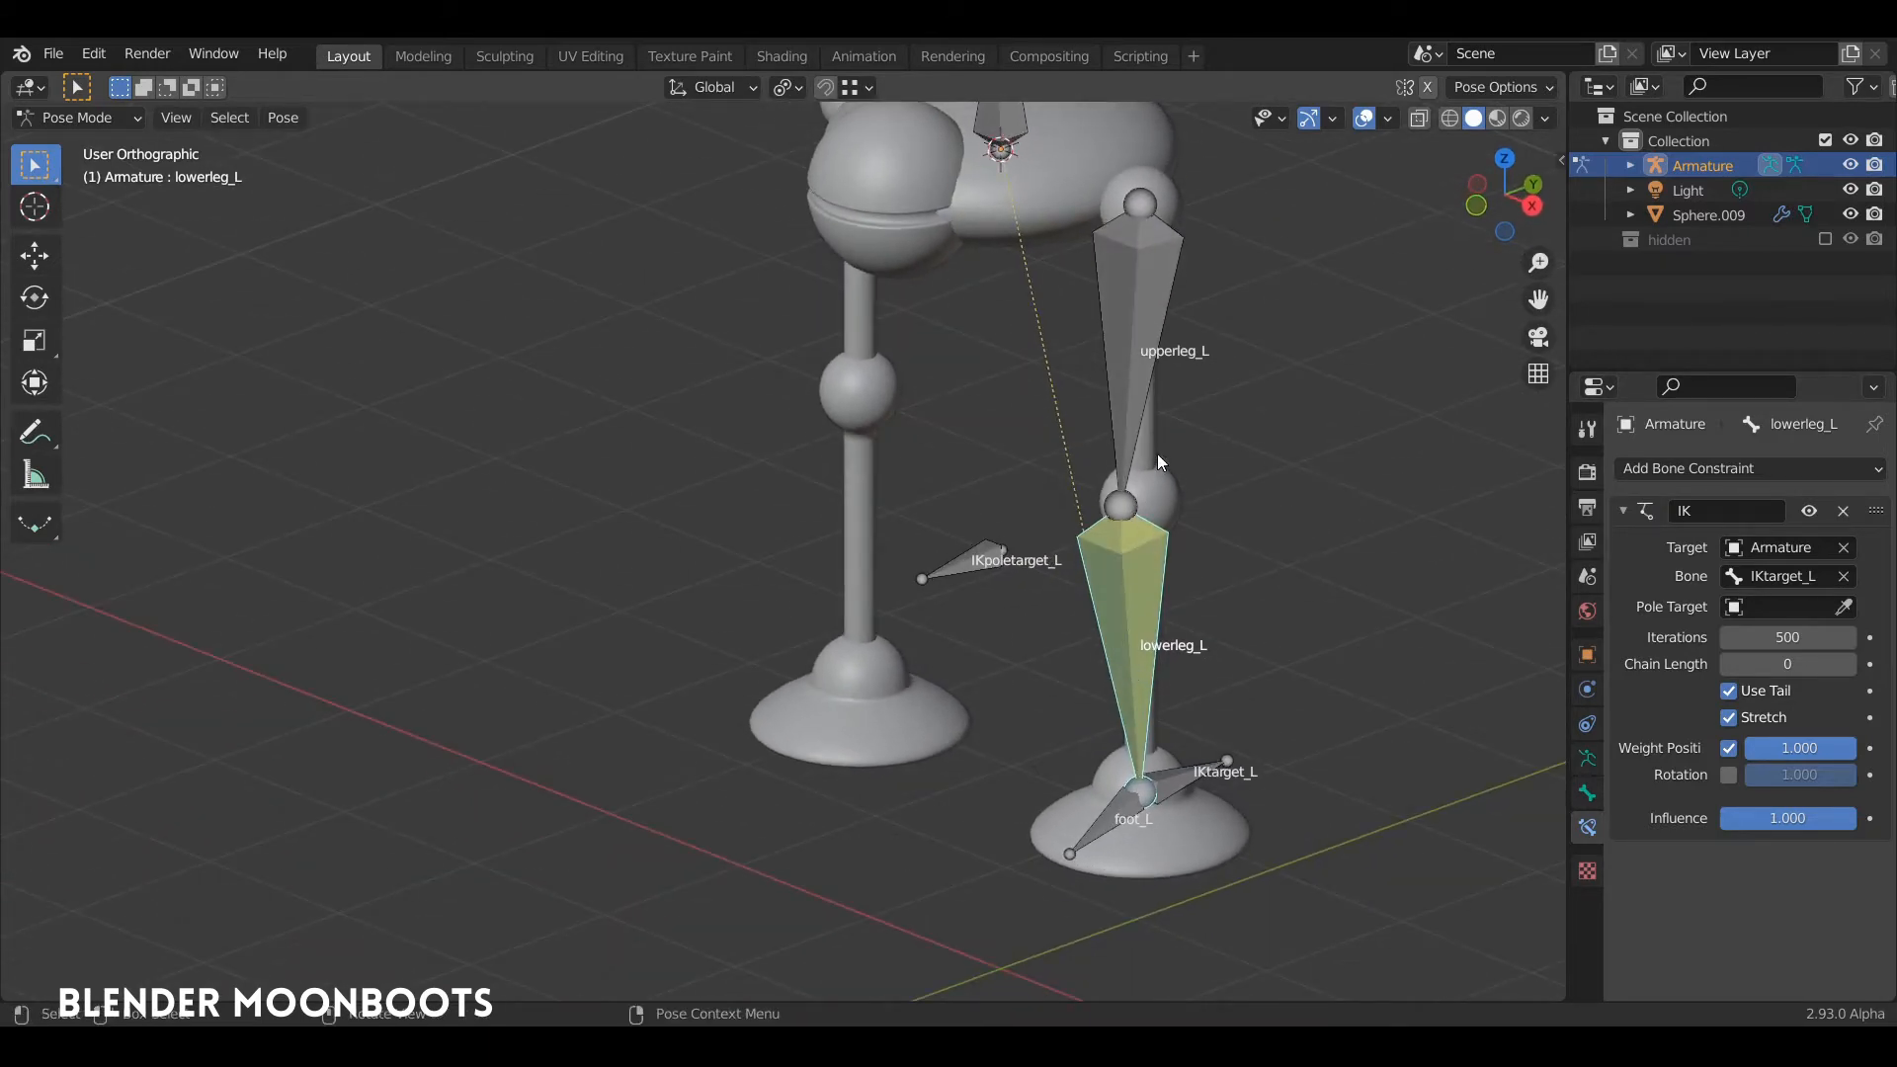
middle_click_drag(1154, 458, 1189, 524)
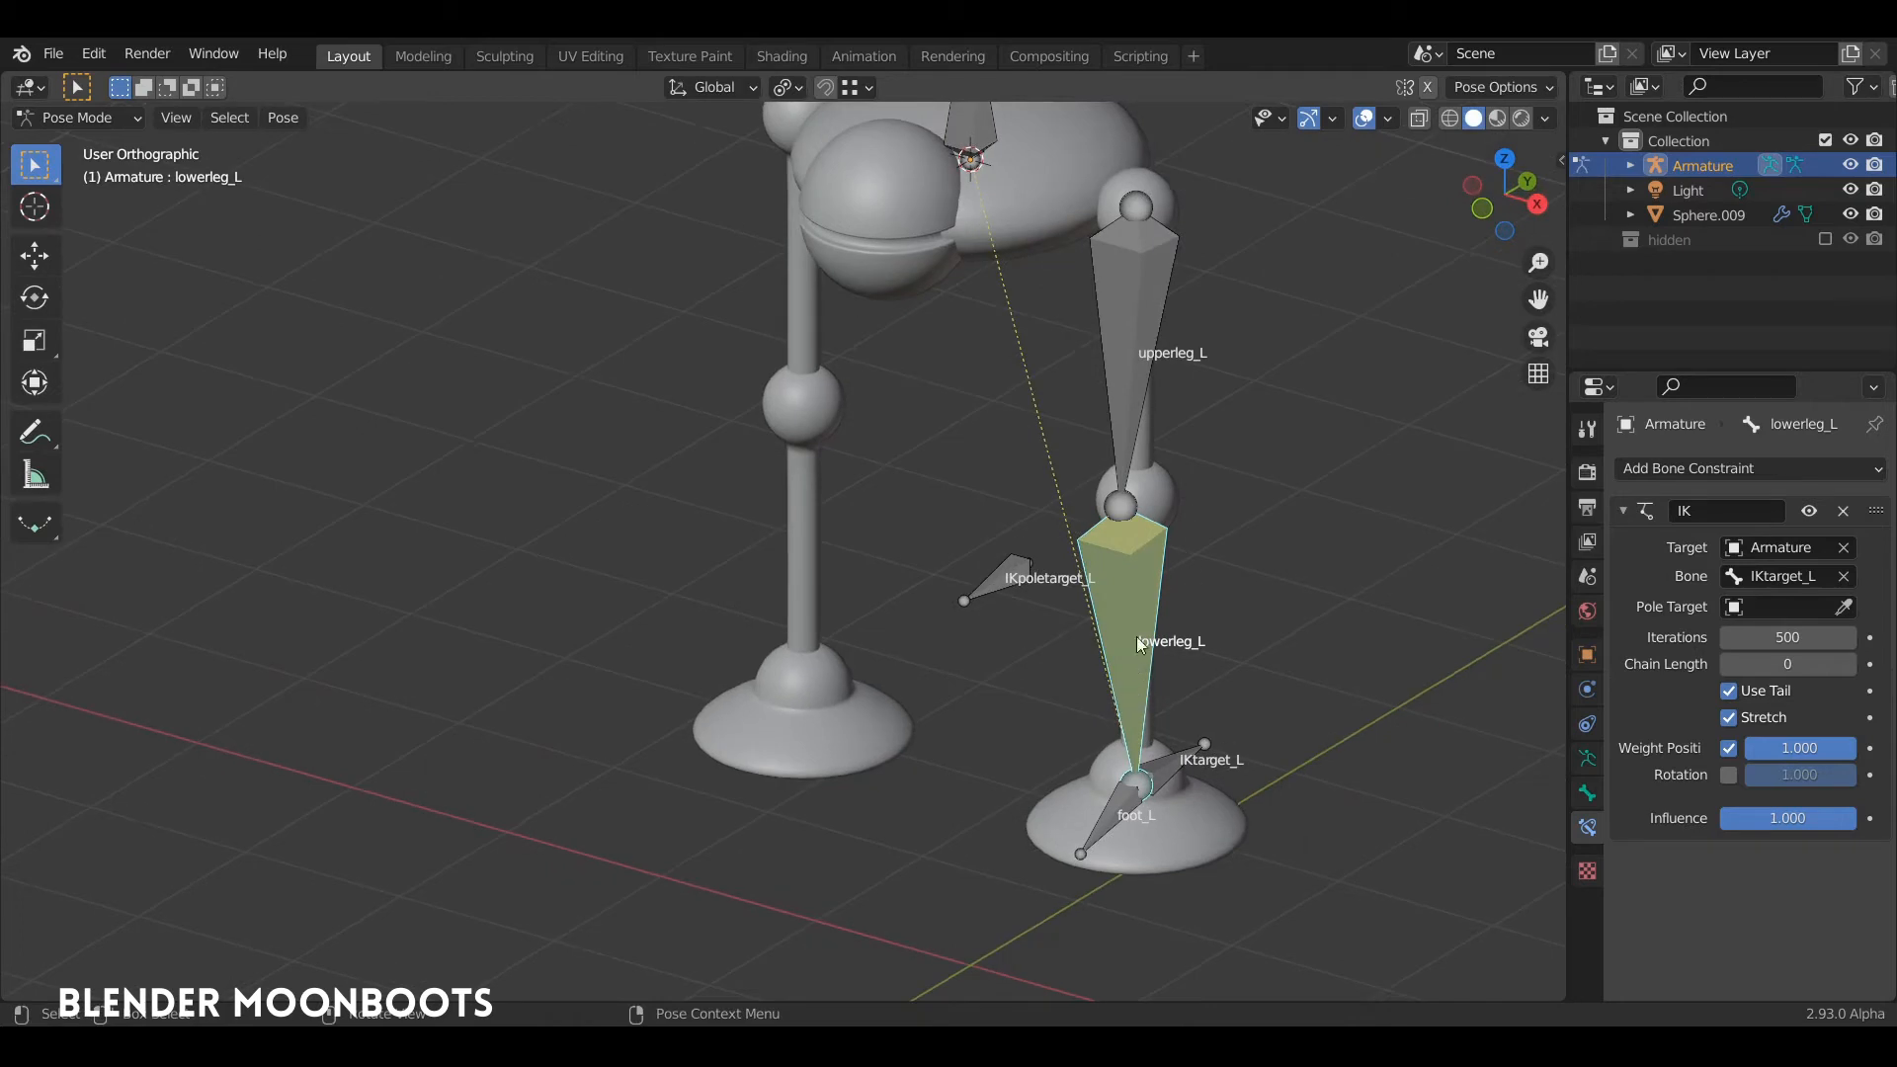
left_click(1140, 341)
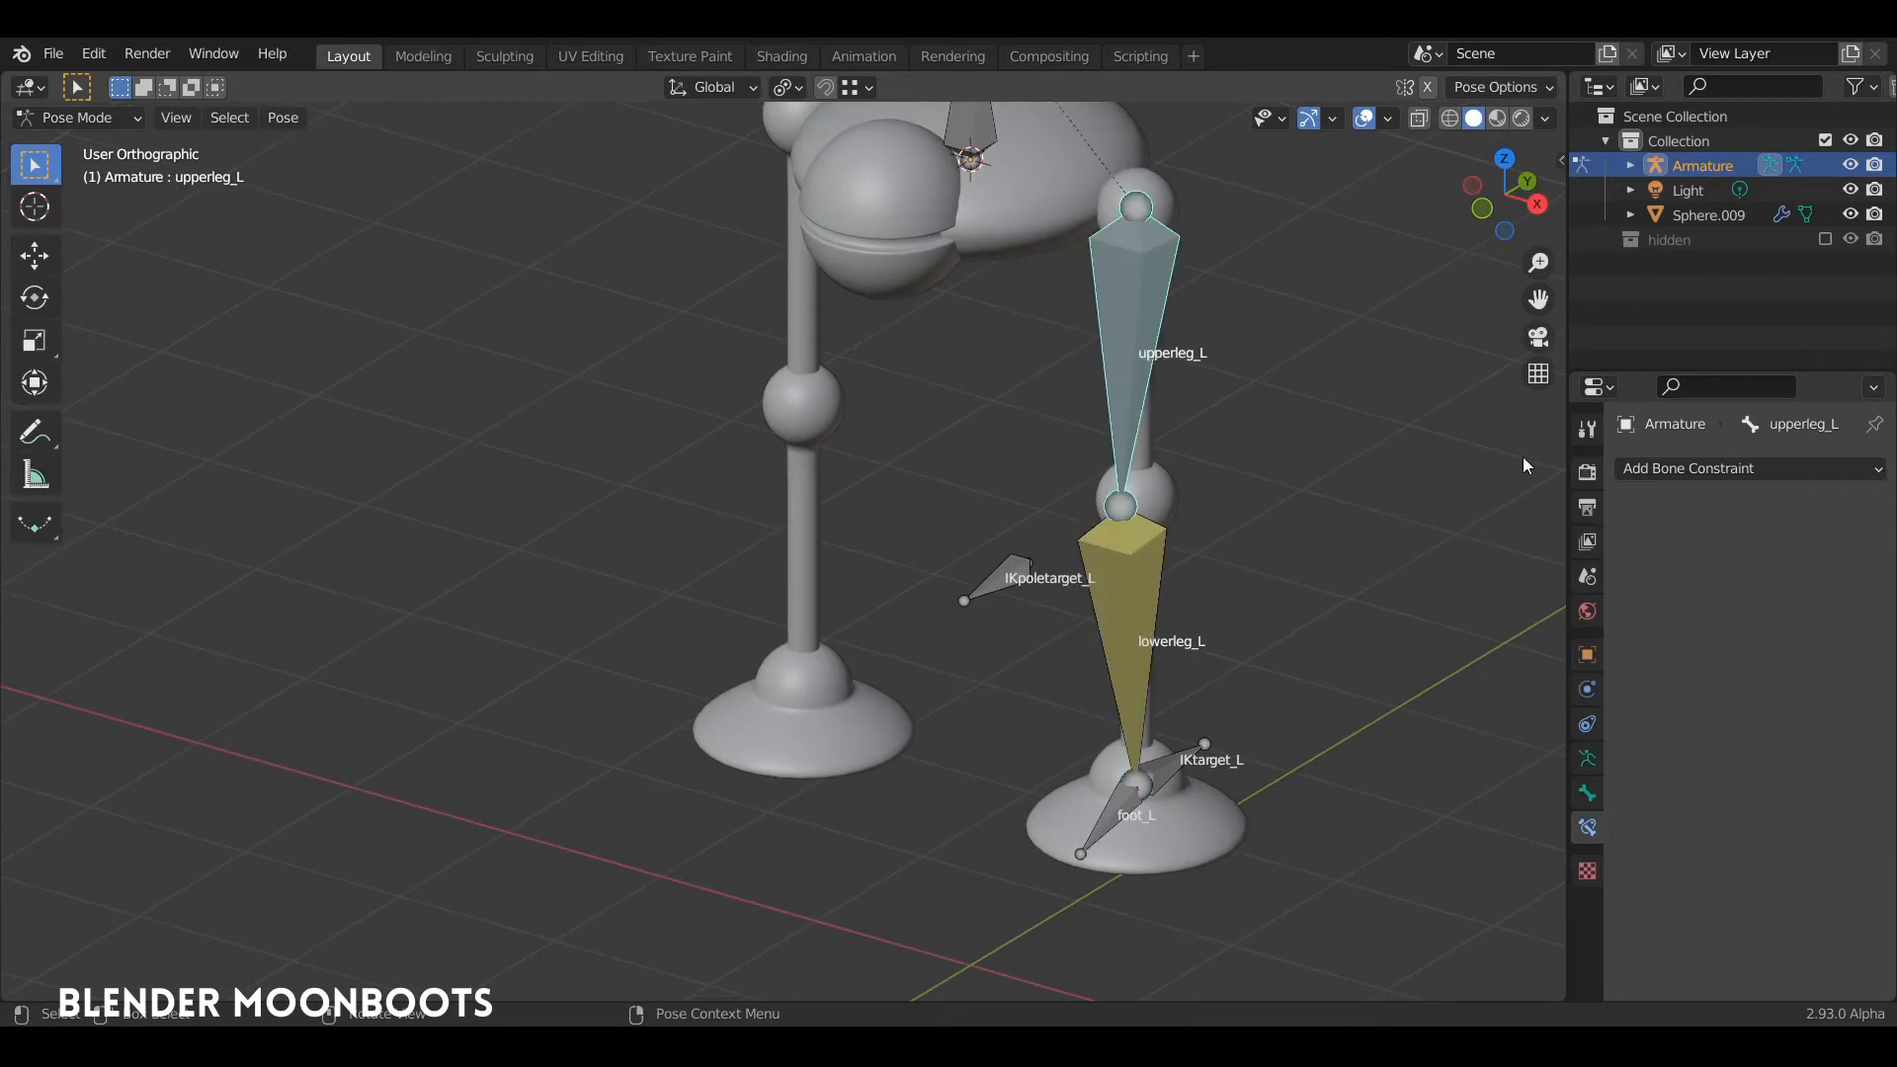
left_click(1141, 610)
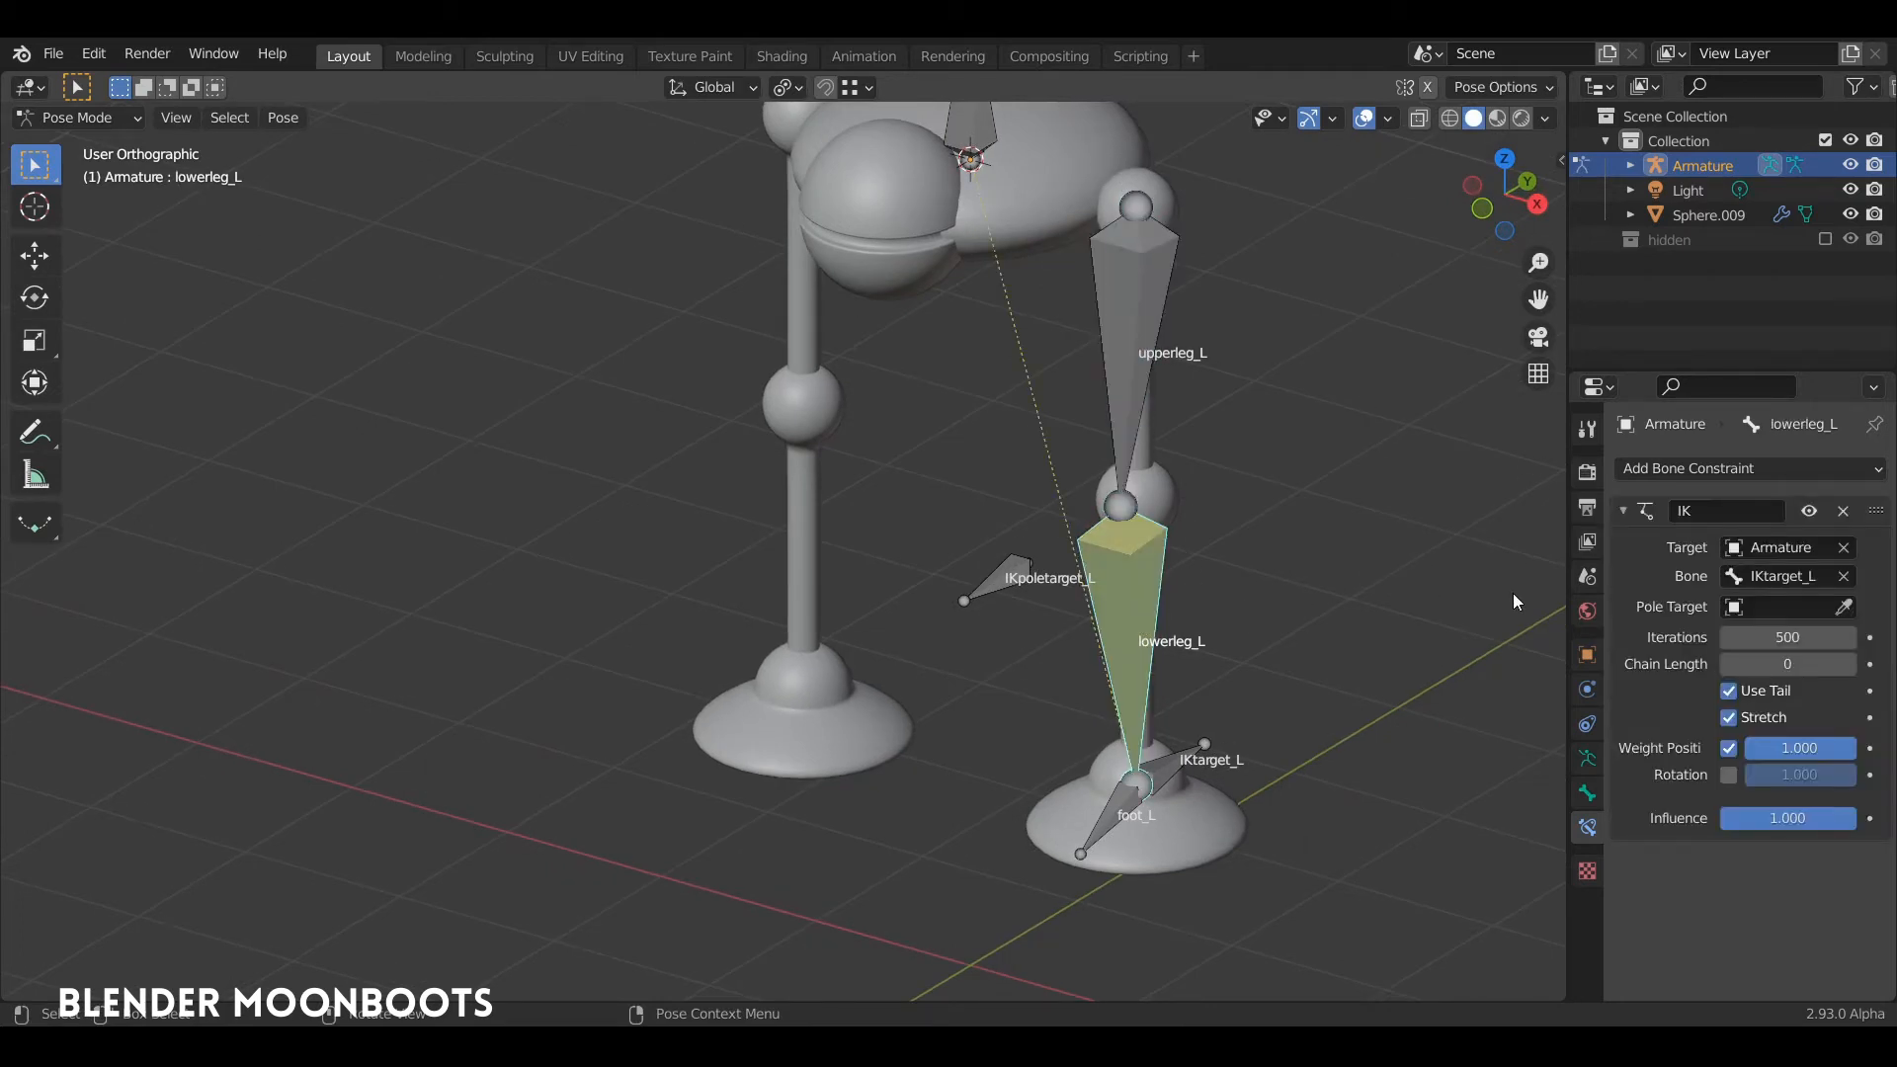
left_click(1849, 664)
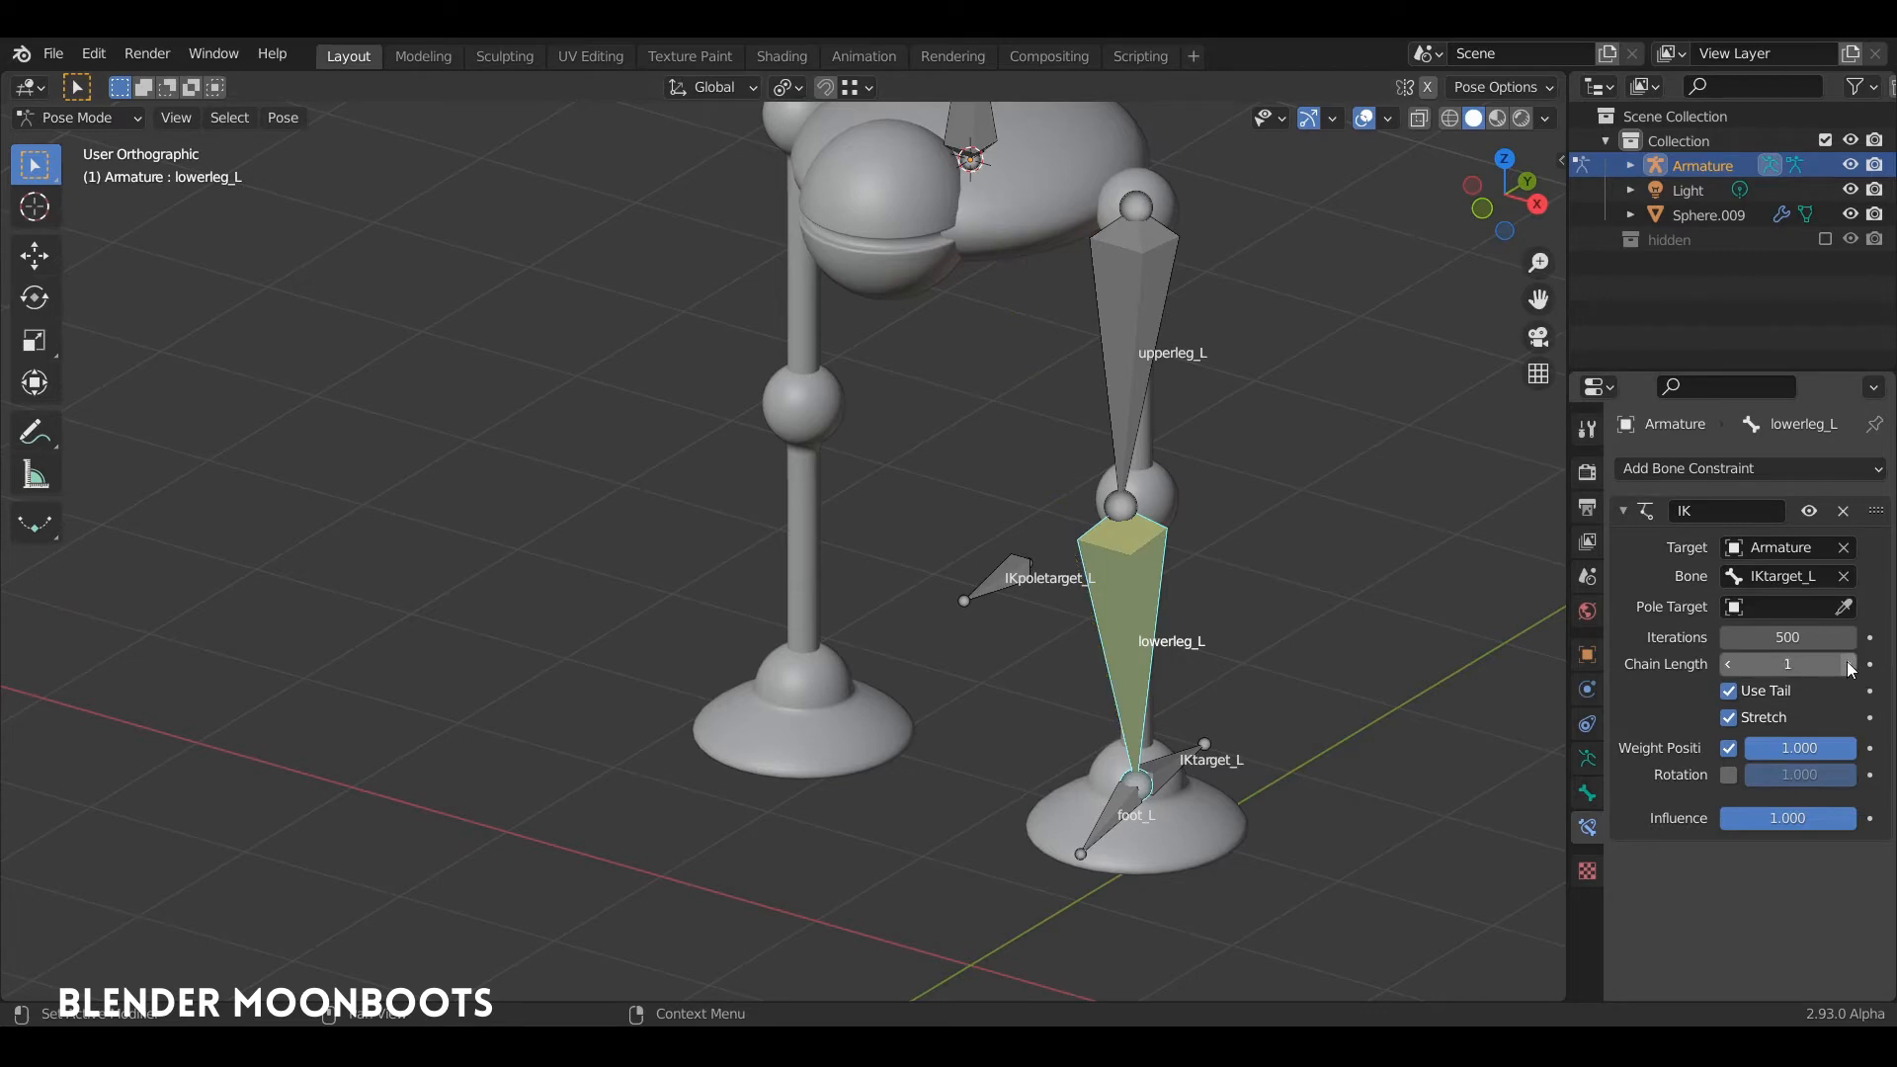
left_click(1850, 664)
Step: Pick the pole target object for lowerleg_L's IK constraint from the viewport
middle_click_drag(1207, 700, 1153, 694)
left_click(1176, 759)
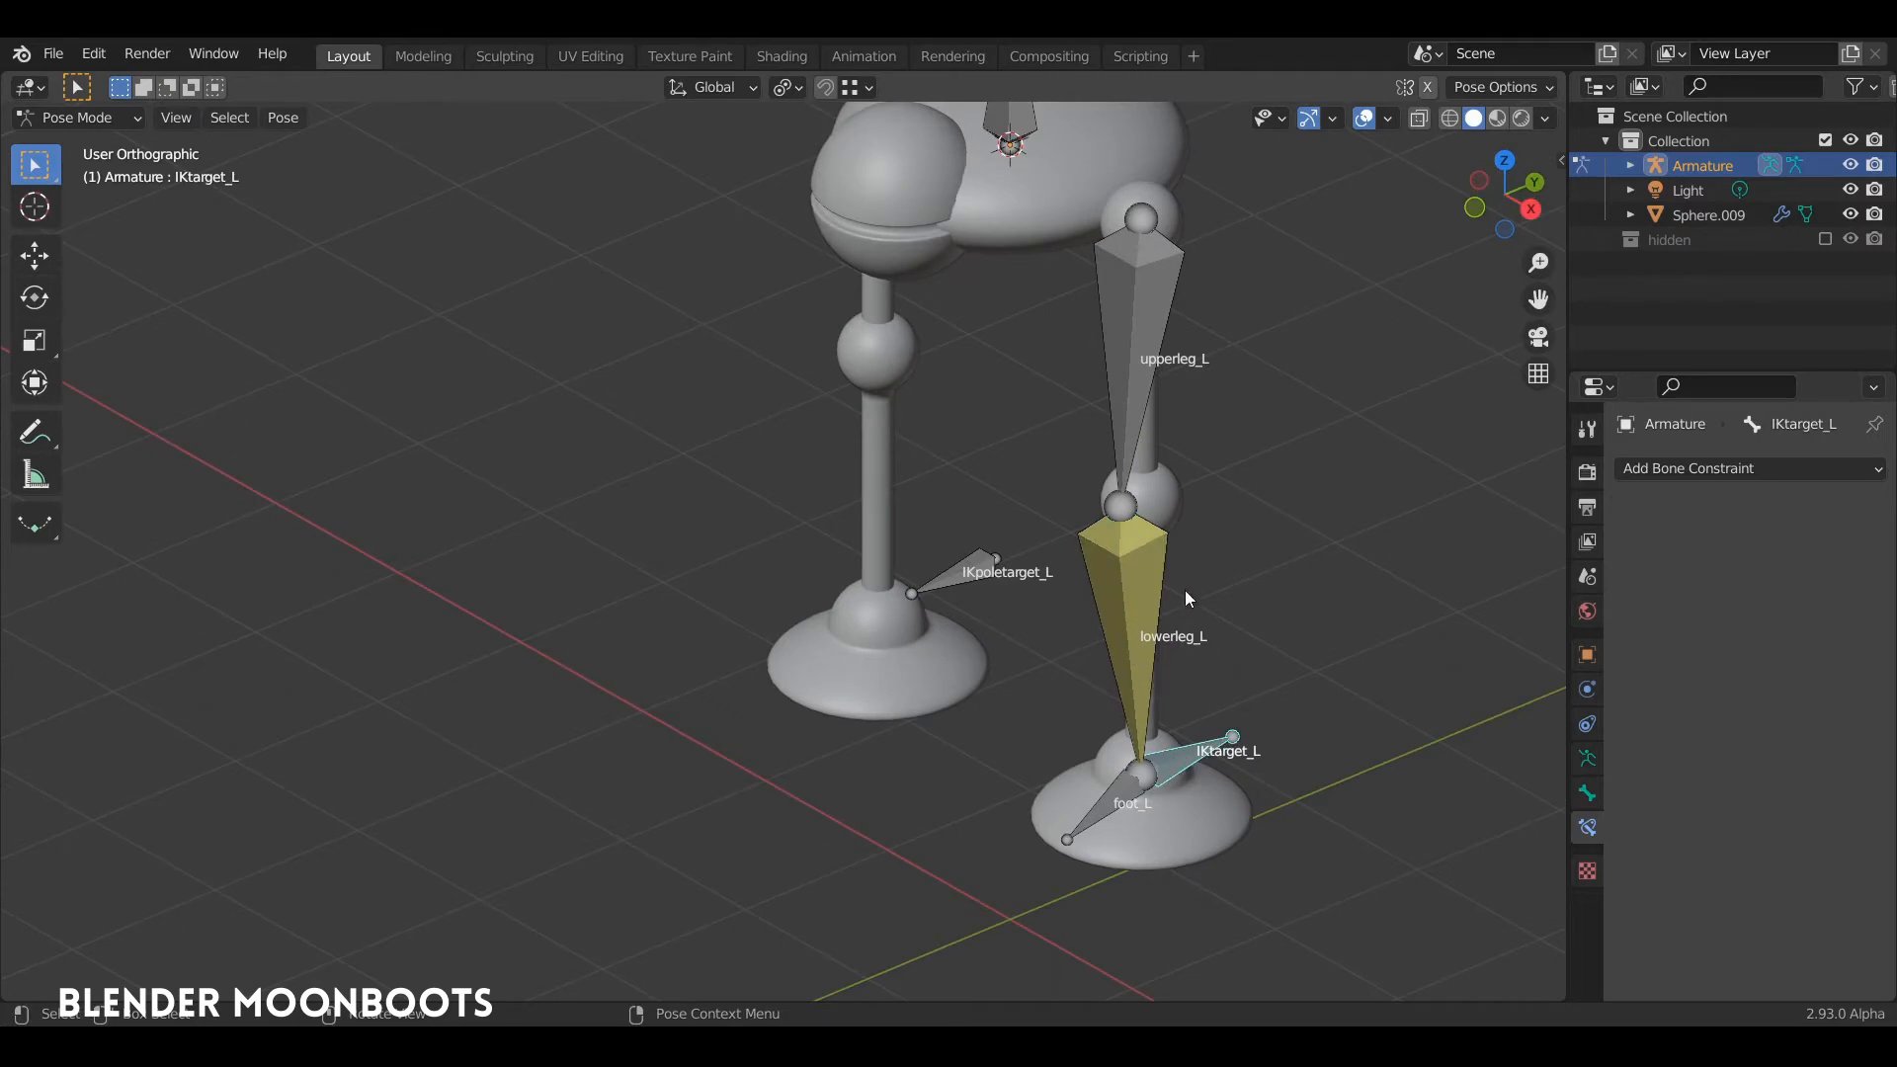
middle_click_drag(1122, 336, 1201, 462)
left_click(1141, 565)
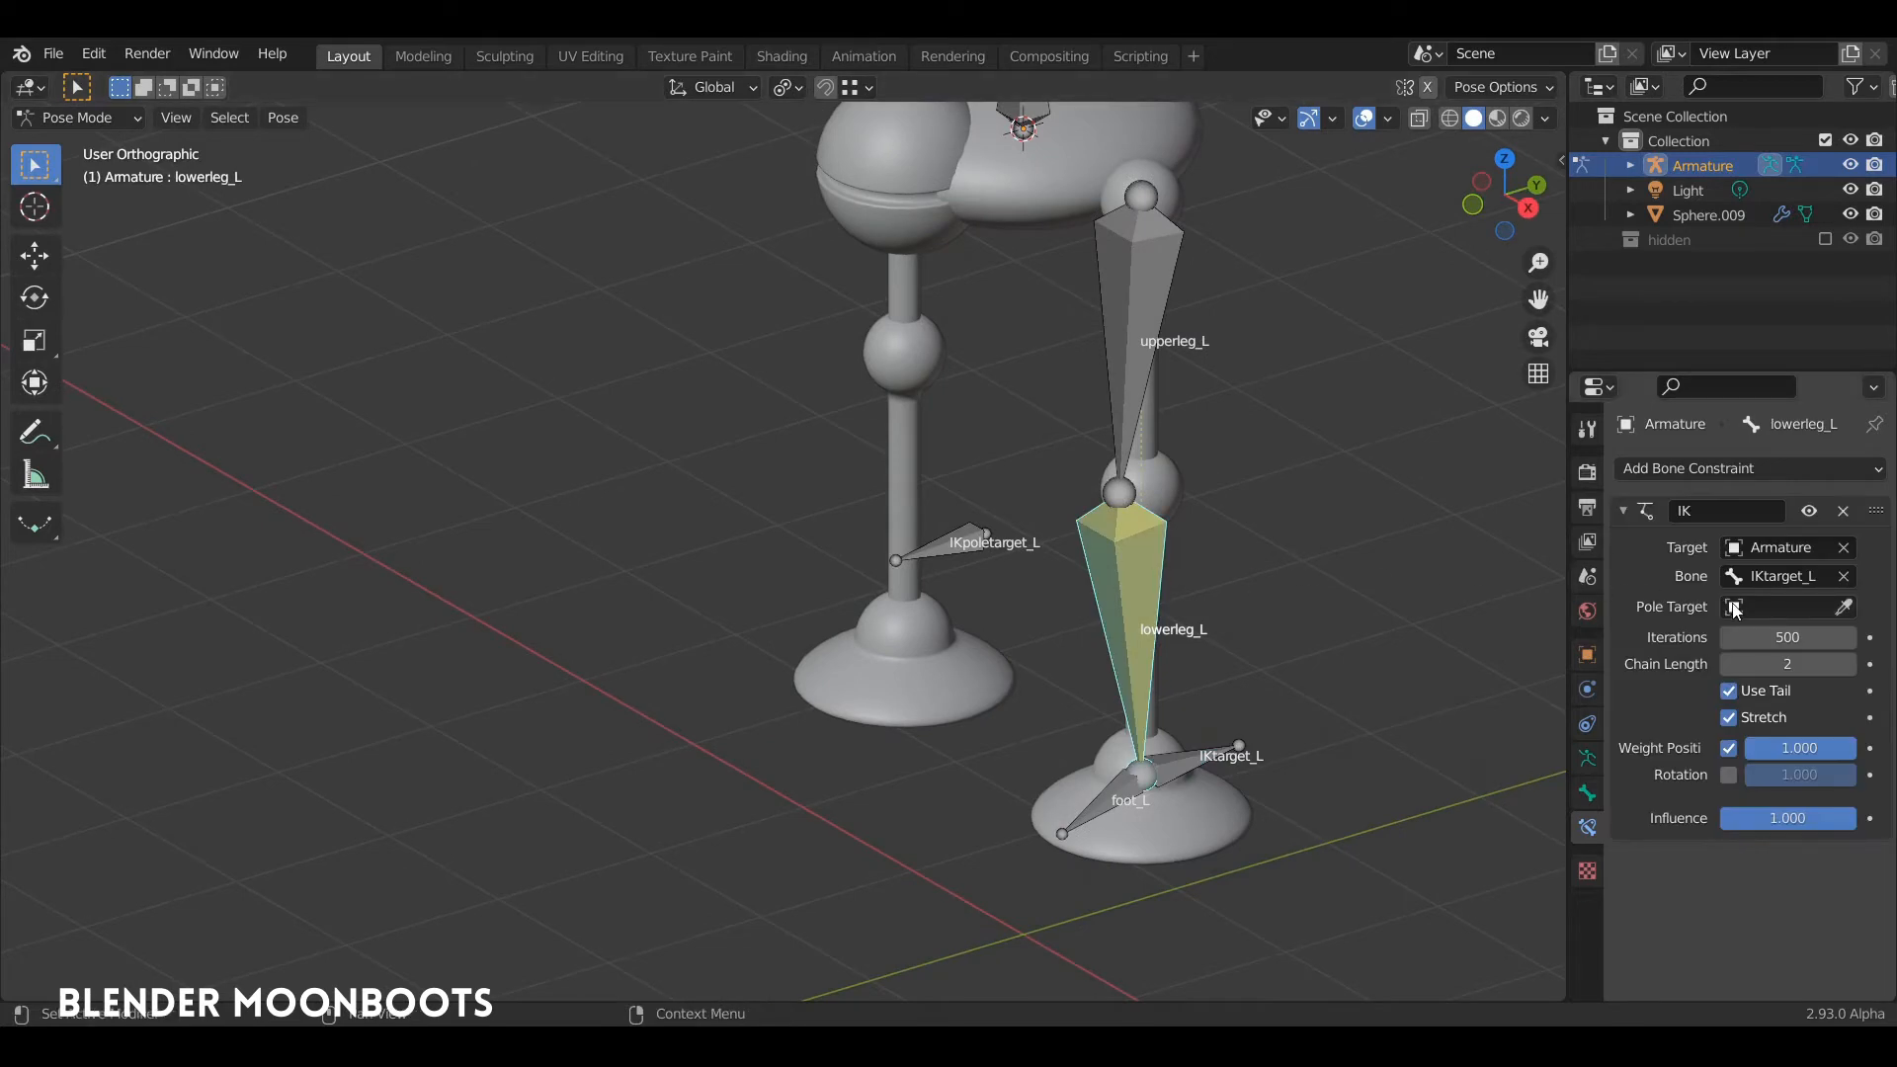
middle_click_drag(1377, 584, 1330, 597)
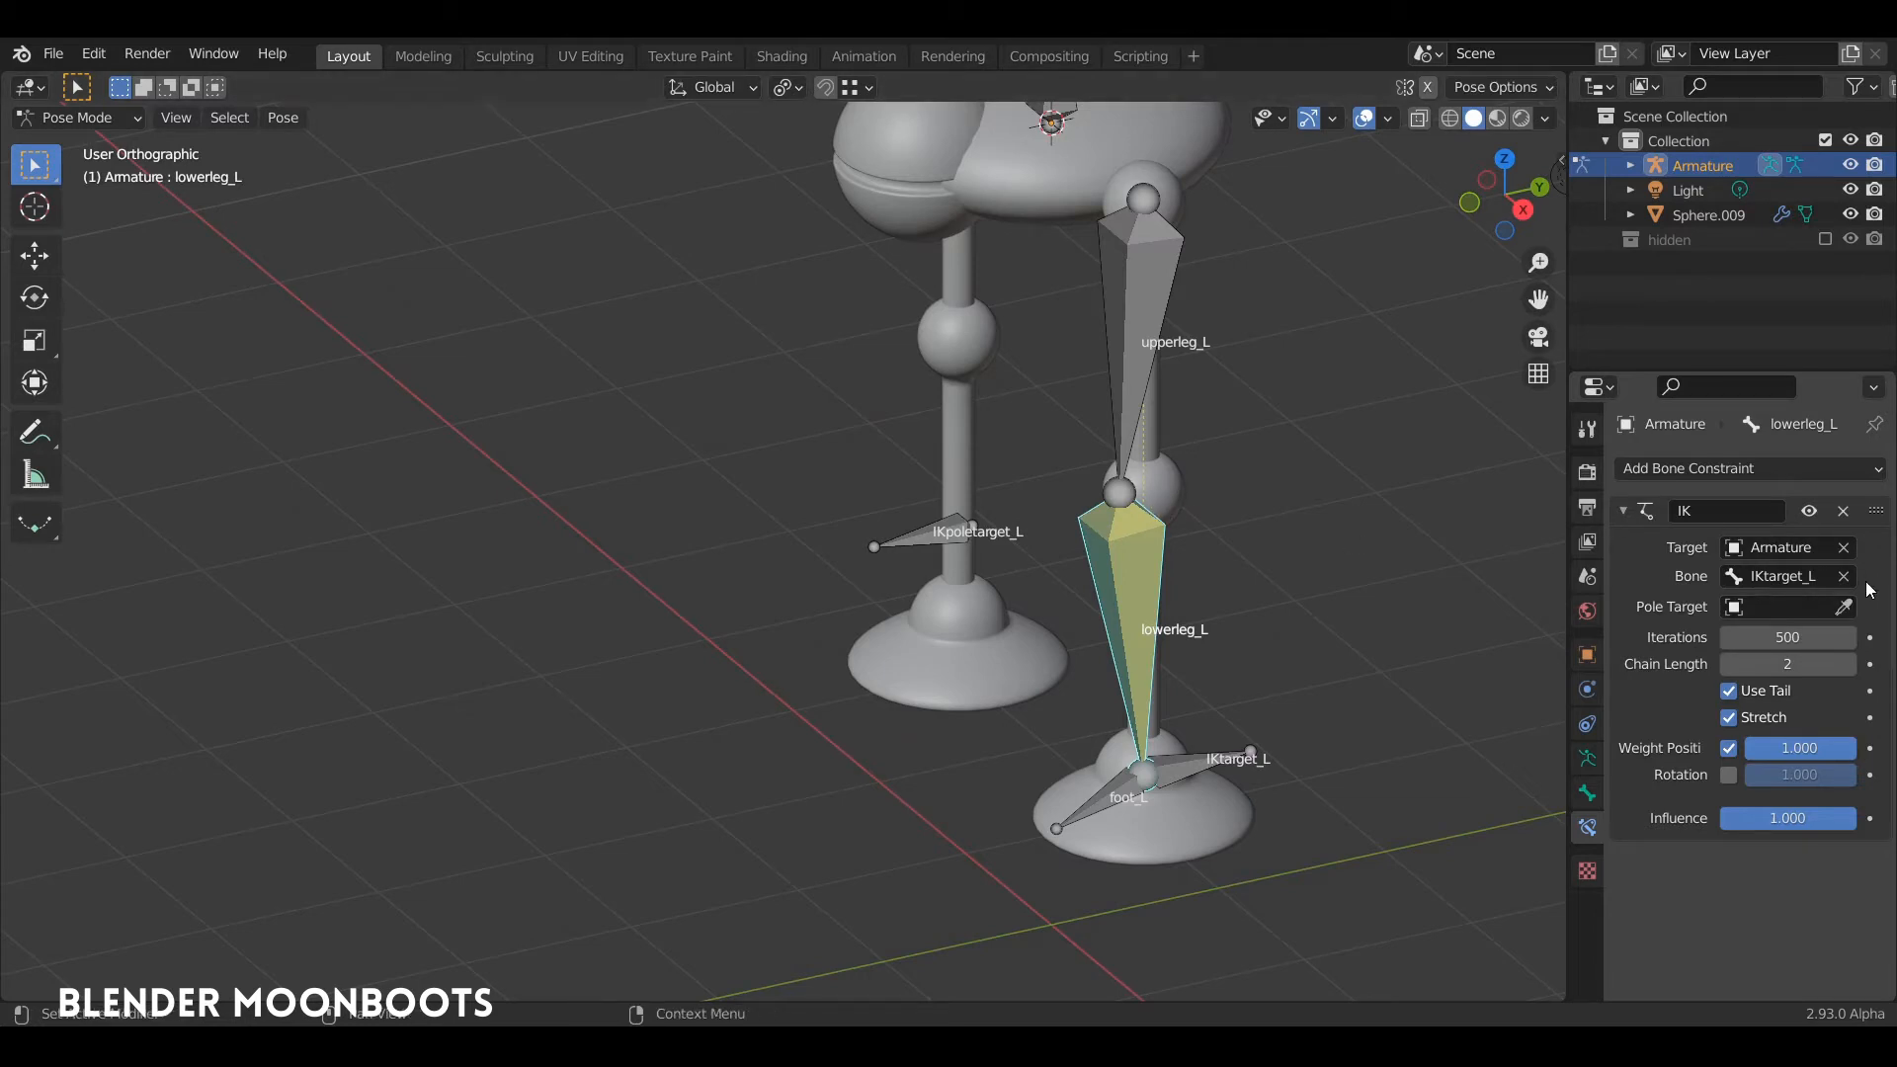
left_click(1846, 608)
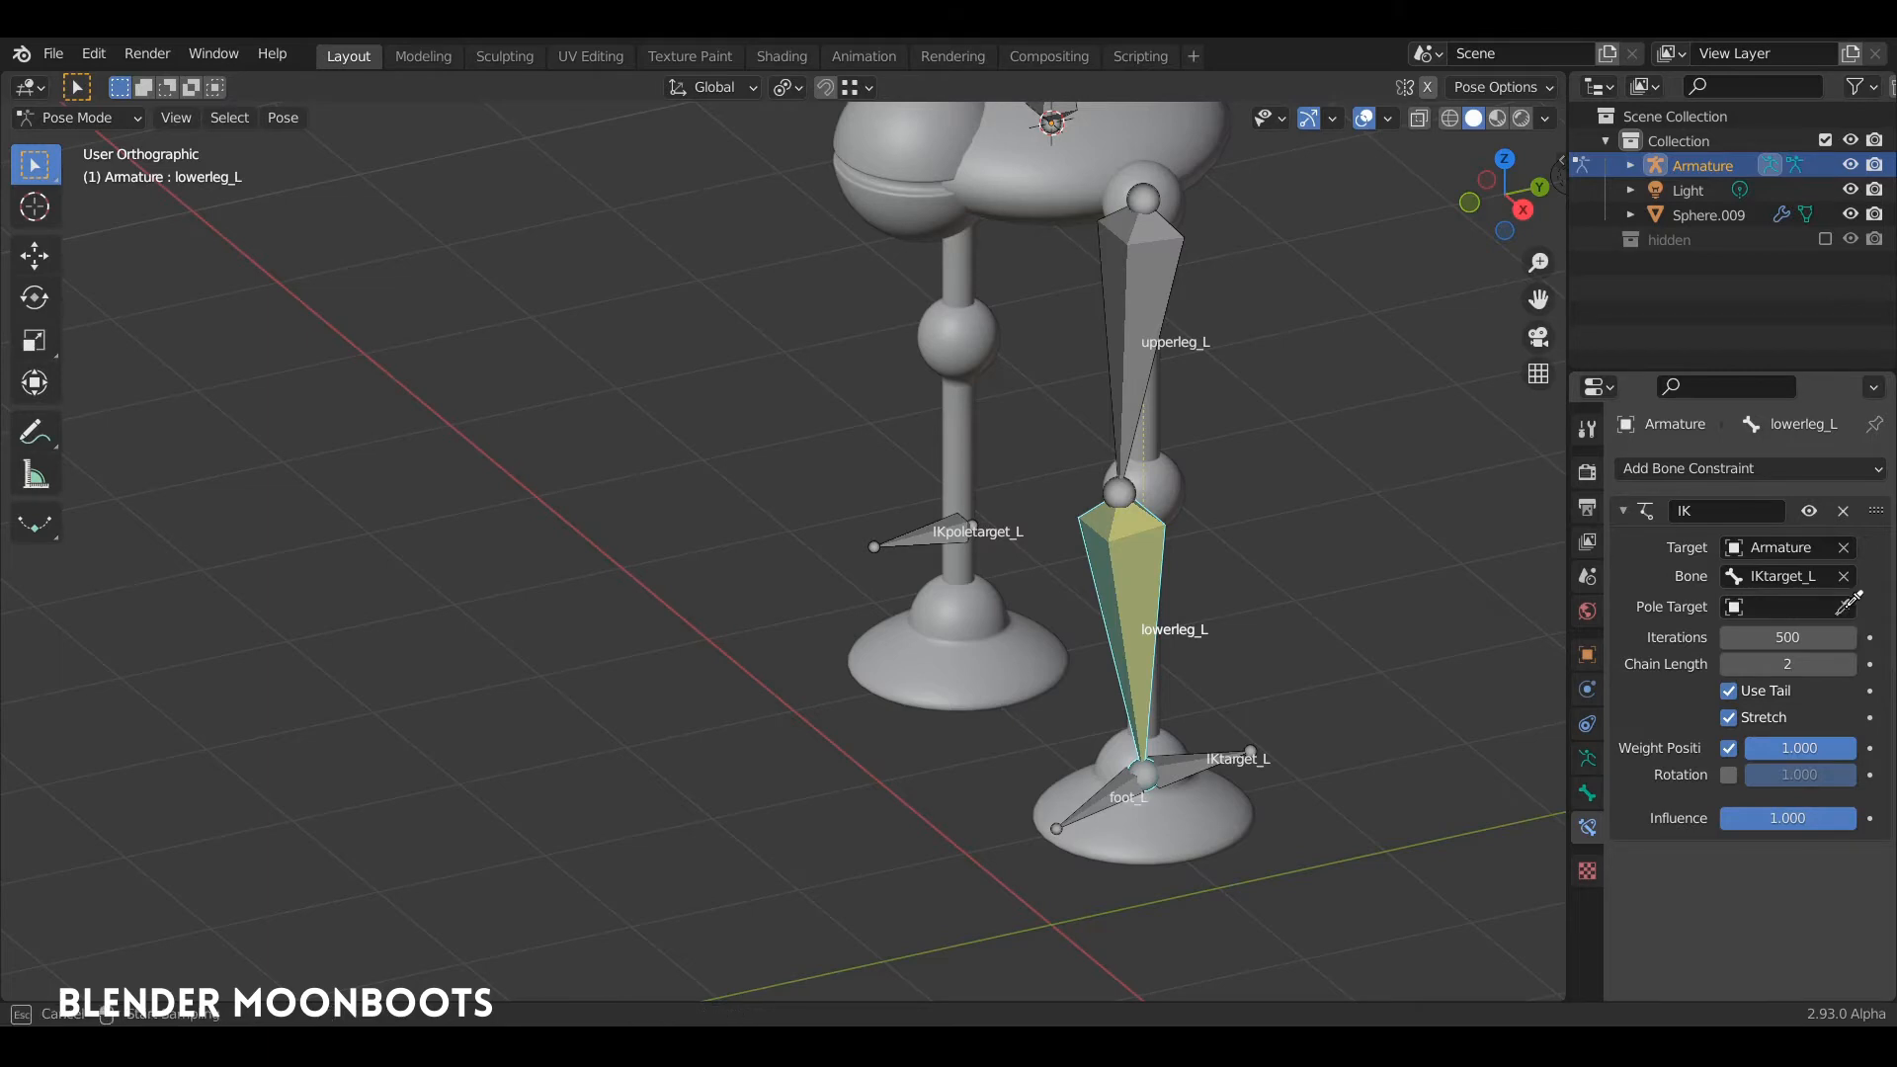
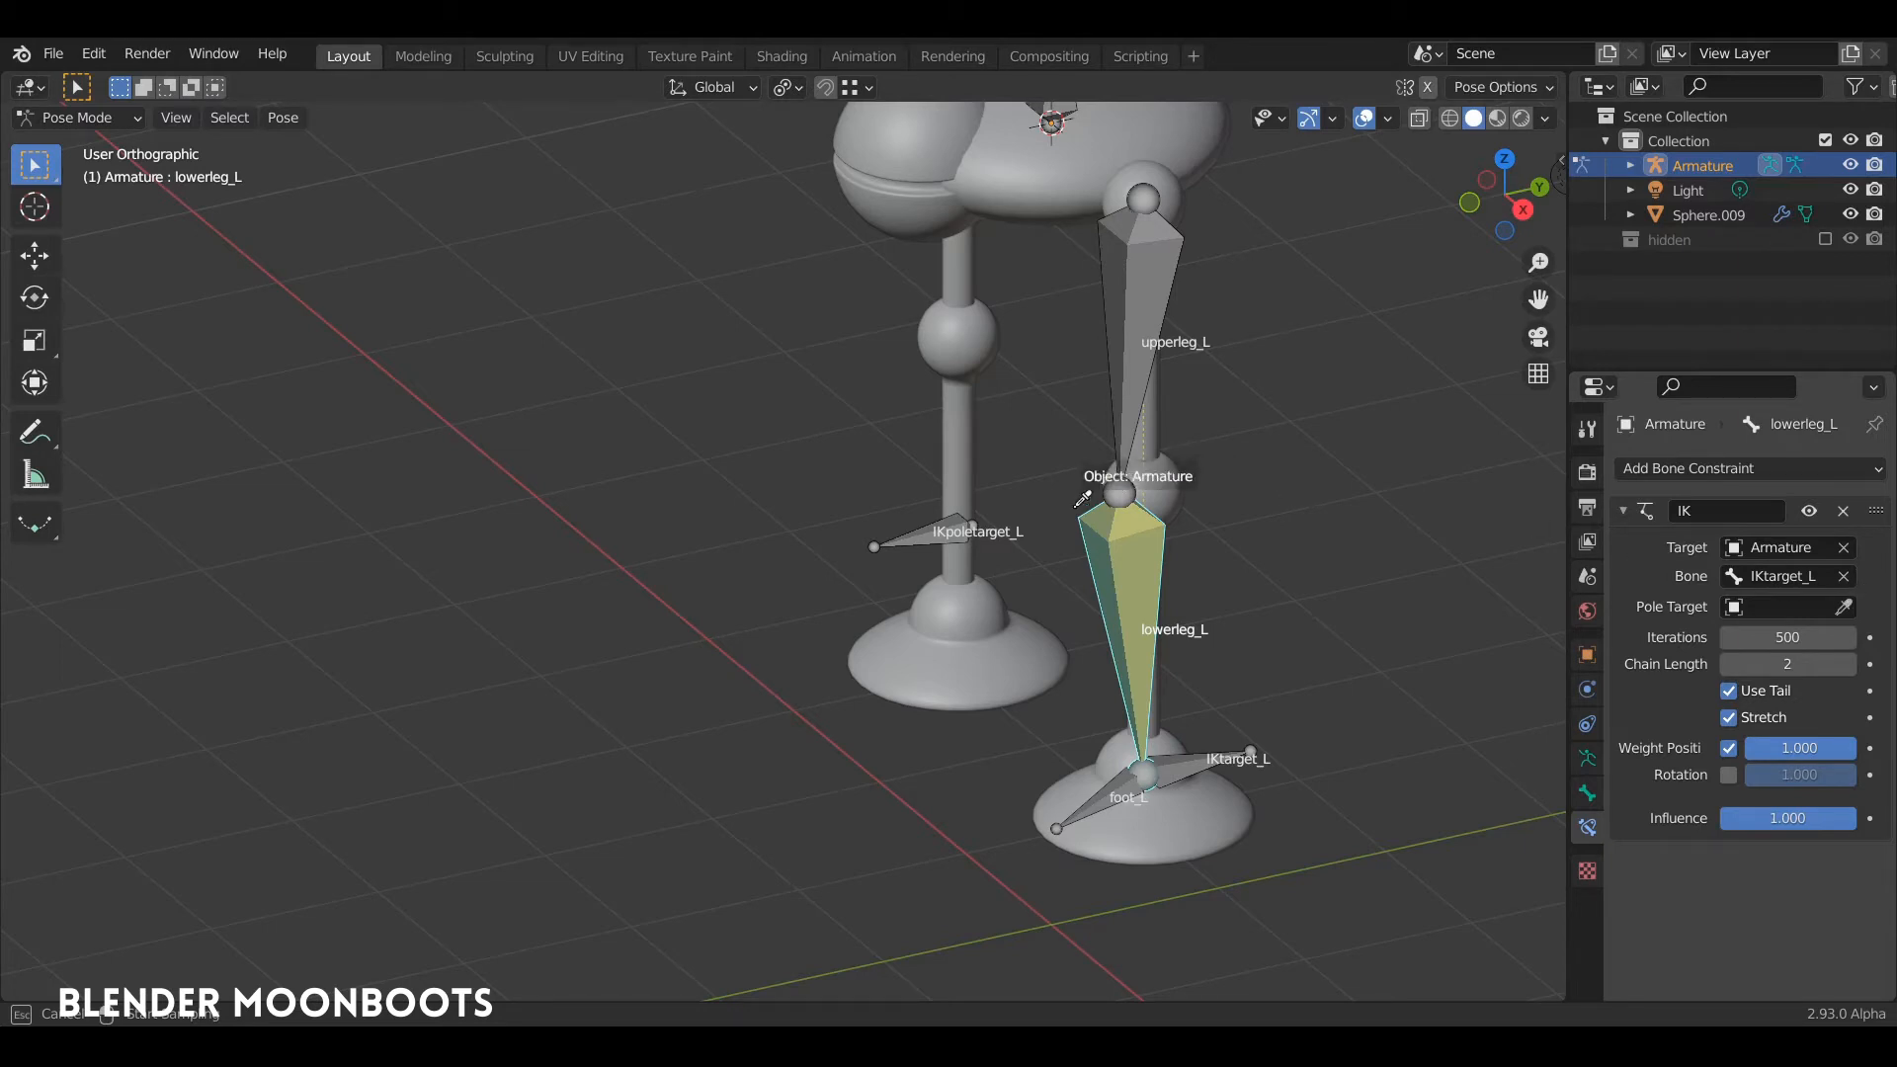
Step: Set the pole target of lowerleg_L's IK constraint to the Armature object with IKpoletarget_L as its bone
left_click(915, 535)
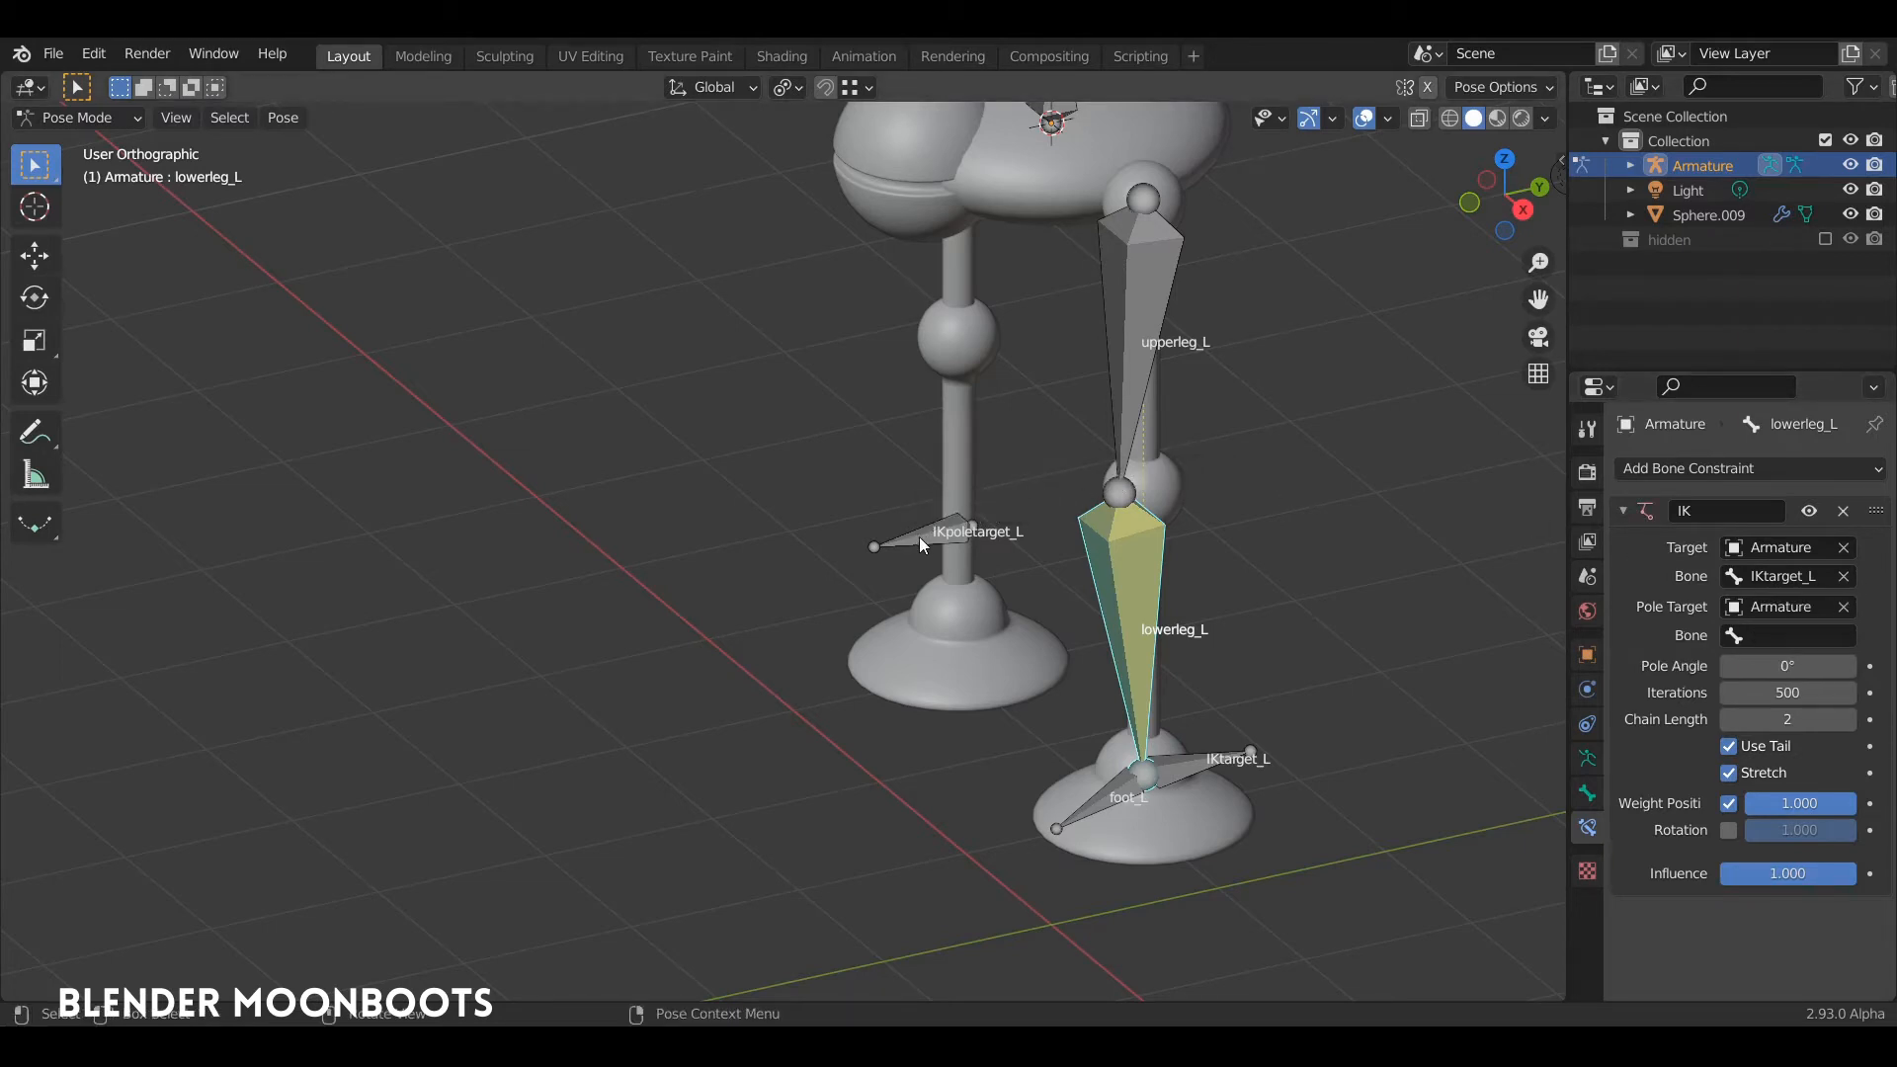
left_click(1779, 634)
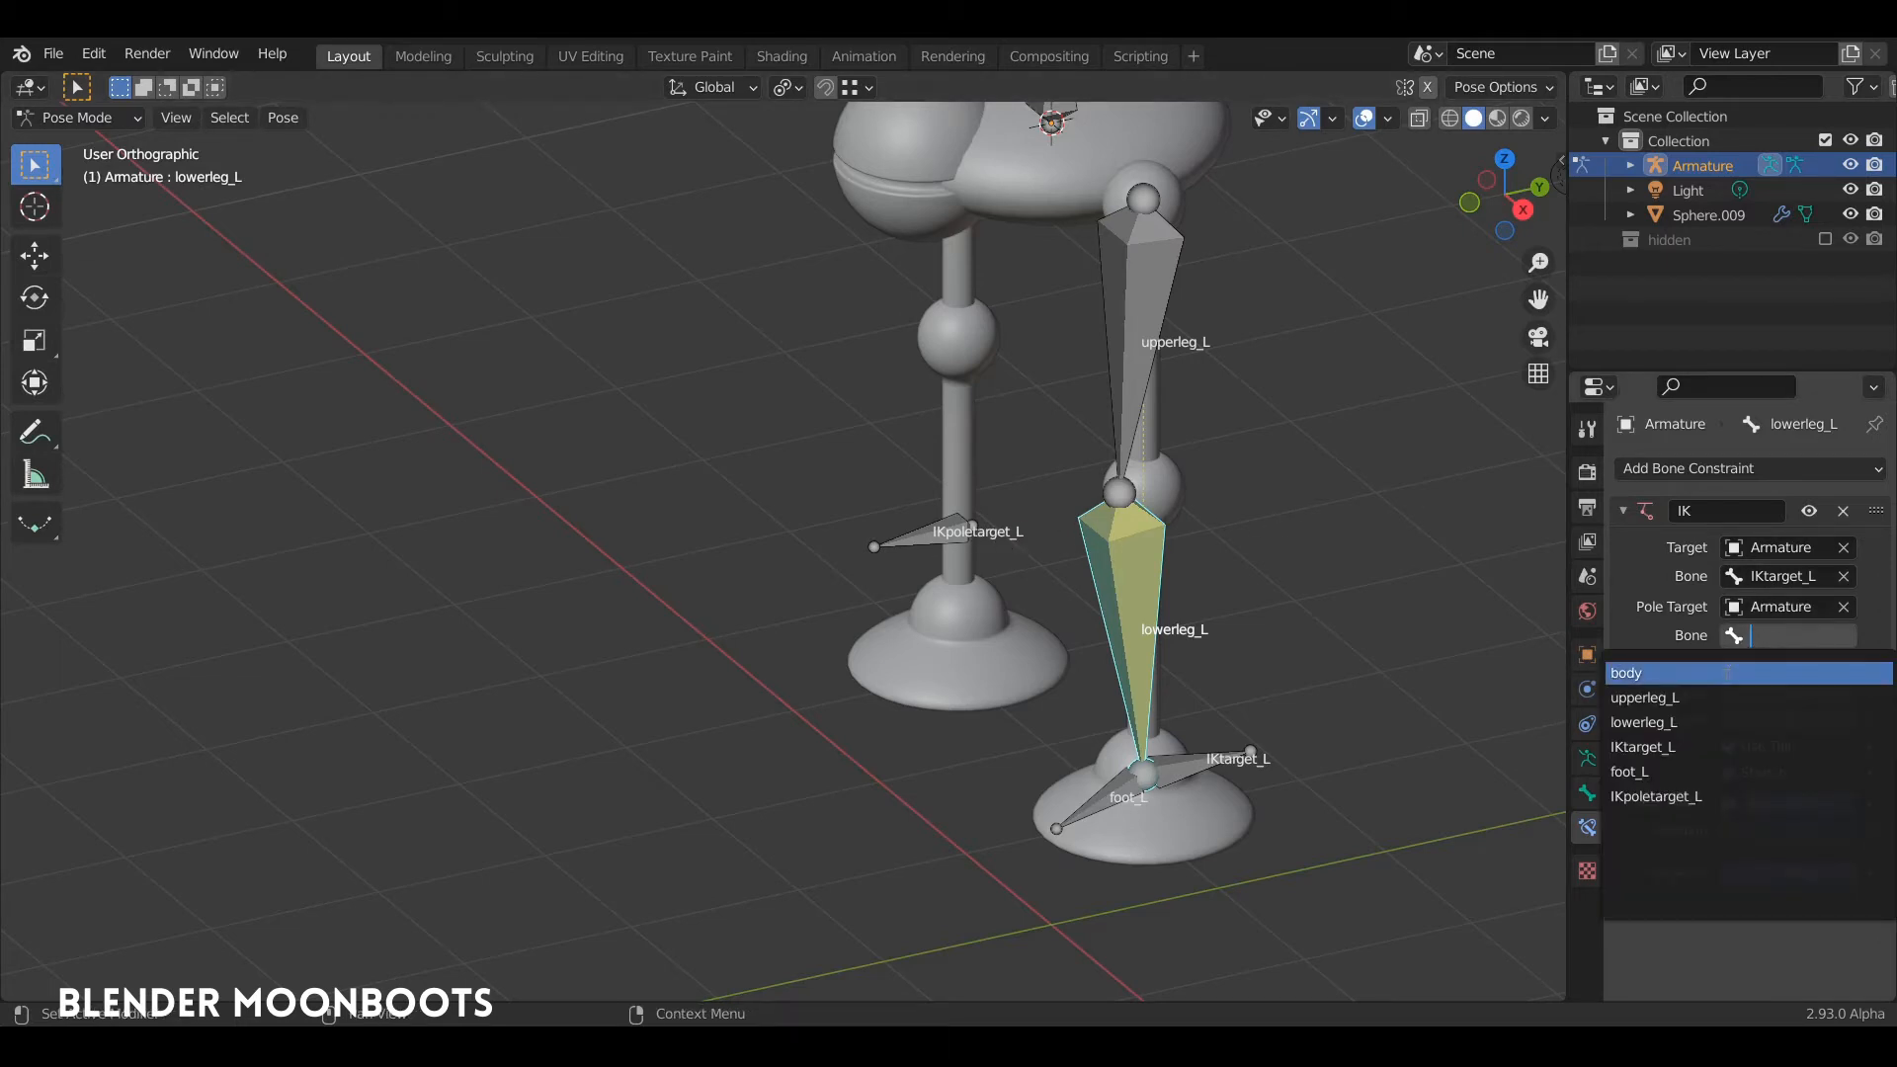
left_click(1681, 796)
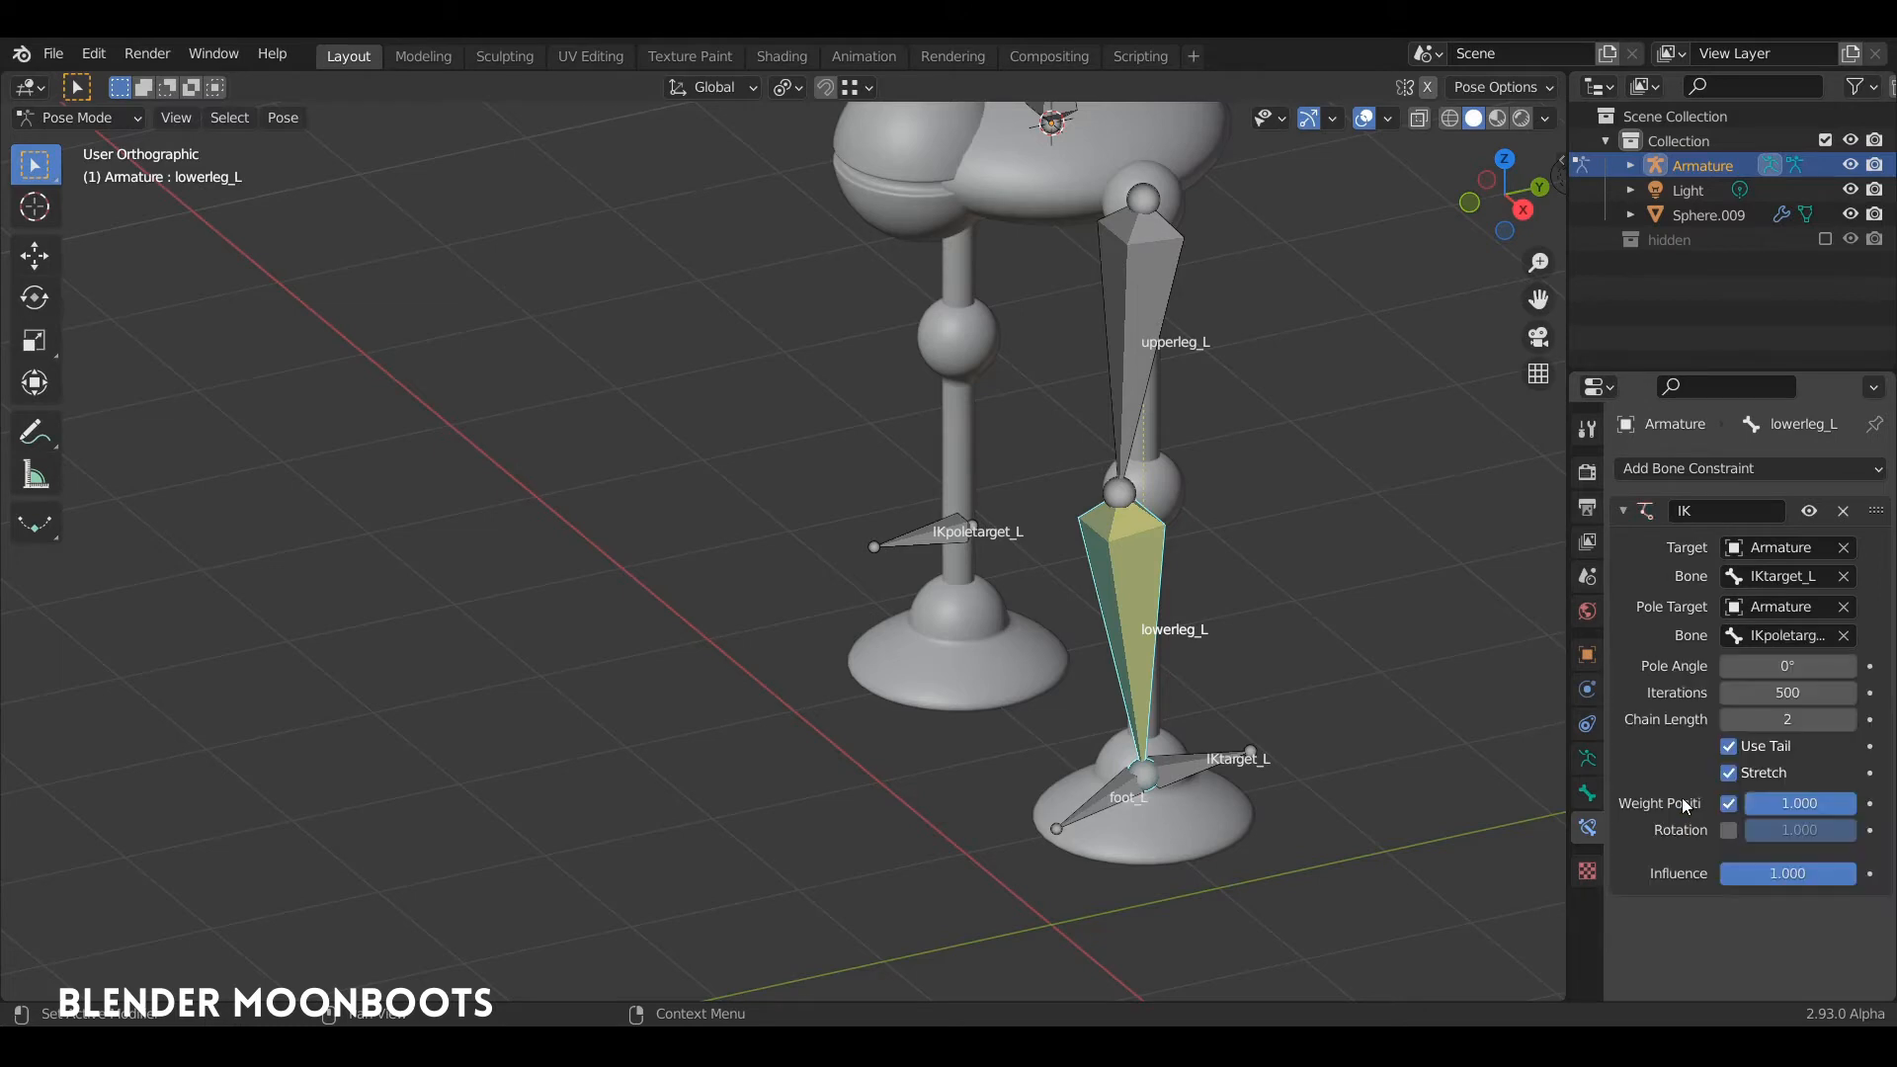
Step: Test the leg's IK by lifting IKtarget_L about 0.75 m and moving it again from another view angle, and undo both moves
left_click(1175, 768)
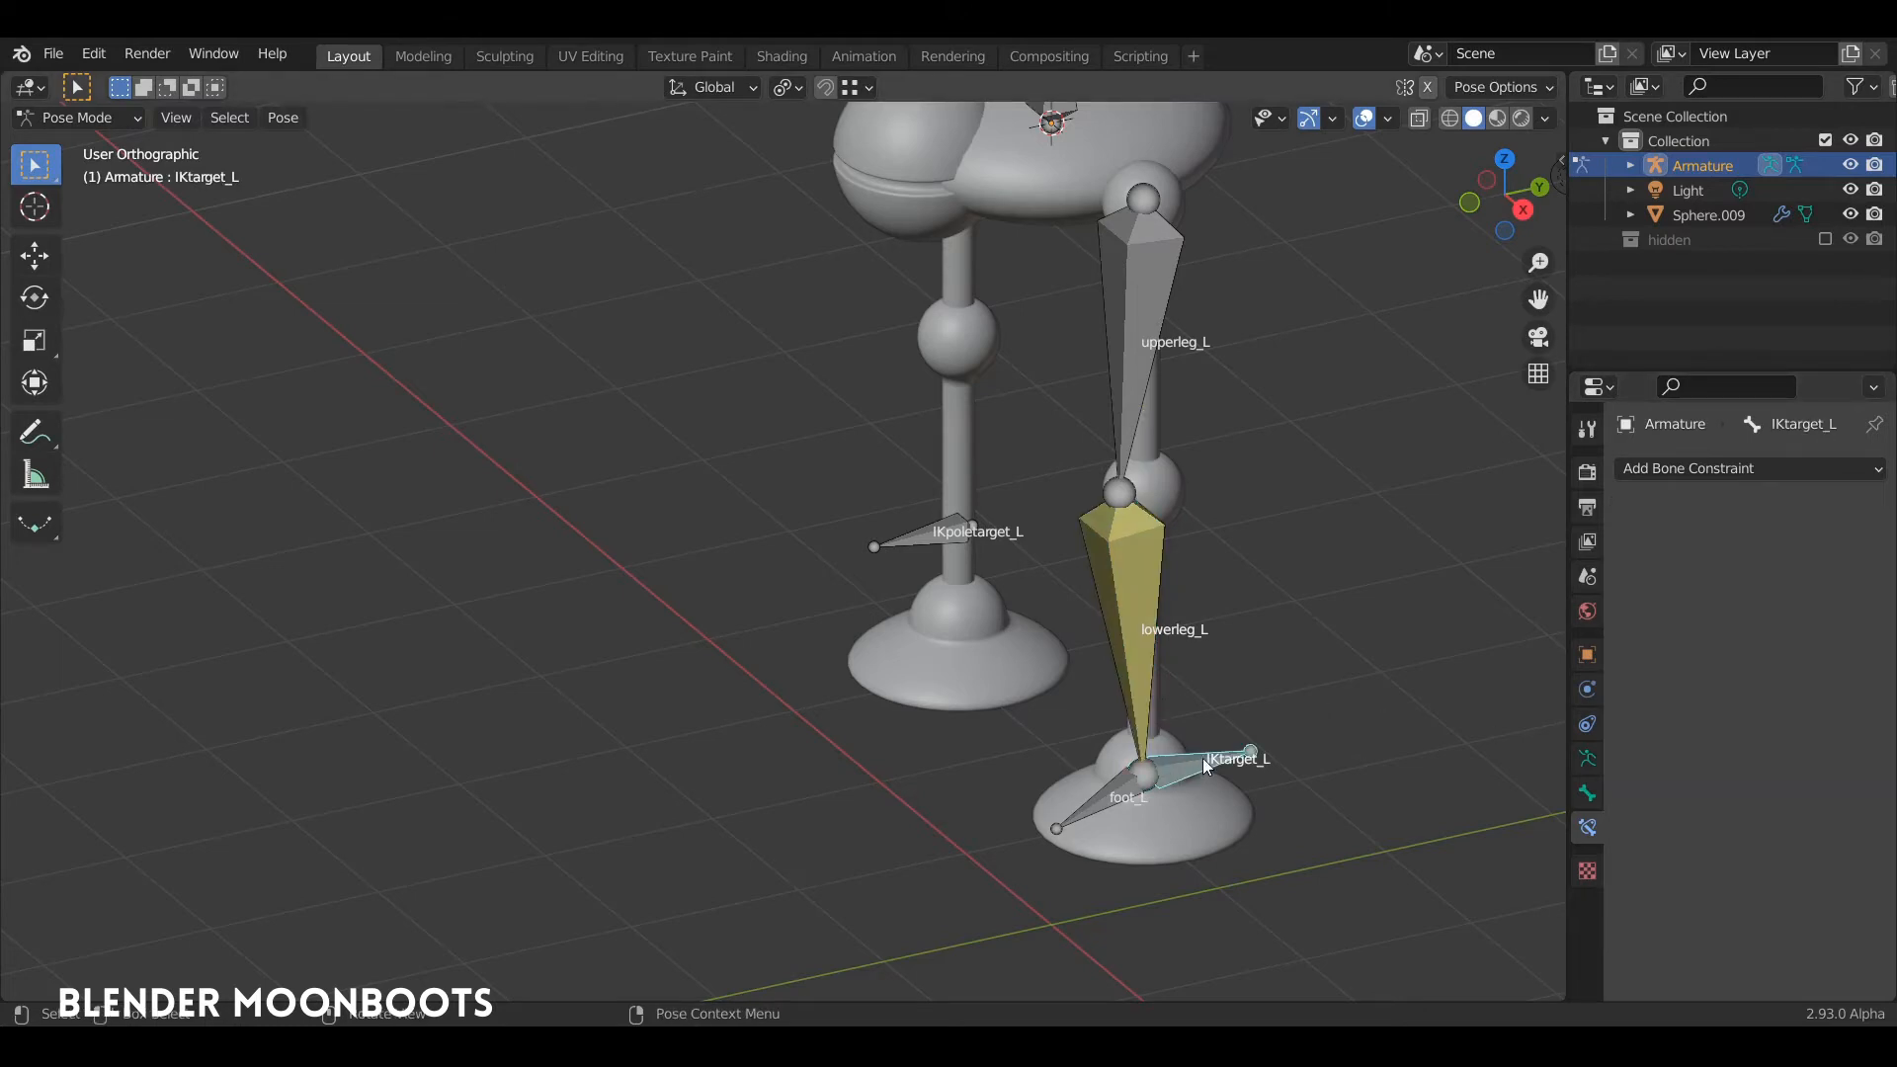
mouse_move(1201, 757)
middle_mouse_down()
mouse_move(1179, 702)
mouse_move(1251, 755)
mouse_move(1247, 790)
mouse_move(1183, 766)
middle_mouse_up()
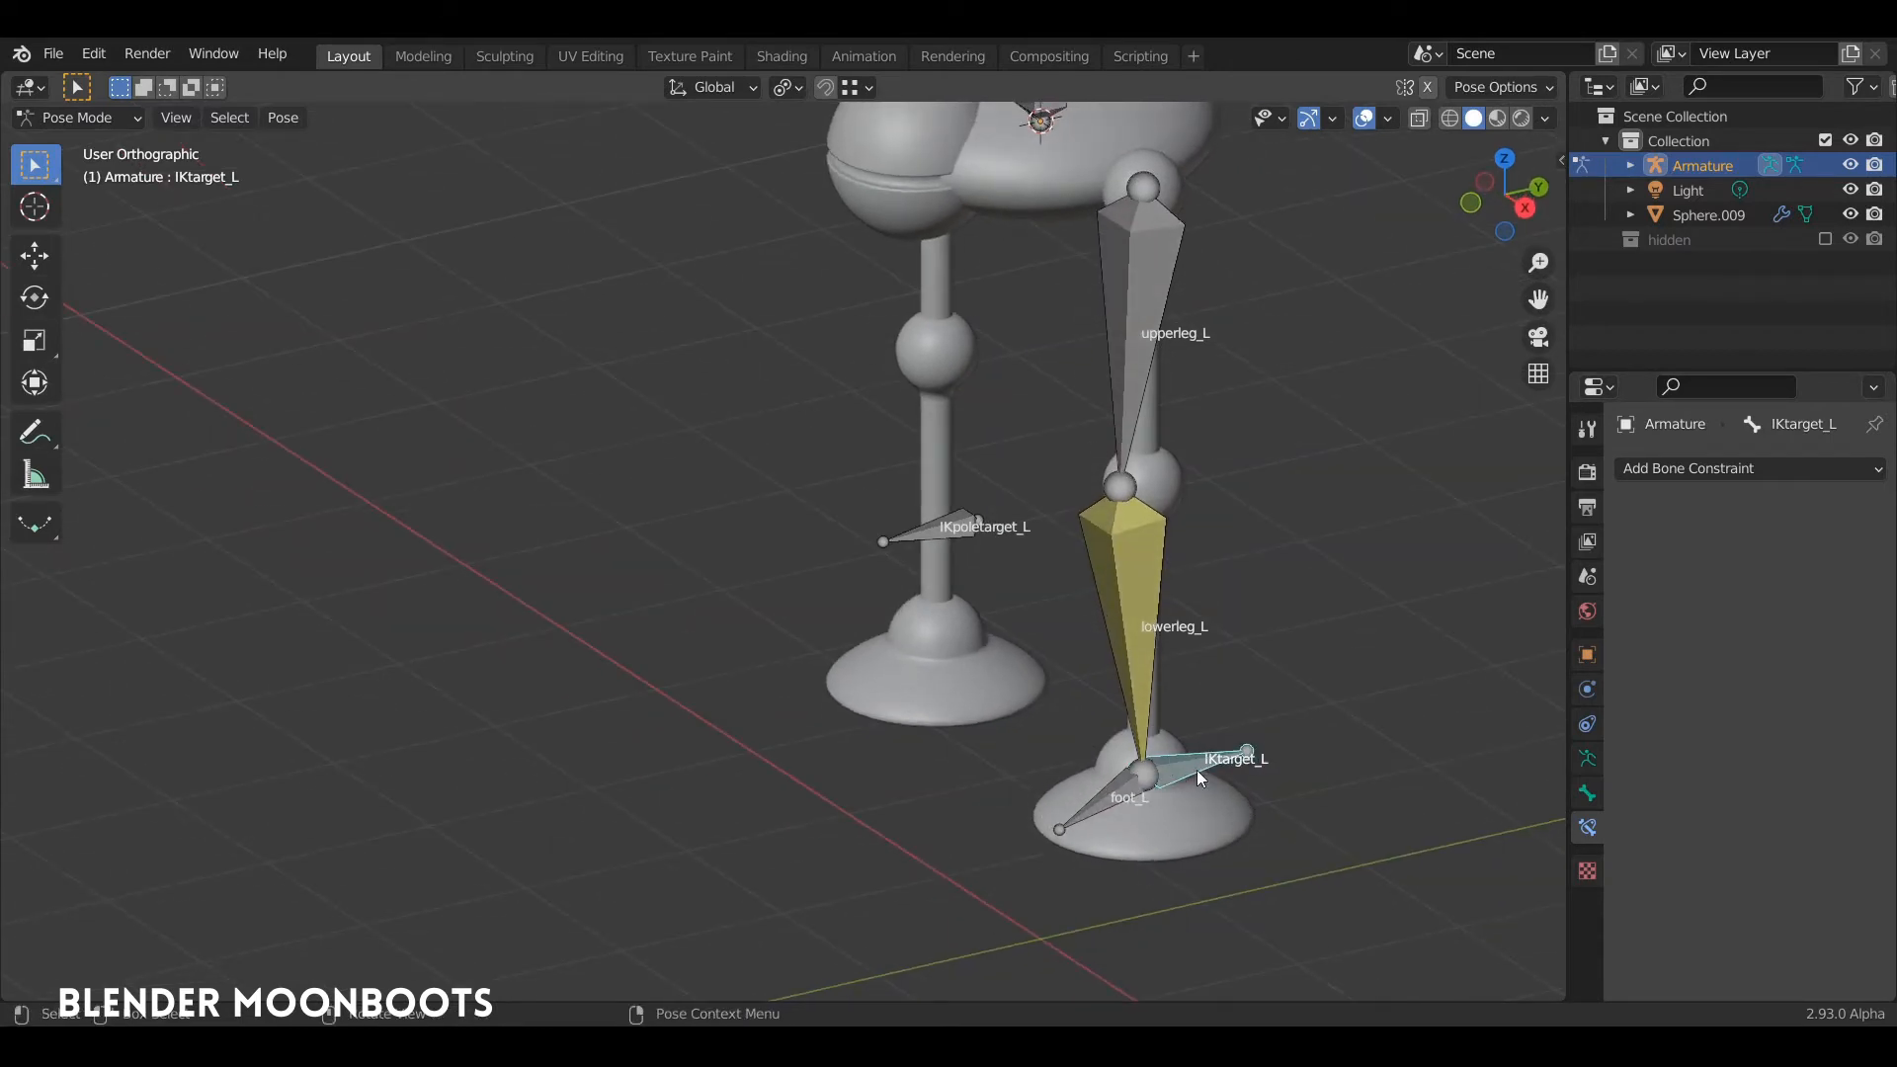
key("g")
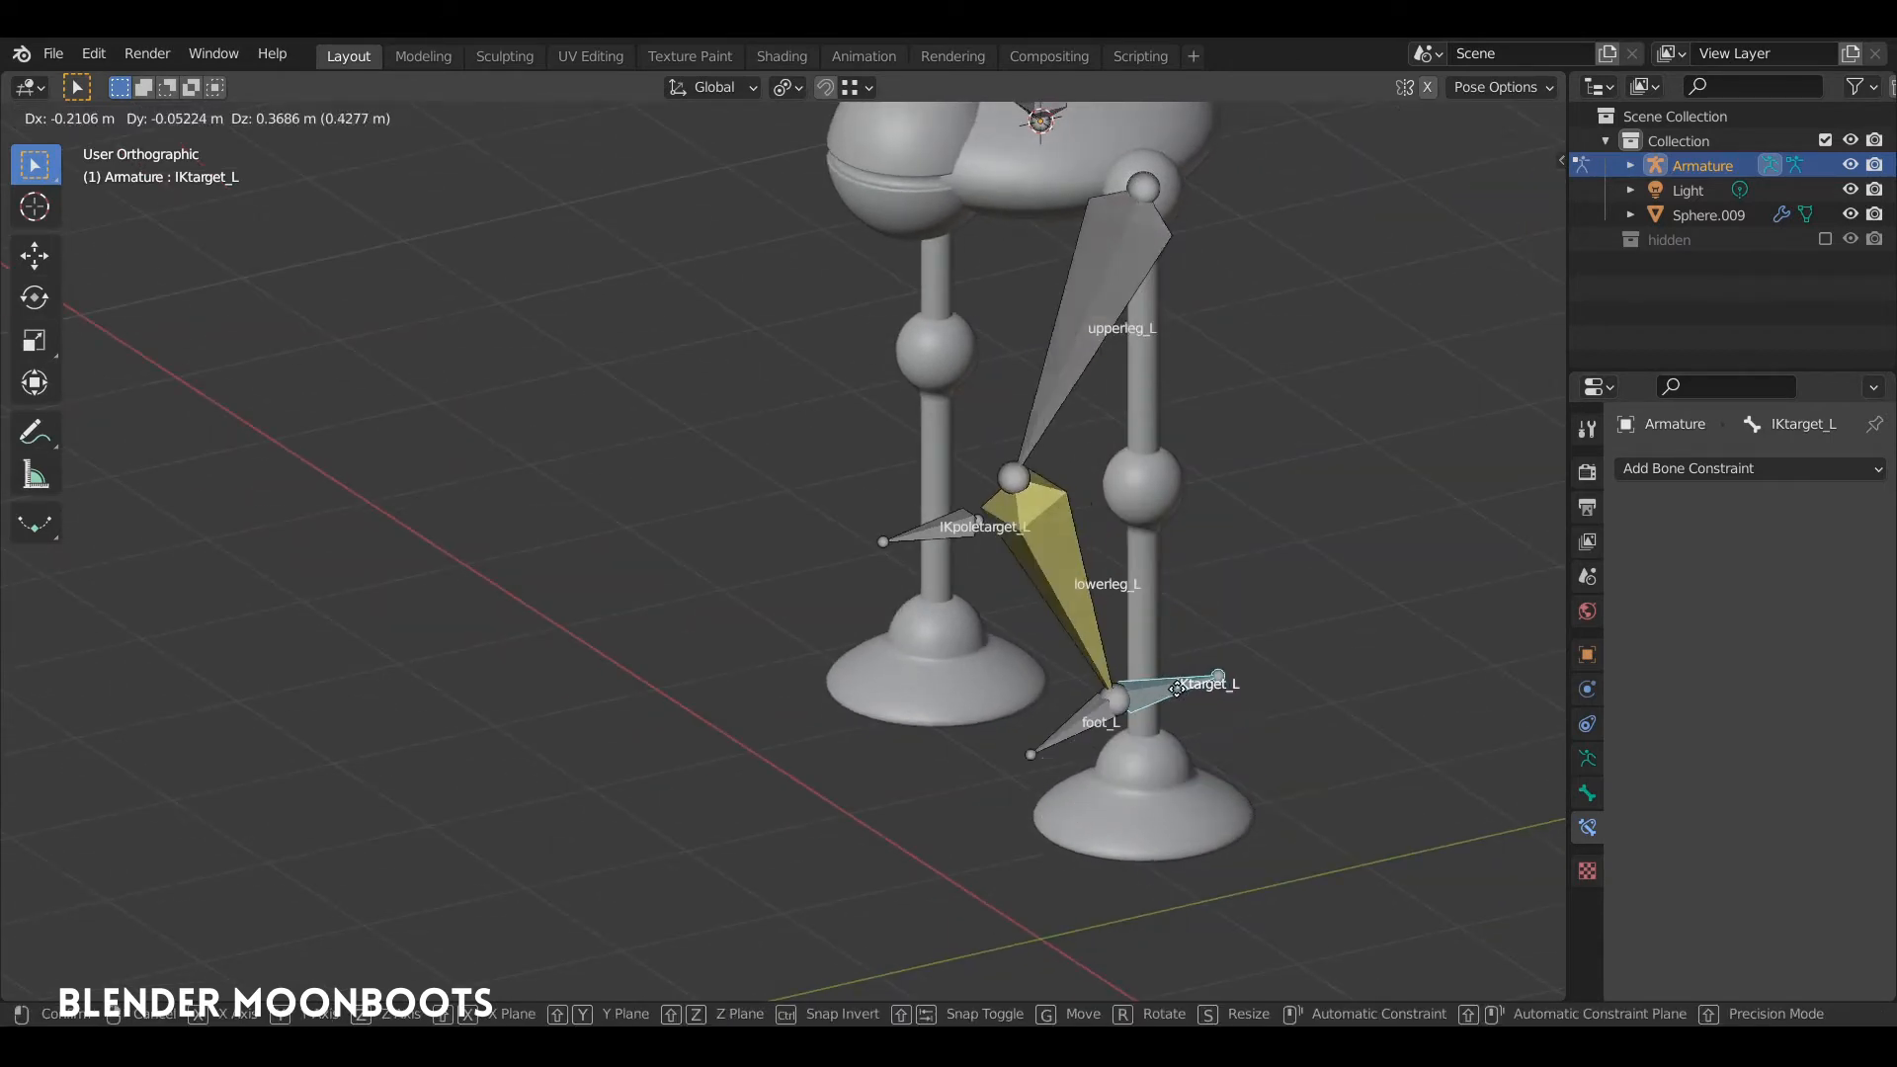
left_click(1152, 635)
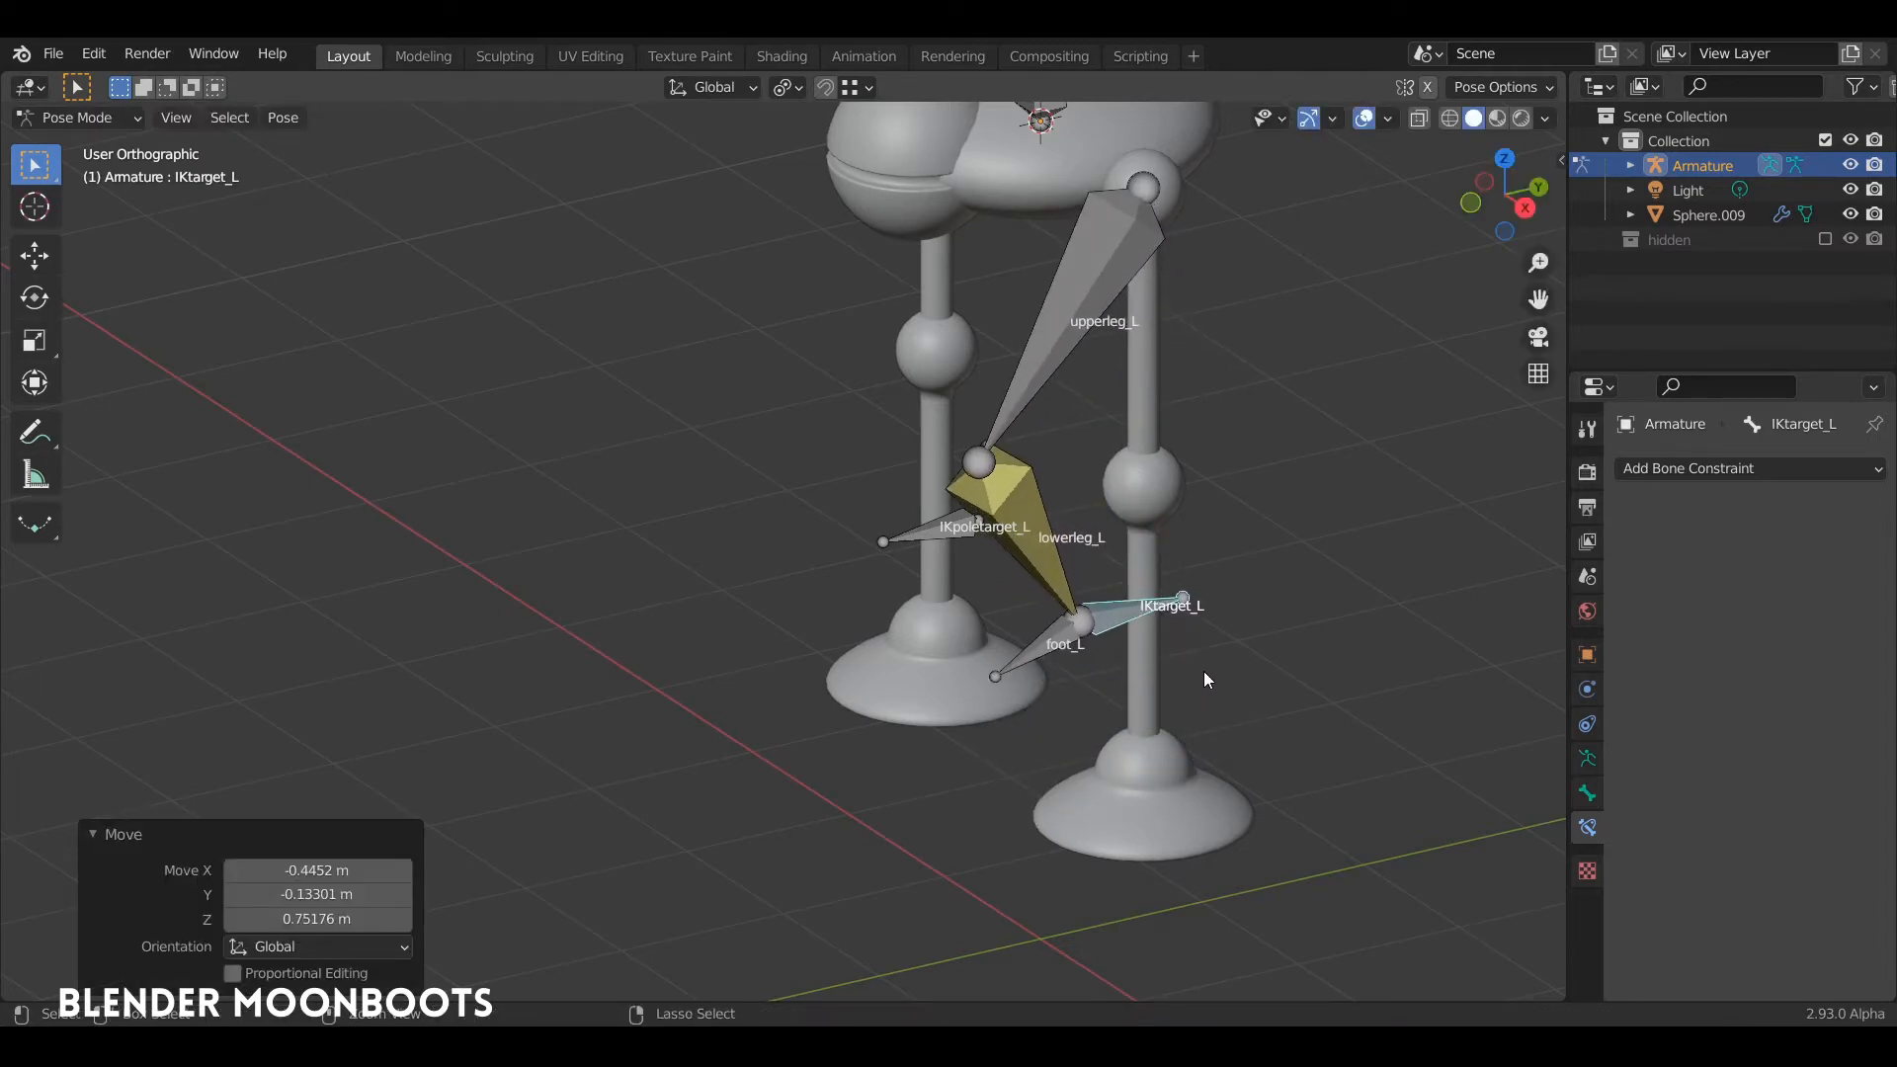
middle_click_drag(1201, 671, 1150, 650)
key("g")
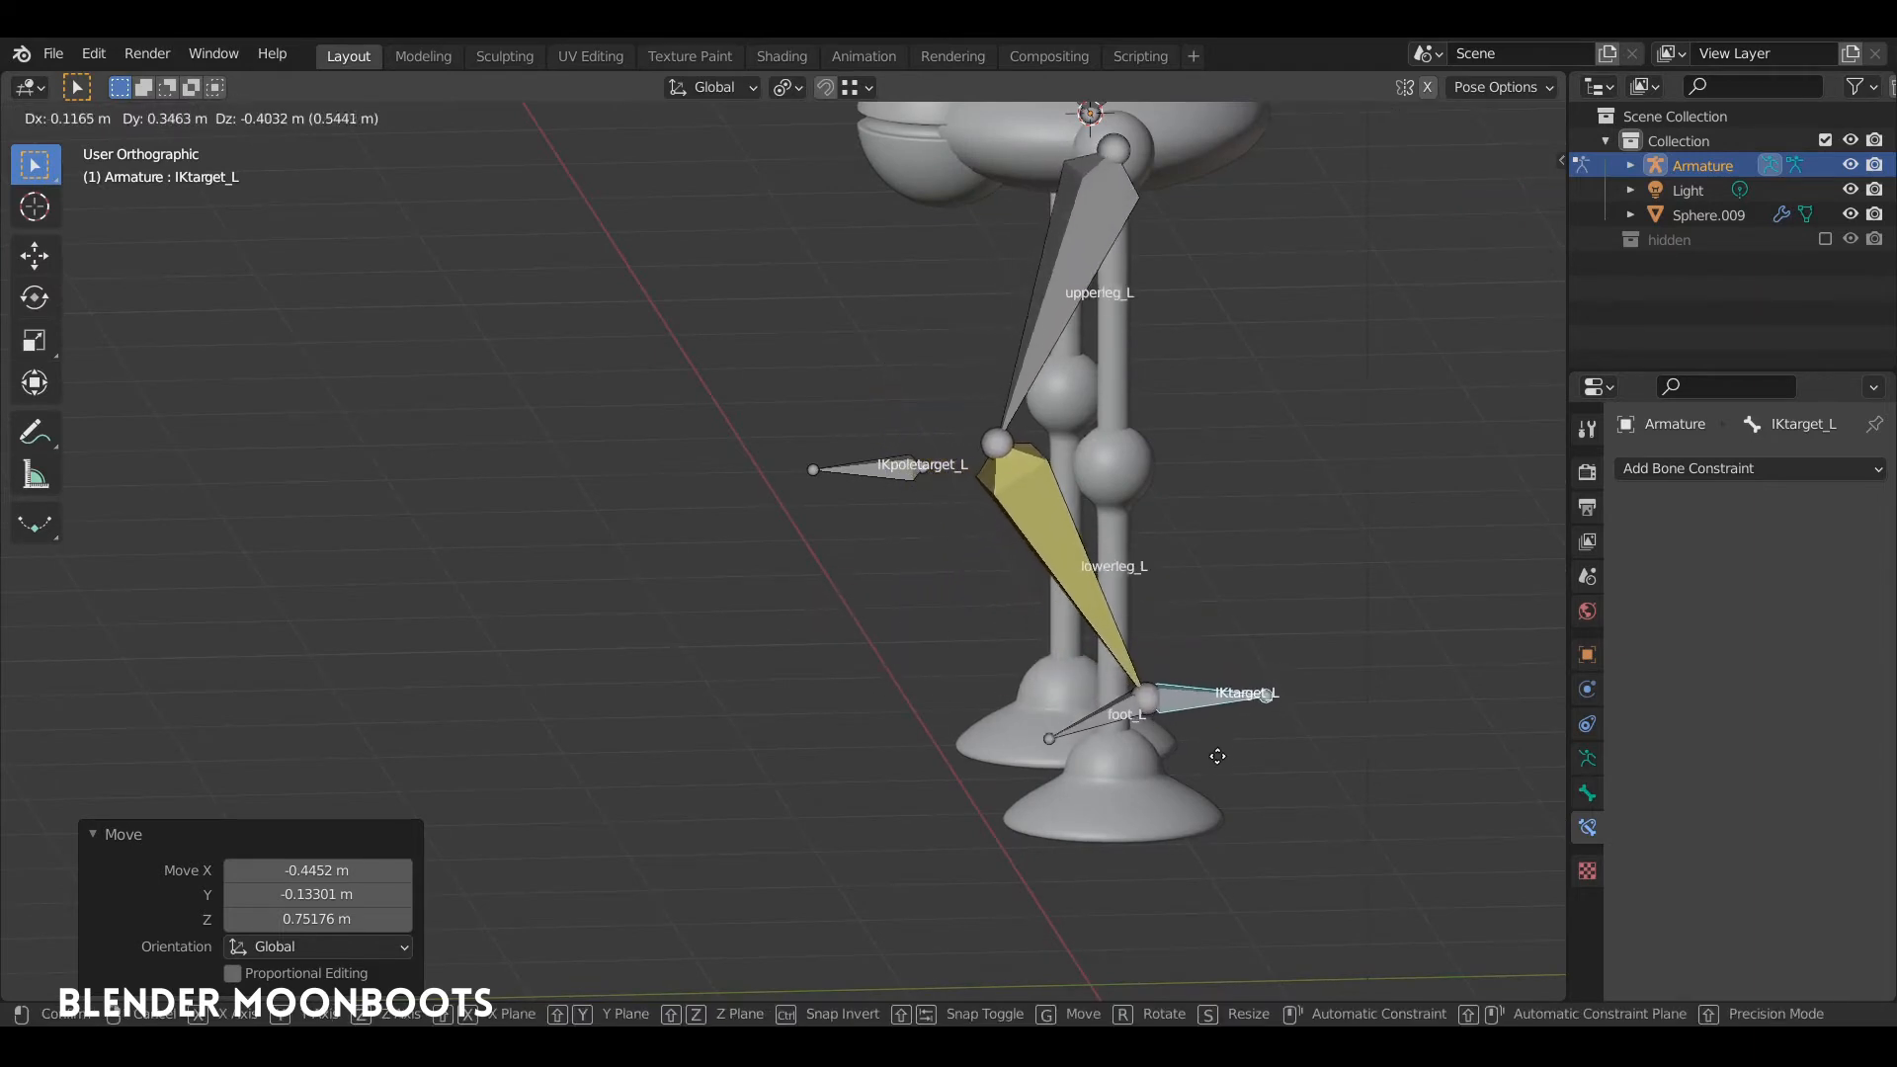
left_click(1188, 700)
key("ctrl+z")
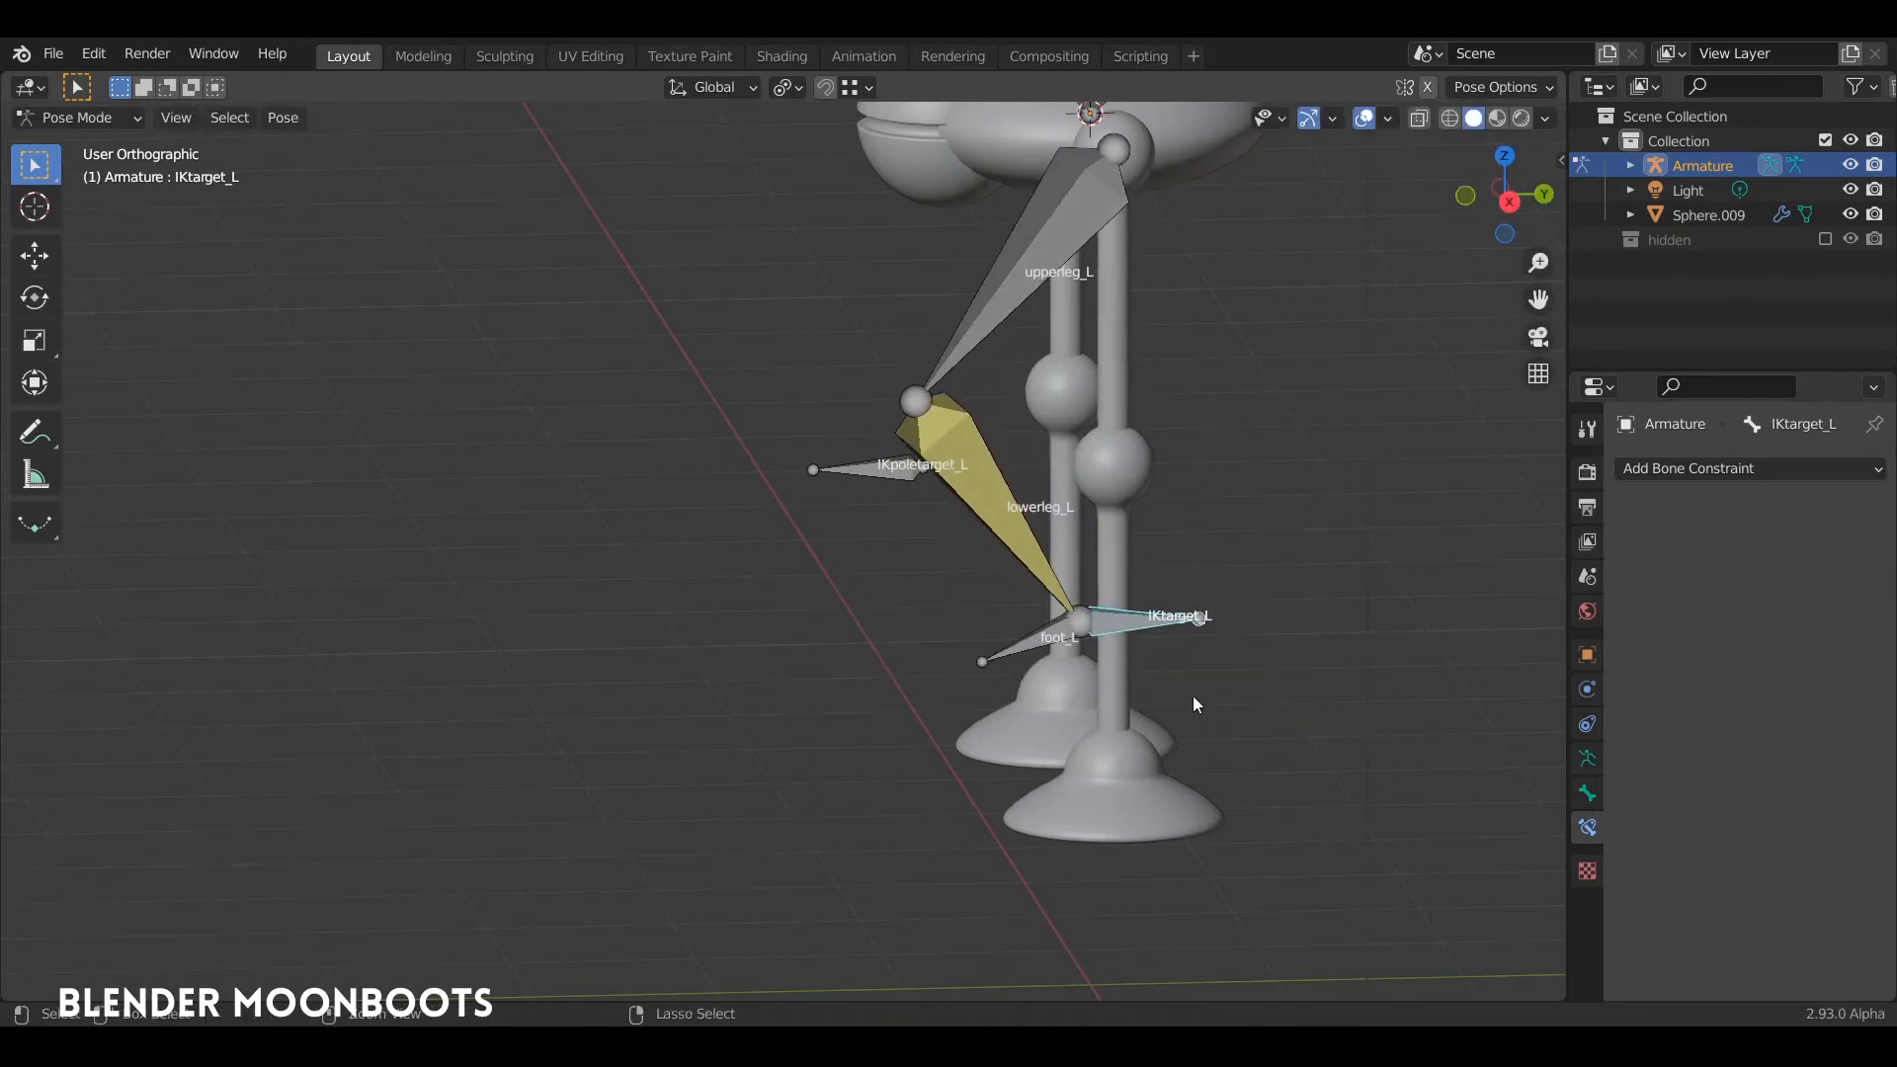
key("ctrl+z")
Step: From the right side view, test moving IKtarget_L about 1 m up and rotating it about -56.6°, and undo the changes
mouse_move(1197, 685)
middle_mouse_down()
mouse_move(1314, 733)
mouse_move(1215, 675)
mouse_move(1221, 694)
middle_mouse_up()
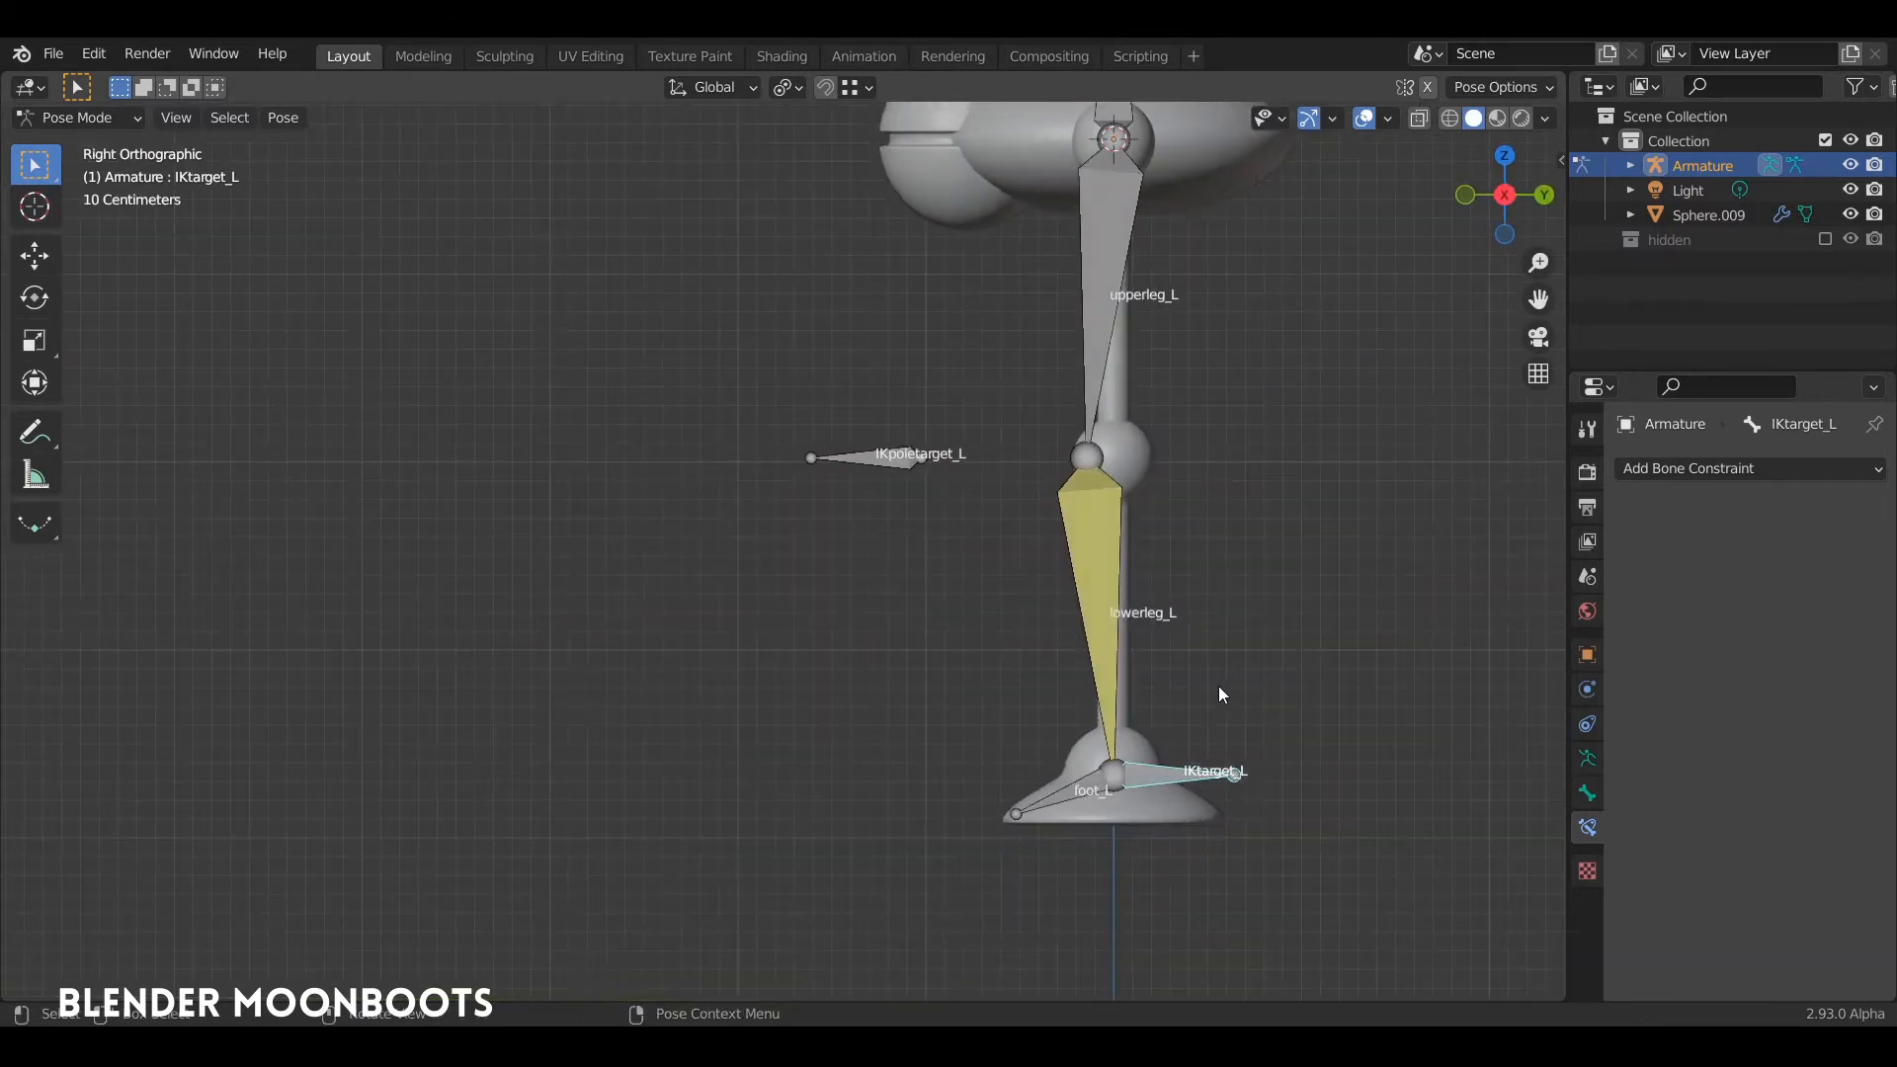
key("g")
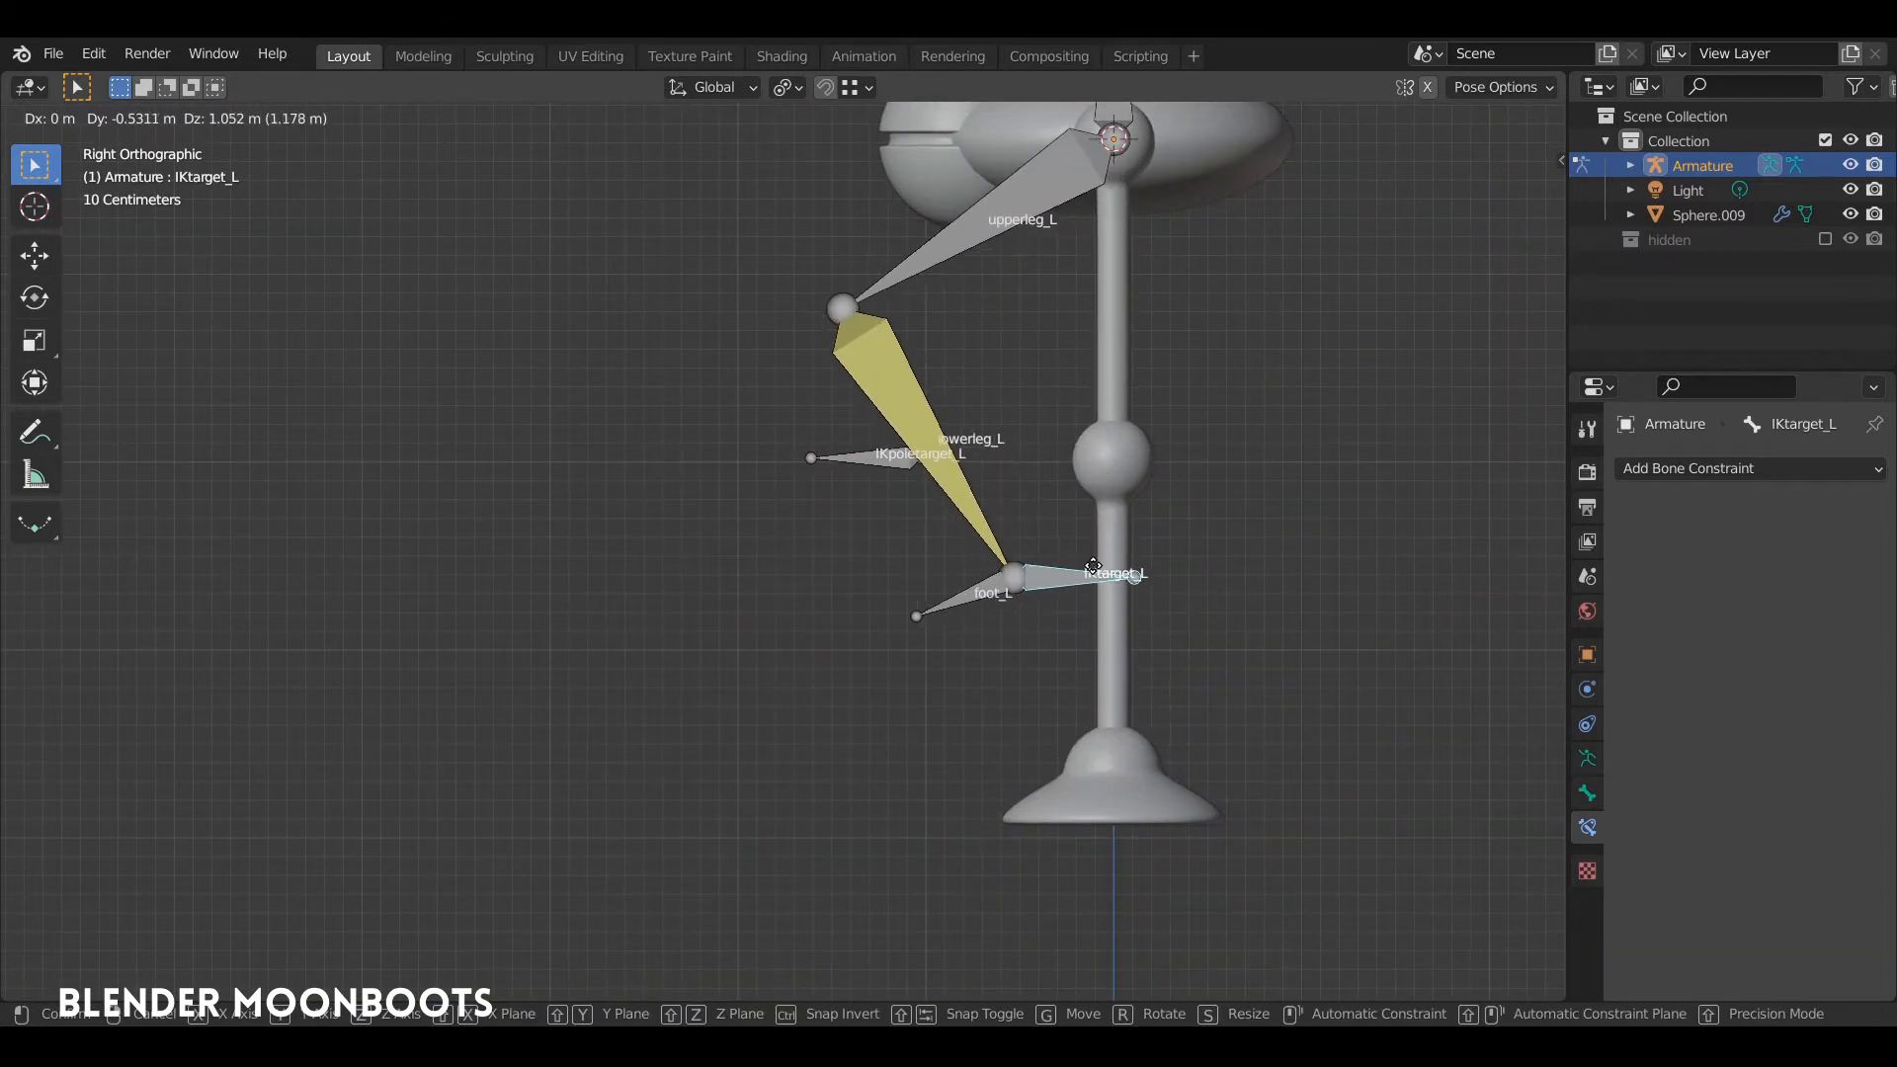
left_click(1114, 576)
key("ctrl+z")
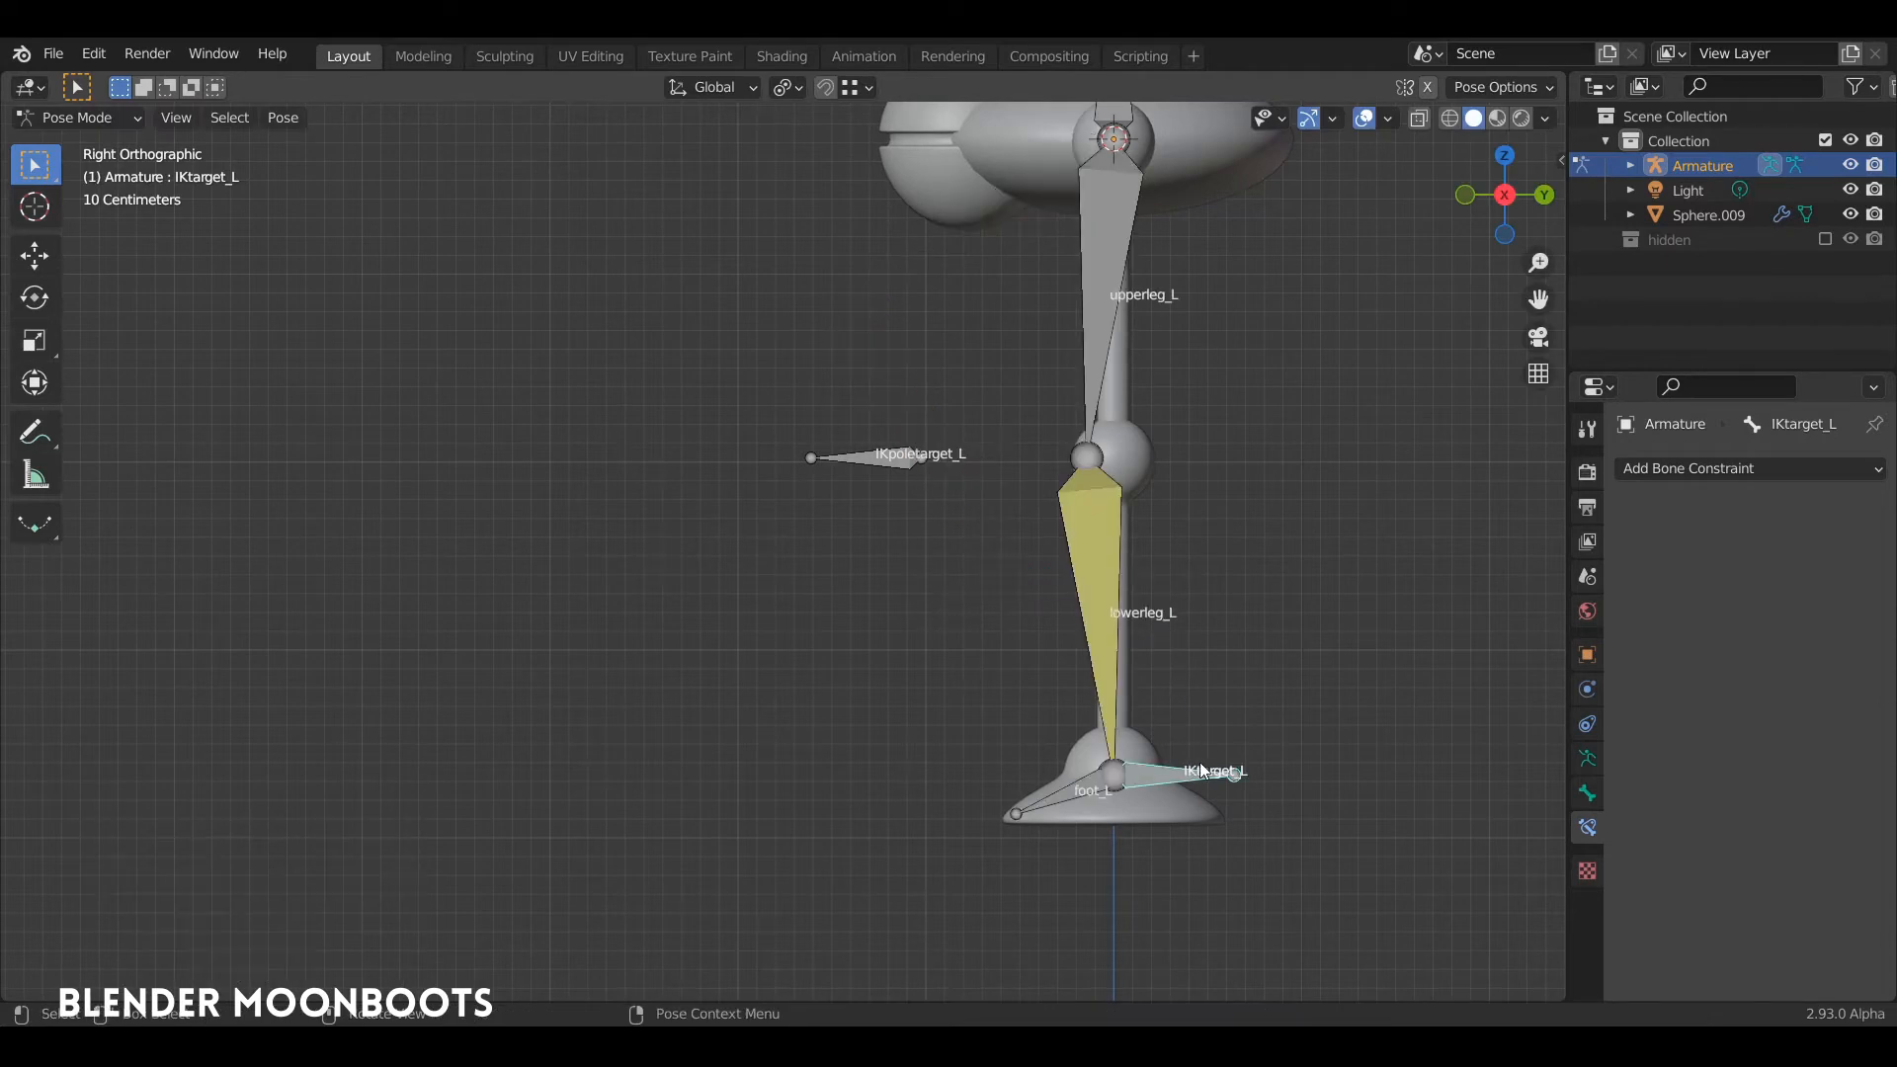
key("g")
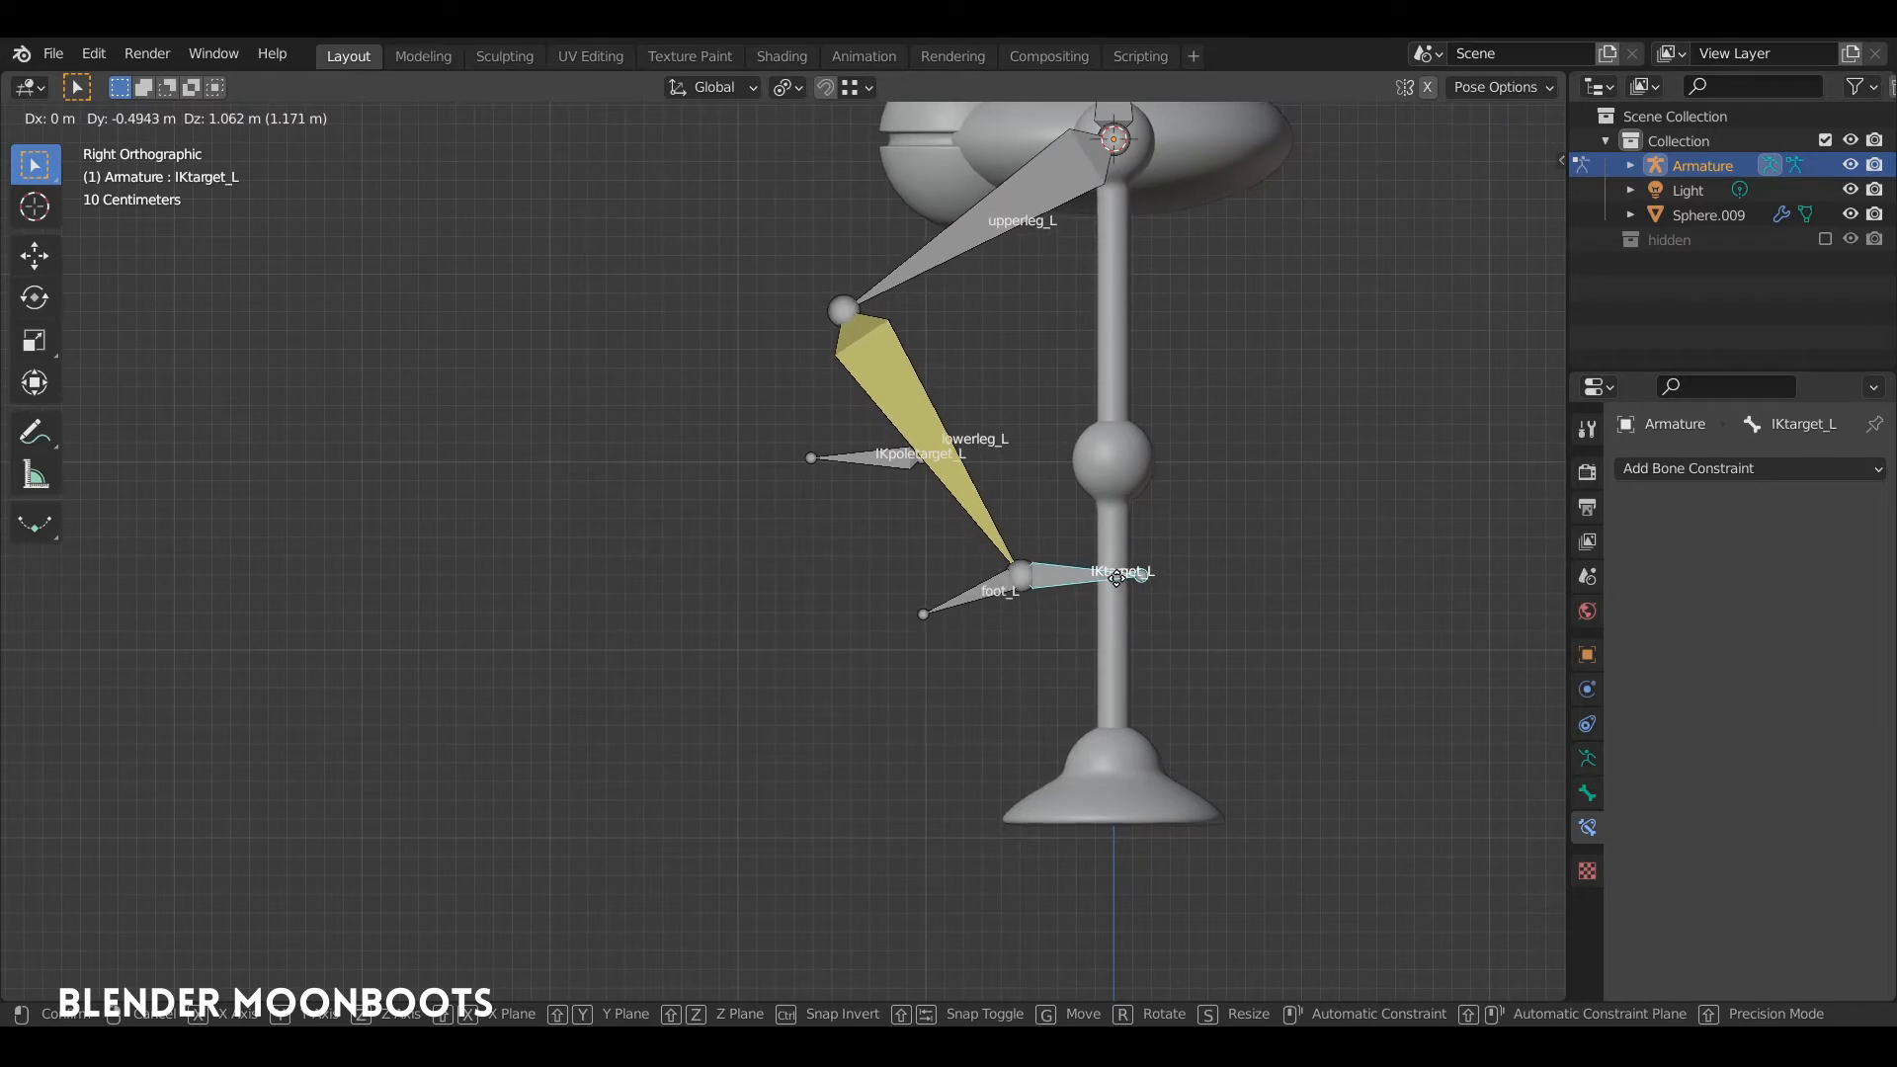
left_click(1116, 594)
key("r")
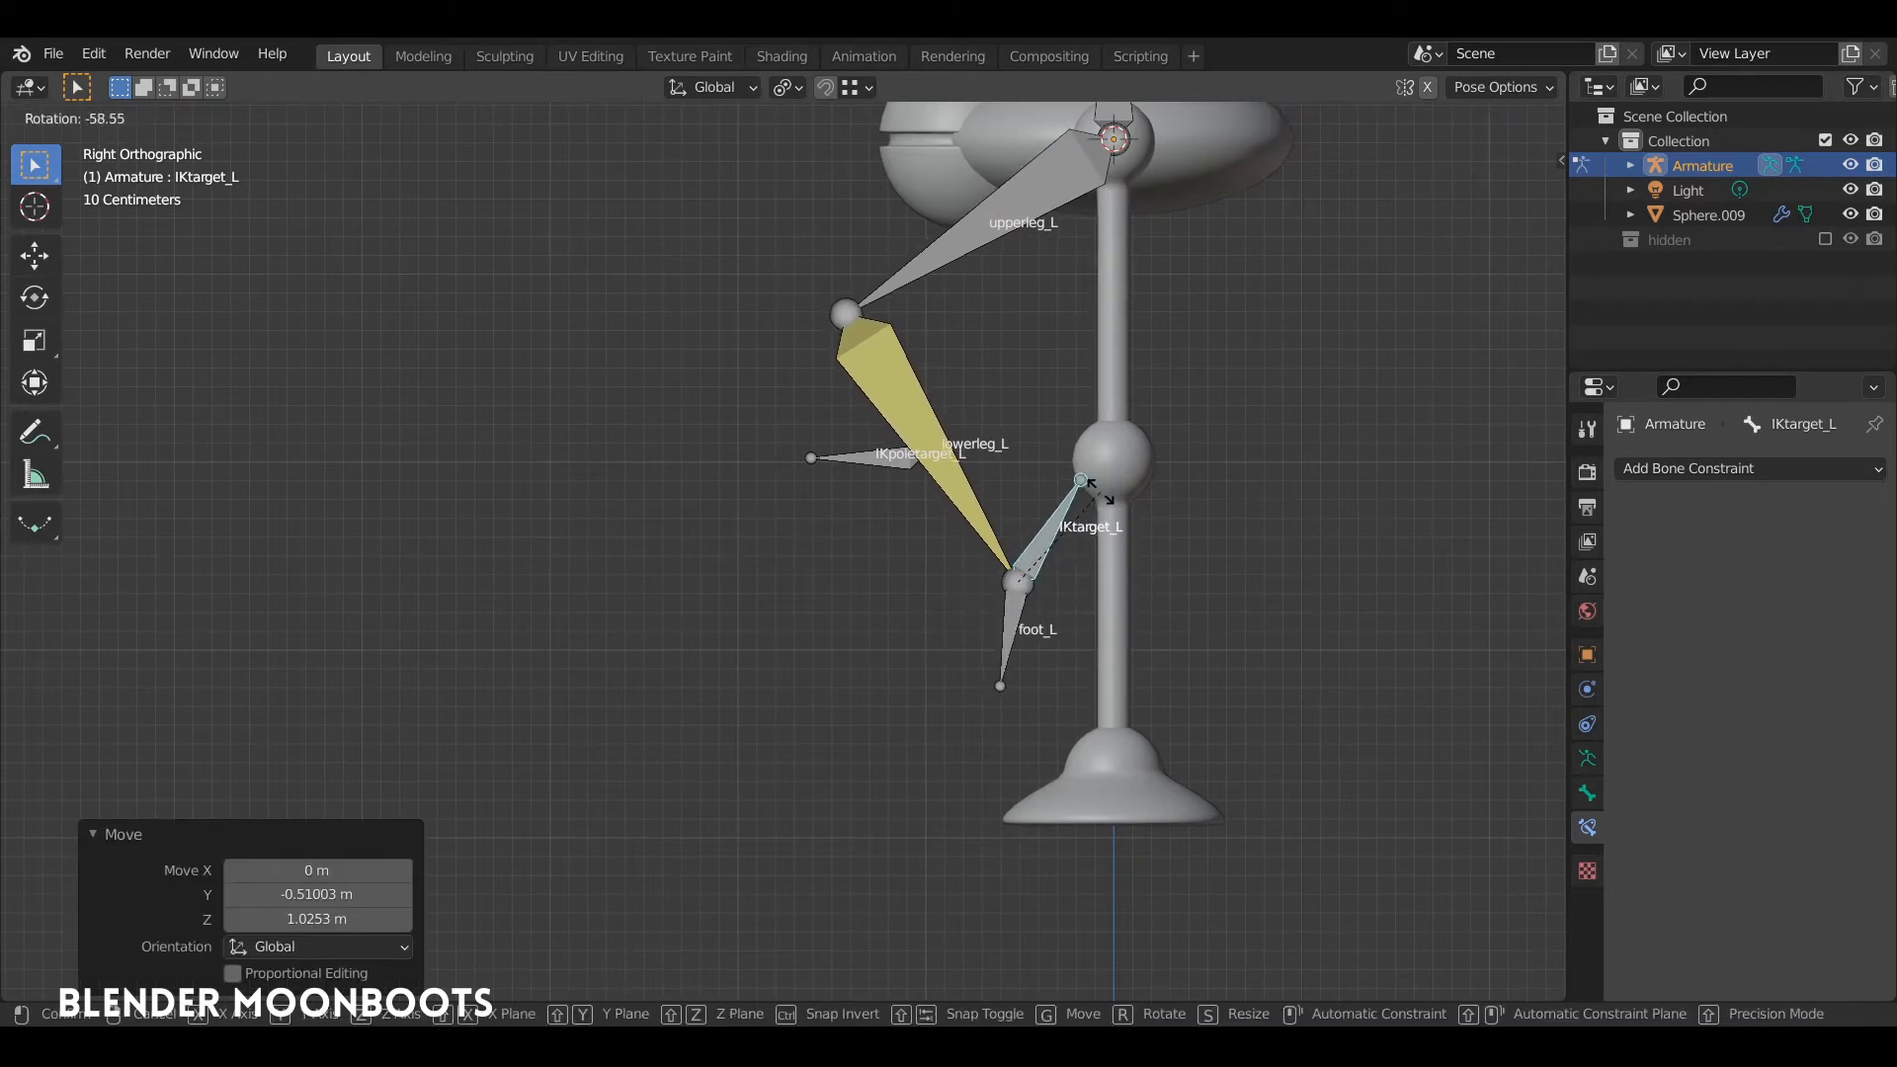
left_click(1146, 543)
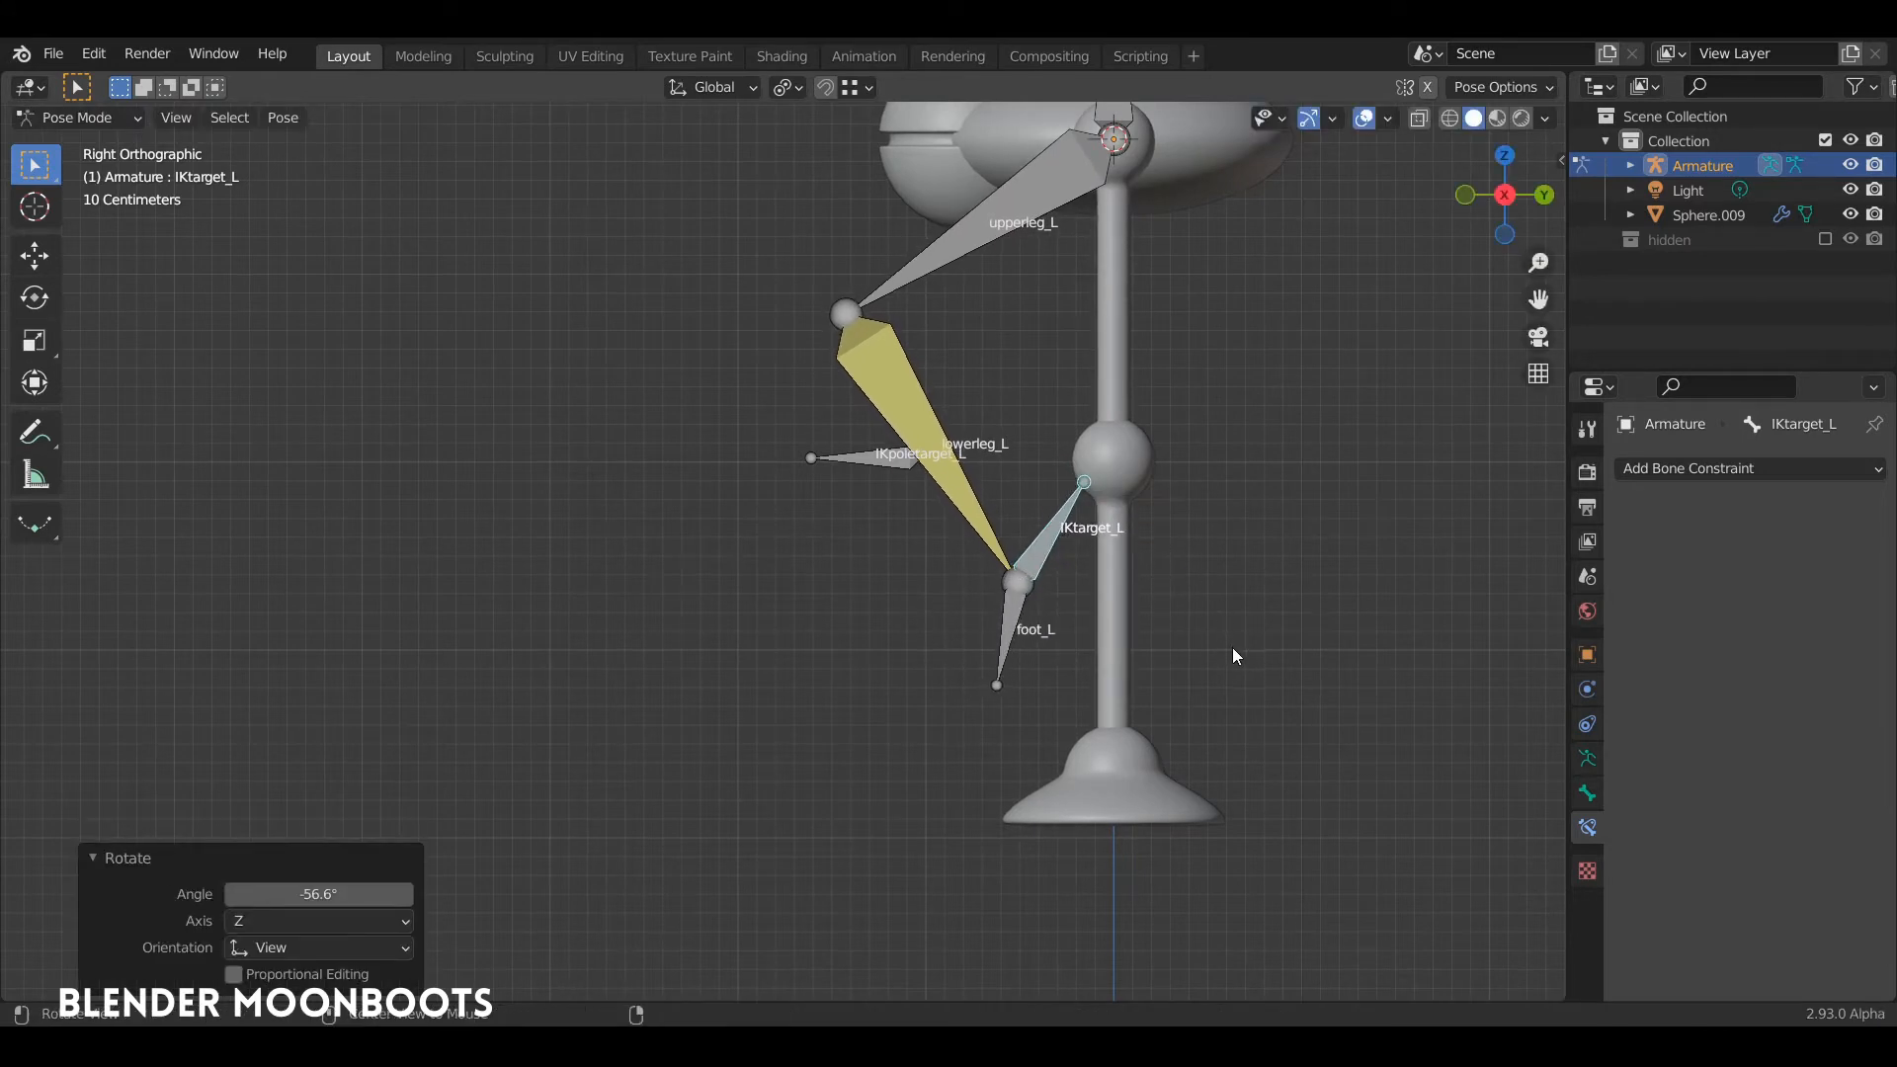
key("ctrl+z")
key("ctrl+z")
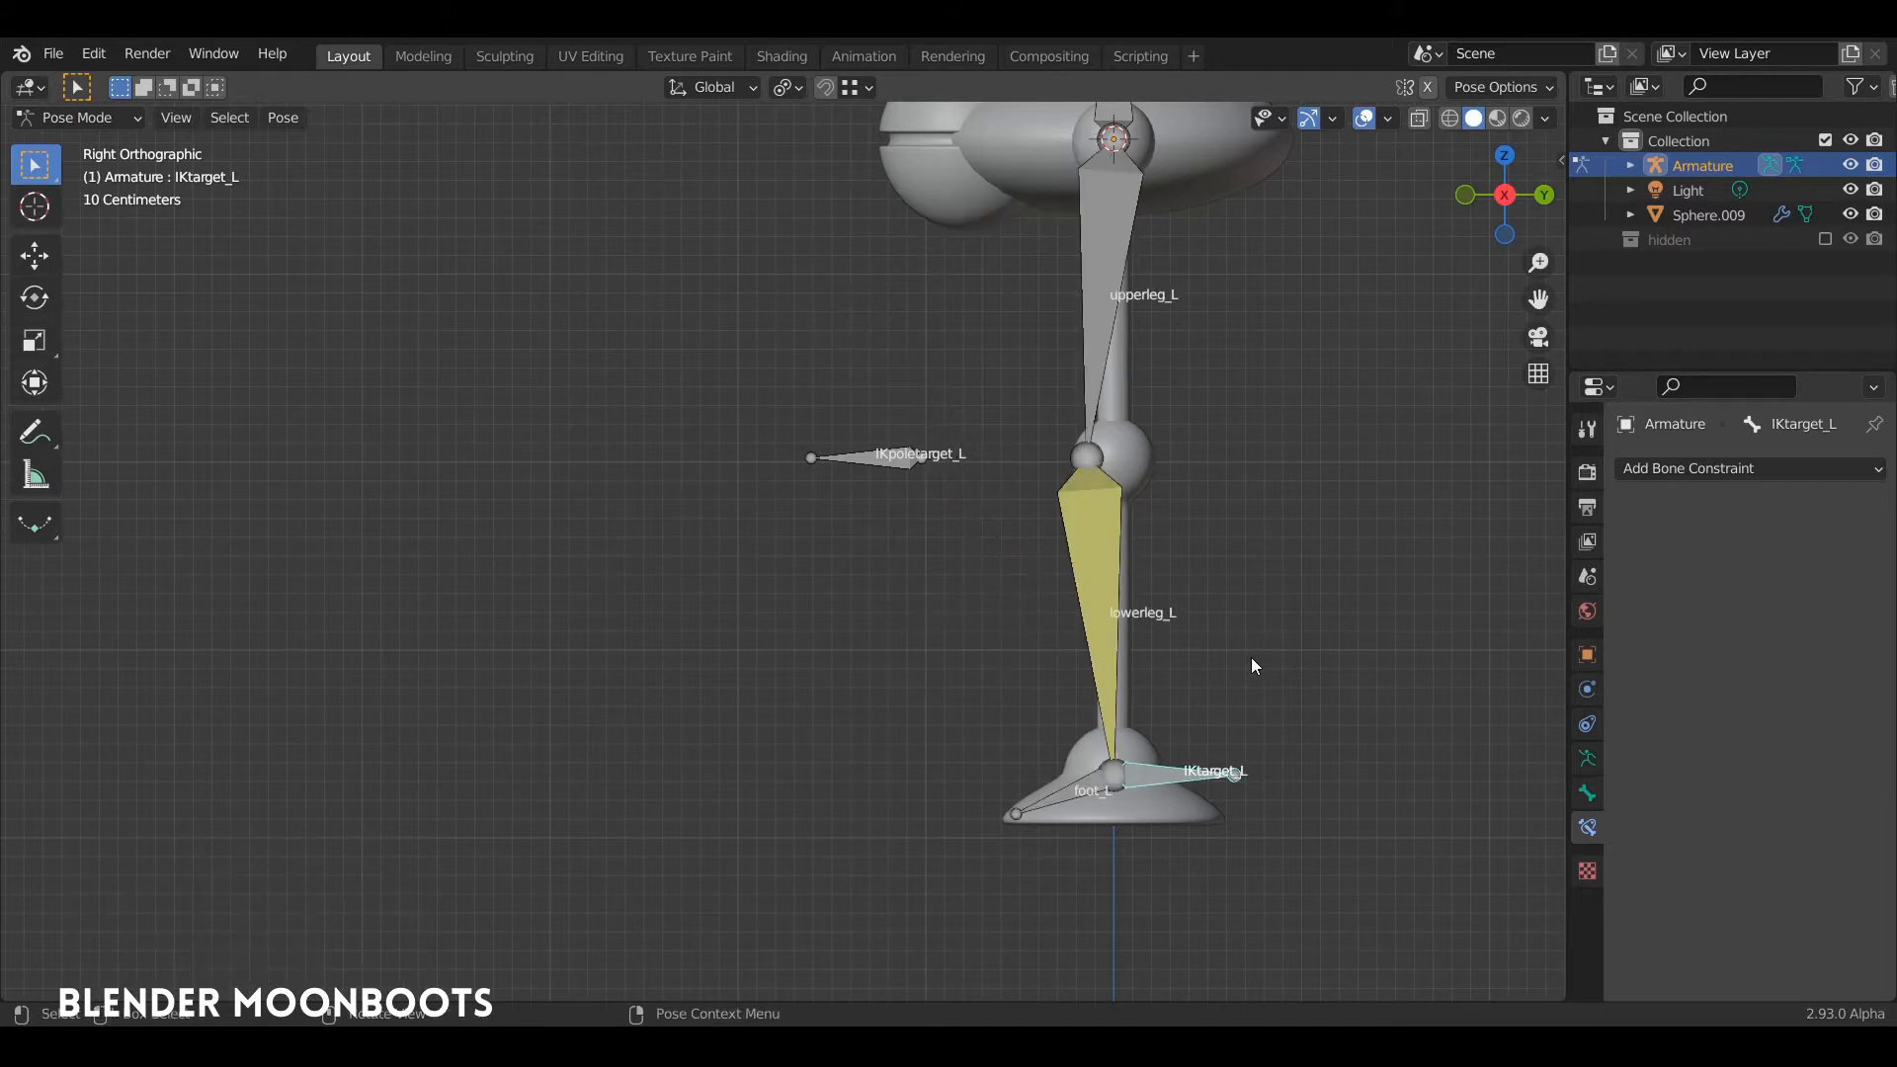
Step: With the Move tool, raise IKtarget_L about 0.76 m and shift it about 0.26 m toward negative Y to bend the knee
middle_click_drag(1251, 656, 1333, 683)
key("a")
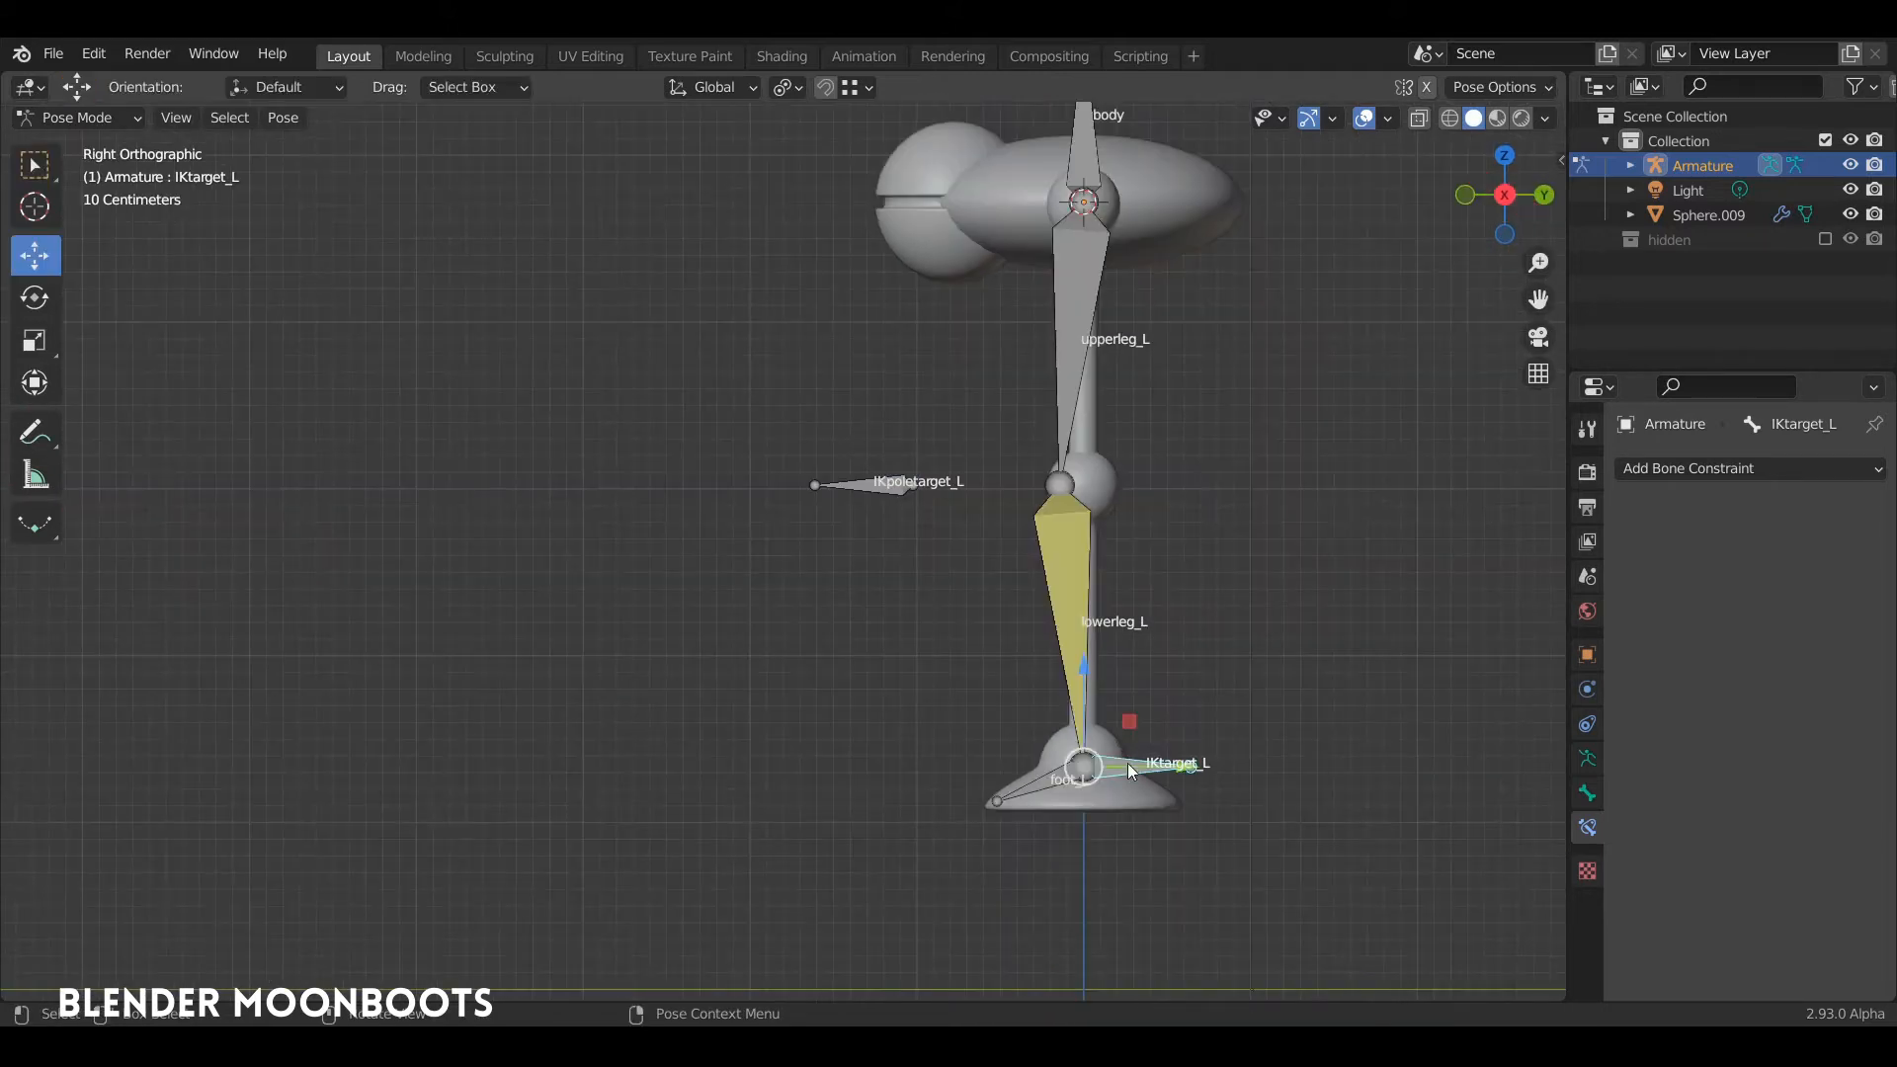
left_click_drag(1140, 772, 1093, 632)
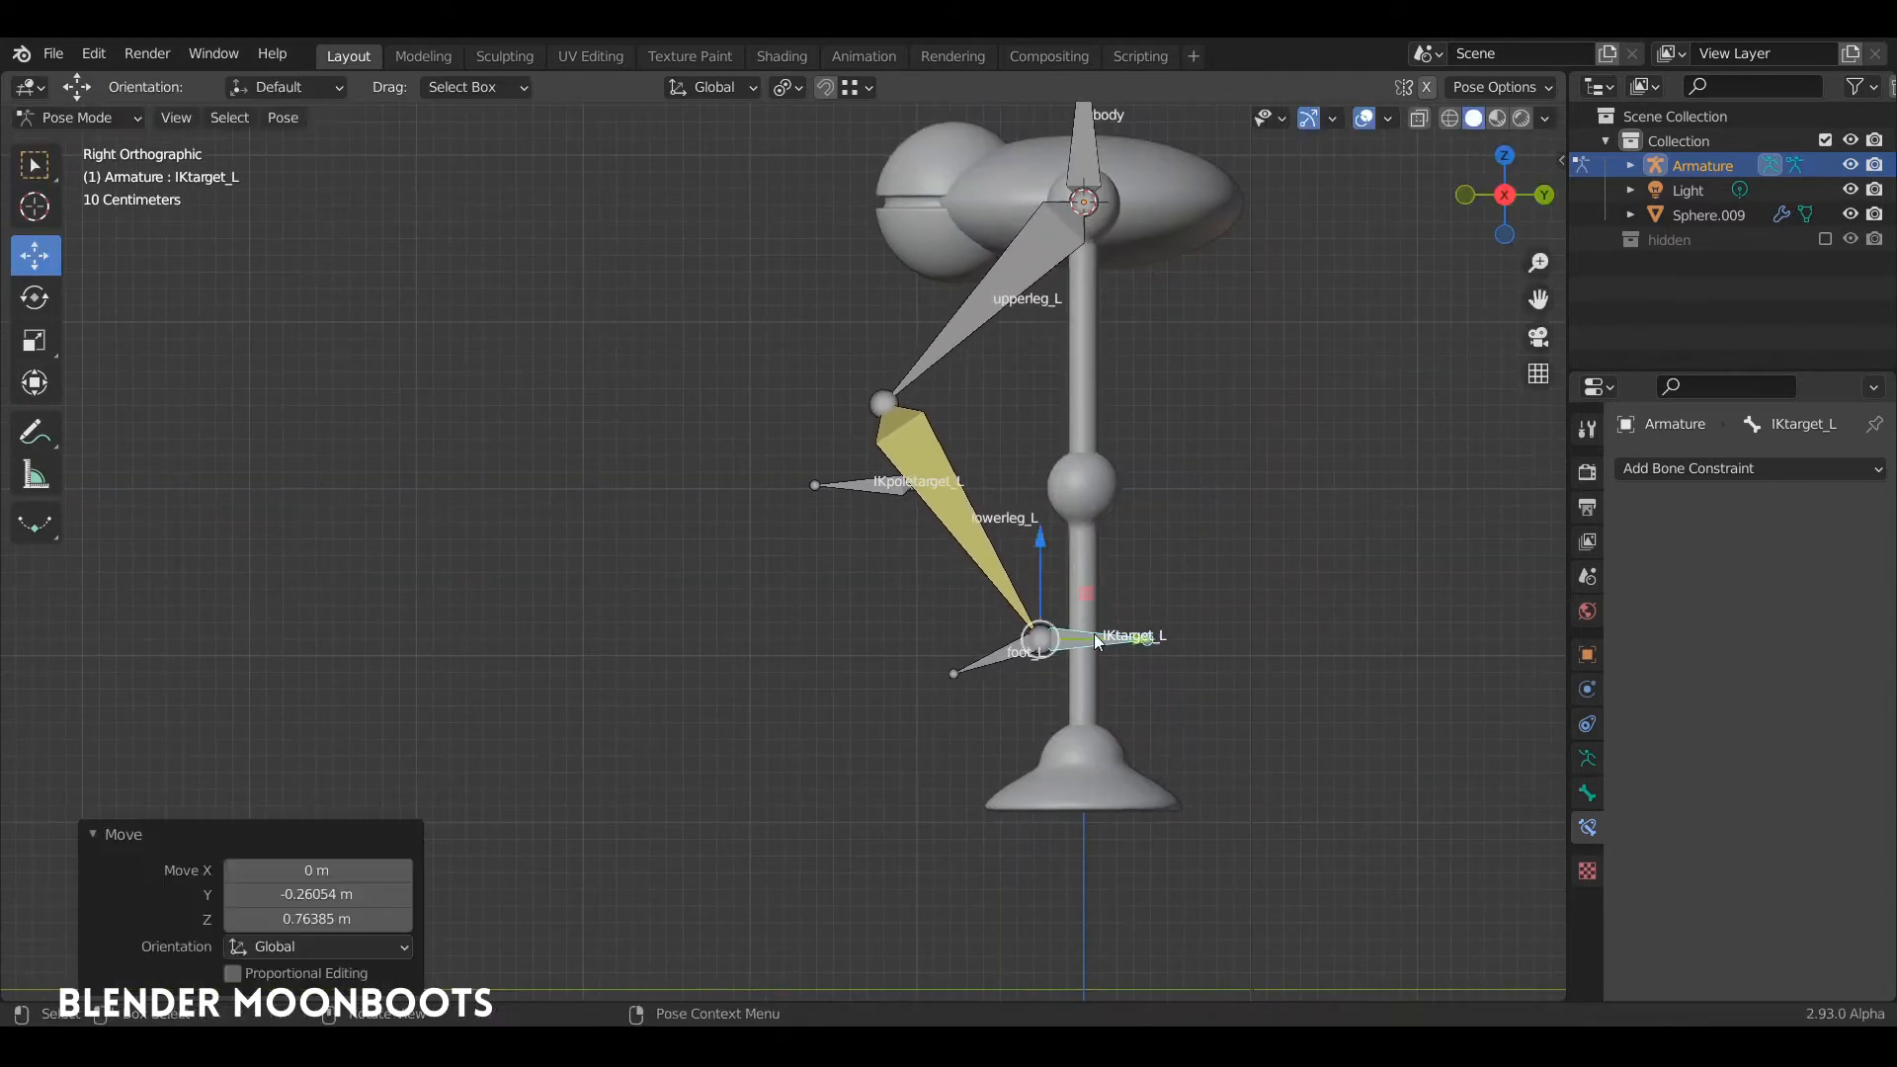
Step: Move the IKpoletarget_L bone about 0.9 m along the global Y axis, away from the bent knee
left_click(875, 514)
middle_click_drag(875, 514, 1034, 541)
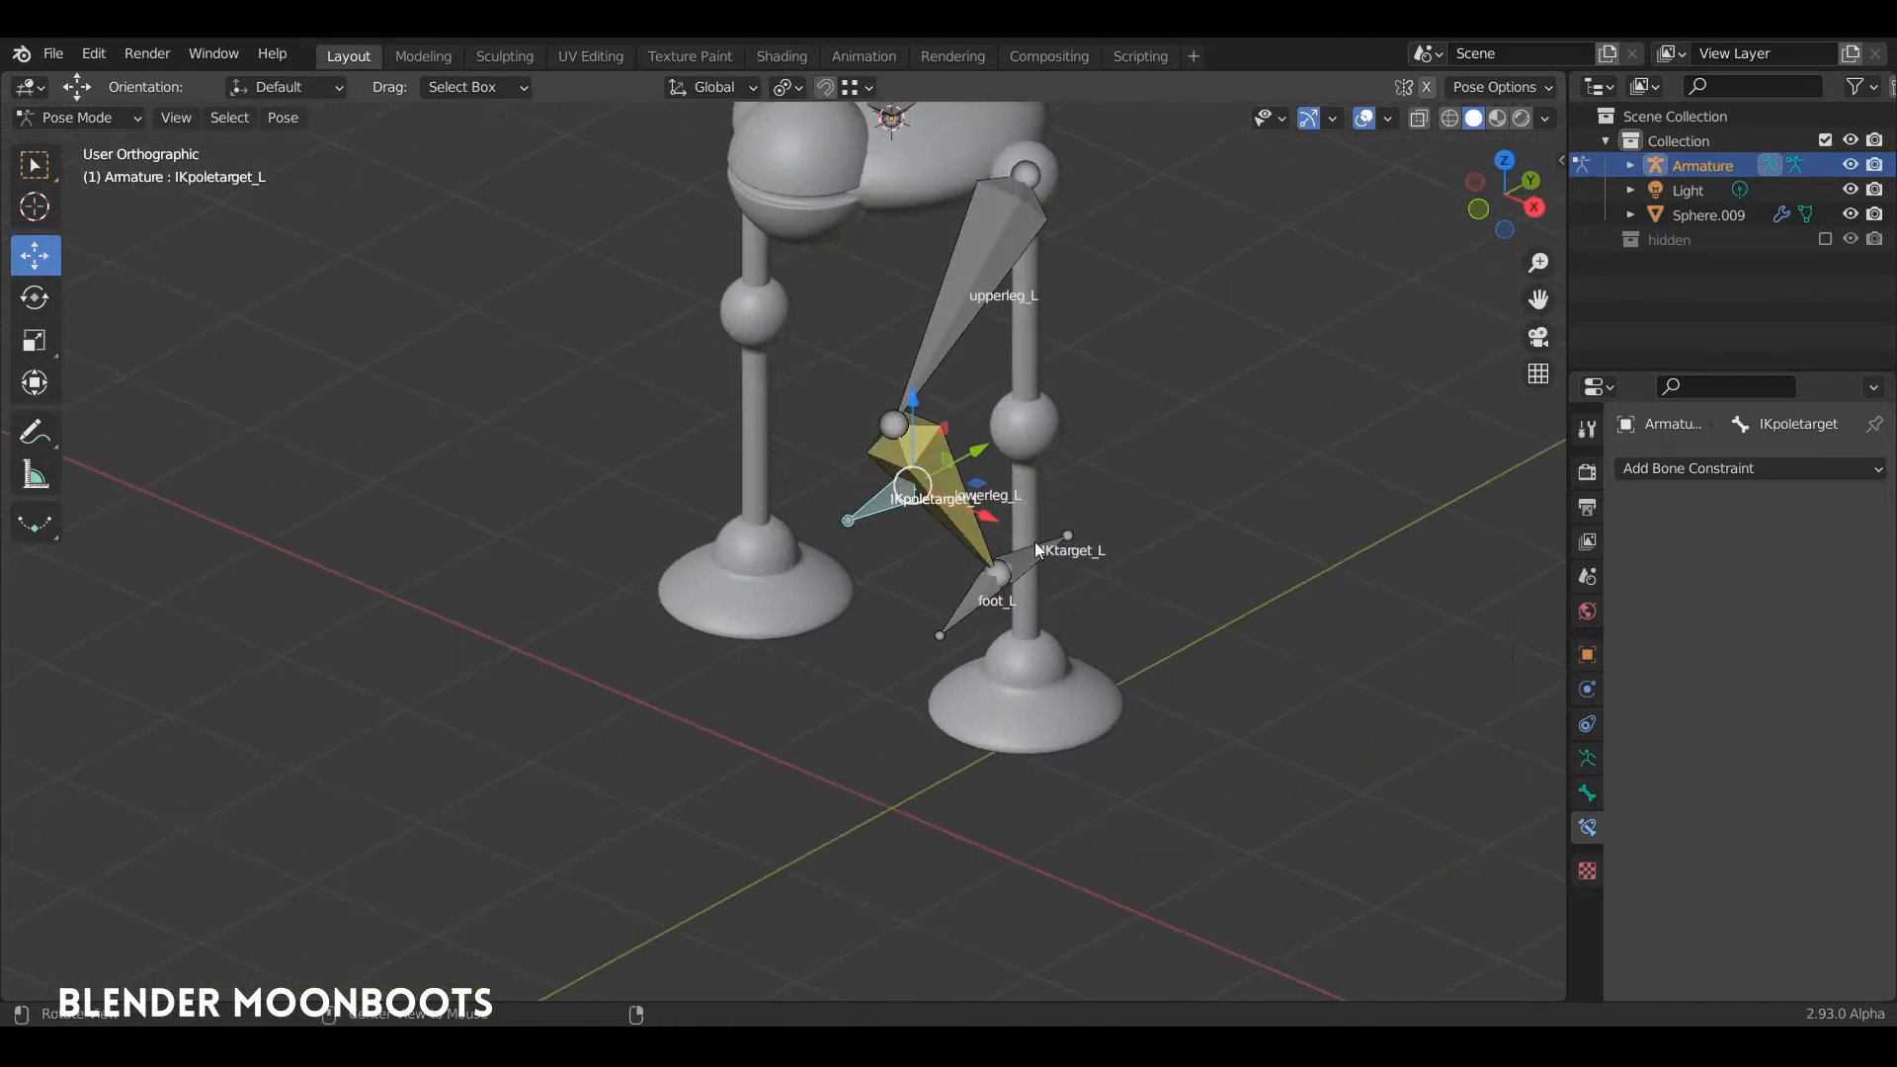
left_click(985, 448)
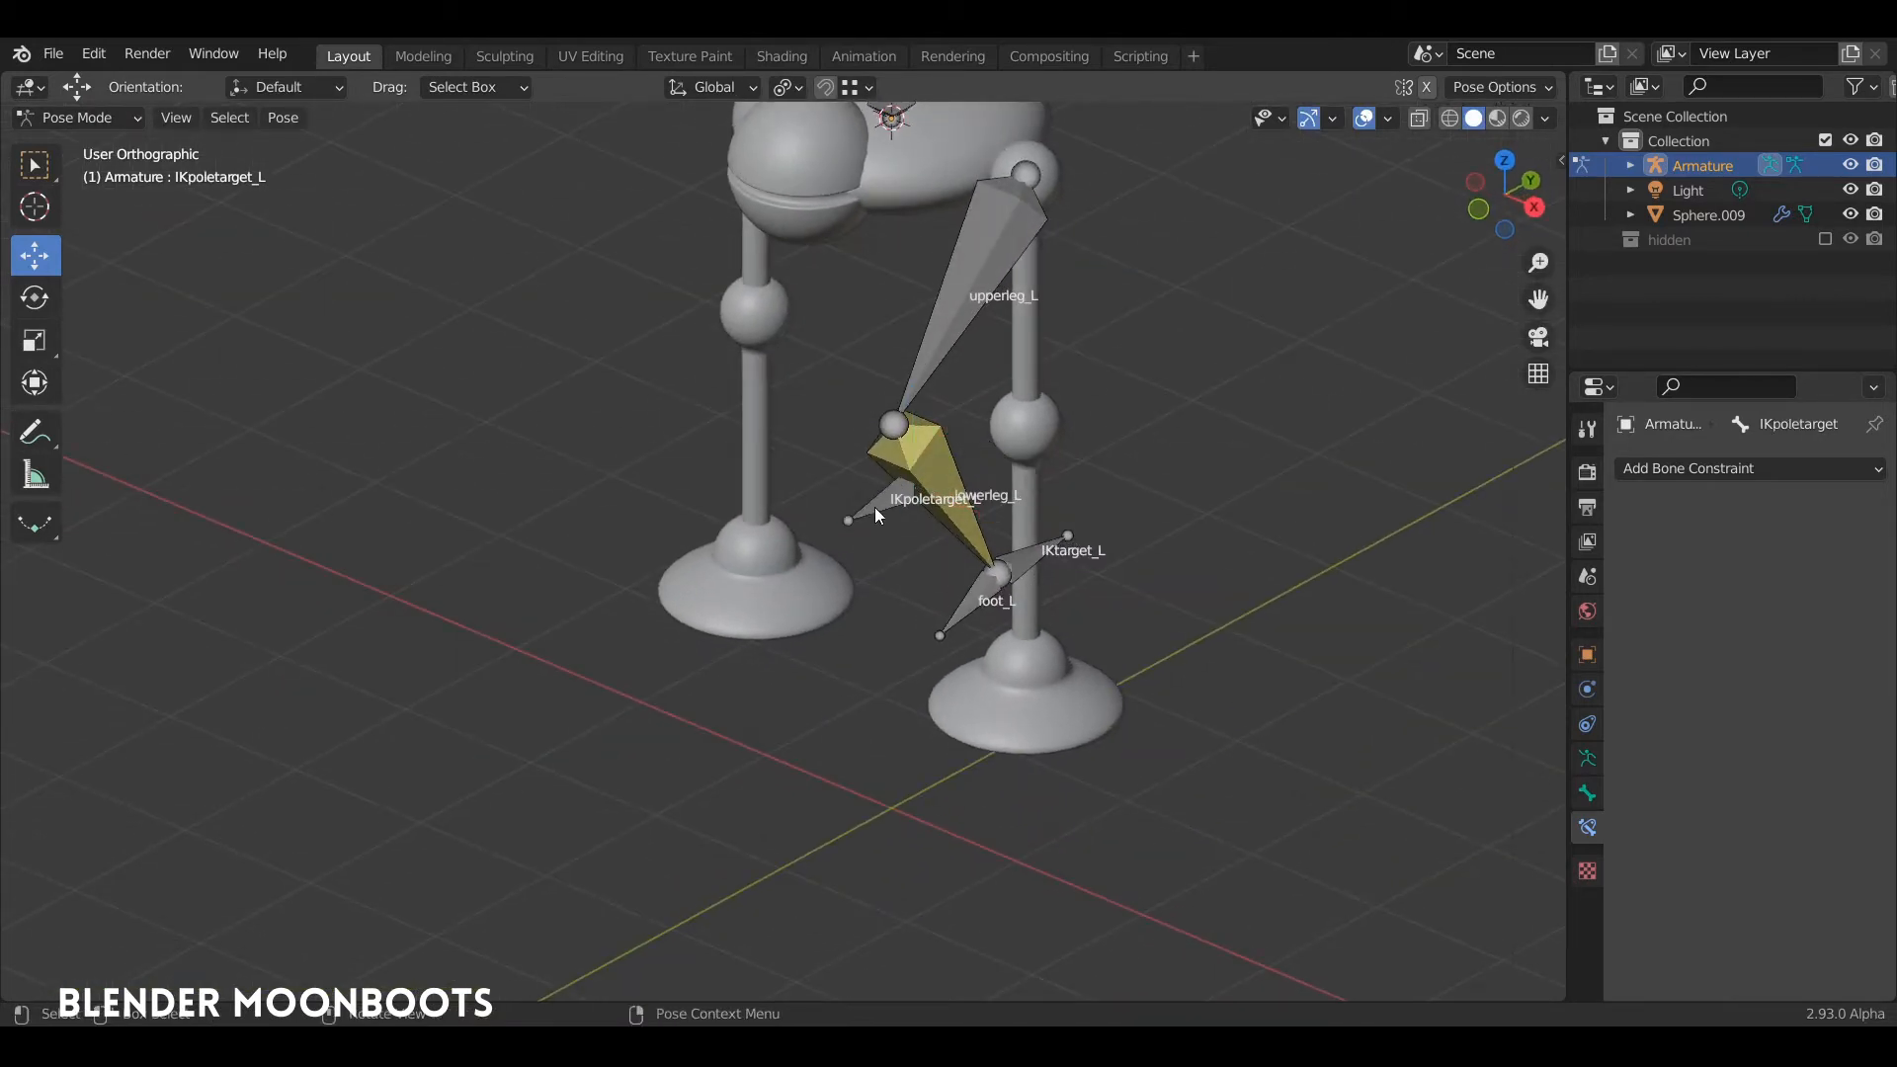
left_click(874, 507)
left_click(969, 447)
left_click(881, 509)
left_click(976, 447)
left_click(904, 488)
left_click(976, 450)
left_click(898, 494)
key("g")
key("y")
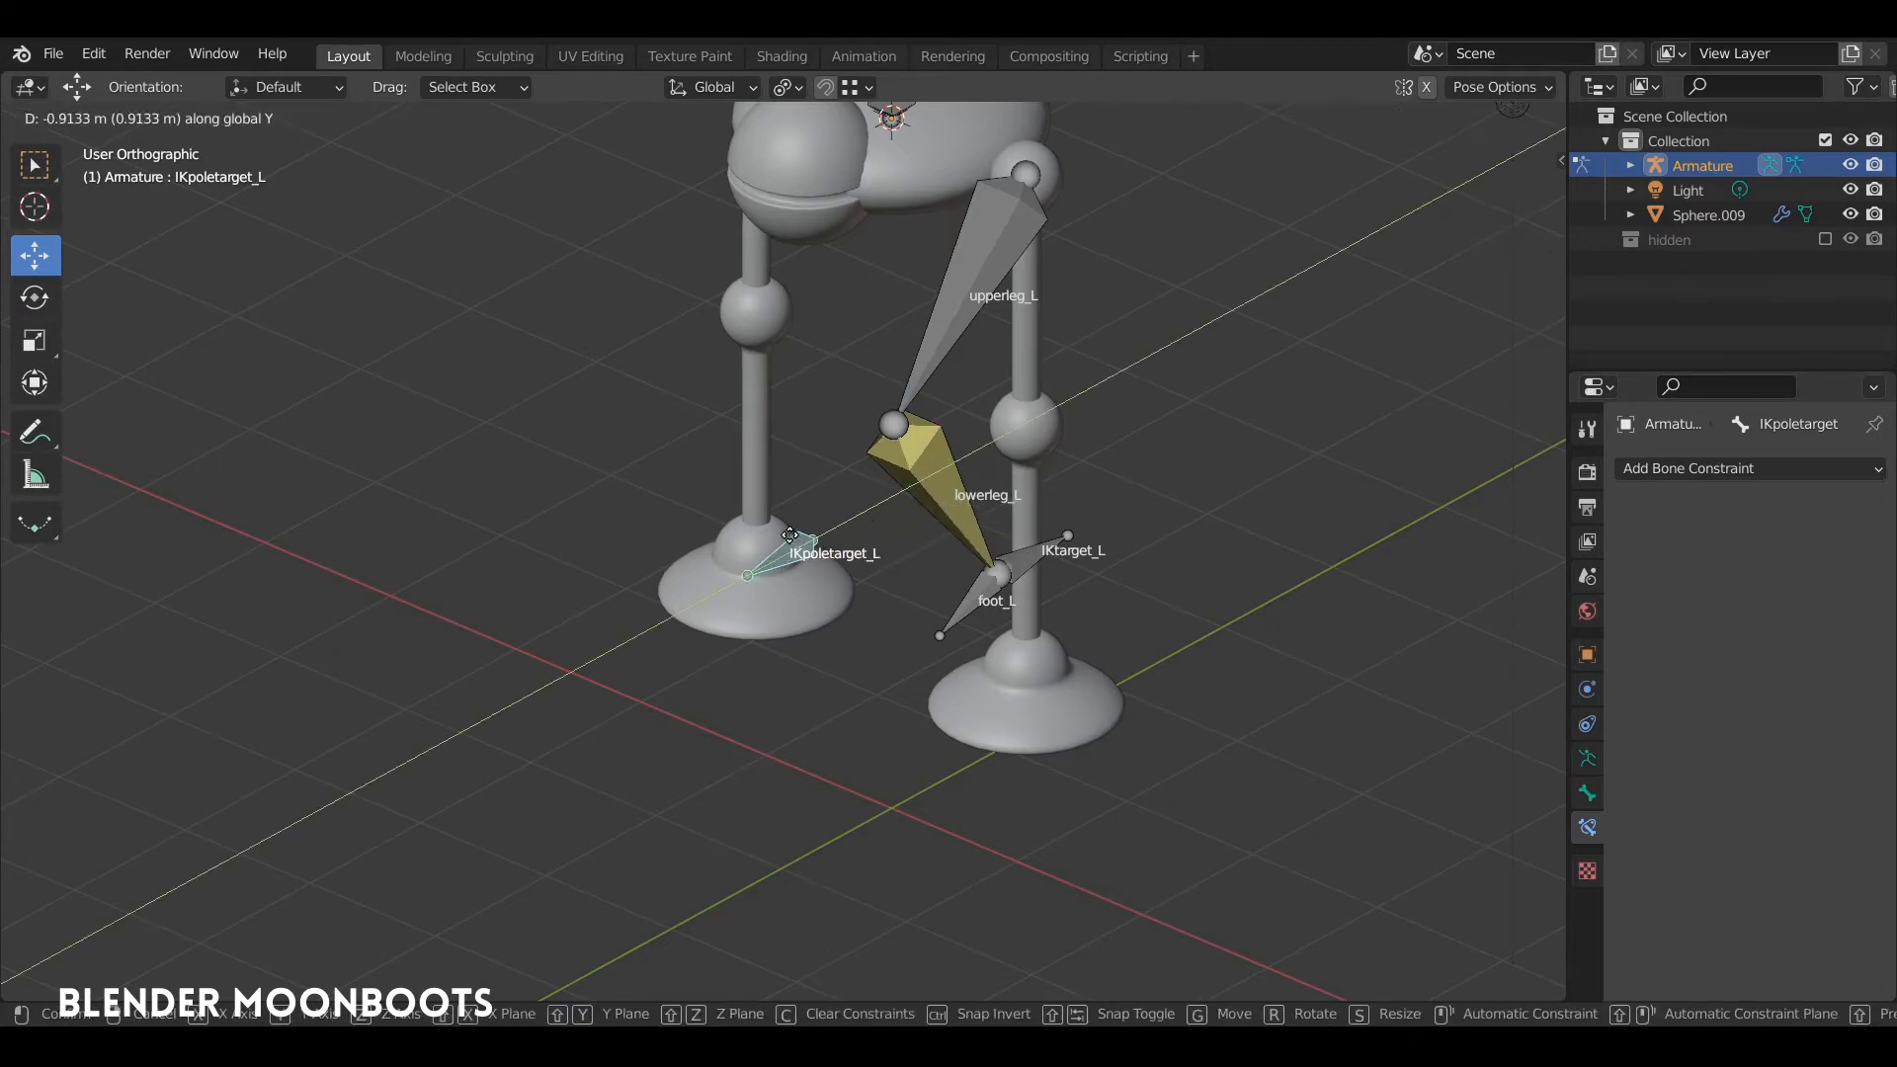
left_click(785, 552)
middle_click_drag(785, 551, 869, 584)
left_click_drag(870, 585, 808, 621)
middle_click_drag(808, 621, 885, 548)
Step: Clear the pose location of all bones to restore the rest position, and deselect everything
key("a")
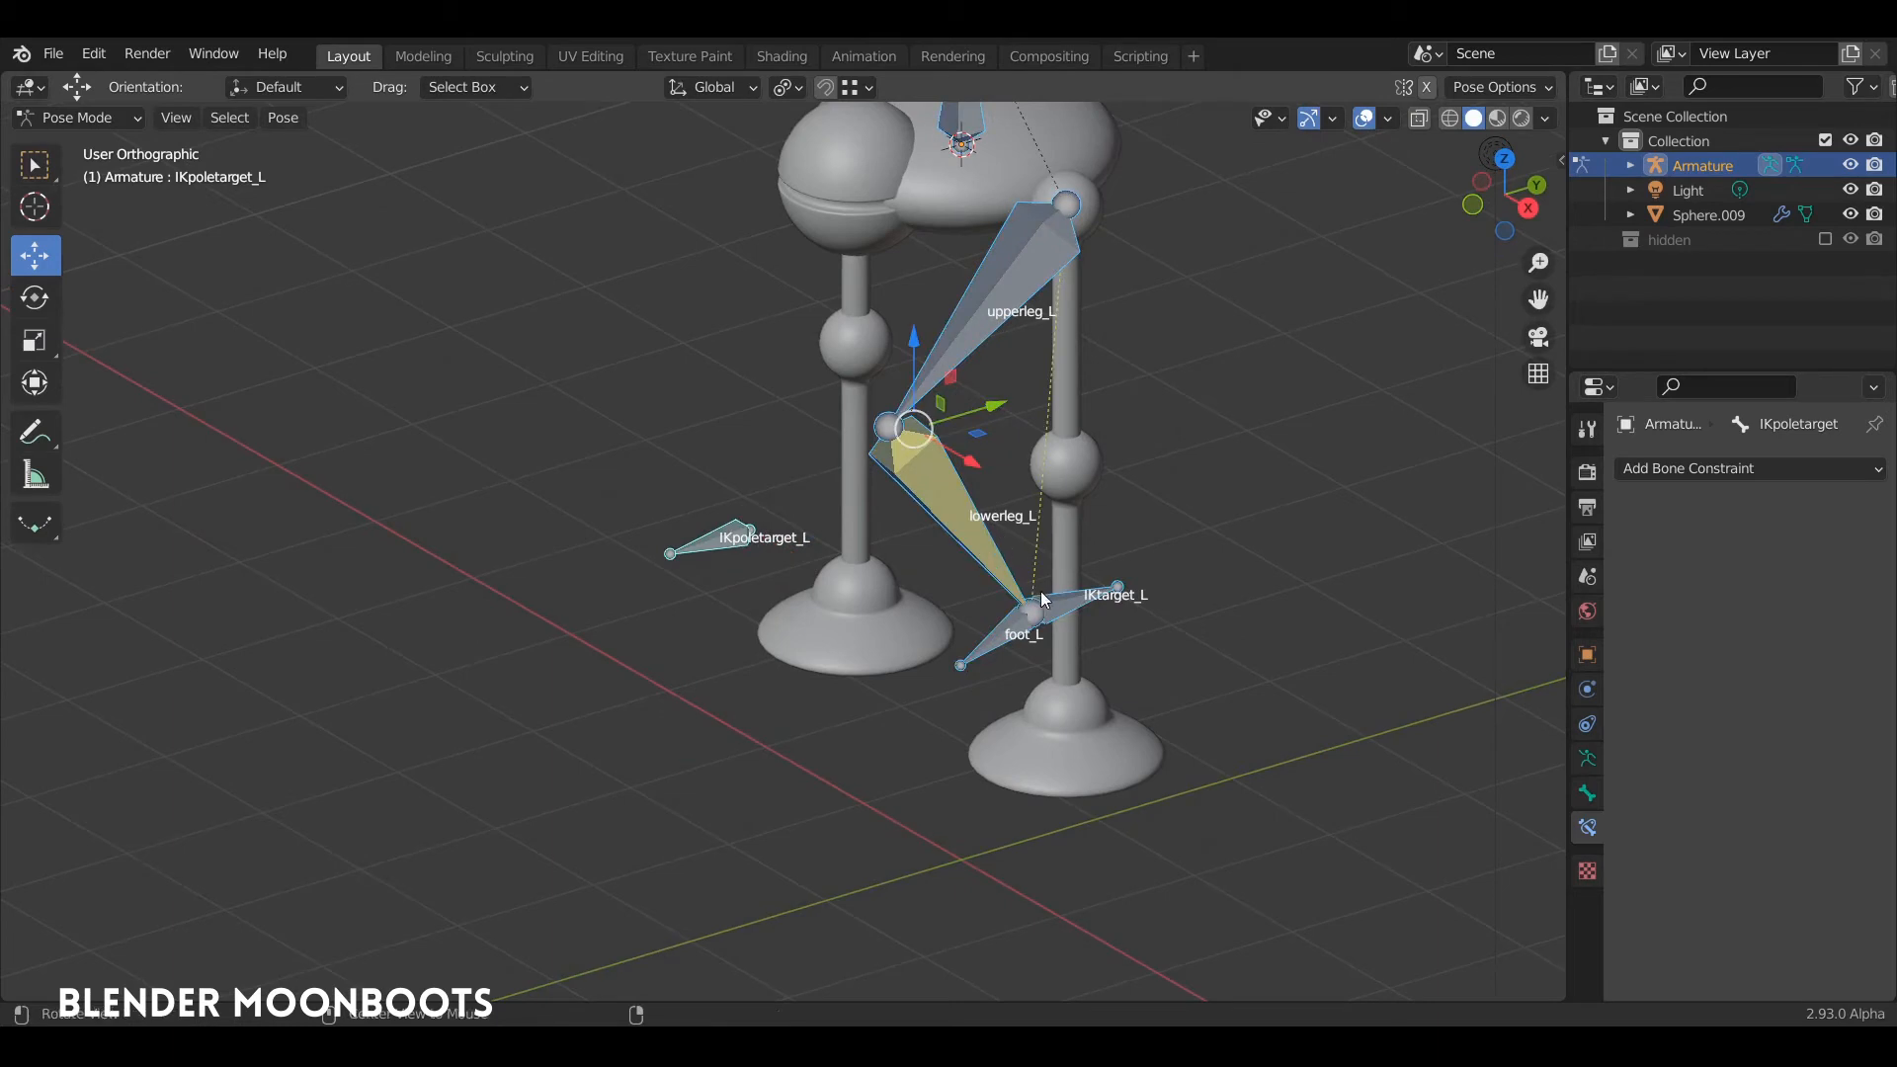
key("alt+g")
middle_click_drag(1067, 557, 1075, 634)
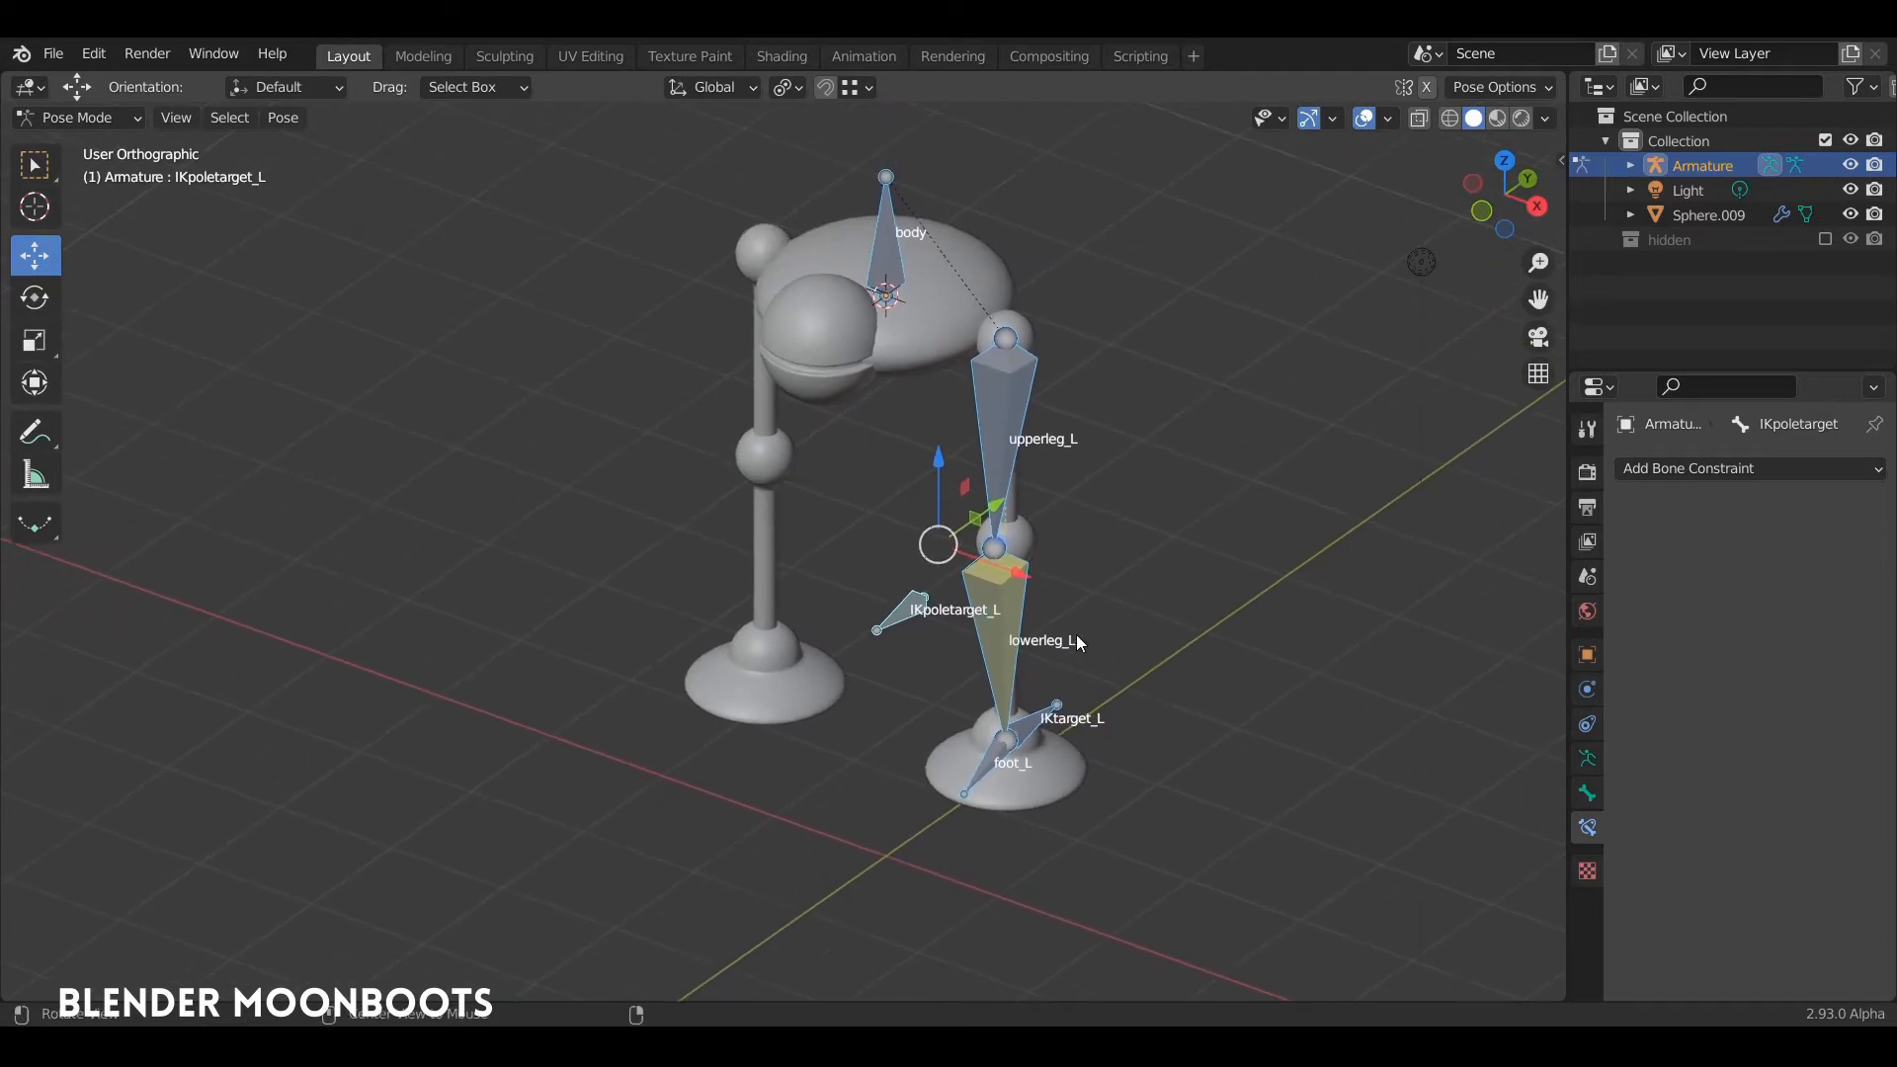
left_click_drag(1076, 634, 1081, 545, "alt")
key("alt+a")
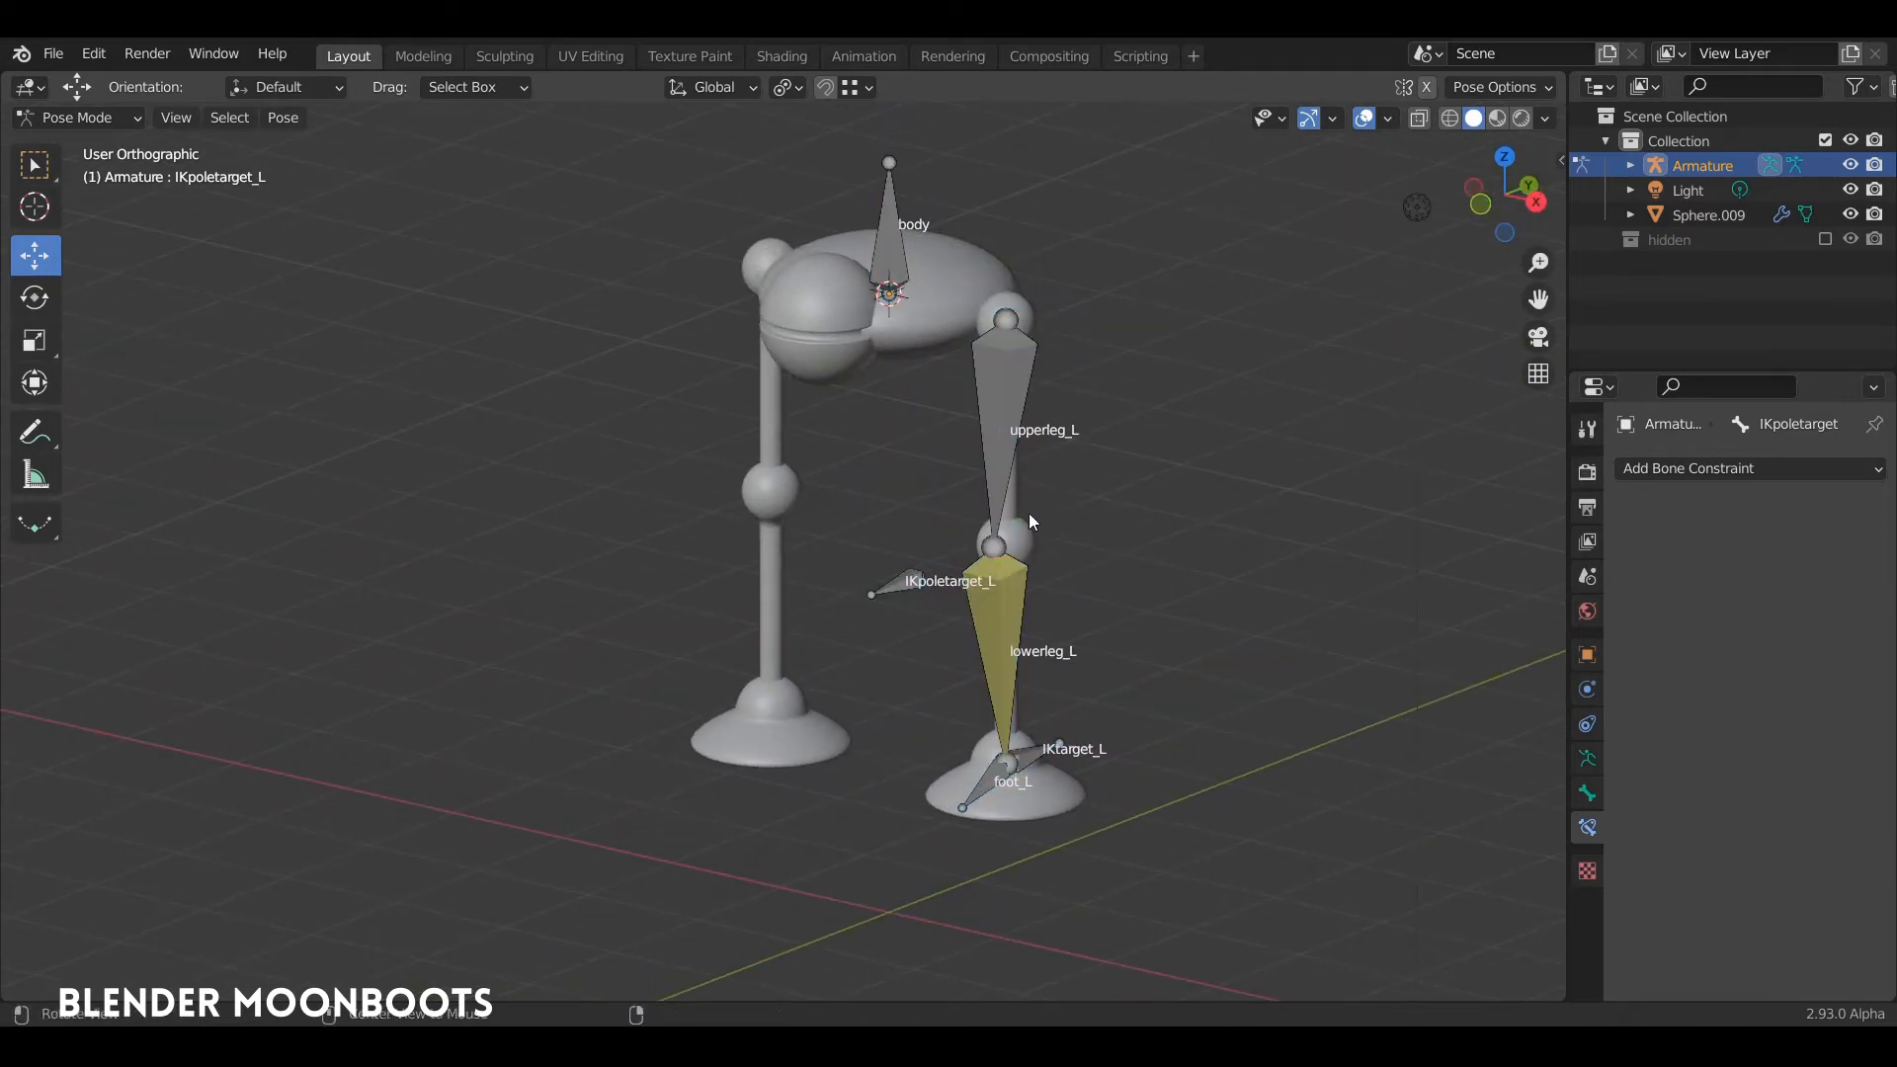
Step: In Edit Mode, symmetrize the left leg's bones, including foot_L, IKtarget_L and IKpoletarget_L, onto the other leg
middle_click_drag(1028, 521, 1047, 500)
left_click(998, 435)
middle_click_drag(999, 434, 980, 480)
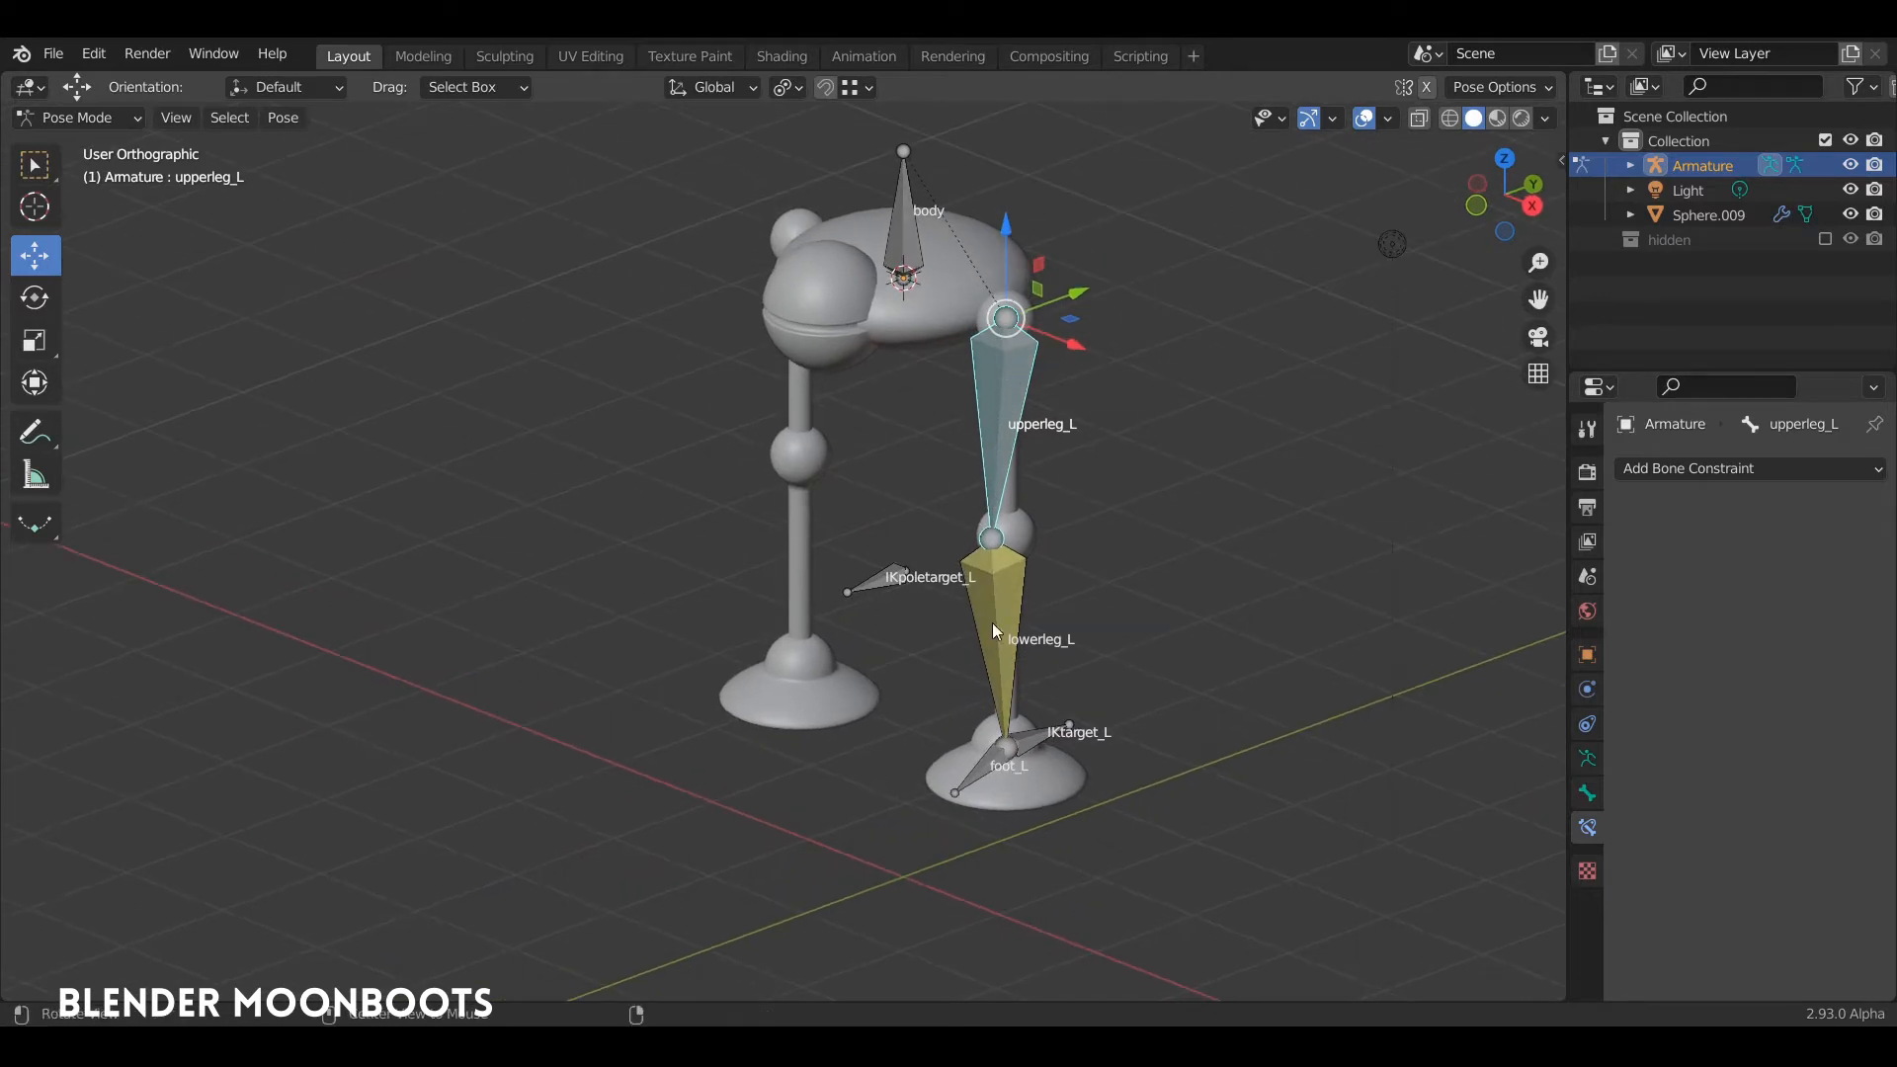
middle_click_drag(992, 623, 905, 449)
middle_click_drag(1031, 499, 1077, 490)
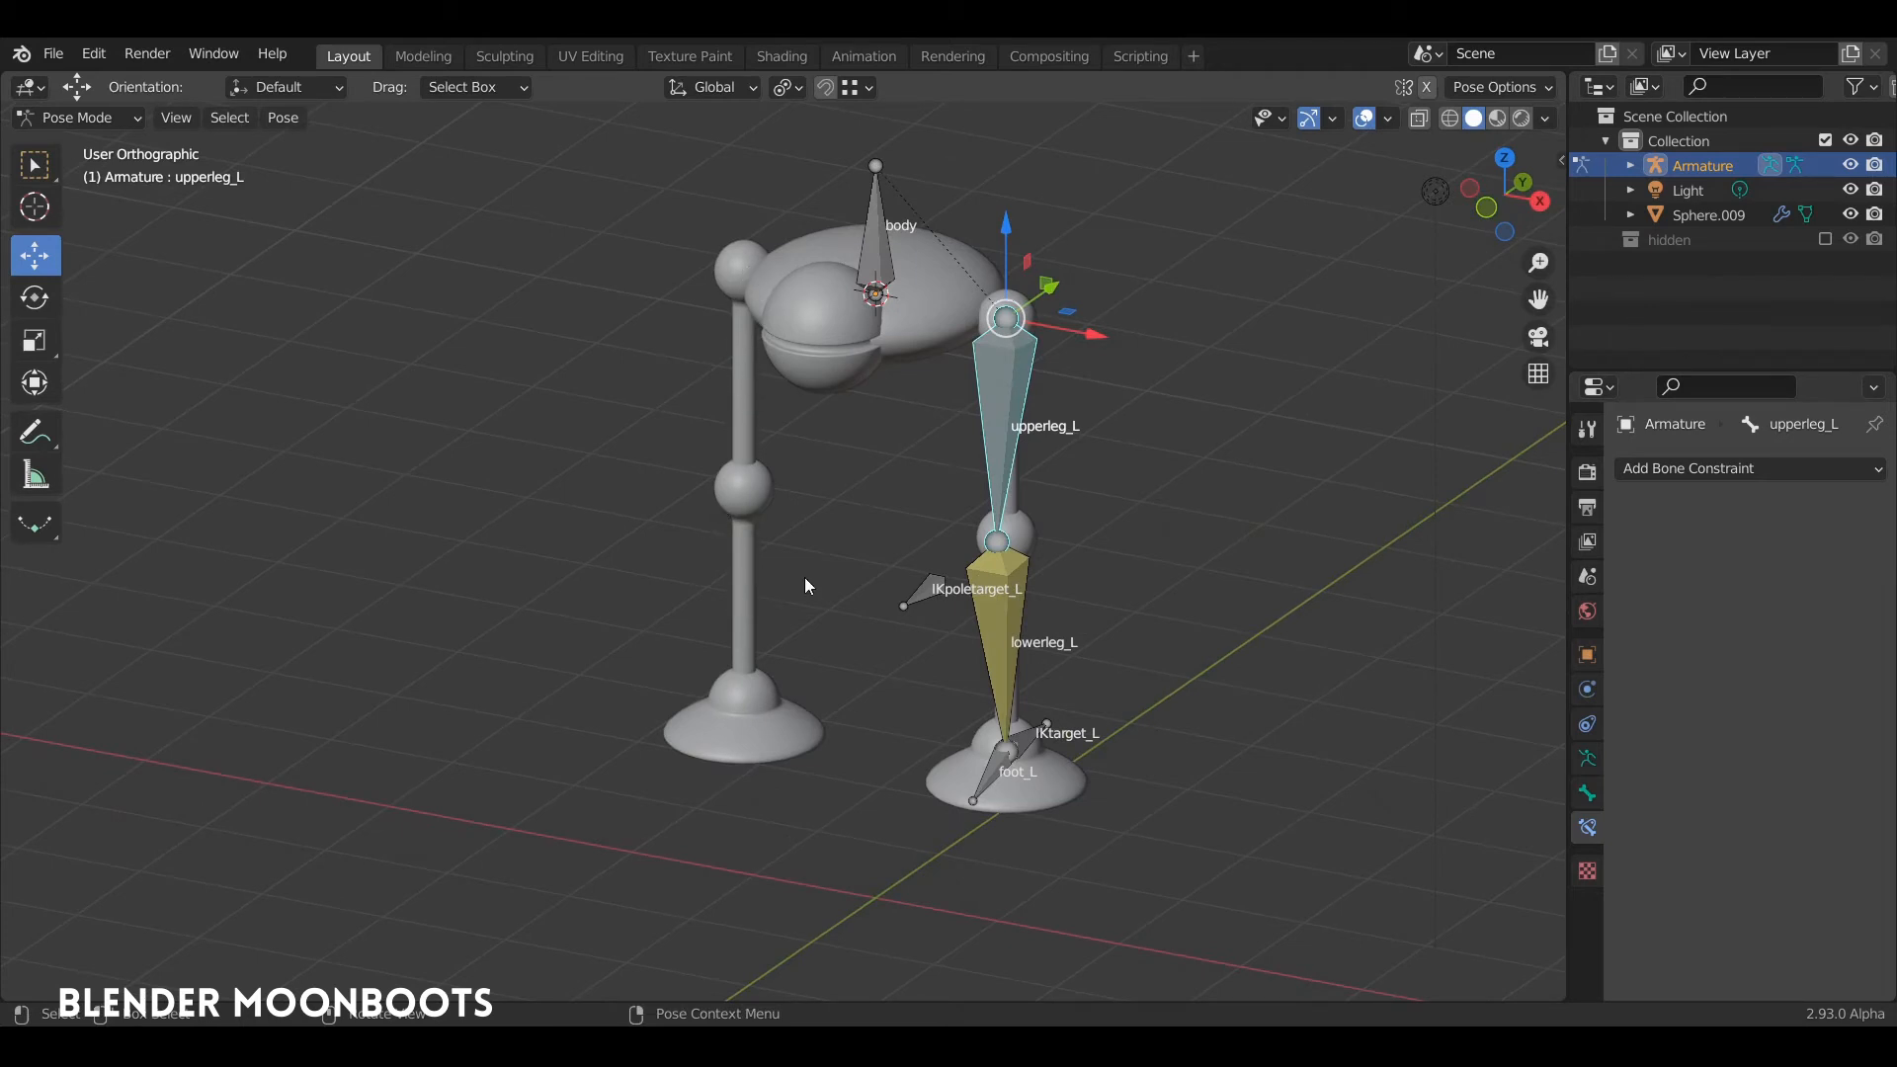
middle_click_drag(785, 555, 947, 404)
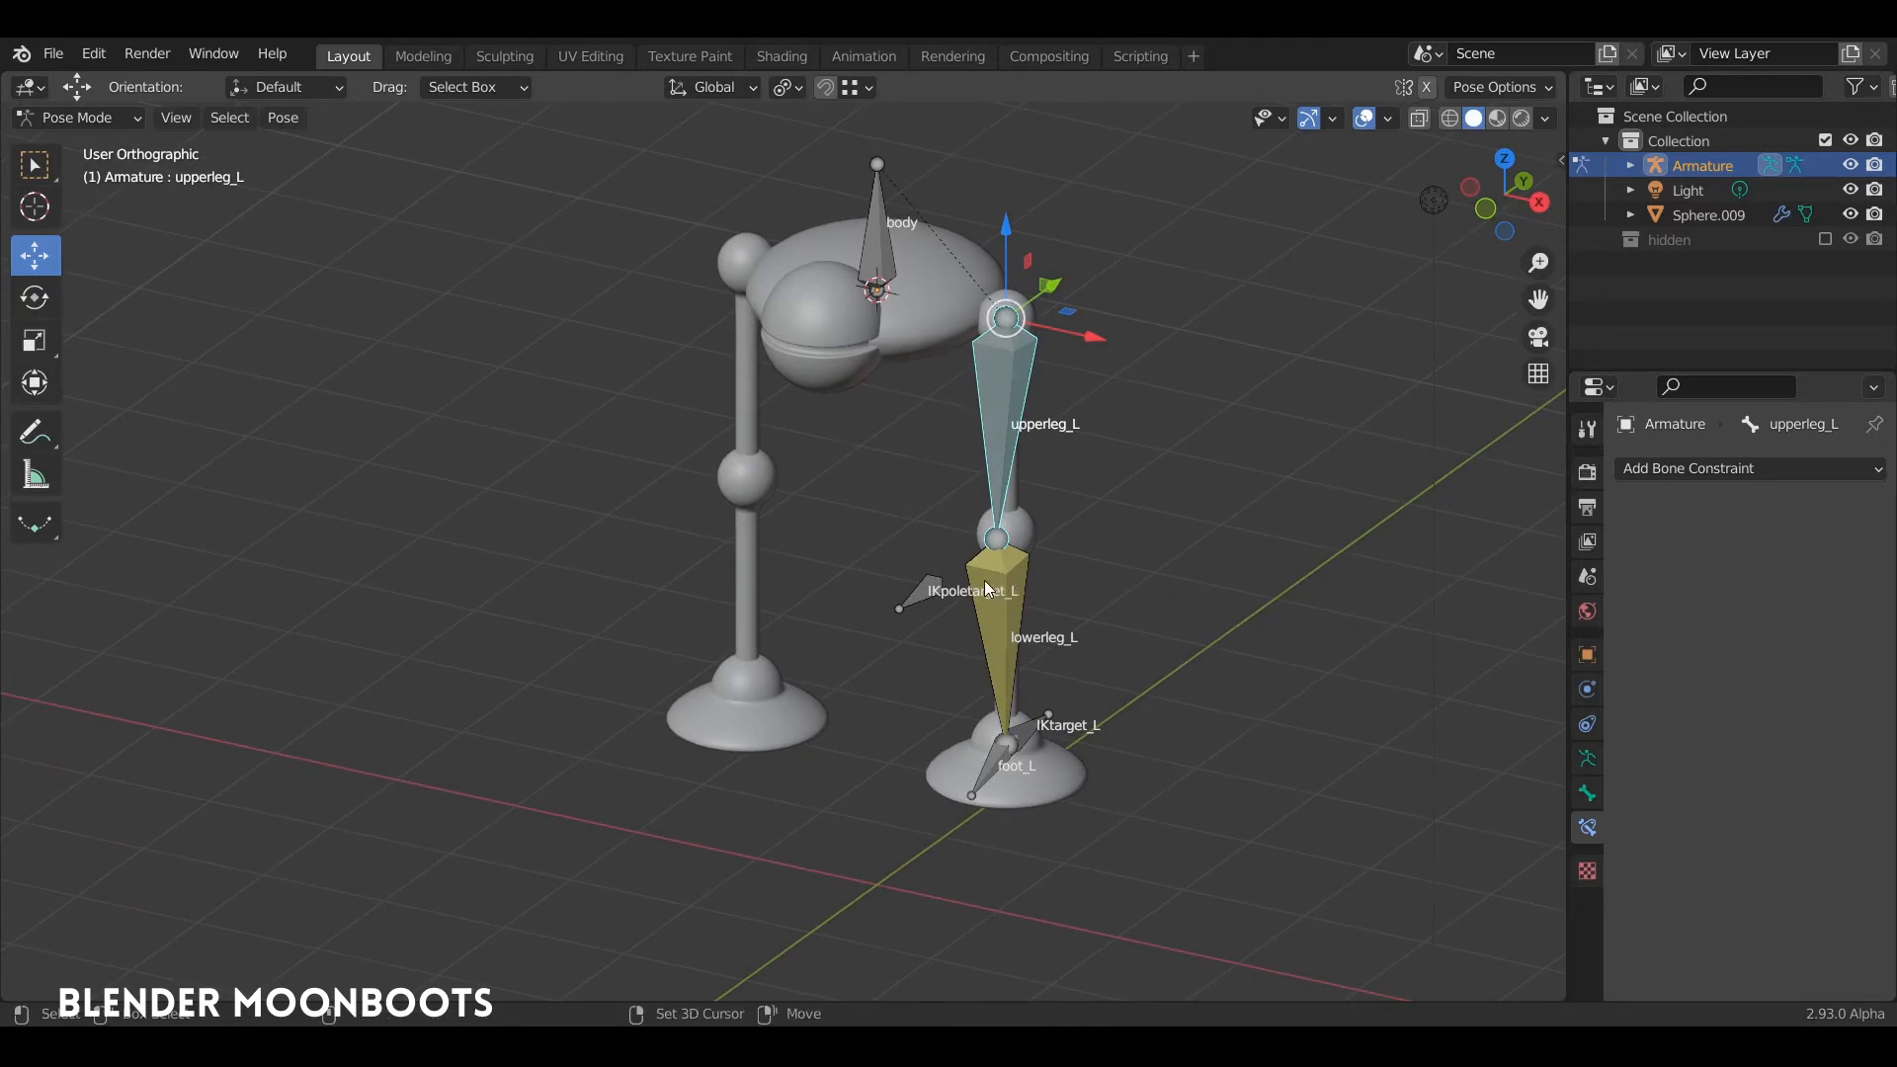
right_click_drag(939, 488, 1126, 519, "ctrl")
key("Tab")
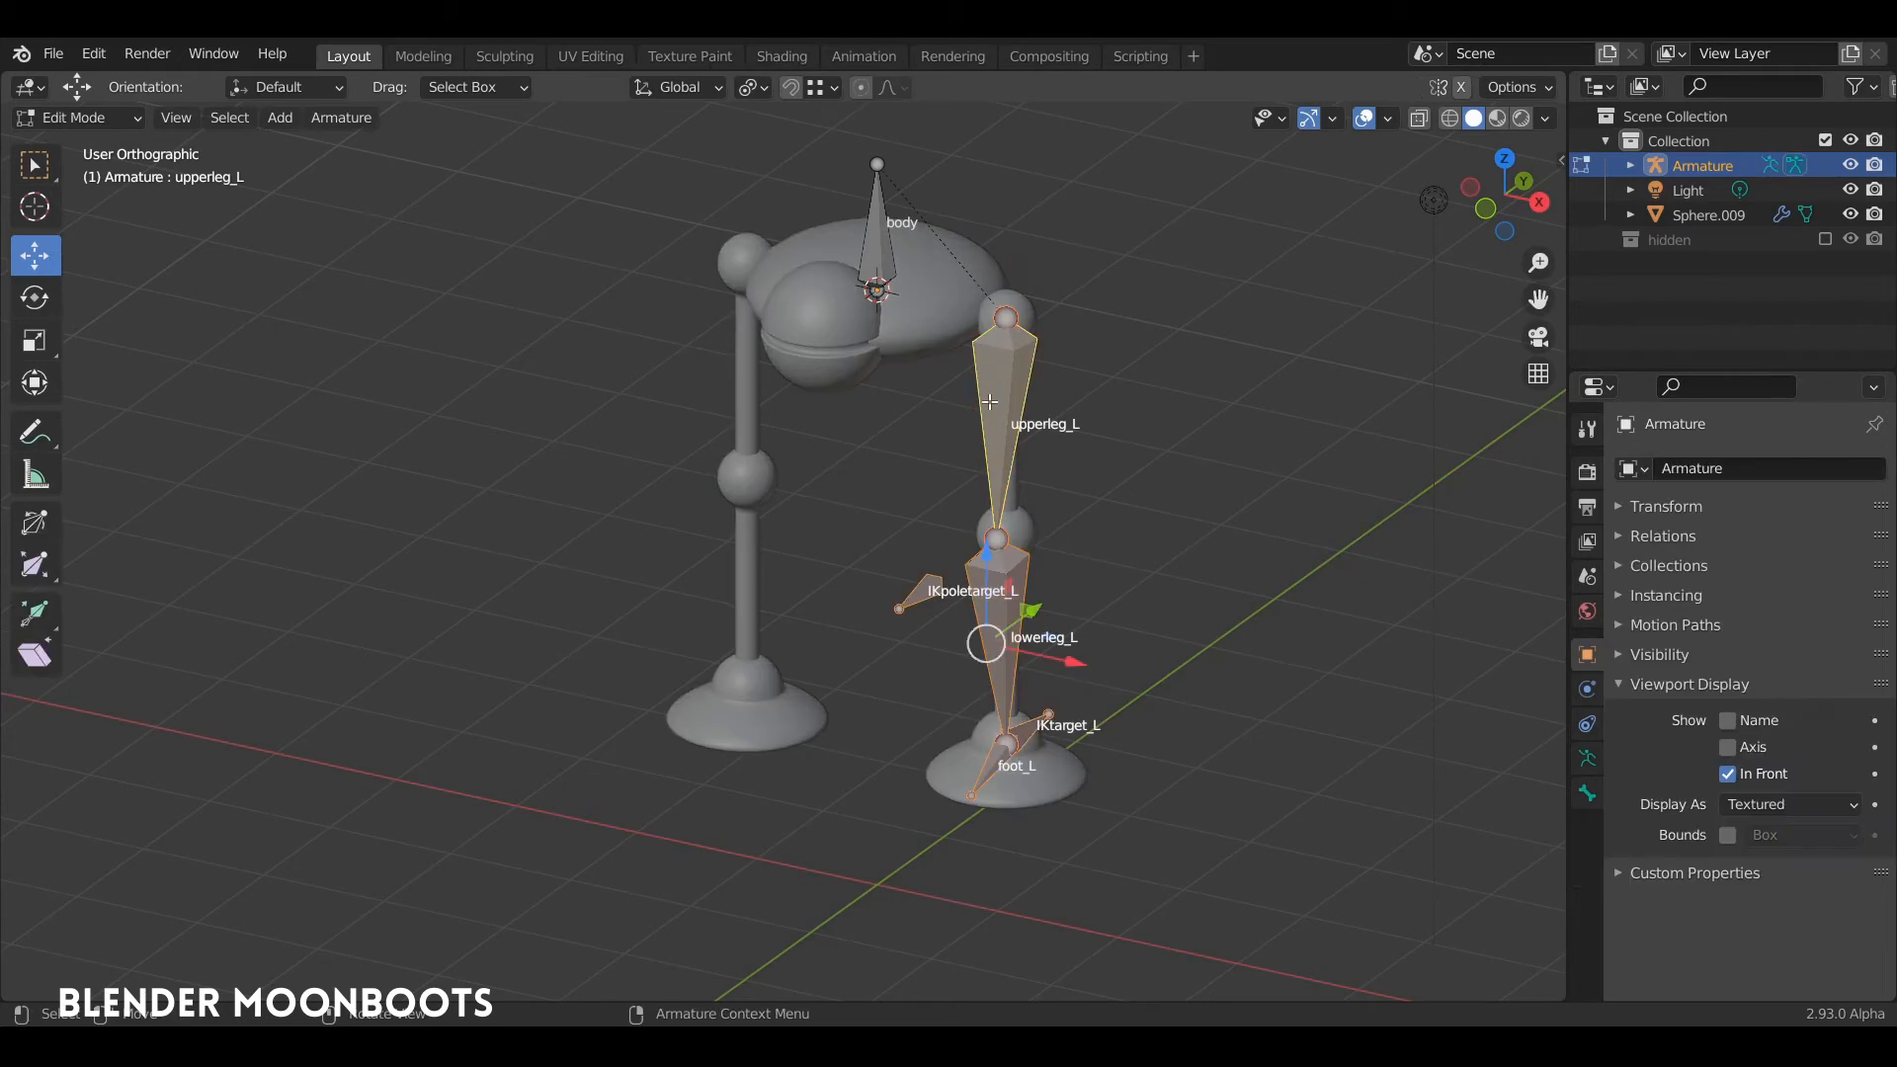
left_click(346, 116)
left_click(419, 457)
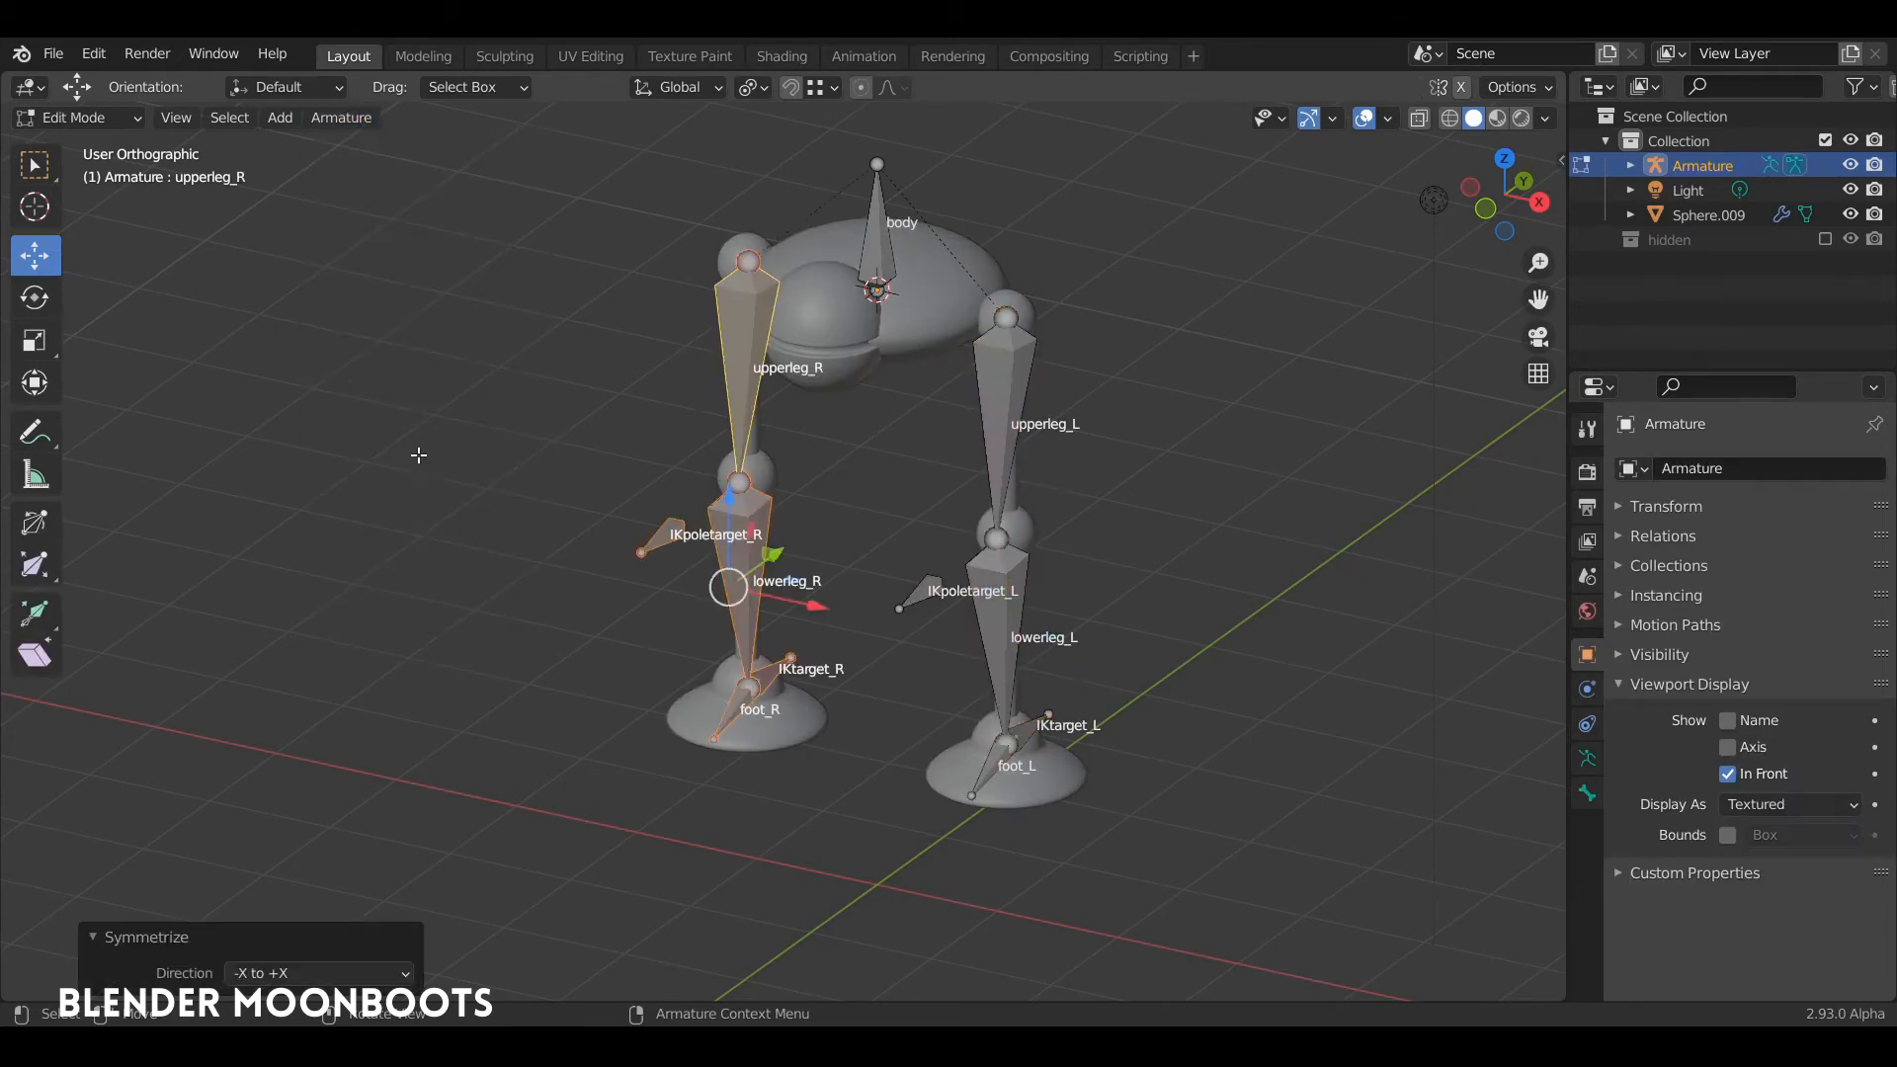
Step: In Pose Mode, from the right side view, raise IKtarget_R about 0.8 m and shift it about 0.5 m toward negative Y
middle_click_drag(418, 454, 944, 435)
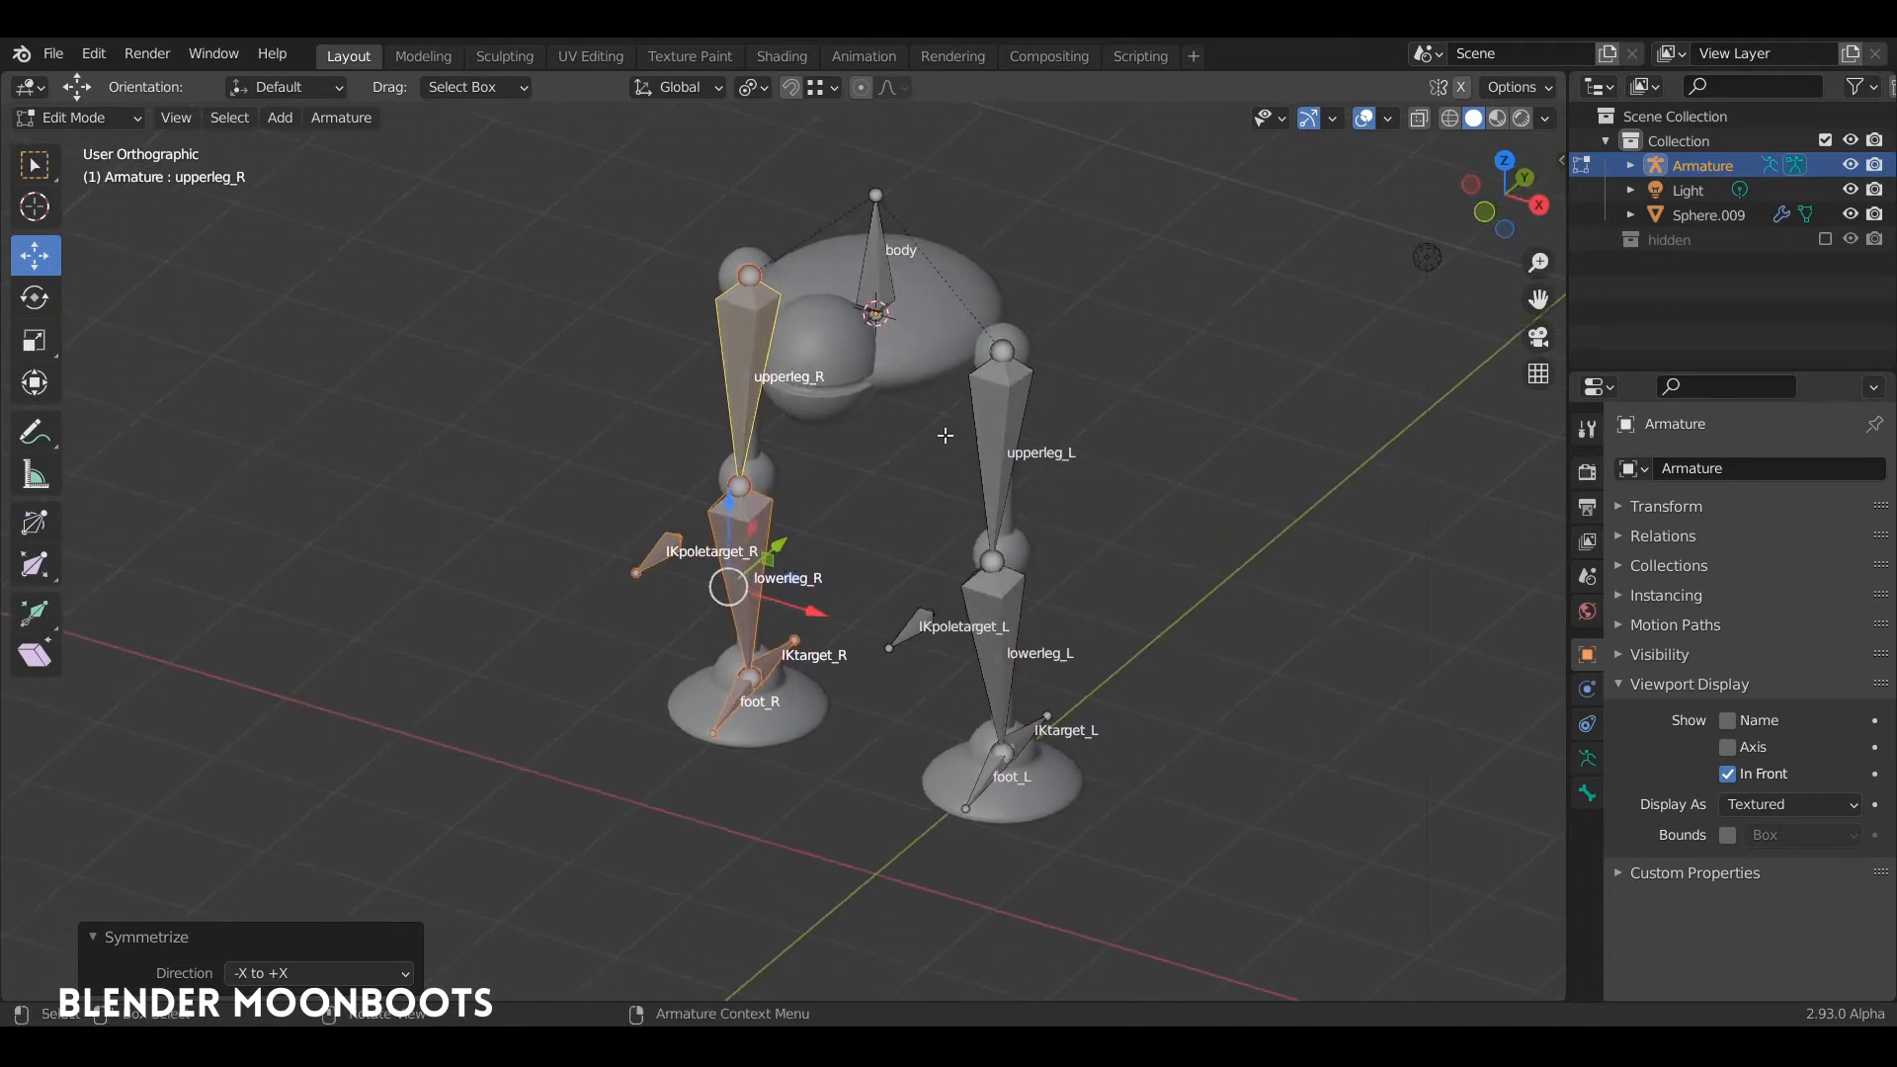
middle_click_drag(713, 382, 851, 423)
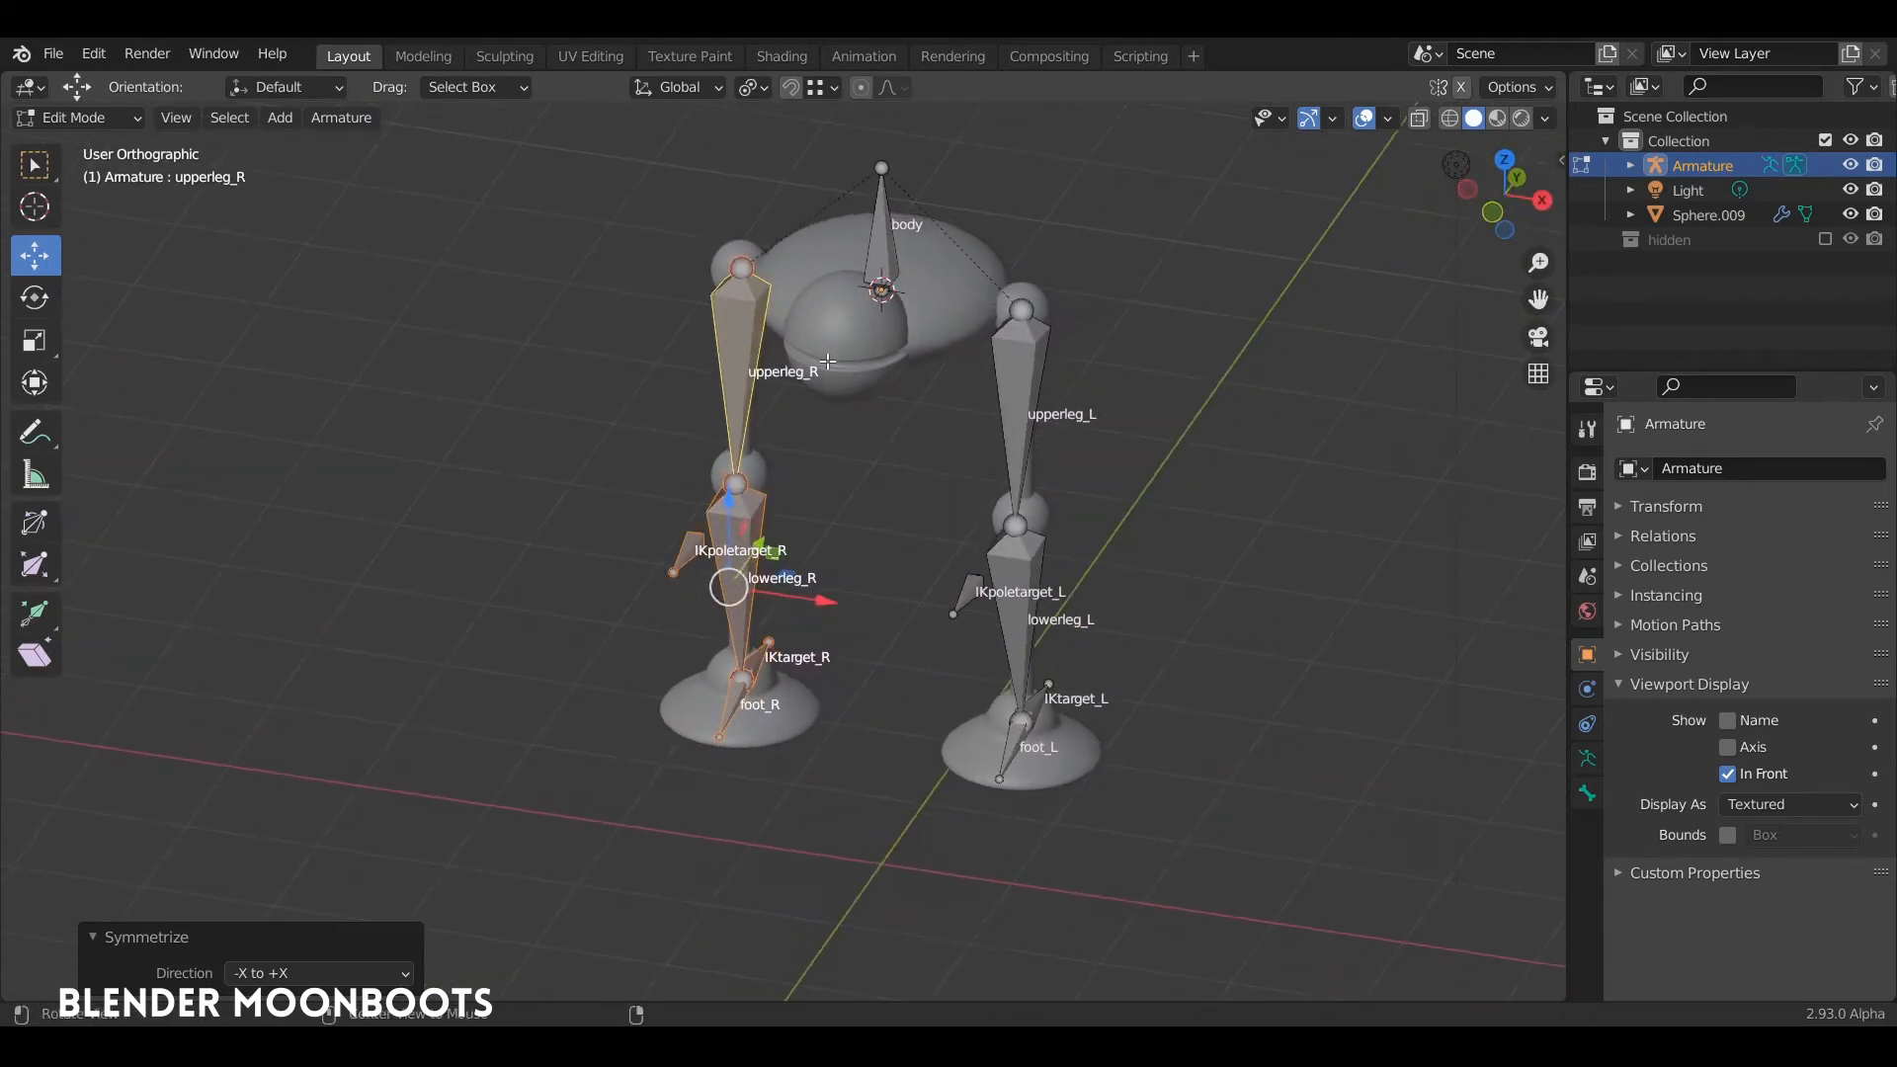
scroll(843, 299, "up", 3)
middle_click_drag(842, 299, 820, 632, "shift")
scroll(734, 324, "down", 2)
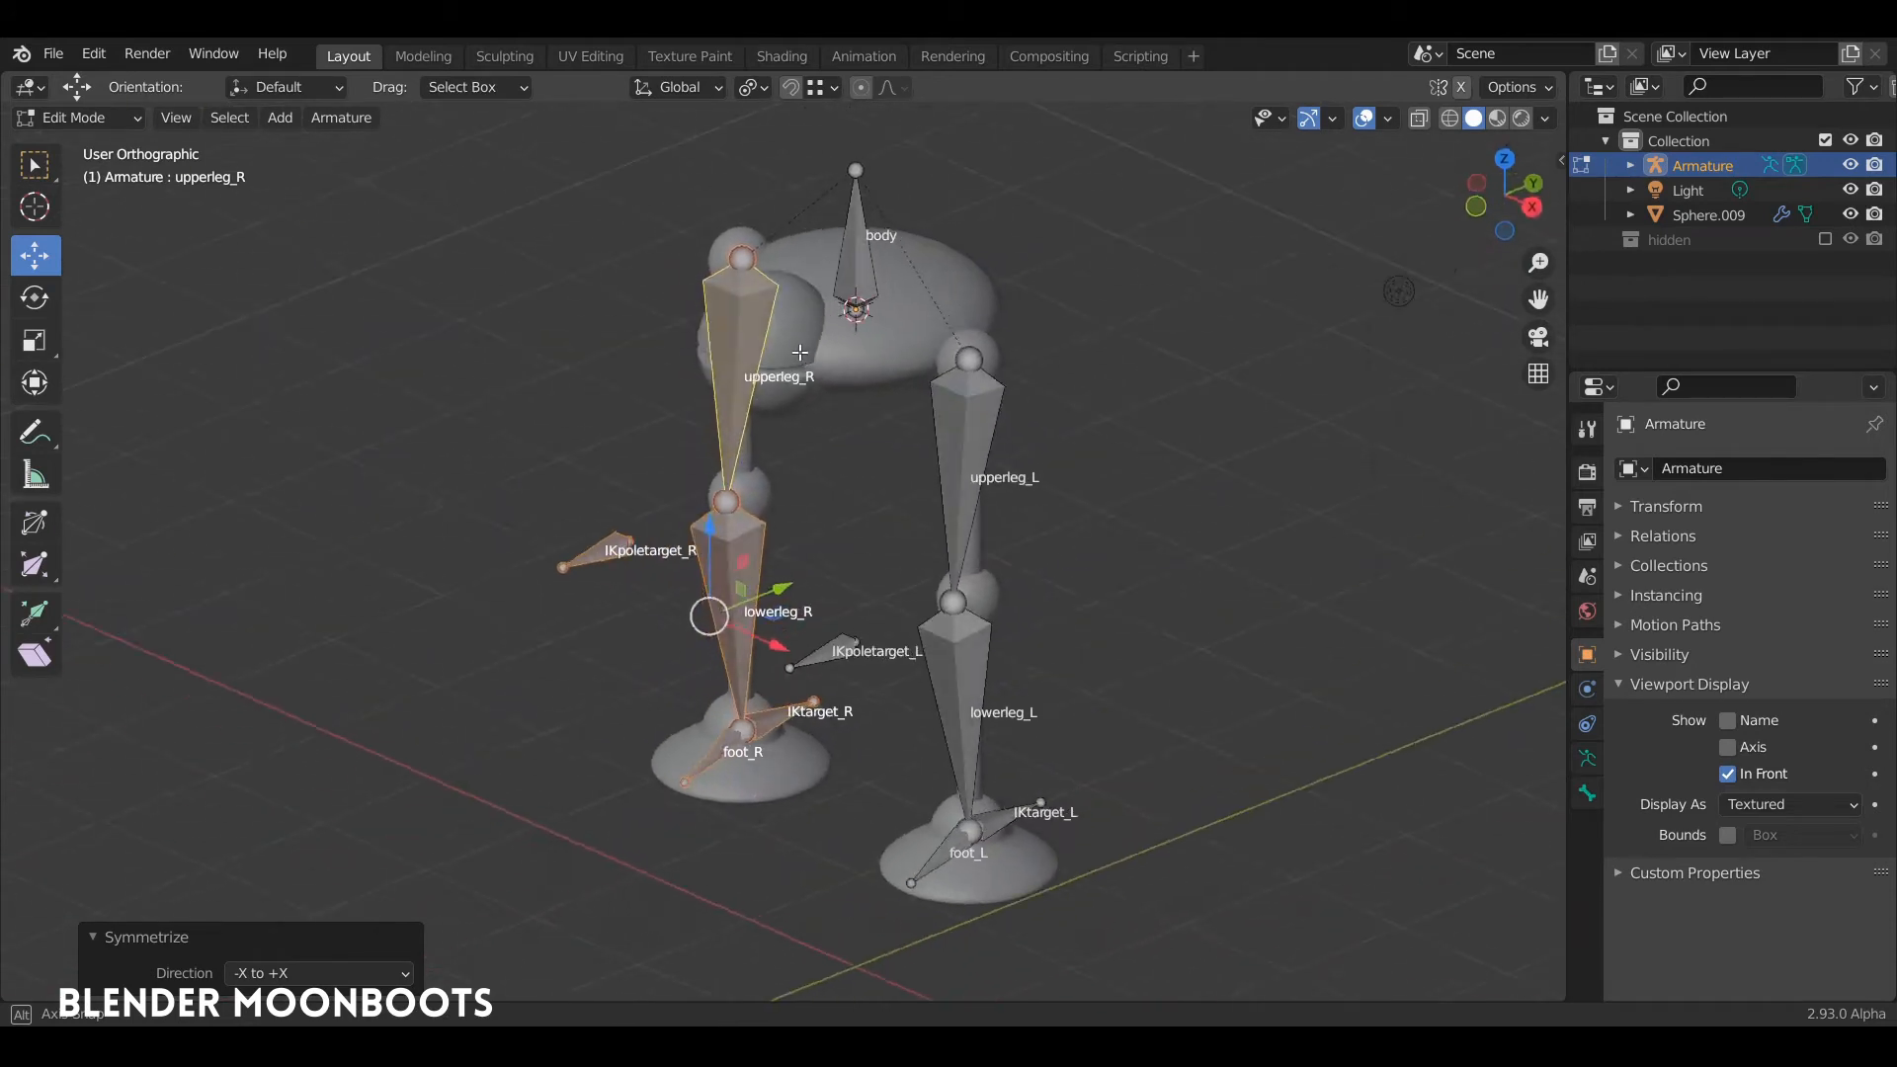
key("ctrl+Tab")
middle_click_drag(774, 619, 868, 655)
key("g")
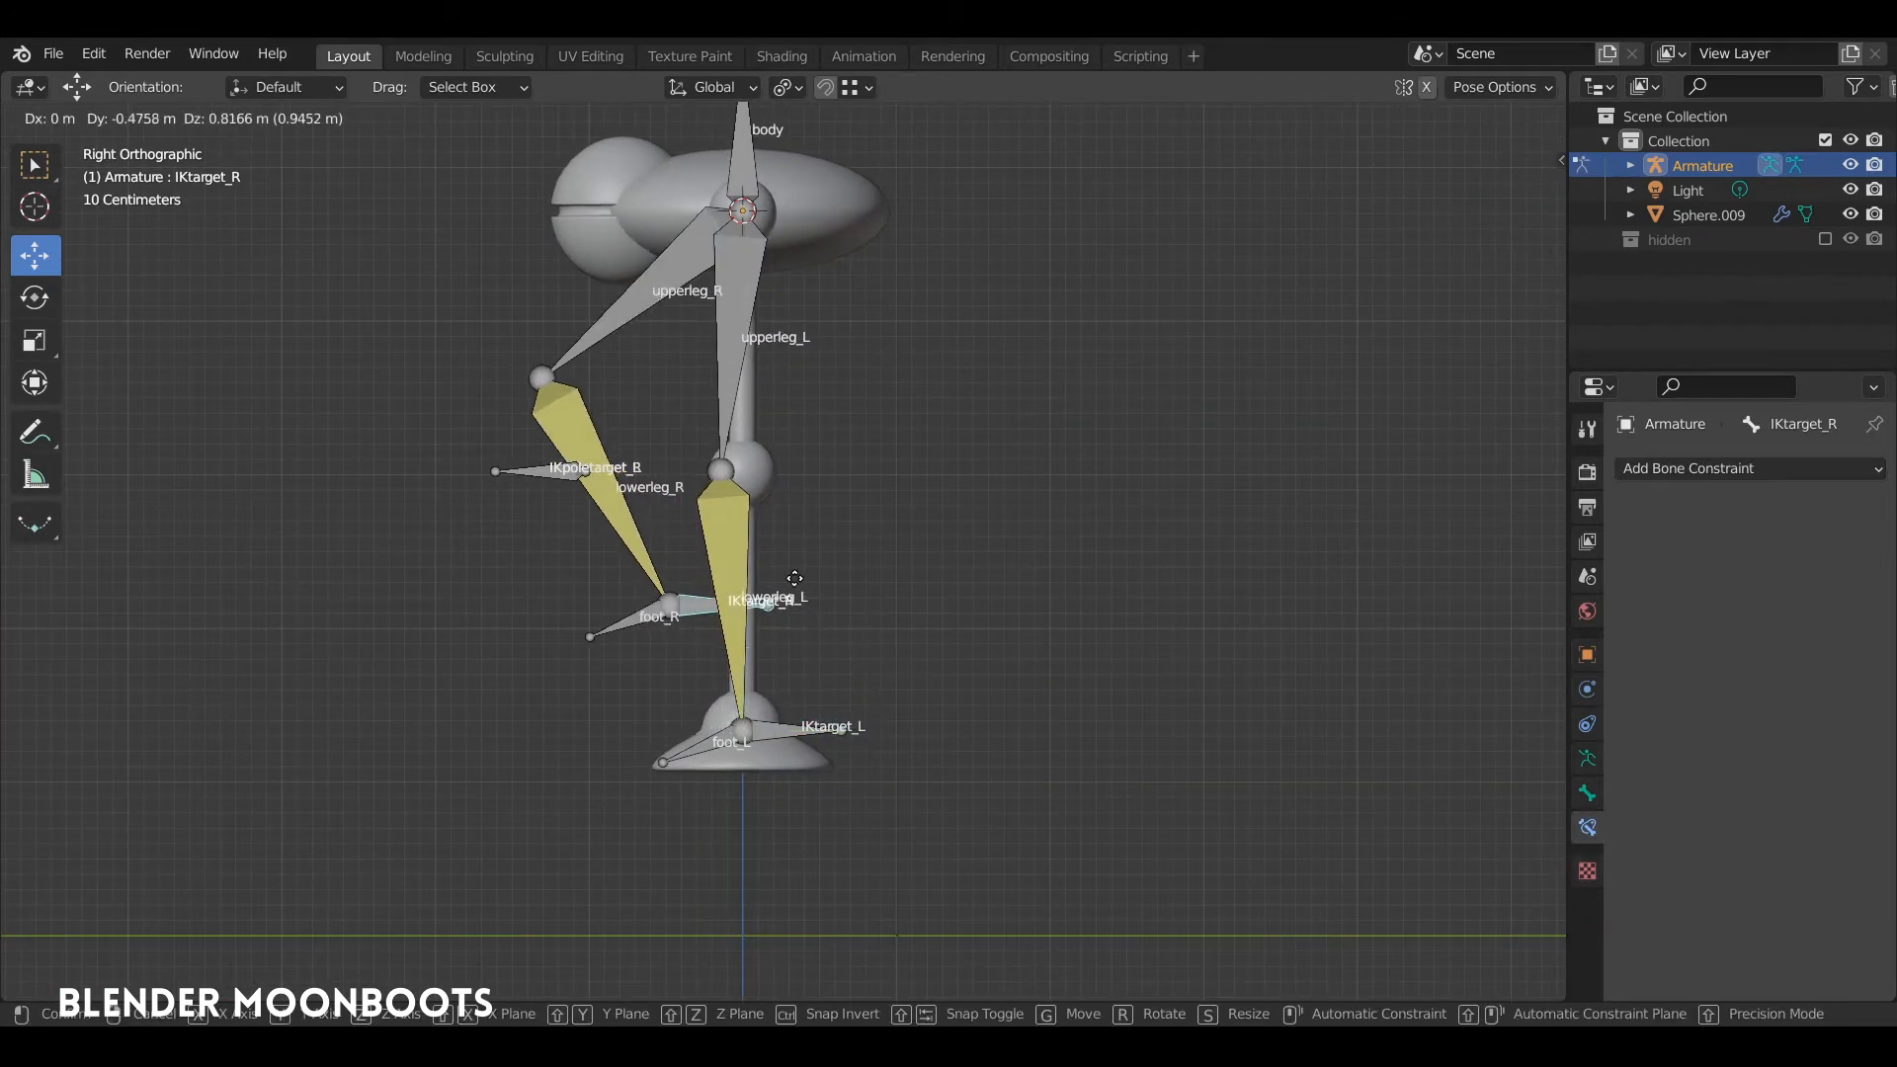
left_click(802, 582)
left_click(539, 470)
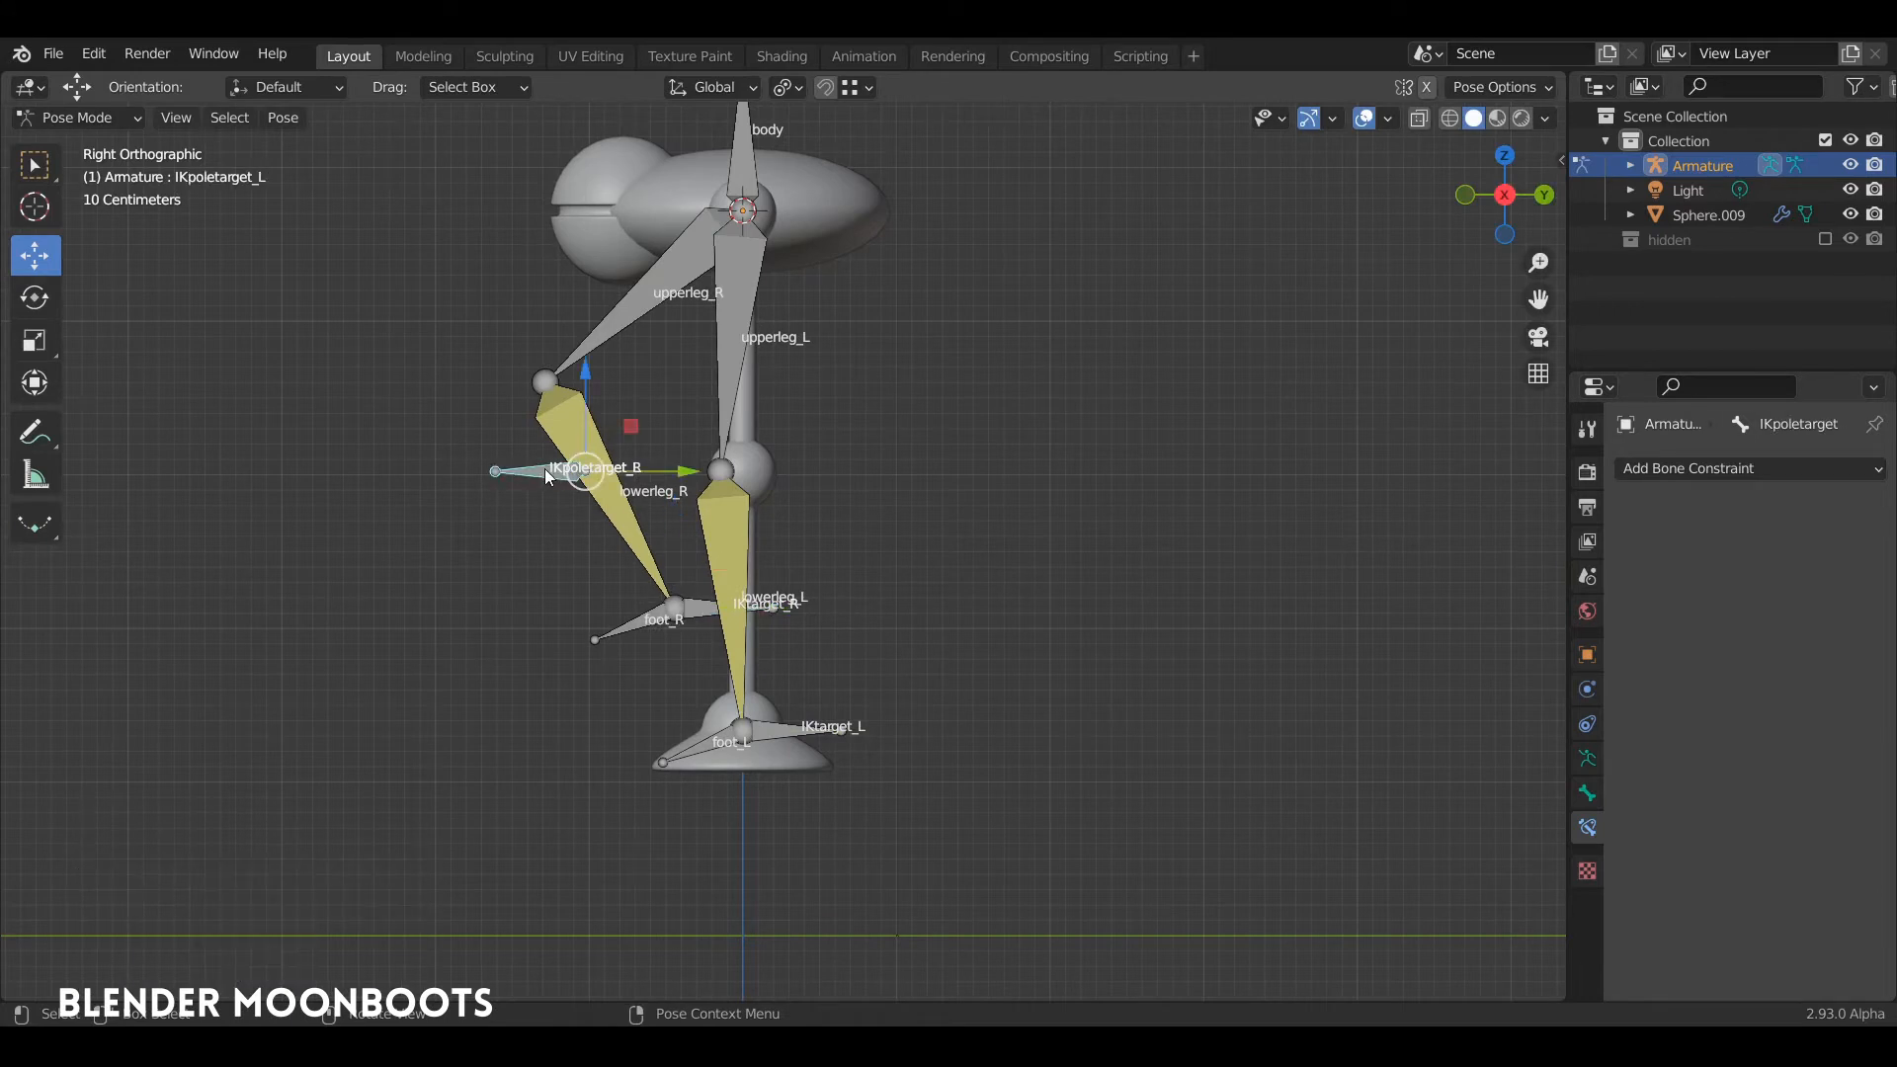
key("g")
left_click(405, 370)
middle_click_drag(405, 370, 824, 480)
key("ctrl+z")
Step: Move the IKpoletarget_R bone by about -0.43 m in X, -0.41 m in Y and -0.15 m in Z to swing the knee
left_click(423, 447)
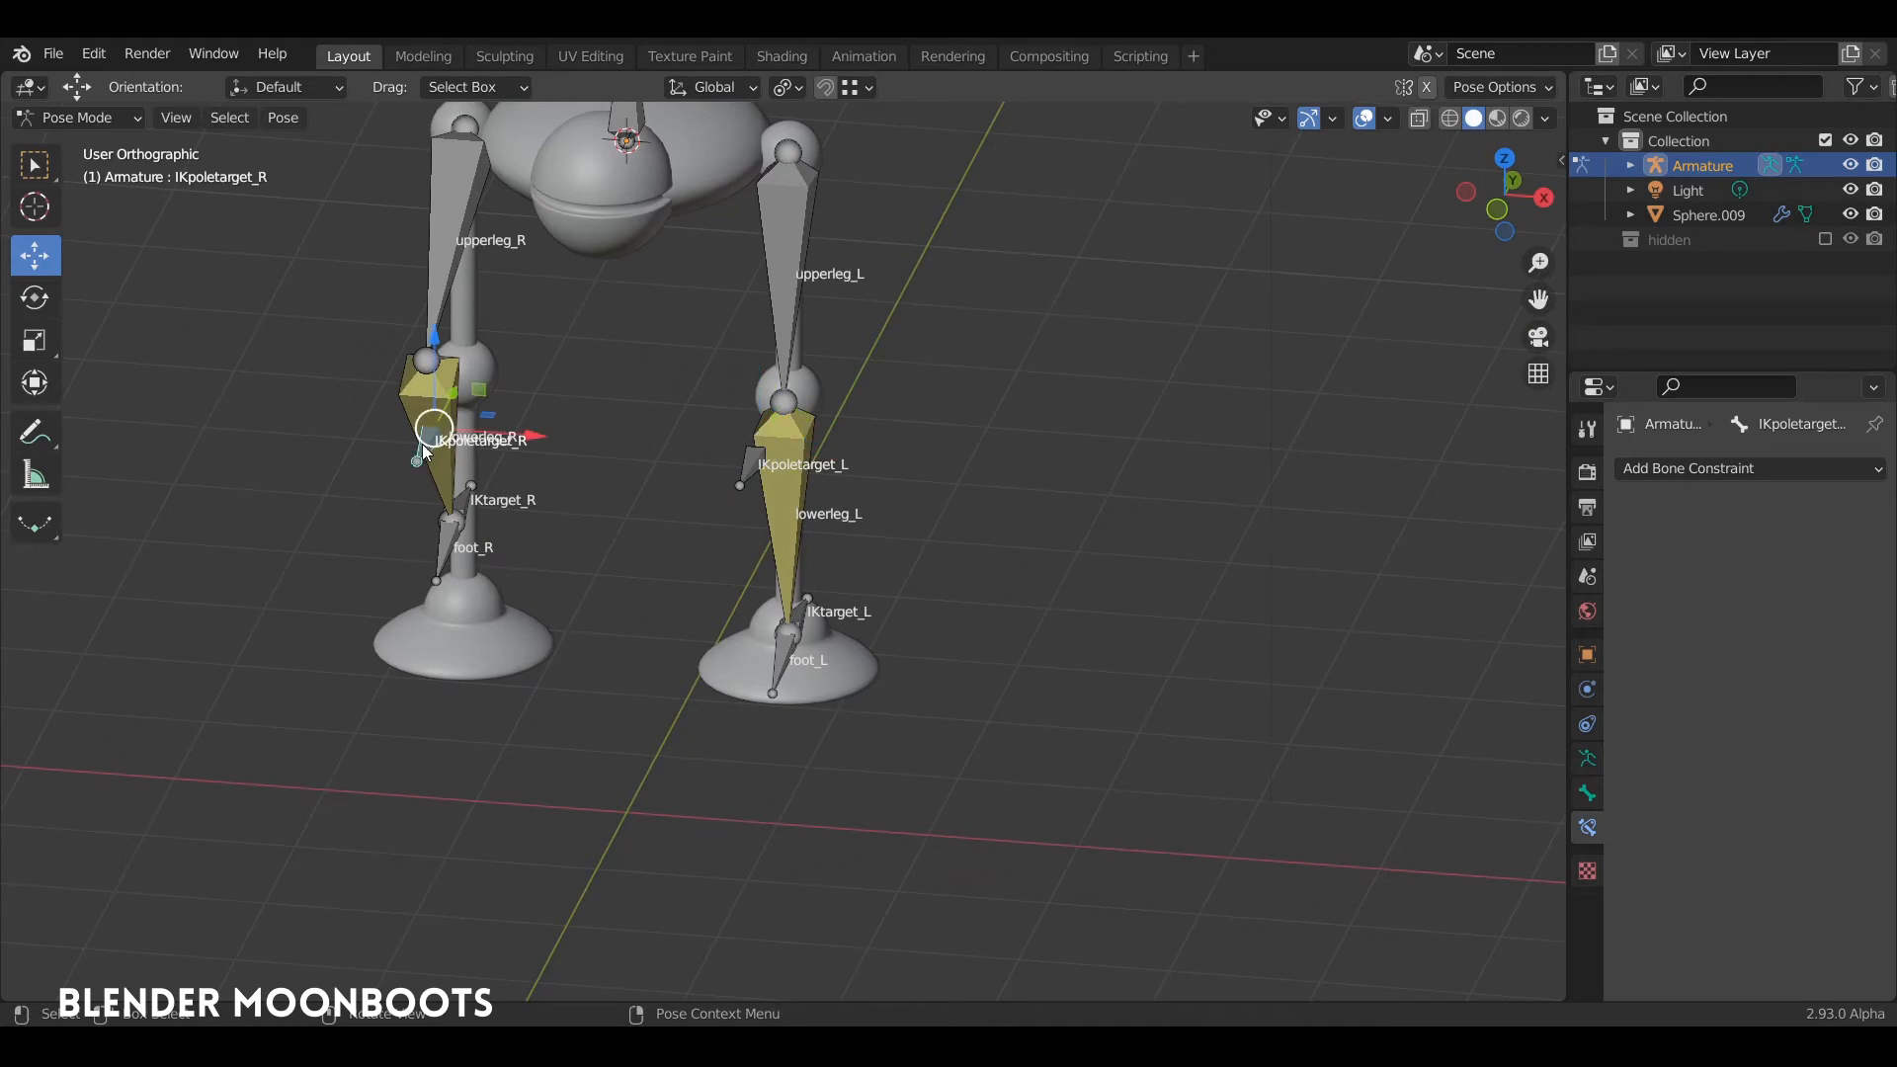
key("alt+a")
left_click(428, 453)
middle_click_drag(428, 454, 464, 444)
key("g")
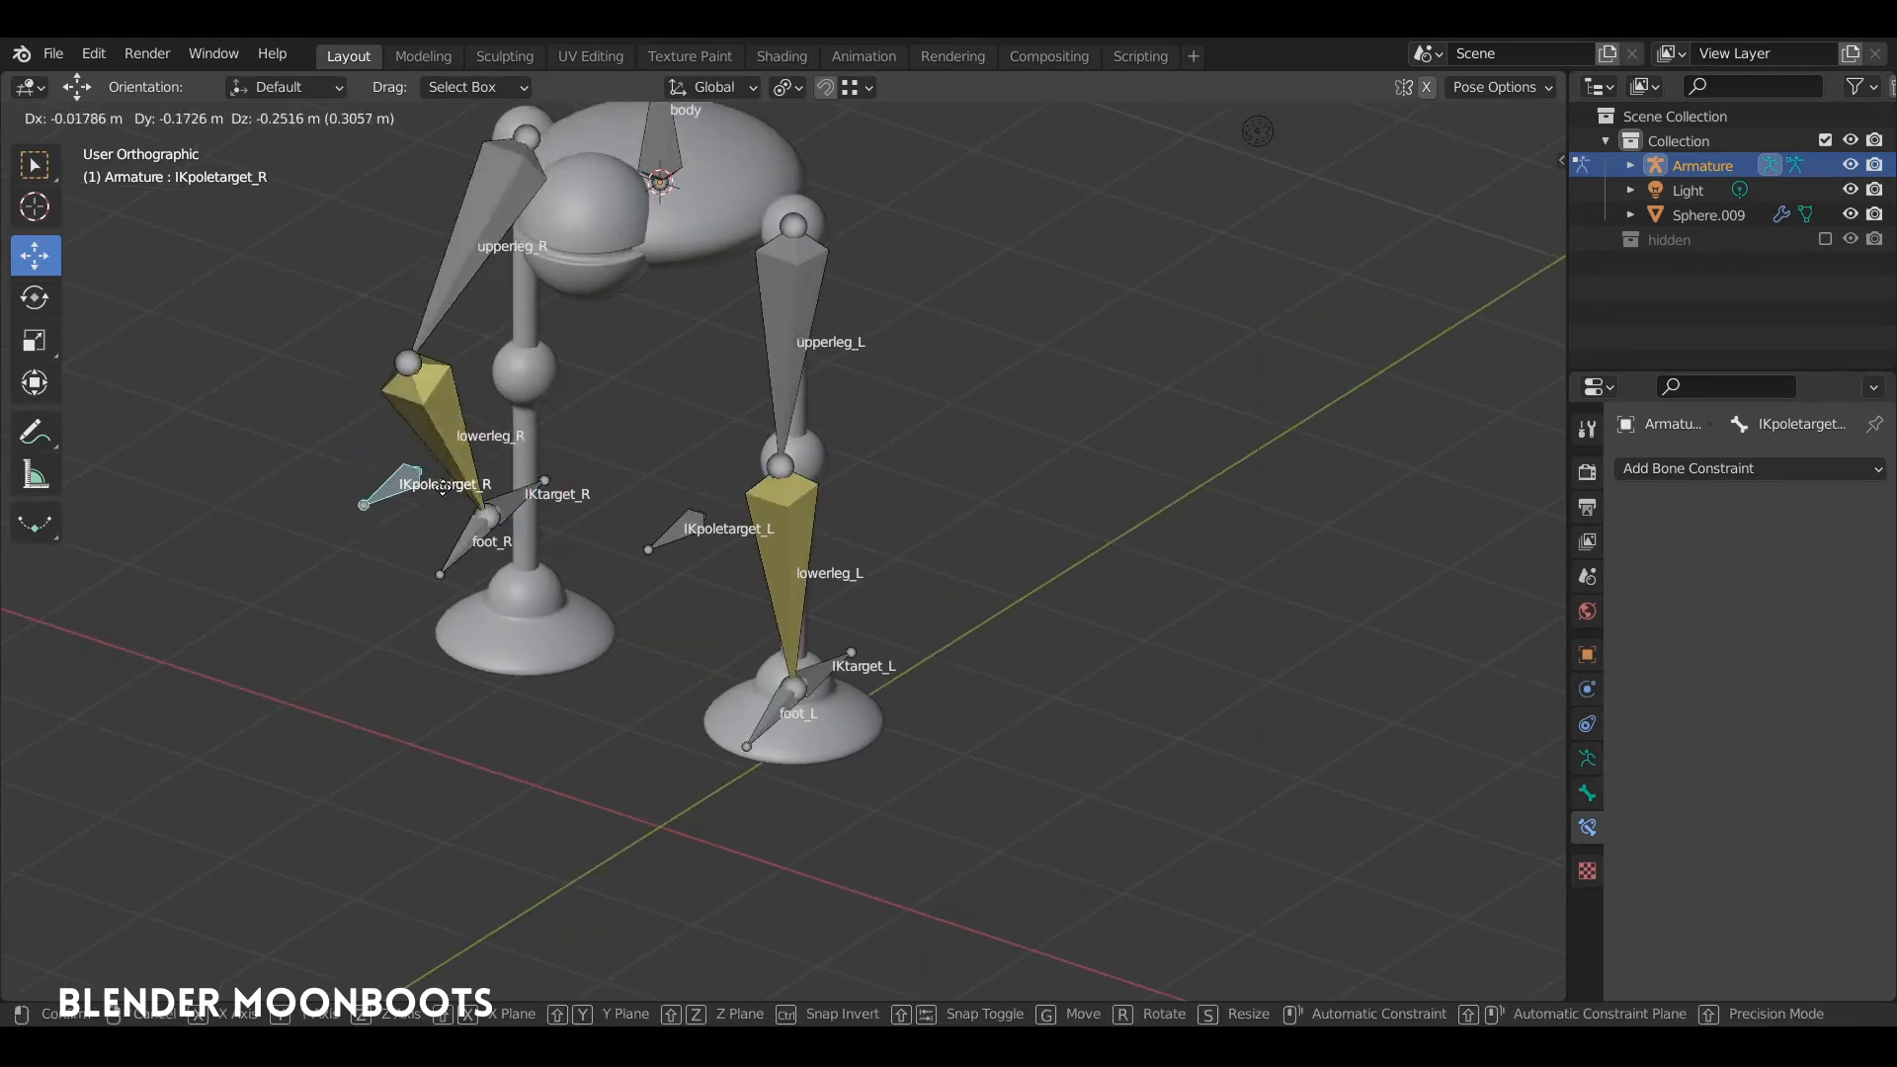
left_click(477, 460)
middle_click_drag(477, 460, 768, 423)
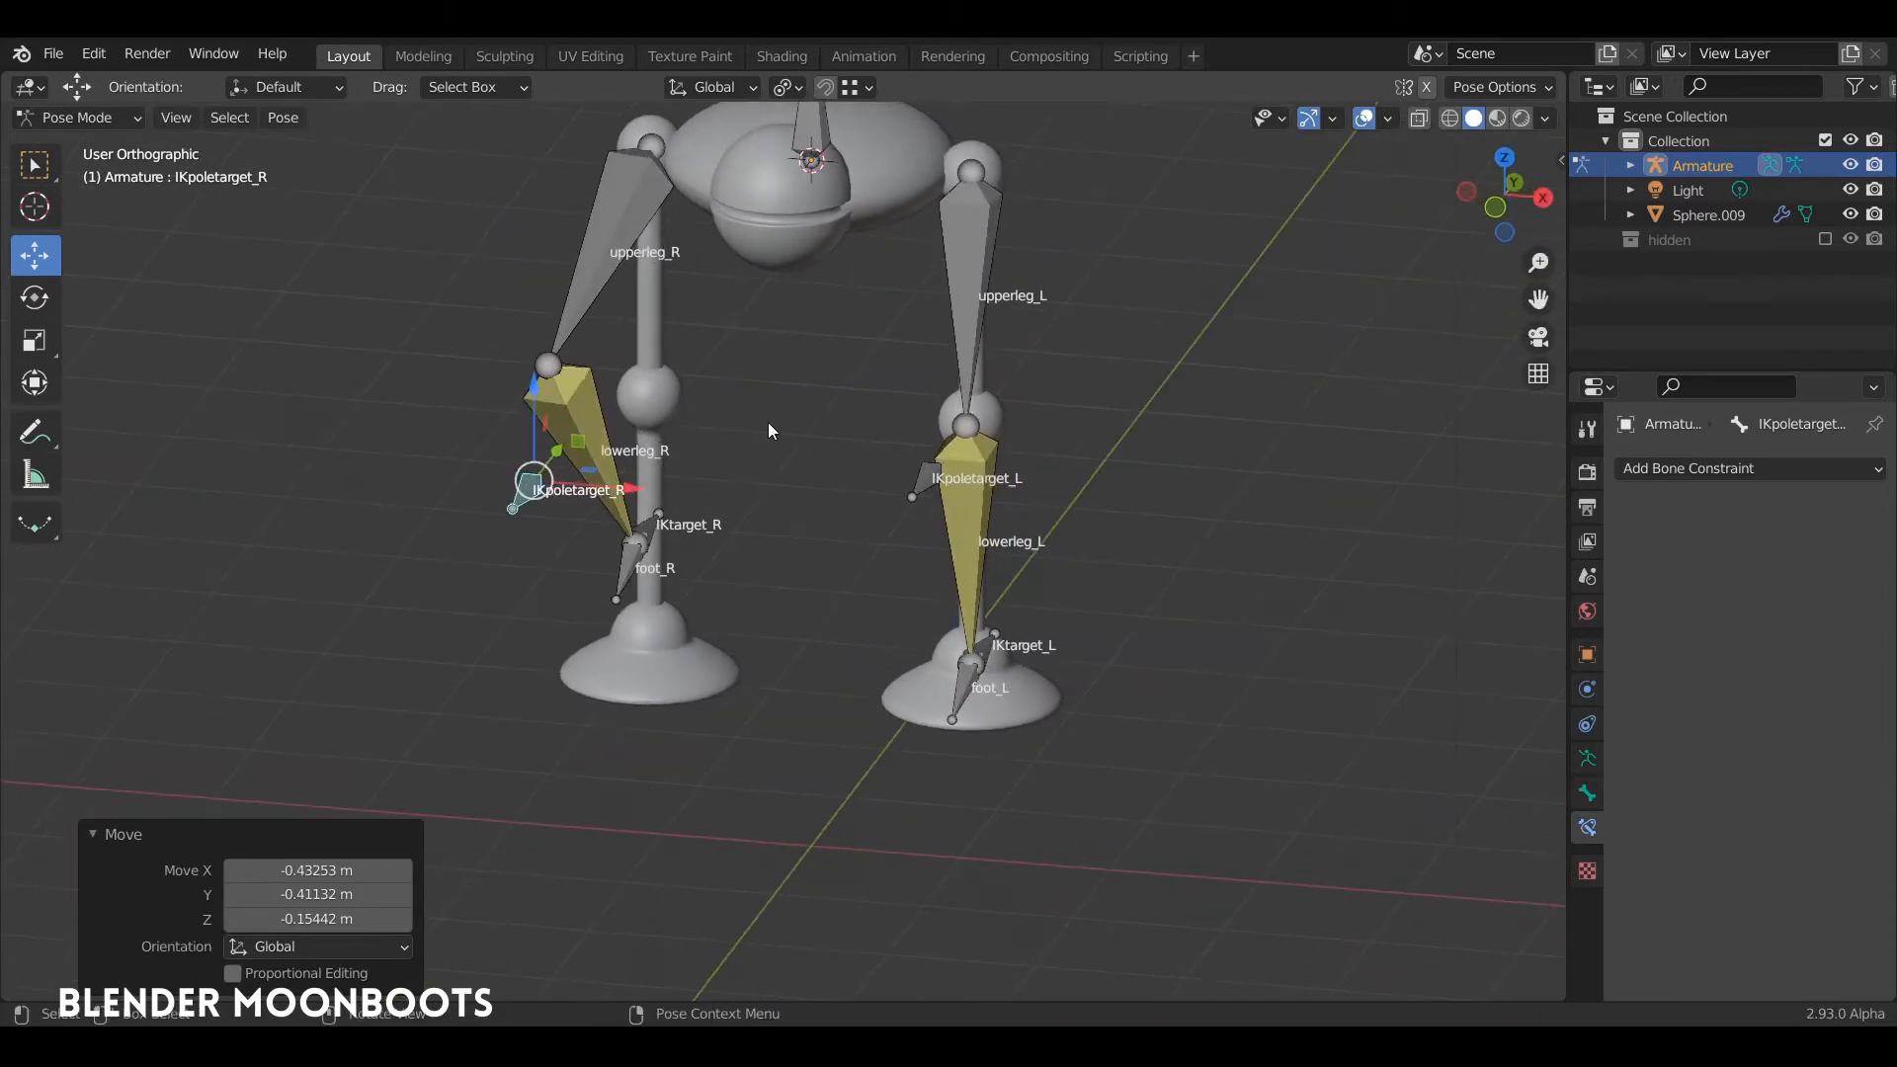
Step: Clear the pose location of all bones and switch the armature to Edit Mode
key("a")
key("Tab")
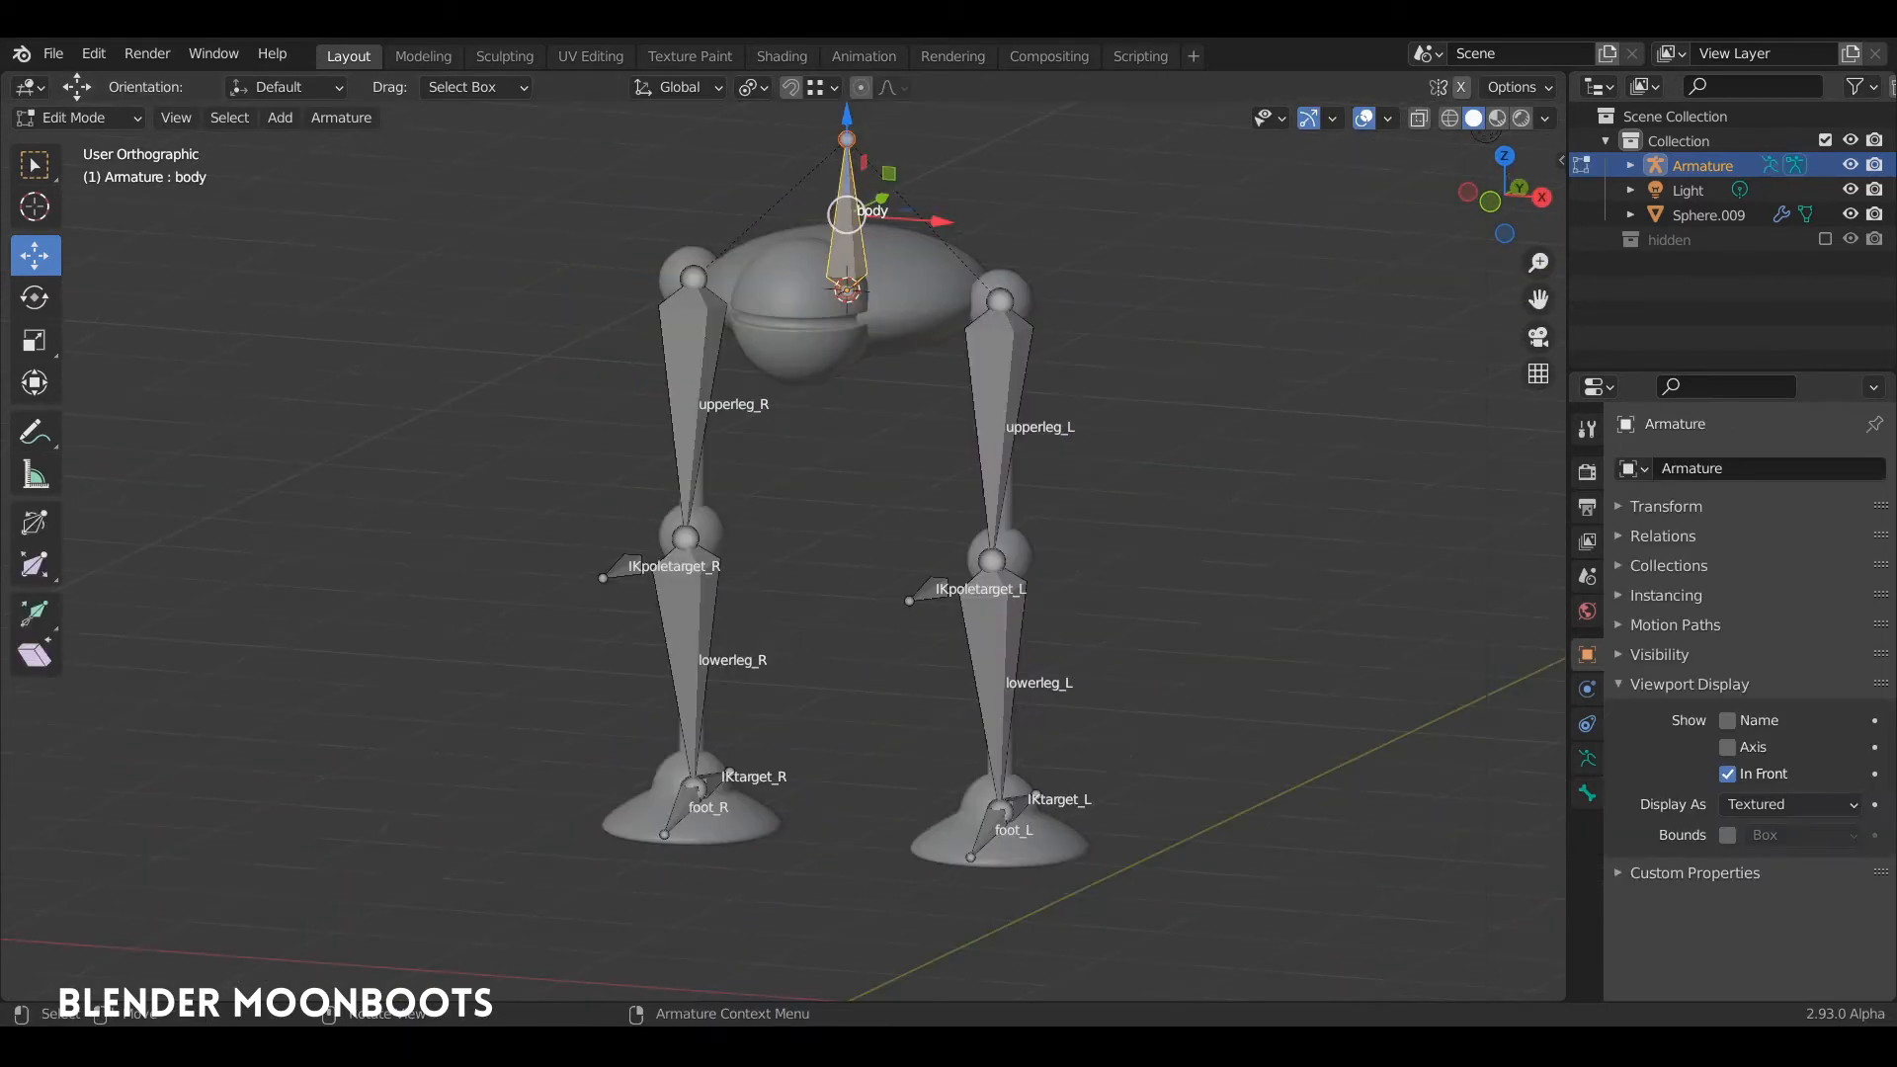
middle_click_drag(800, 398, 771, 233)
Step: Duplicate the body bone and place the copy about 3.8 m lower along the global Z axis, at foot level
left_click(831, 233)
scroll(829, 287, "down", 3)
mouse_move(839, 299)
middle_mouse_down()
mouse_move(882, 282)
mouse_move(855, 271)
mouse_move(862, 297)
middle_mouse_up()
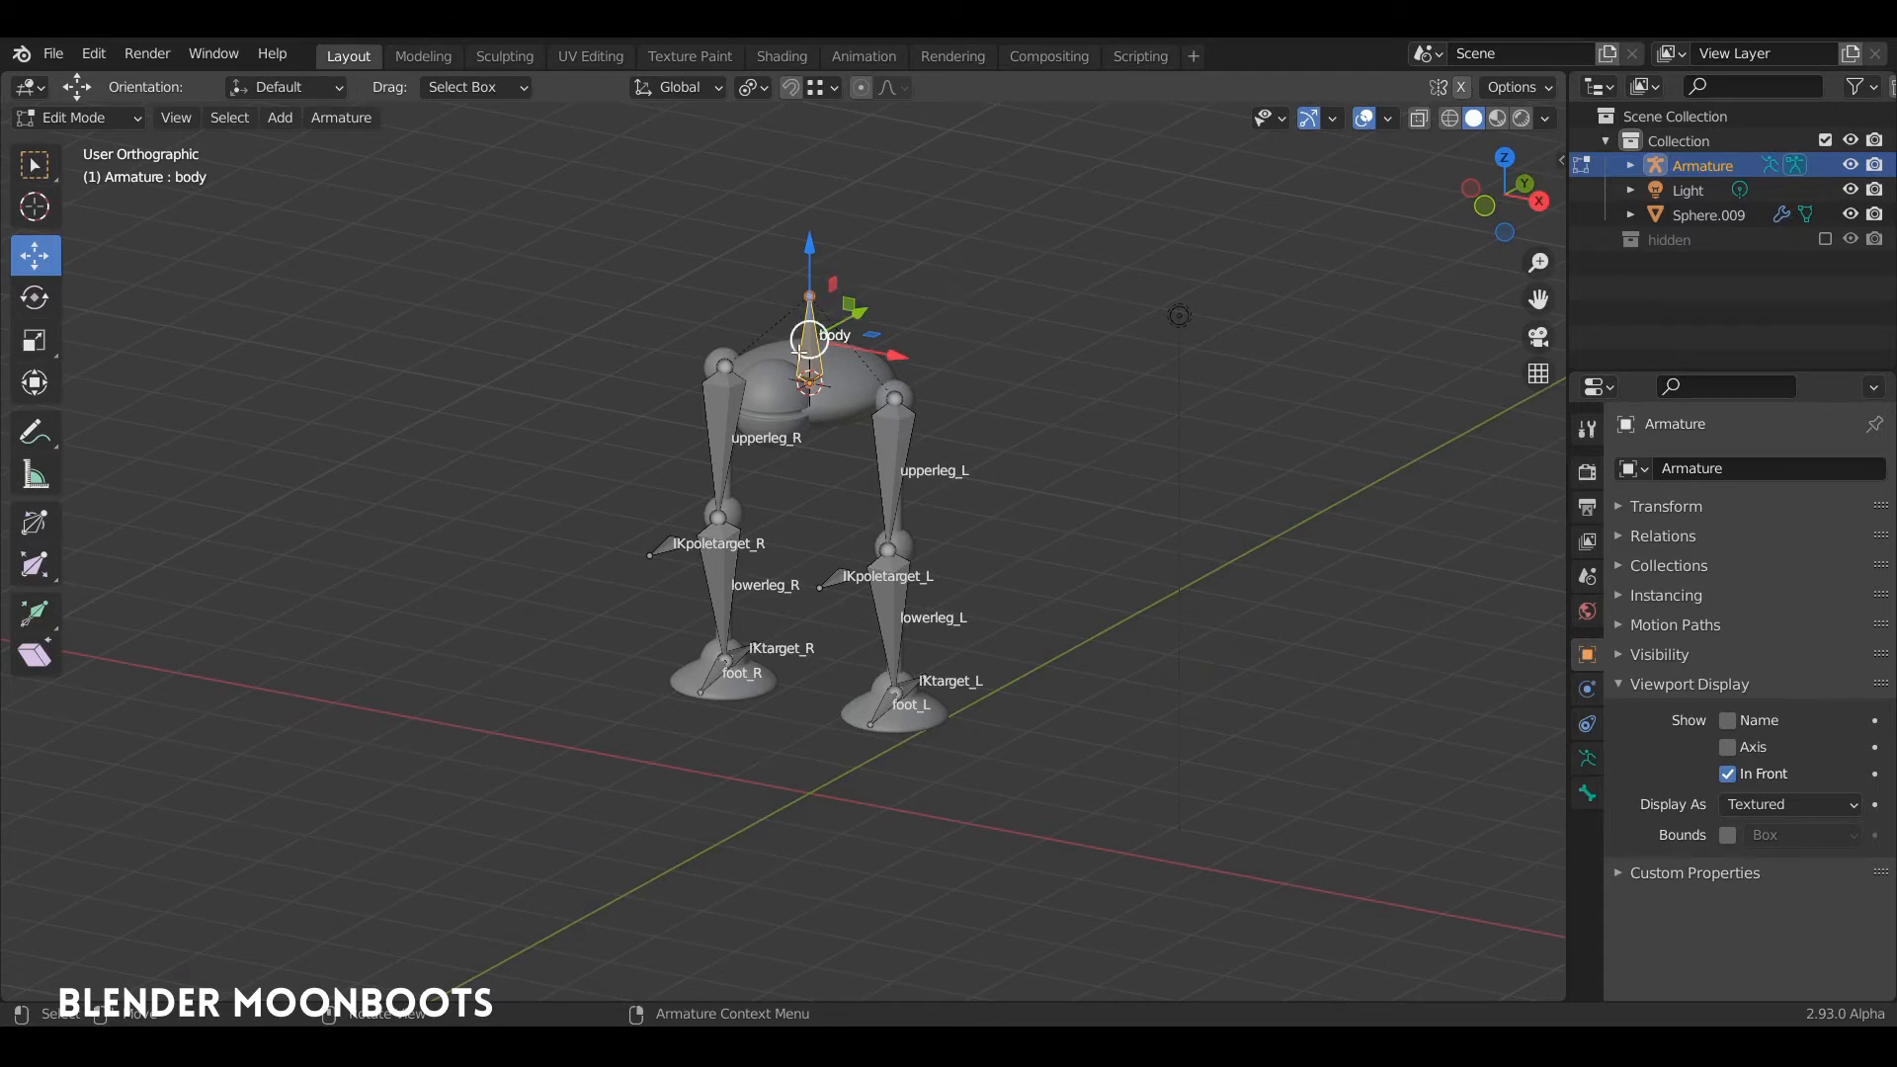
key("shift+d")
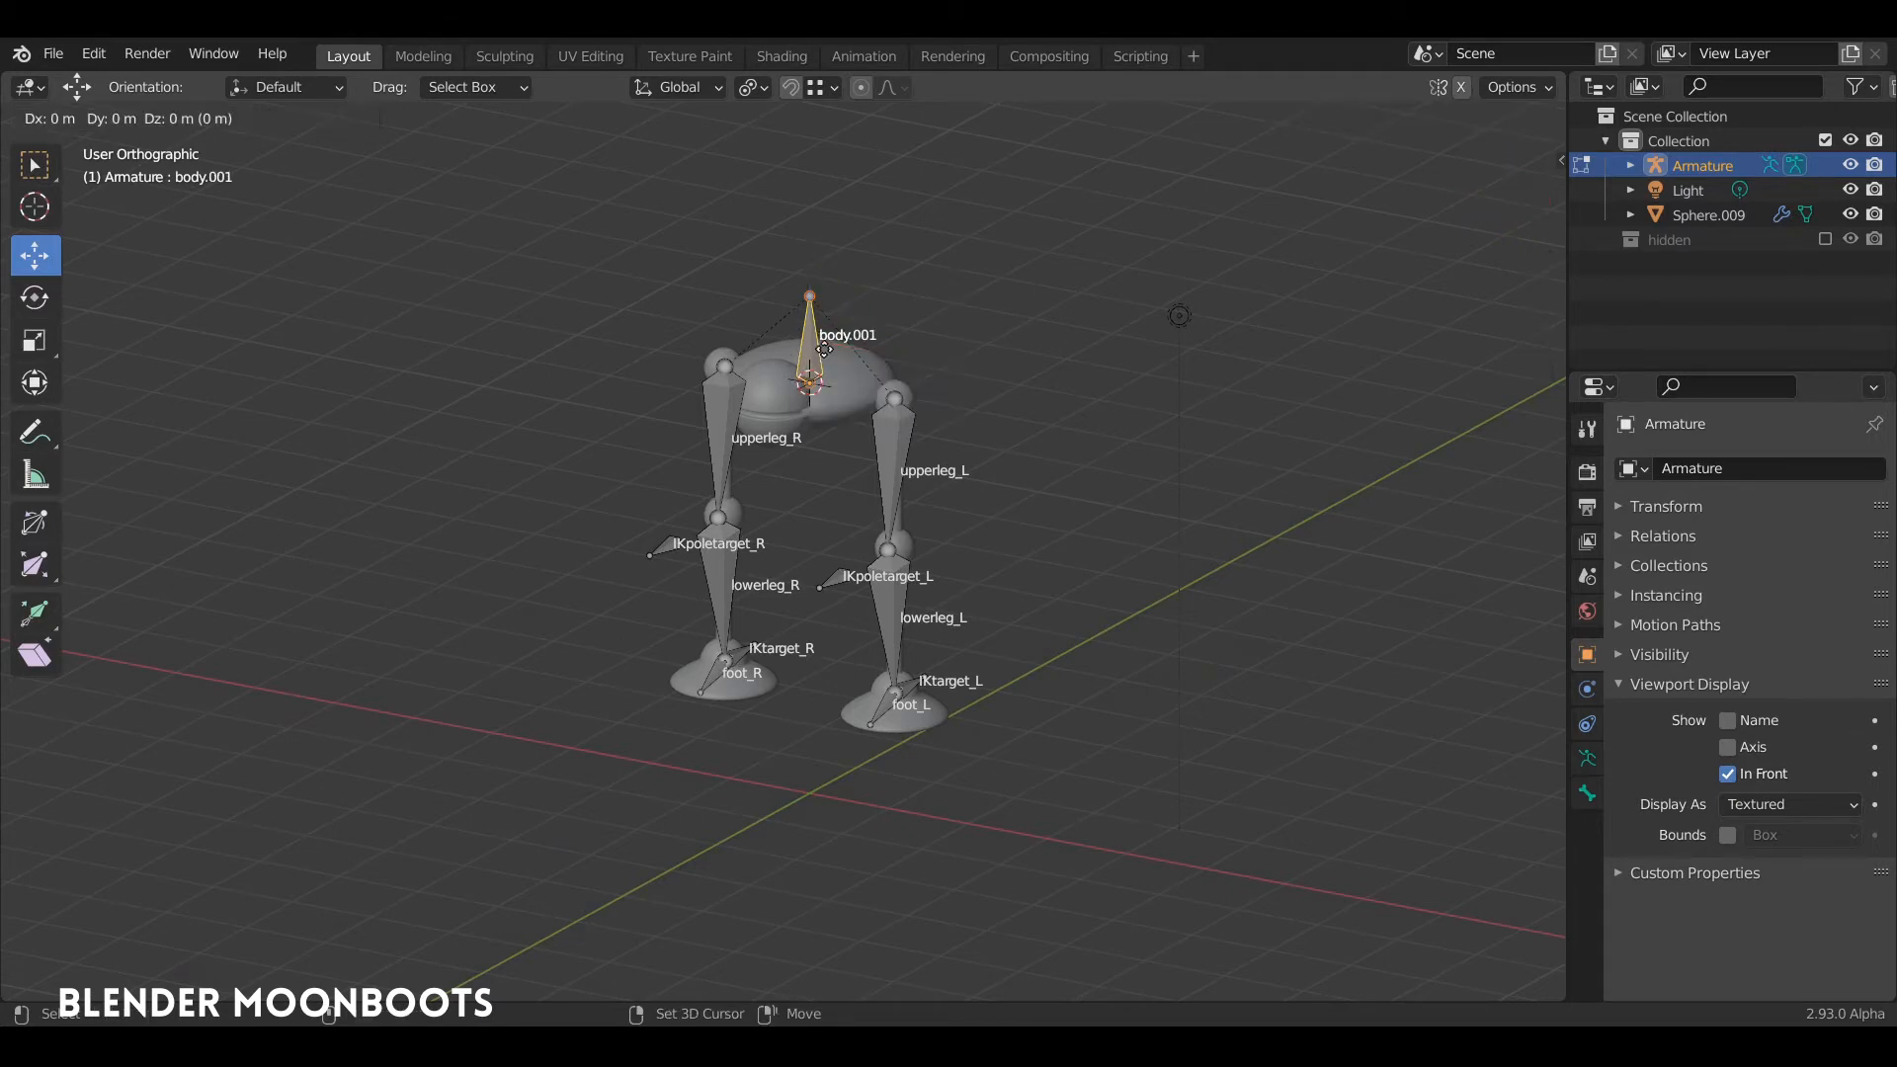
key("z")
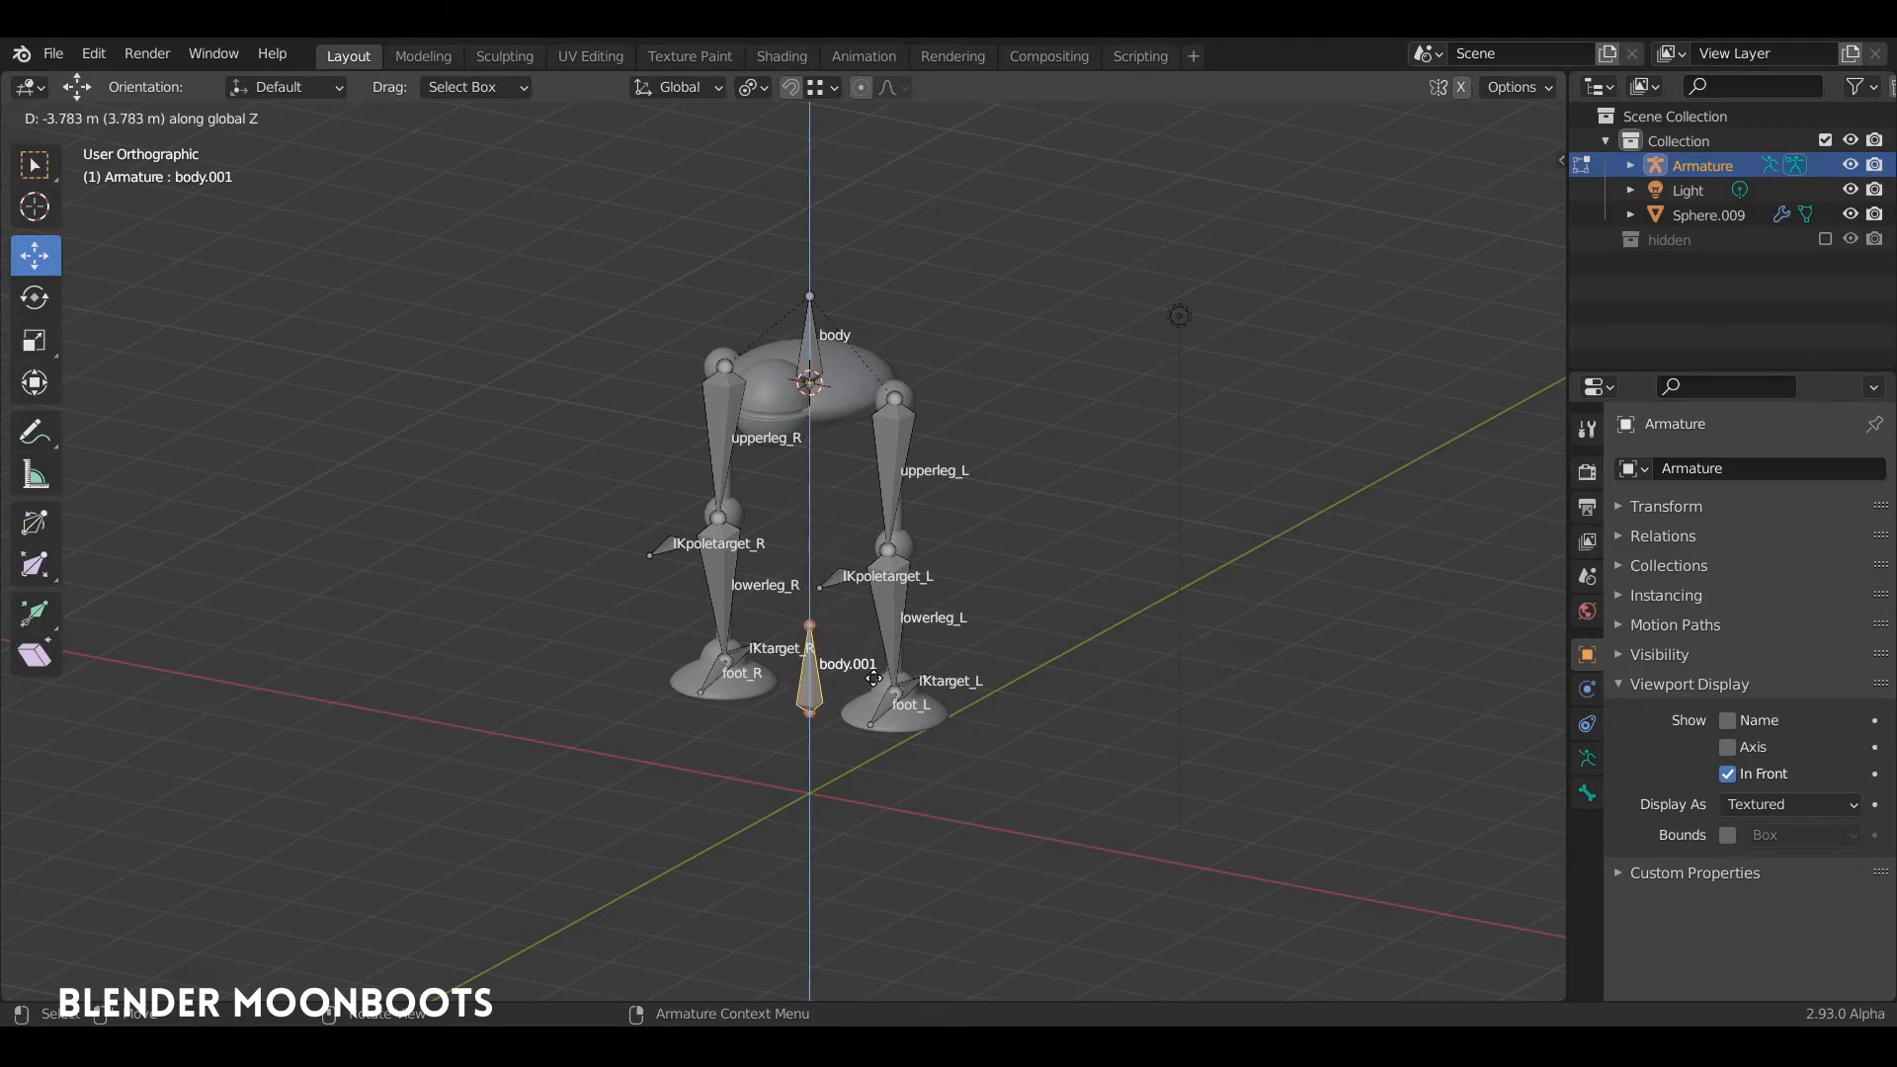
left_click(847, 660)
middle_click_drag(848, 660, 762, 525)
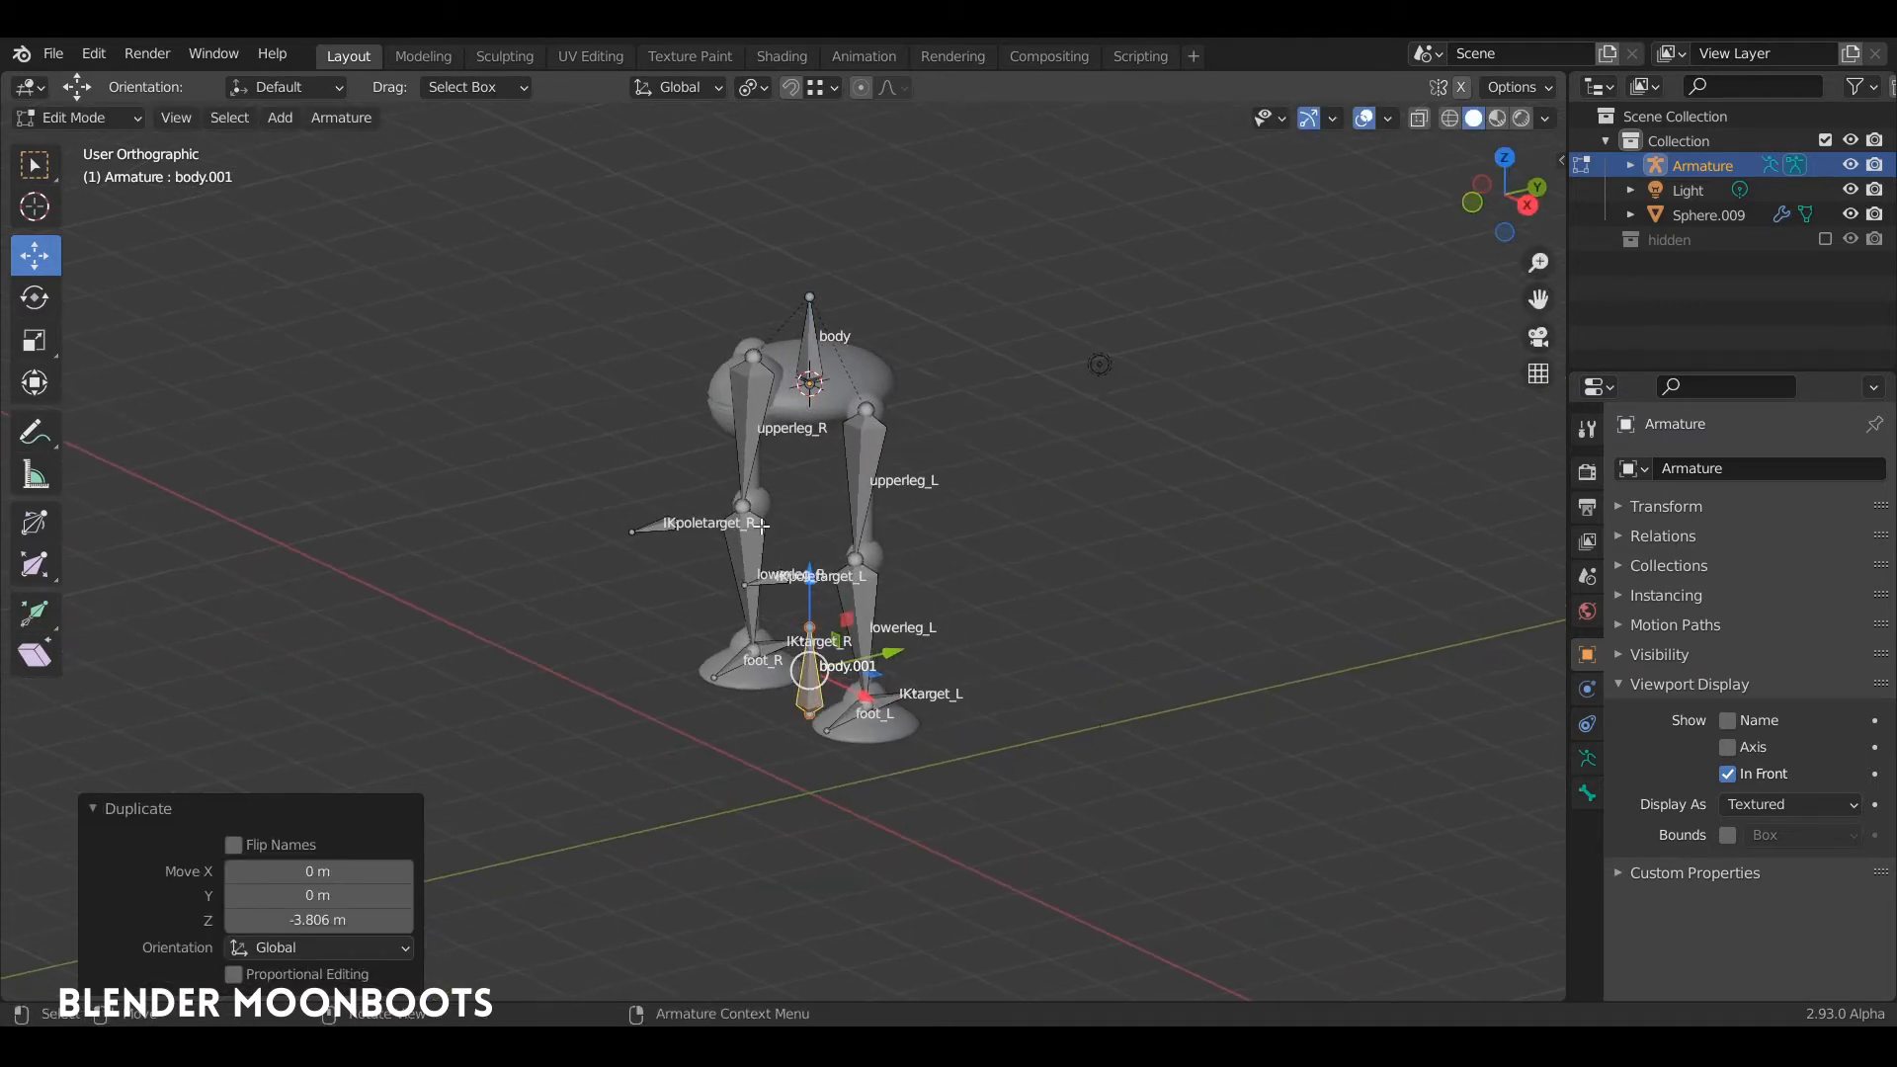
Step: Rotate the duplicated bone 90° about the global X axis so it lies flat
key("r")
key("x")
key("9")
key("0")
key("Return")
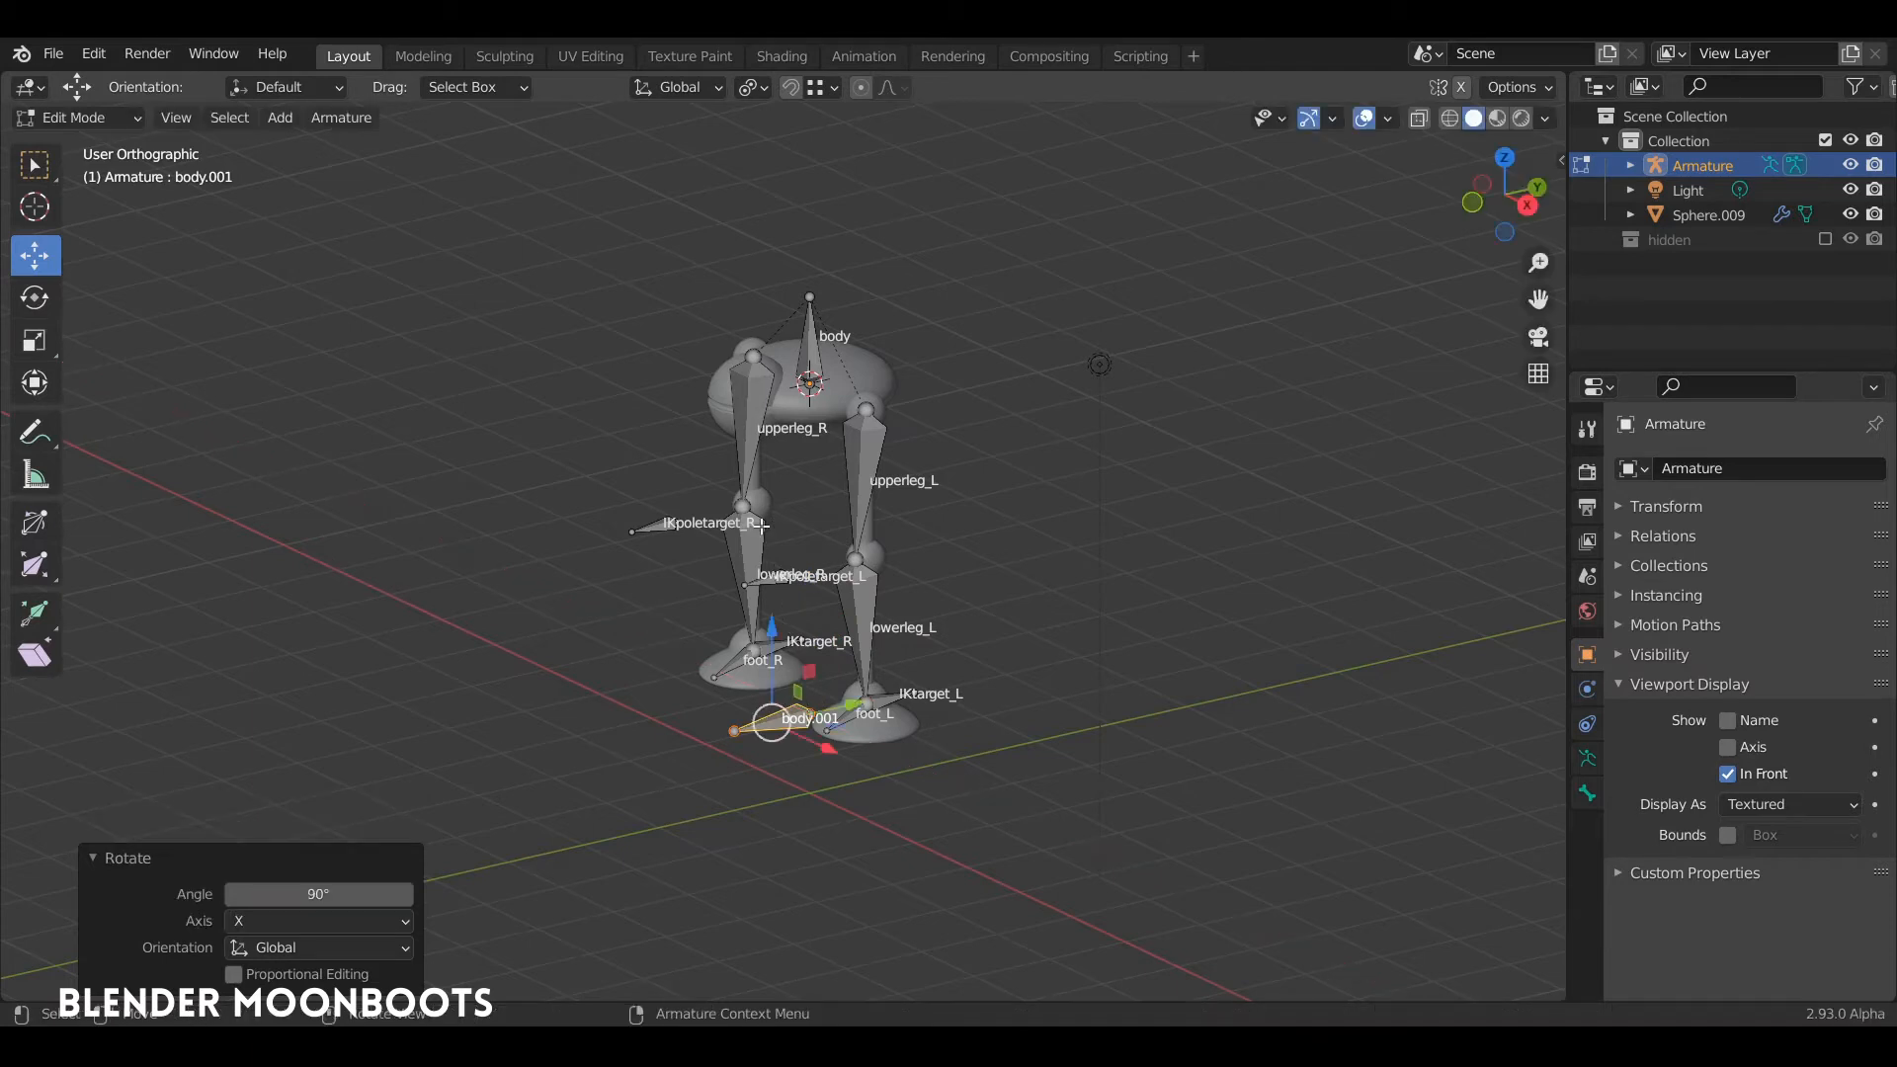
Step: Scale up the flat bone between the feet and move it about 1 m along the global Y axis
key("s")
left_click(1069, 587)
middle_click_drag(894, 647, 842, 723)
left_click(810, 715)
left_click_drag(808, 710, 831, 694)
middle_click_drag(832, 693, 976, 484)
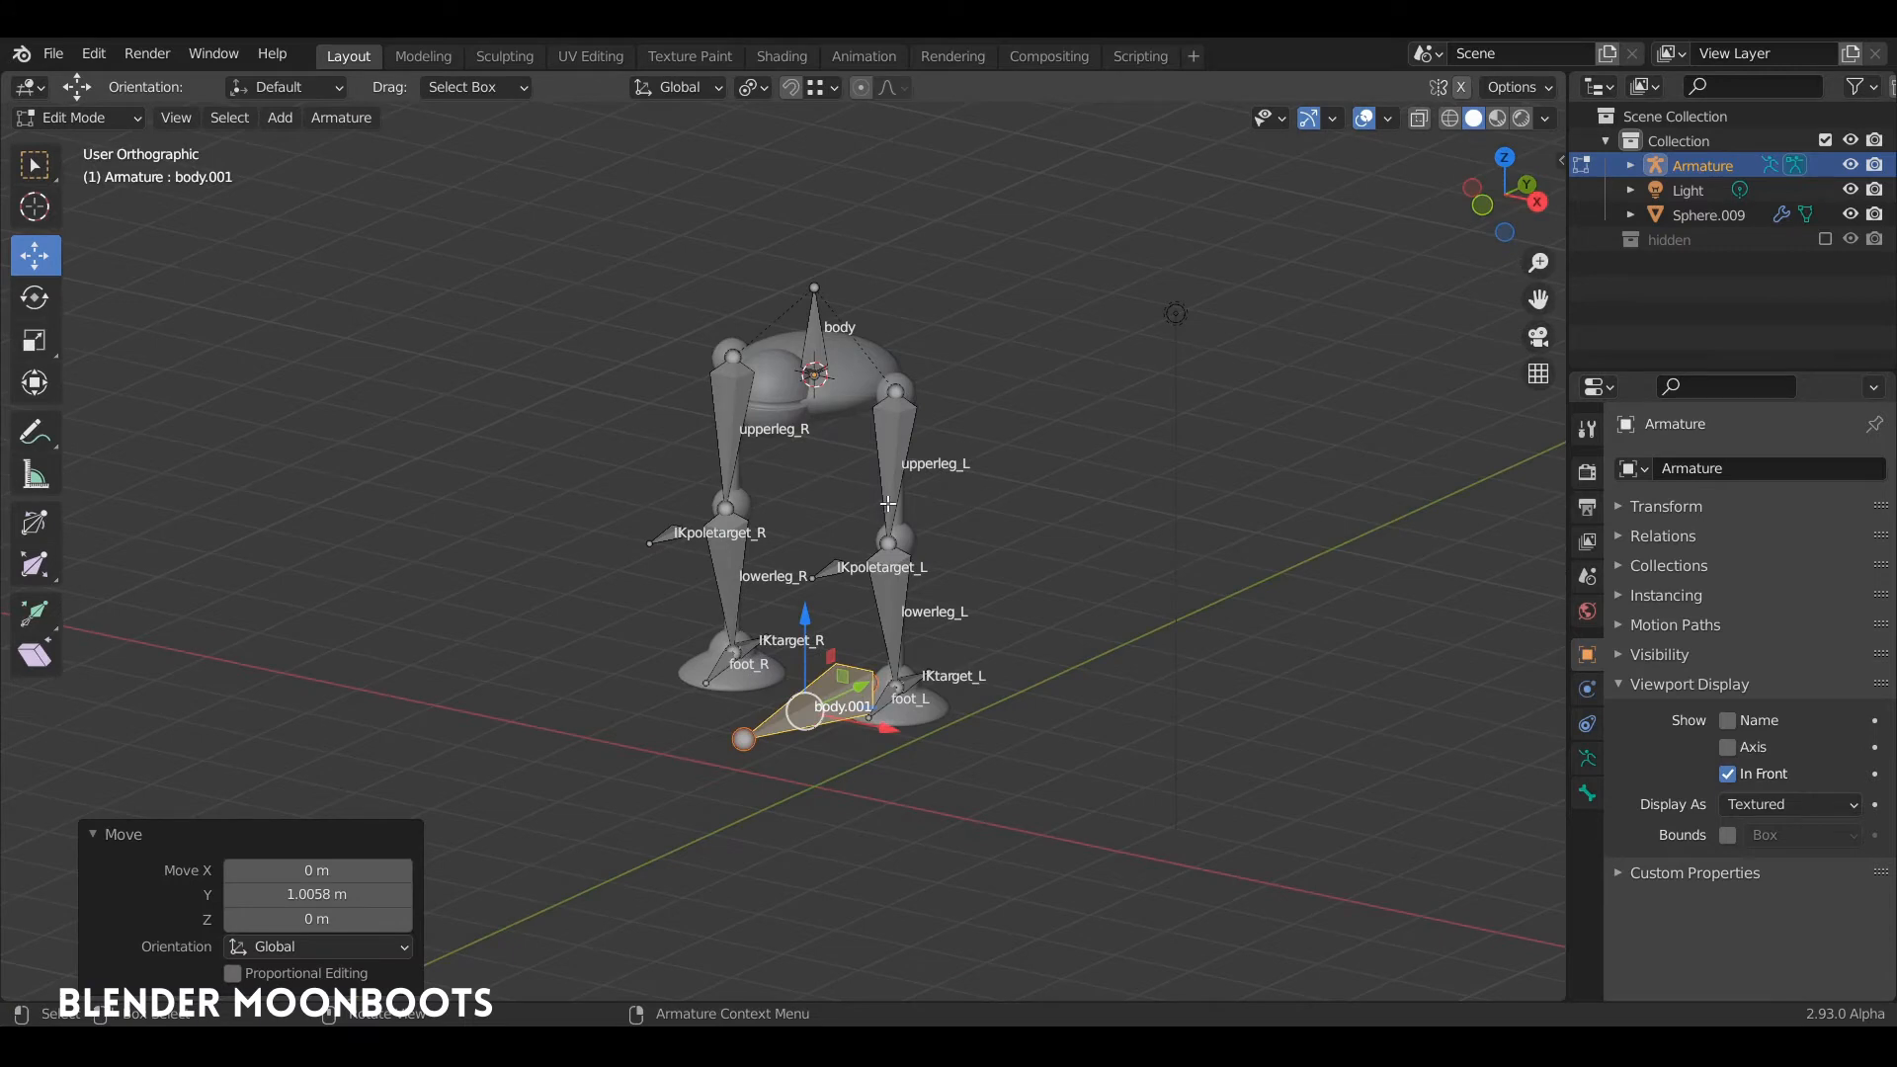
Step: Rename the enlarged floor bone as root
key("F2")
type("roo")
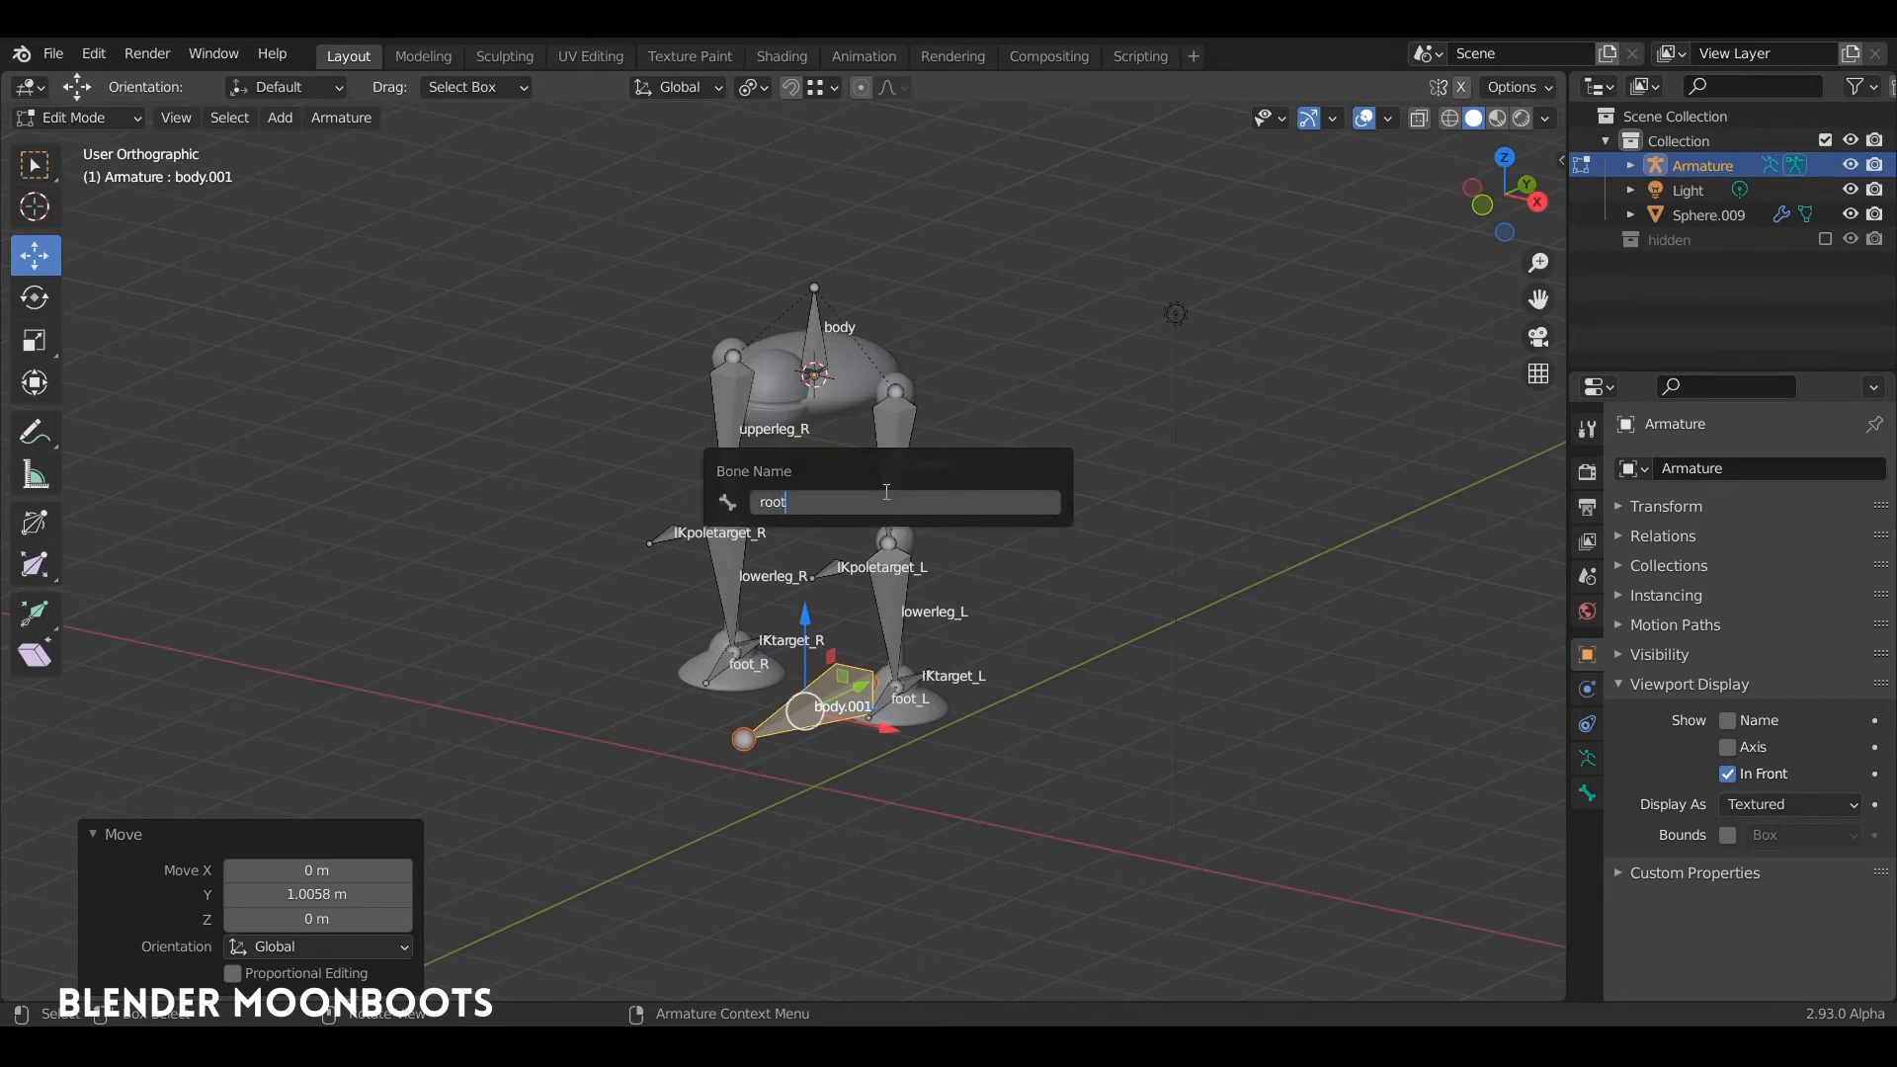
type("t")
key("Return")
Step: Parent the body, IKtarget_L, IKtarget_R, IKpoletarget_R and IKpoletarget_L bones to the root bone with Keep Offset
middle_click_drag(982, 598, 889, 603)
mouse_move(859, 493)
middle_mouse_down()
mouse_move(879, 457)
mouse_move(923, 542)
mouse_move(875, 500)
middle_mouse_up()
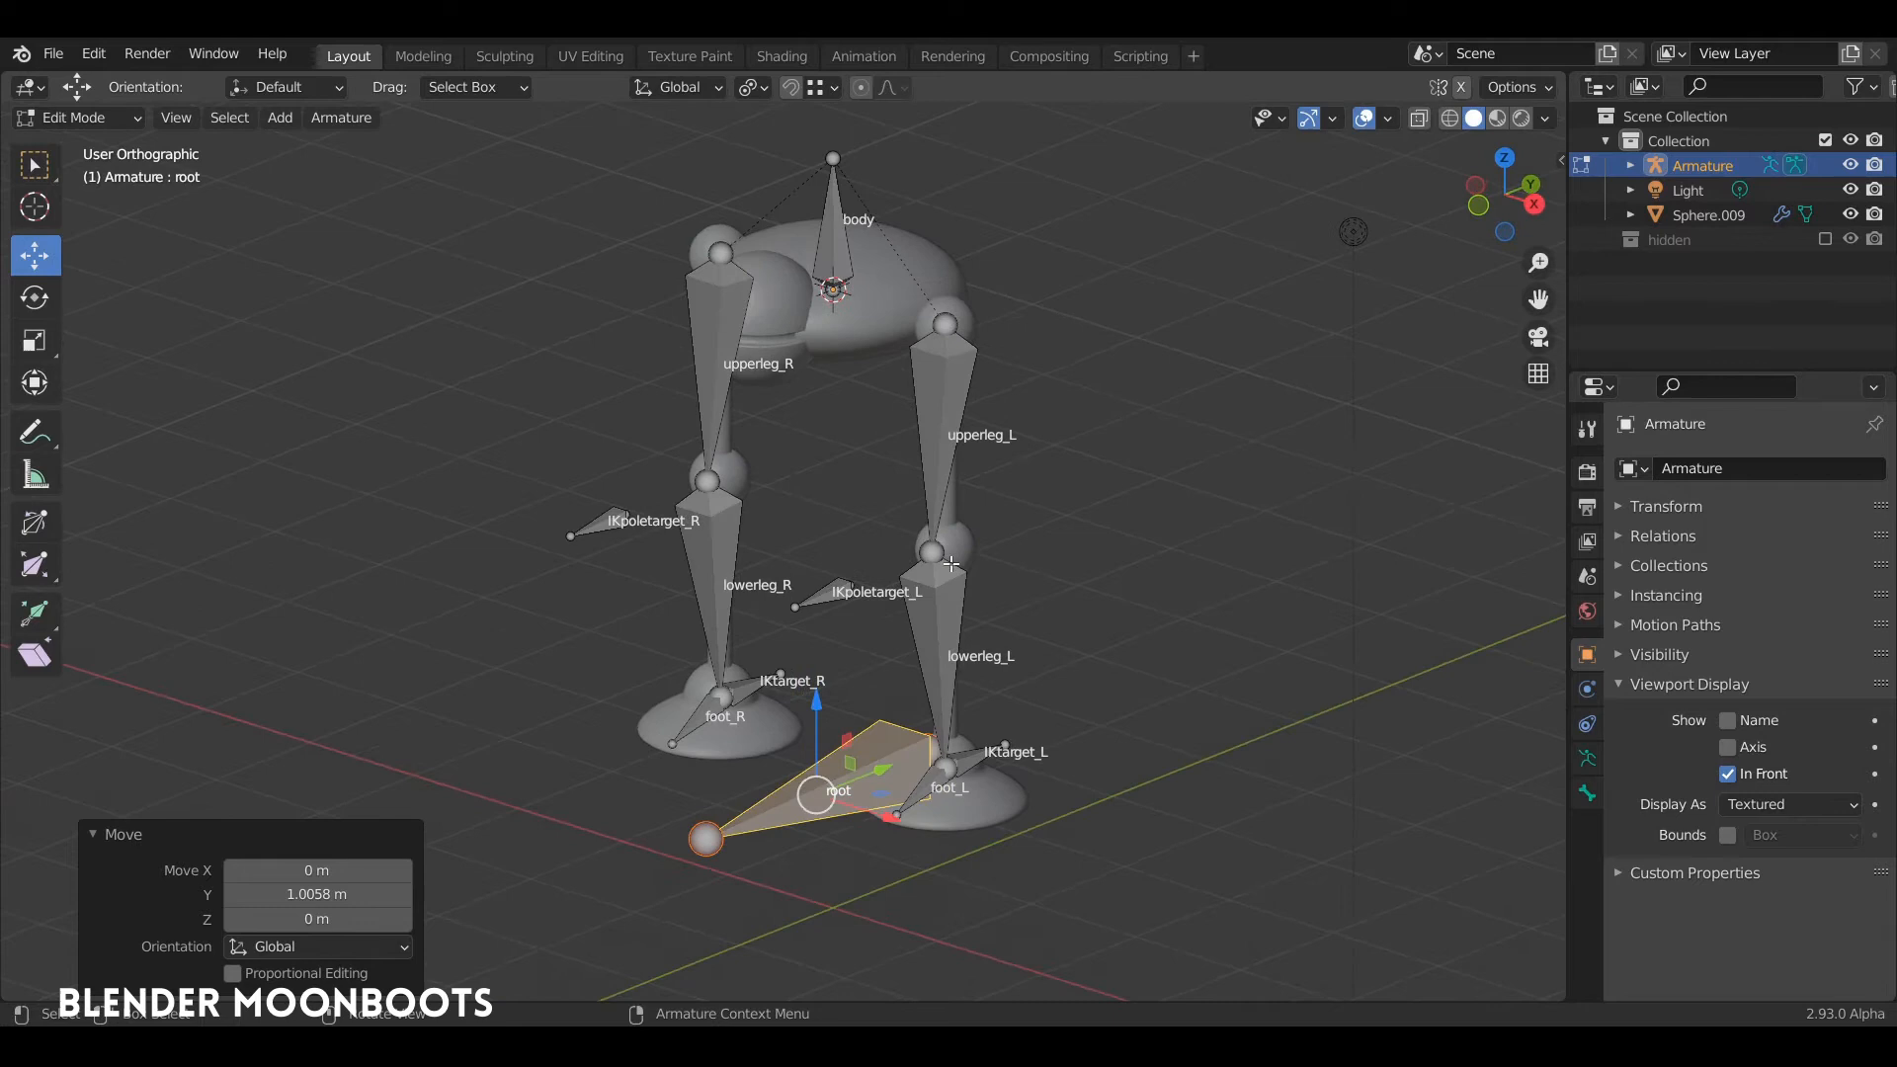
left_click(835, 253)
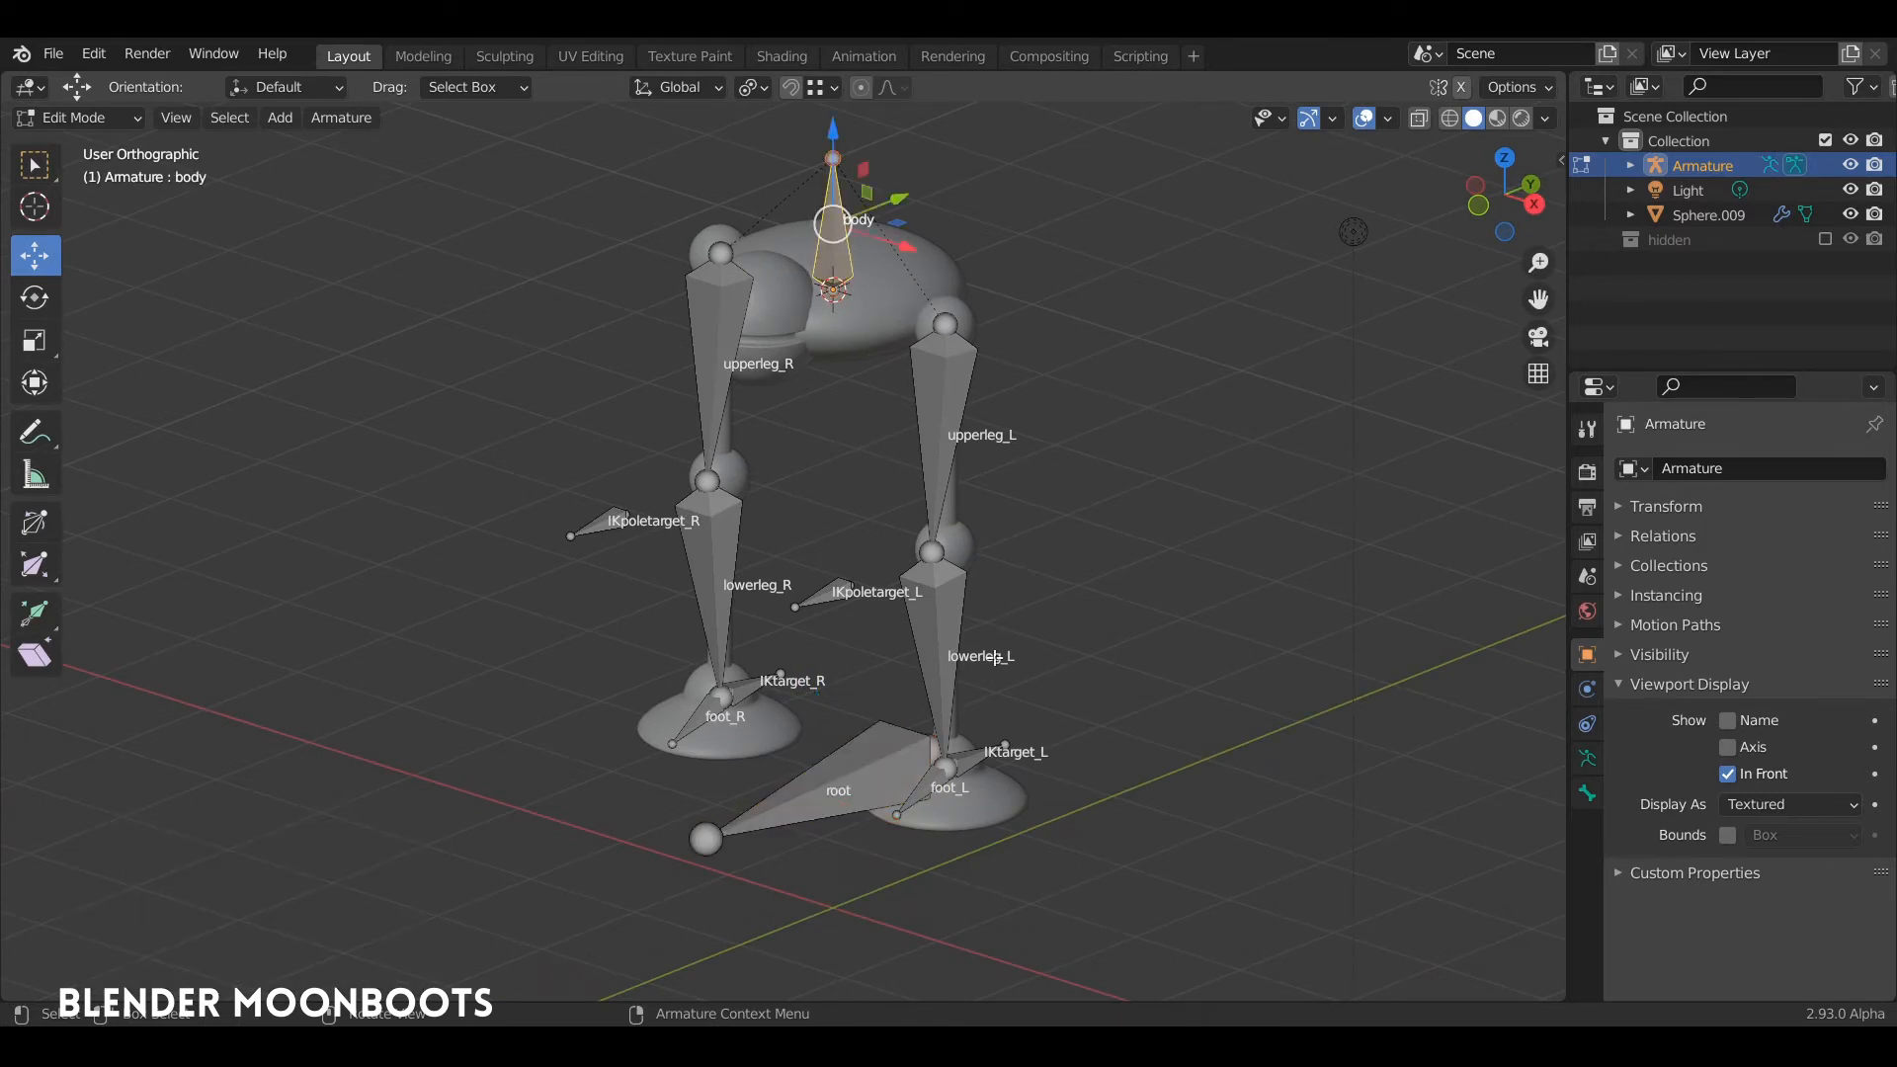
middle_click_drag(995, 657, 990, 748)
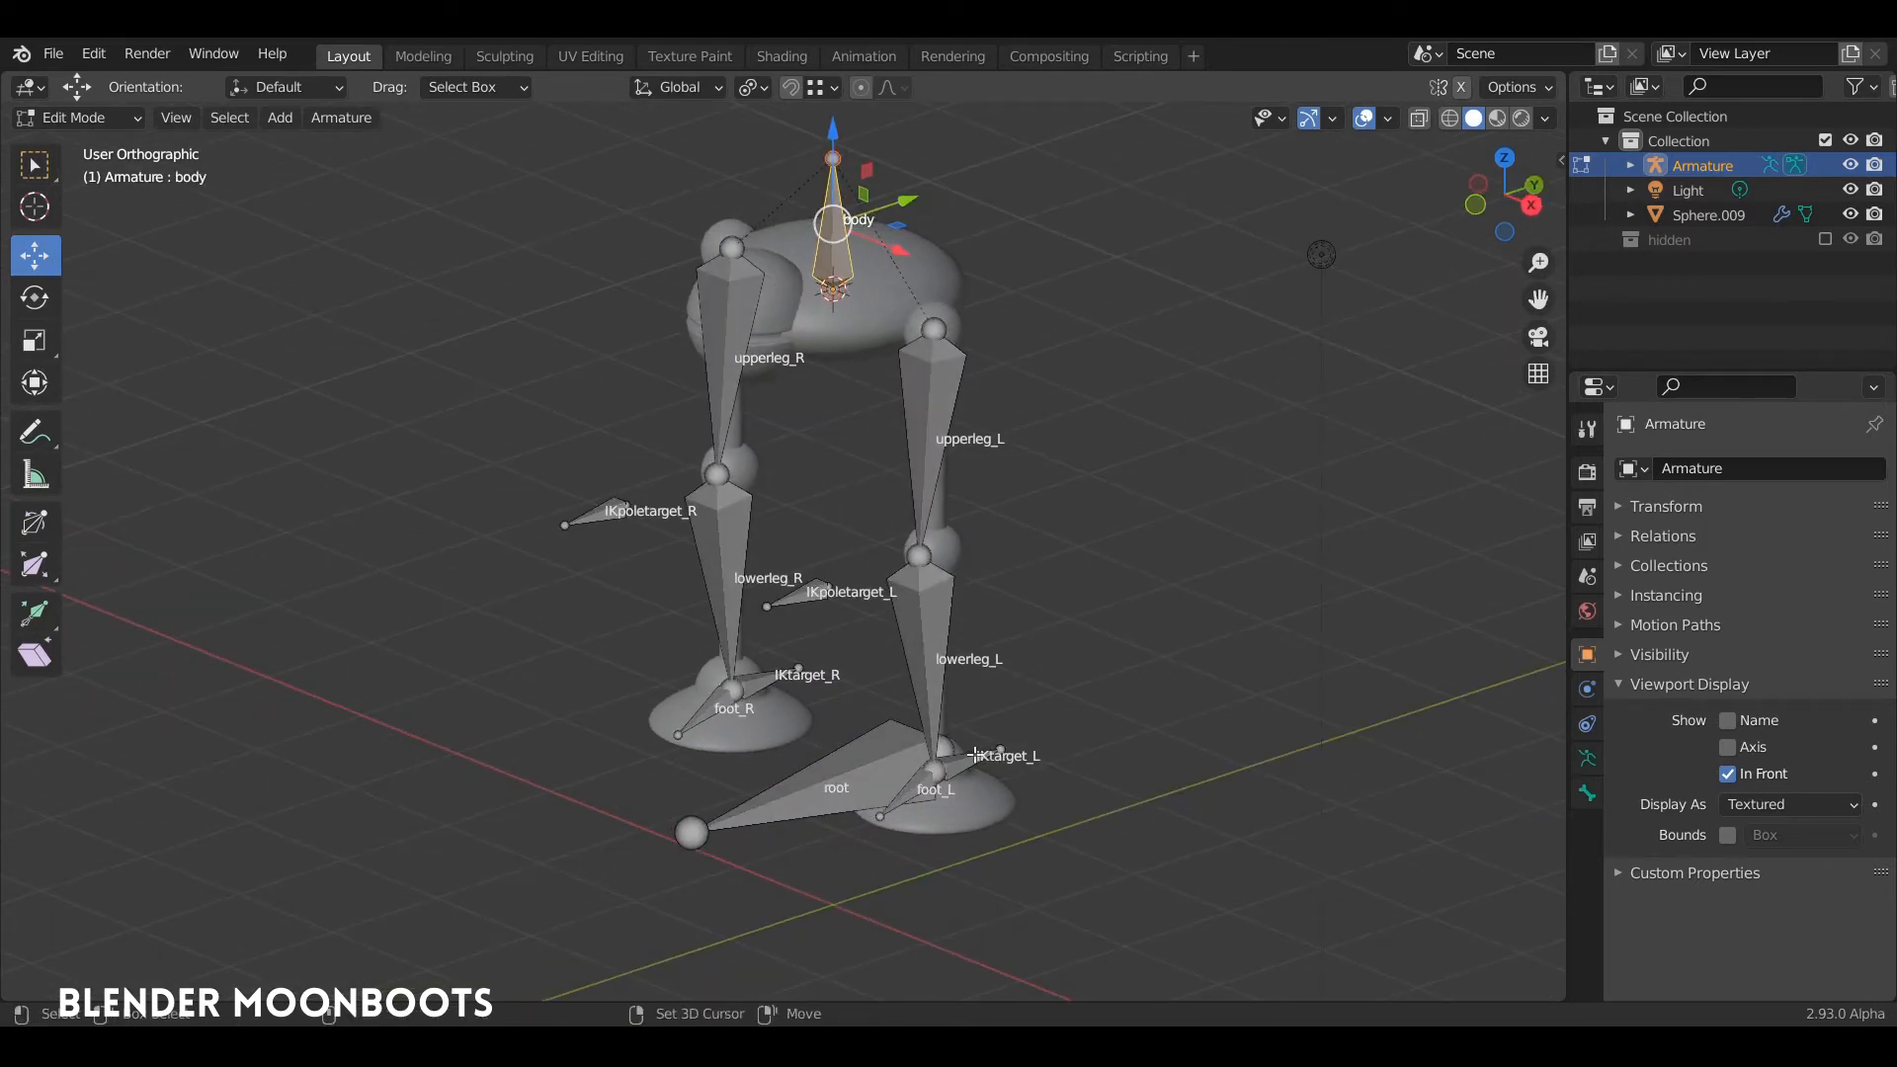
left_click(973, 759, "shift")
left_click(768, 676, "shift")
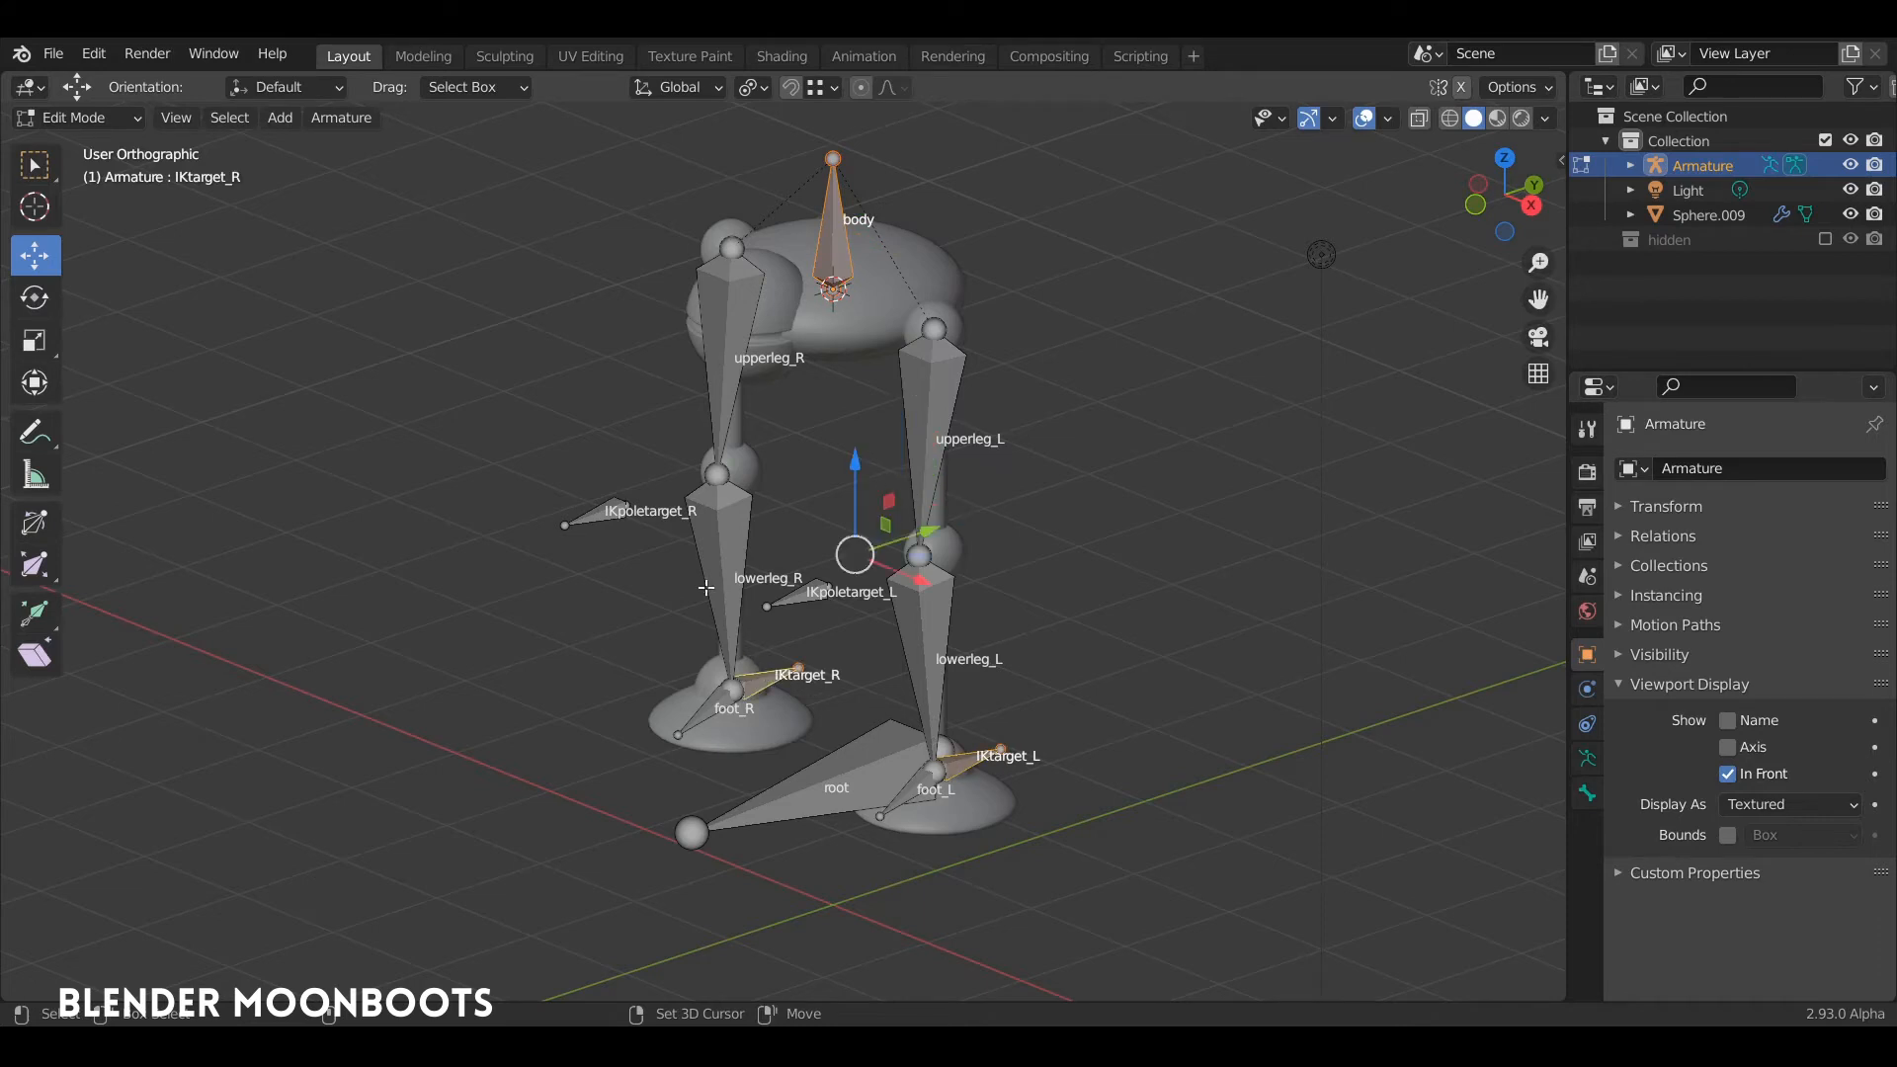
middle_click_drag(706, 587, 632, 515)
left_click(607, 484, "shift")
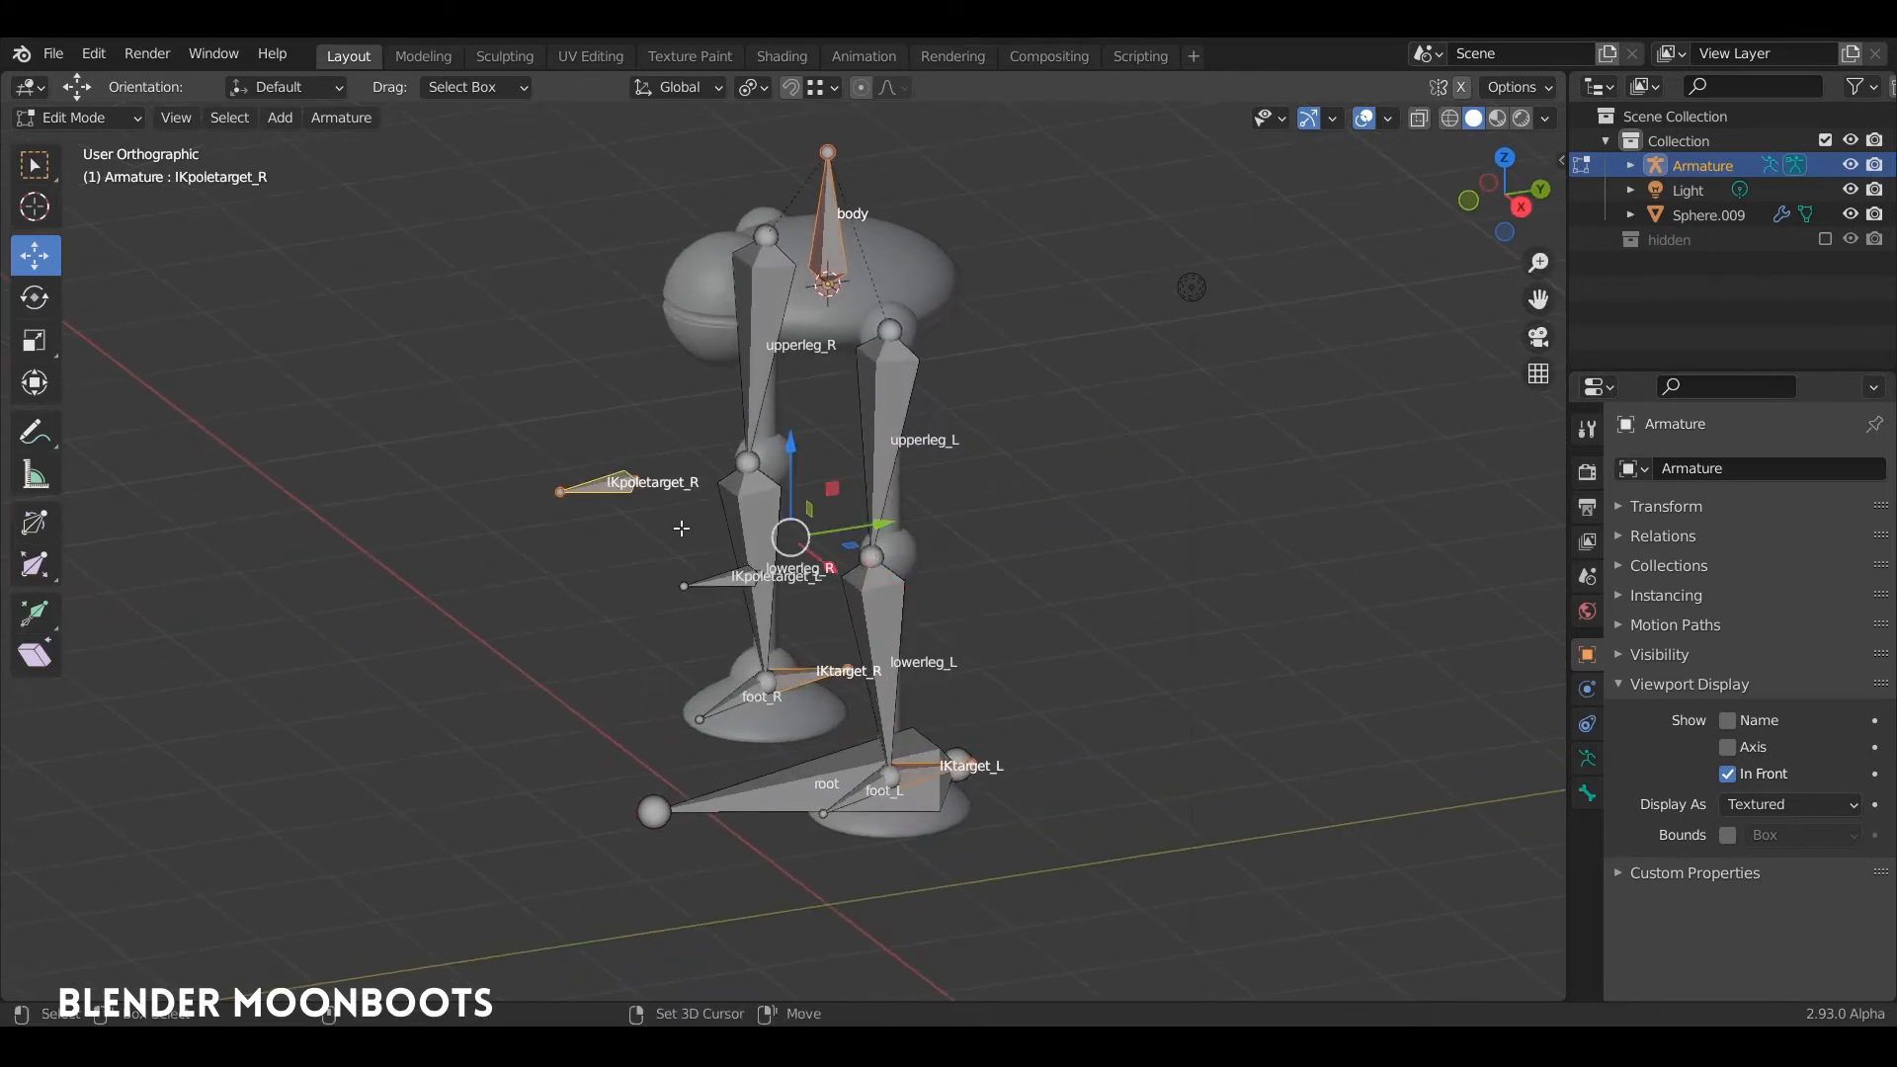
left_click(720, 583, "shift")
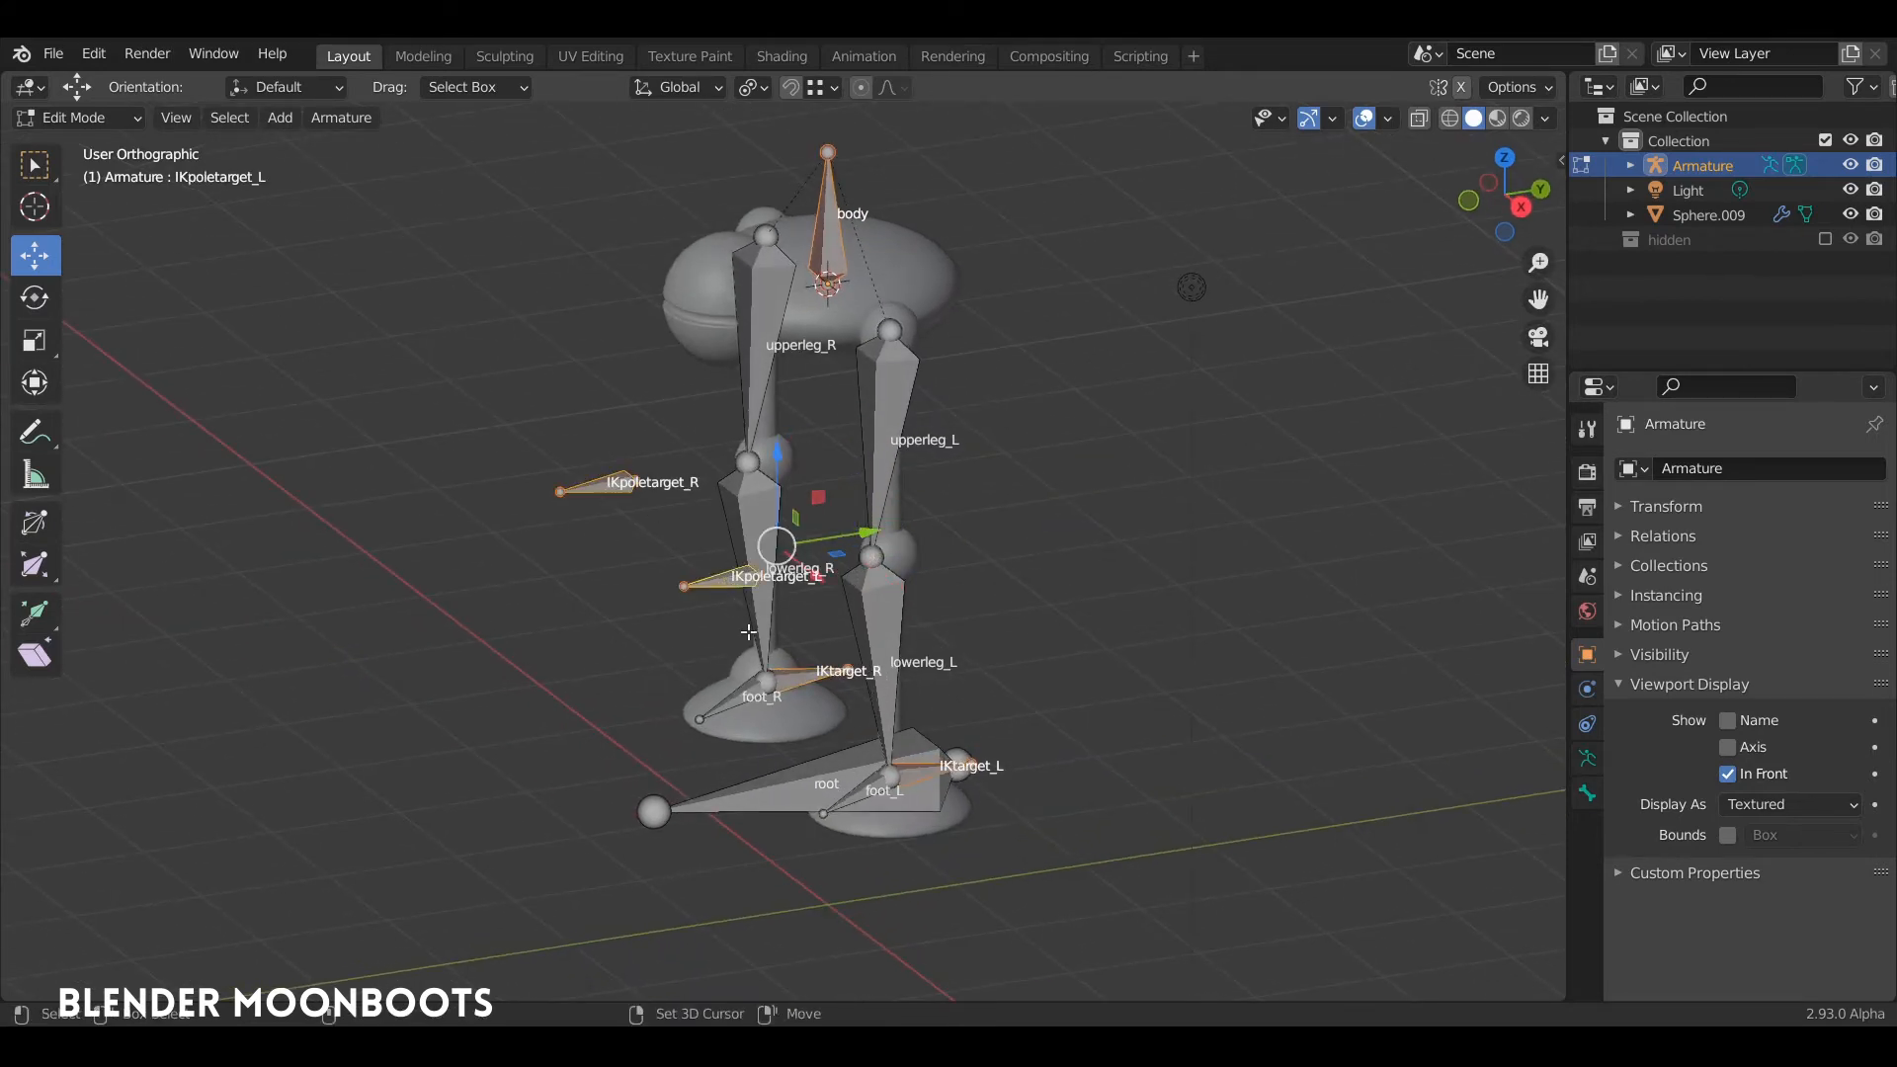
left_click(788, 783, "shift")
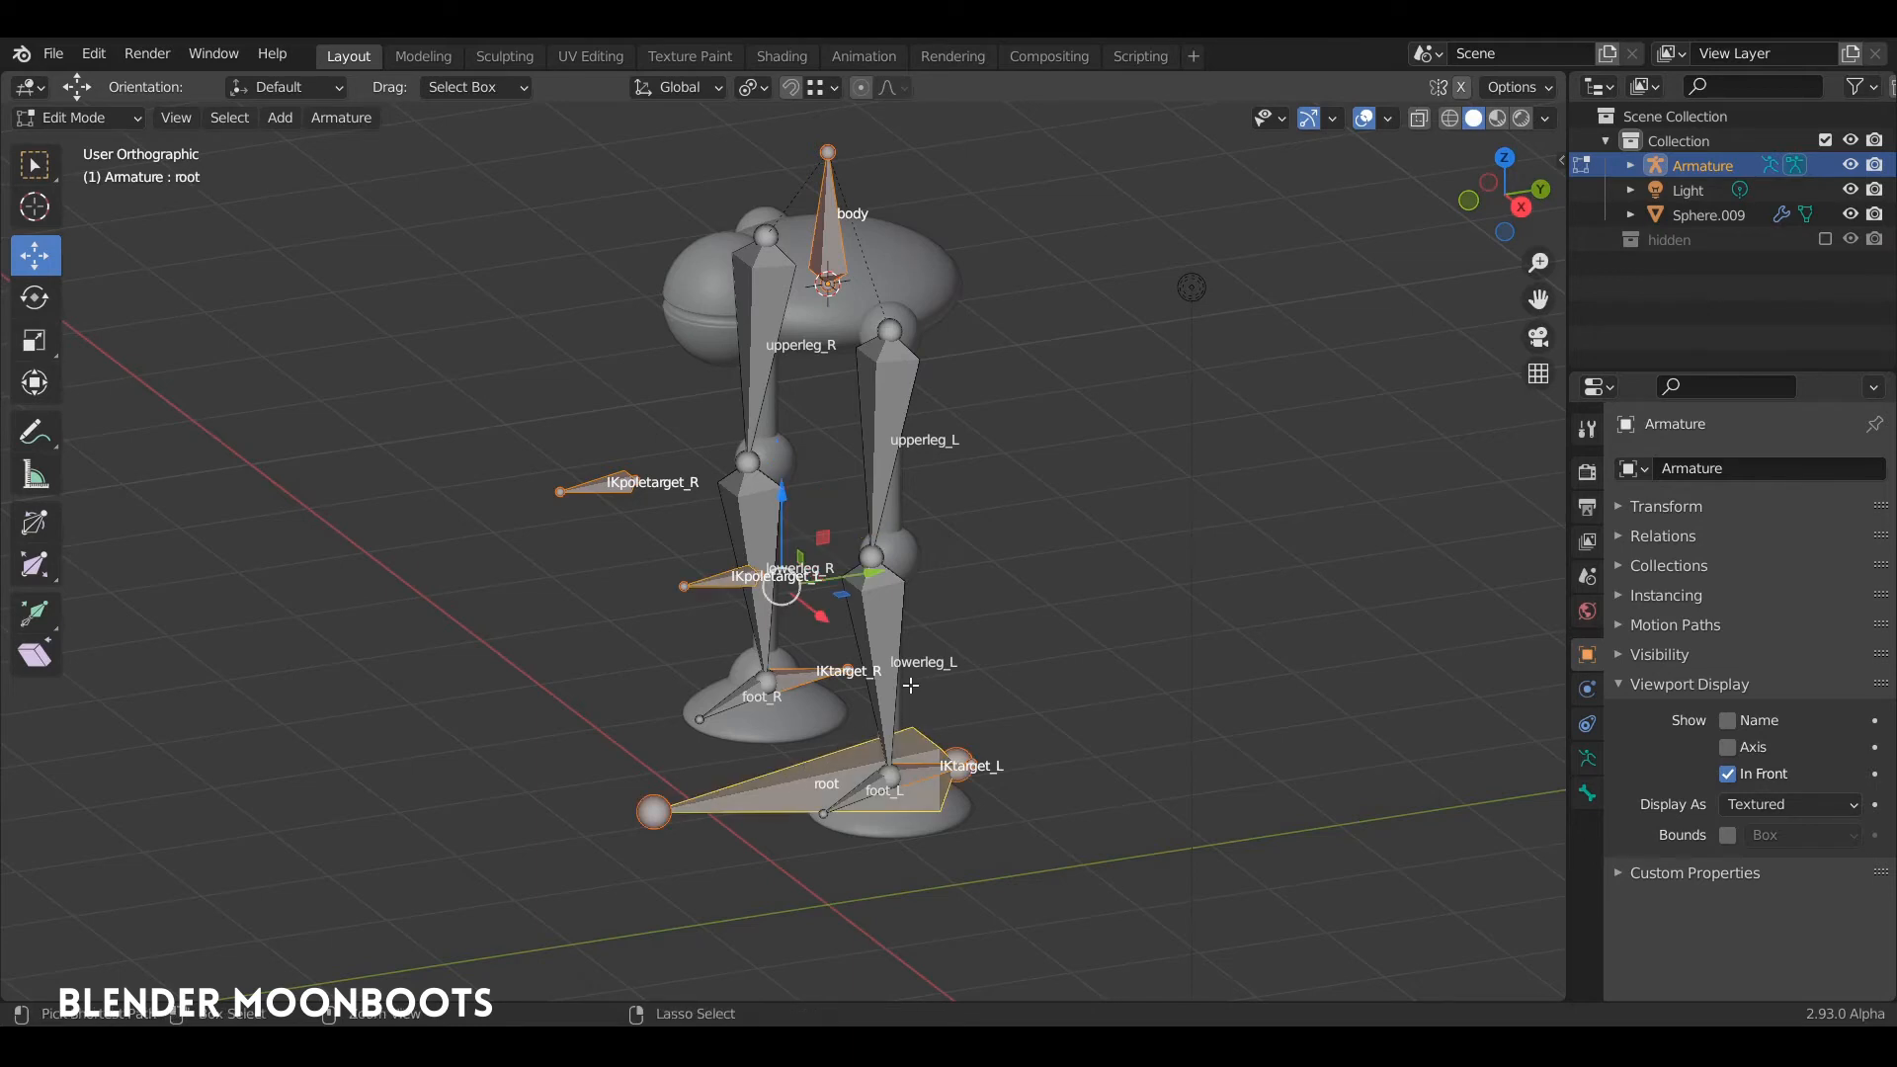
key("ctrl+p")
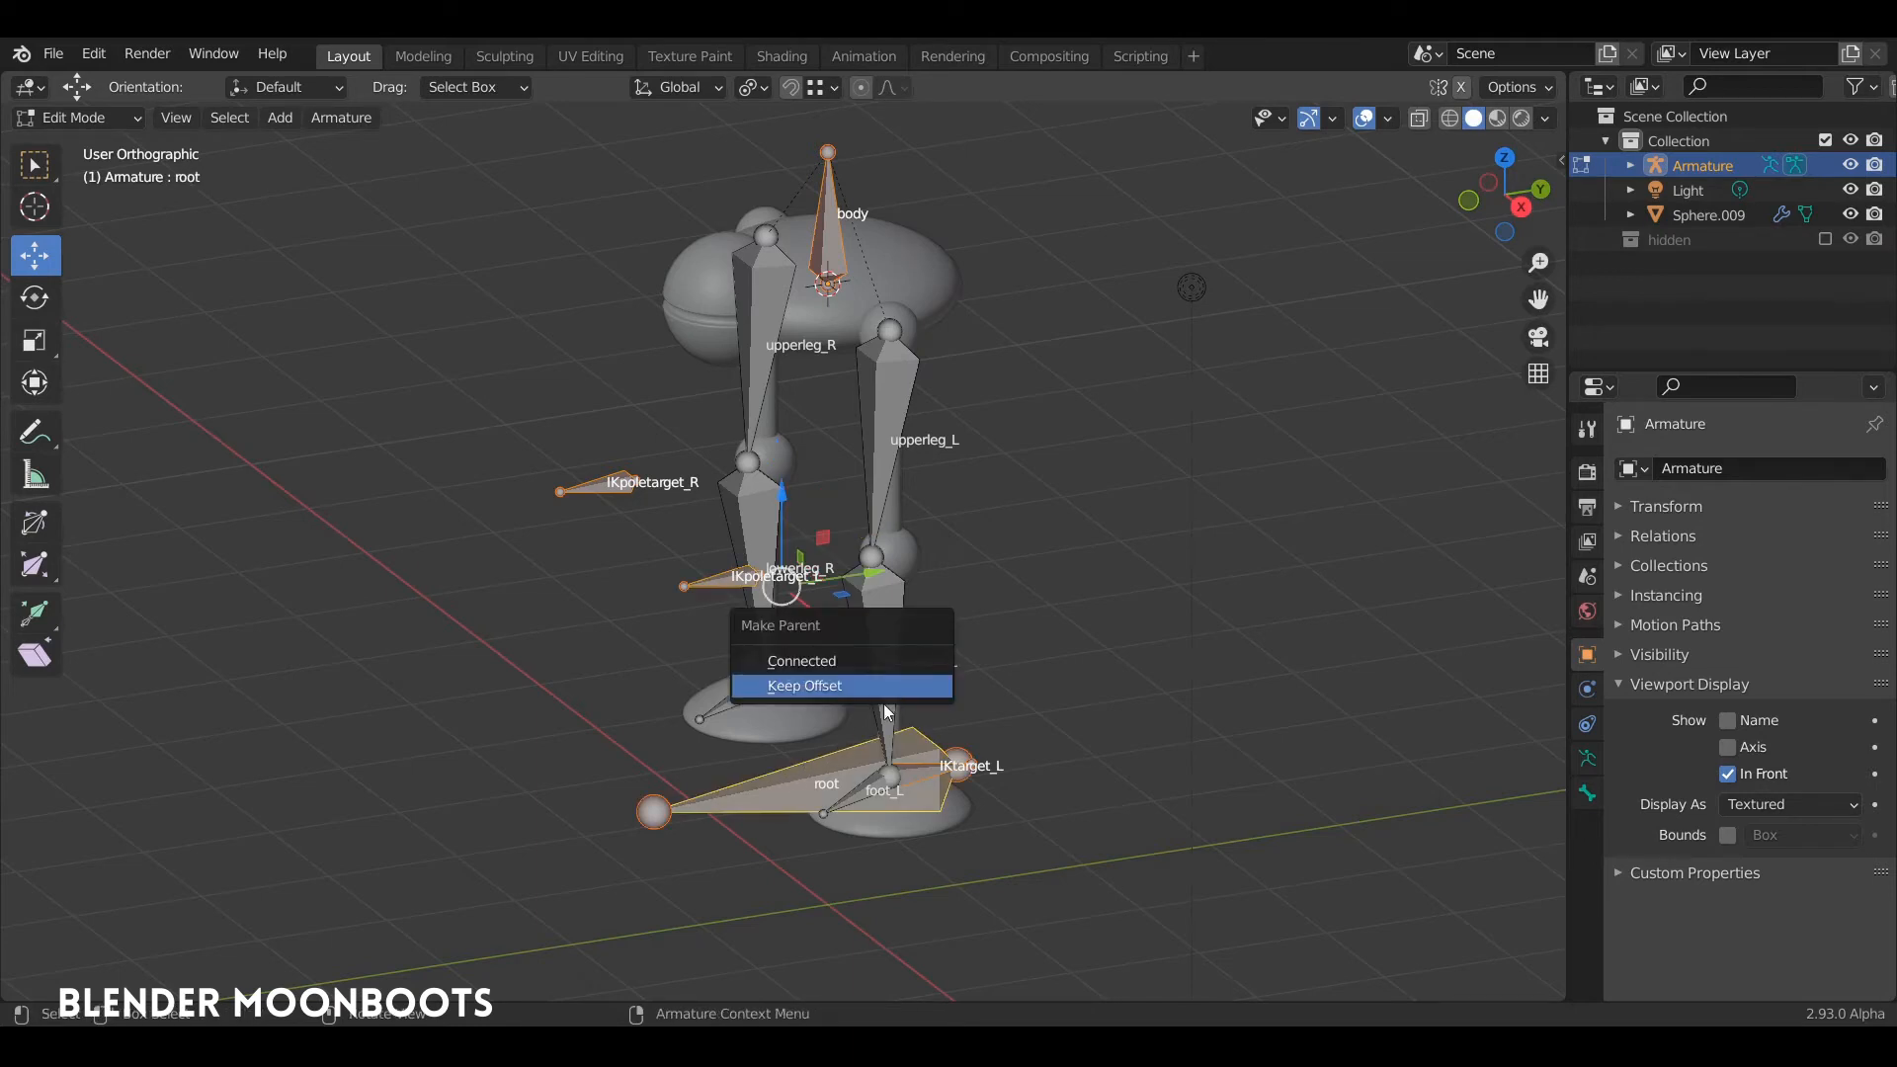
left_click(849, 685)
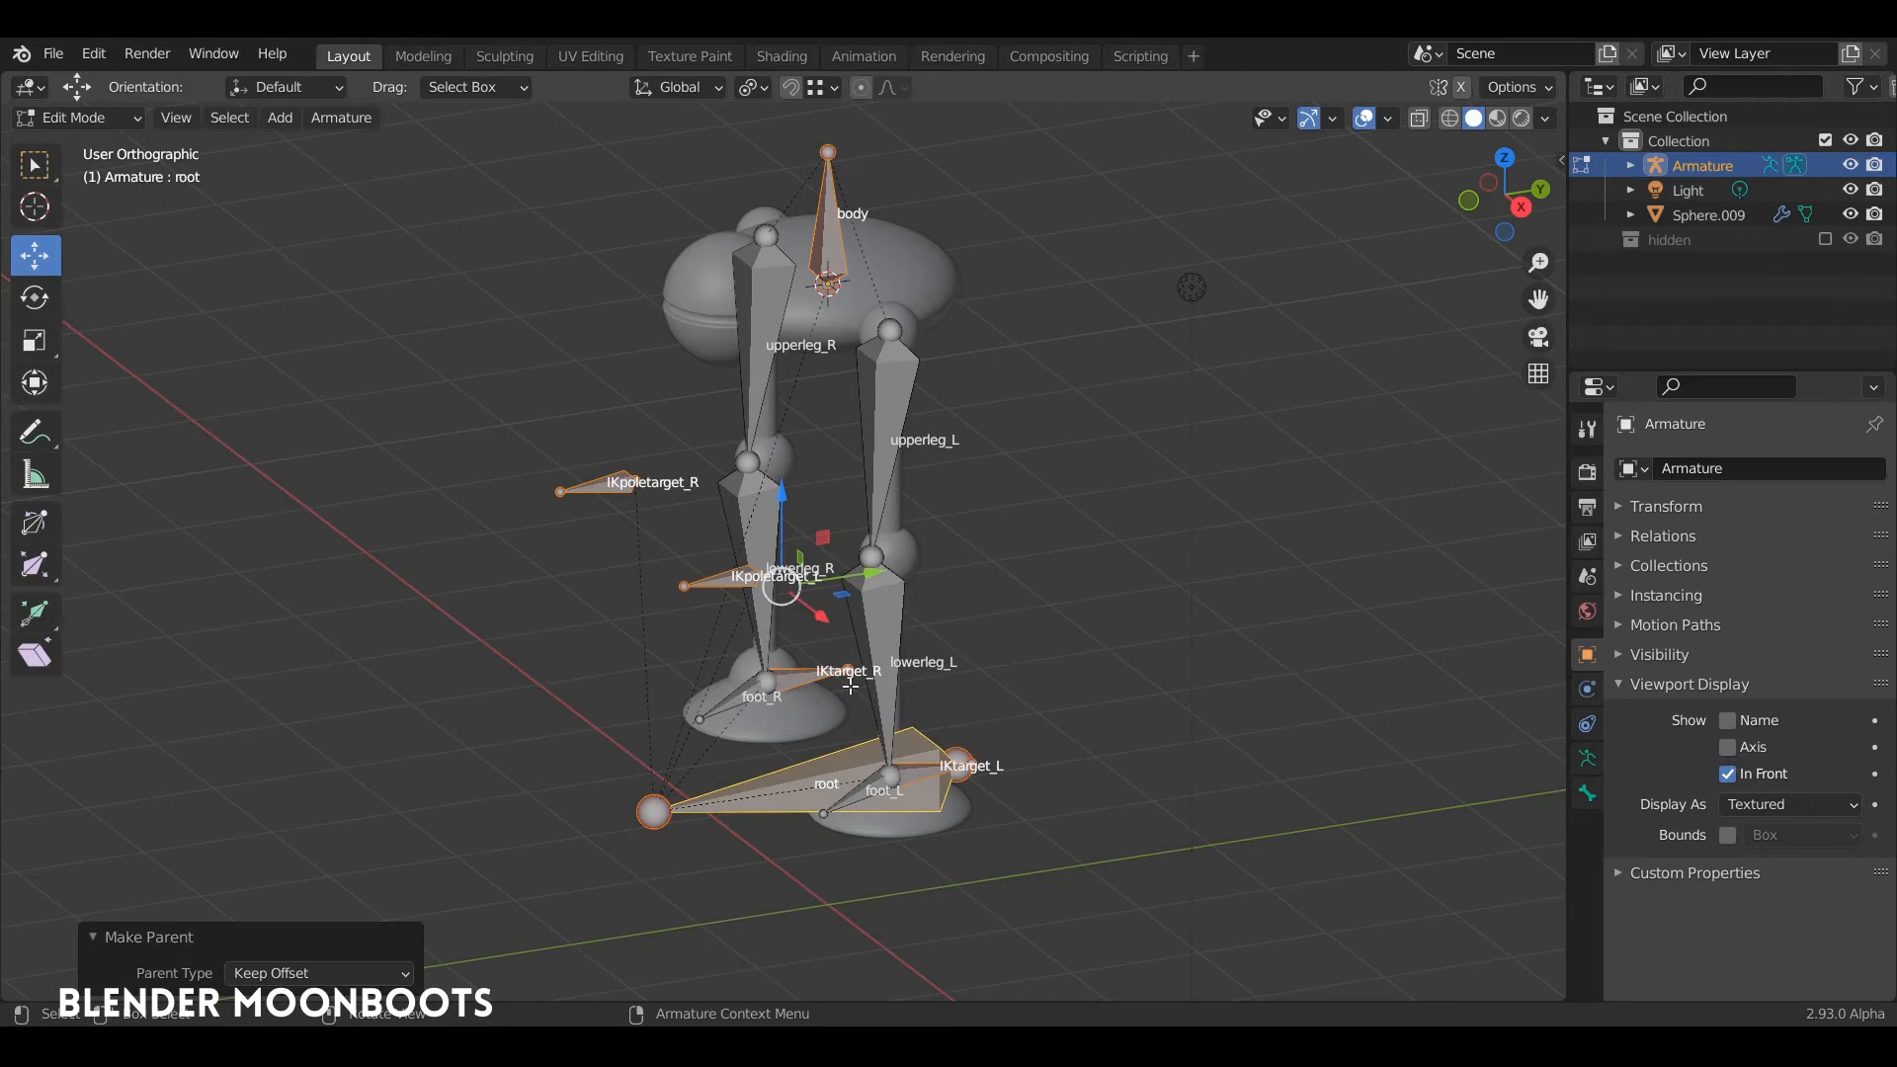
Step: In Pose Mode, test the rig by moving the root bone along the Y axis, undo the move and deselect the bone
key("ctrl+Tab")
left_click(820, 768)
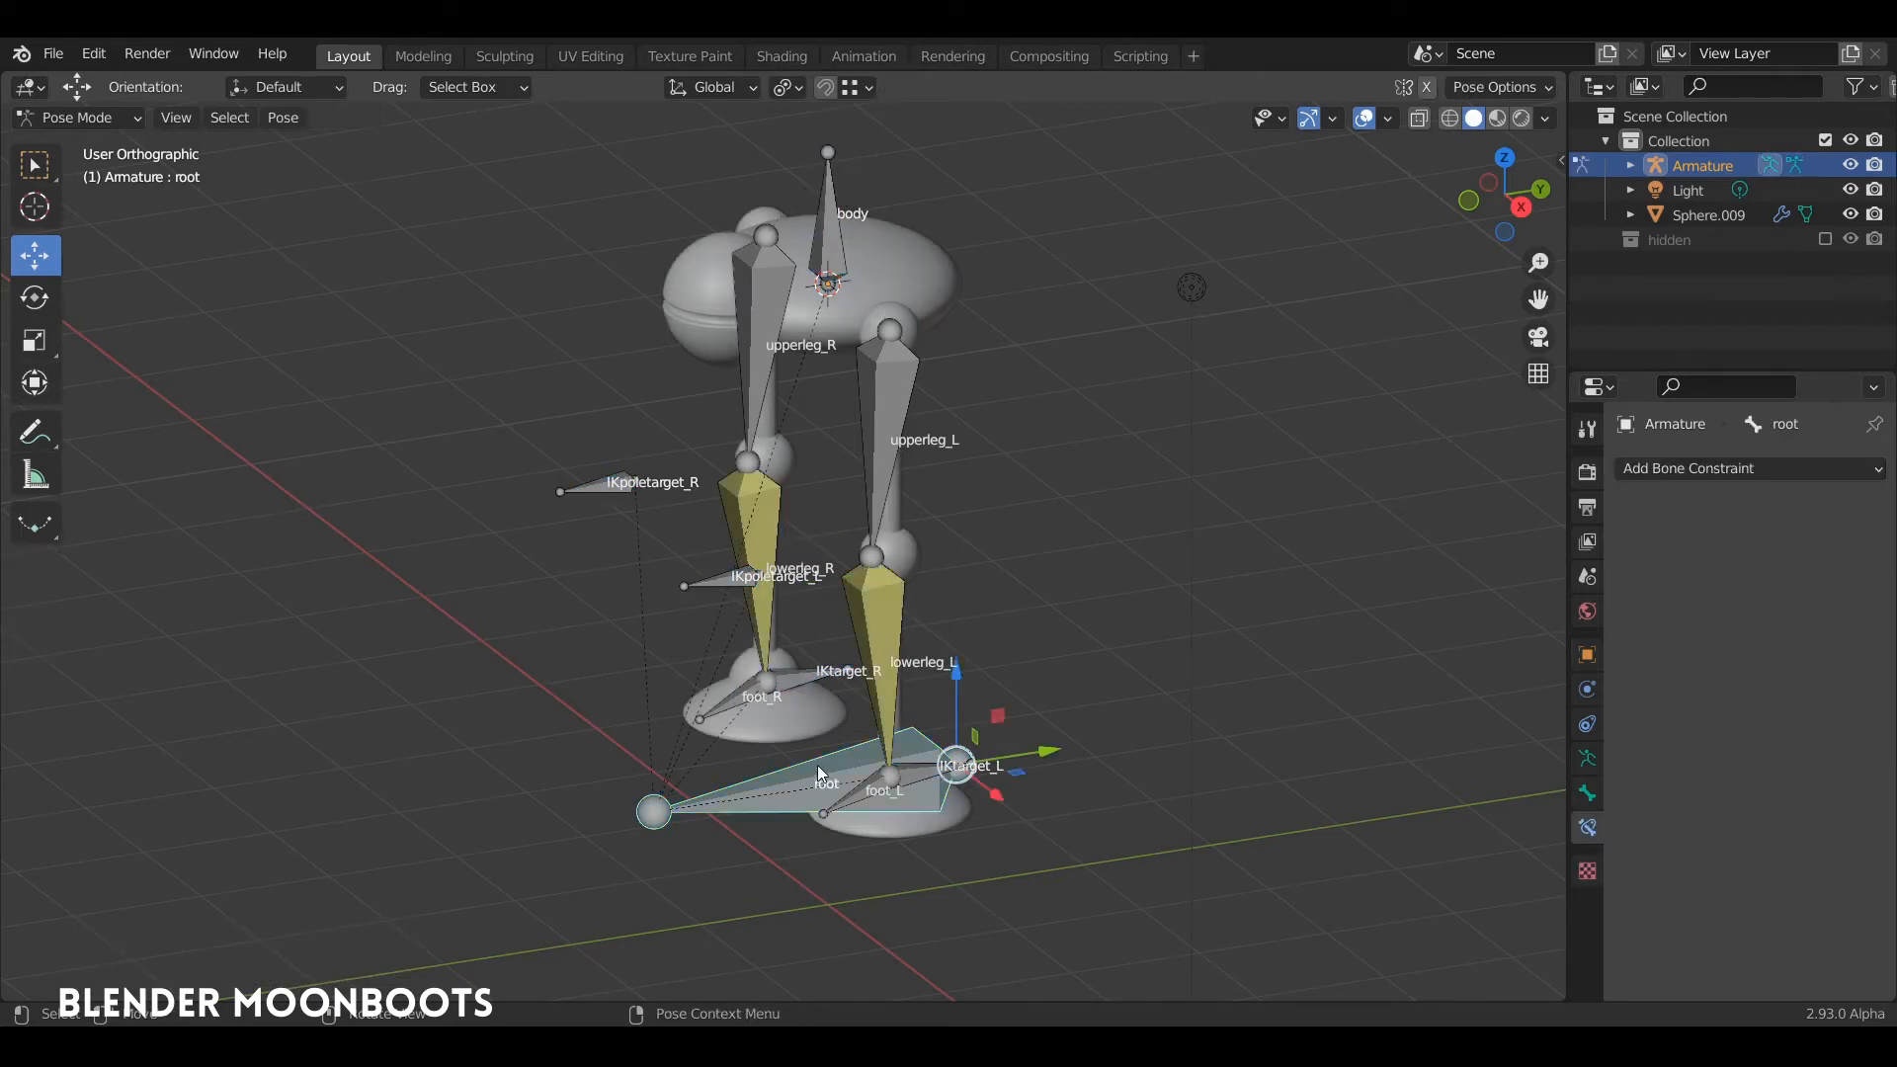
left_click_drag(1051, 762, 633, 819)
key("ctrl+z")
middle_click_drag(972, 625, 1069, 644)
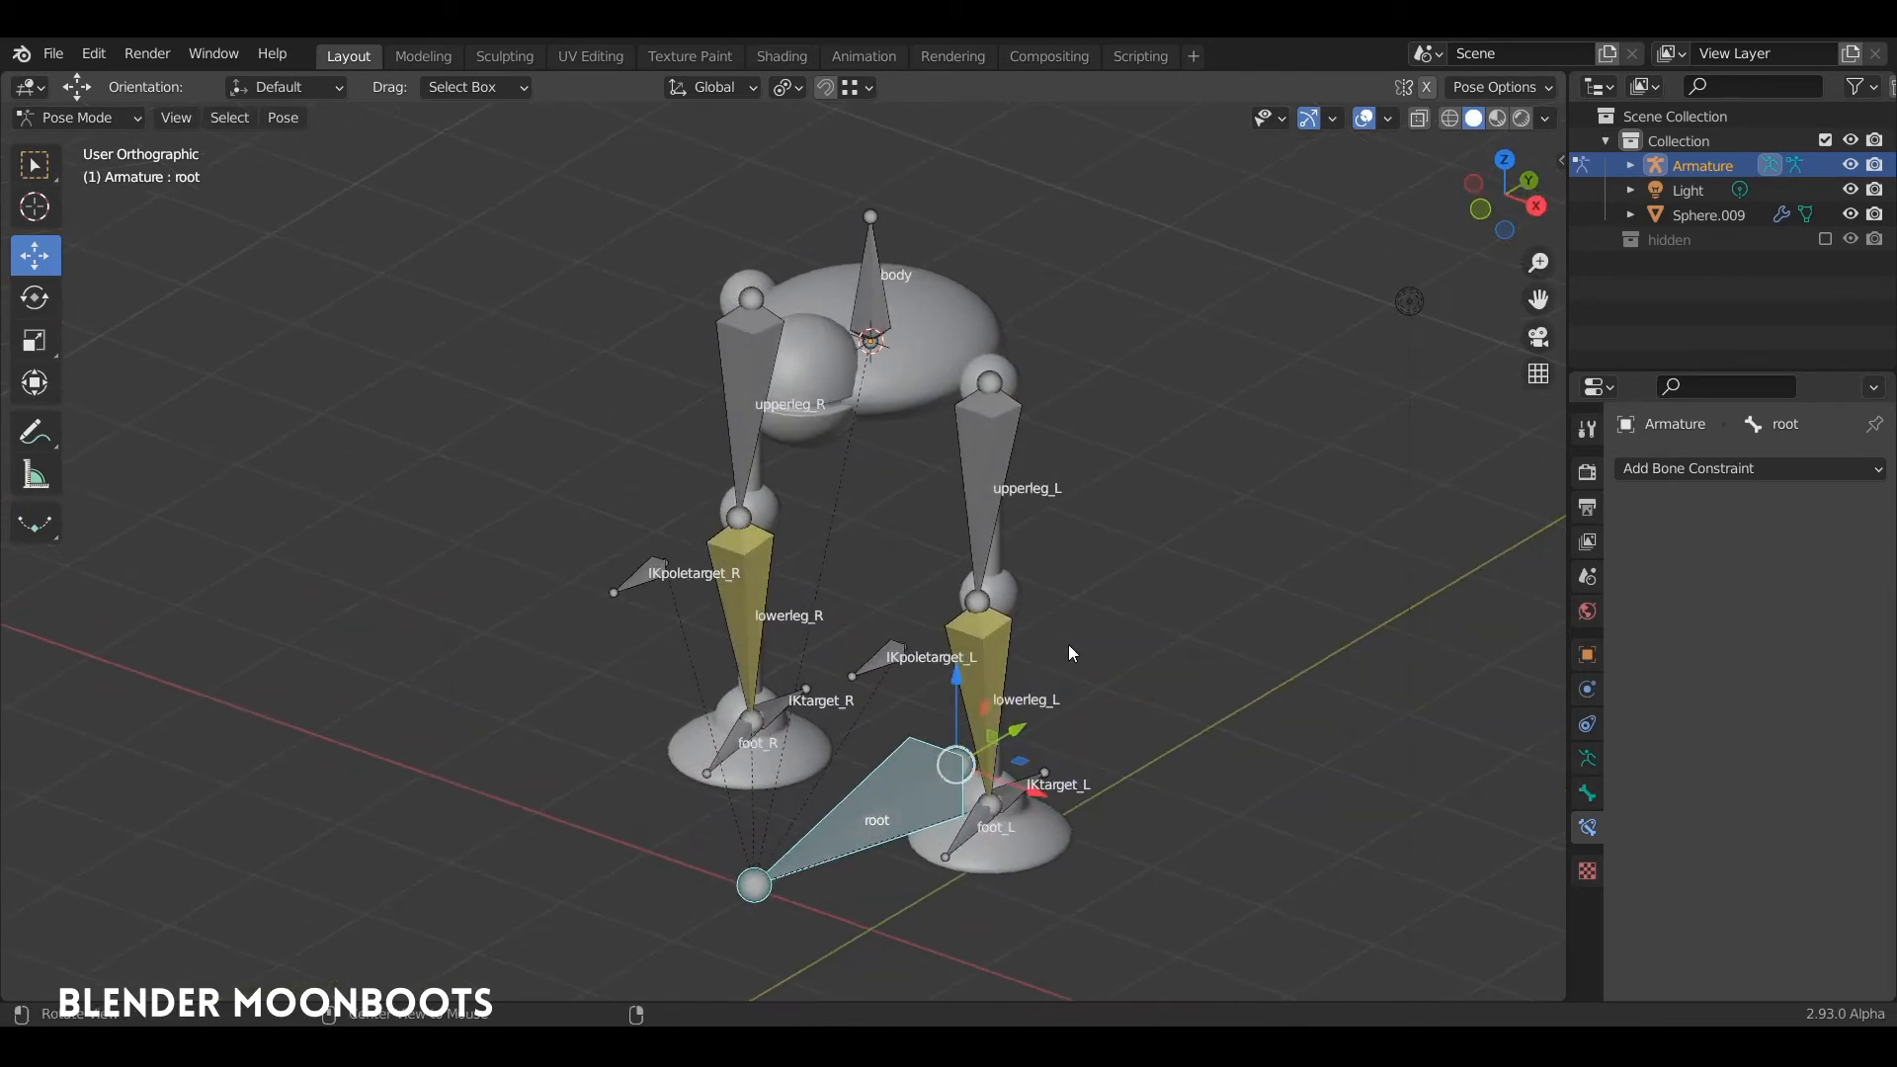
middle_click_drag(797, 548, 945, 345)
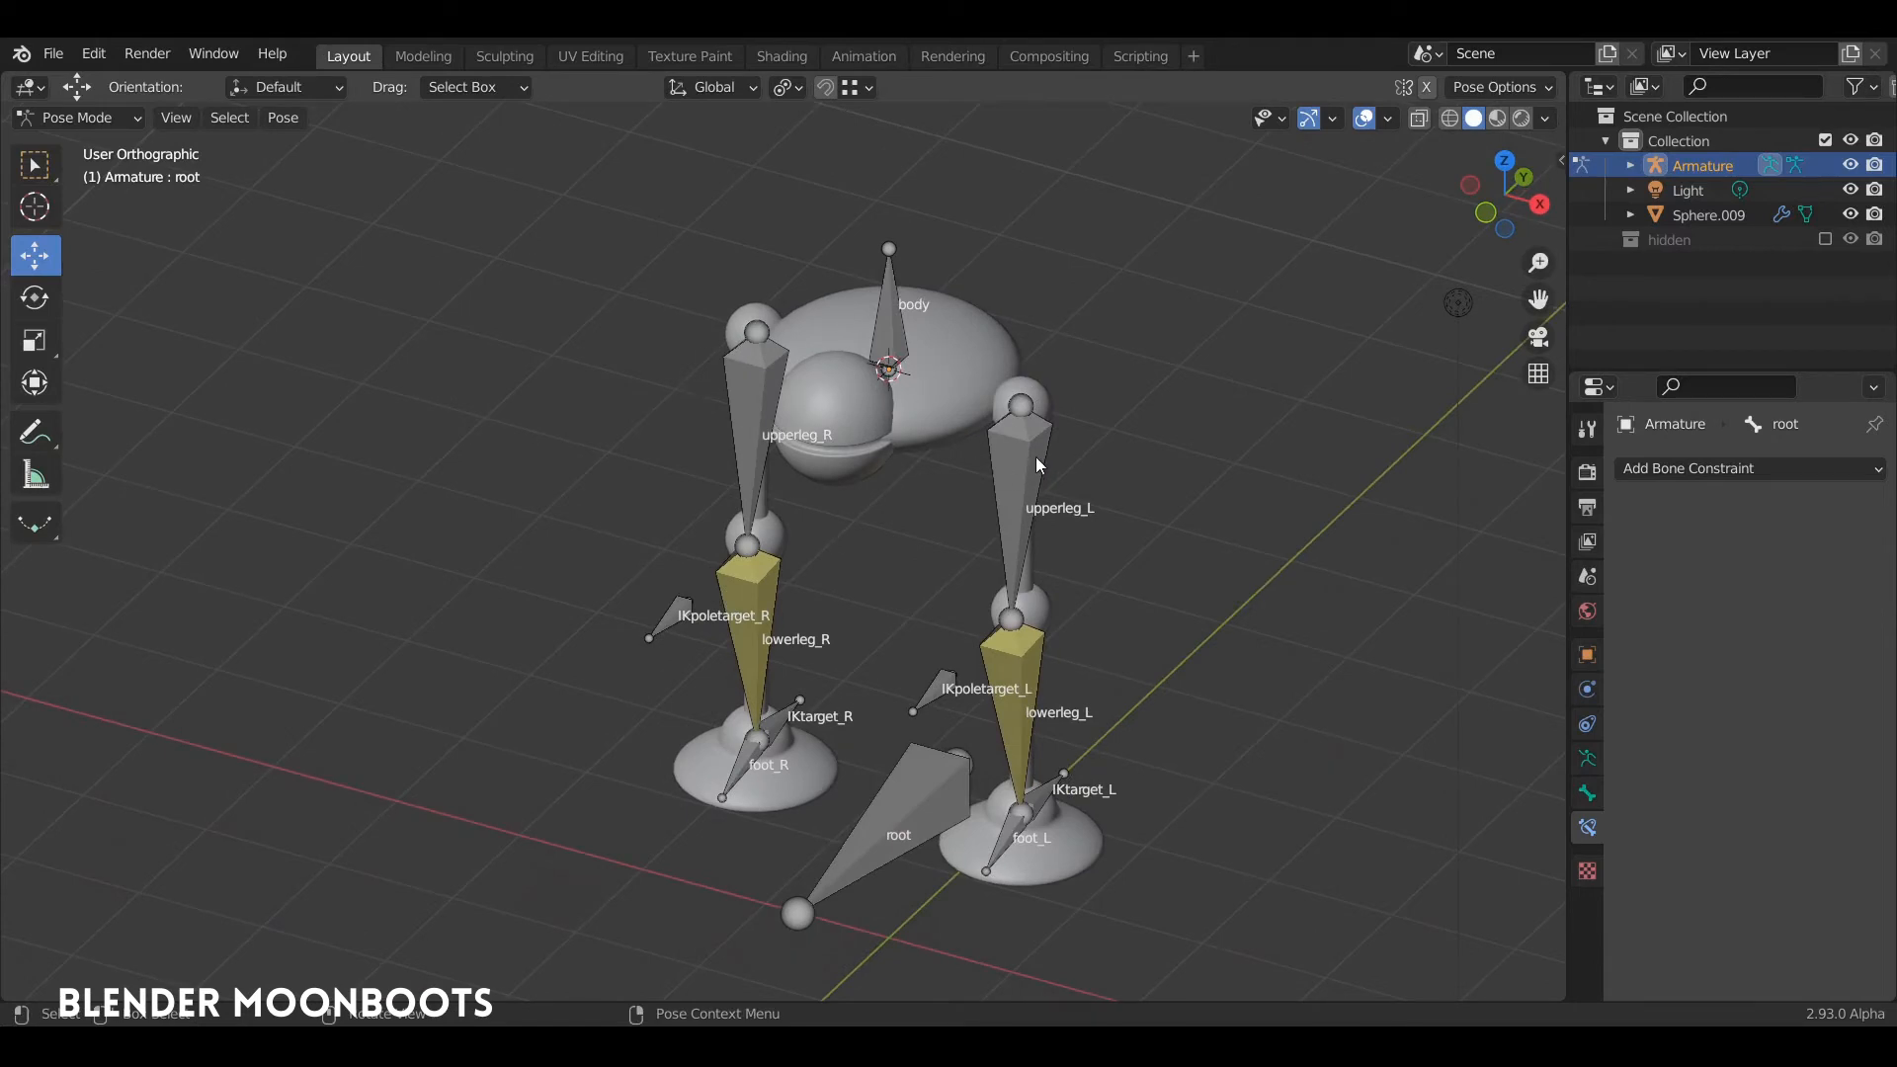
mouse_move(1006, 589)
middle_mouse_down()
mouse_move(958, 500)
mouse_move(922, 495)
mouse_move(974, 502)
mouse_move(905, 526)
mouse_move(939, 537)
mouse_move(969, 507)
mouse_move(936, 523)
mouse_move(911, 496)
mouse_move(923, 567)
mouse_move(947, 549)
mouse_move(952, 494)
mouse_move(915, 472)
mouse_move(934, 508)
mouse_move(895, 512)
mouse_move(940, 465)
mouse_move(972, 489)
mouse_move(944, 471)
middle_mouse_up()
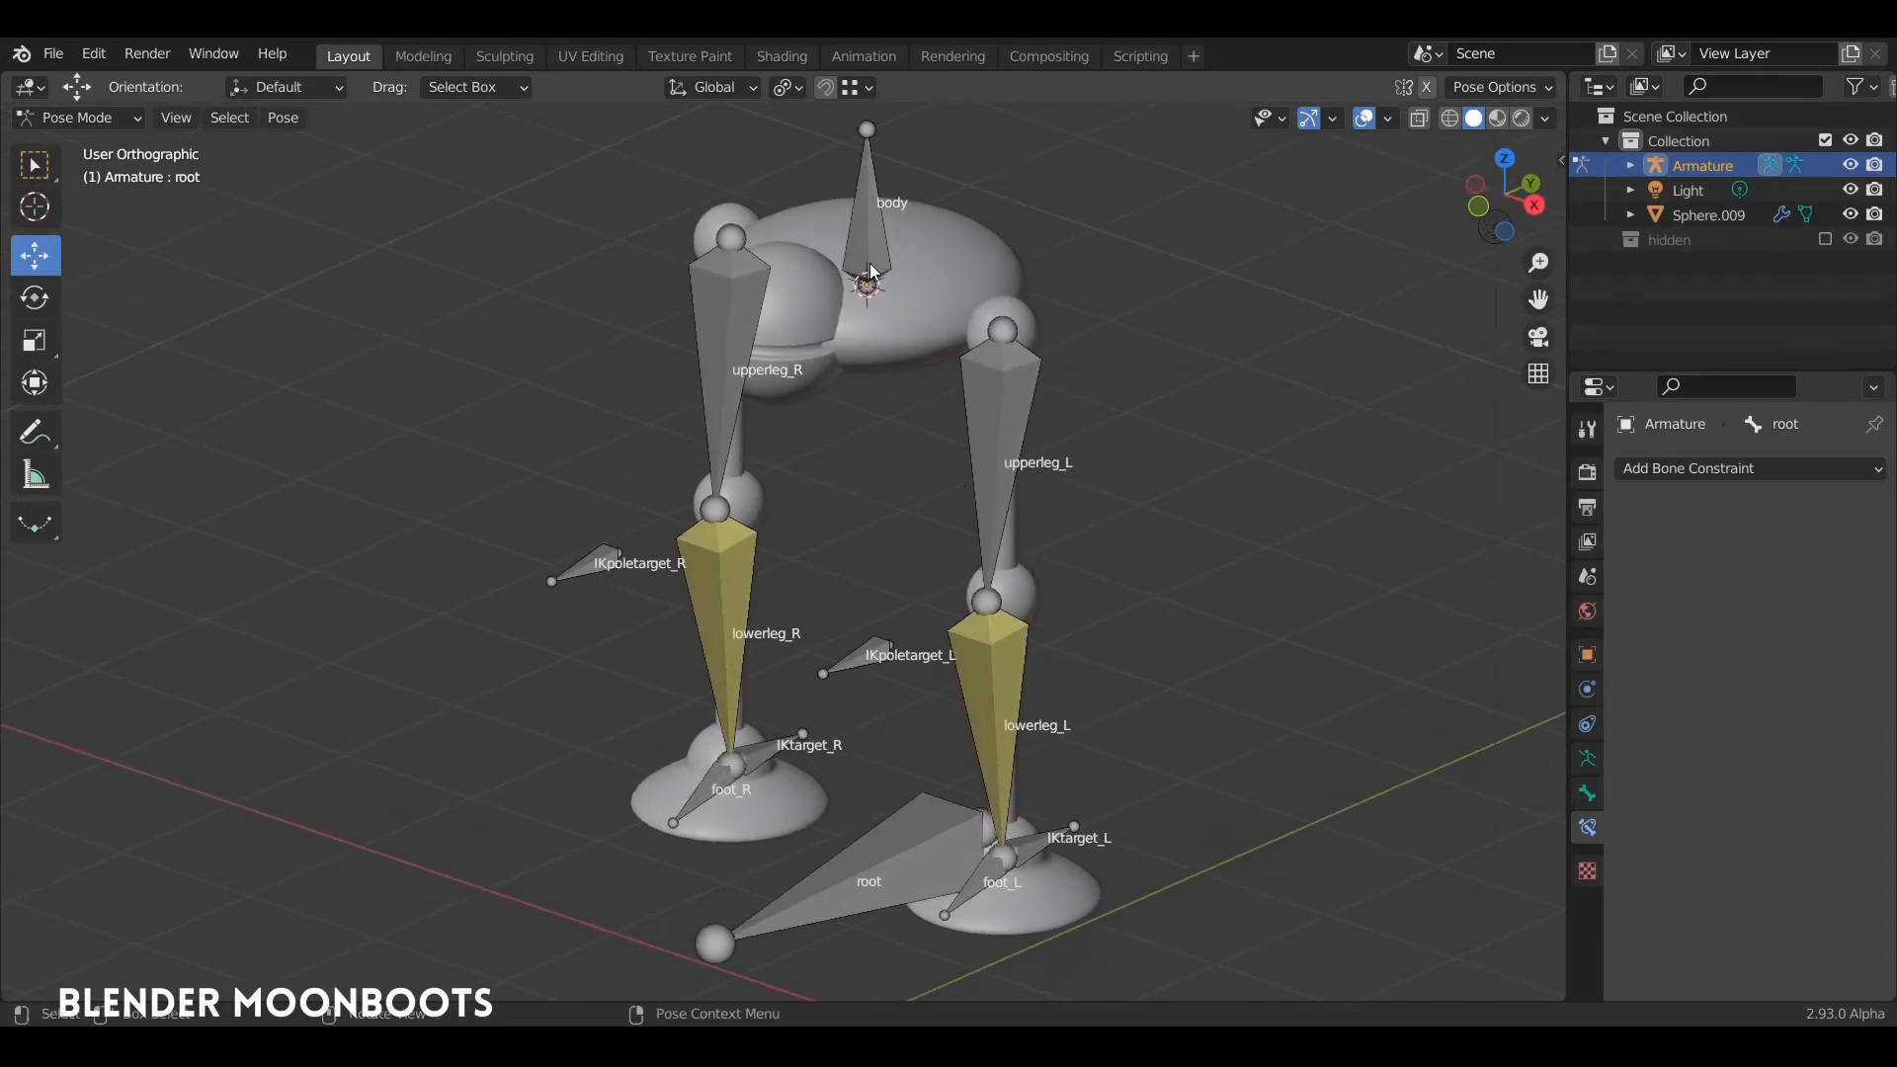
Step: In Edit Mode, turn off Deform for the IKpoletarget_L, IKpoletarget_R, IKtarget_R, root and IKtarget_L bones together
key("Tab")
left_click(857, 654)
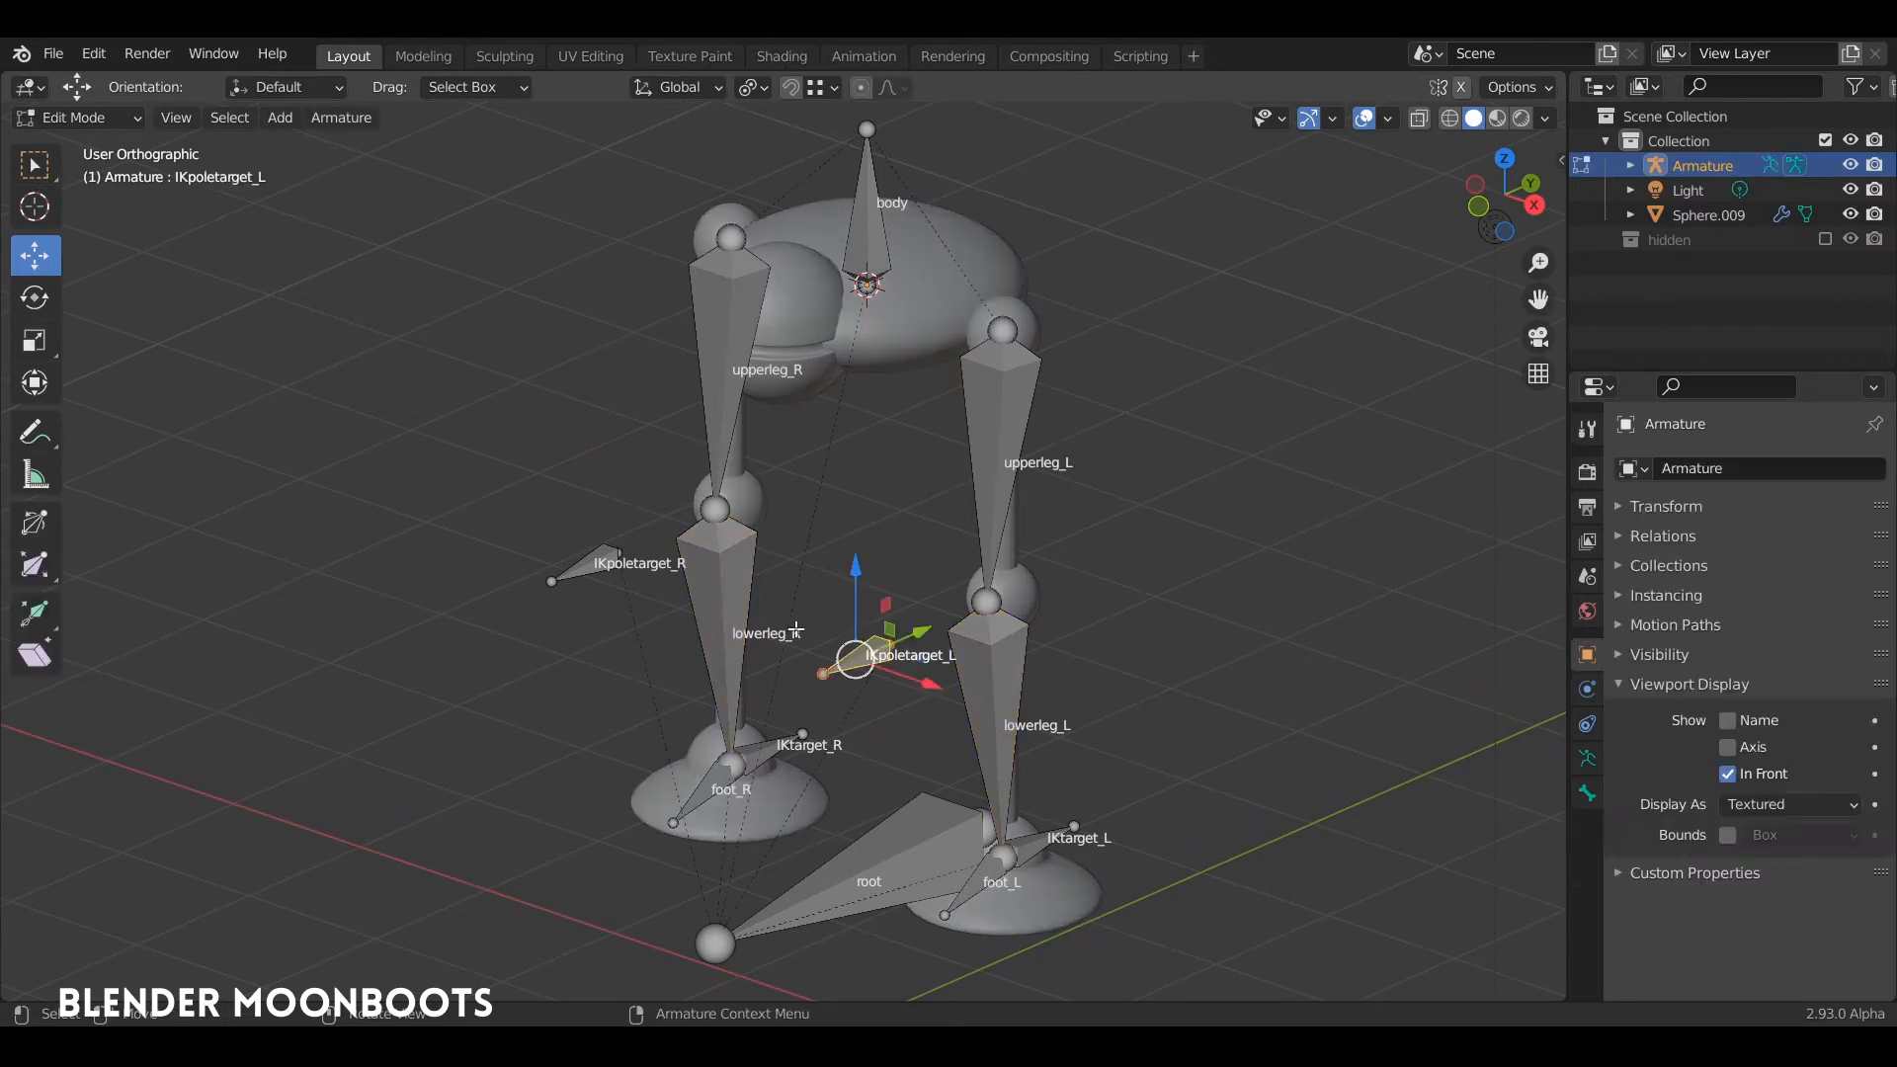
left_click(601, 565, "shift")
middle_click_drag(796, 647, 835, 637)
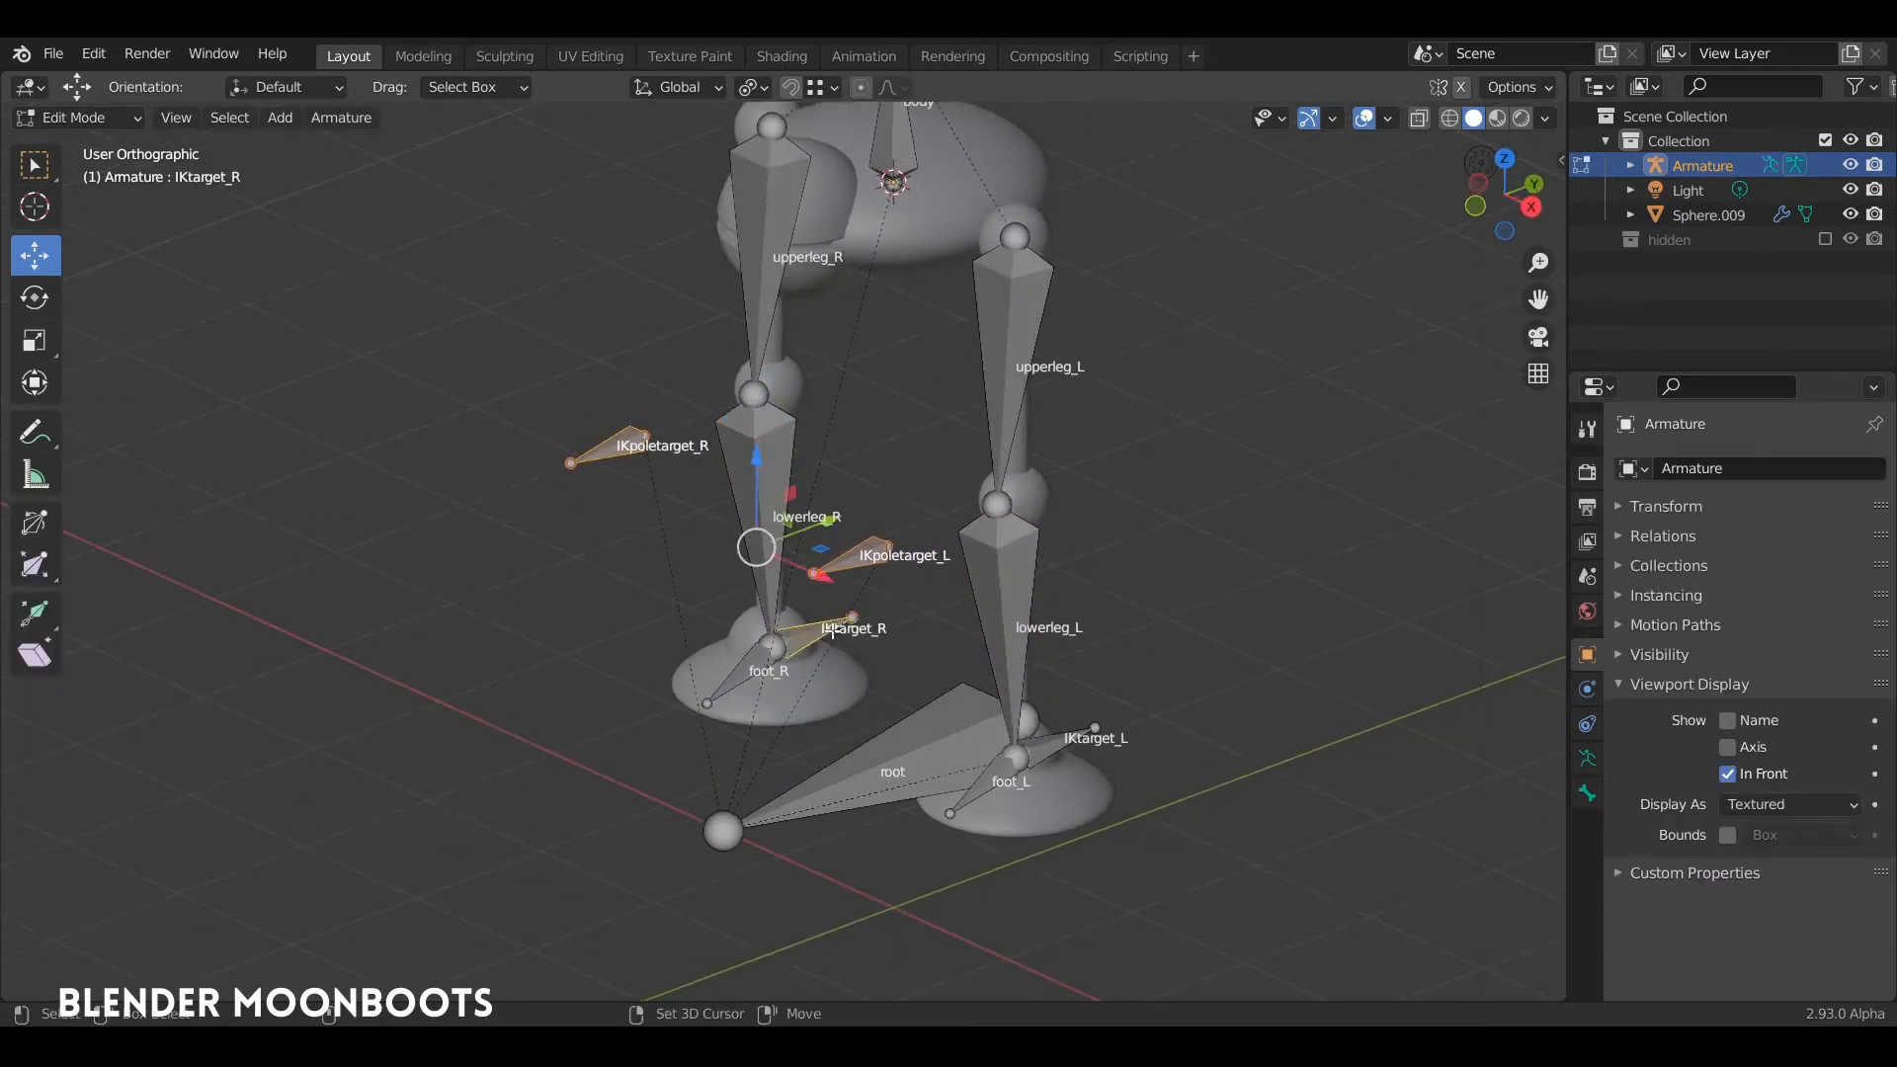
left_click(867, 546)
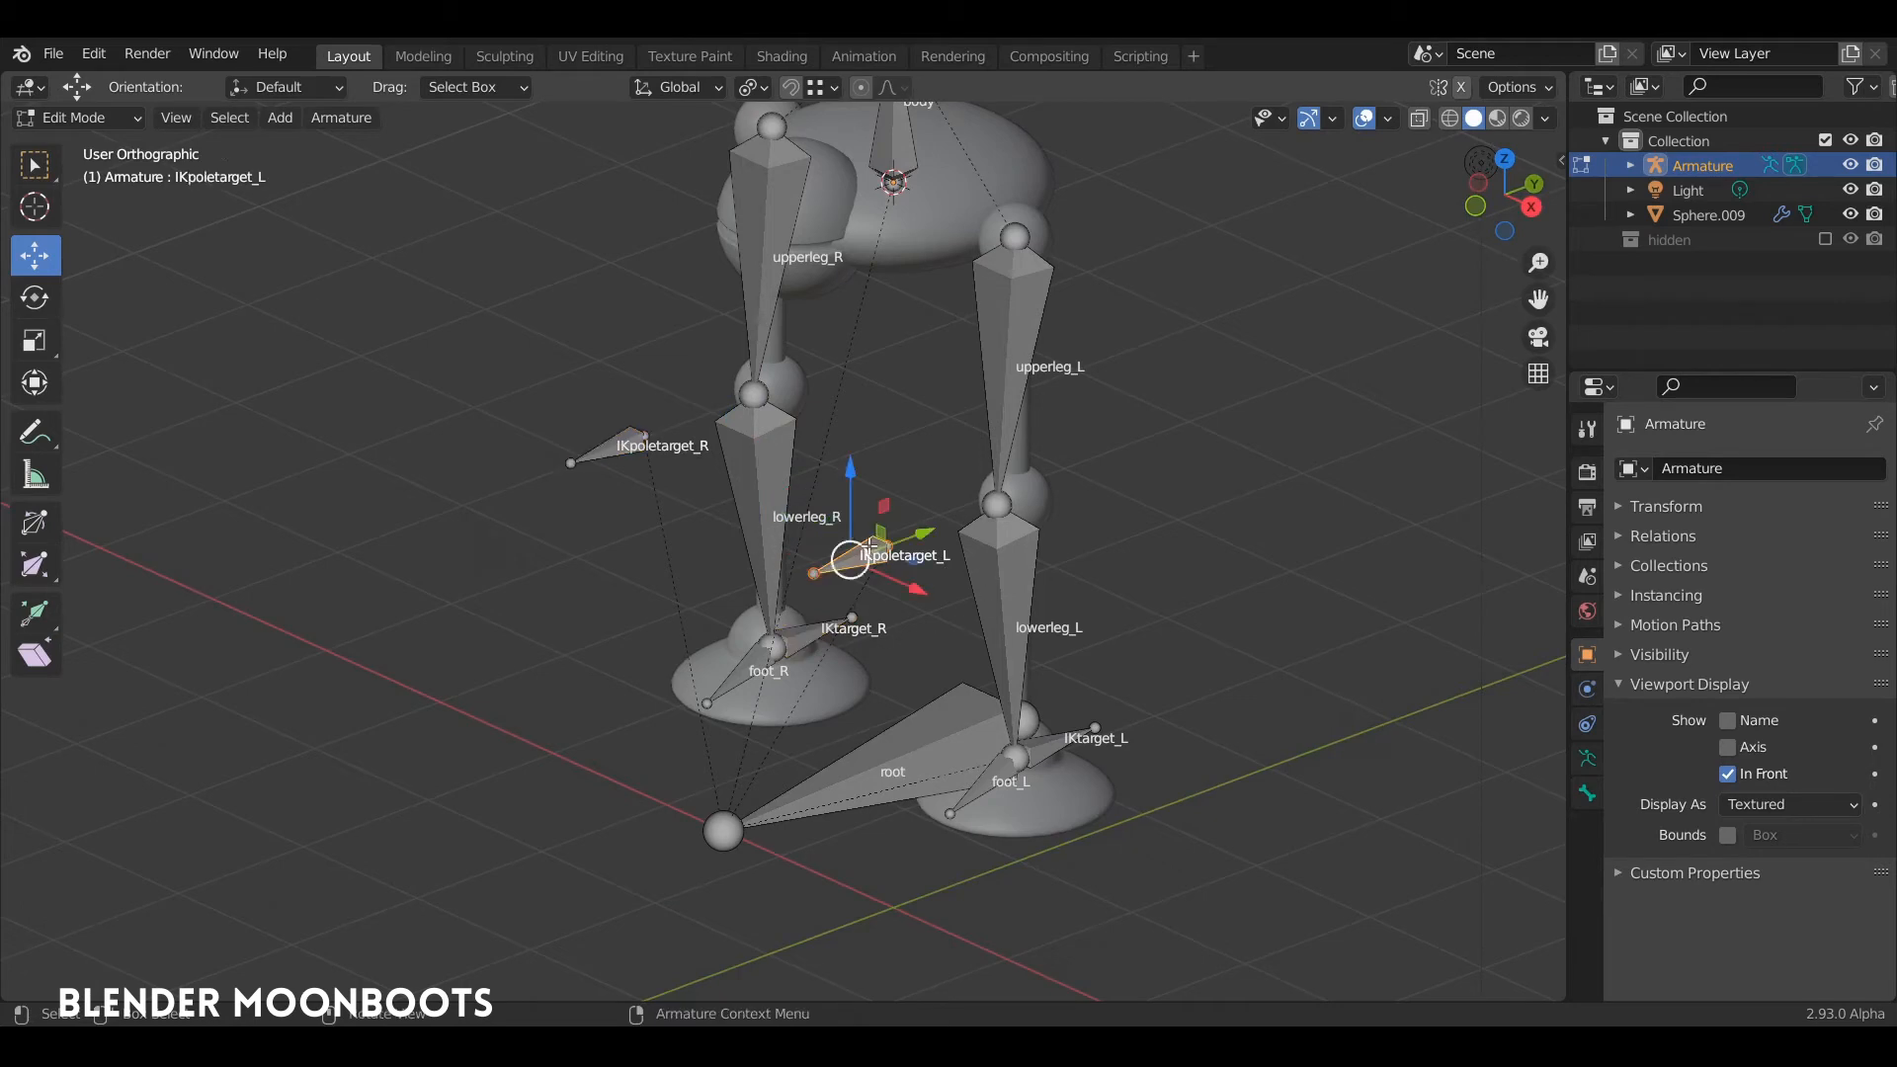
left_click(1587, 796)
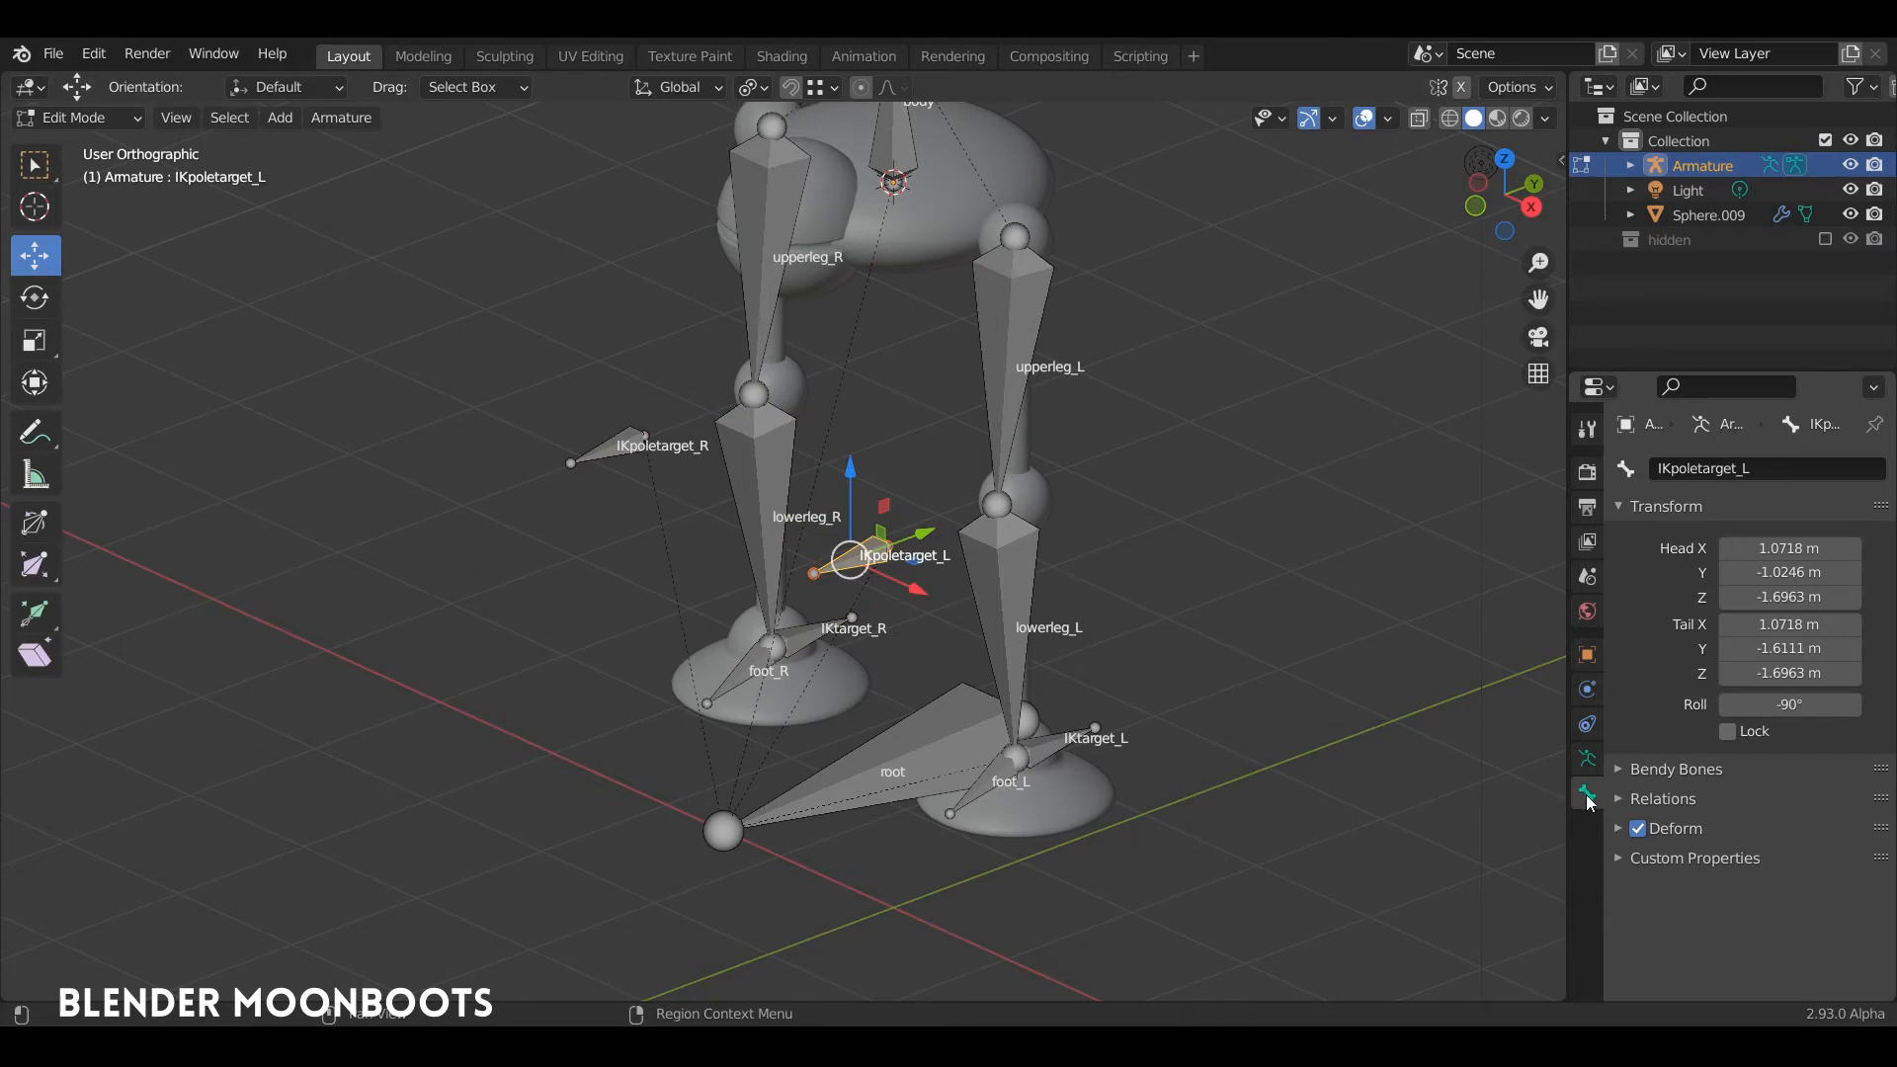
left_click(646, 450, "shift")
middle_click_drag(731, 593, 751, 624)
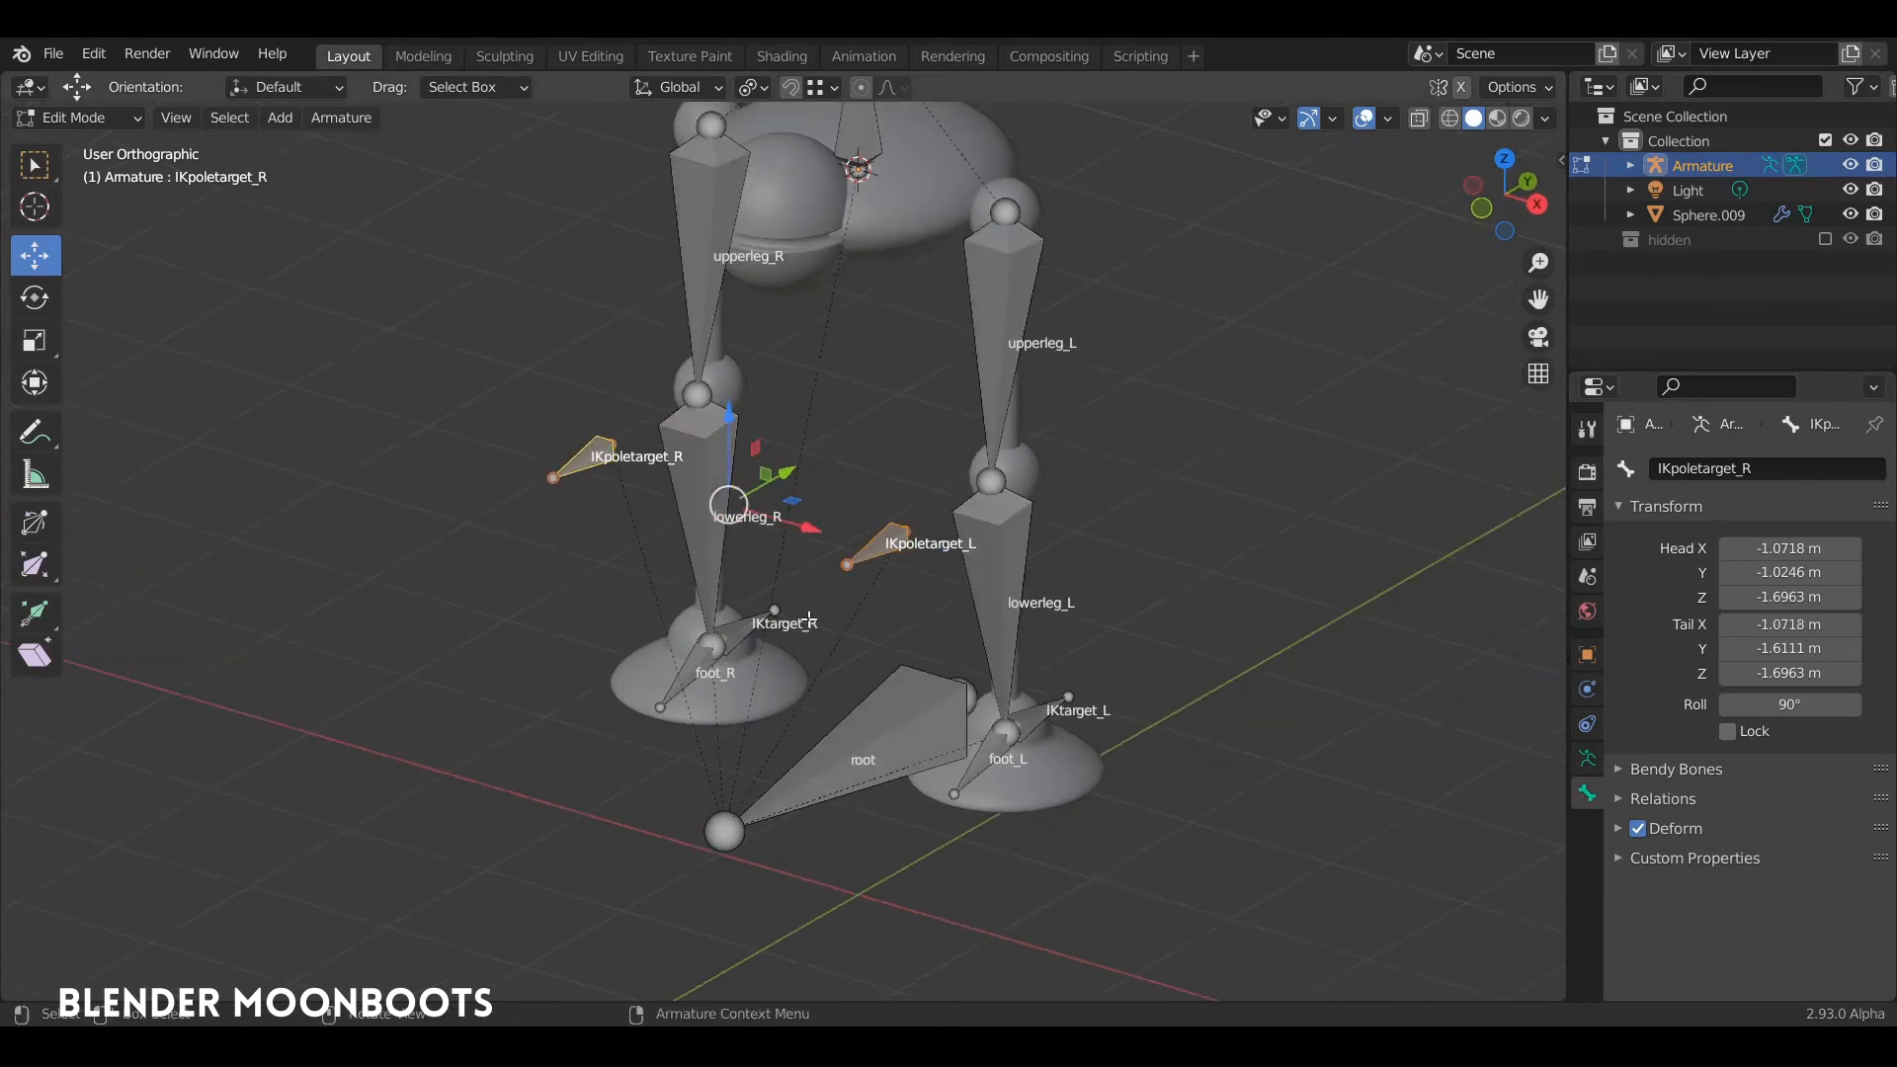
left_click(749, 623, "shift")
left_click(898, 719, "shift")
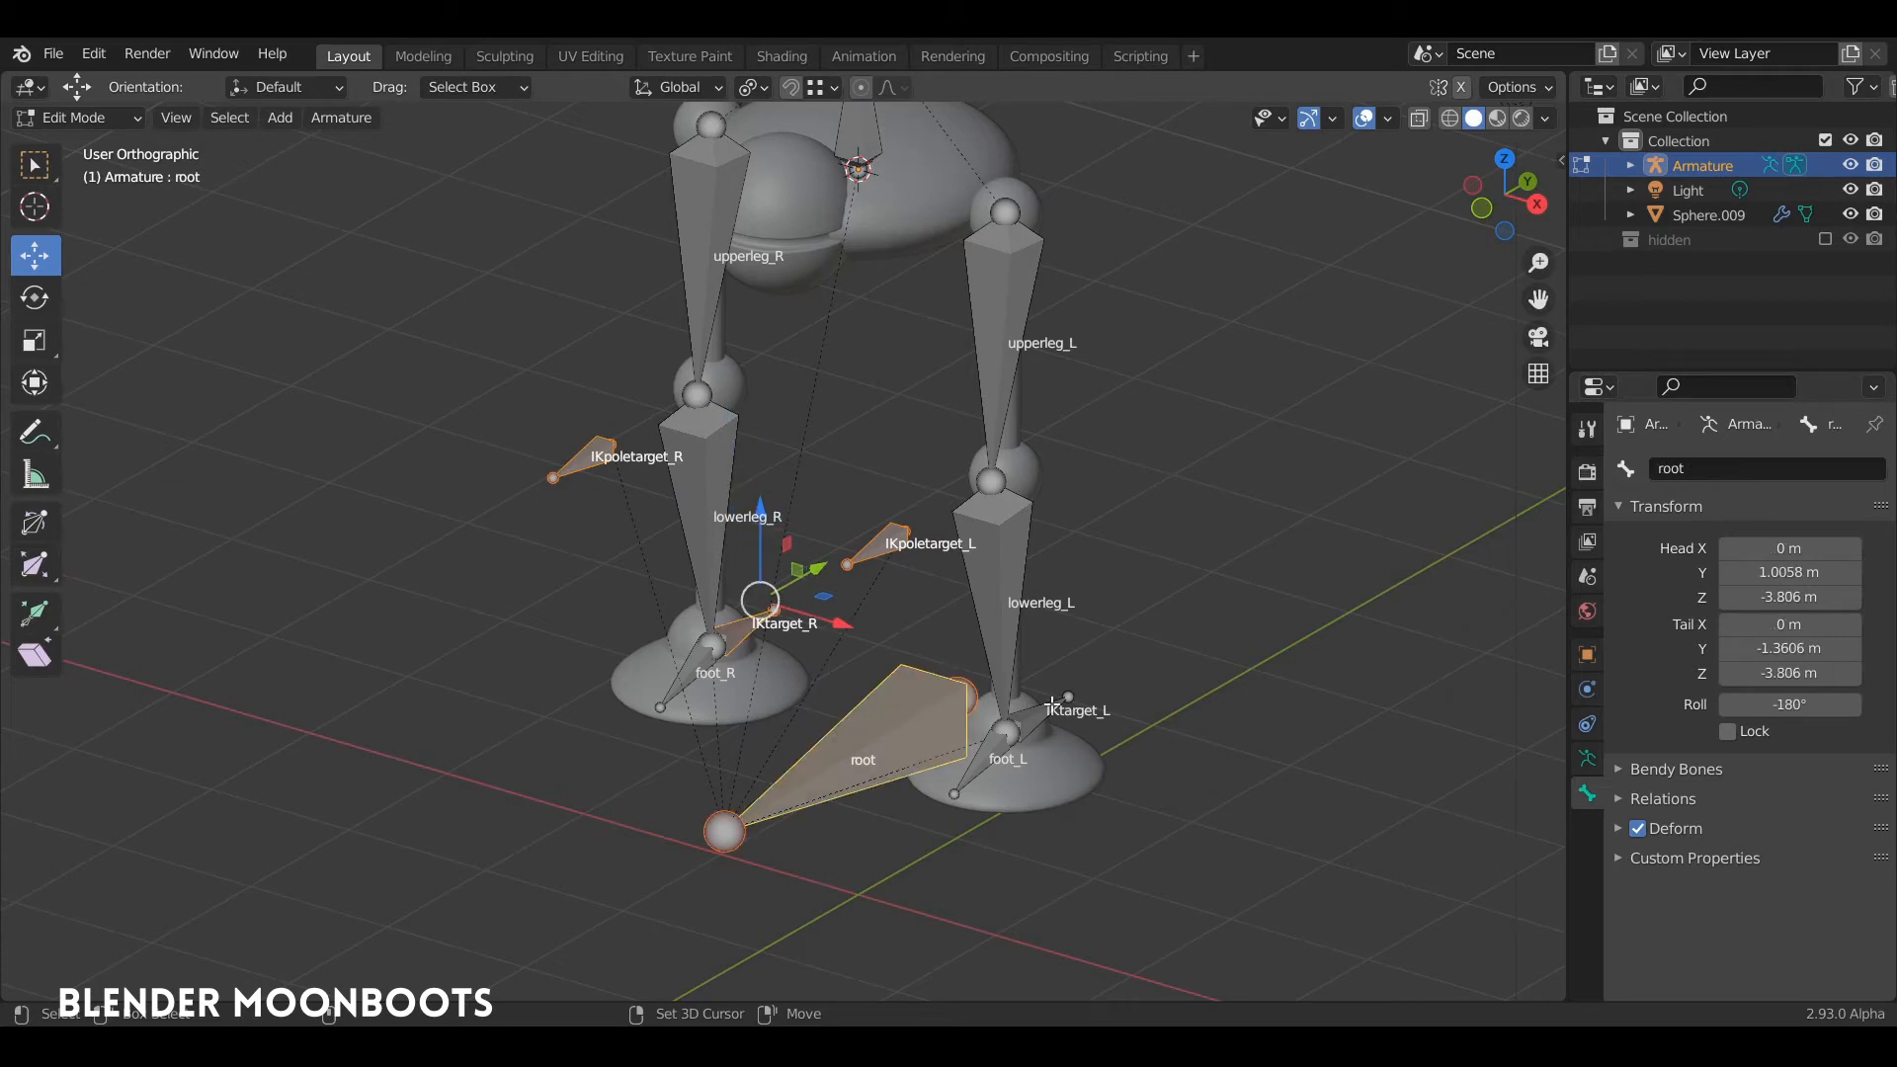
left_click(1052, 704, "shift")
middle_click_drag(1061, 509, 1060, 467)
middle_click_drag(968, 386, 1077, 513, "shift")
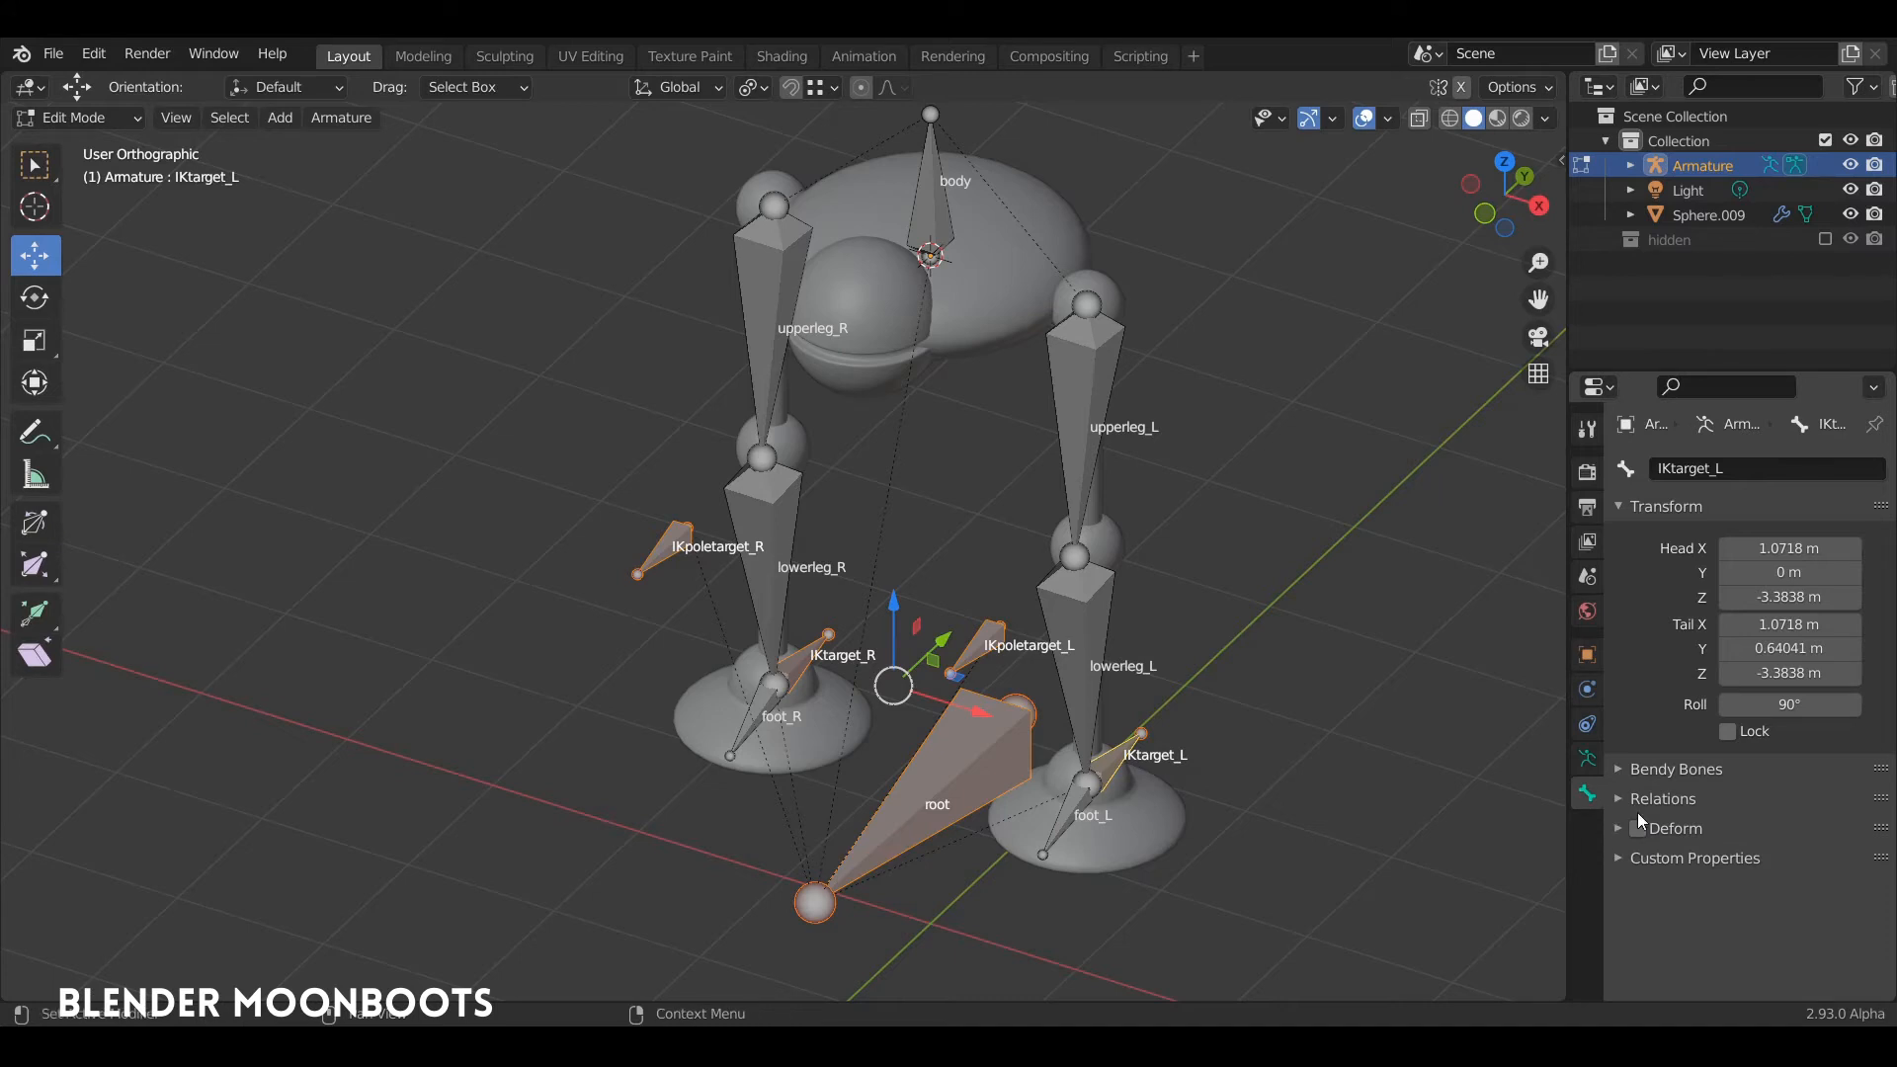
left_click(1637, 829)
Step: Check the Deform setting of the IKpoletarget_L, root, IKtarget_R, IKpoletarget_R and foot_R bones
left_click(979, 668)
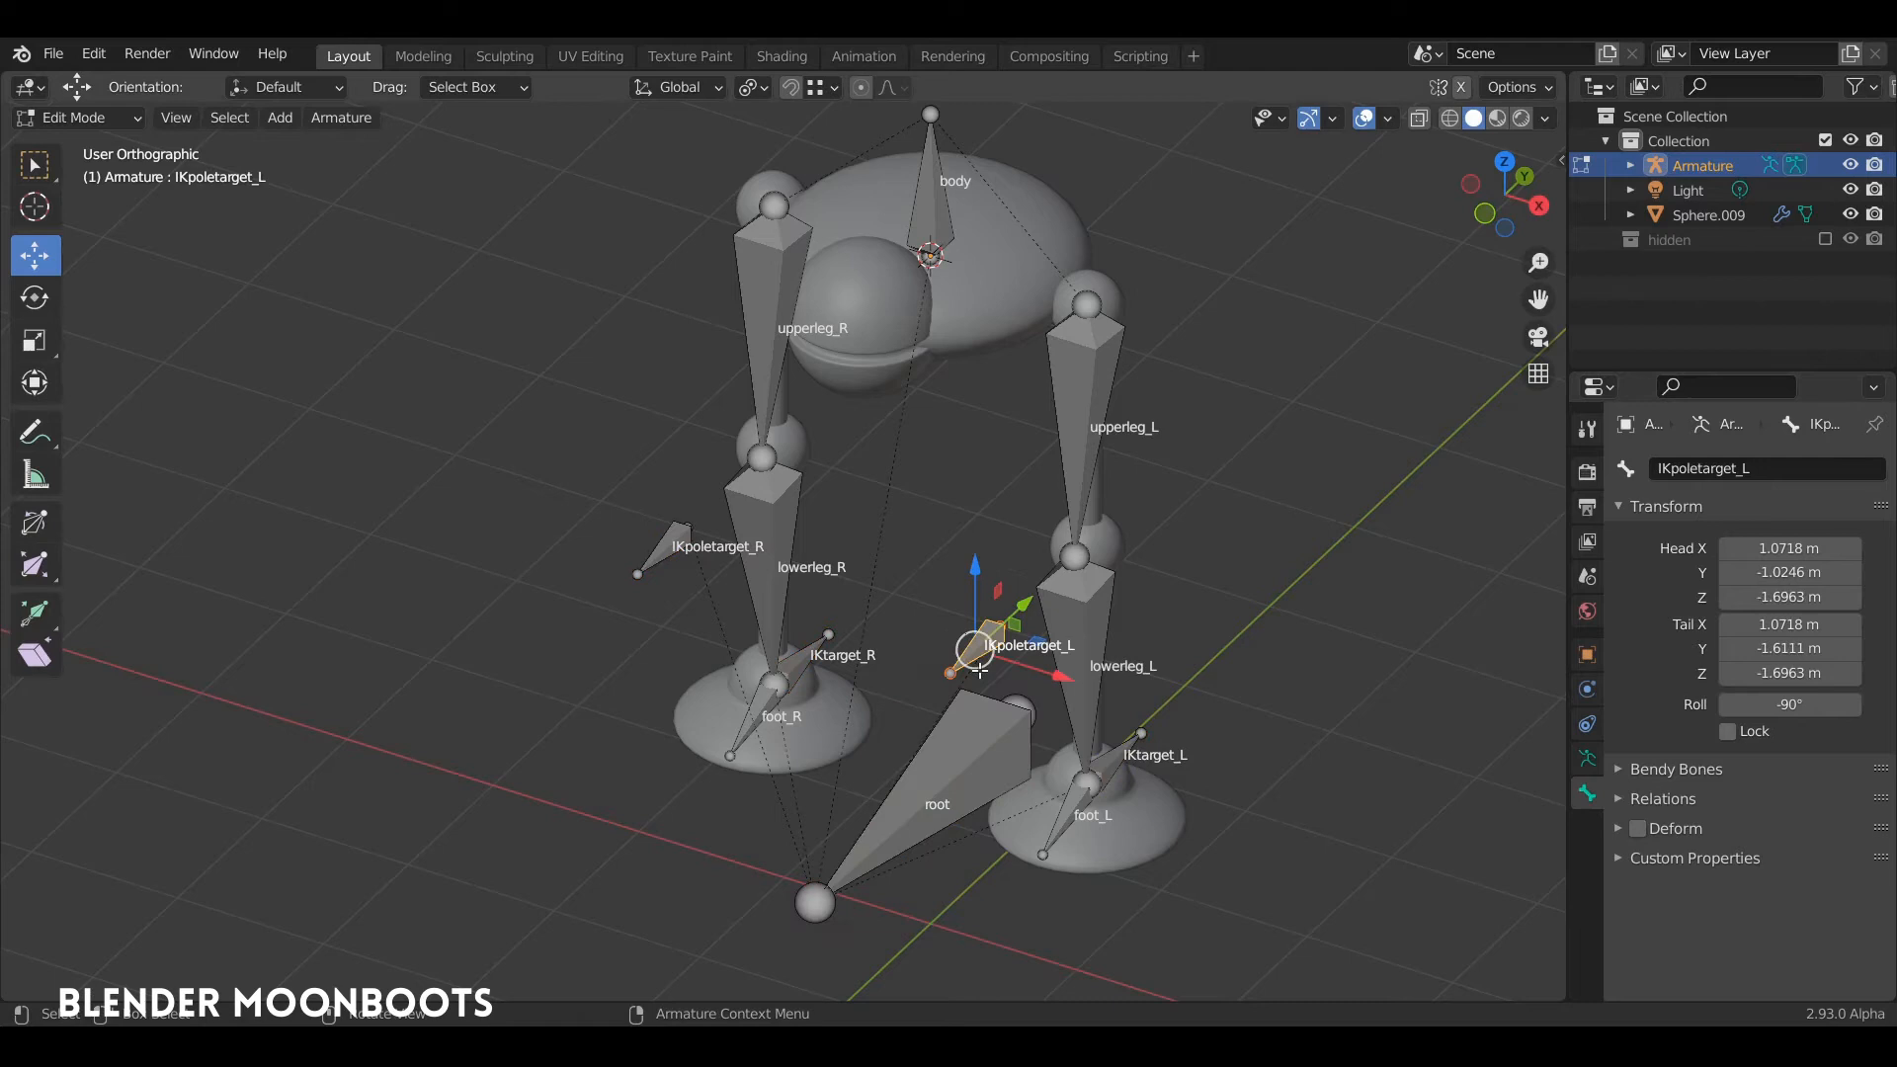
left_click(967, 736)
left_click(814, 642)
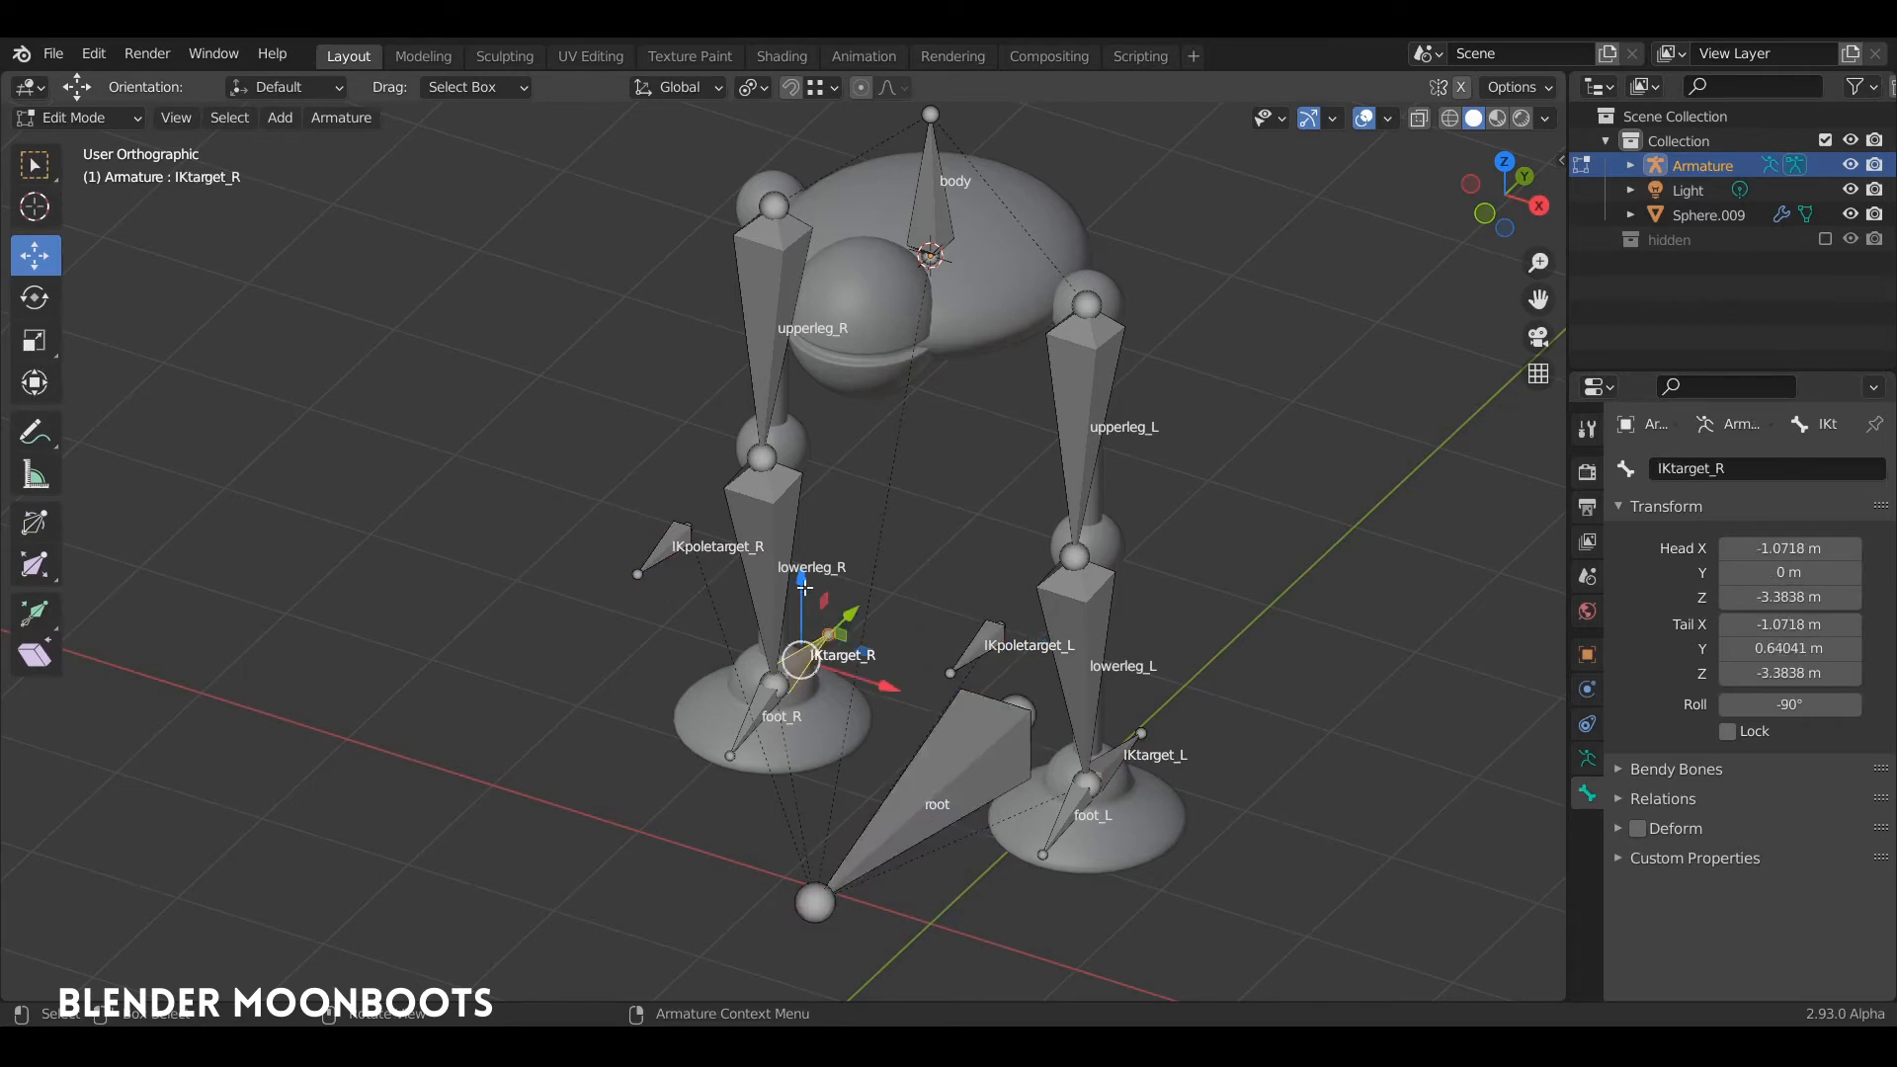
left_click(672, 544)
left_click(783, 695)
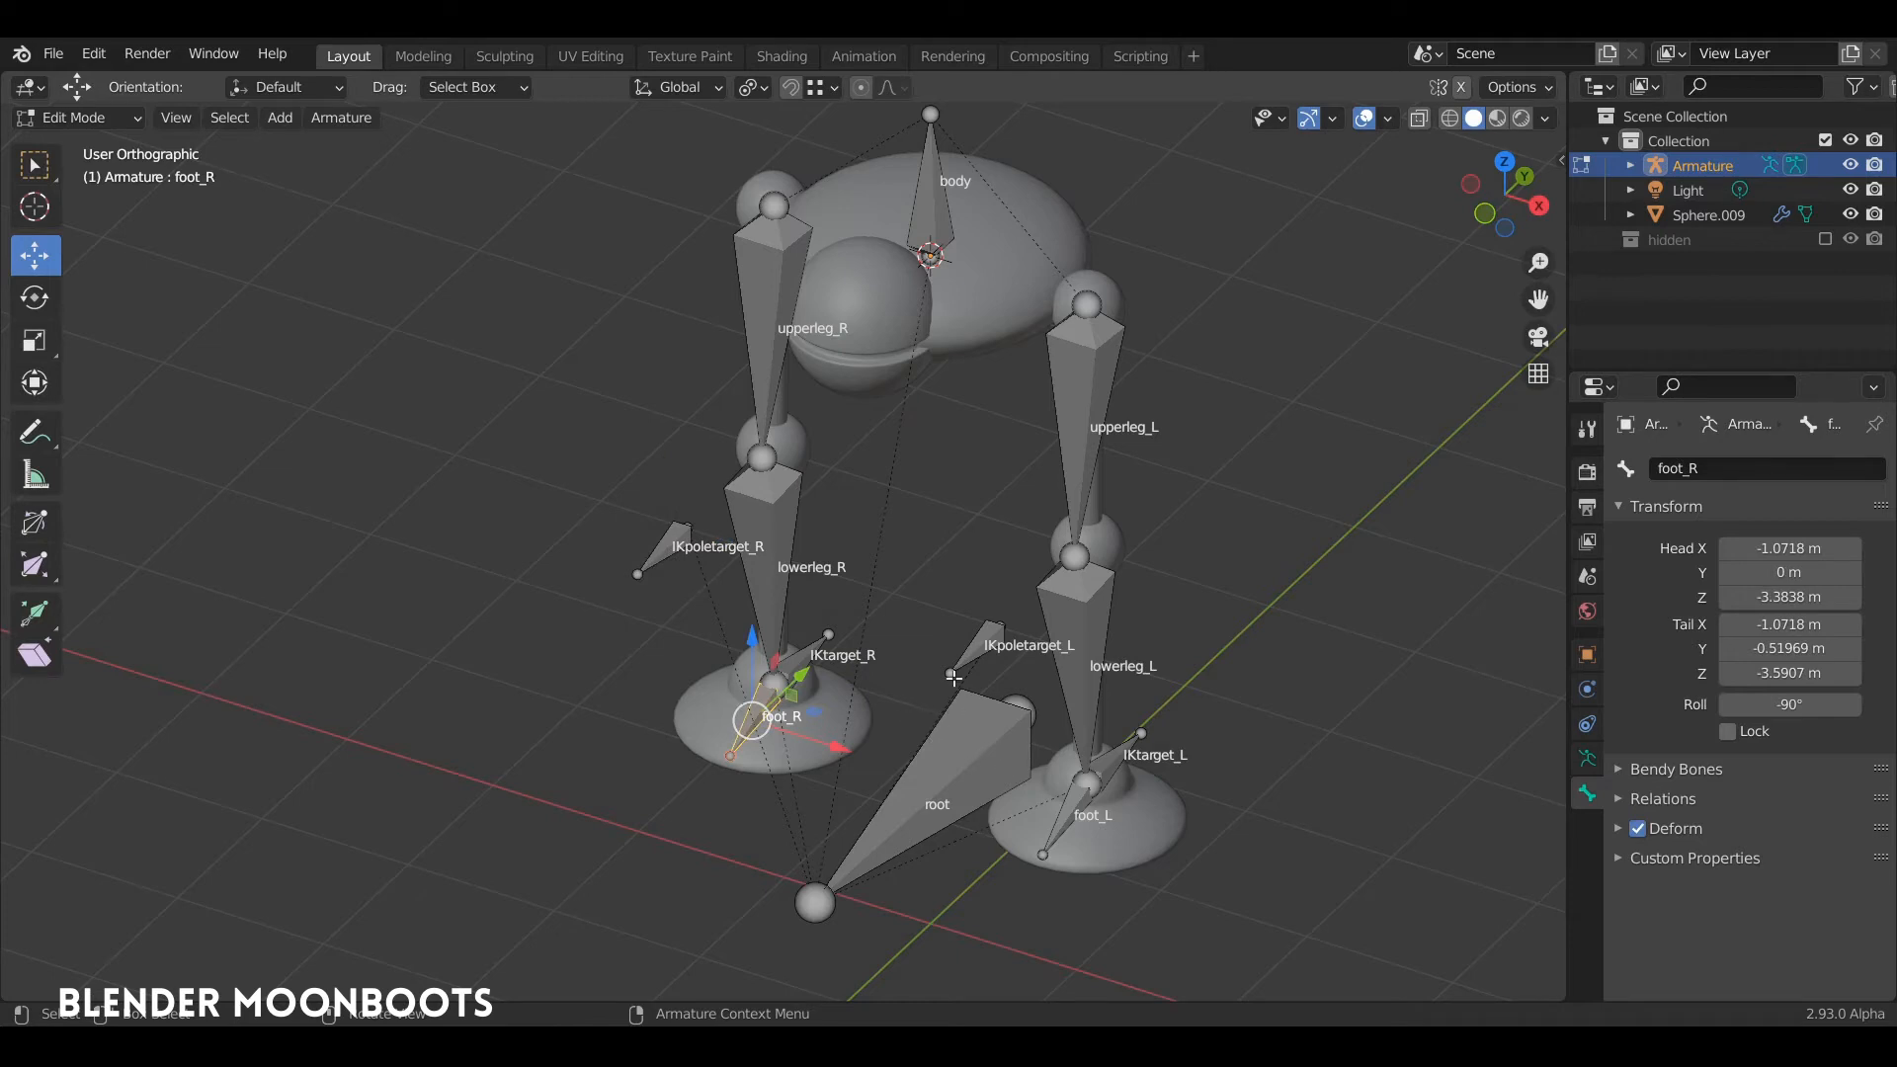
Step: Switch the armature back to Pose Mode
middle_click_drag(963, 606, 1135, 561)
key("ctrl+Tab")
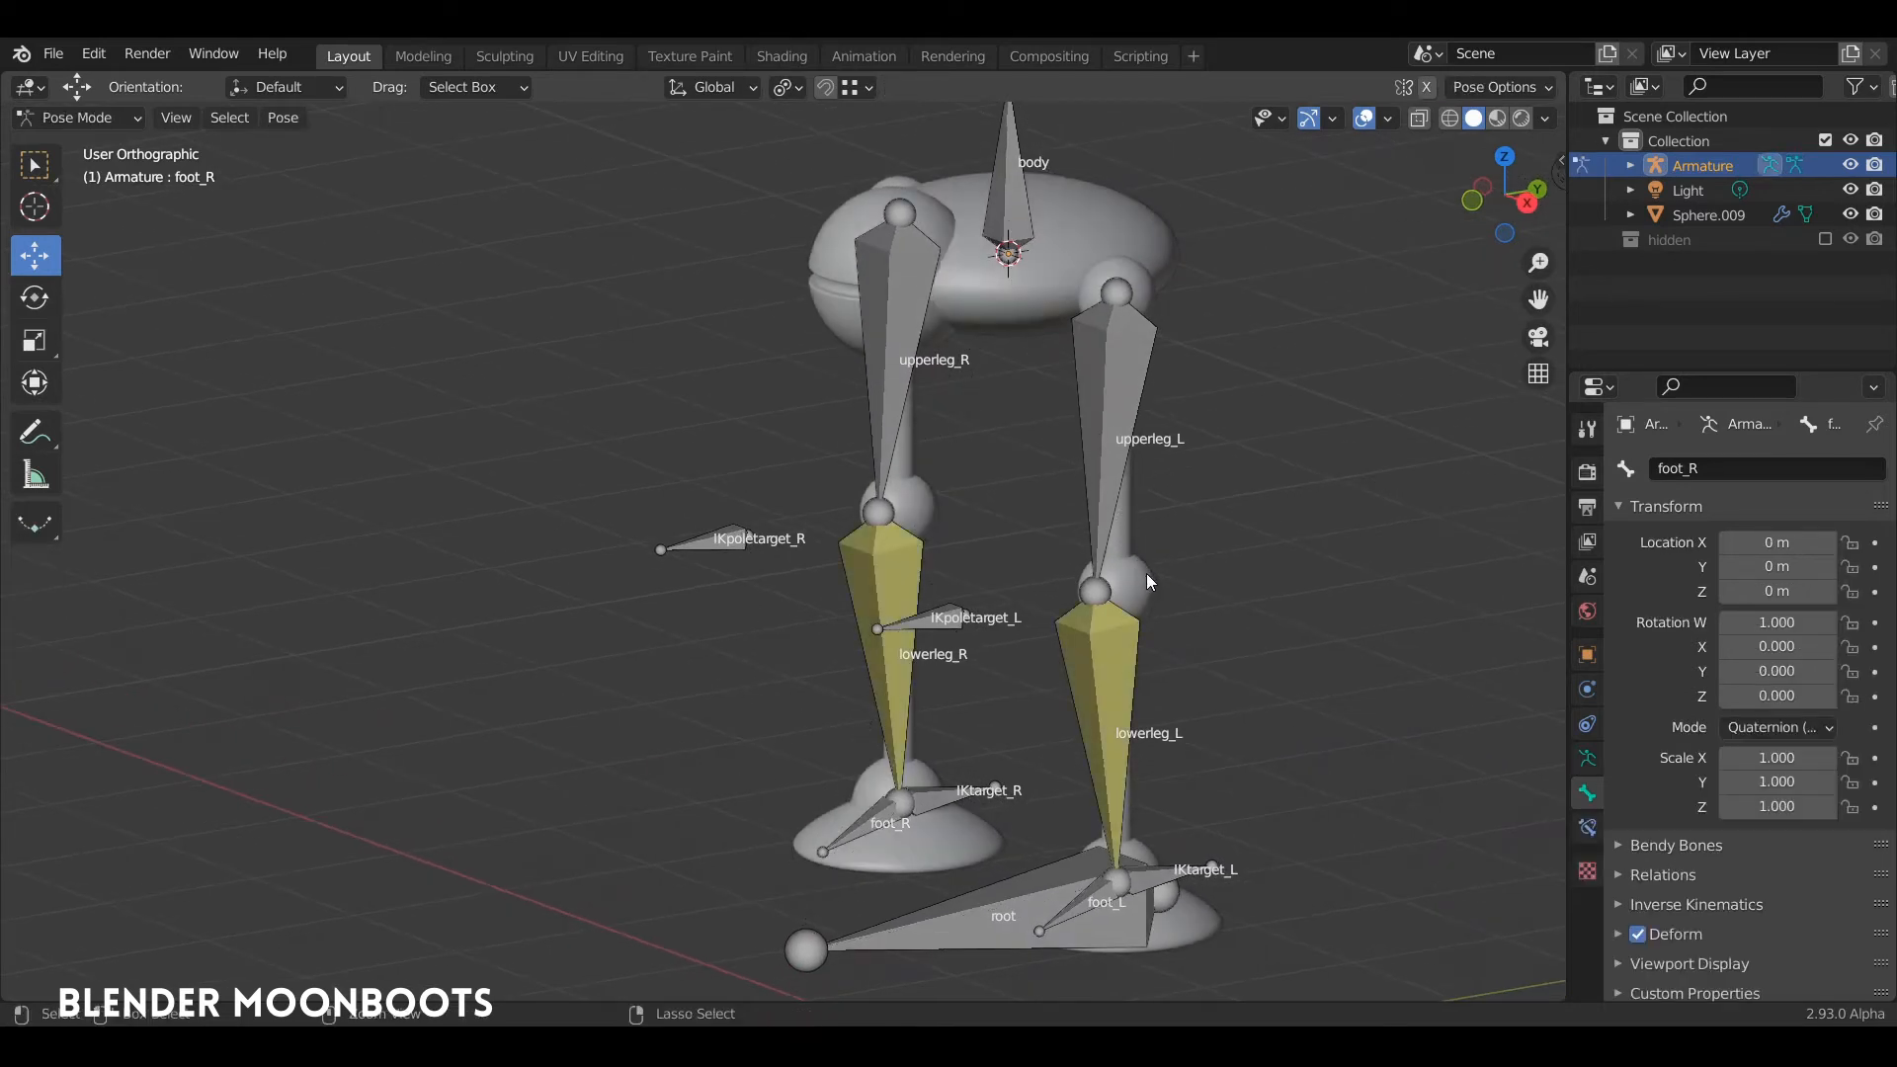
Step: In Object Mode, parent the figure mesh to the armature using Armature Deform With Empty Groups
key("ctrl+Tab")
left_click(1141, 573)
mouse_move(1140, 571)
middle_mouse_down()
mouse_move(1217, 541)
mouse_move(1057, 551)
mouse_move(1127, 541)
middle_mouse_up()
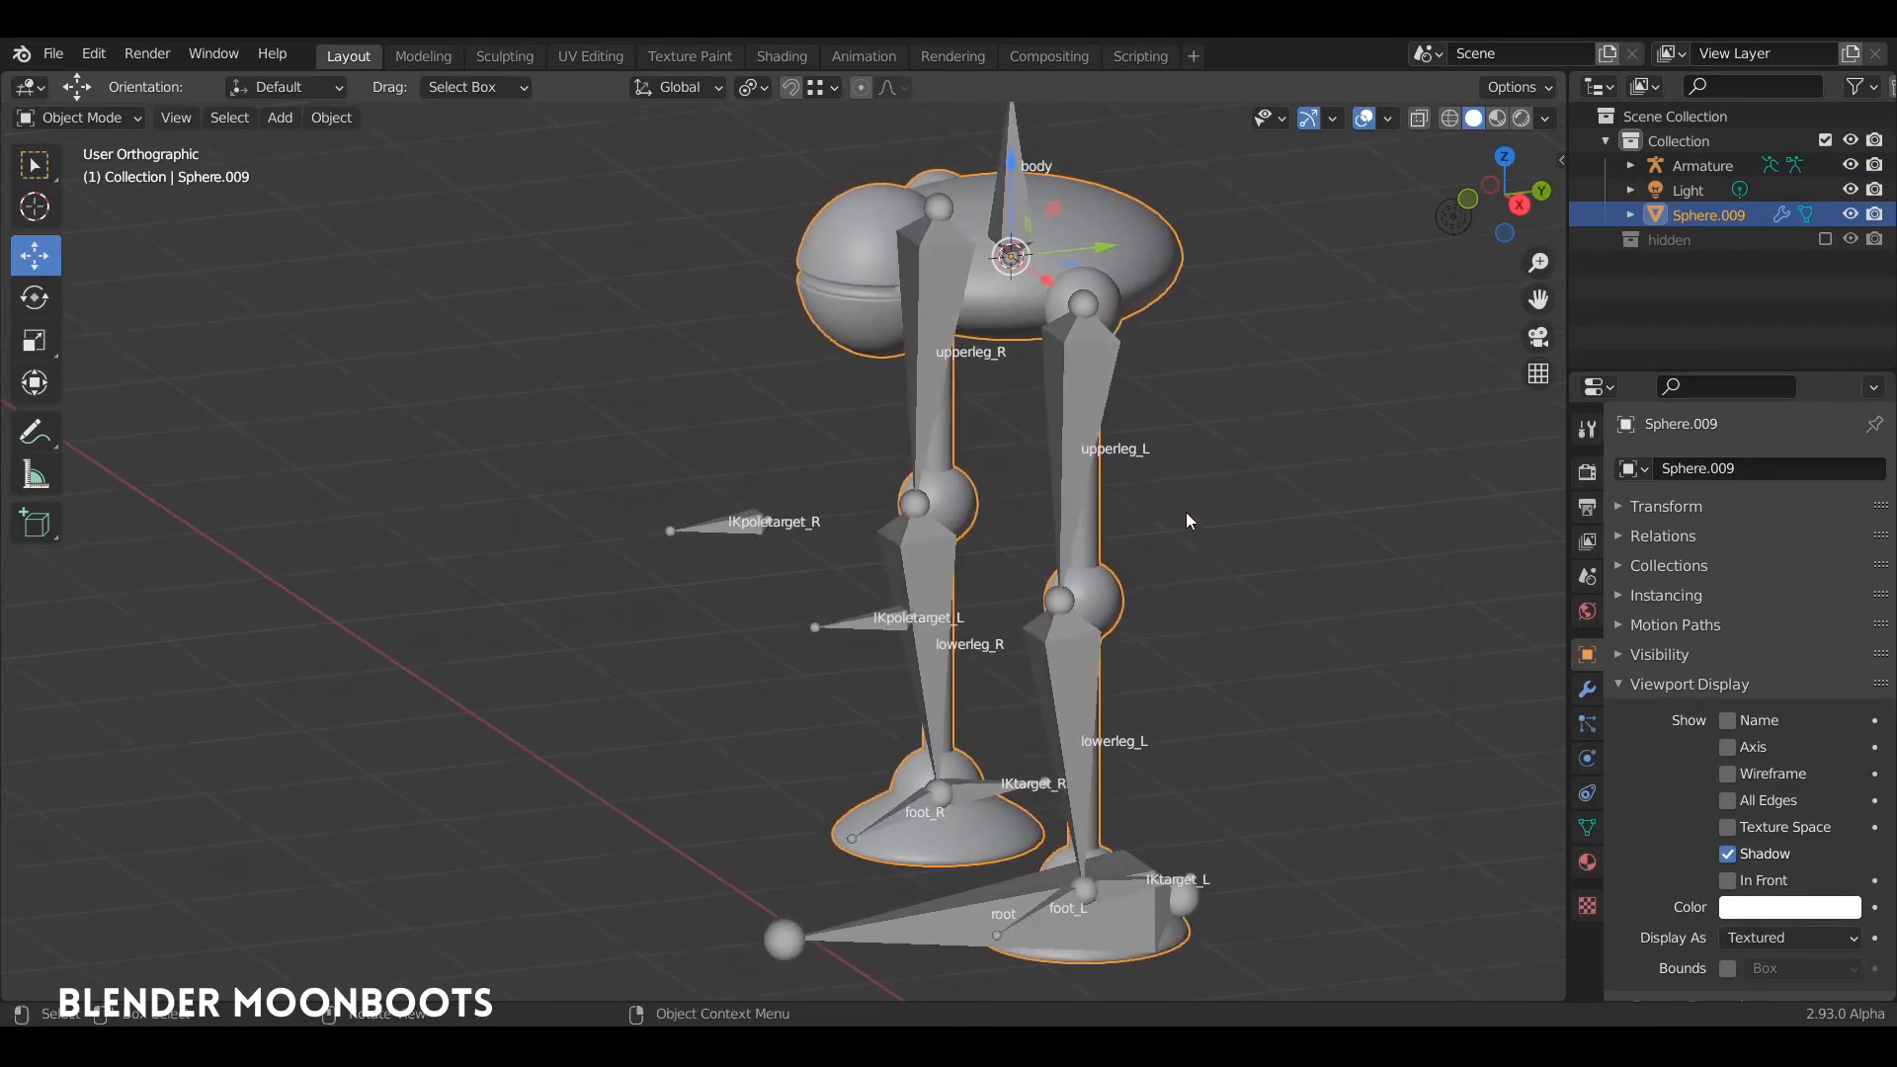
middle_click_drag(1173, 455, 1081, 364)
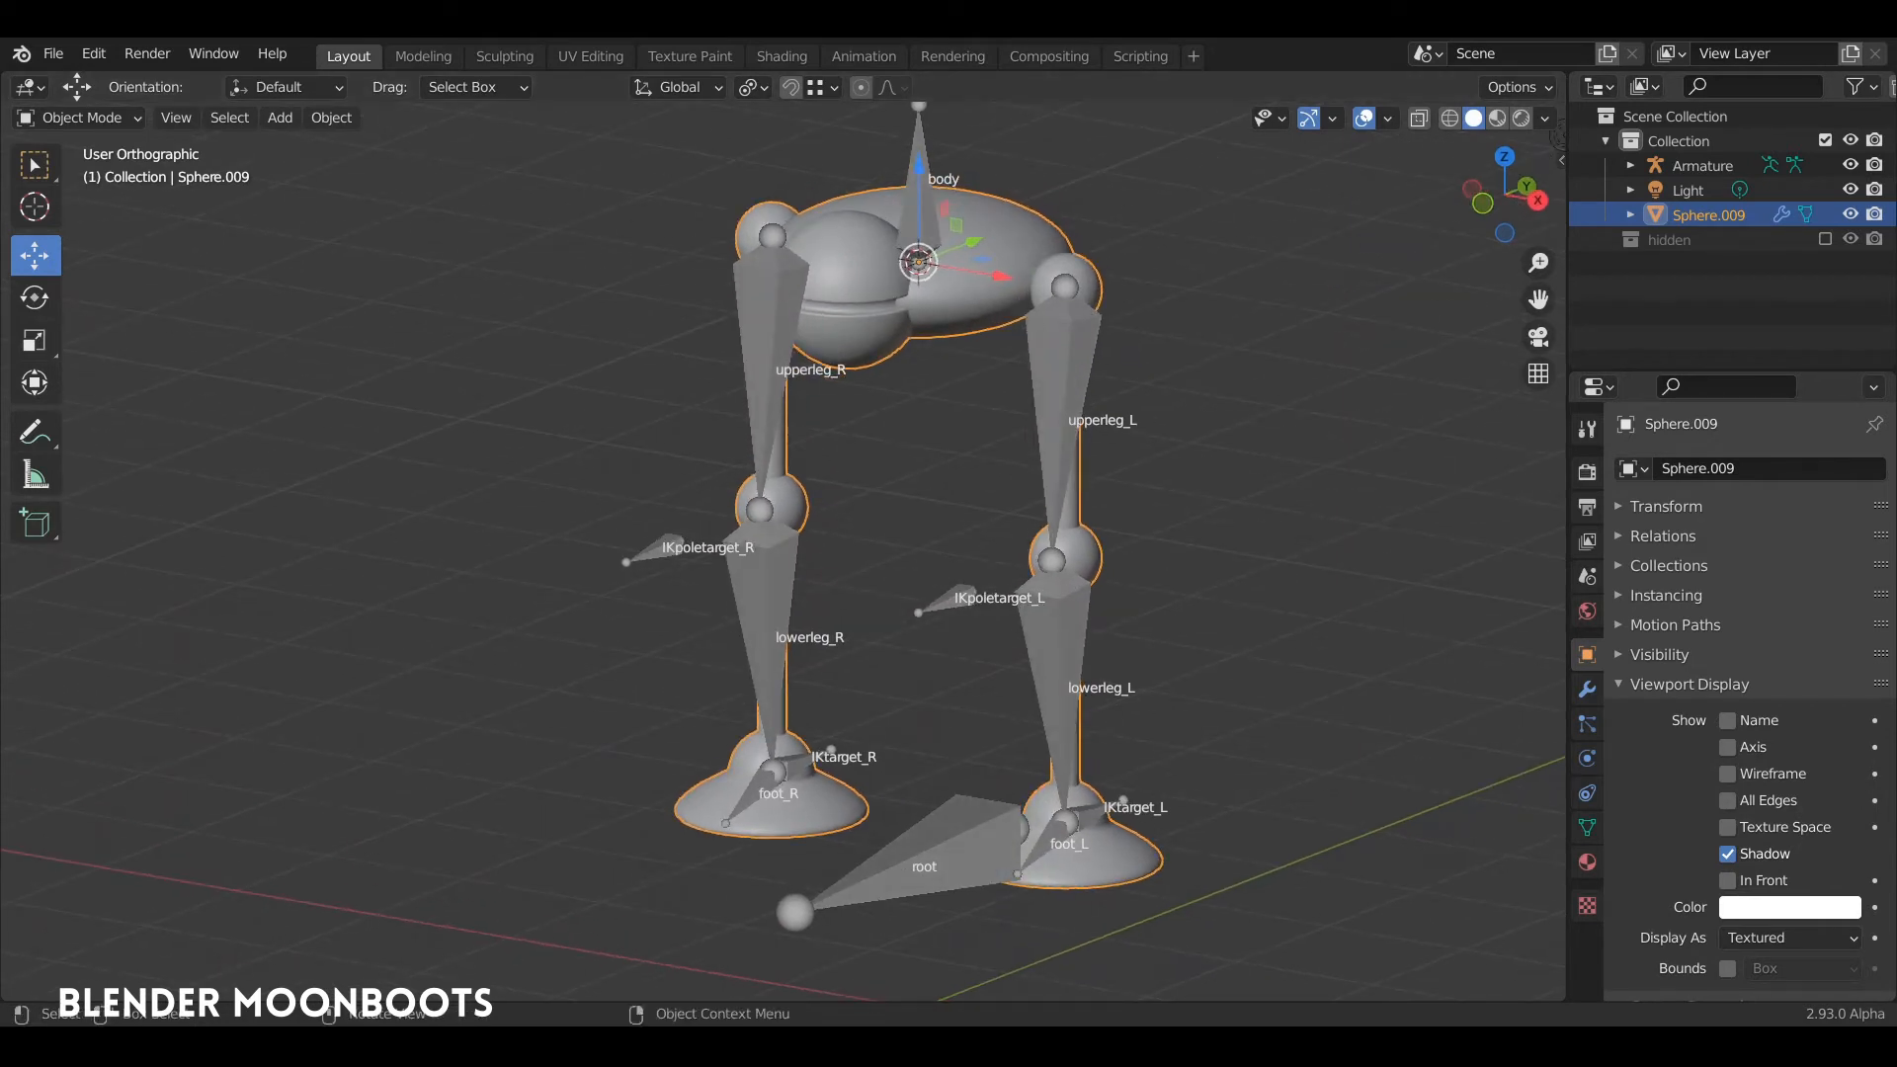
left_click(633, 402)
left_click(966, 291)
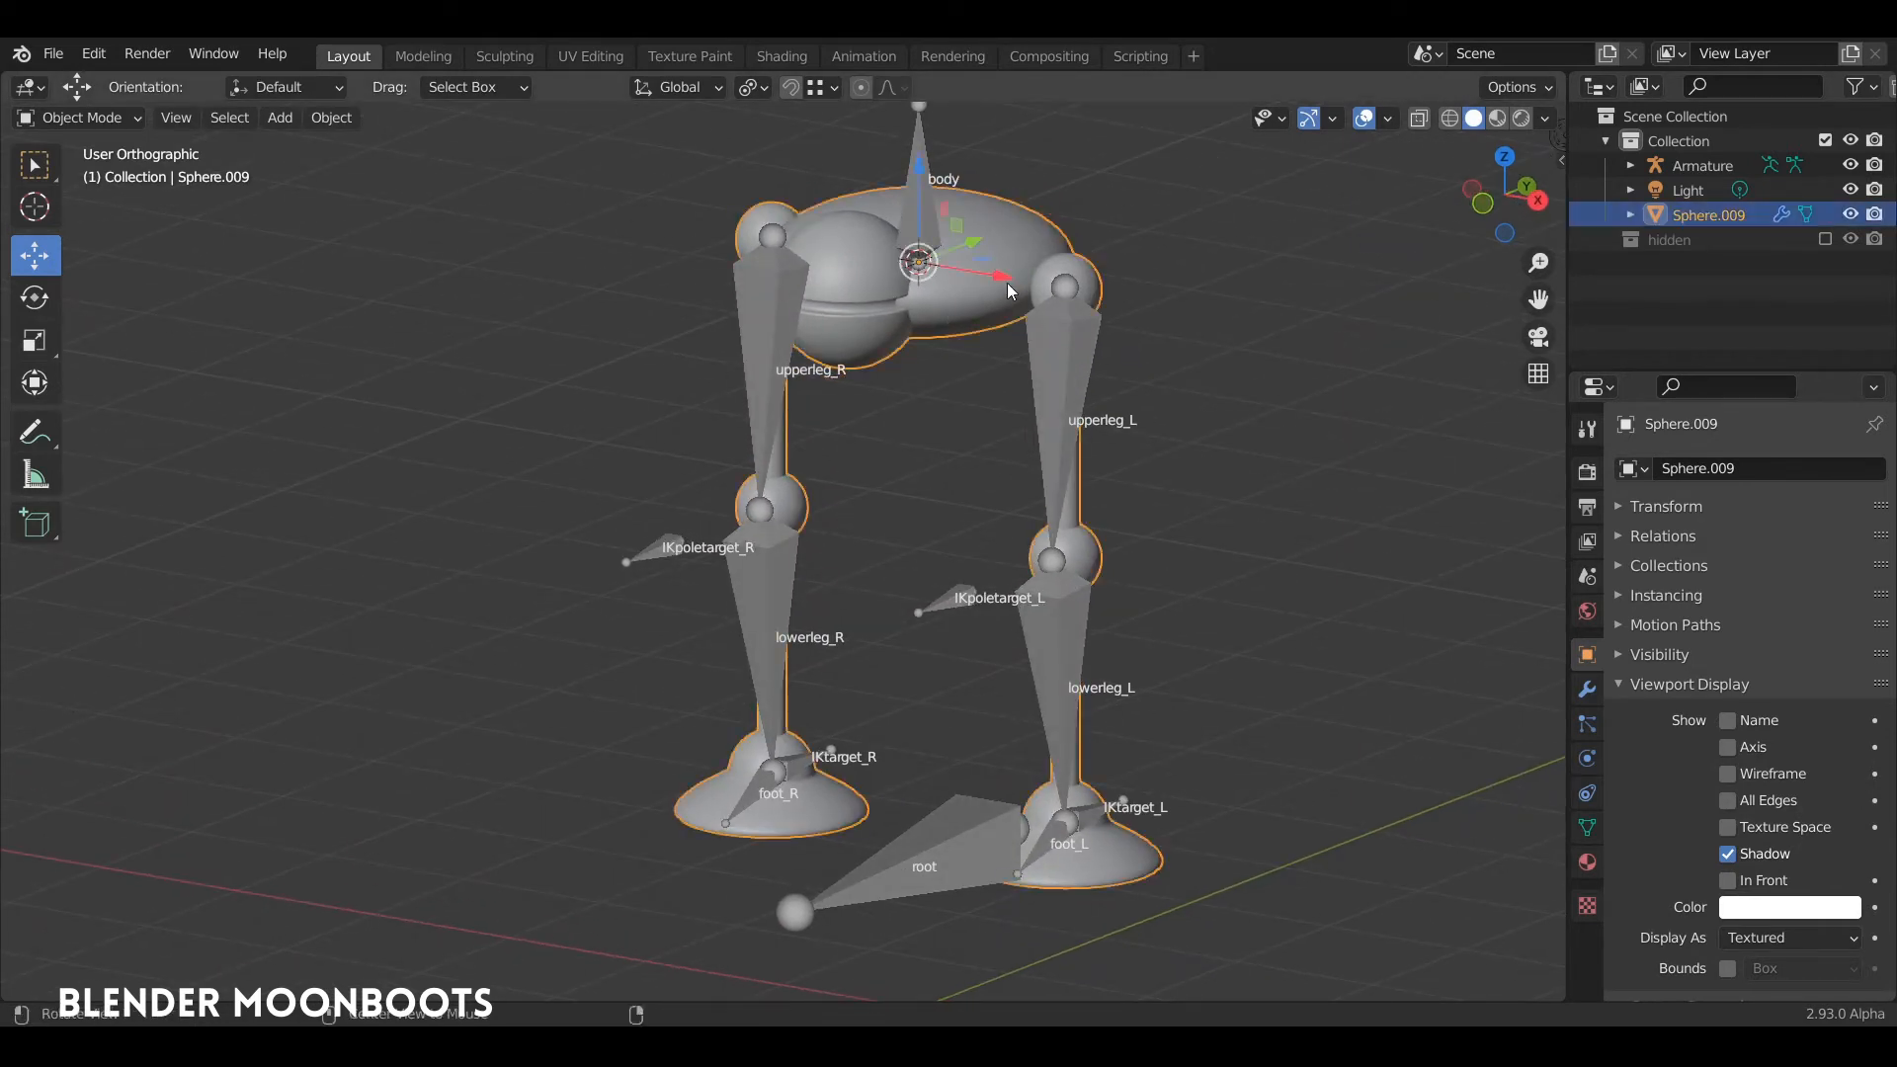
mouse_move(1005, 283)
middle_mouse_down()
mouse_move(1101, 265)
mouse_move(1008, 298)
middle_mouse_up()
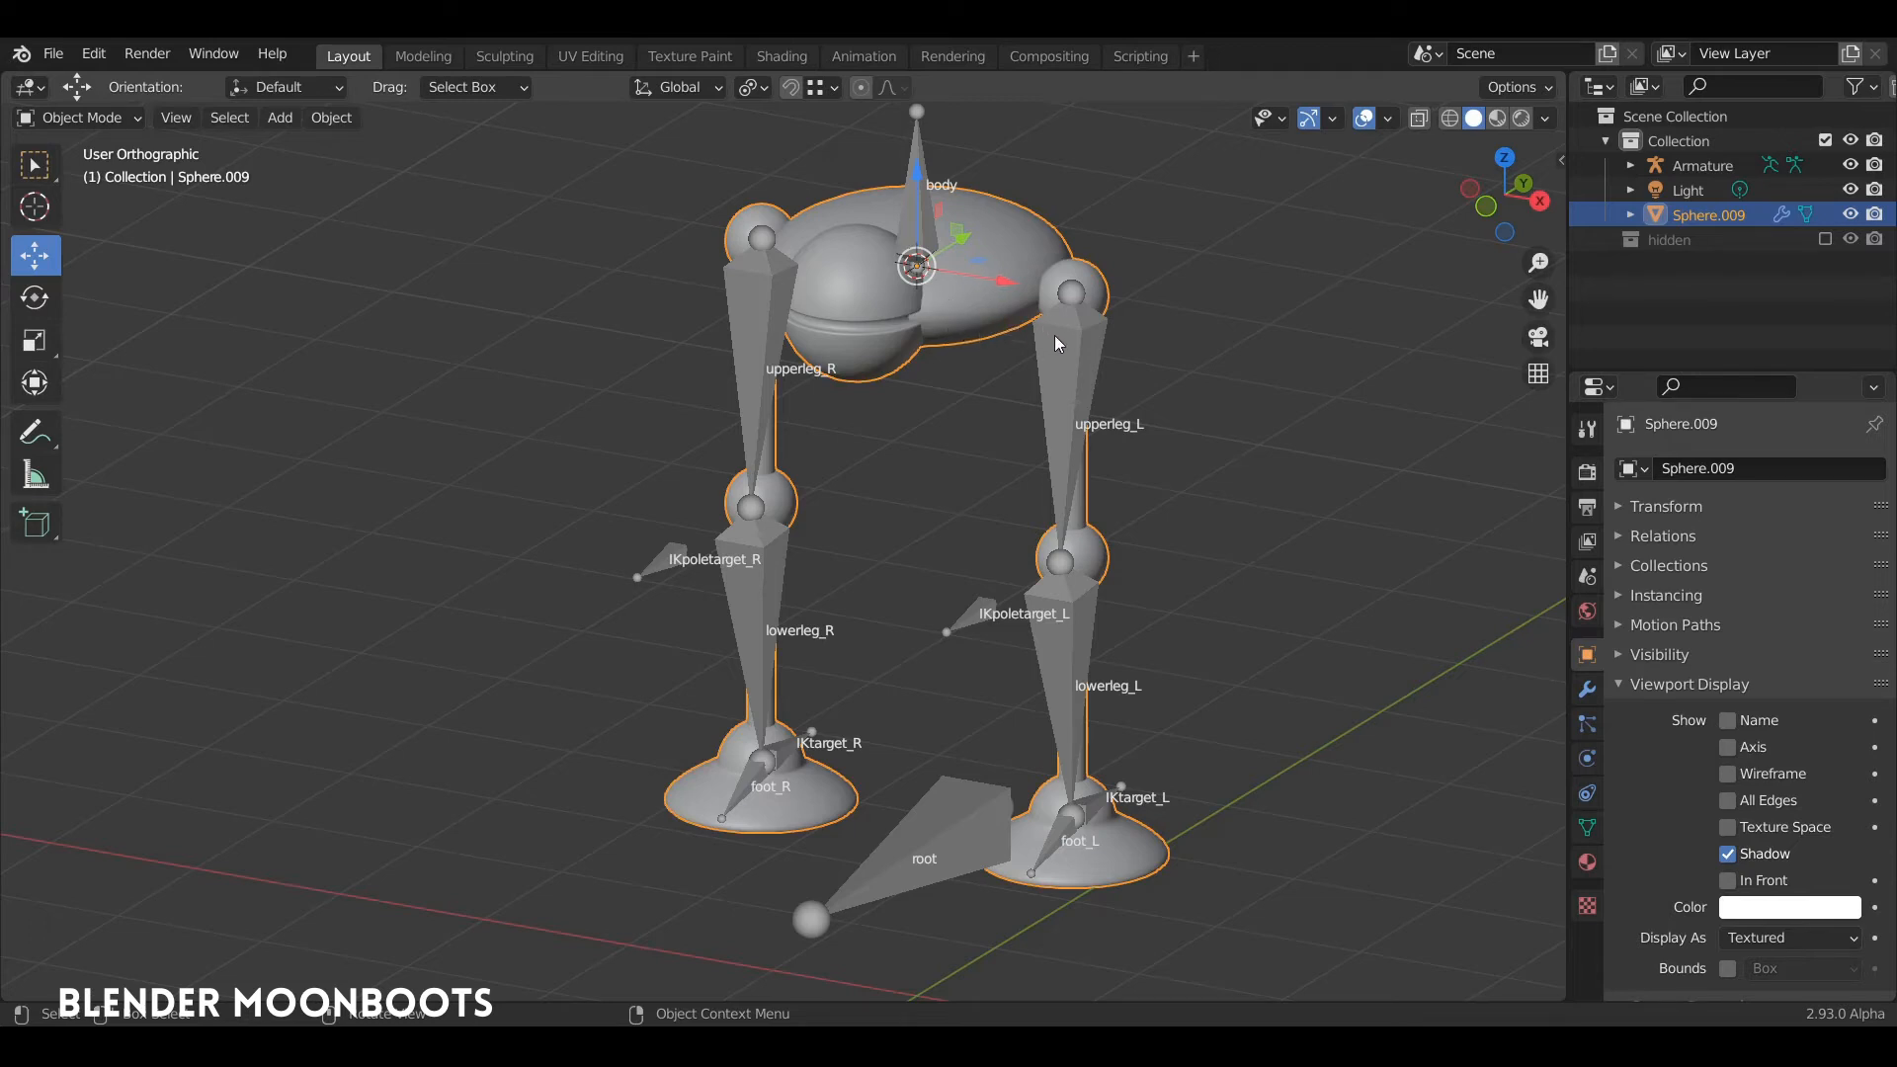
left_click(1071, 356, "shift")
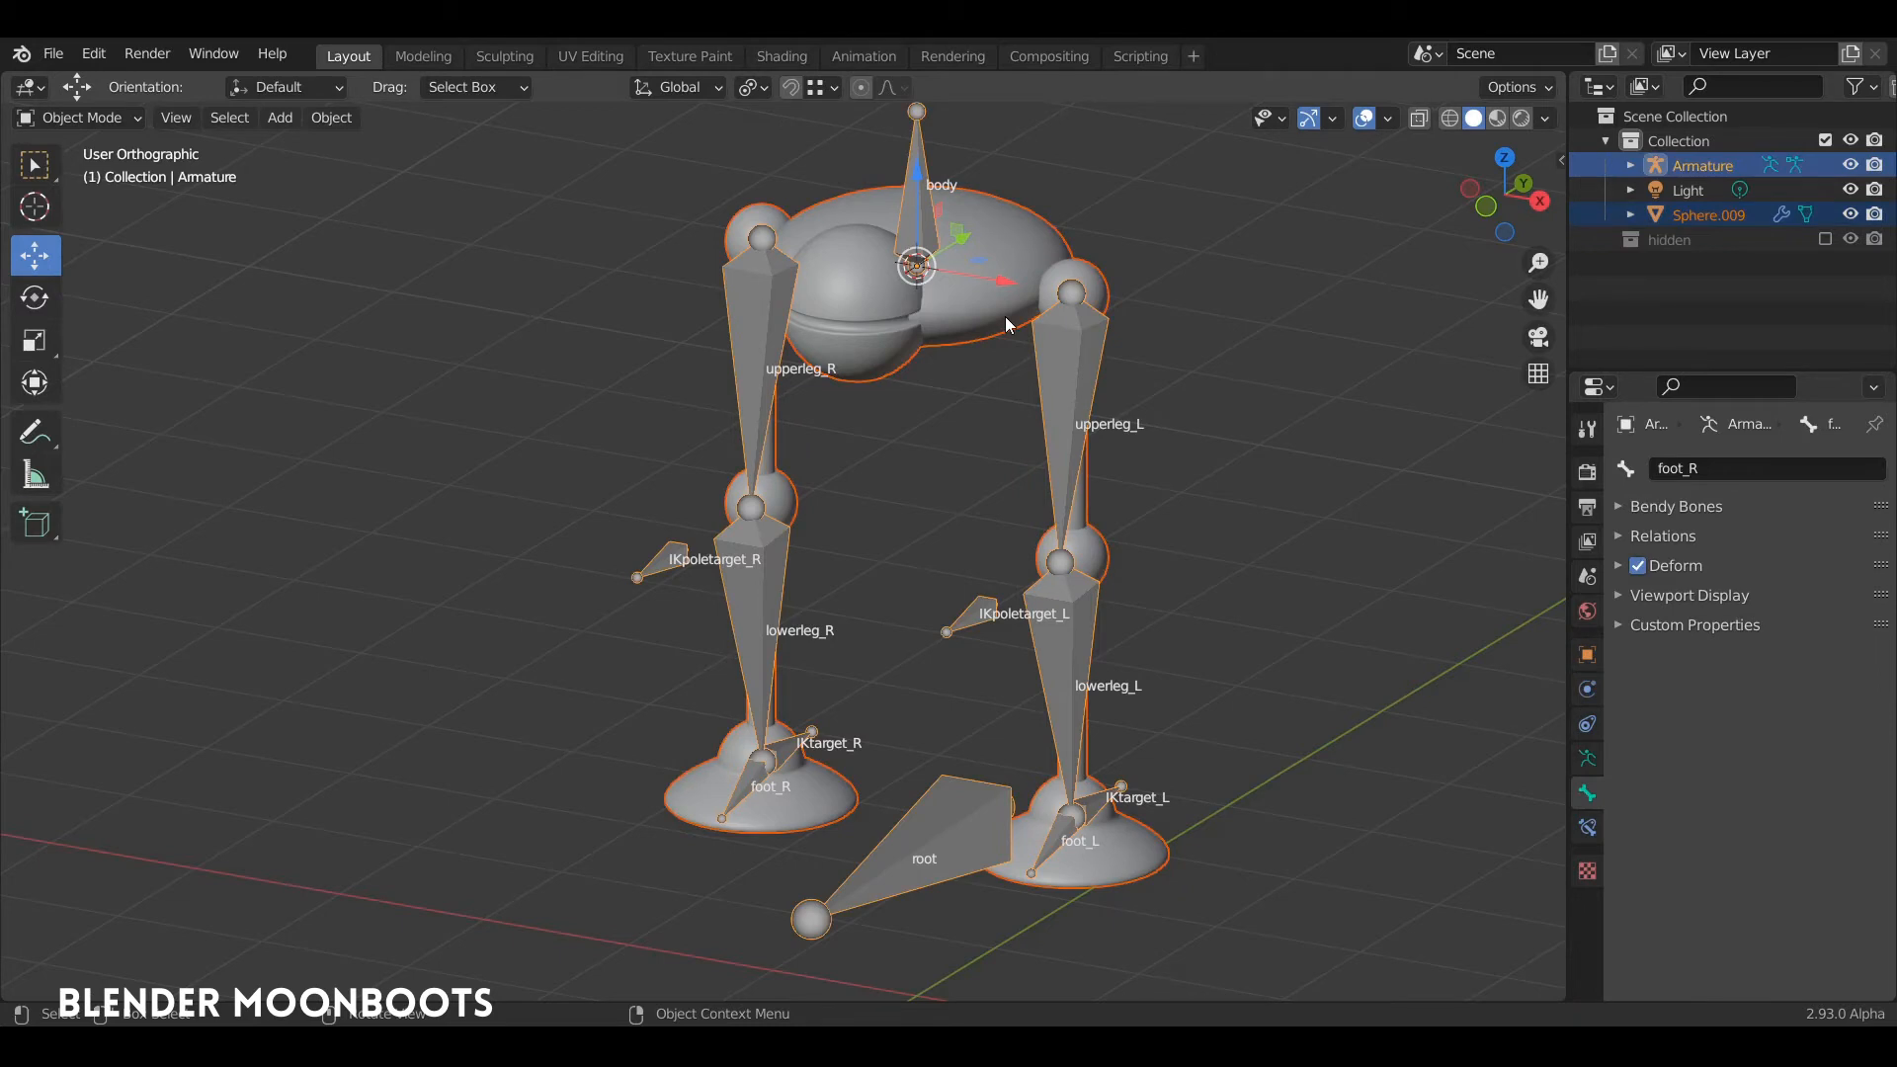
left_click(1026, 228)
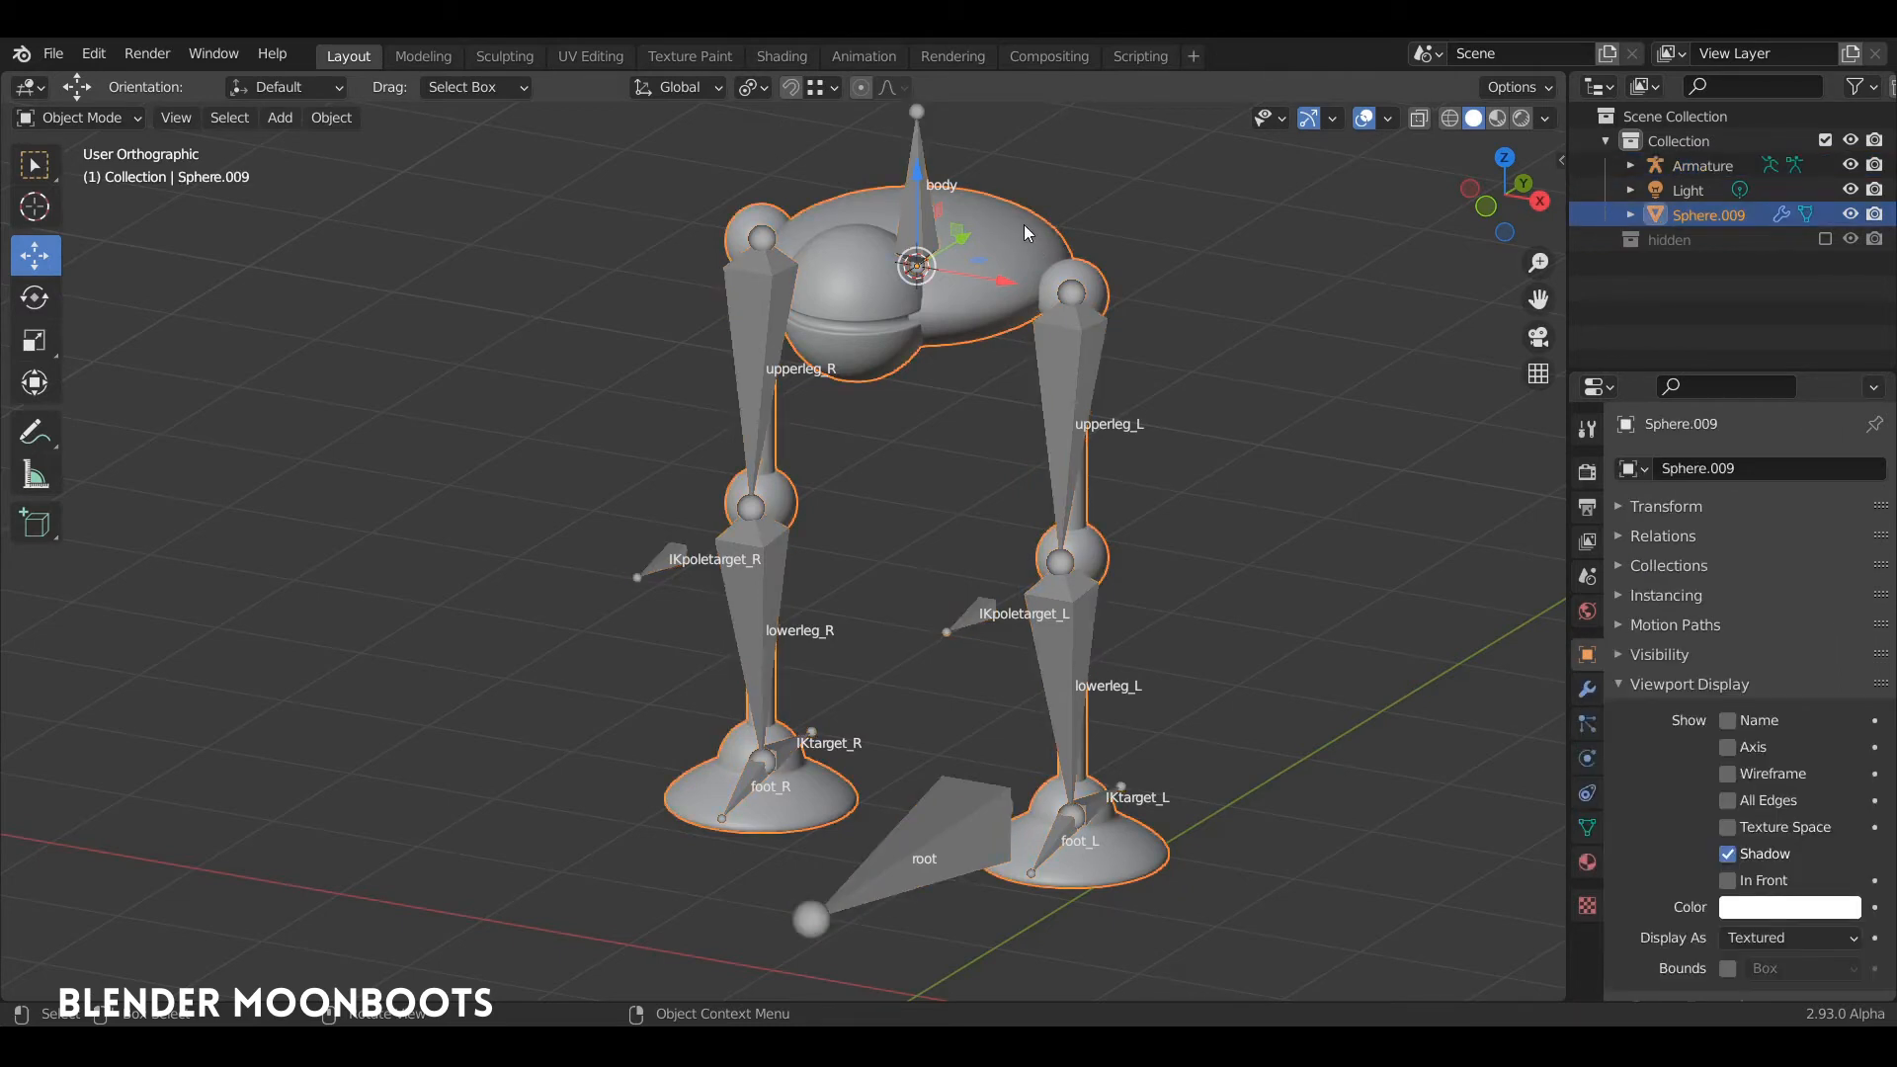
left_click(918, 150, "shift")
key("ctrl+p")
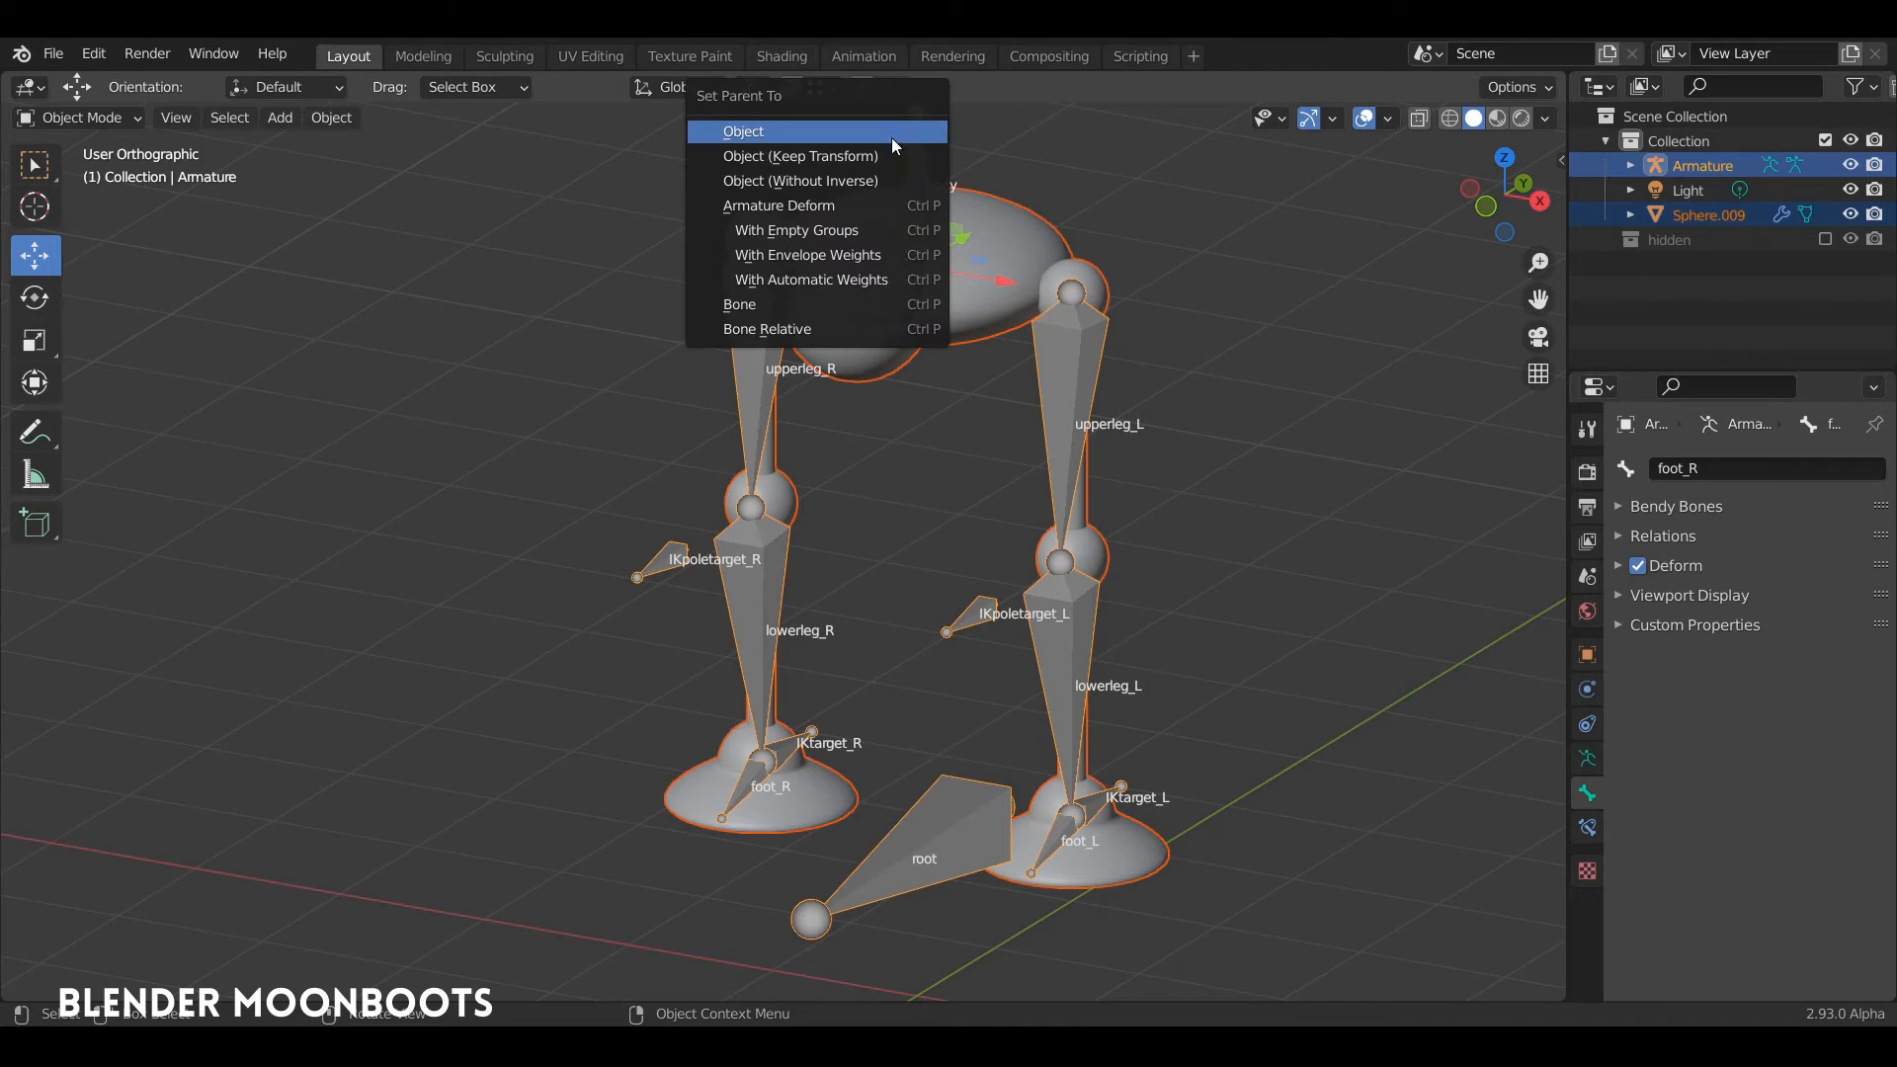
left_click(834, 229)
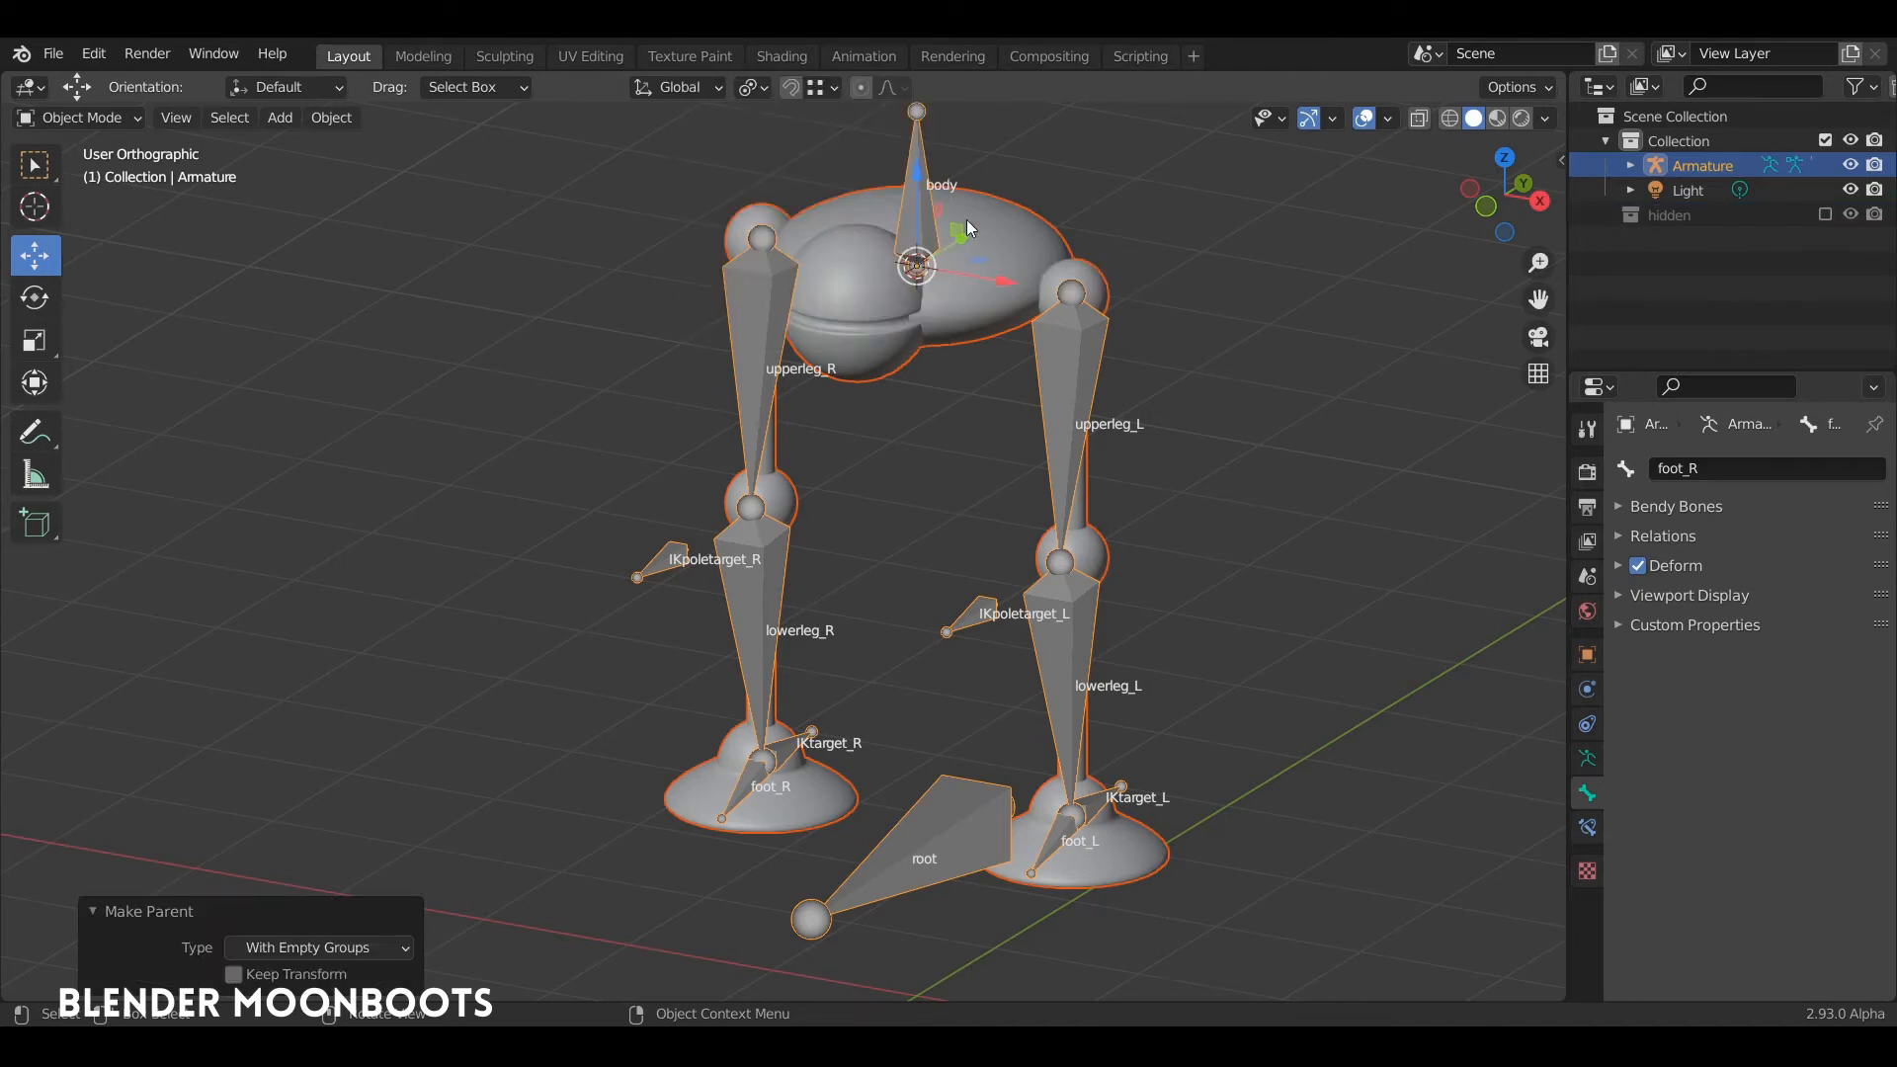
Step: Display the figure mesh's vertex groups and enlarge the list to fit every group
left_click(1013, 230)
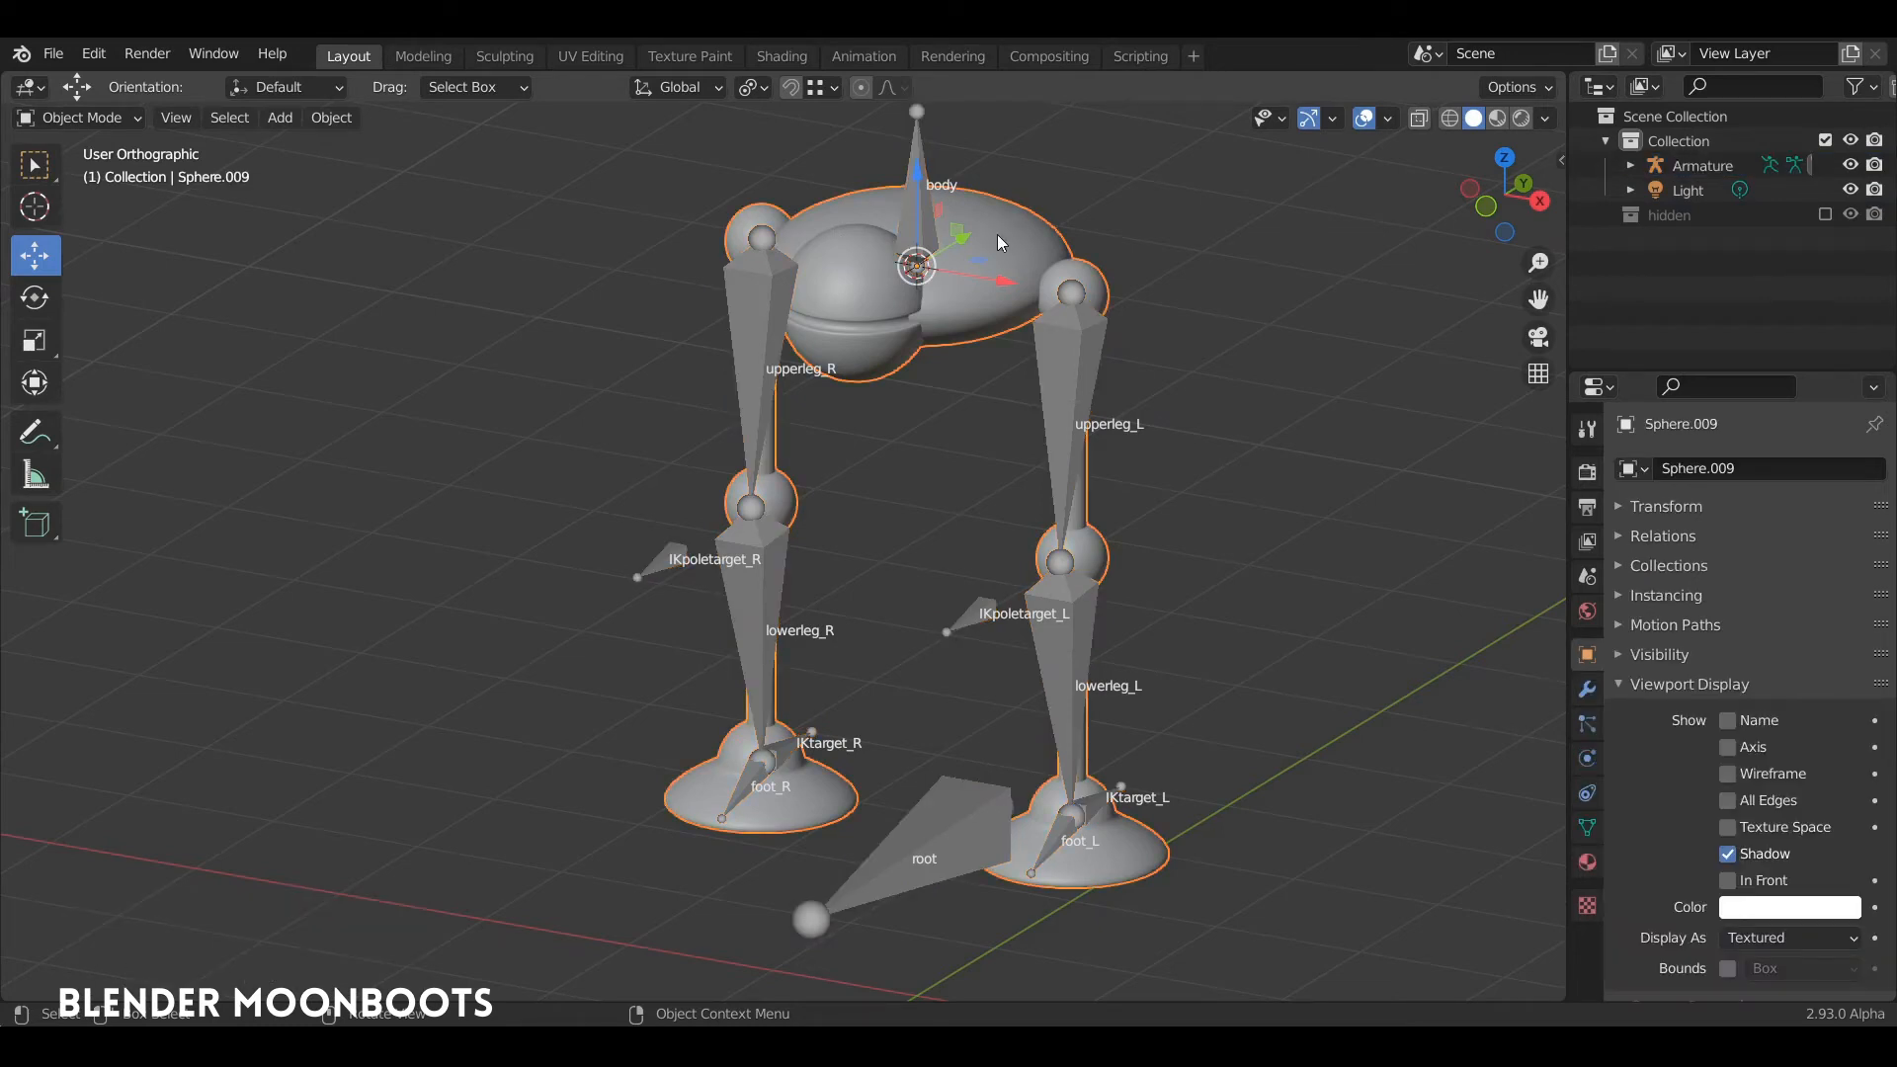
middle_click_drag(998, 234, 1111, 341)
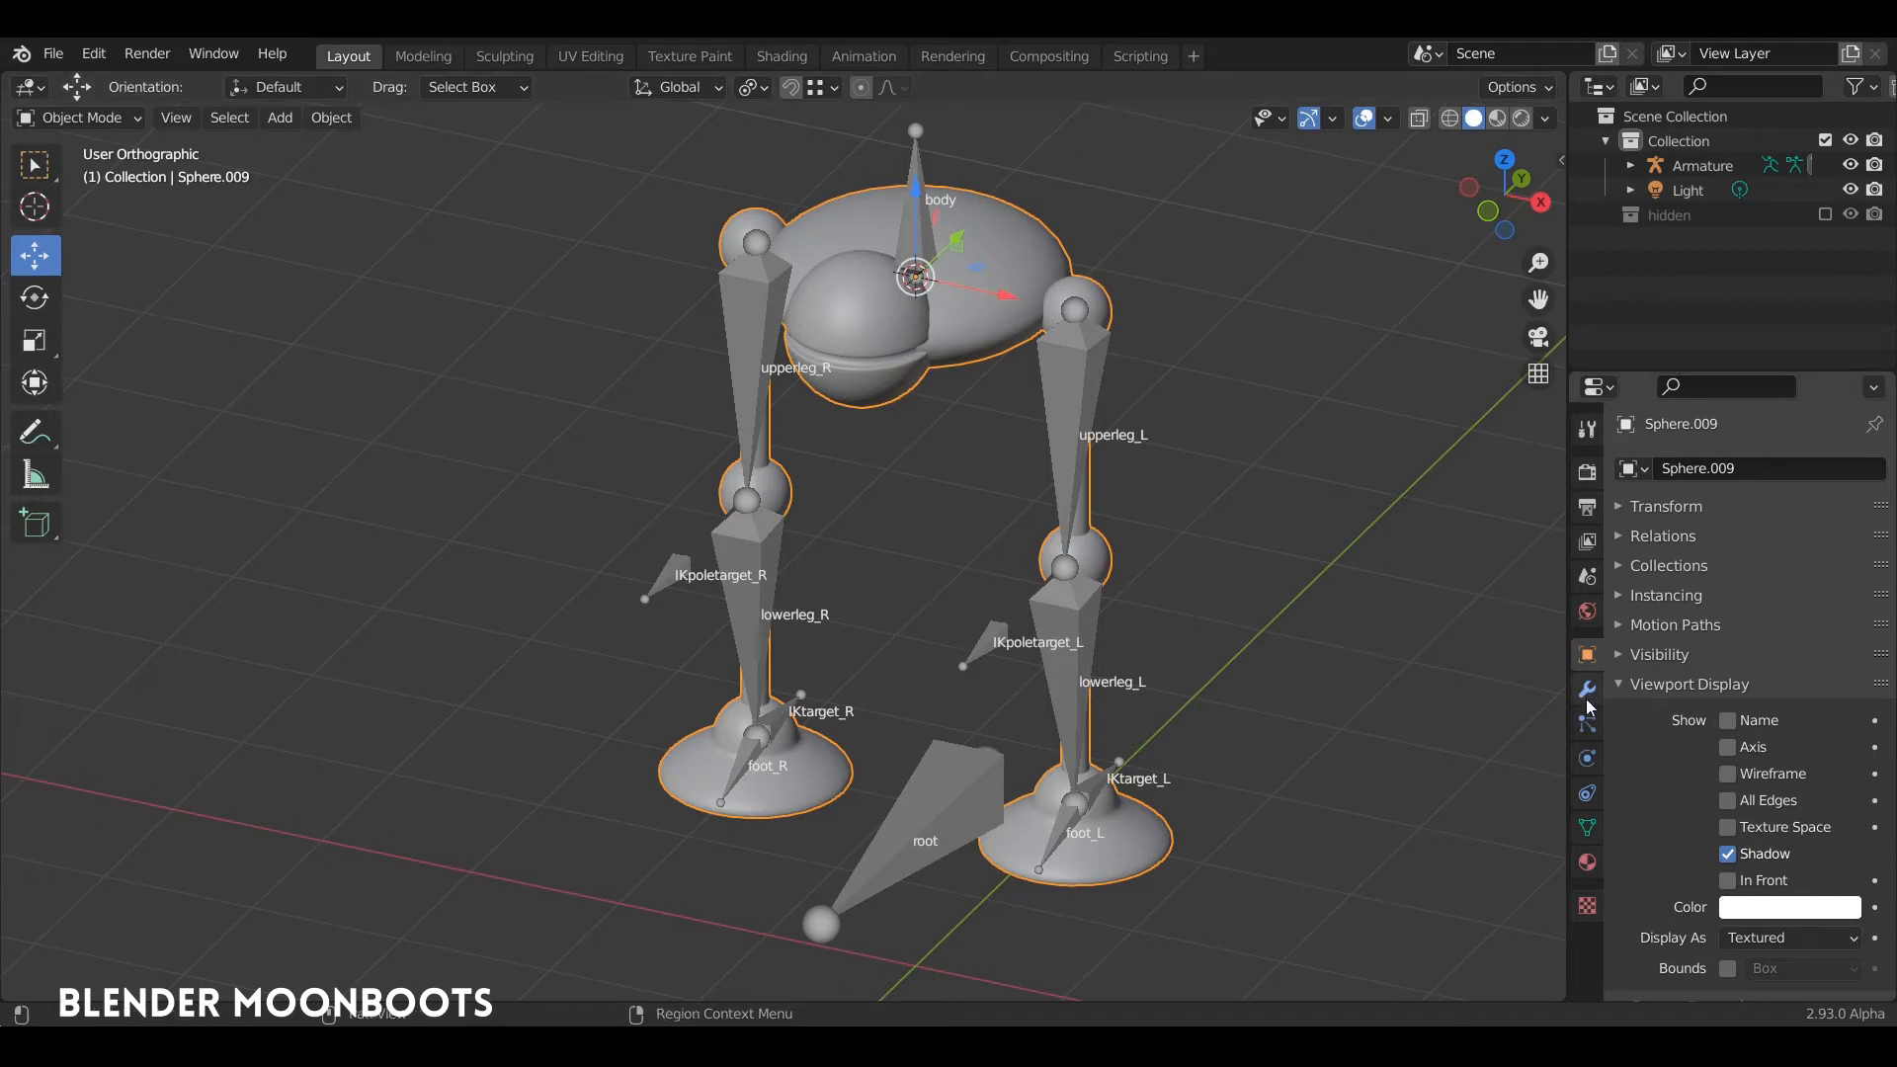
left_click(1587, 830)
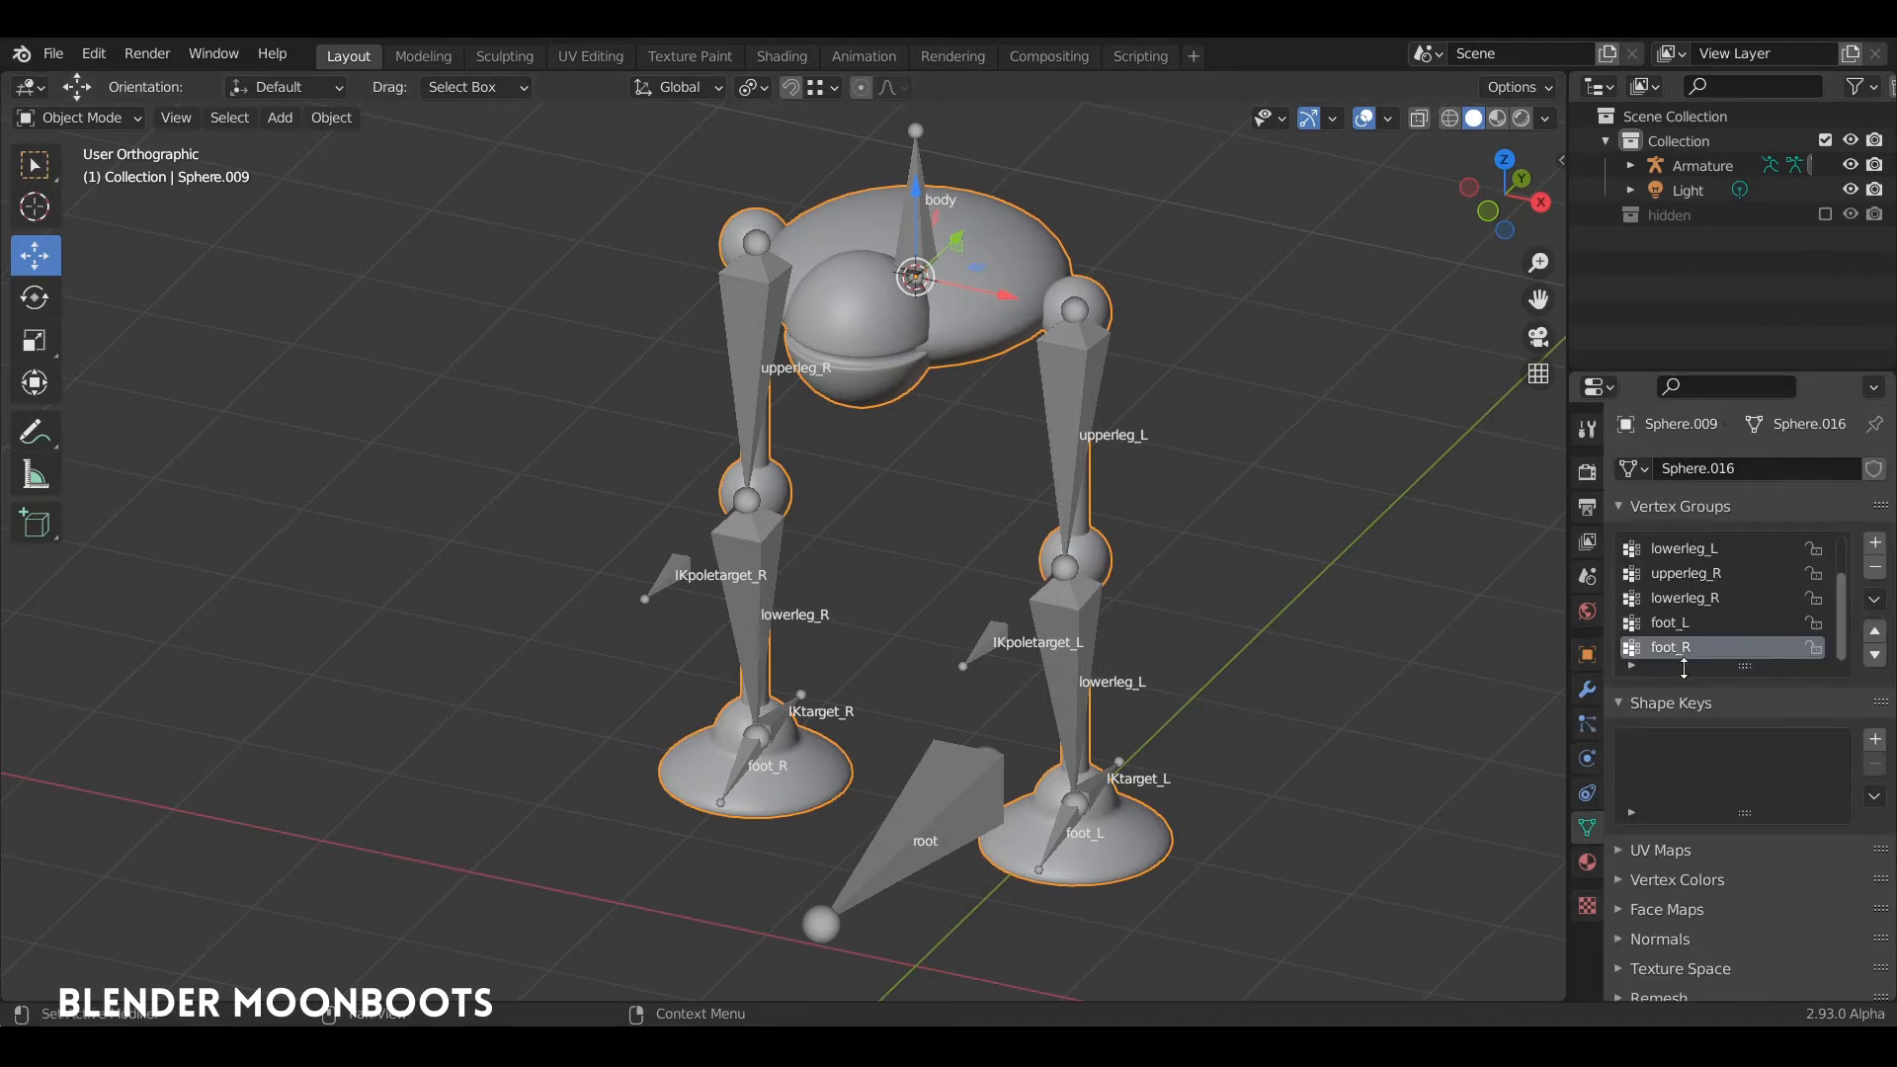
left_click_drag(1748, 668, 1734, 753)
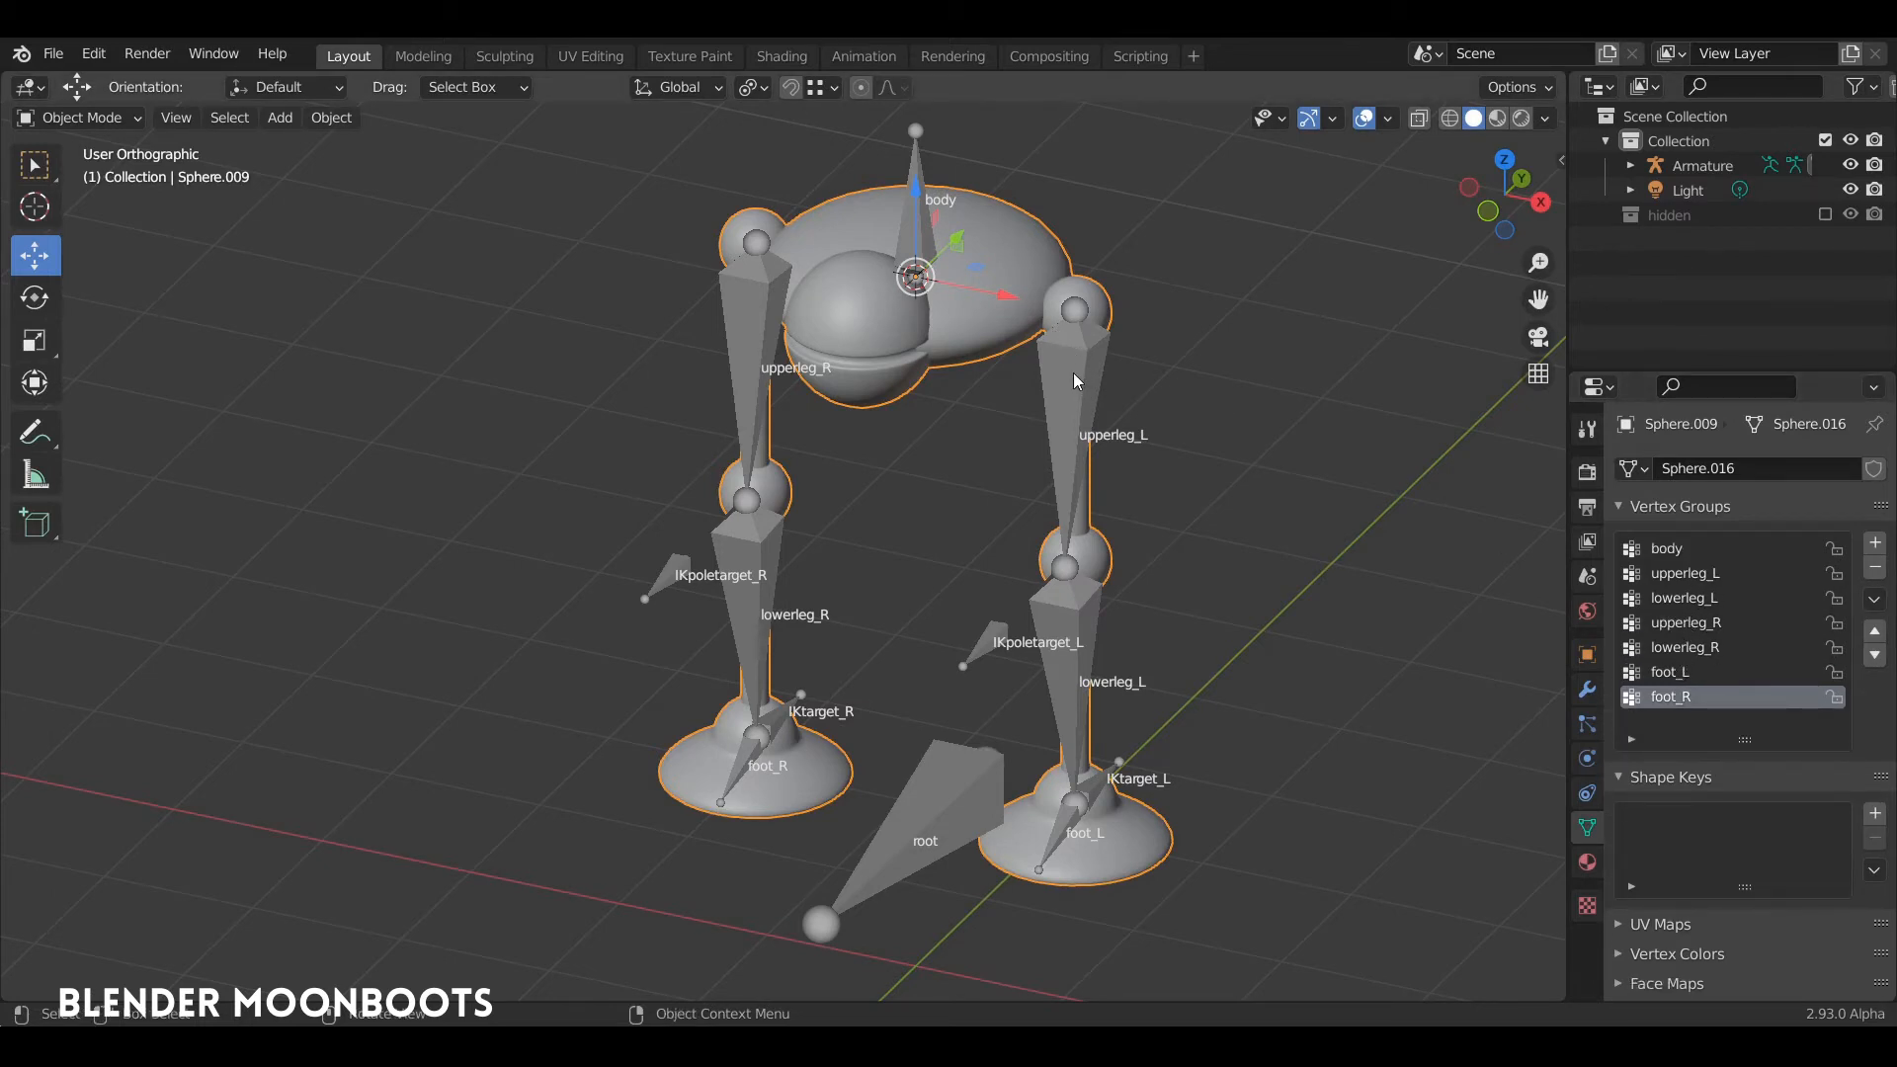
middle_click_drag(1072, 371, 1036, 359)
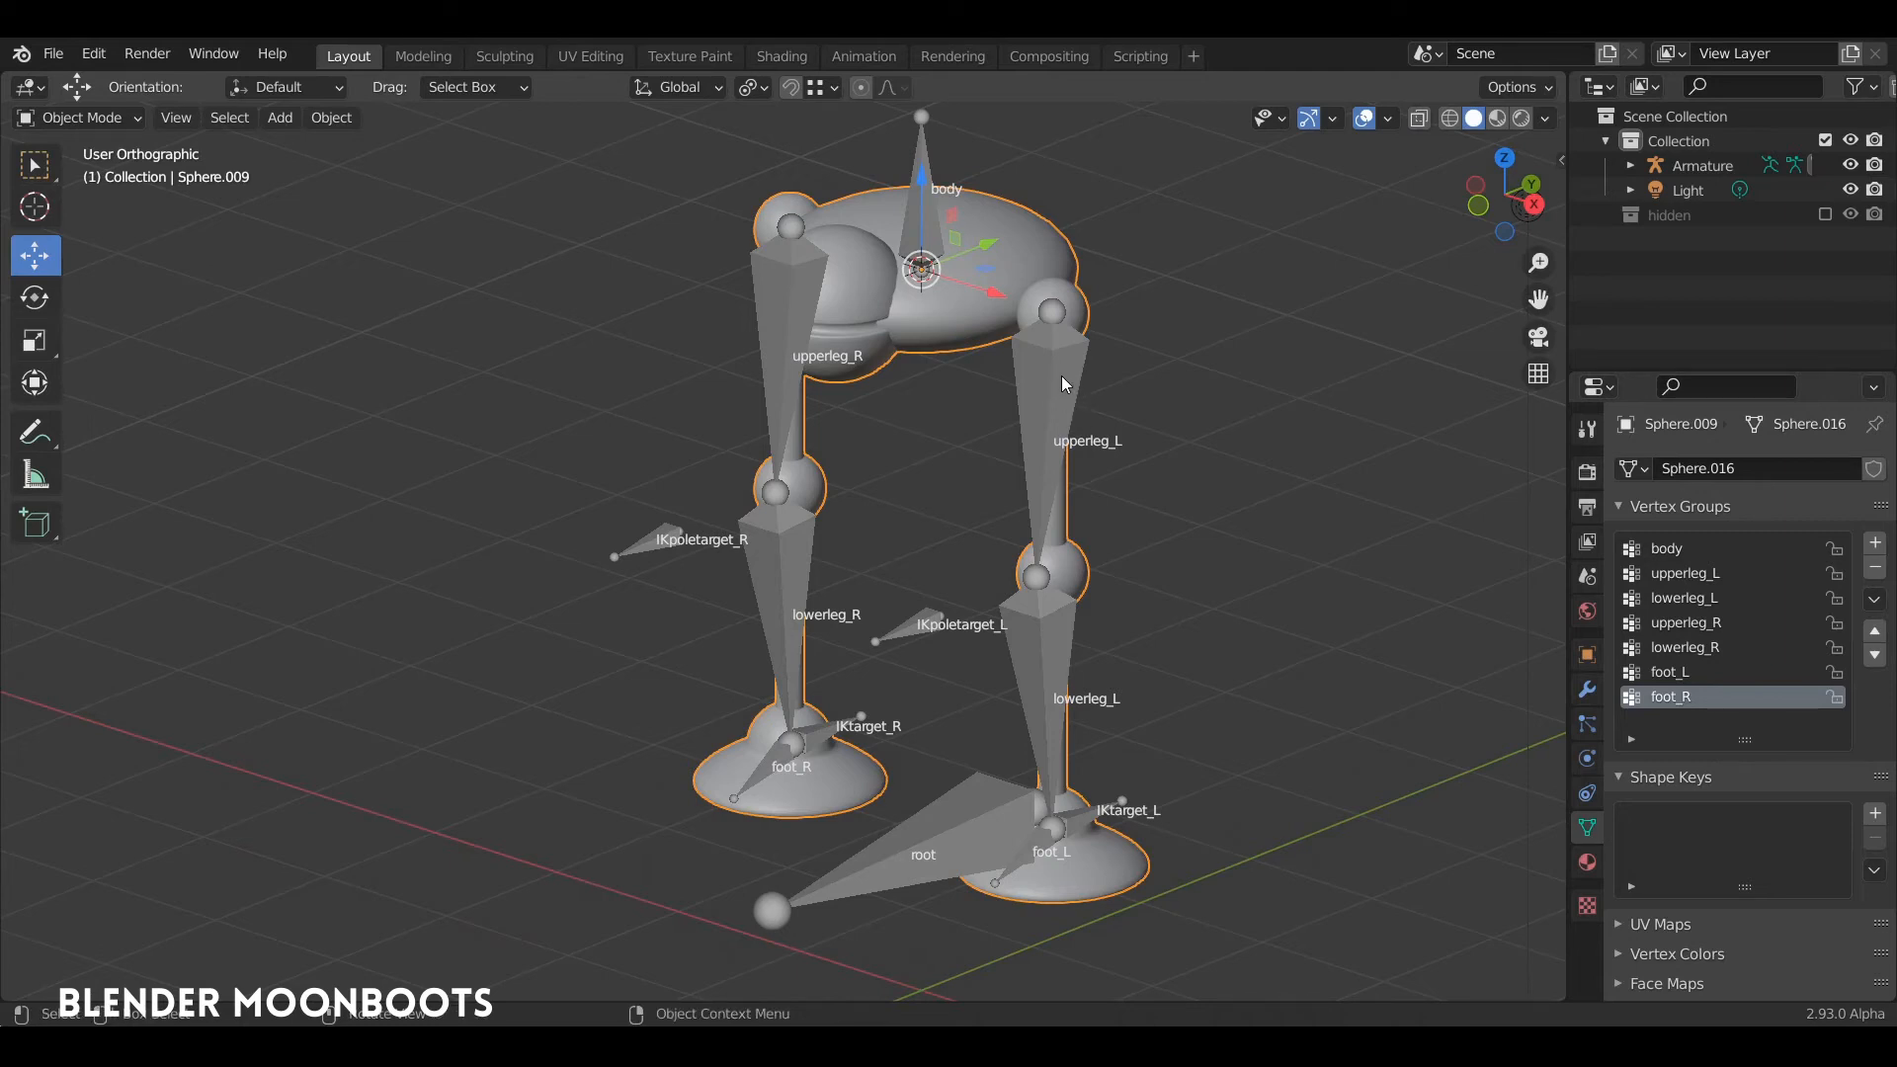
Step: Enter Edit Mode on the figure mesh and make body the active vertex group
key("Tab")
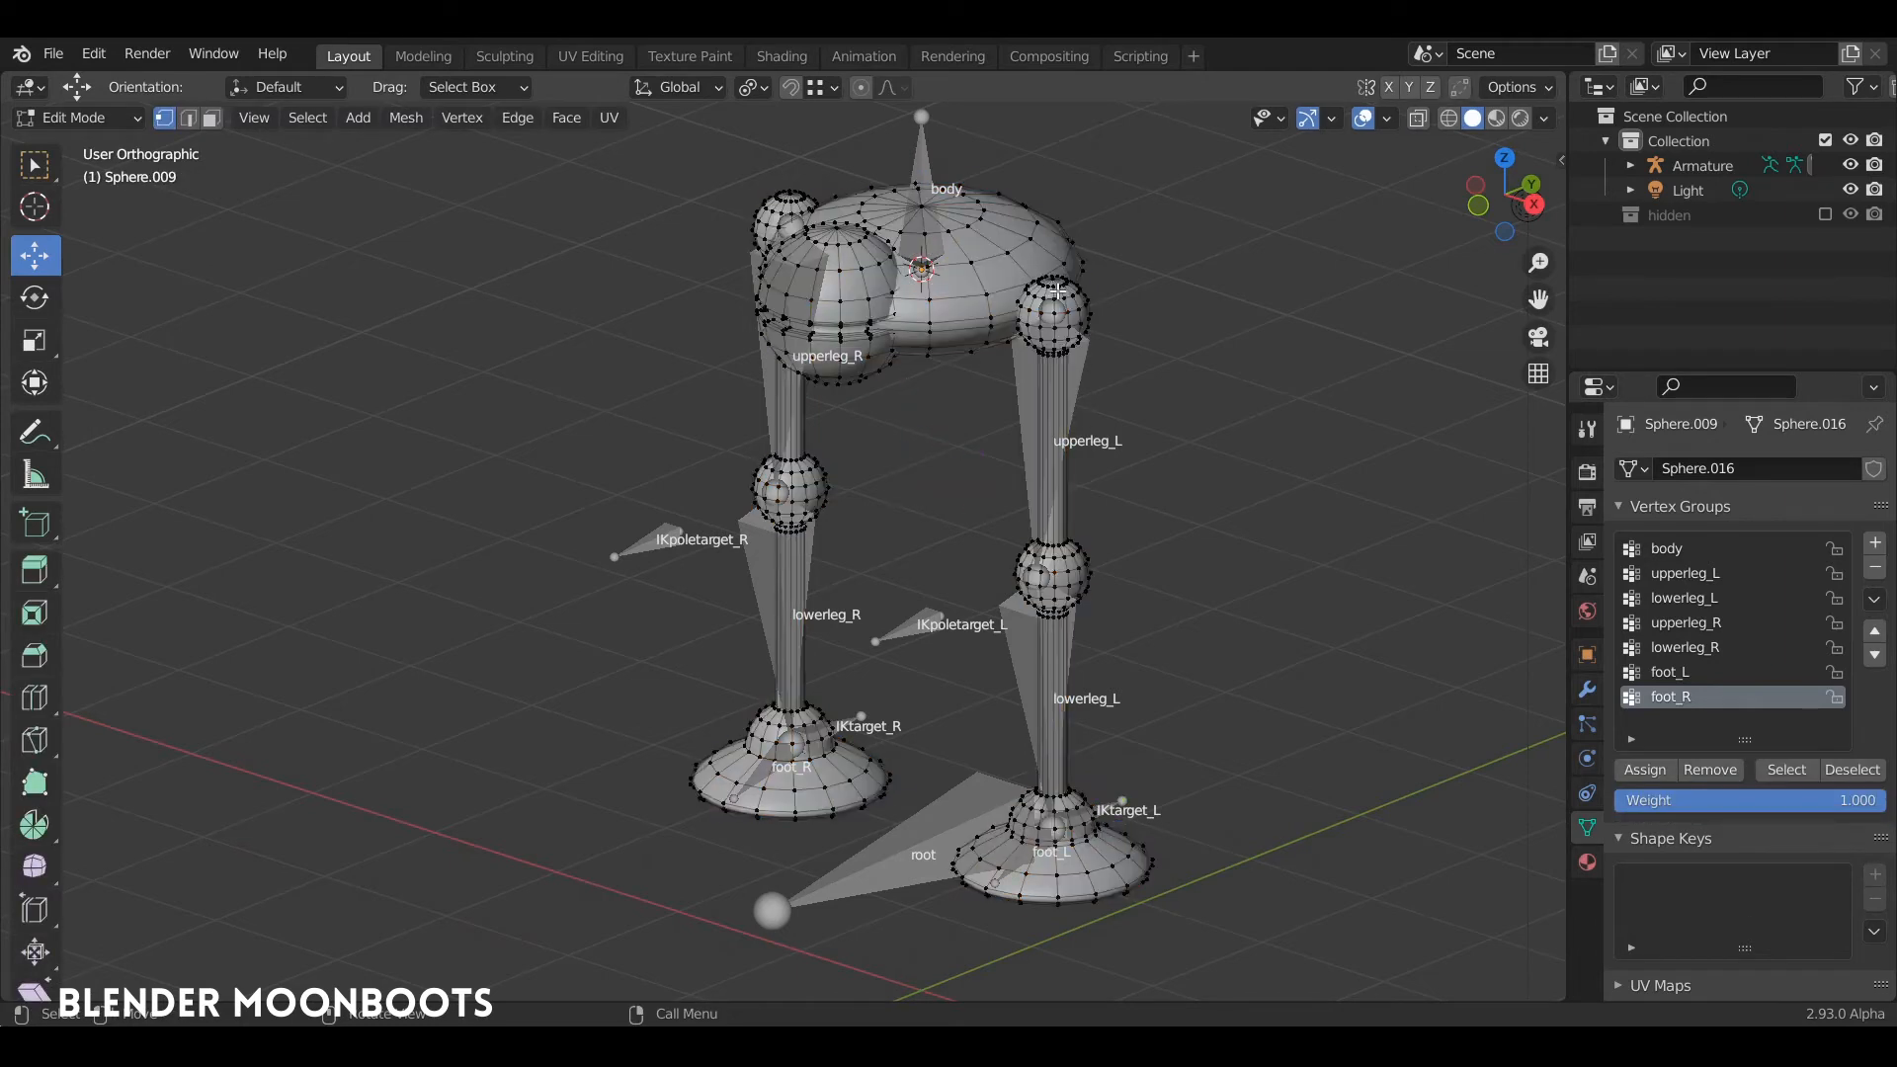
left_click(1684, 550)
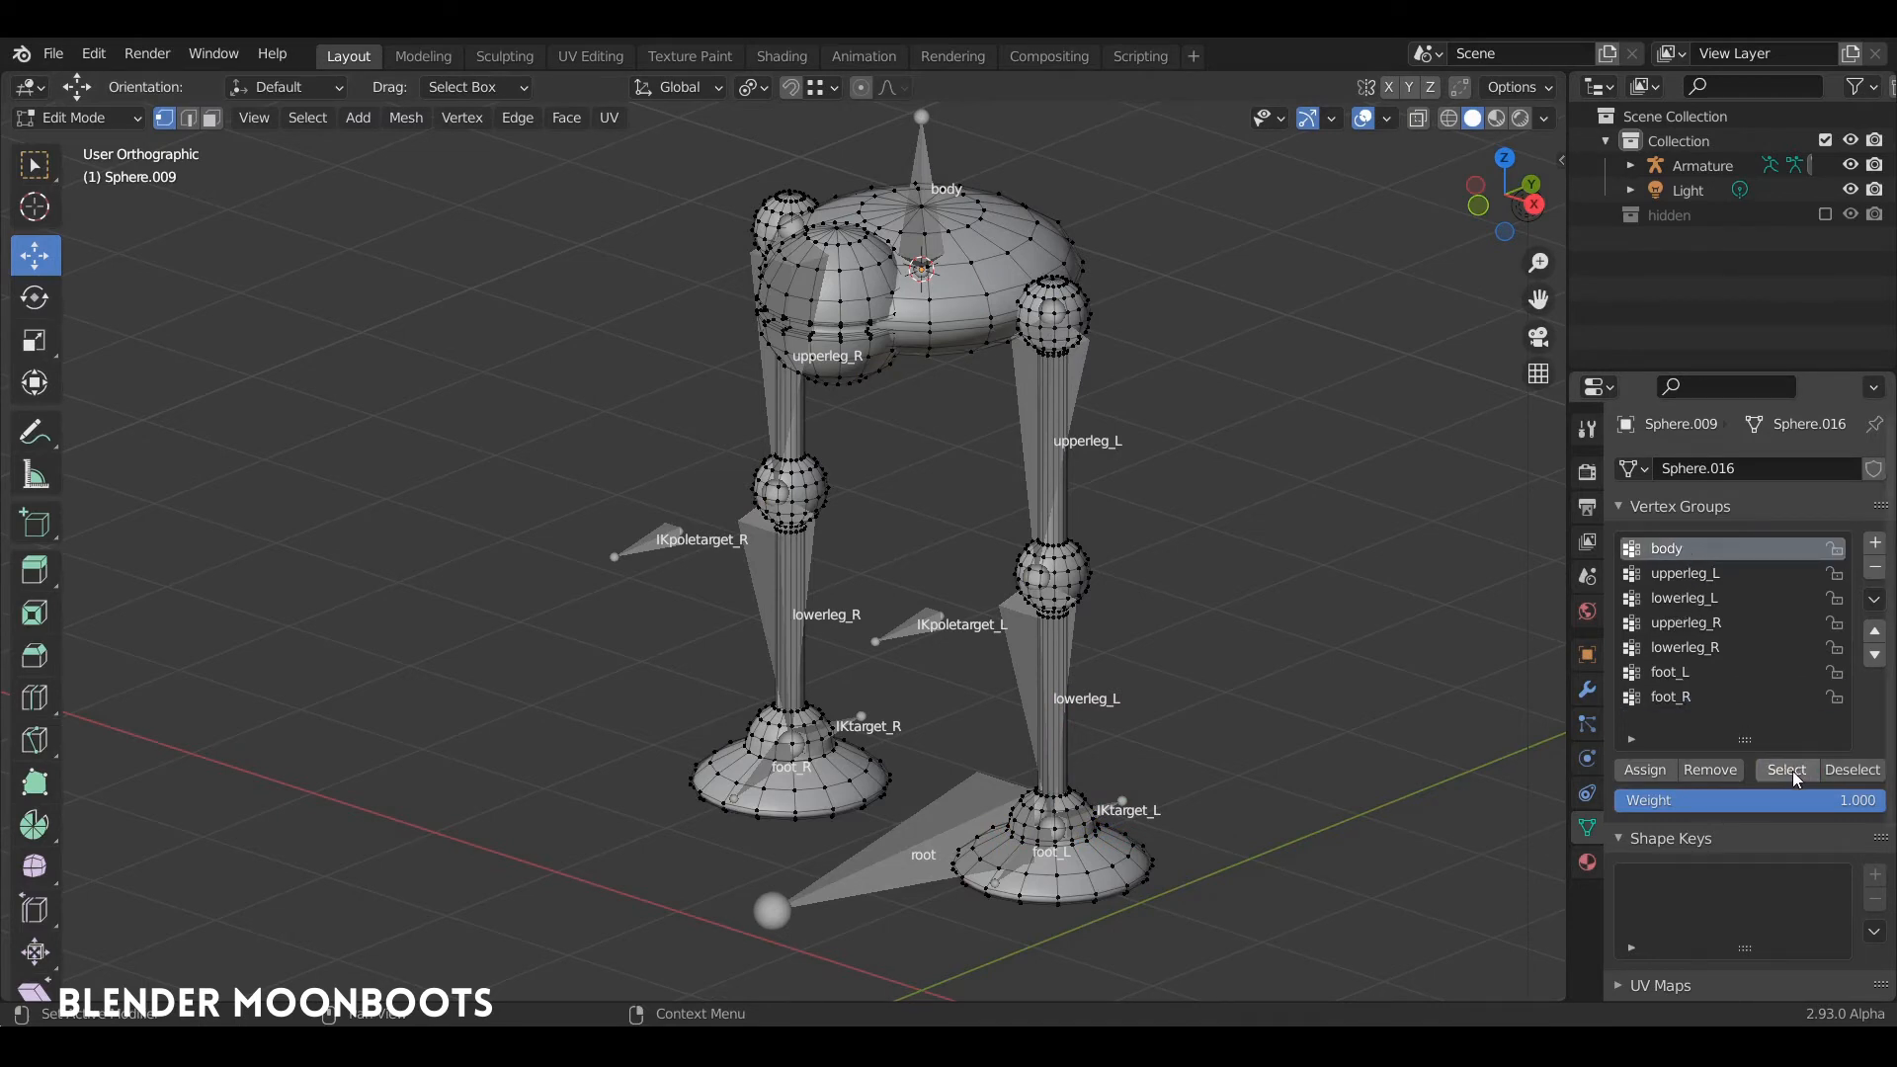
middle_click_drag(1211, 411, 1129, 400)
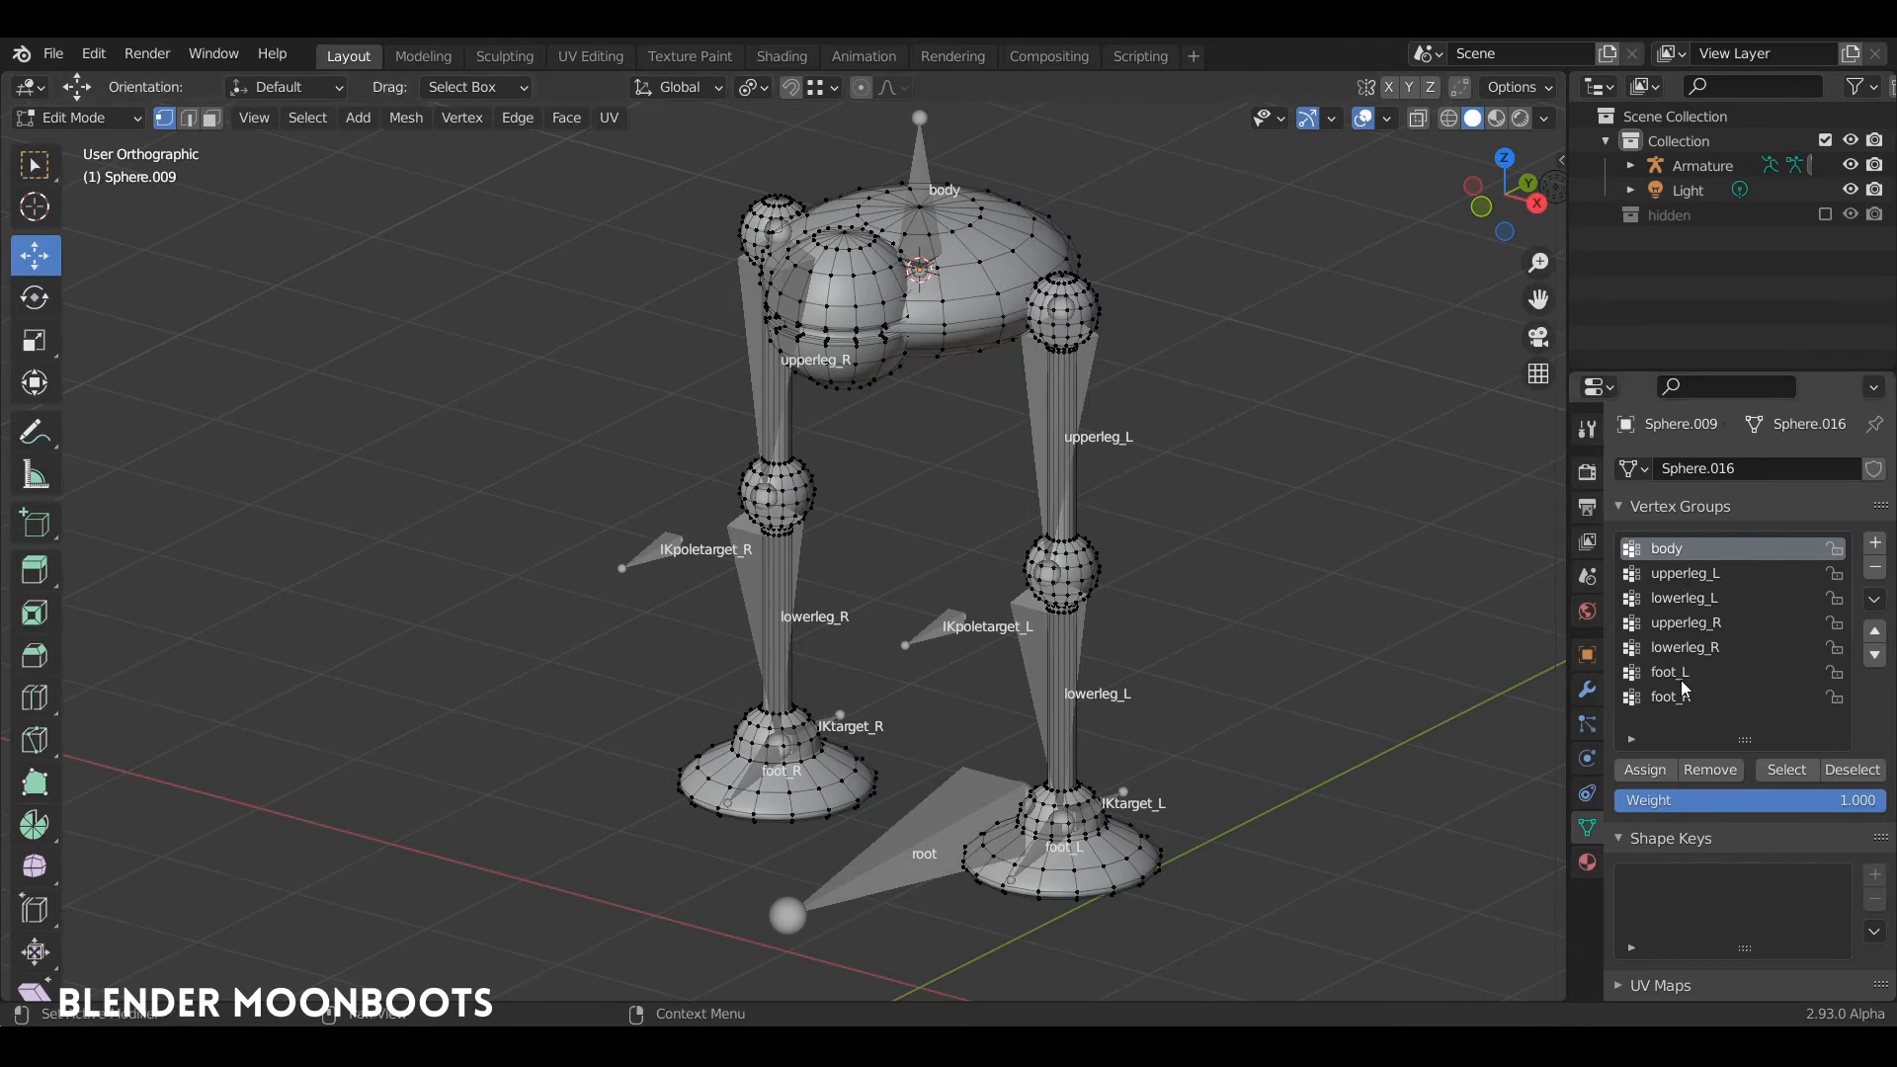
Step: Check the mesh's Armature modifier in a widened properties editor and return to the vertex groups
left_click(1587, 692)
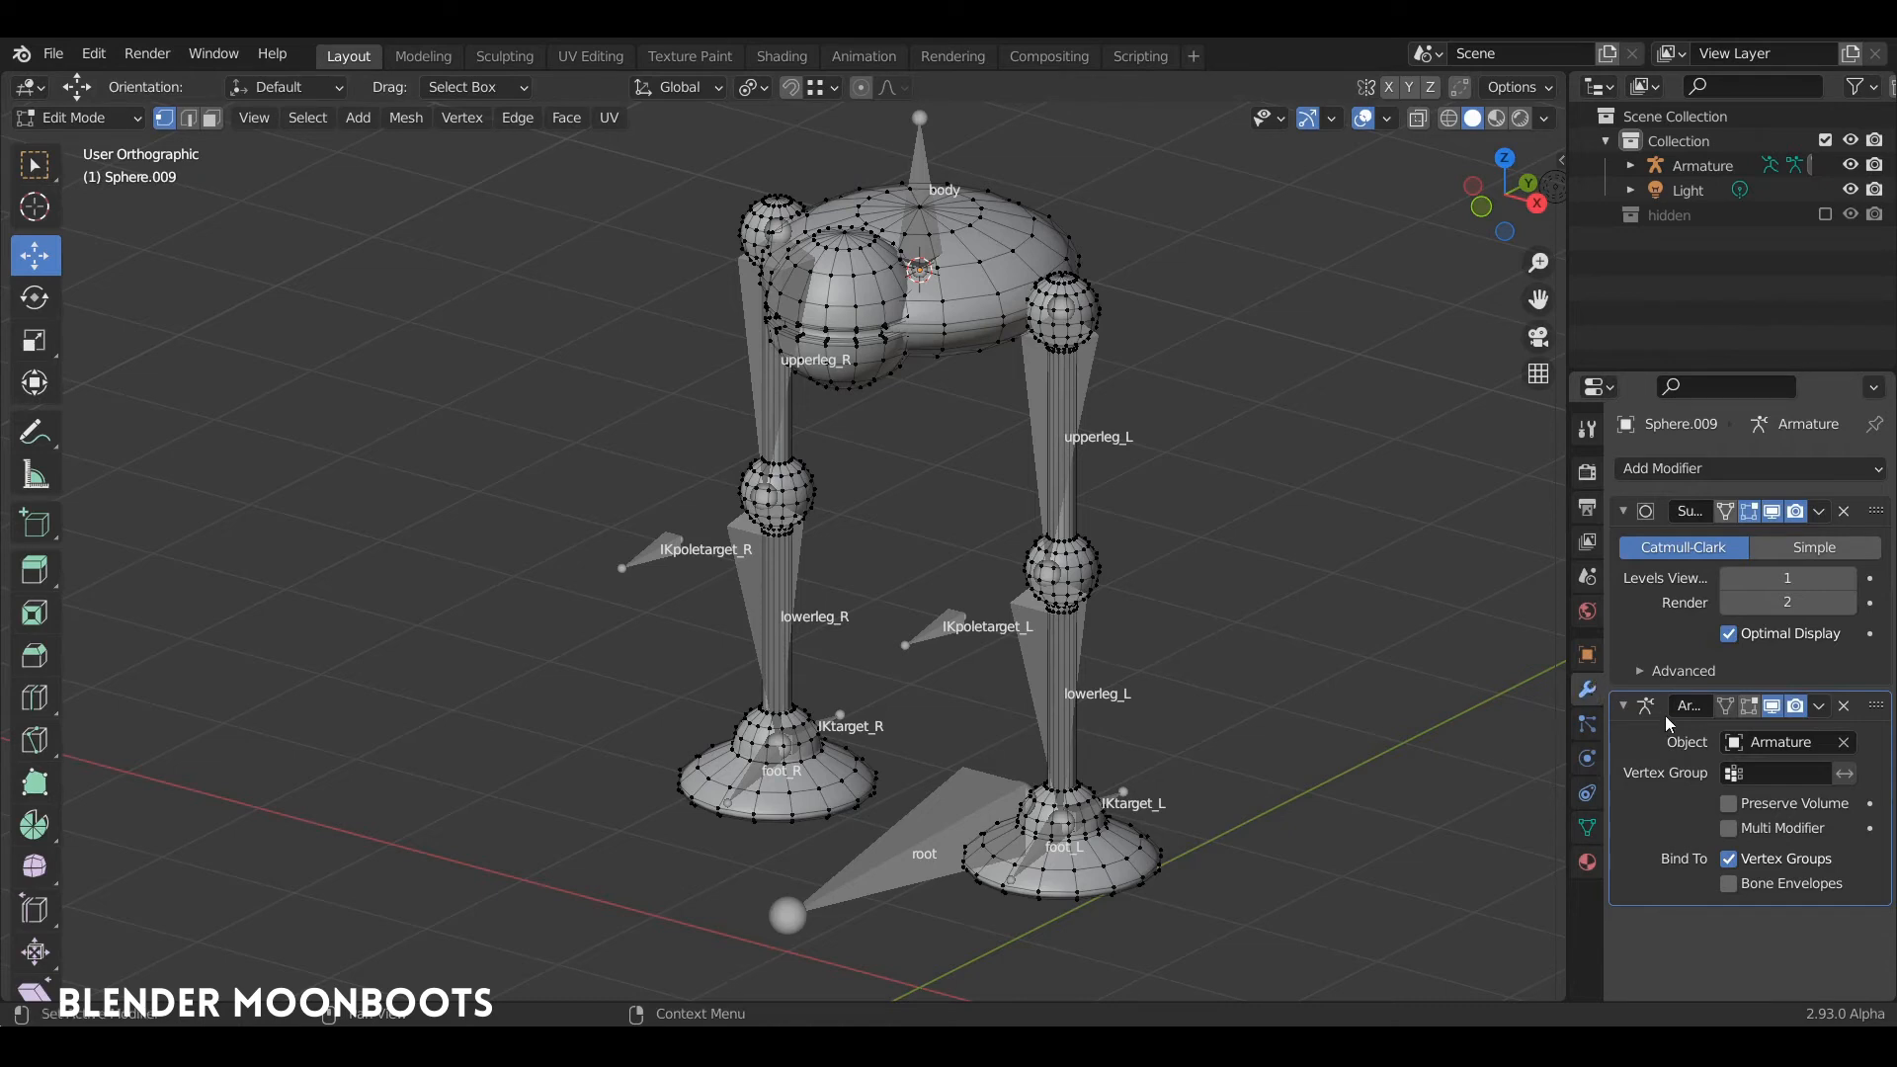
left_click_drag(1567, 705, 1435, 709)
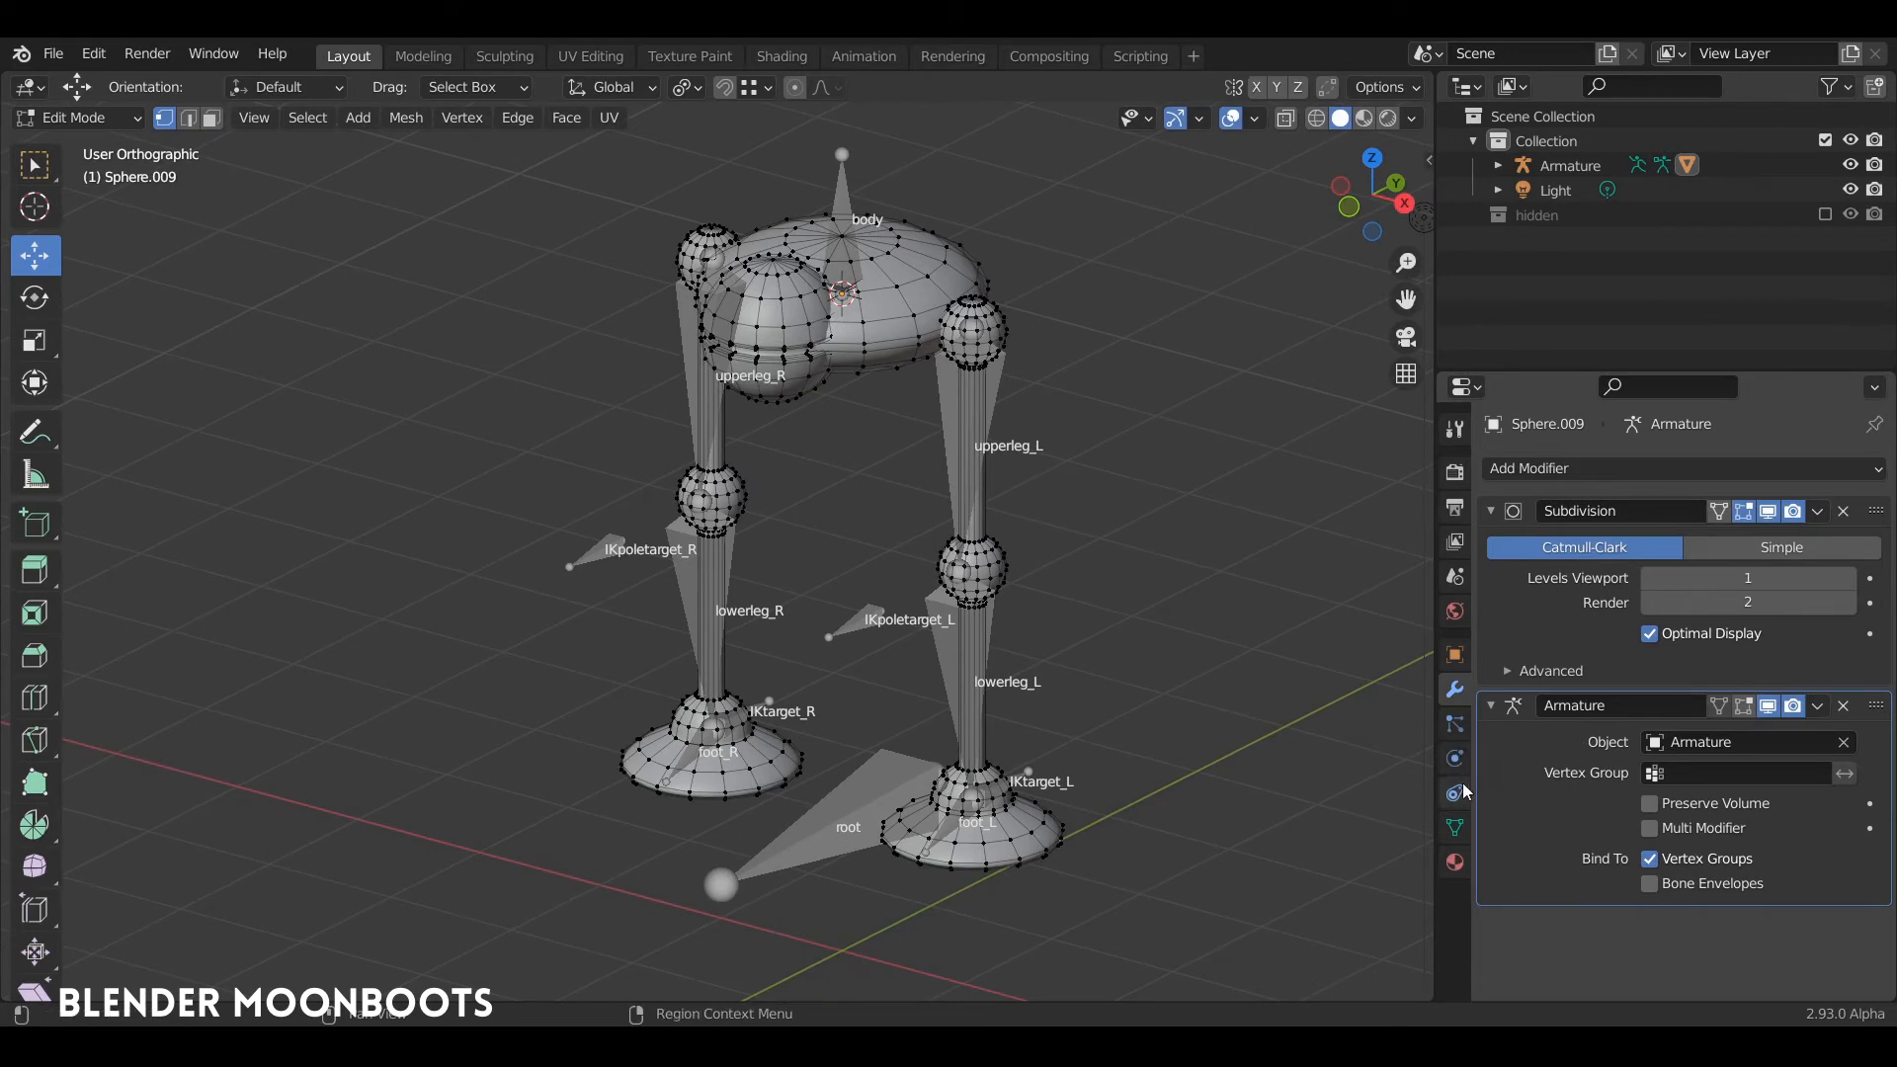
left_click(1455, 828)
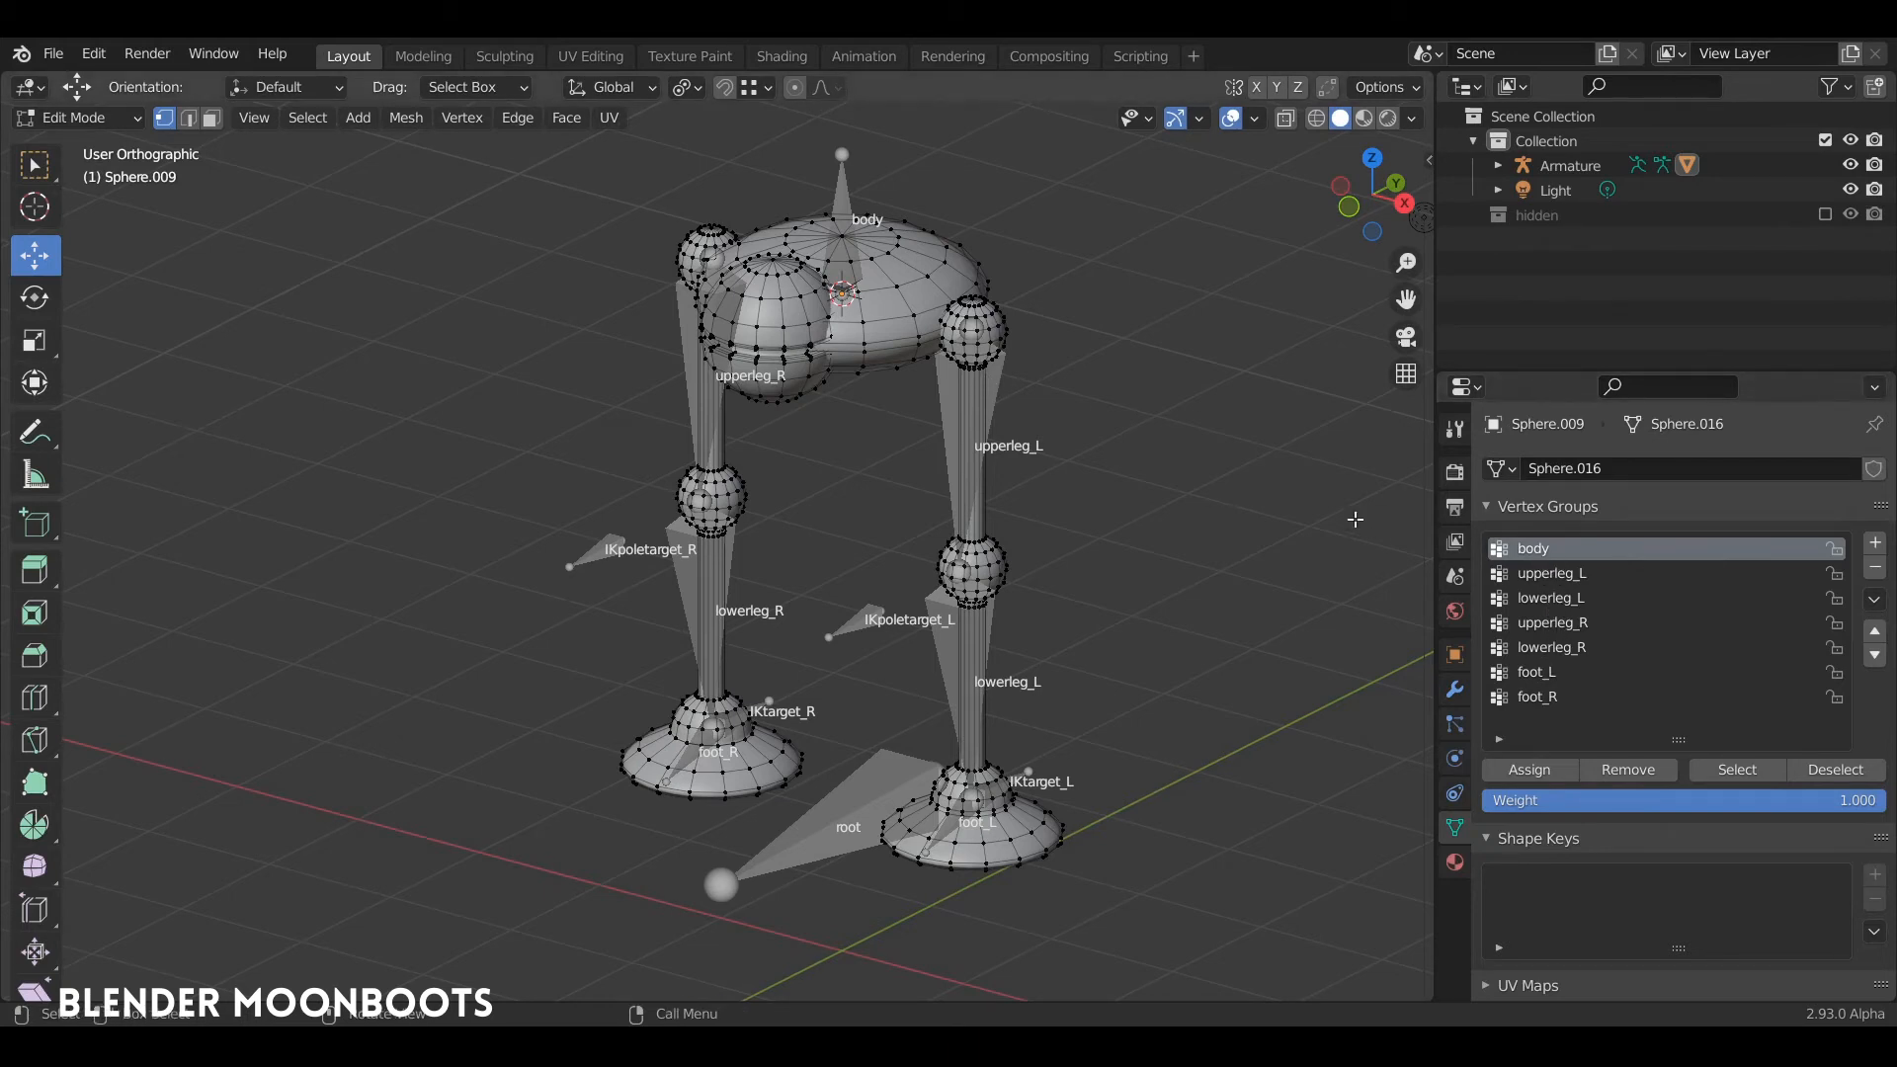
Step: Select the linked geometry of the torso and the head ball and assign it to the body vertex group
key("a")
key("alt+a")
key("l")
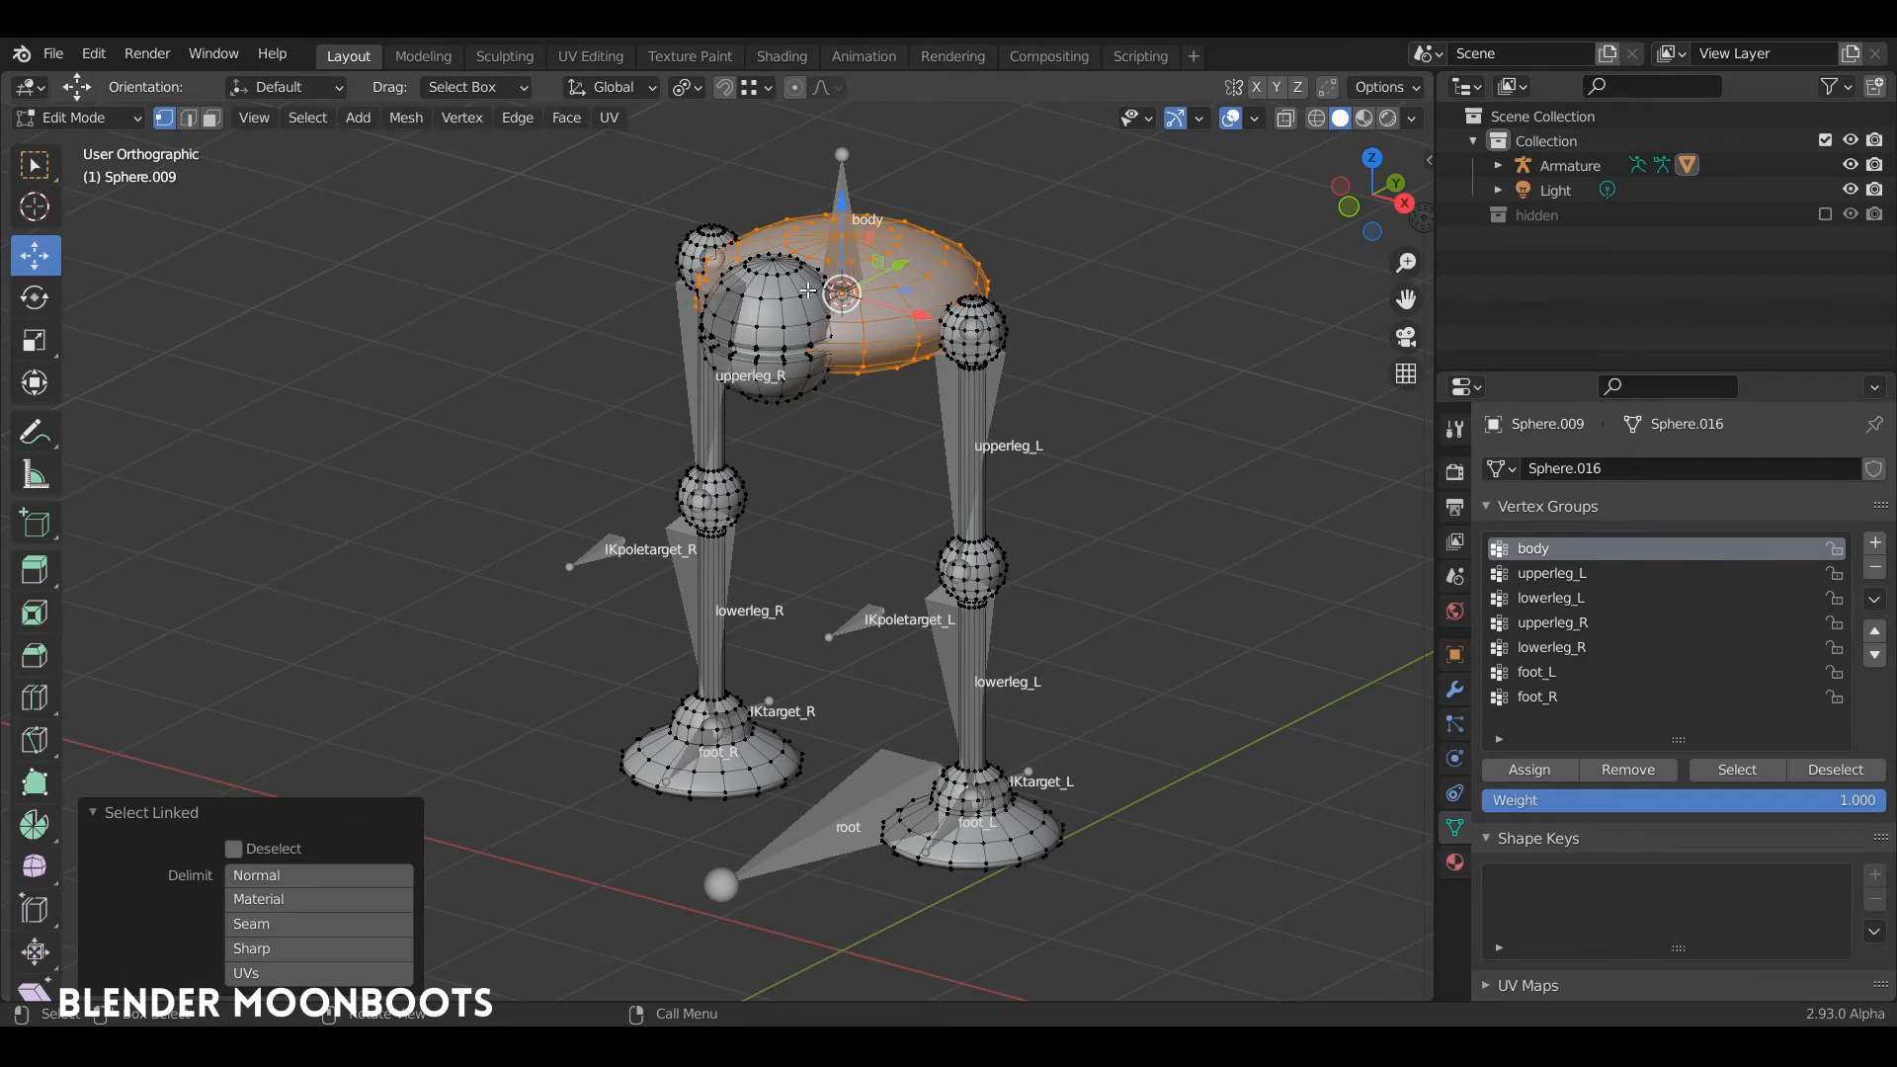
key("l")
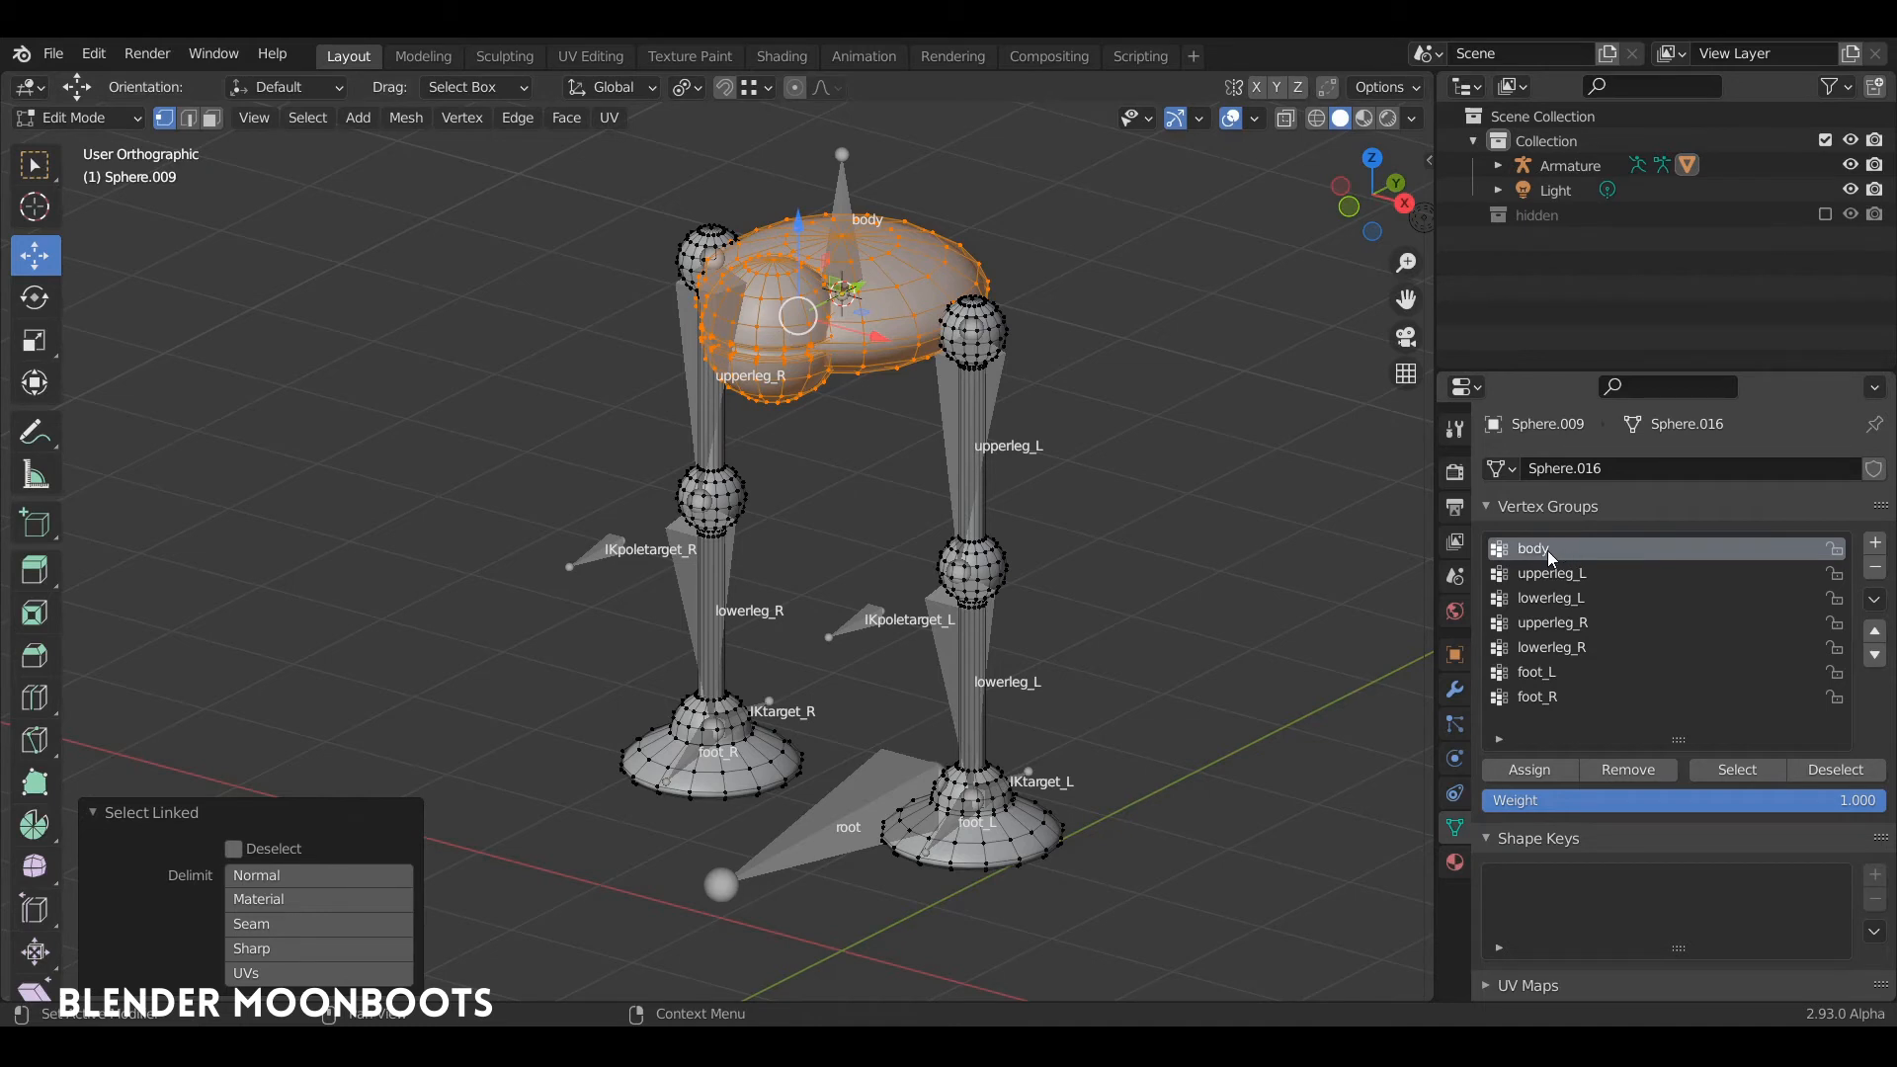
left_click(1533, 768)
Step: Test the body bone in Pose Mode by rotating it and undo the rotation
key("Tab")
left_click(845, 227)
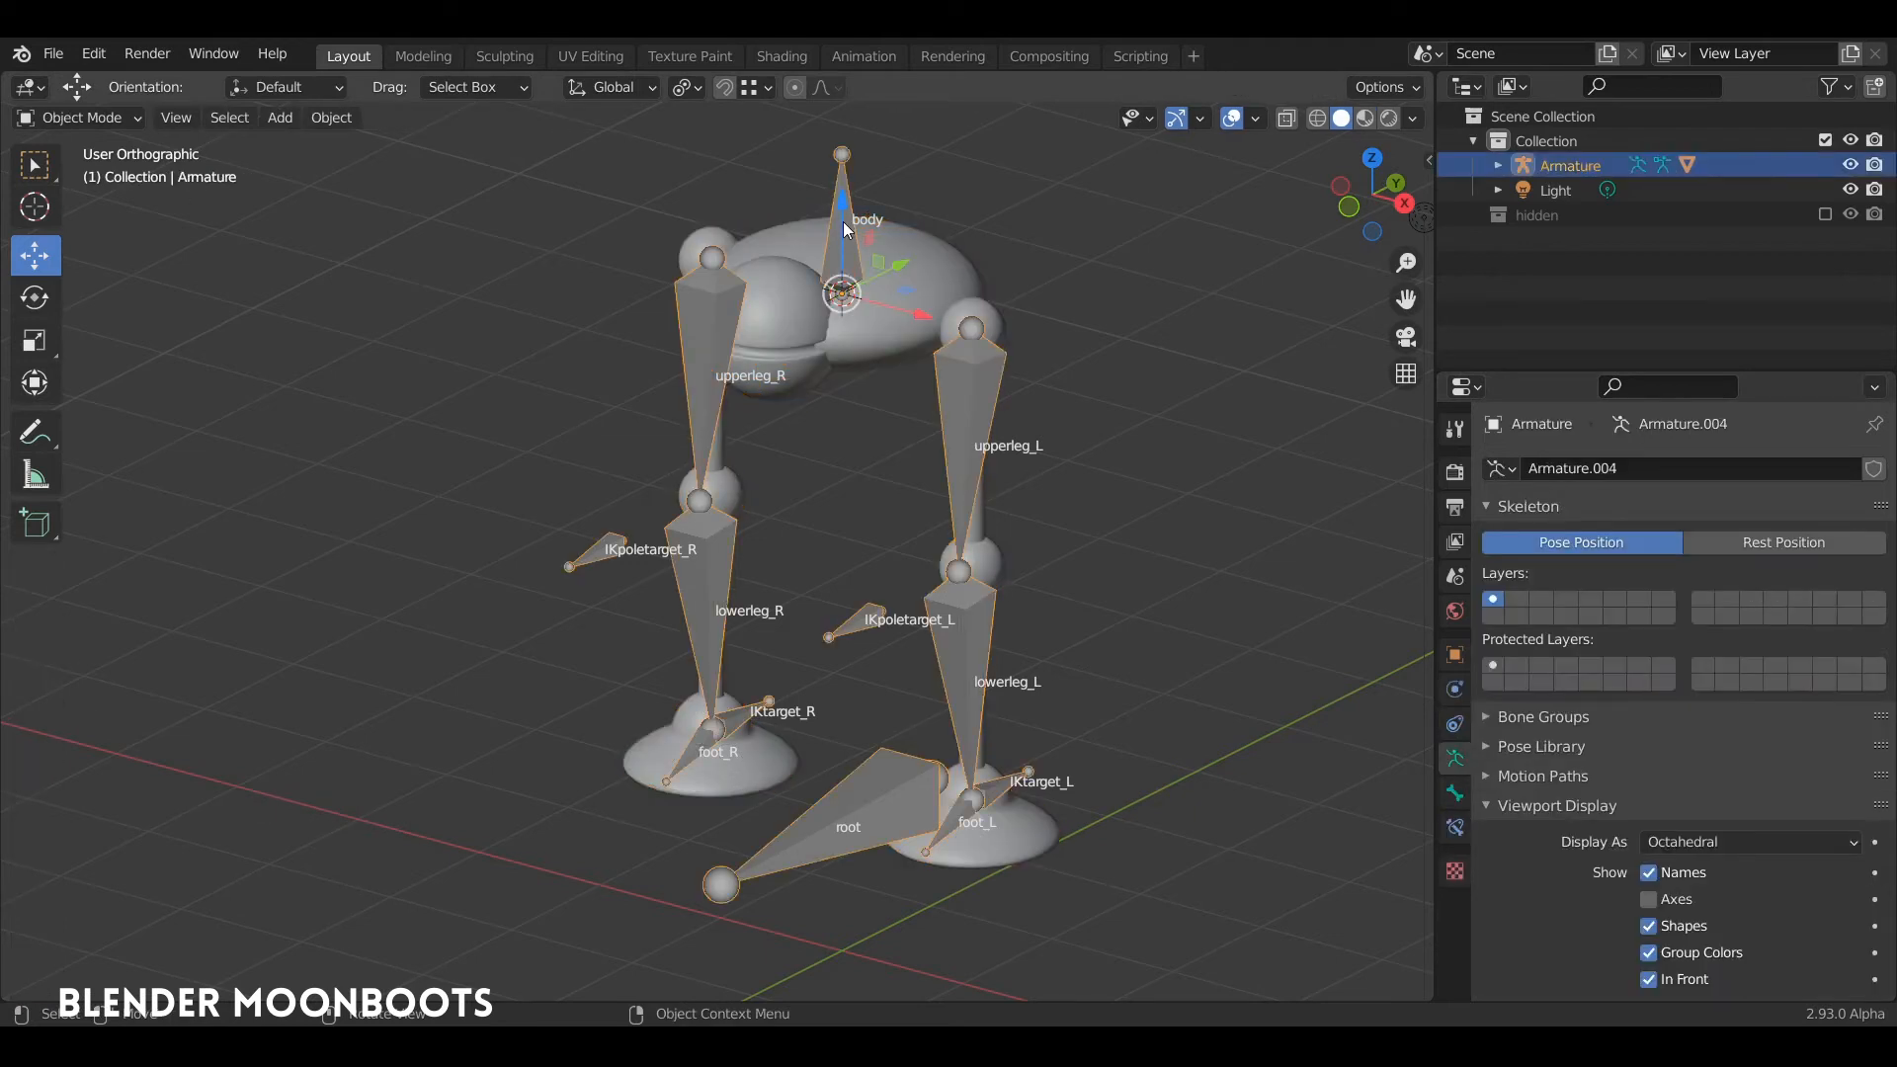
key("ctrl+Tab")
left_click(842, 204)
mouse_move(876, 238)
middle_mouse_down()
mouse_move(912, 229)
mouse_move(901, 216)
mouse_move(923, 251)
mouse_move(898, 241)
middle_mouse_up()
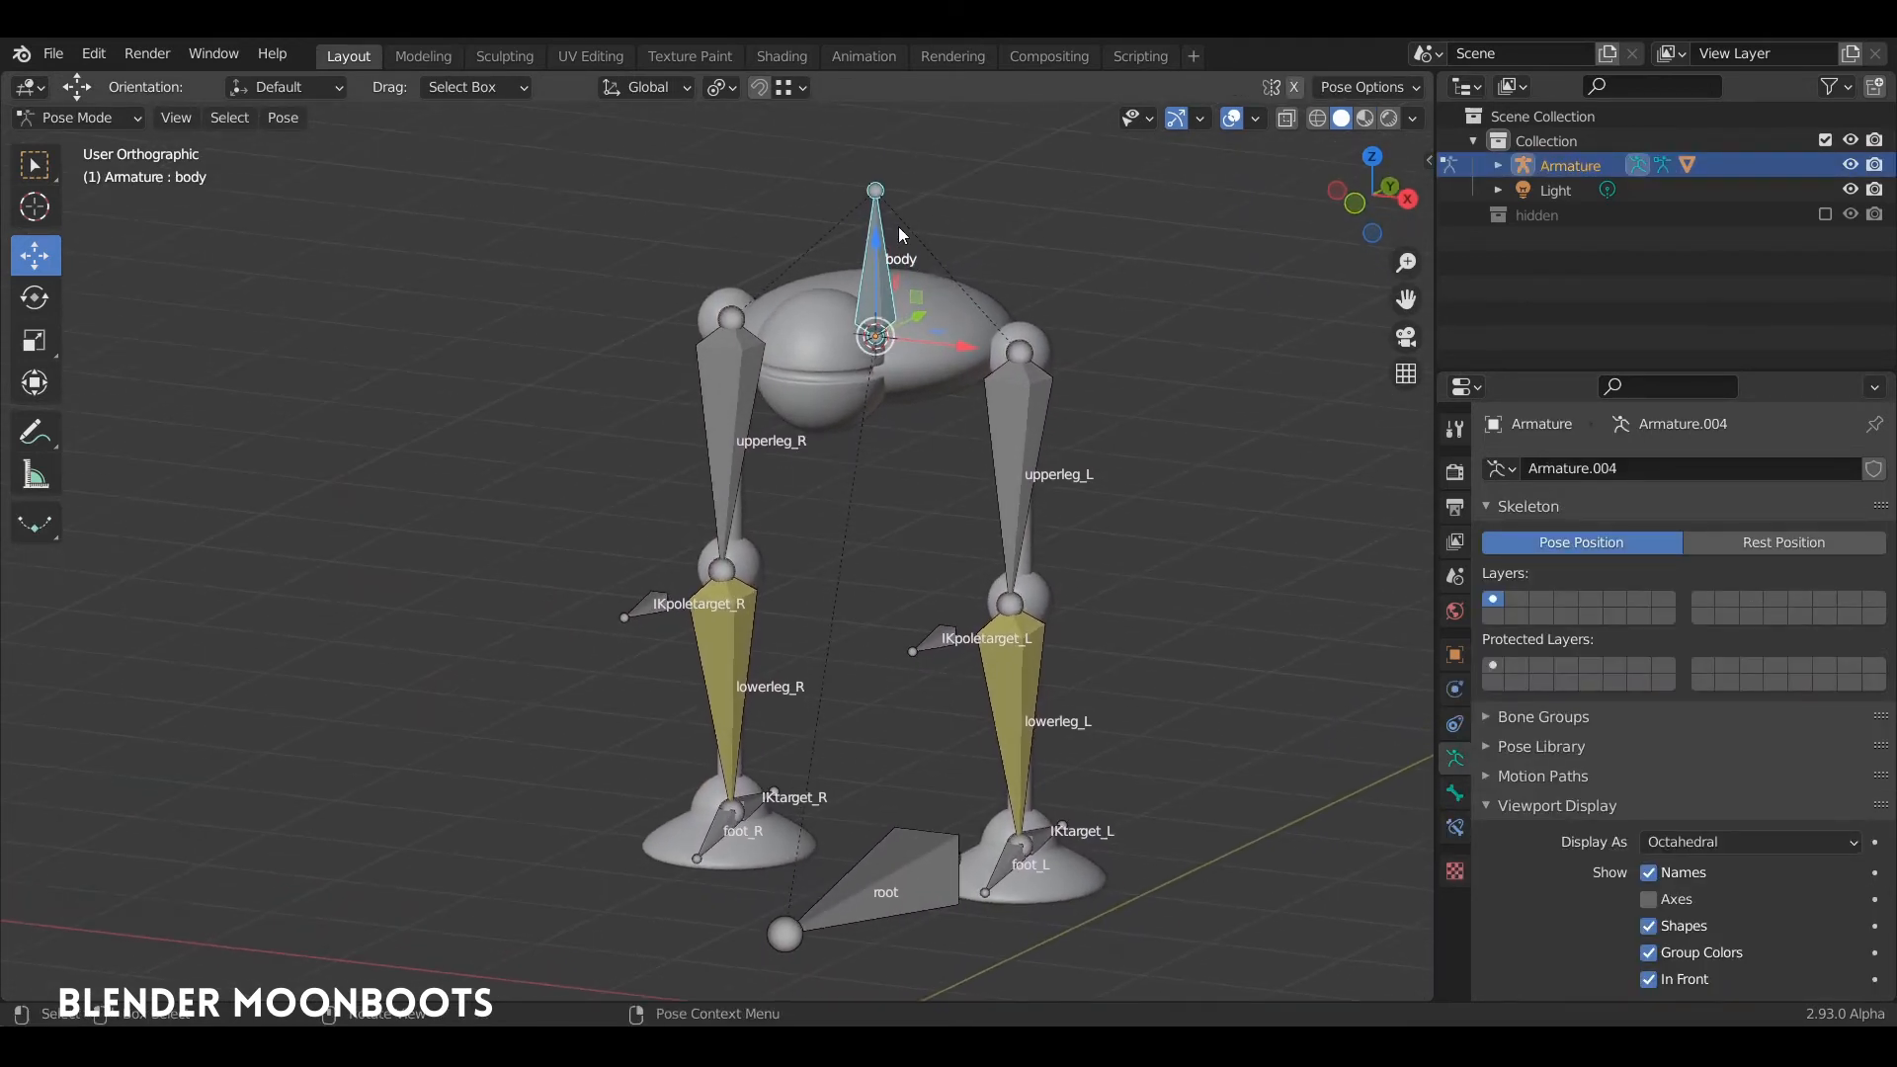
key("r")
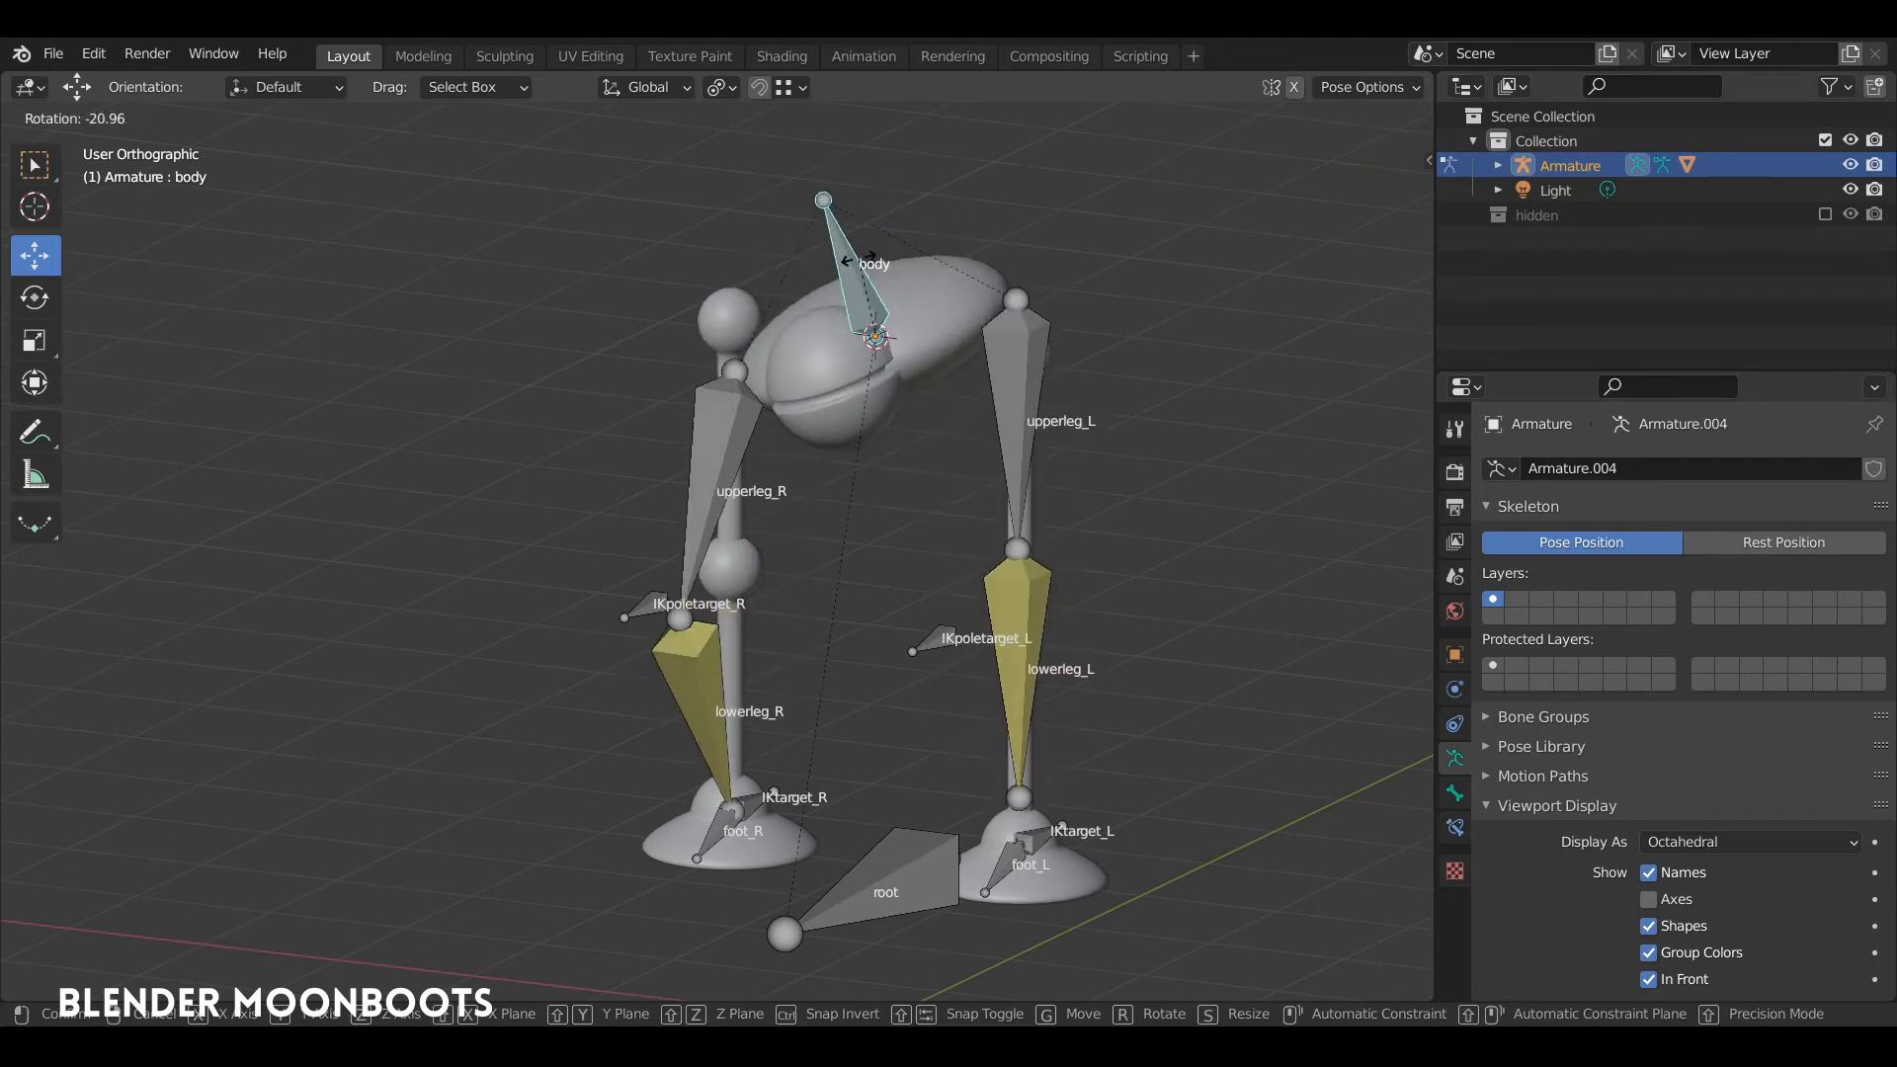
left_click(881, 279)
key("ctrl+z")
Step: Back in the mesh's Edit Mode, assign the left upper leg with its hip ball to the upperleg_L vertex group
left_click_drag(879, 339, 941, 281, "alt")
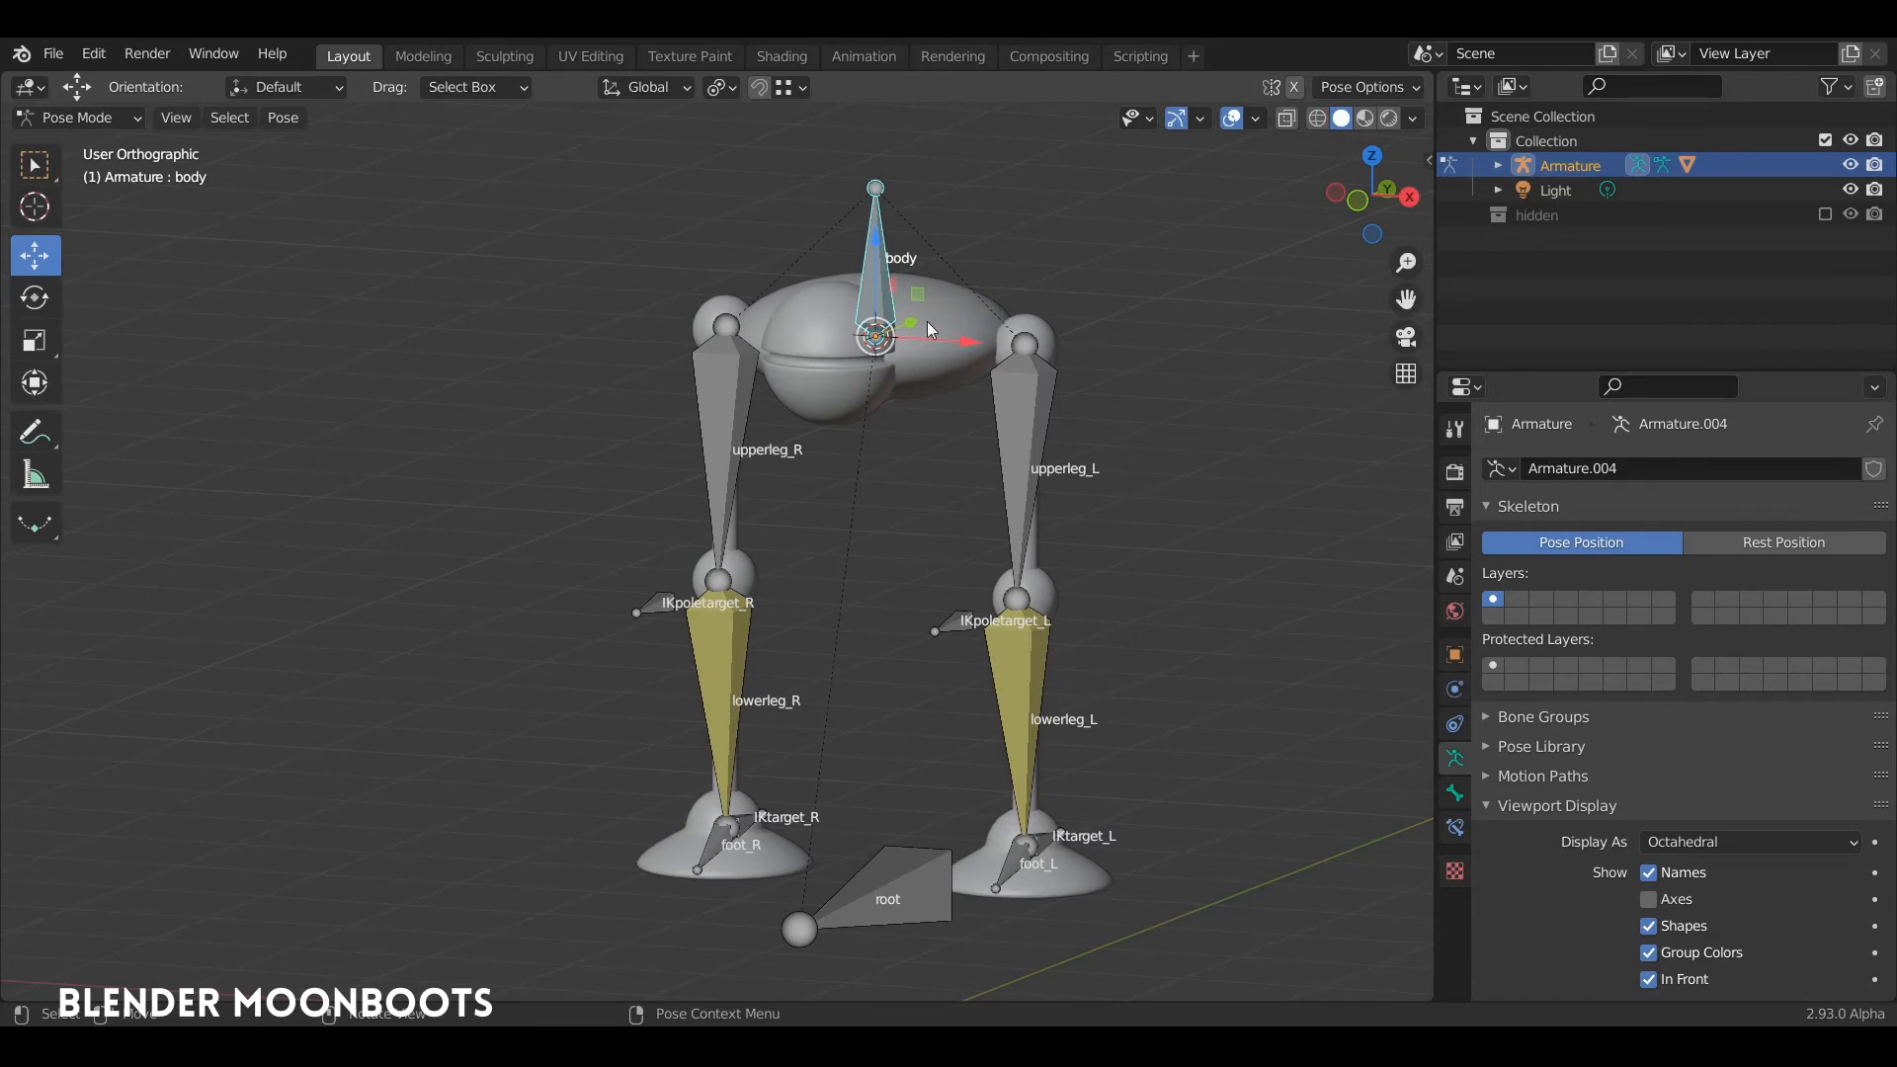
mouse_move(929, 364)
middle_mouse_down()
mouse_move(875, 369)
mouse_move(964, 375)
mouse_move(903, 348)
mouse_move(921, 387)
middle_mouse_up()
key("ctrl+Tab")
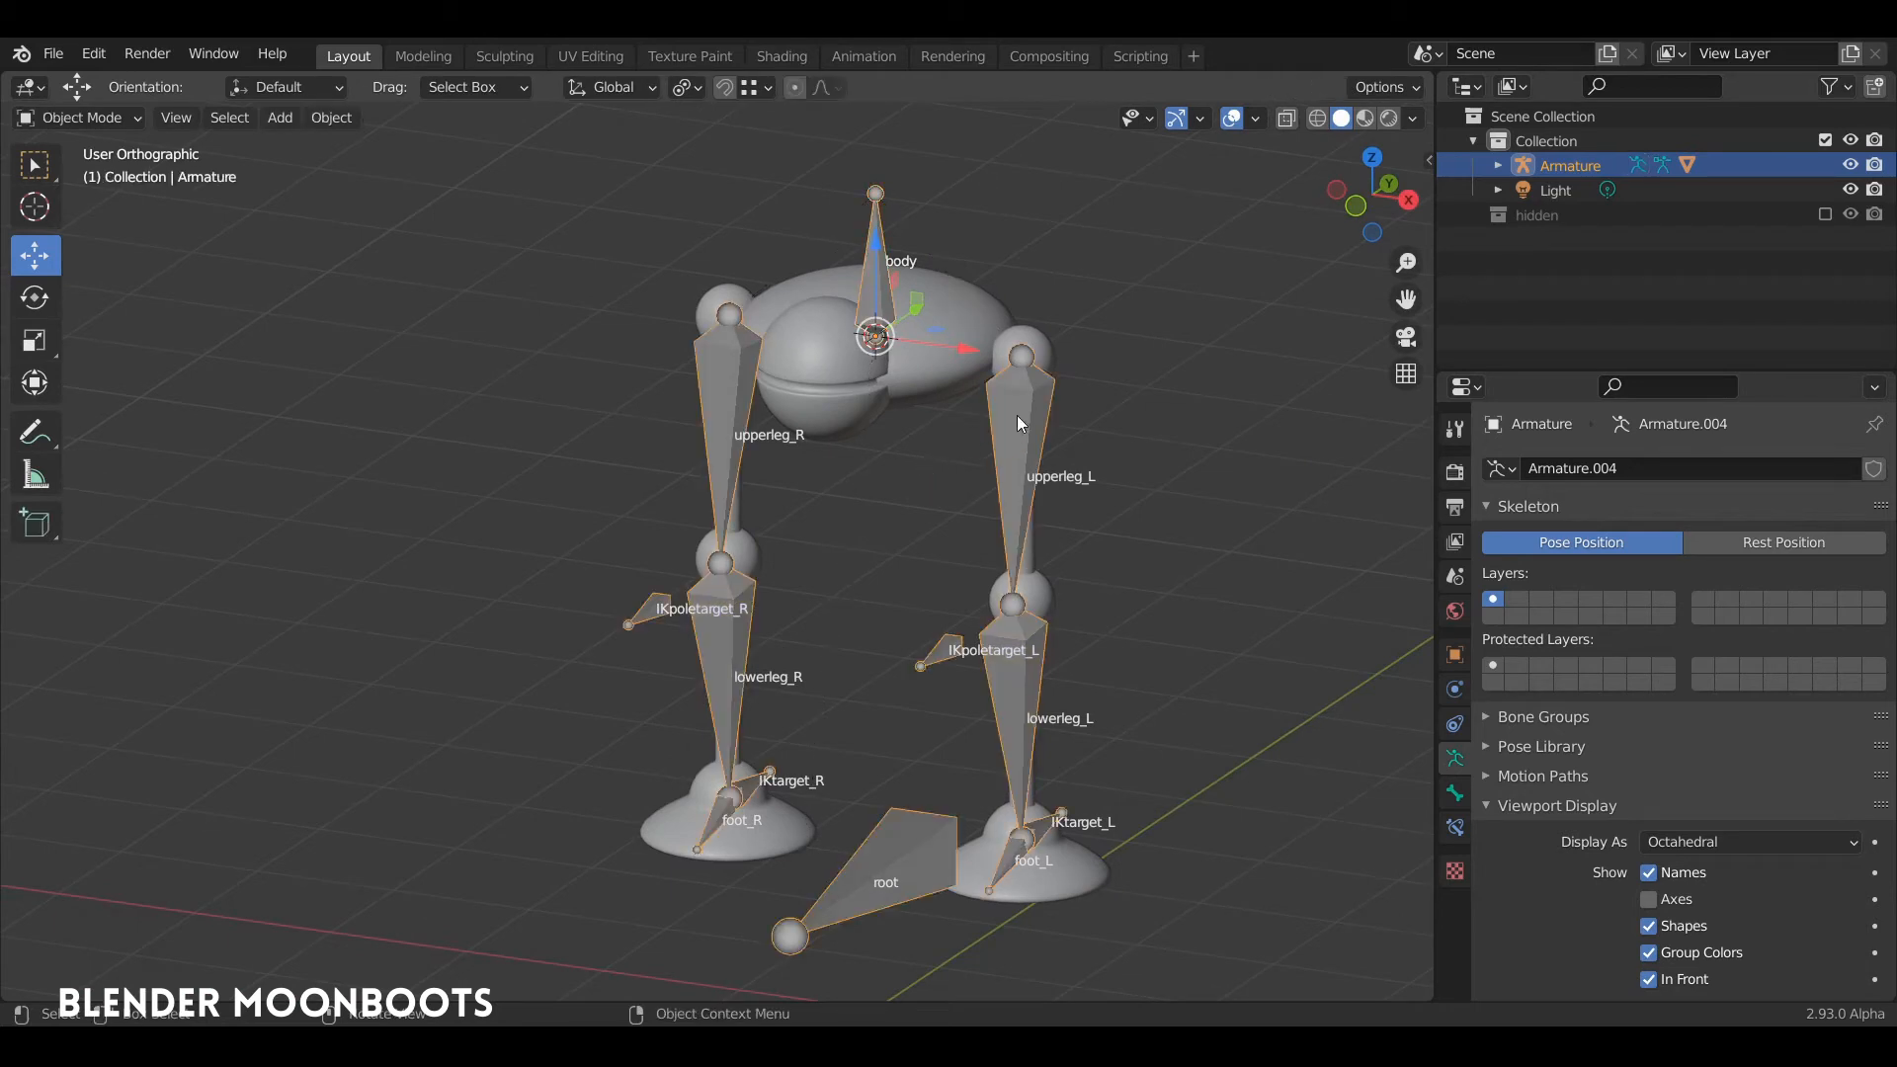
left_click(1039, 333)
key("Tab")
key("a")
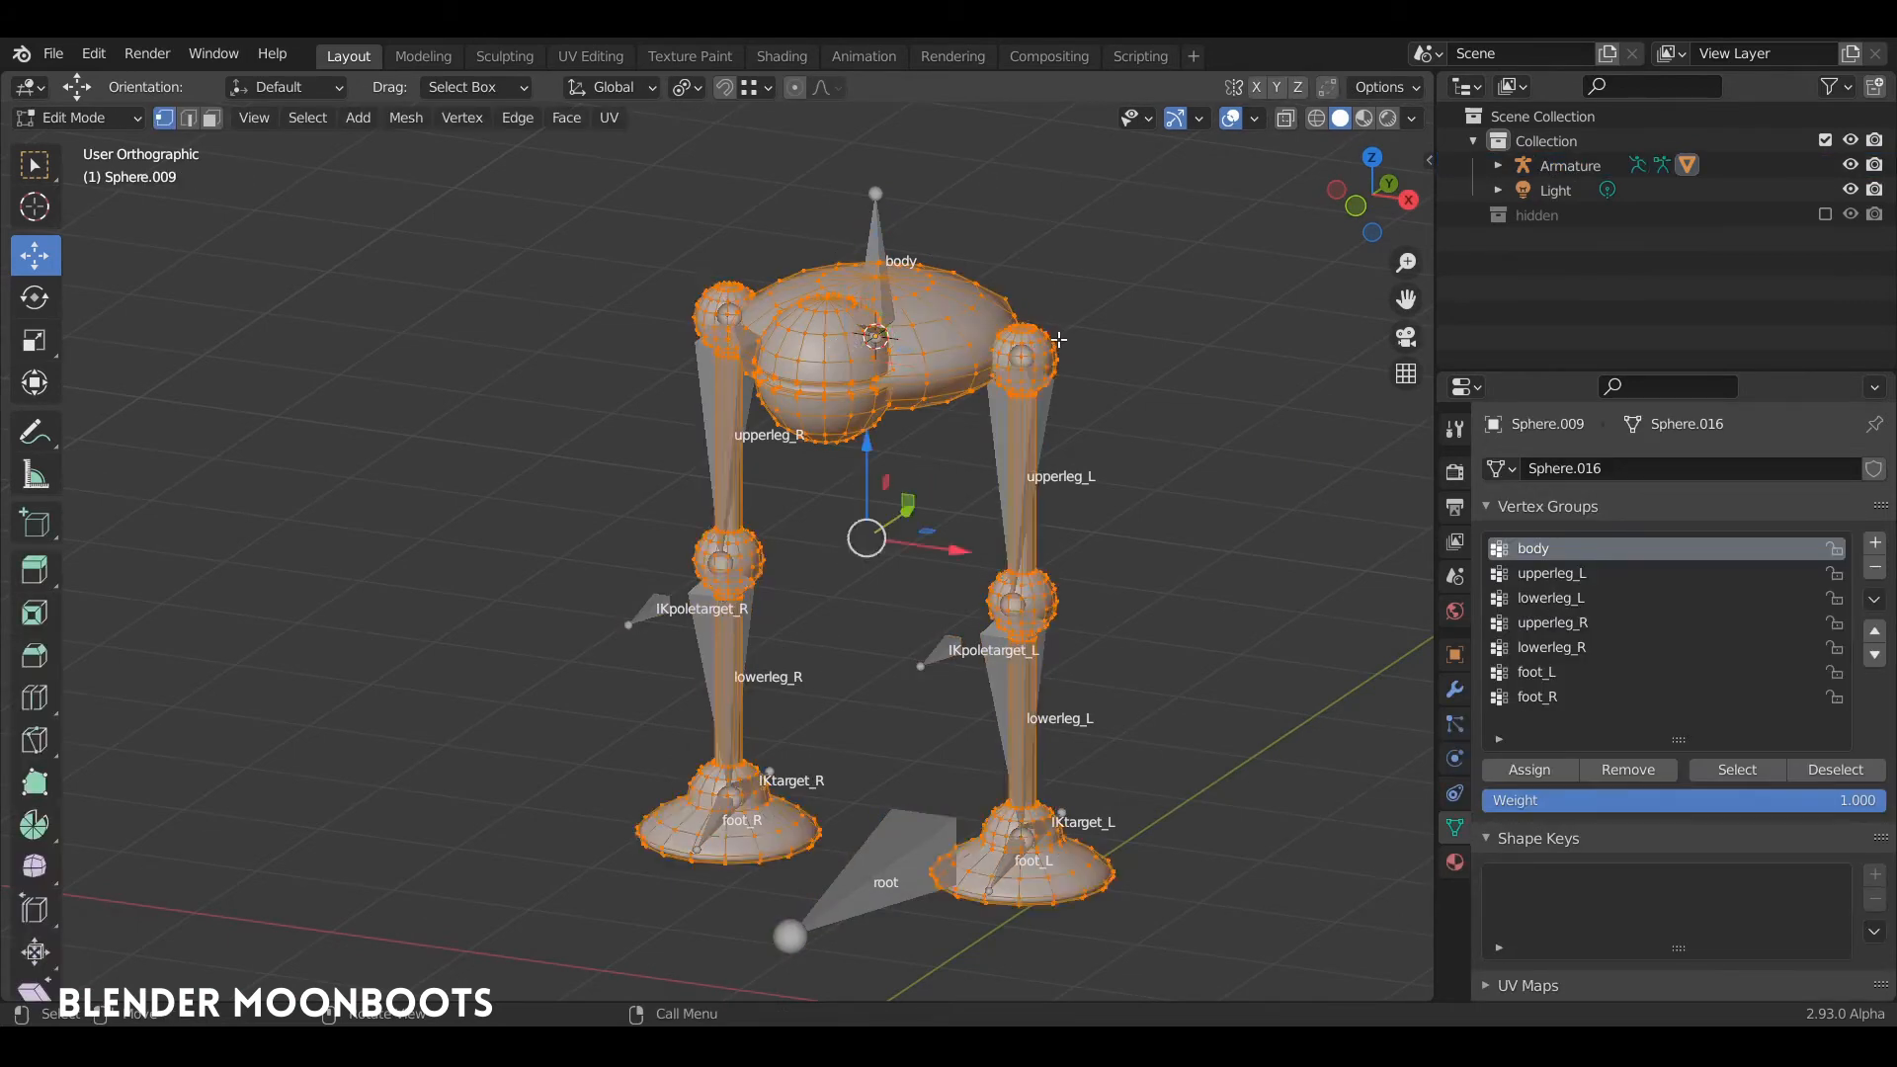
key("alt+a")
key("l")
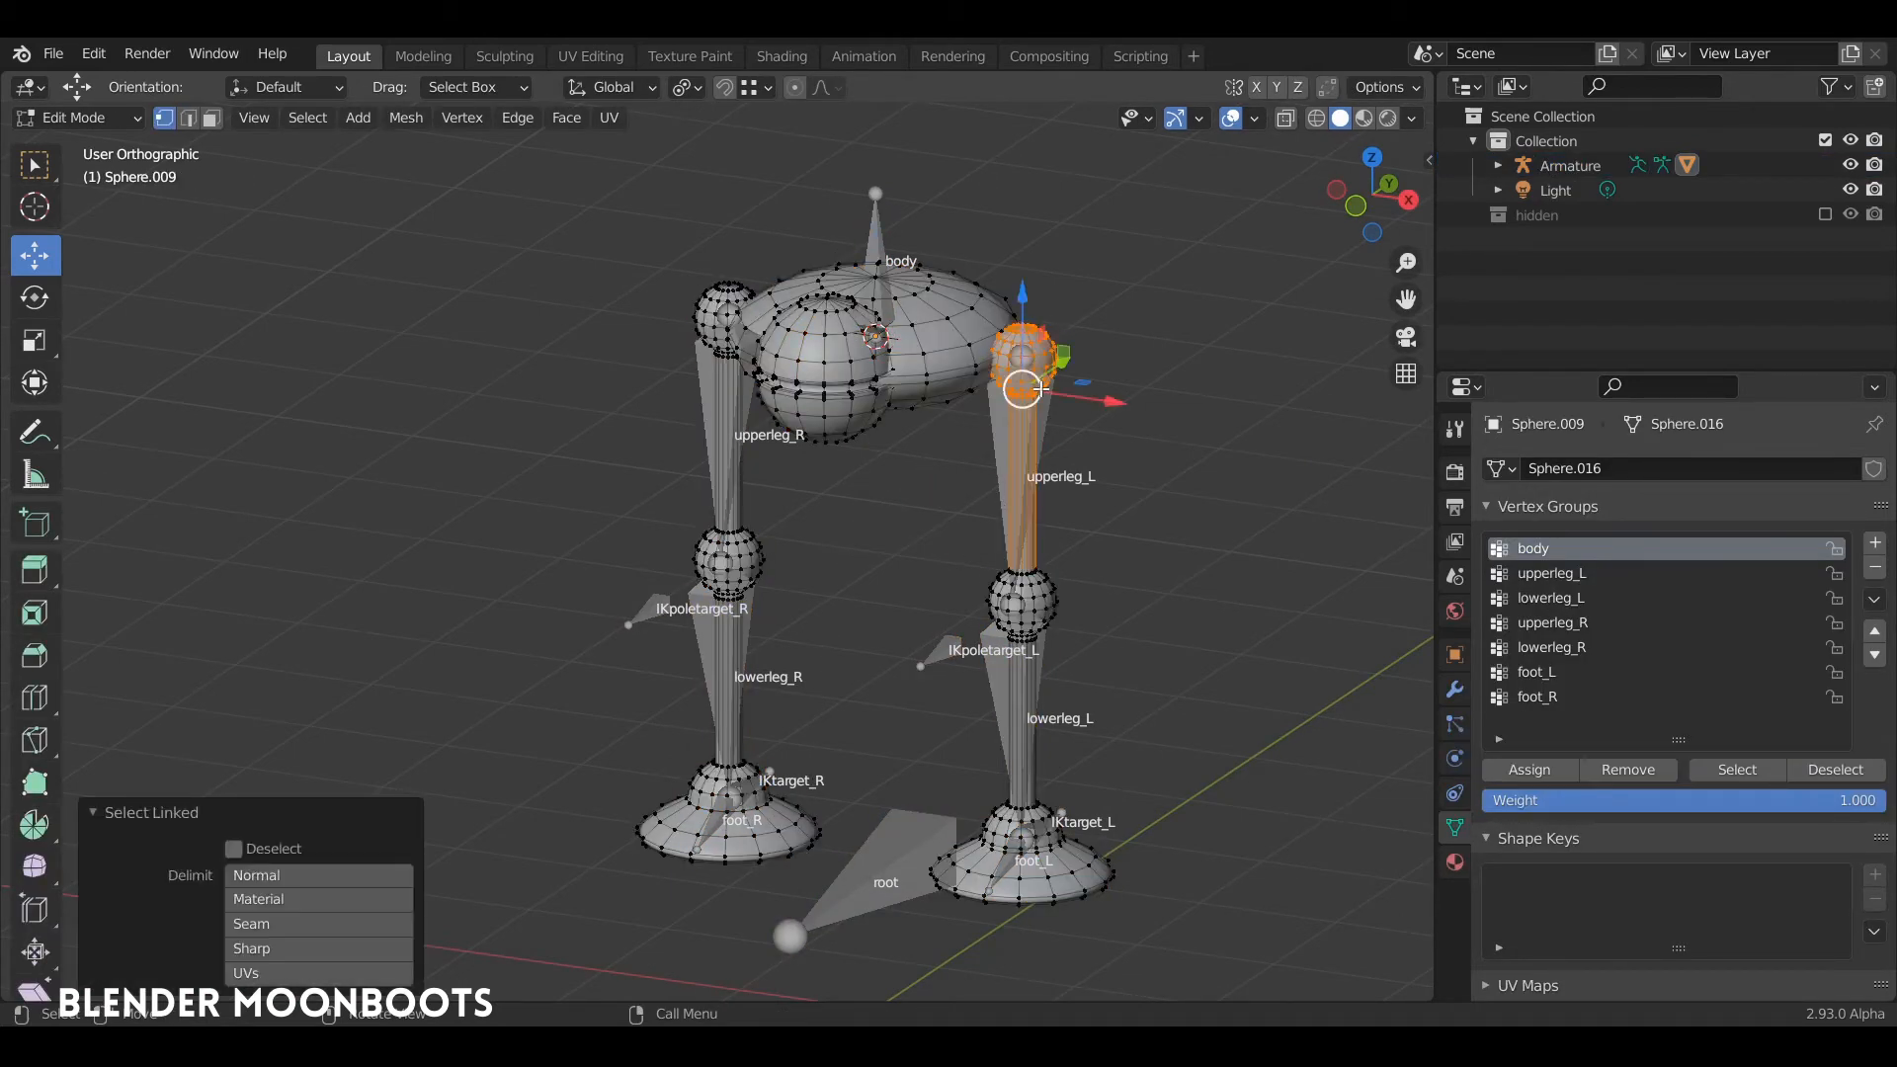
left_click(1551, 572)
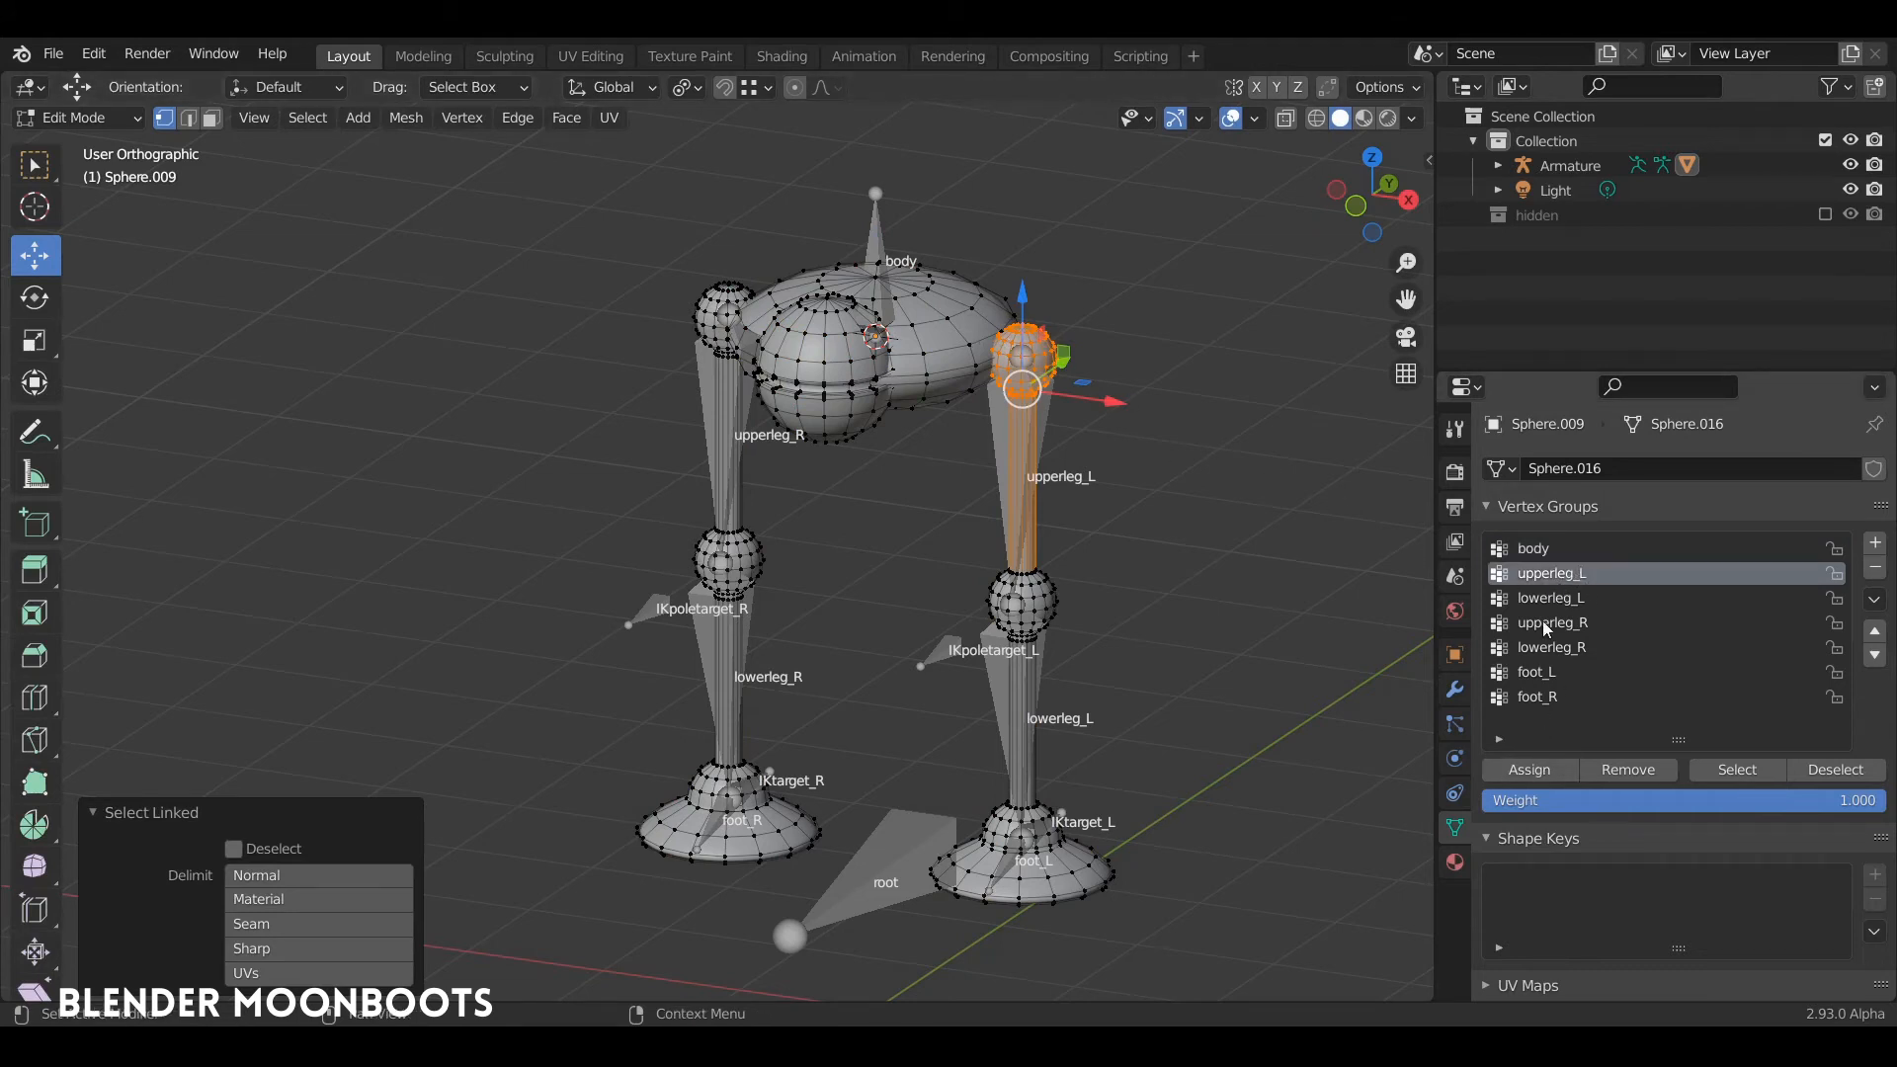
left_click(1529, 770)
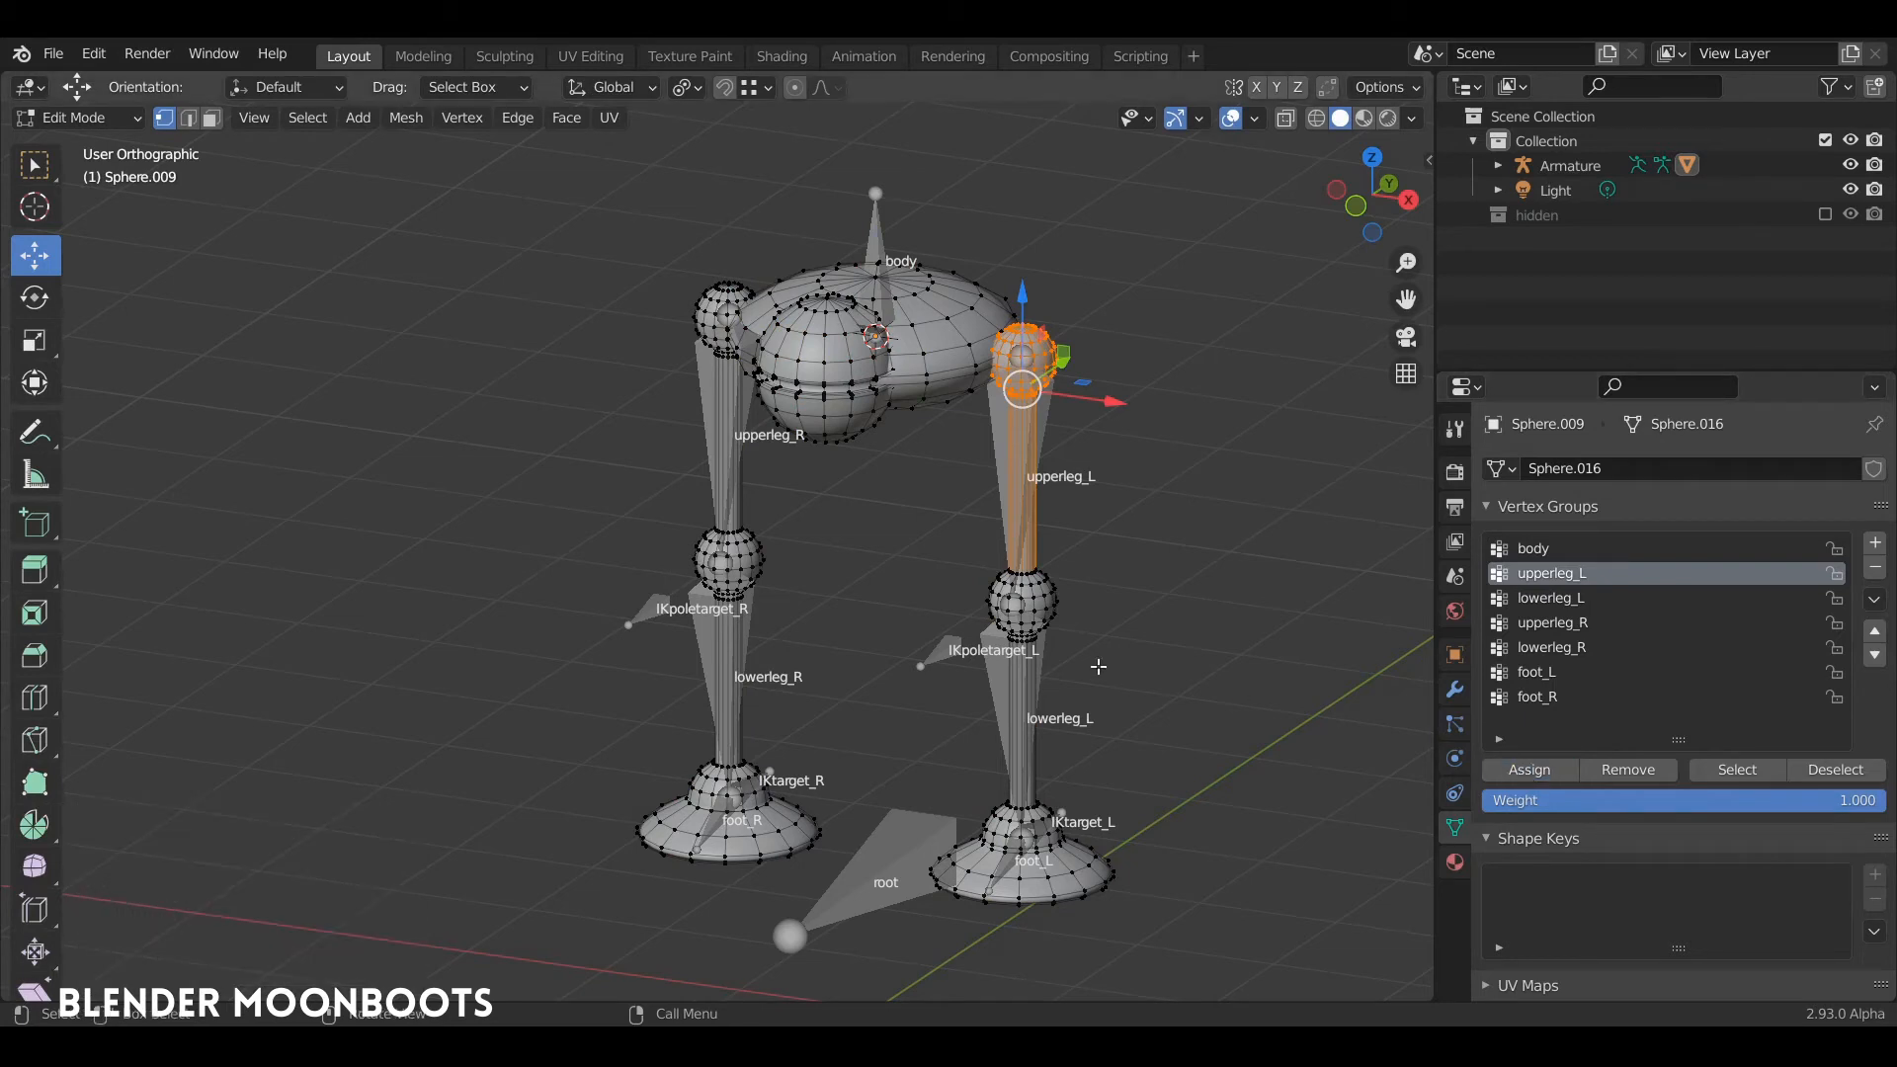
Step: Assign the linked geometry of the left lower leg and knee ball to the lowerleg_L vertex group
key("alt+a")
key("l")
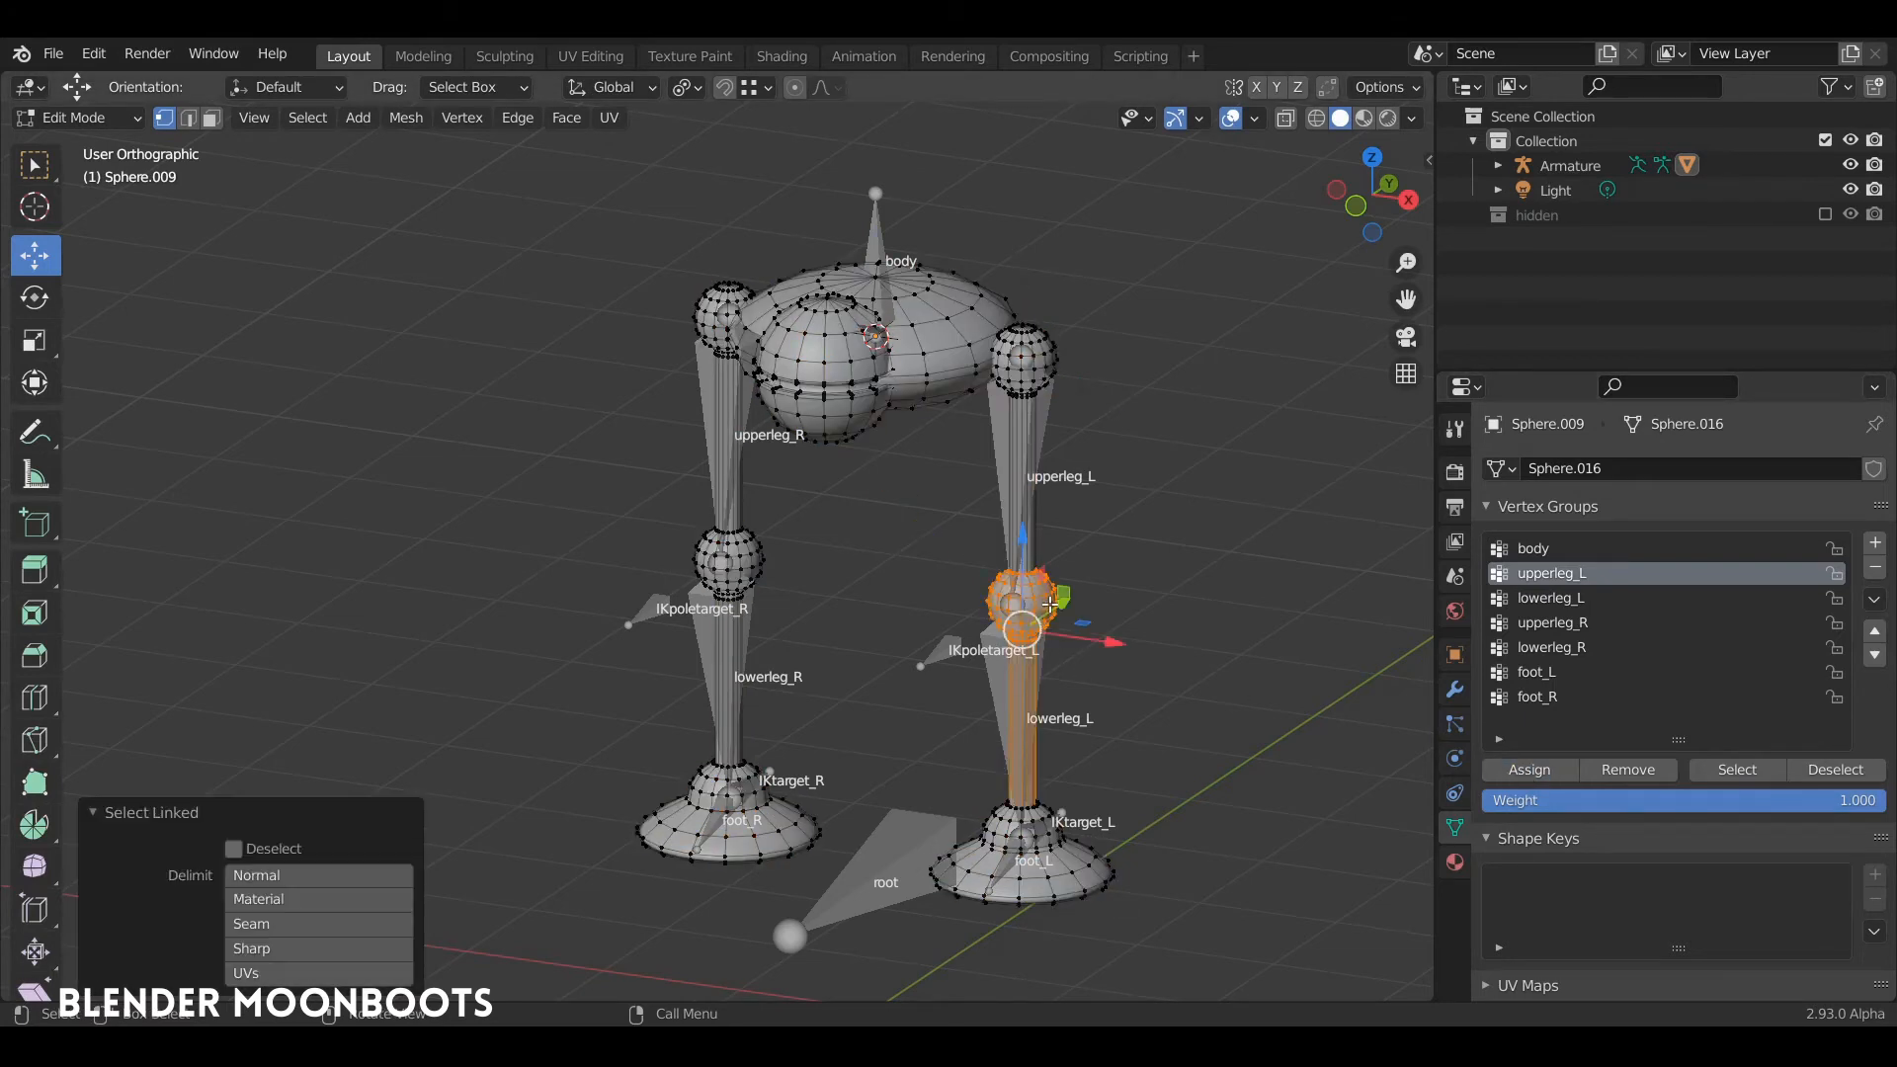
left_click(1580, 597)
left_click(1529, 770)
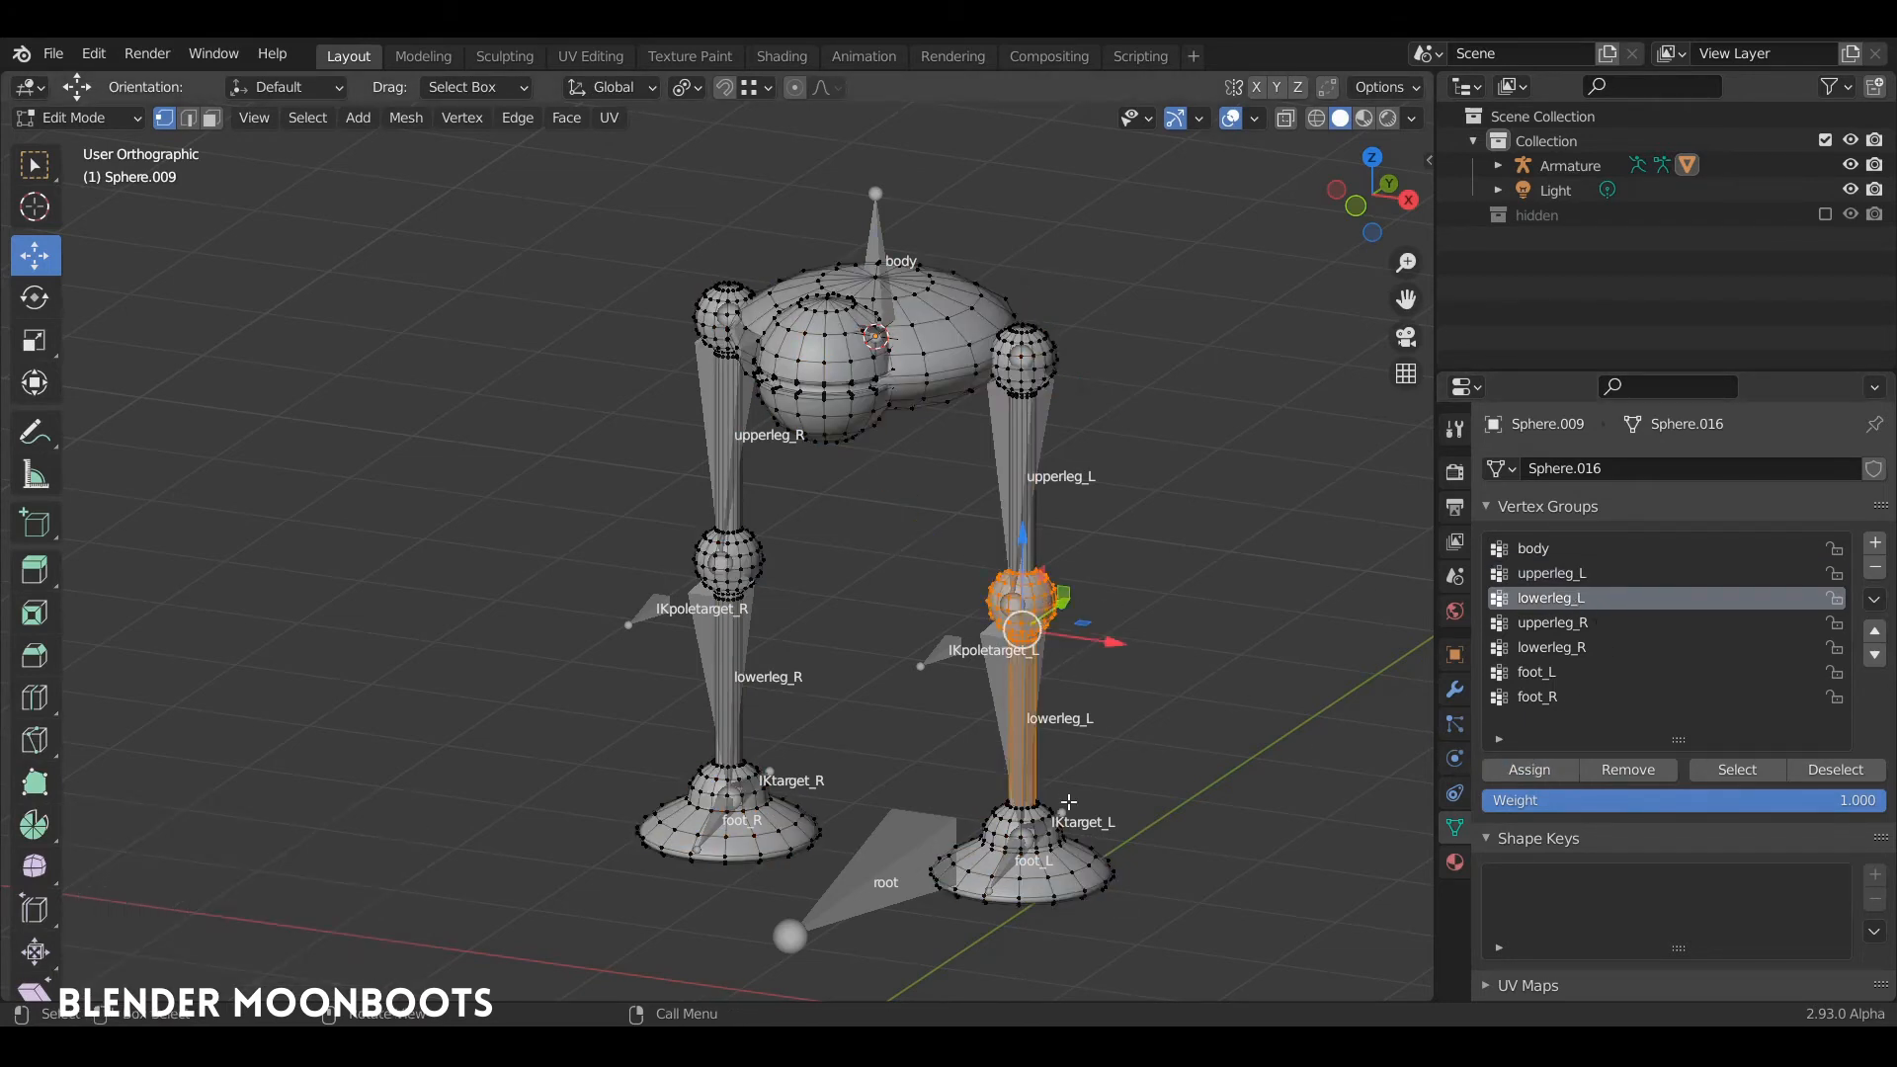
Step: Assign the linked geometry of the left foot to the foot_L vertex group
key("alt+a")
key("l")
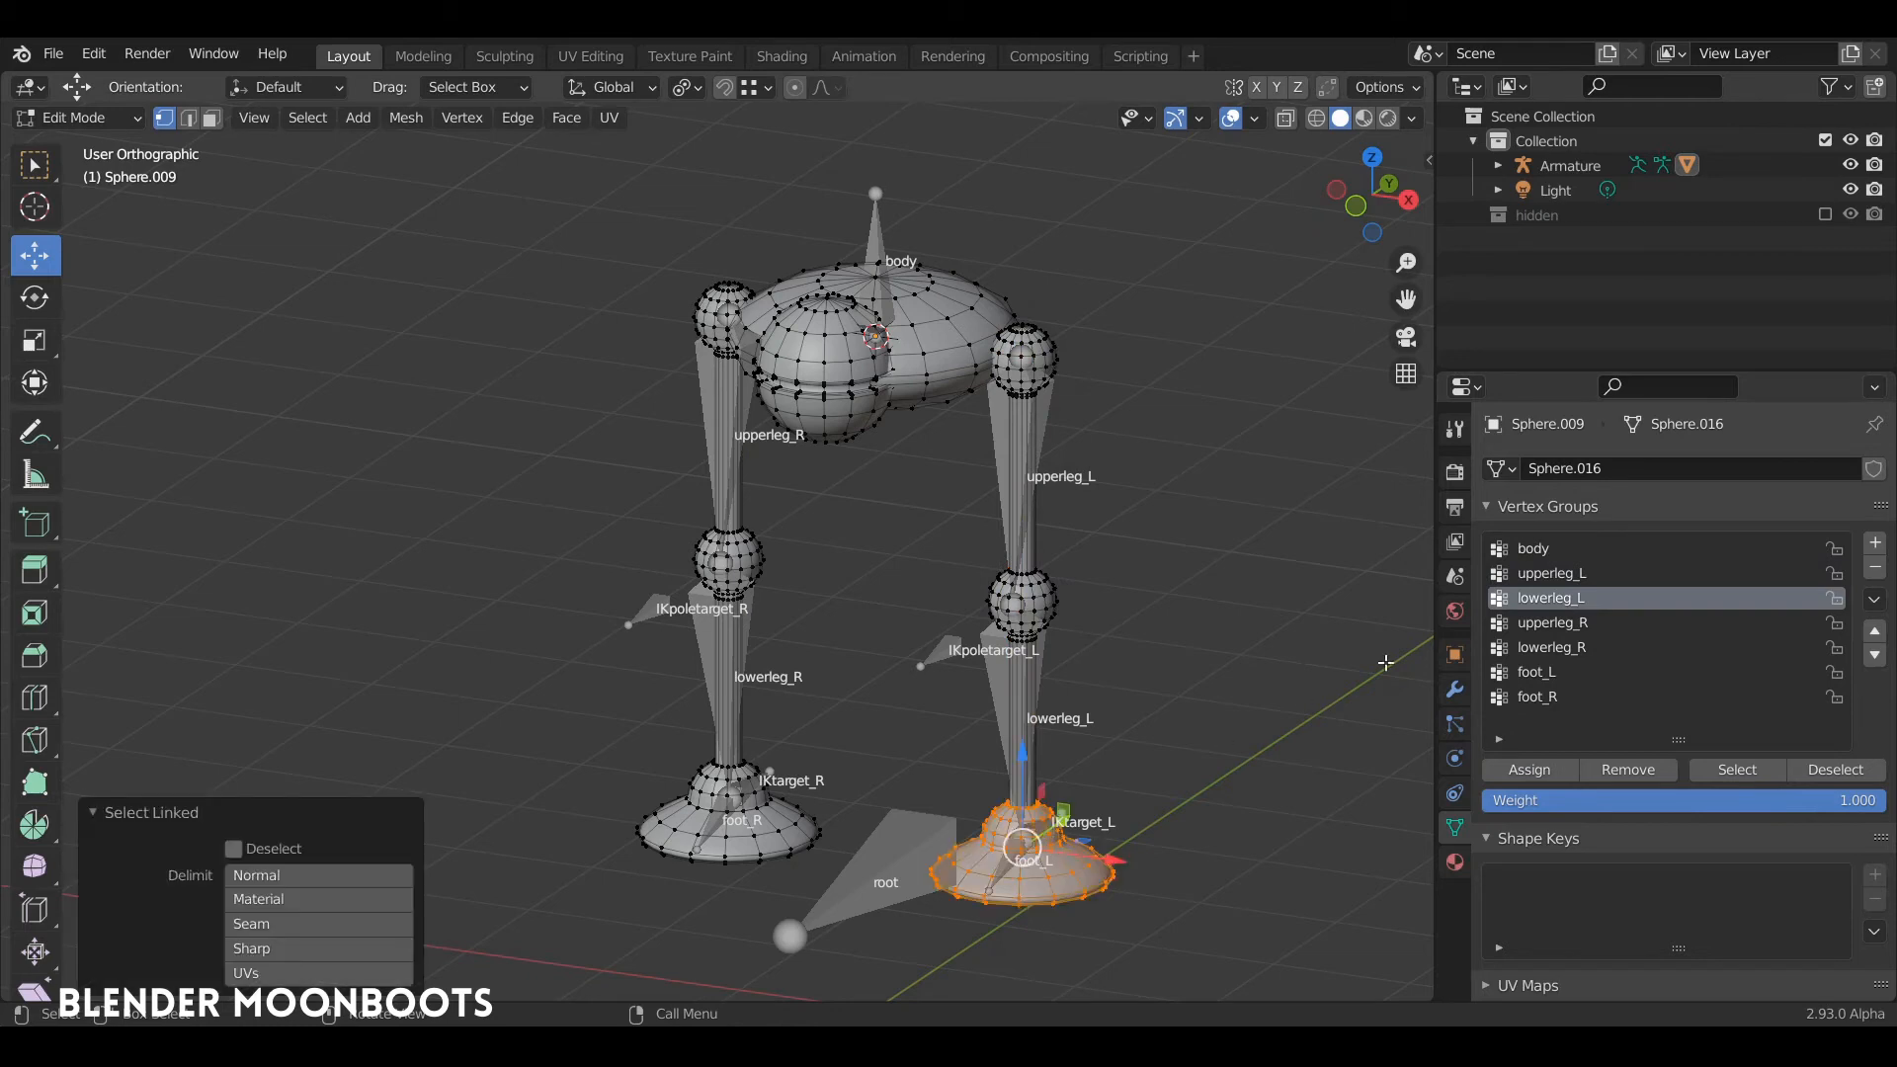
left_click(1537, 672)
left_click(1529, 769)
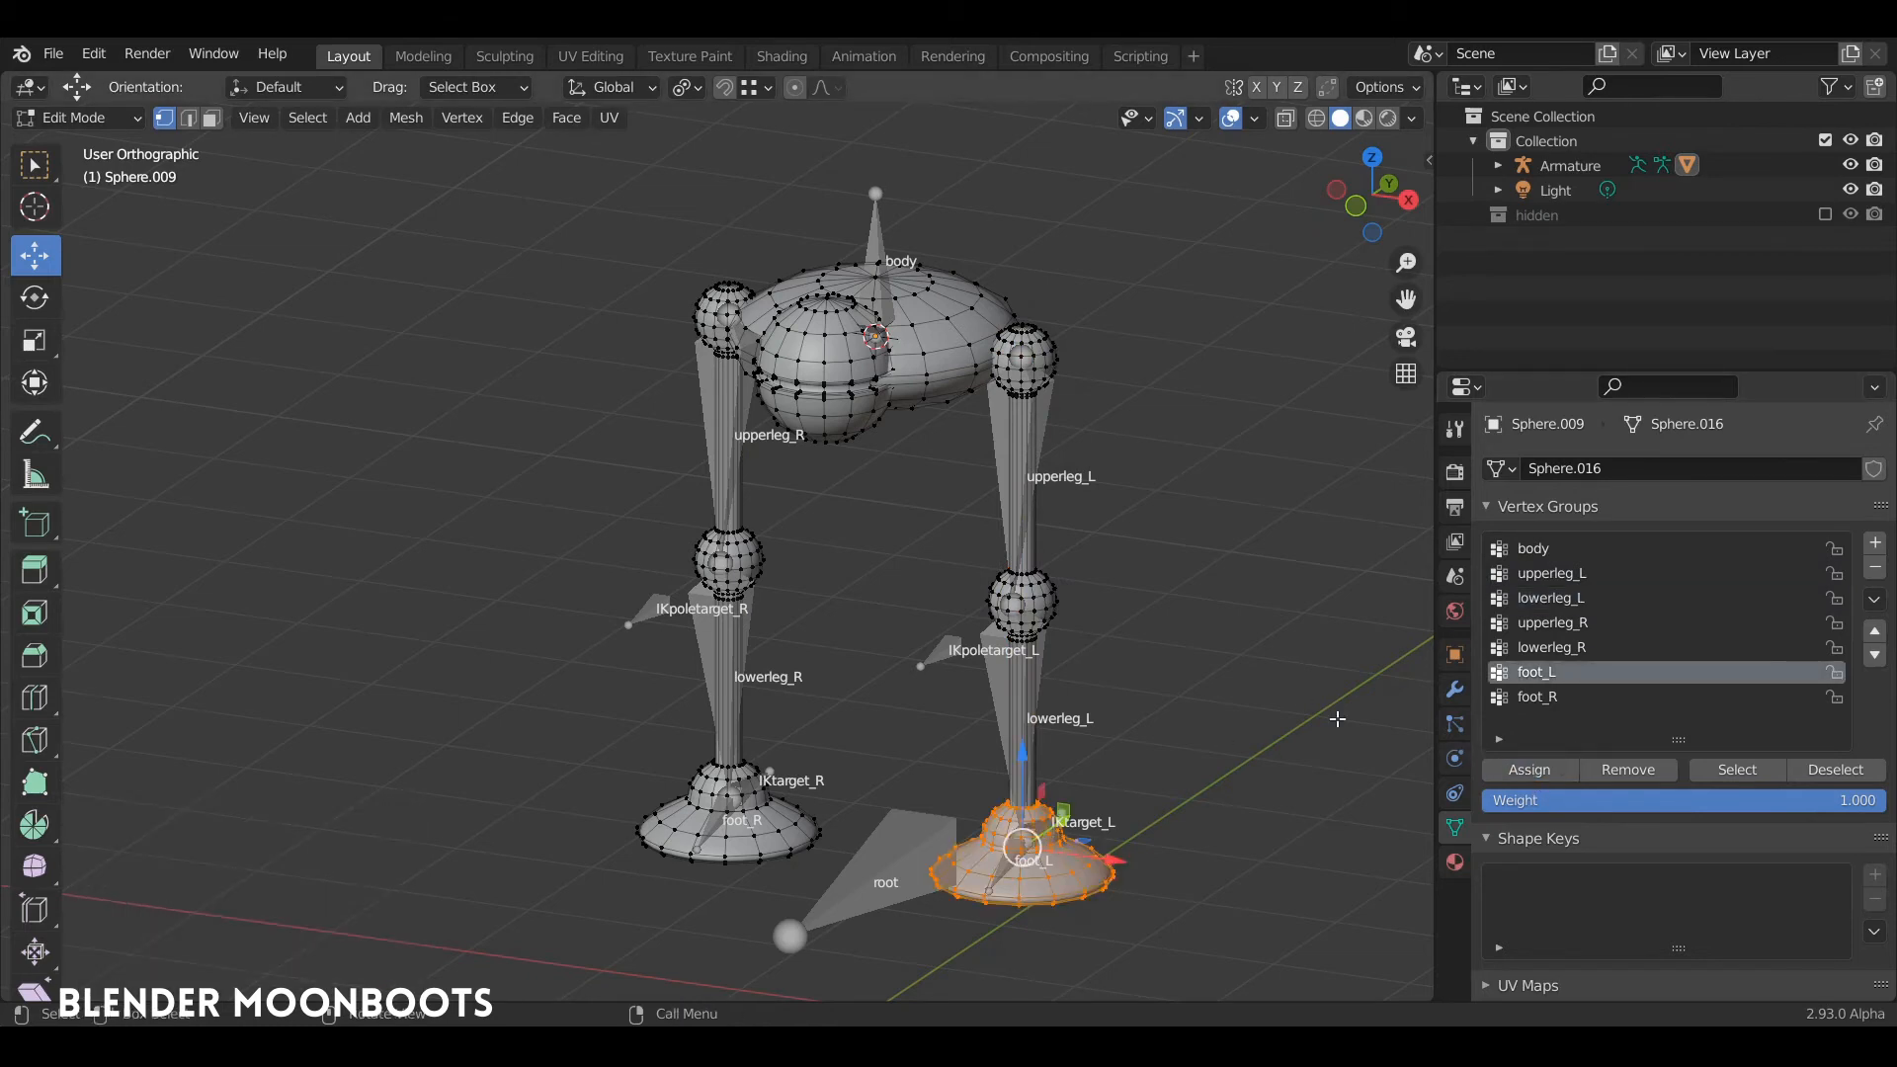
middle_click_drag(1338, 718, 1136, 726)
key("Tab")
left_click(1078, 724)
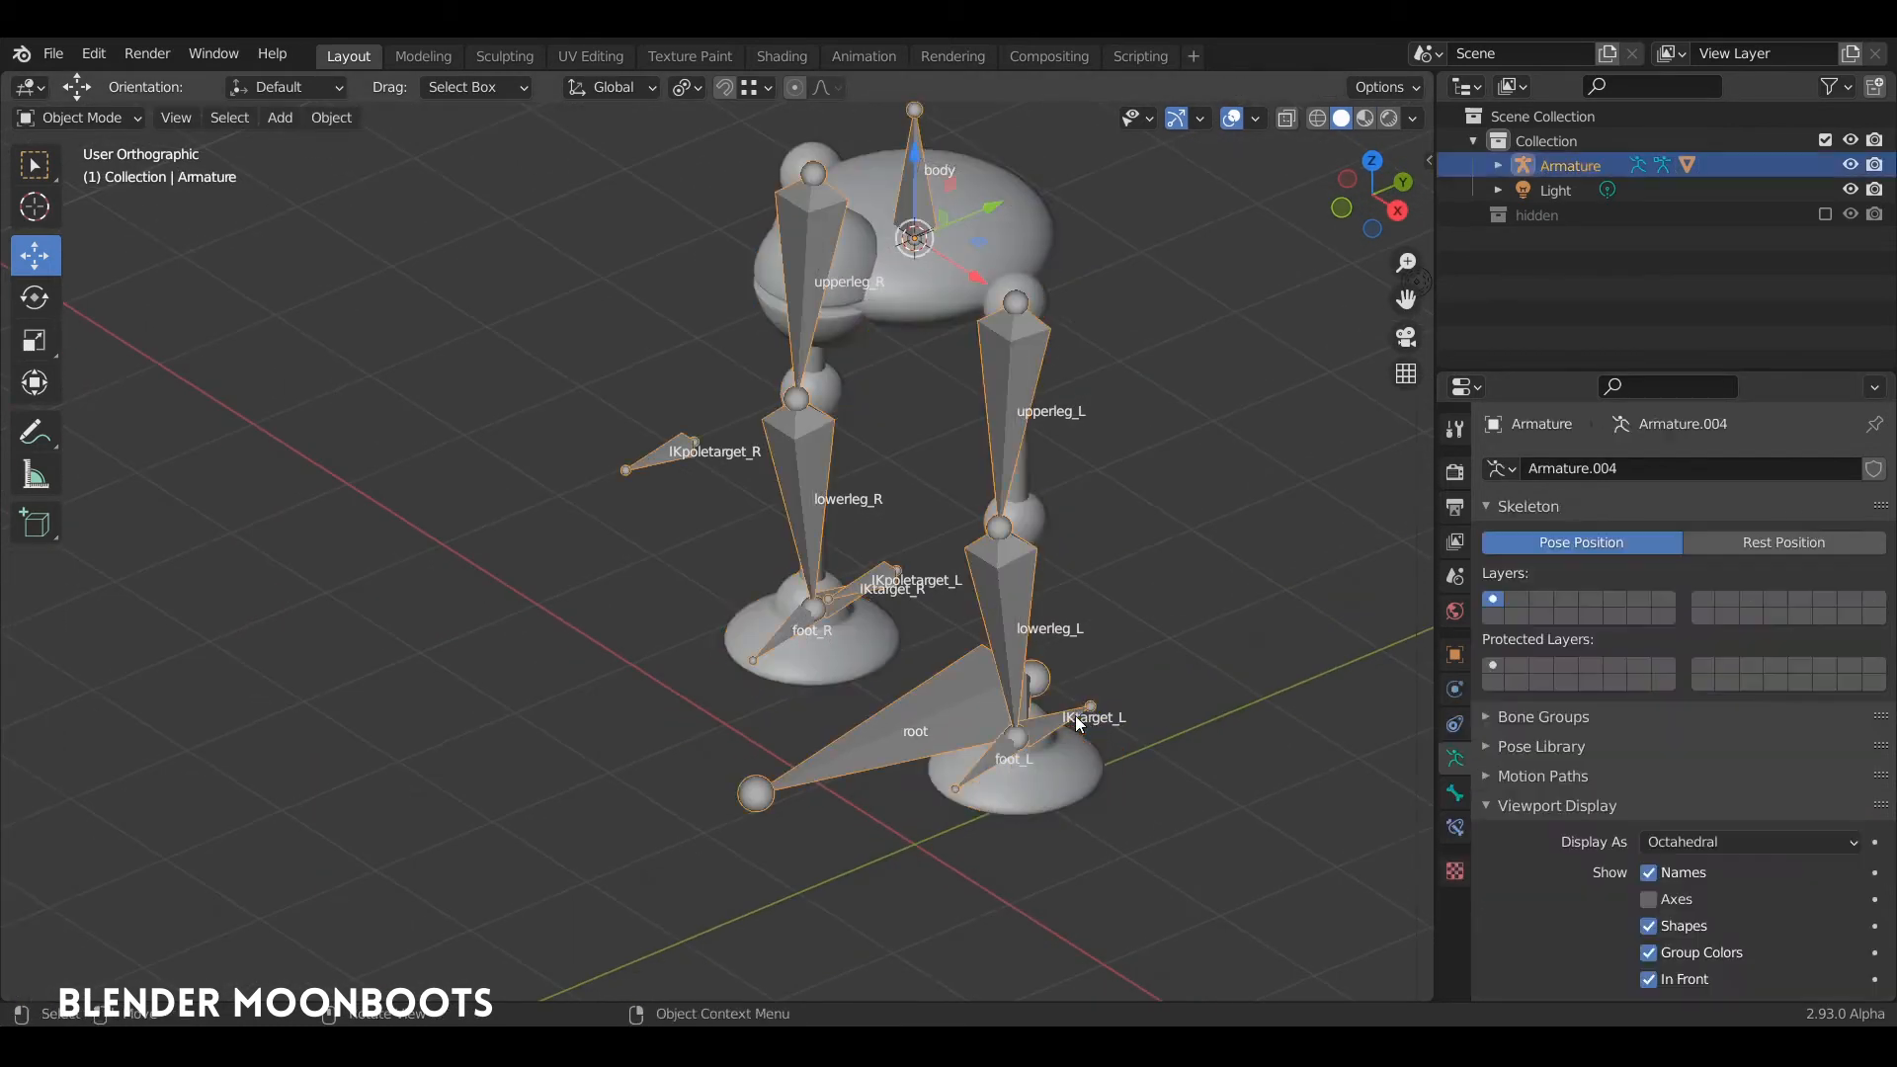
key("Tab")
left_click(1055, 722)
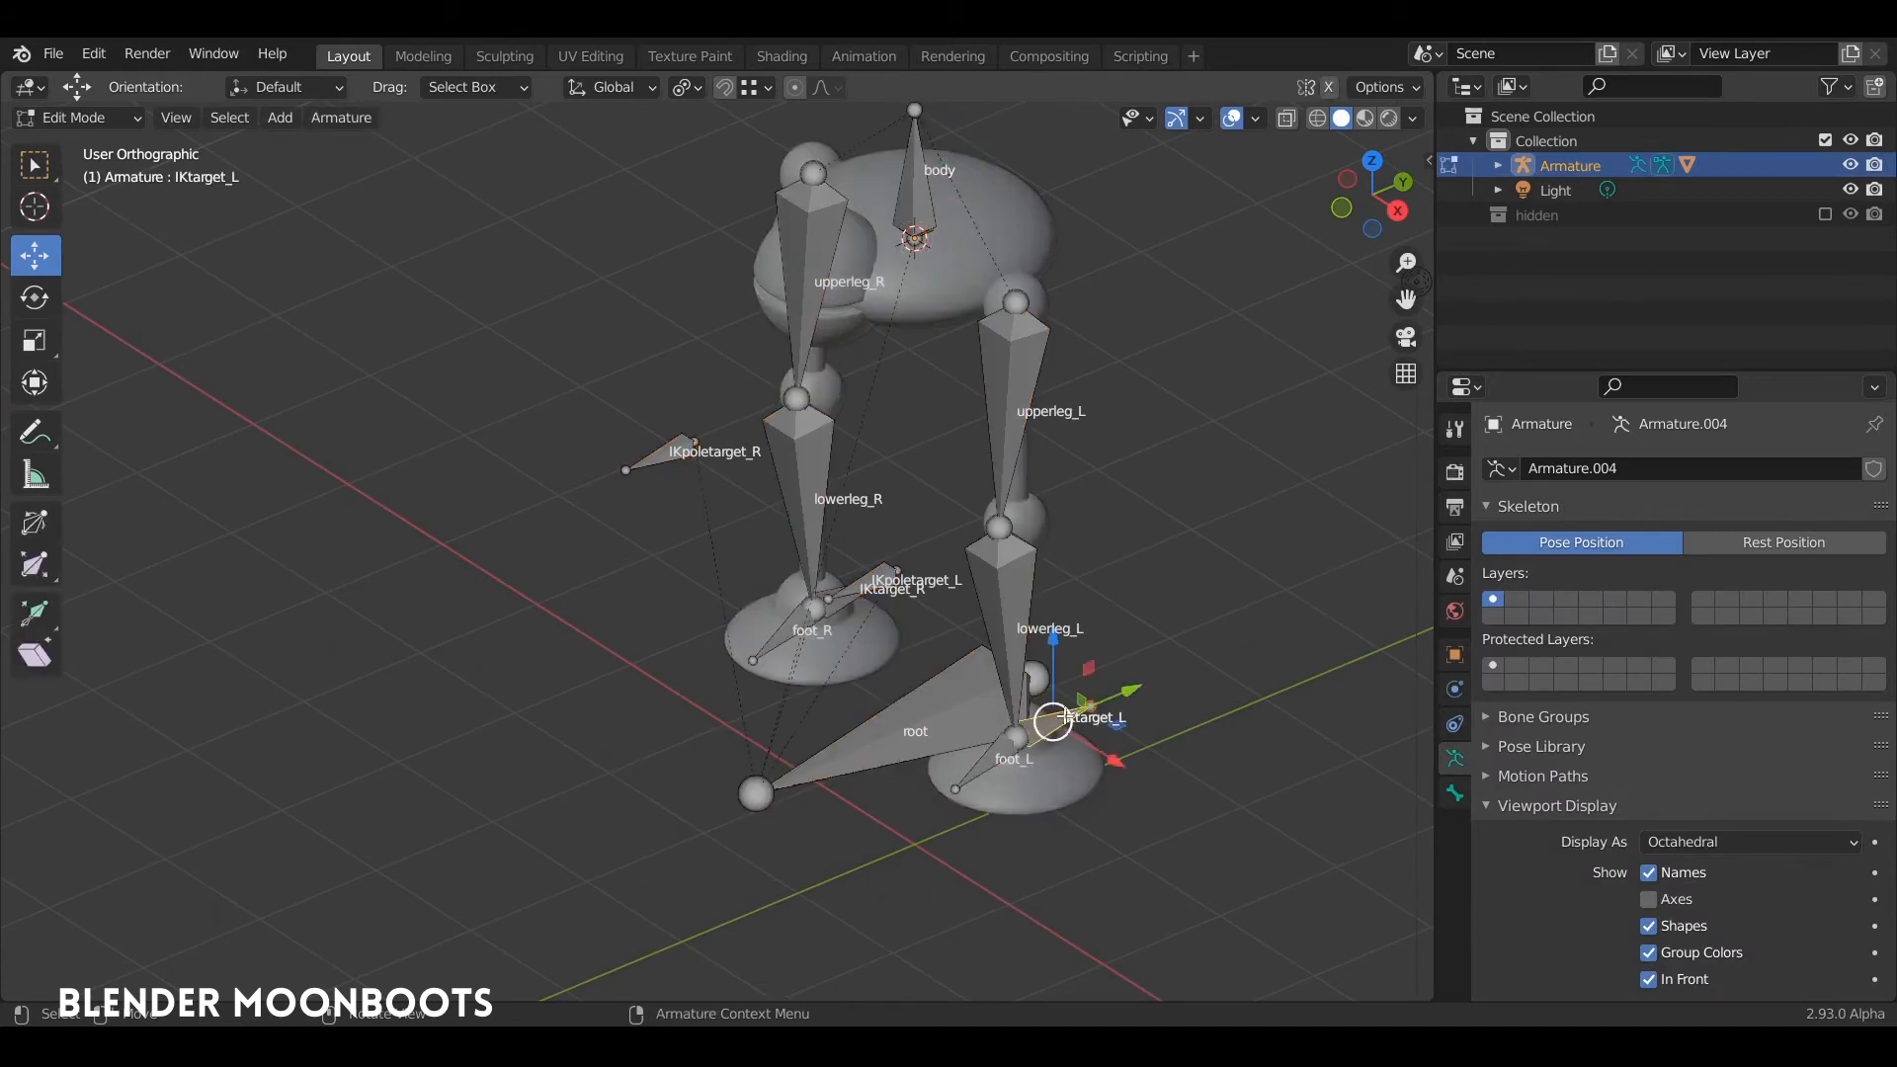
key("Tab")
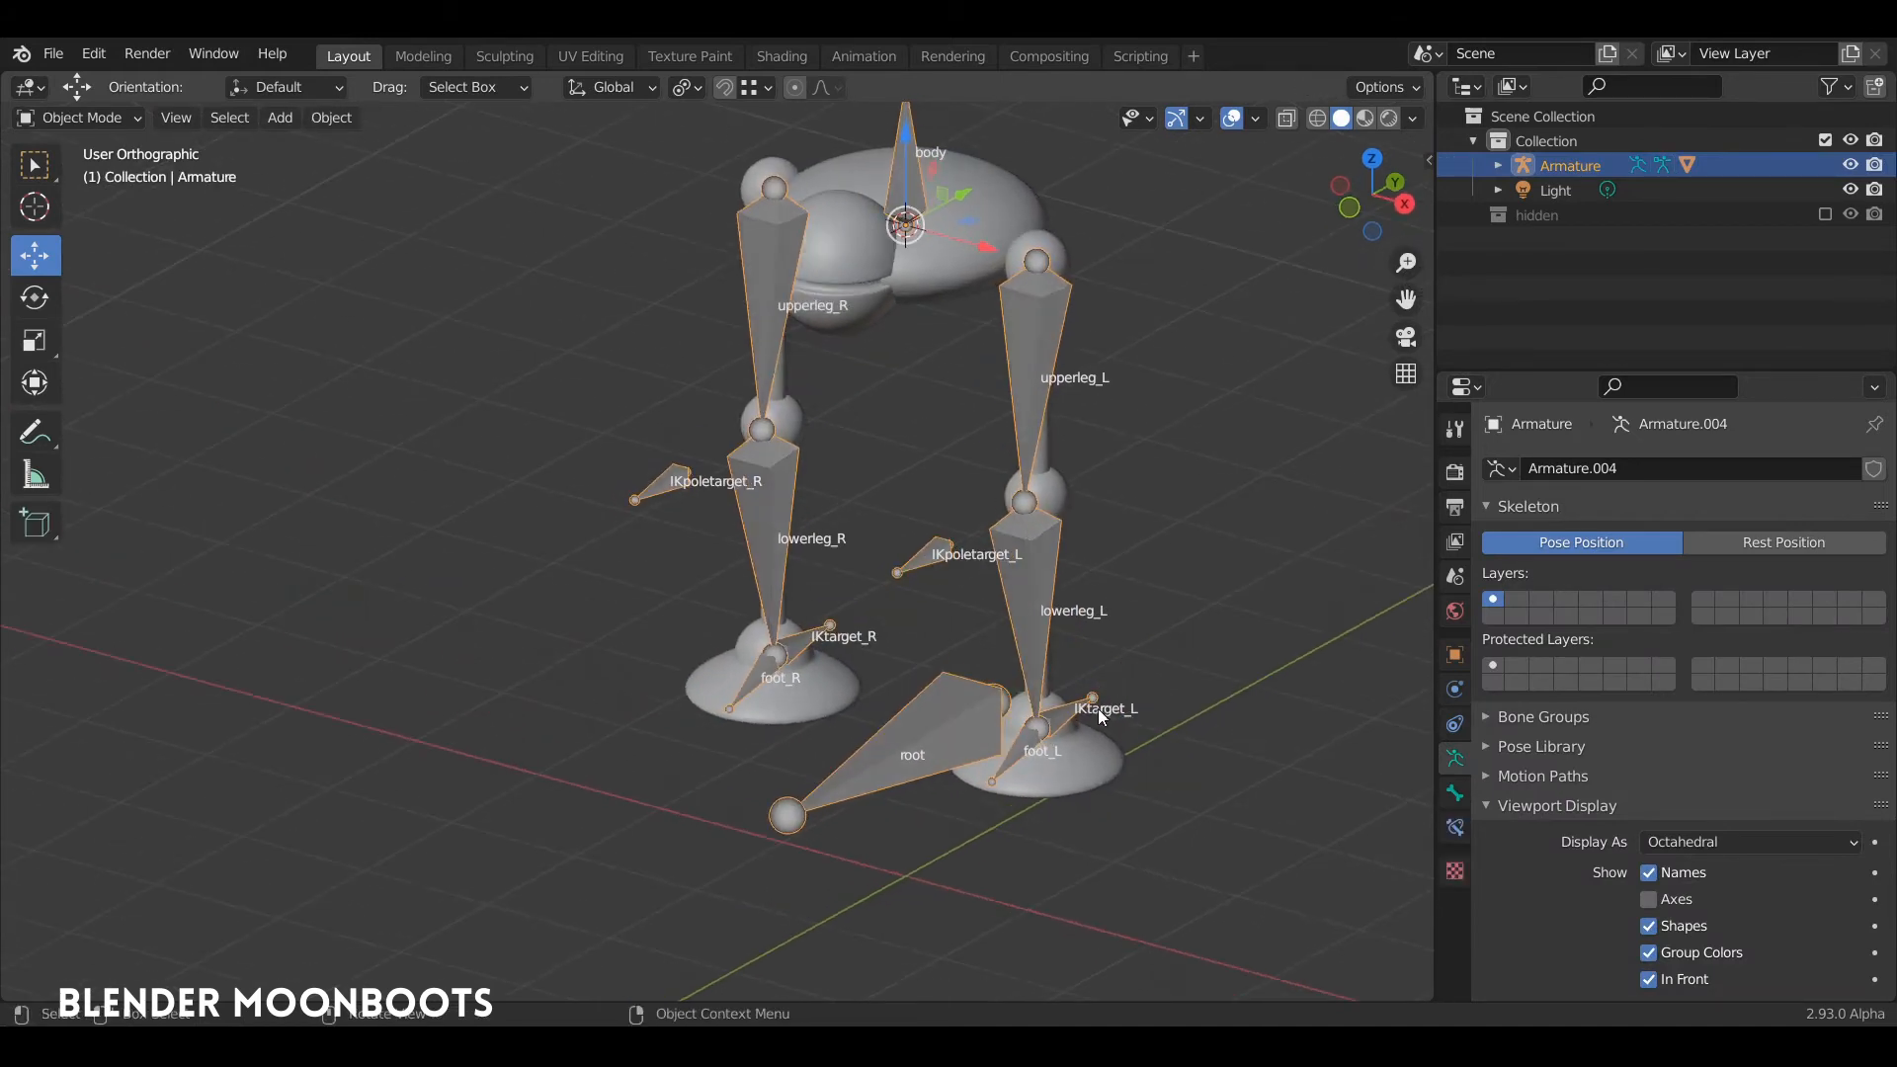
left_click(1098, 731)
key("Tab")
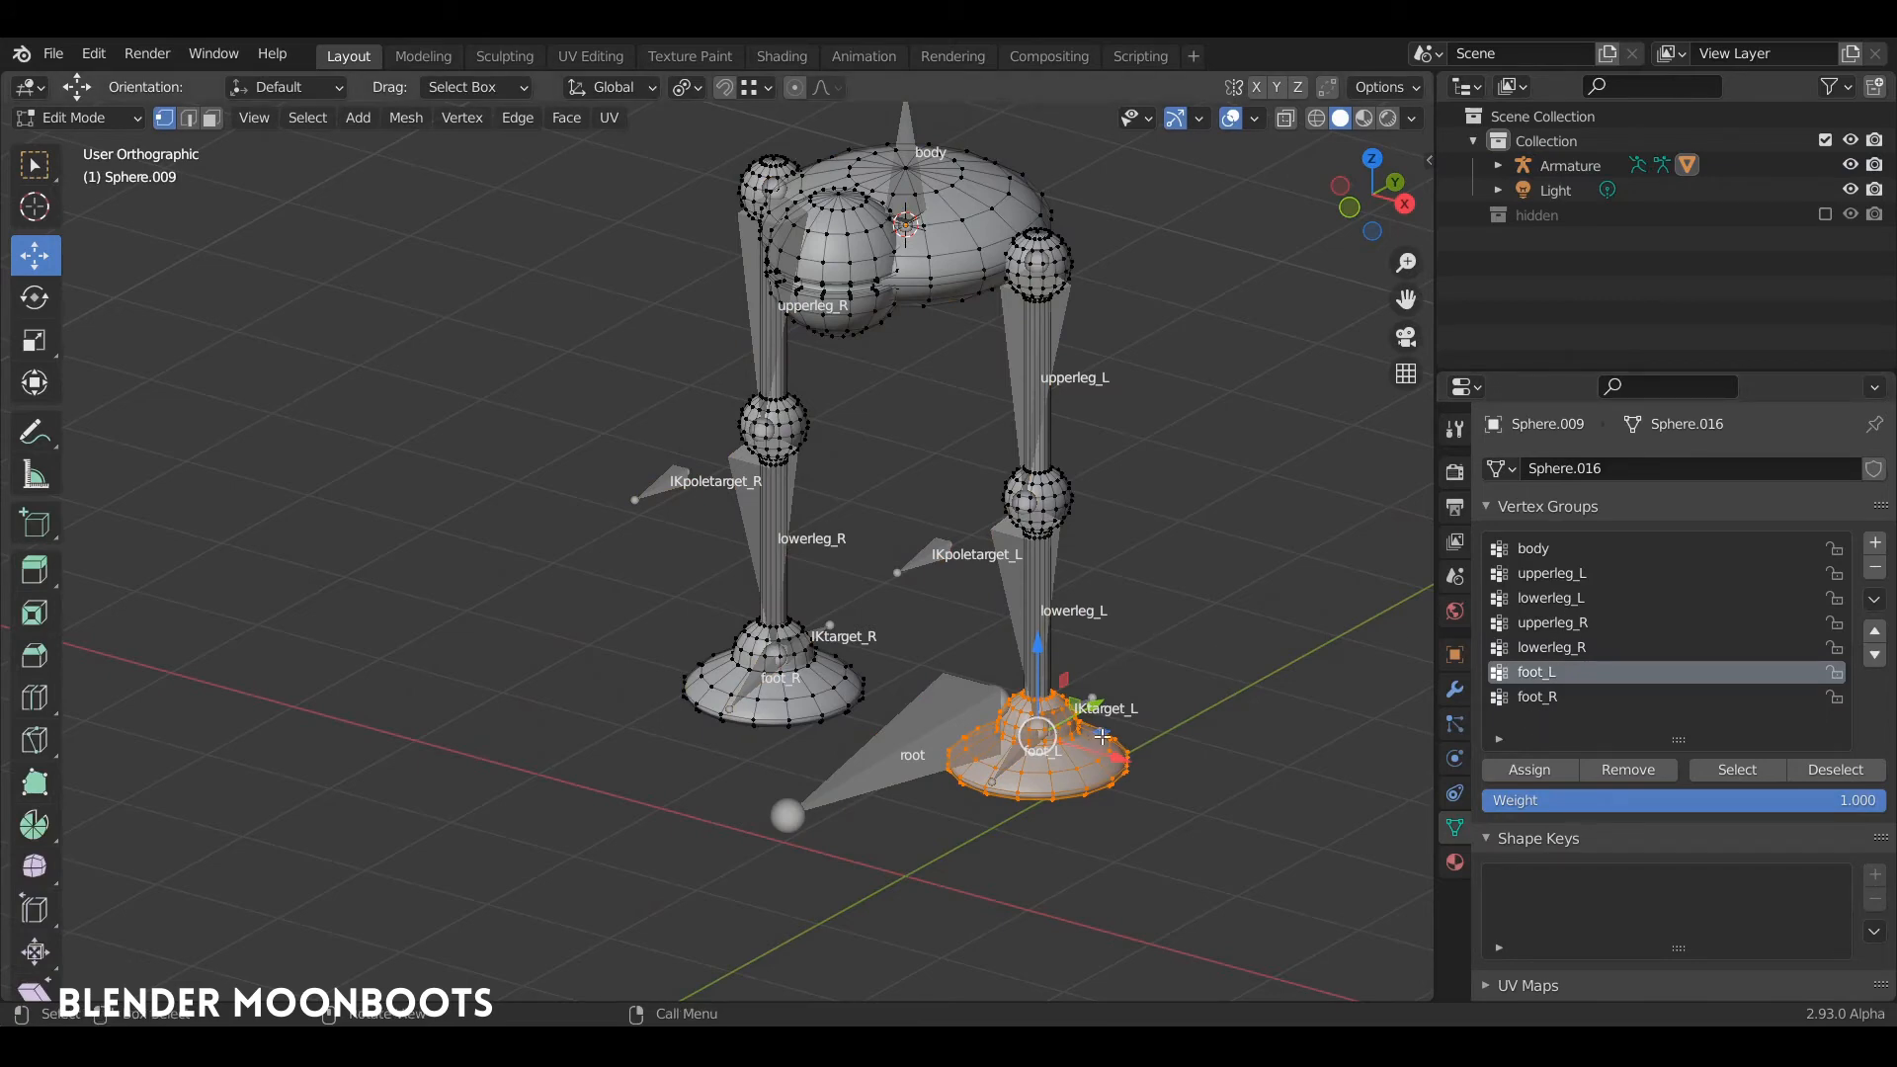
Step: Assign the linked geometry of the right upper leg and hip ball to the upperleg_R vertex group
middle_click_drag(1101, 736, 1082, 749)
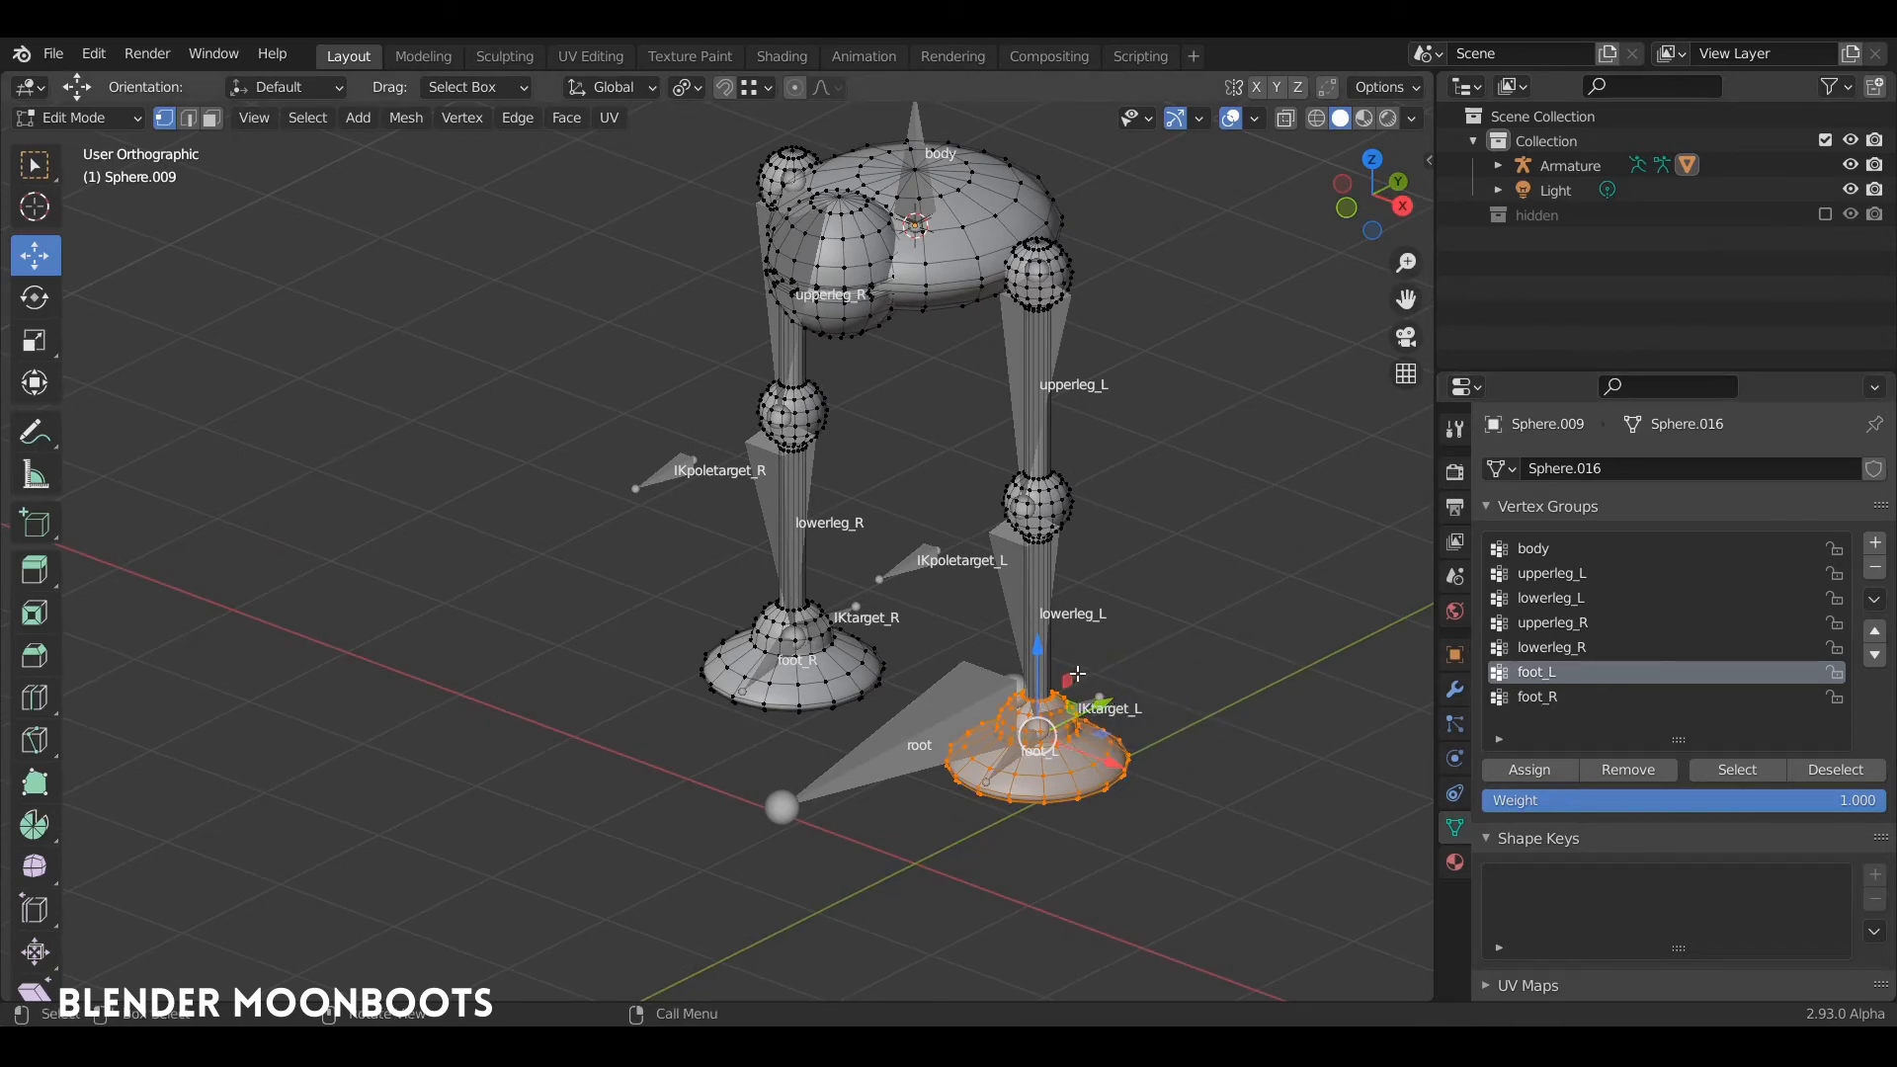
middle_click_drag(1072, 567, 1101, 542)
middle_click_drag(1088, 540, 1144, 590, "shift")
key("alt+a")
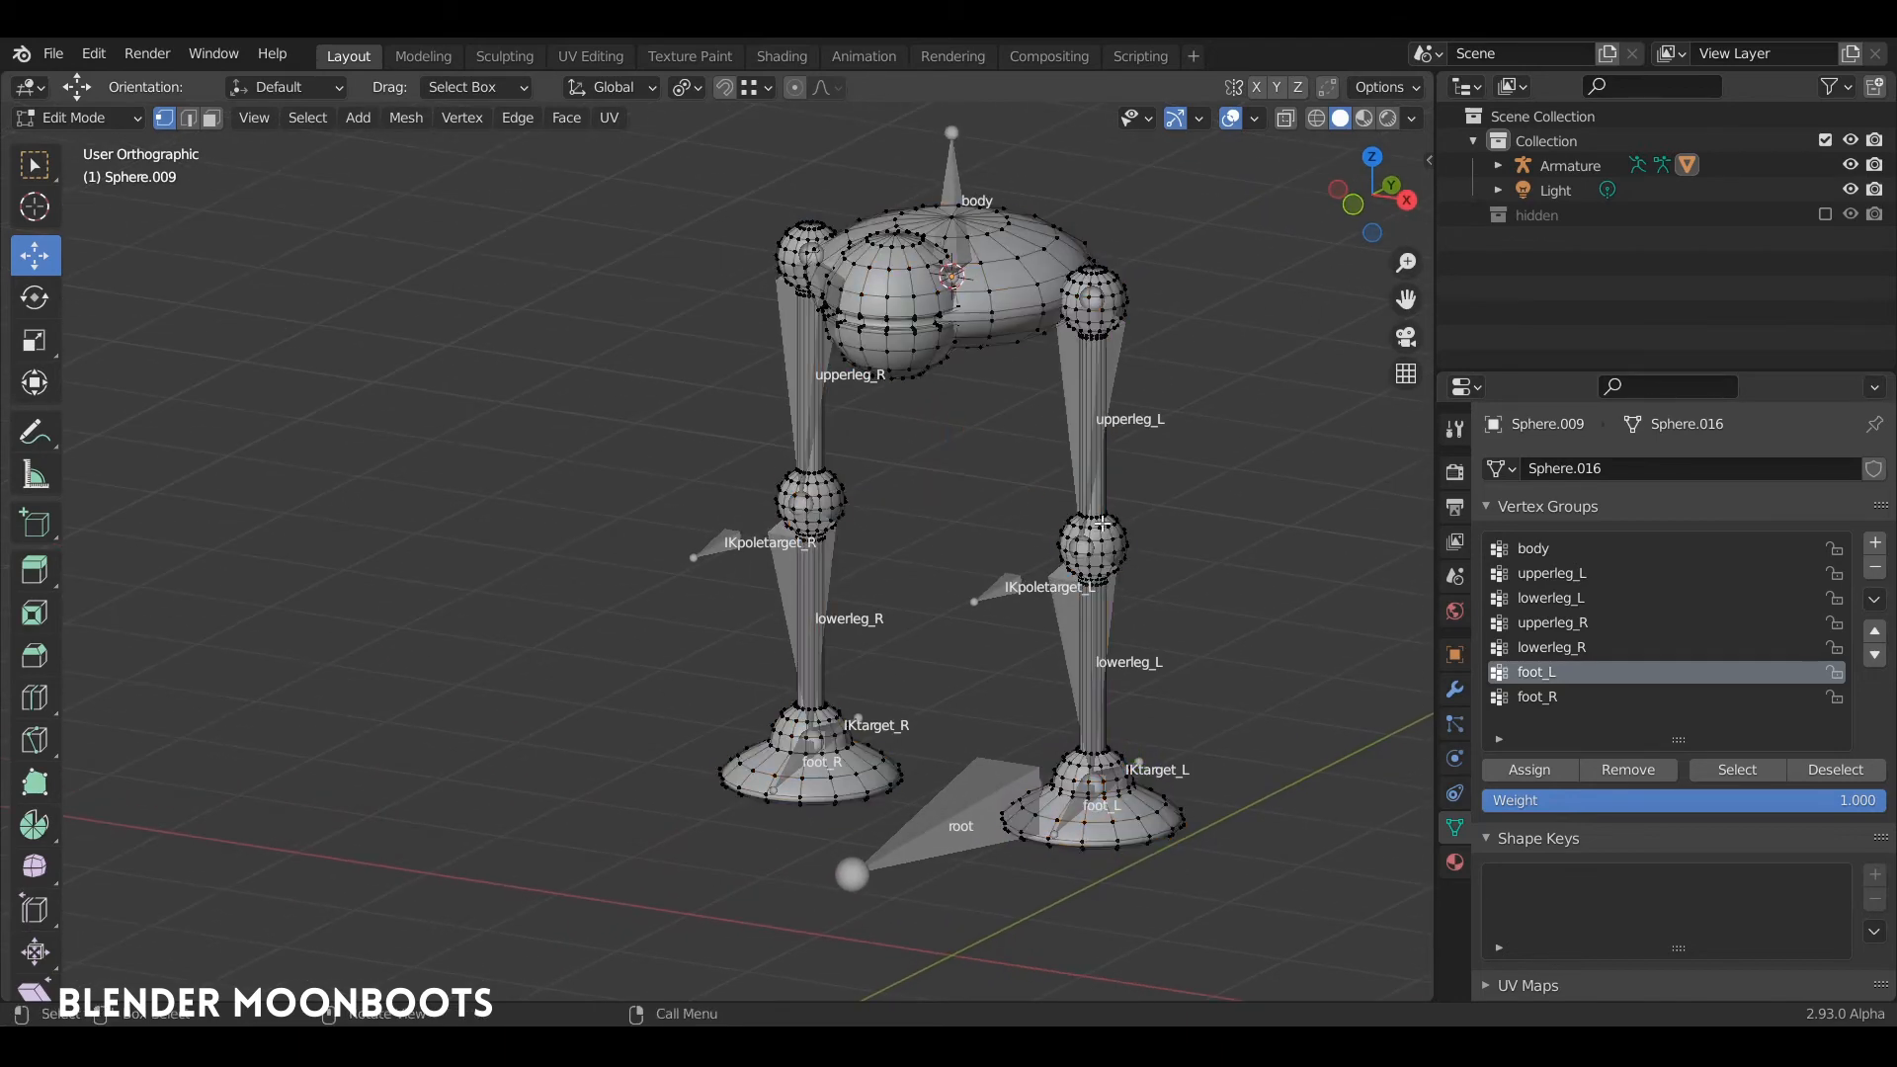
mouse_move(1099, 477)
middle_mouse_down()
mouse_move(1109, 431)
mouse_move(1136, 476)
middle_mouse_up()
mouse_move(1150, 733)
middle_mouse_down()
mouse_move(1138, 778)
mouse_move(1162, 765)
middle_mouse_up()
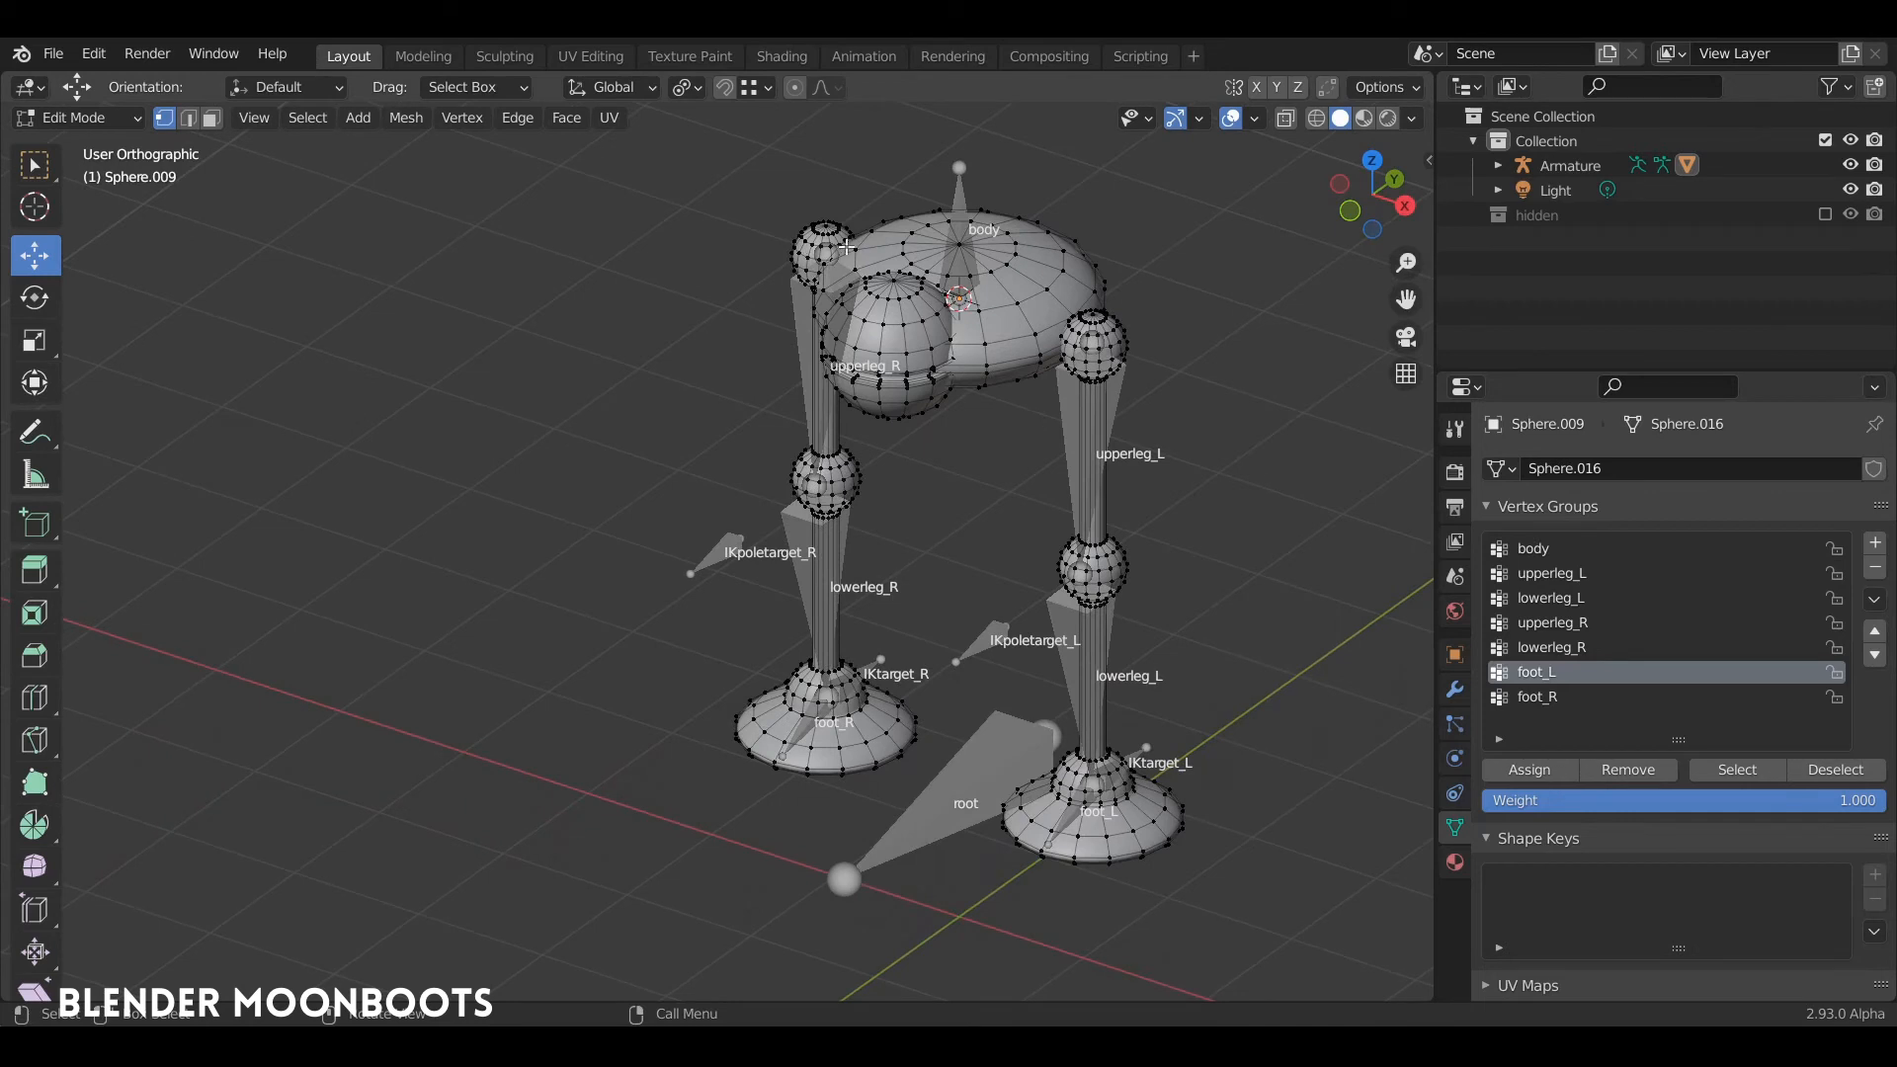
key("l")
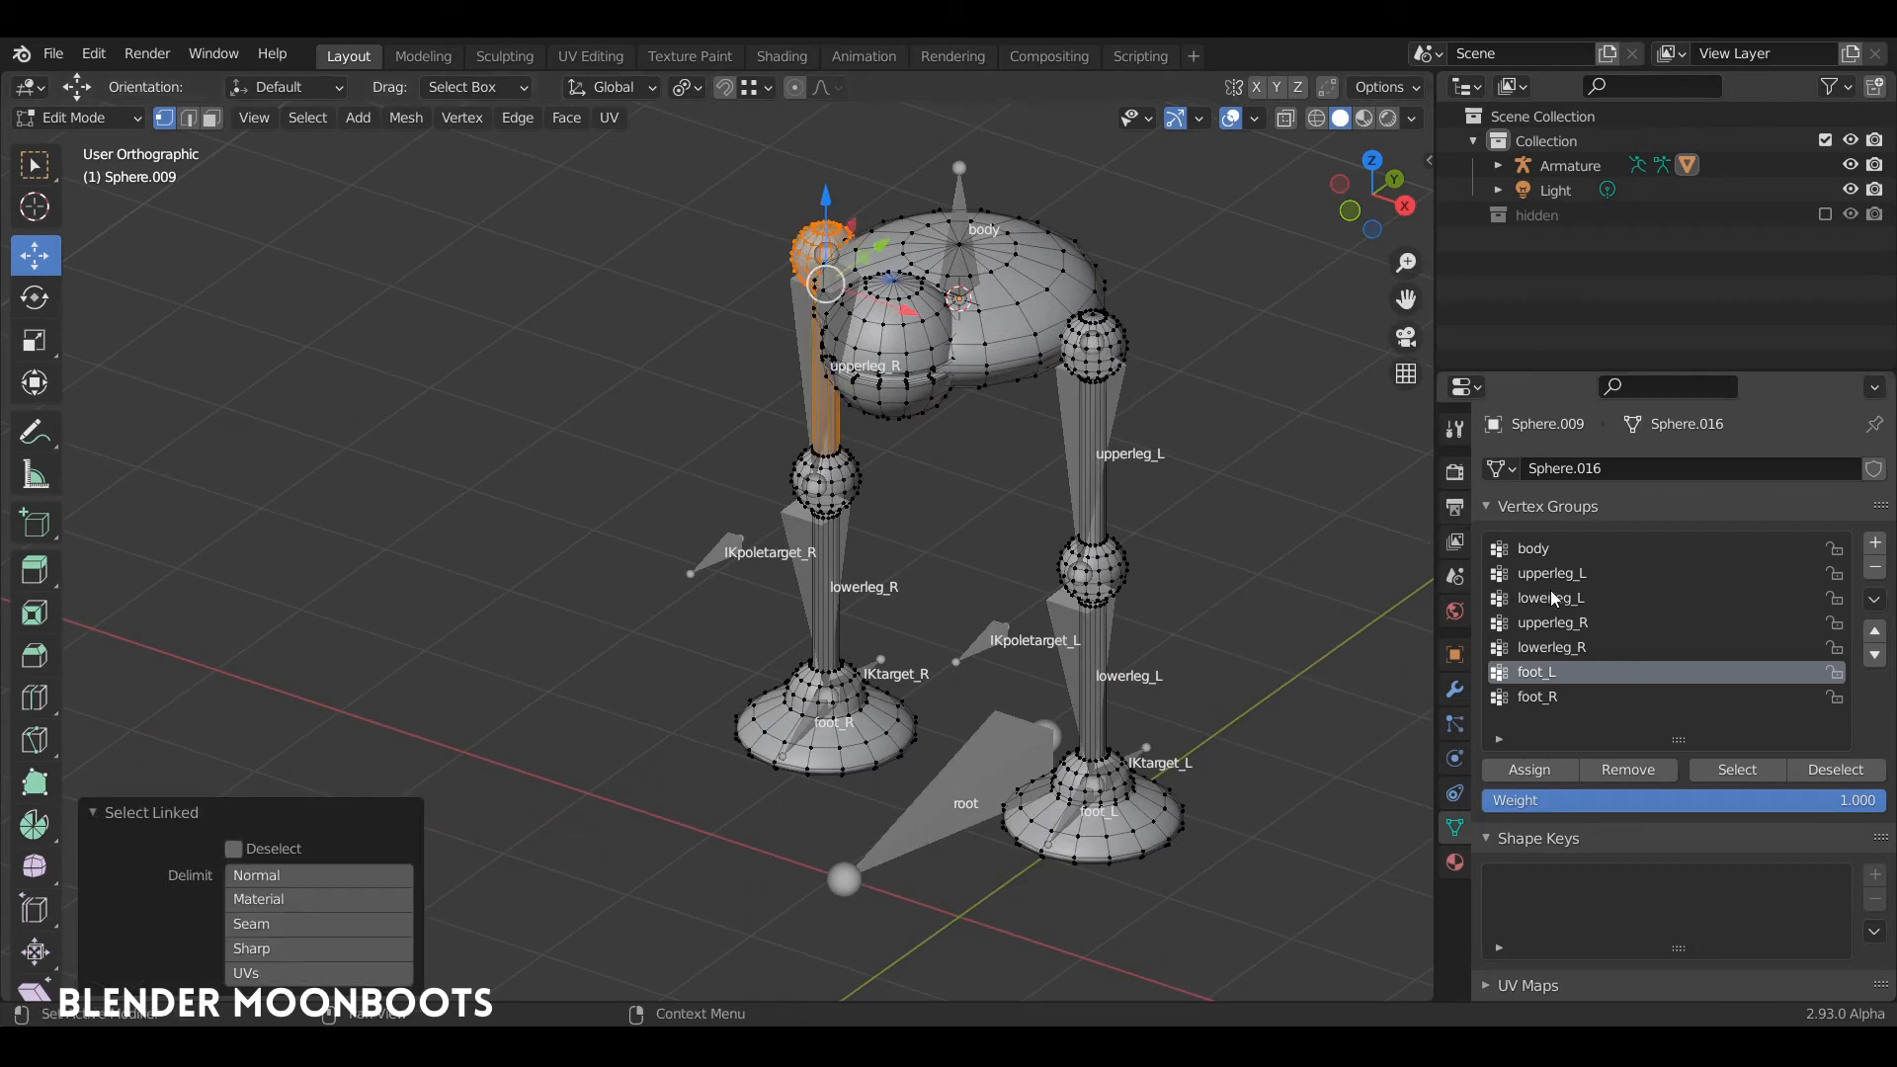
left_click(1581, 625)
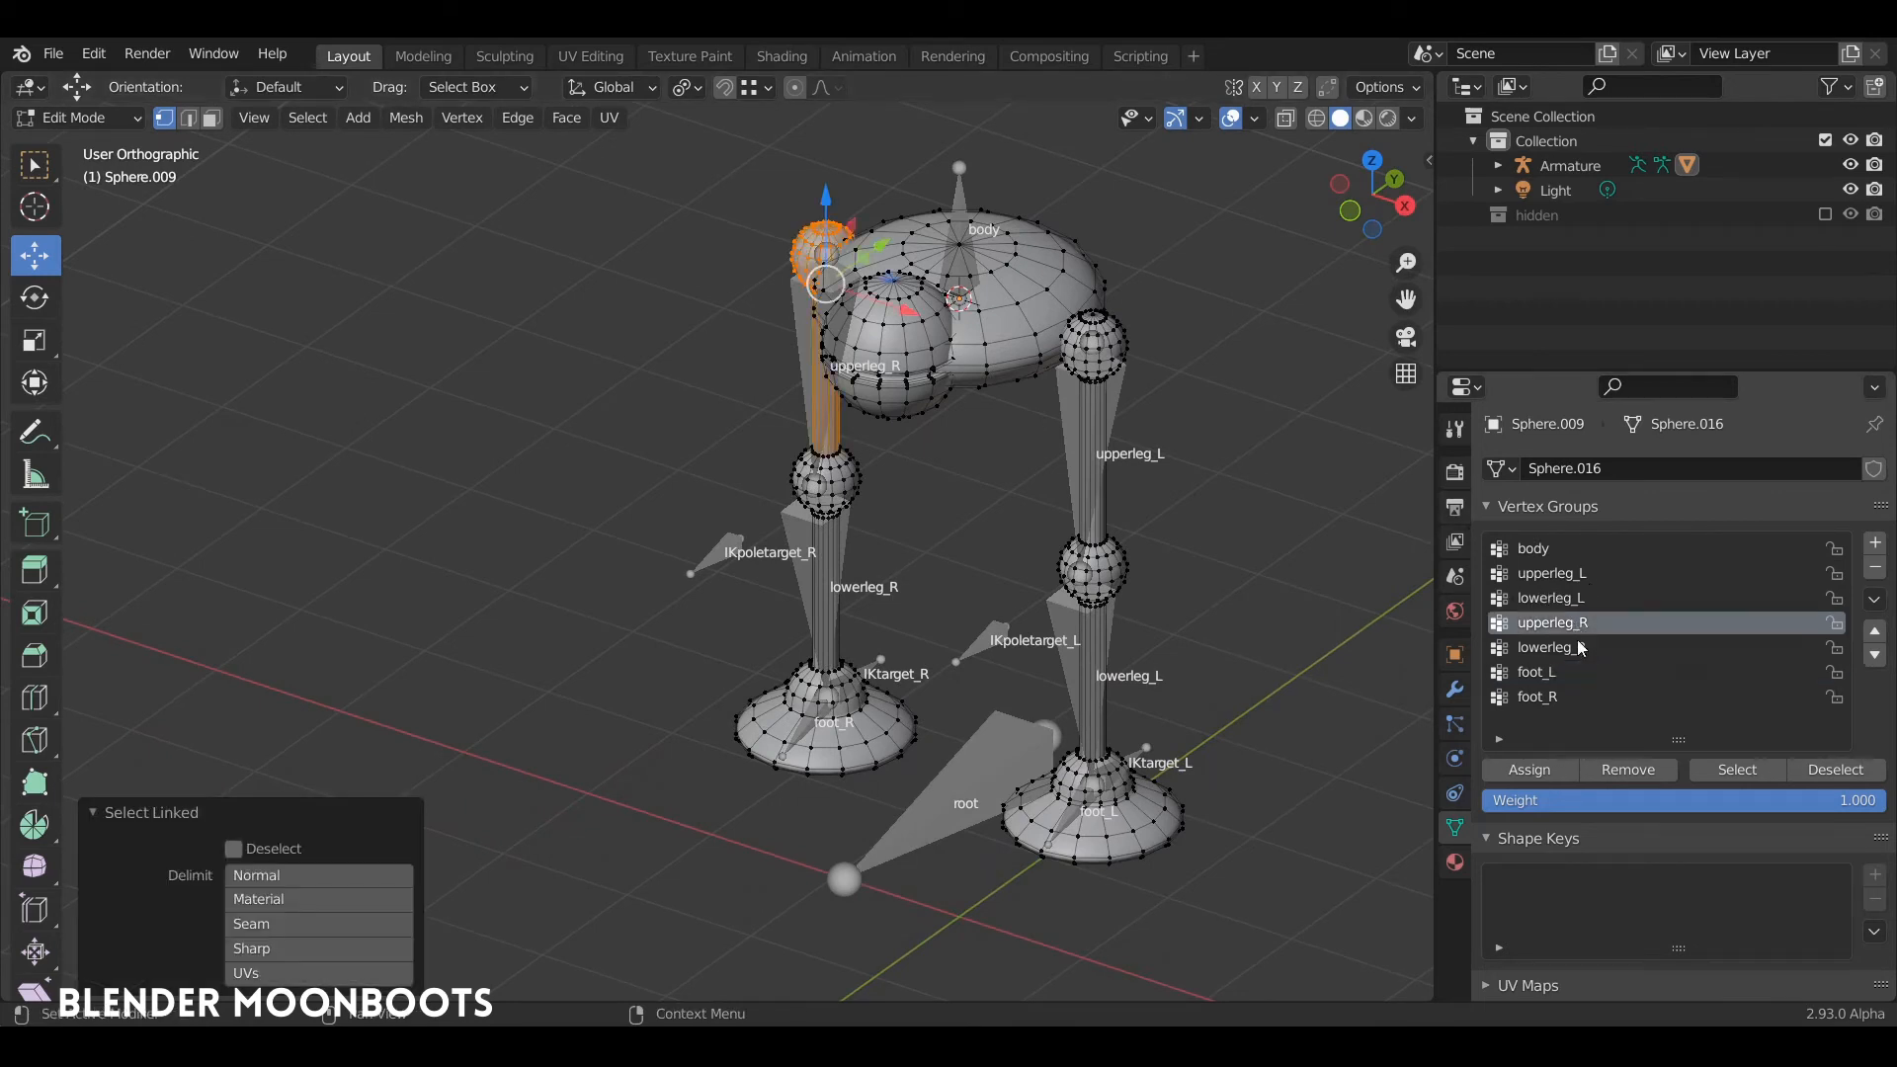
left_click(1529, 770)
Step: Clear the selection and assign the linked geometry of the right lower leg and knee ball to the lowerleg_R vertex group
key("alt+a")
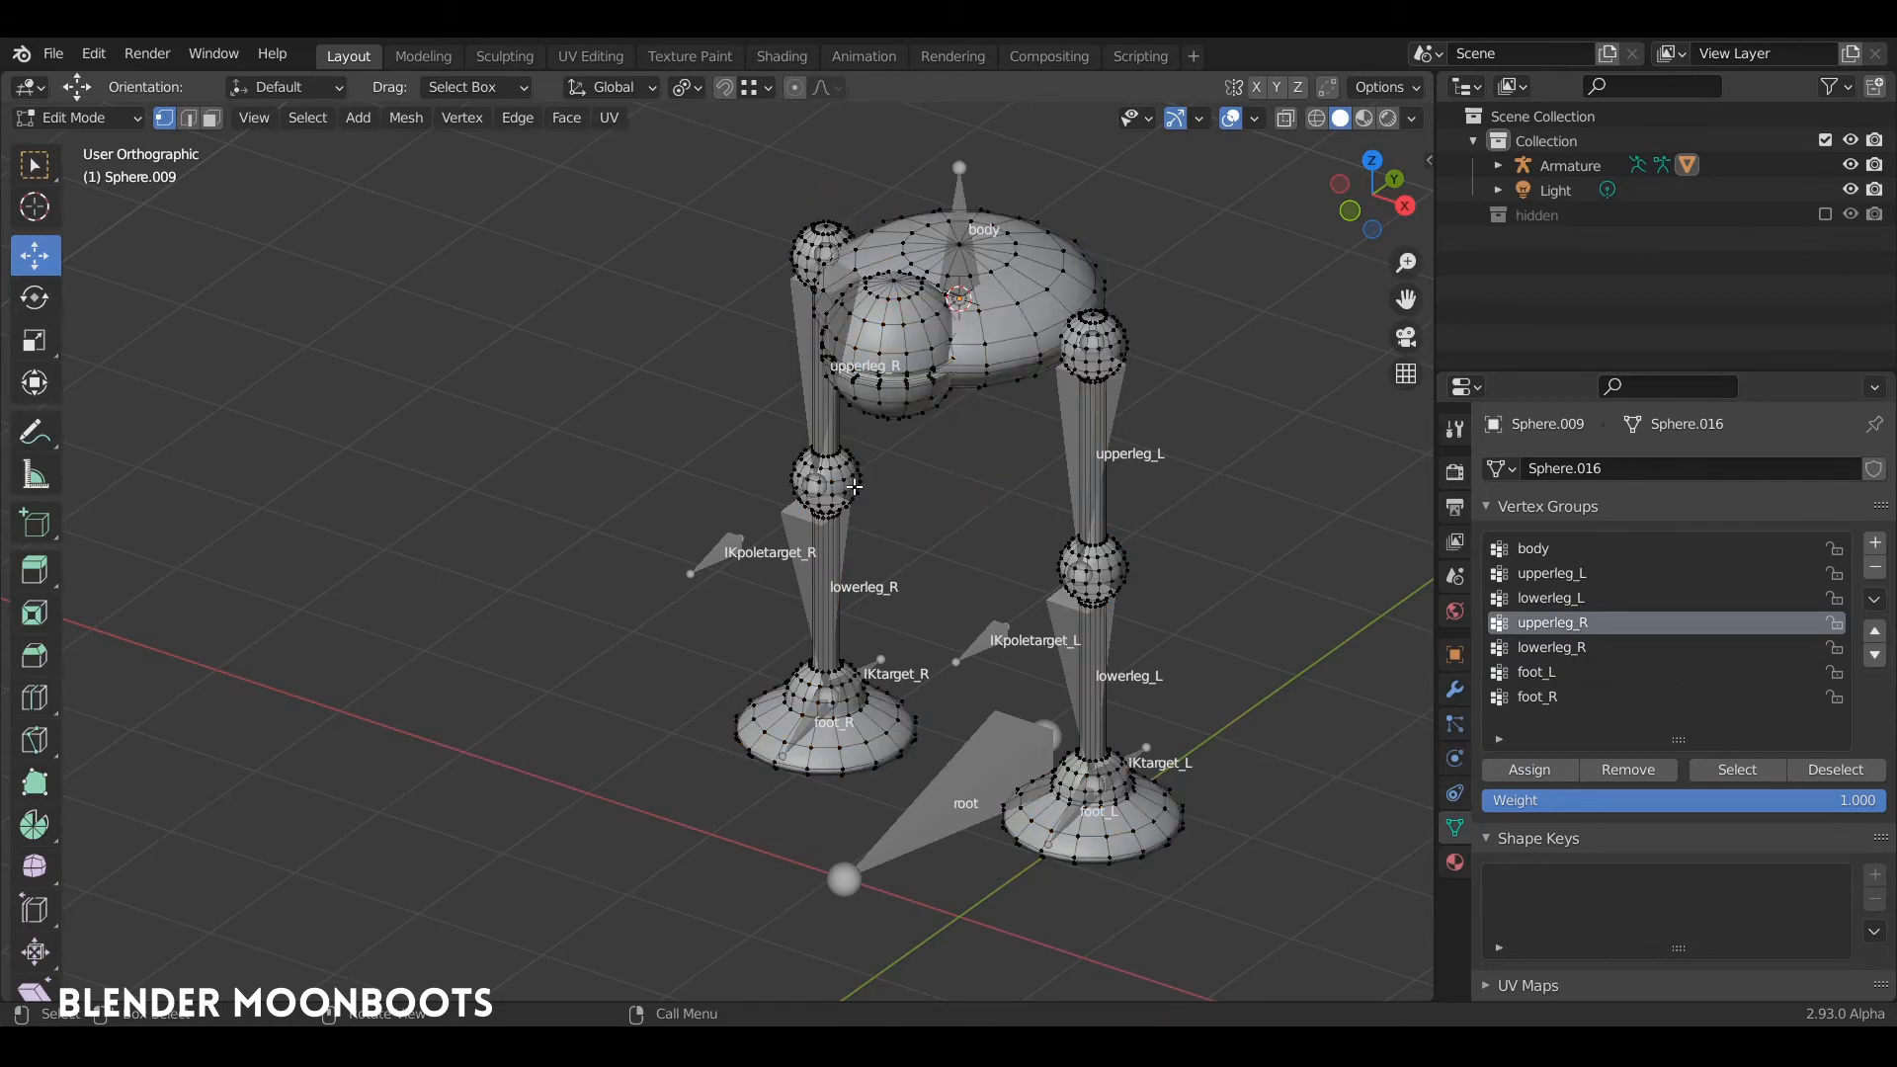
key("l")
left_click(1540, 648)
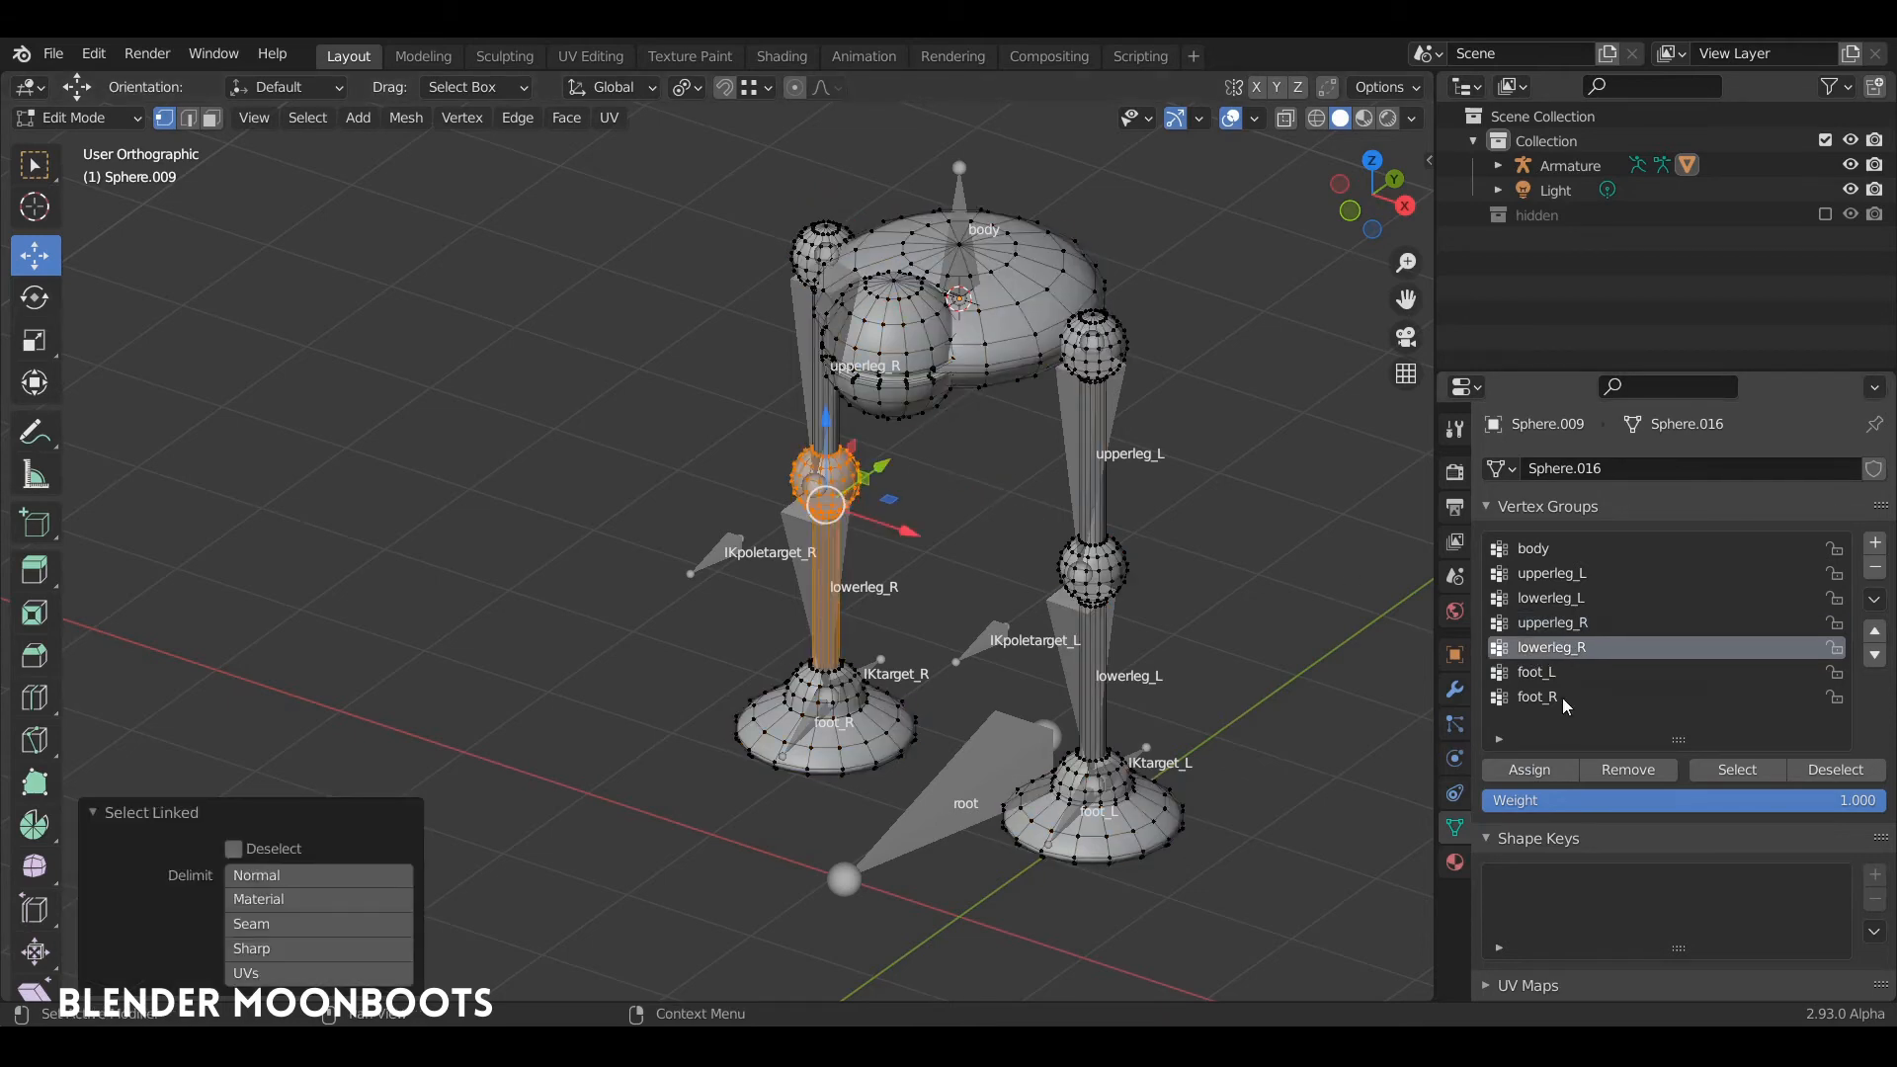
left_click(1529, 769)
Step: Clear the selection and assign the linked geometry of the right foot to the foot_R vertex group
key("alt+a")
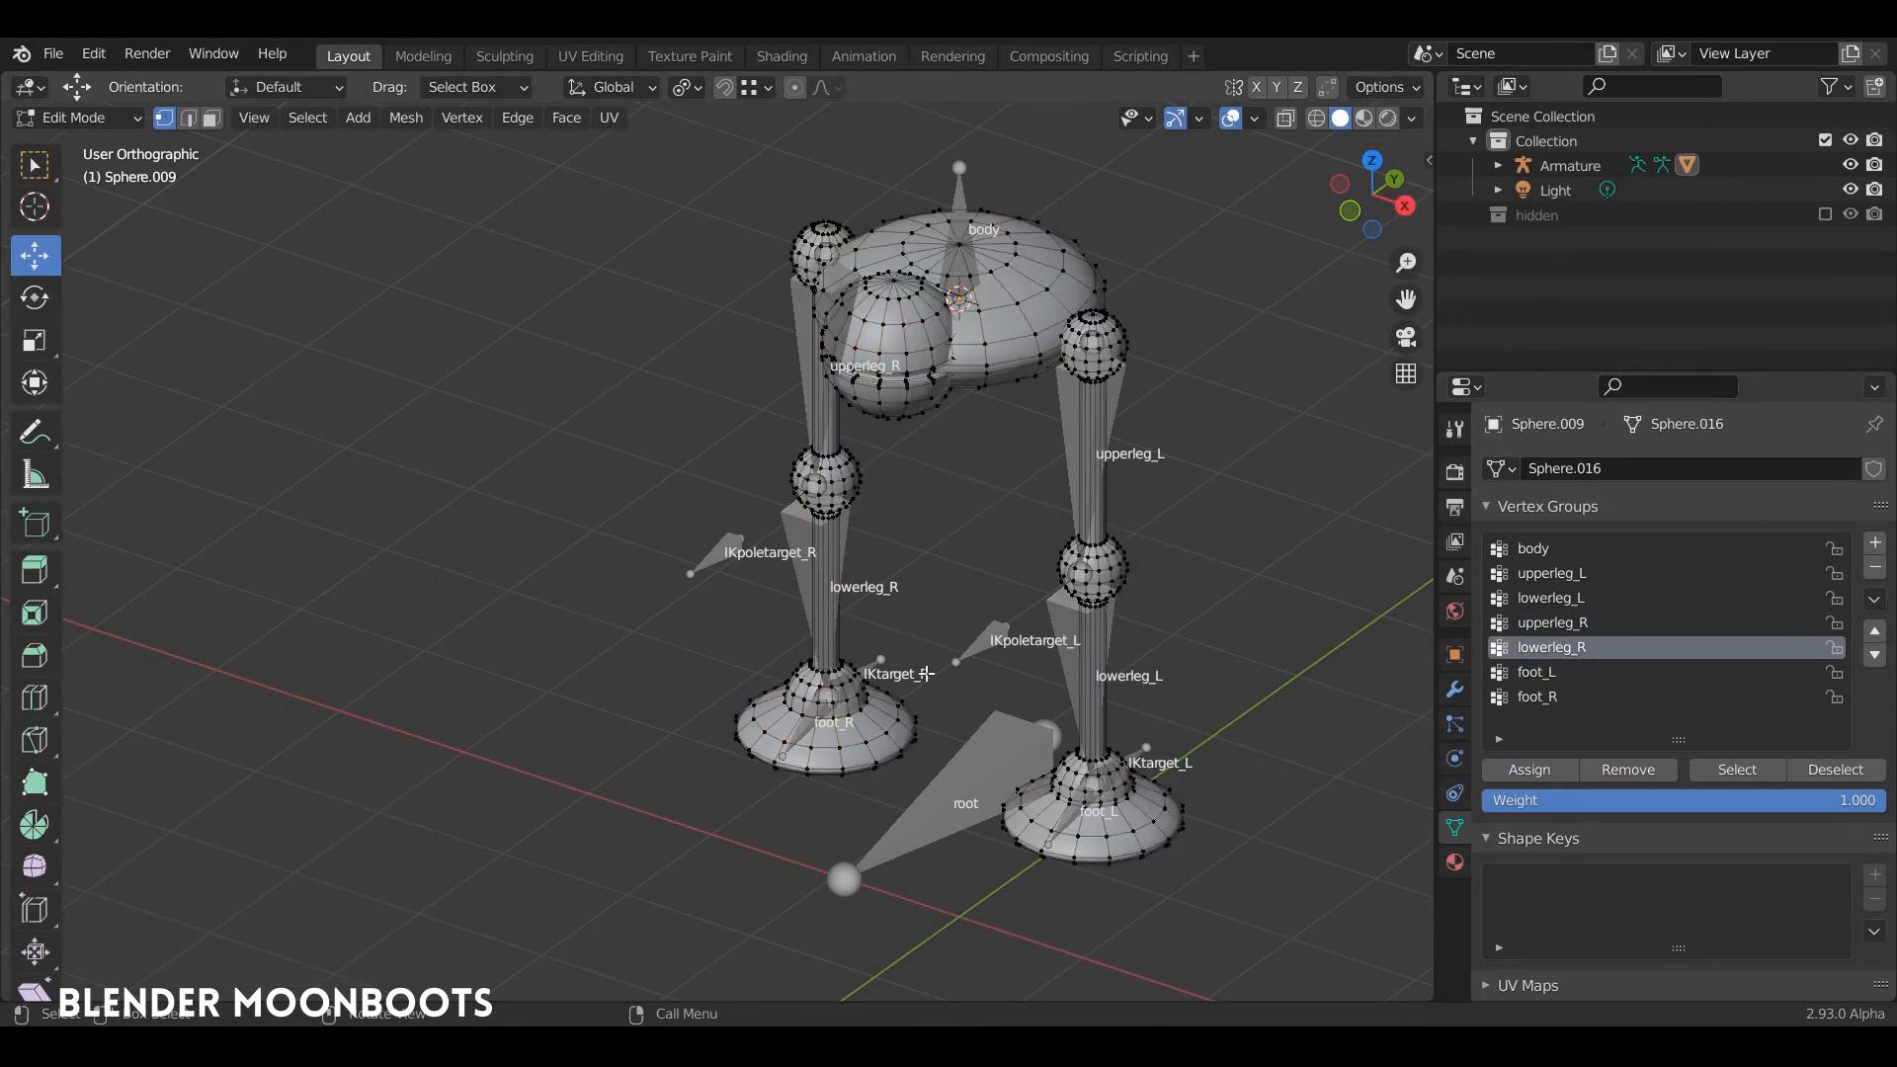
key("l")
left_click(1539, 697)
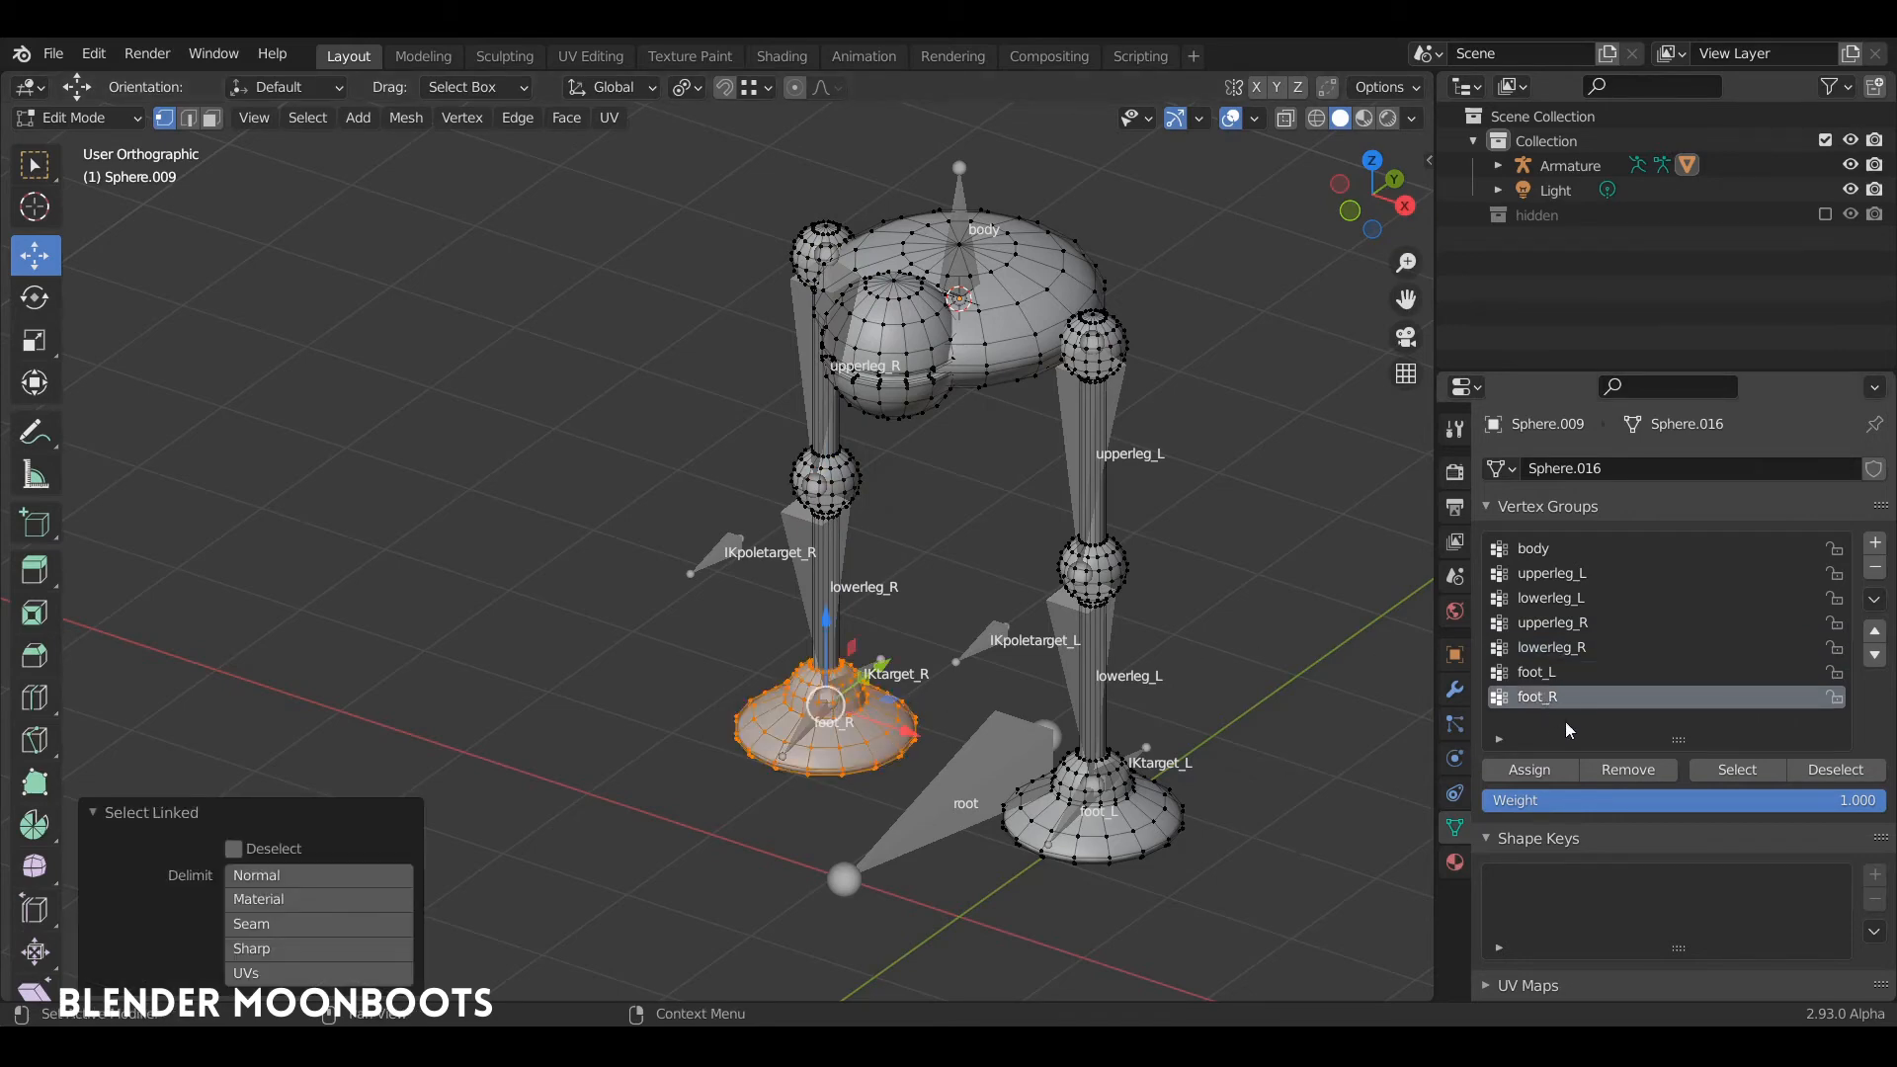
left_click(1538, 775)
Step: Leave mesh editing, select the armature and put it in Pose Mode
middle_click_drag(1102, 683, 1033, 666)
key("Tab")
left_click(998, 785)
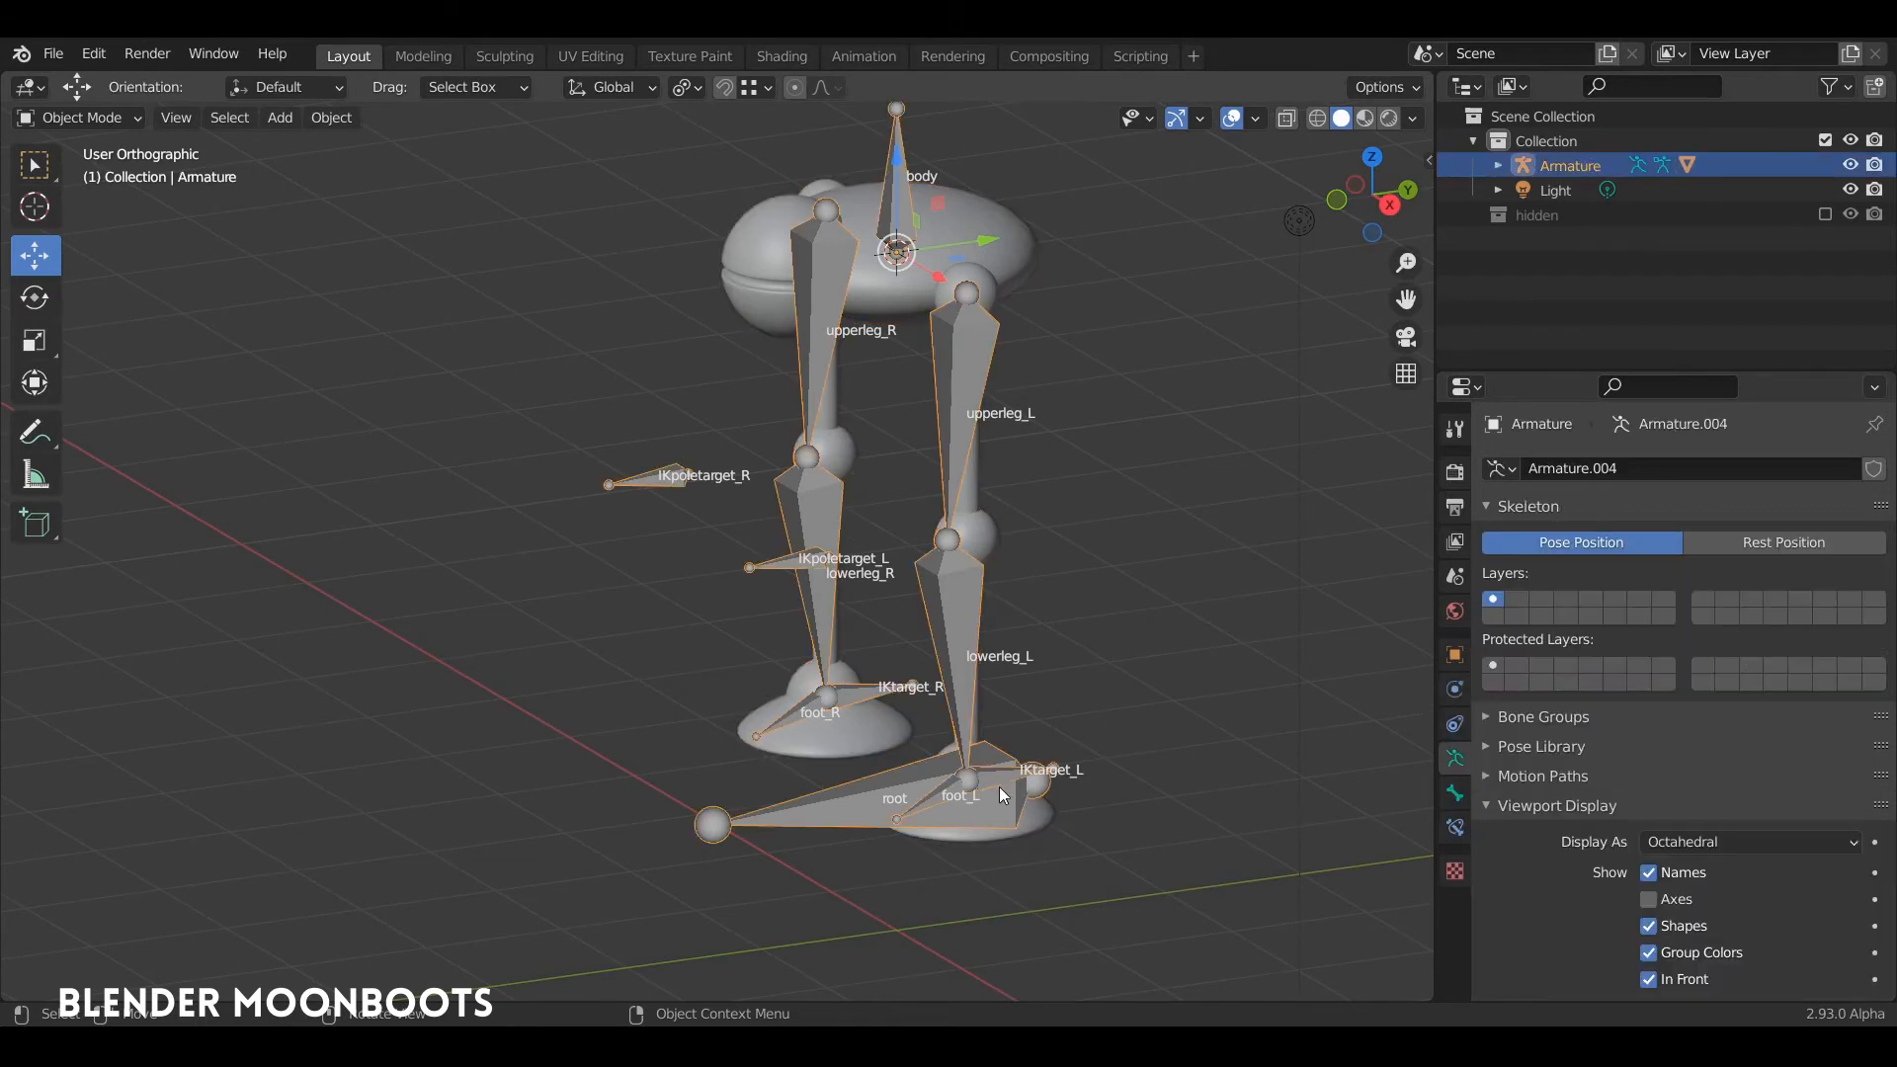
left_click(1005, 787)
left_click(991, 785)
key("ctrl+Tab")
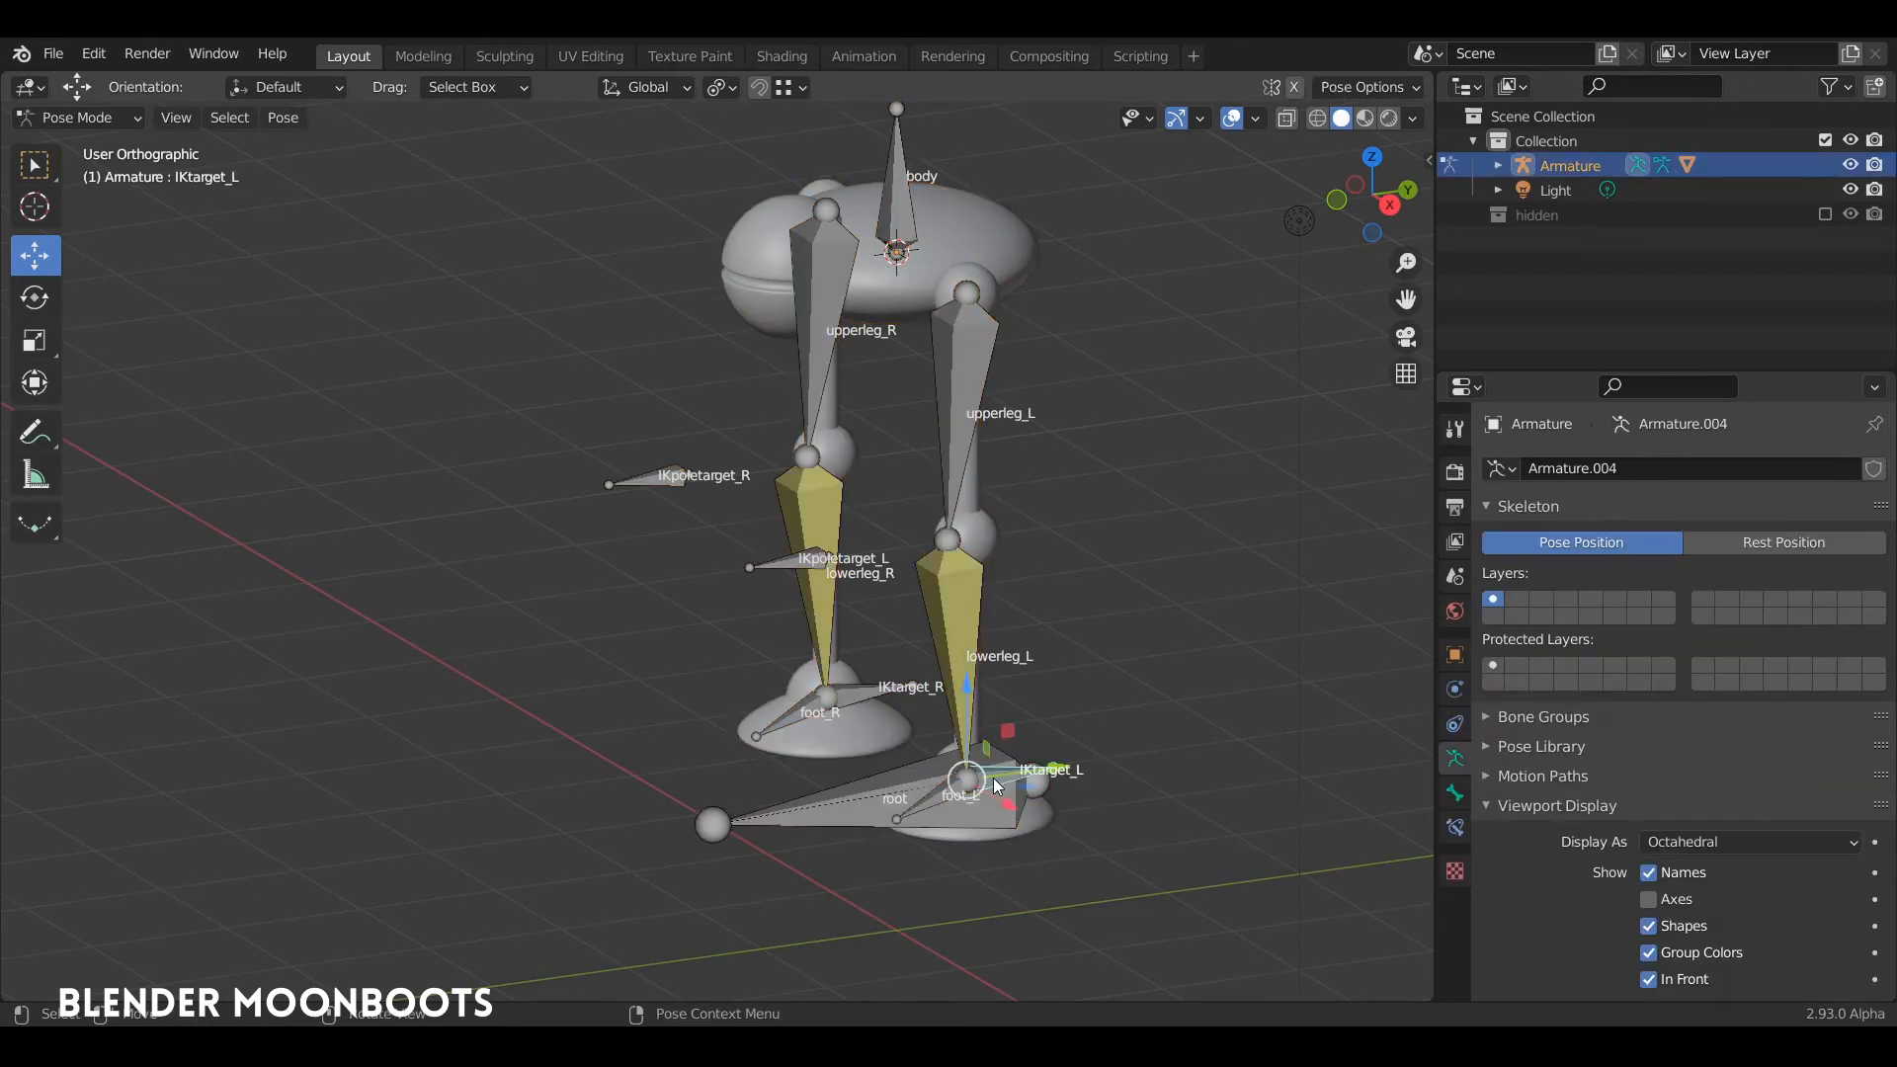
Step: Test the root bone by moving it a short distance and undo the move
left_click(968, 782)
key("g")
left_click(1027, 762)
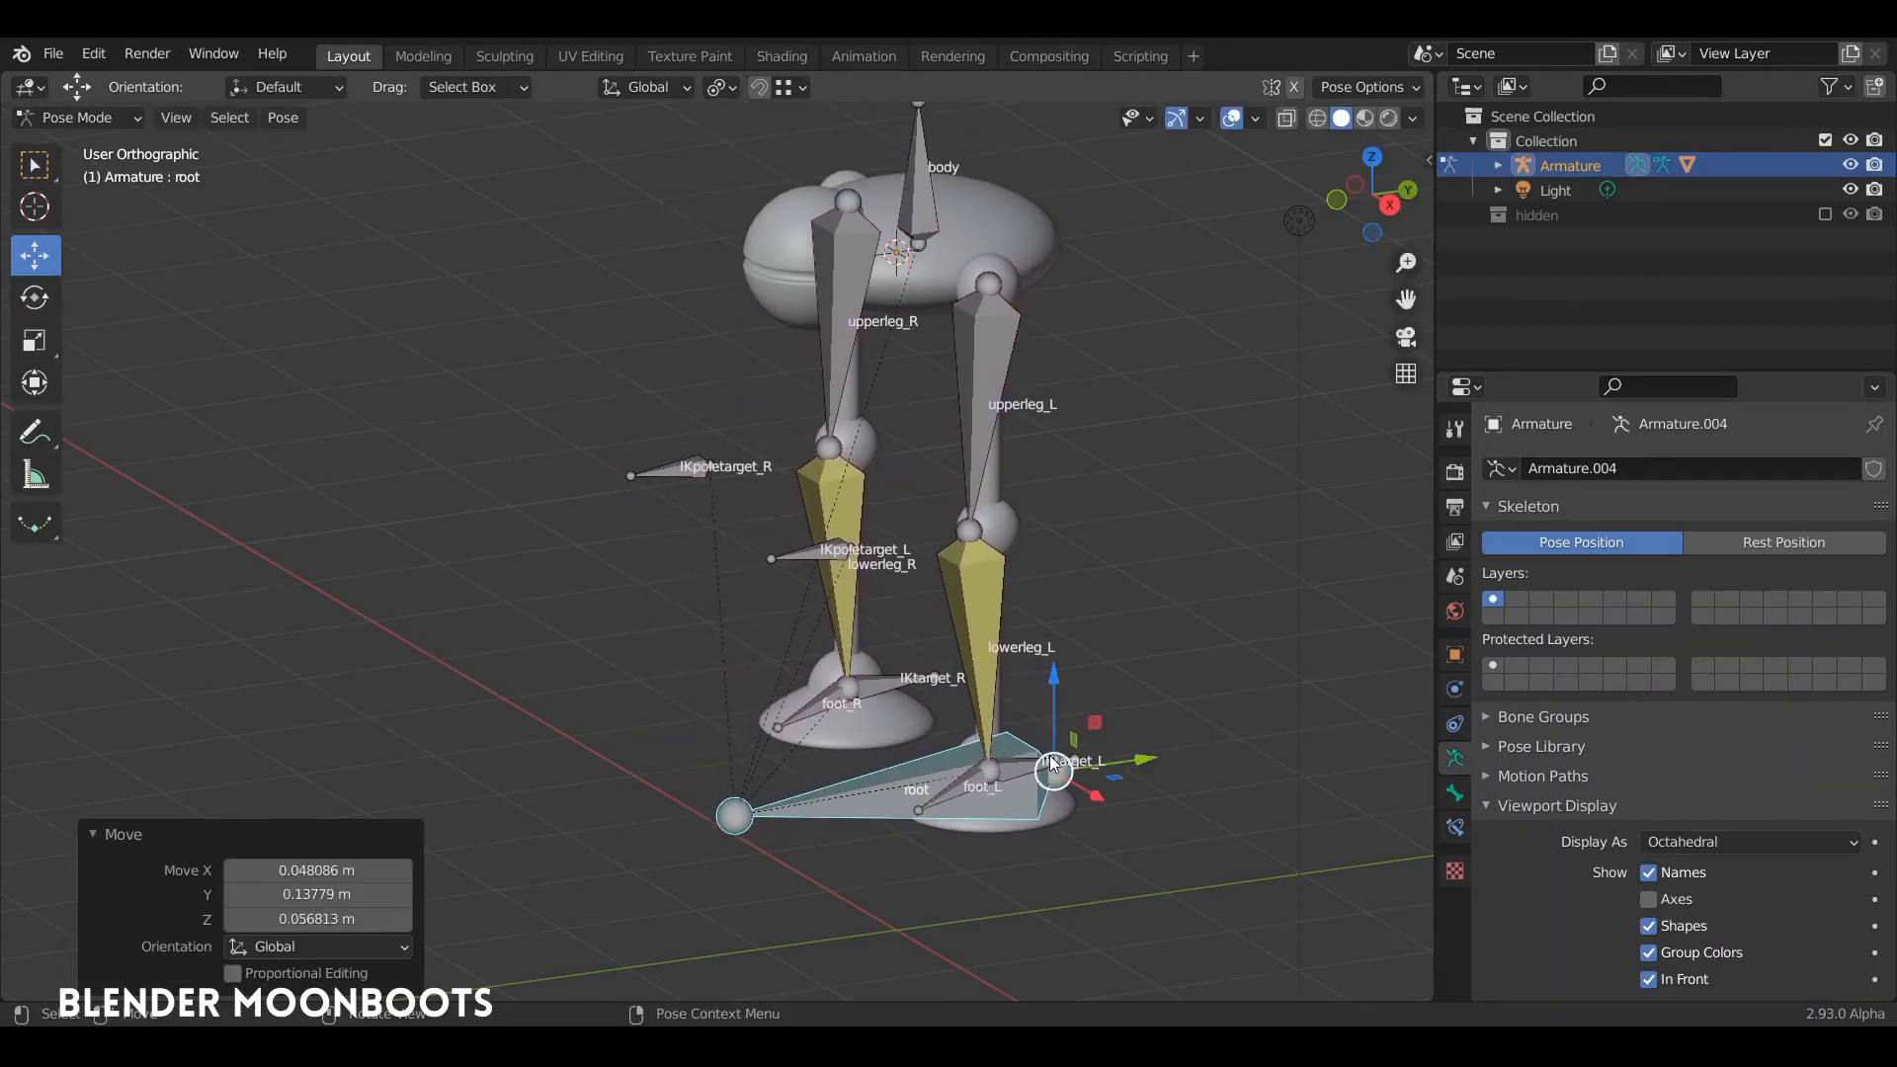
key("ctrl+z")
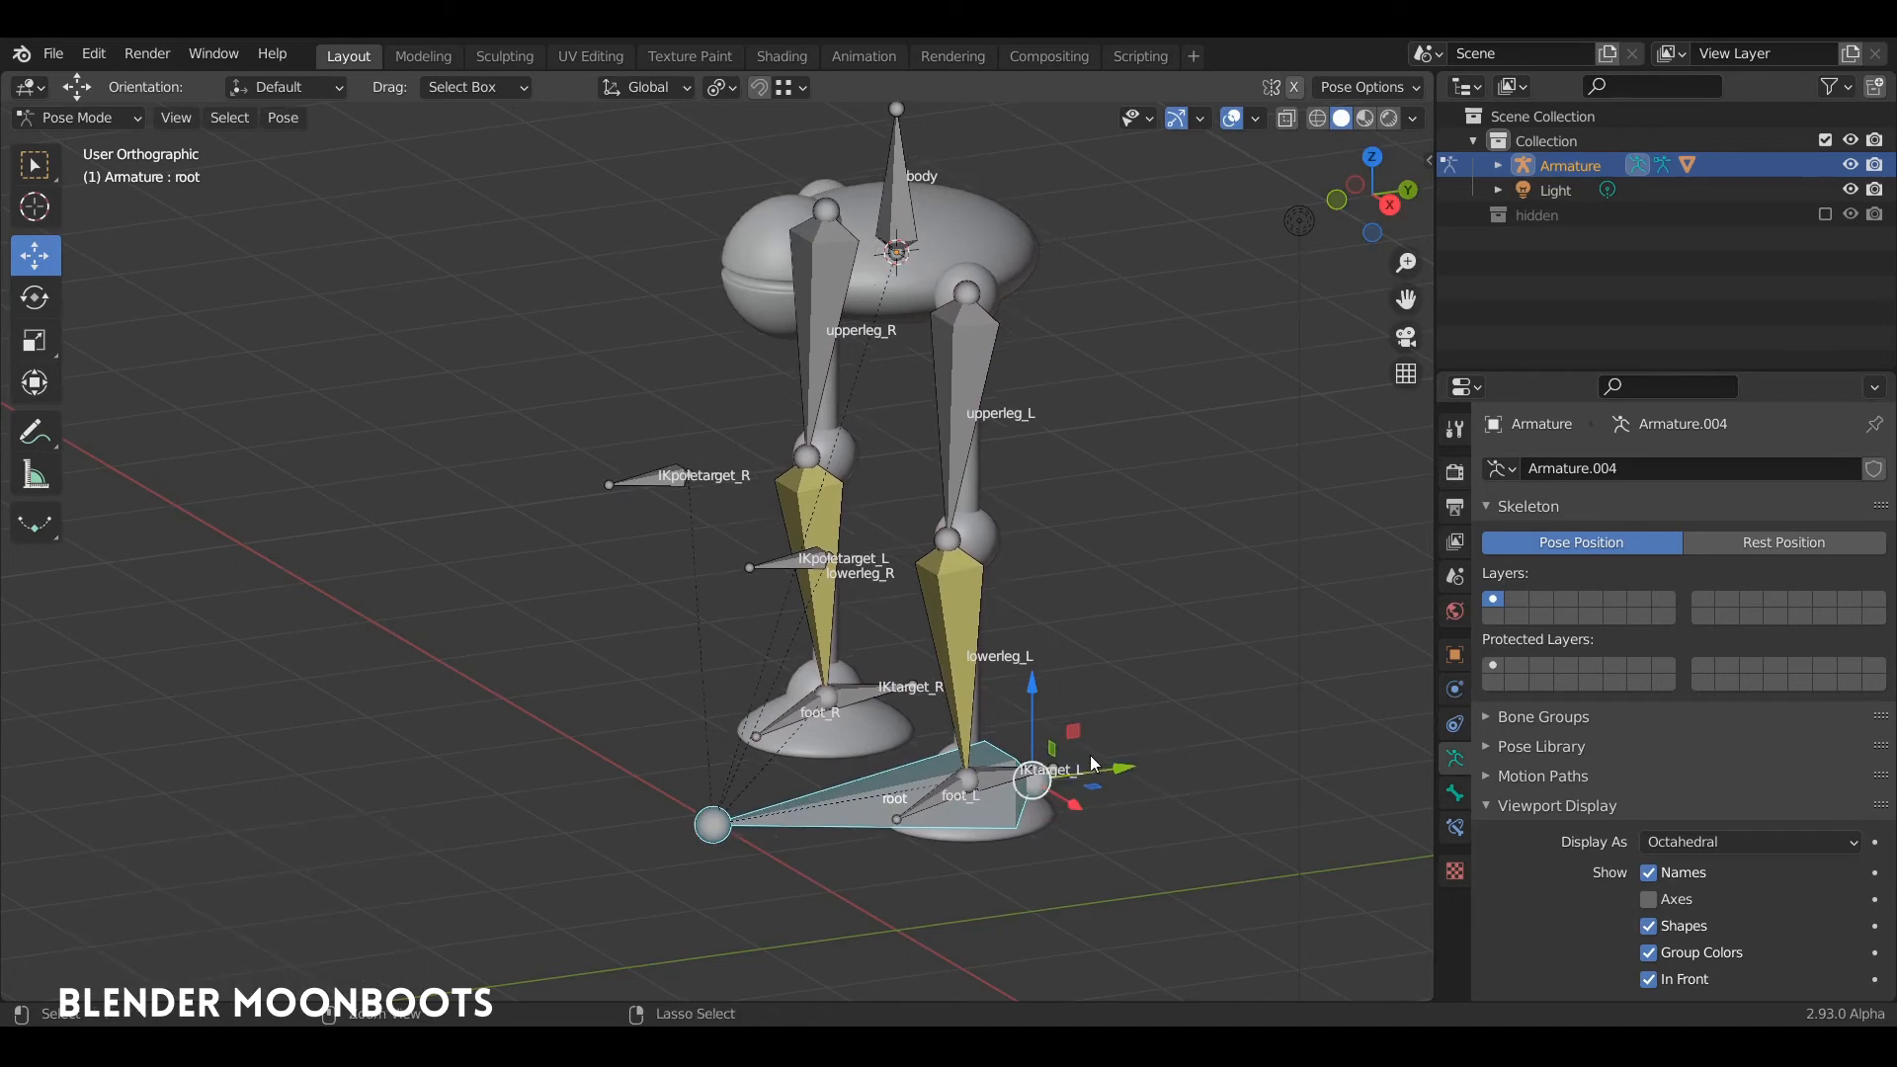
Step: Test the left leg's IK by moving IKtarget_L up and backward, and undo the move
left_click(1023, 783)
key("g")
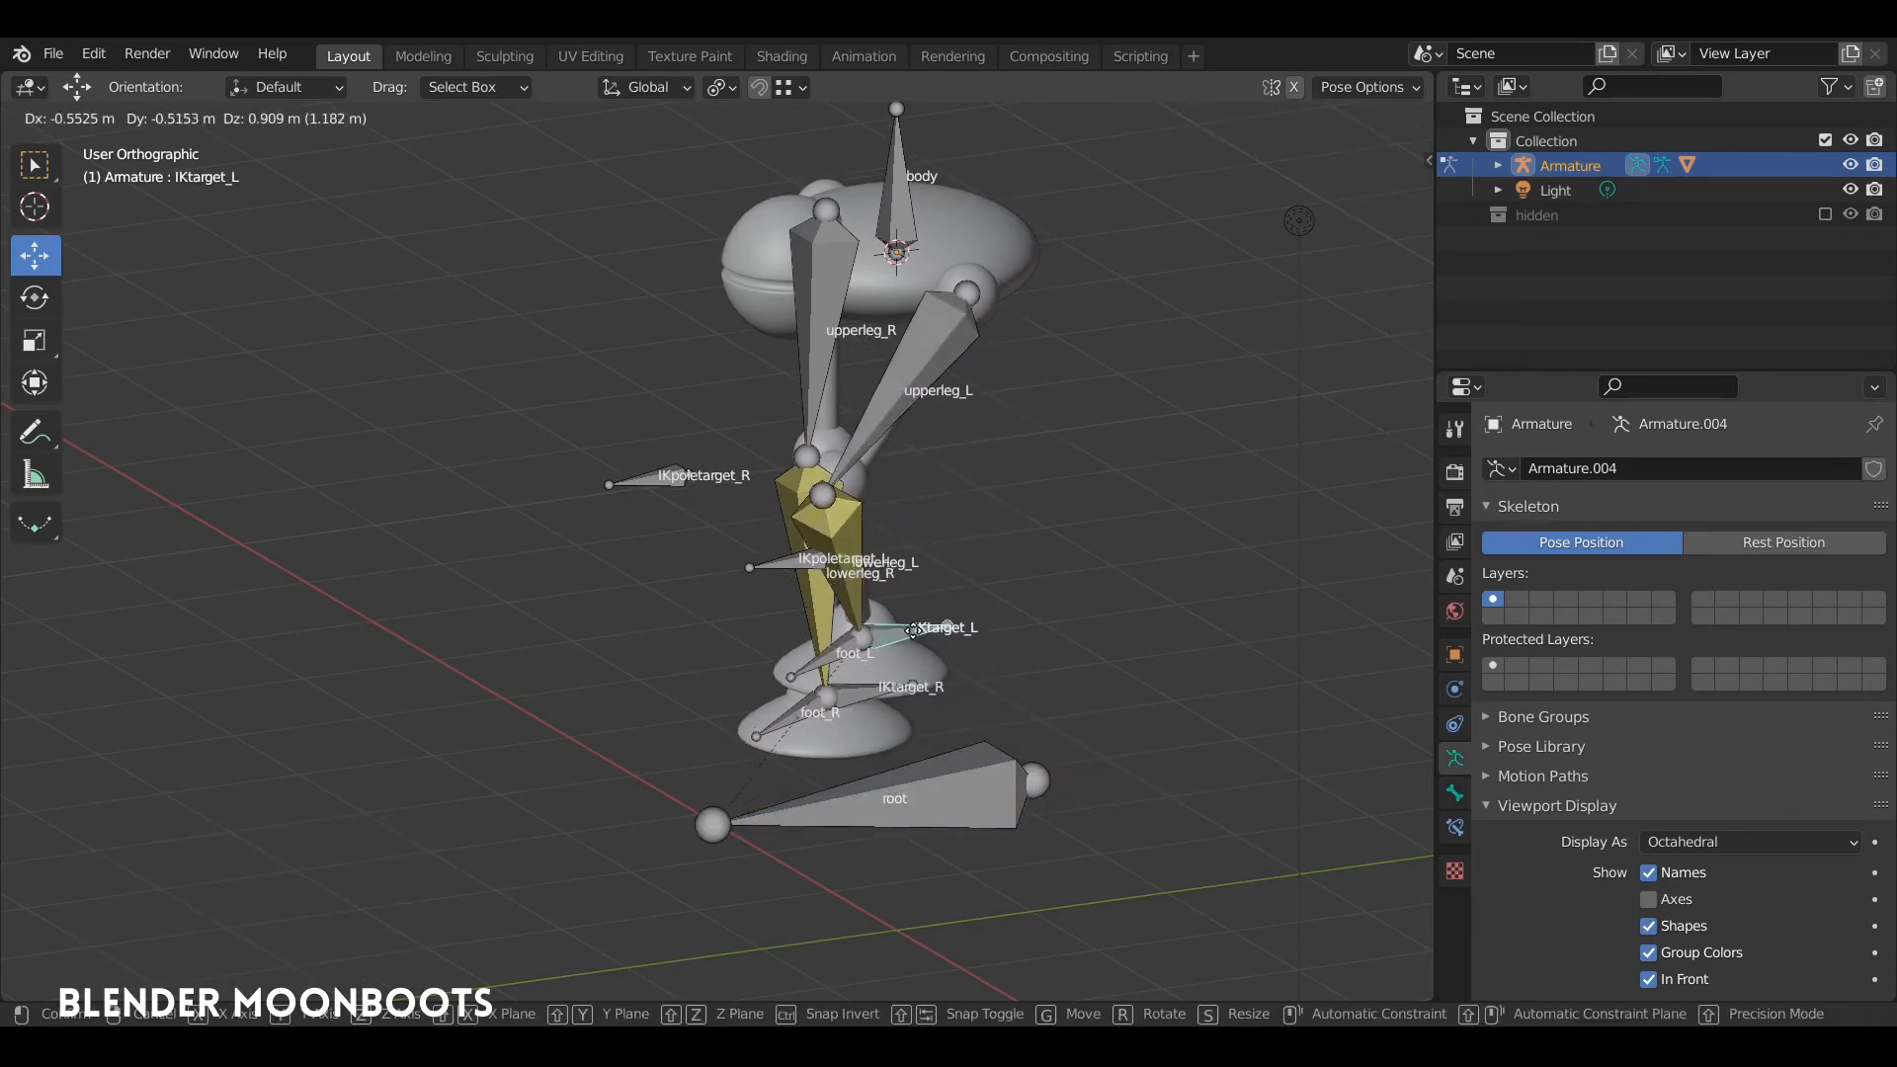
left_click(1178, 589)
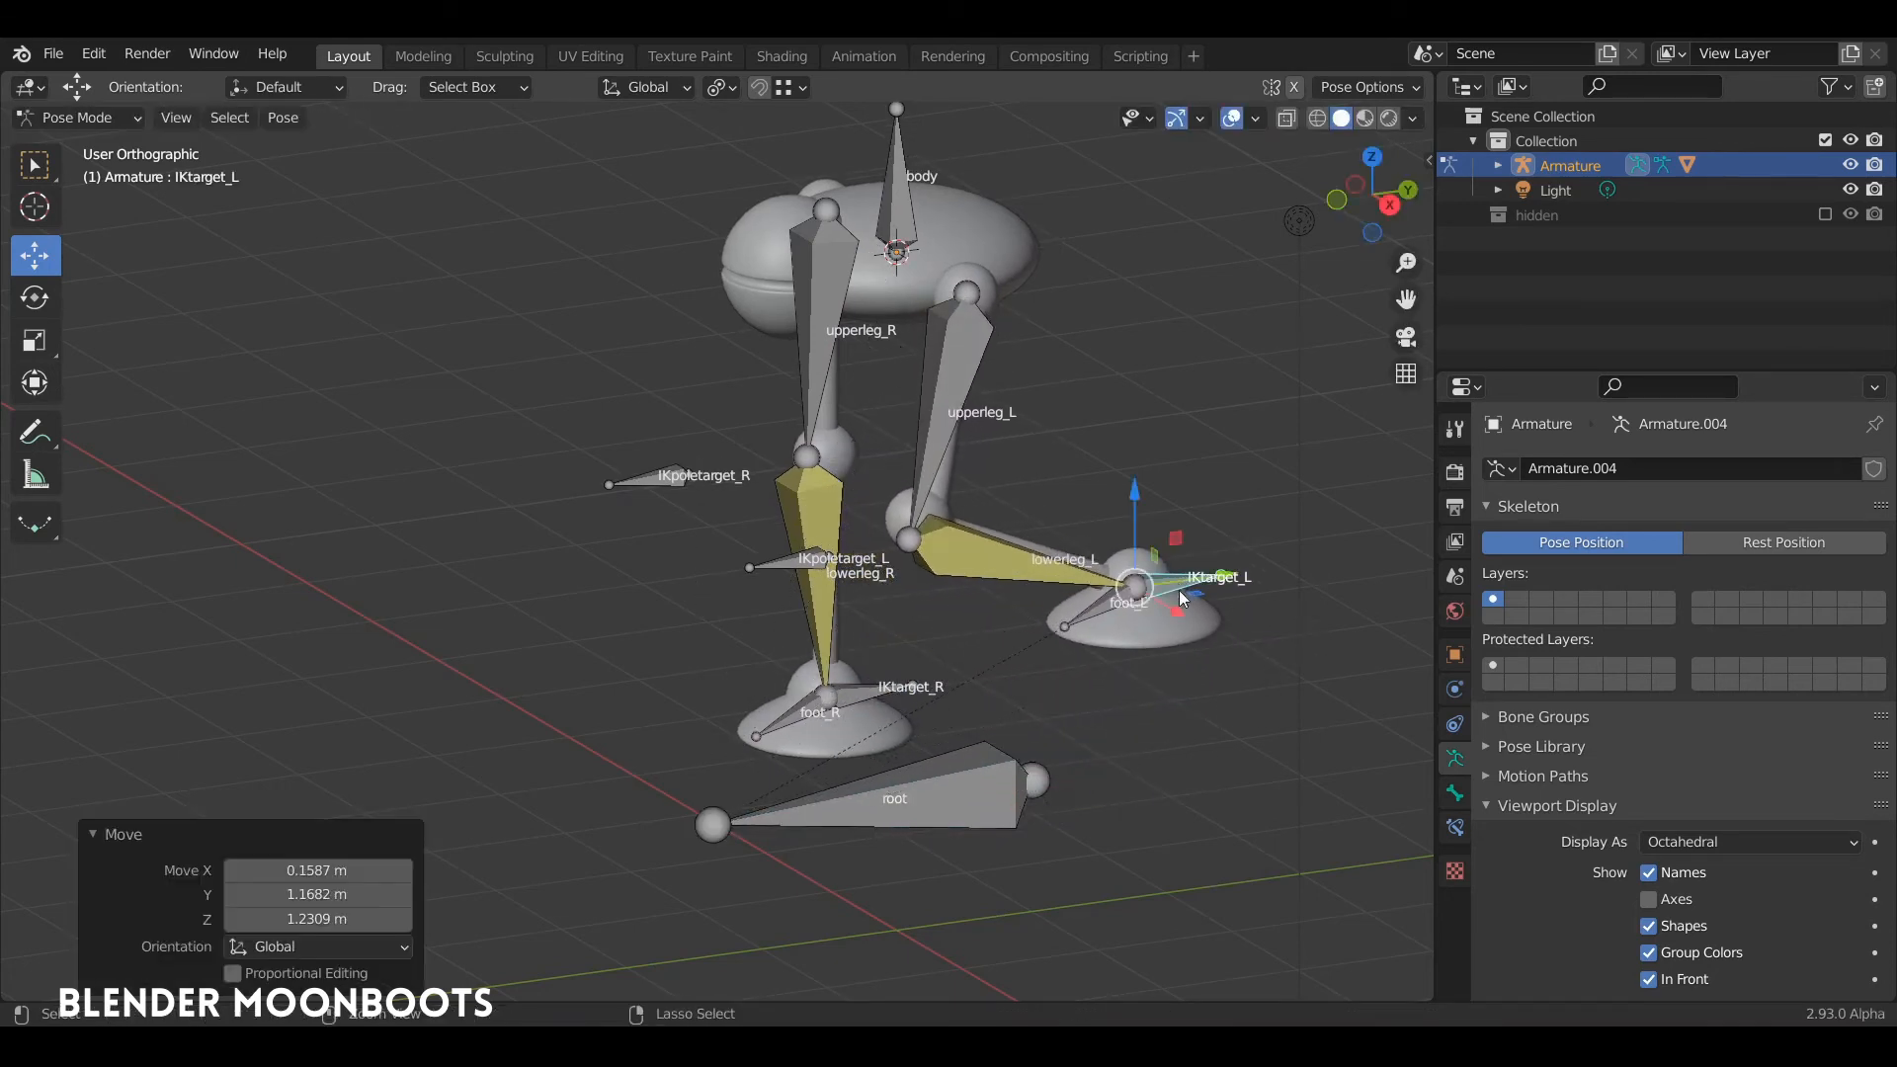
key("ctrl+z")
Step: In the right side view, test the left foot by raising IKtarget_L, rotating it about -43° and repositioning it
key("KP_3")
key("g")
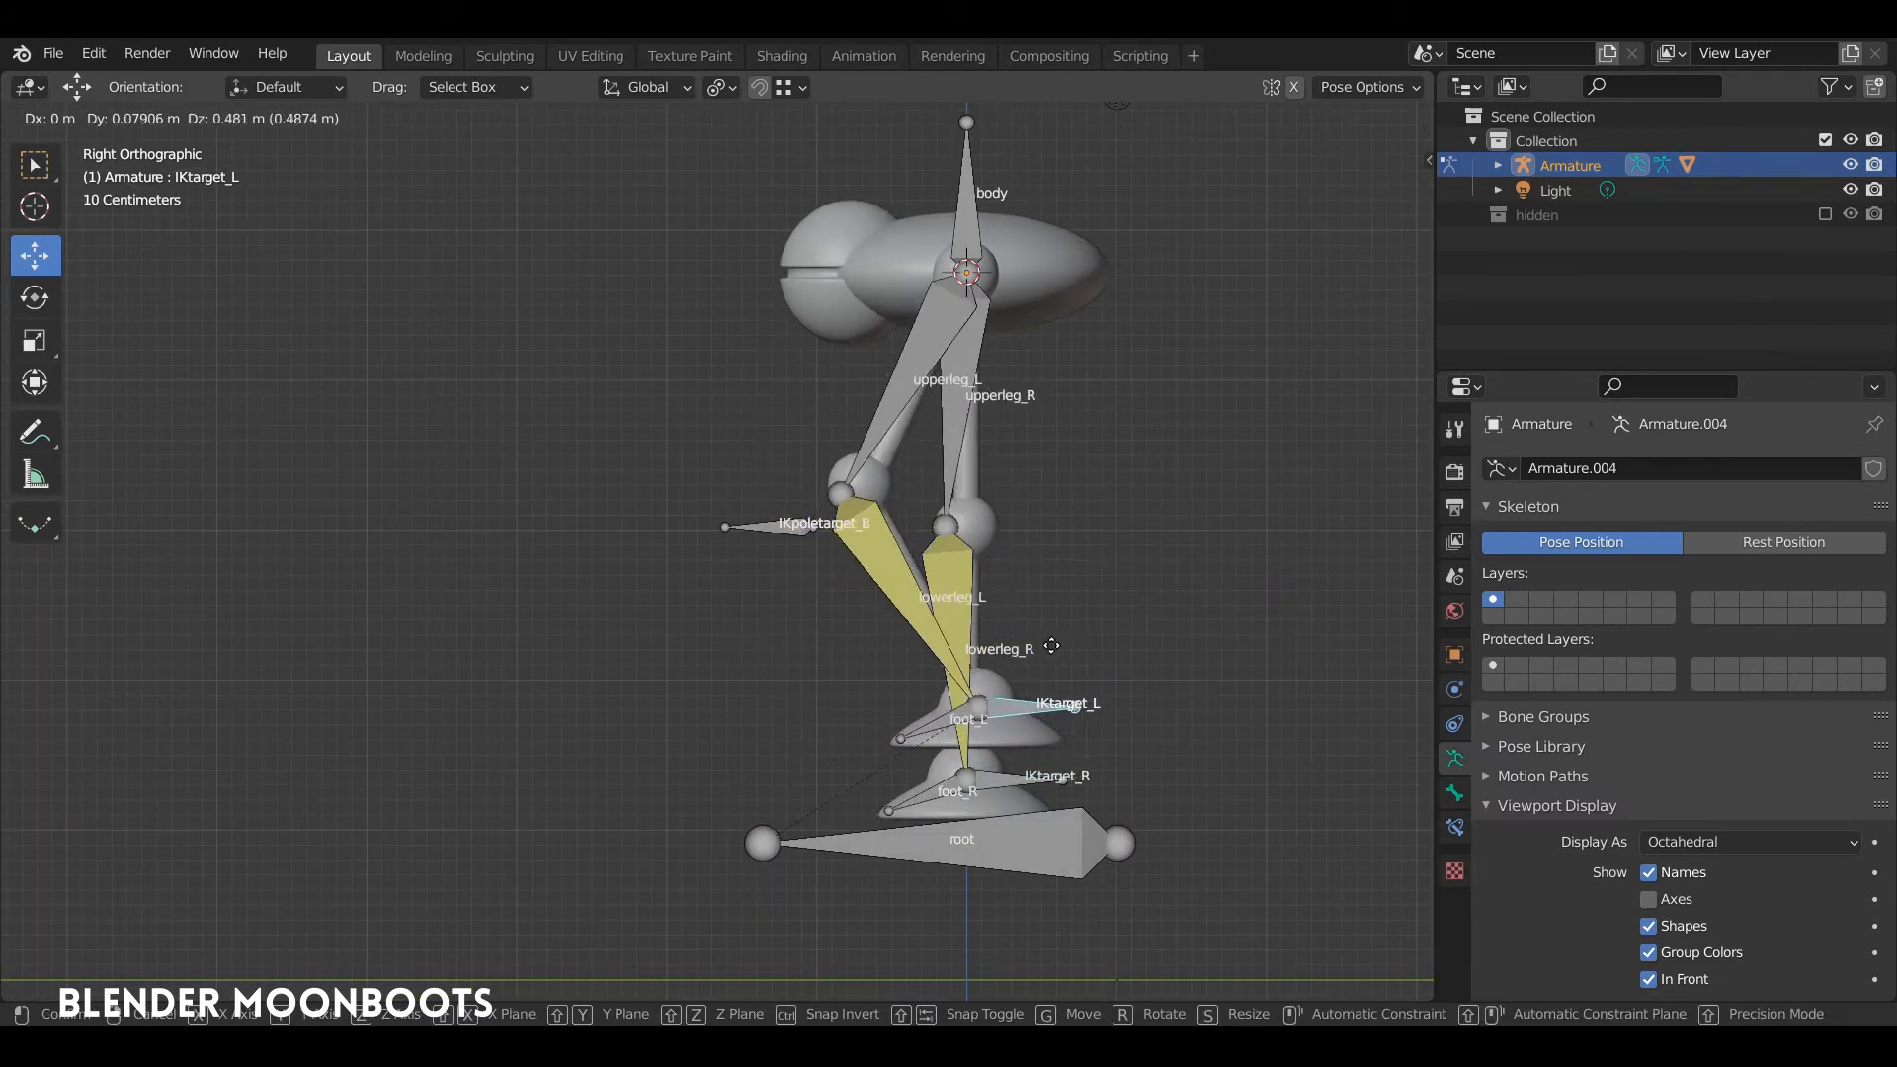
left_click(918, 591)
key("r")
left_click(899, 462)
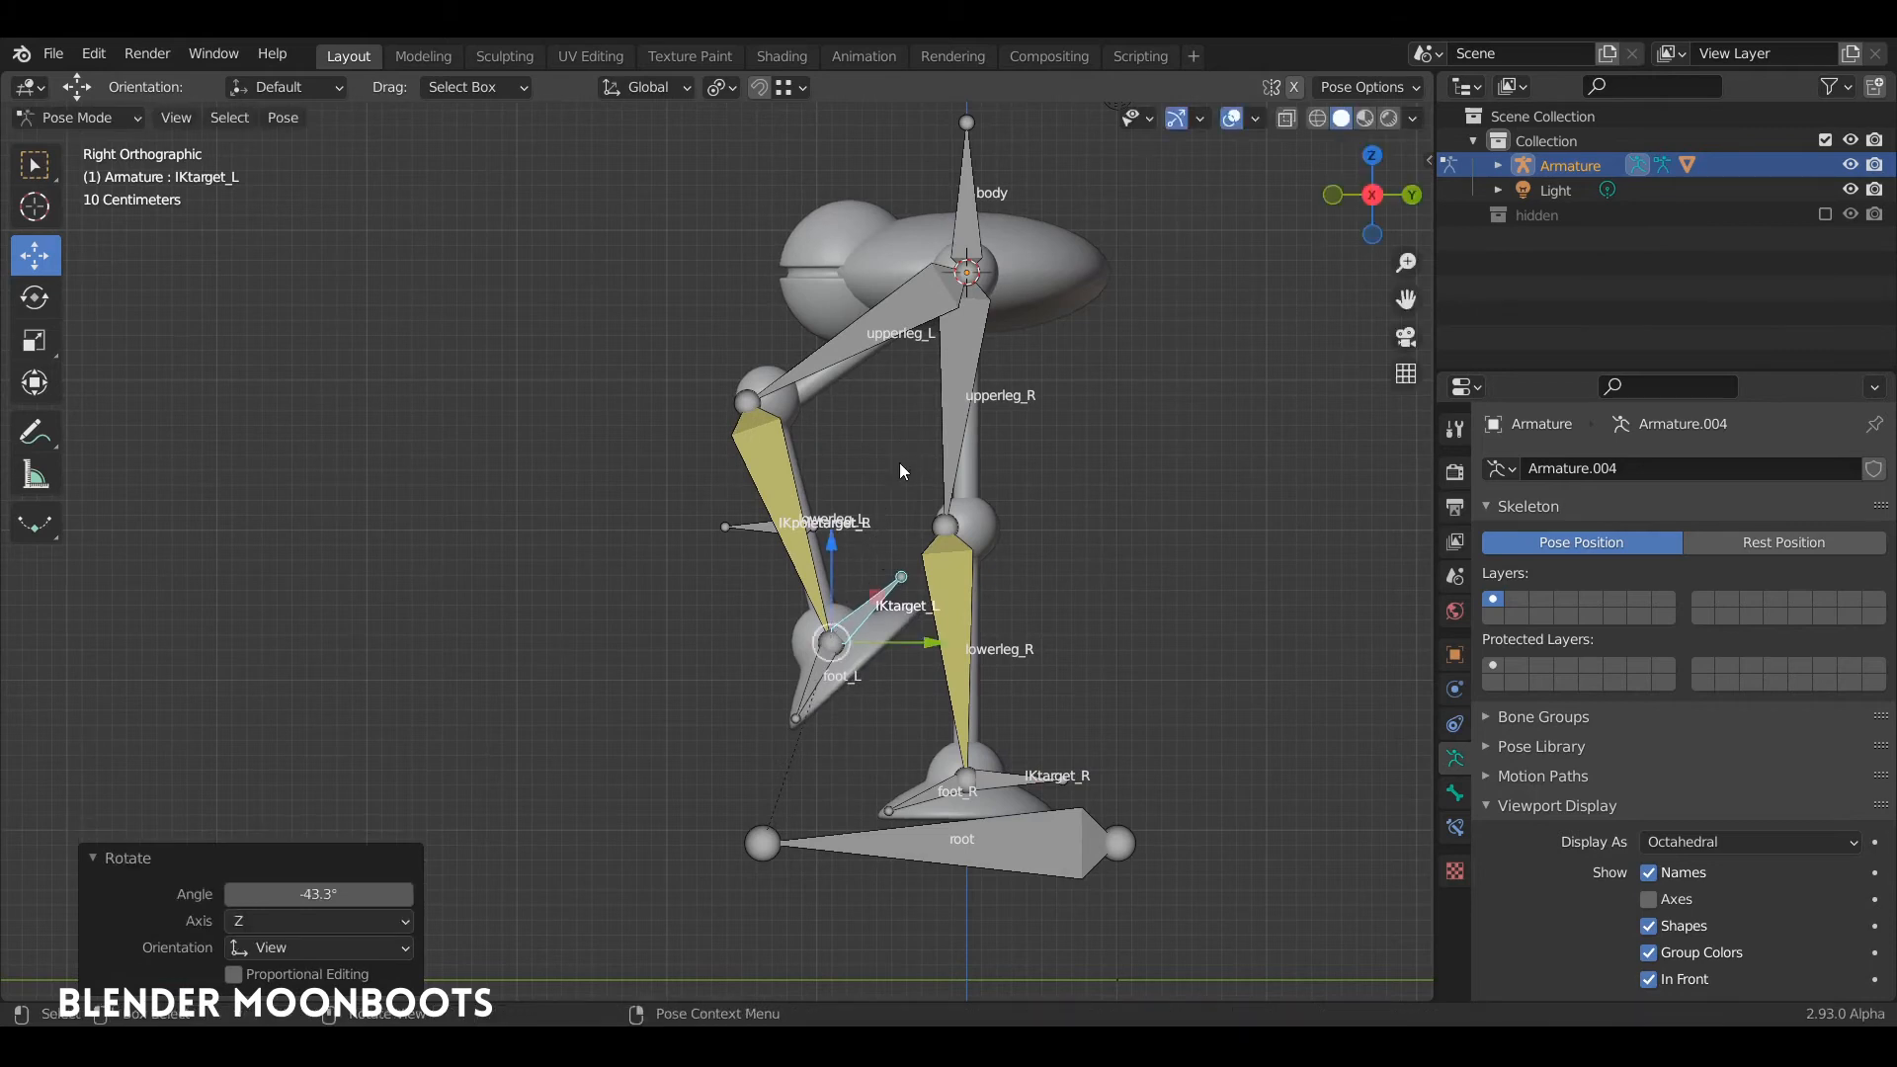
key("g")
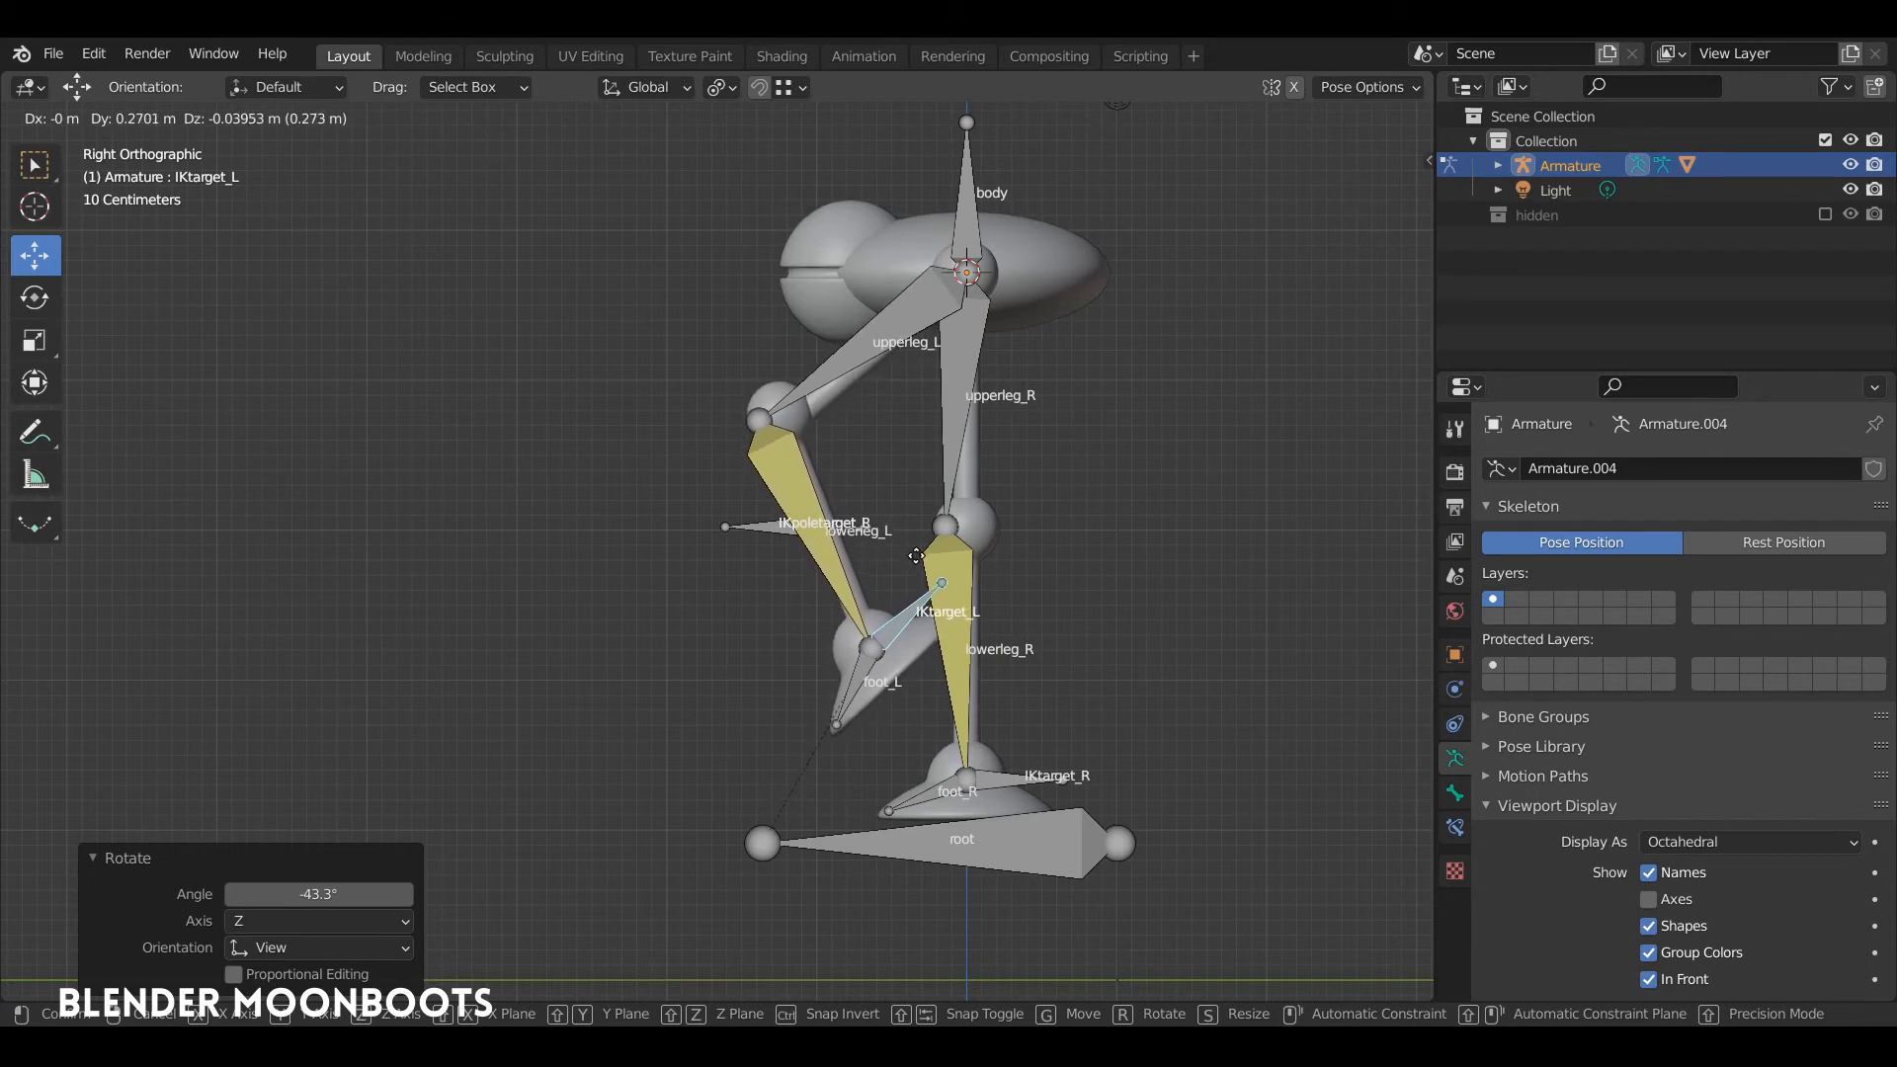
left_click(874, 560)
Step: Test the left knee by moving IKpoletarget_L about -1.37 m in Y and 0.62 m in Z, and outward along X
left_click(746, 525)
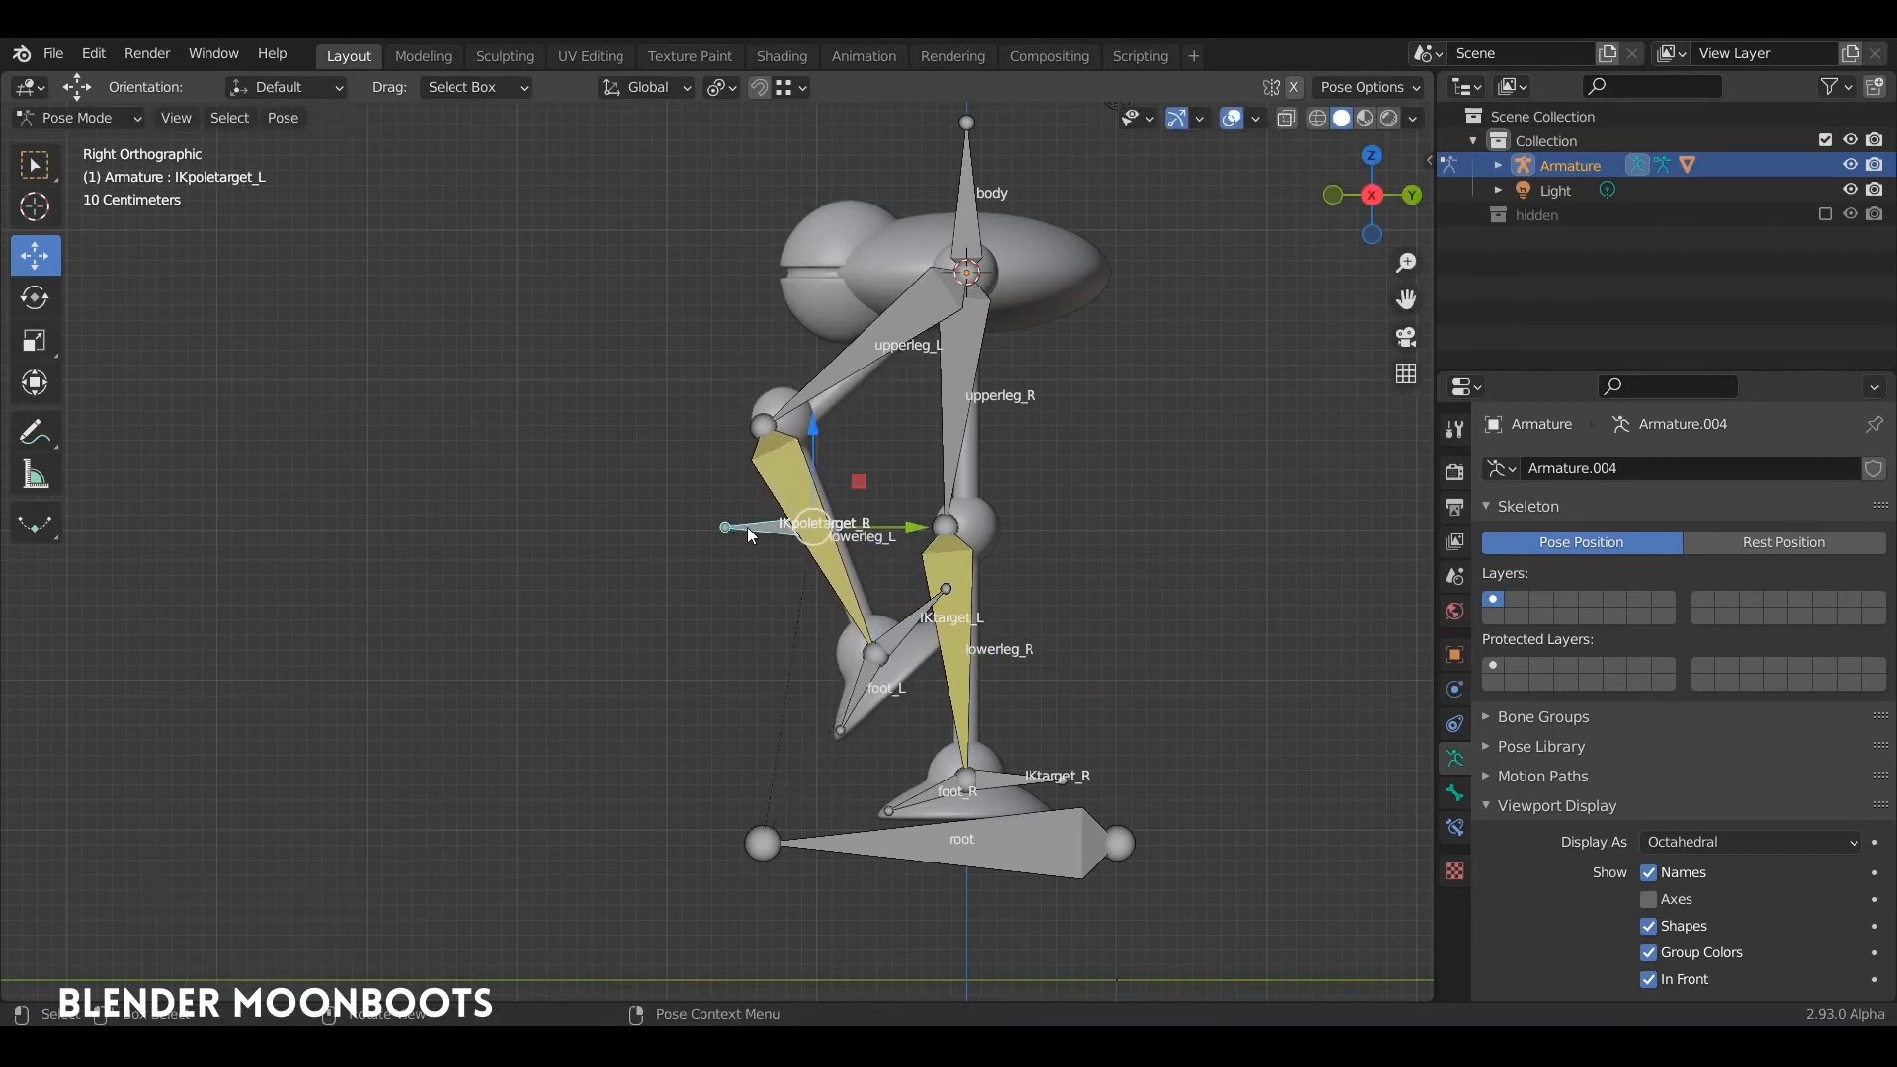
left_click_drag(747, 526, 614, 425)
middle_click_drag(614, 425, 907, 506)
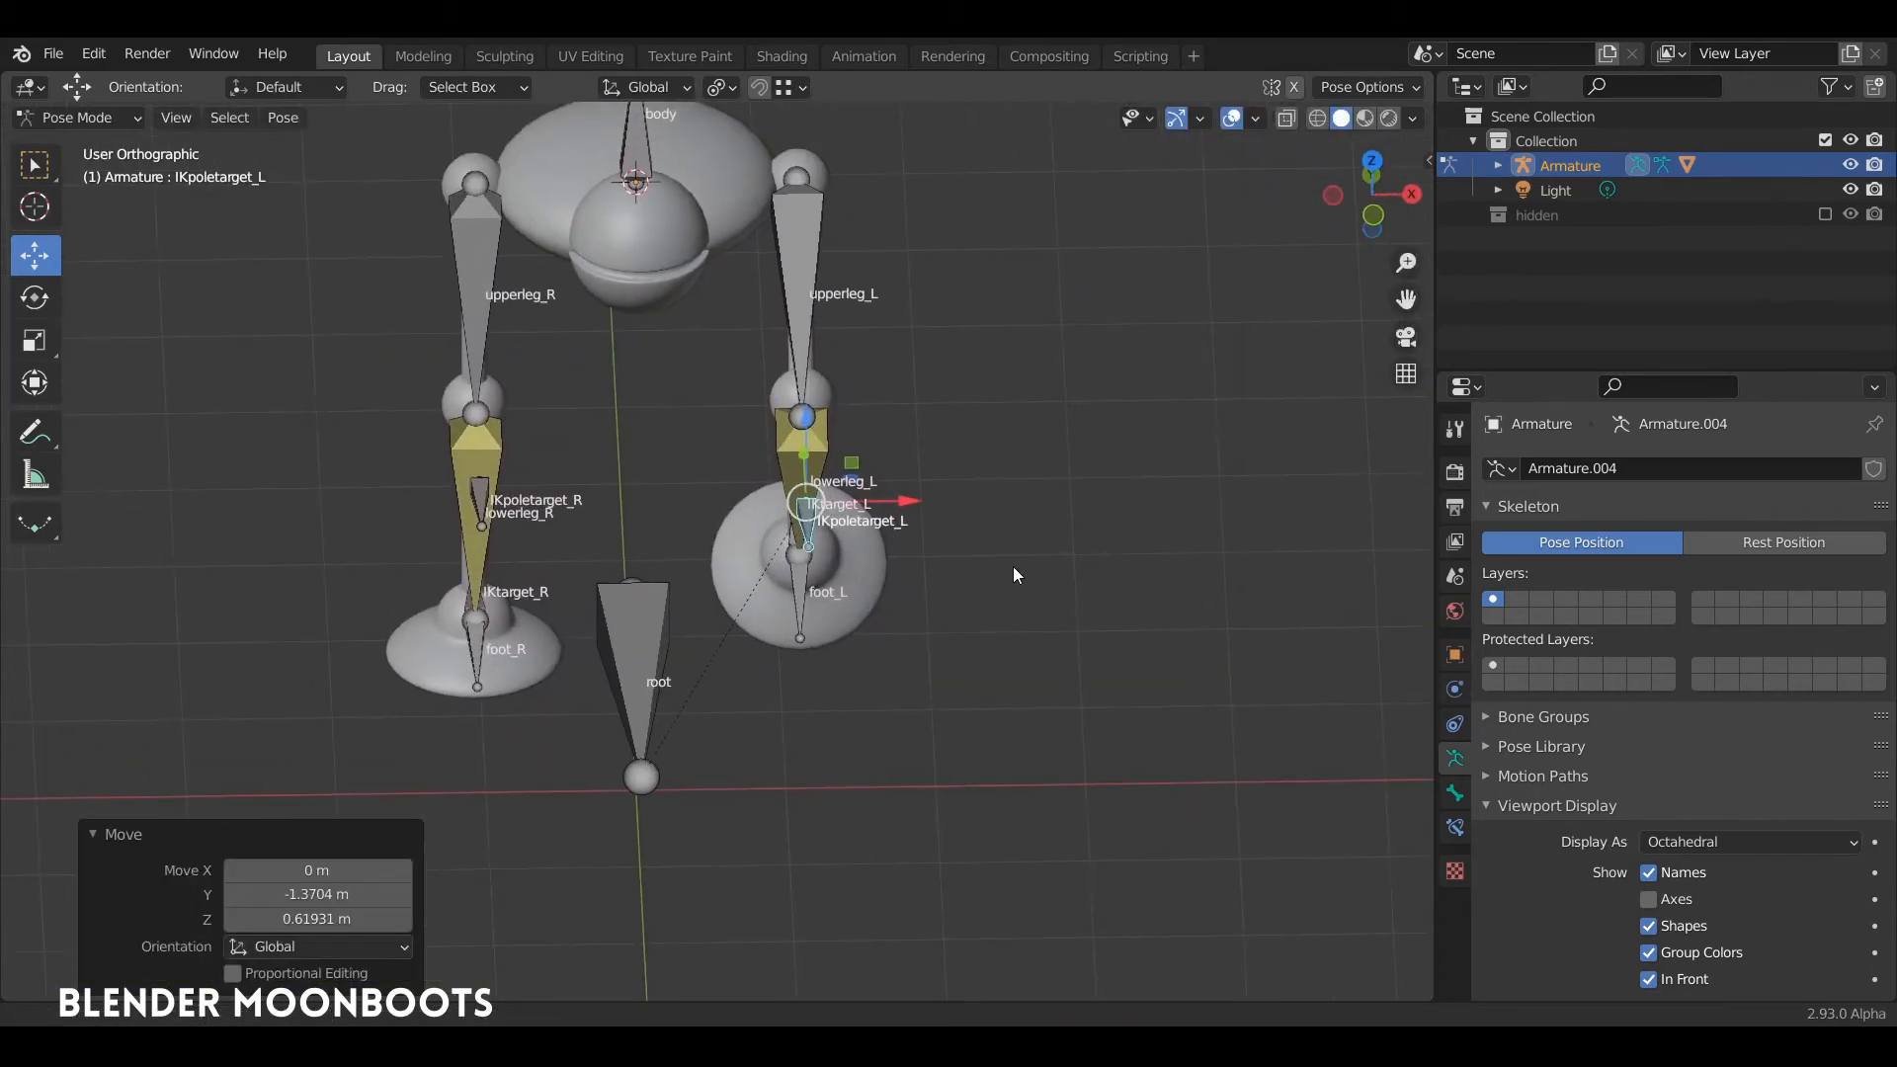
key("g")
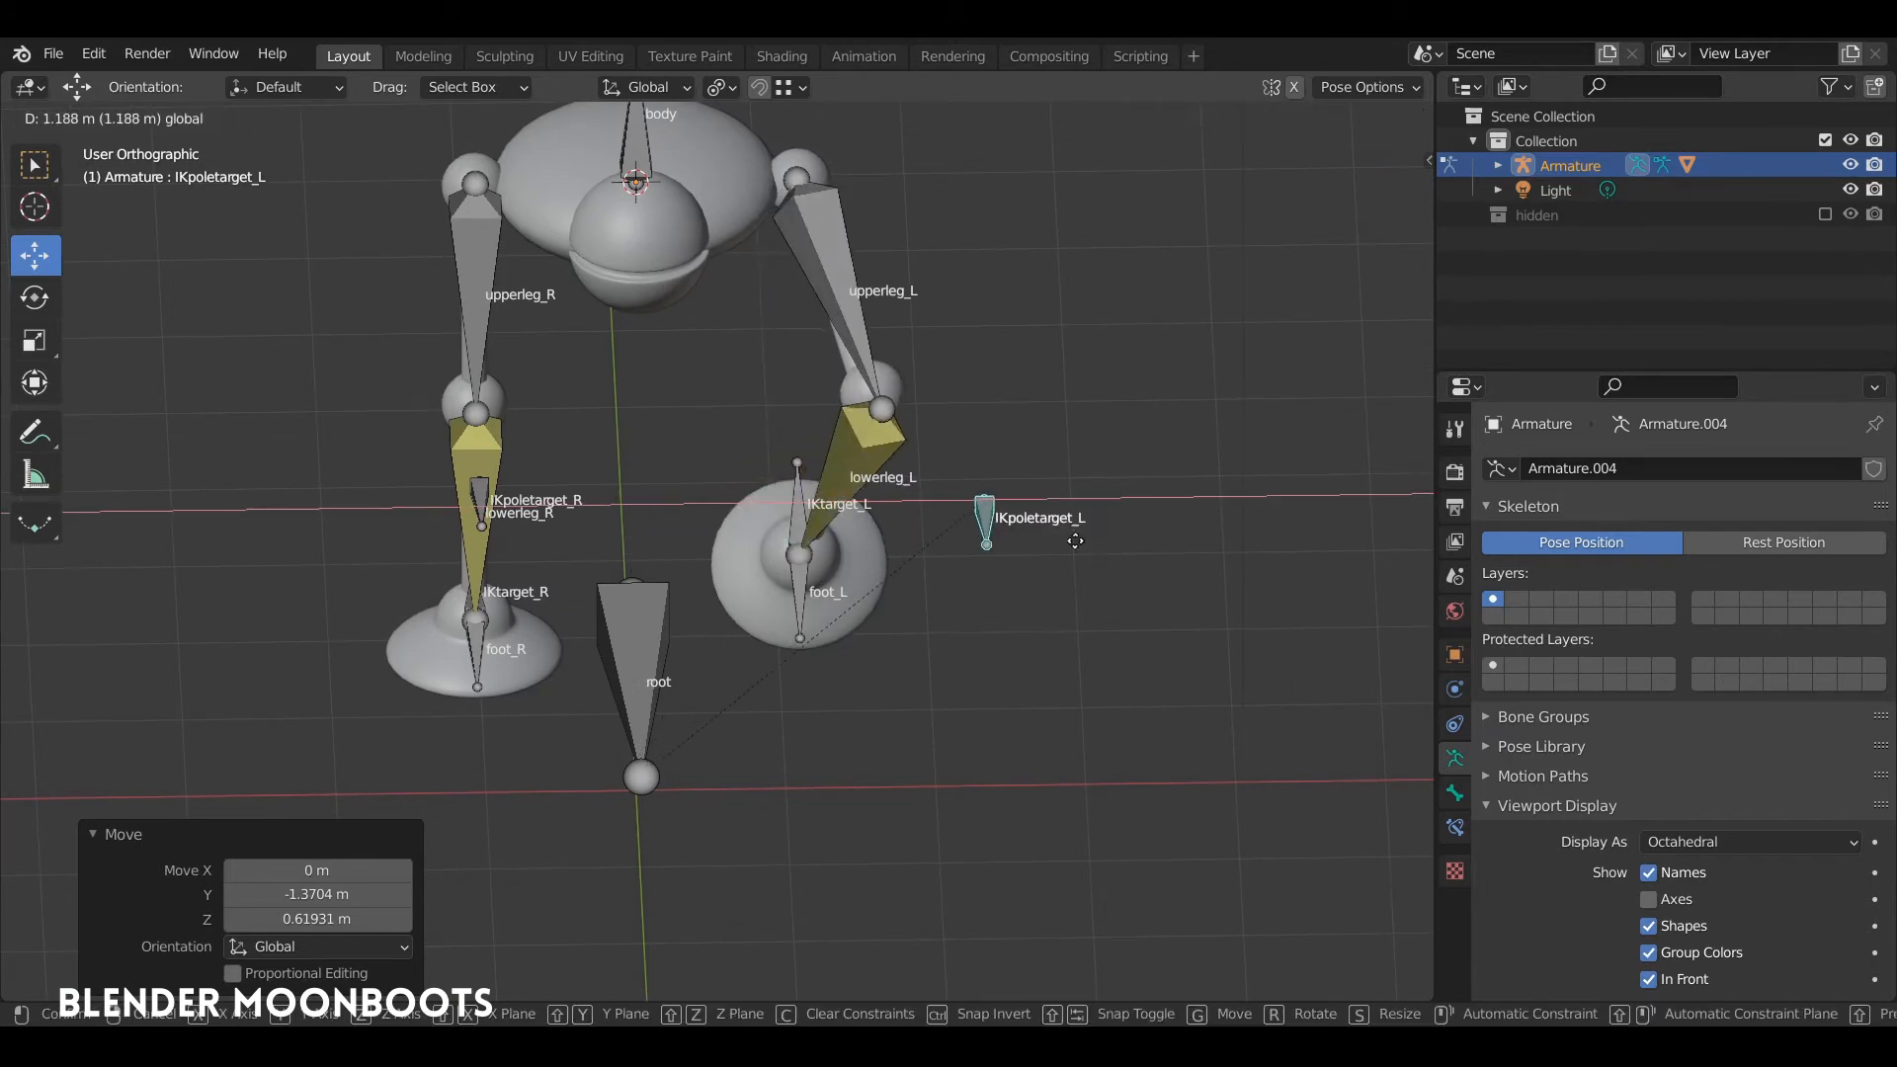
left_click(1004, 531)
mouse_move(1003, 530)
middle_mouse_down()
mouse_move(918, 531)
mouse_move(1001, 599)
mouse_move(1005, 549)
middle_mouse_up()
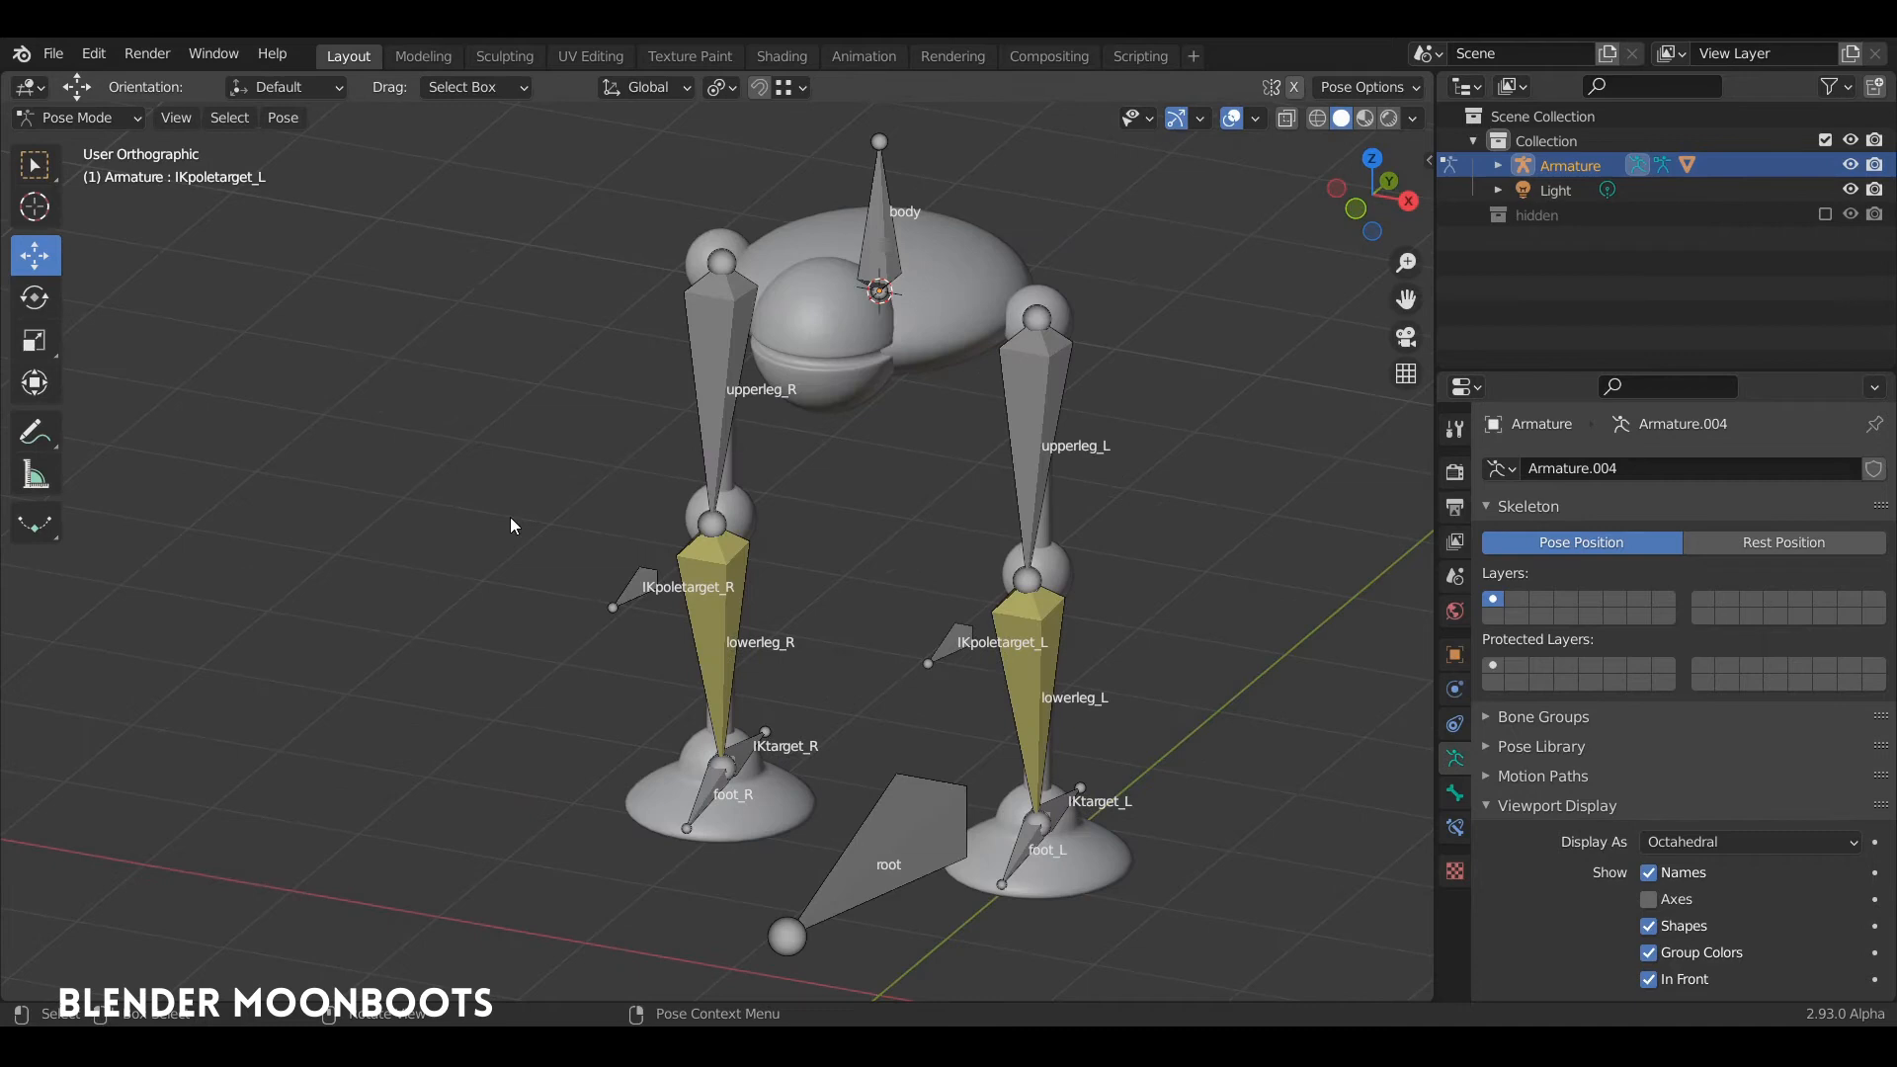
middle_click_drag(513, 524, 843, 341)
Step: In the armature's Edit Mode, duplicate the body bone onto the eye sphere, offset about -0.89 m in Y and -0.46 m in Z
key("Tab")
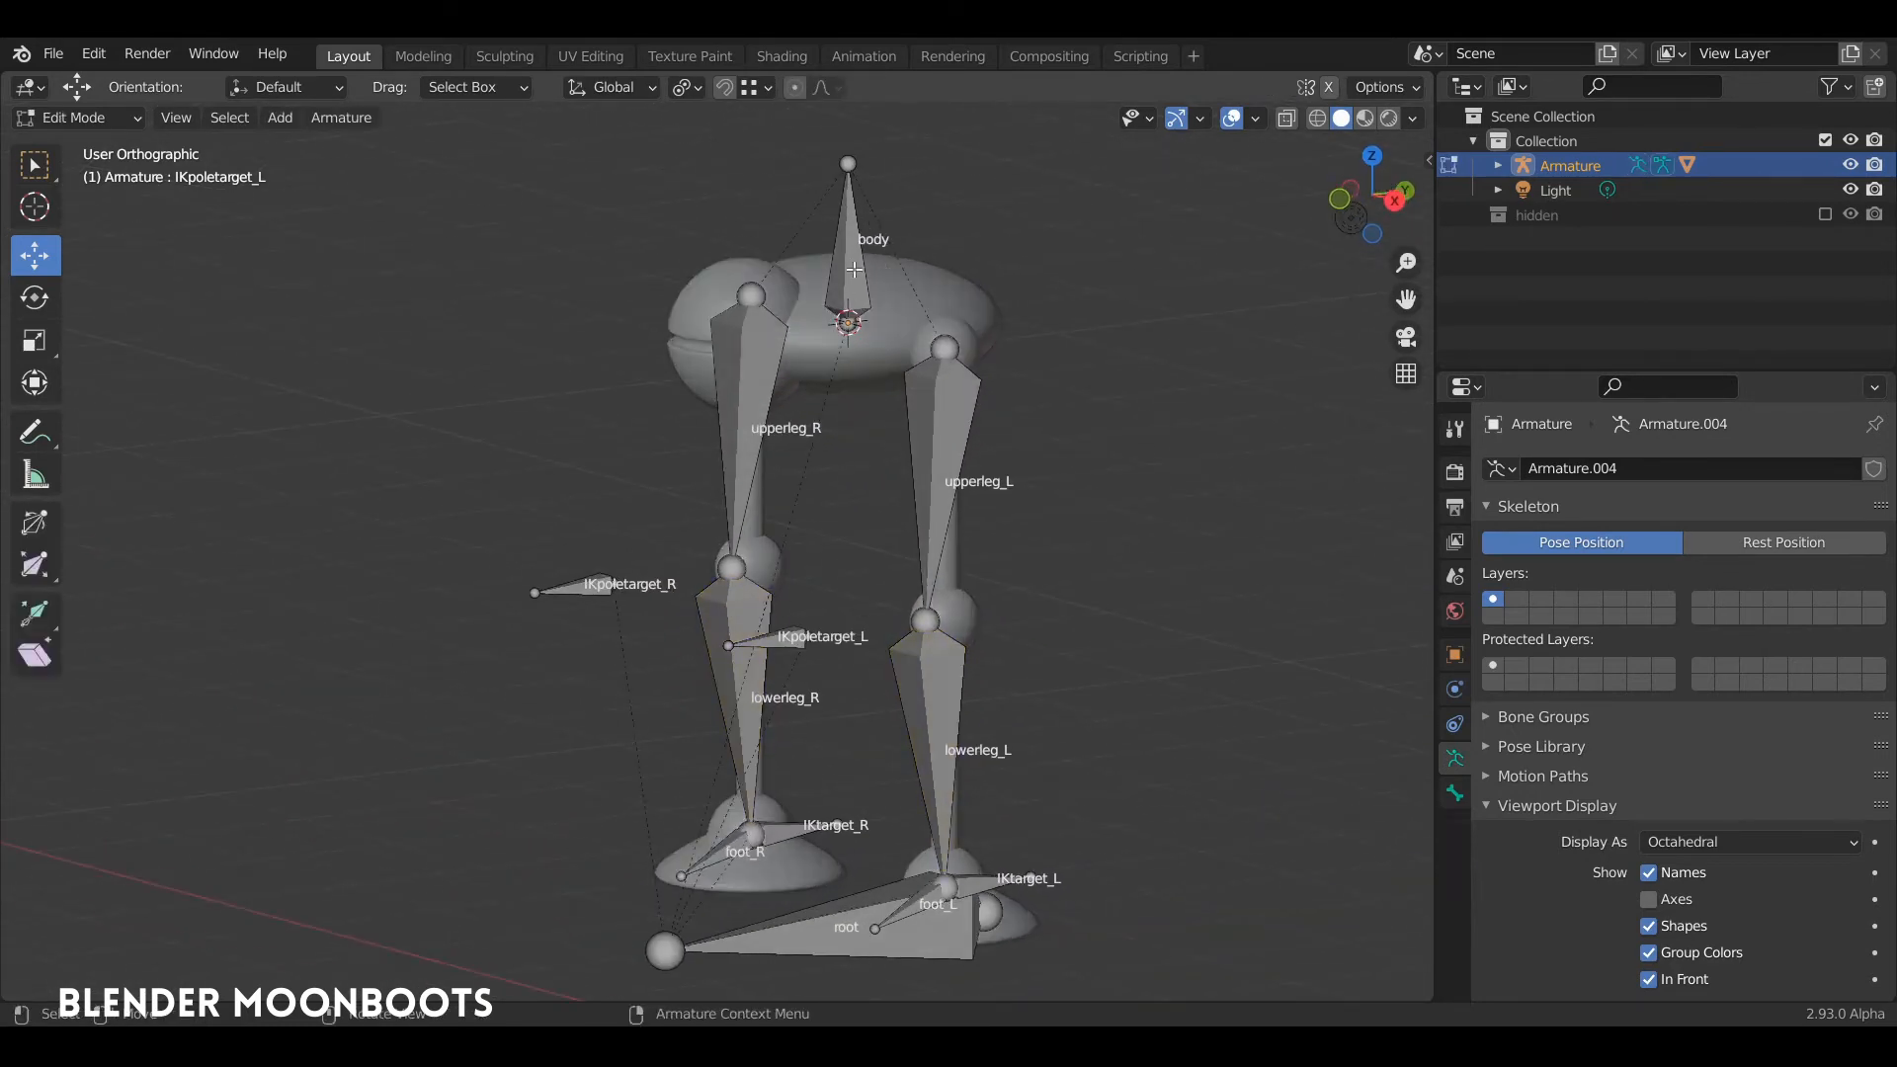
left_click(855, 270)
middle_click_drag(855, 270, 870, 274)
key("KP_3")
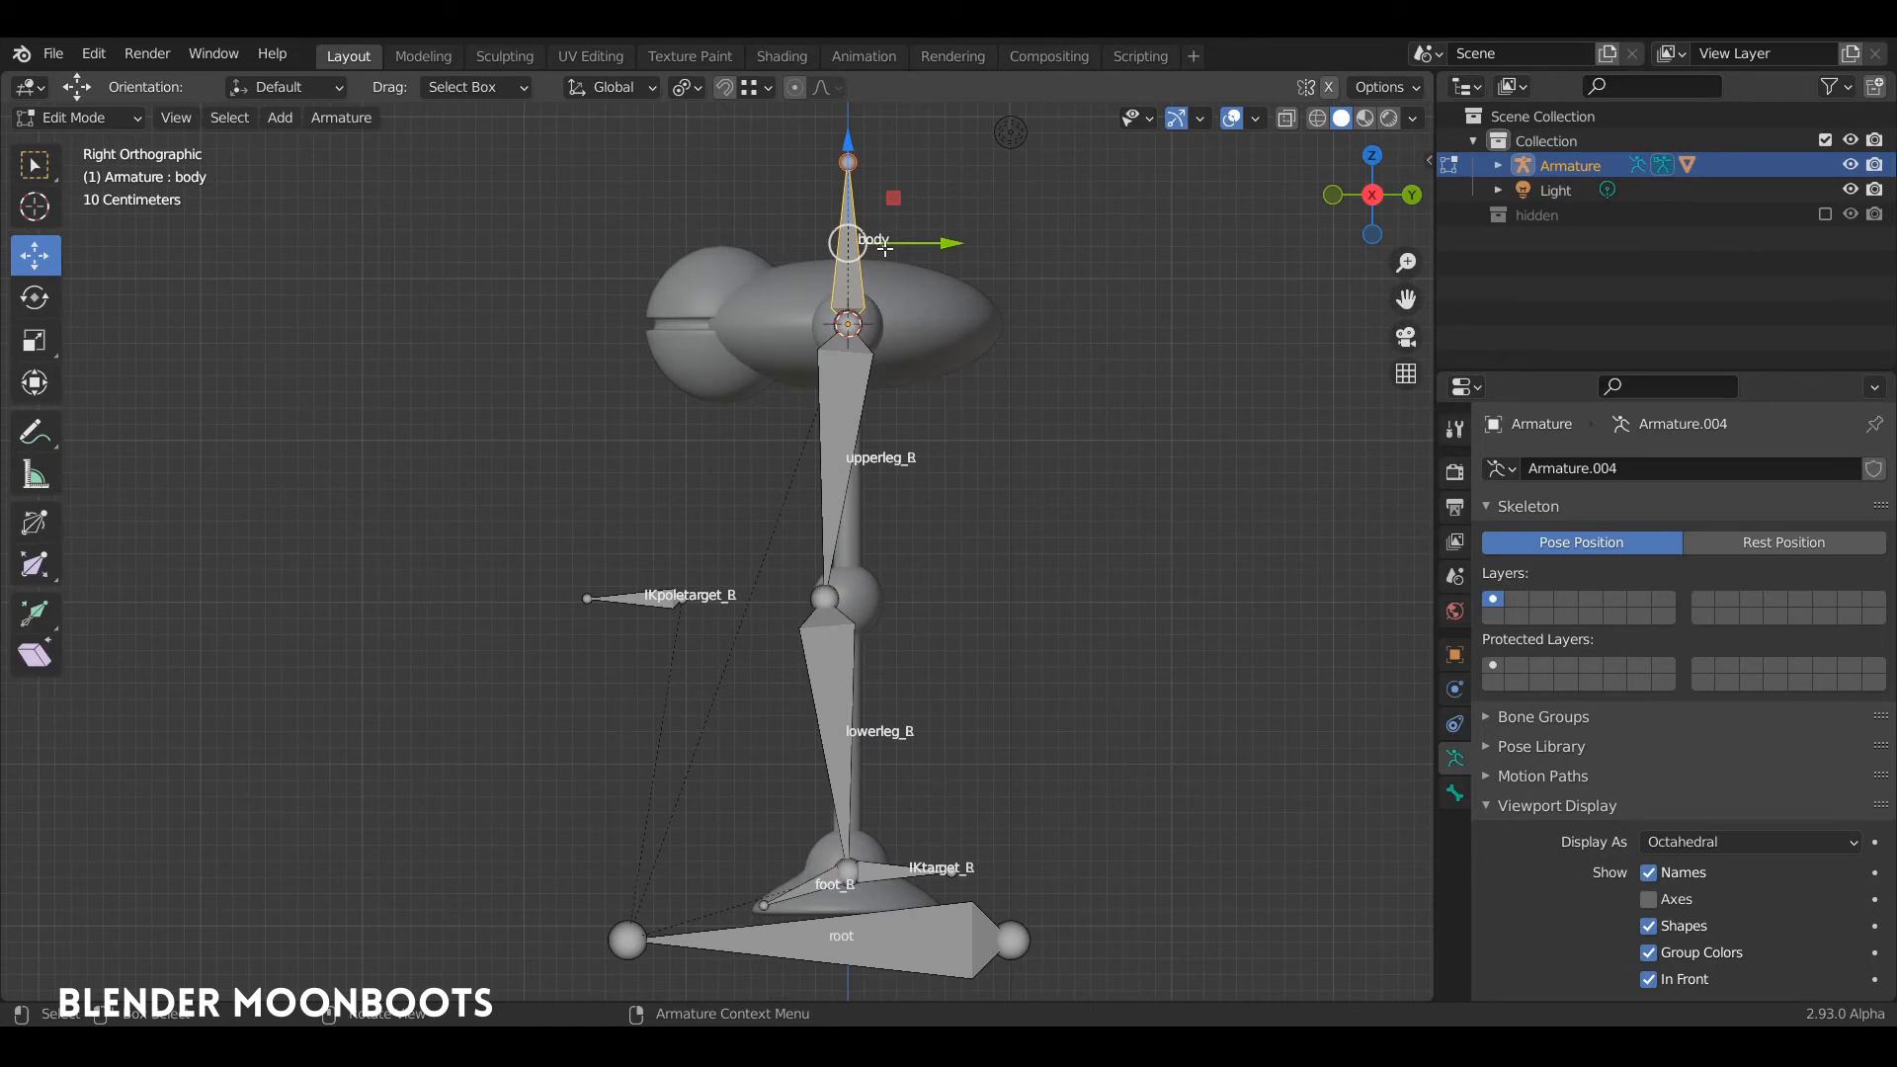
key("shift+d")
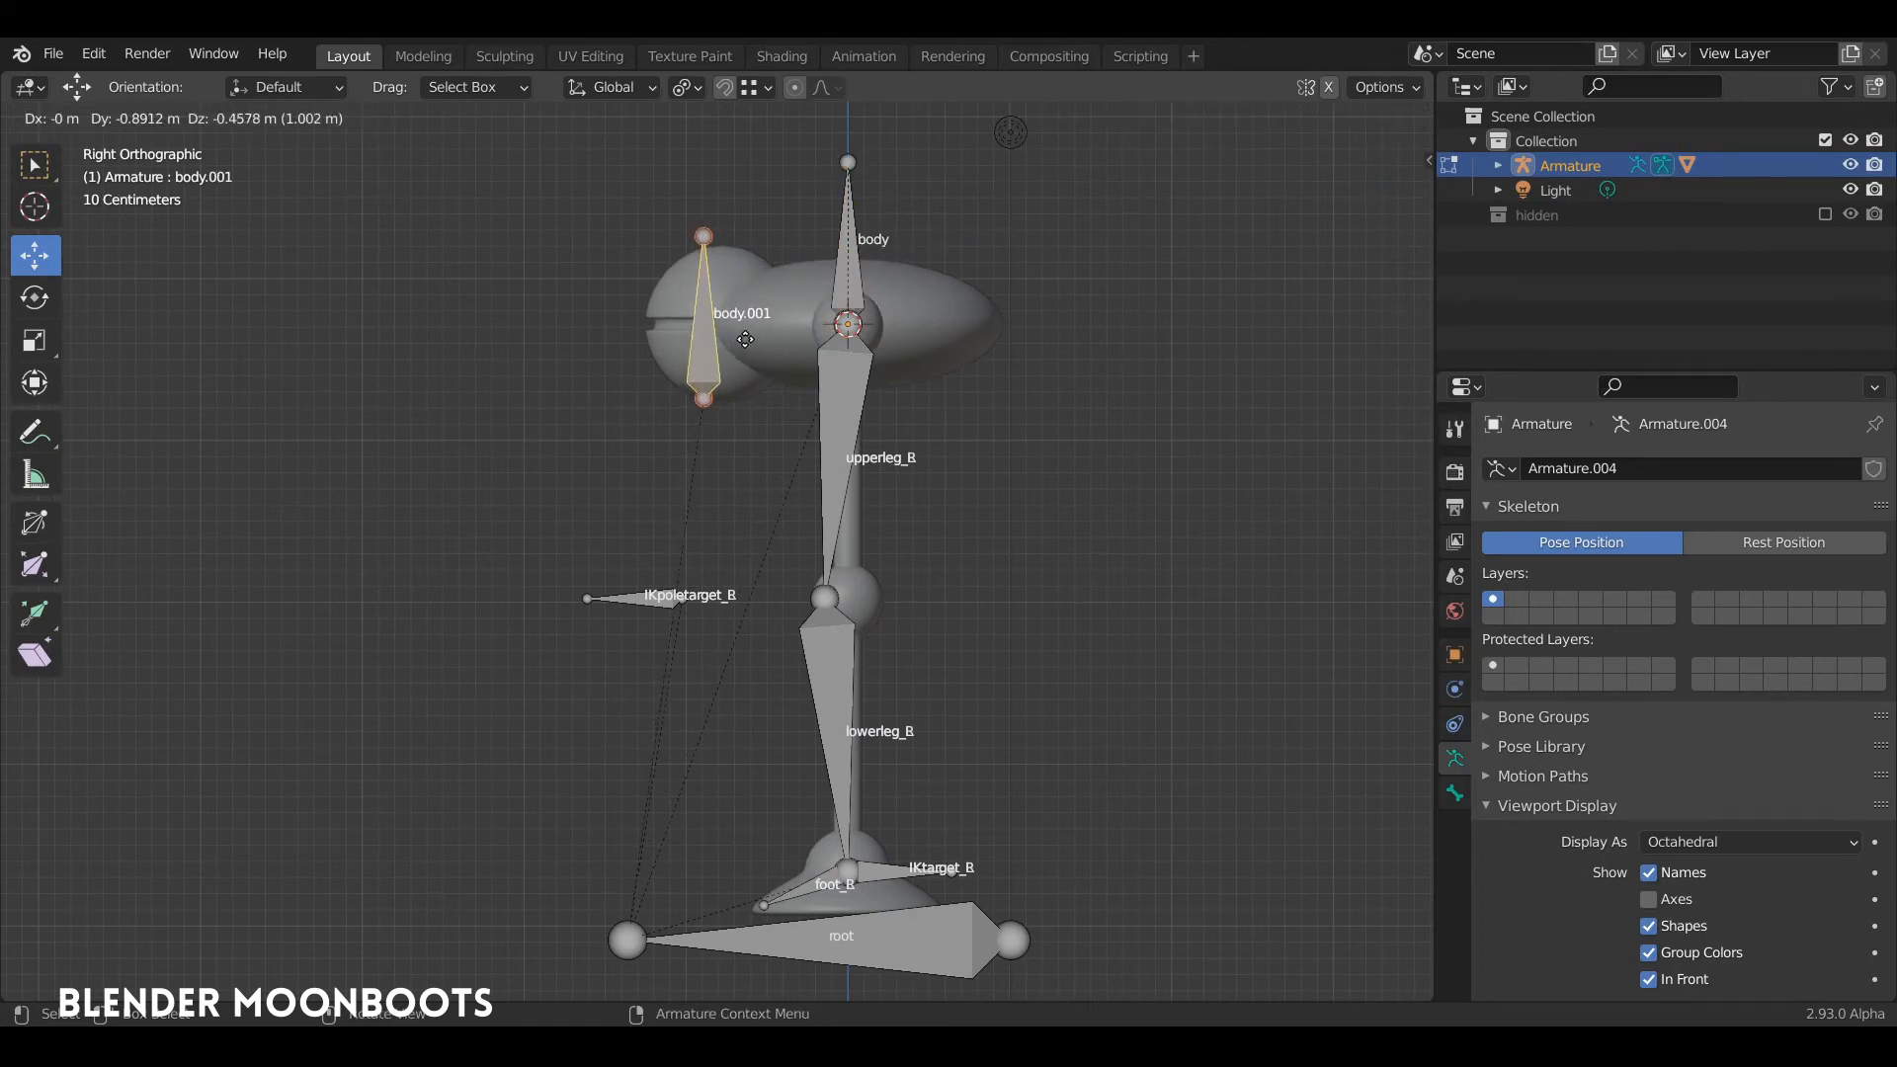
left_click(745, 339)
middle_click_drag(745, 339, 714, 312)
Step: Parent the duplicated bone in the eye sphere to the body bone, keeping its offset
middle_click_drag(859, 242, 836, 263)
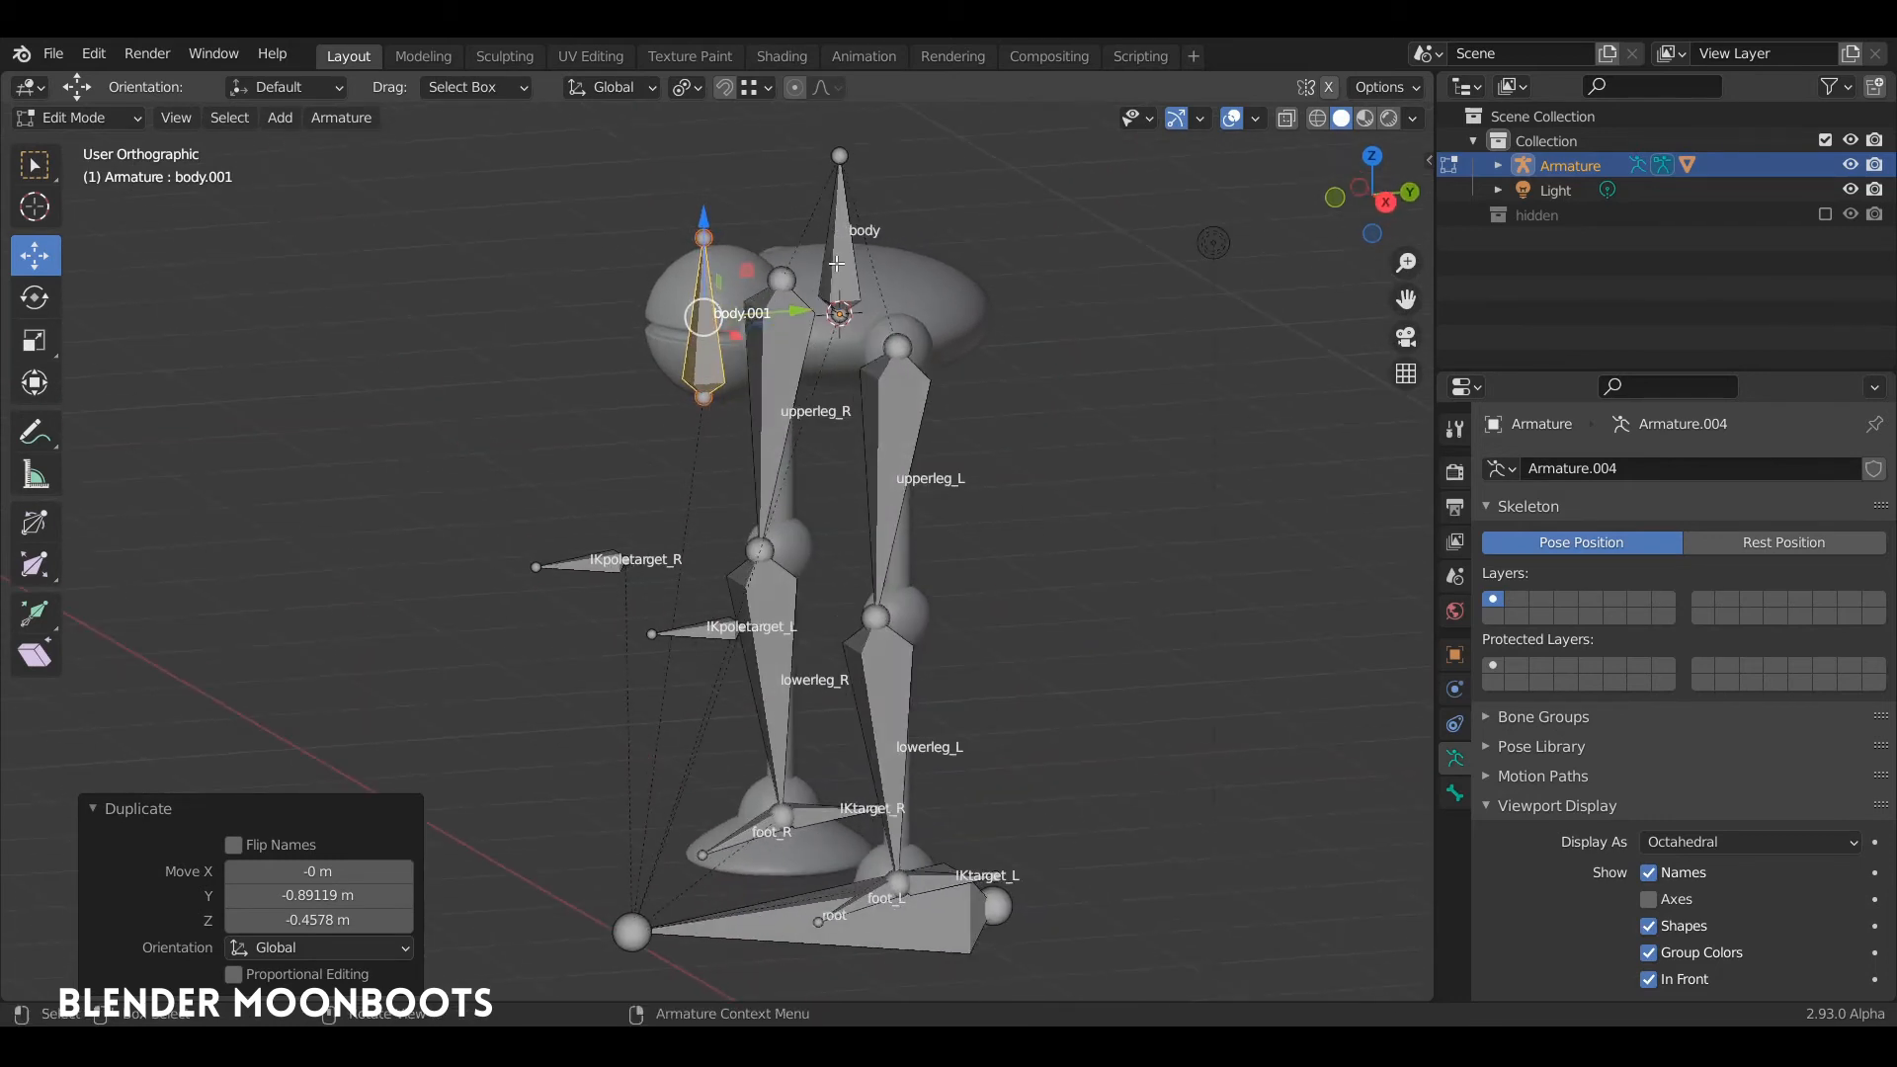
left_click(842, 211, "shift")
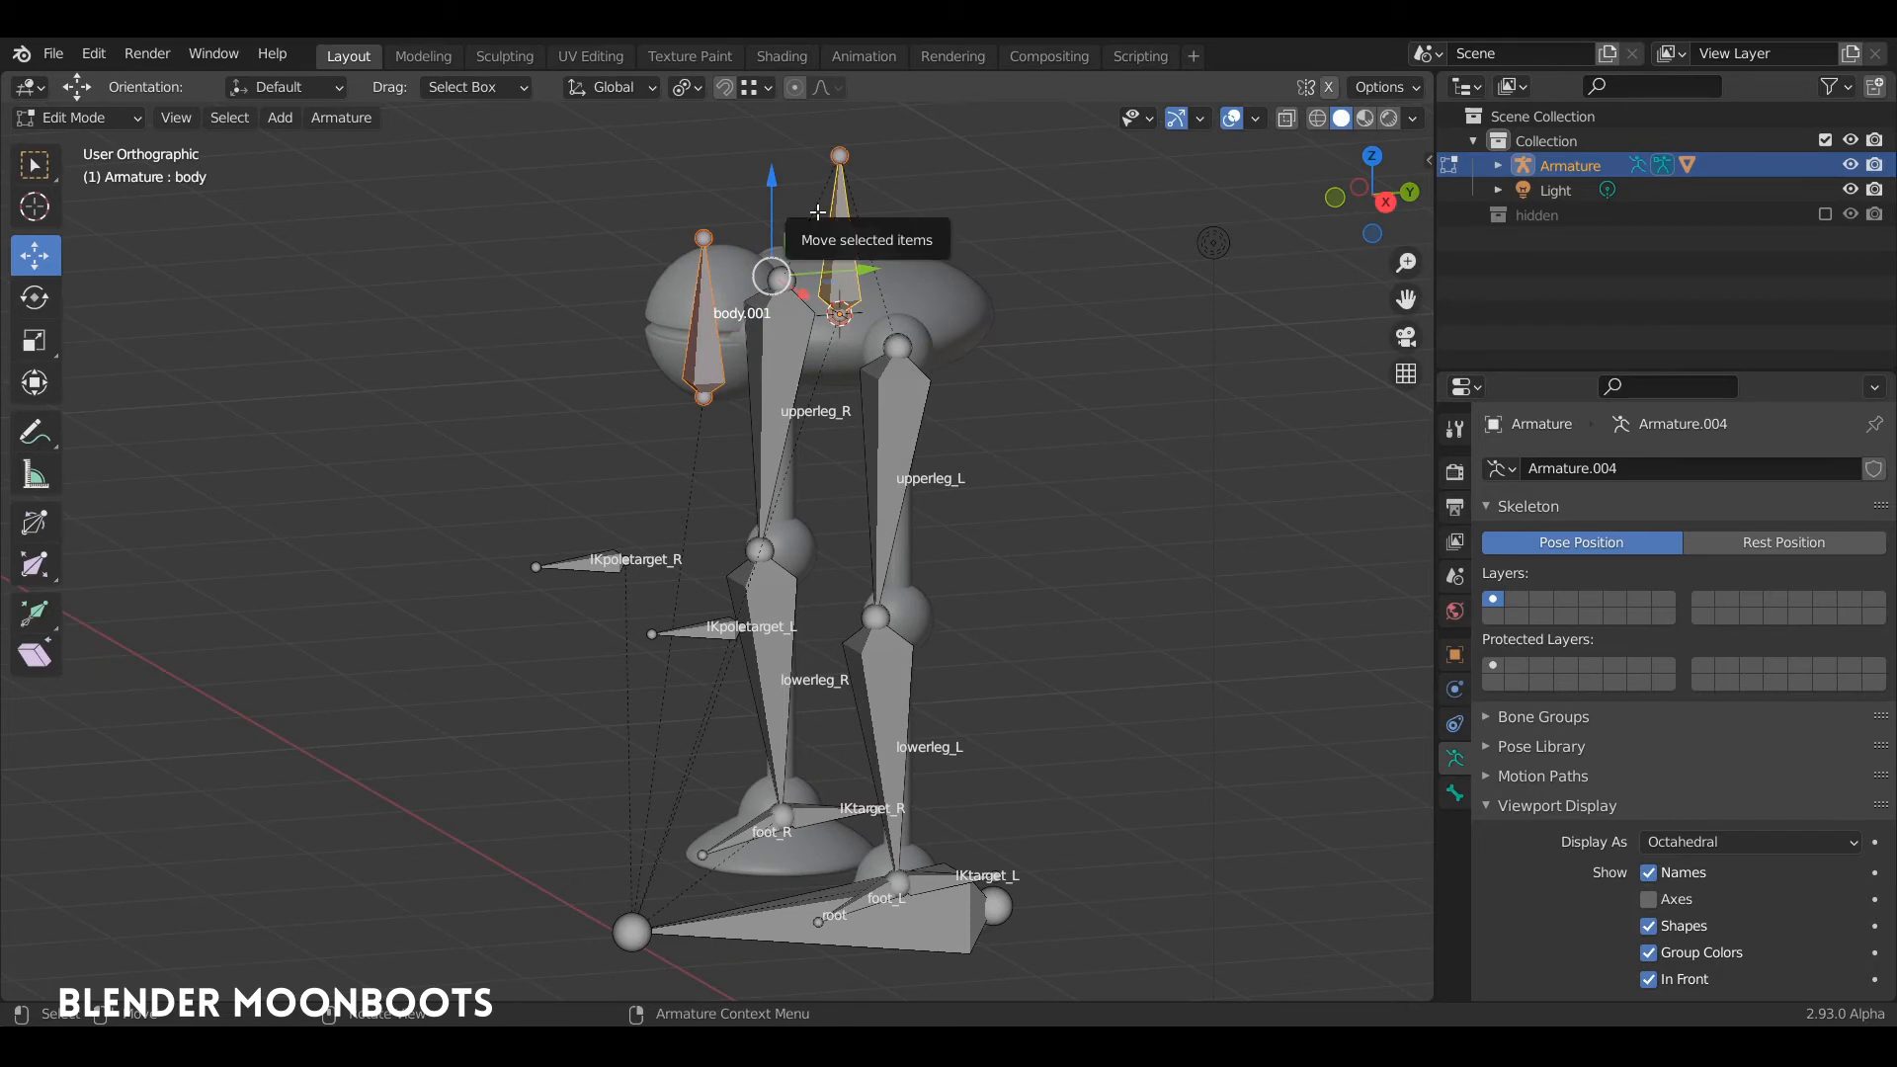
key("ctrl+p")
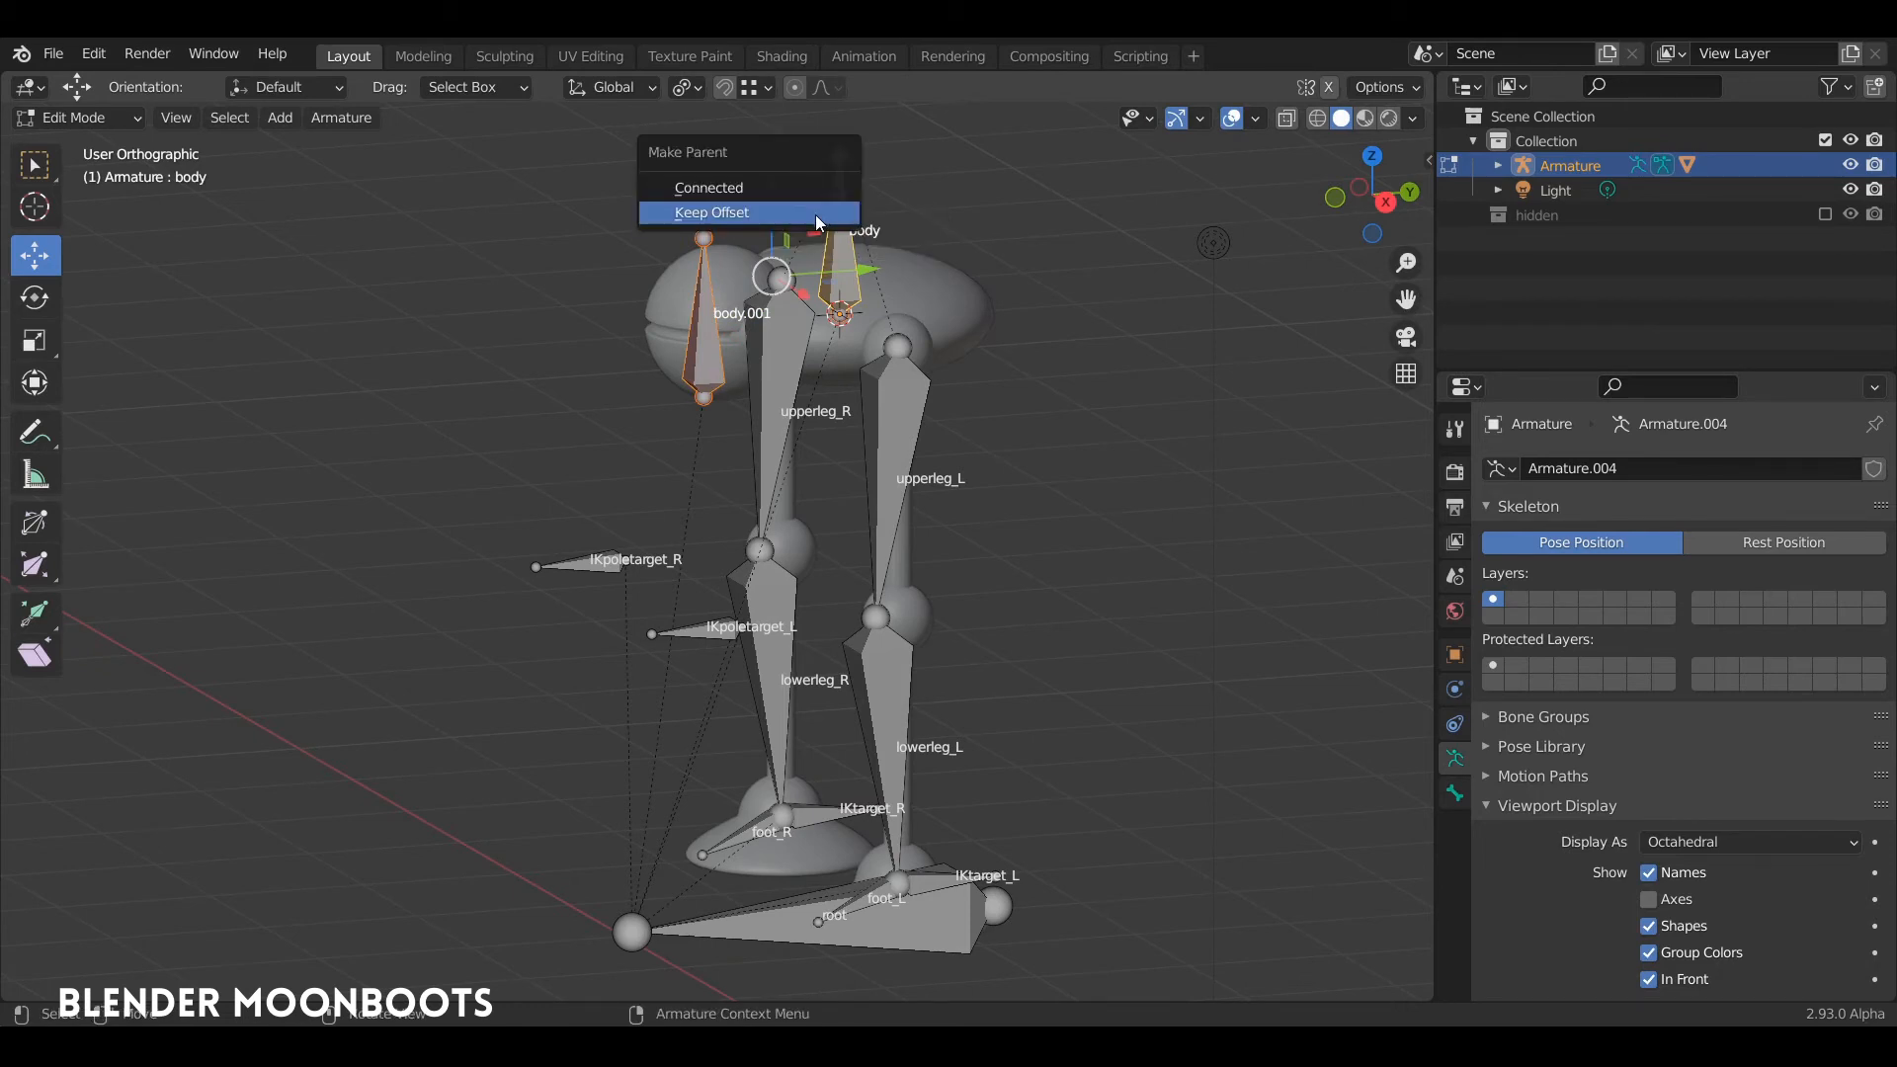
left_click(816, 215)
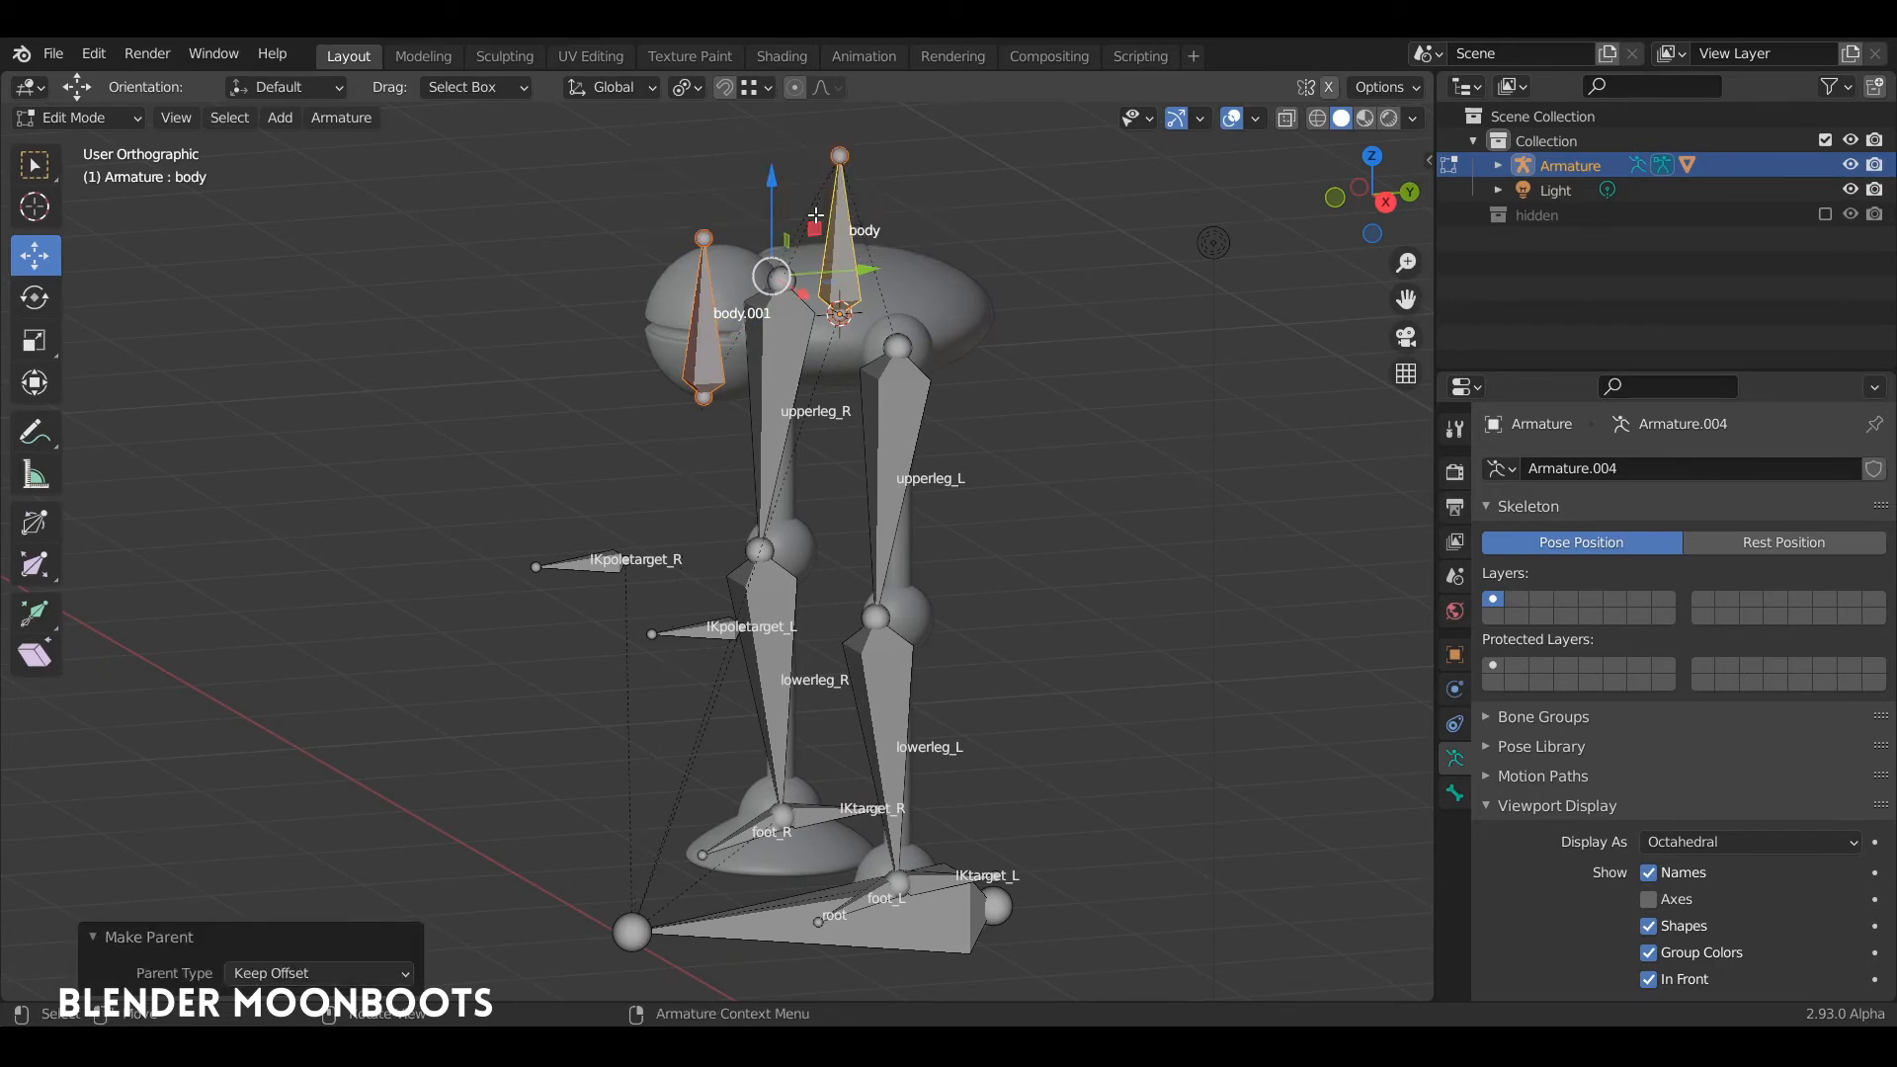
Step: Rename the duplicated bone in the eye sphere as eye
left_click(706, 326)
key("F2")
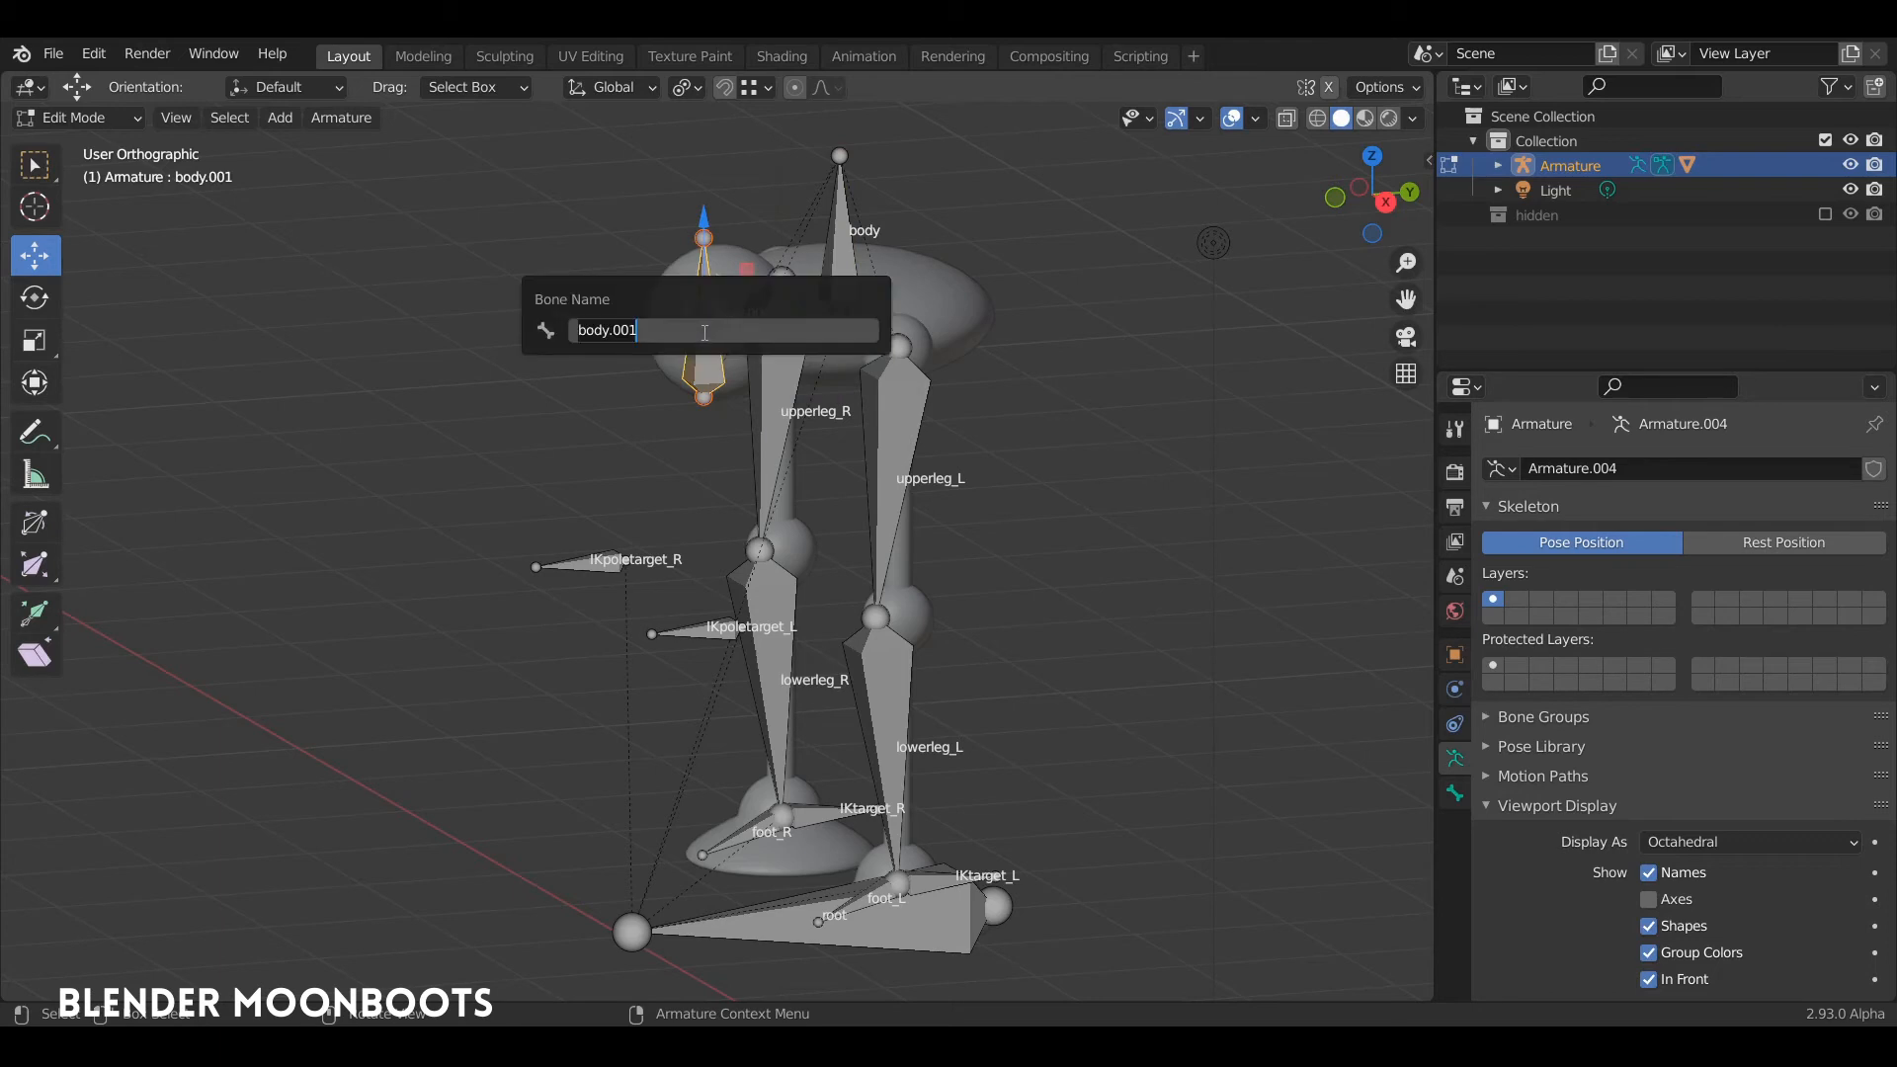
key("Return")
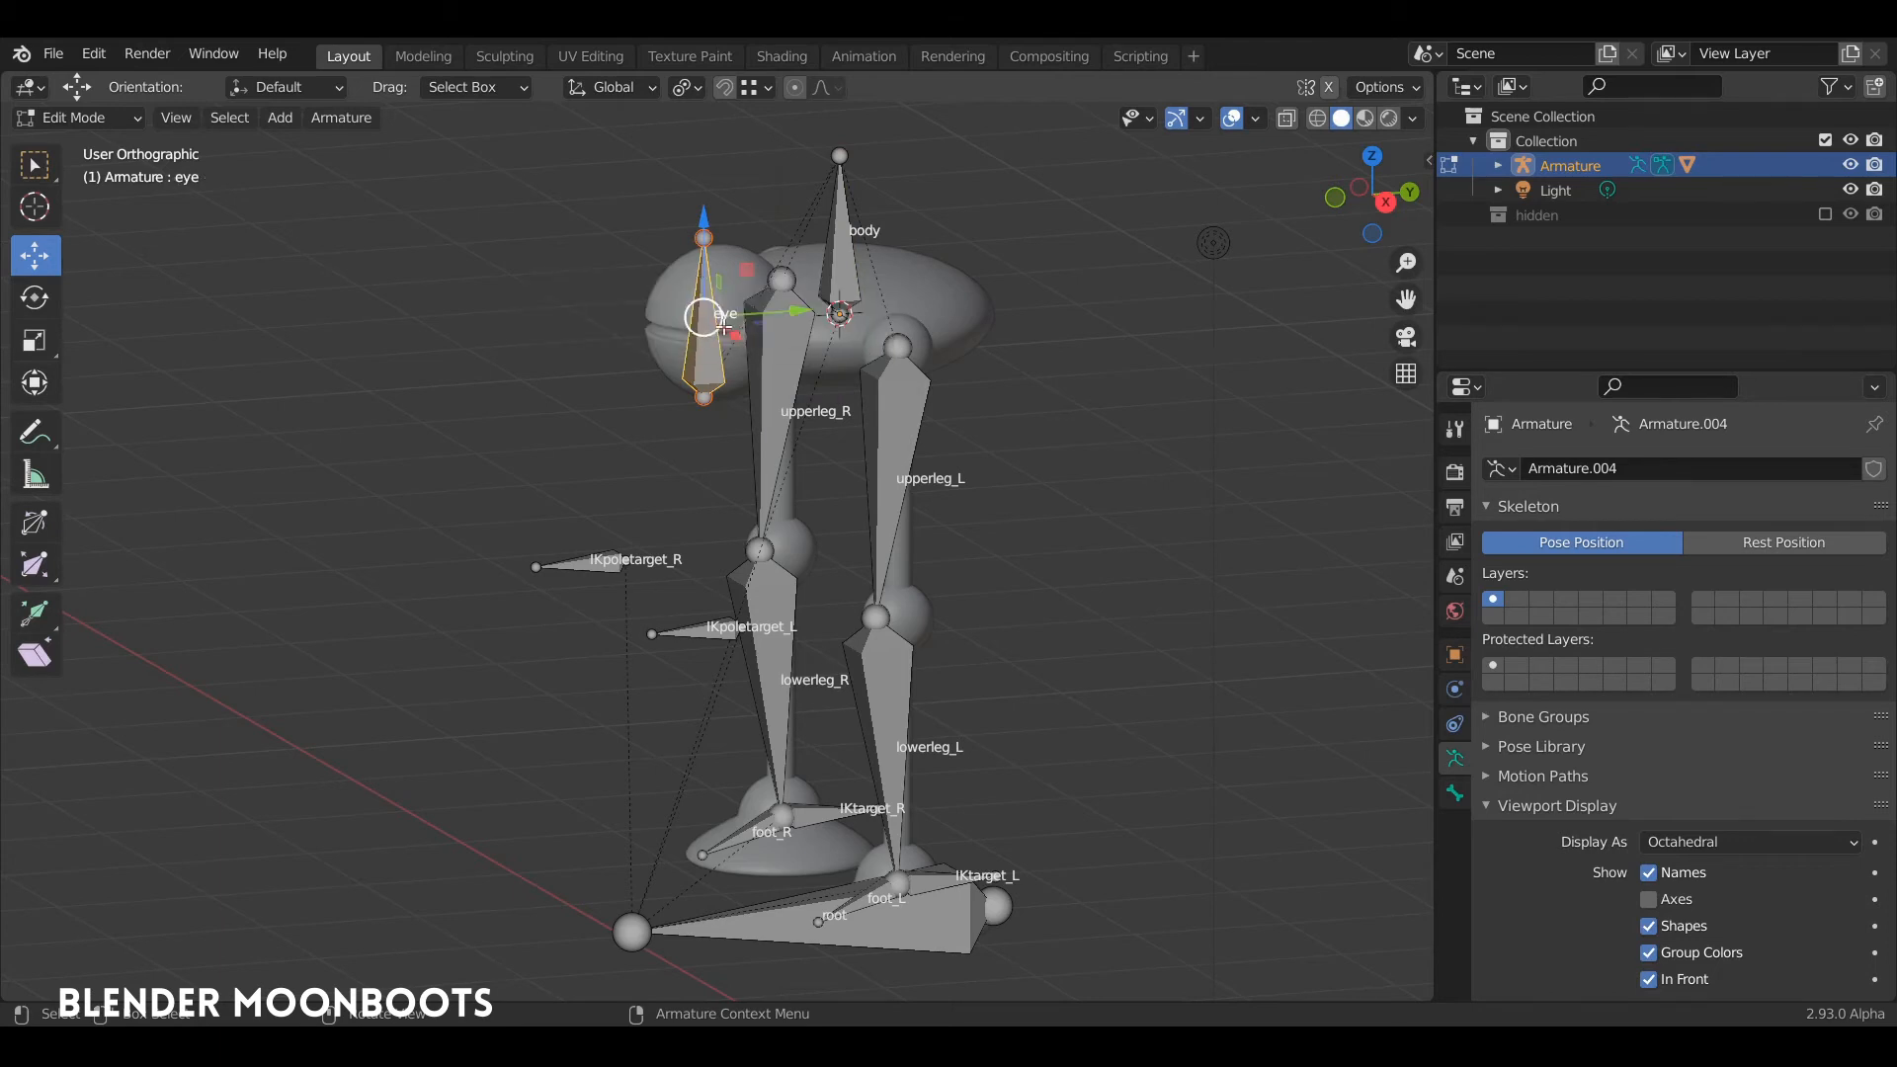
Step: Select the whole eye sphere in the mesh's Edit Mode and remove it from the body vertex group
mouse_move(691, 302)
middle_mouse_down()
mouse_move(736, 296)
mouse_move(714, 291)
middle_mouse_up()
key("ctrl+Tab")
left_click(674, 288)
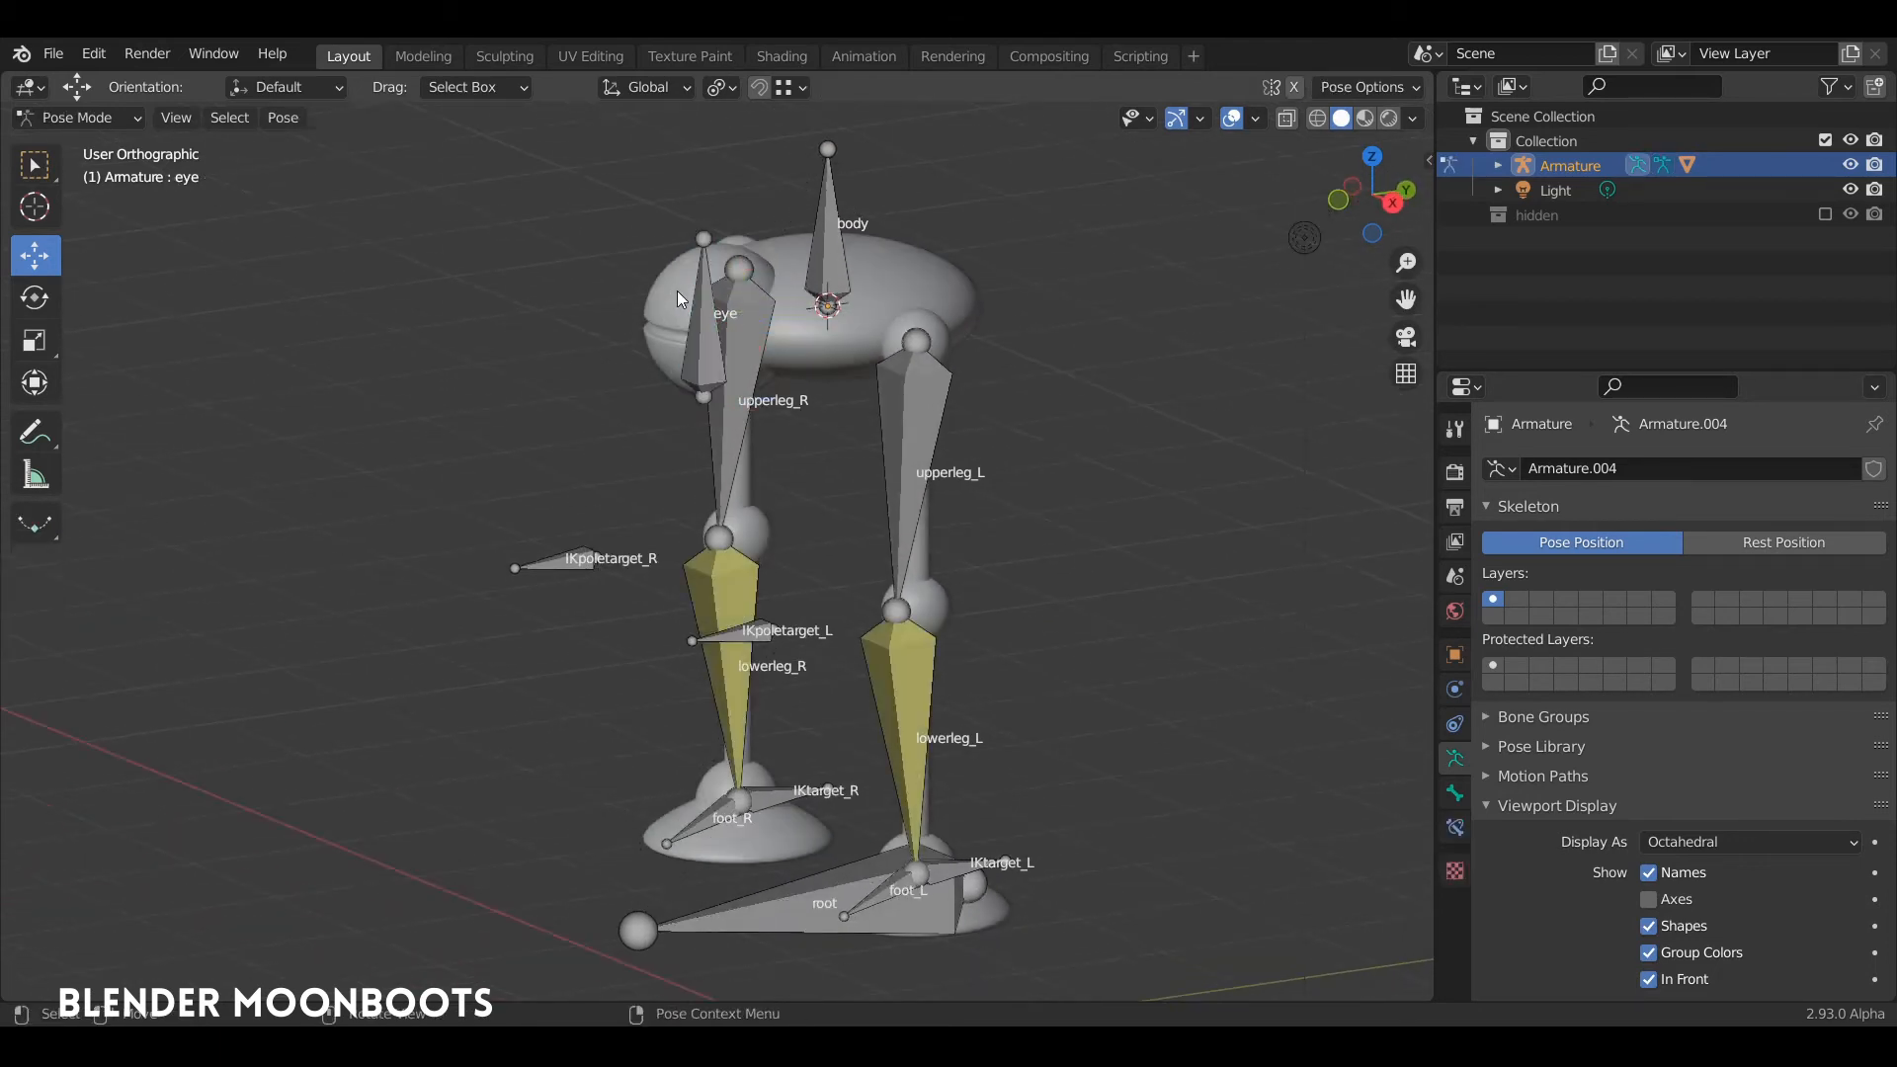
key("ctrl+Tab")
left_click(667, 300)
key("Tab")
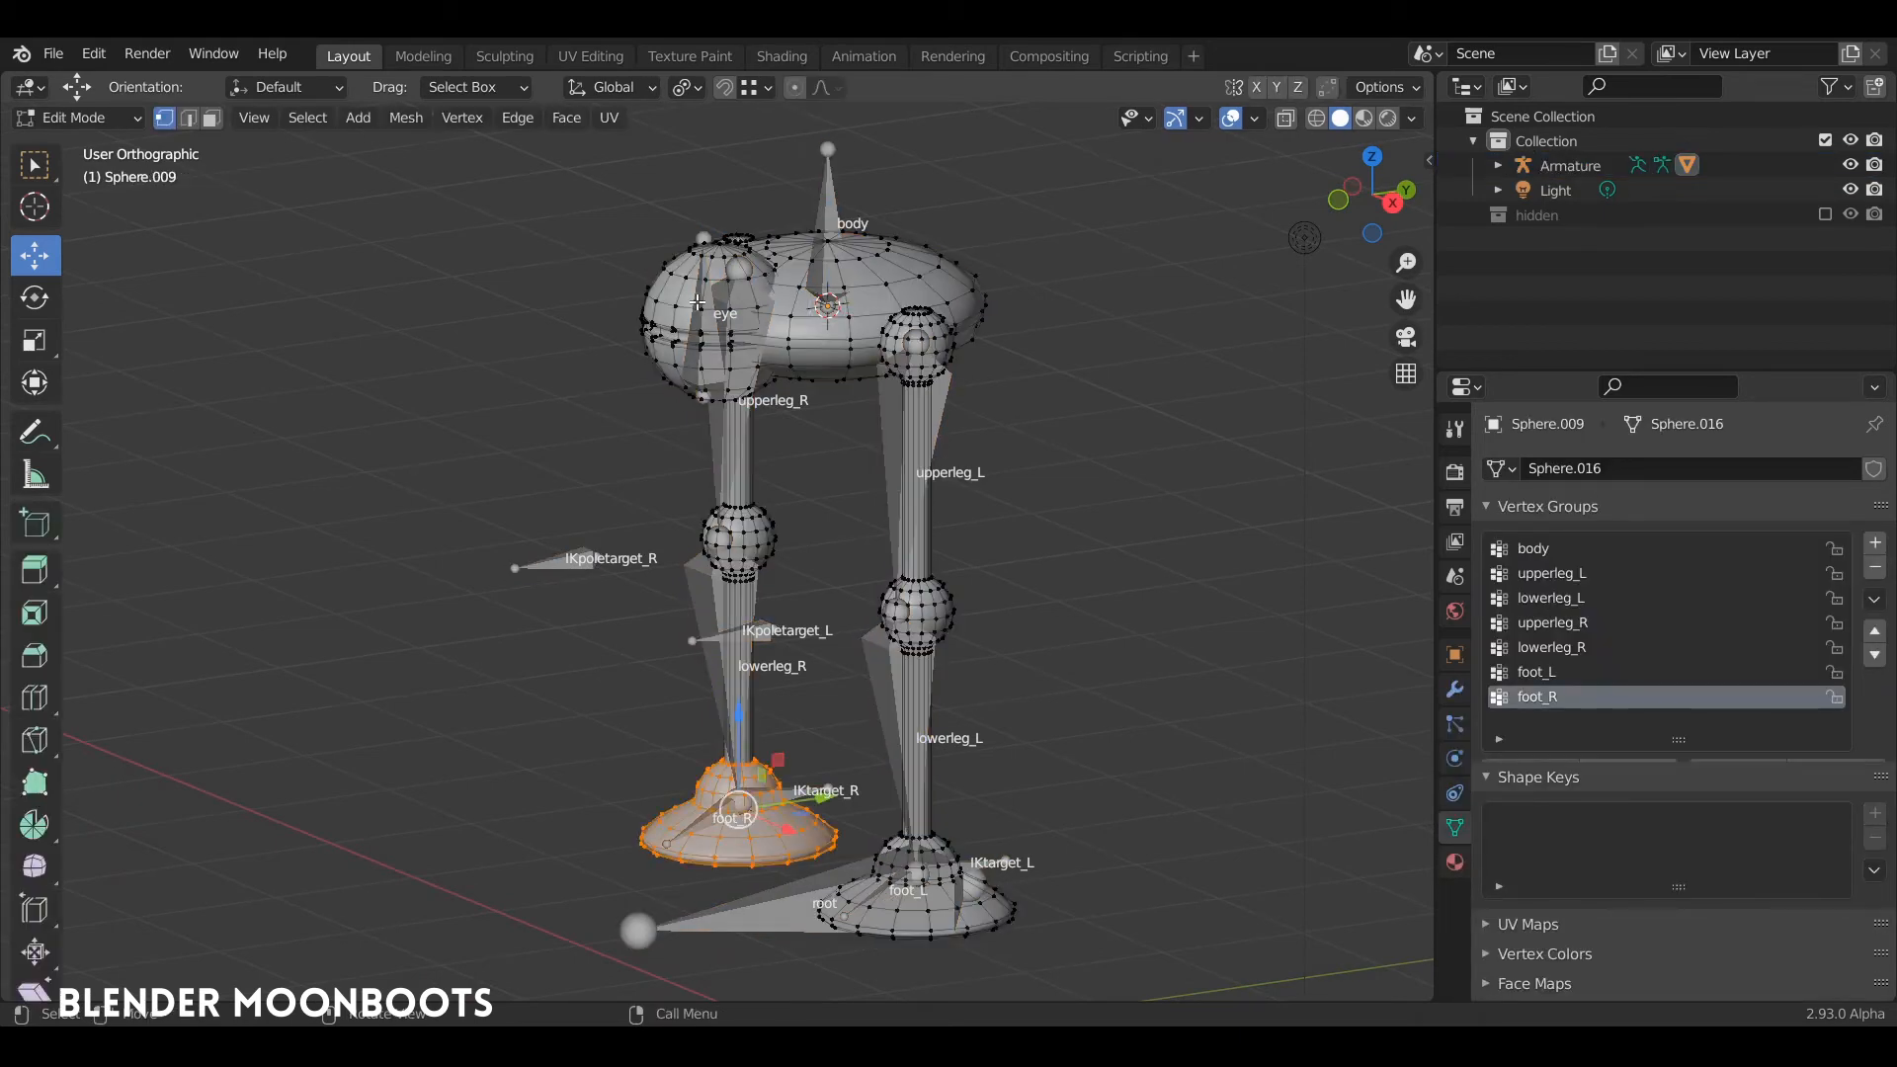
key("alt+a")
key("l")
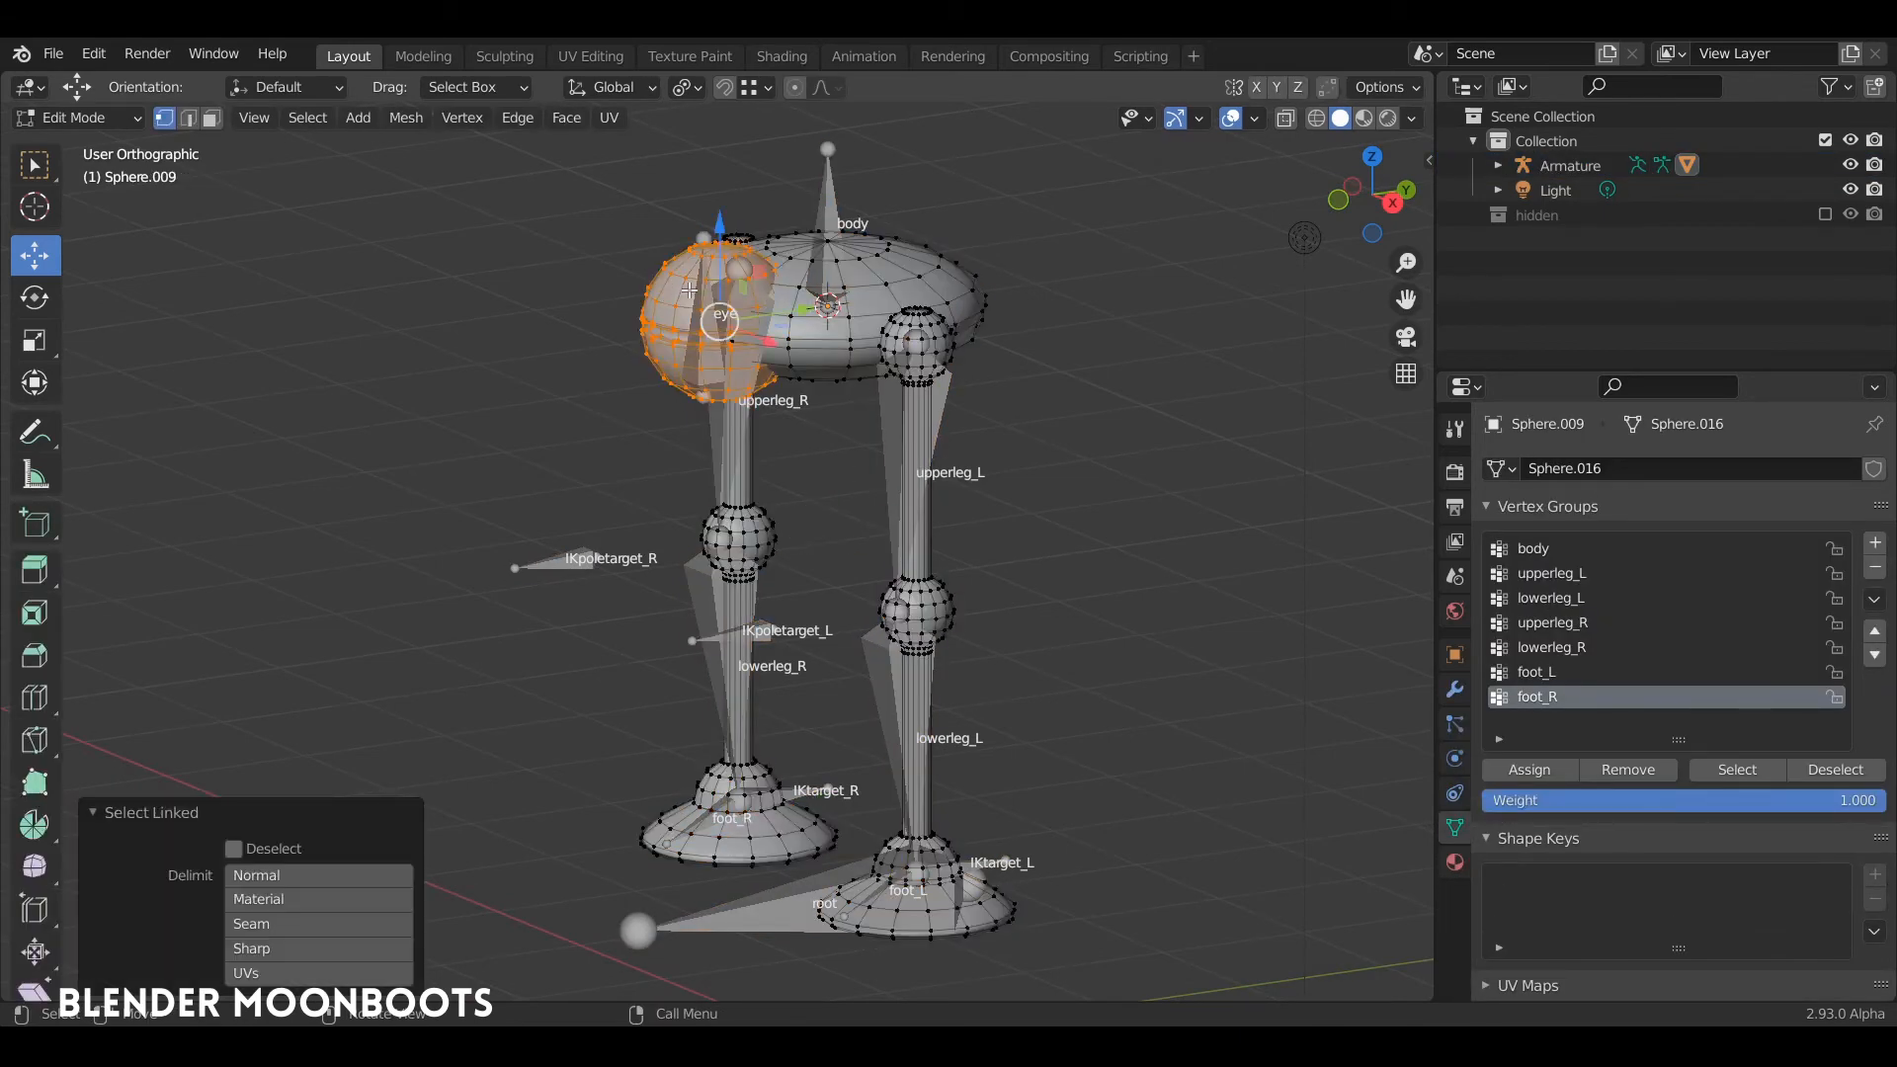
left_click_drag(691, 290, 802, 306, "alt")
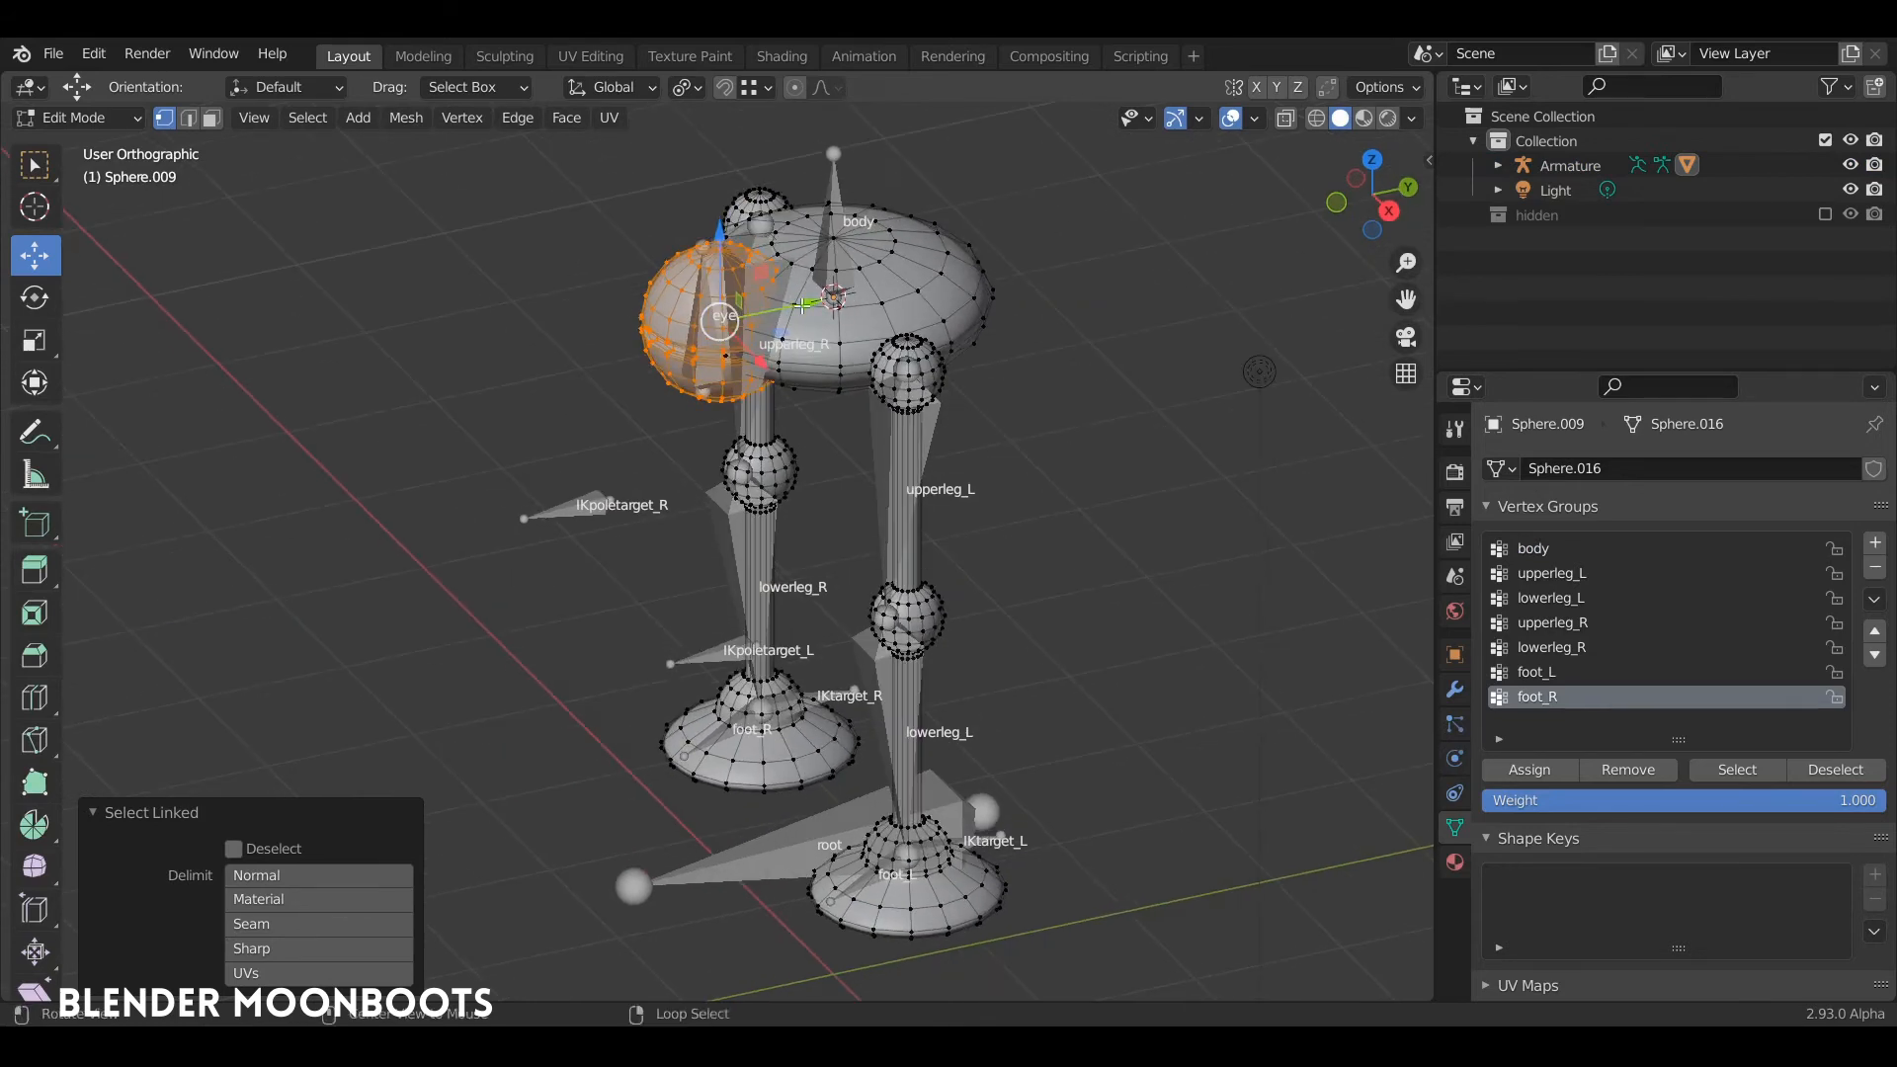
left_click(1549, 550)
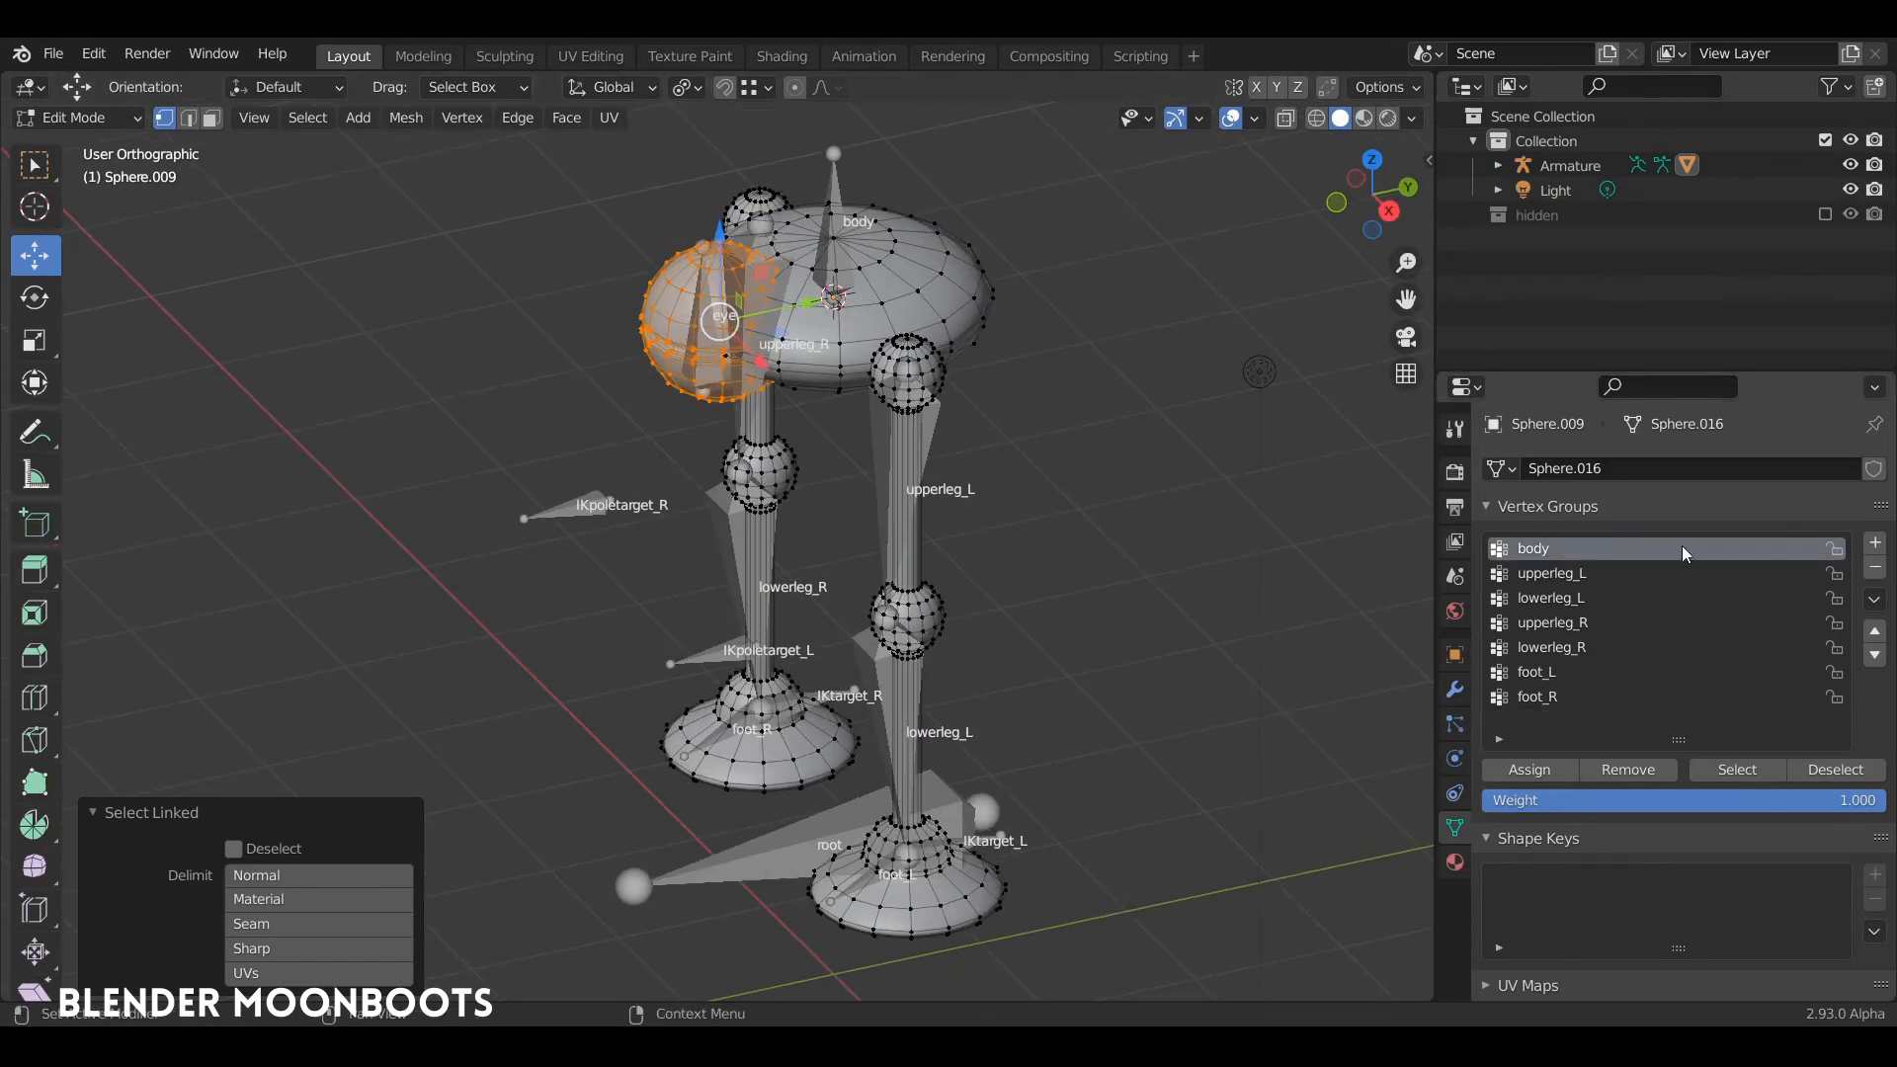
left_click(1648, 769)
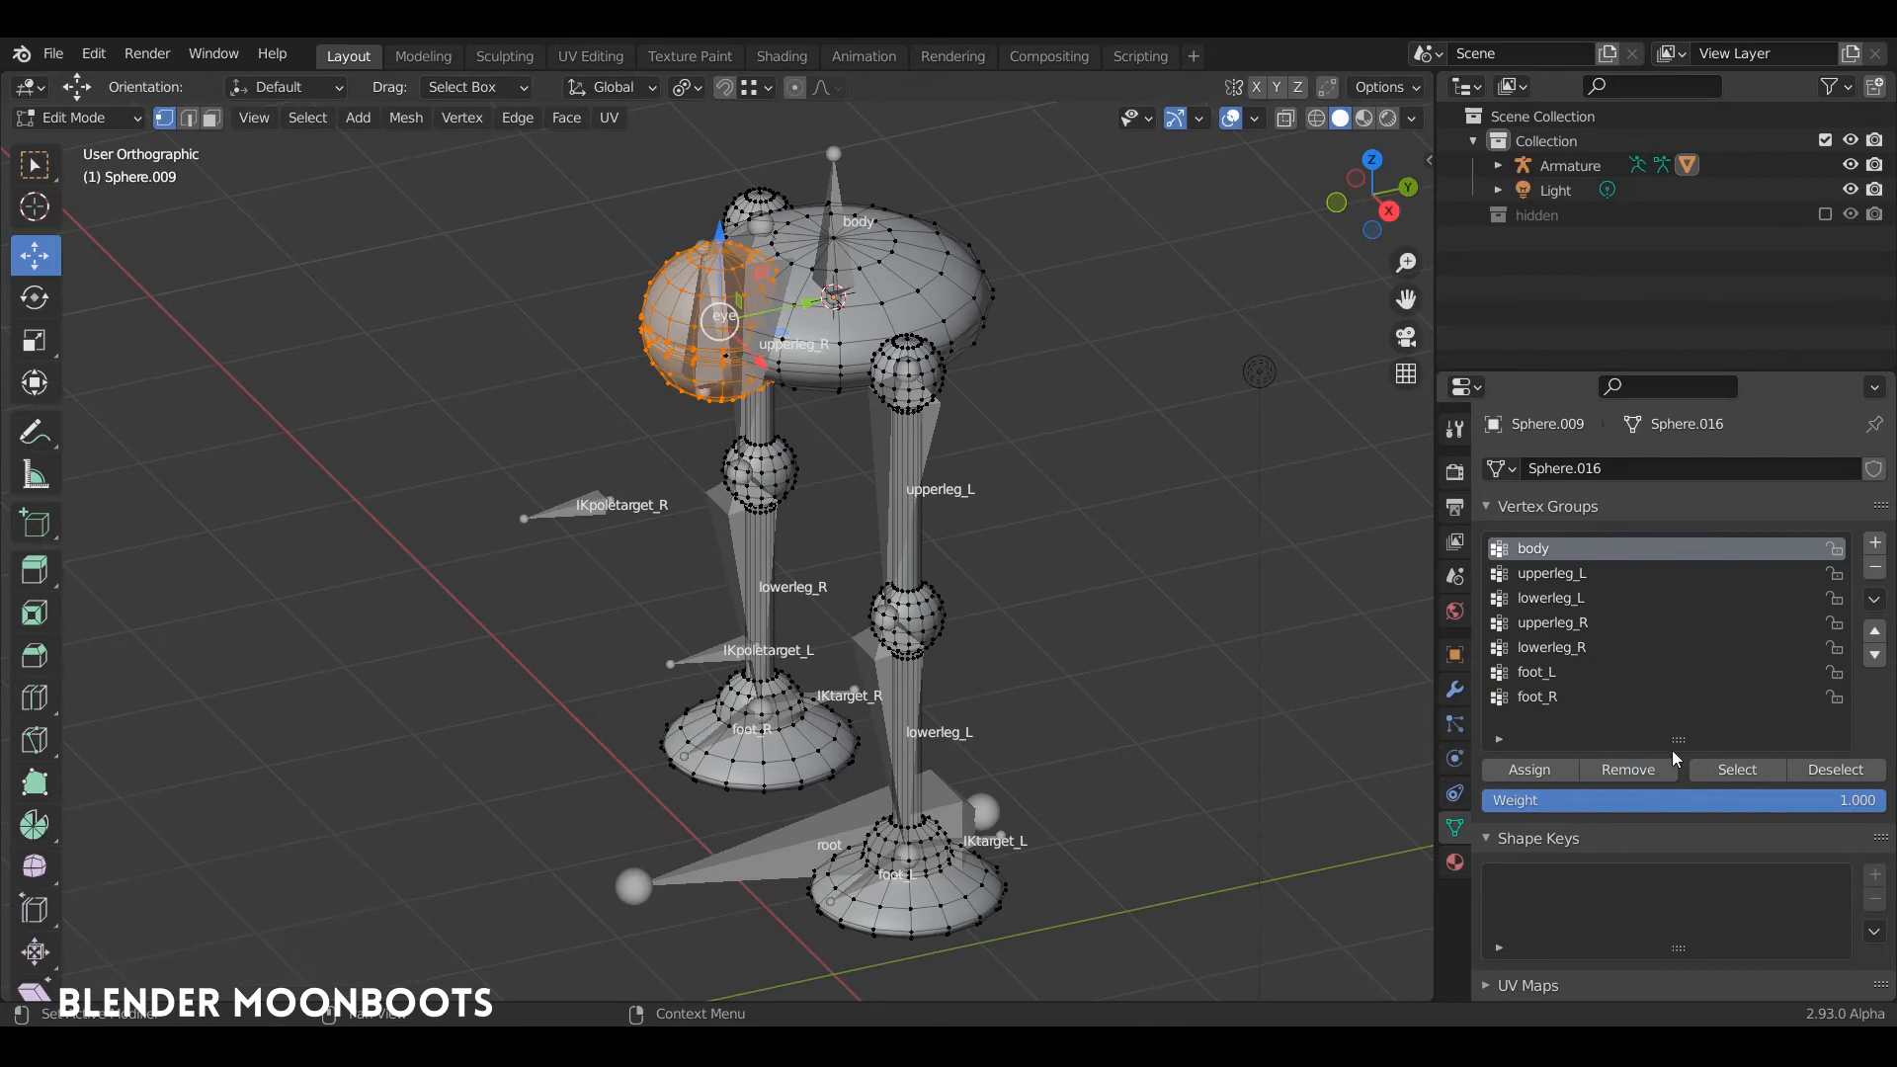
Step: Create a vertex group named eye and assign the eye sphere's vertices to it
left_click(1874, 545)
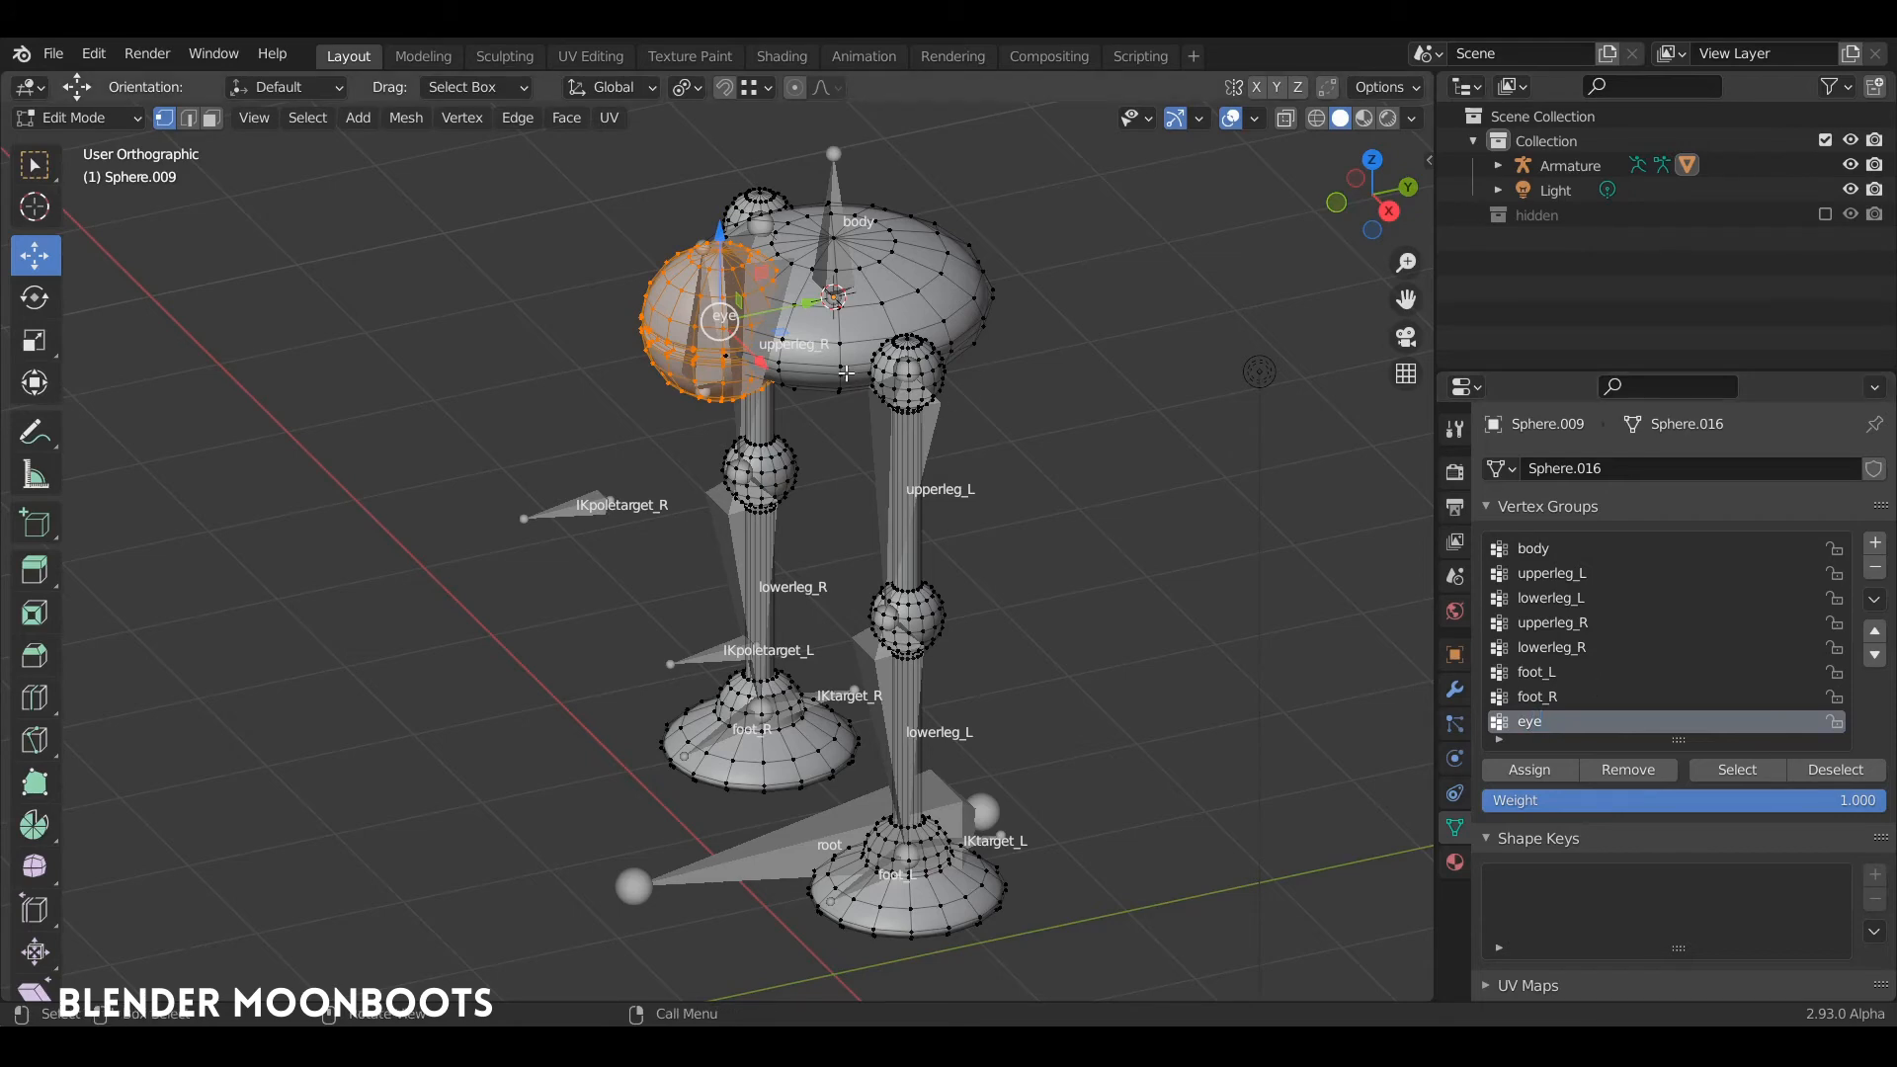
middle_click_drag(850, 348, 828, 300)
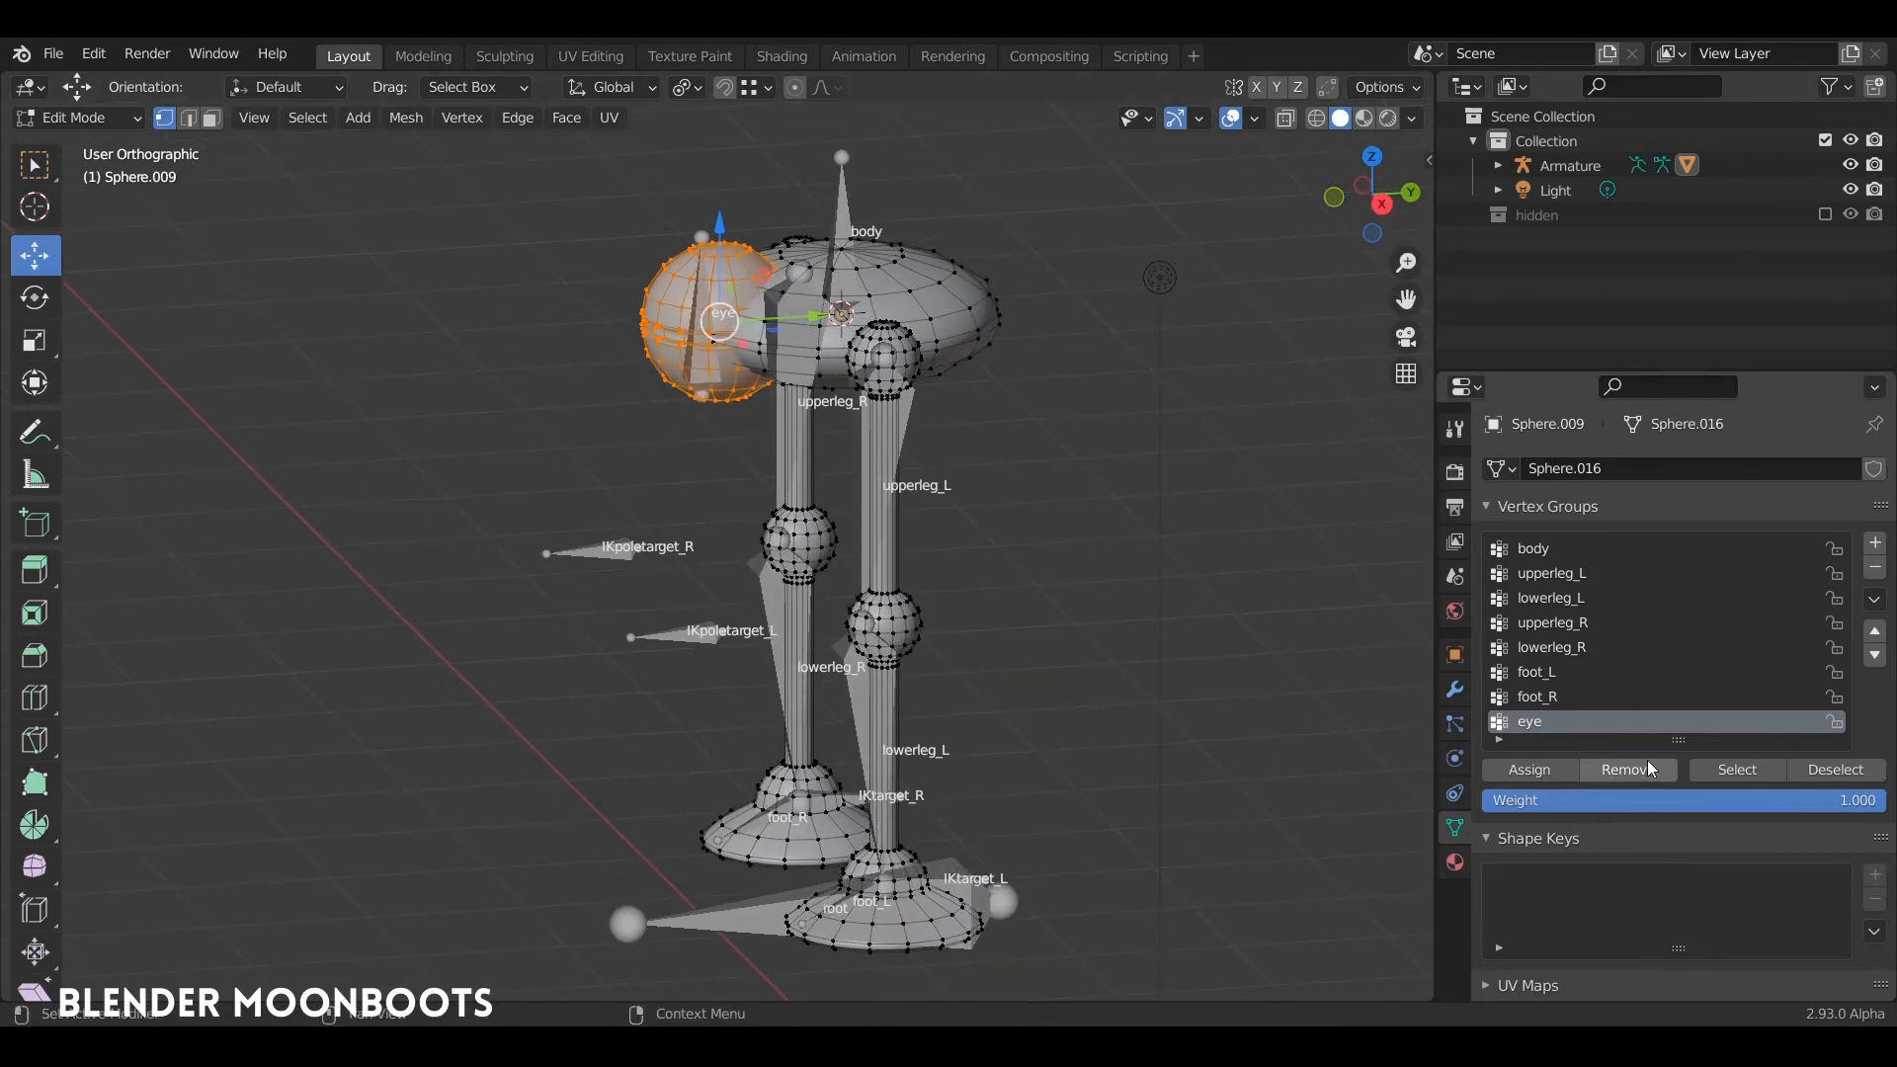
left_click(1527, 768)
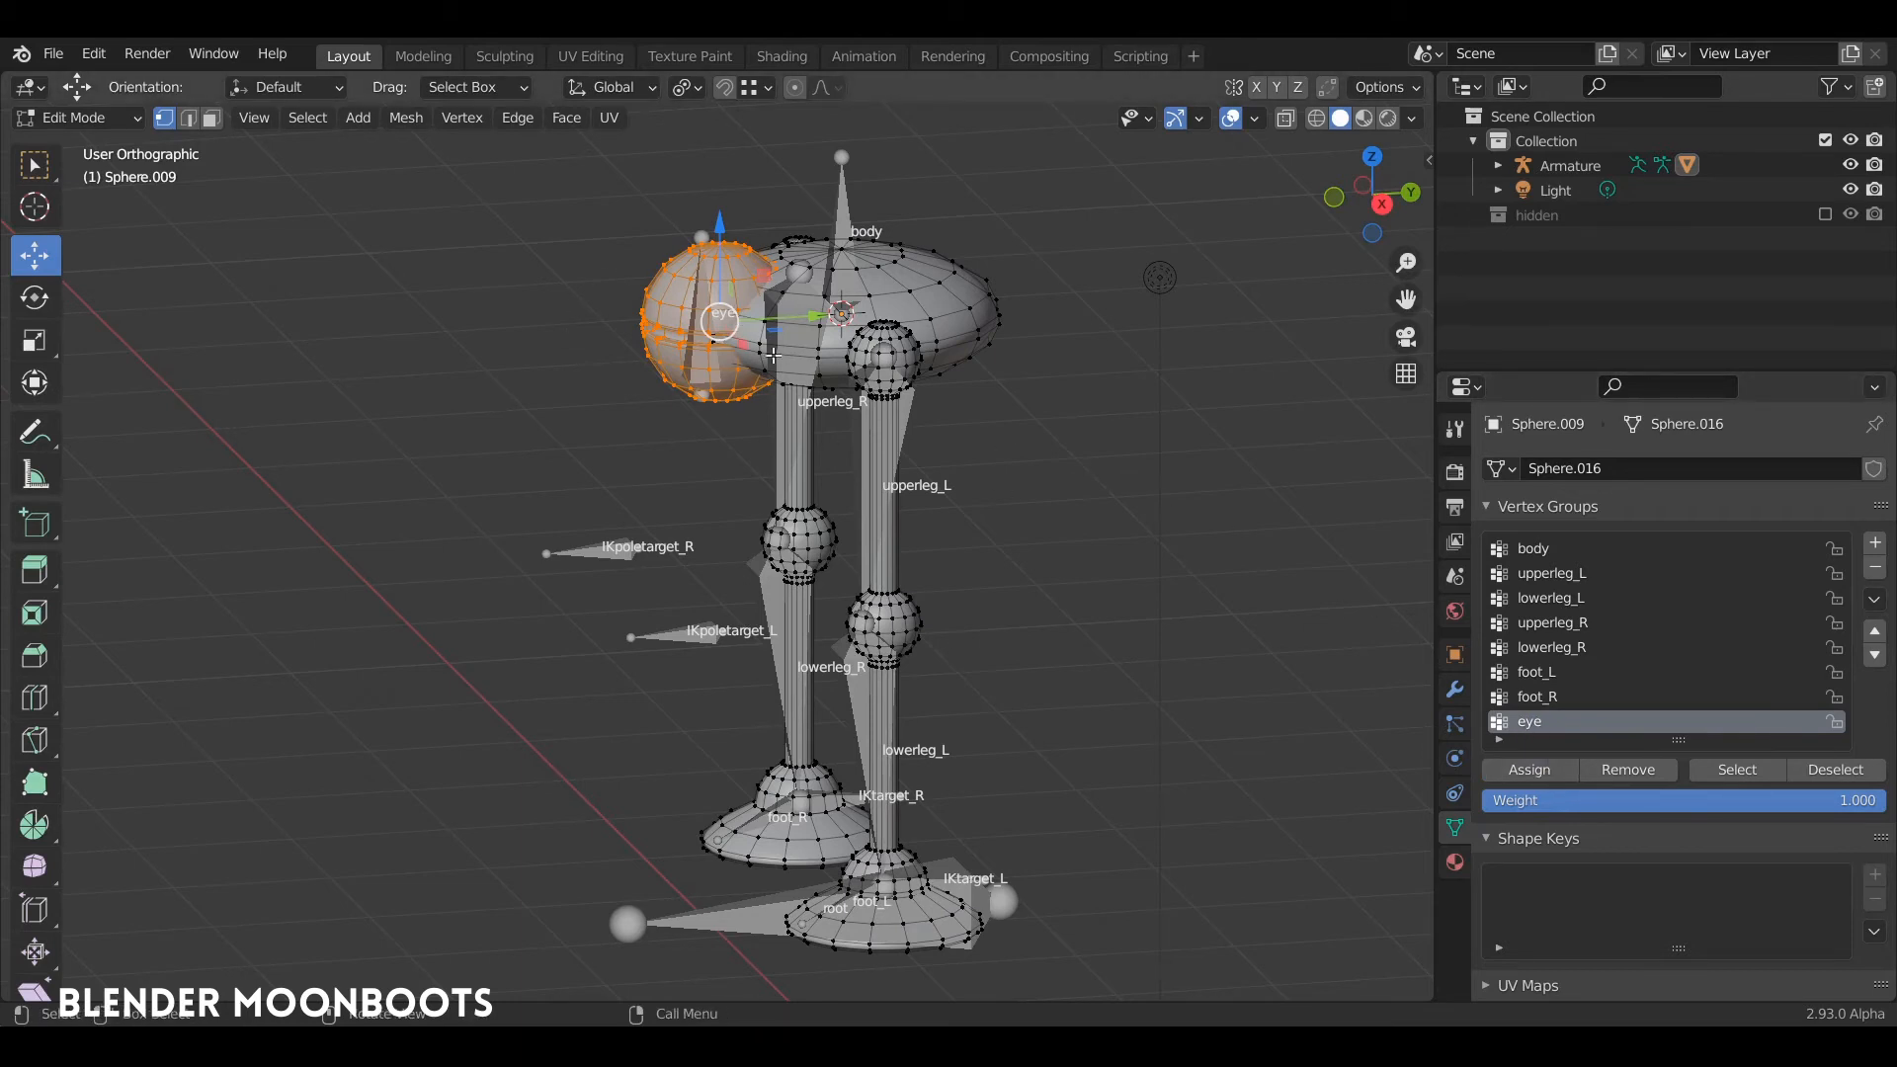
Step: Put the armature in Pose Mode and select the eye bone
key("Tab")
left_click(712, 344)
key("ctrl+Tab")
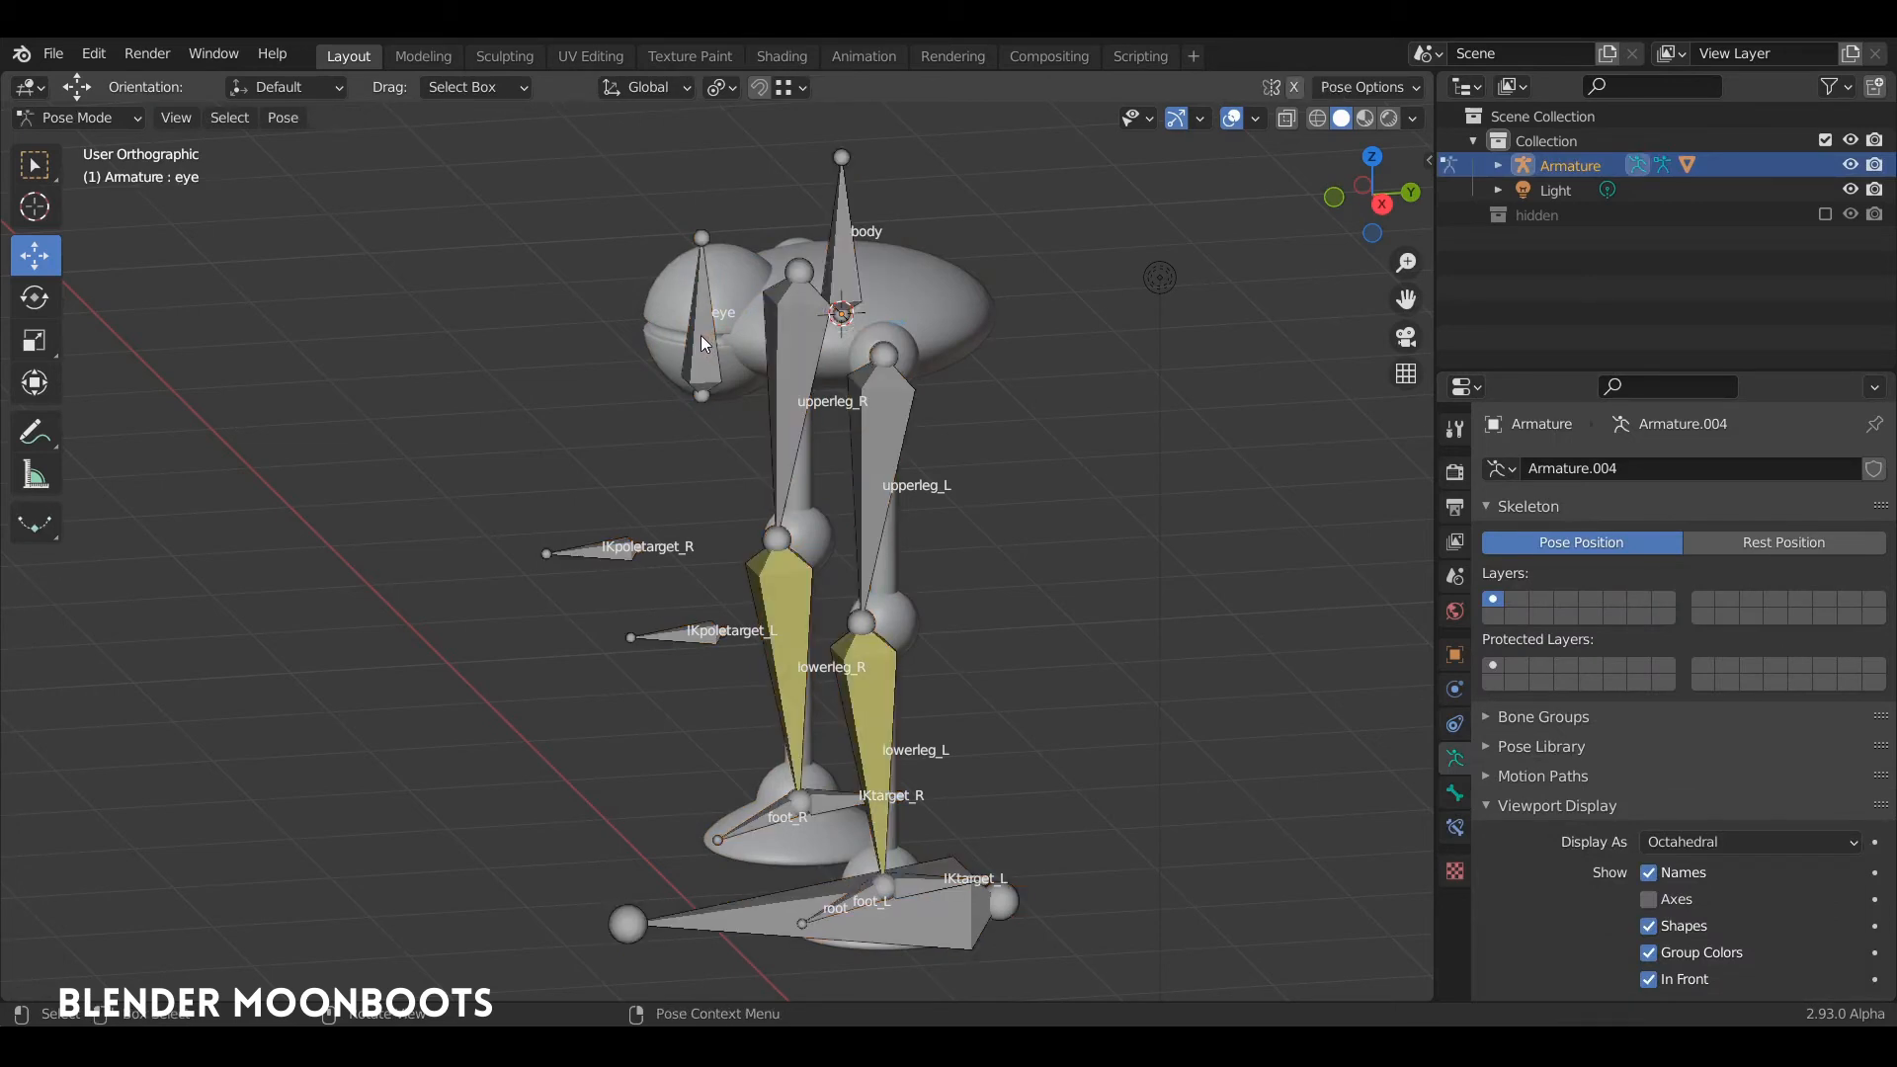
left_click(701, 335)
middle_click_drag(701, 334, 786, 348)
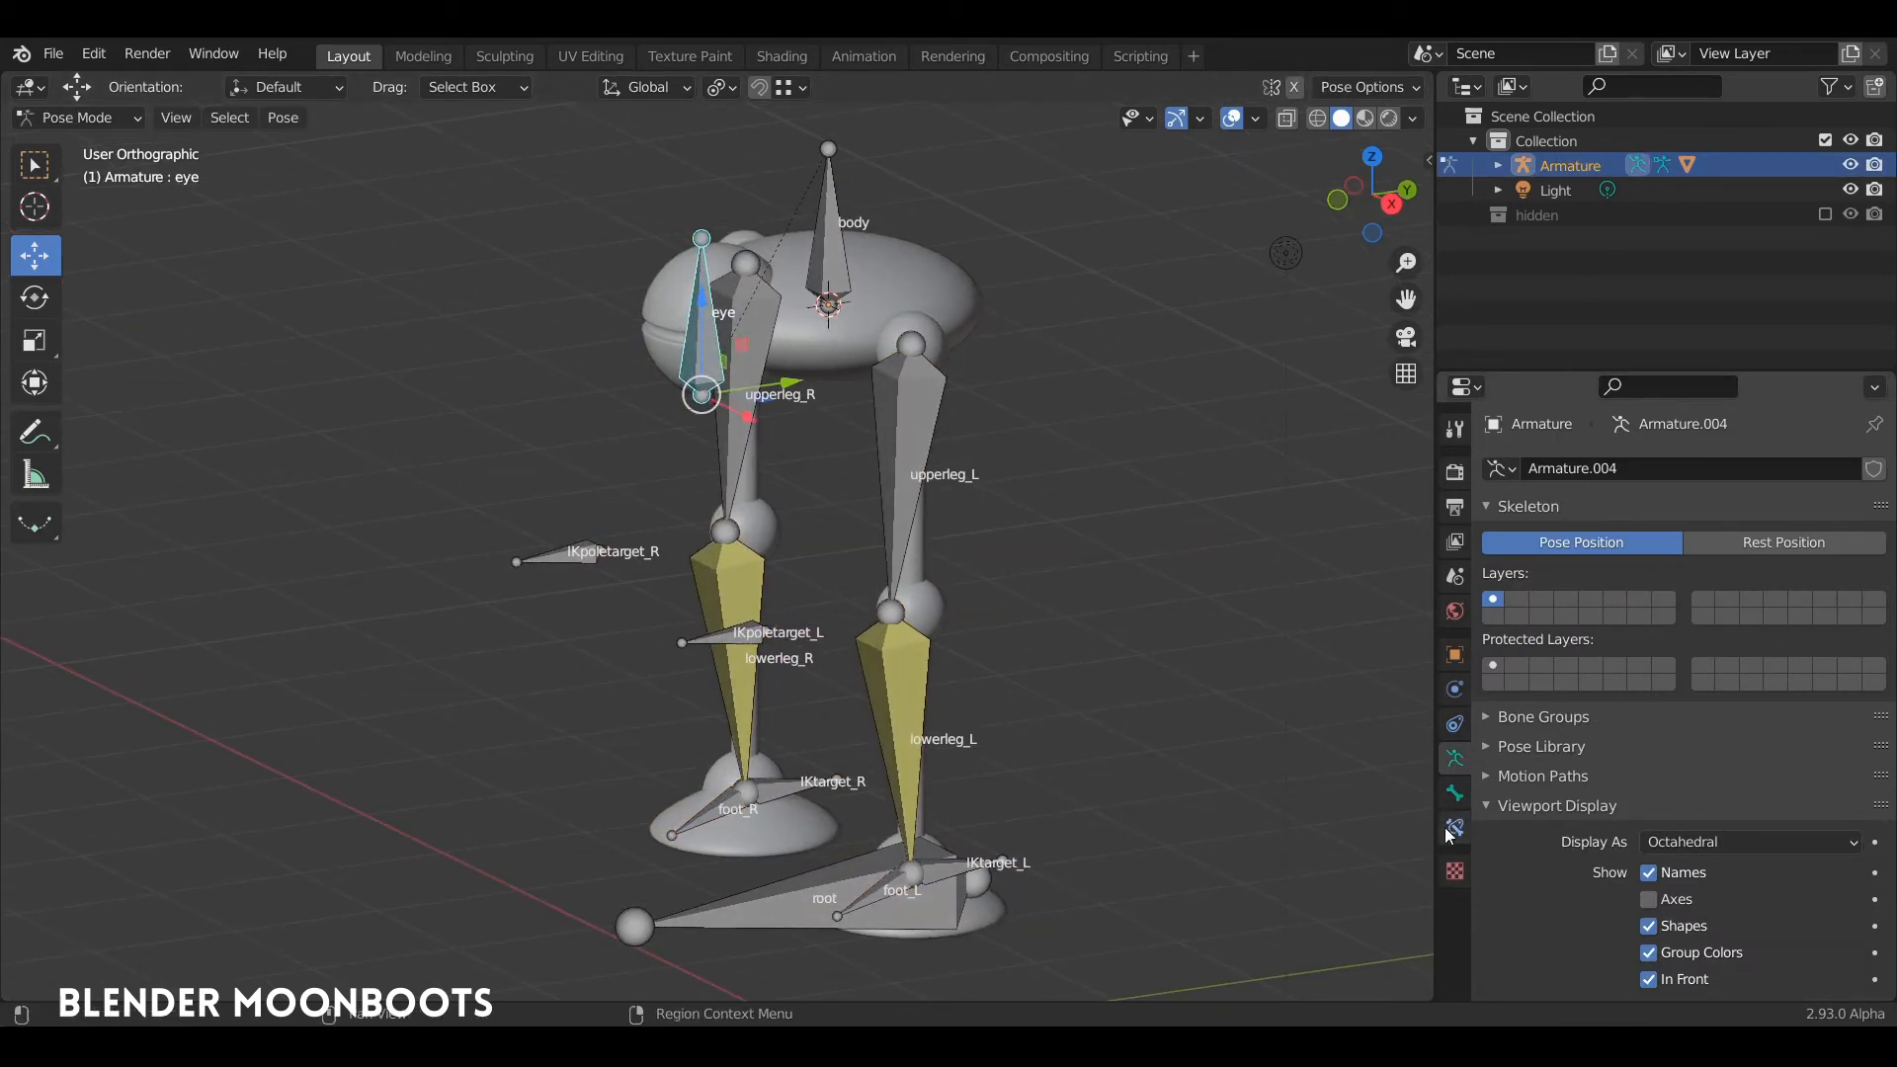
Step: Examine the mesh's Armature modifier and its binding to vertex groups
key("ctrl+Tab")
left_click(917, 298)
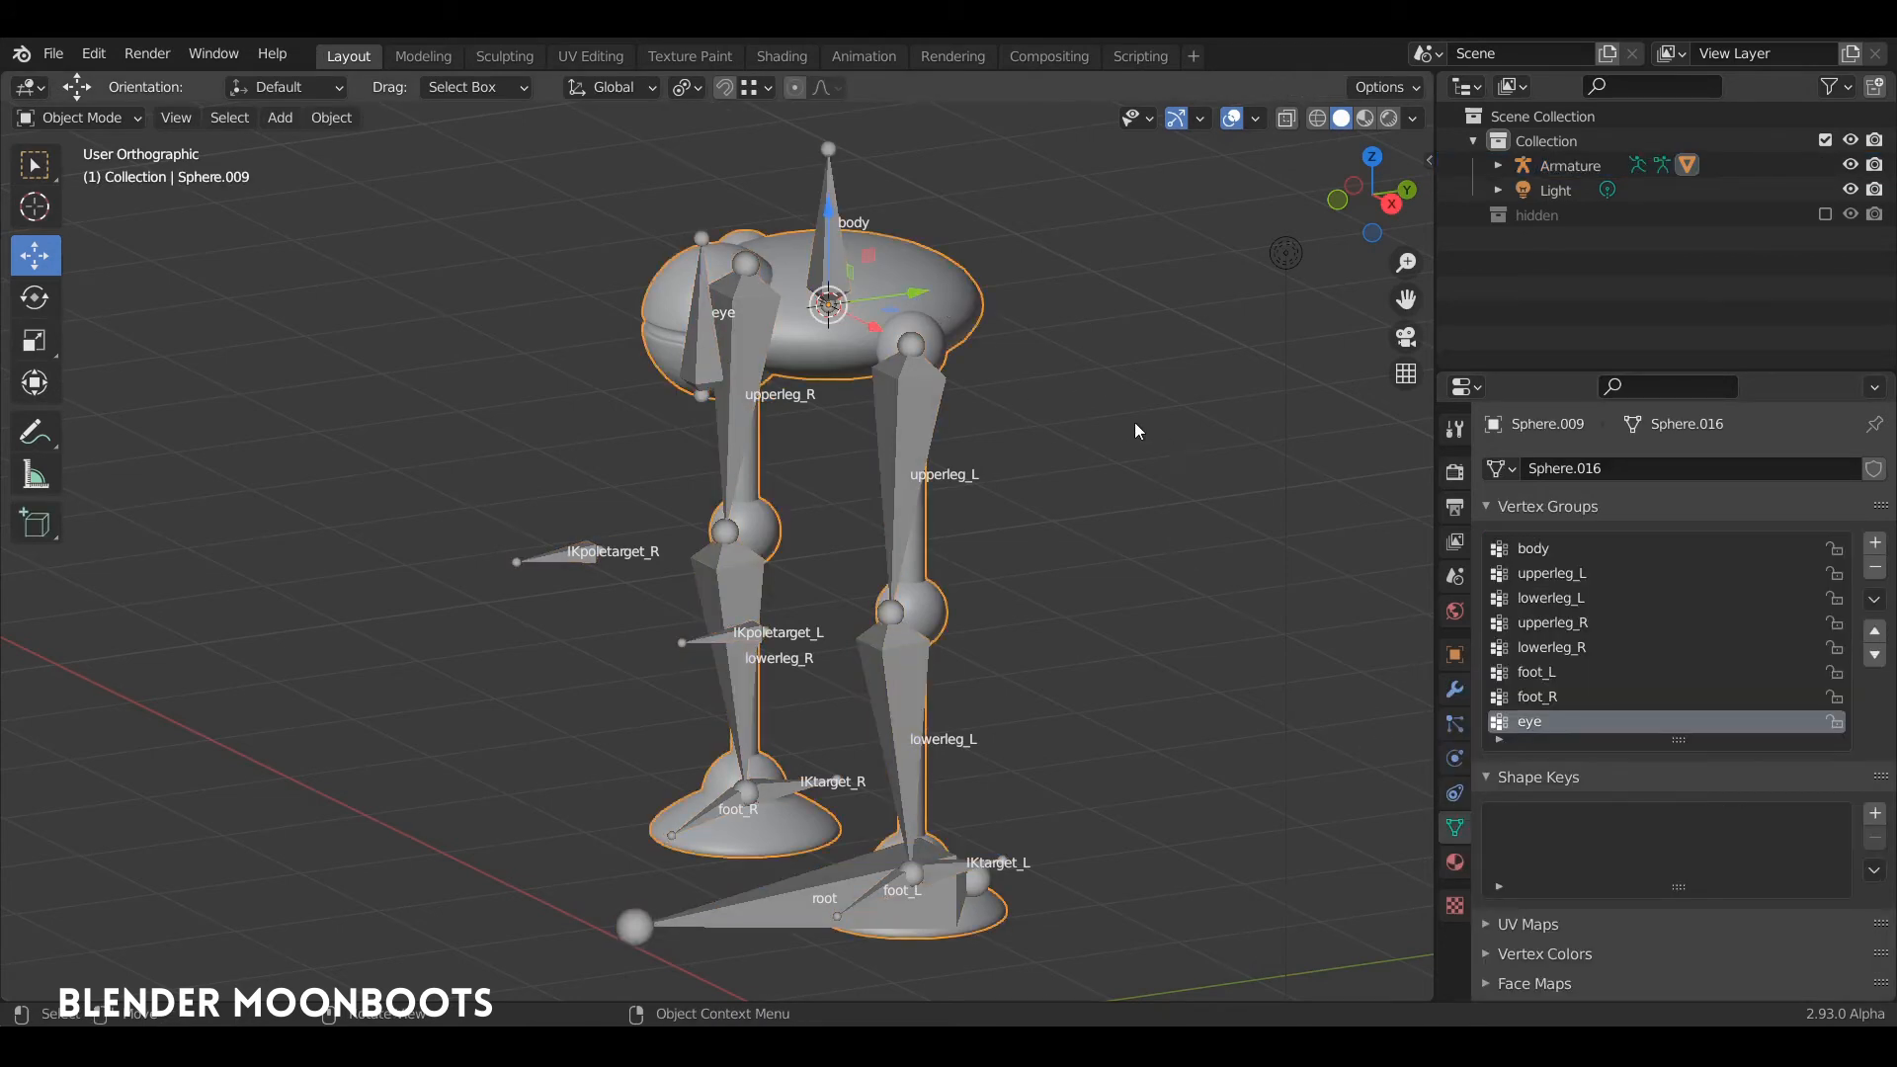
left_click(1454, 688)
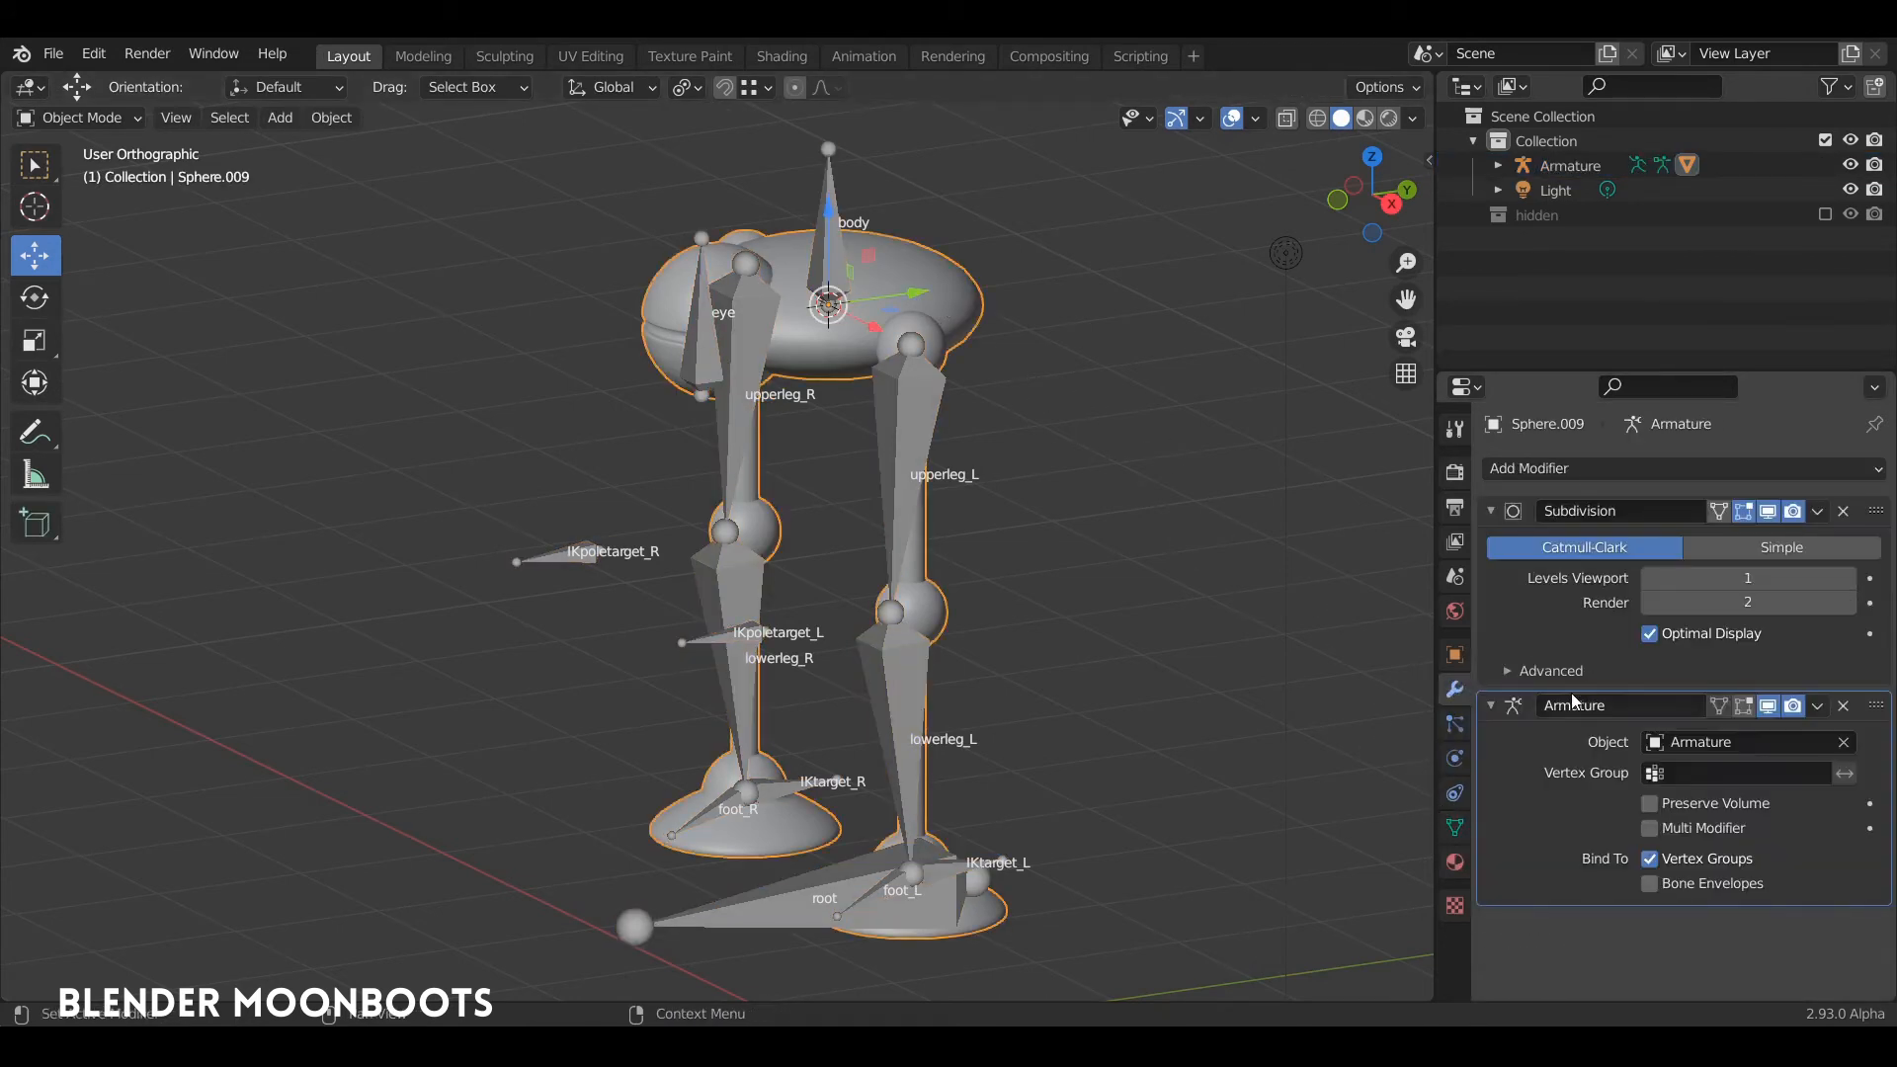
key("Tab")
key("ctrl+Tab")
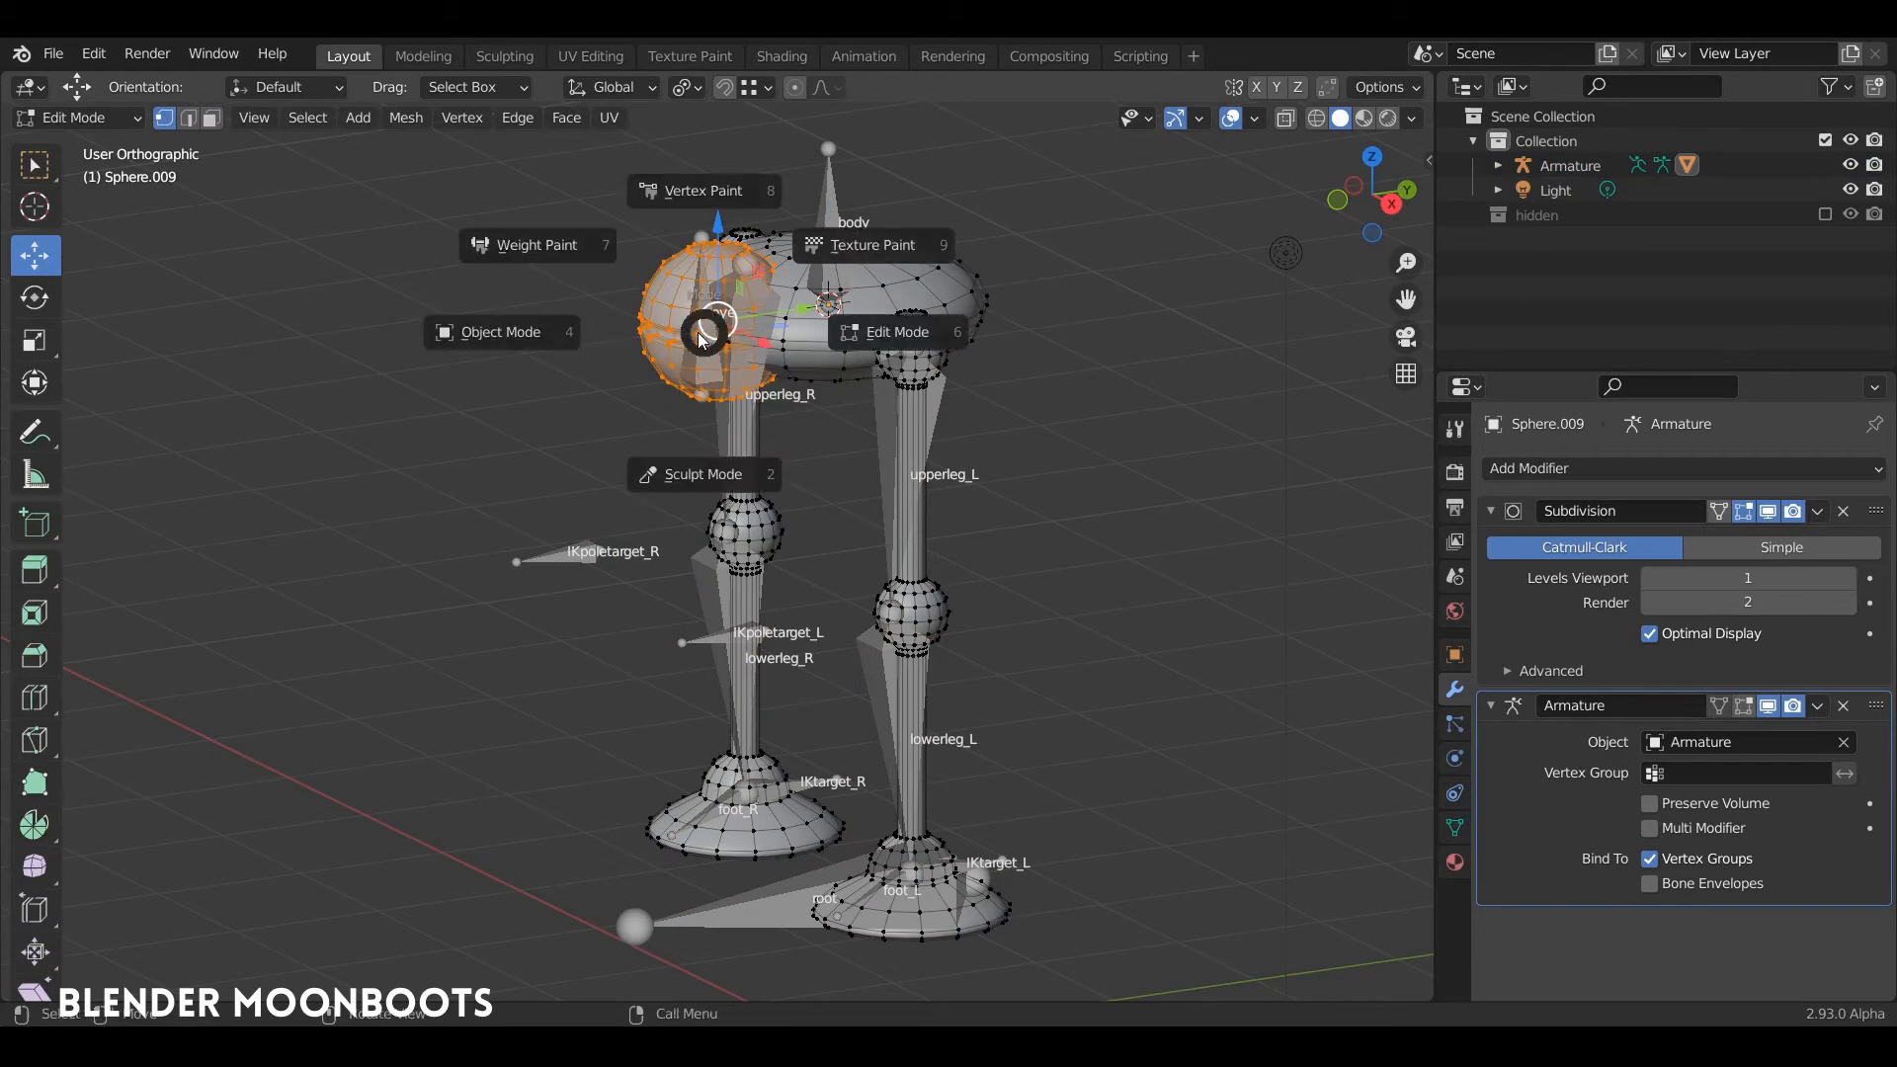
left_click(535, 326)
Step: Test how the eye sphere follows the eye bone in Pose Mode, and undo the pose change
left_click(704, 334)
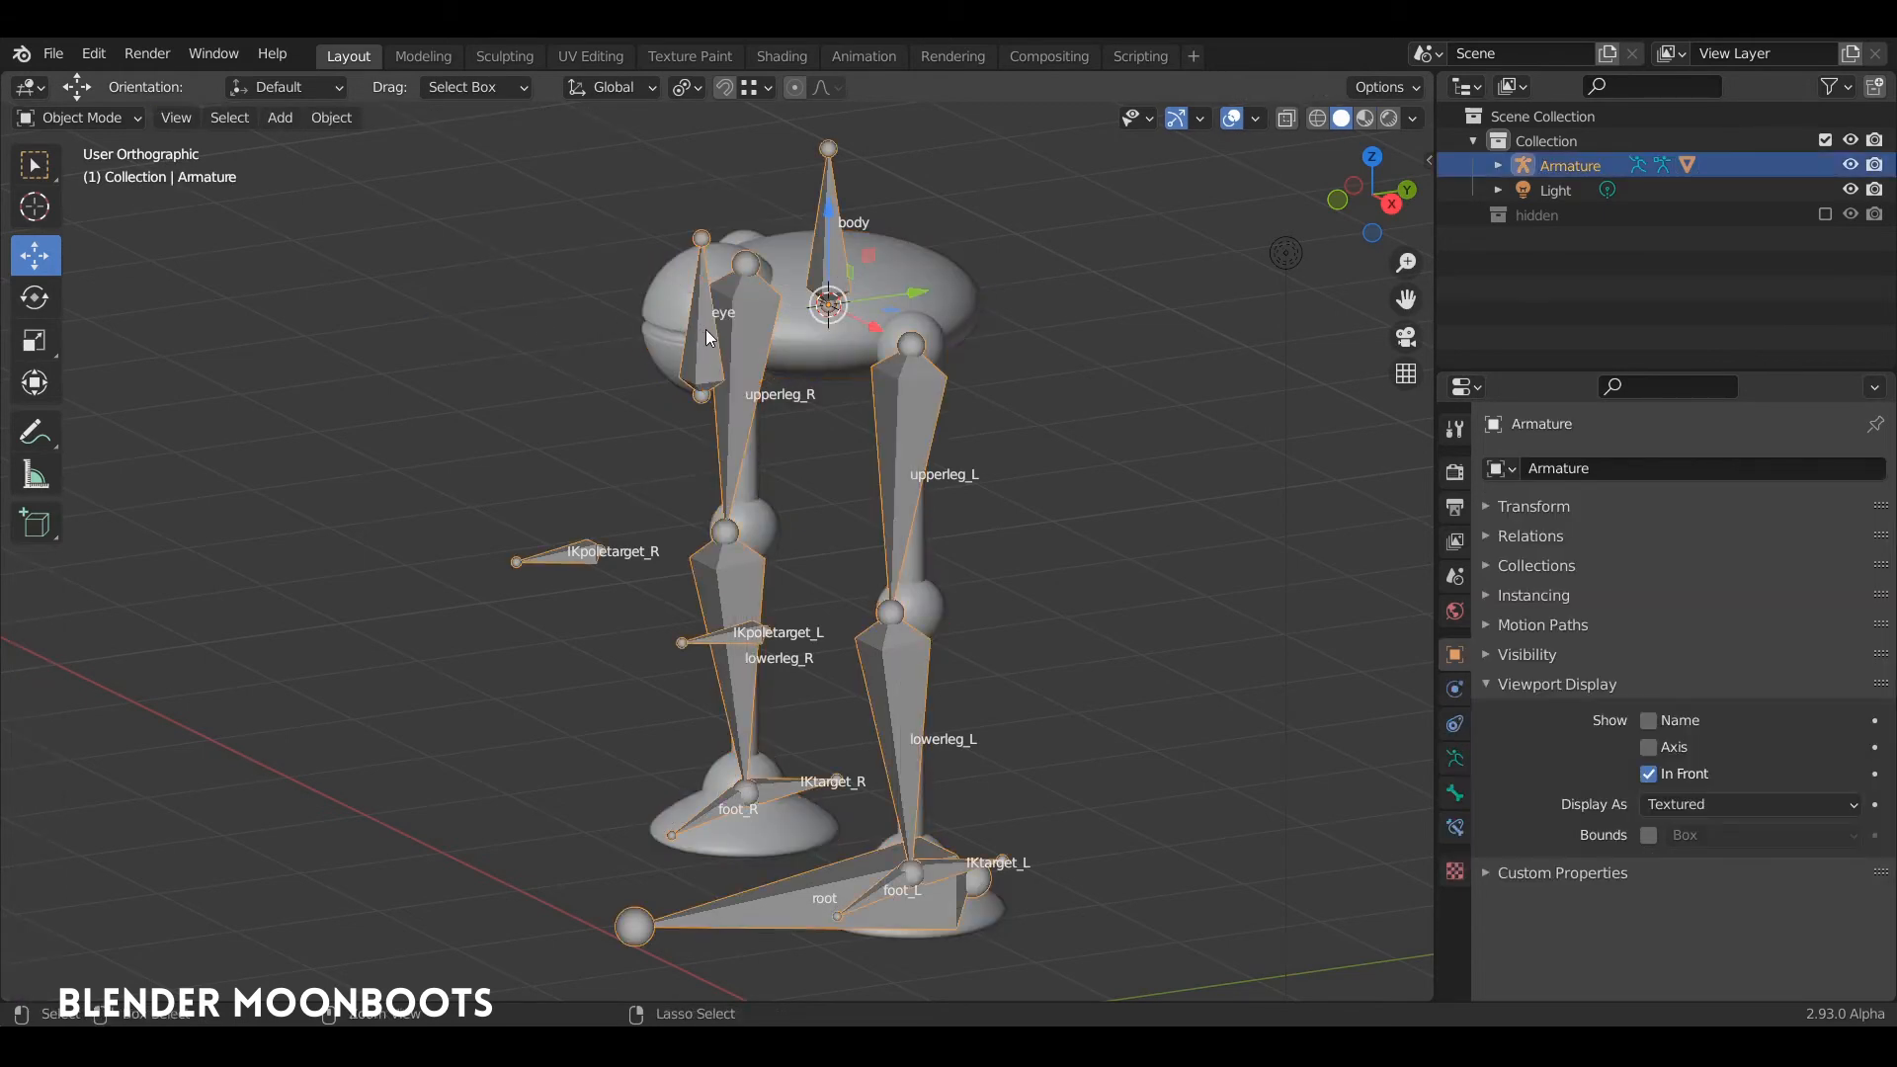
key("ctrl+Tab")
left_click(703, 326)
left_click(705, 332)
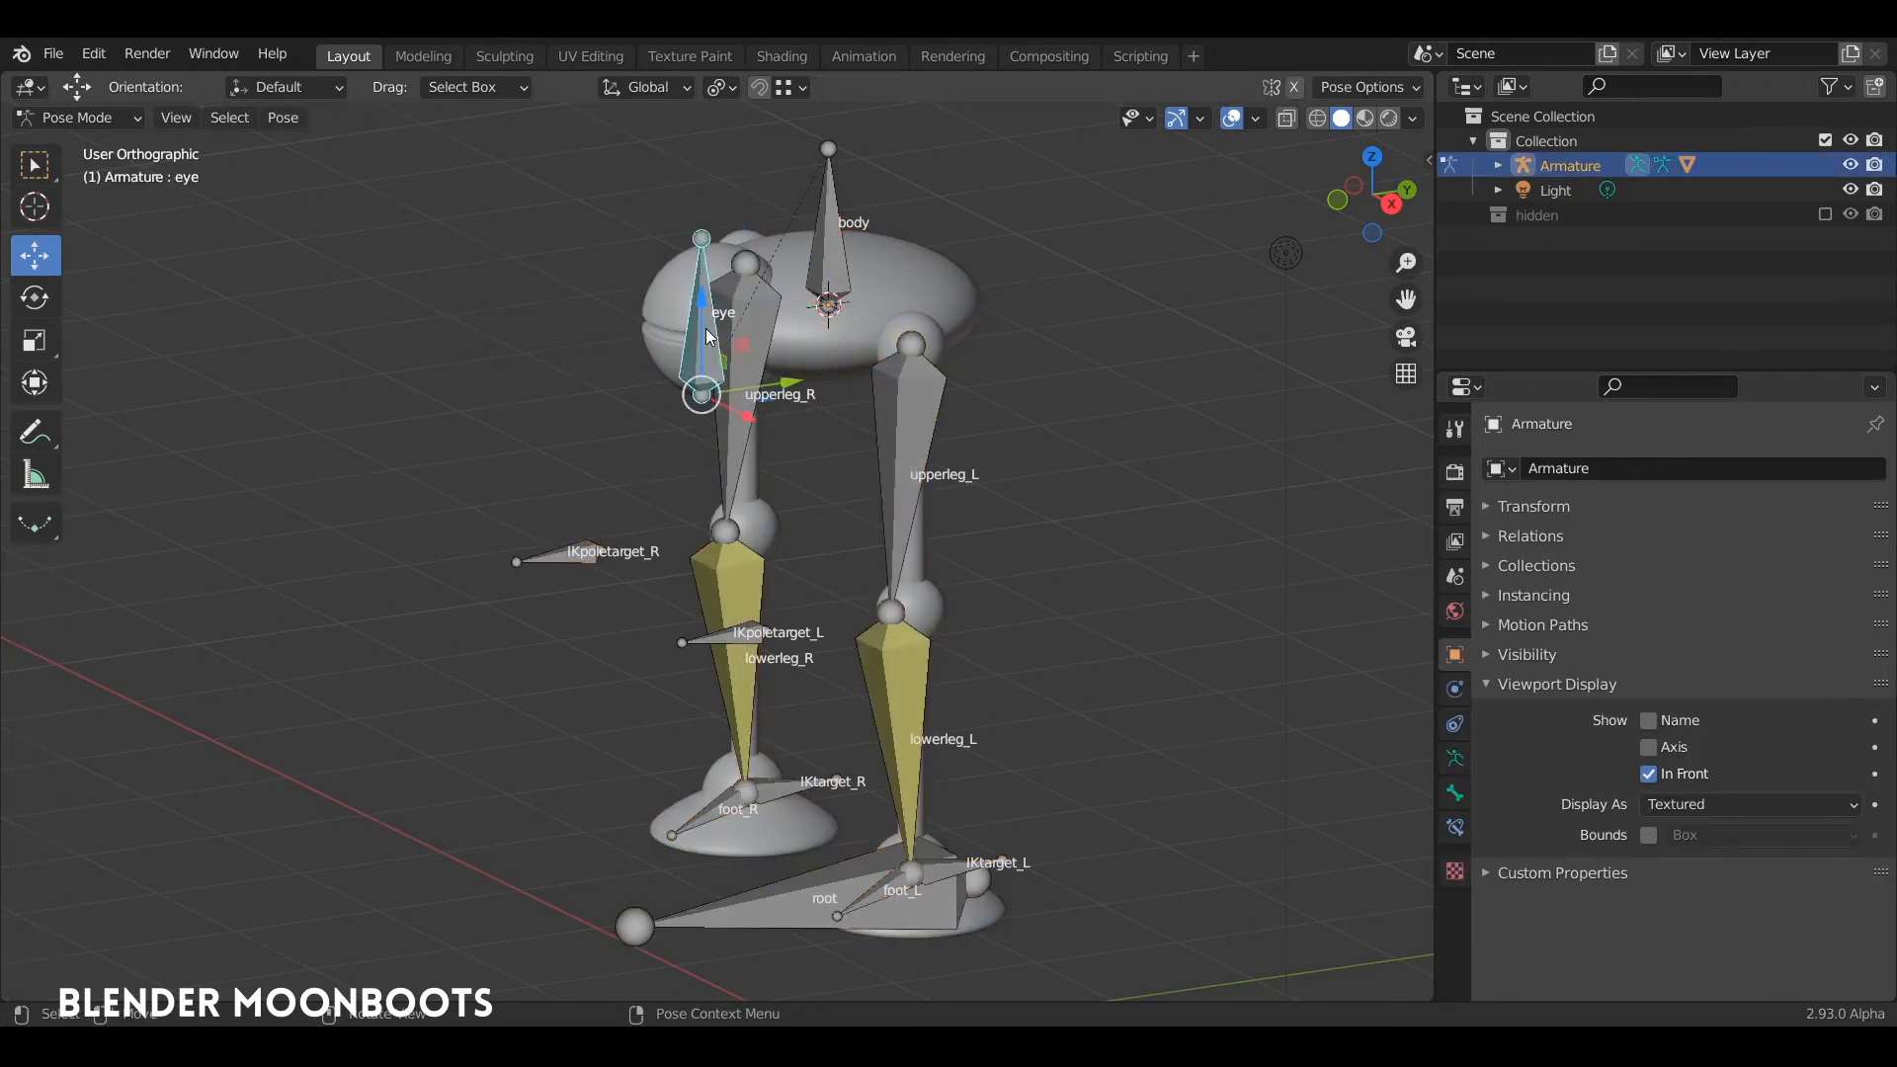
left_click_drag(708, 336, 572, 332)
key("ctrl+z")
Step: Test the rig by rotating the body bone about -44.6° from the front, and undo the rotation
middle_click_drag(646, 317, 868, 281)
left_click(862, 268)
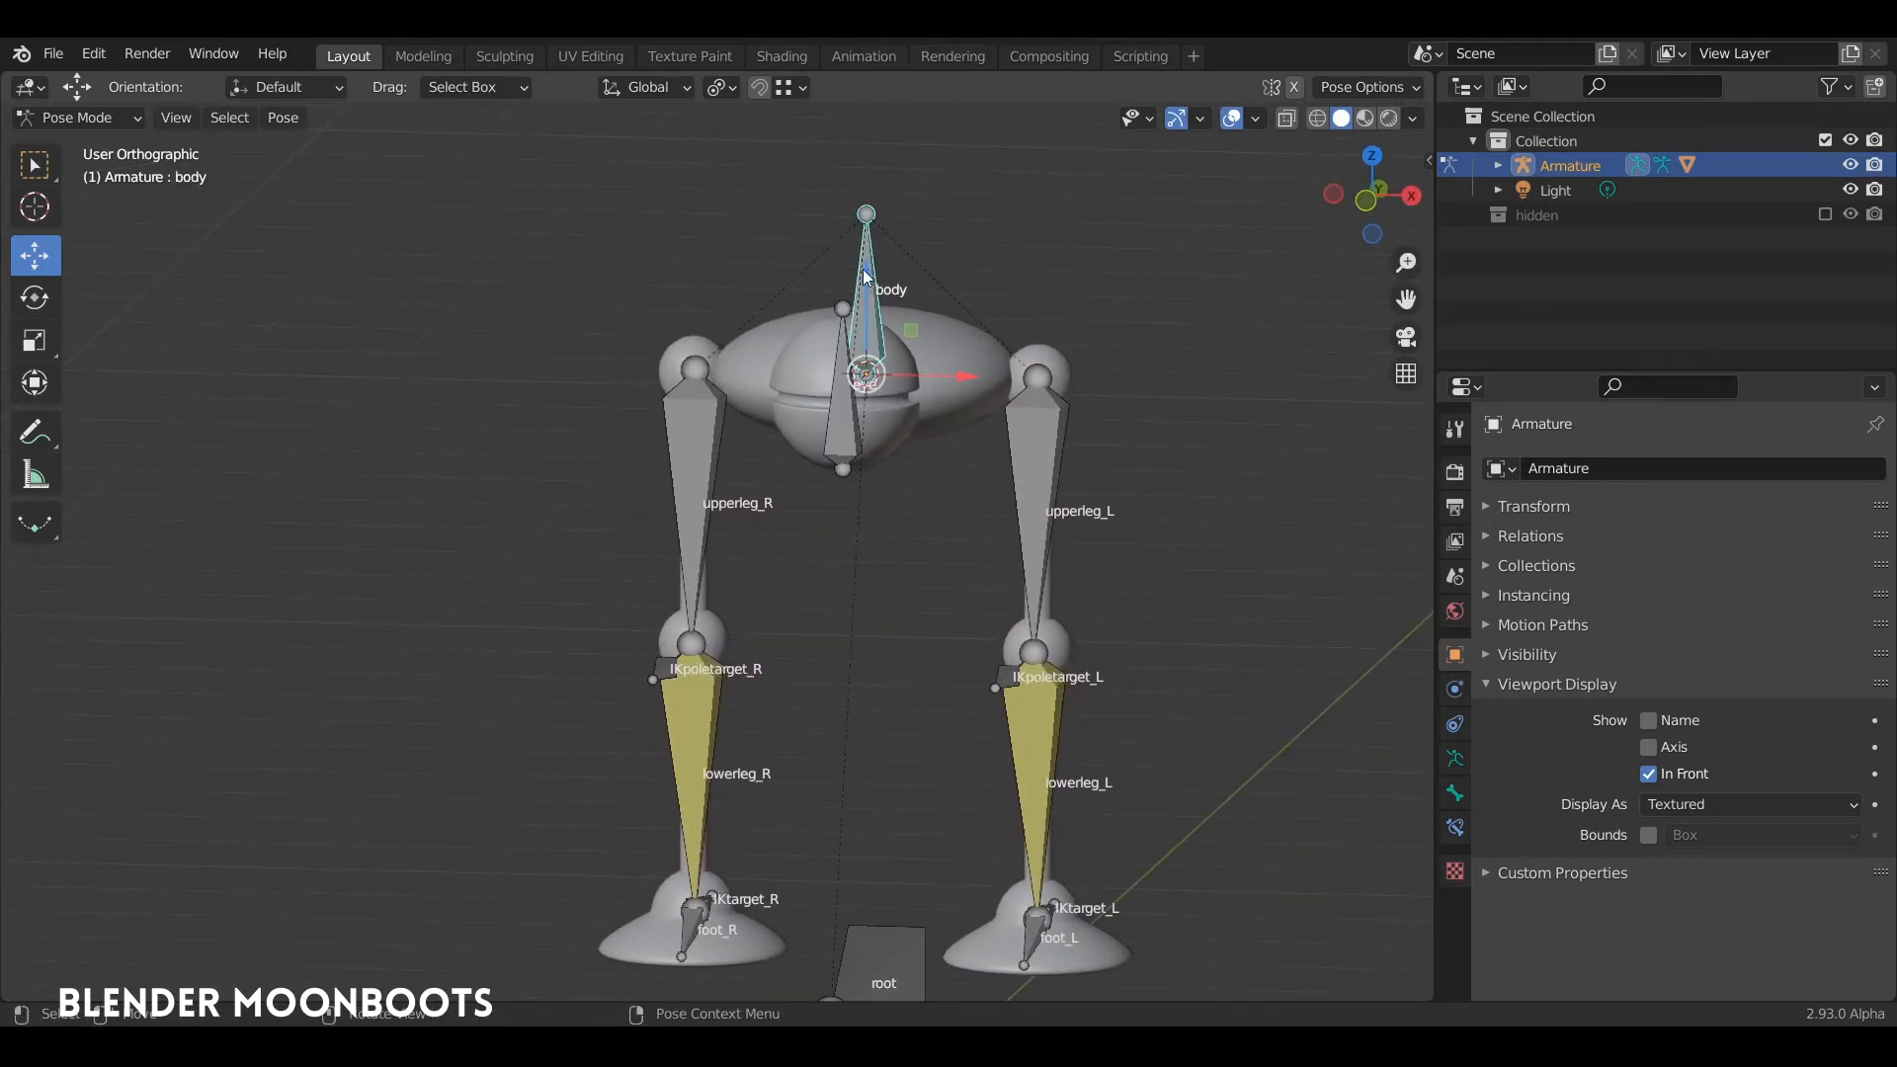
key("r")
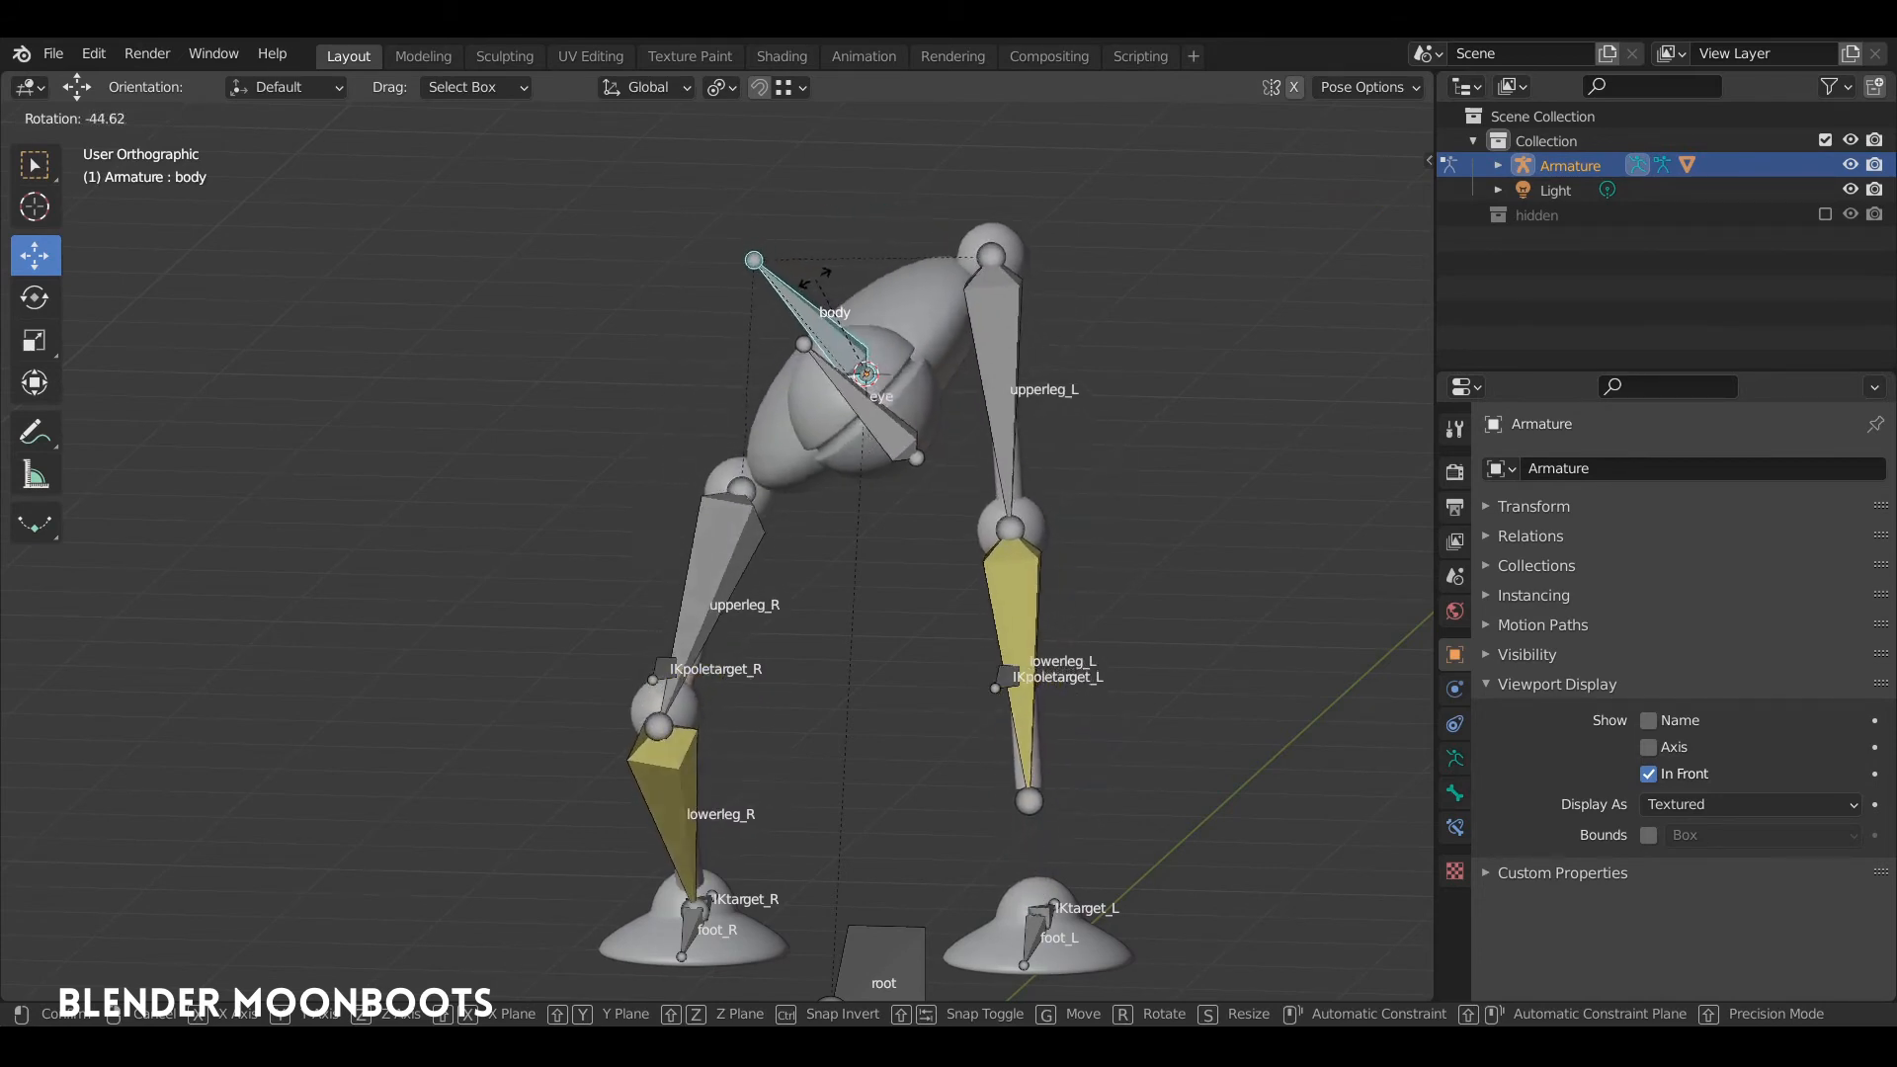
left_click(836, 411)
key("ctrl+z")
Step: Test-rotate the eye bone in the right orthographic view, and undo the rotation
left_click(835, 411)
middle_click_drag(861, 421, 761, 358)
key("KP_3")
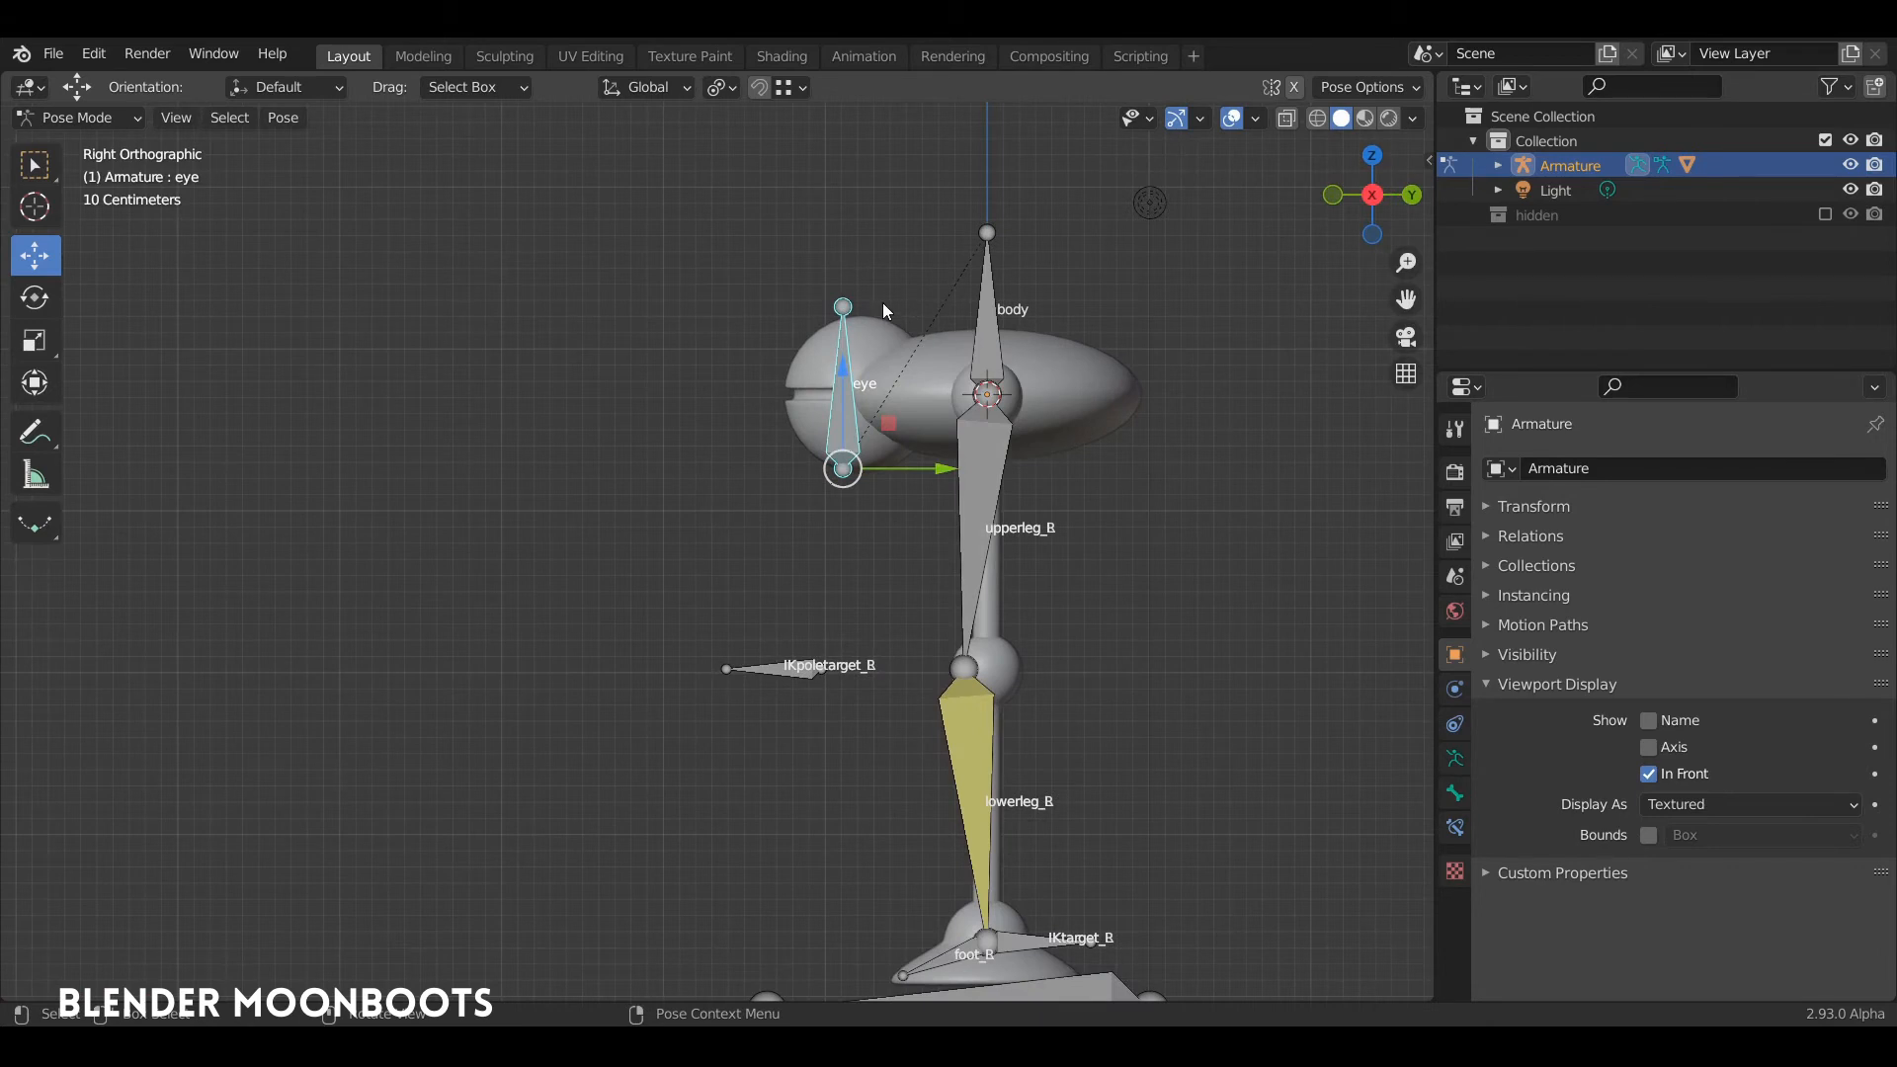
key("r")
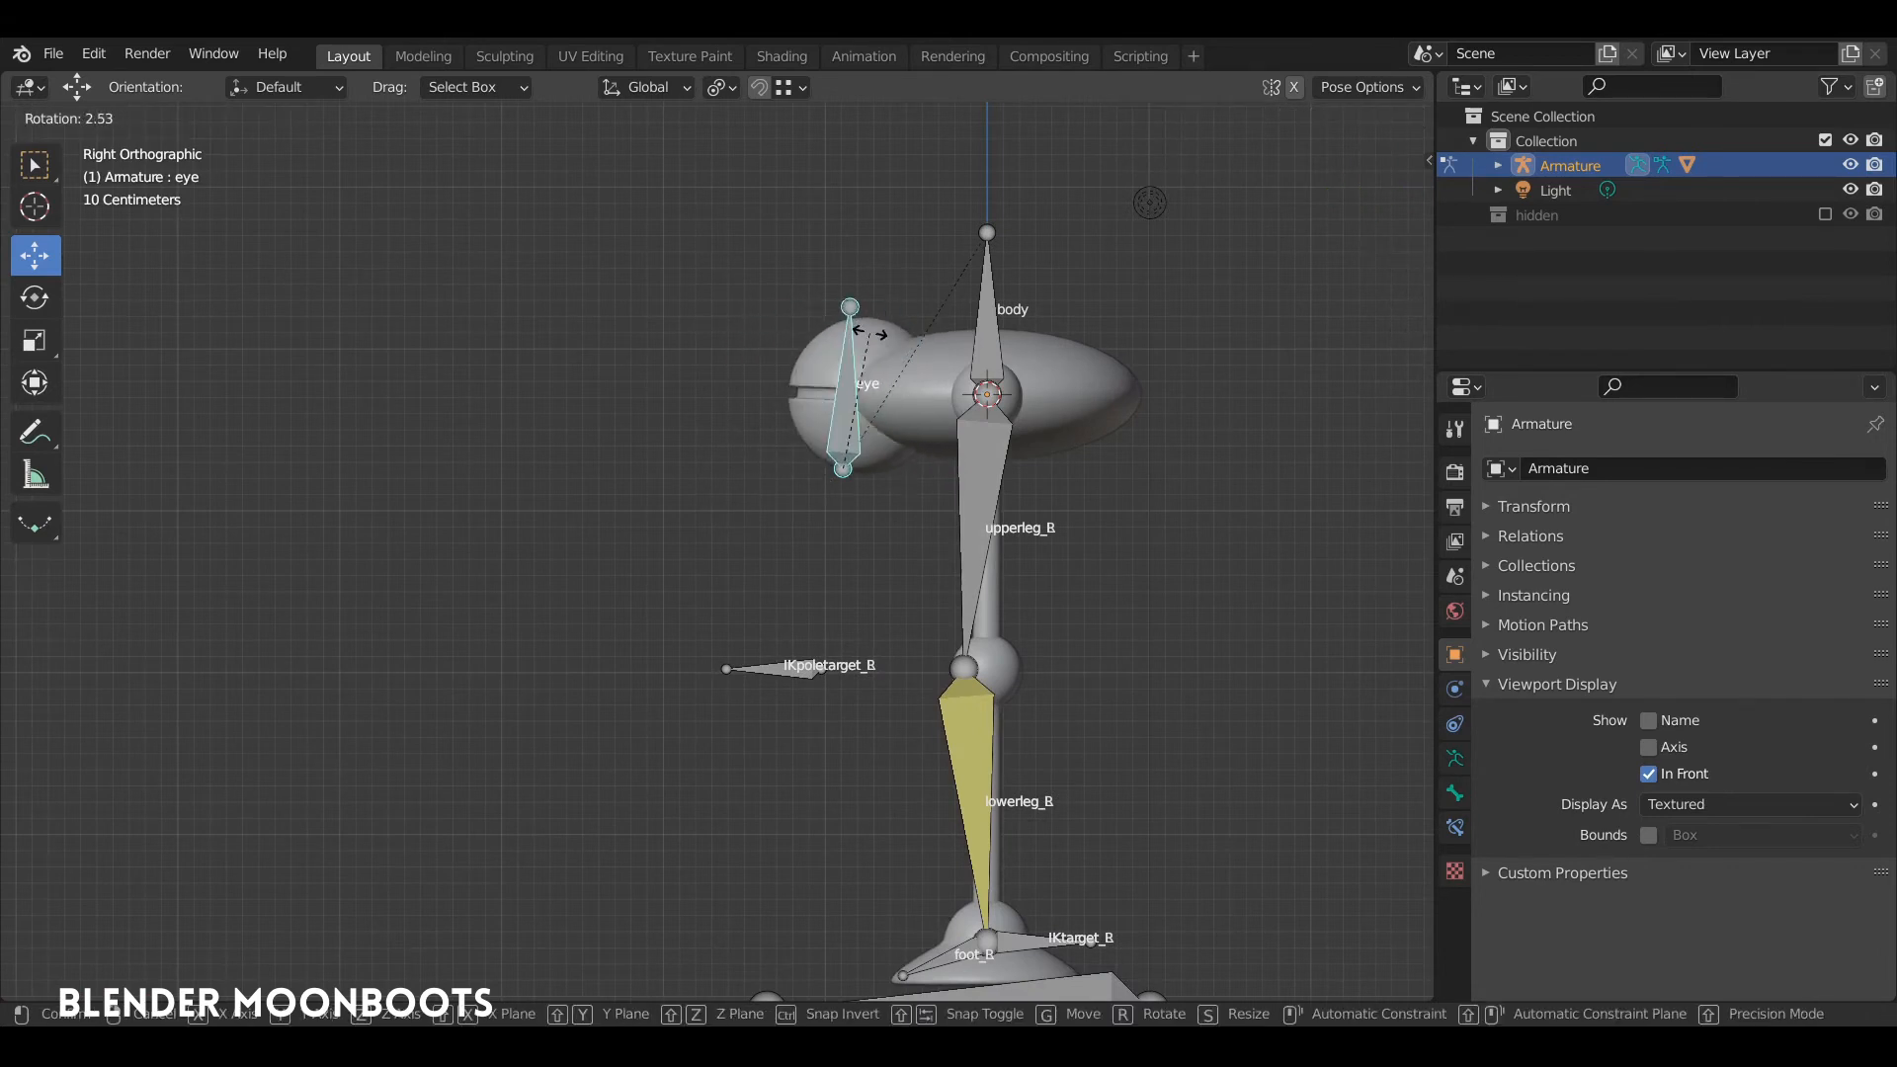
left_click(825, 393)
key("ctrl+z")
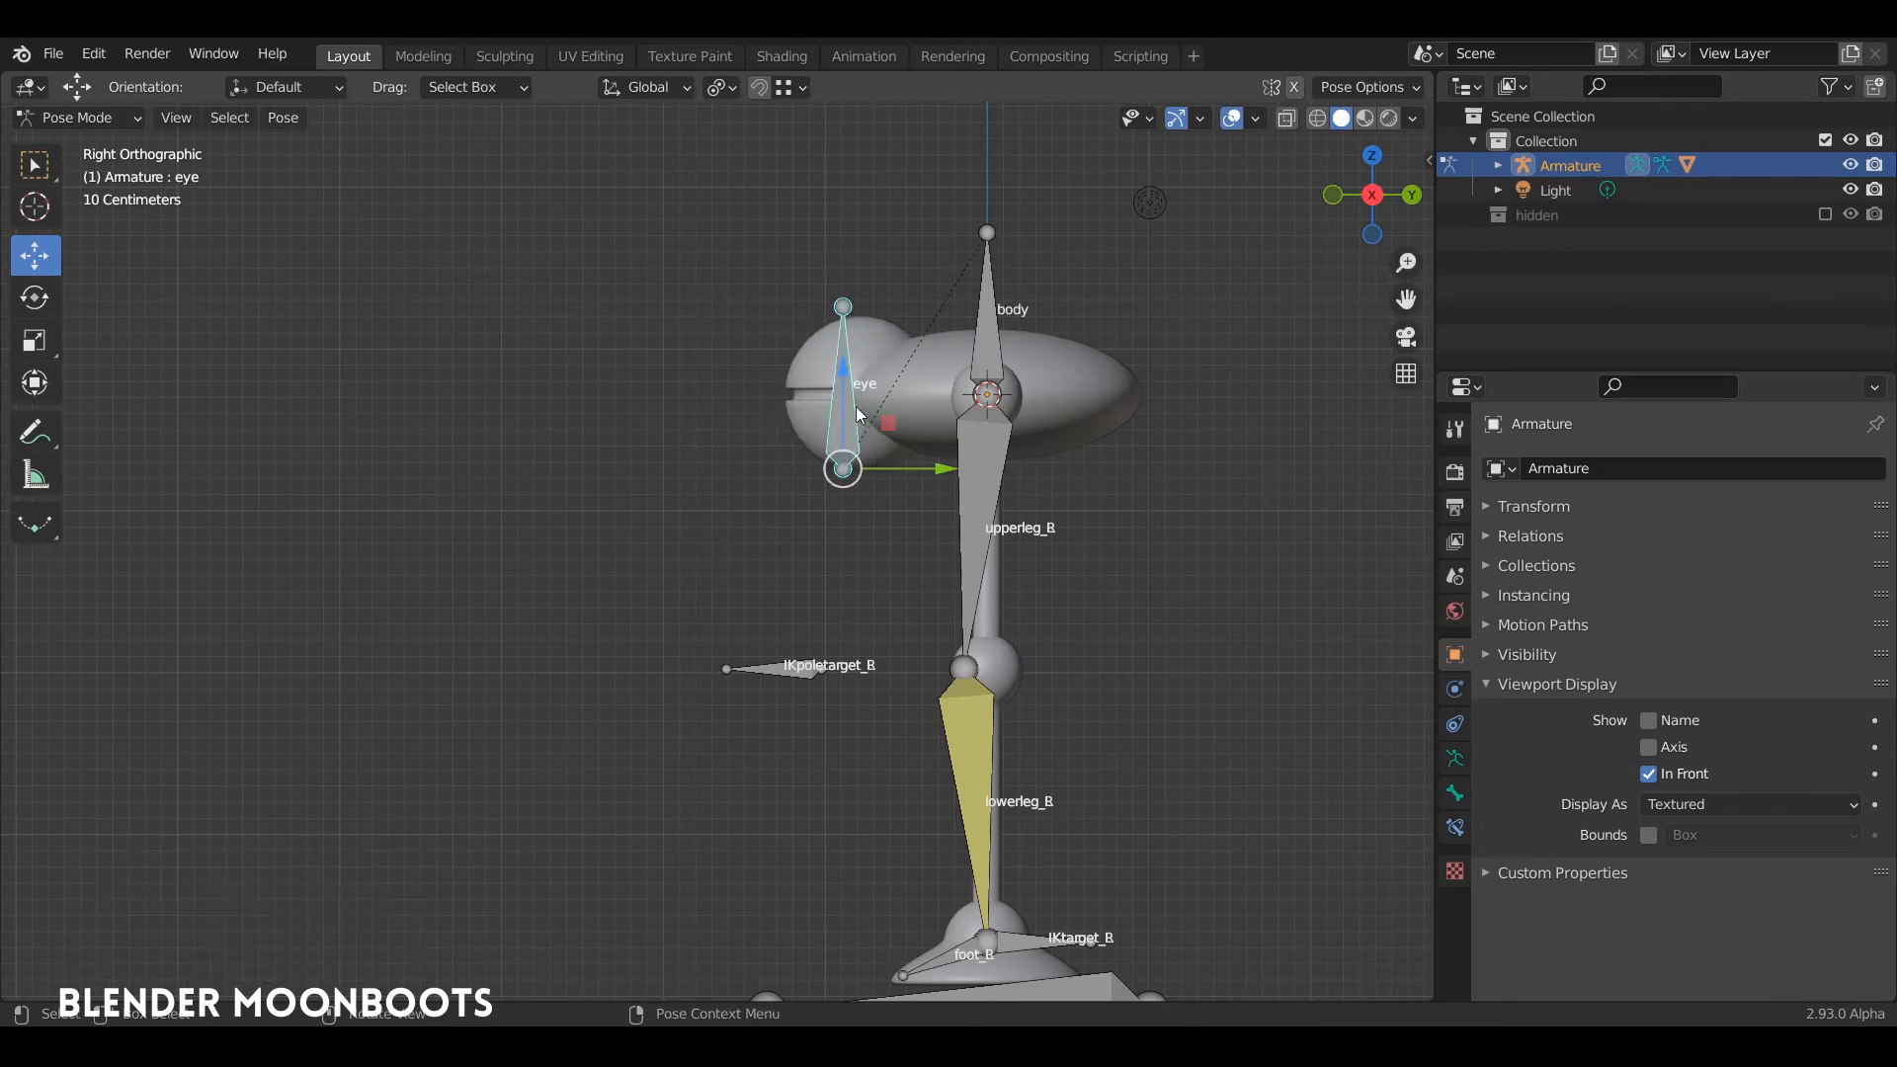
Step: In the armature's Edit Mode, move the eye bone up and back along Y so its root sits at the eye sphere's centre
key("Tab")
left_click(848, 474)
left_click(851, 424)
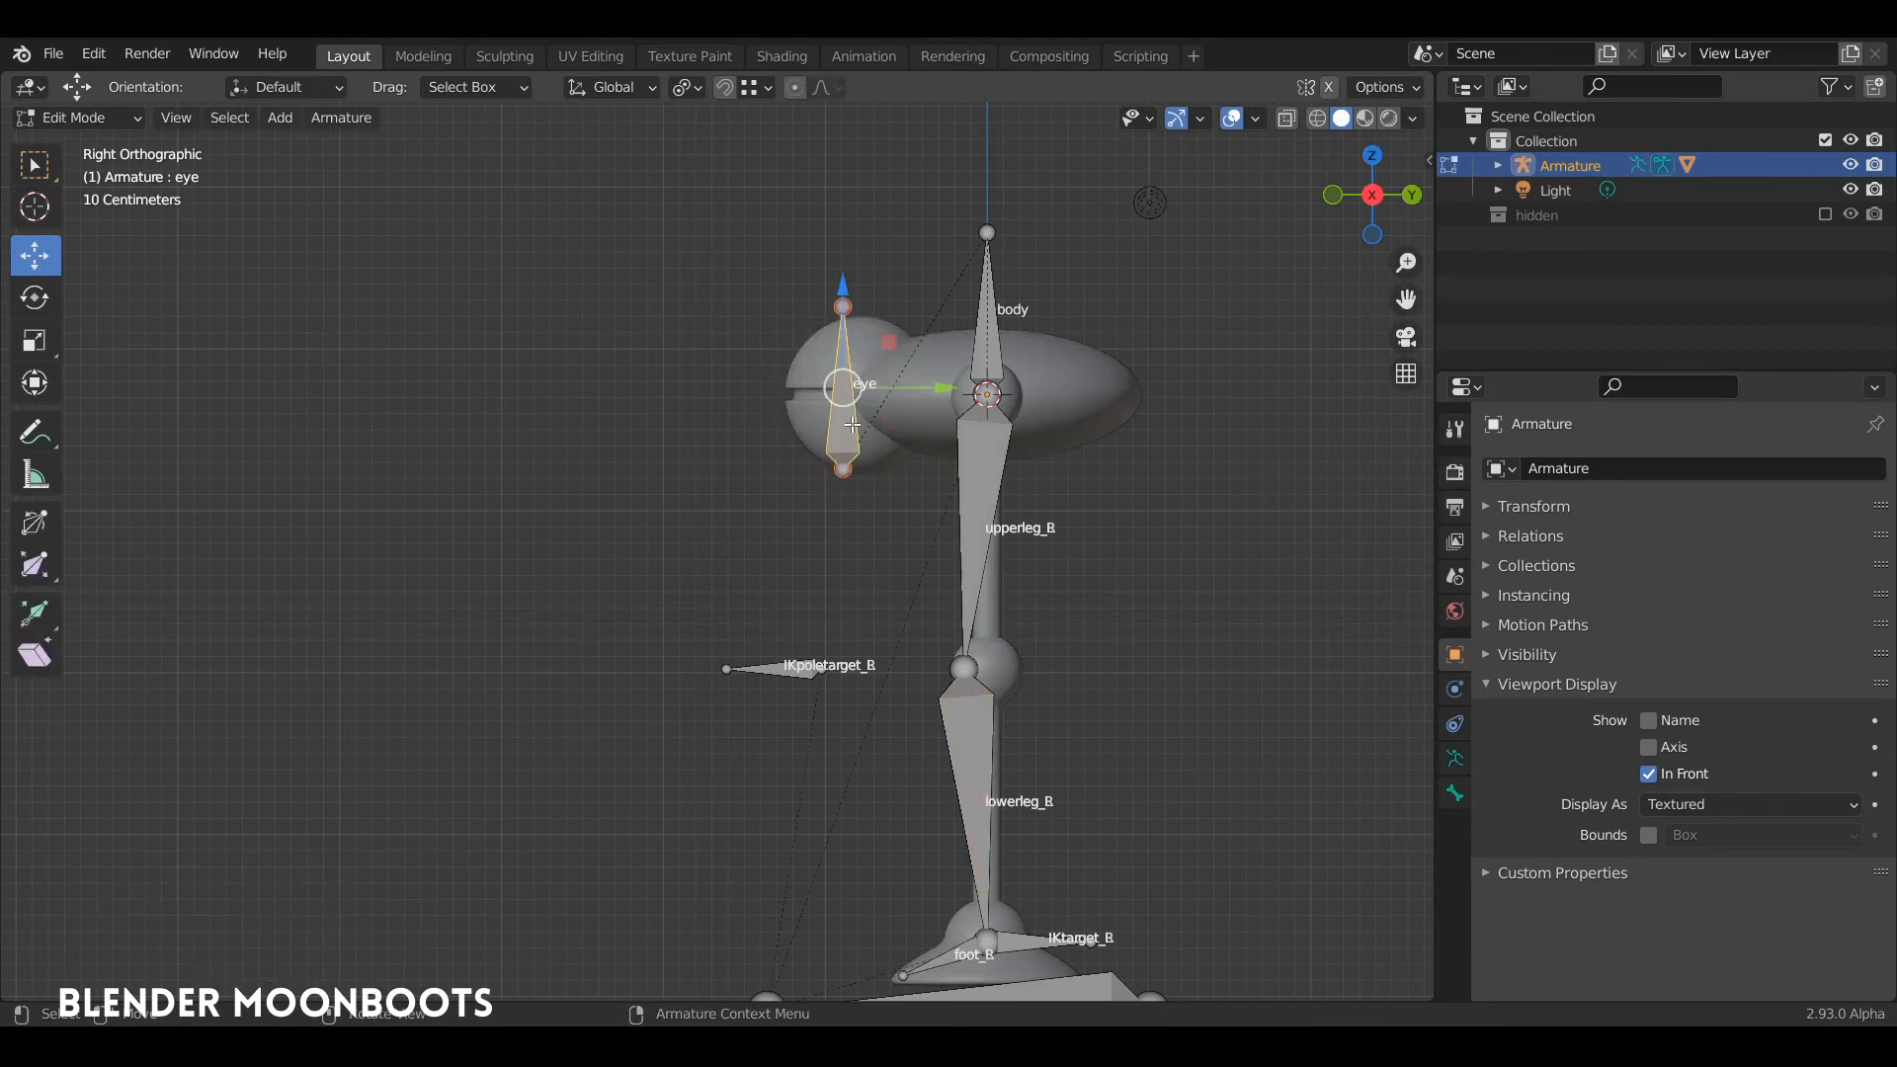
left_click(845, 470)
left_click_drag(846, 373, 840, 286)
middle_click_drag(840, 287, 658, 578, "ctrl")
left_click(789, 436)
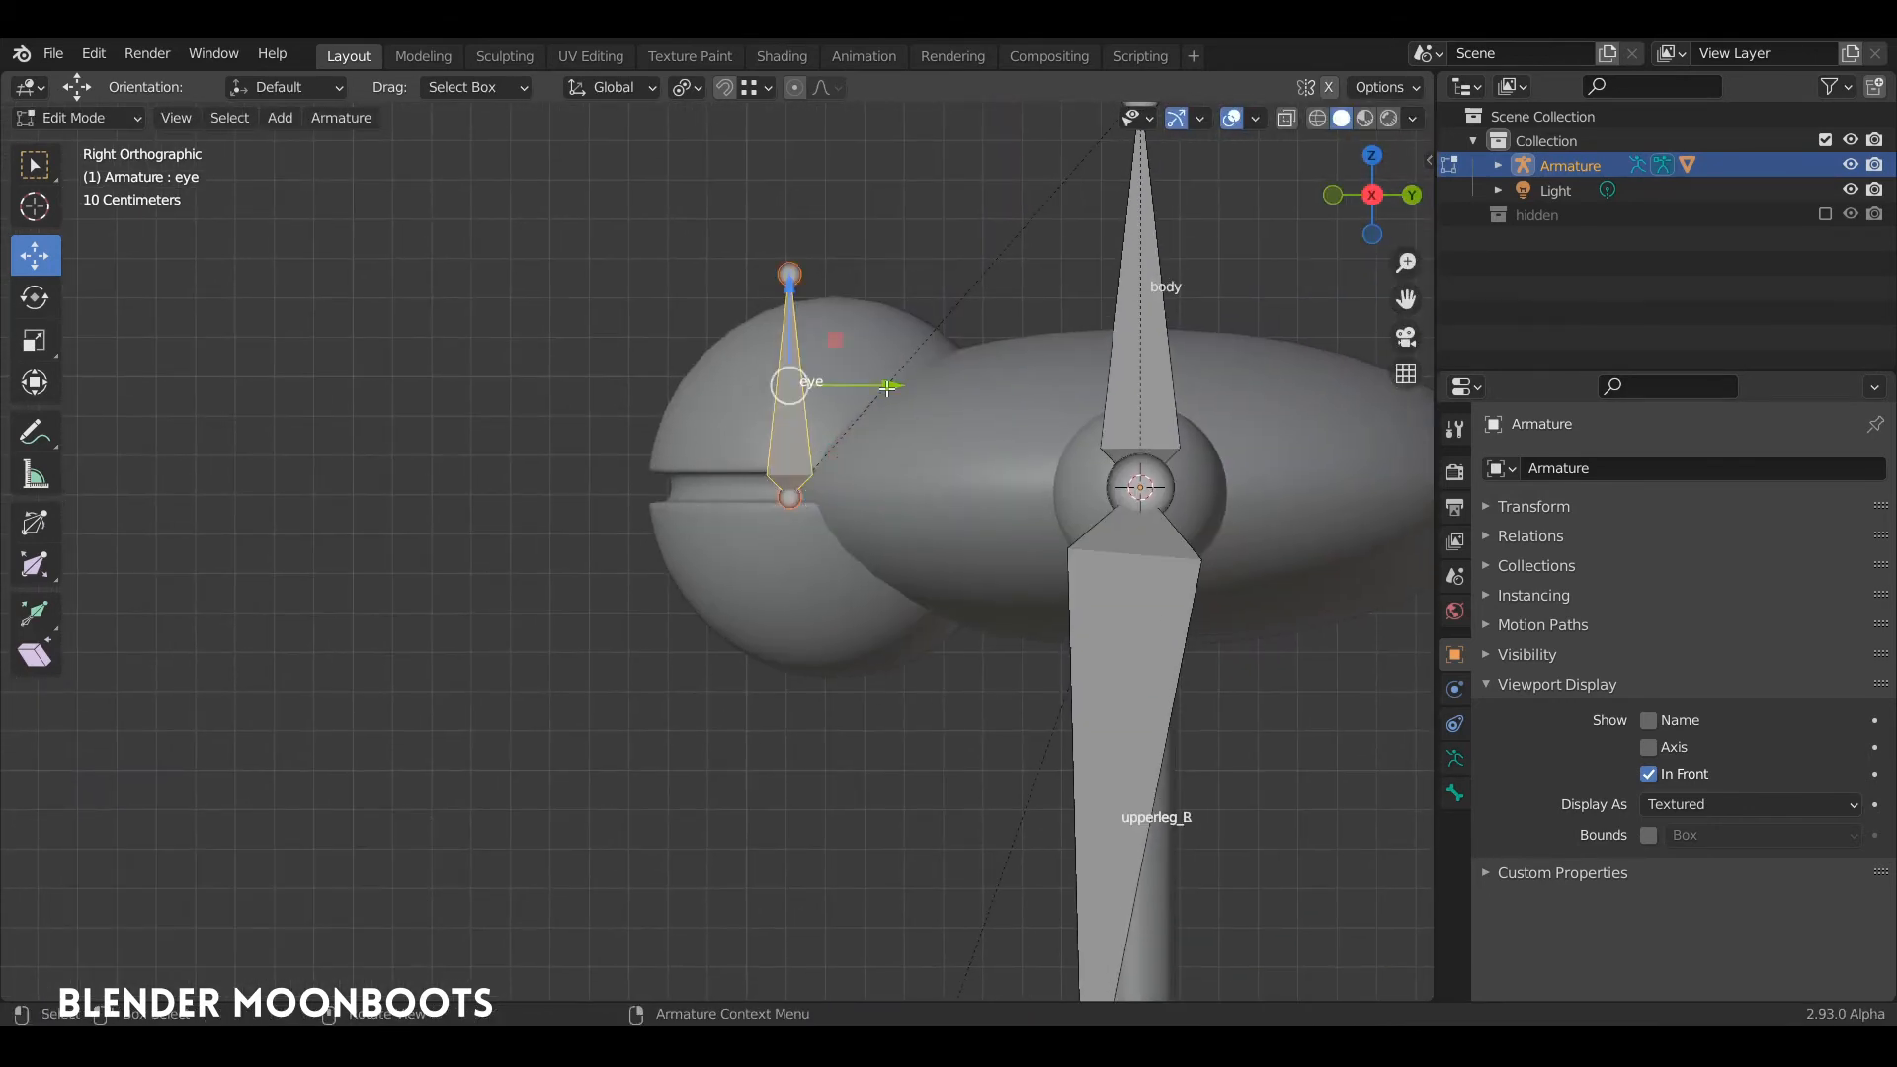
left_click_drag(887, 386, 938, 391)
Step: Test the repositioned eye bone's pivot by rotating it about 36.6° in Pose Mode, and undo the rotation
key("ctrl+Tab")
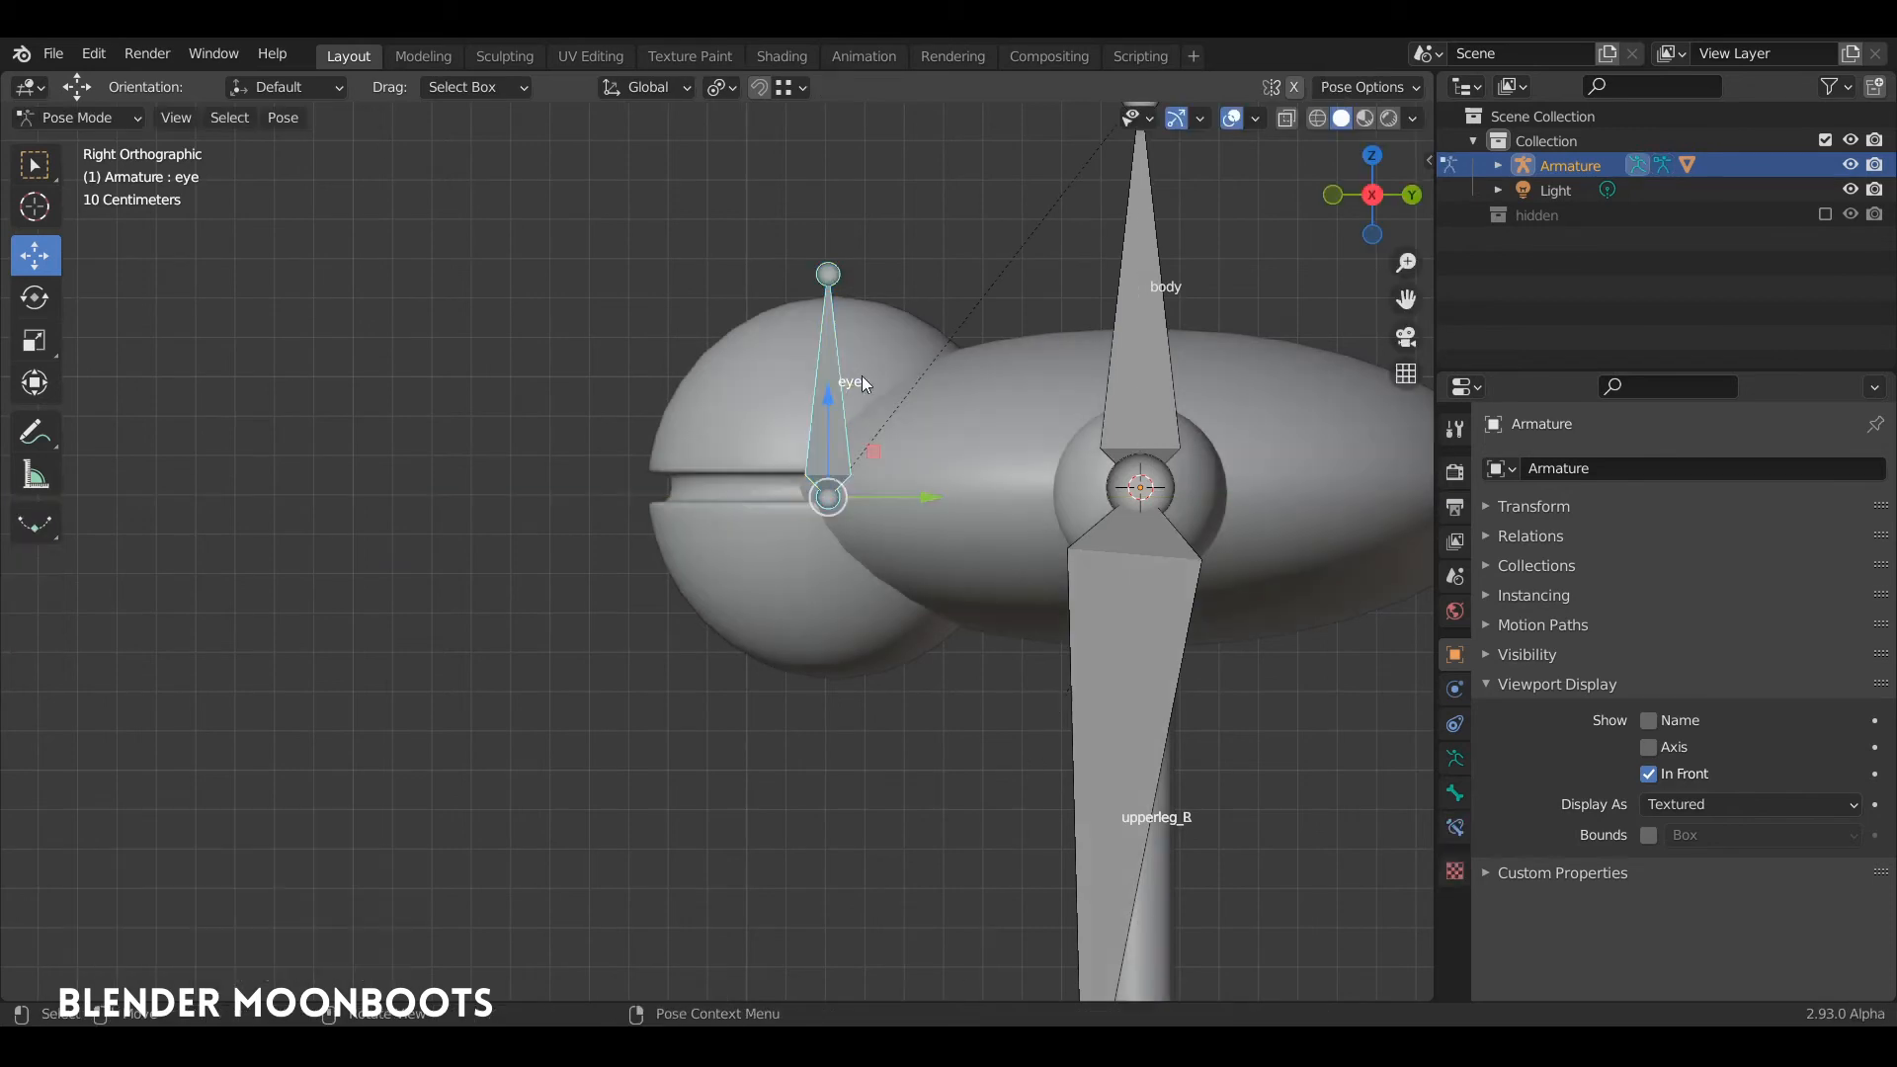
key("r")
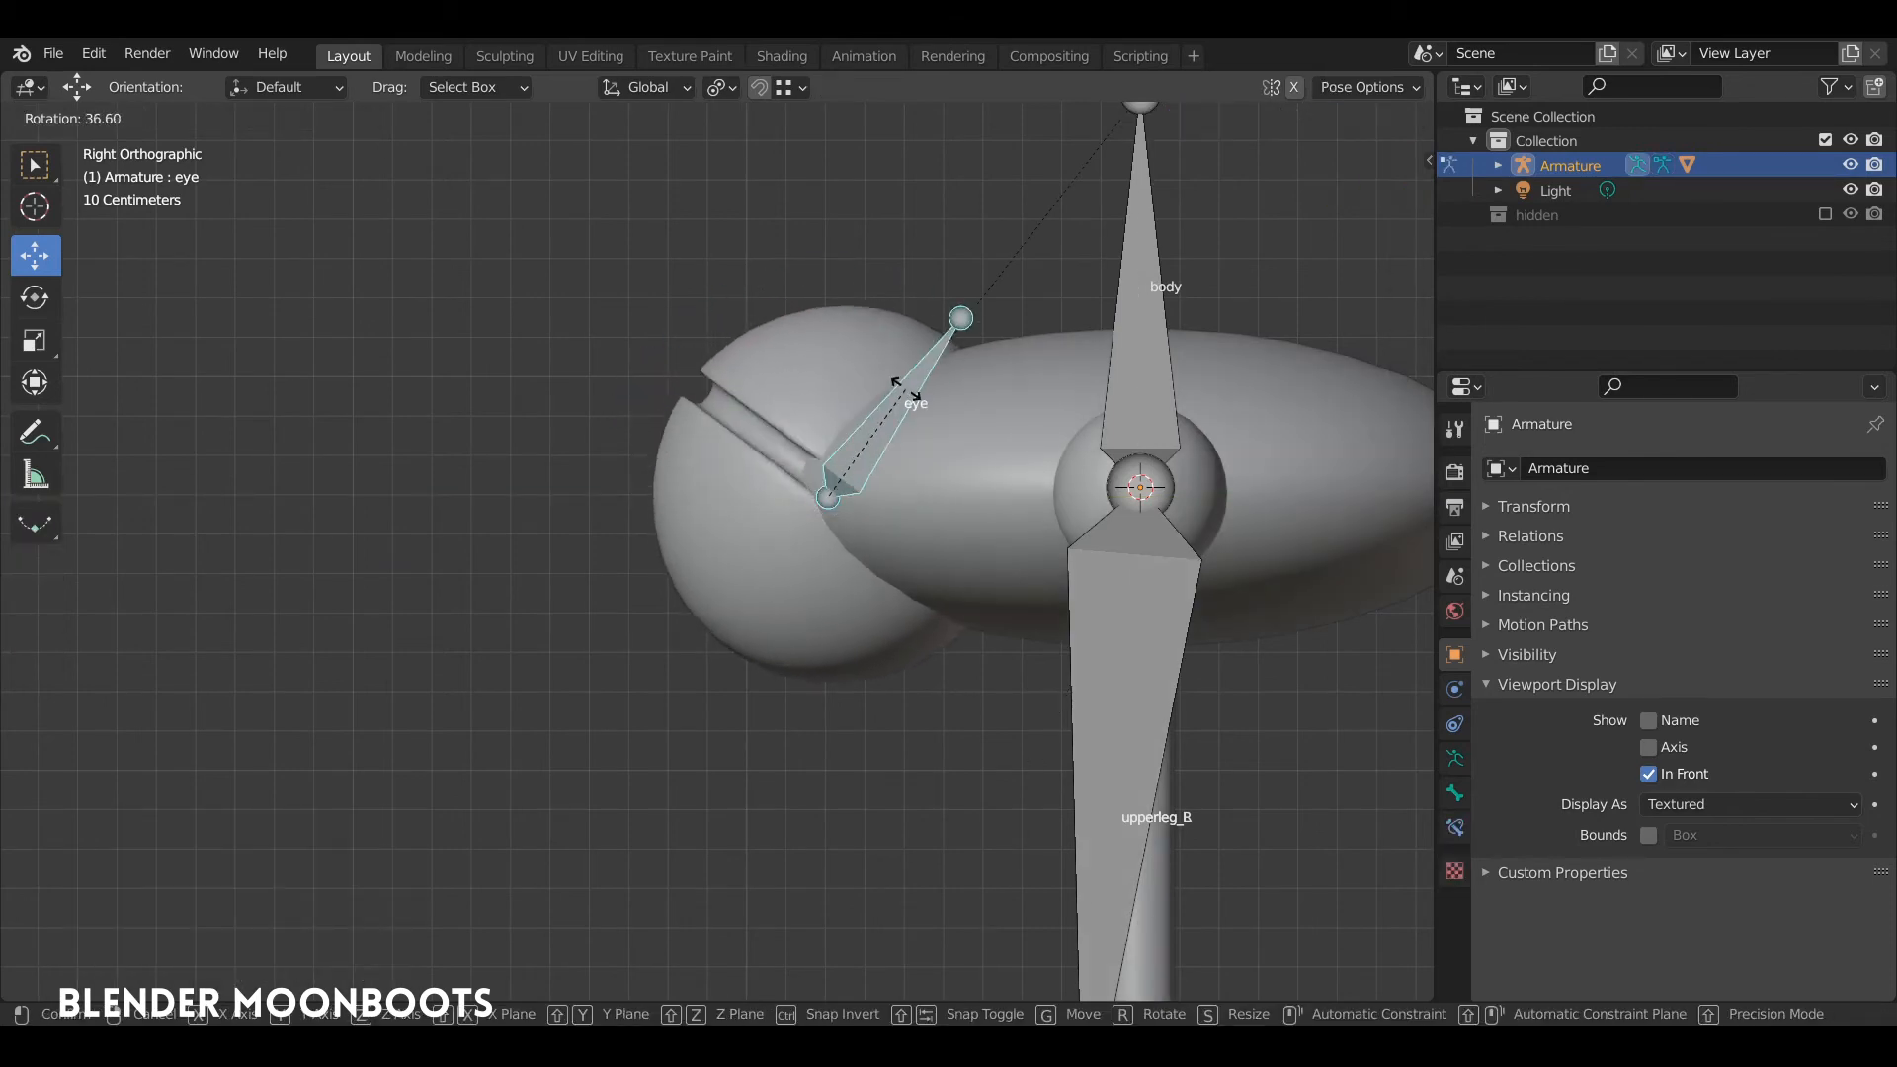
left_click(783, 382)
key("ctrl+z")
Step: Raise the eye bone slightly along Z in Edit Mode to align its root with the eye sphere's slot
key("Tab")
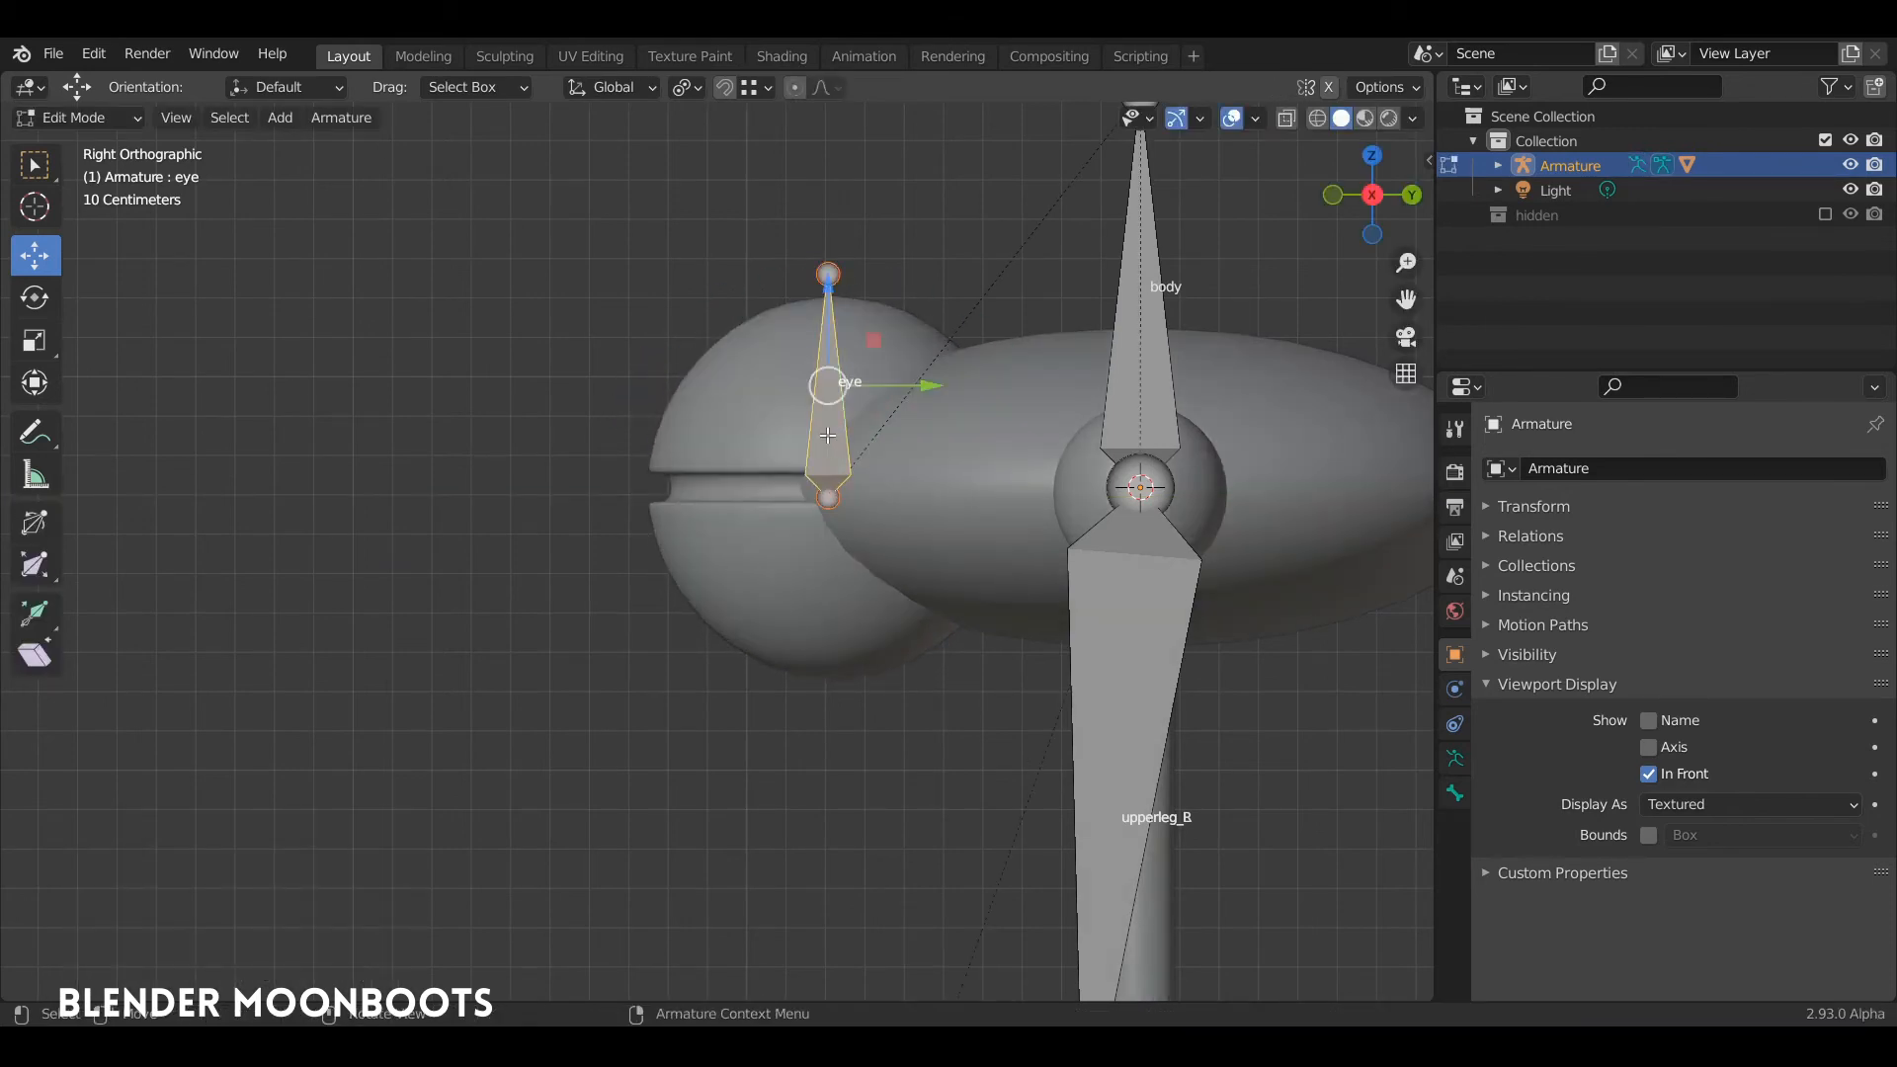
scroll(844, 430, "up", 3)
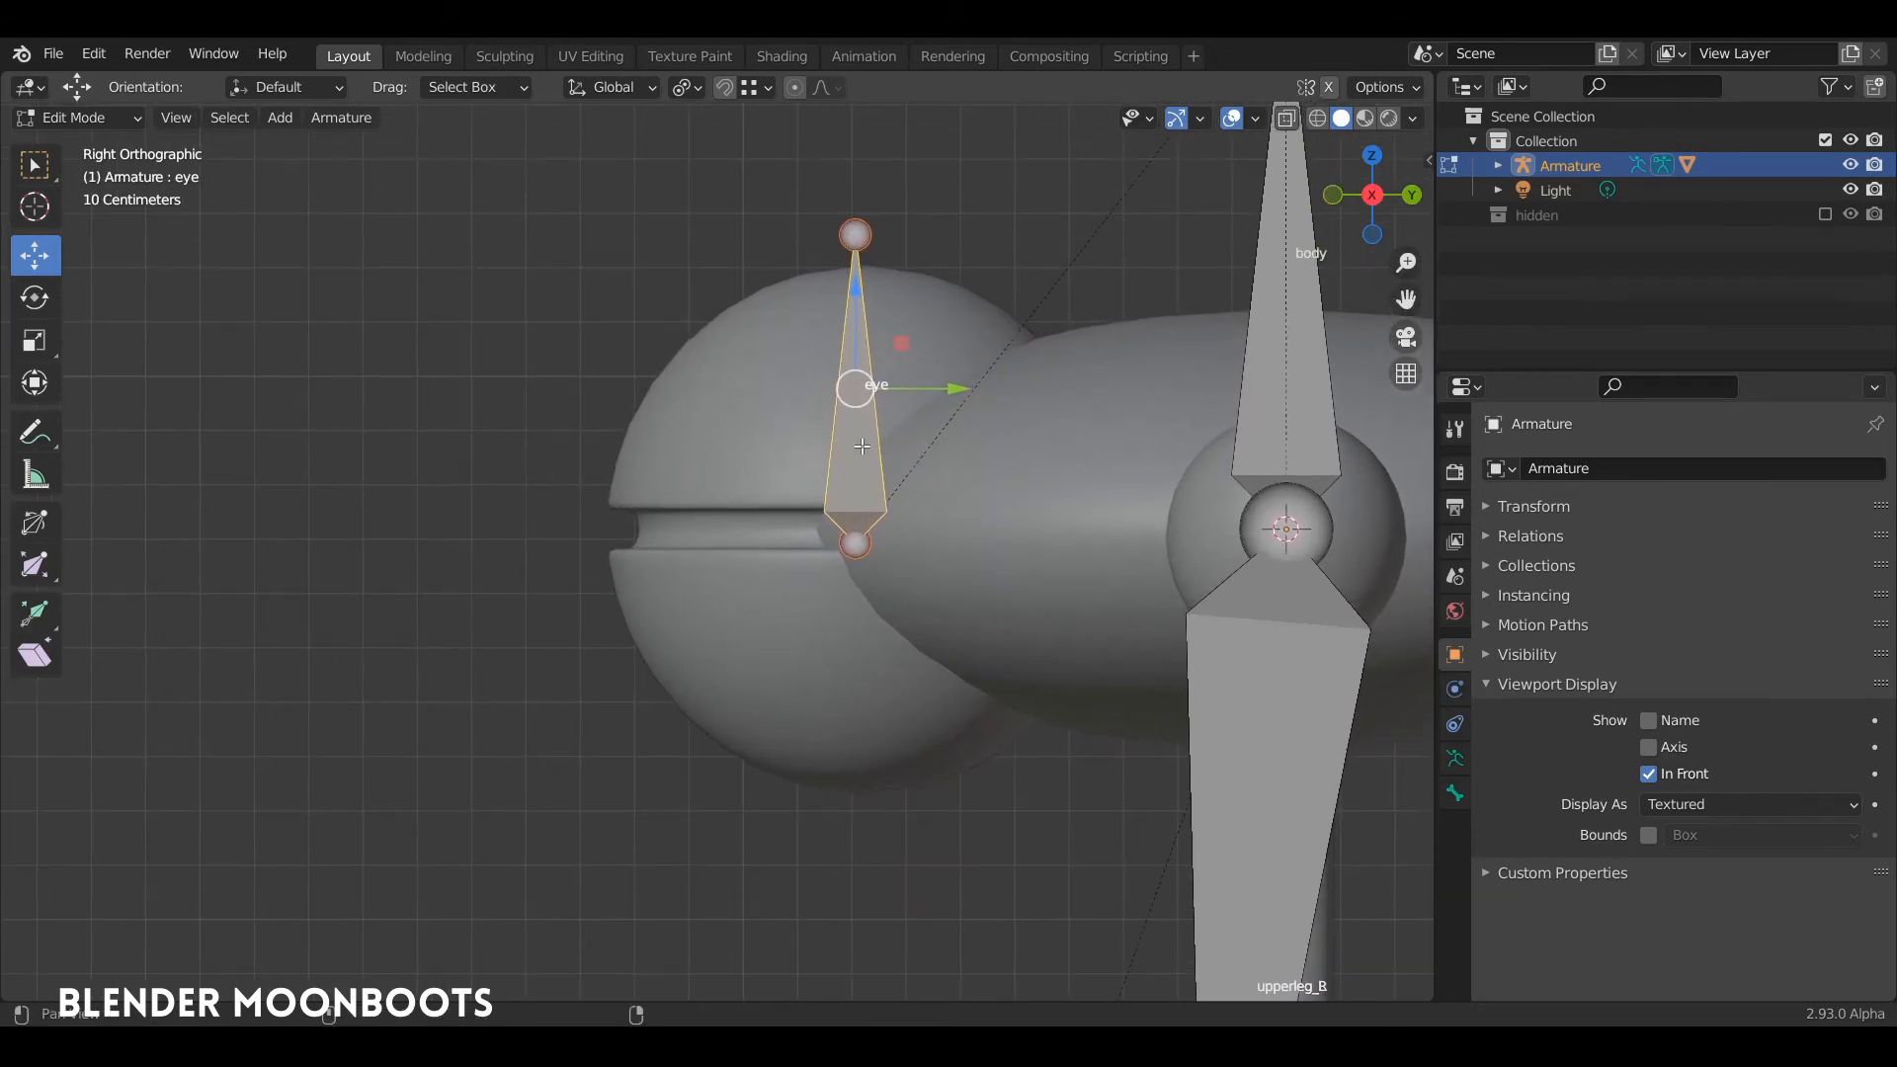
left_click_drag(951, 397, 958, 390)
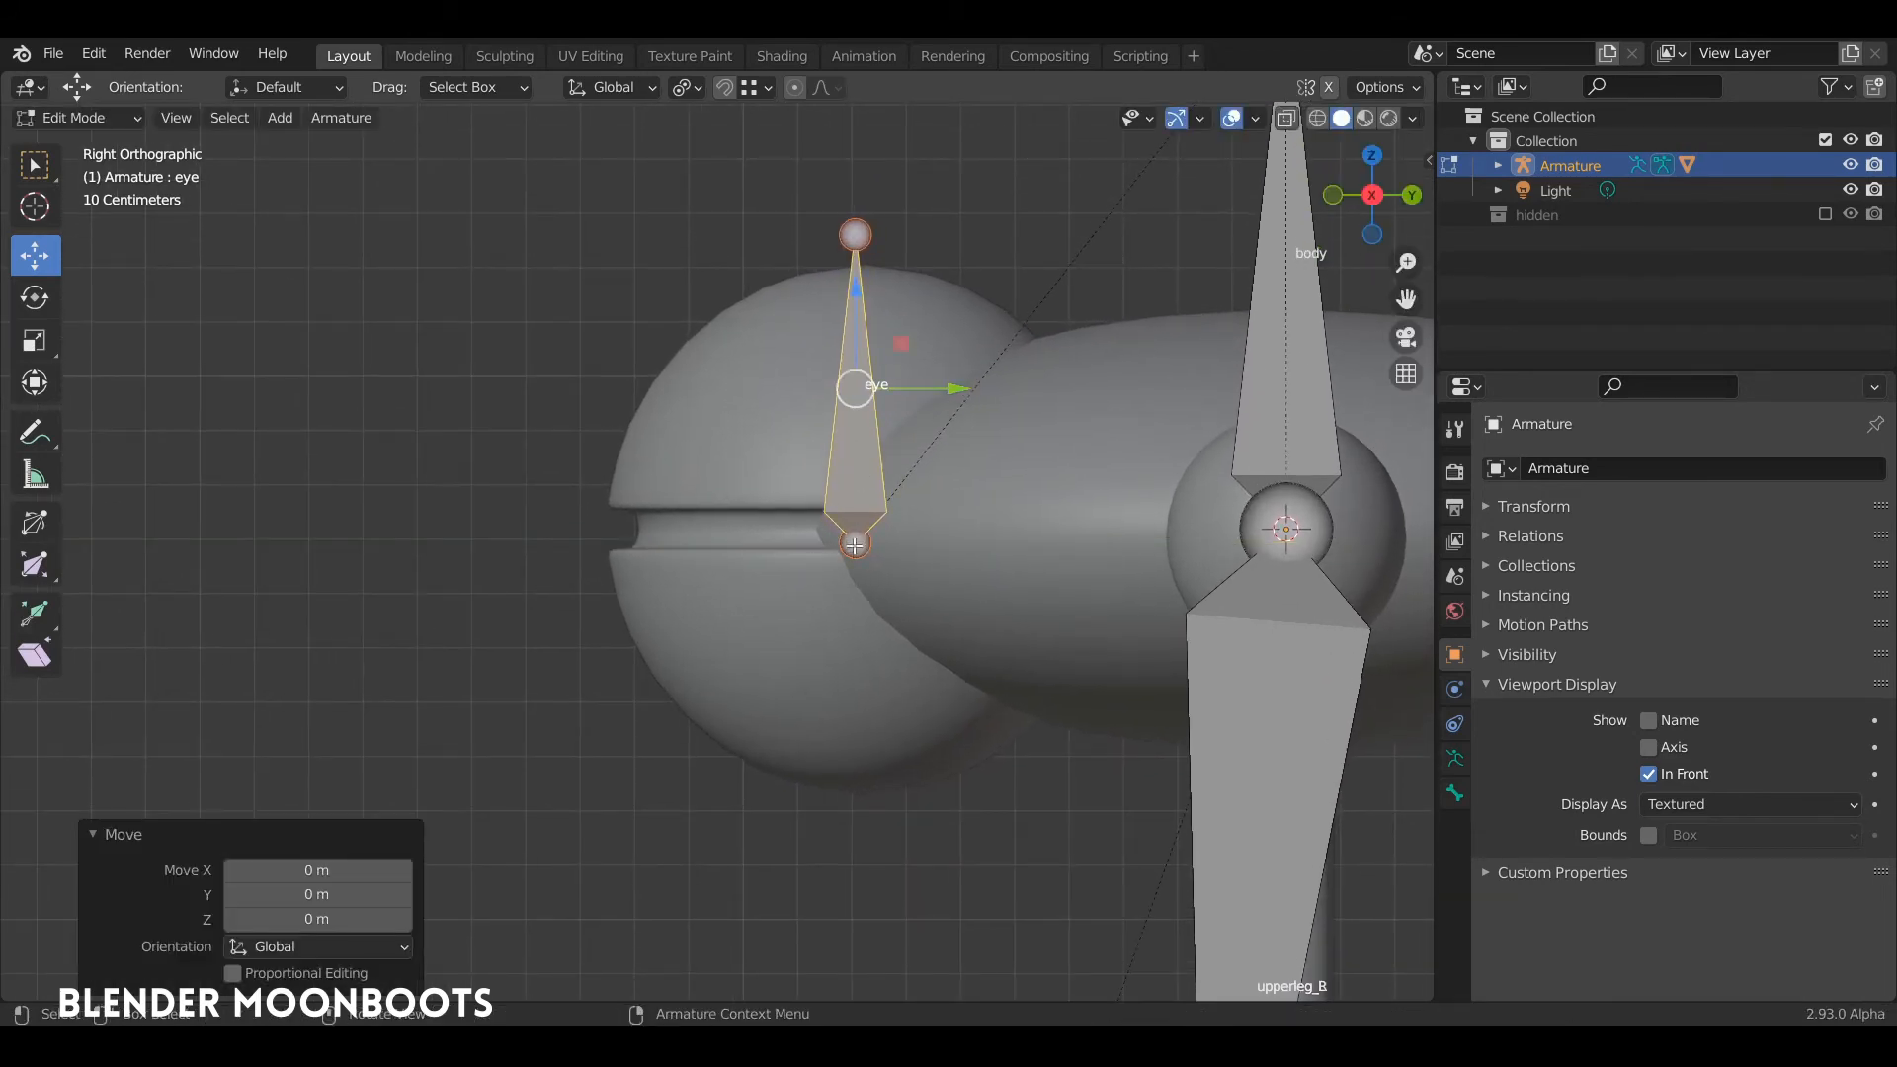
left_click(855, 545)
left_click_drag(863, 429, 858, 413)
Step: Test-rotate the eye bone to about -58.8° in Pose Mode, return it upright, and check the rig from the front
key("ctrl+Tab")
left_click(857, 411)
key("r")
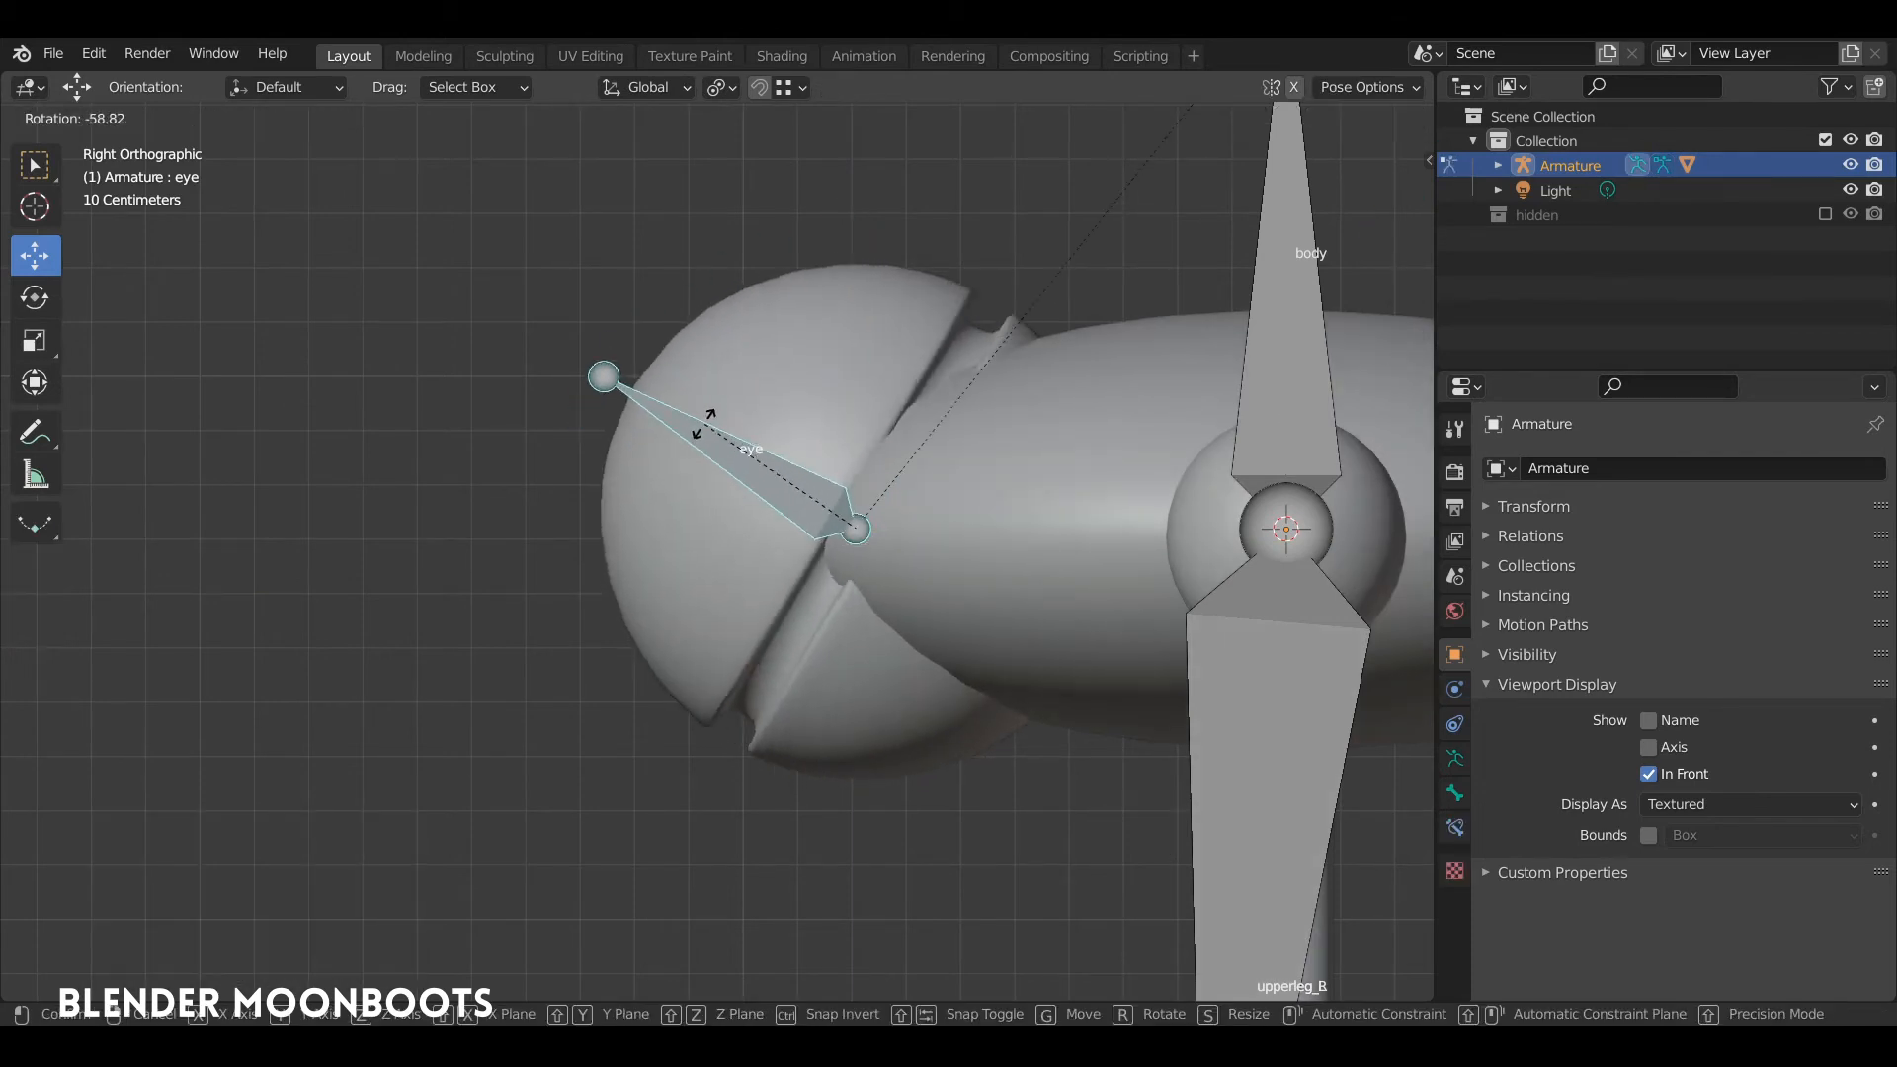
left_click(871, 440)
middle_click_drag(871, 440, 1042, 462)
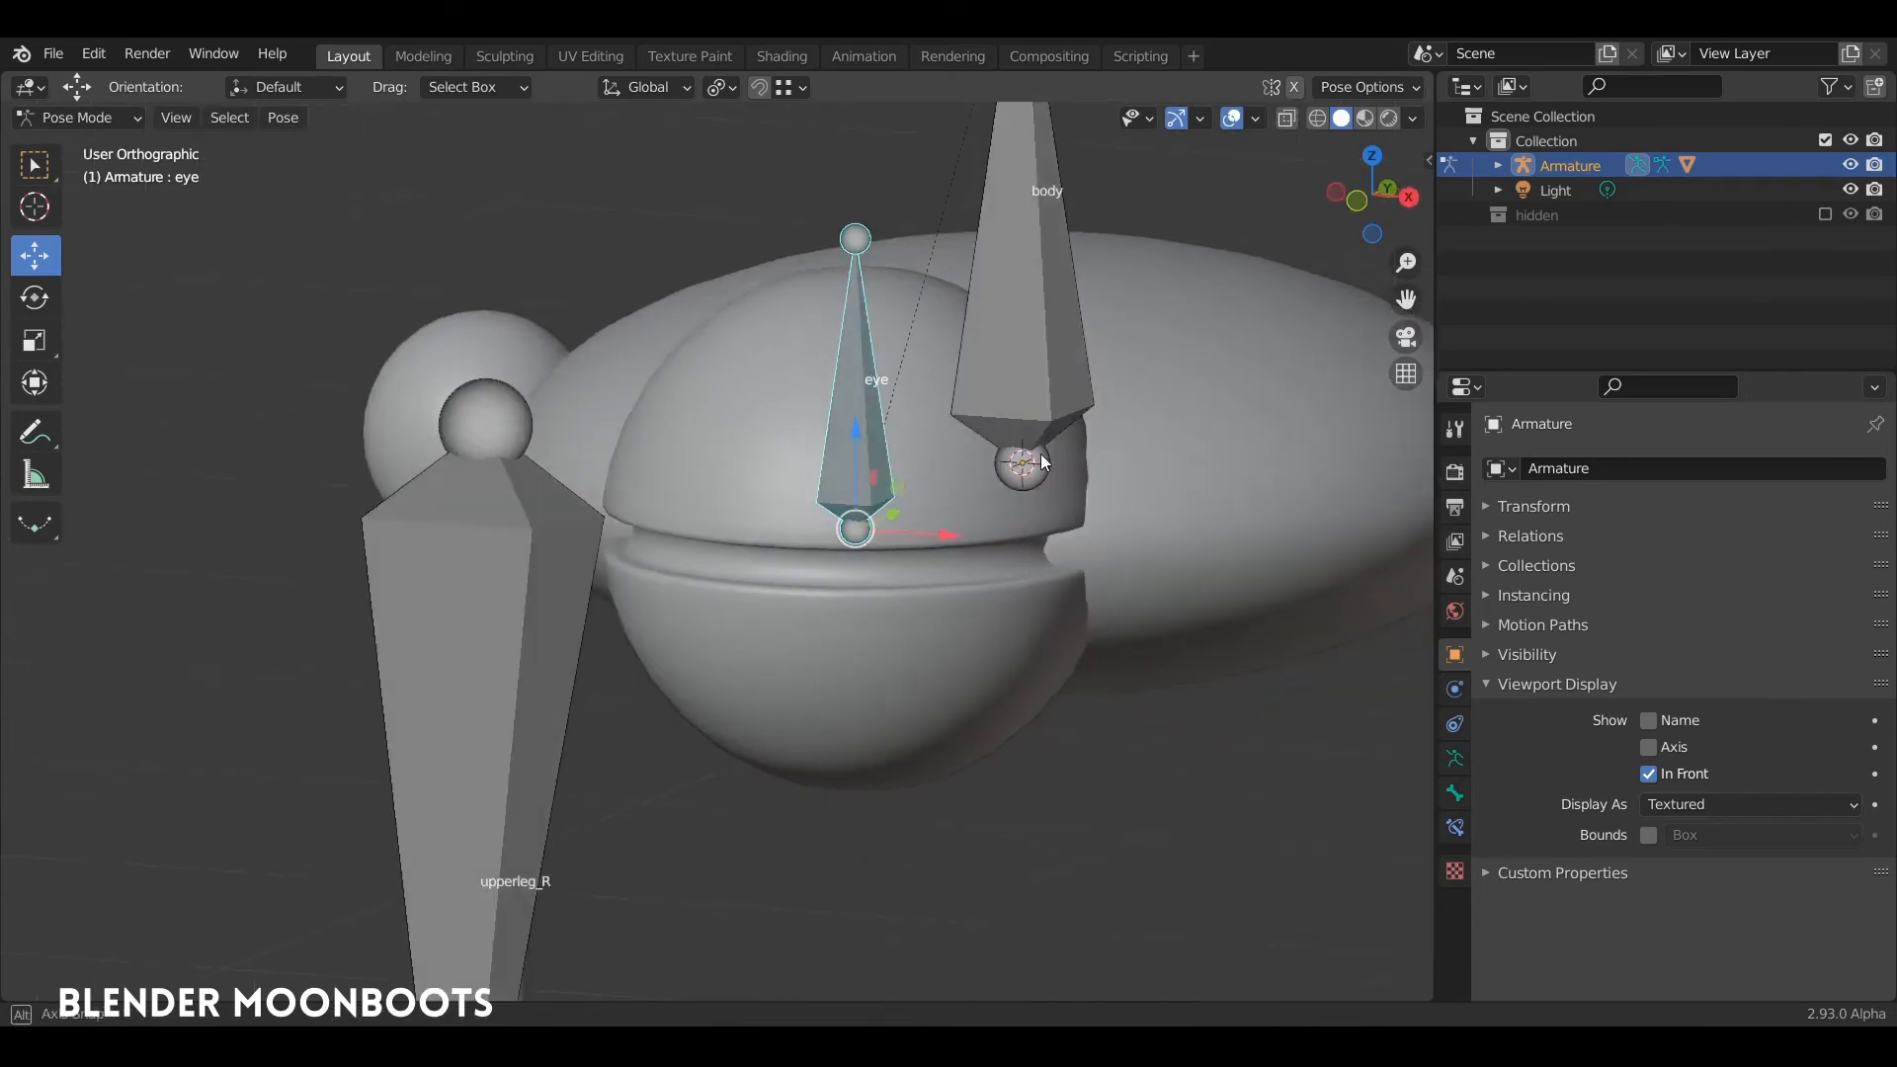
scroll(1042, 461, "down", 6)
middle_click_drag(951, 545, 1022, 377)
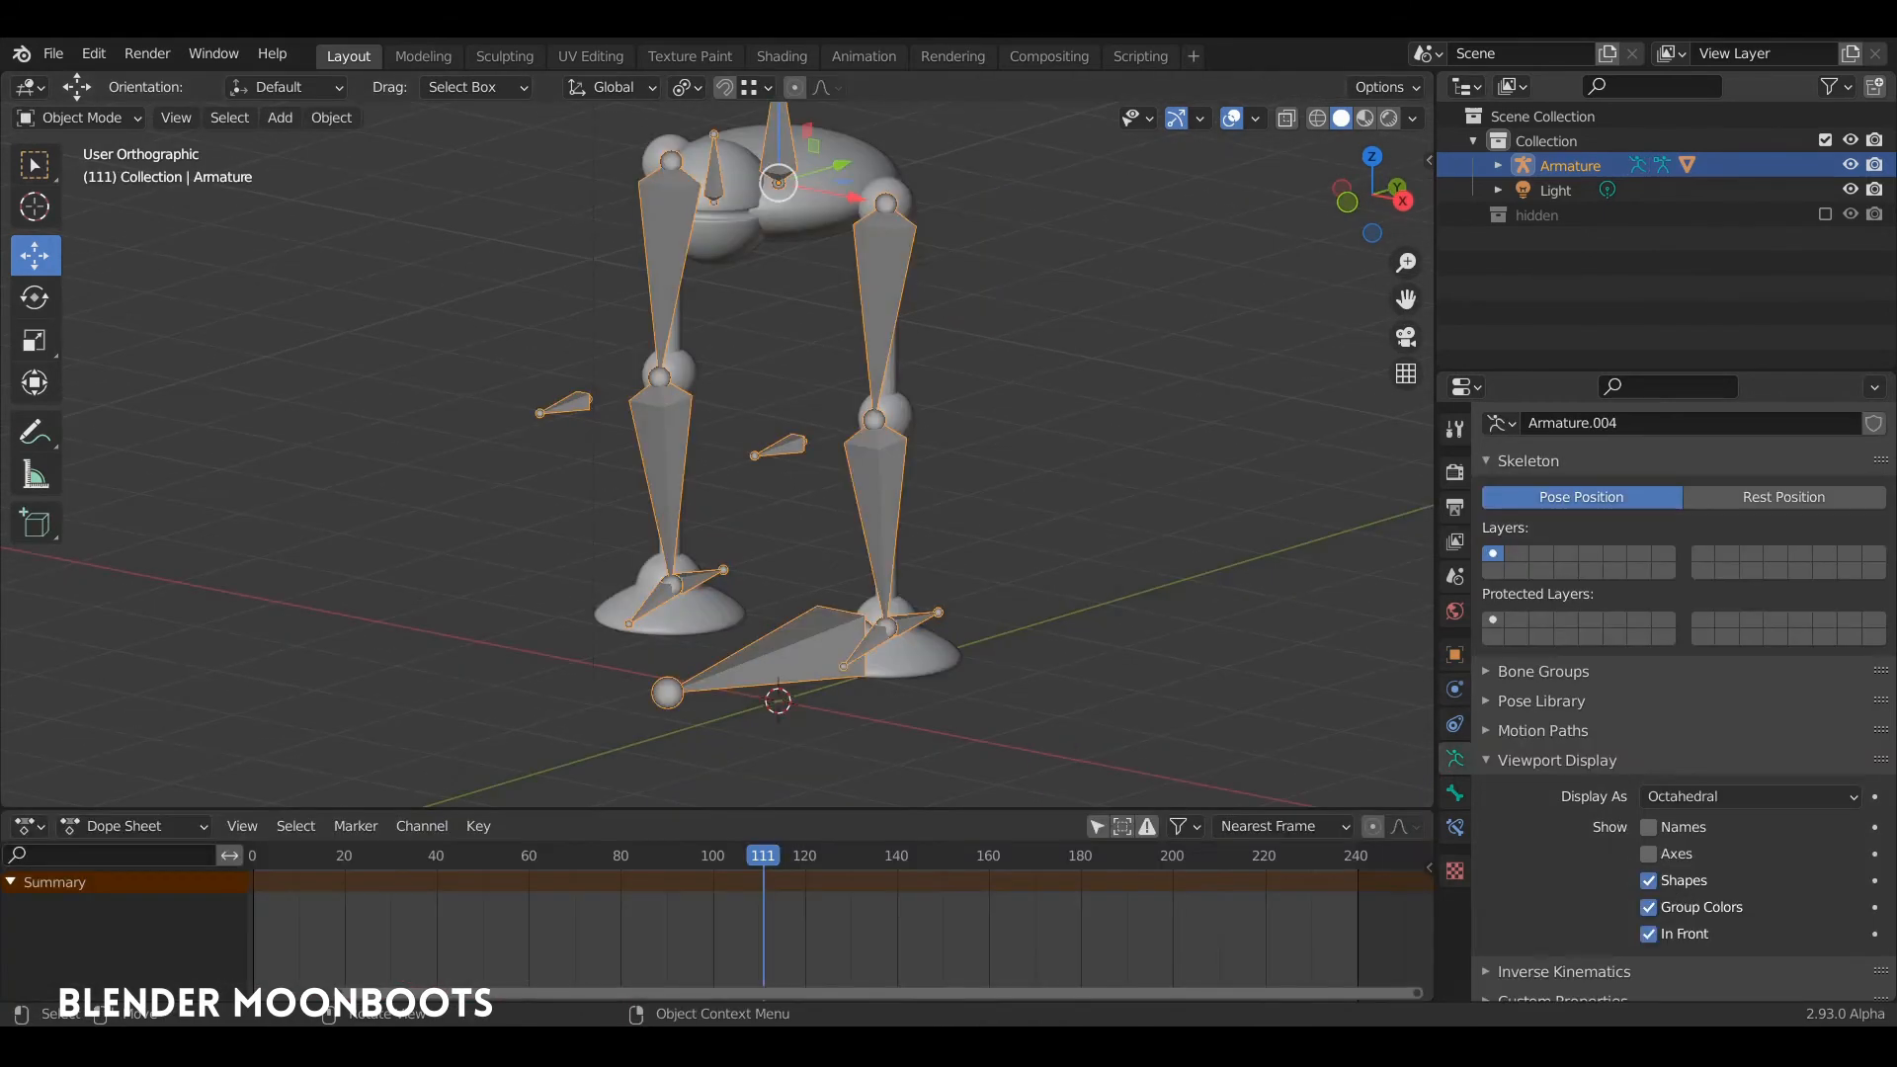
Step: Deselect the armature, set the current frame to 0, and save the file
left_click(163, 590)
middle_click_drag(936, 423, 950, 466, "shift")
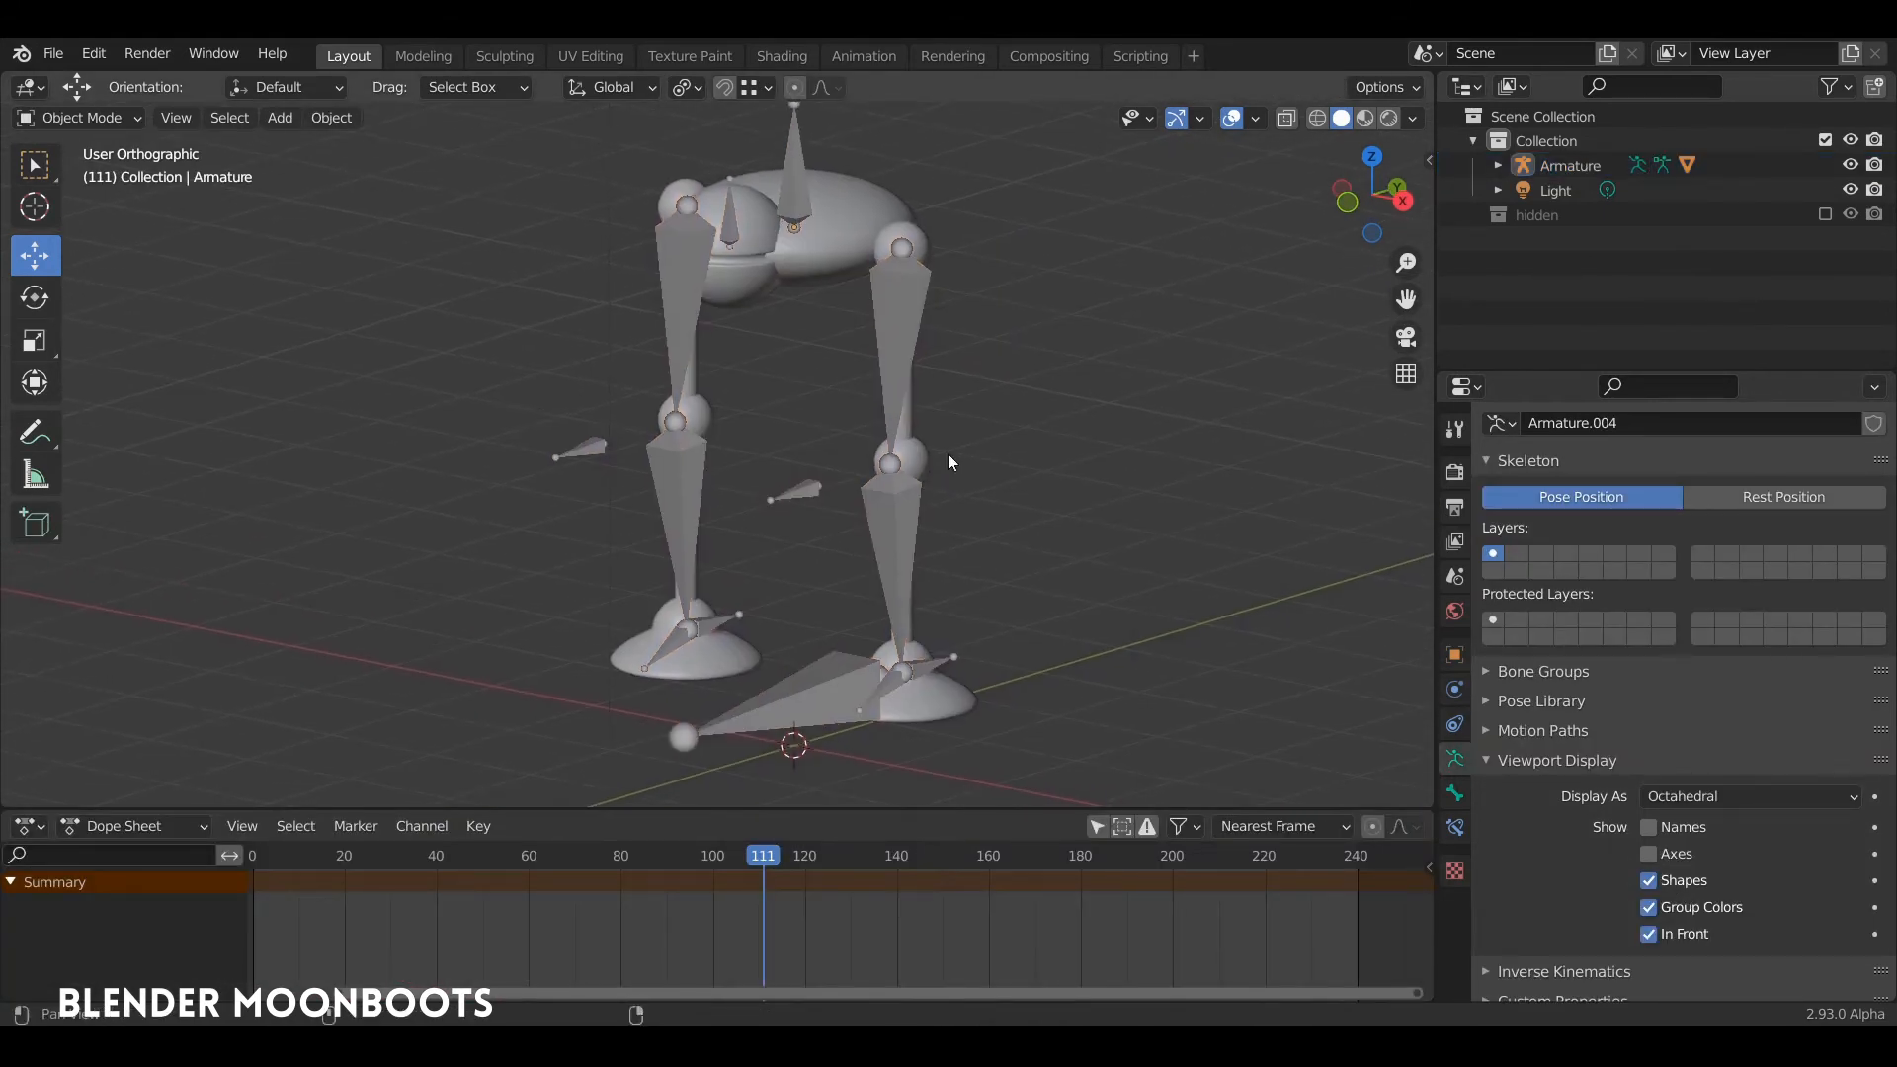
left_click_drag(326, 856, 212, 946)
key("ctrl+s")
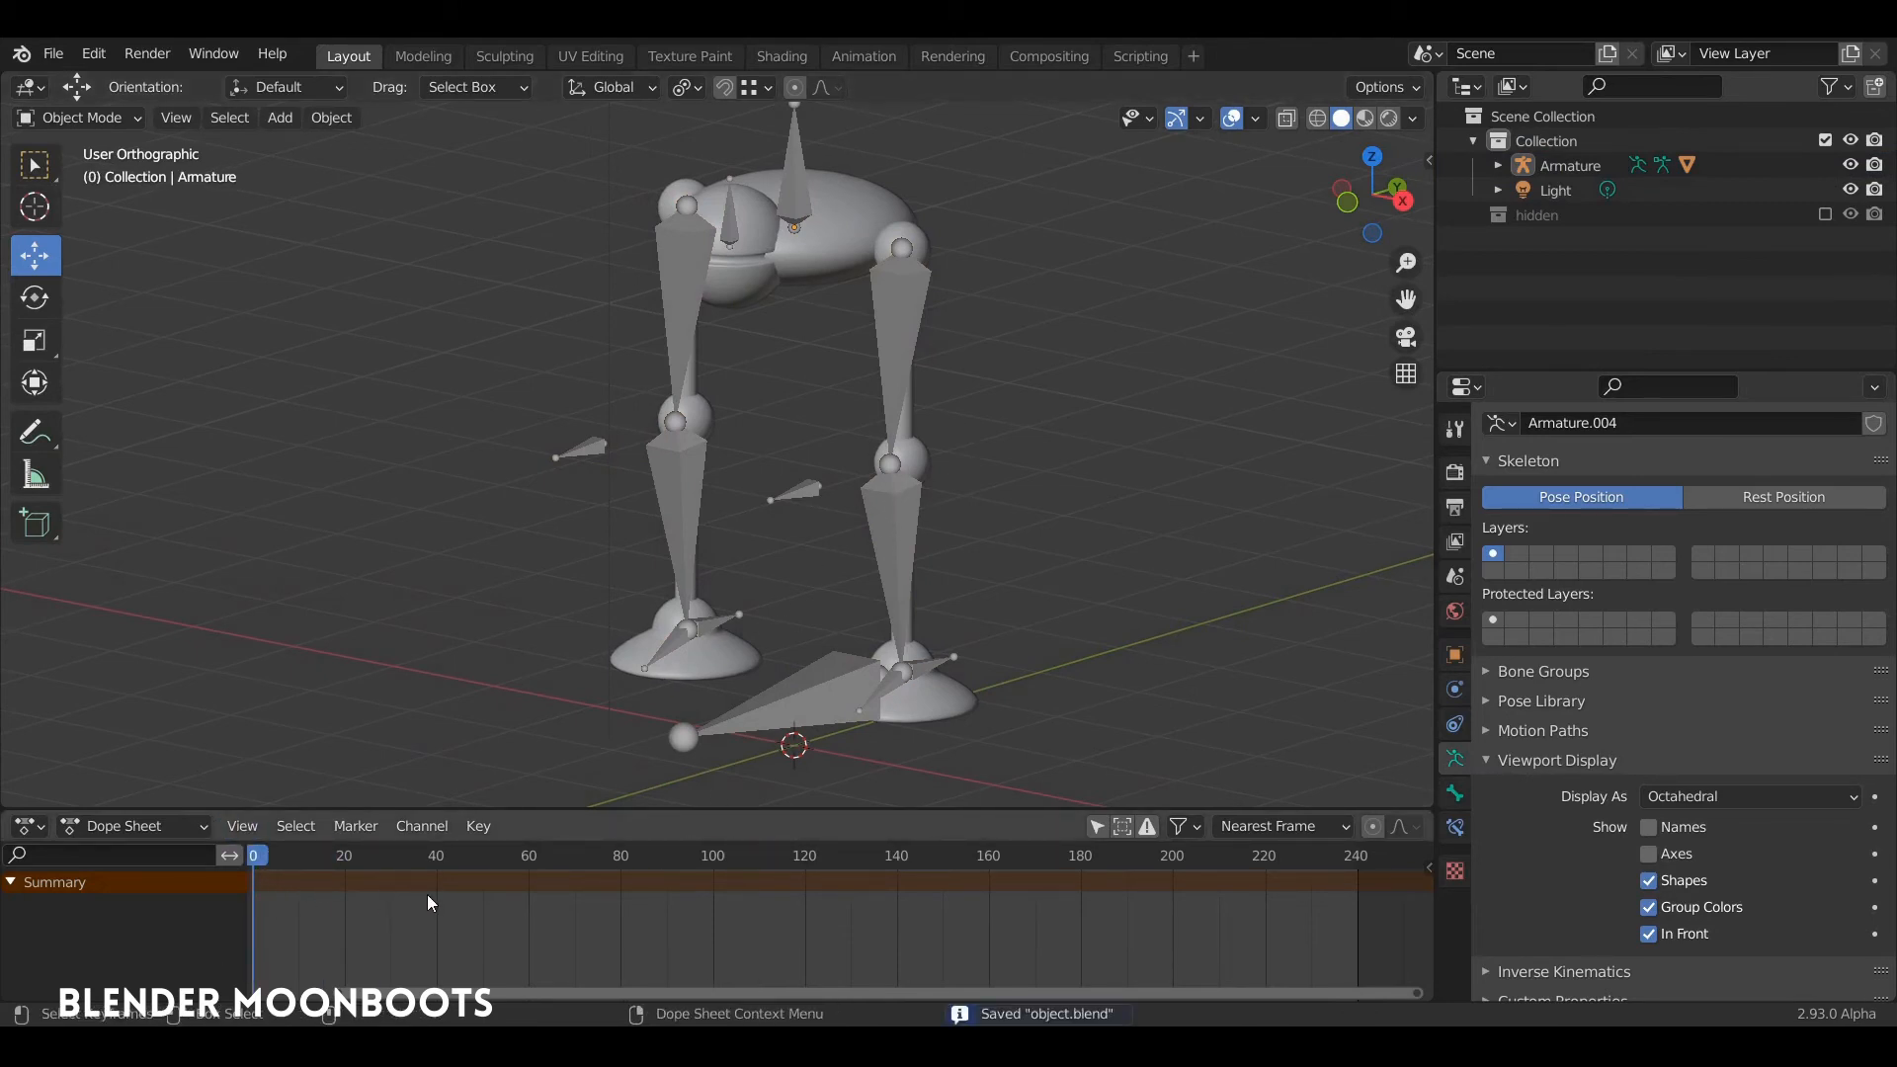
Step: Switch the animation editor from Dope Sheet mode to the Action Editor
middle_click_drag(468, 894, 499, 894)
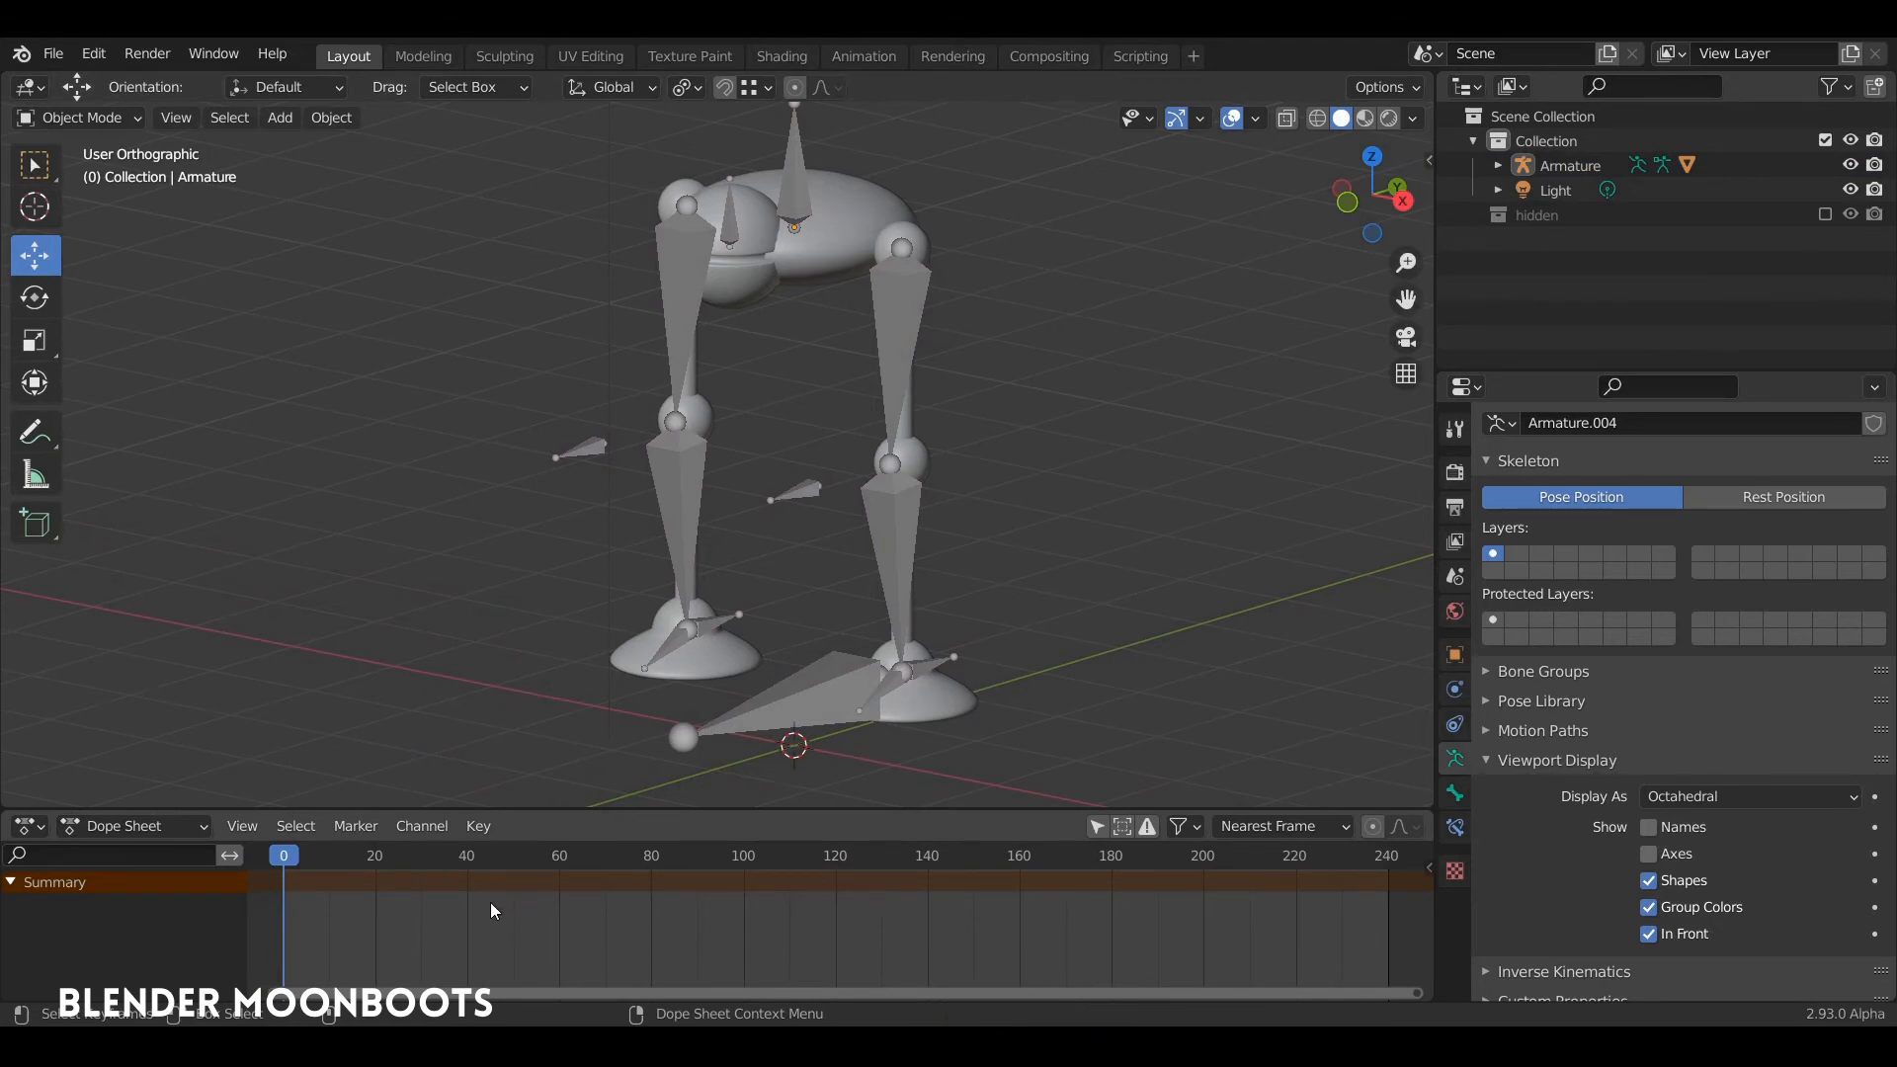
left_click(132, 826)
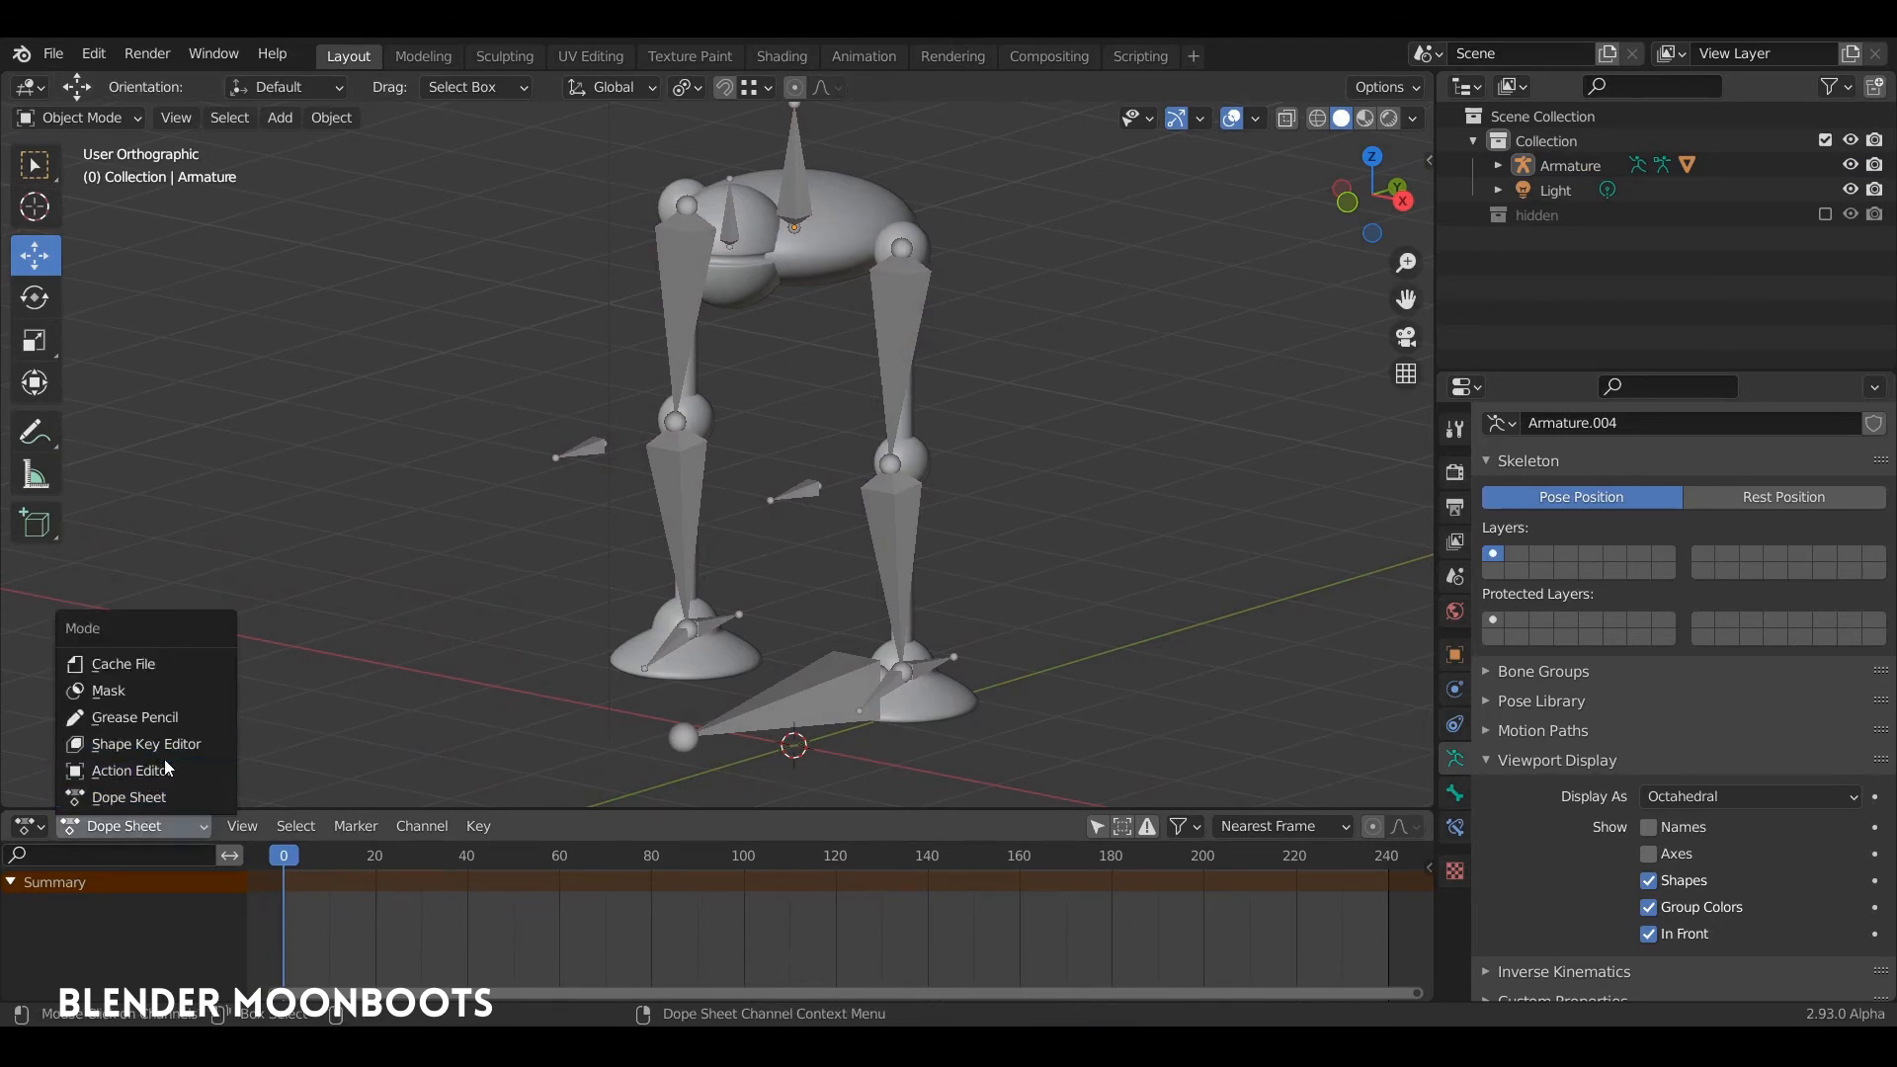
left_click(130, 770)
Step: Lower the whole armature along Z in the right side view until the soles rest on the ground line
left_click(891, 330)
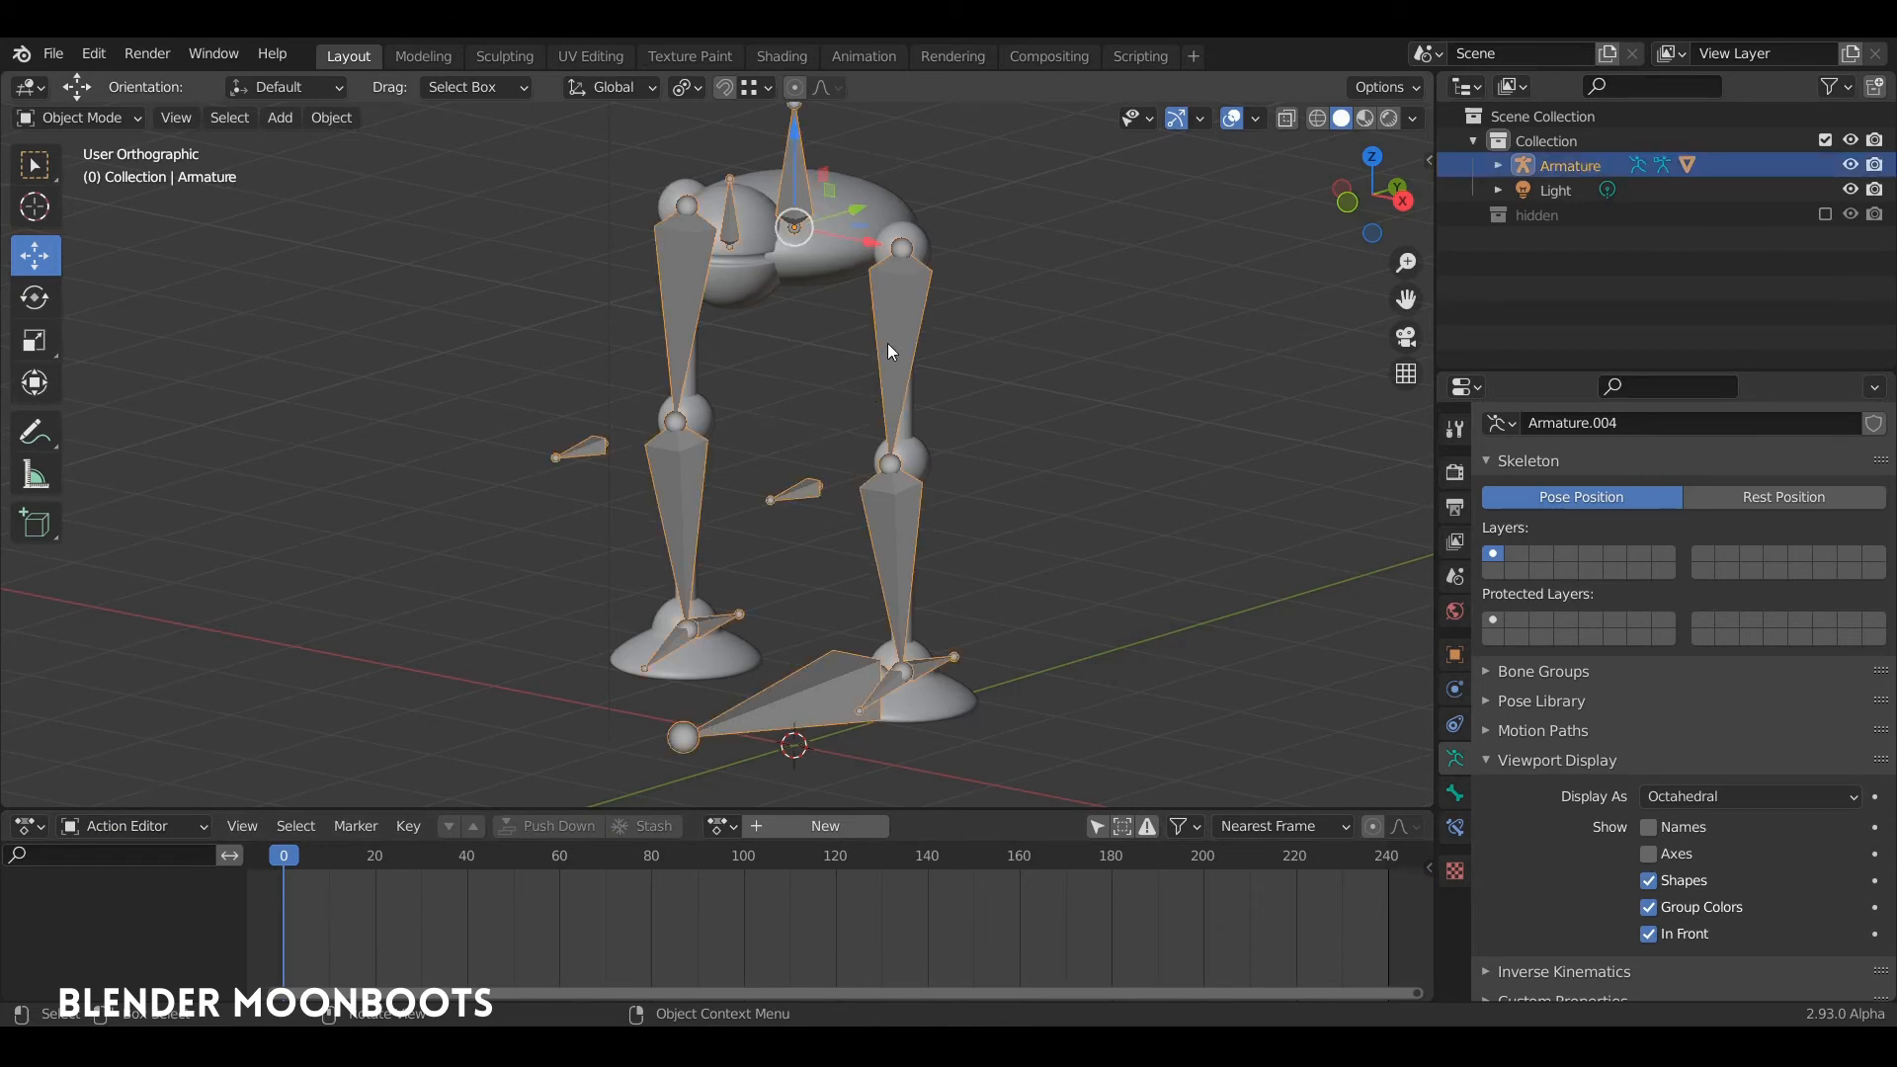
key("KP_3")
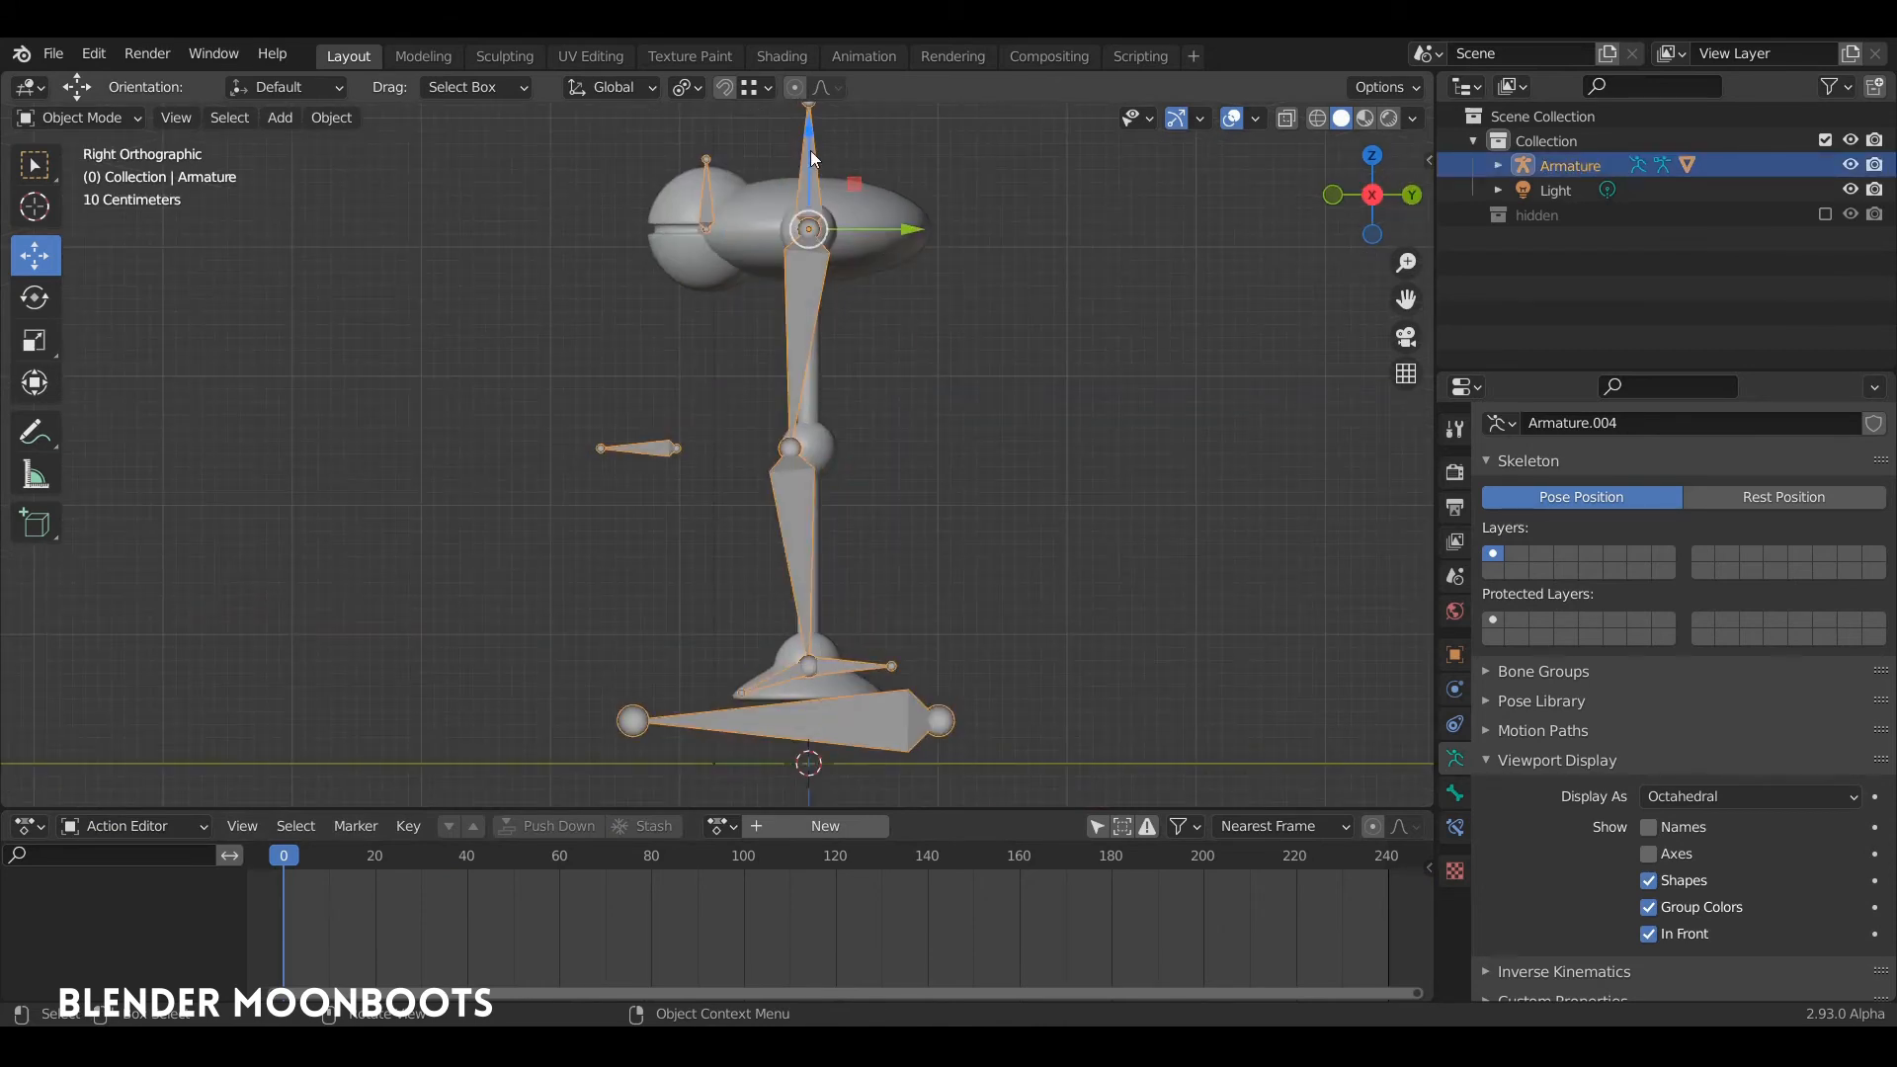
left_click_drag(808, 136, 808, 210)
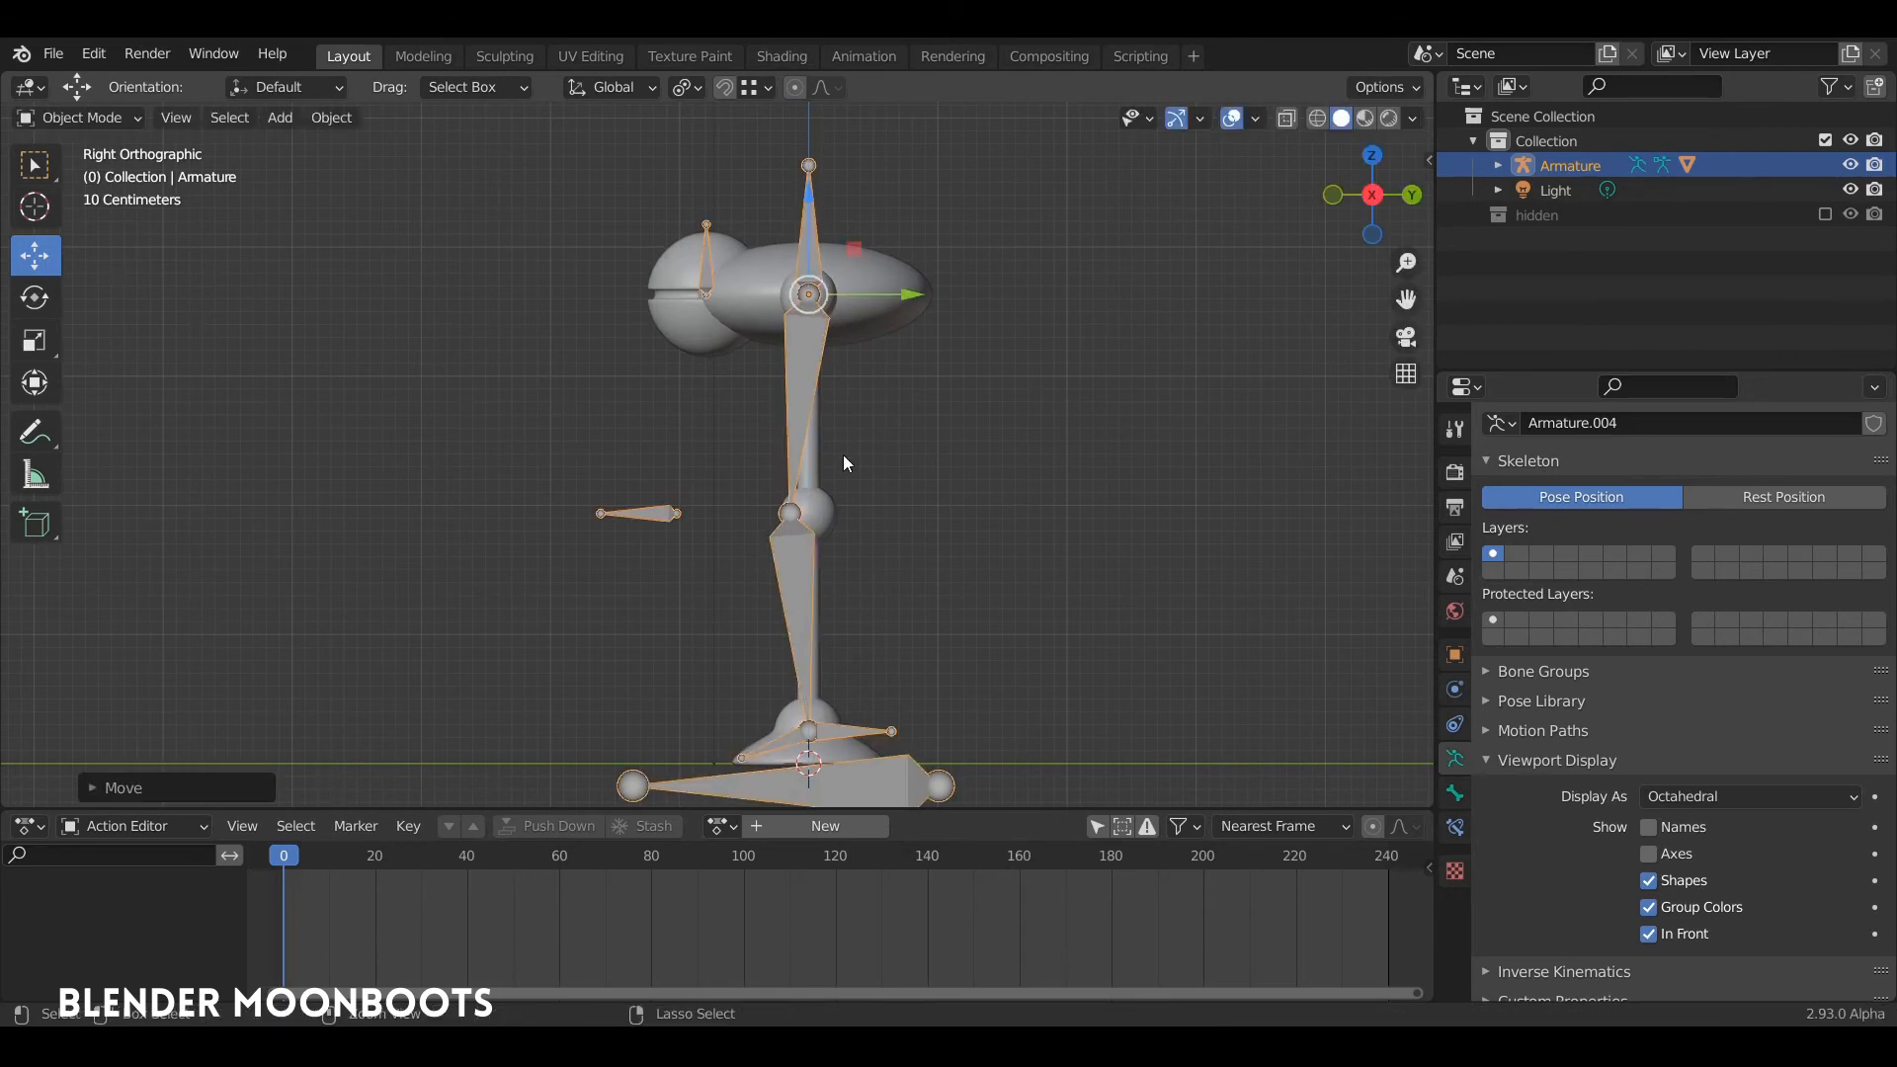
Step: Enter Pose Mode and lower the body bone along Z so that both knees bend forward into a crouch
key("ctrl+Tab")
left_click(808, 548)
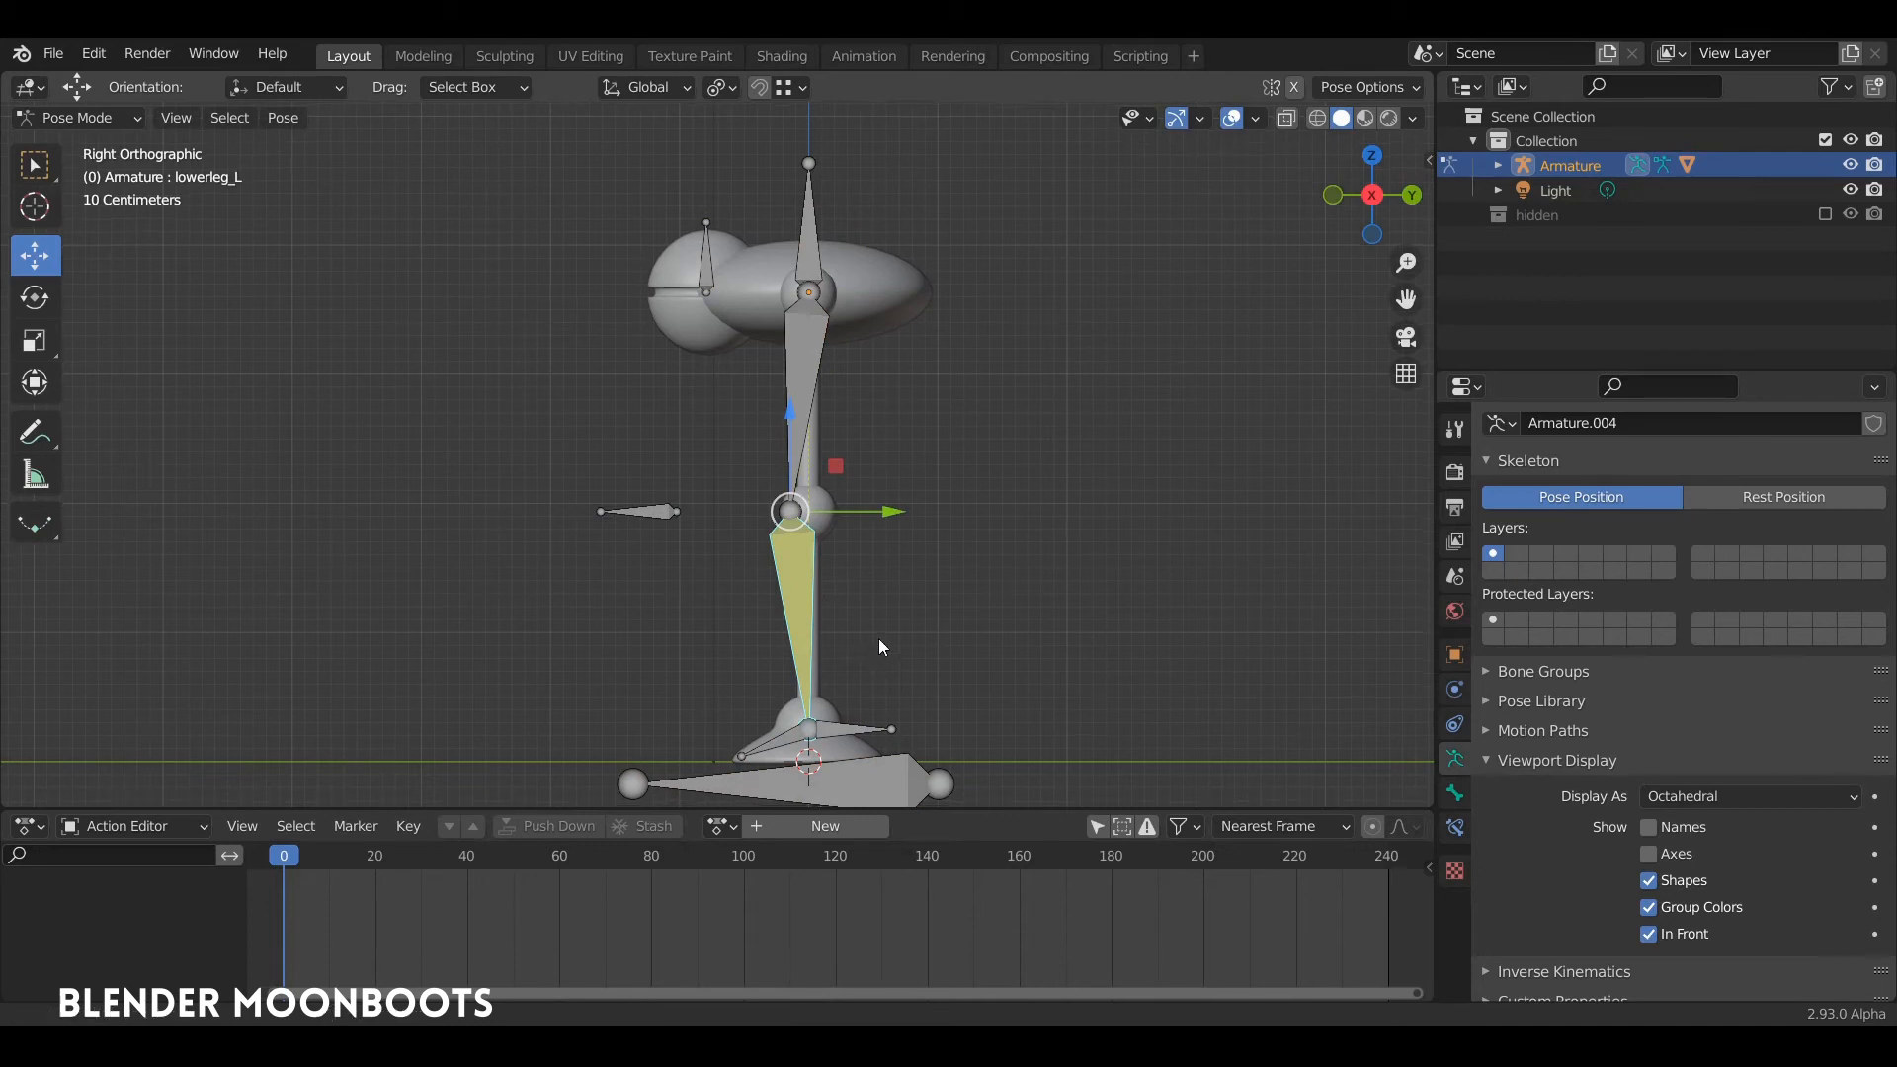
middle_click_drag(880, 638, 897, 597, "shift")
left_click(834, 221)
middle_click_drag(866, 247, 901, 281, "shift")
left_click_drag(840, 203, 881, 398)
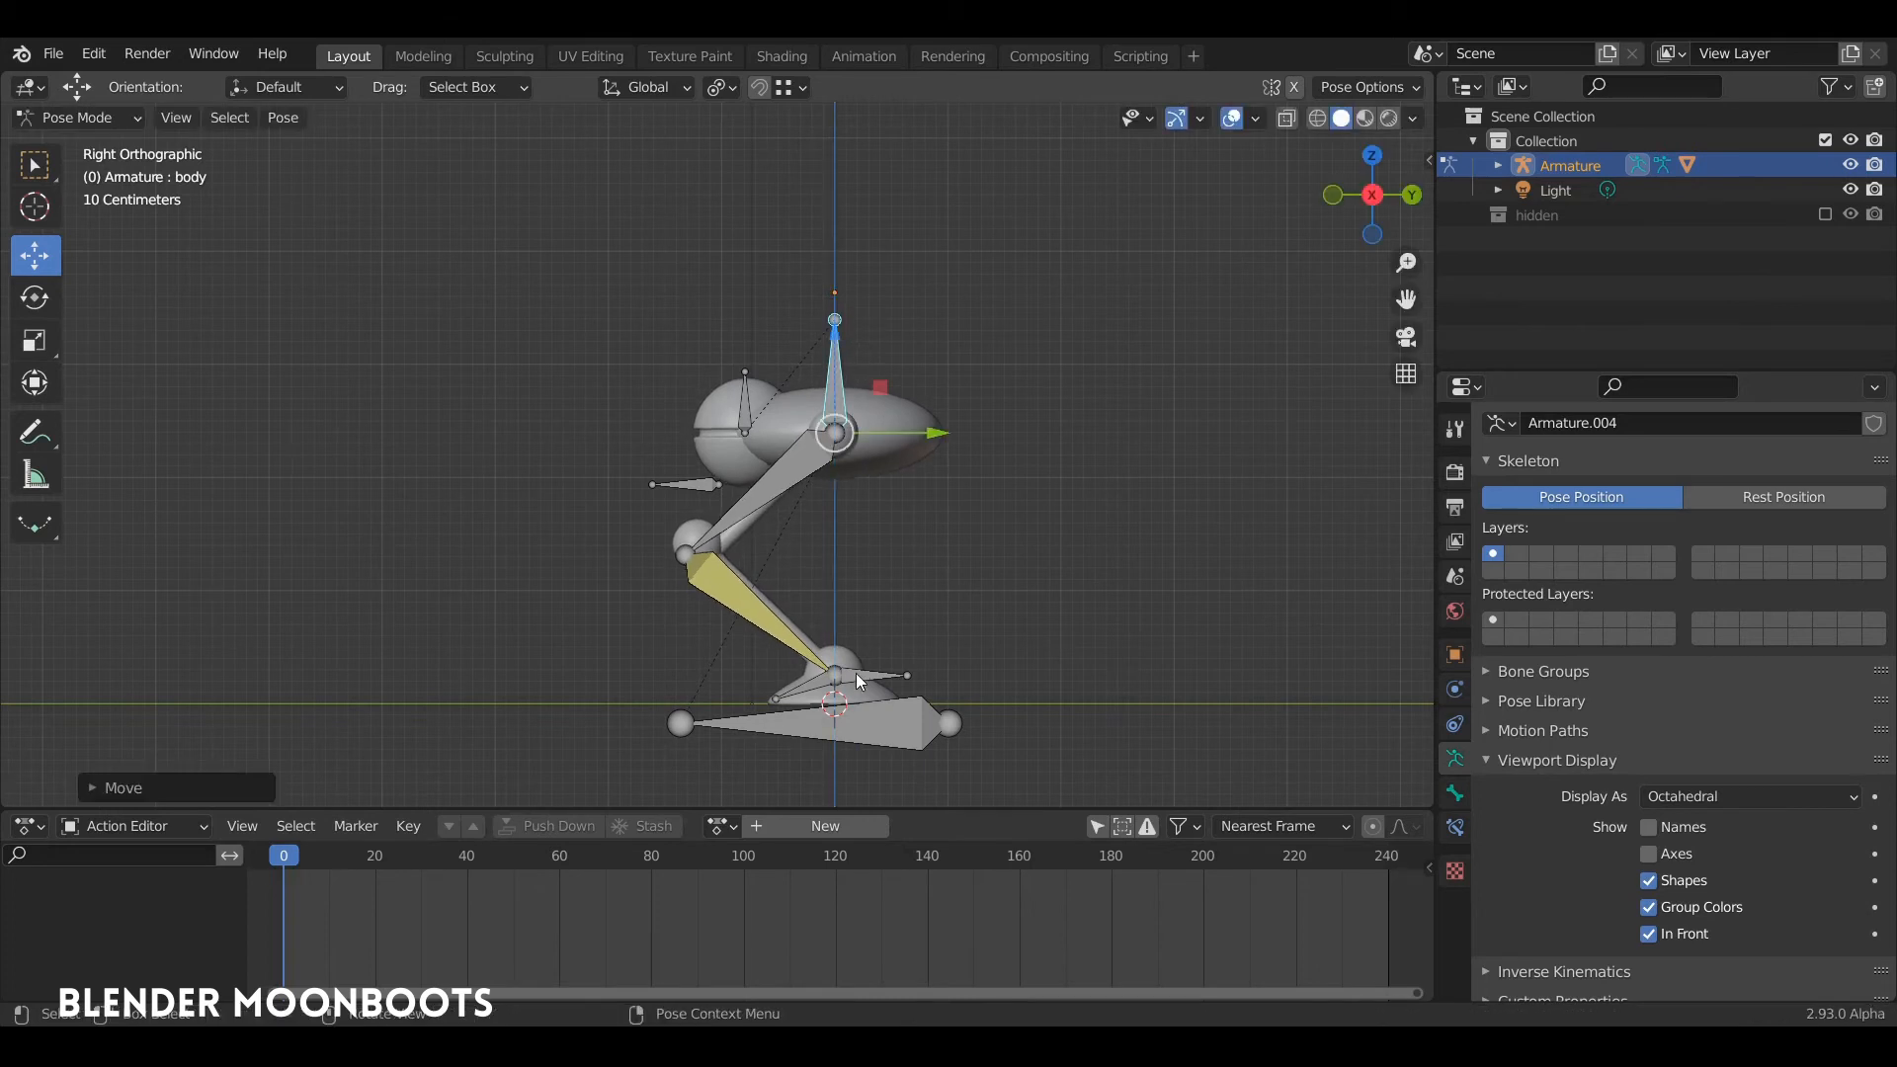
Step: Spread the foot IK targets along Y into a stride, left foot forward and right foot back, and raise the body bone slightly
left_click_drag(856, 678, 701, 680)
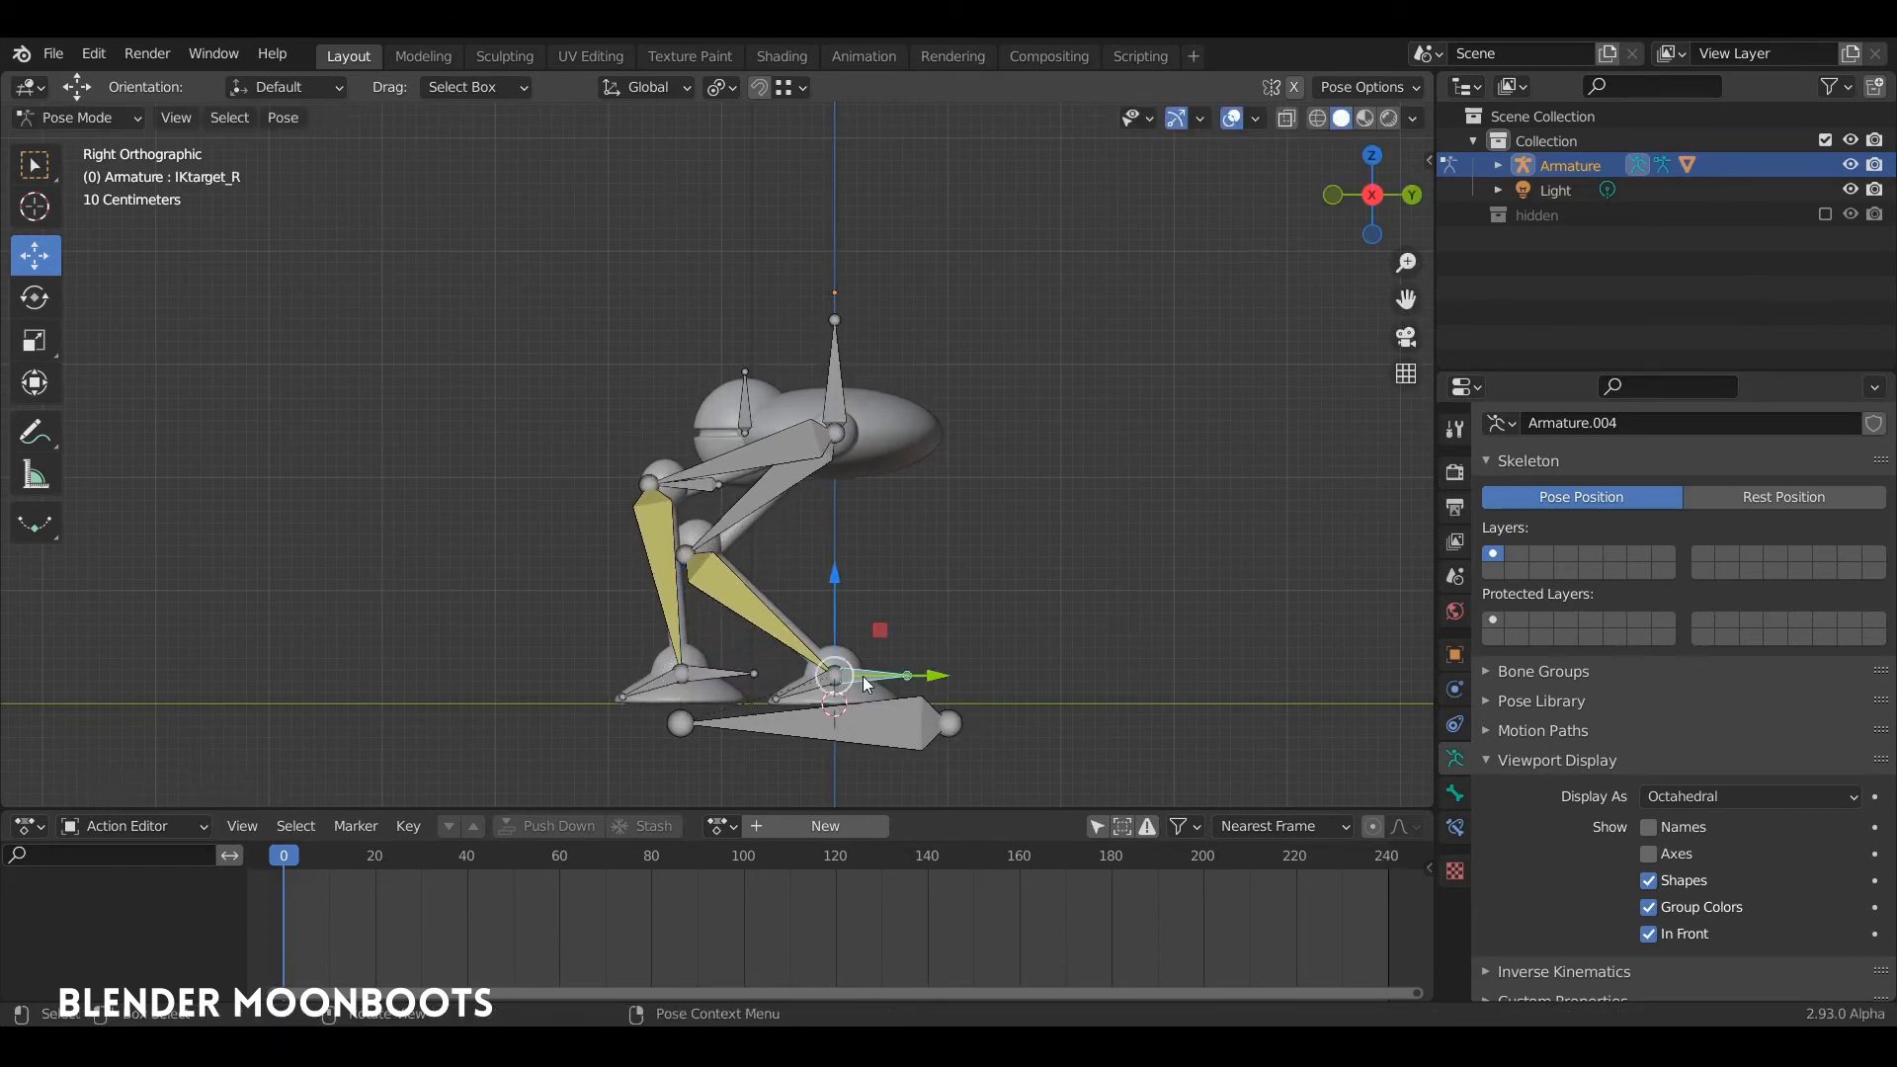
left_click_drag(866, 674, 1058, 672)
left_click(717, 673)
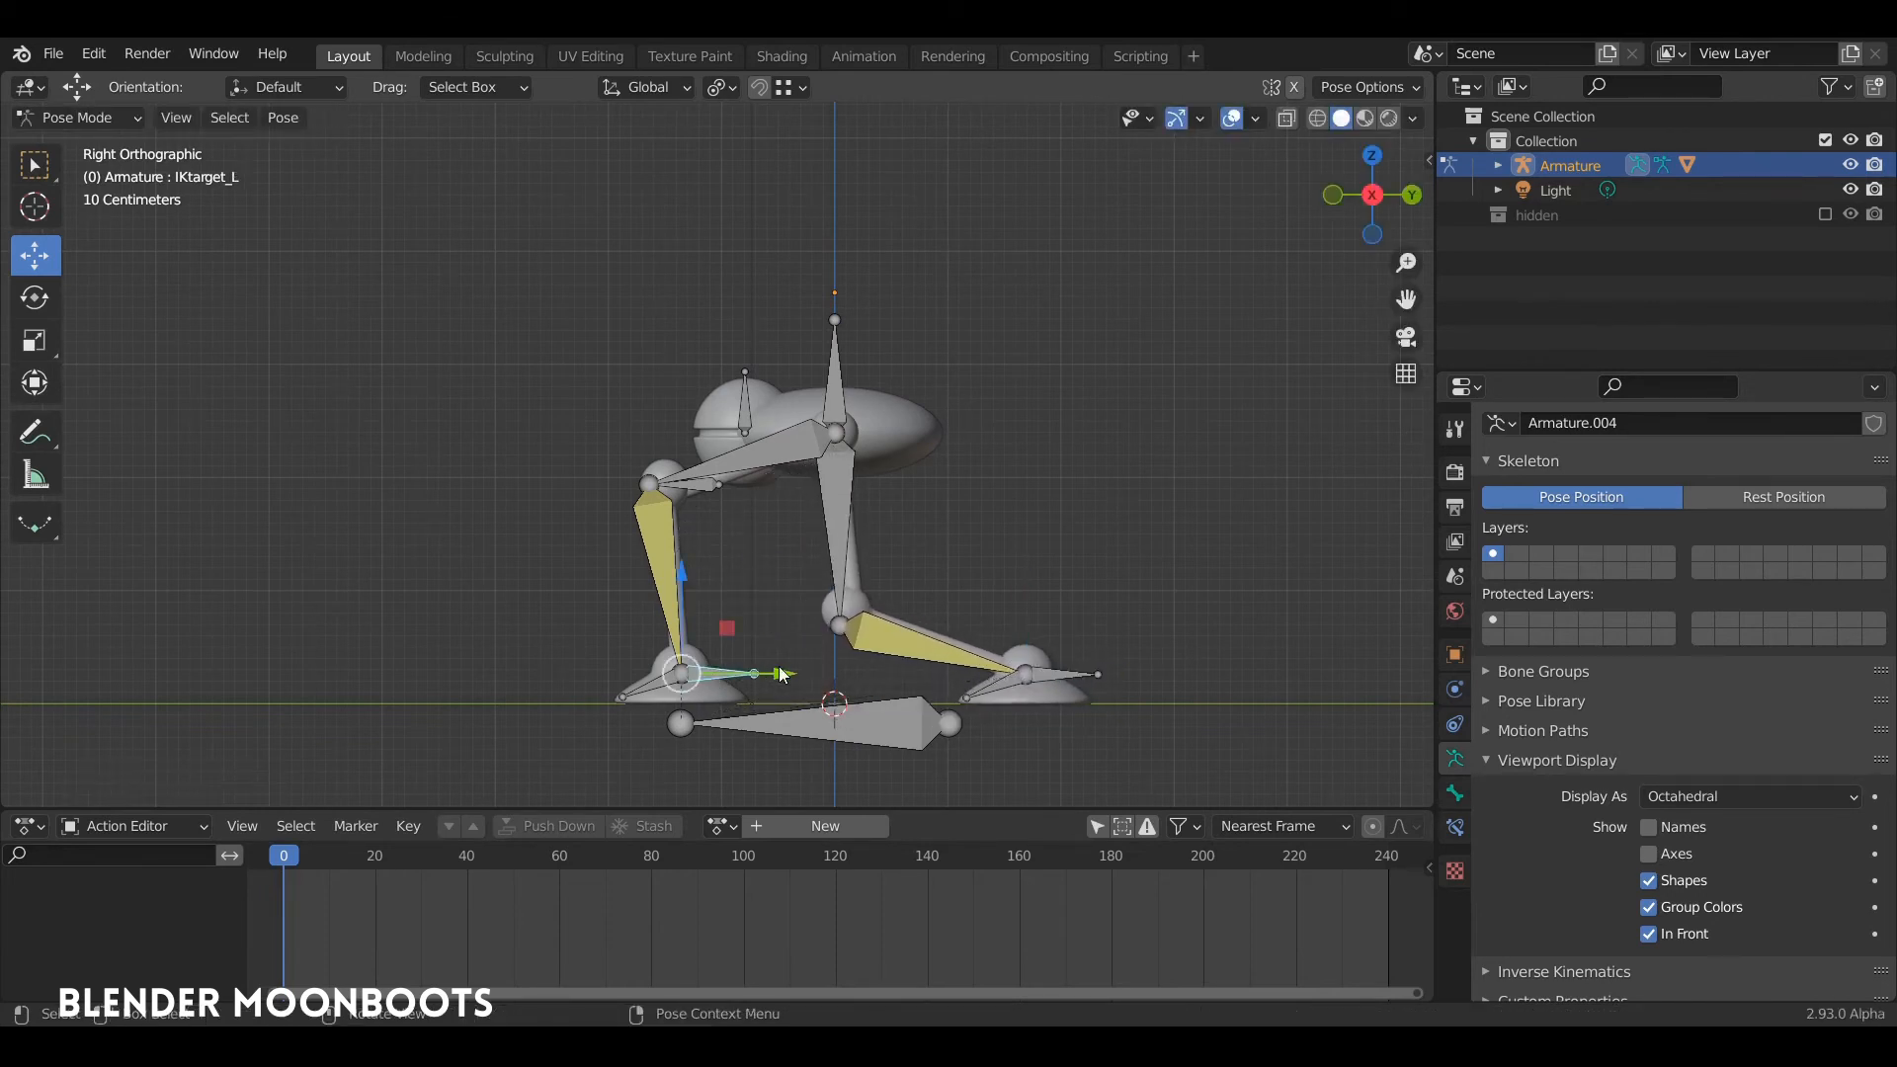
left_click_drag(792, 675, 819, 680)
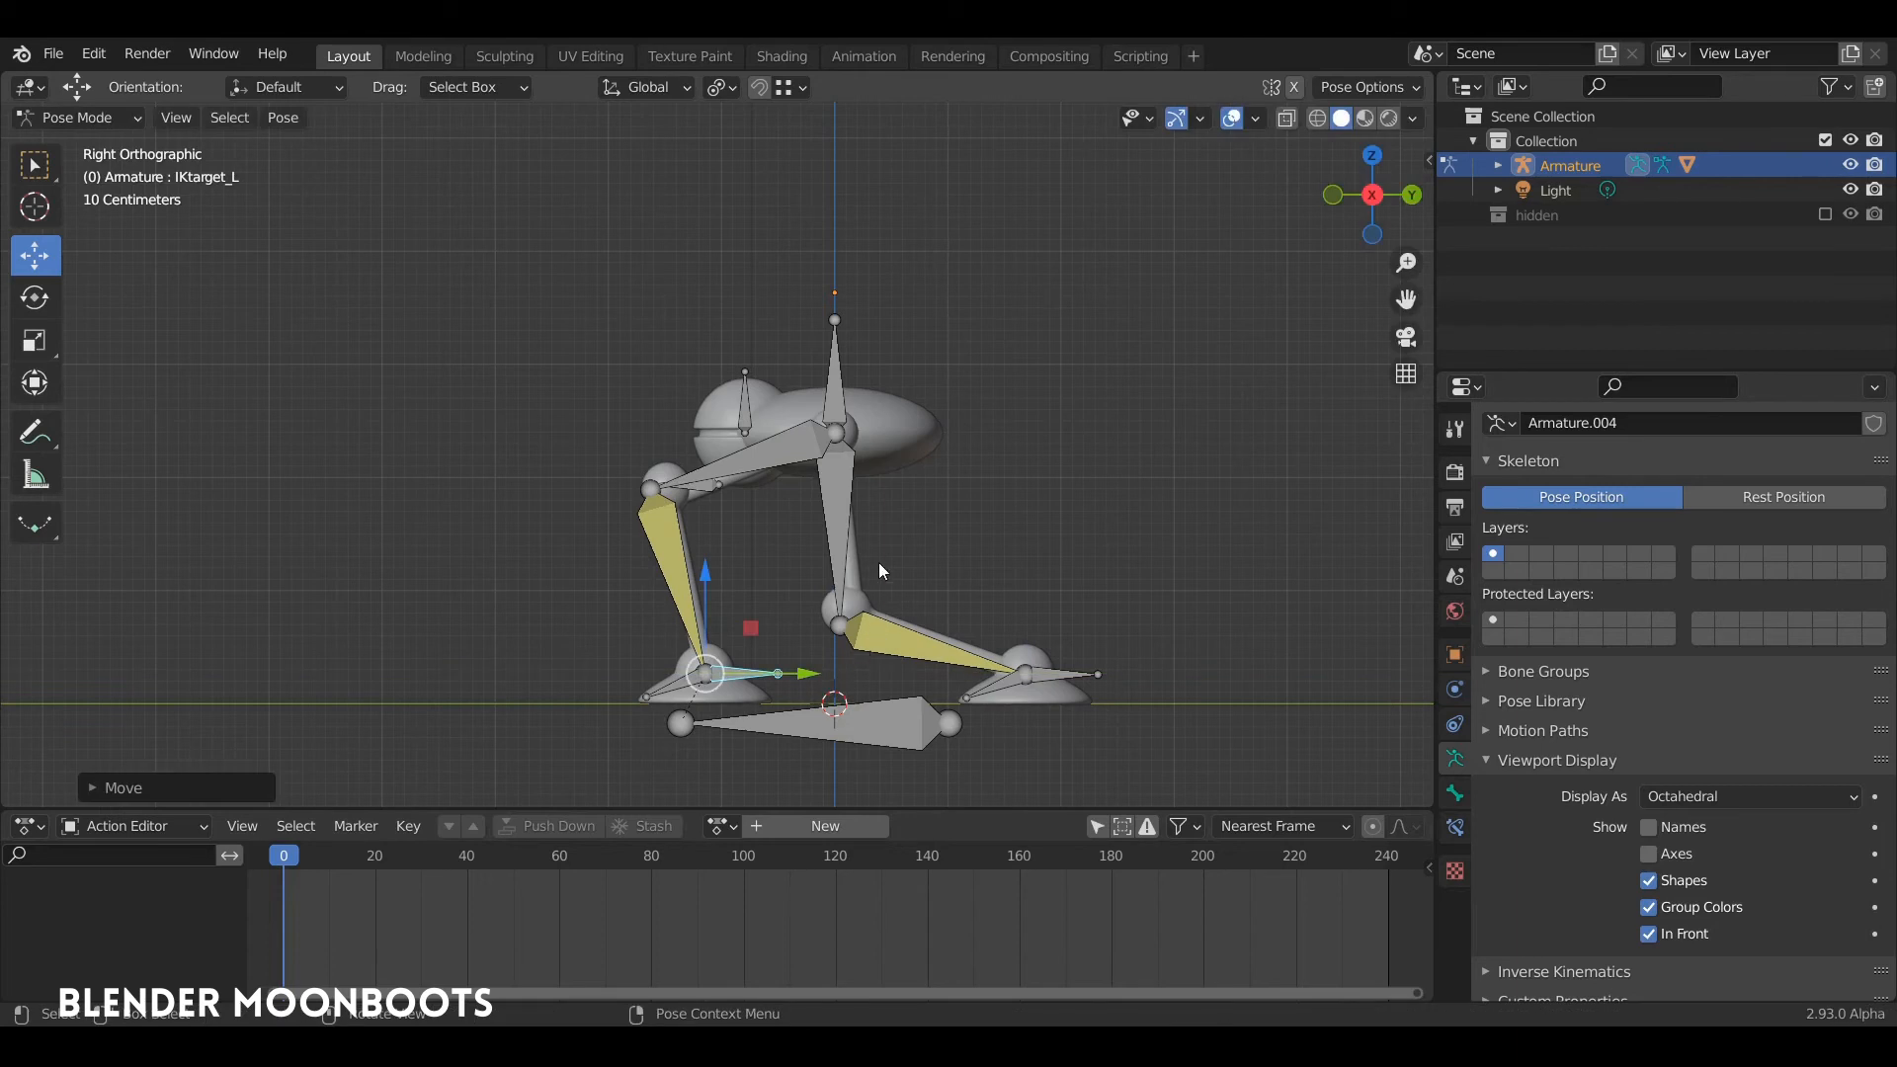
left_click(834, 346)
left_click_drag(835, 326, 842, 311)
Step: Select both knee pole targets and move them forward along Y, well in front of the knees
key("a")
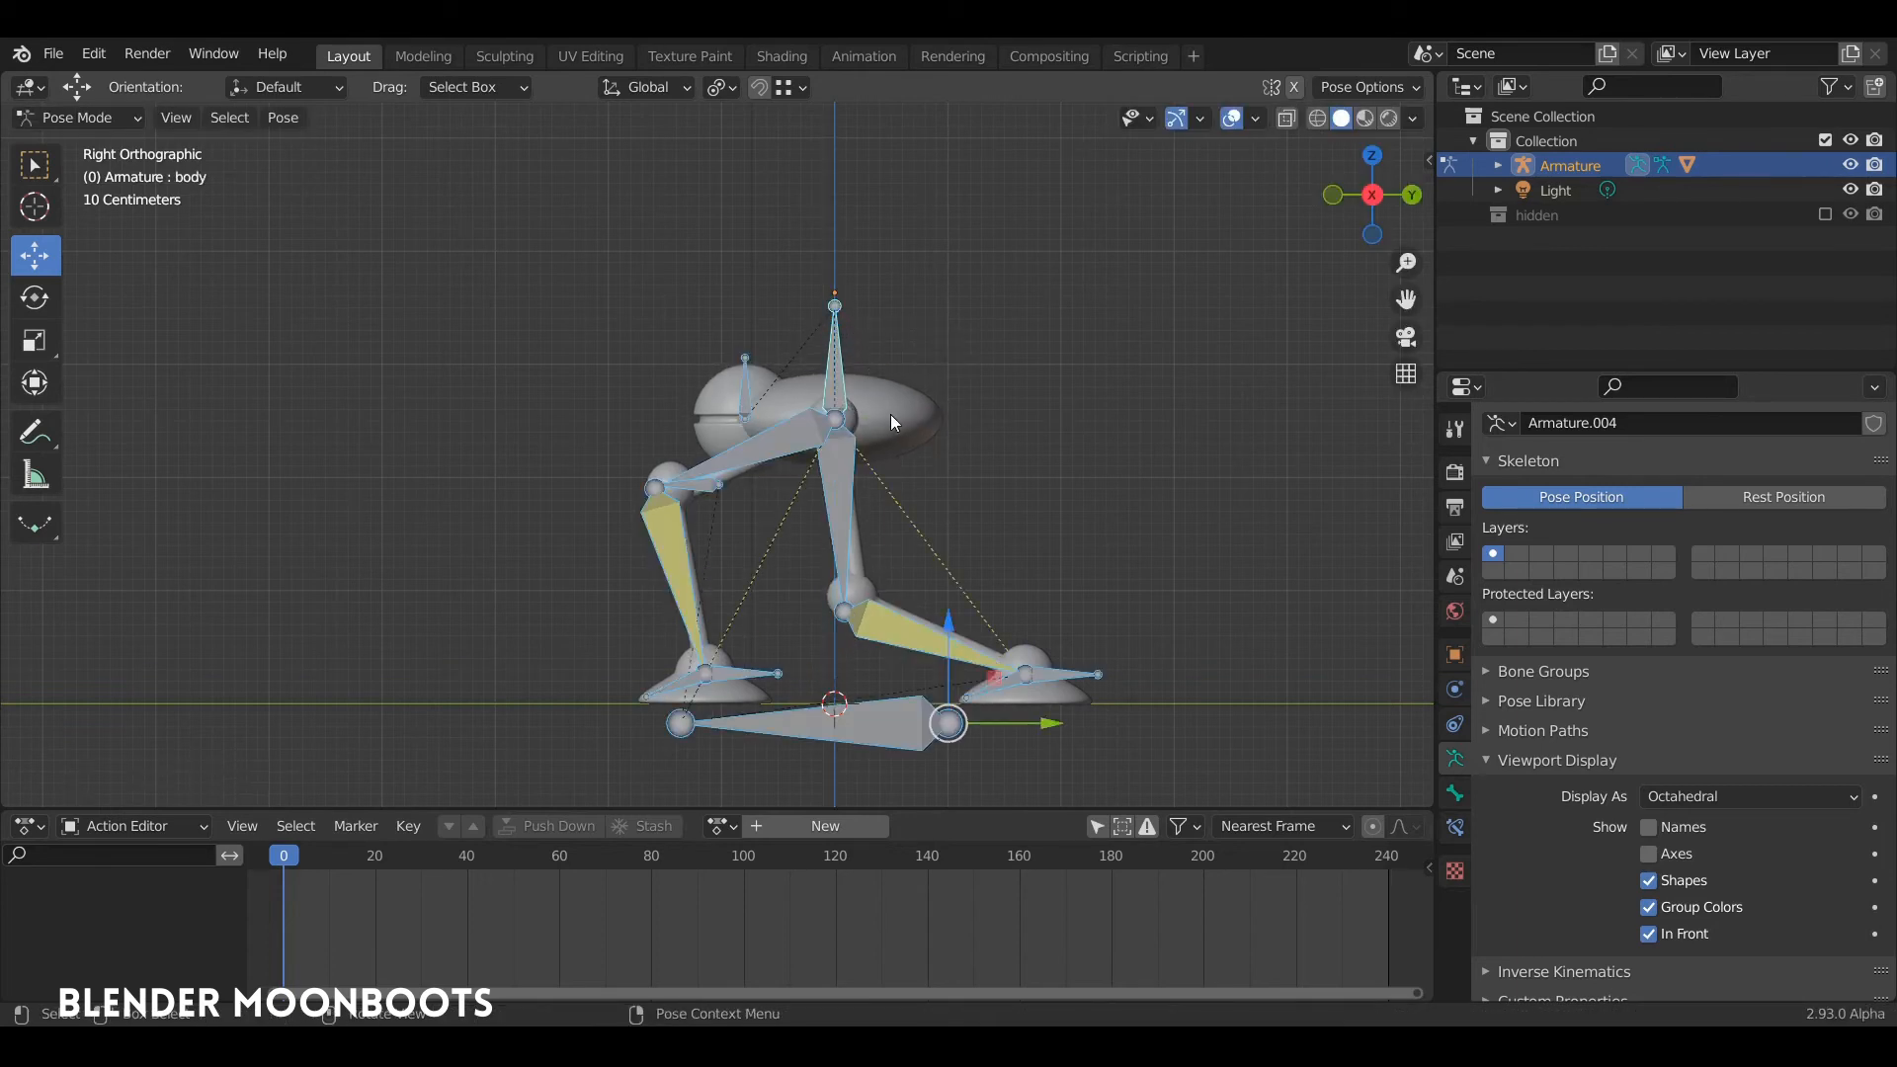
left_click(707, 476)
middle_click_drag(707, 476, 583, 412)
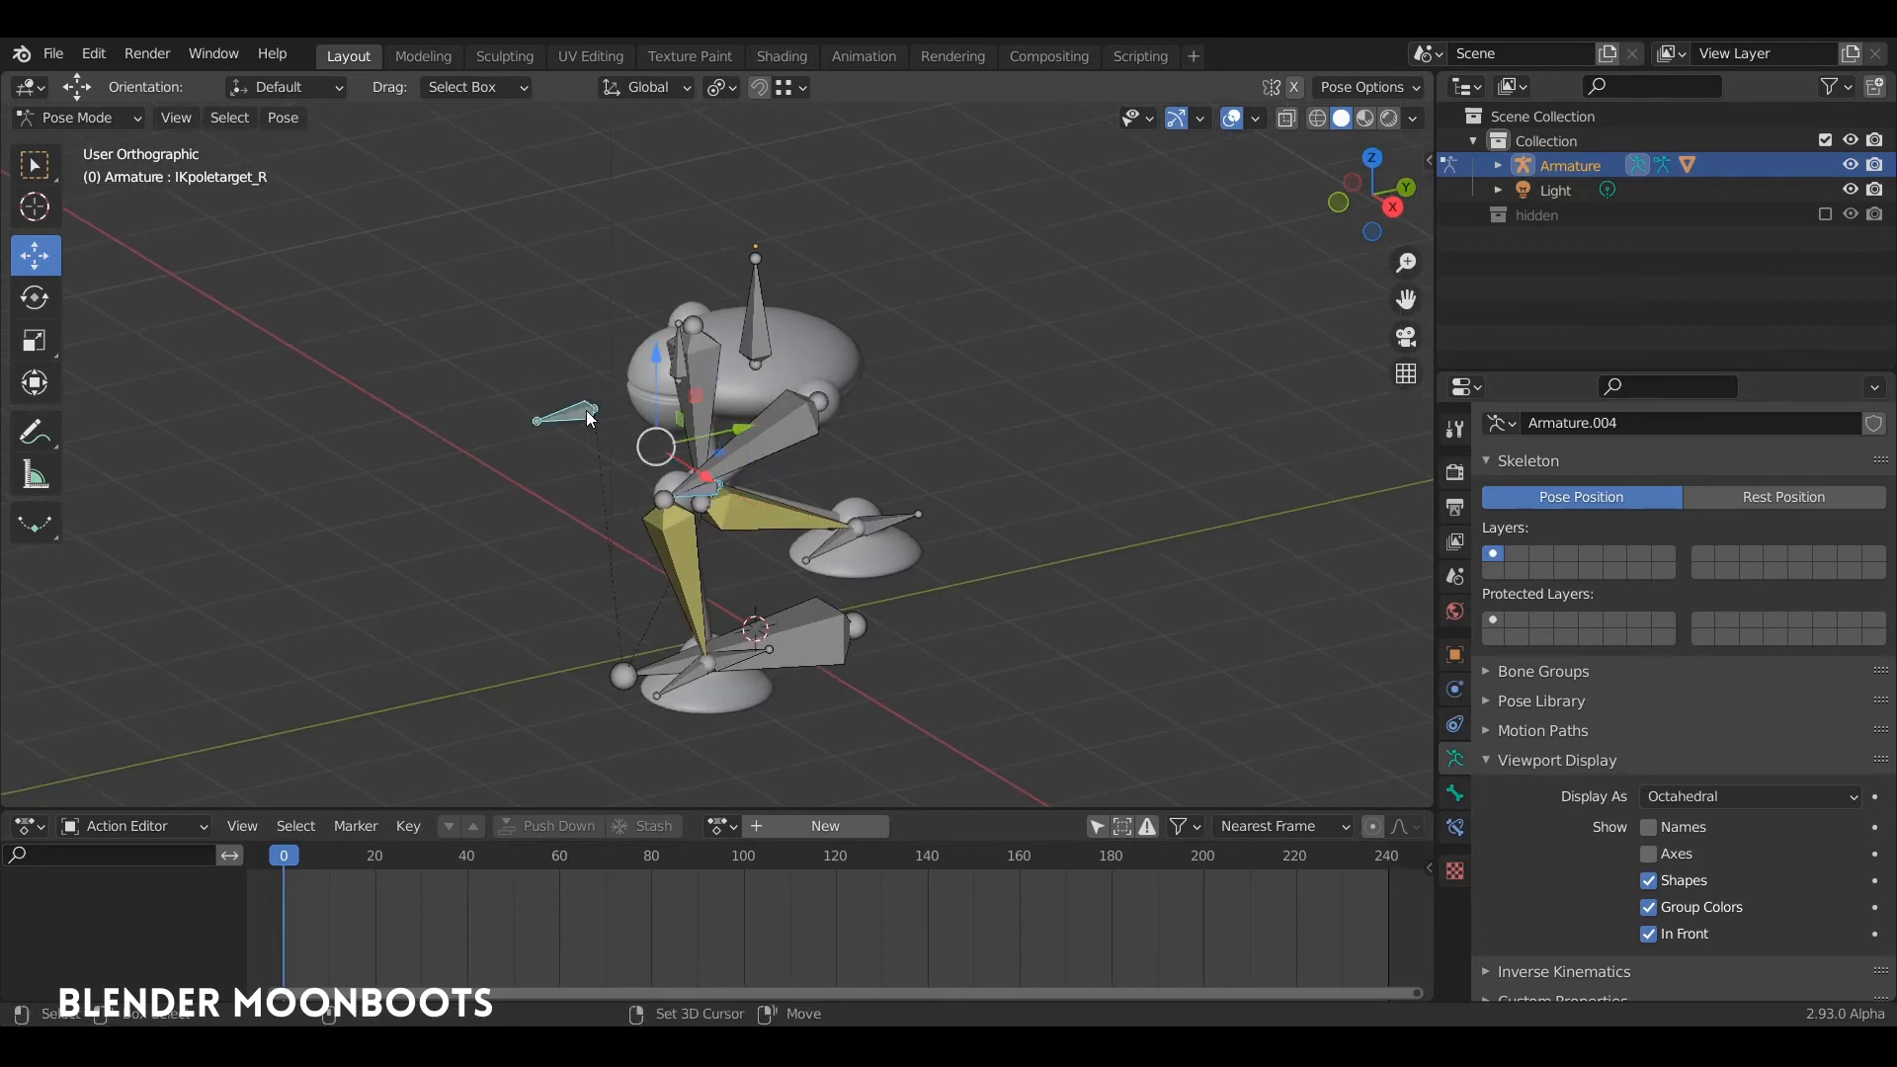
key("KP_3")
left_click_drag(744, 452, 608, 458)
Step: Select all bones and insert a keyframe for the stride pose at frame 0
key("a")
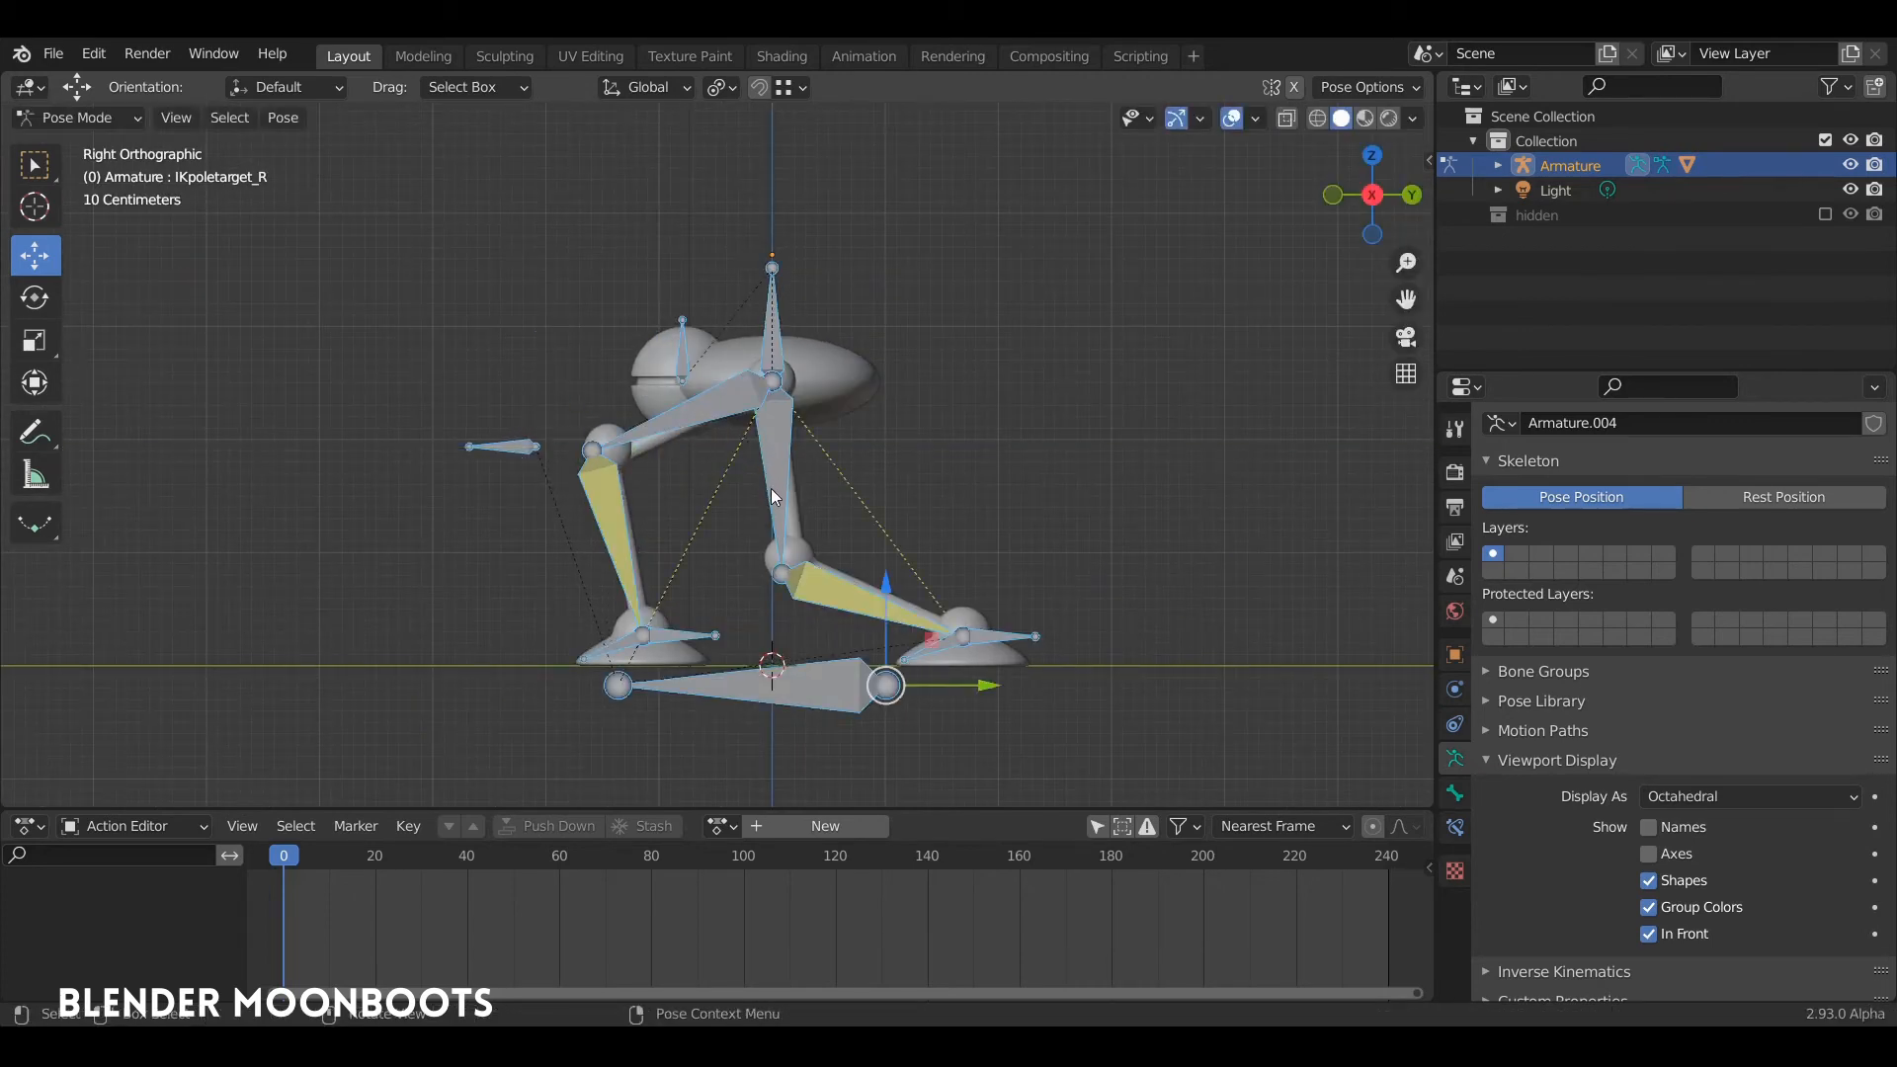
key("i")
left_click(763, 484)
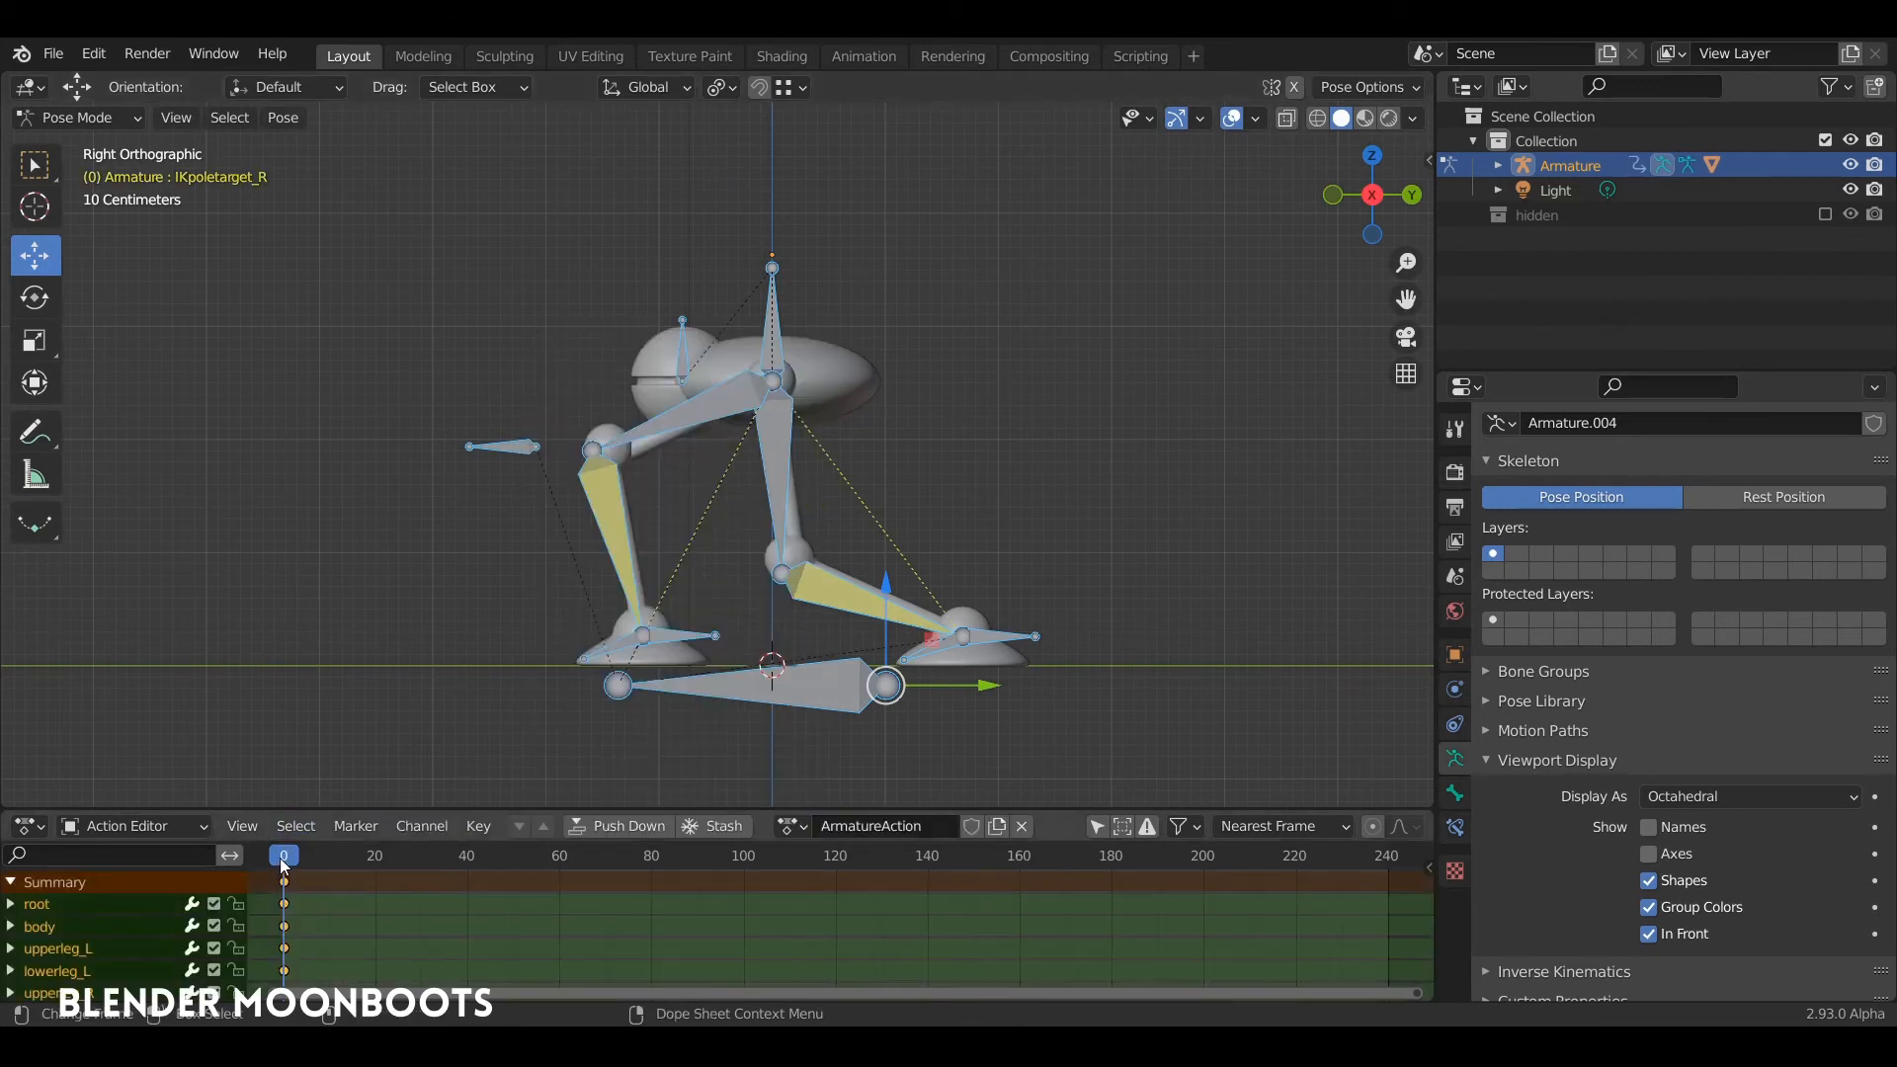
Step: Go to frame 20 and move the body bone forward and up over the planted left foot
left_click_drag(283, 859, 372, 895)
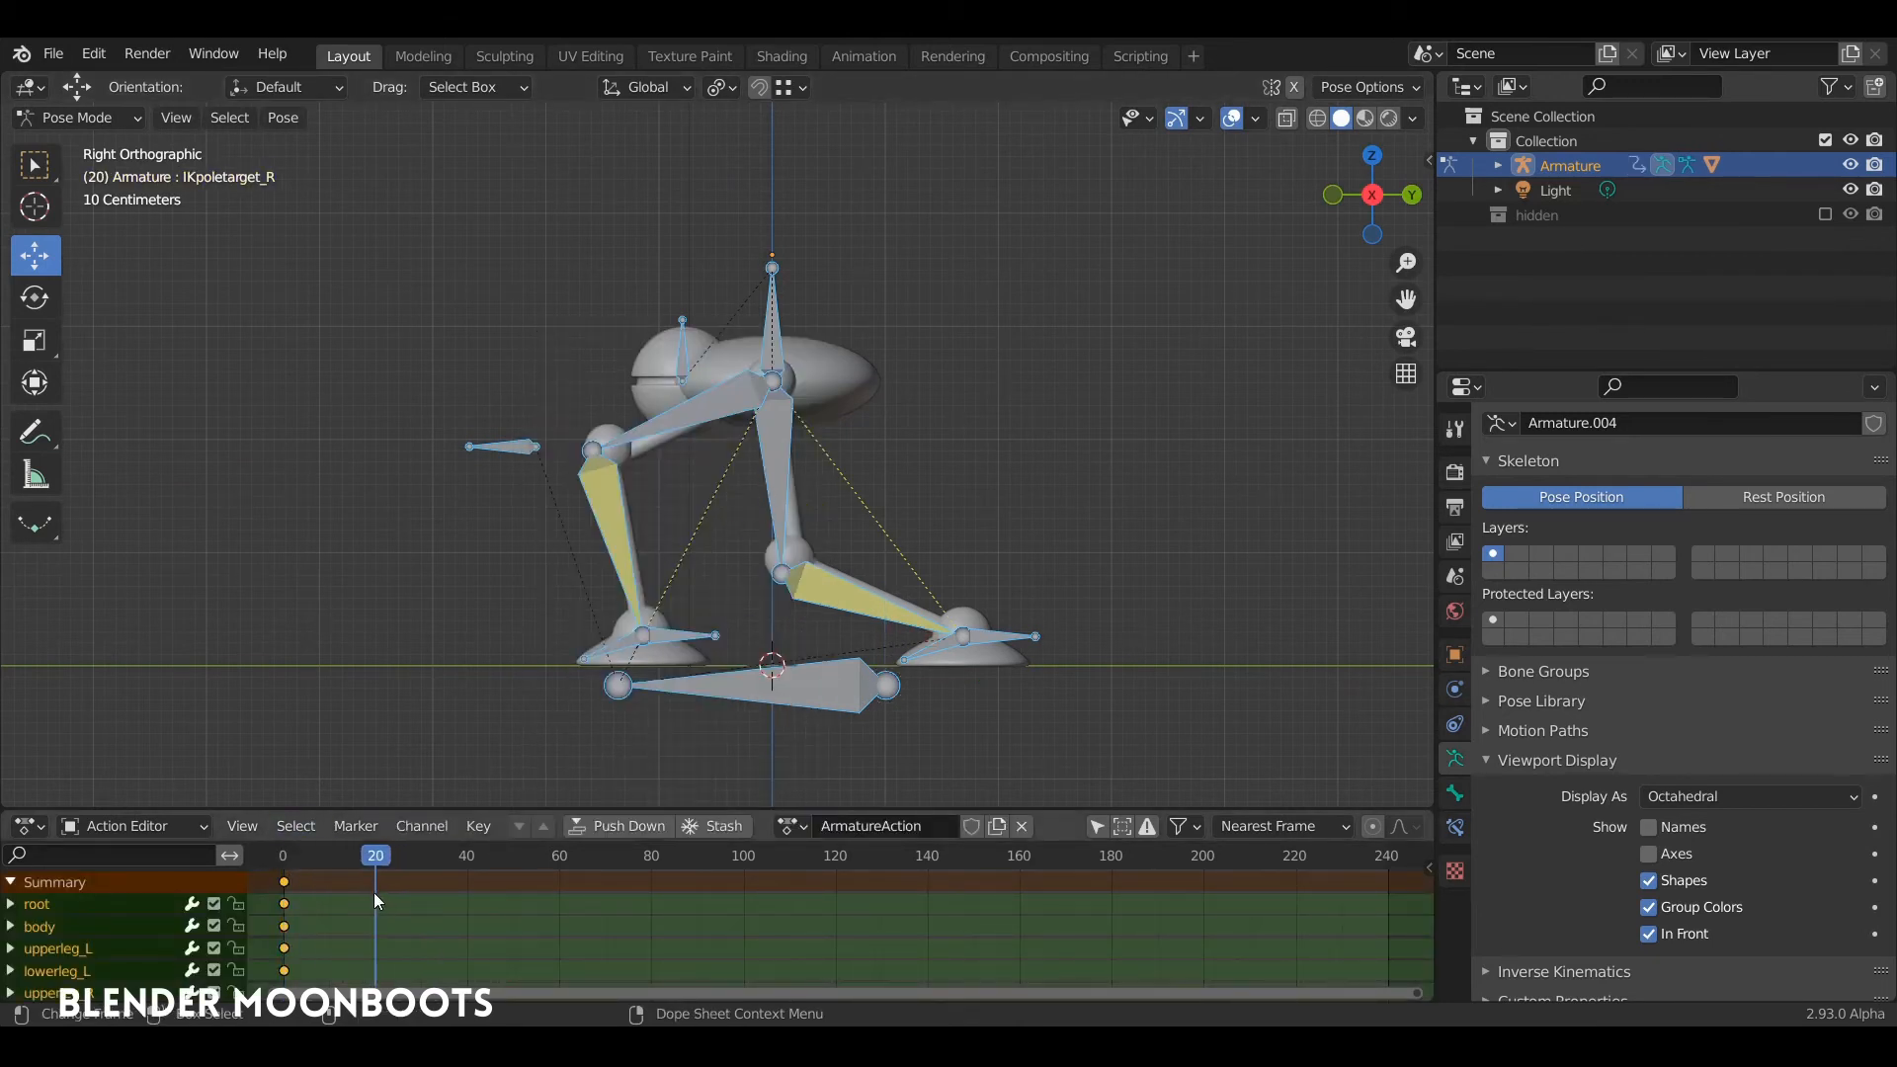
left_click(885, 685)
left_click(775, 346)
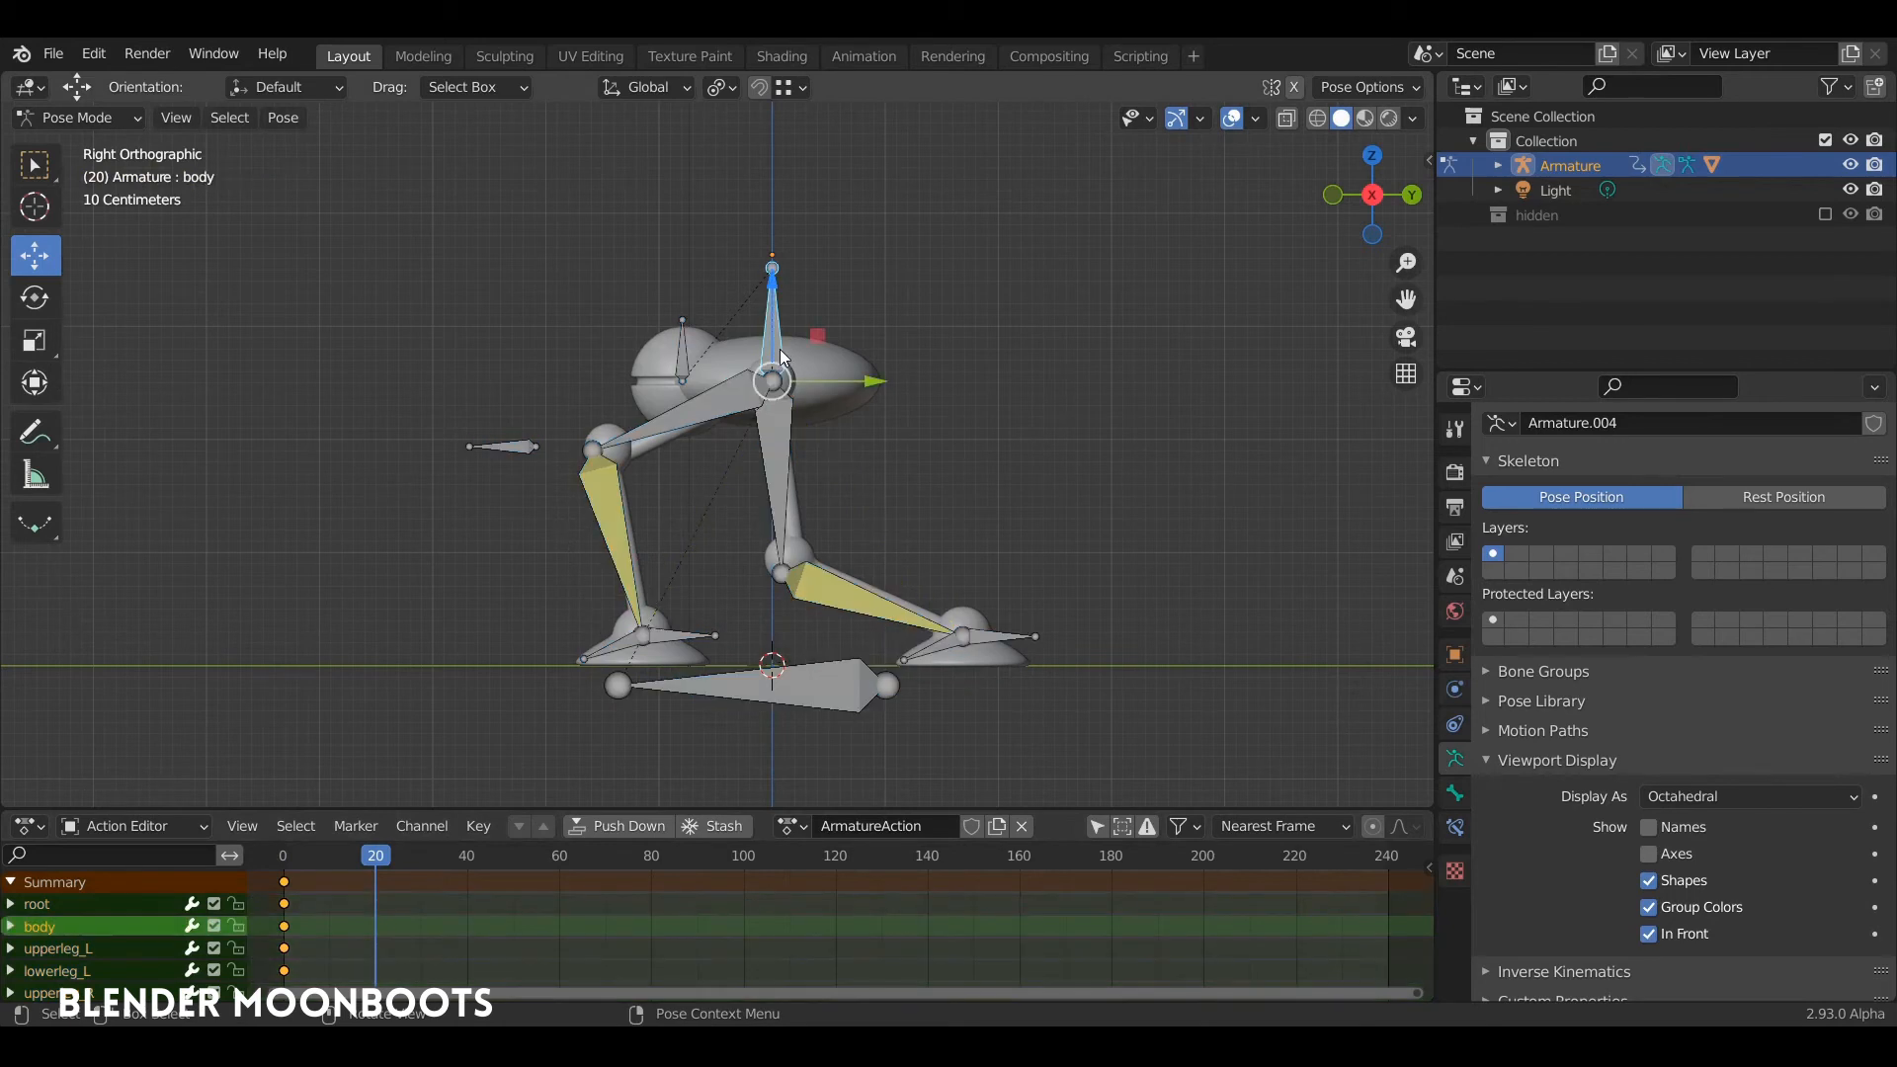
left_click_drag(775, 366, 661, 255)
Step: Bring the right foot's IK target forward, lifted beside the left foot, and rotate it about -27.6°
left_click_drag(981, 635, 667, 577)
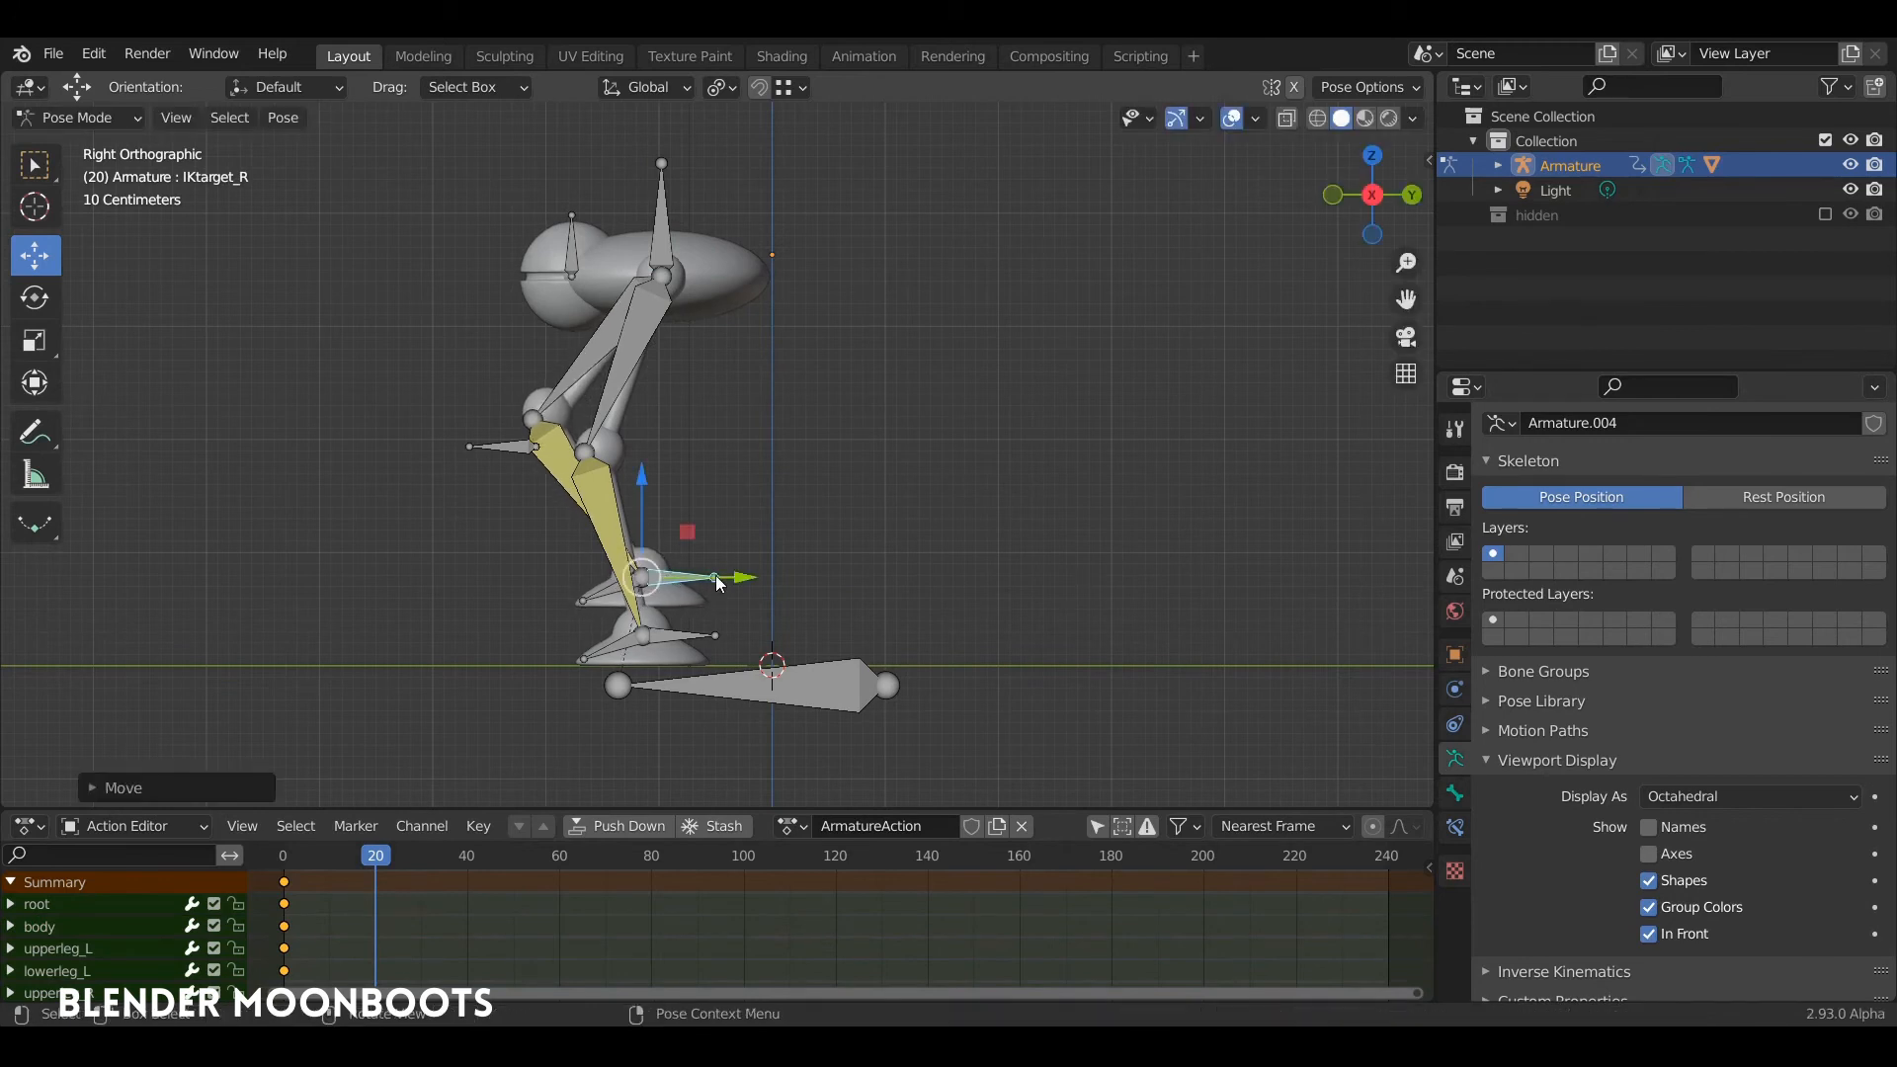
key("r")
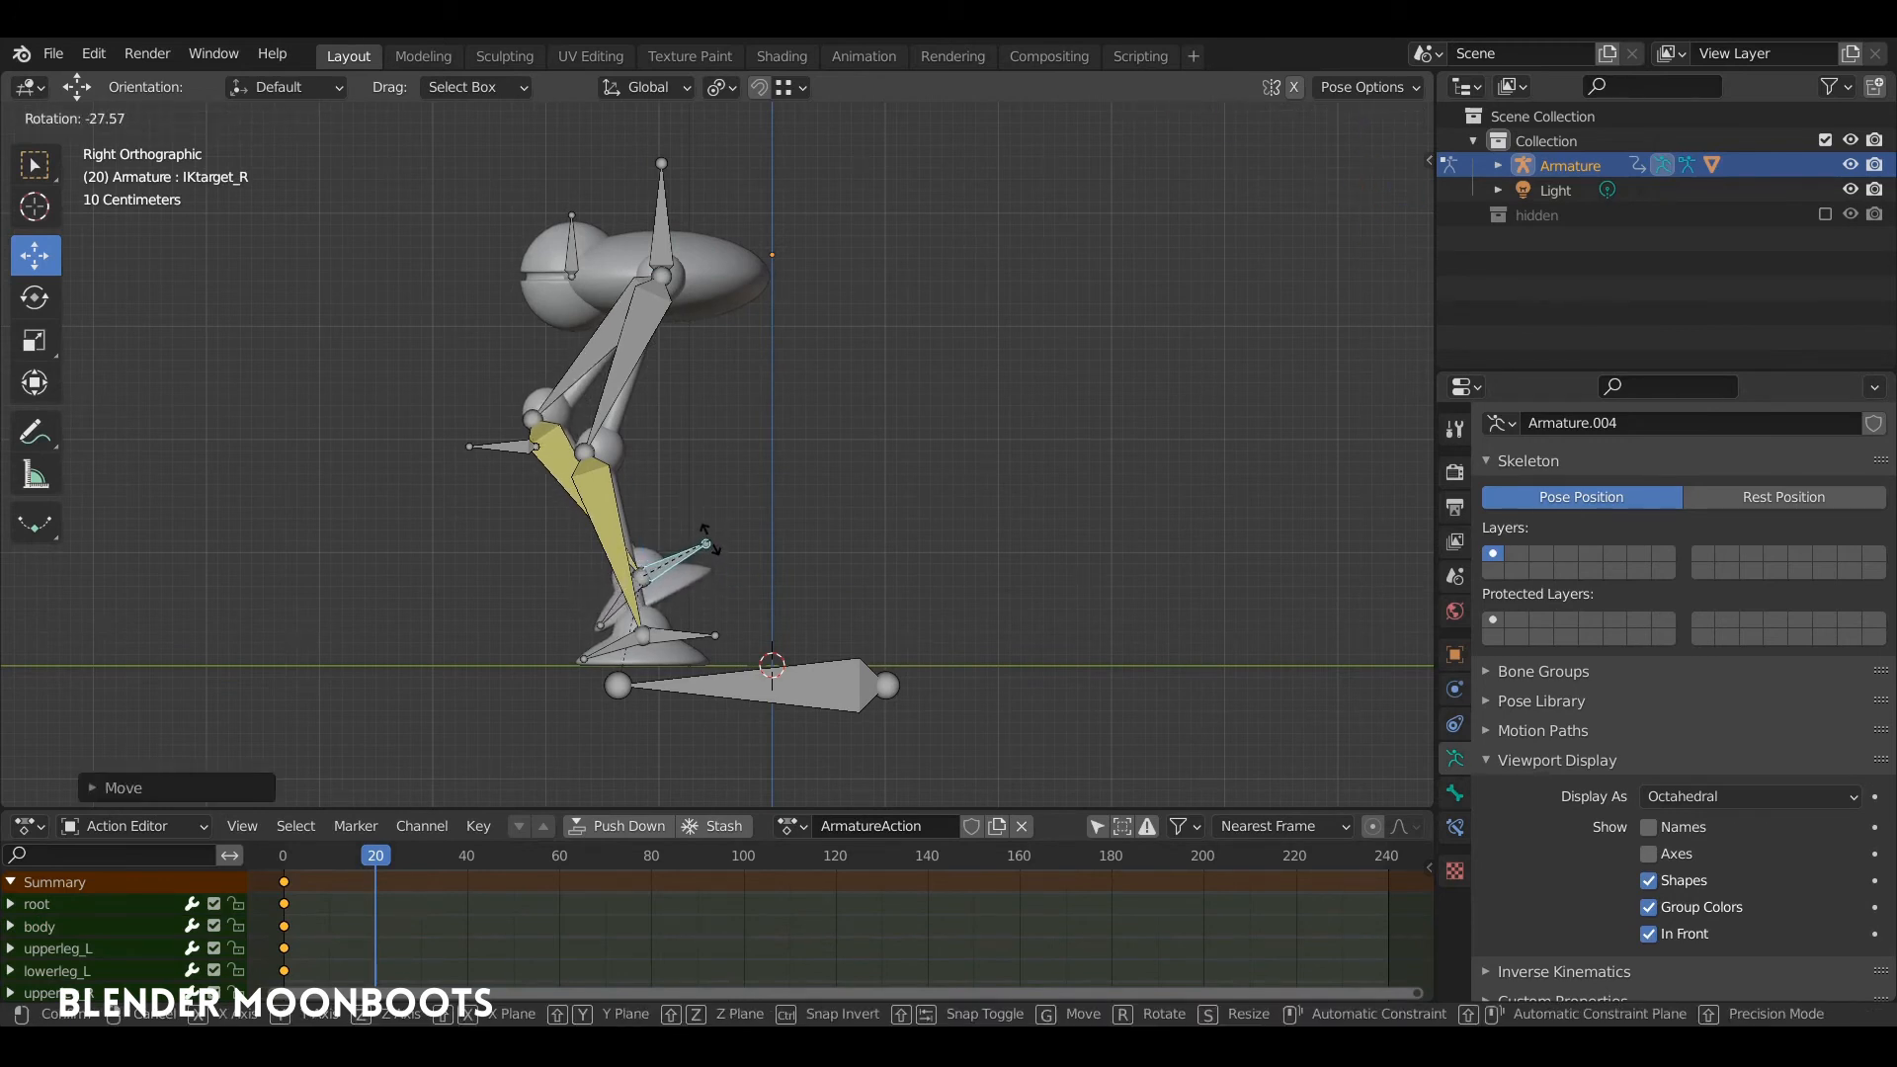
left_click(708, 539)
Step: Select both knee pole targets and move them forward along Y by about 0.76 m
left_click(520, 453)
middle_click_drag(520, 450, 626, 484)
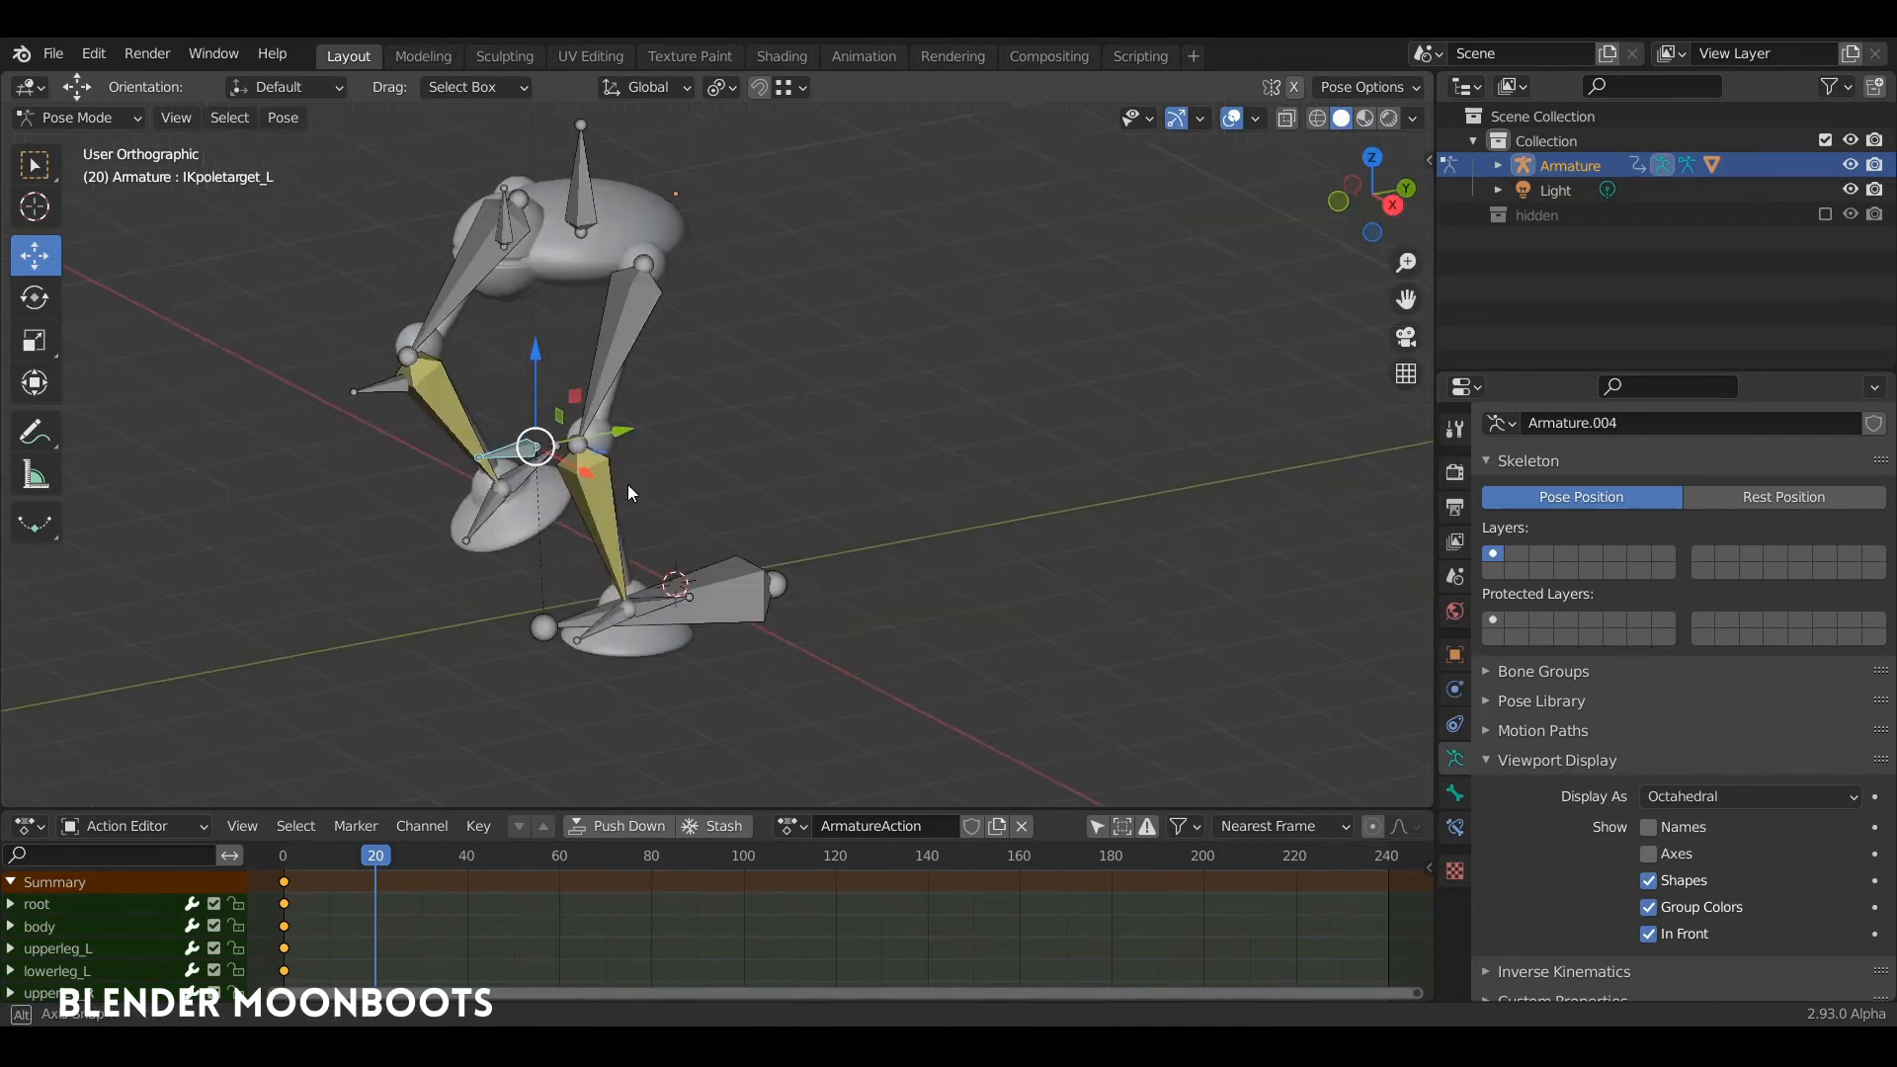
left_click(383, 388)
key("KP_3")
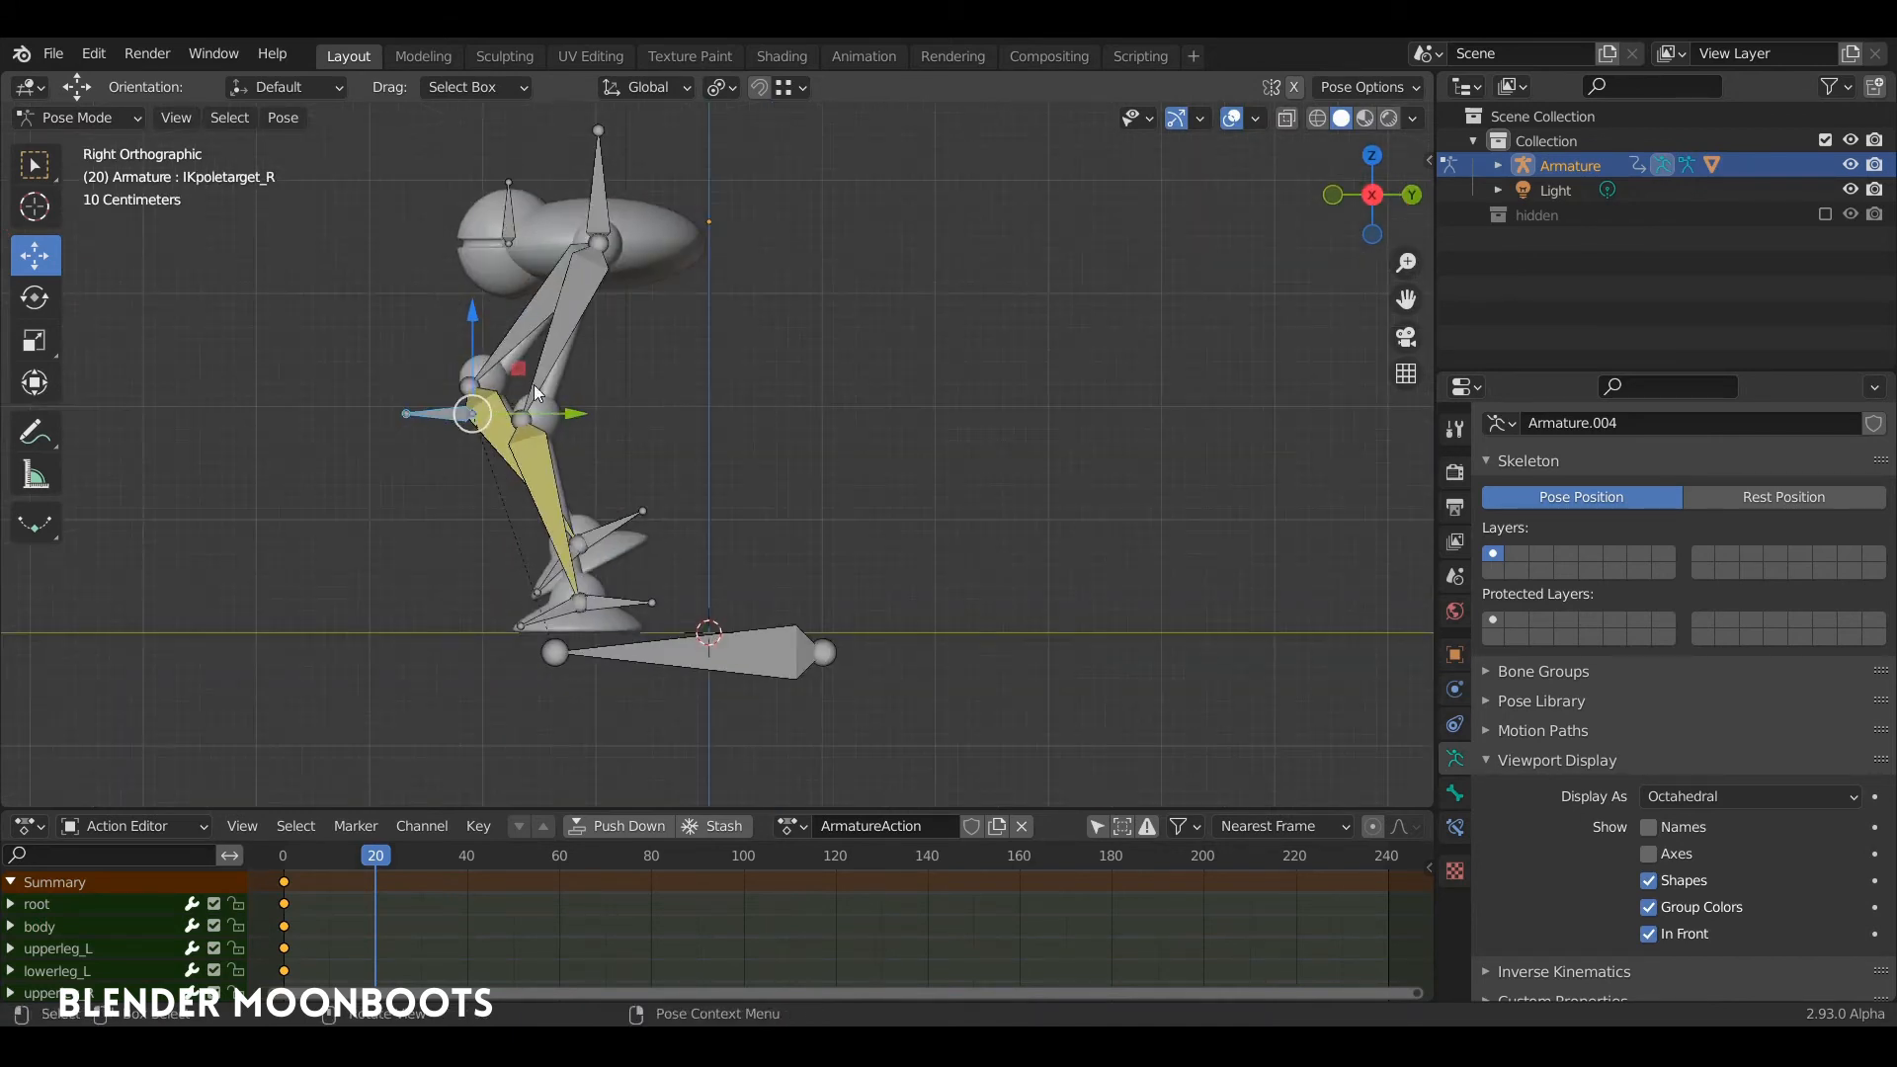
left_click_drag(581, 419, 546, 413)
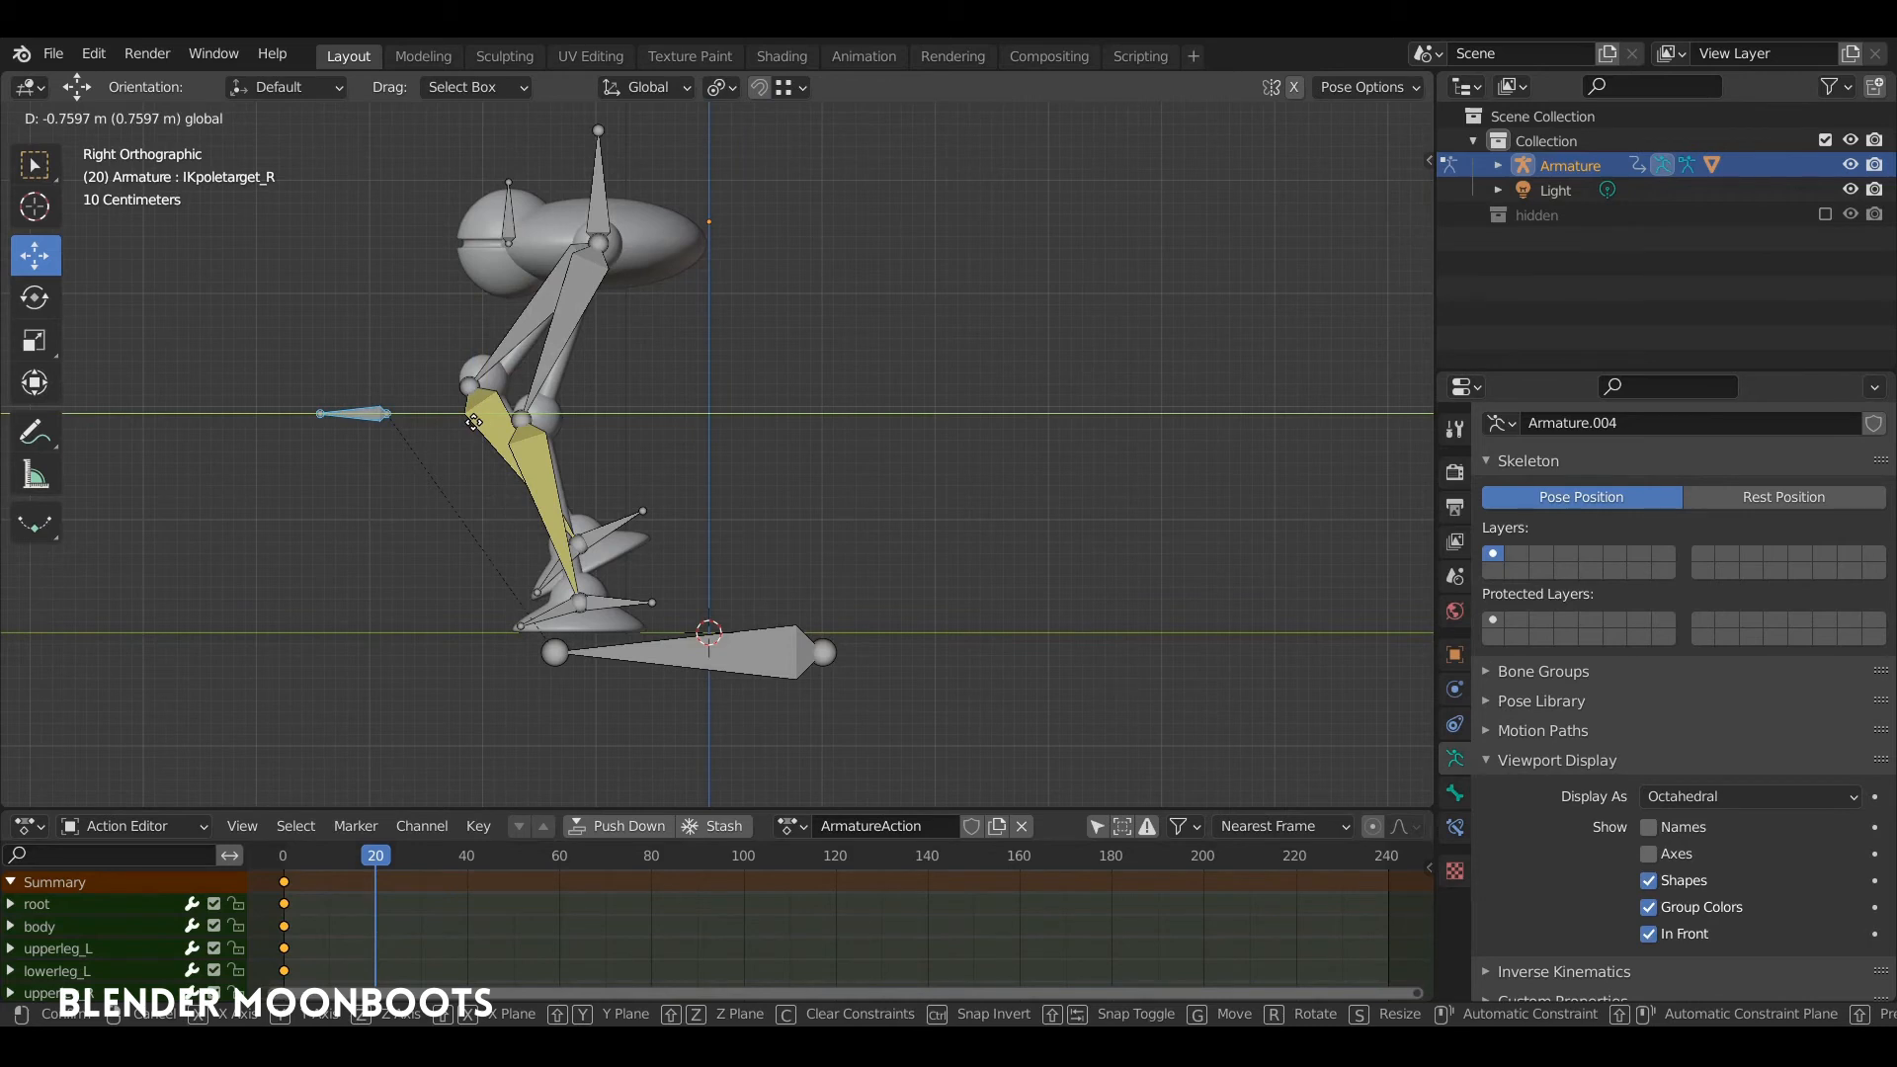
left_click_drag(473, 422, 474, 421)
Step: Select all bones and insert a keyframe for the passing pose at frame 20
middle_click_drag(597, 403, 885, 489, "shift")
key("a")
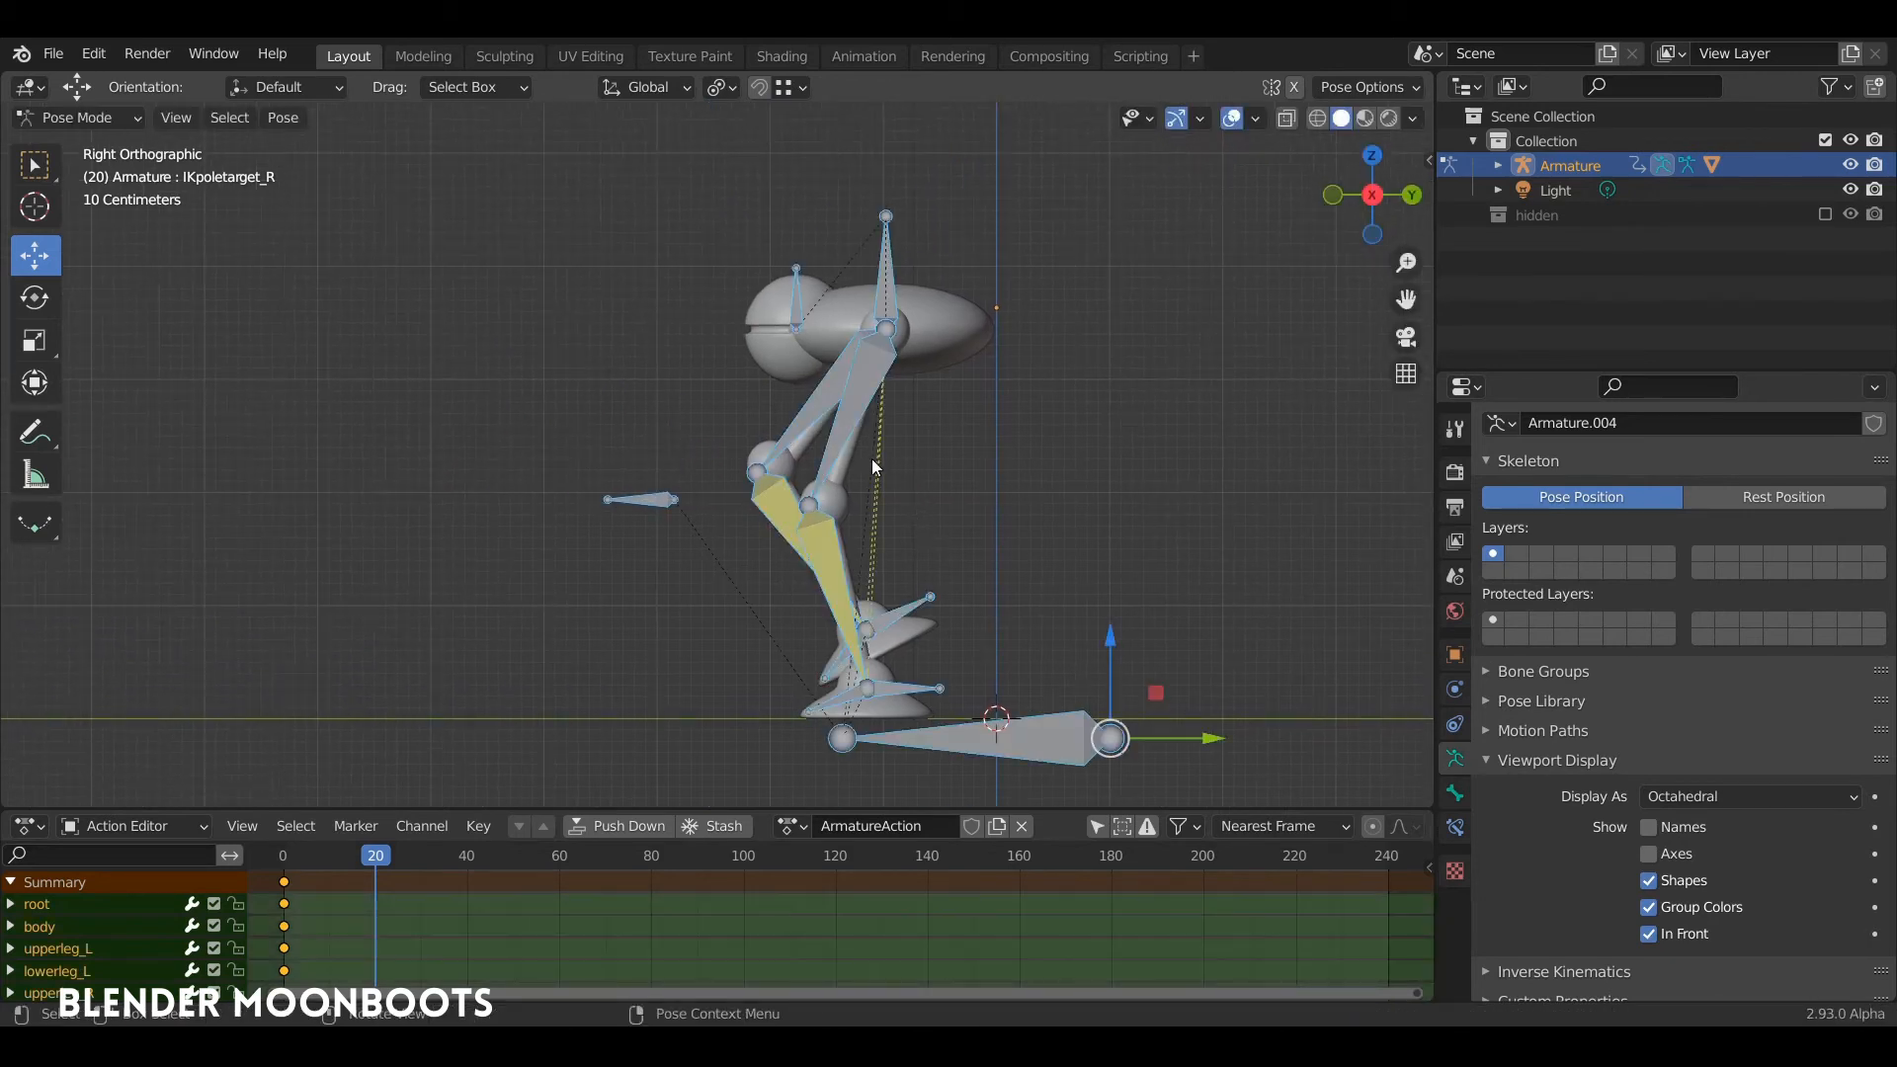
key("i")
left_click(853, 478)
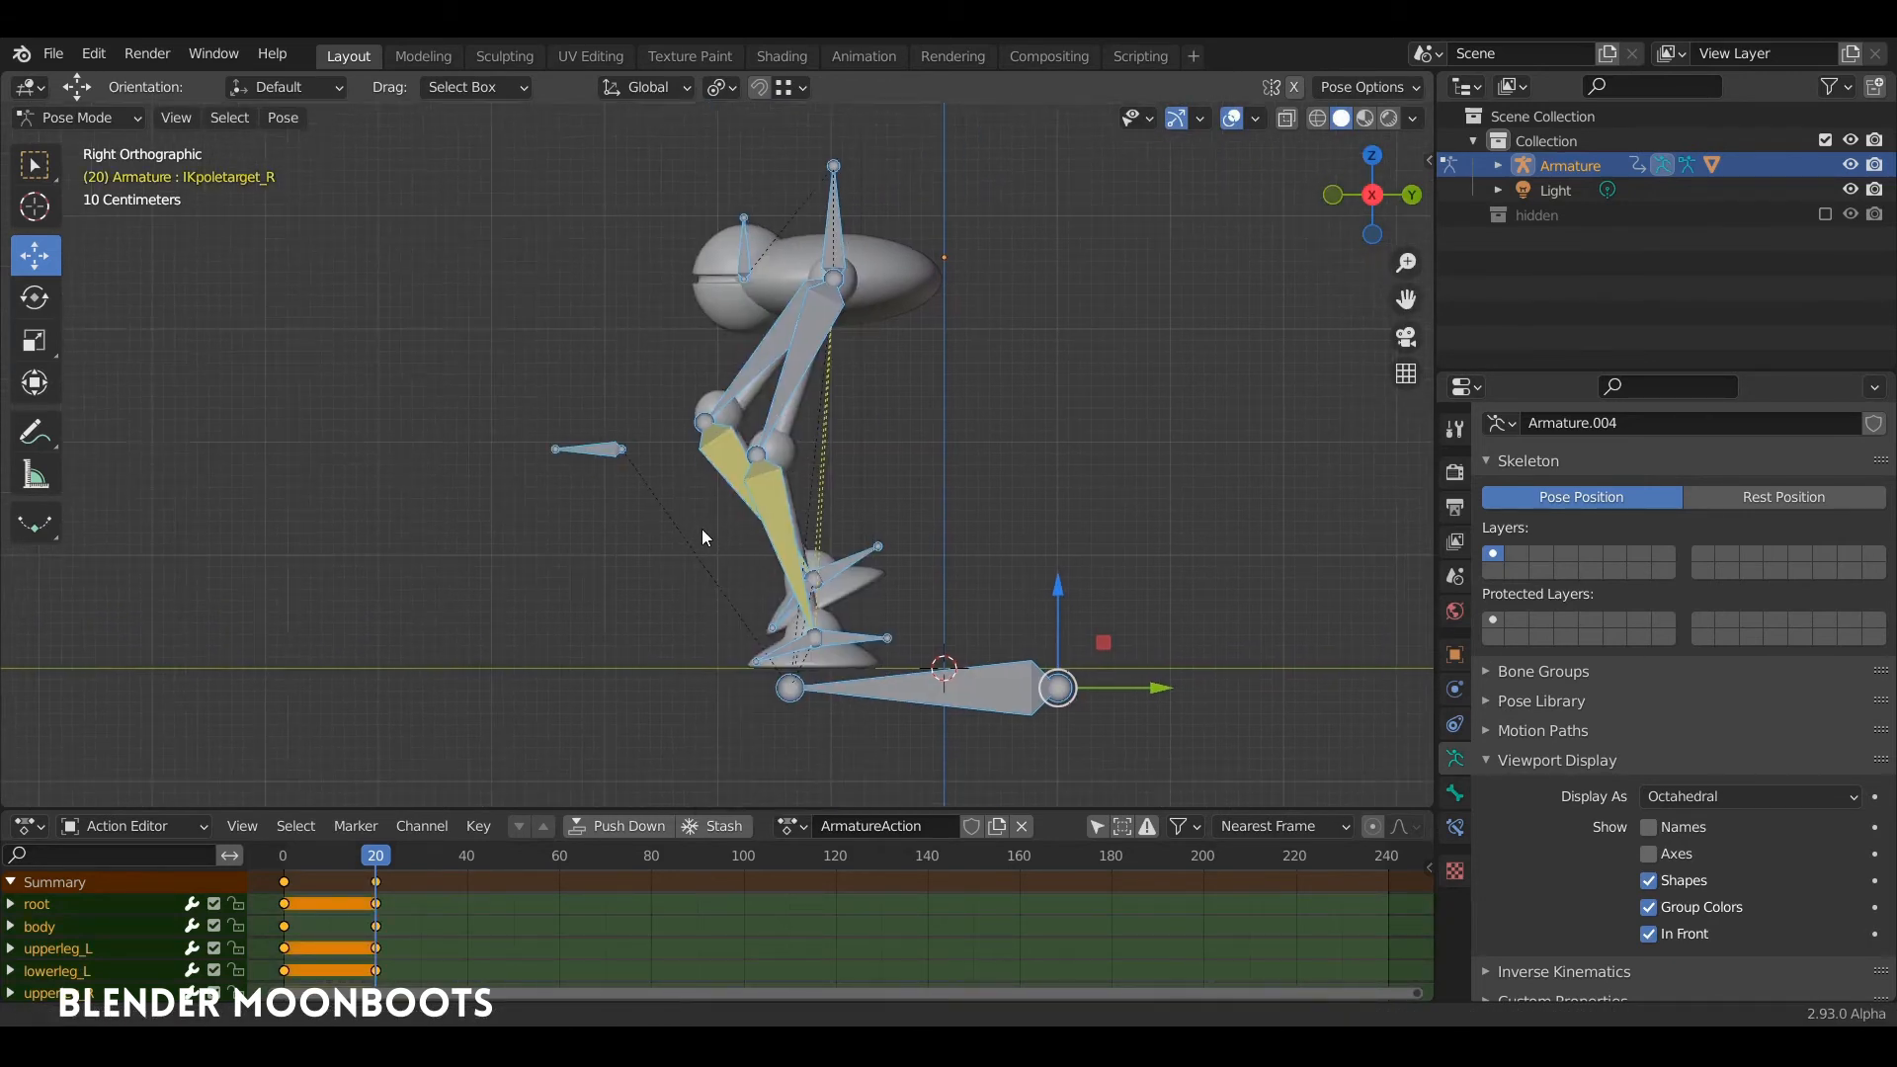
Step: Return to frame 0 and copy the stride pose of all bones
left_click_drag(390, 857, 283, 901)
middle_click_drag(567, 557, 479, 478, "shift")
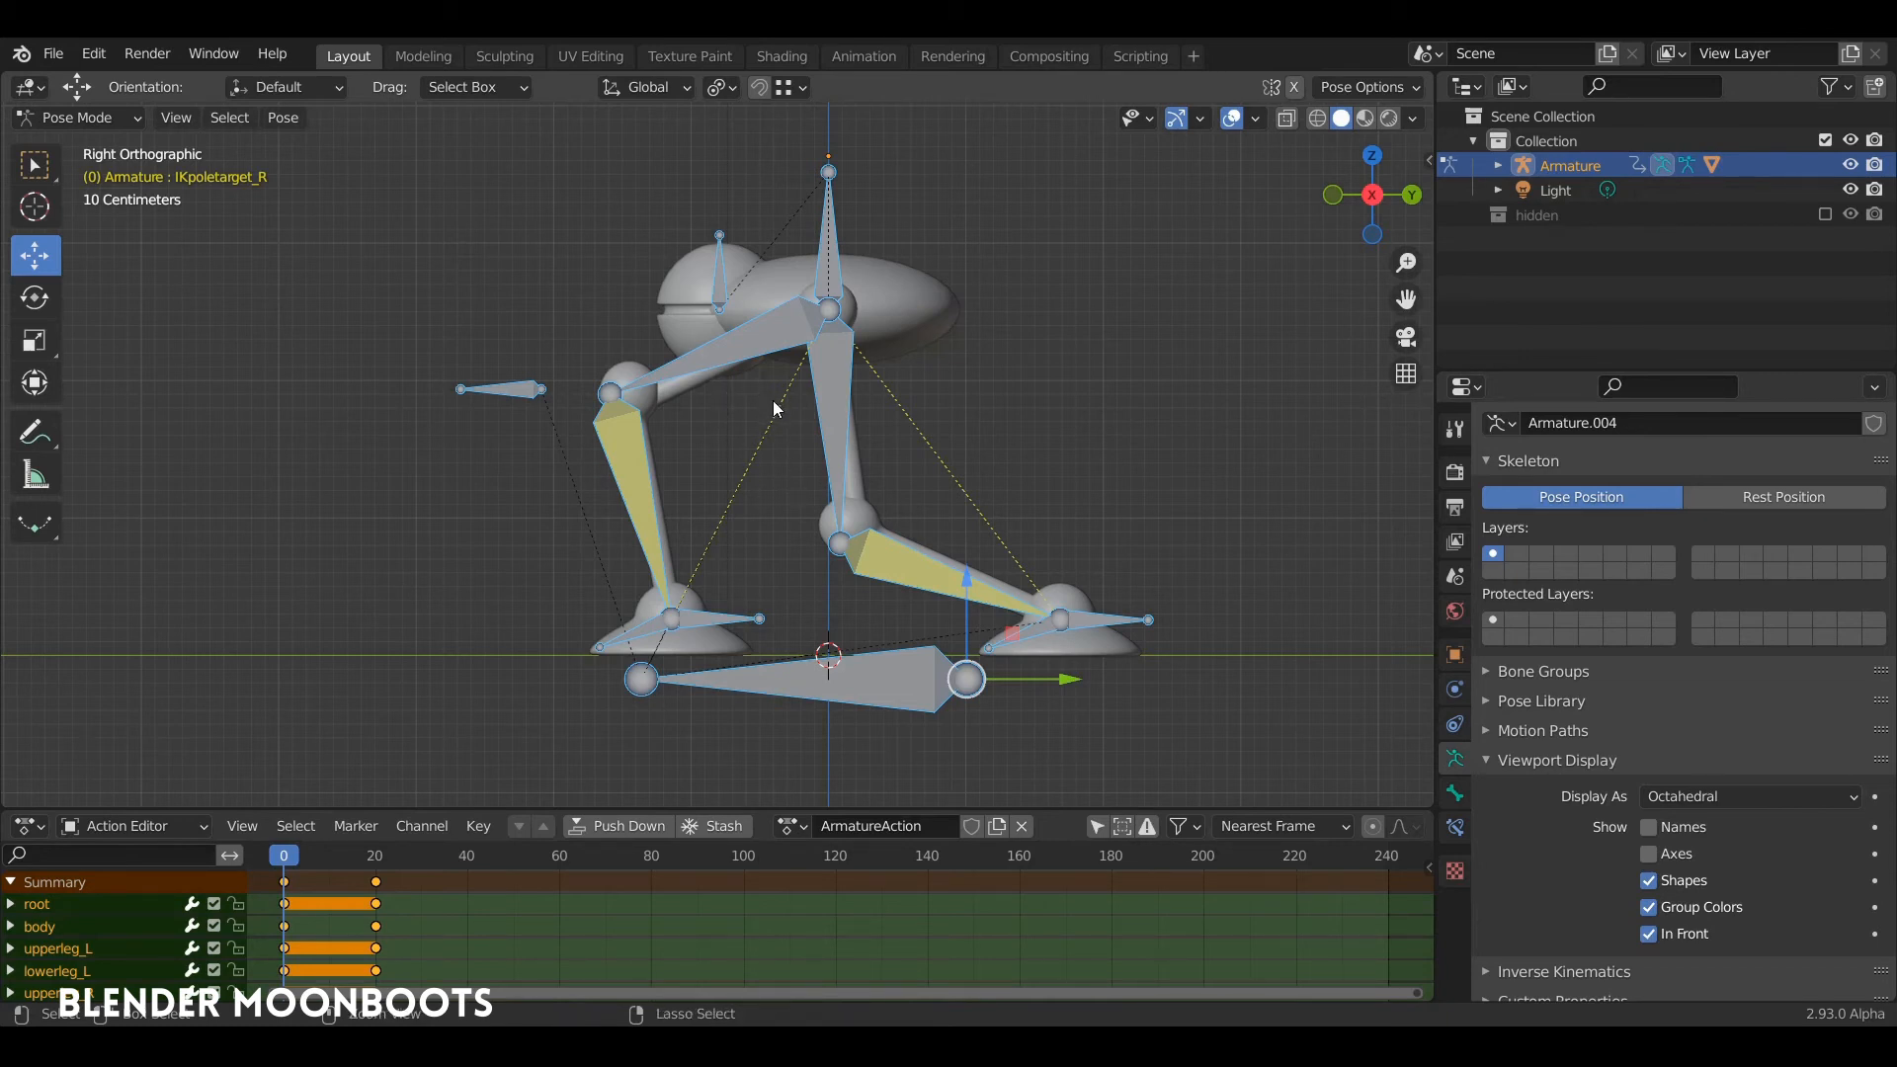
key("ctrl+c")
Step: Paste the copied stride pose flipped at frame 40 and insert a keyframe for all bones
left_click(467, 873)
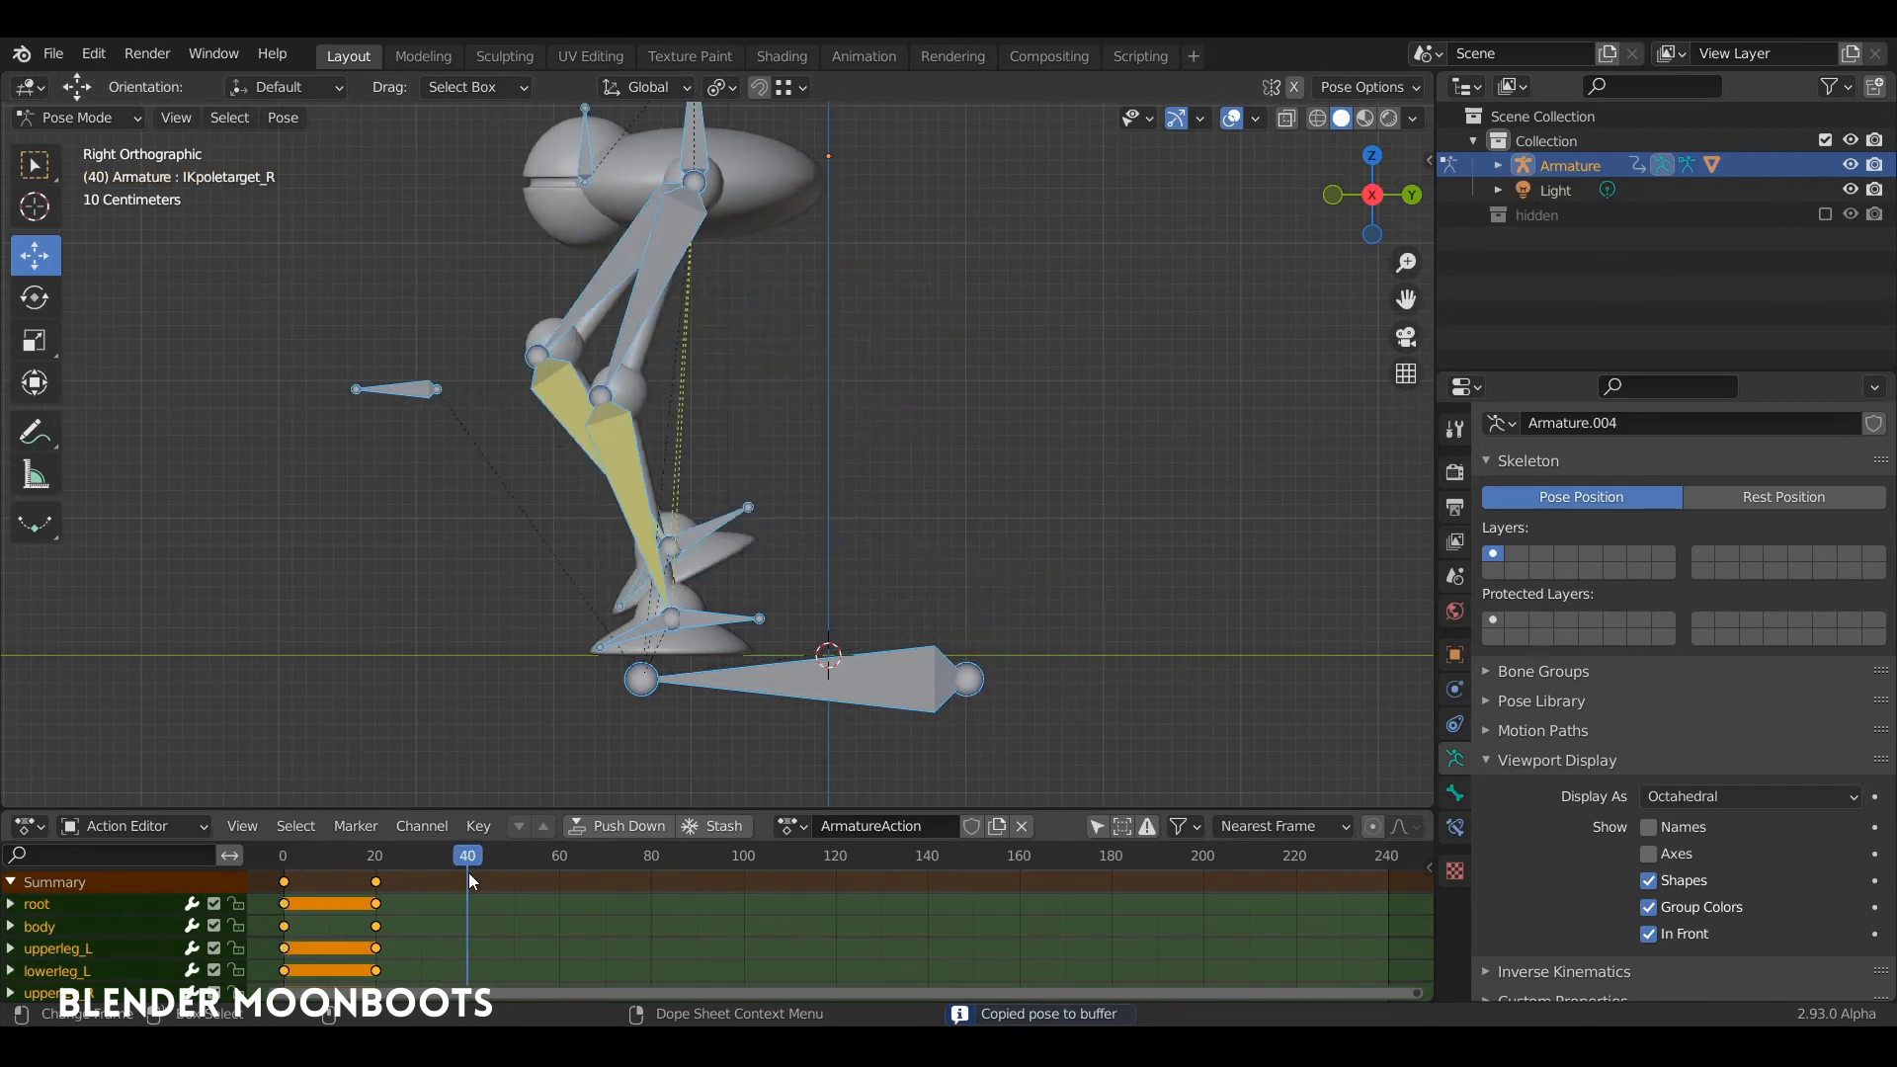
middle_click_drag(653, 510, 702, 532, "shift")
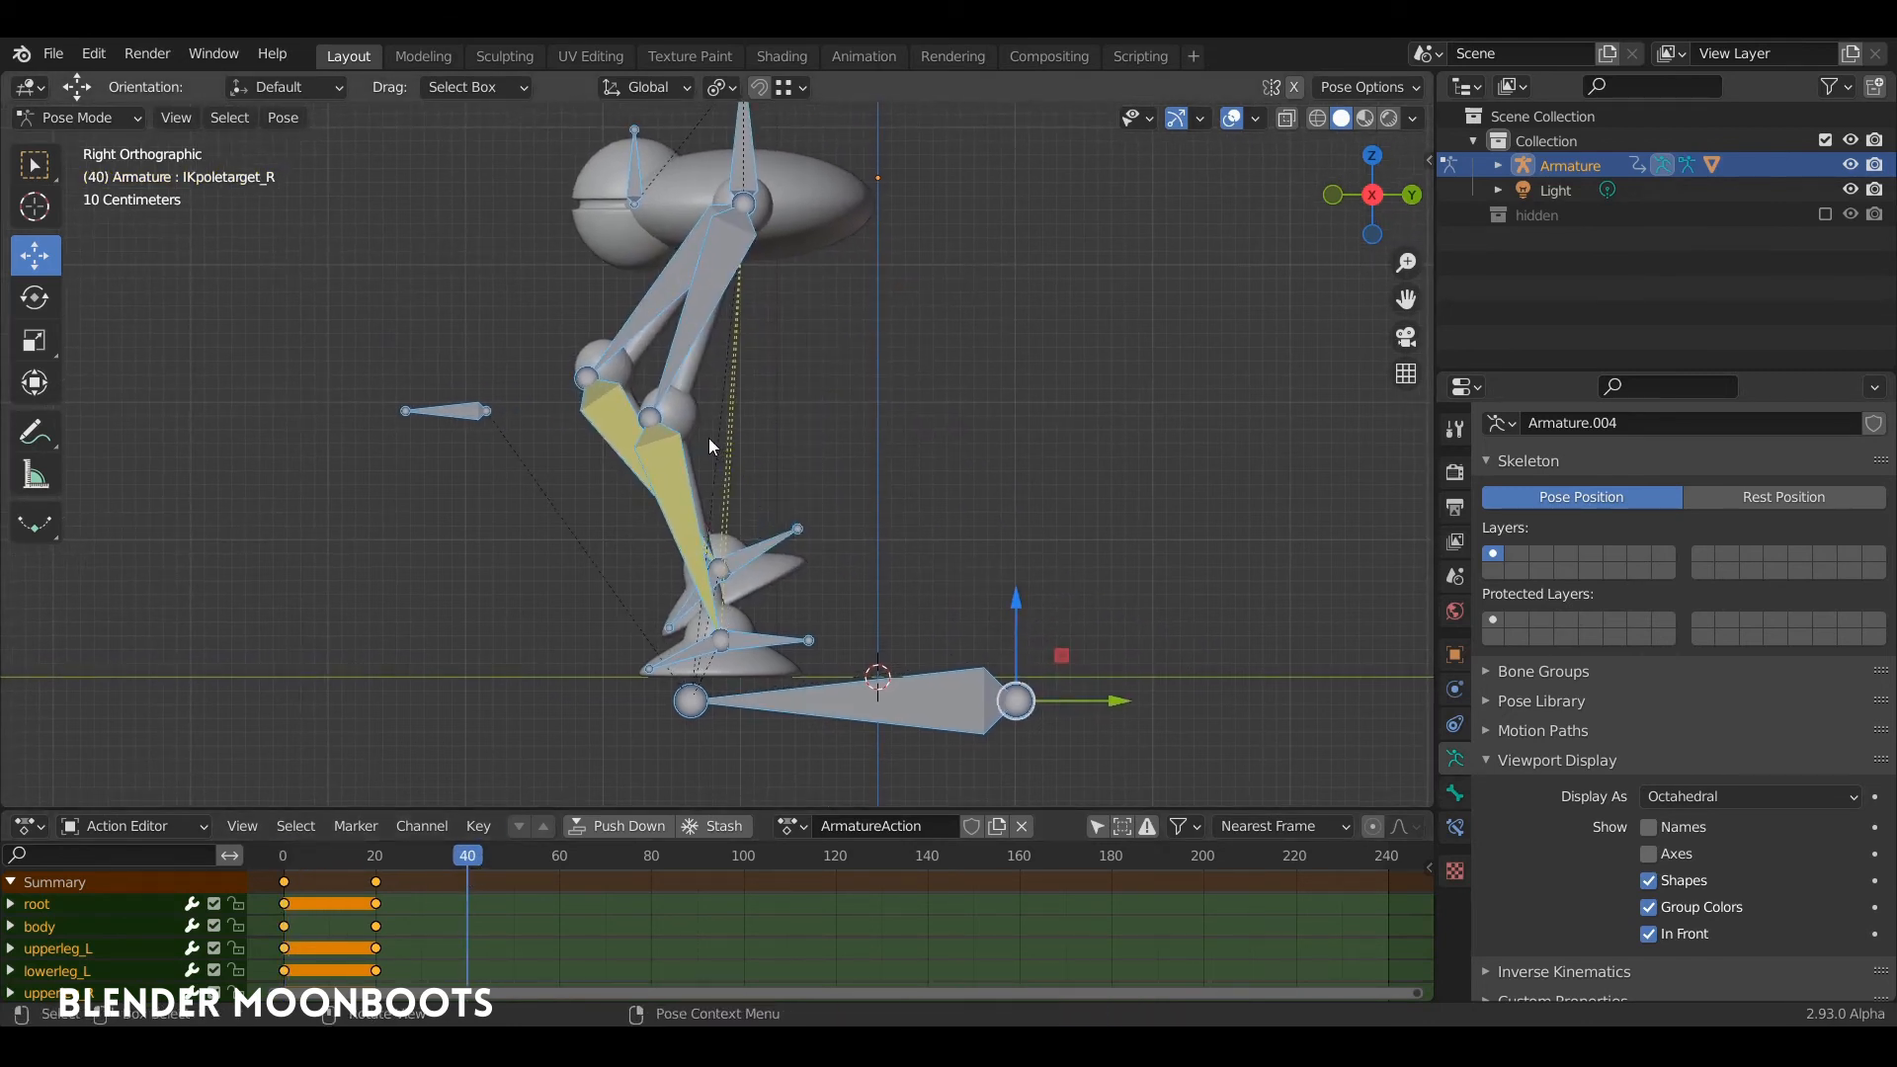
key("ctrl+v")
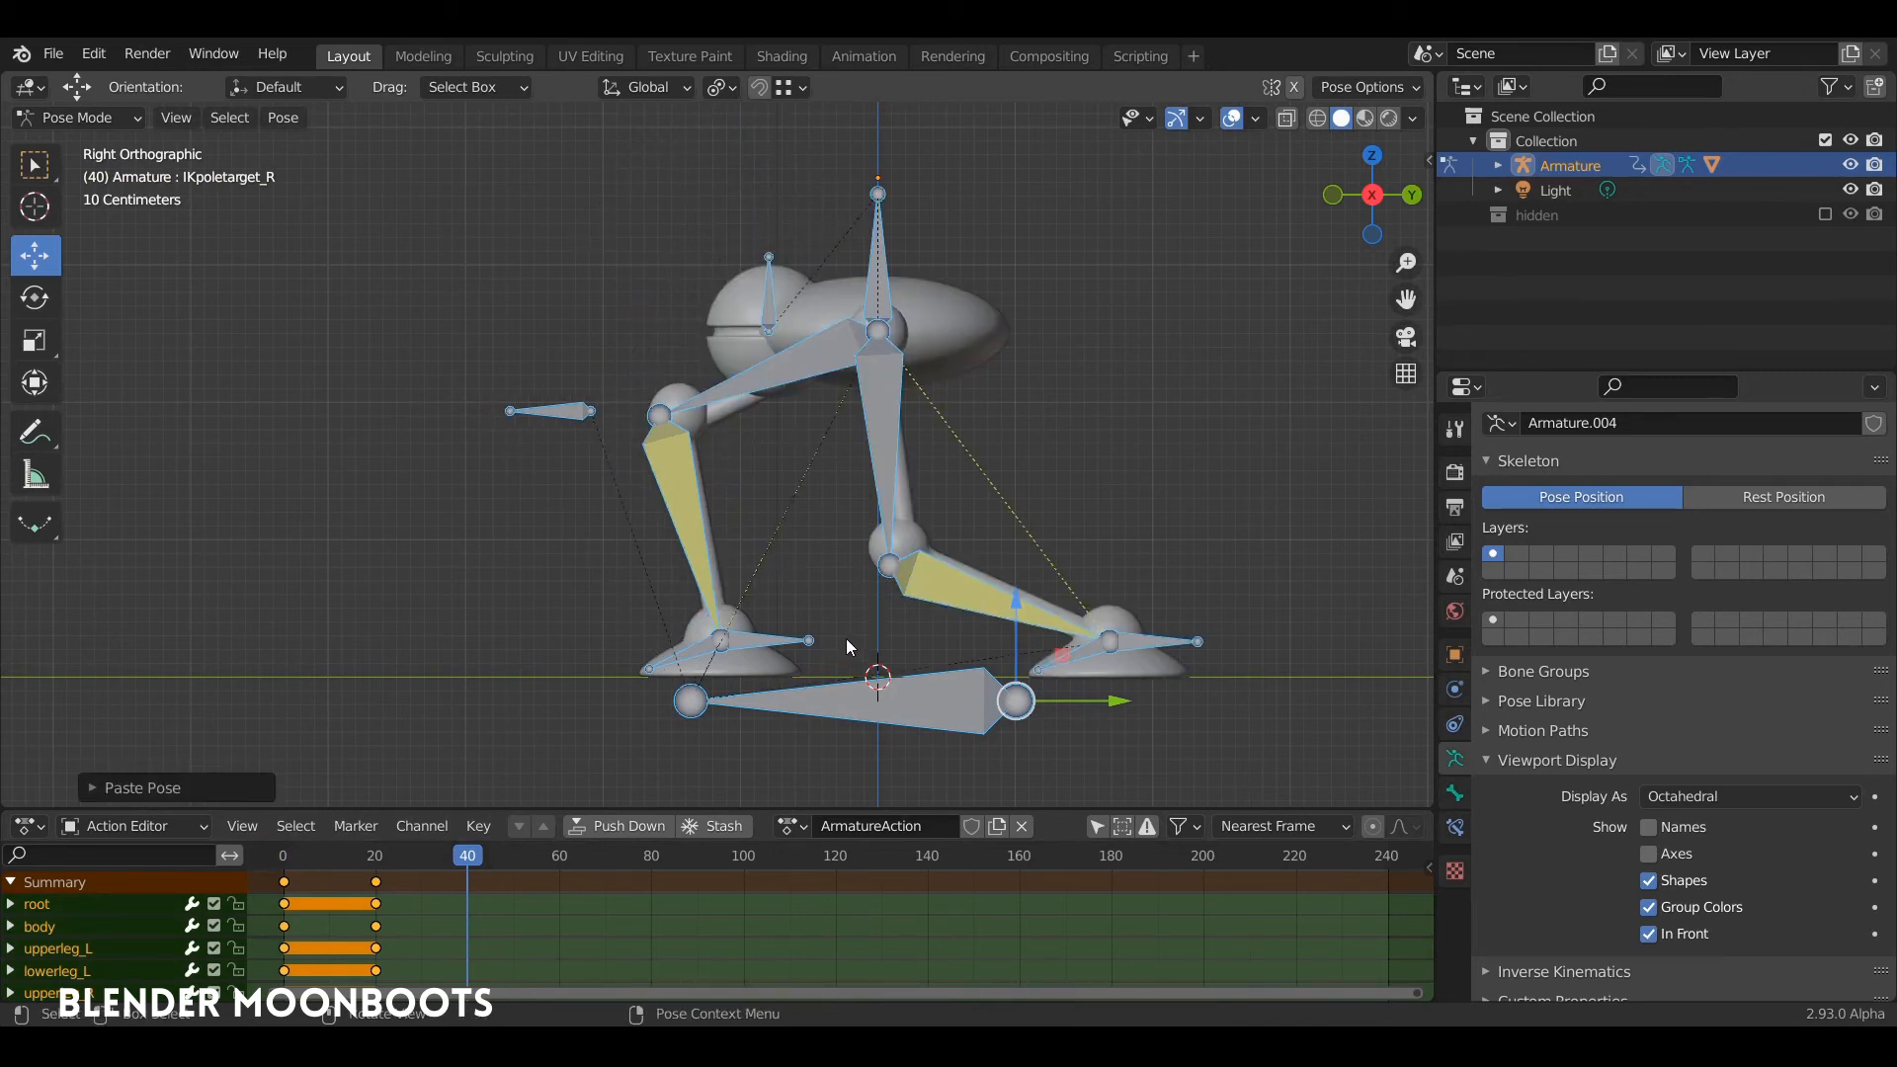
key("i")
left_click(833, 491)
Step: Go back to frame 0 in the right side view and place the 3D cursor at the front foot's toe tip
middle_click_drag(820, 508, 919, 523)
left_click_drag(464, 856, 284, 897)
key("KP_3")
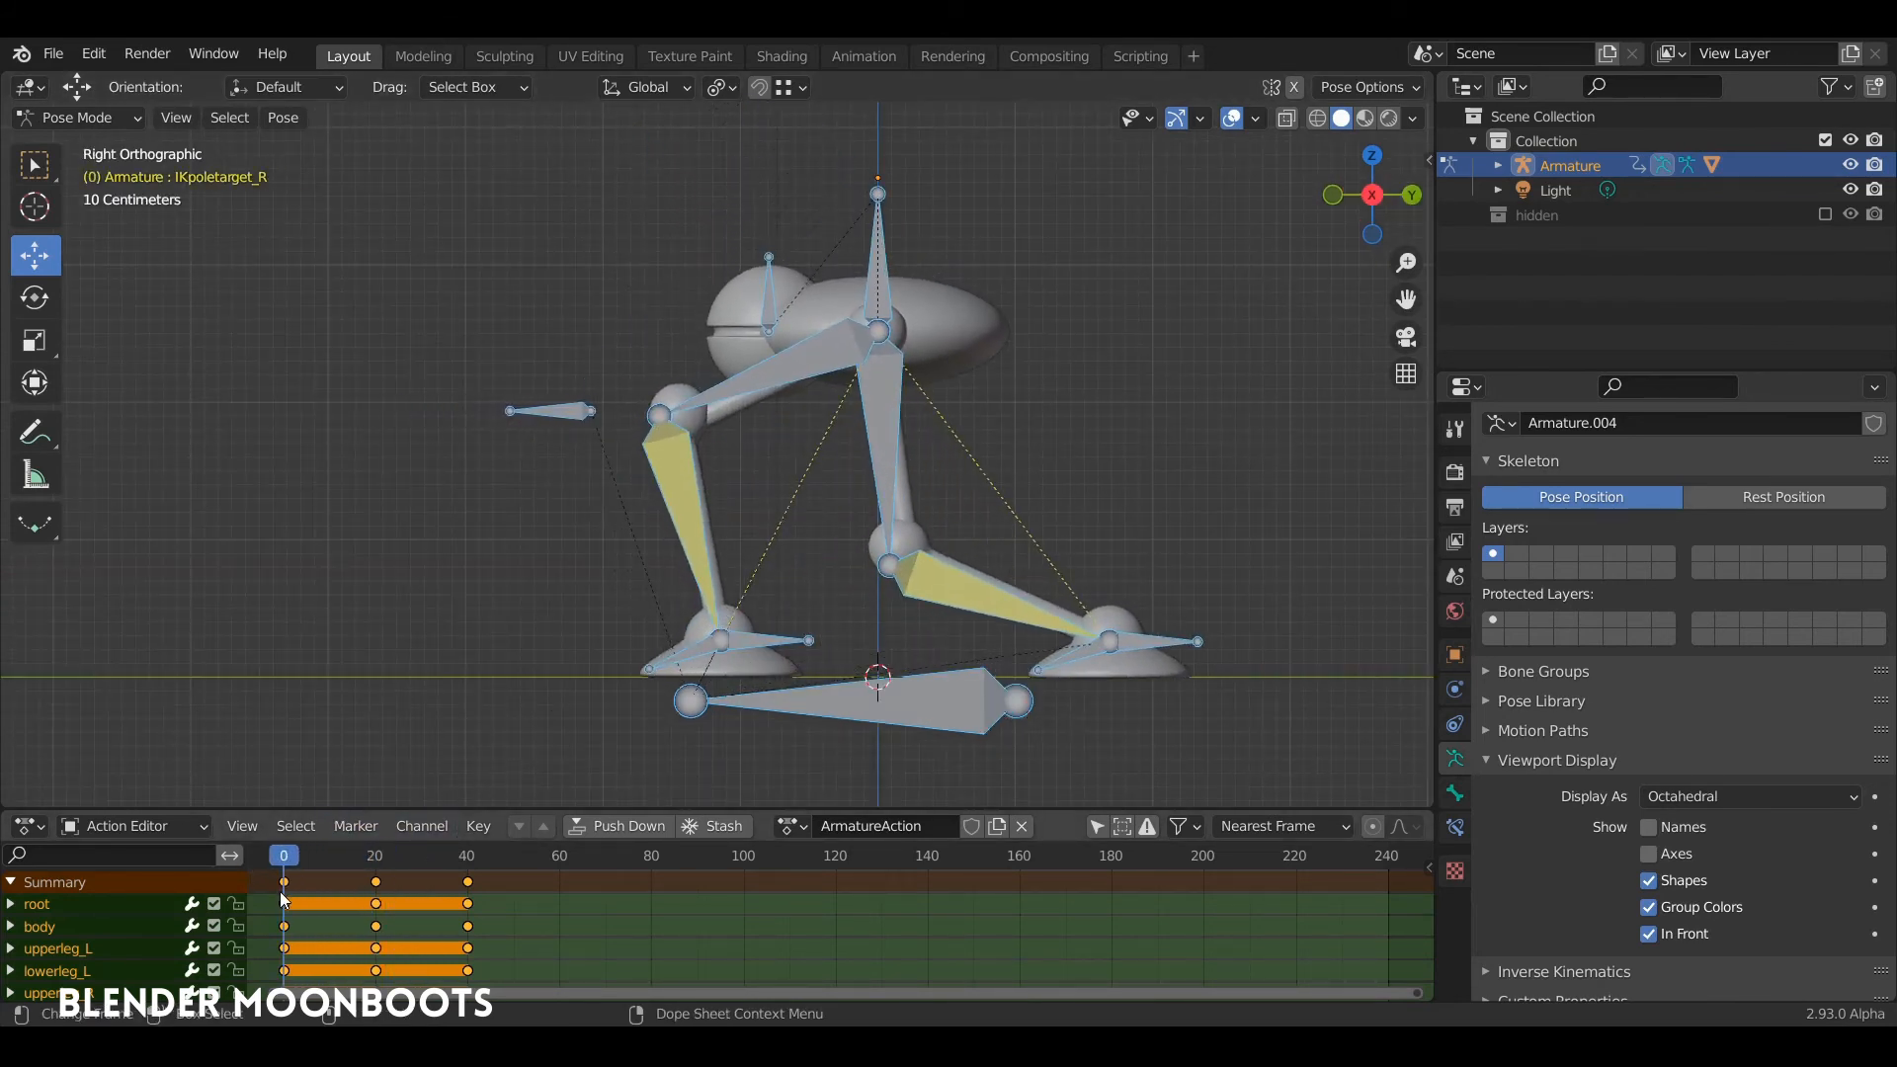
right_click(637, 671, "shift")
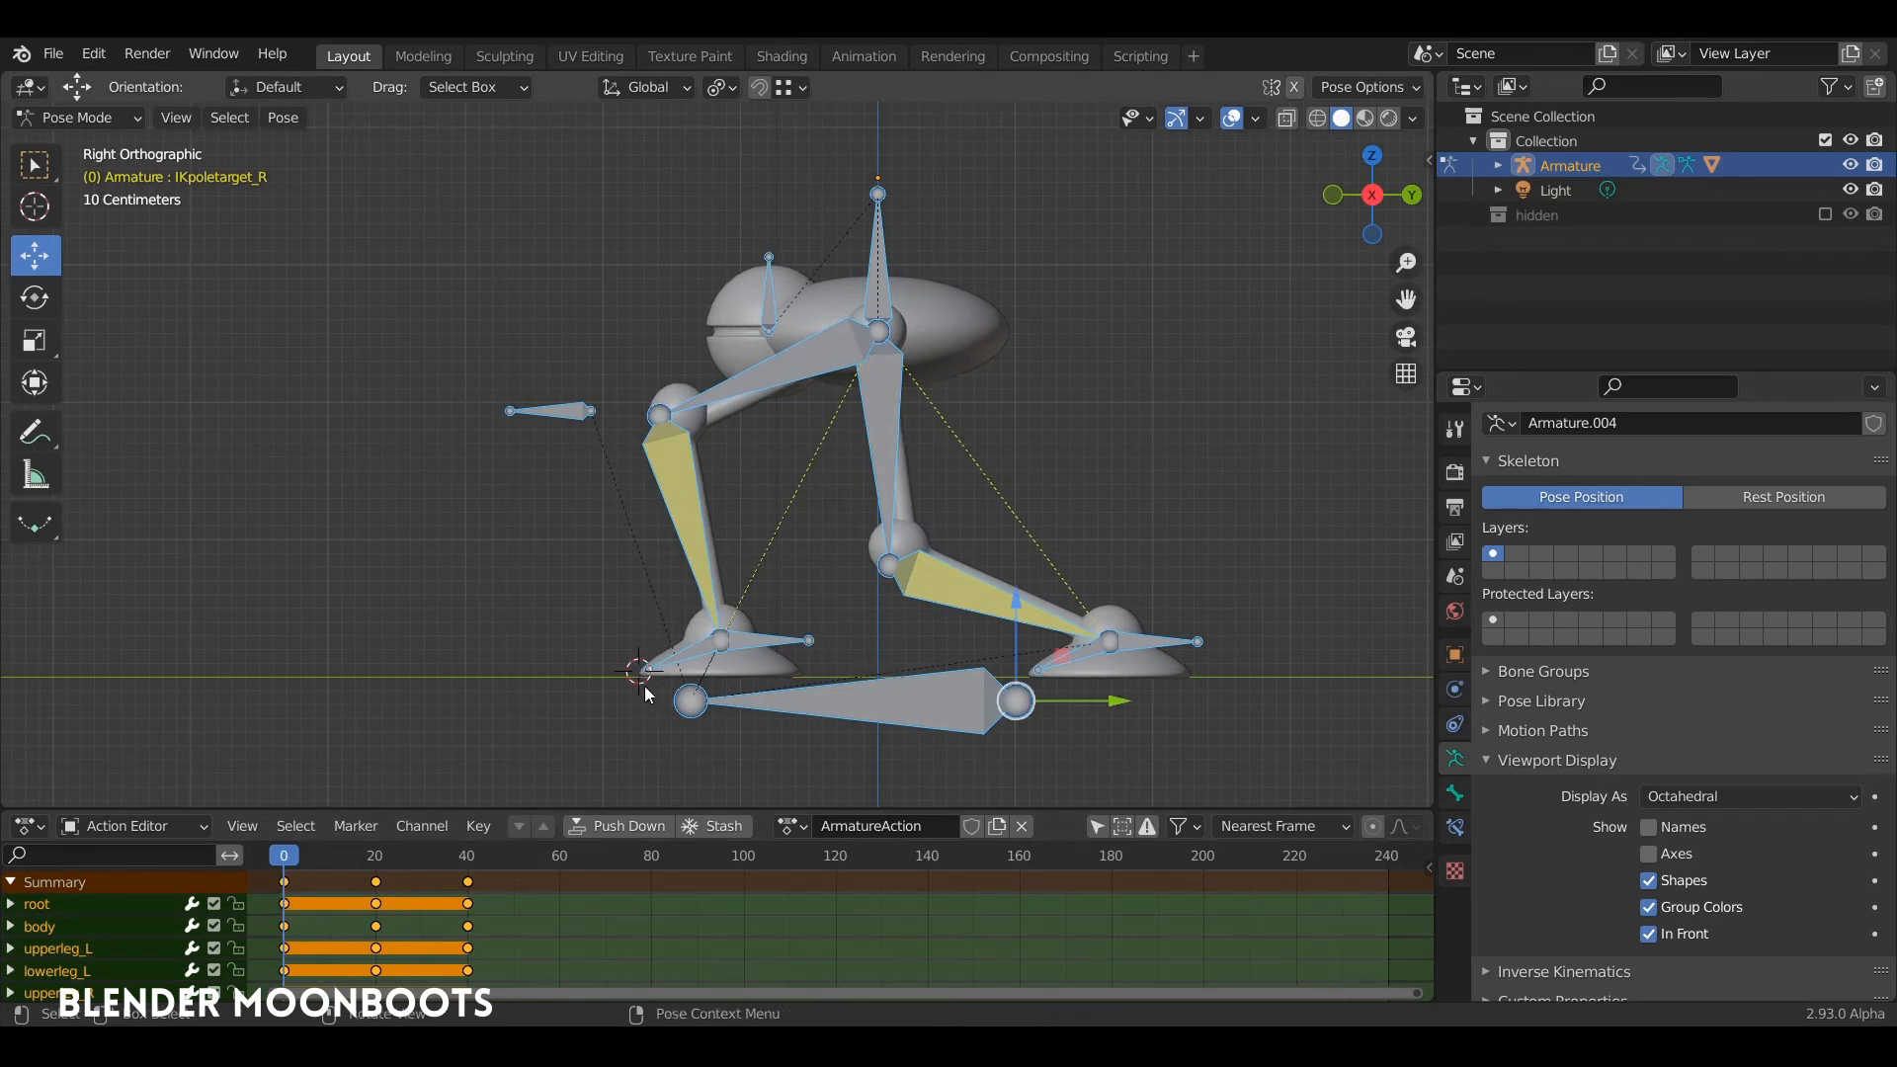
Step: At frame 40, move all bones except root forward until the rear toe meets the 3D cursor, and insert a Location, Rotation & Scale keyframe
left_click_drag(312, 856, 467, 862)
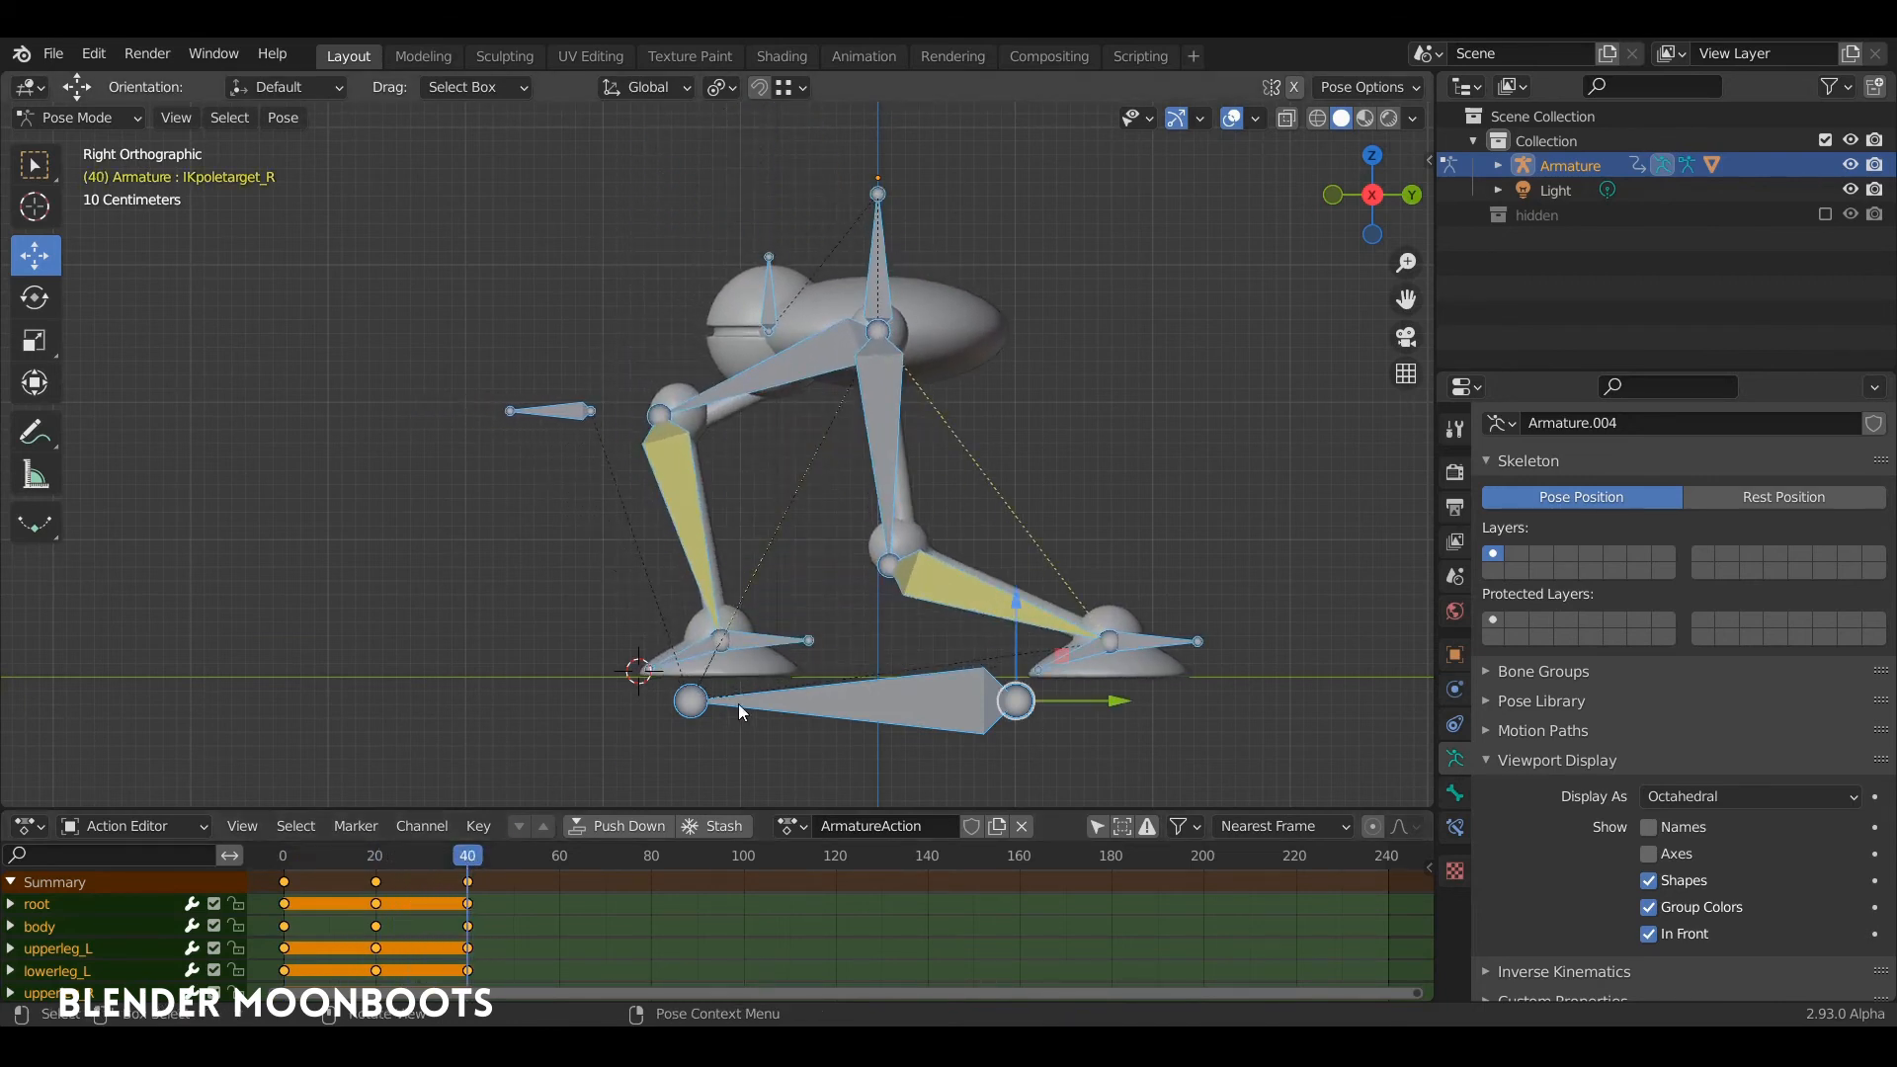
left_click(834, 699, "shift")
left_click(838, 697, "shift")
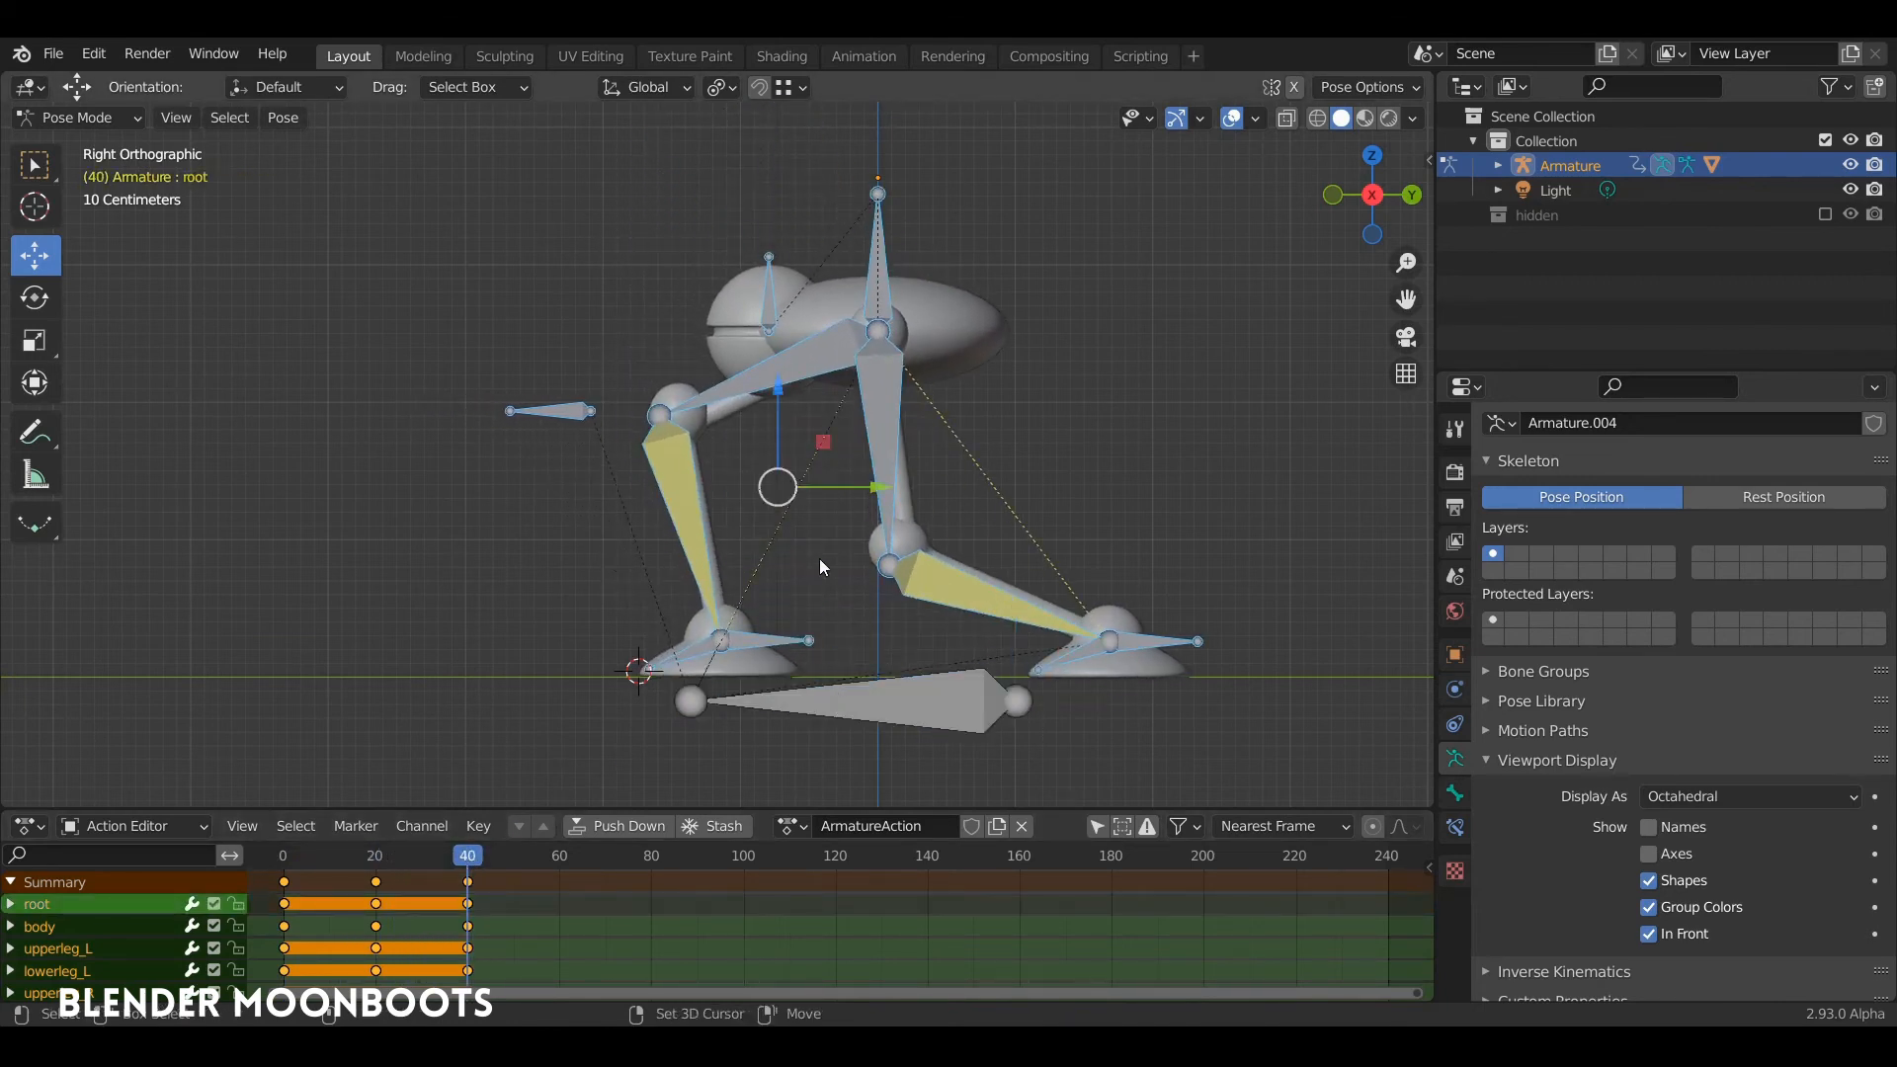
left_click_drag(834, 486, 449, 508)
key("i")
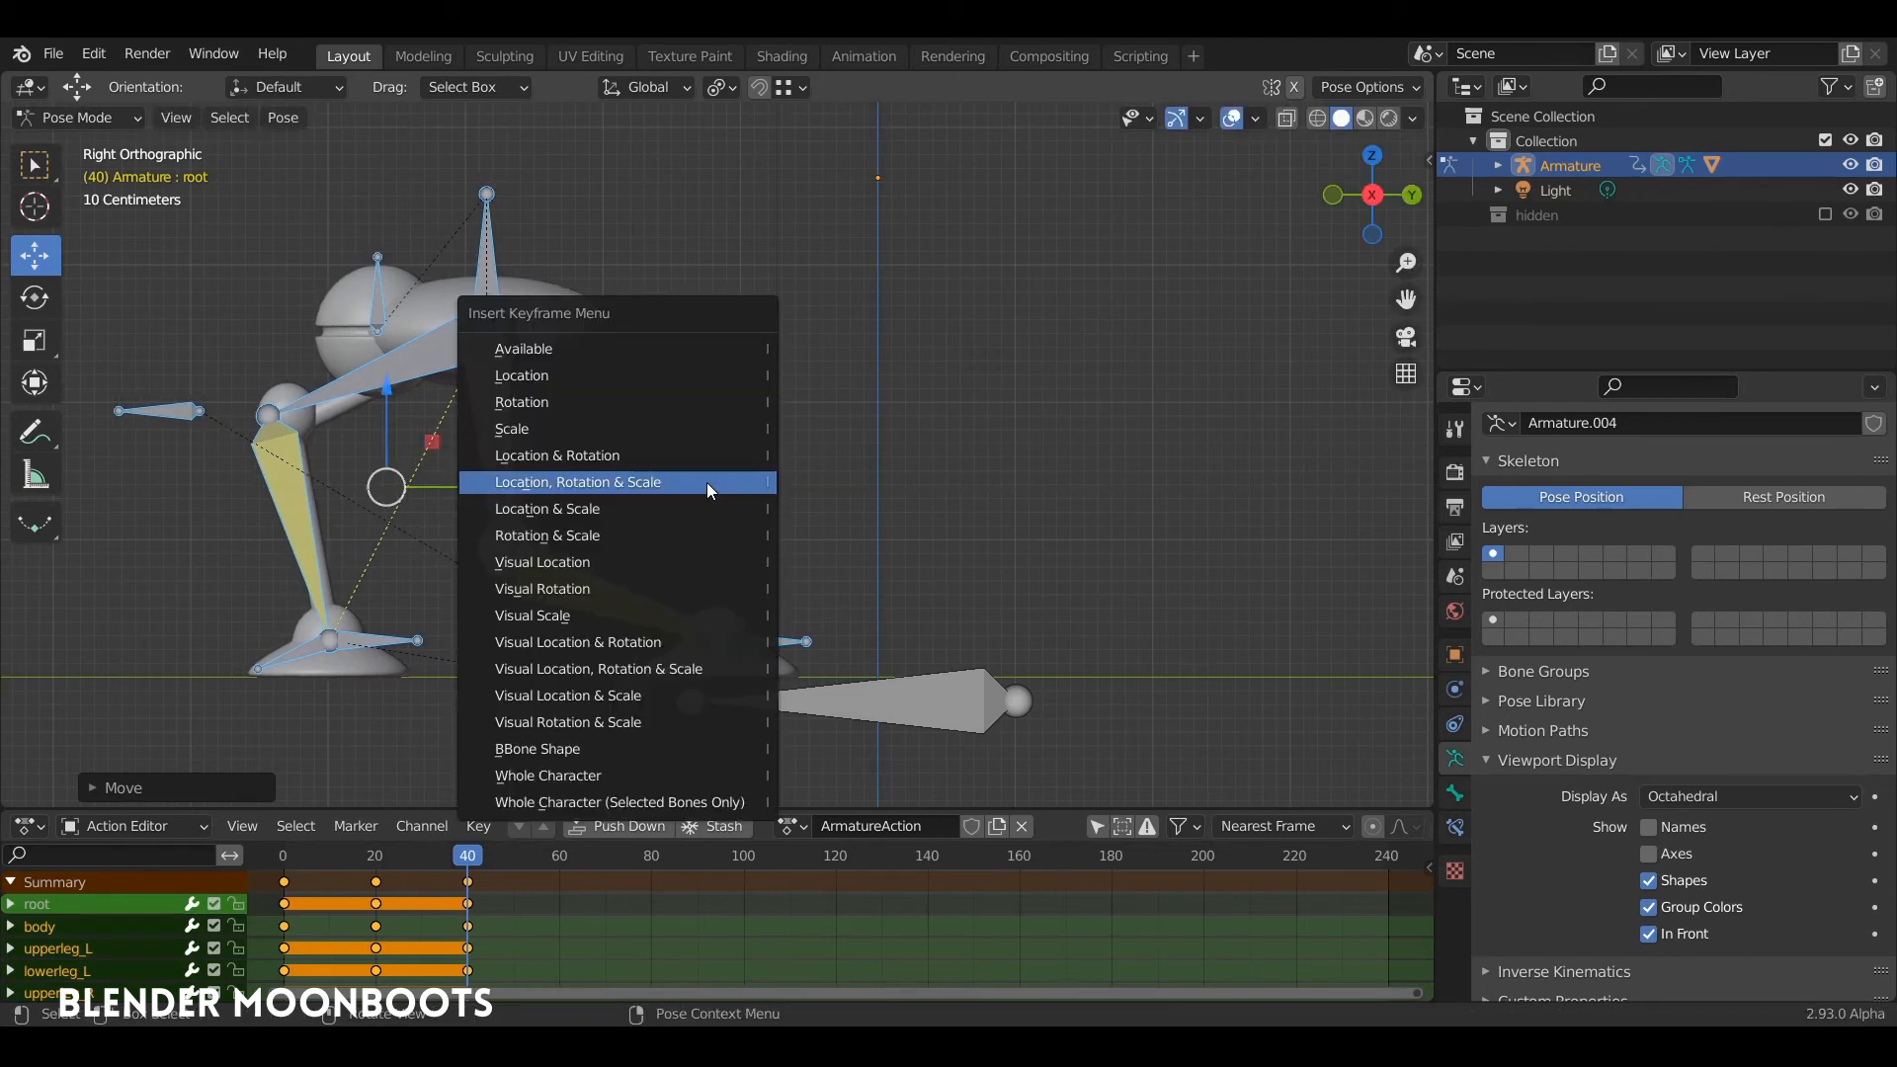
left_click(701, 478)
Step: Play the animation from frame 0 to check the forward step between the keyed poses
left_click_drag(467, 858, 250, 892)
key("space")
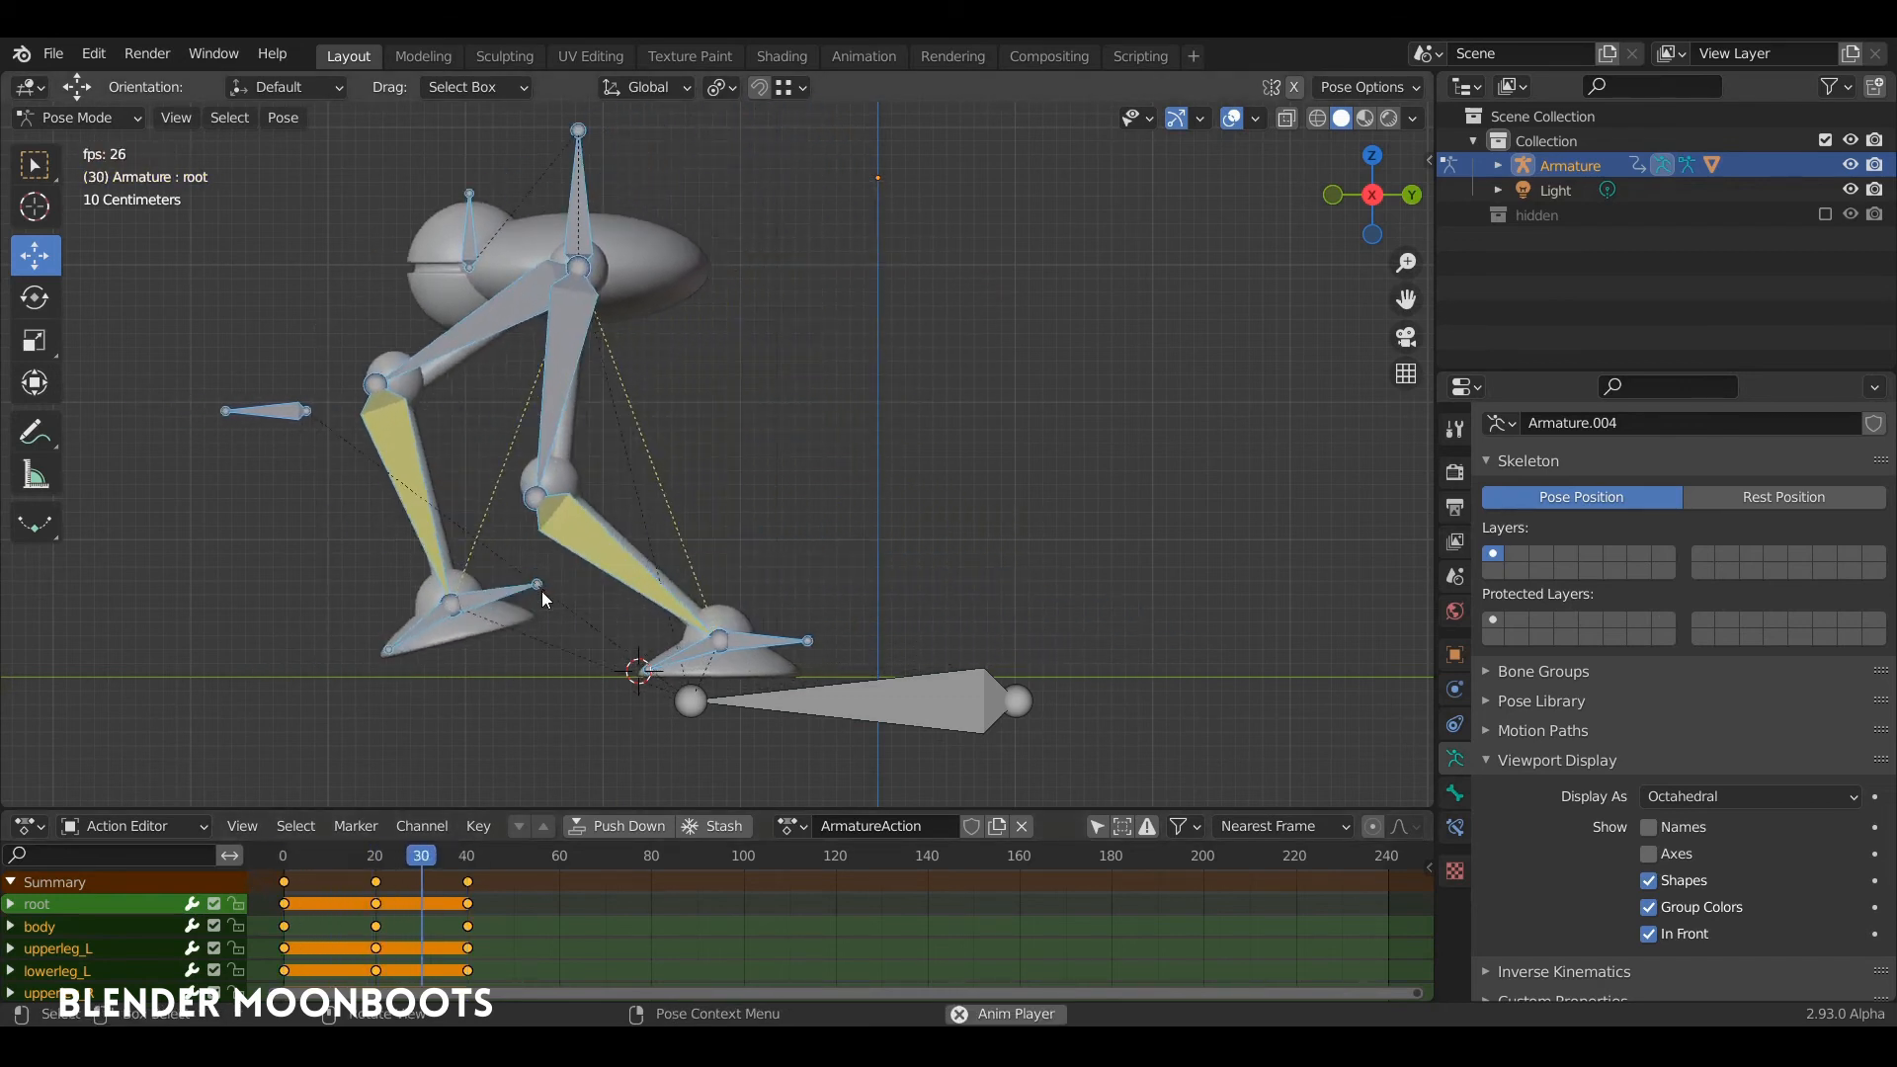
key("space")
Step: Copy the pose of all bones, including the root, from frame 20
left_click_drag(467, 857, 380, 882)
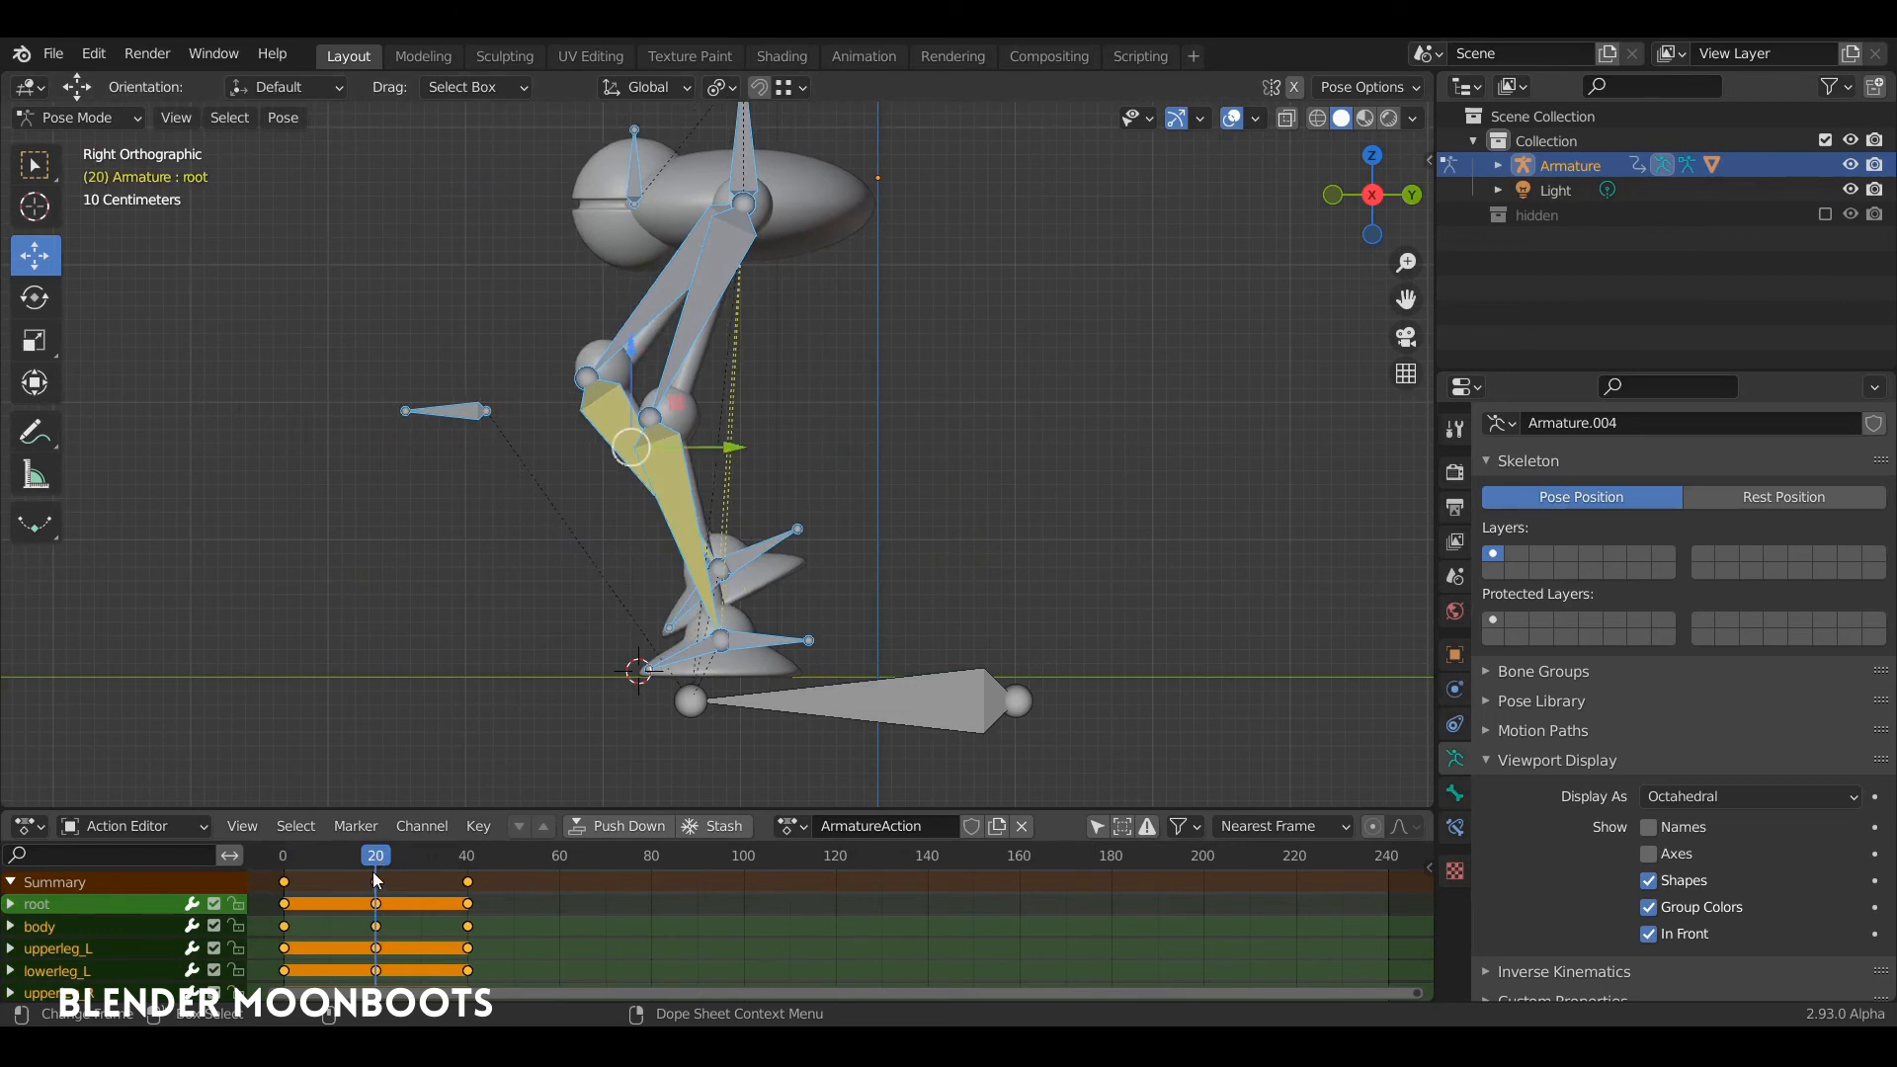
left_click(383, 884)
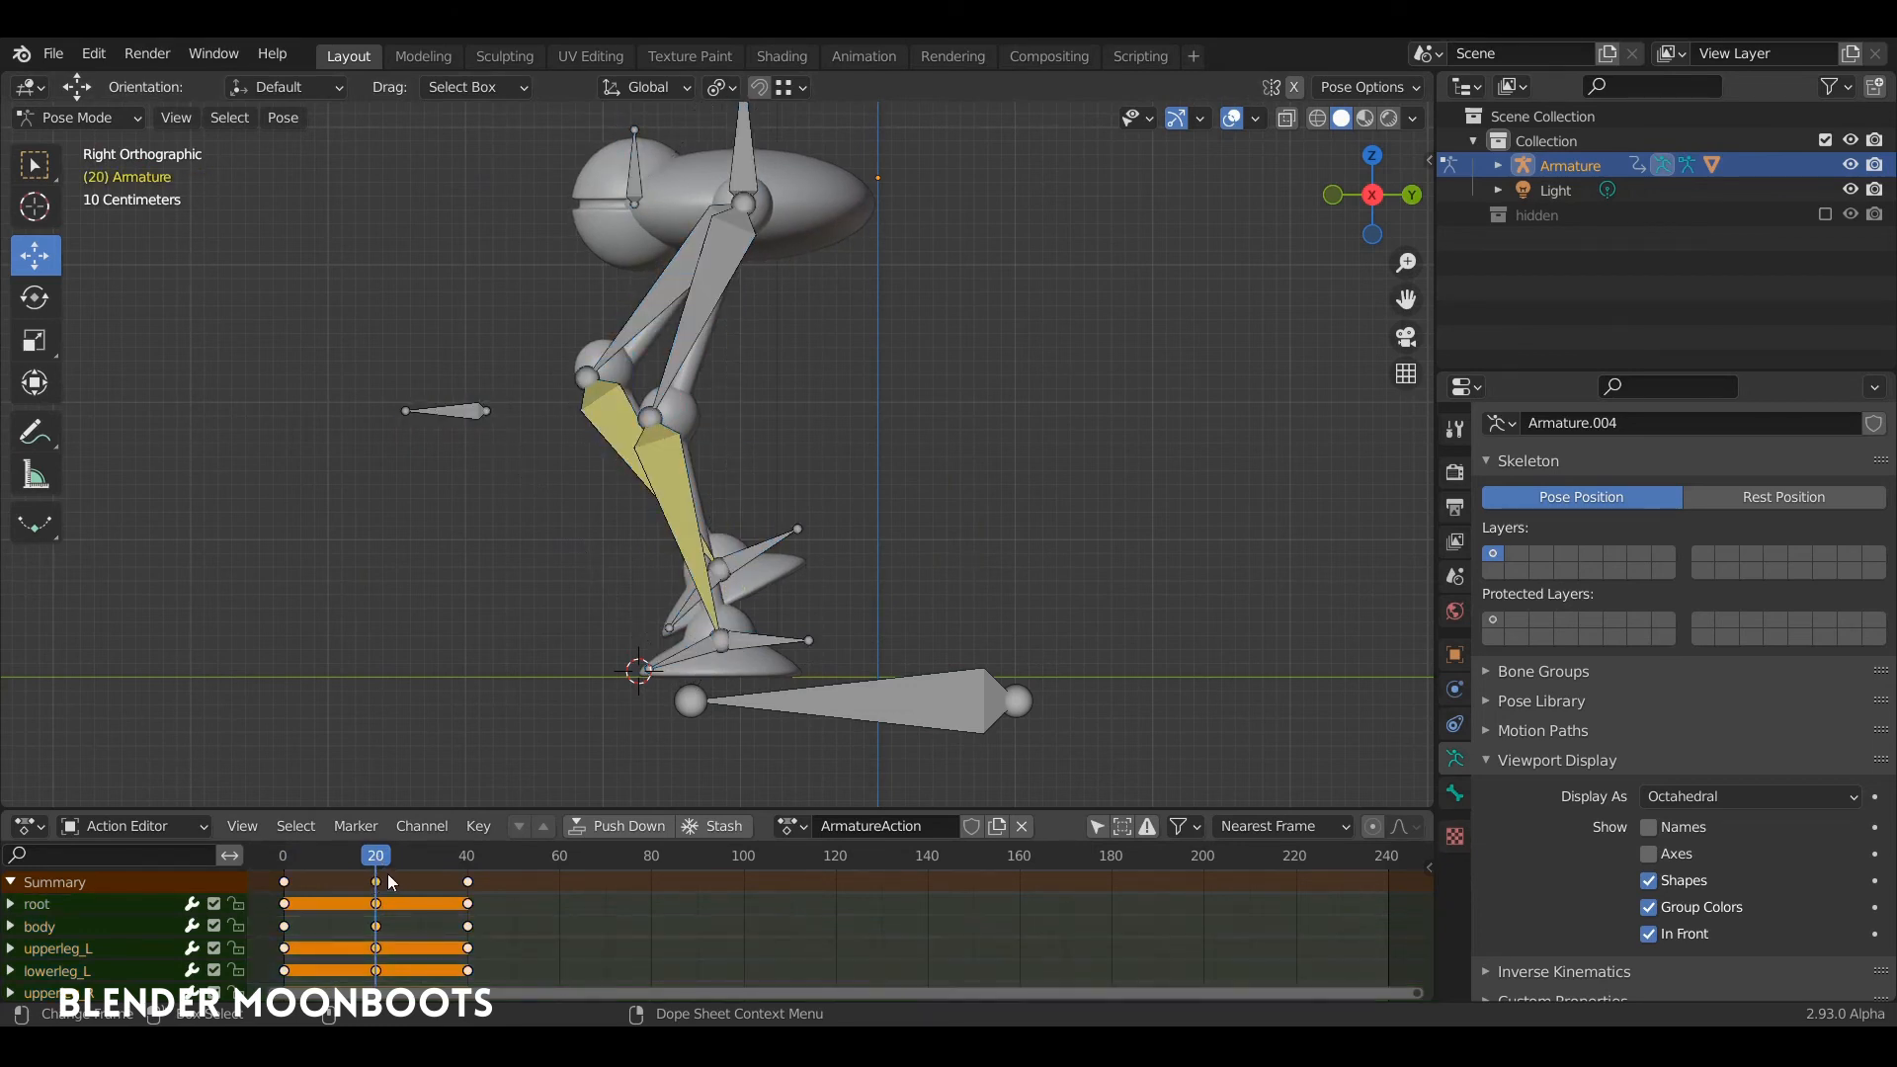
key("a")
key("ctrl+c")
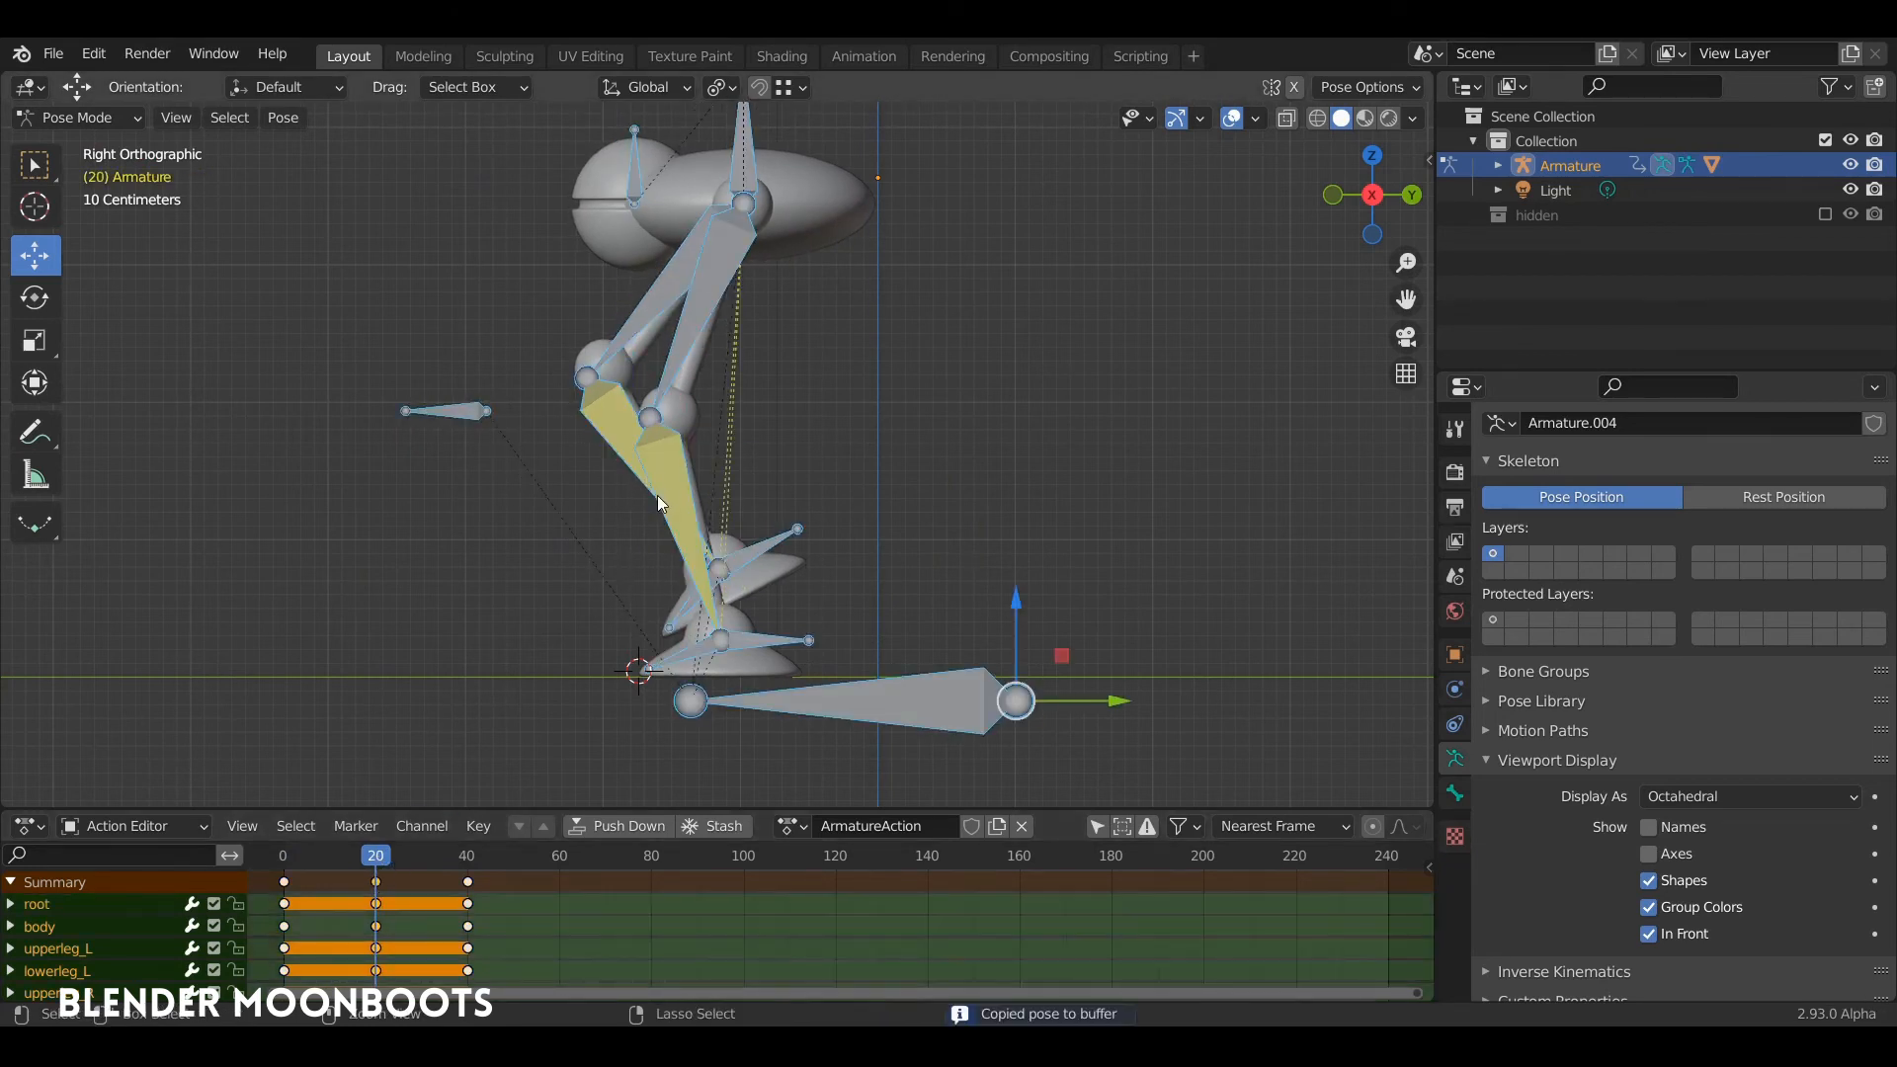
Step: Paste the copied passing pose flipped at frame 60 and insert a keyframe for all bones
left_click(541, 862)
left_click_drag(556, 876, 559, 854)
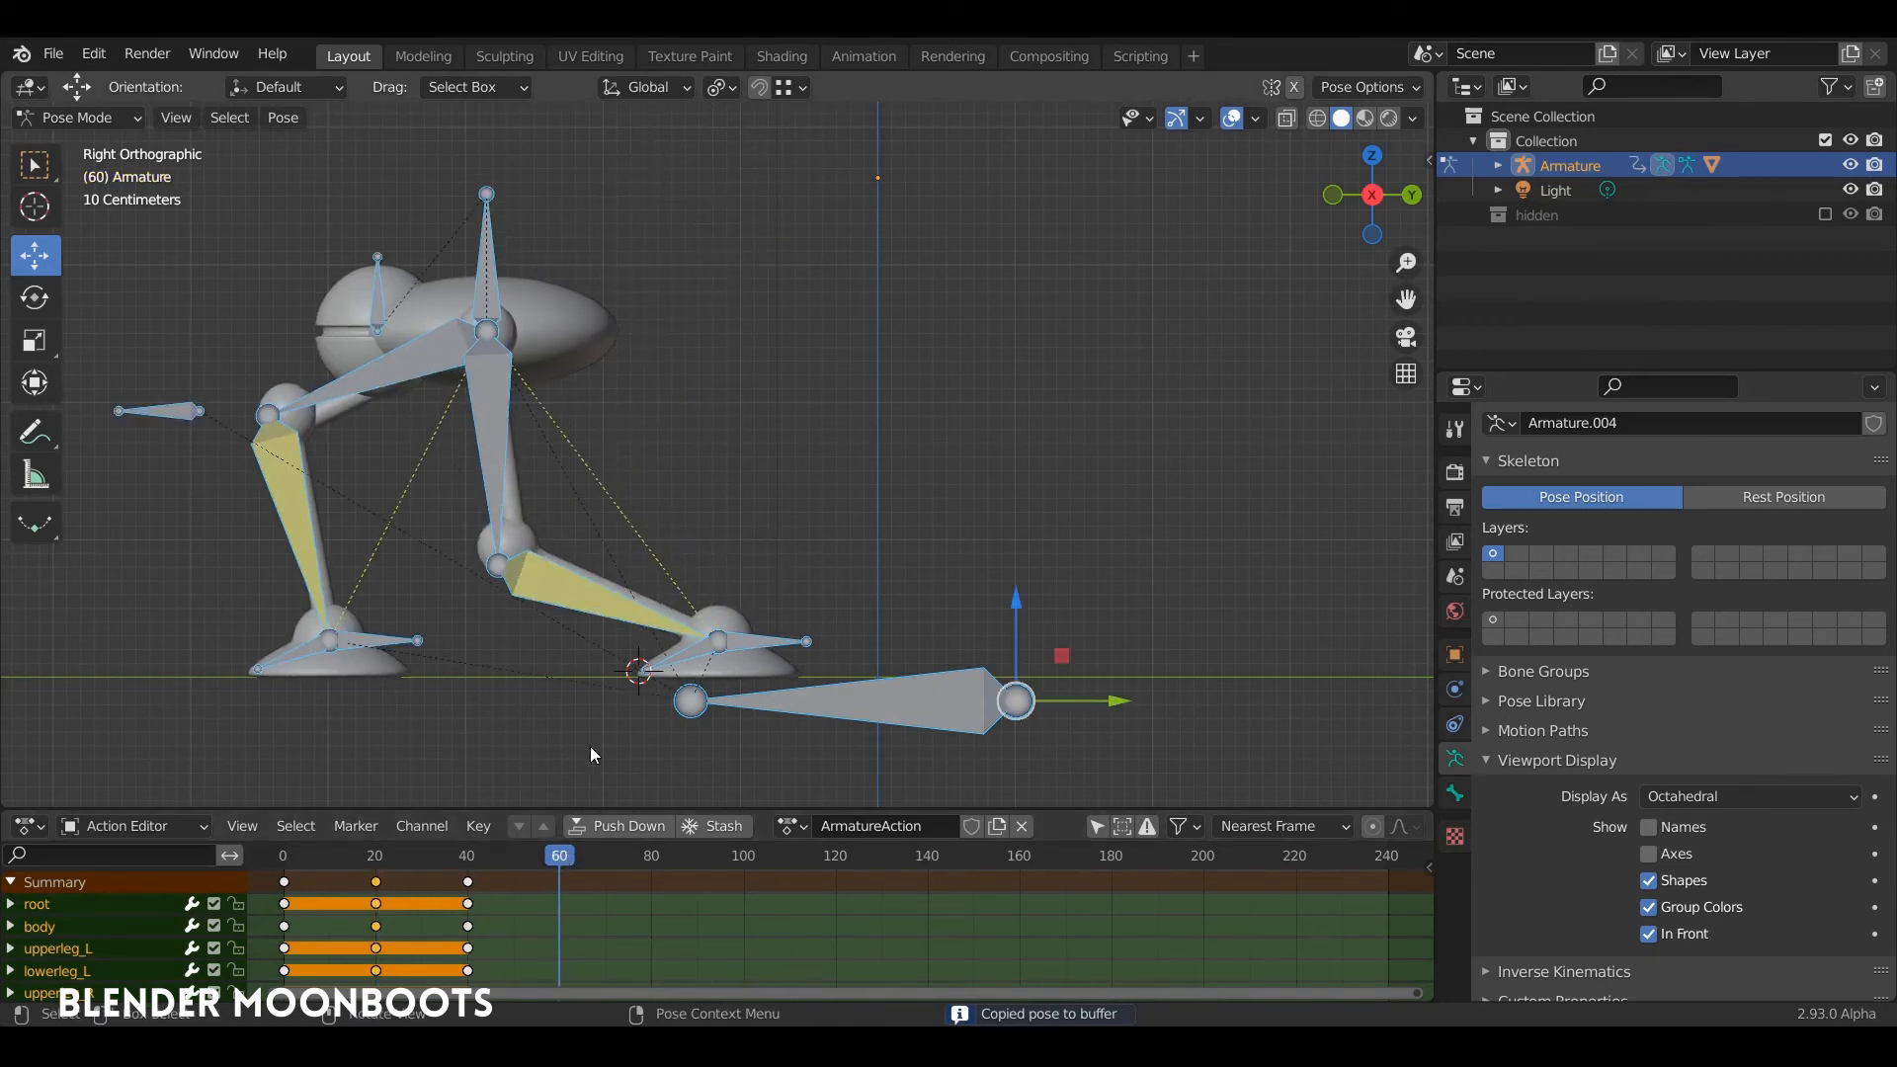
key("ctrl+v")
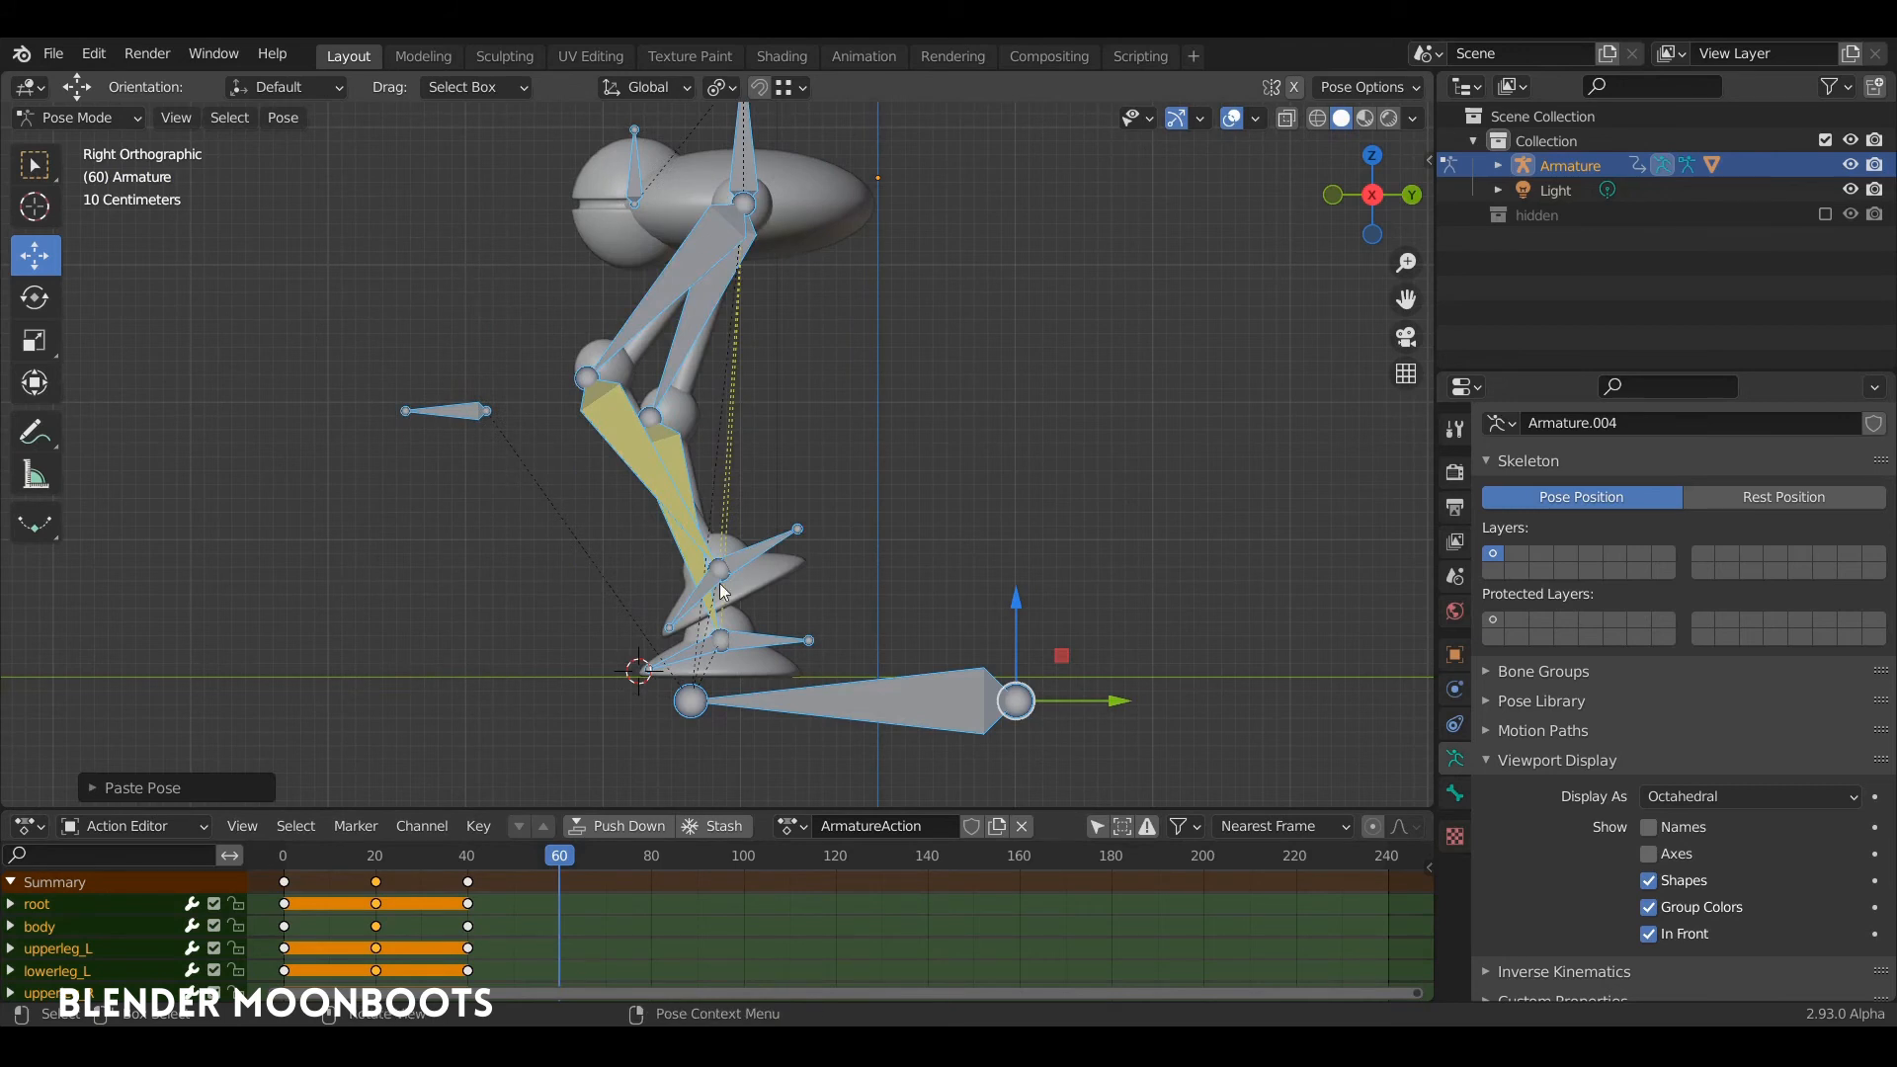
left_click(840, 705)
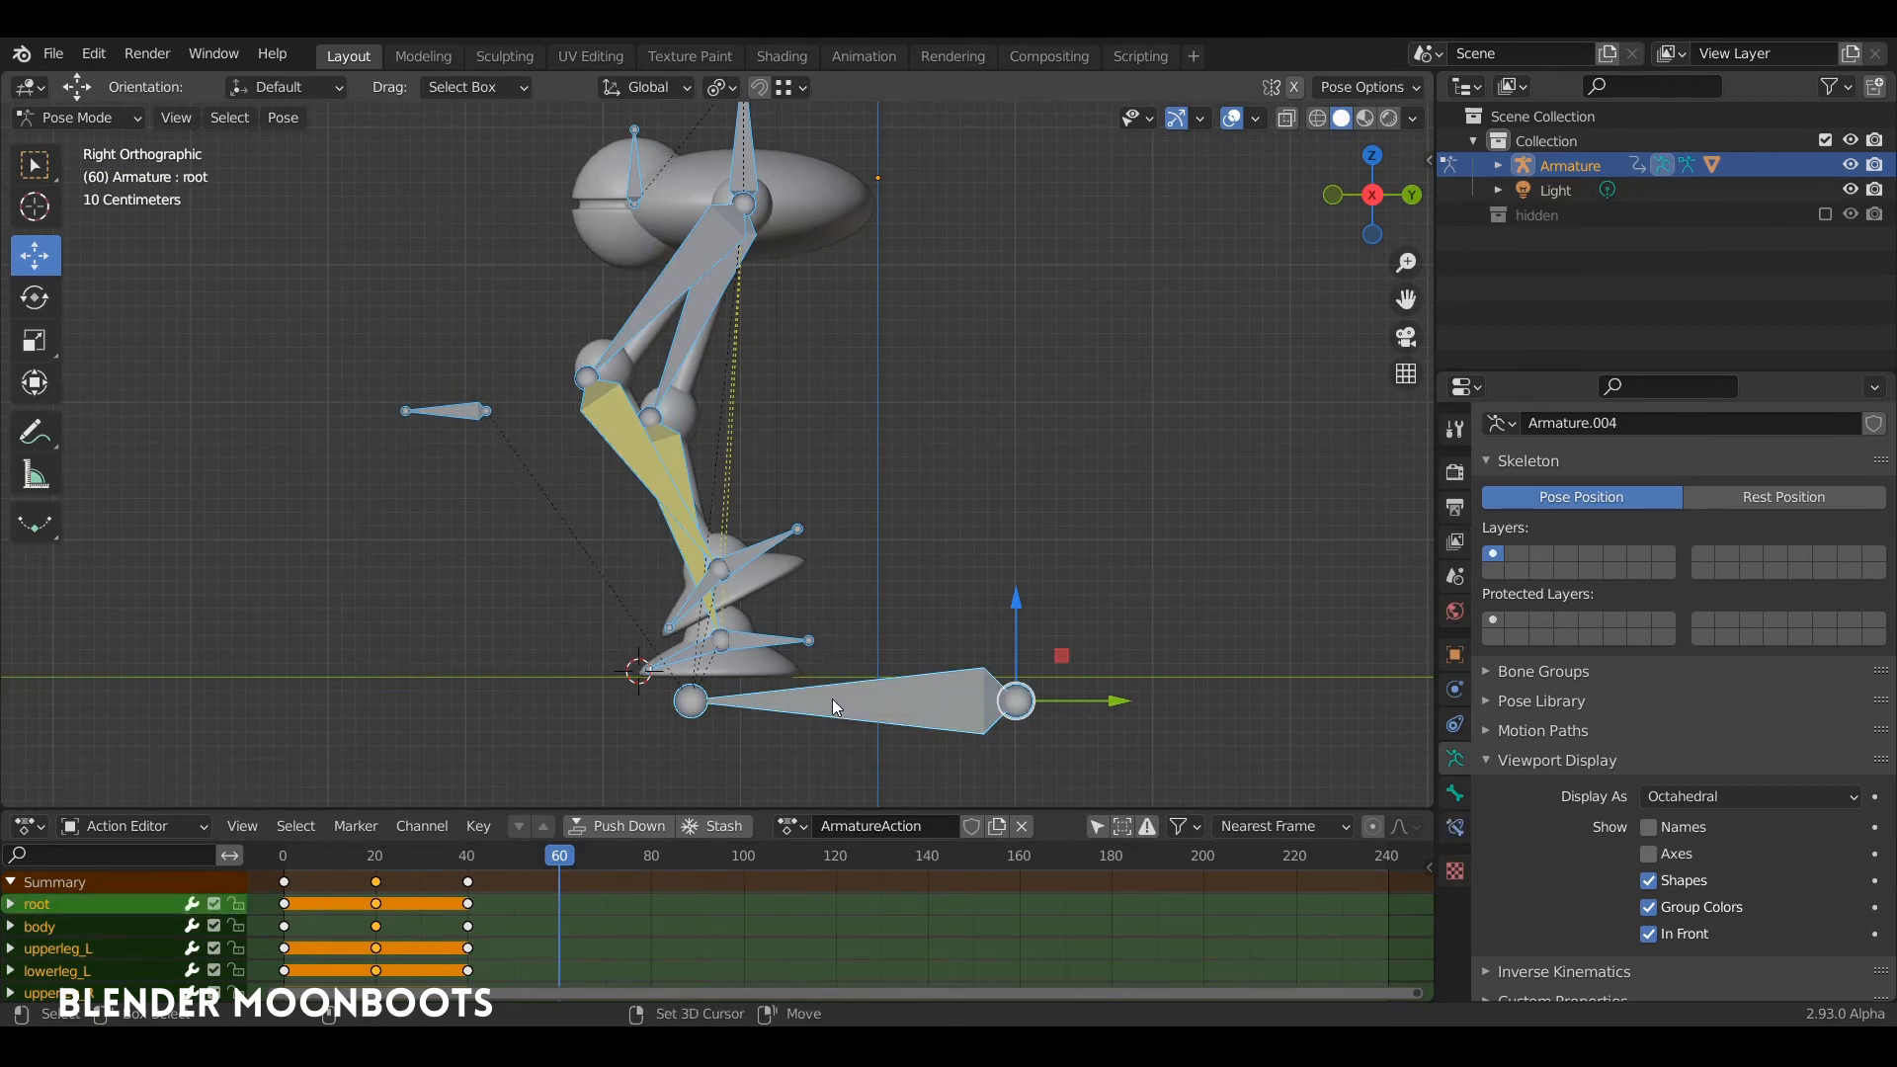
key("i")
left_click(751, 495)
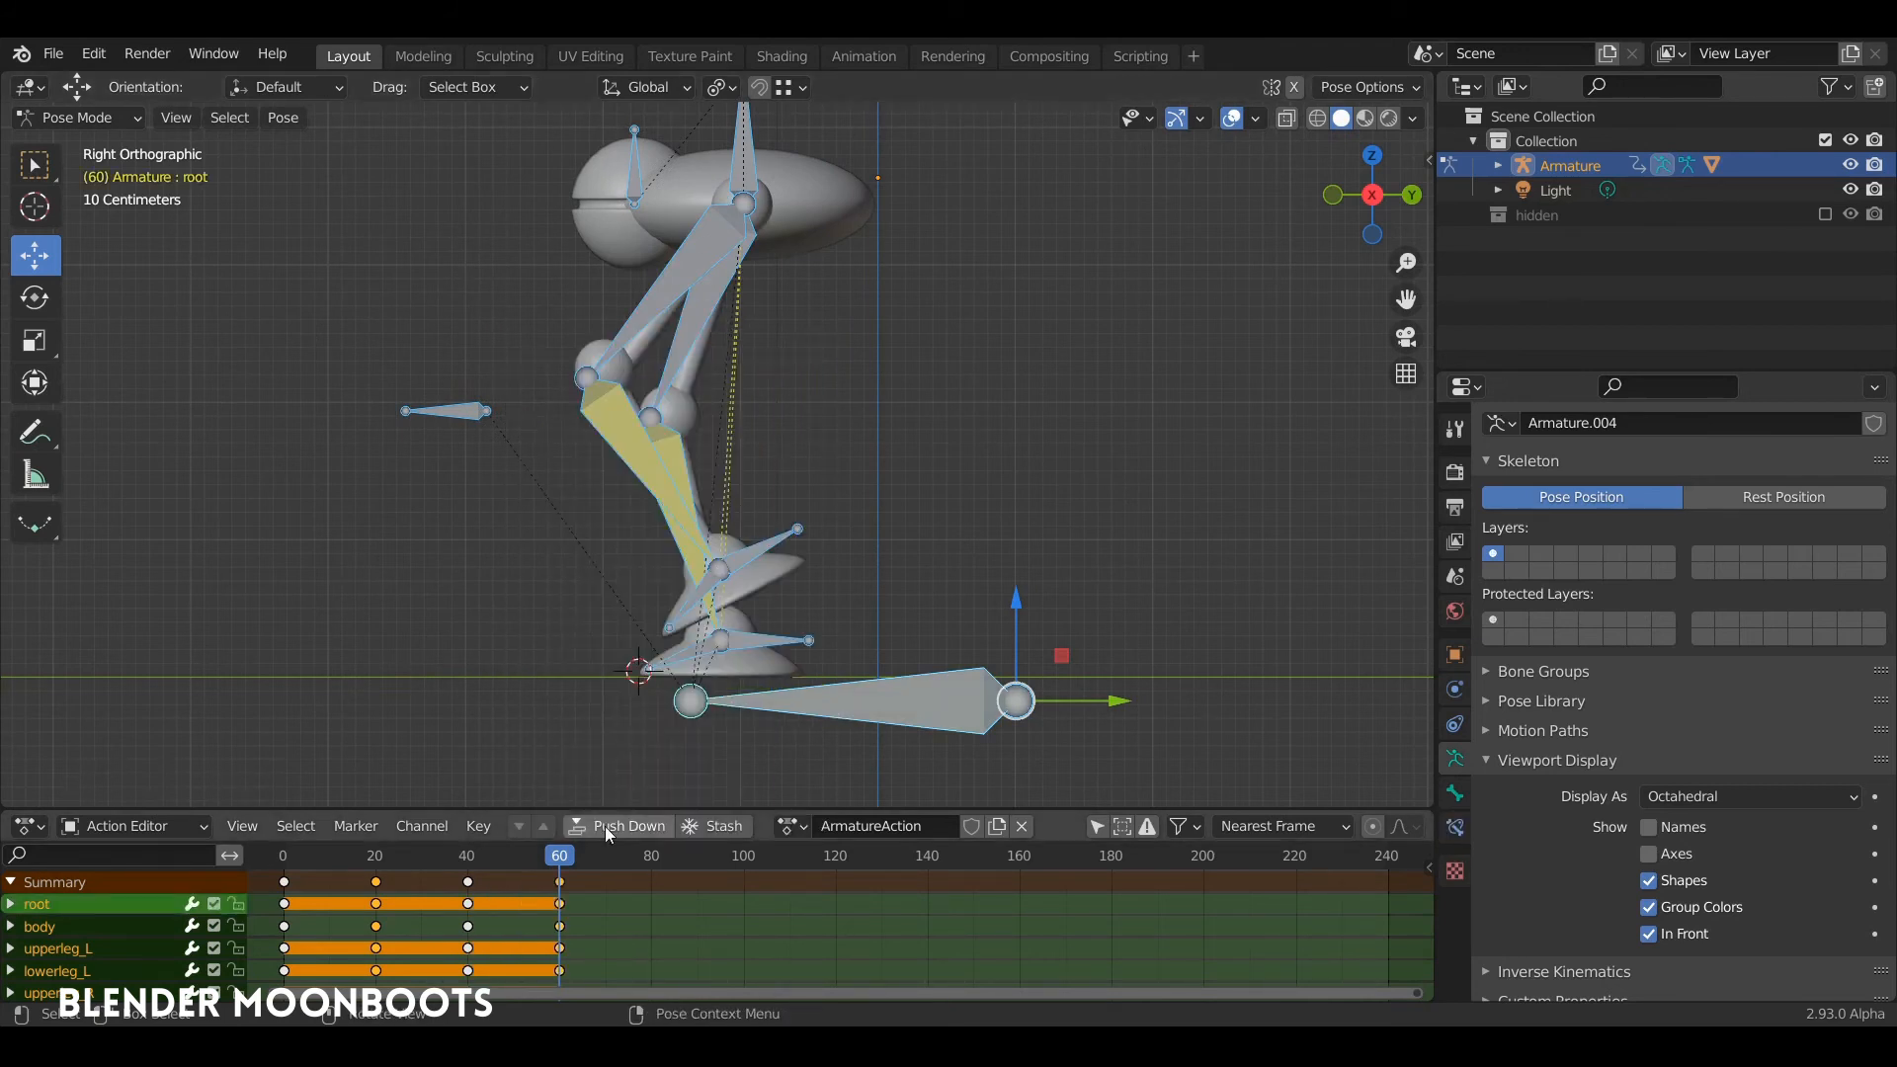
Step: Set the 3D cursor at frame 40's front toe tip and move frame 60's bones except root forward until the planted toe meets it
left_click_drag(573, 857, 466, 905)
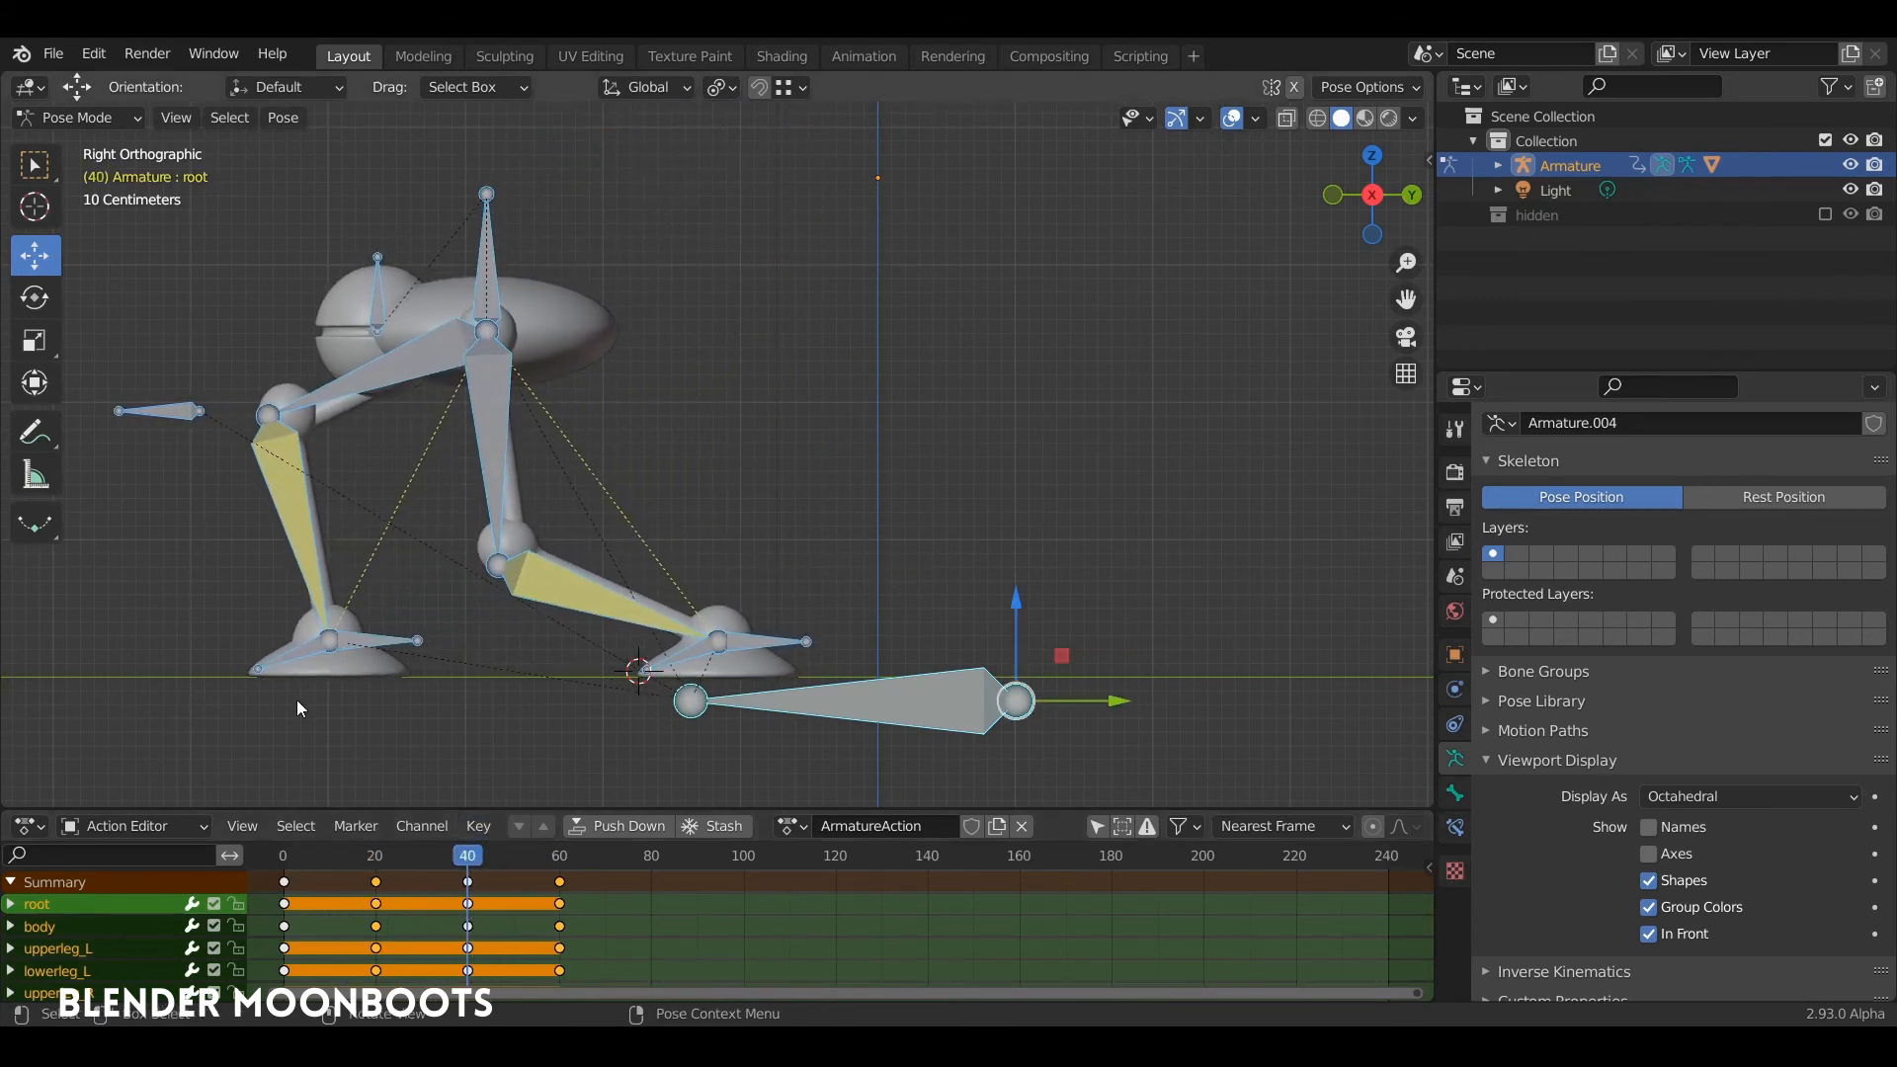
right_click(248, 671, "shift")
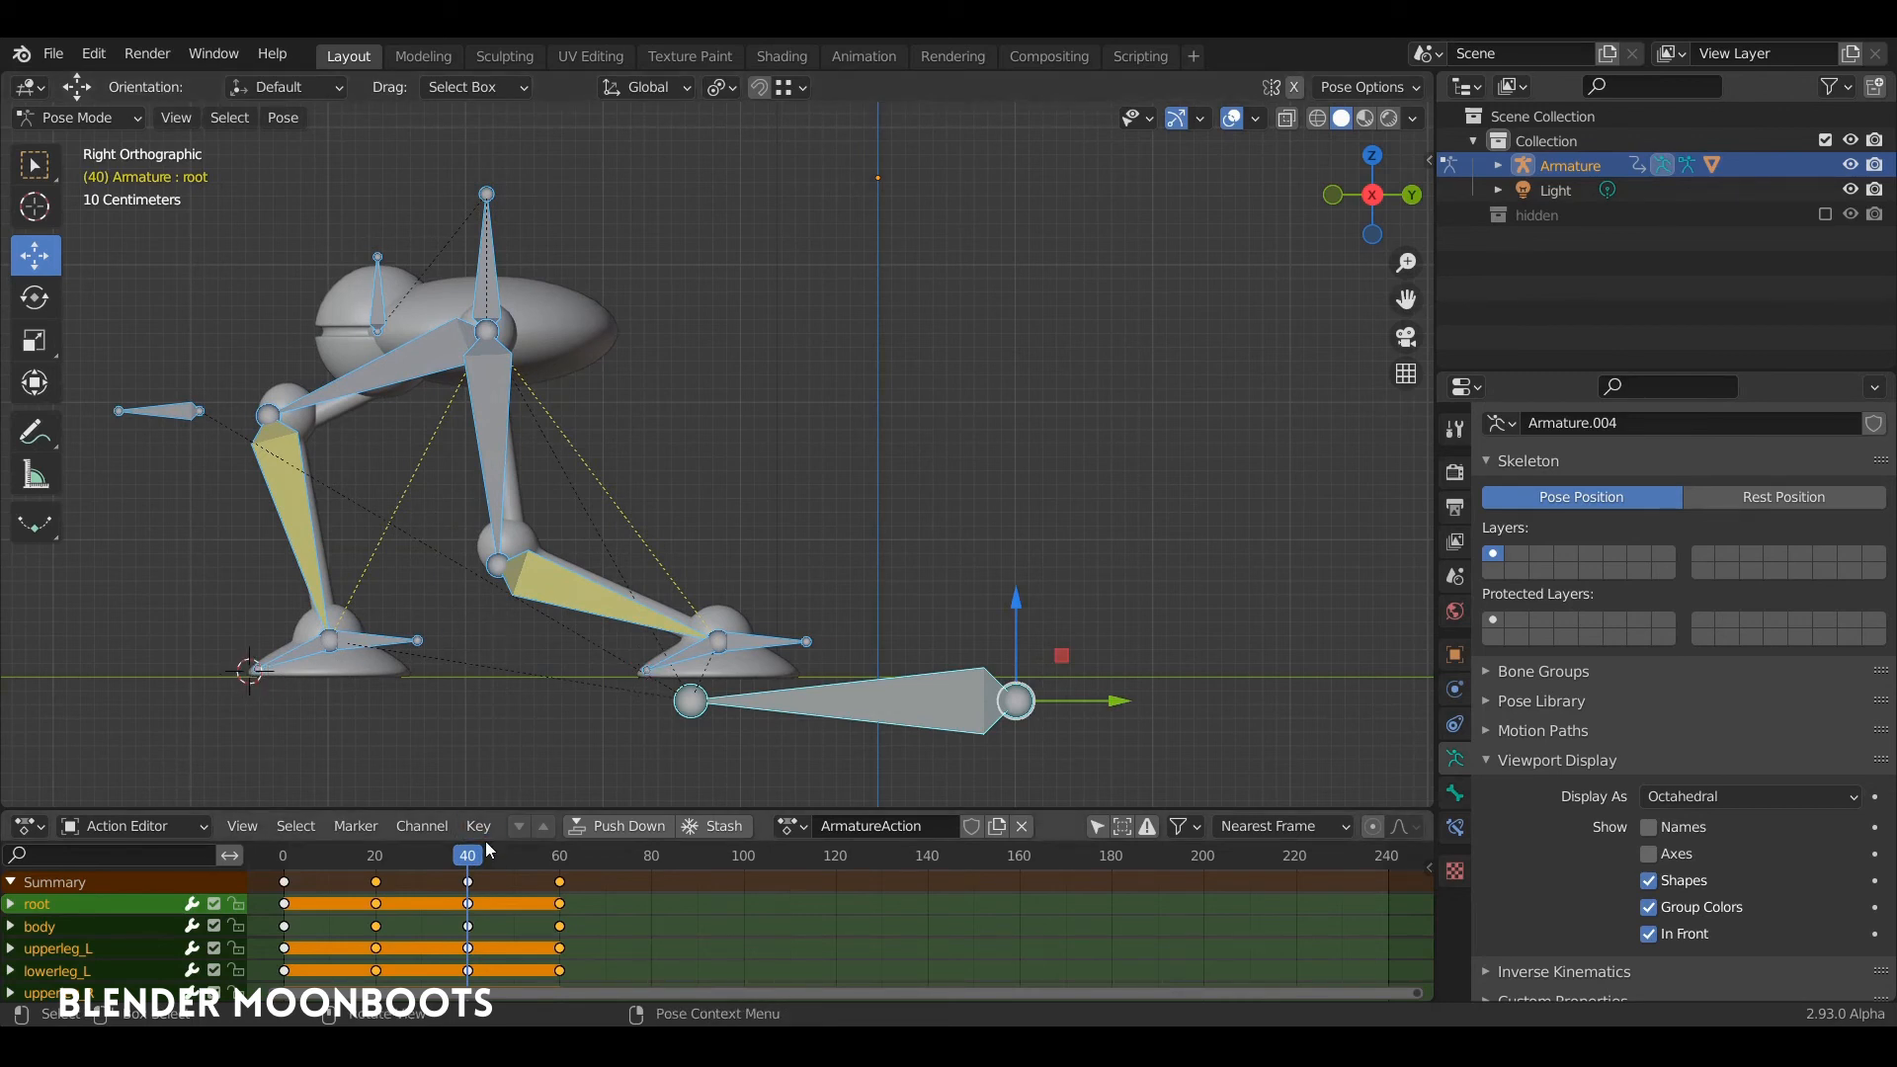
left_click_drag(499, 856, 562, 868)
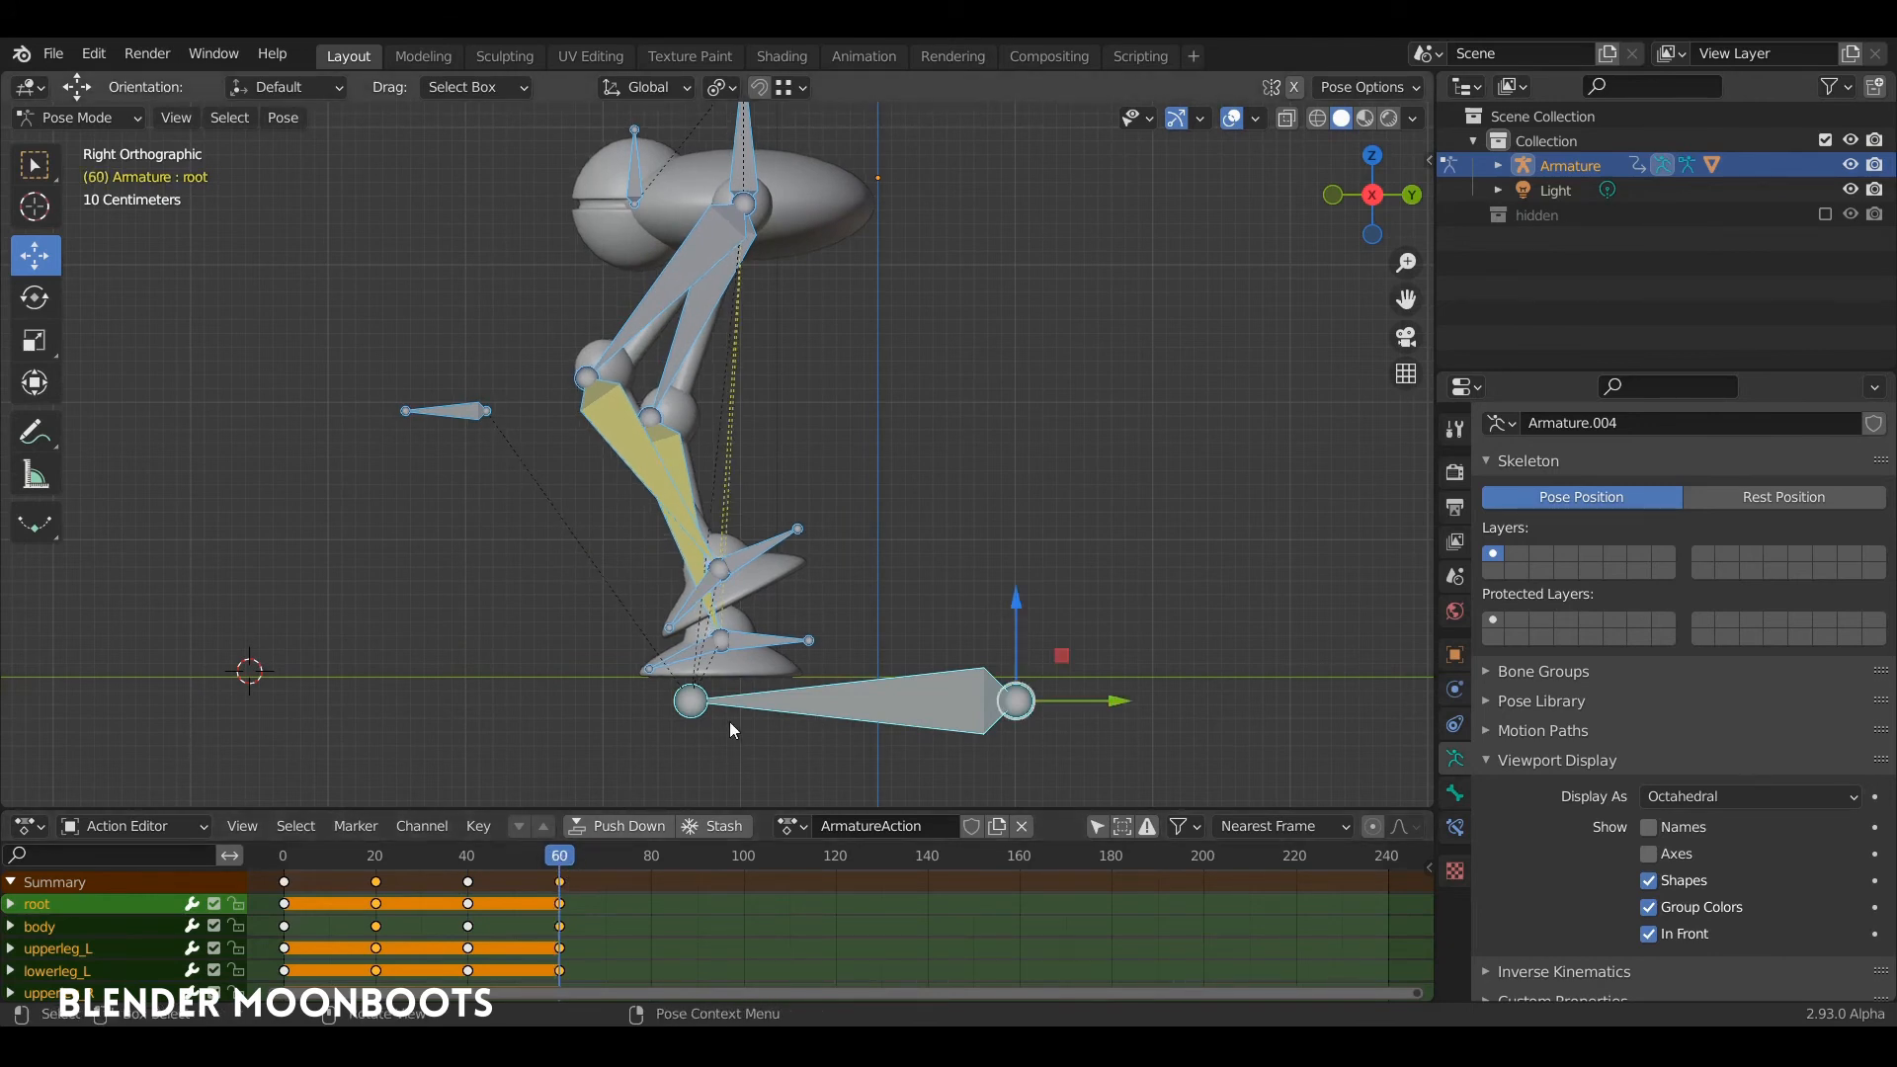
left_click(826, 697)
left_click_drag(731, 450, 324, 507)
middle_click_drag(498, 476, 820, 498, "shift")
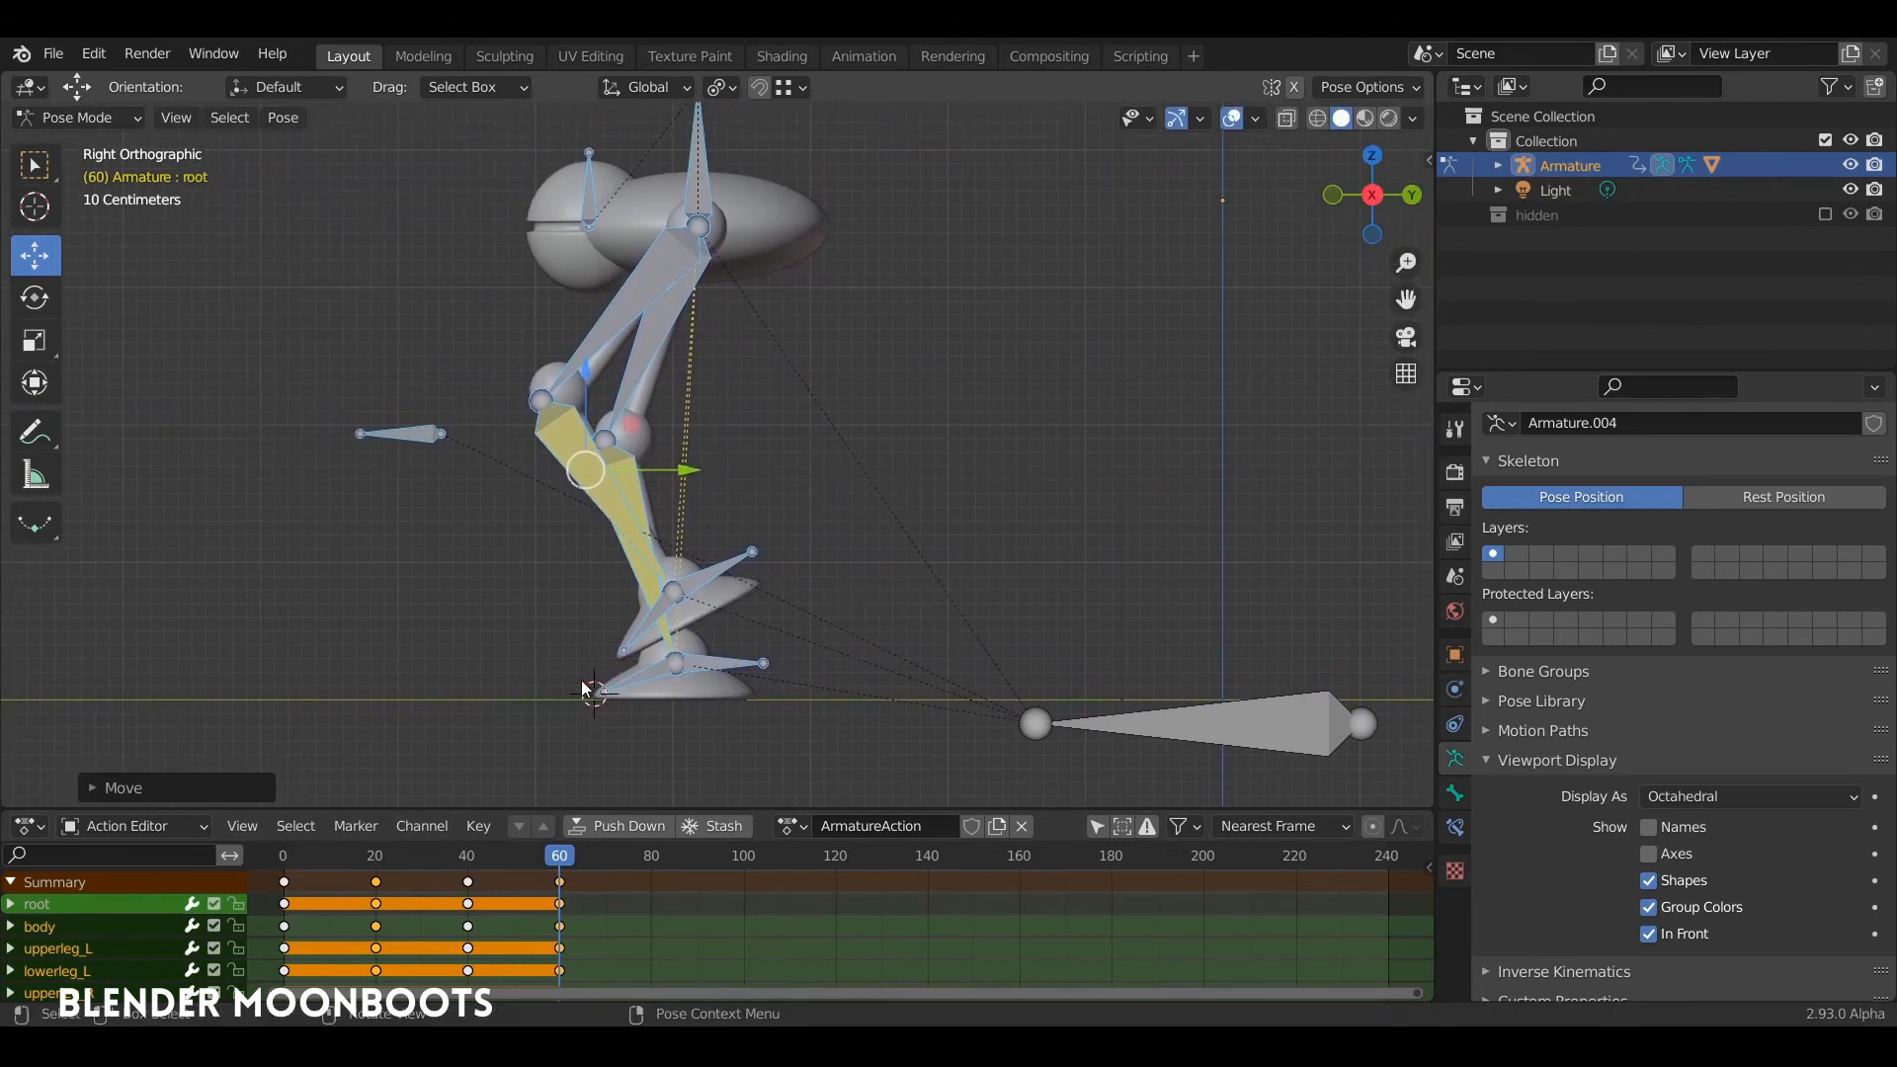
Step: Insert a Location, Rotation & Scale keyframe for all bones, including the root, at frame 60
key("i")
left_click(642, 614)
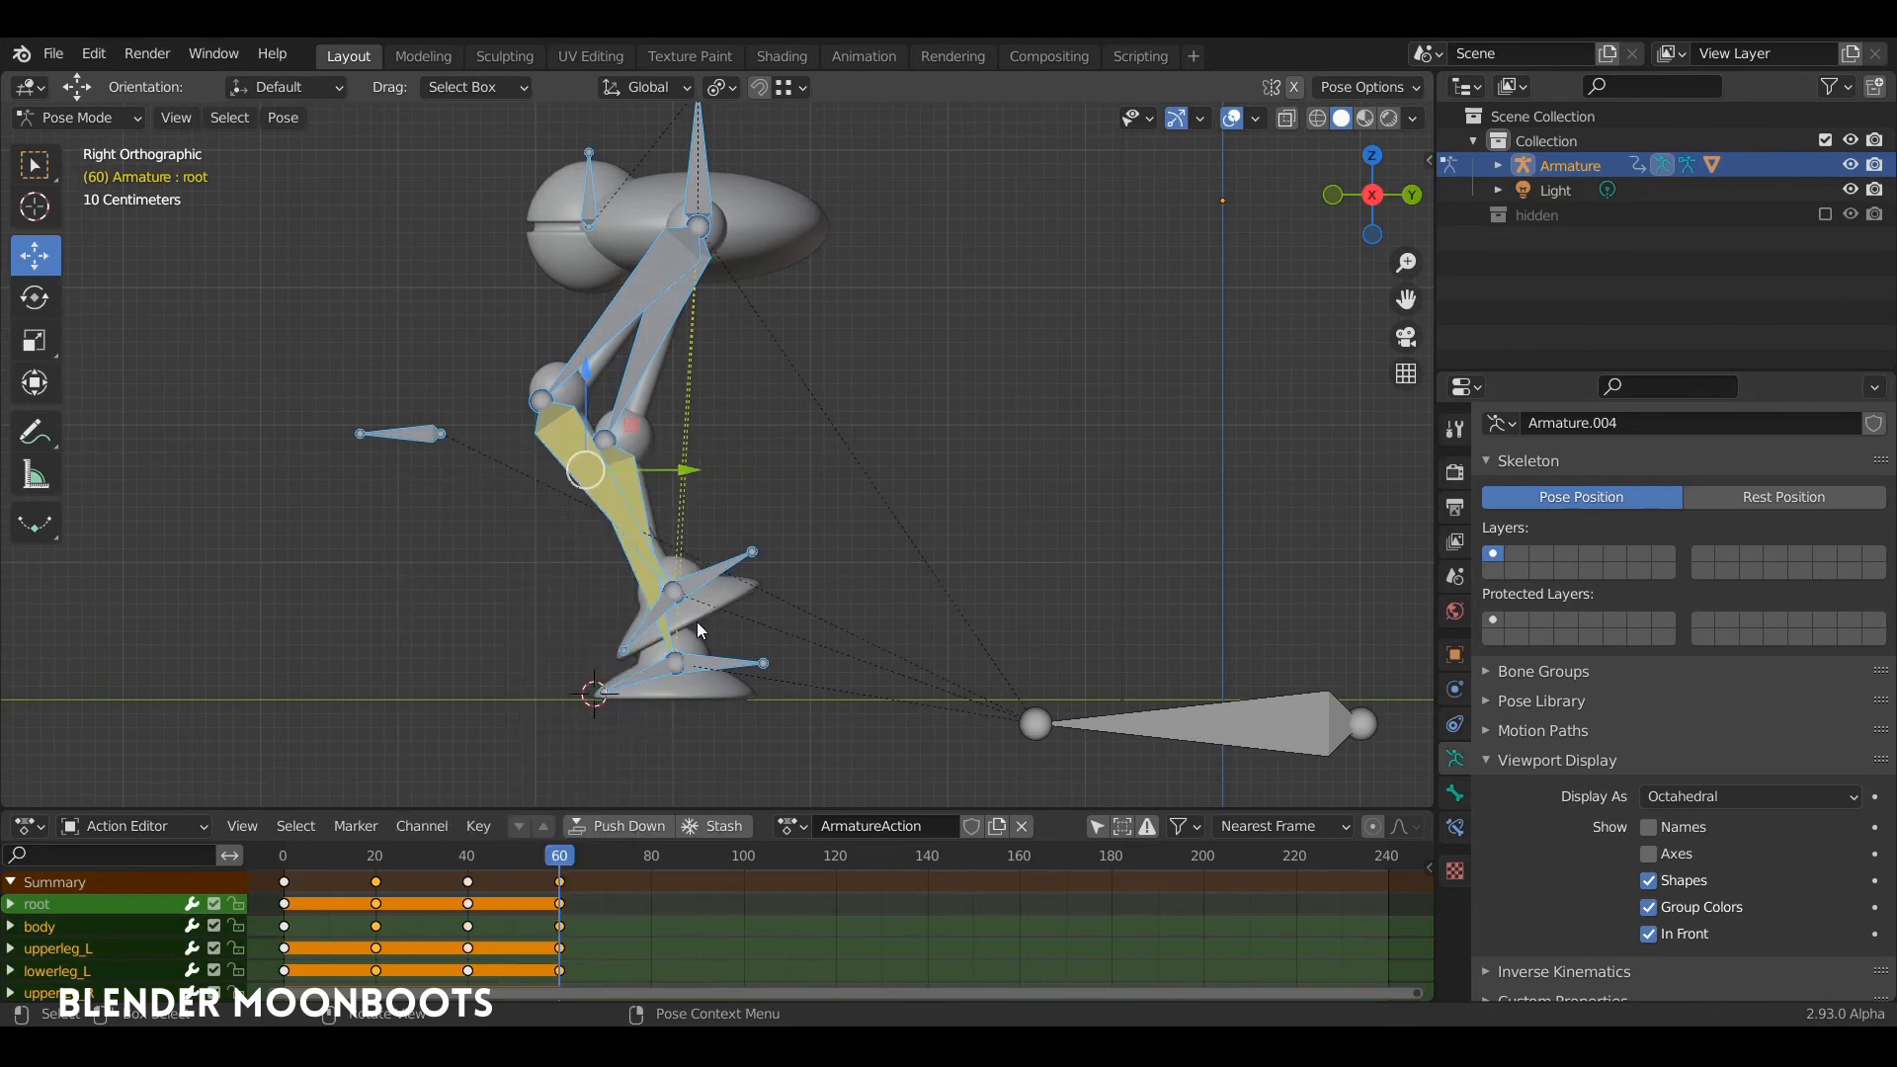
key("a")
key("i")
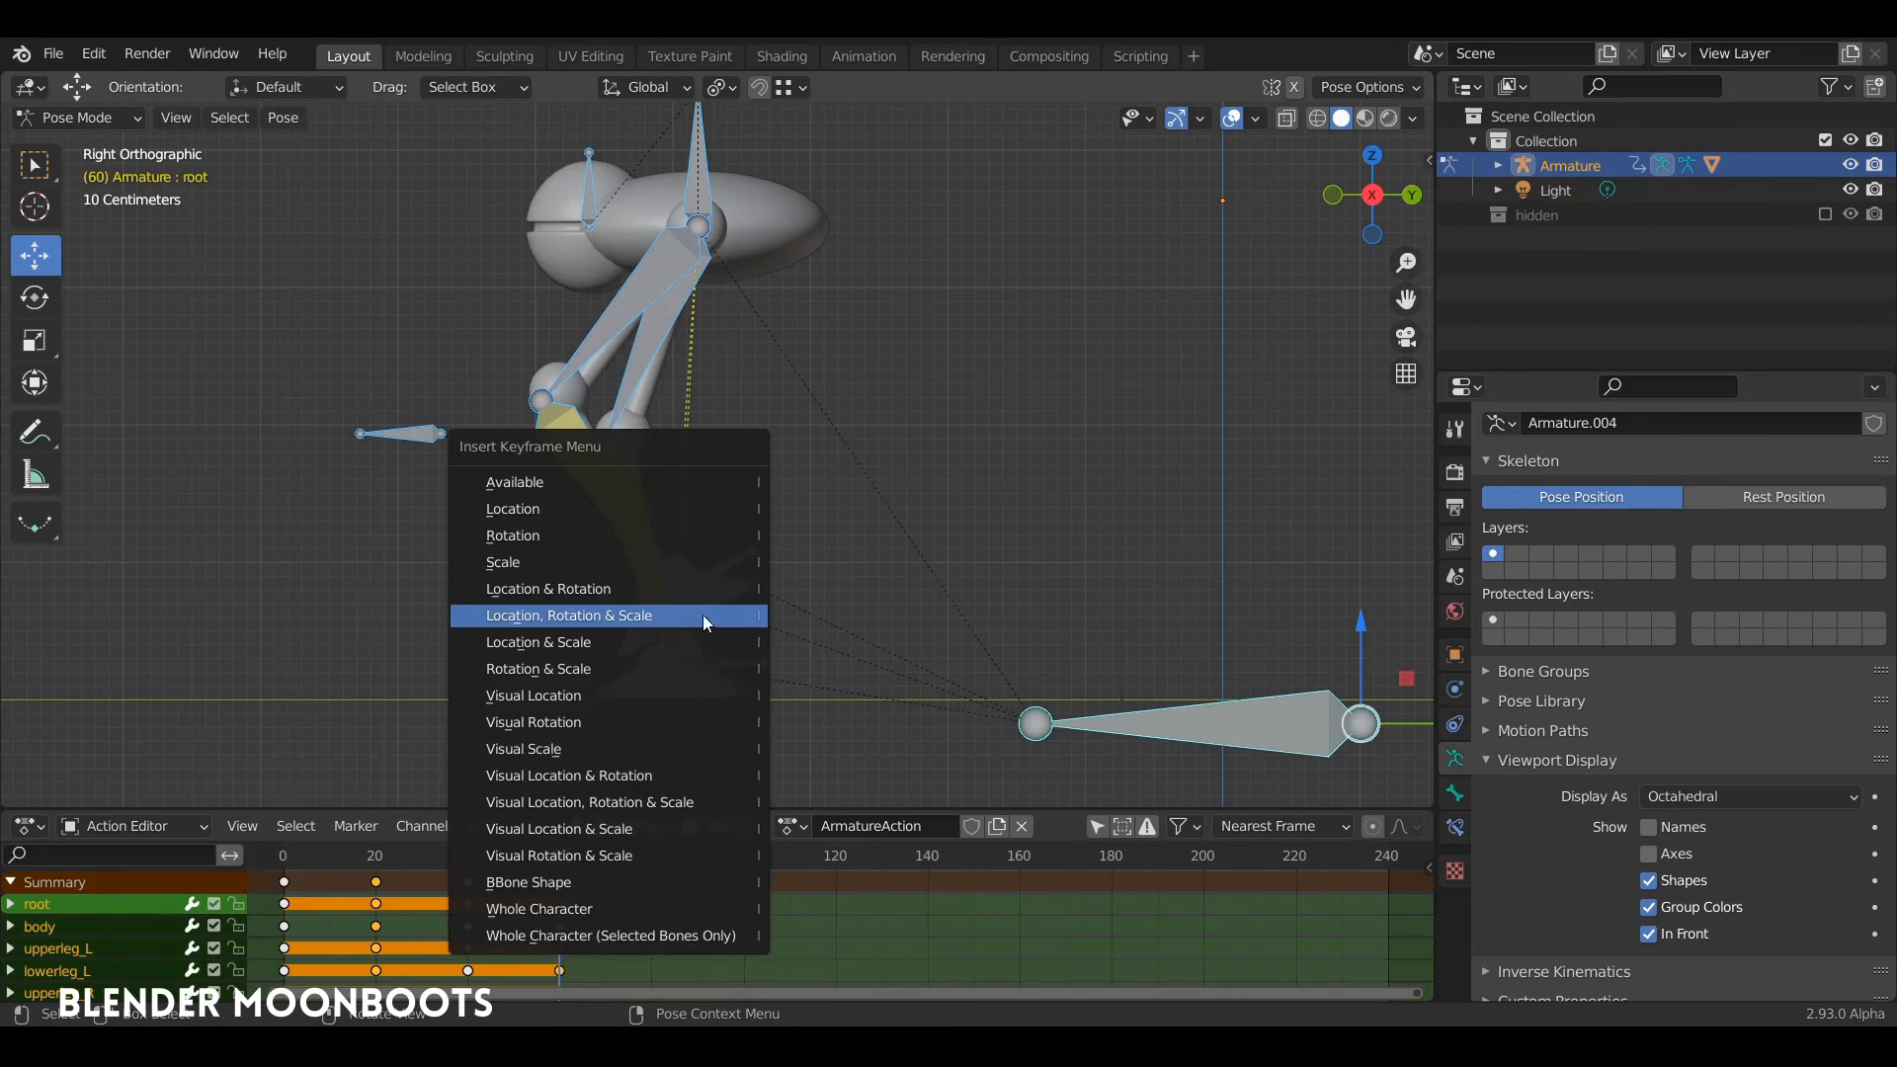
left_click(703, 614)
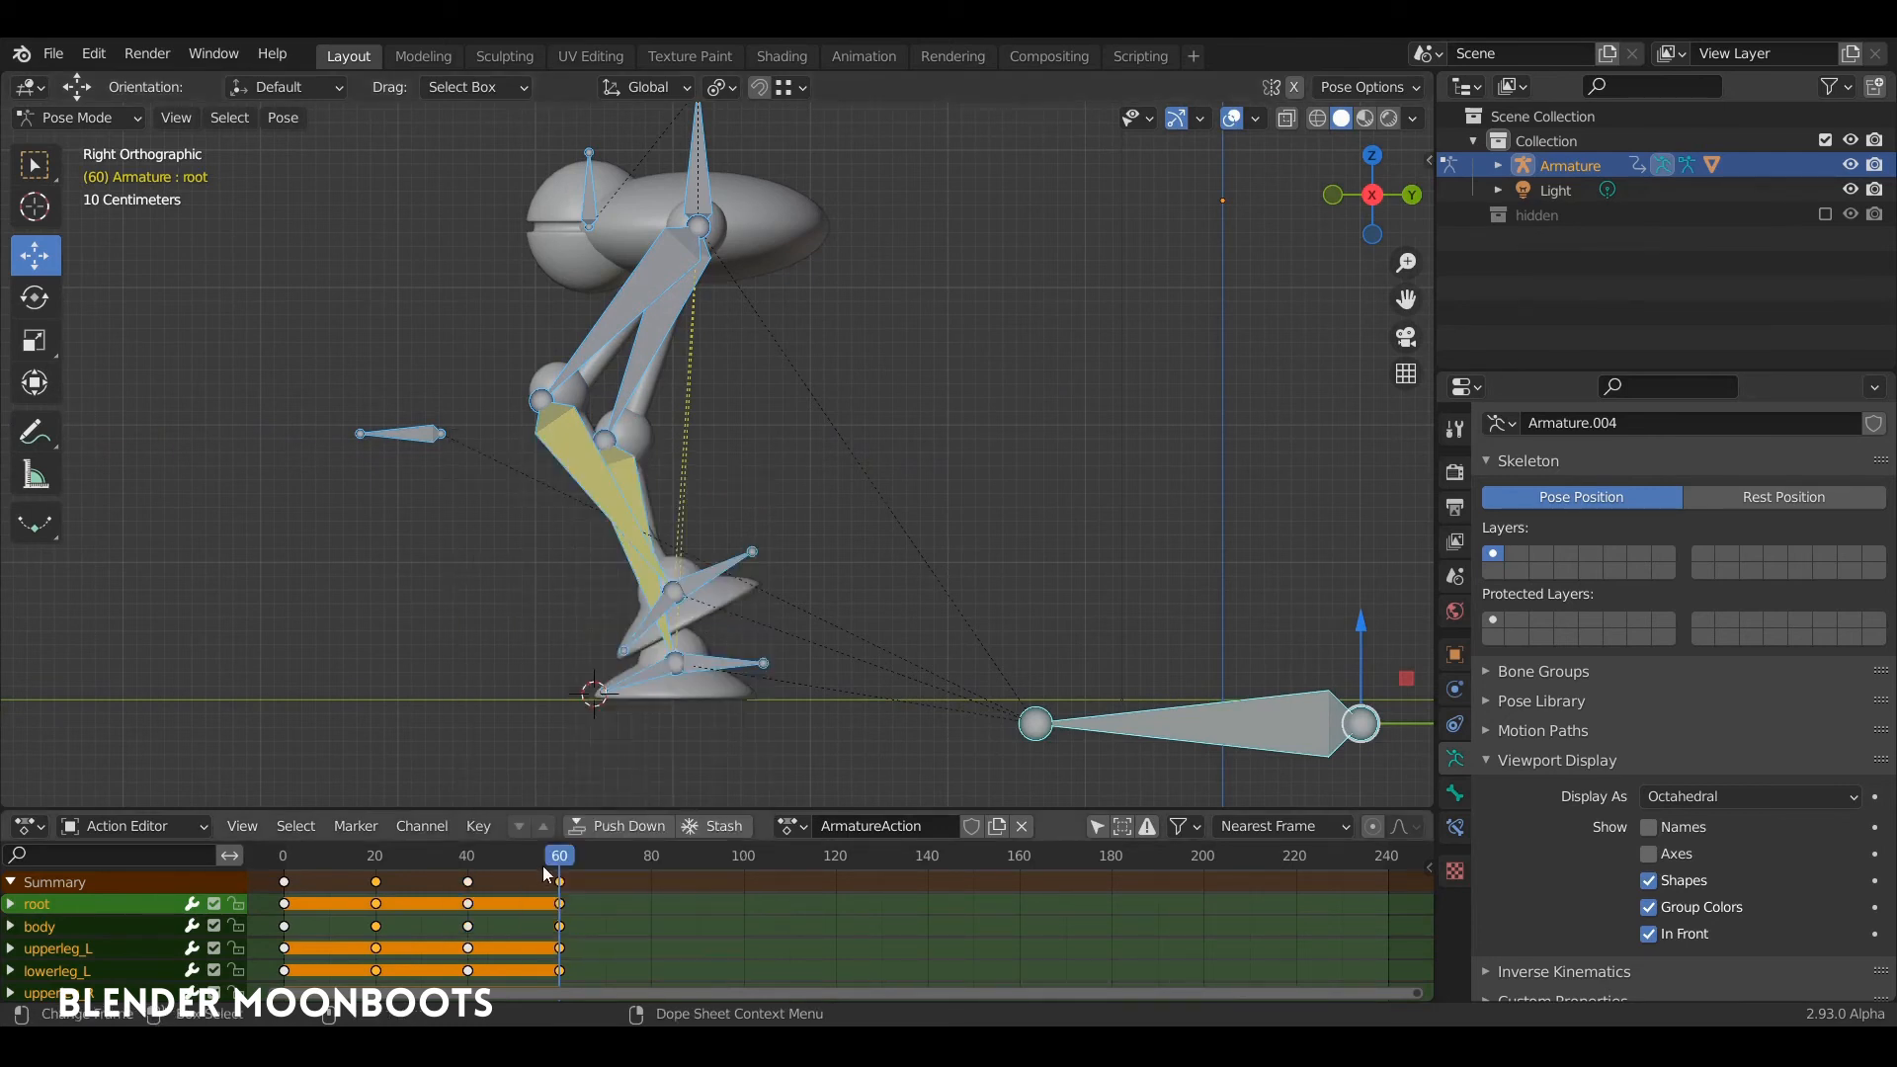
Step: Play the animation to check the motion through the frame 60 pose, and return to frame 0
key("space")
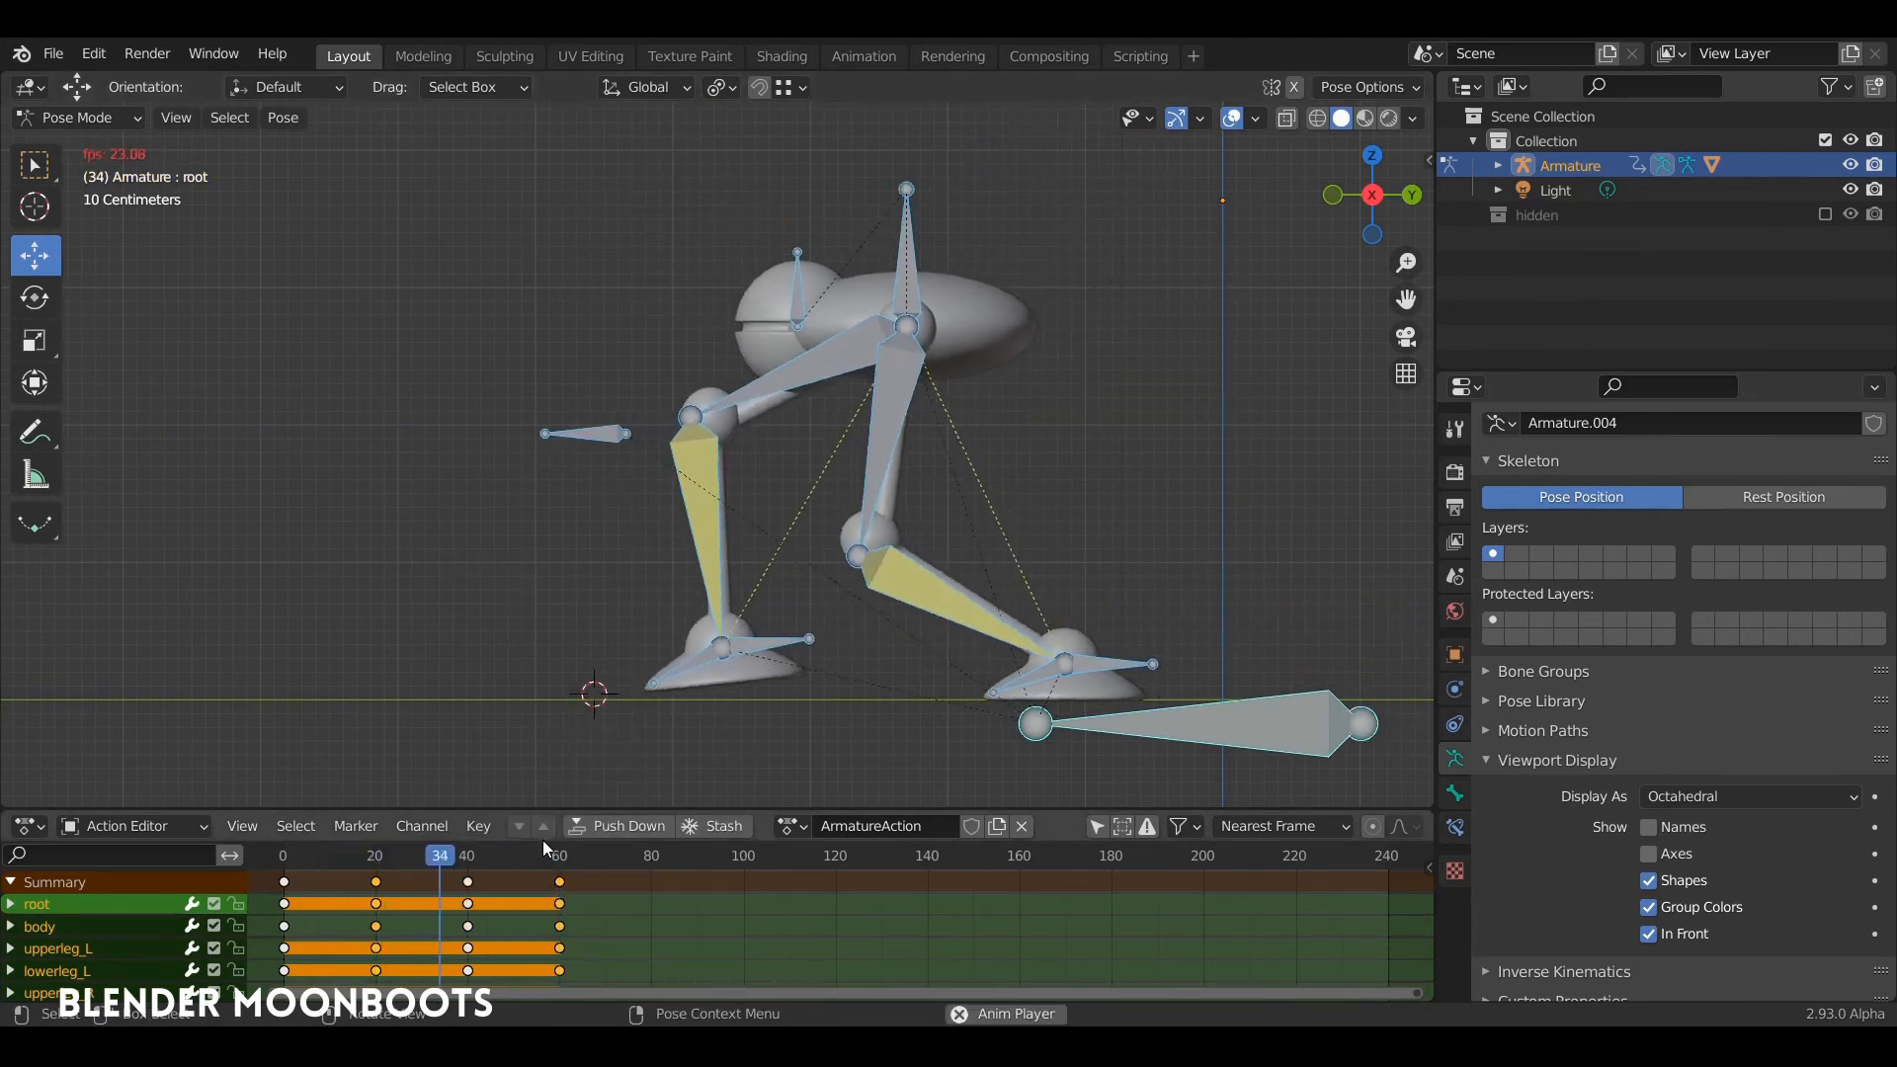
key("space")
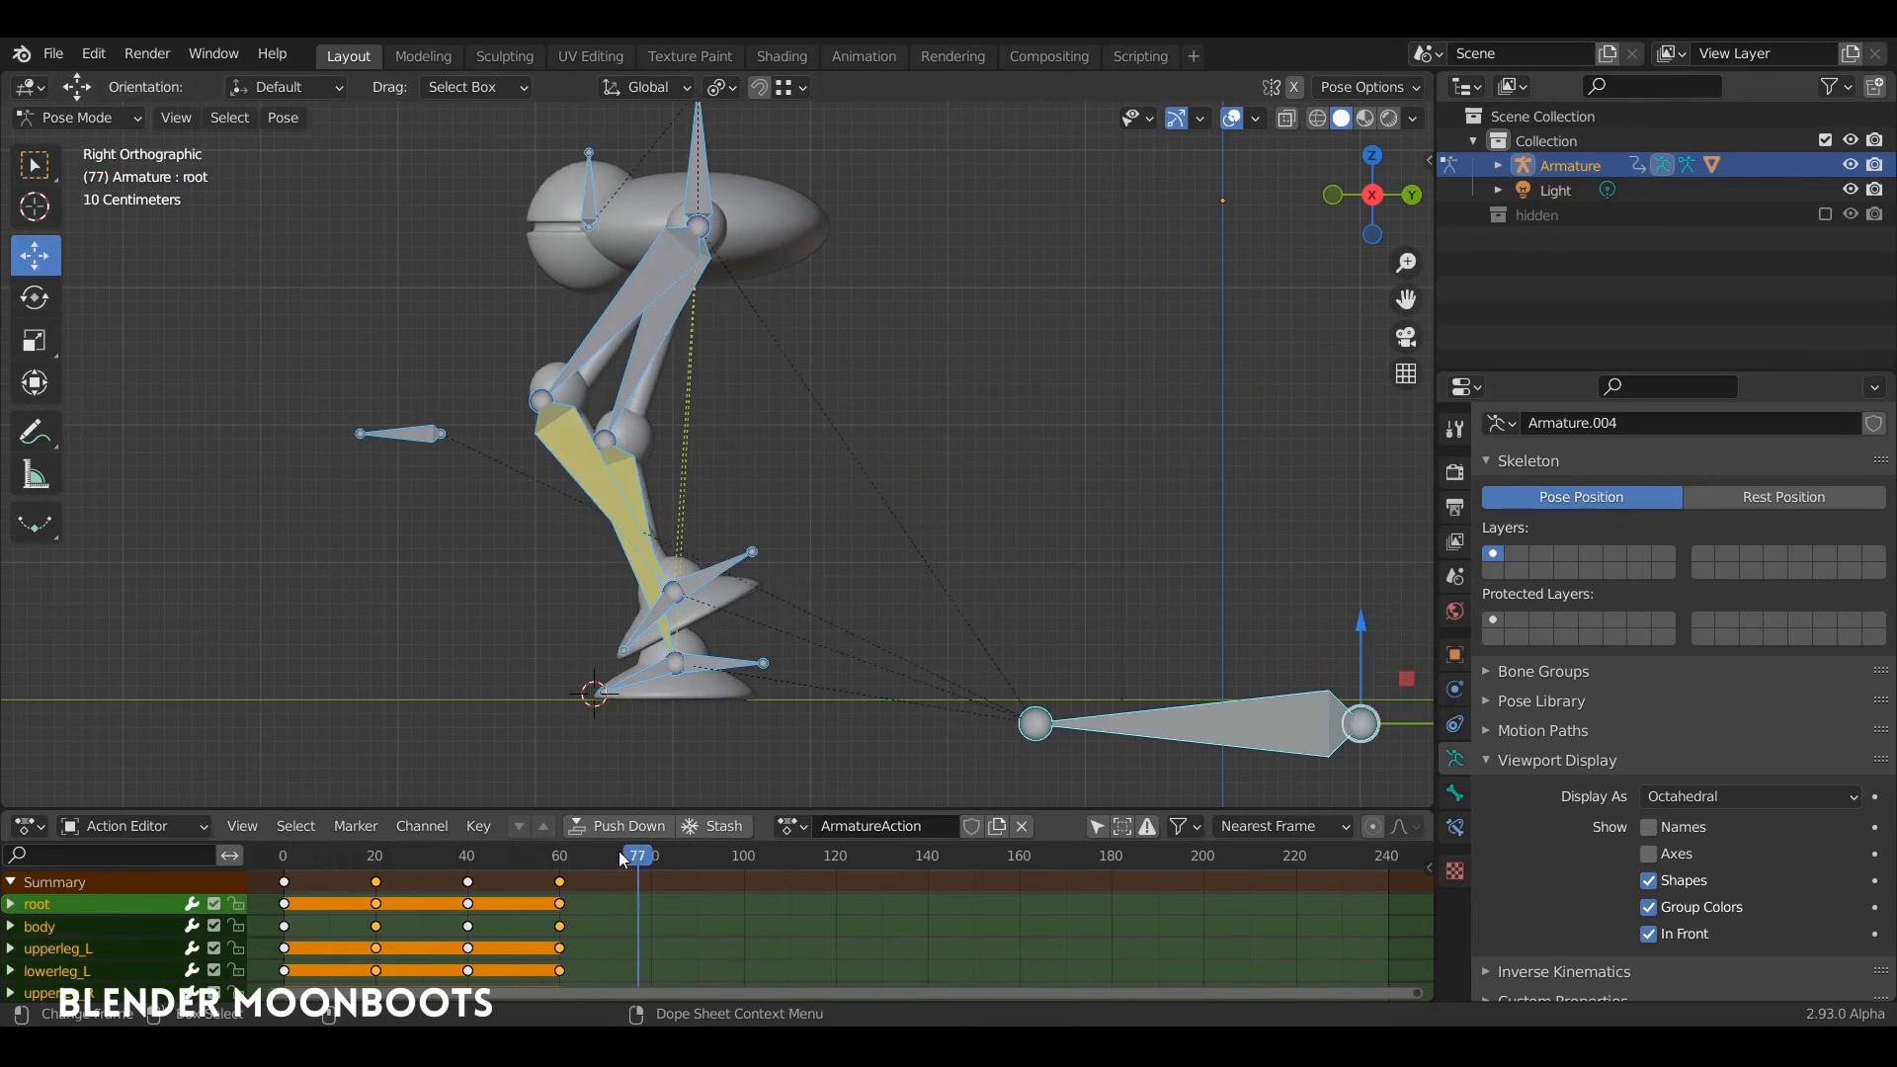
left_click_drag(628, 859, 276, 907)
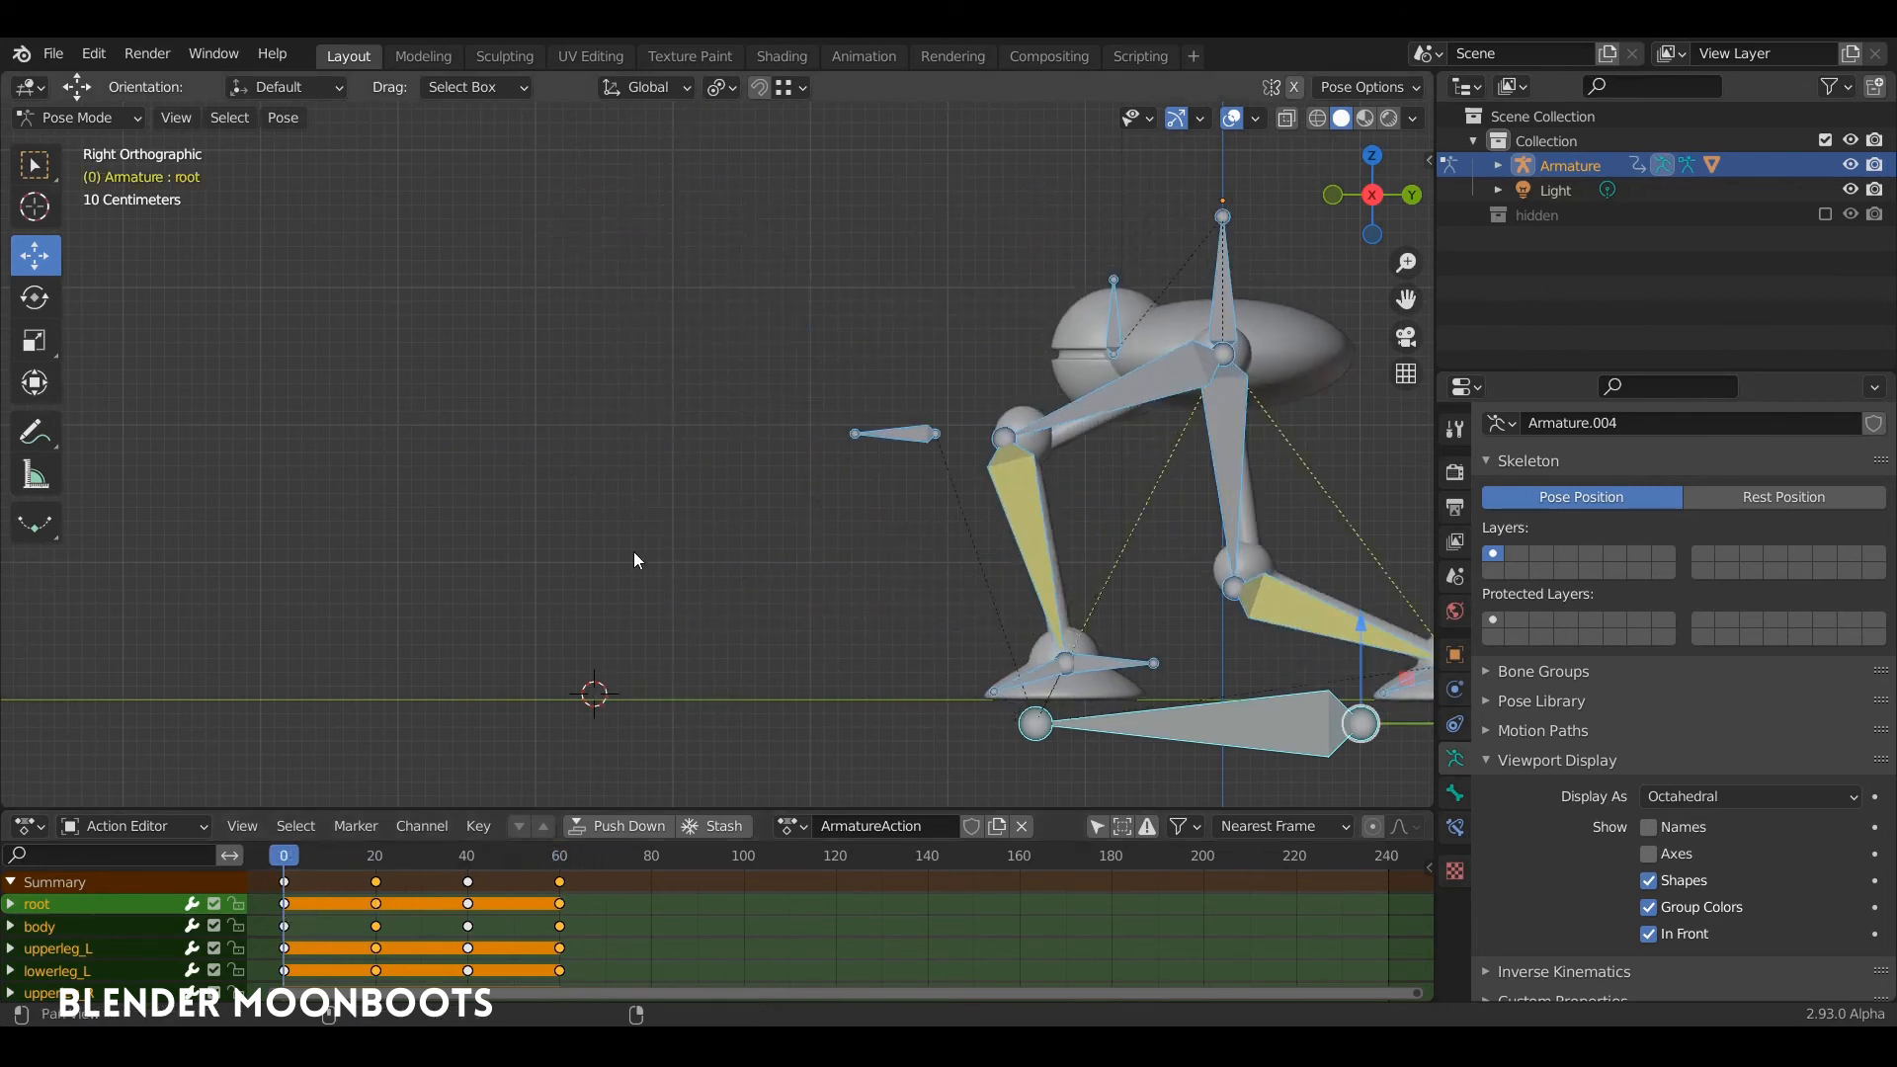
middle_click_drag(632, 551, 377, 536, "shift")
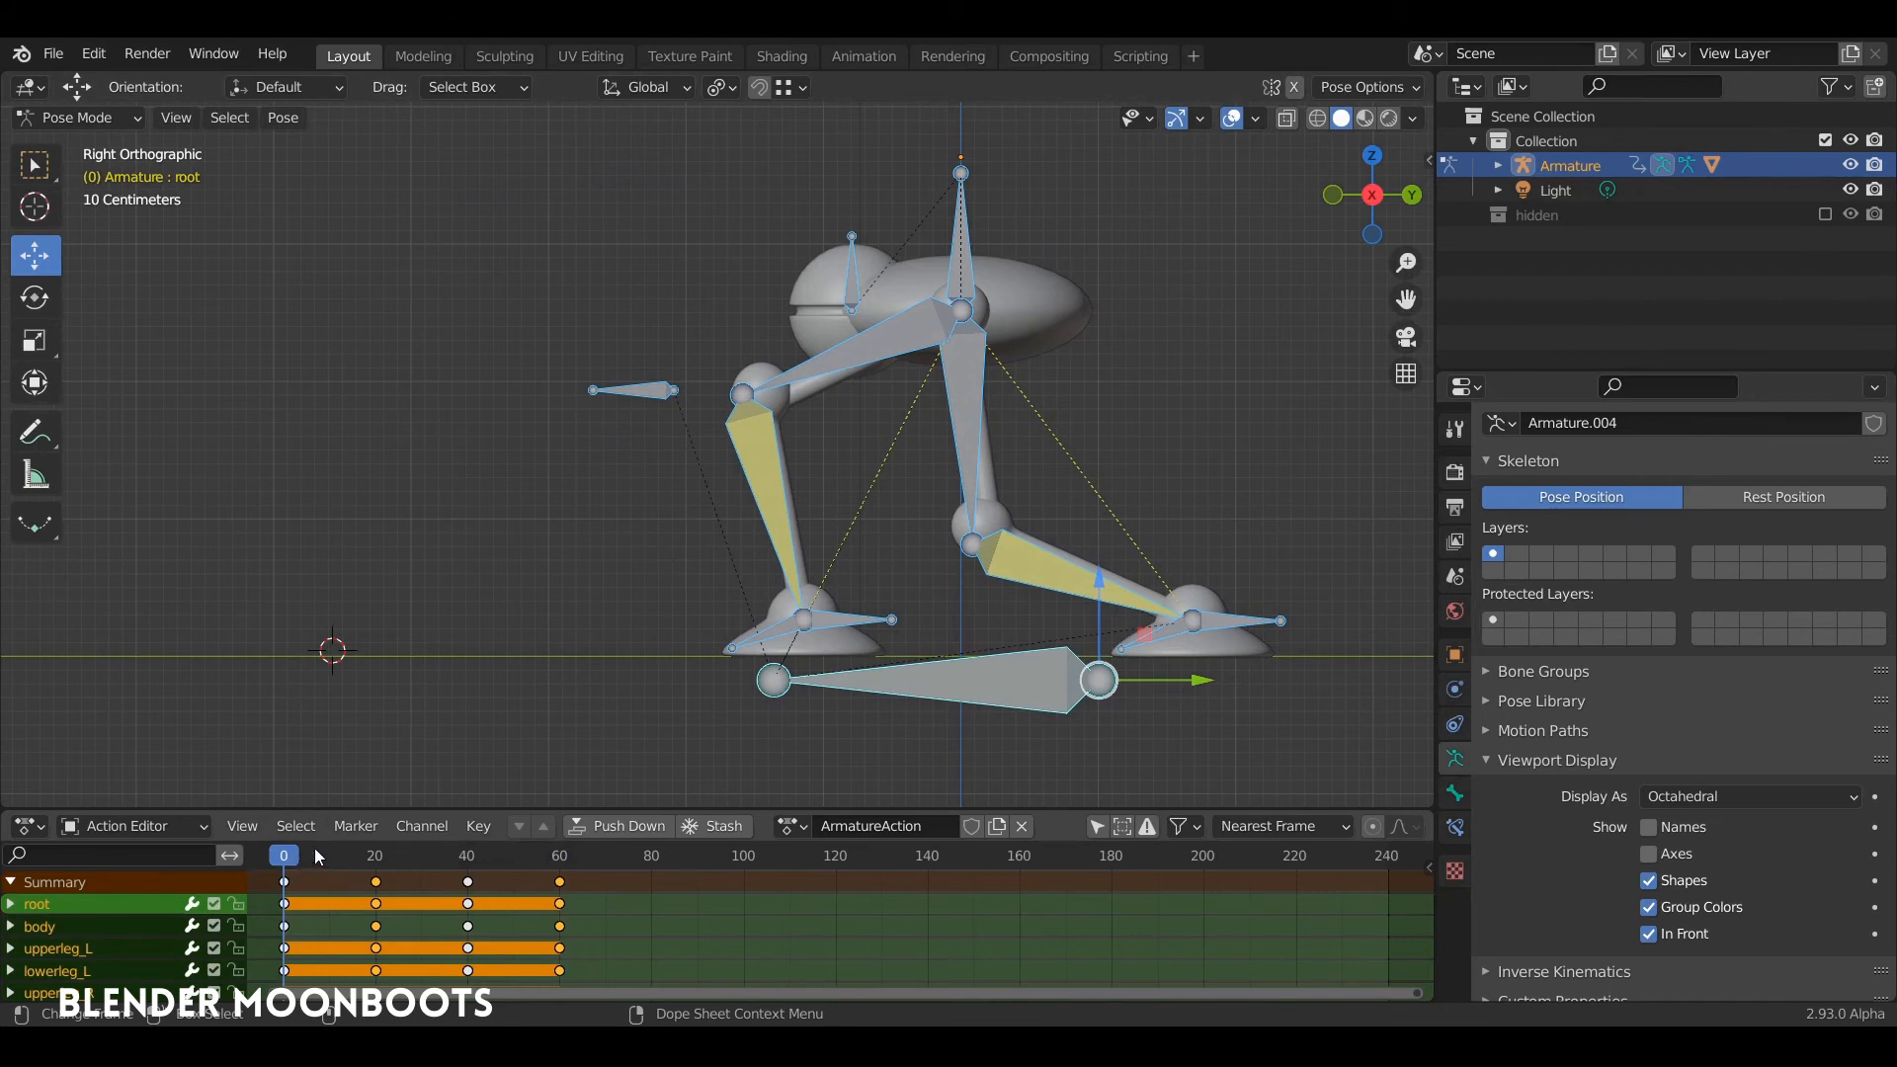
Step: Copy the stride pose of all bones at frame 0 and paste it at frame 80
left_click_drag(286, 856, 279, 904)
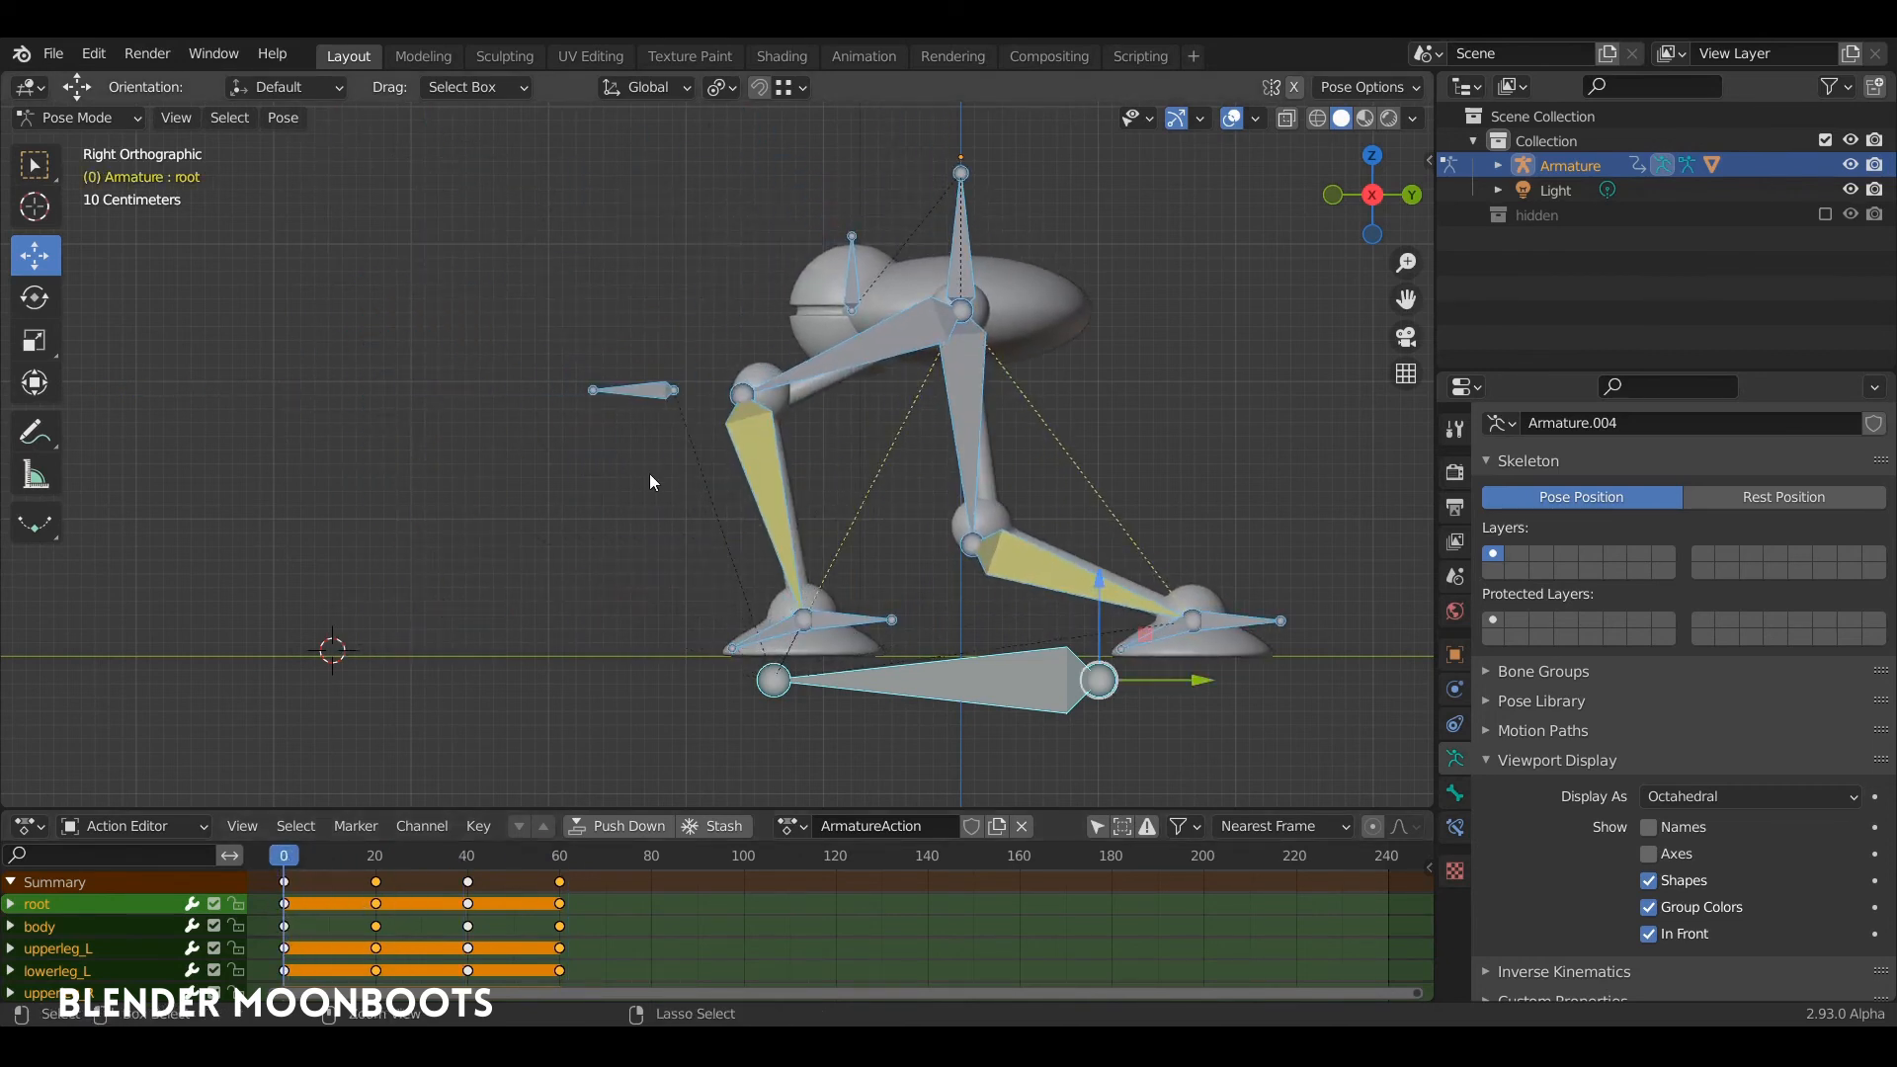
key("ctrl+c")
left_click_drag(559, 861, 651, 858)
key("ctrl+v")
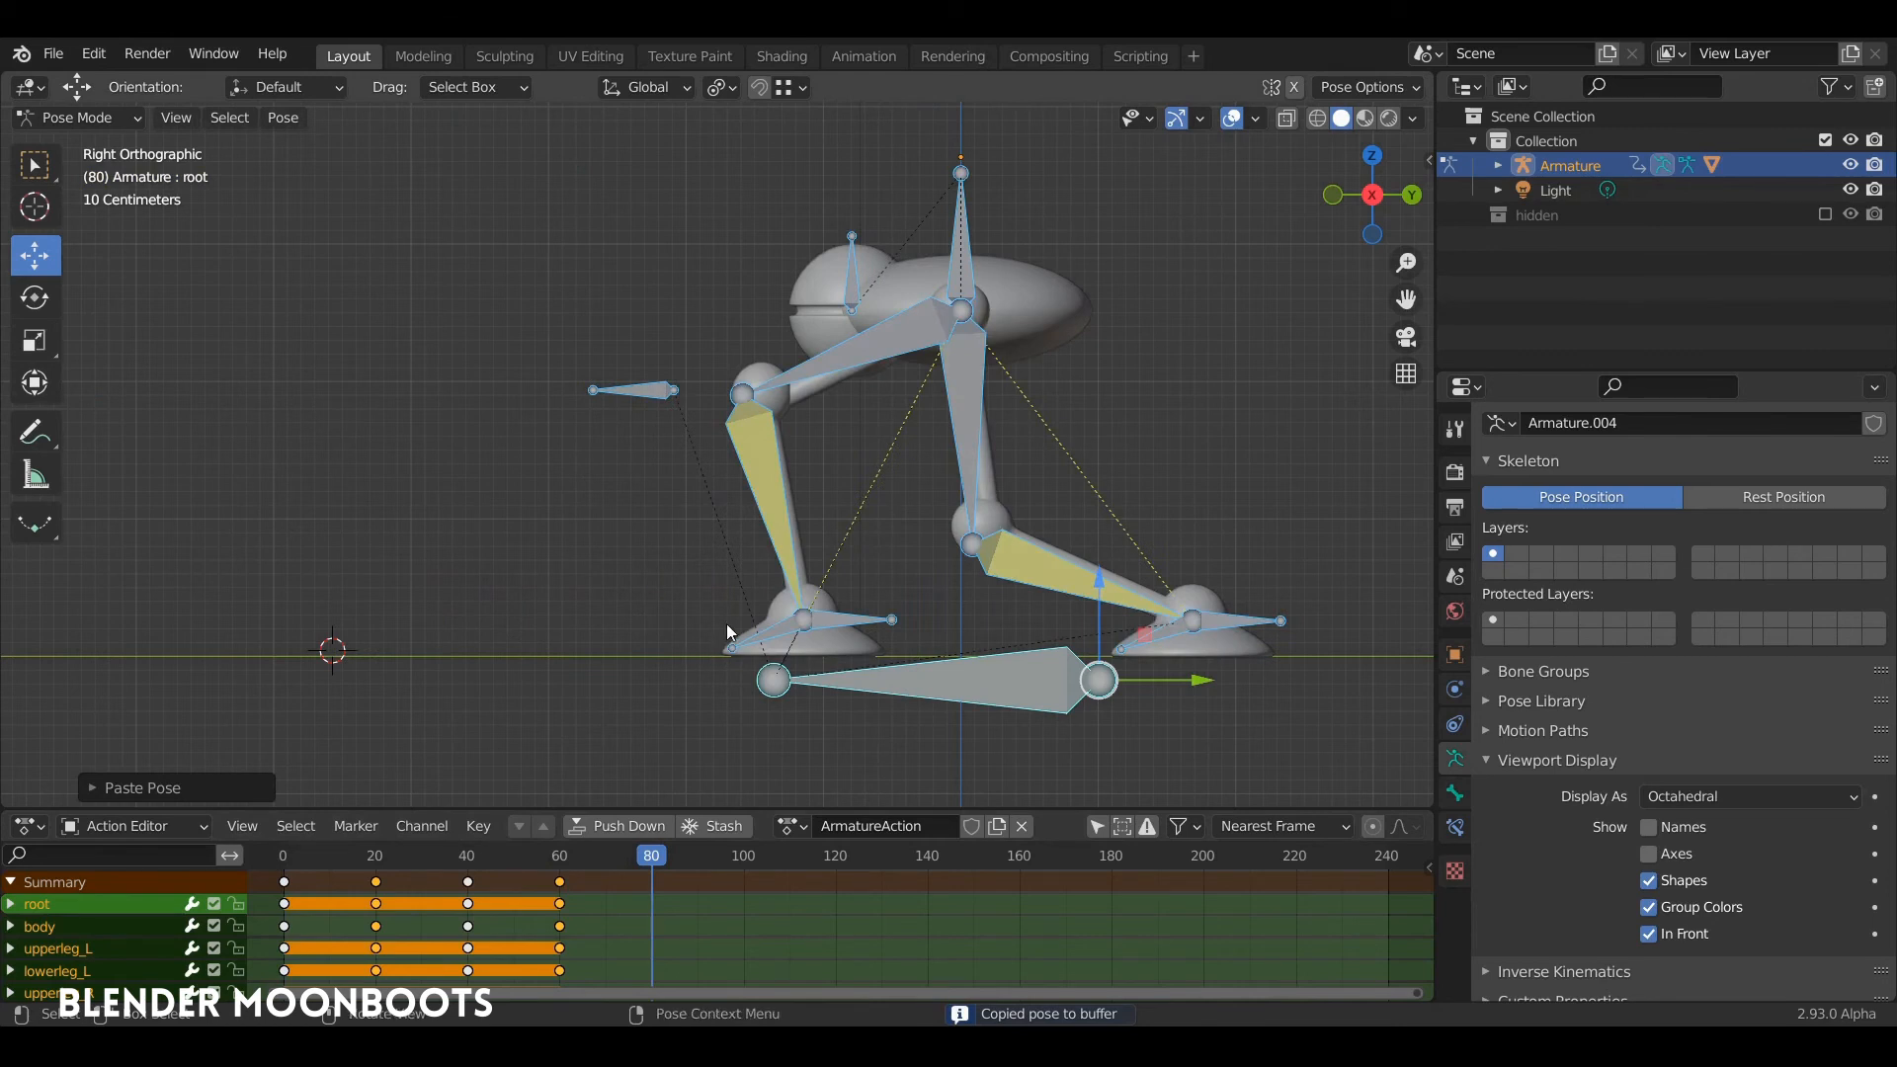
Step: Exclude the root bone and move all other bones forward at frame 80 until the rear toe meets the 3D cursor
left_click(921, 675, "shift")
left_click(925, 674, "shift")
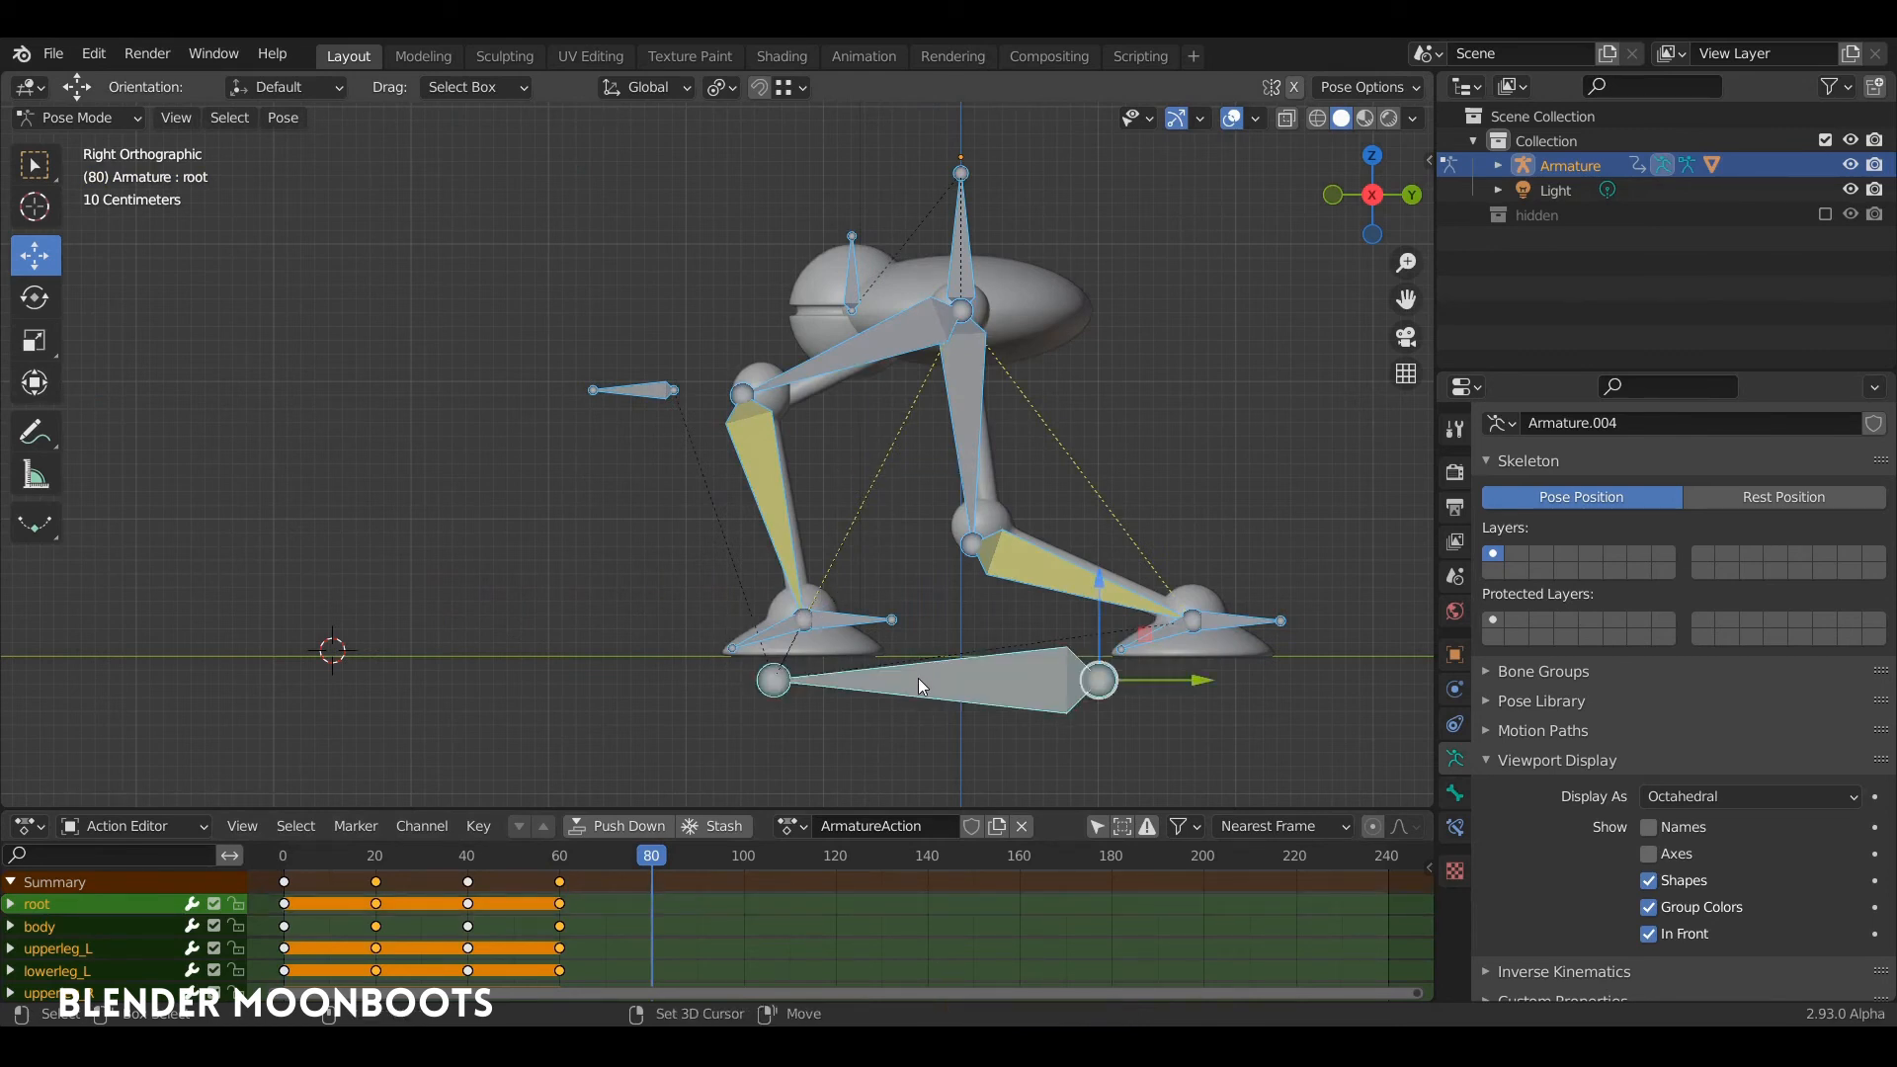
left_click(917, 678, "shift")
left_click_drag(945, 473, 155, 546)
middle_click_drag(281, 508, 908, 422)
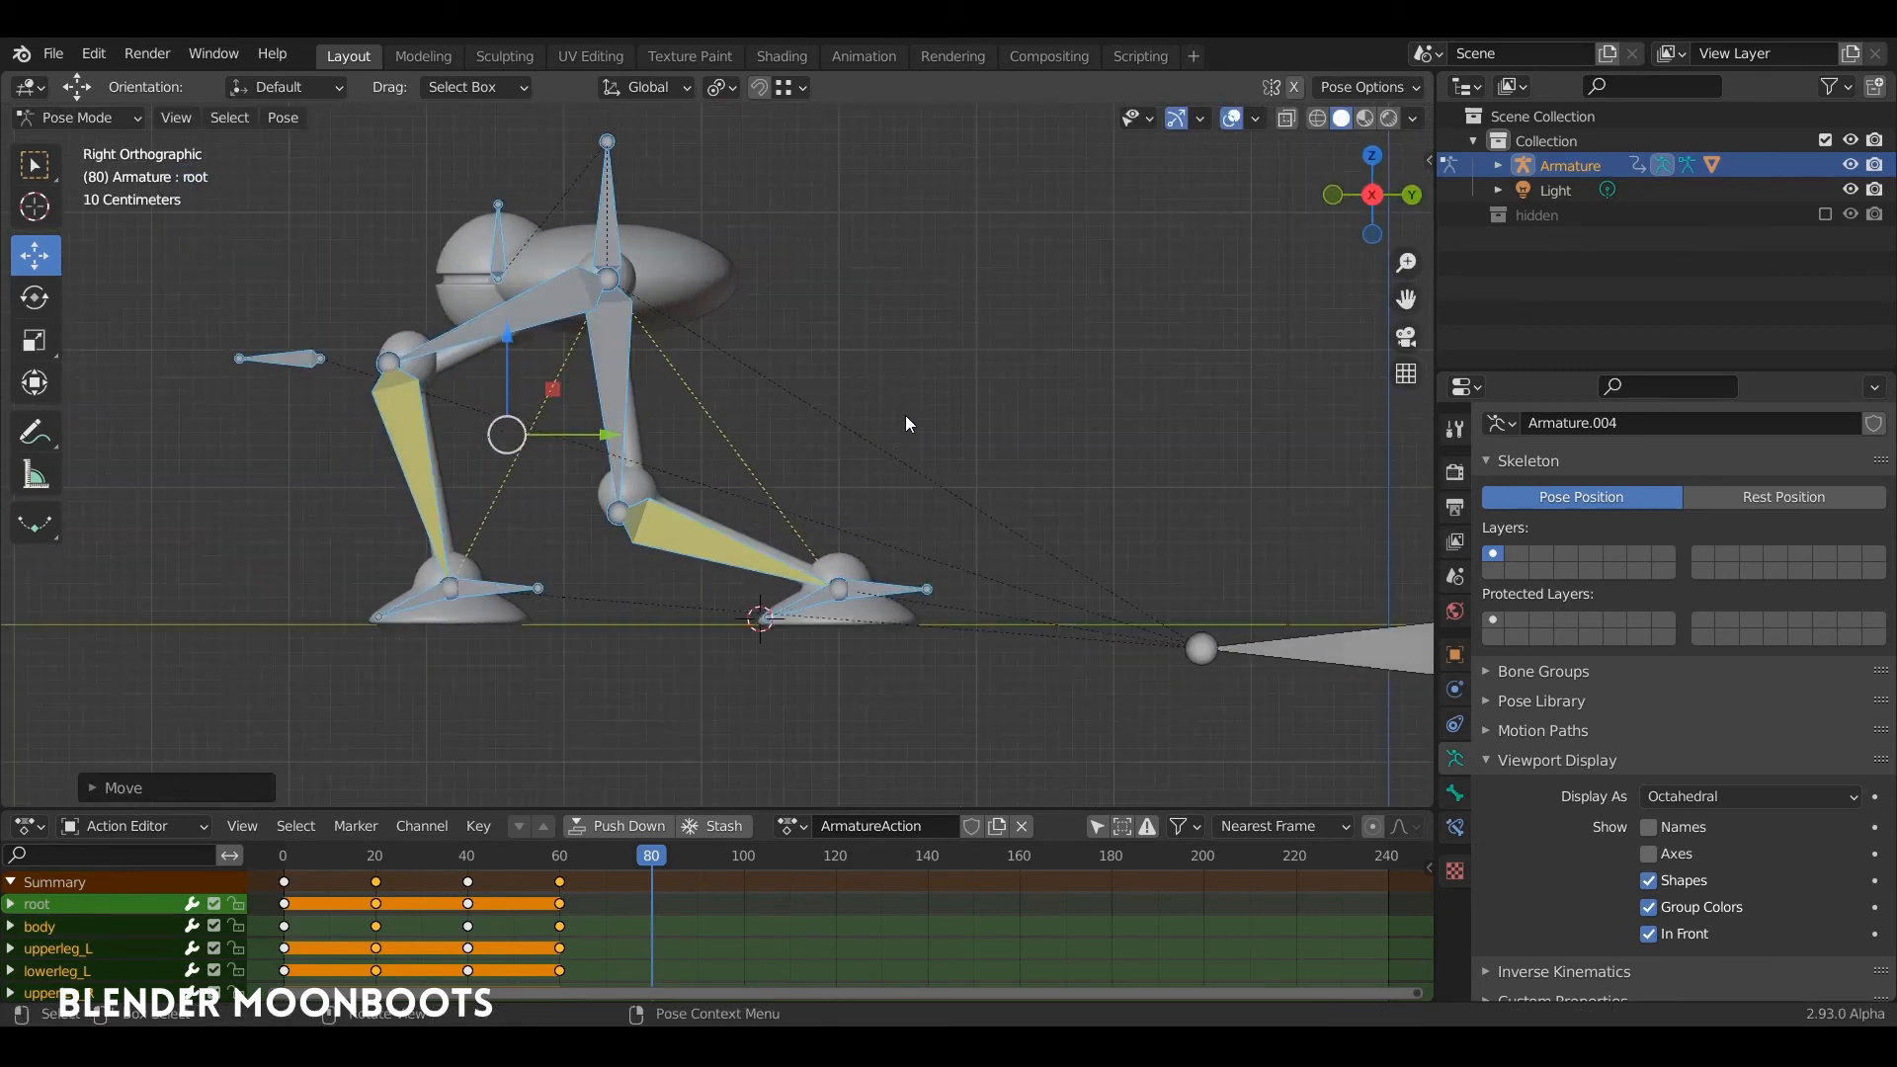
Step: Insert a keyframe at frame 80 for the moved bones, and again with the root bone included
key("i")
left_click(818, 602)
middle_click_drag(787, 608, 636, 535, "shift")
left_click(1091, 570, "shift")
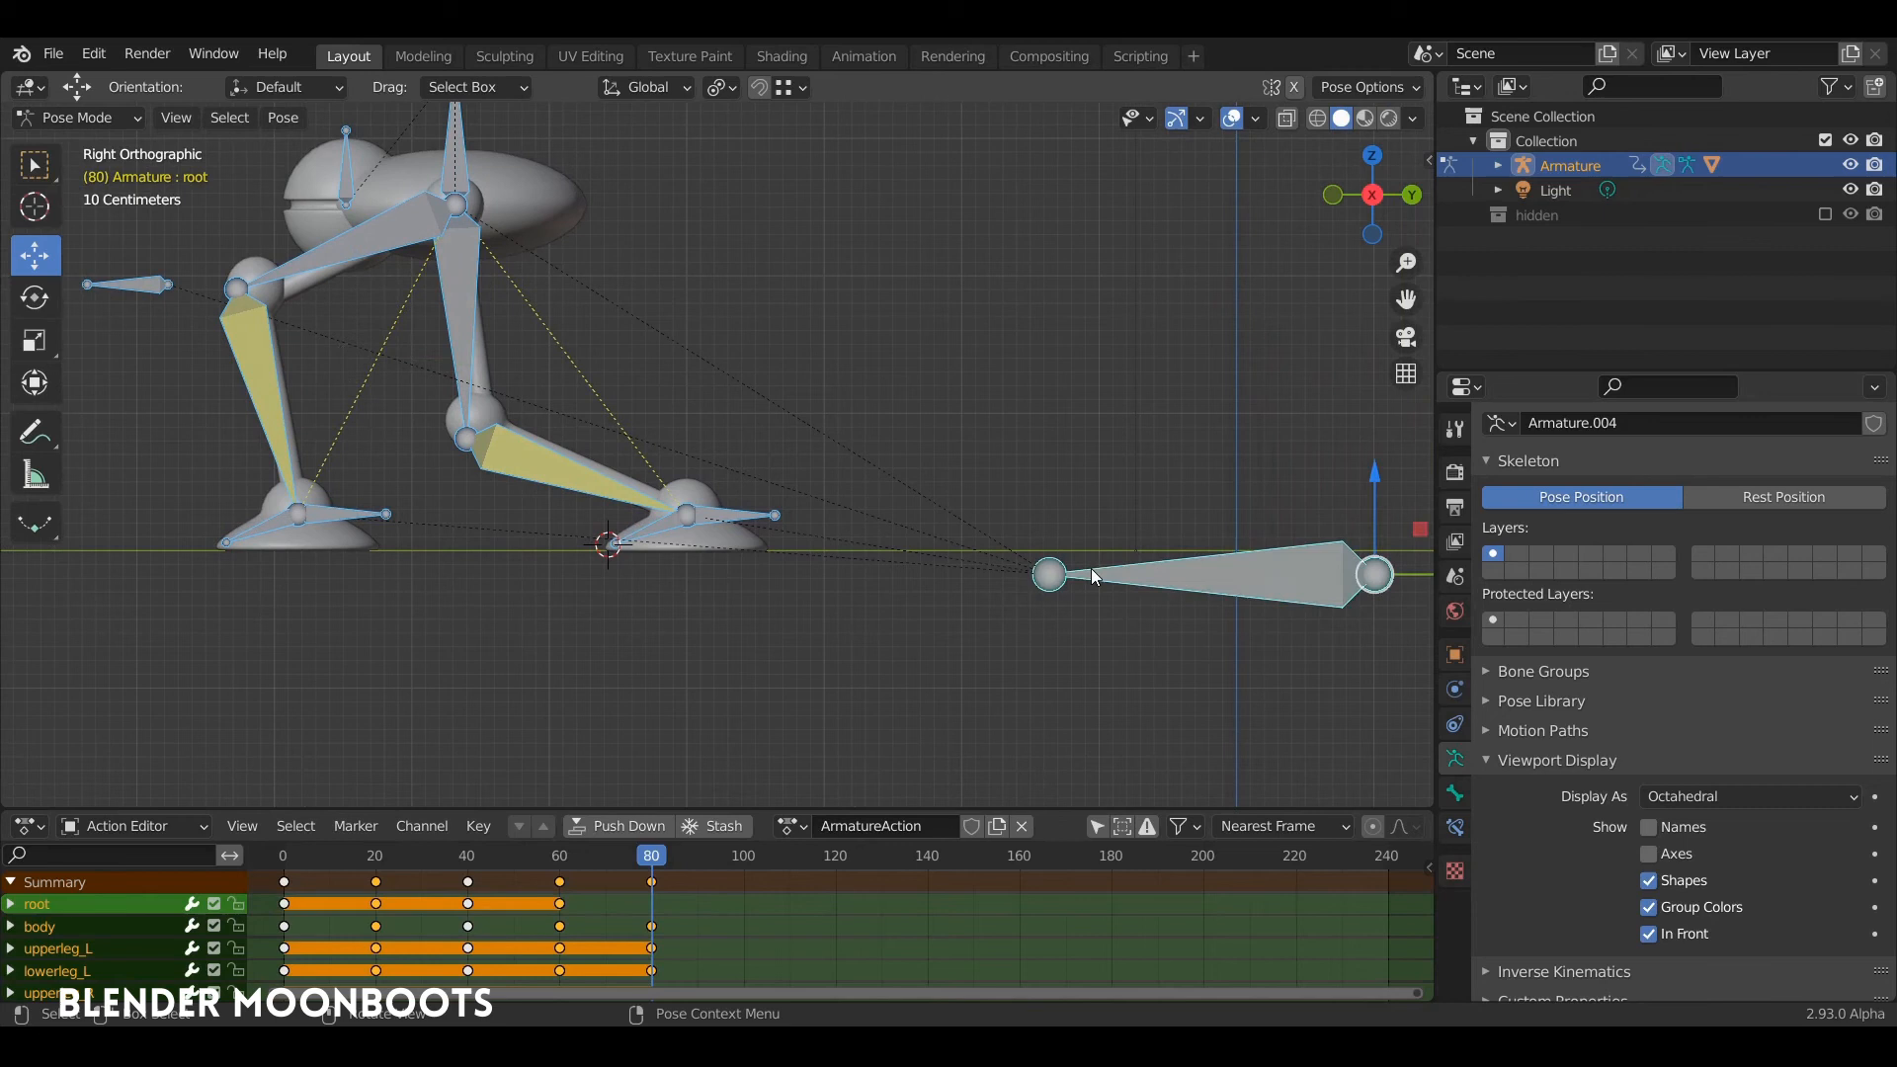
key("i")
left_click(839, 566)
Step: Play the animation to check the walk through frame 80, and save the file
left_click_drag(652, 855, 434, 884)
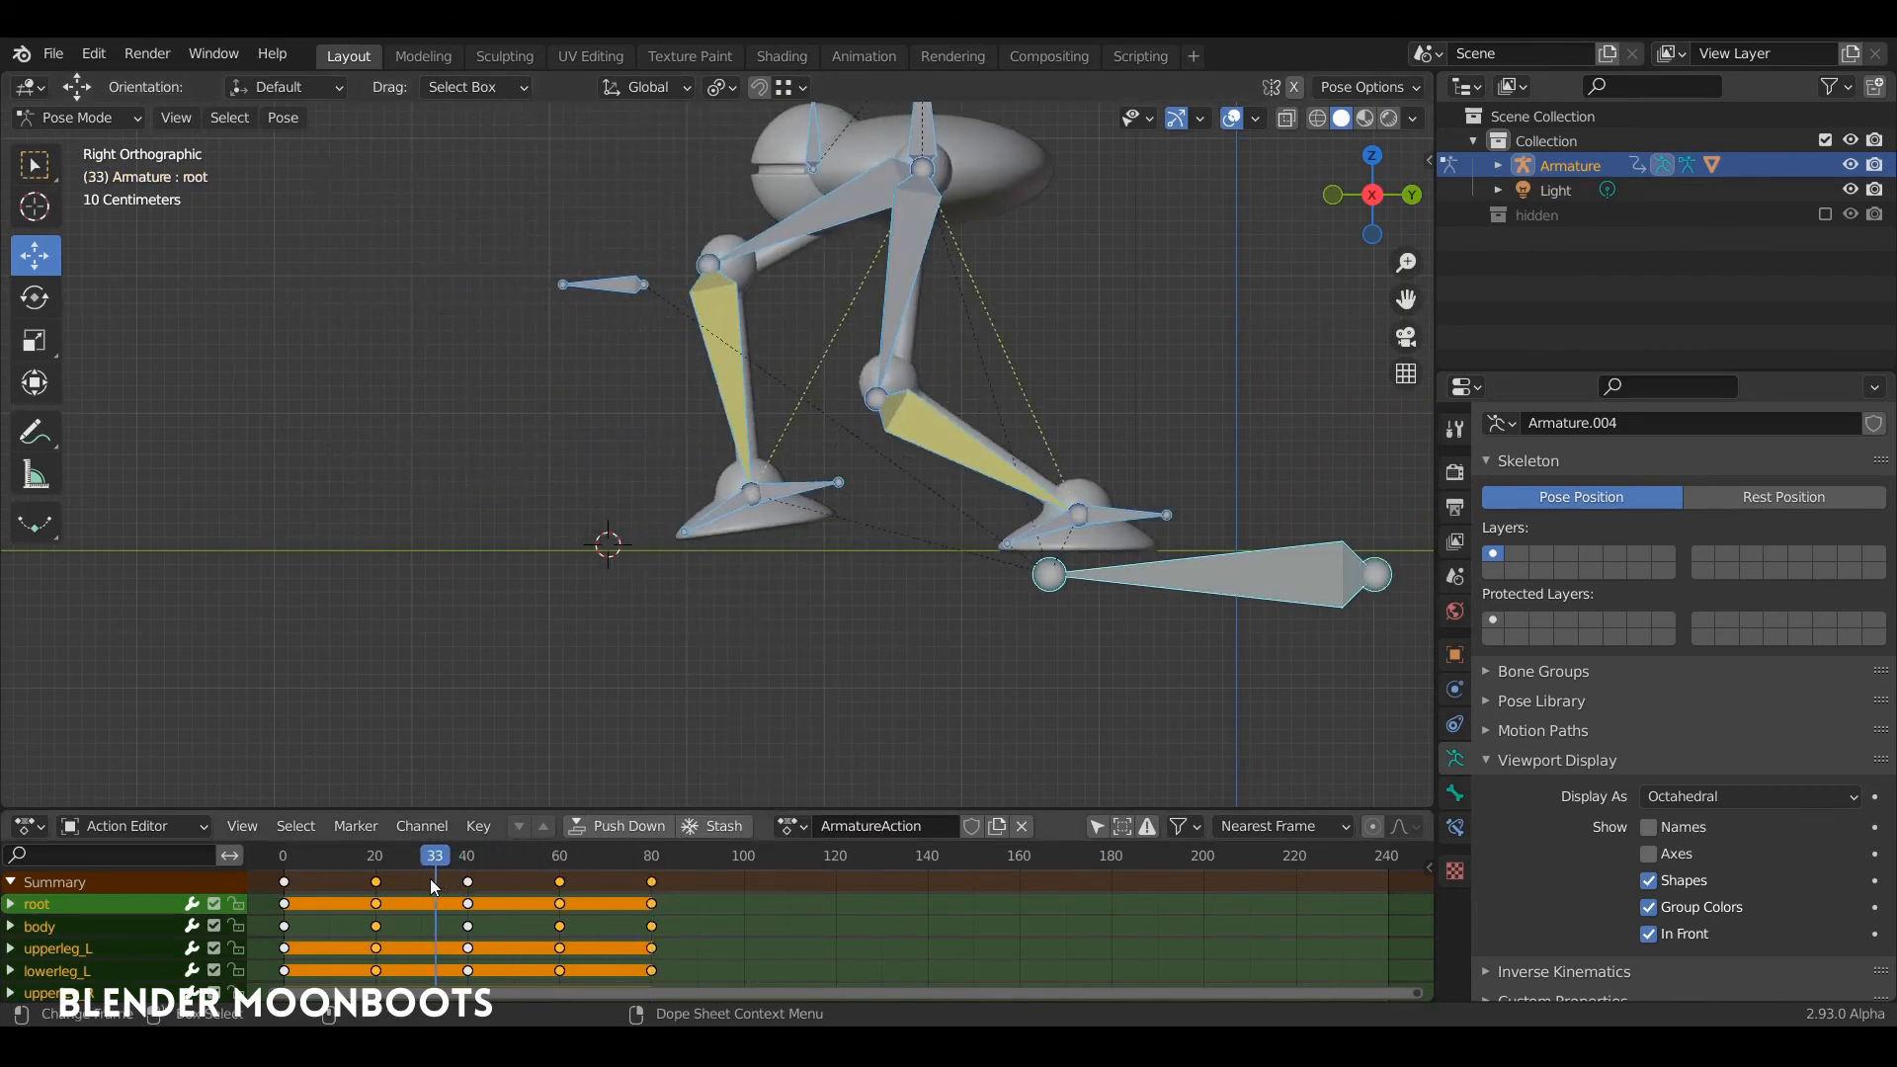
key("space")
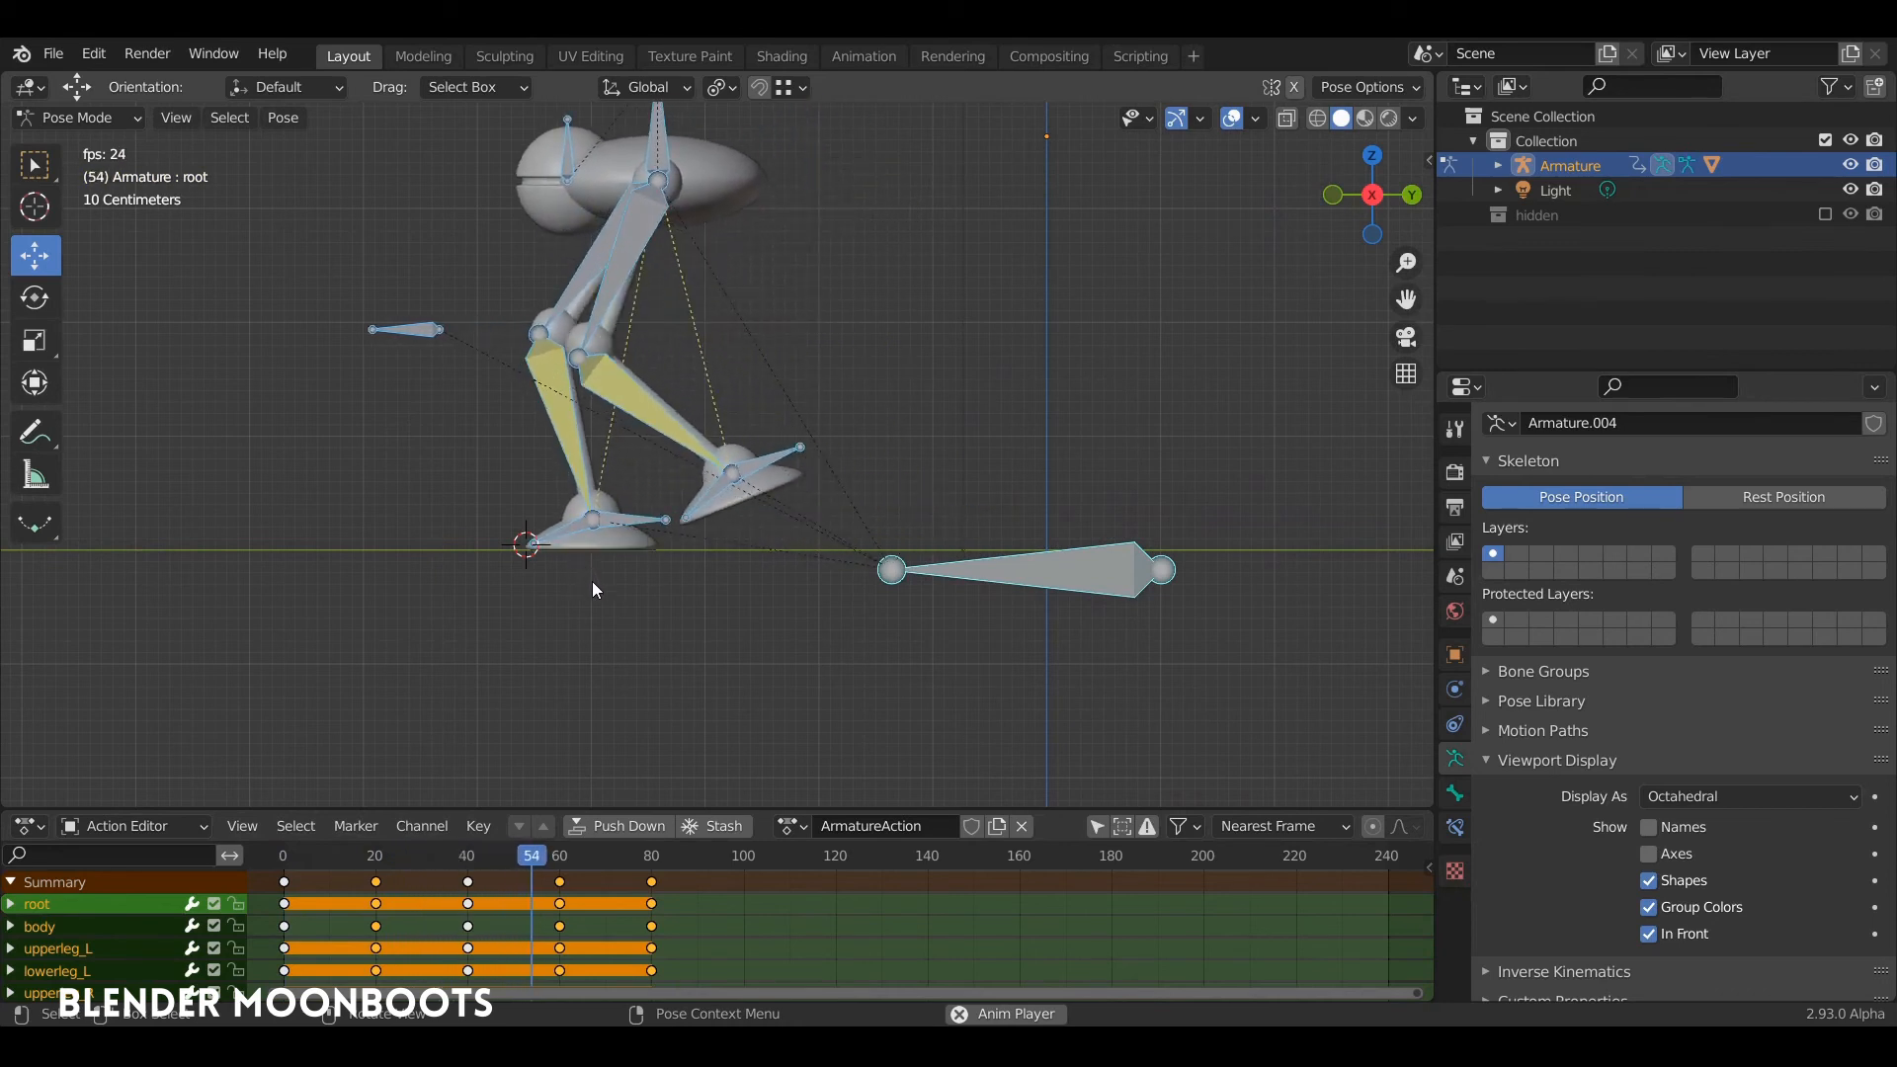
key("space")
key("ctrl+s")
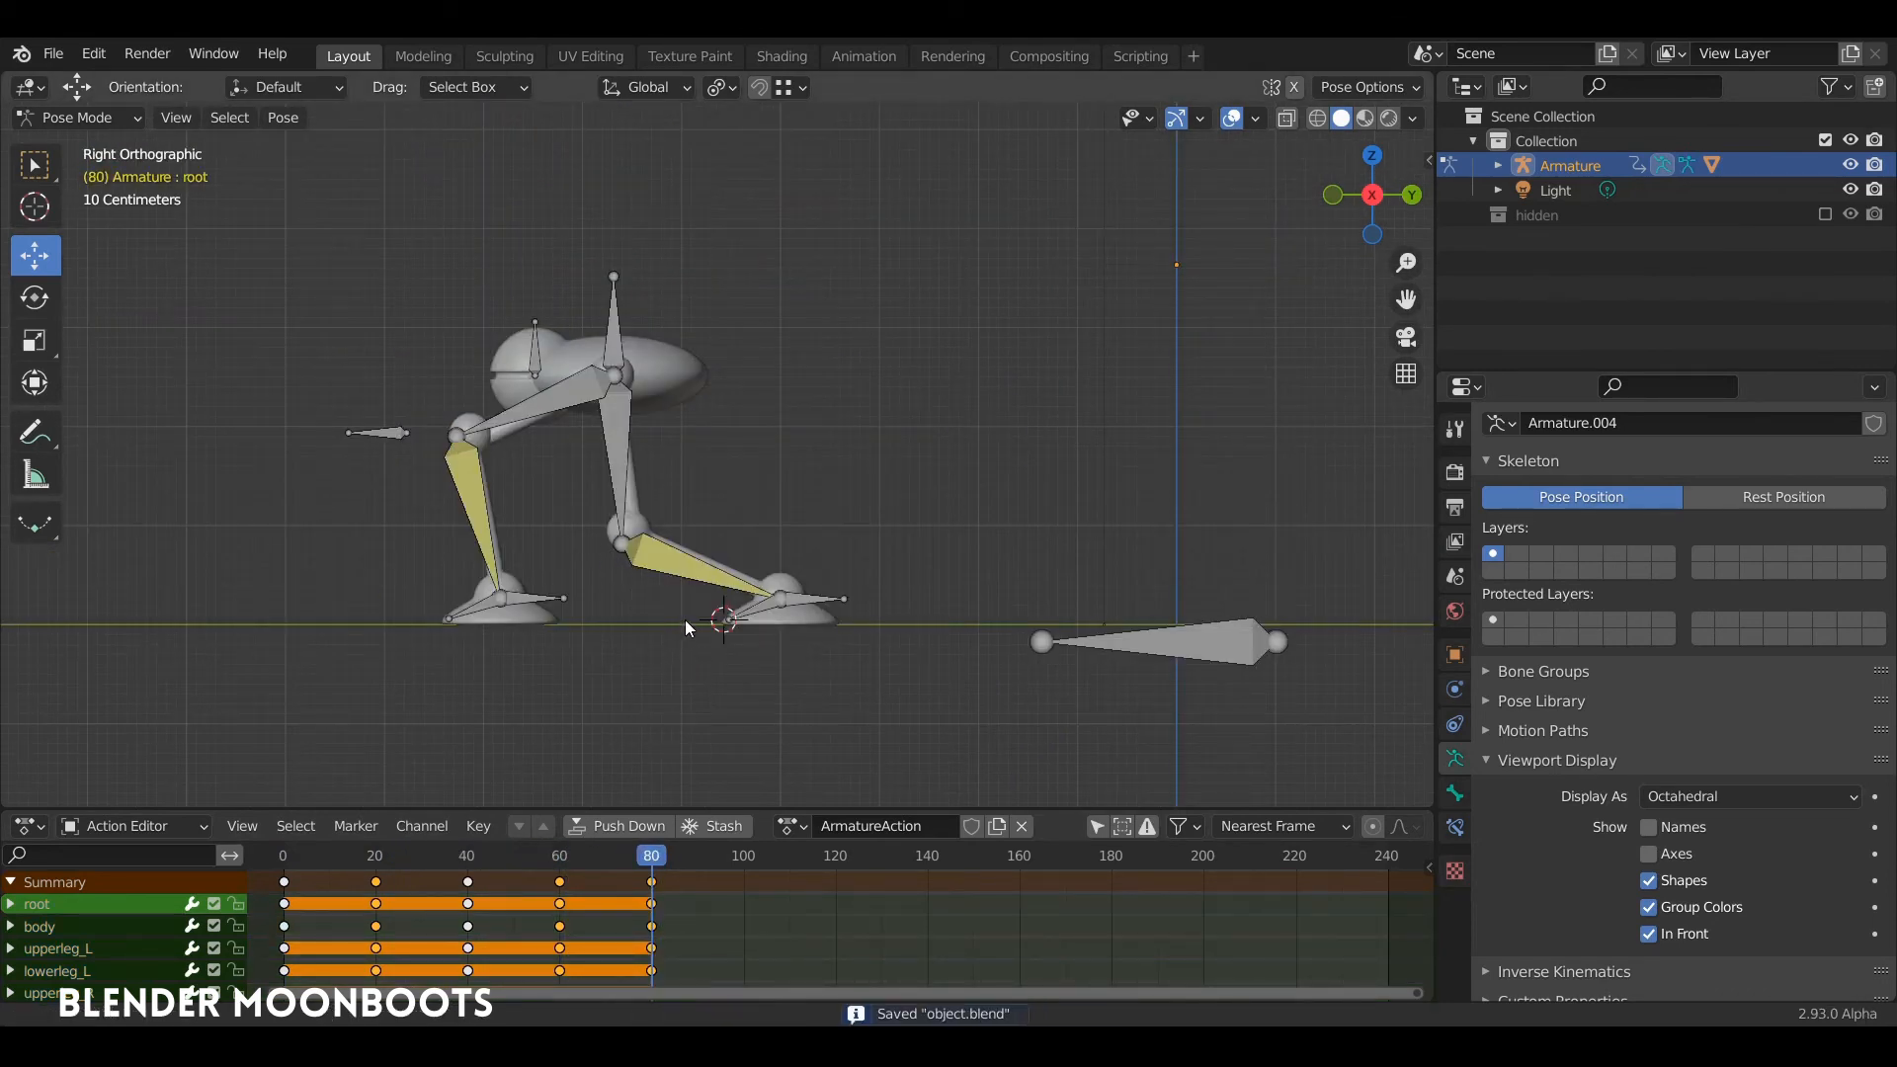
Step: At frame 160, rotate the raised left foot's IK target level and lower it to the ground beside the other foot
scroll(688, 622, "up", 2)
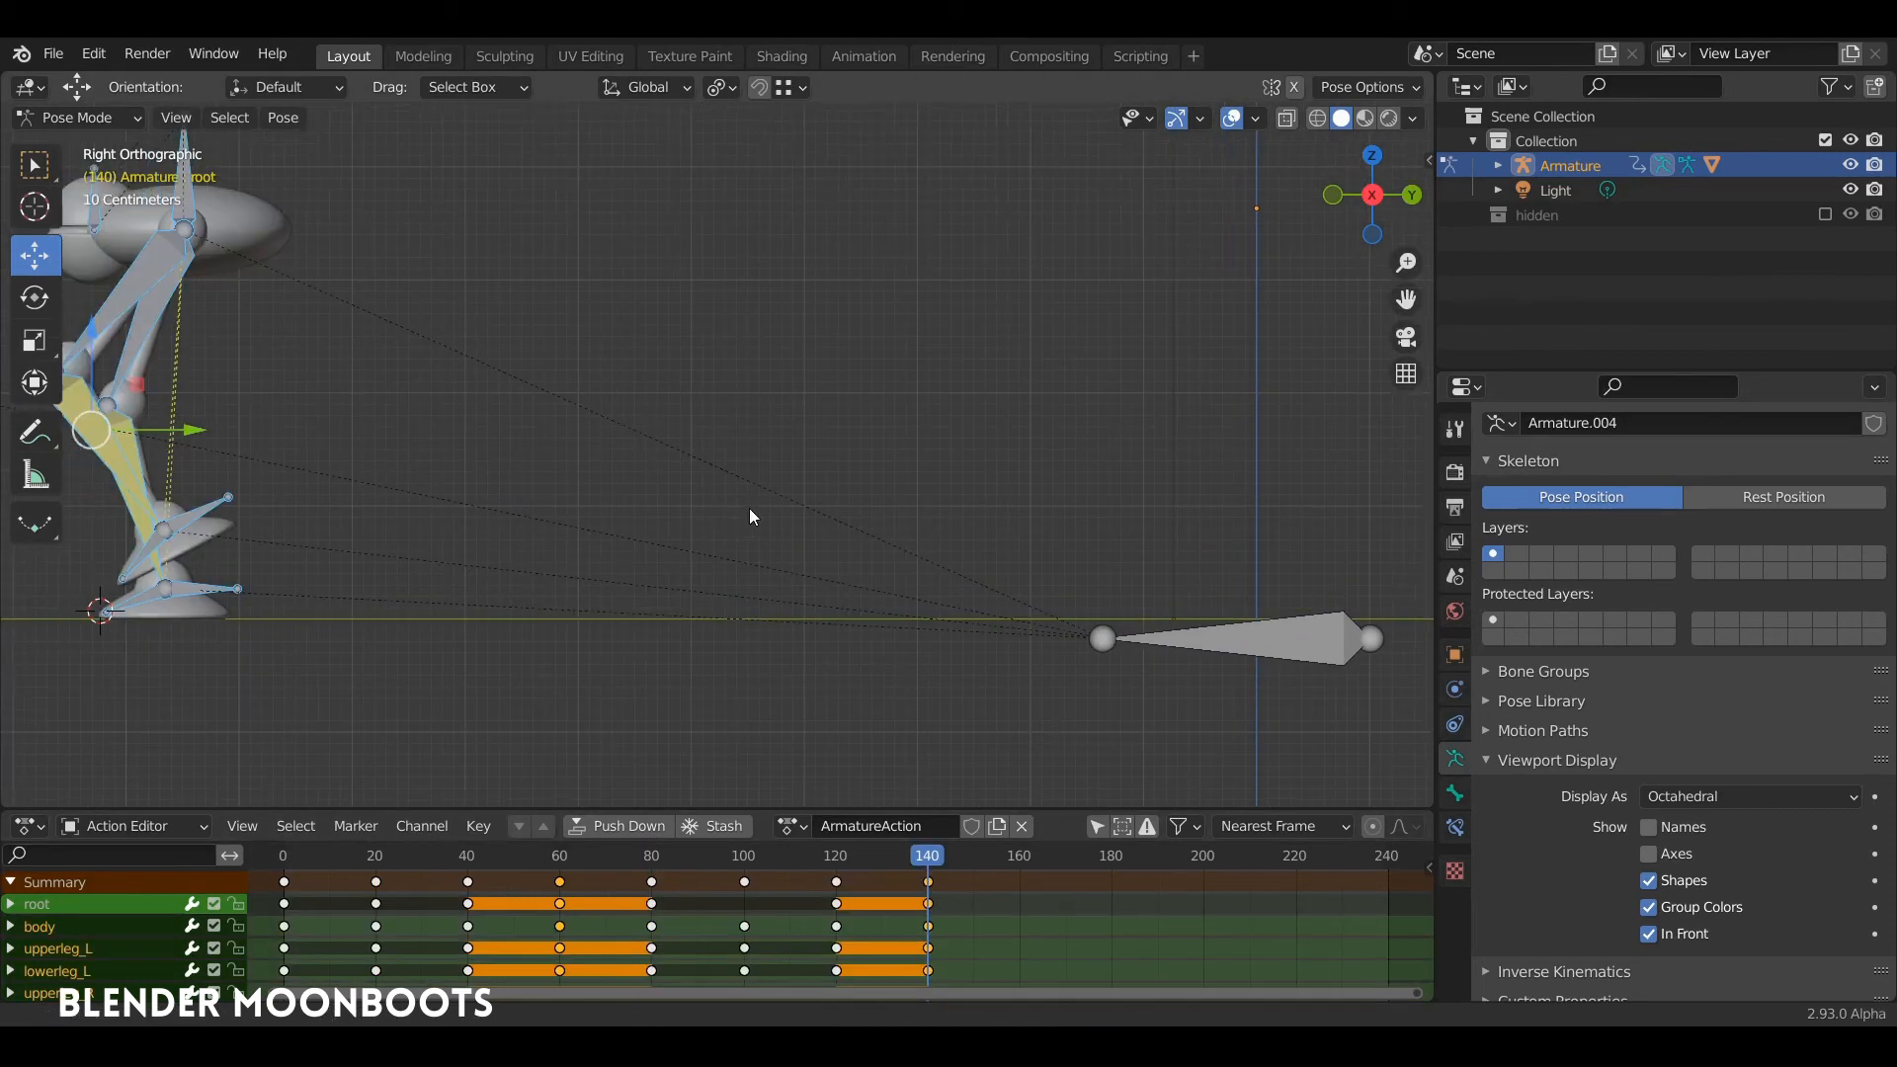
middle_click_drag(754, 516, 994, 595, "shift")
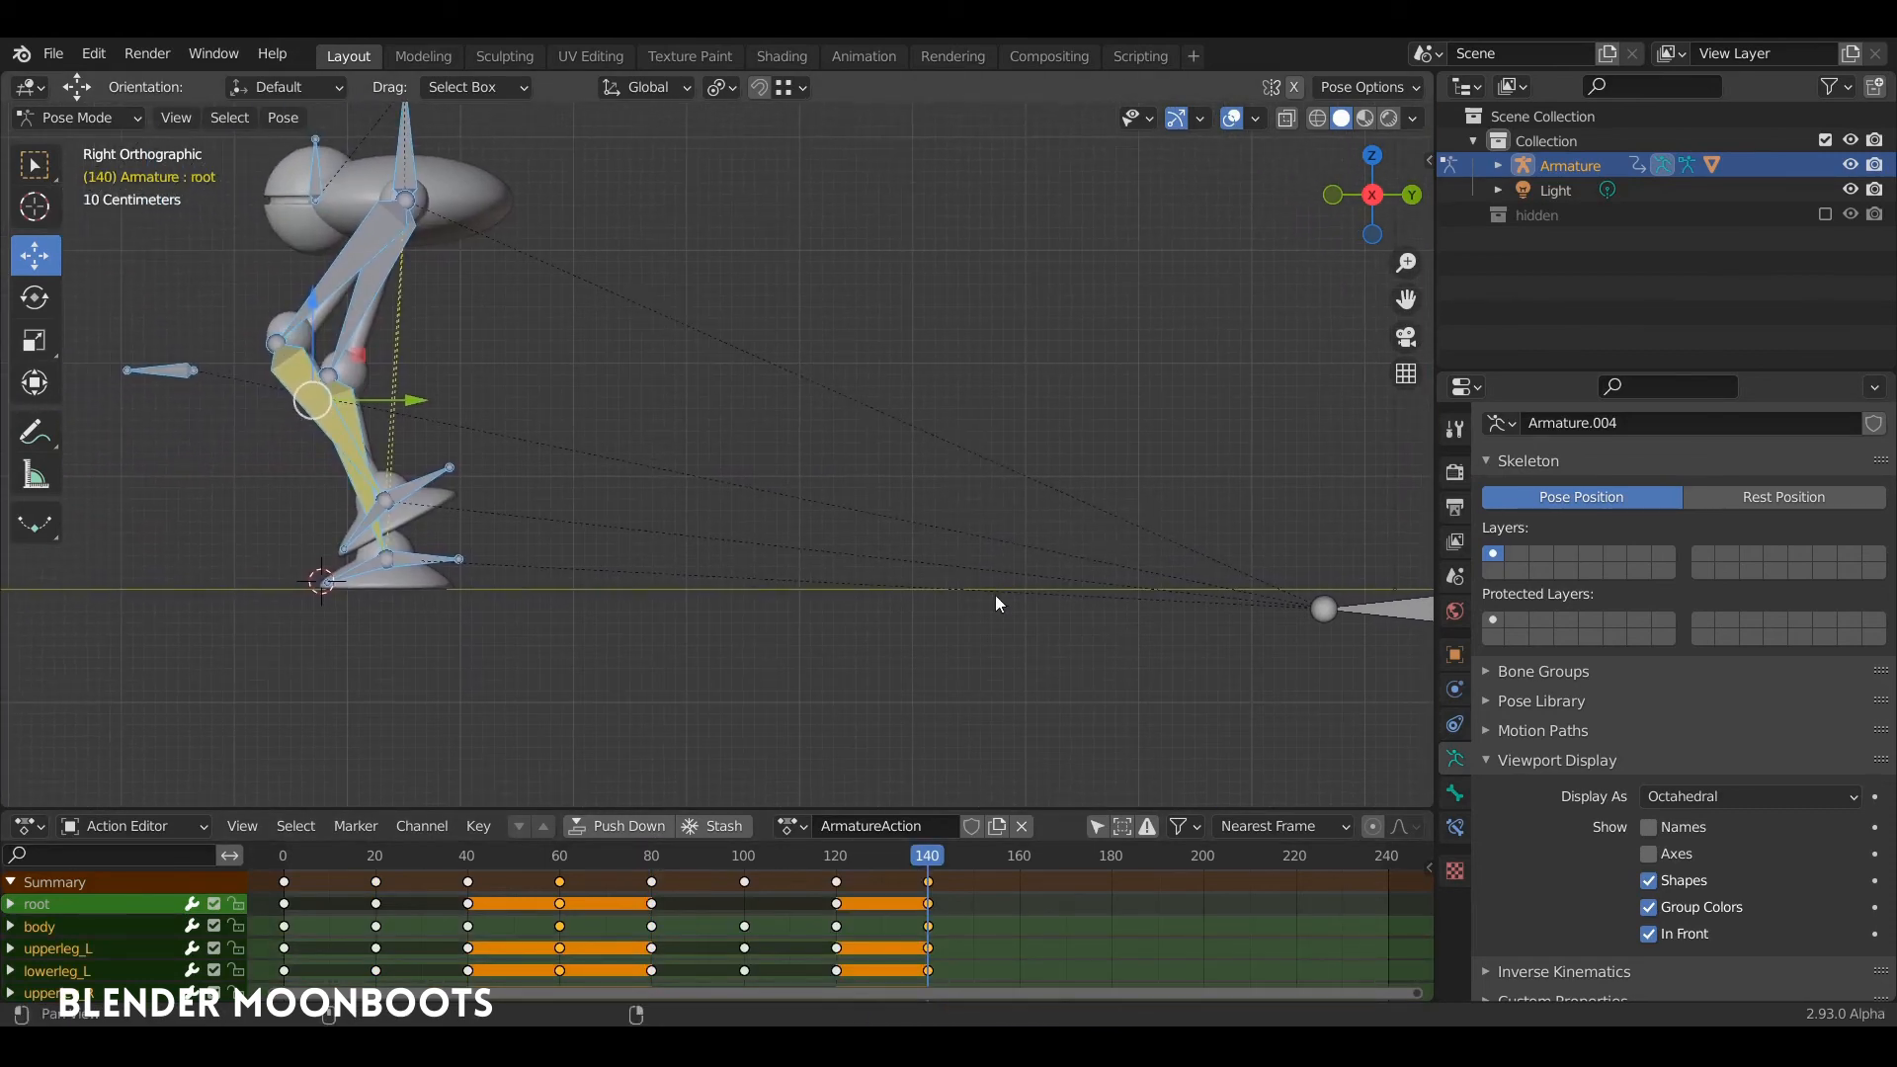
left_click(1019, 857)
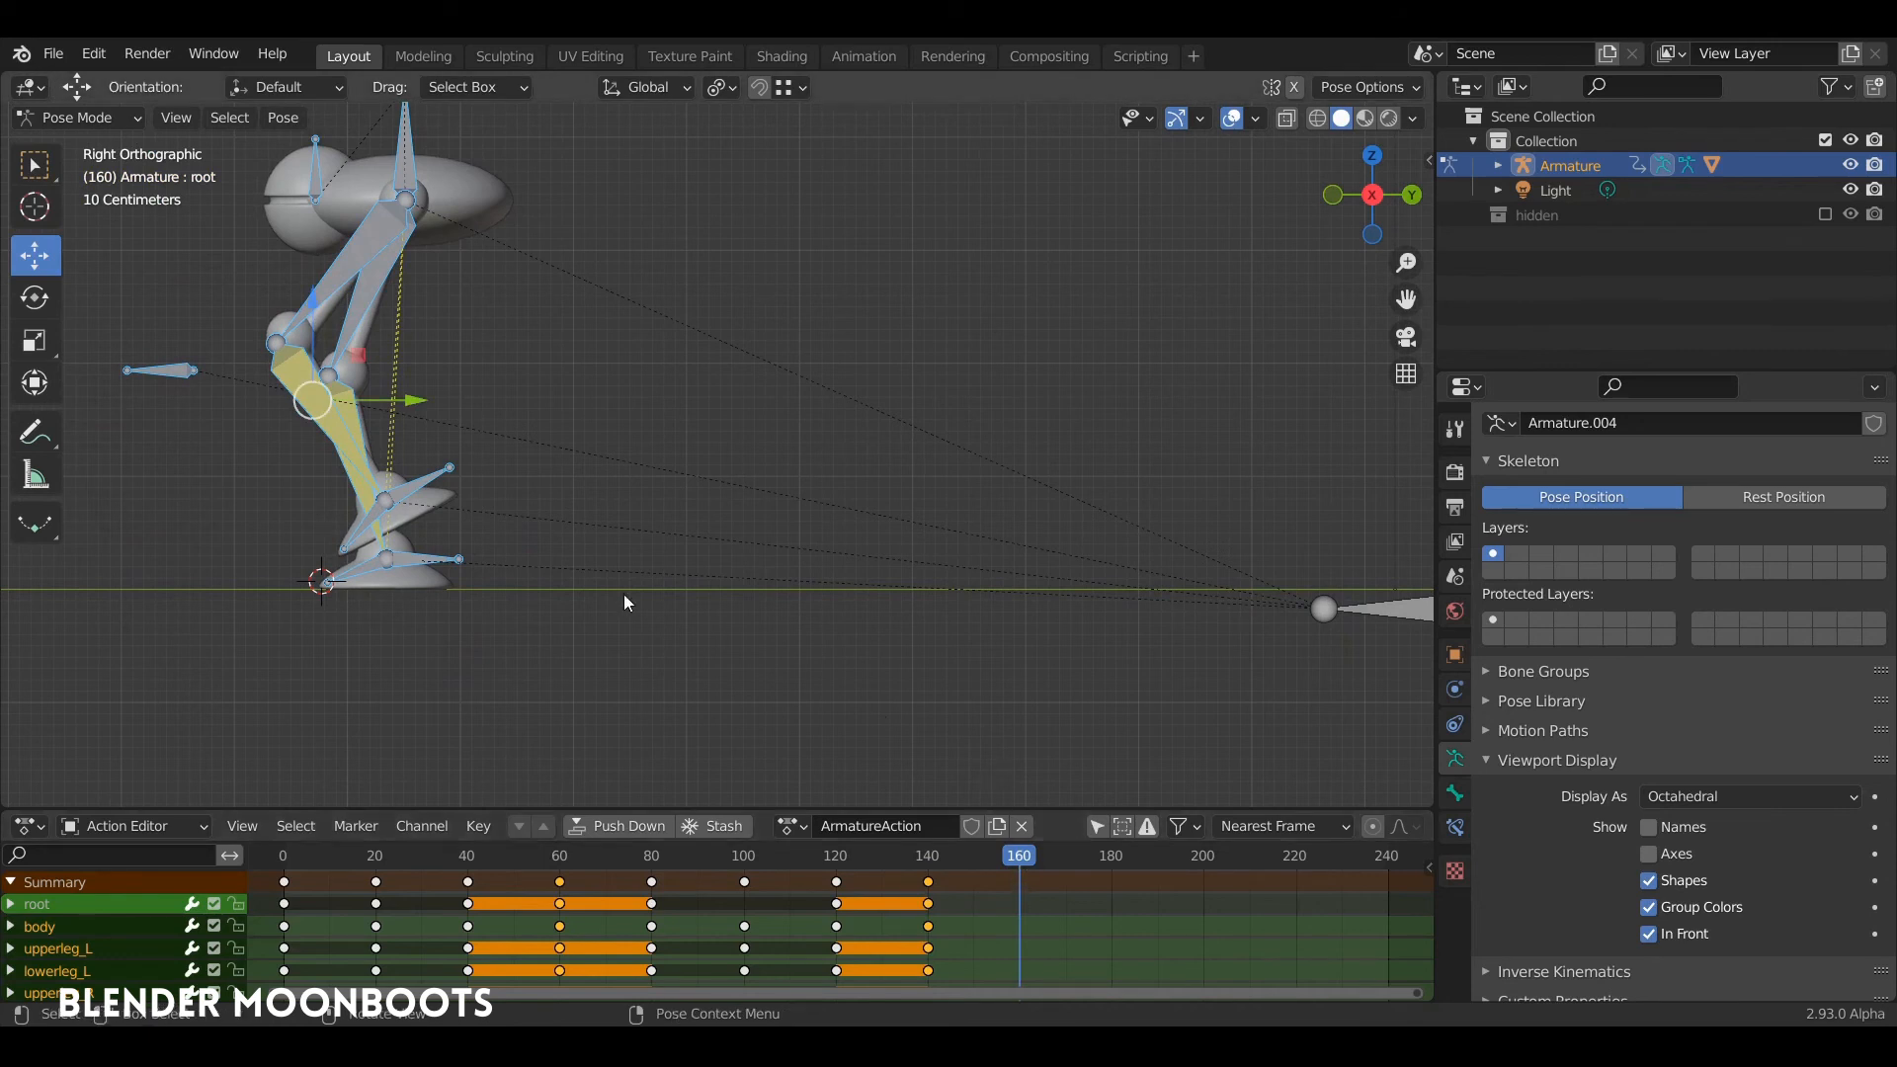
left_click(430, 482)
middle_click_drag(429, 482, 694, 567, "shift")
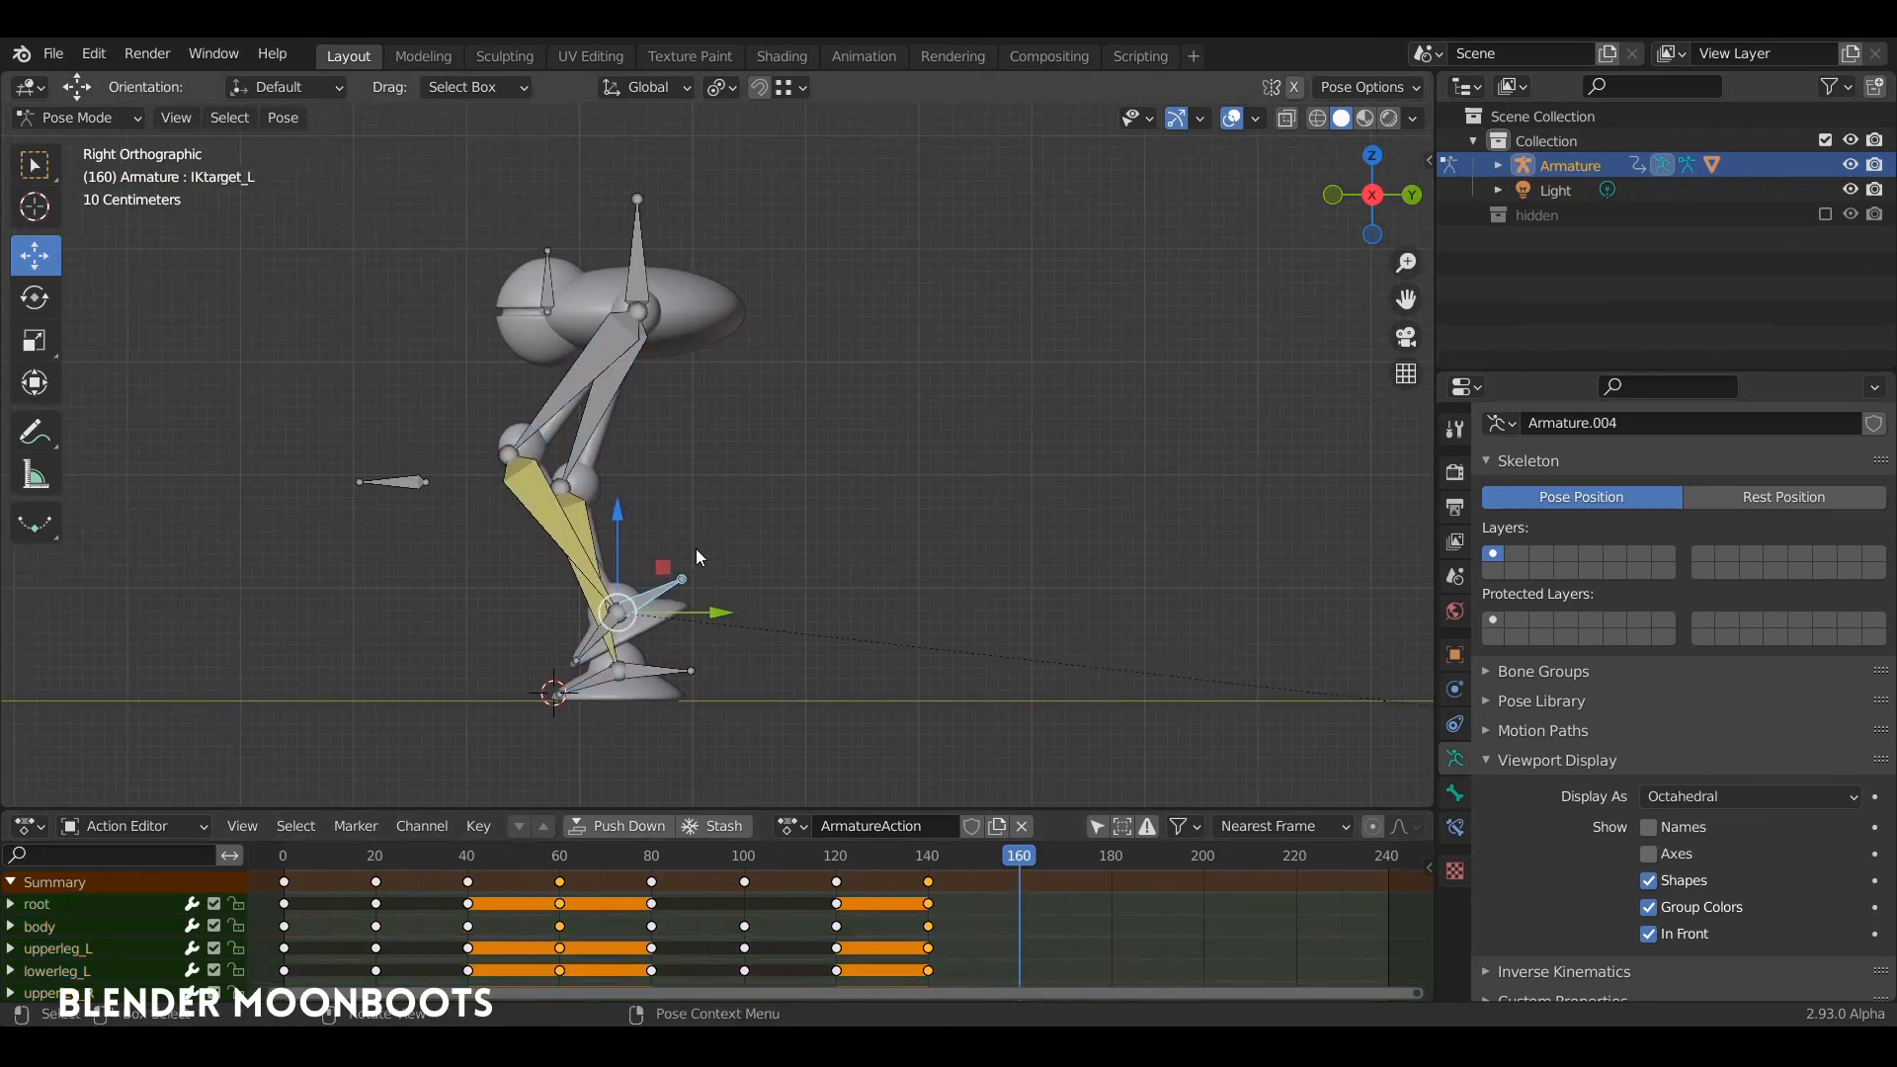
key("r")
left_click(698, 597)
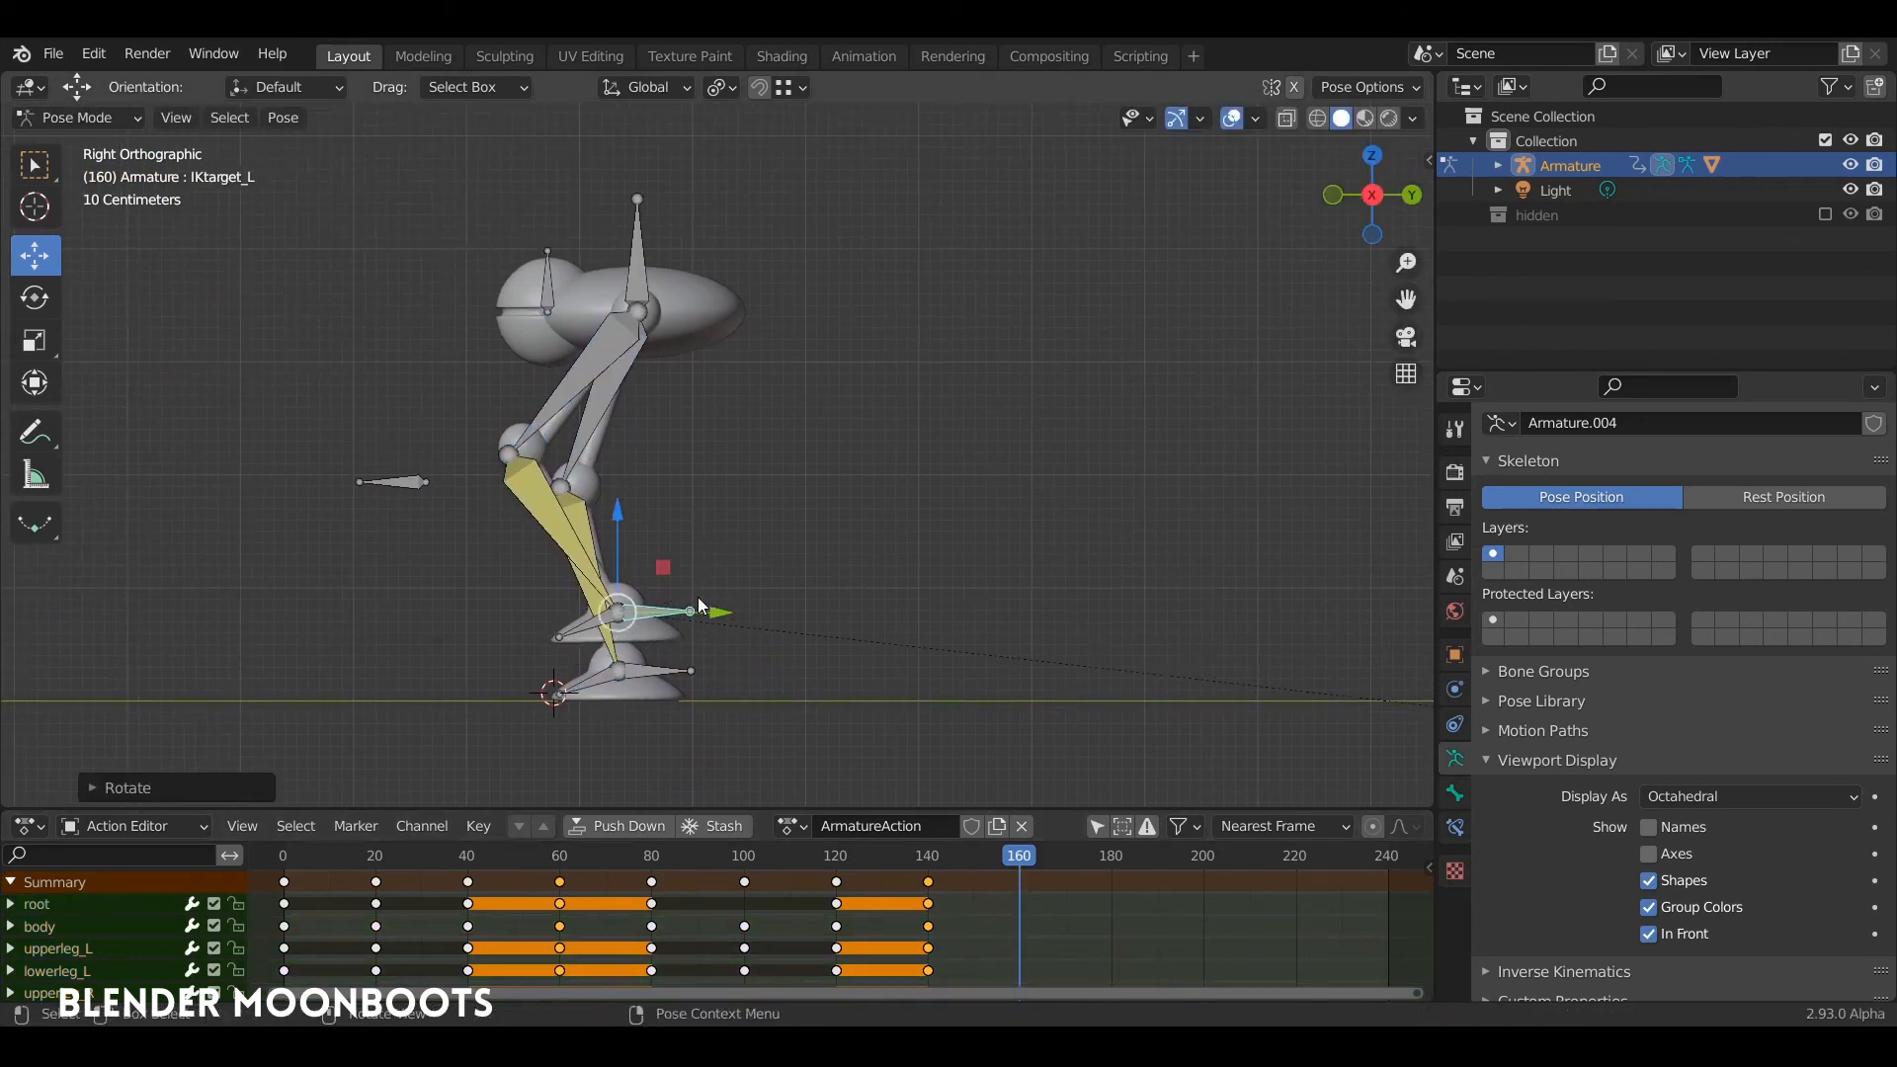
key("g")
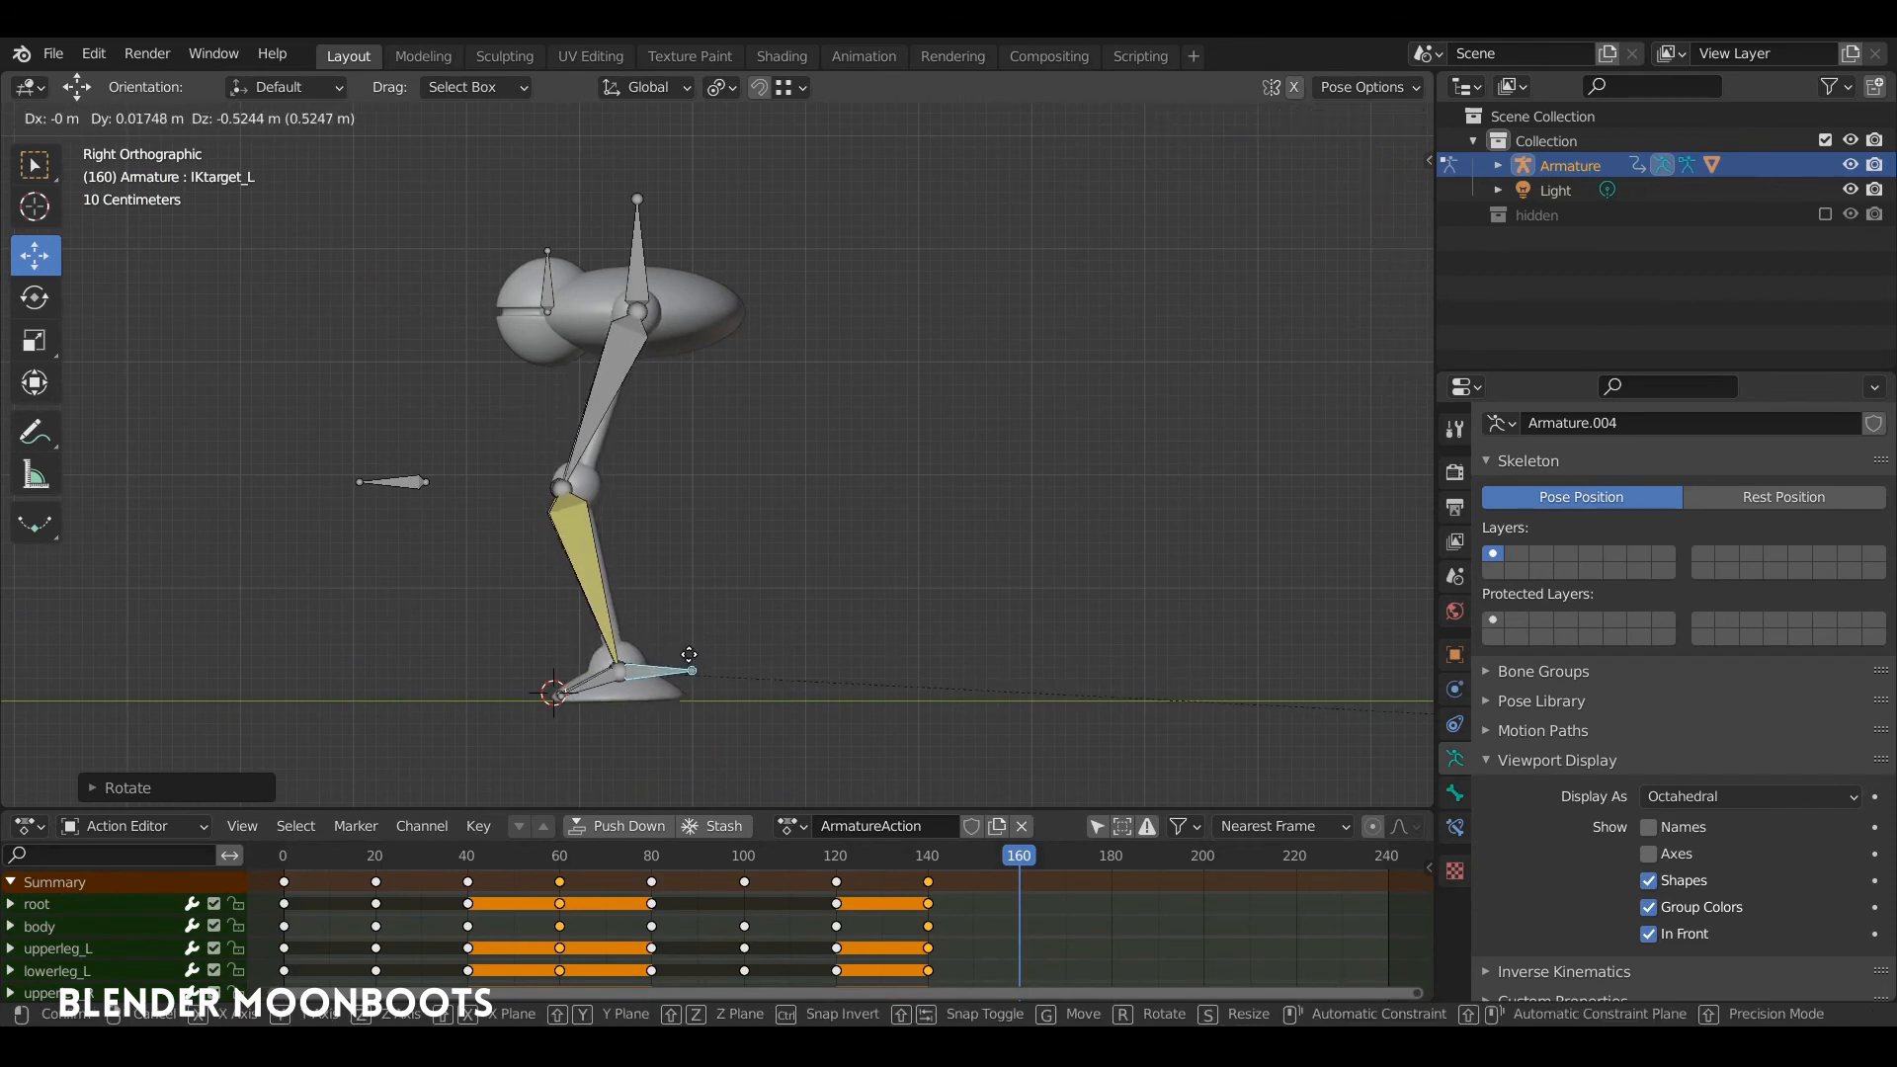
Step: Insert a keyframe for the left IK target and all other bones in the standing pose at frame 160
key("i")
left_click(691, 595)
middle_click_drag(685, 571, 726, 583)
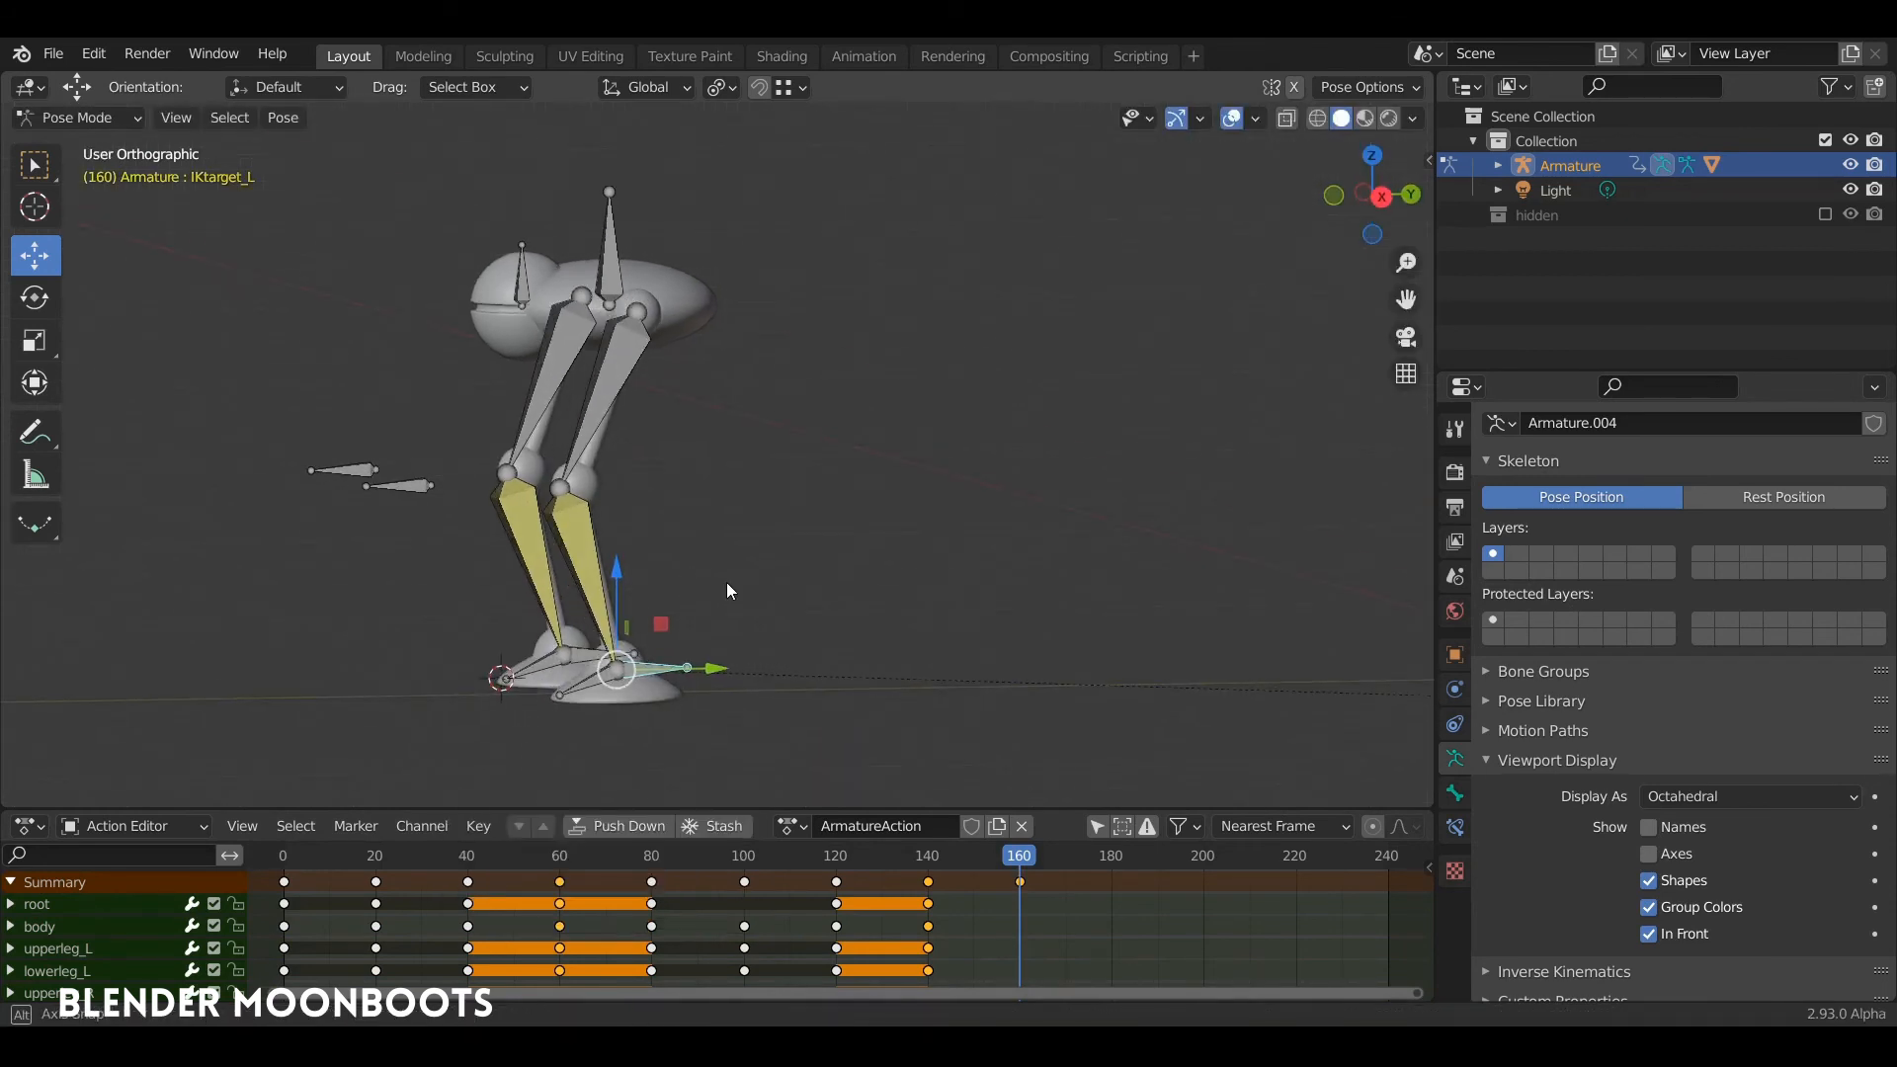
key("a")
key("i")
left_click(680, 602)
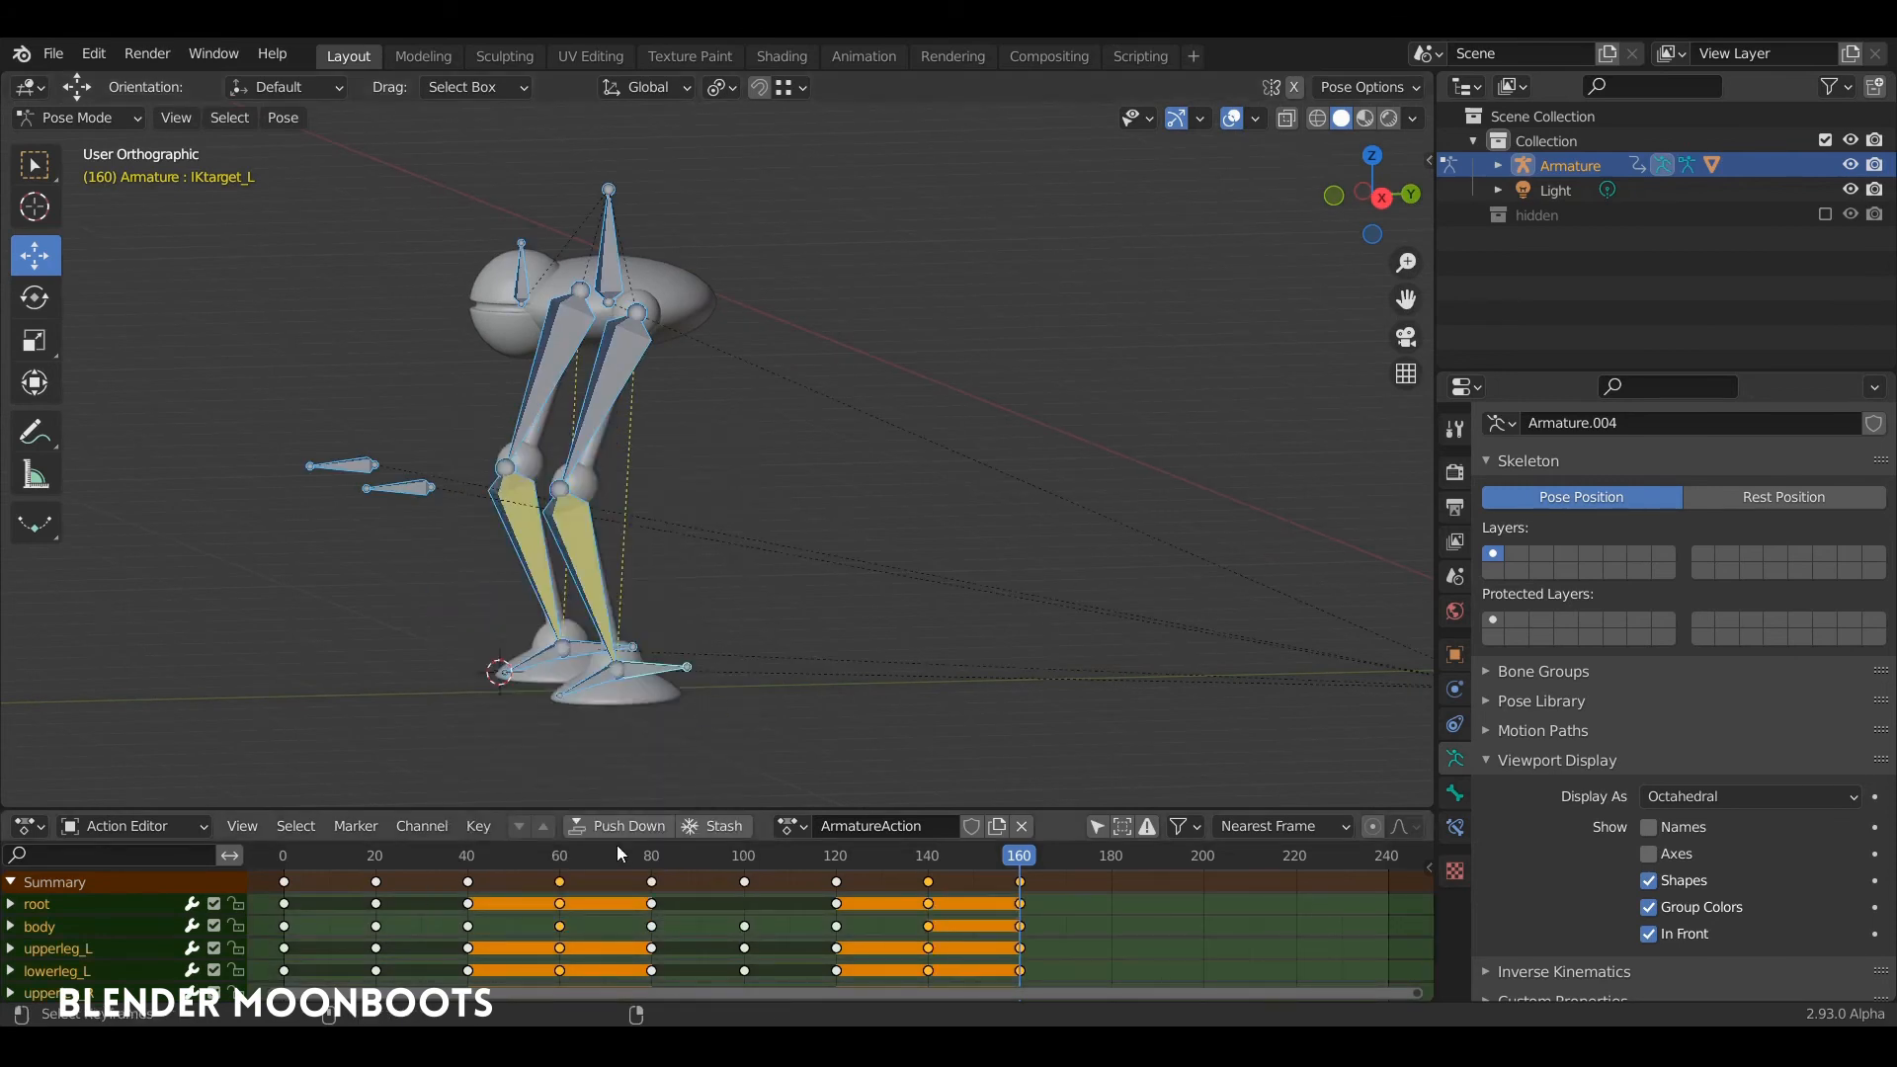
Step: Play the whole walk animation from frame 0 and examine it from an angled front view
left_click_drag(425, 857, 279, 869)
middle_click_drag(660, 596, 826, 529)
key("space")
middle_click_drag(946, 521, 984, 372, "shift")
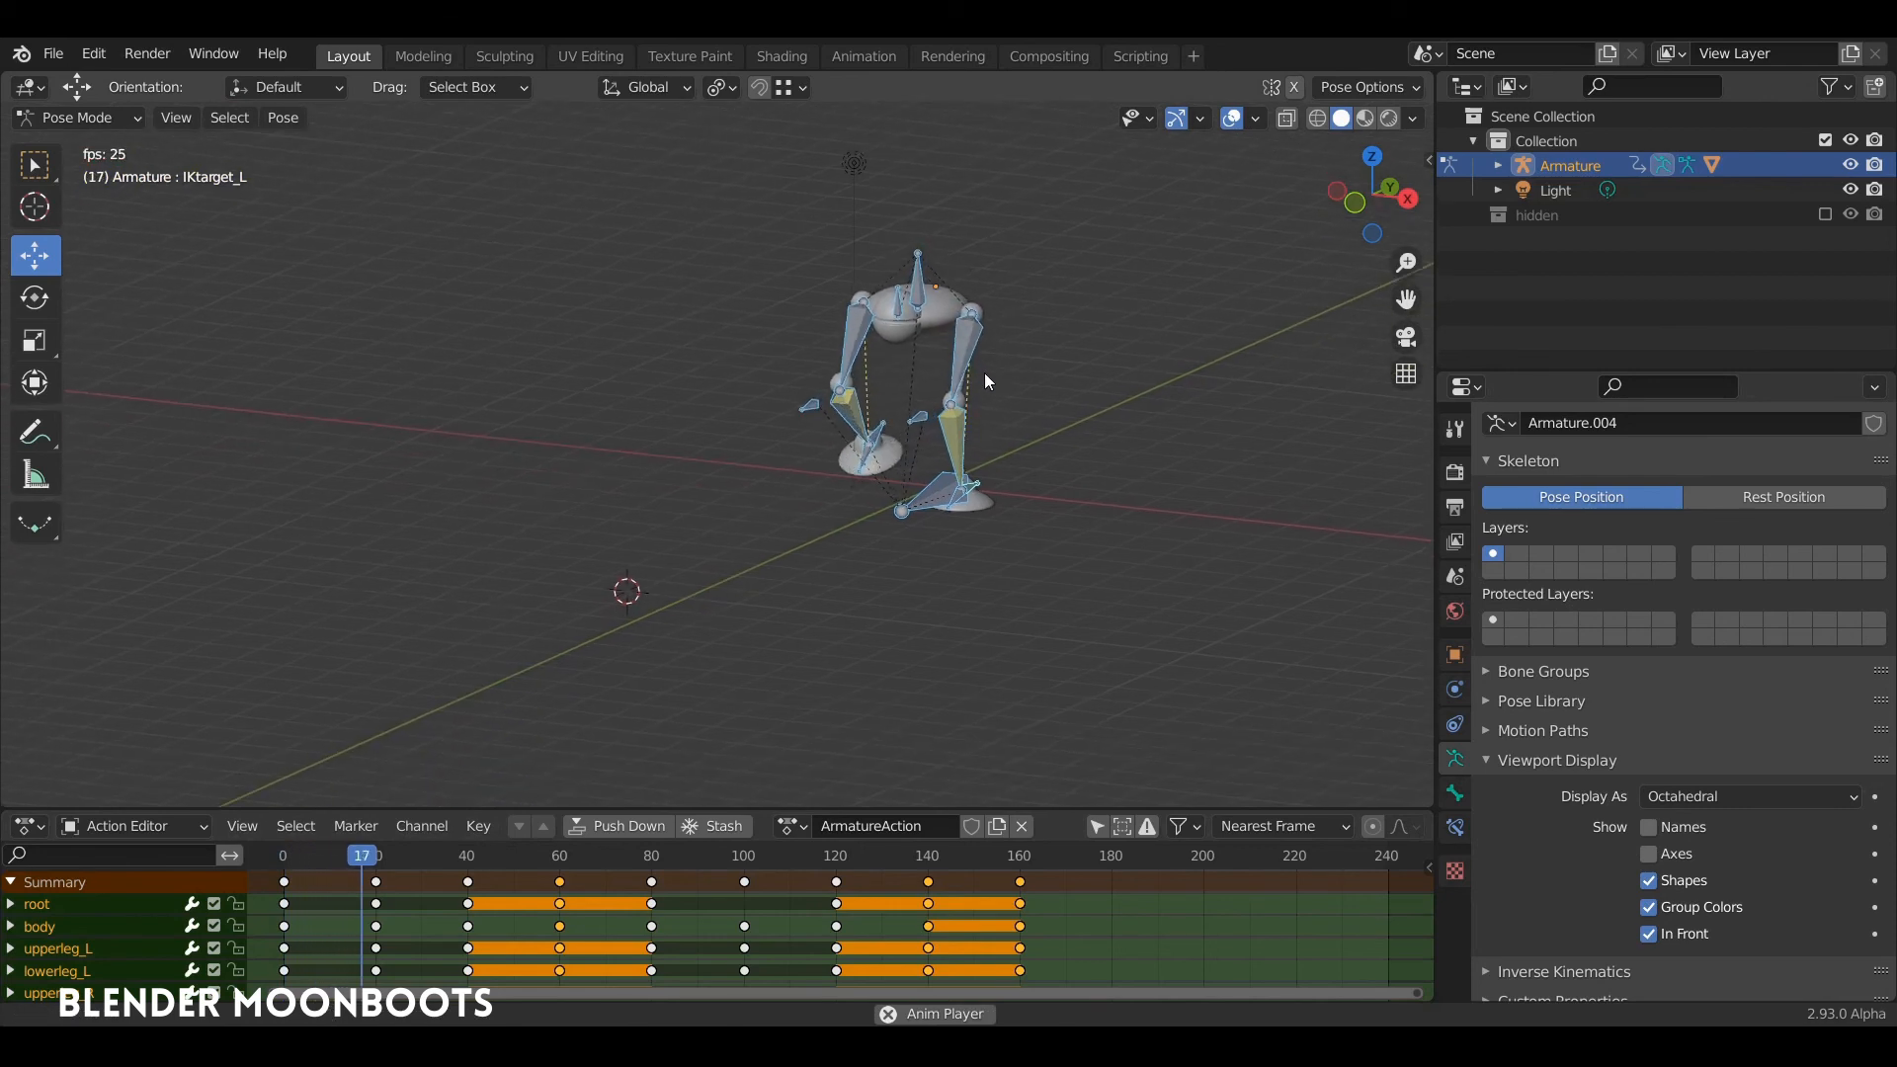
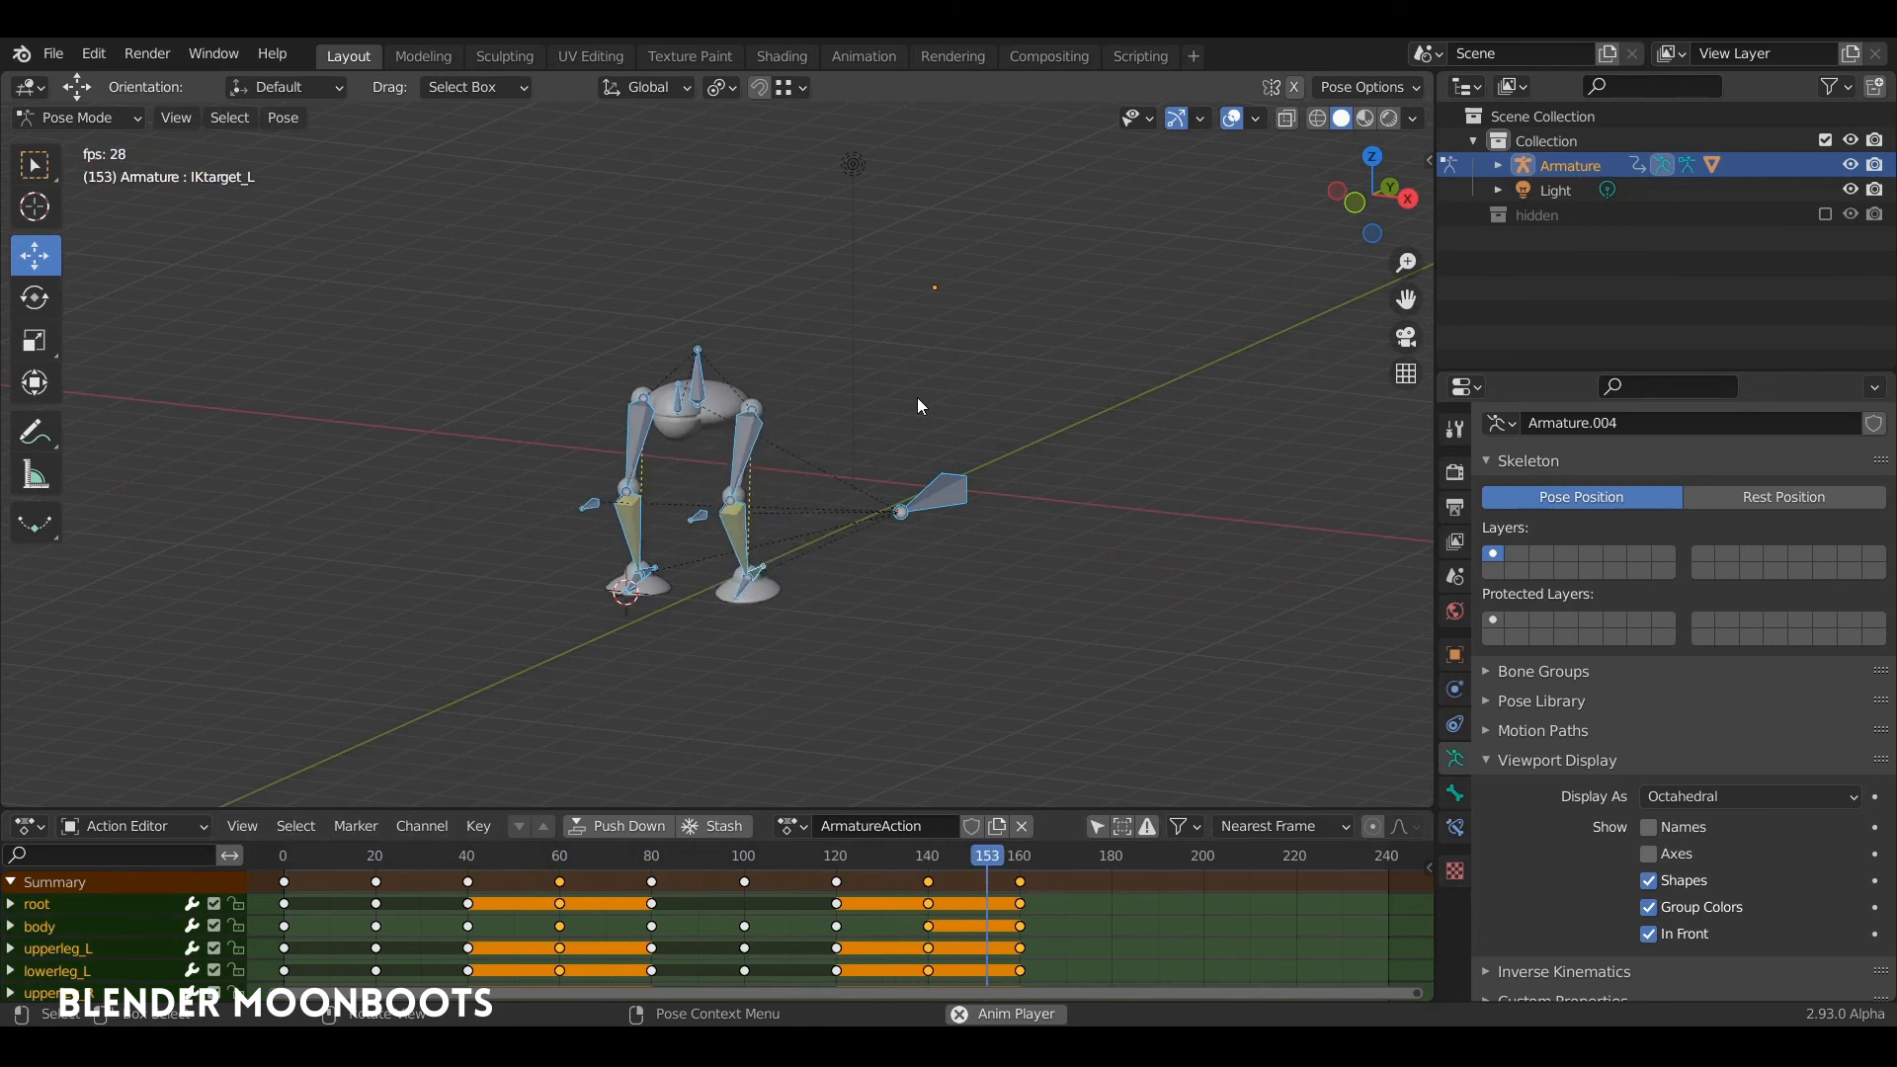
Step: Stop the playback, switch to the right side view and copy the keyframes of frame 0 to frame 5
key("space")
middle_click_drag(915, 401, 1036, 461)
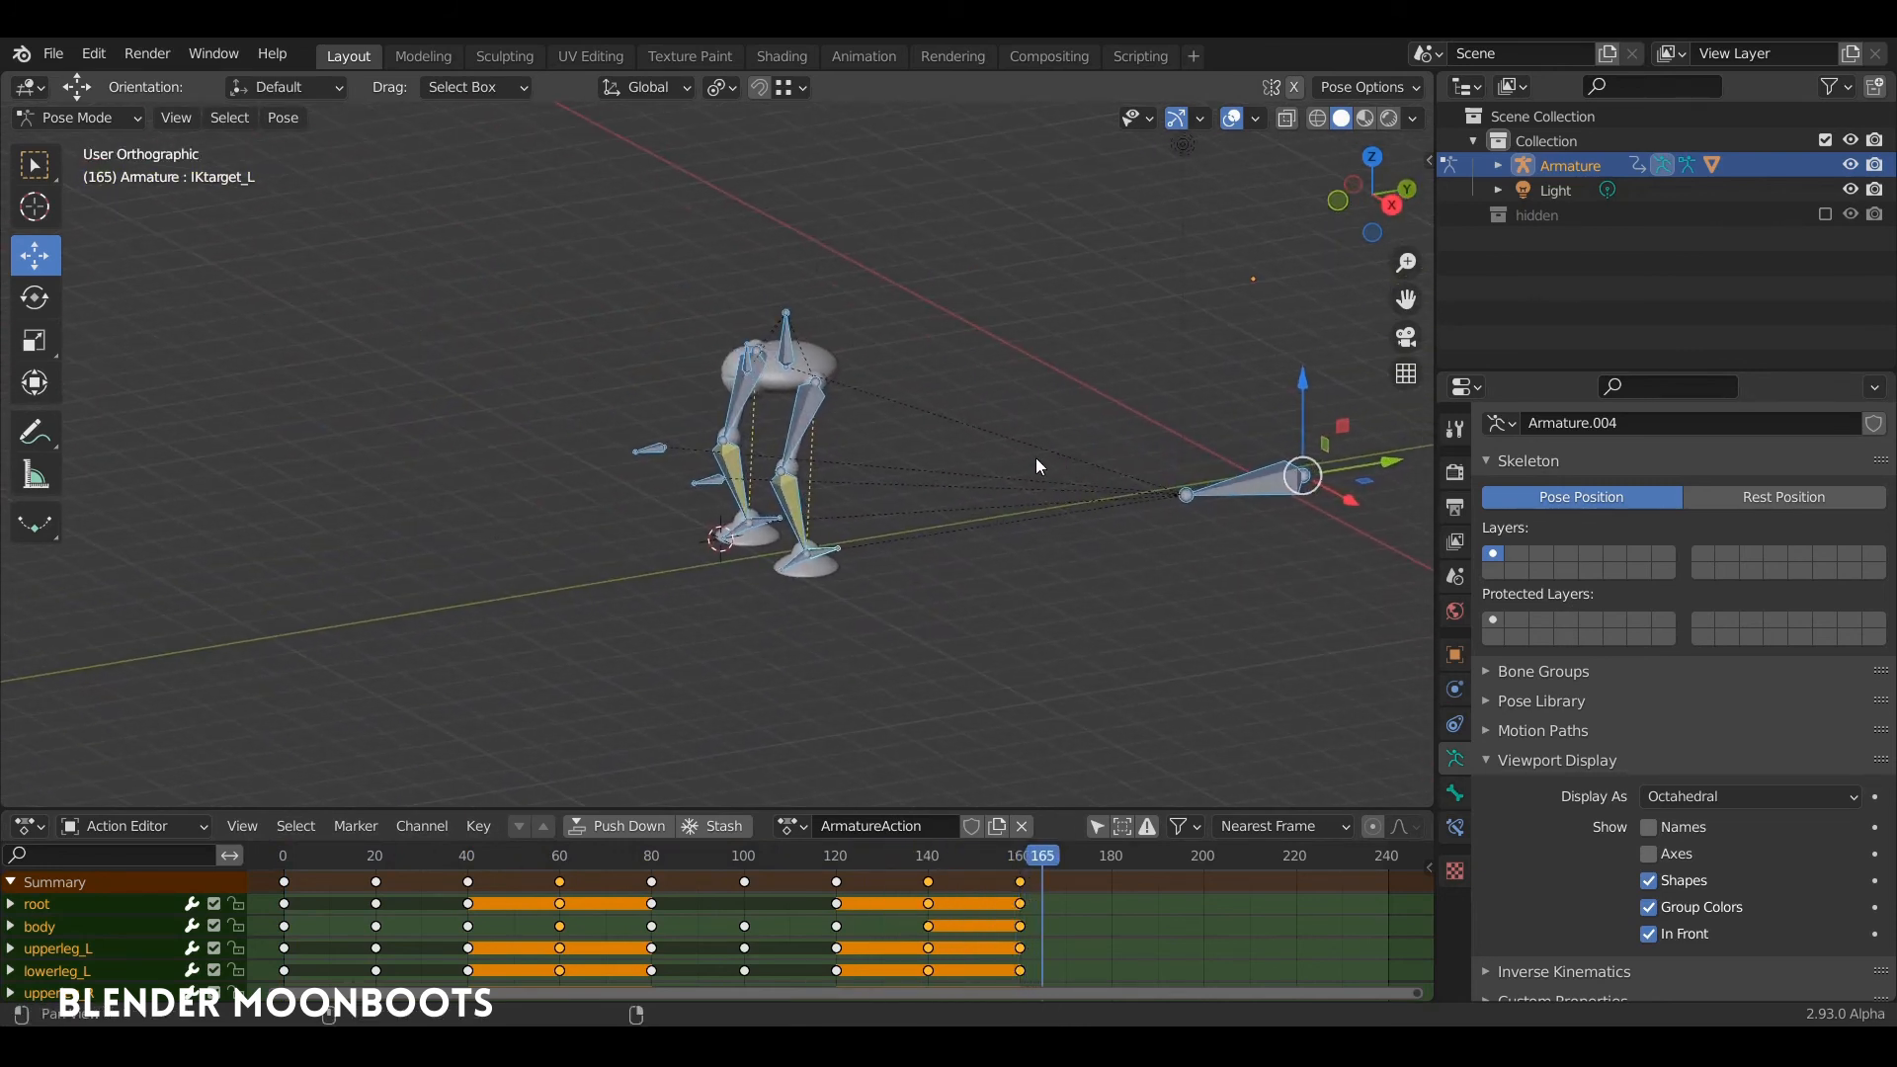
key("KP_3")
left_click(279, 863)
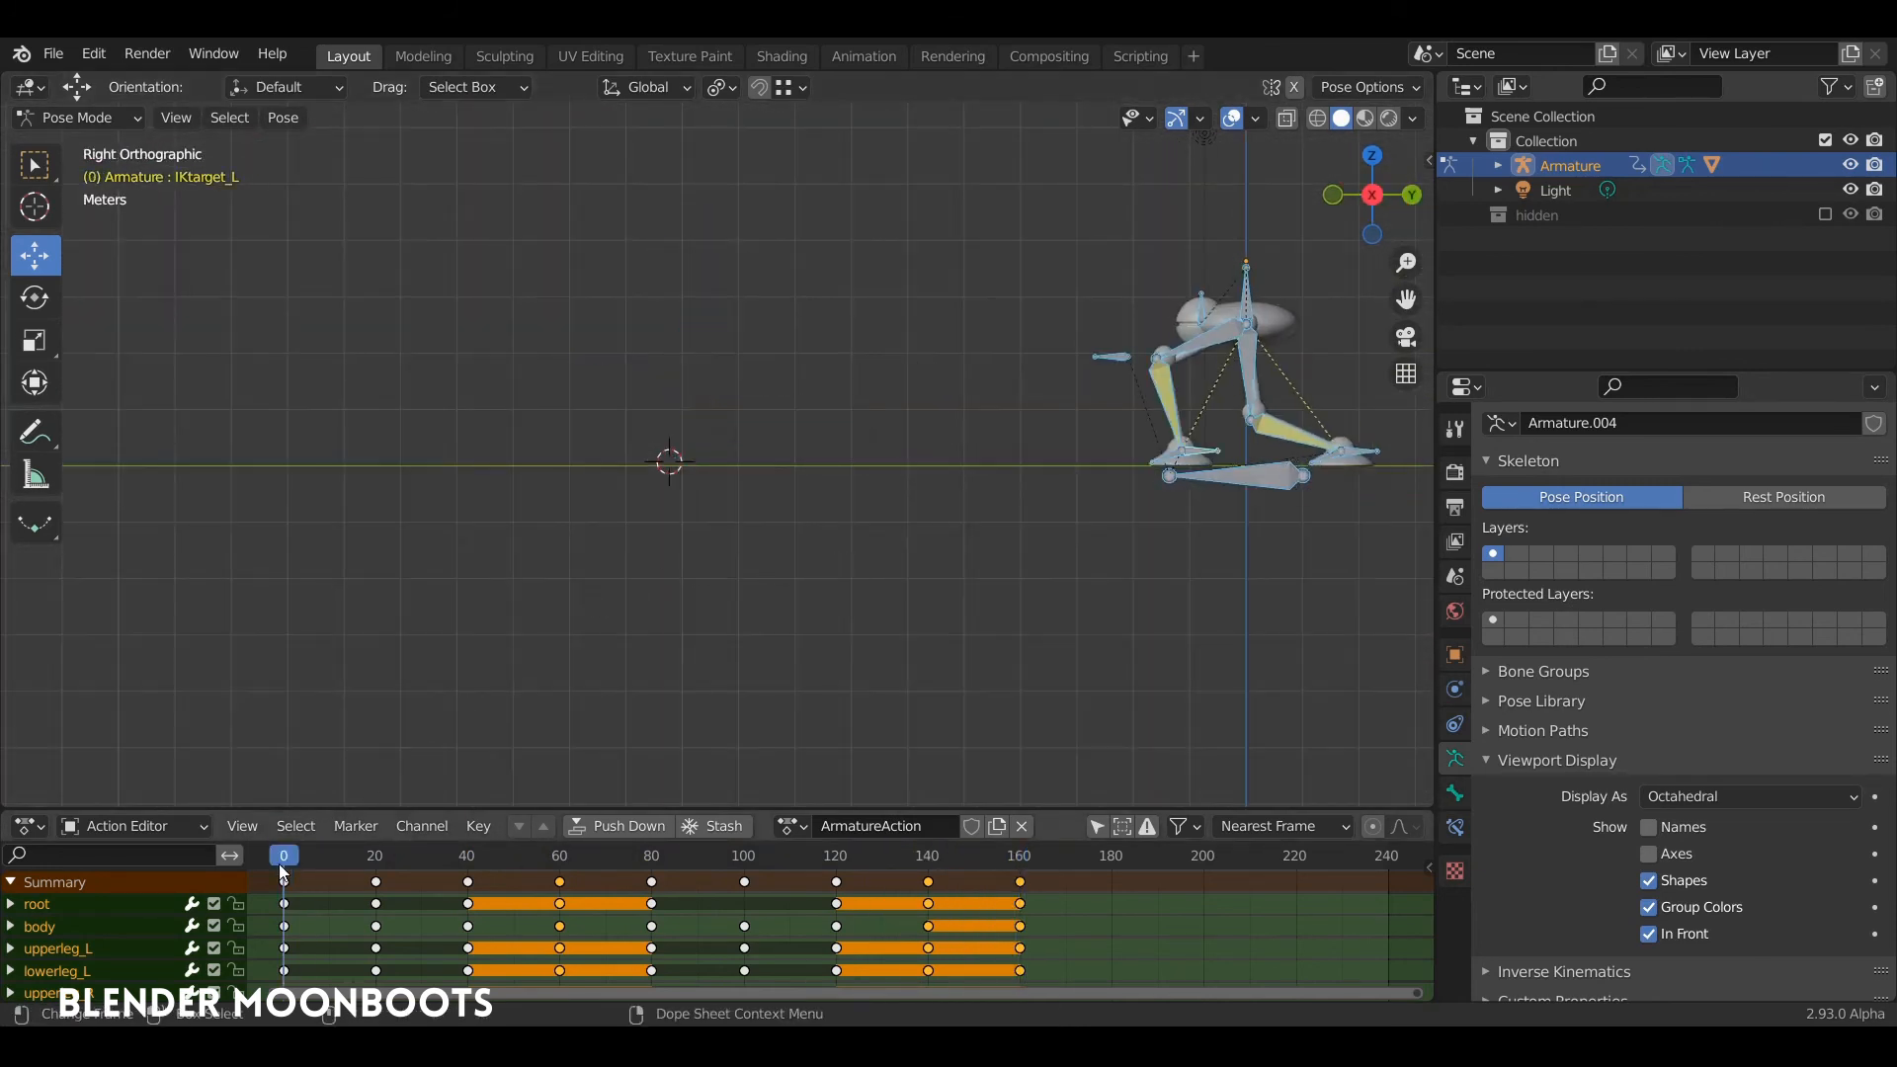
key("Home")
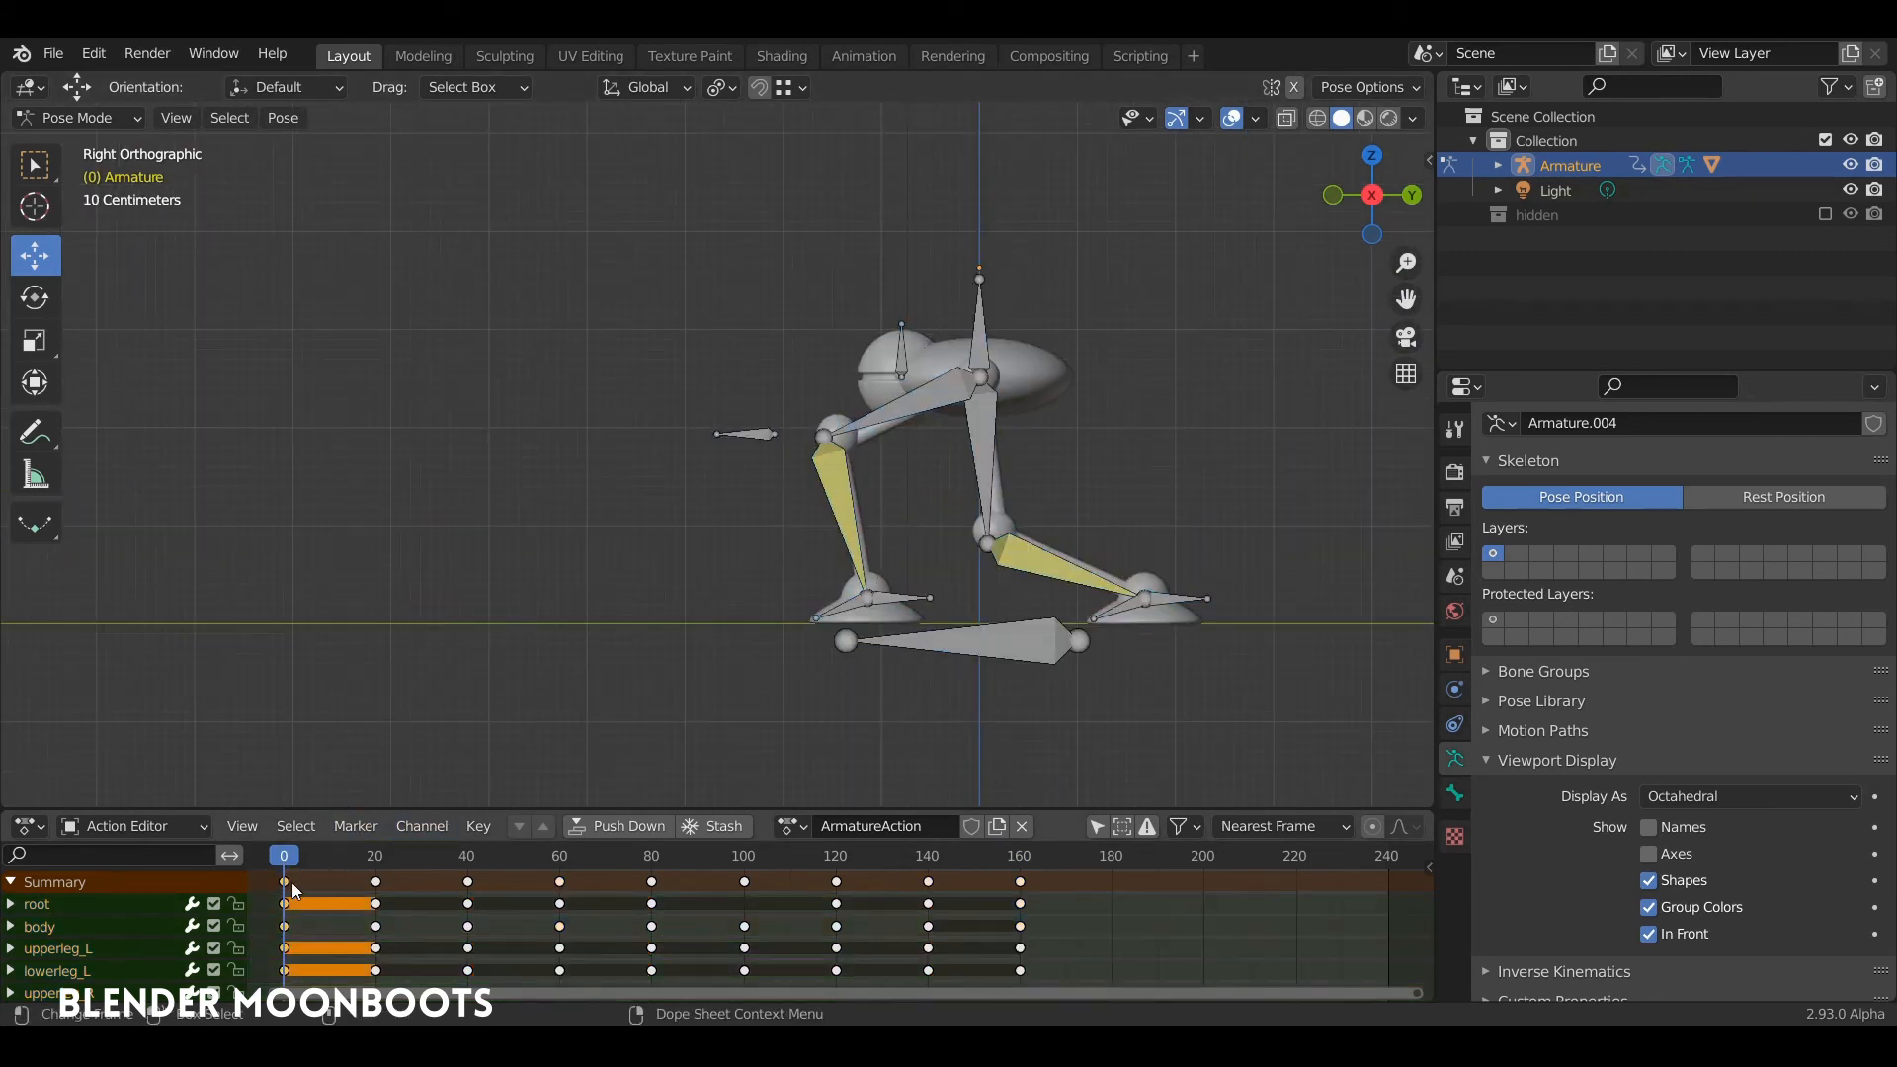
left_click_drag(292, 892, 307, 888)
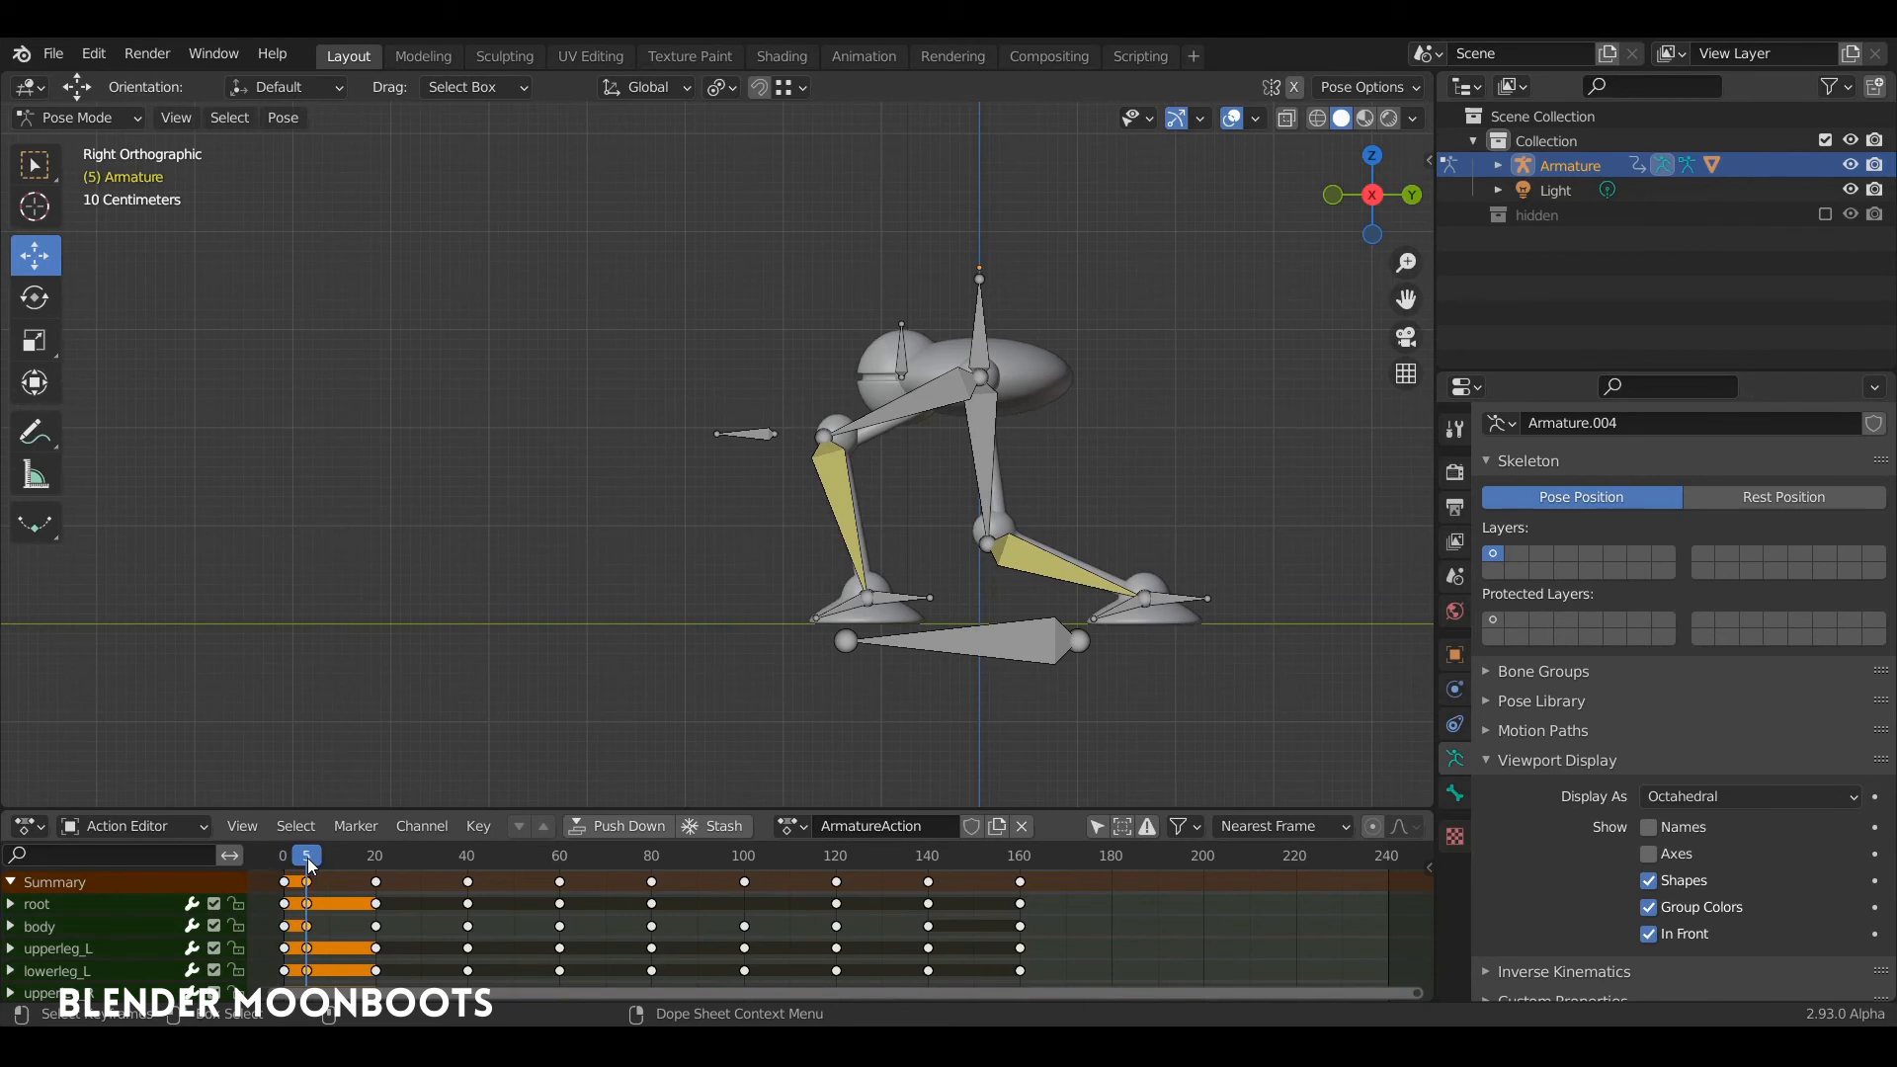
Step: At frame 5, lower the body bone slightly and insert a Location, Rotation & Scale keyframe for it
left_click(983, 316)
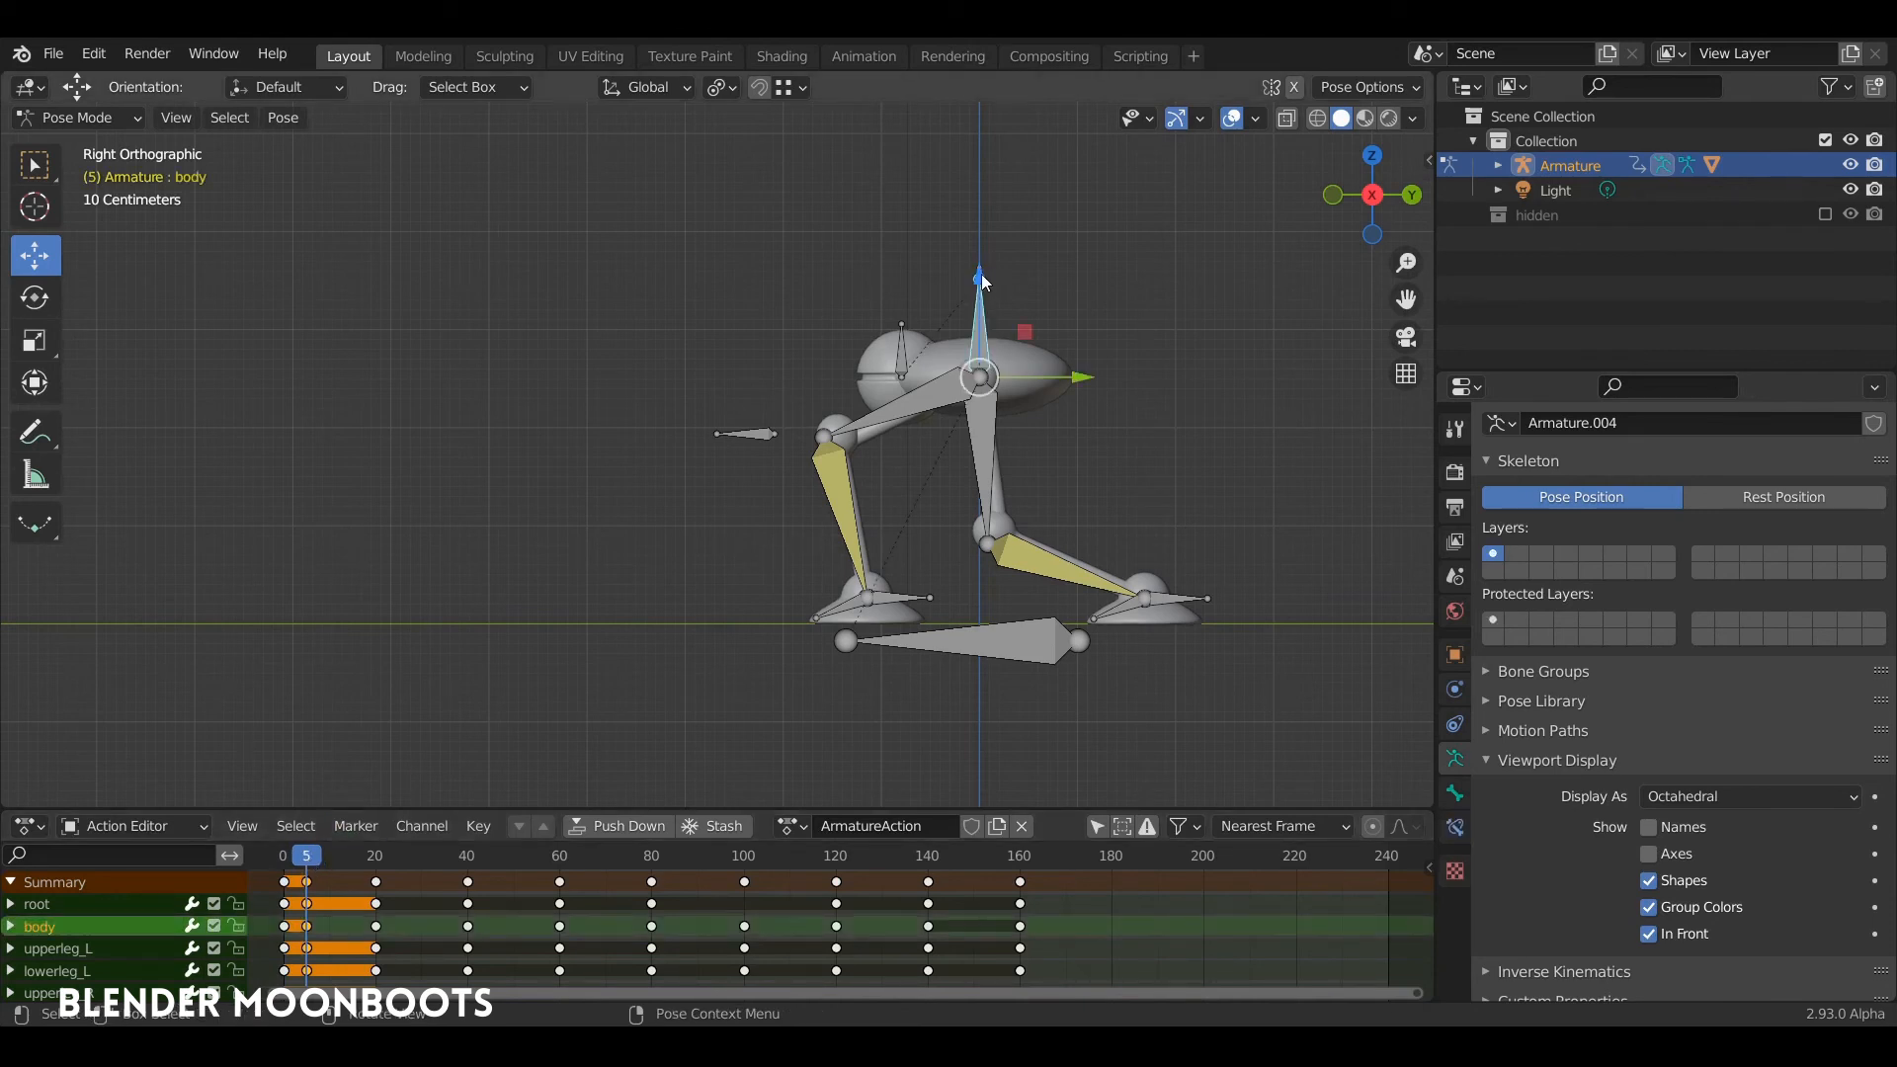
left_click_drag(981, 288, 980, 311)
key("i")
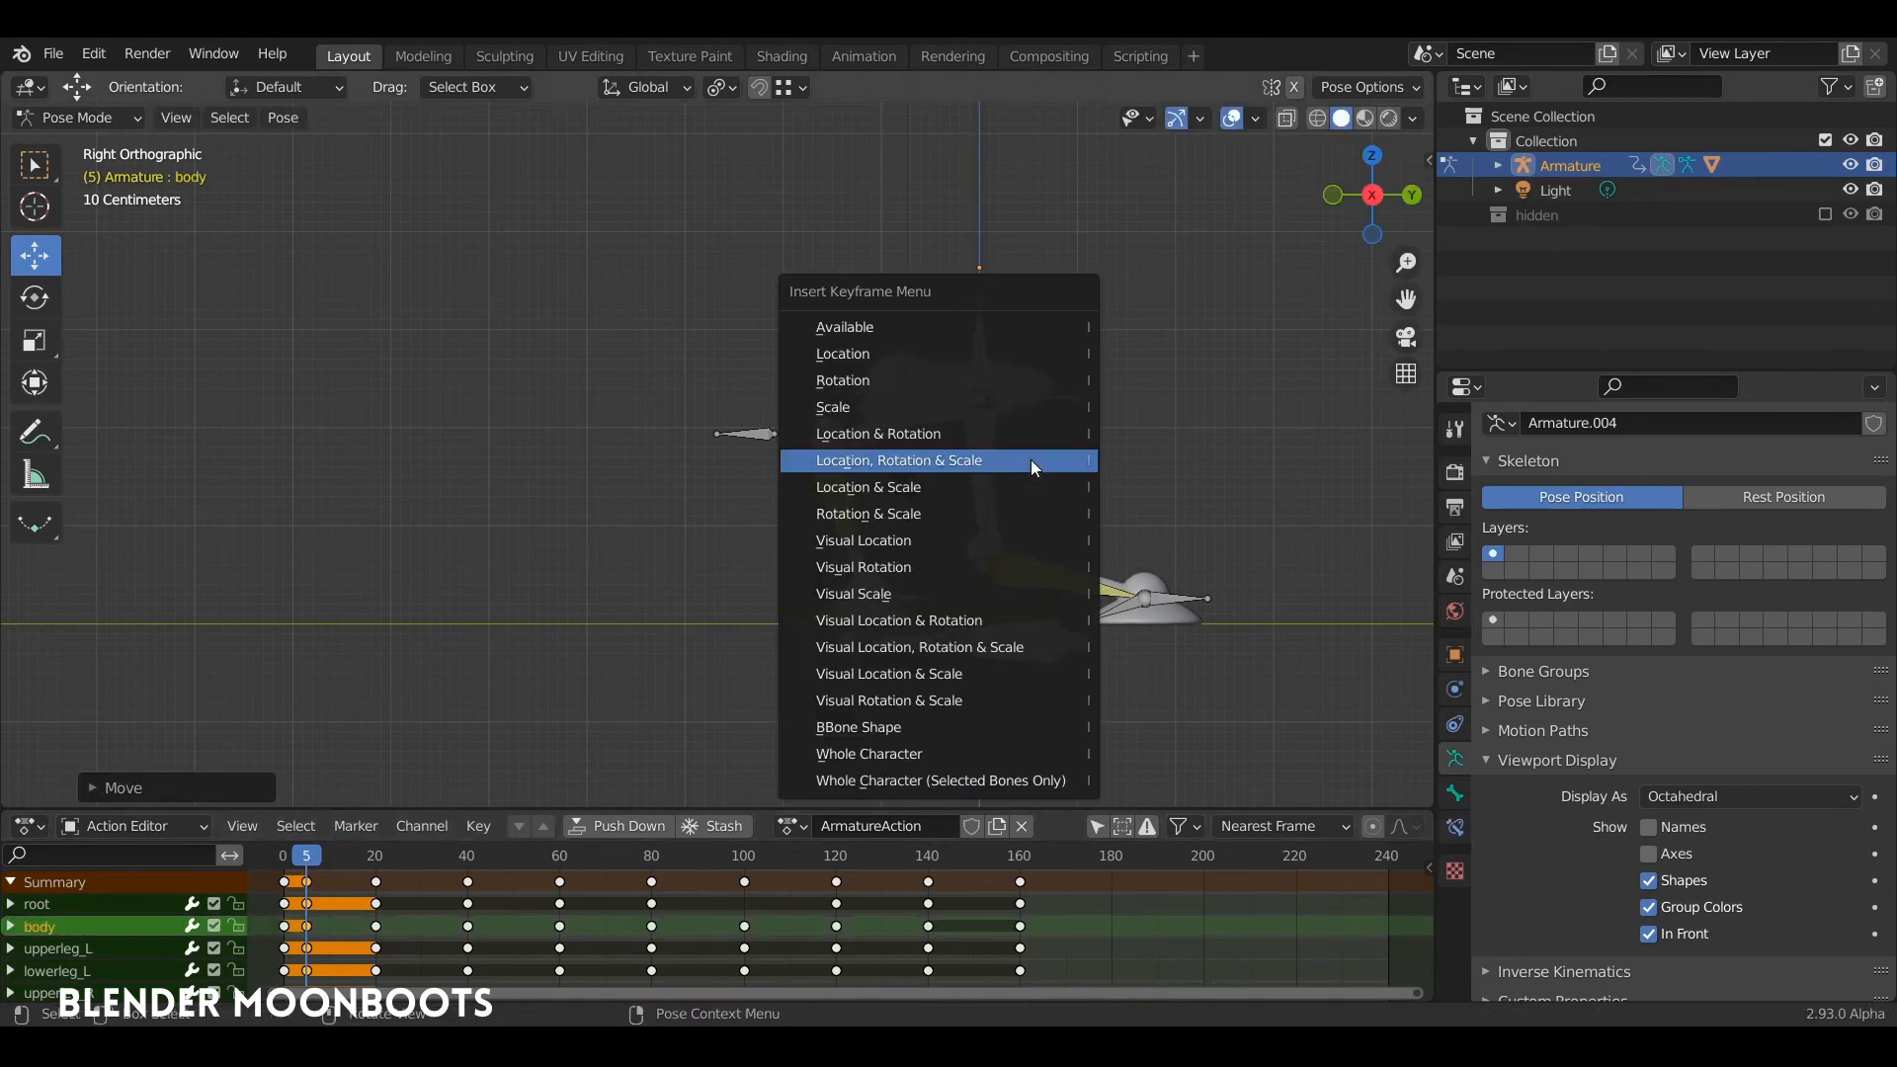
left_click(1029, 459)
key("space")
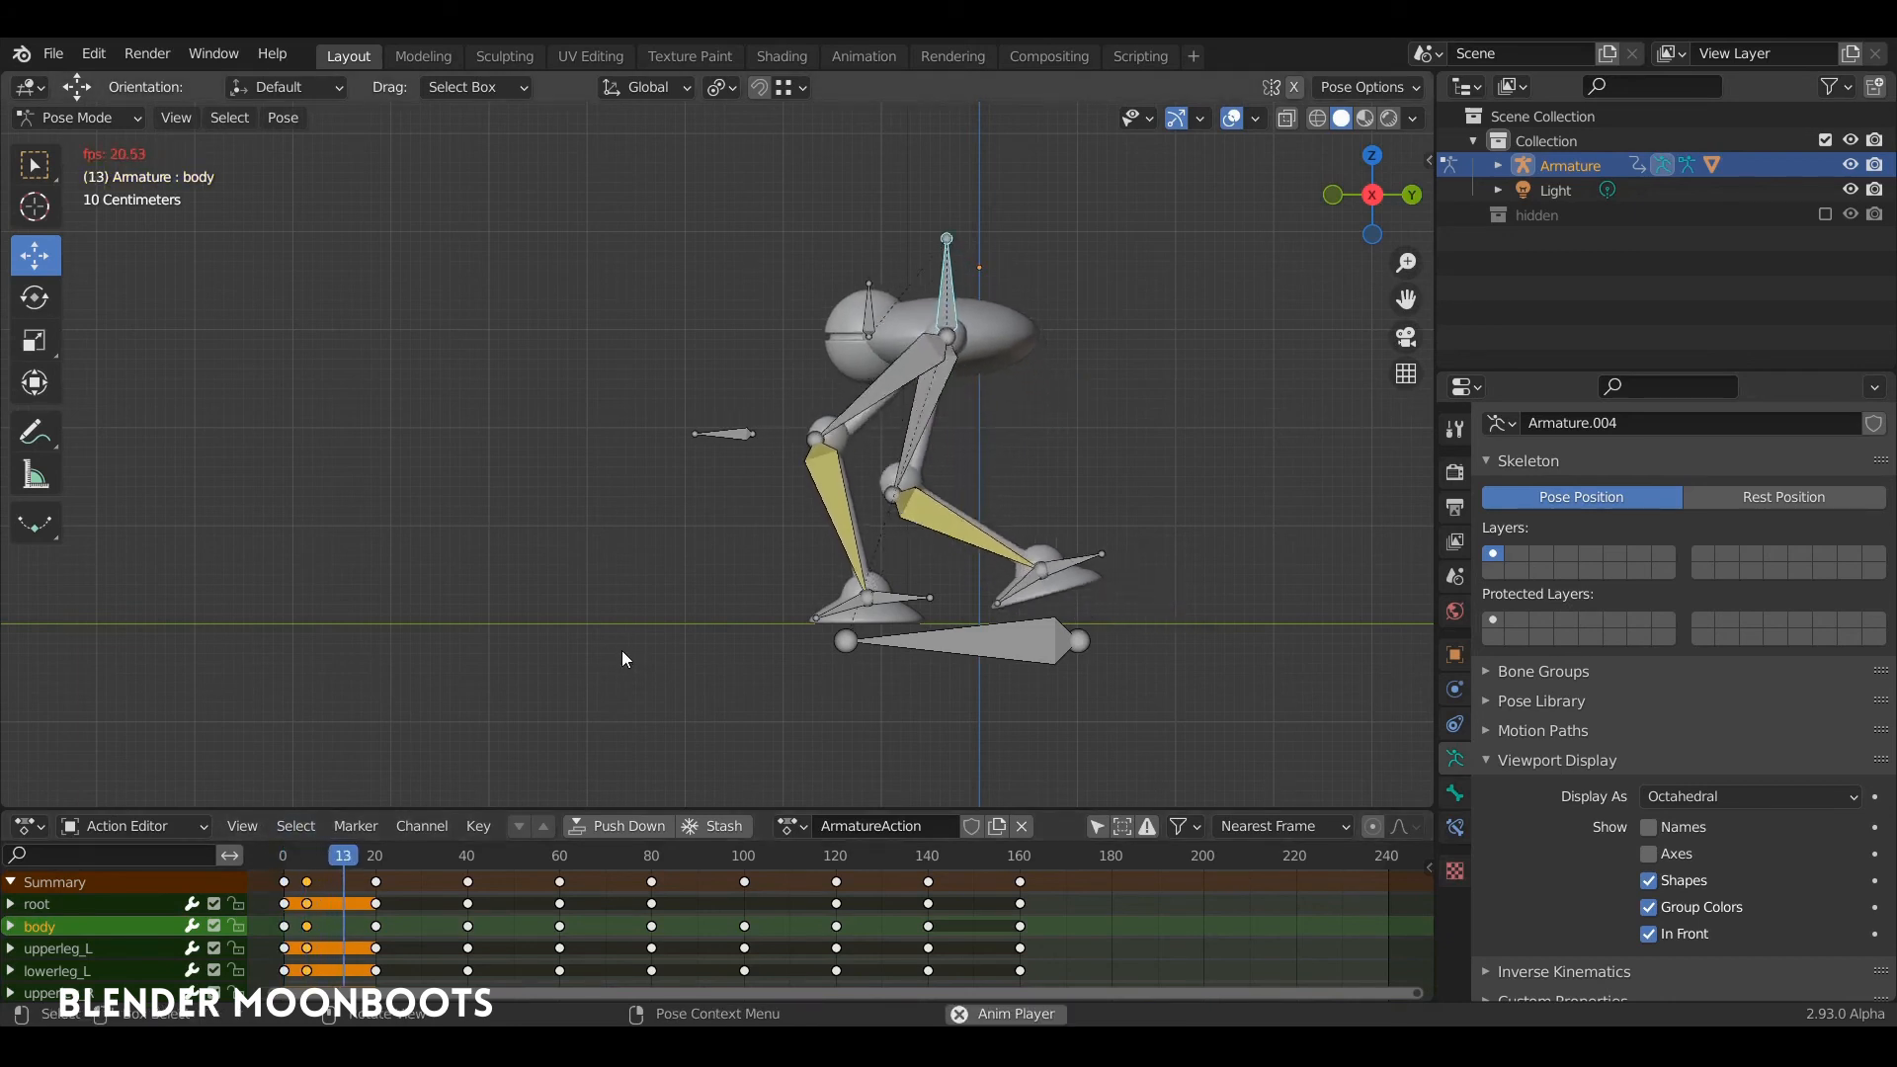
key("space")
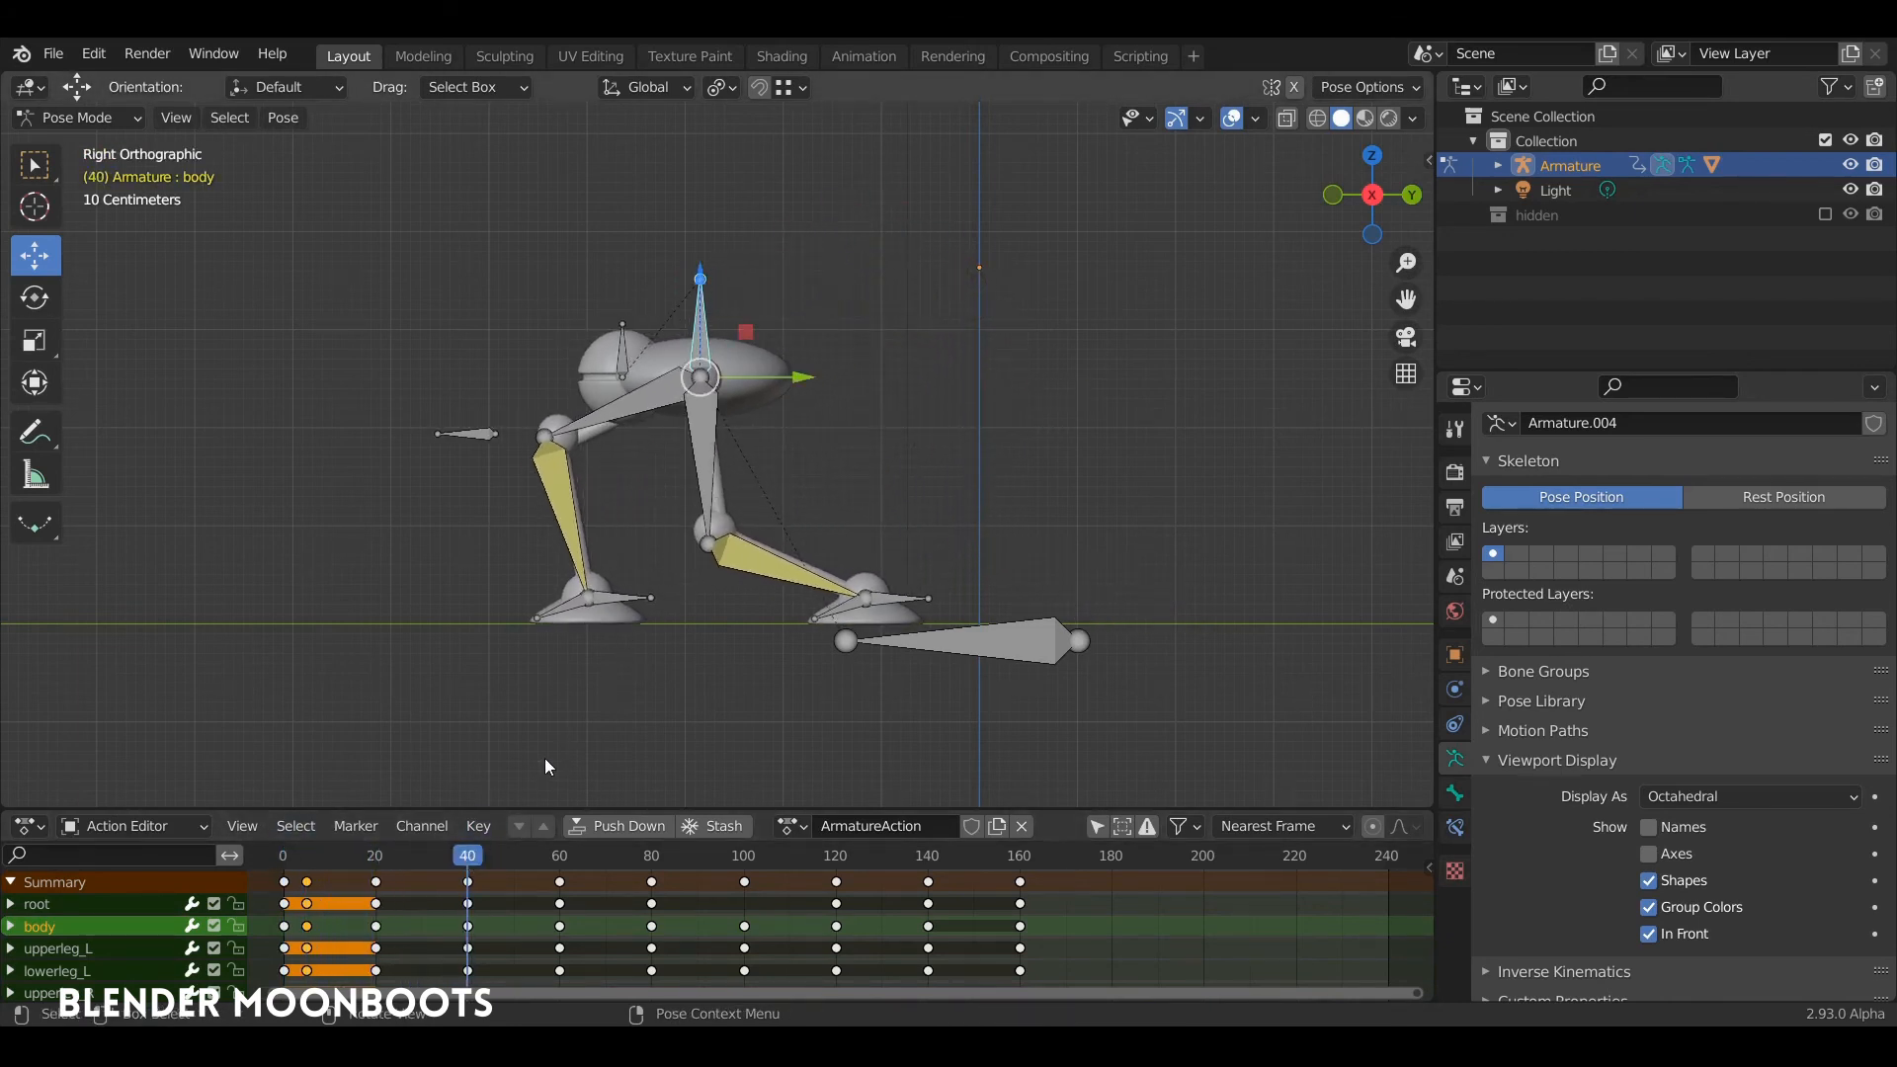
Step: Copy the frame 40 keyframes to frame 44, and key the body bone slightly lower at frame 40
left_click(469, 883)
left_click_drag(471, 892, 492, 899)
left_click(701, 297)
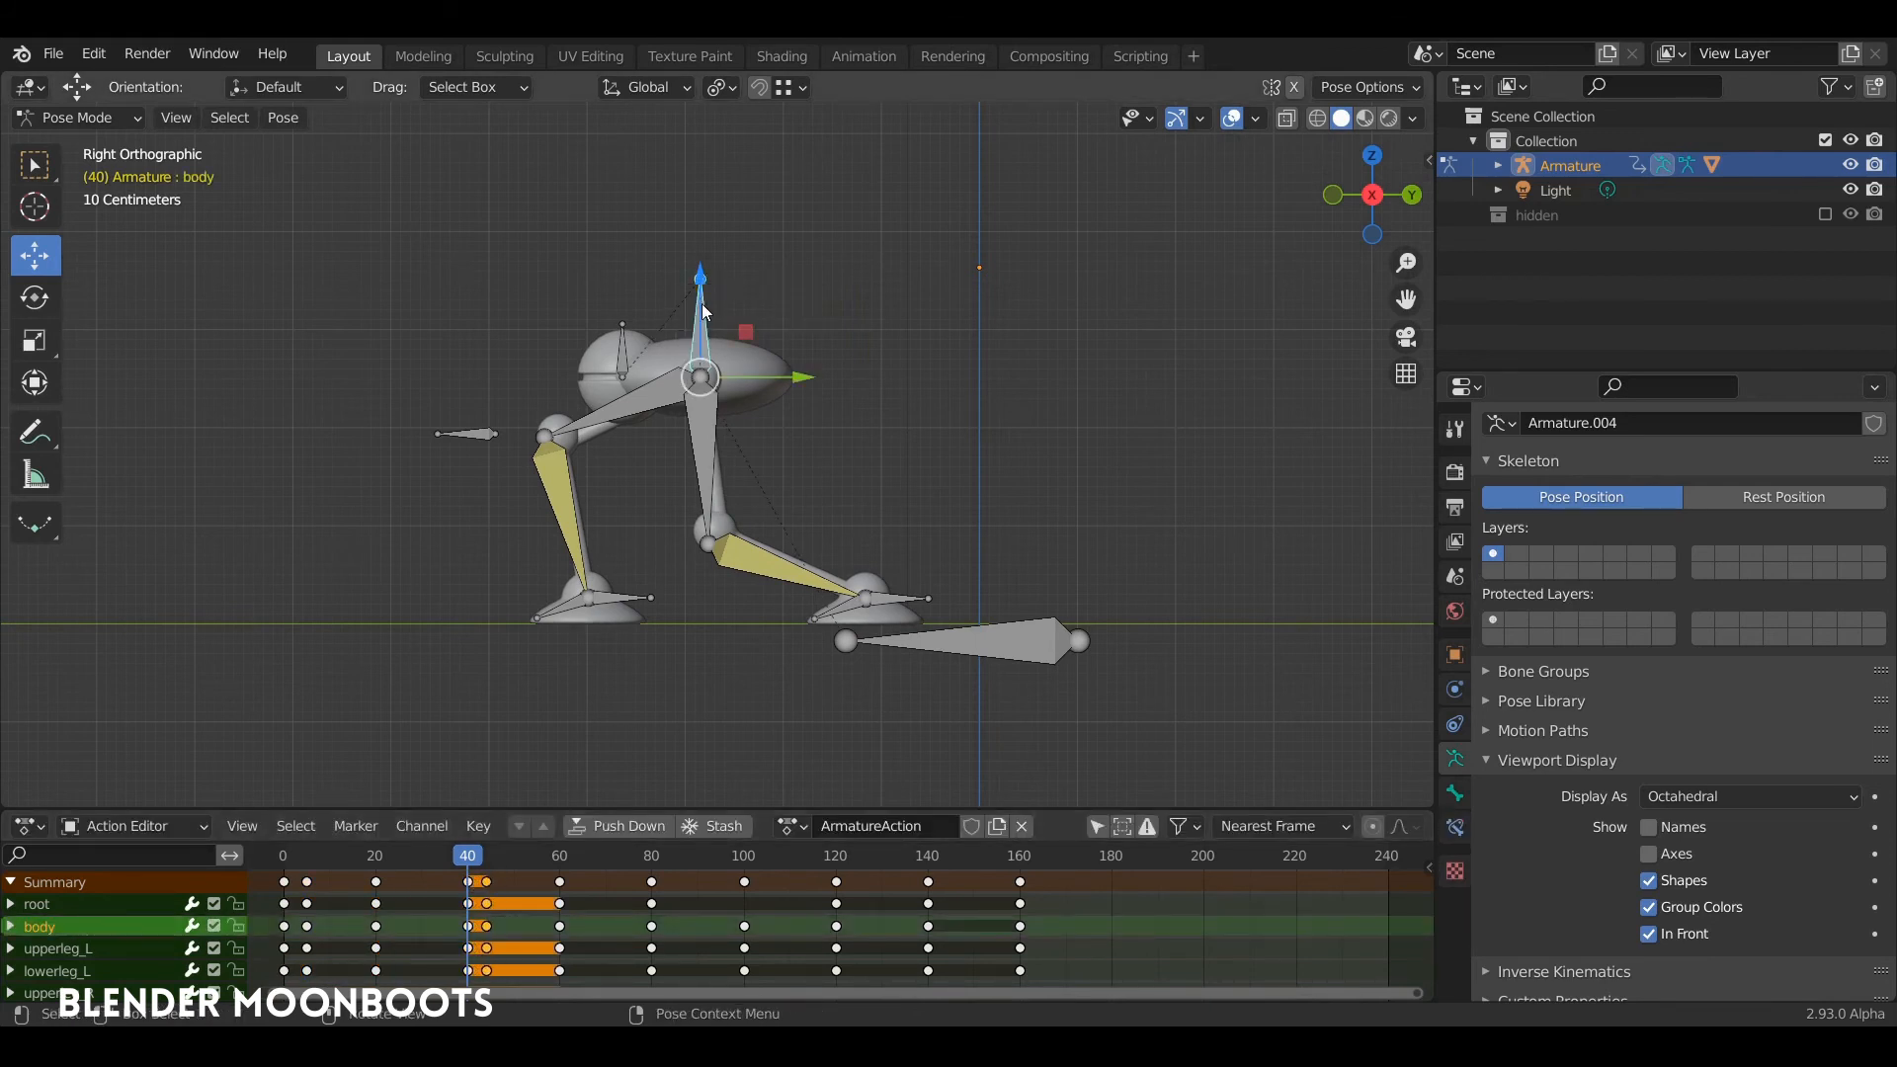
left_click_drag(702, 288, 704, 314)
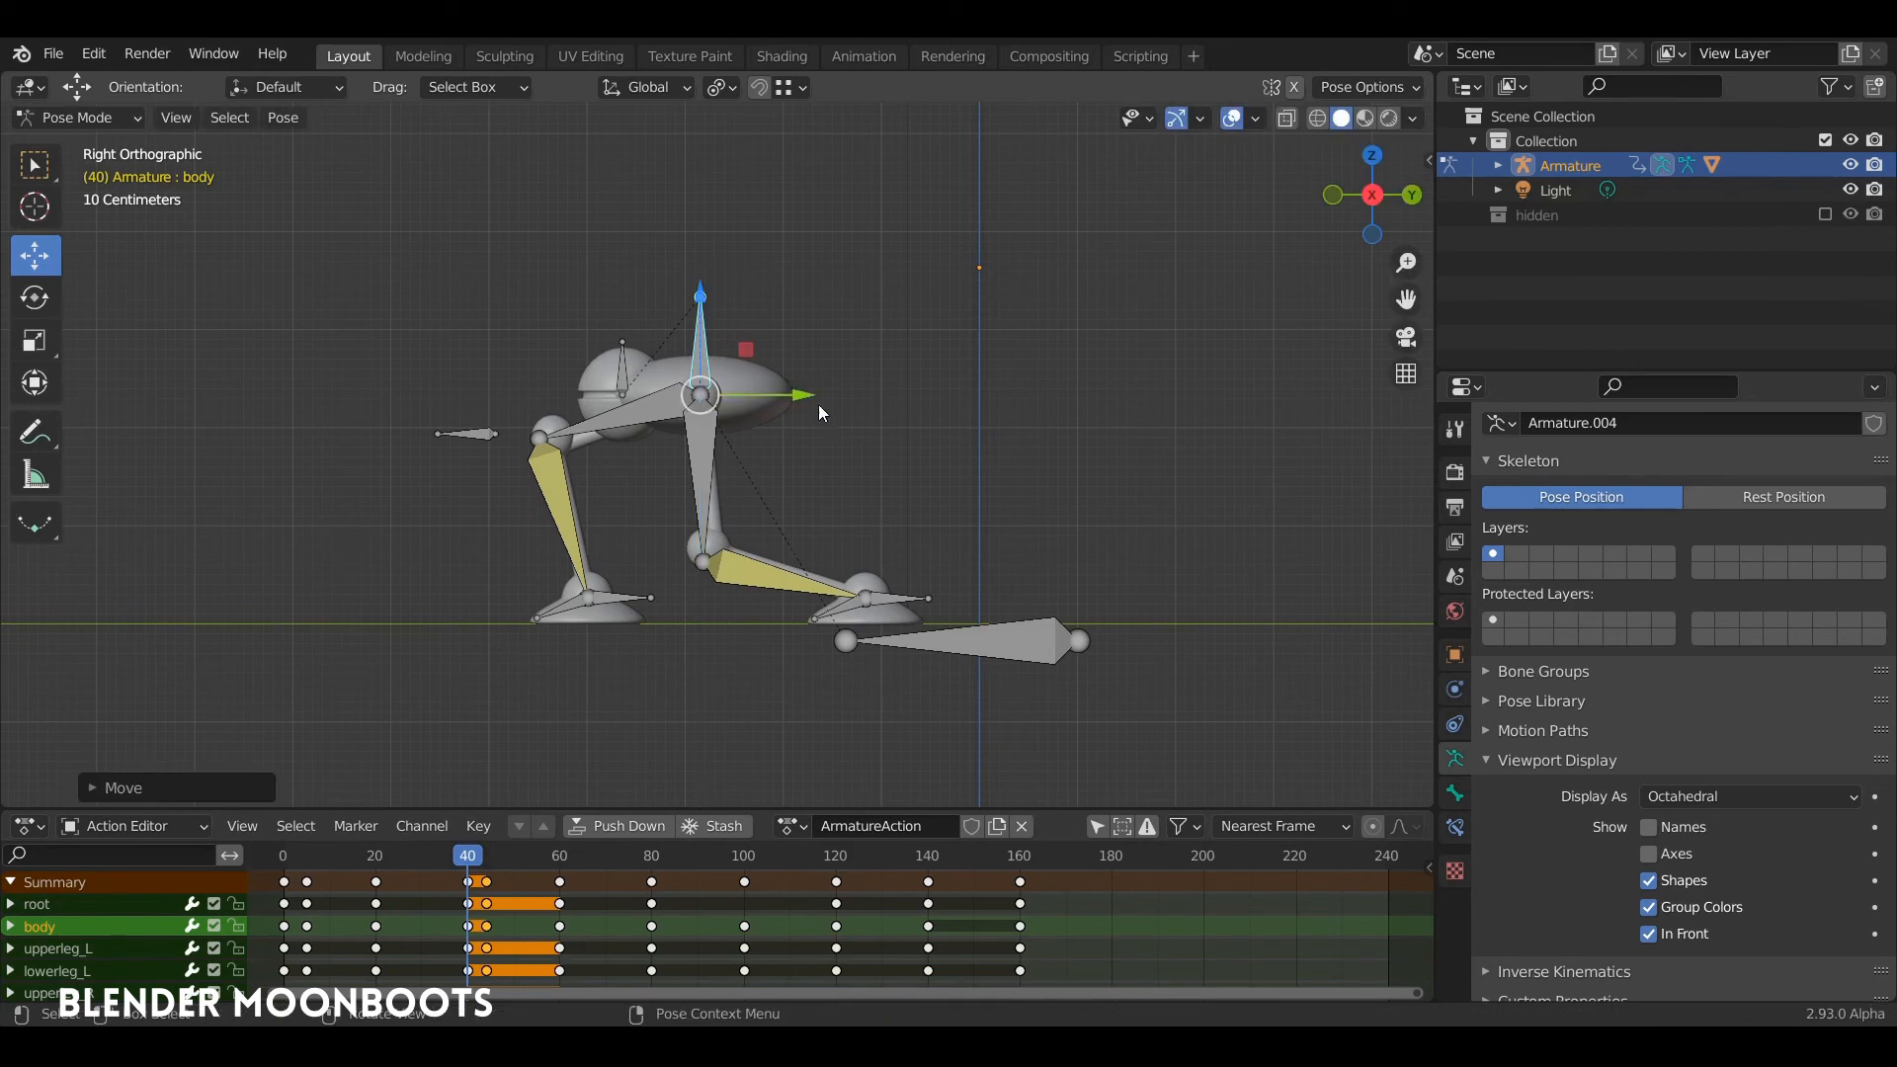
key("i")
left_click(836, 444)
Step: Play the walk from frame 0 in the side view to check the body's dip at each footfall
key("shift+Left")
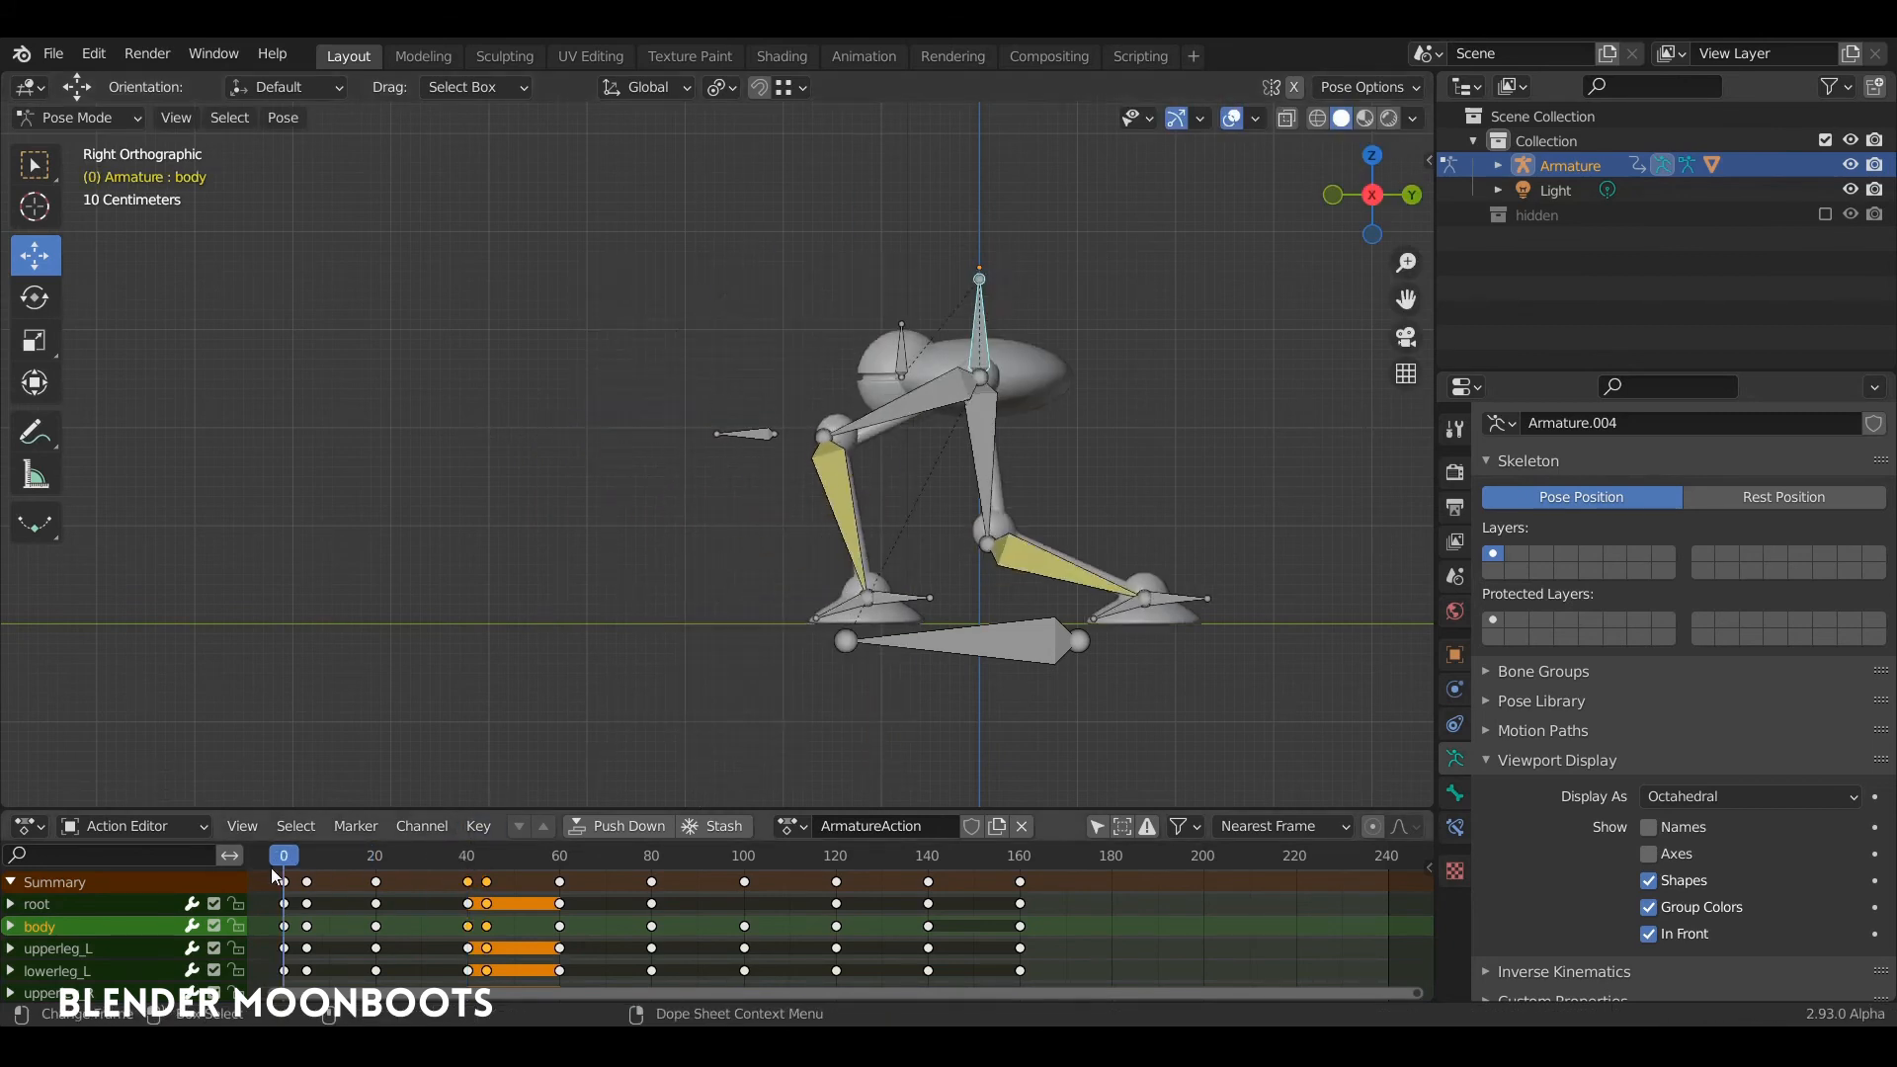
key("space")
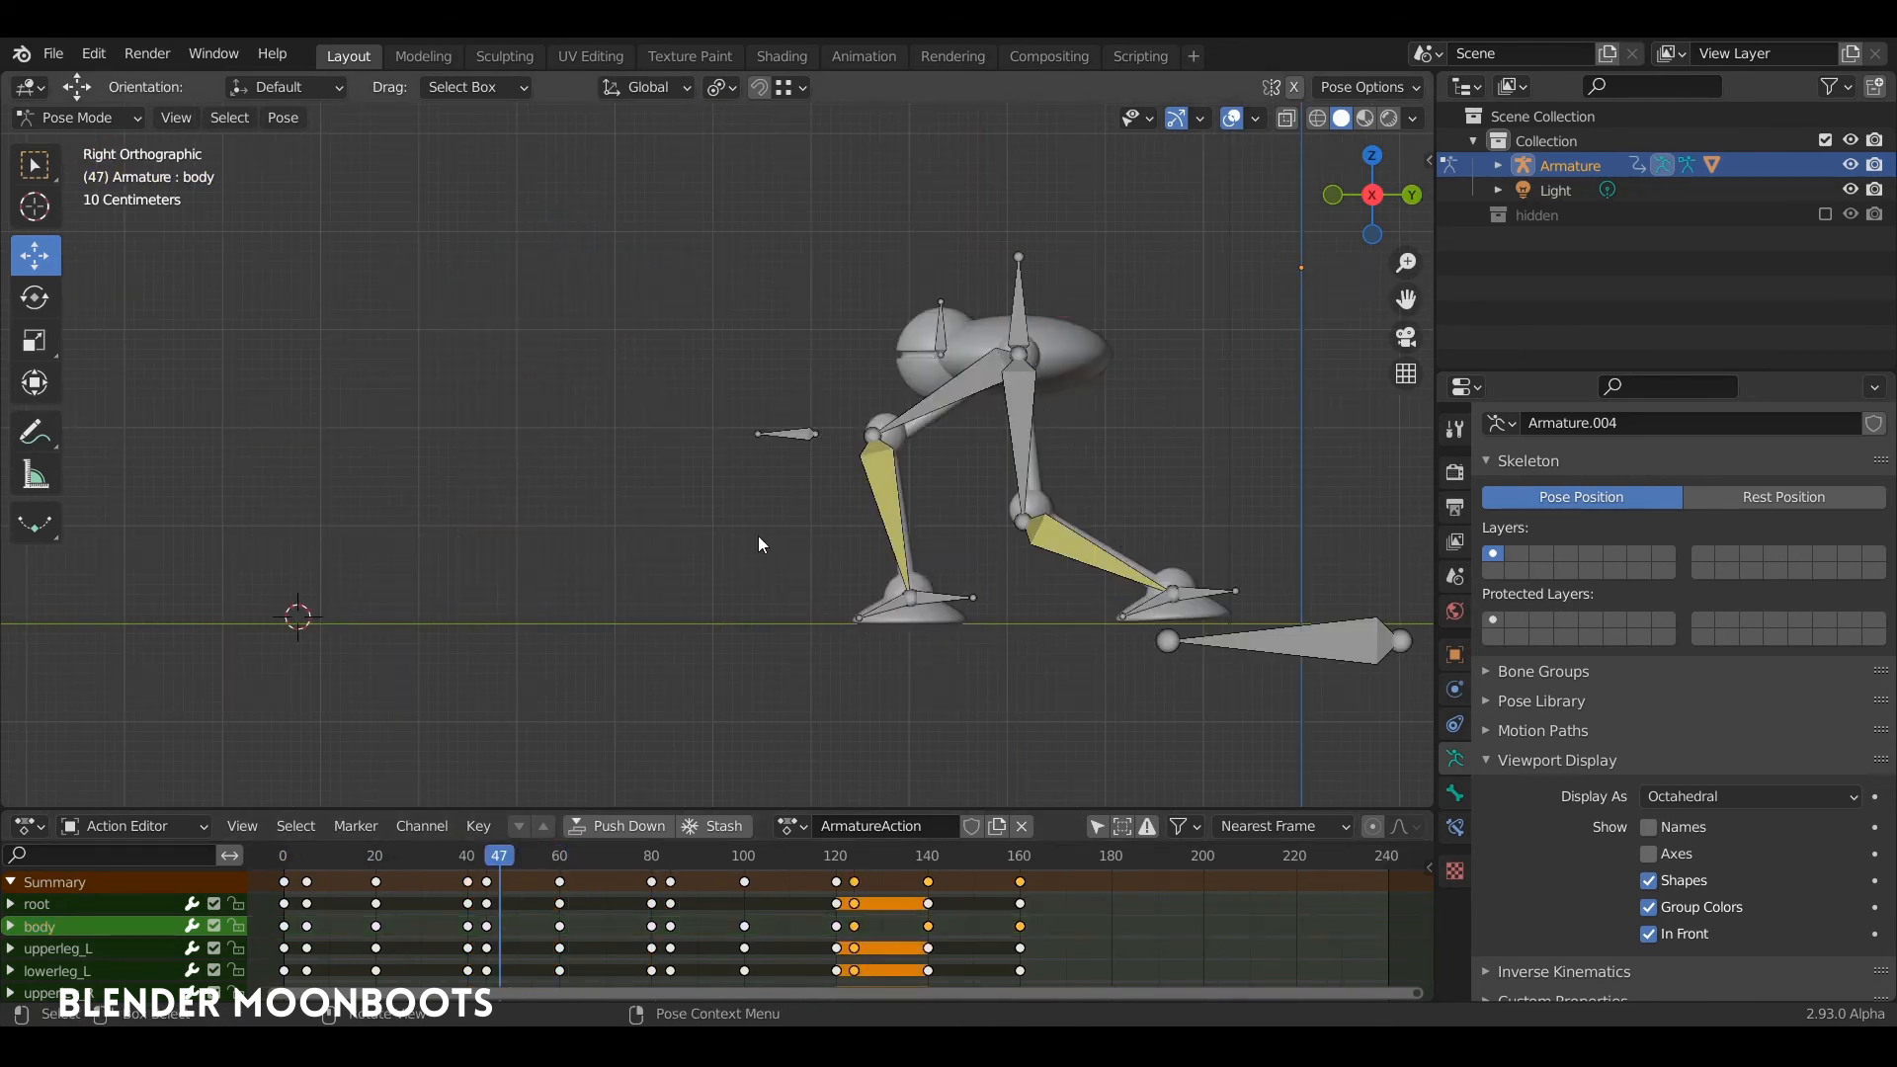
left_click_drag(285, 862, 253, 858)
middle_click_drag(770, 552, 601, 538, "shift")
key("space")
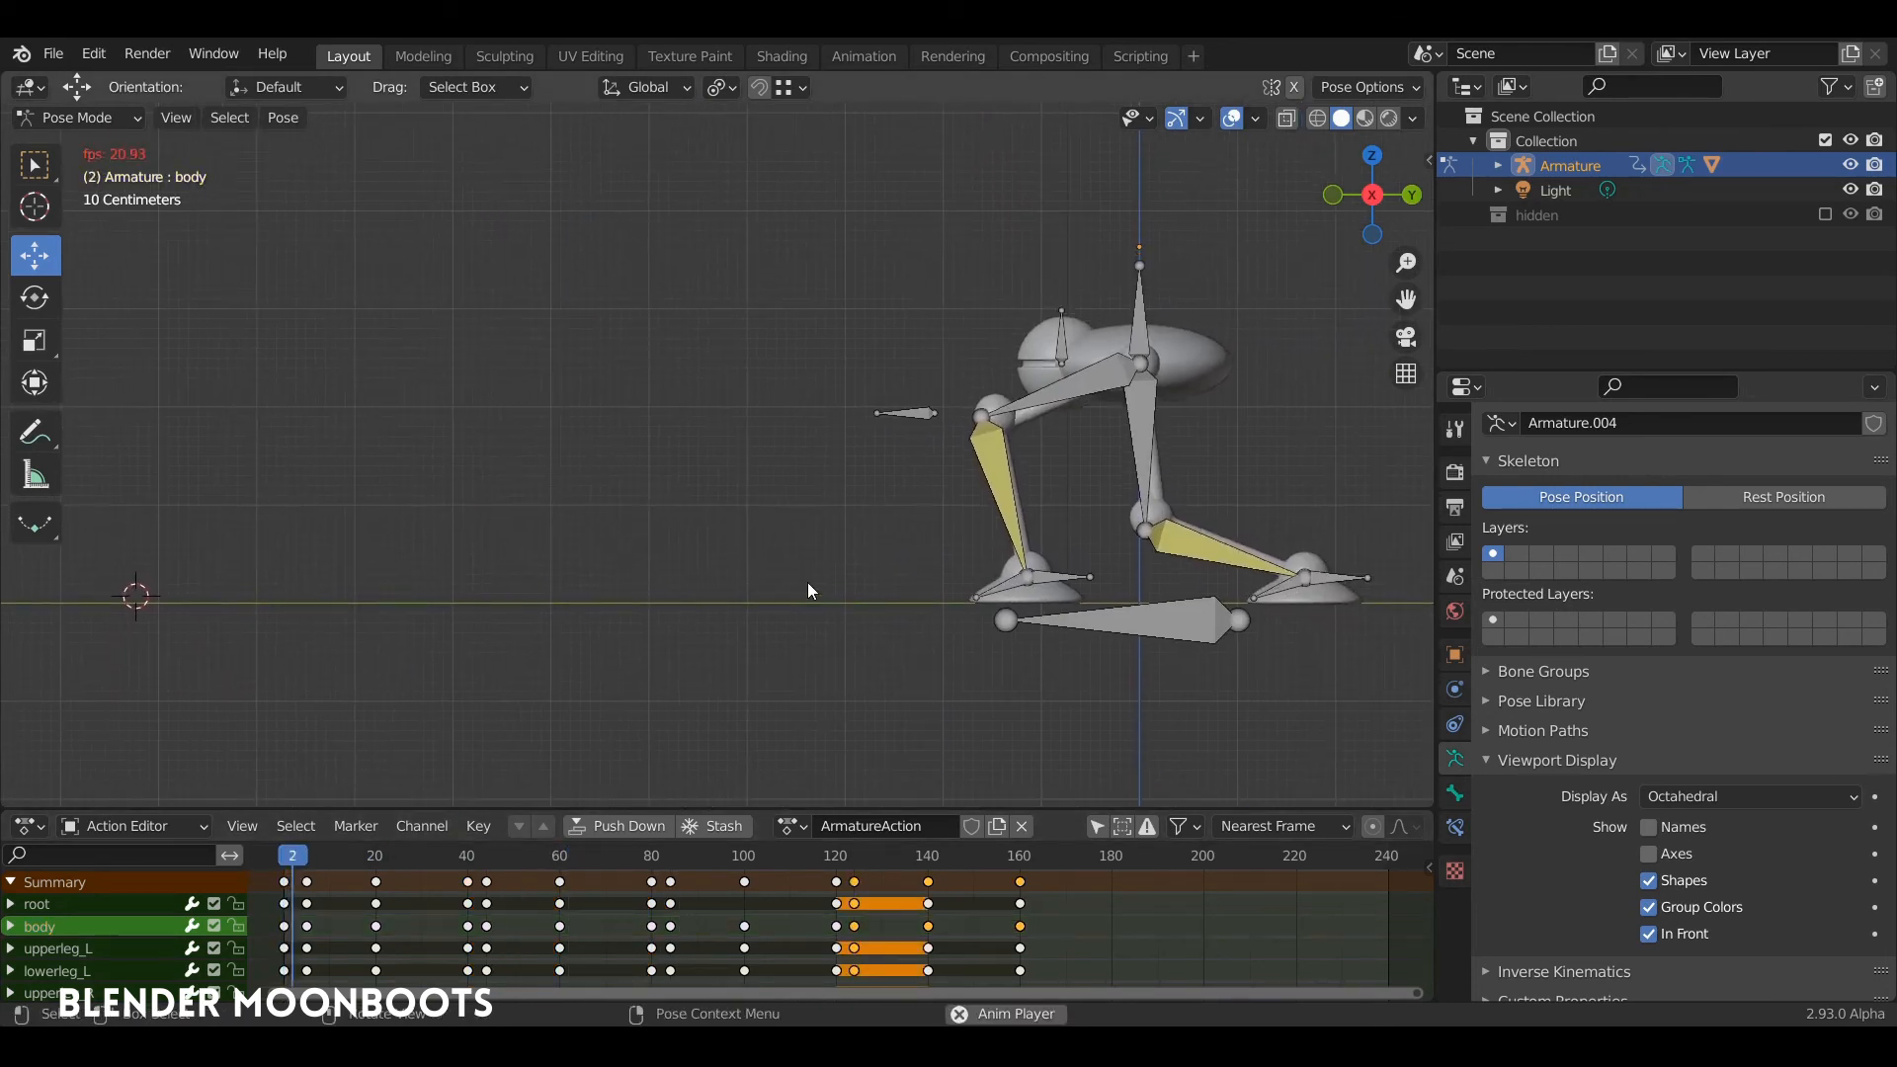
key("space")
Step: At frame 27, rotate the raised right foot's IK target so its toes point up, and insert a keyframe for it
mouse_move(418, 861)
left_mouse_down()
mouse_move(373, 860)
mouse_move(411, 858)
left_mouse_up()
left_click(875, 539)
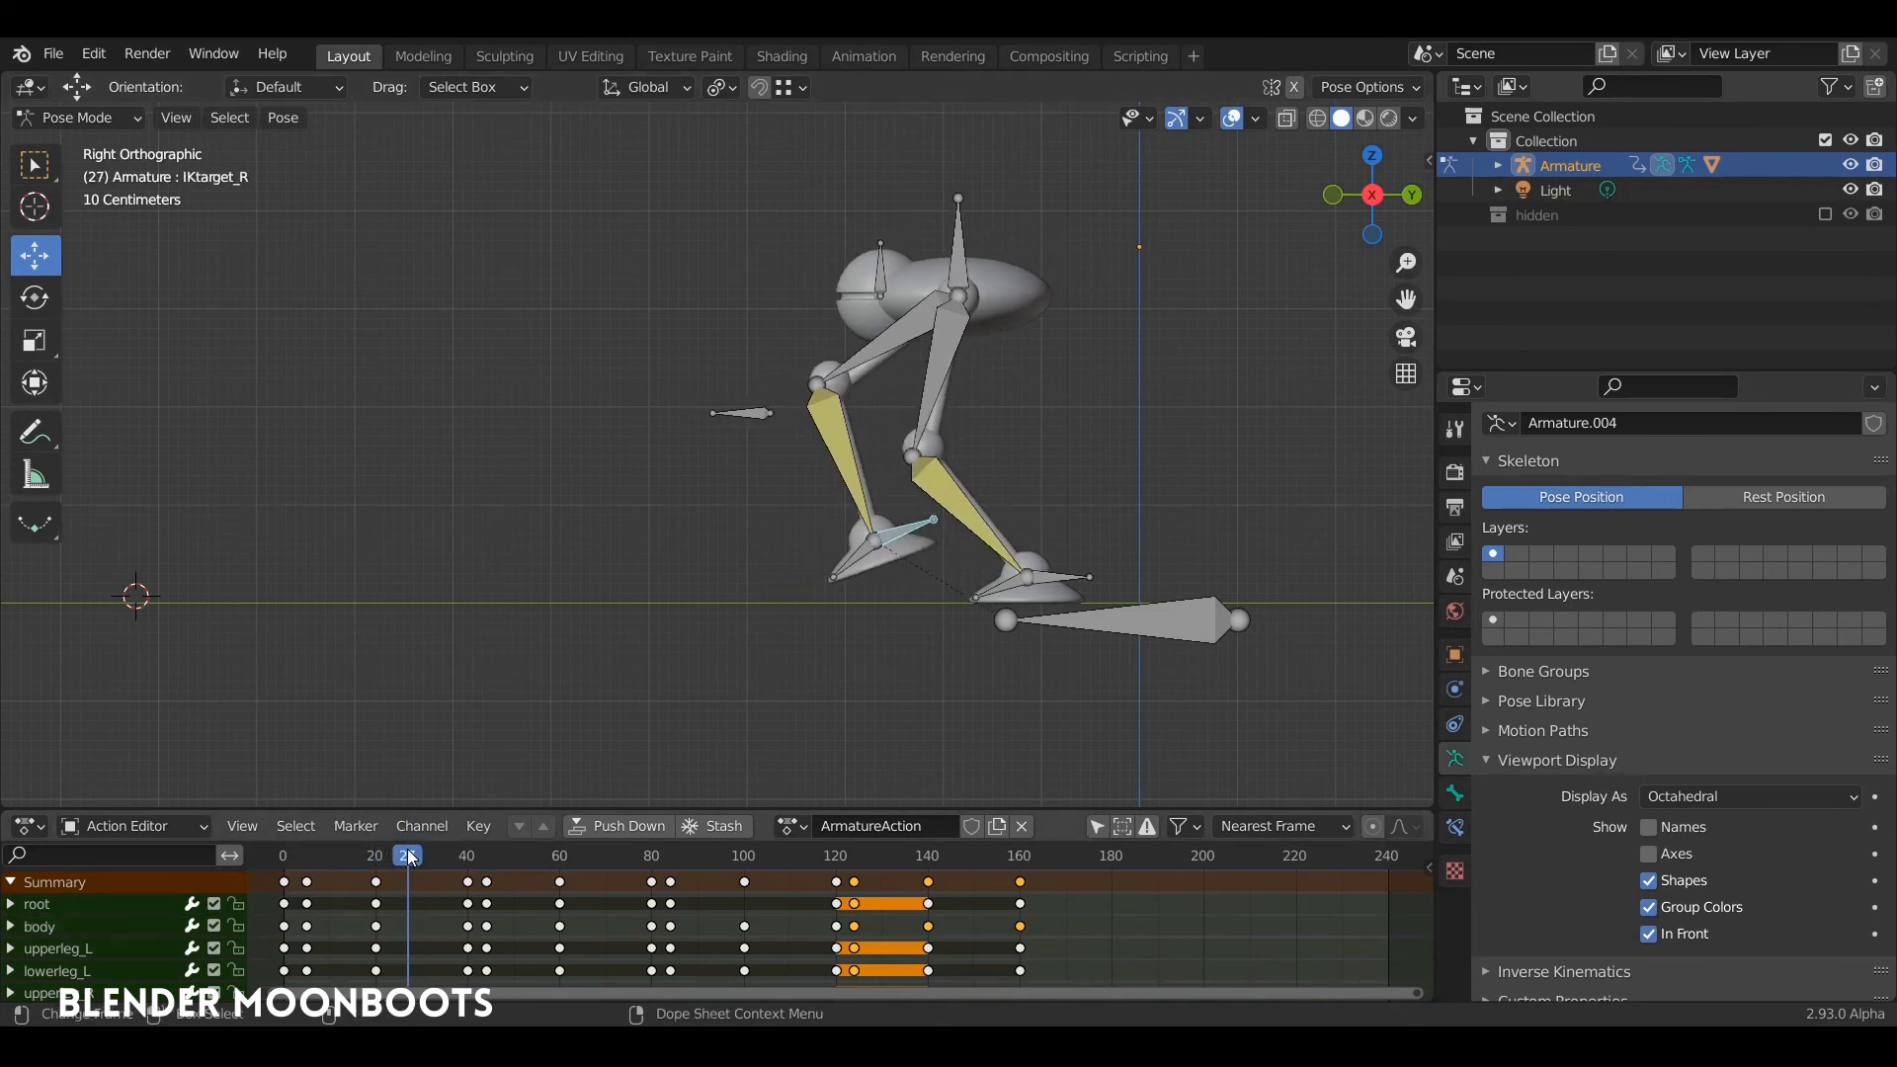
key("r")
left_click(918, 558)
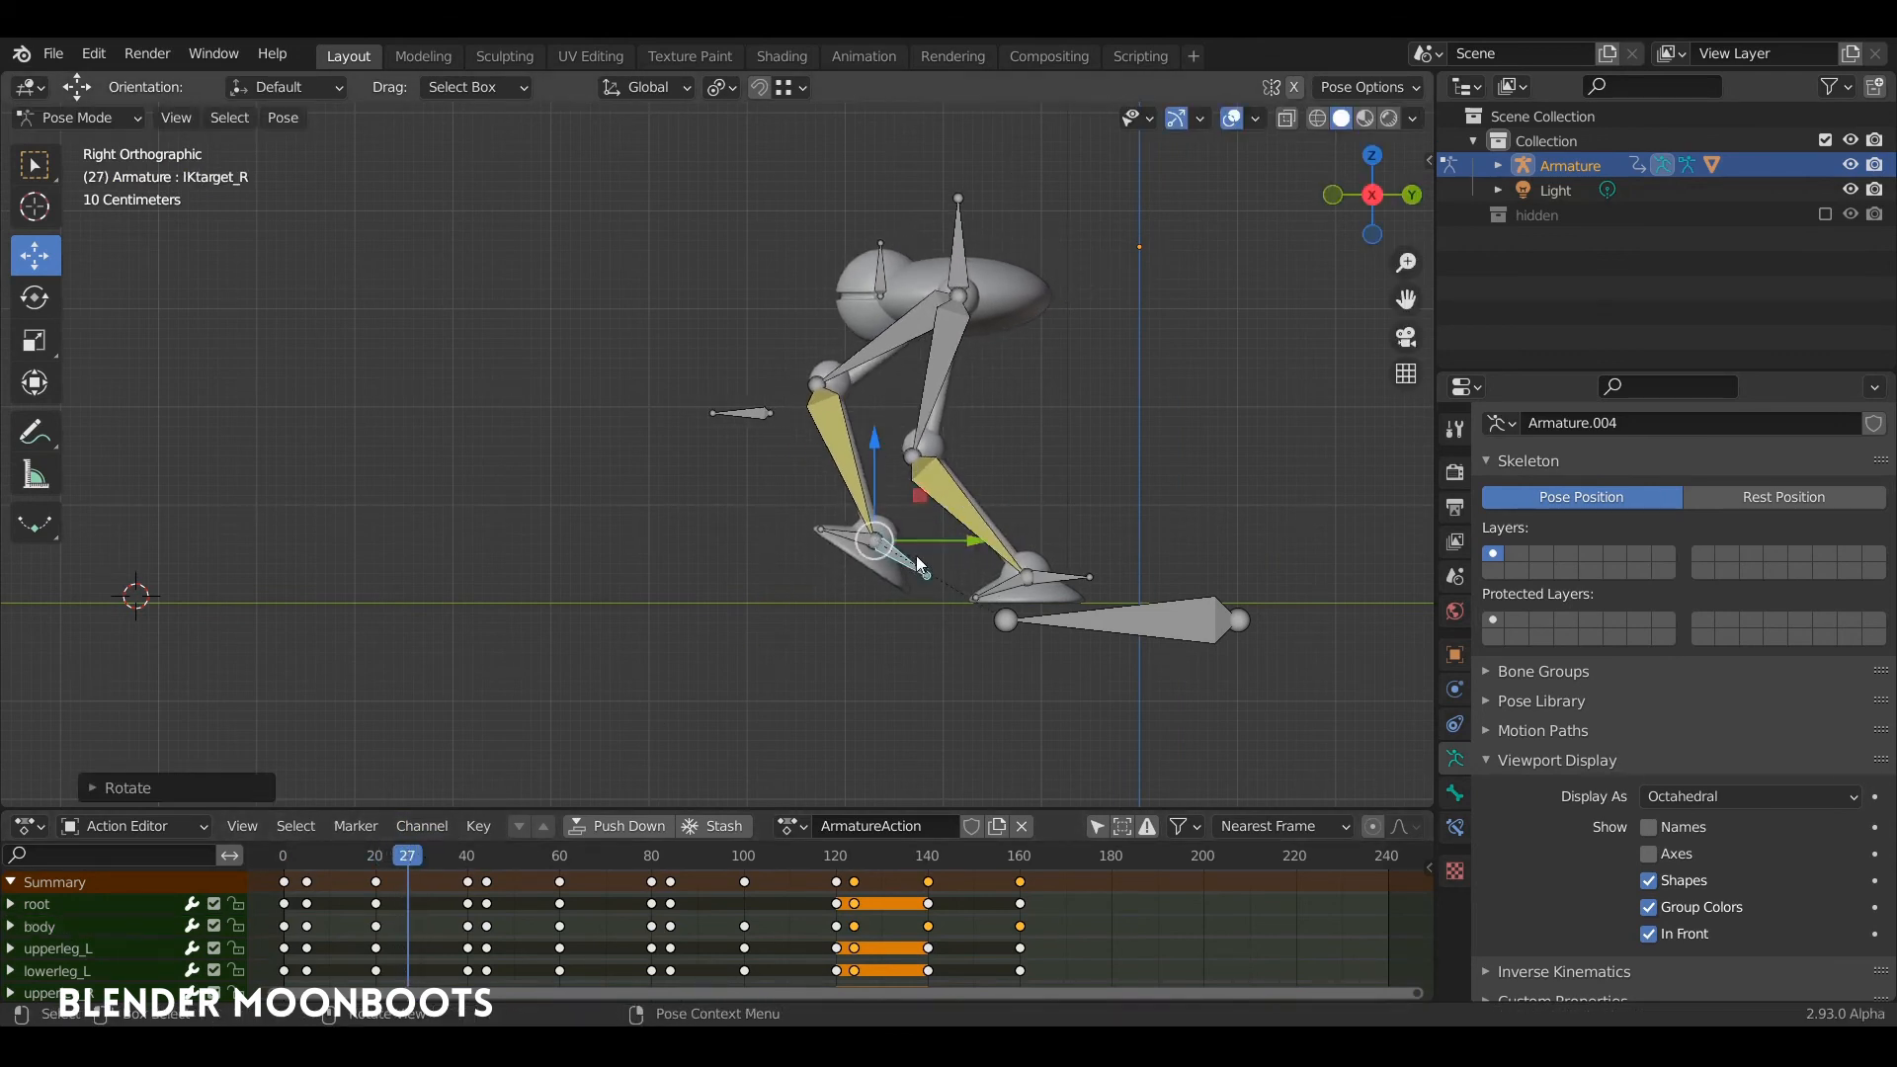
key("i")
left_click(891, 561)
key("space")
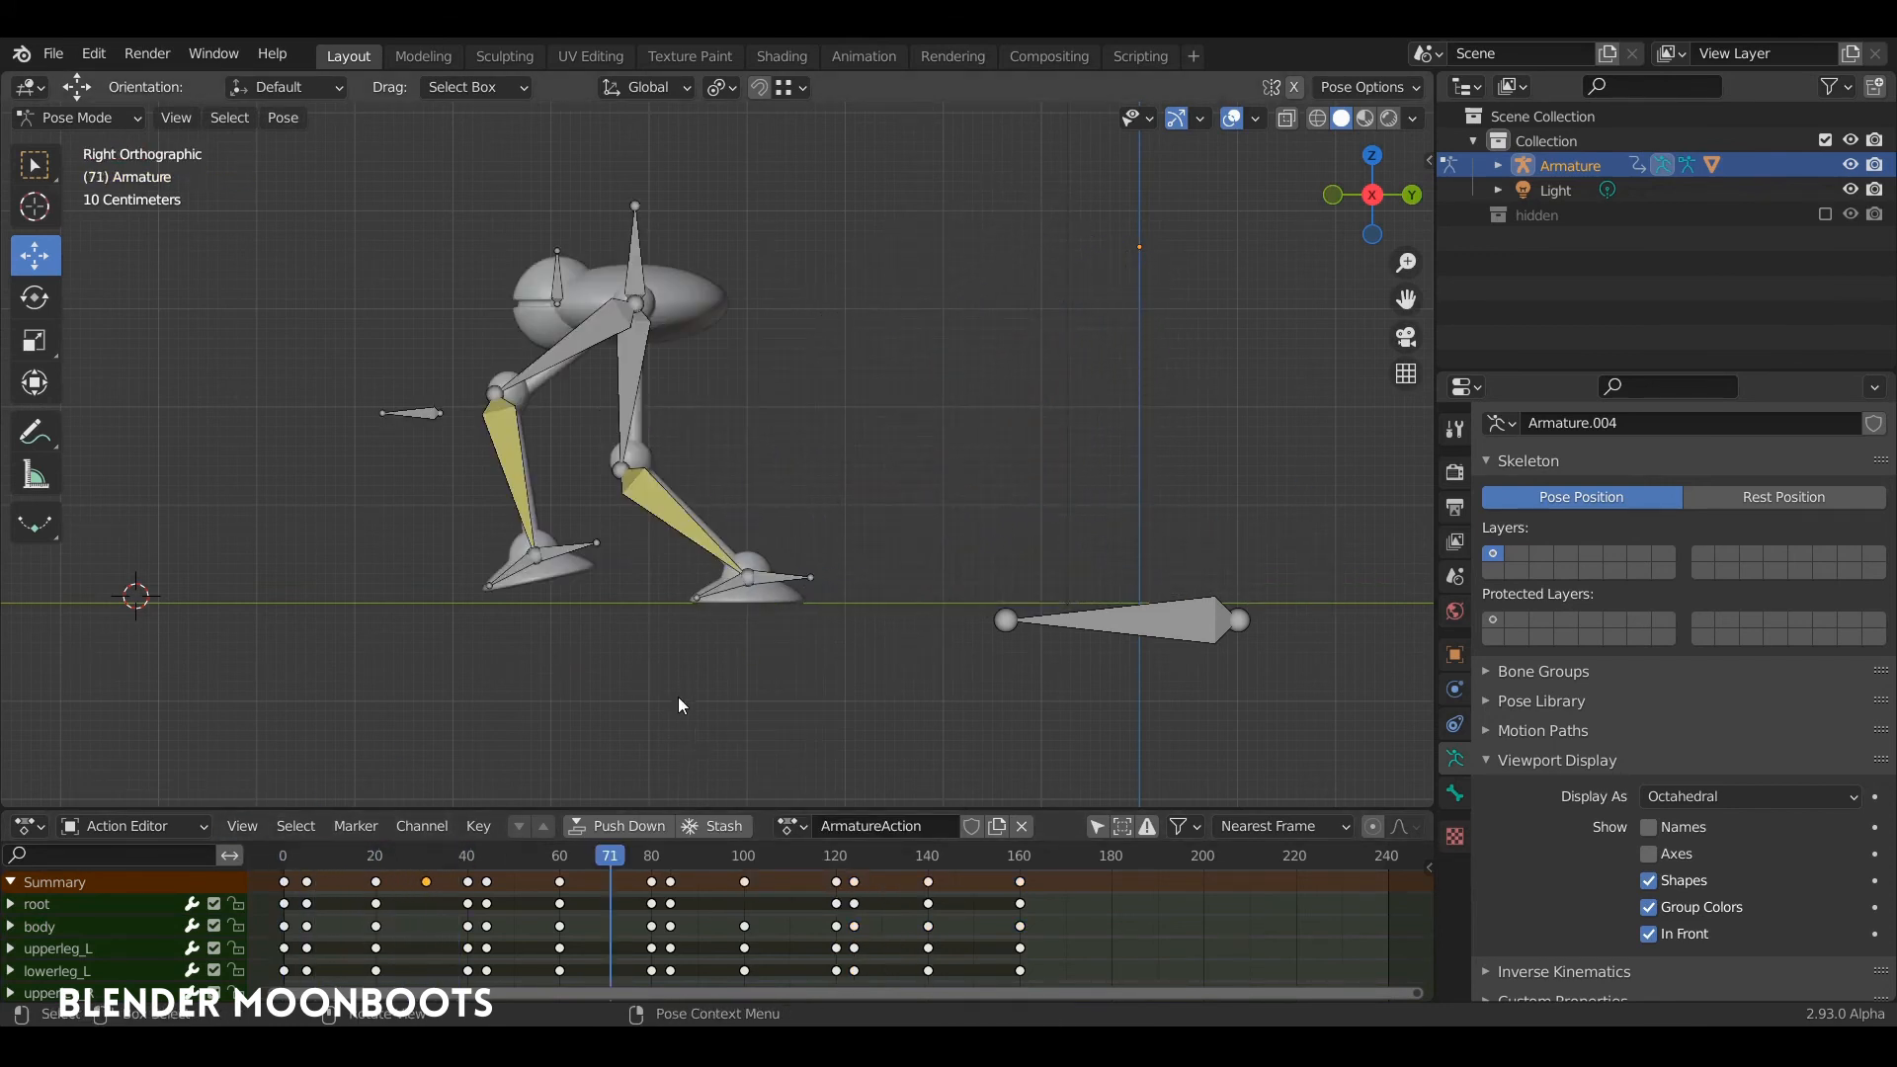
Step: At frame 71, rotate the raised left foot's IK target about 37 degrees toes-up, and insert a keyframe for it
left_click(572, 541)
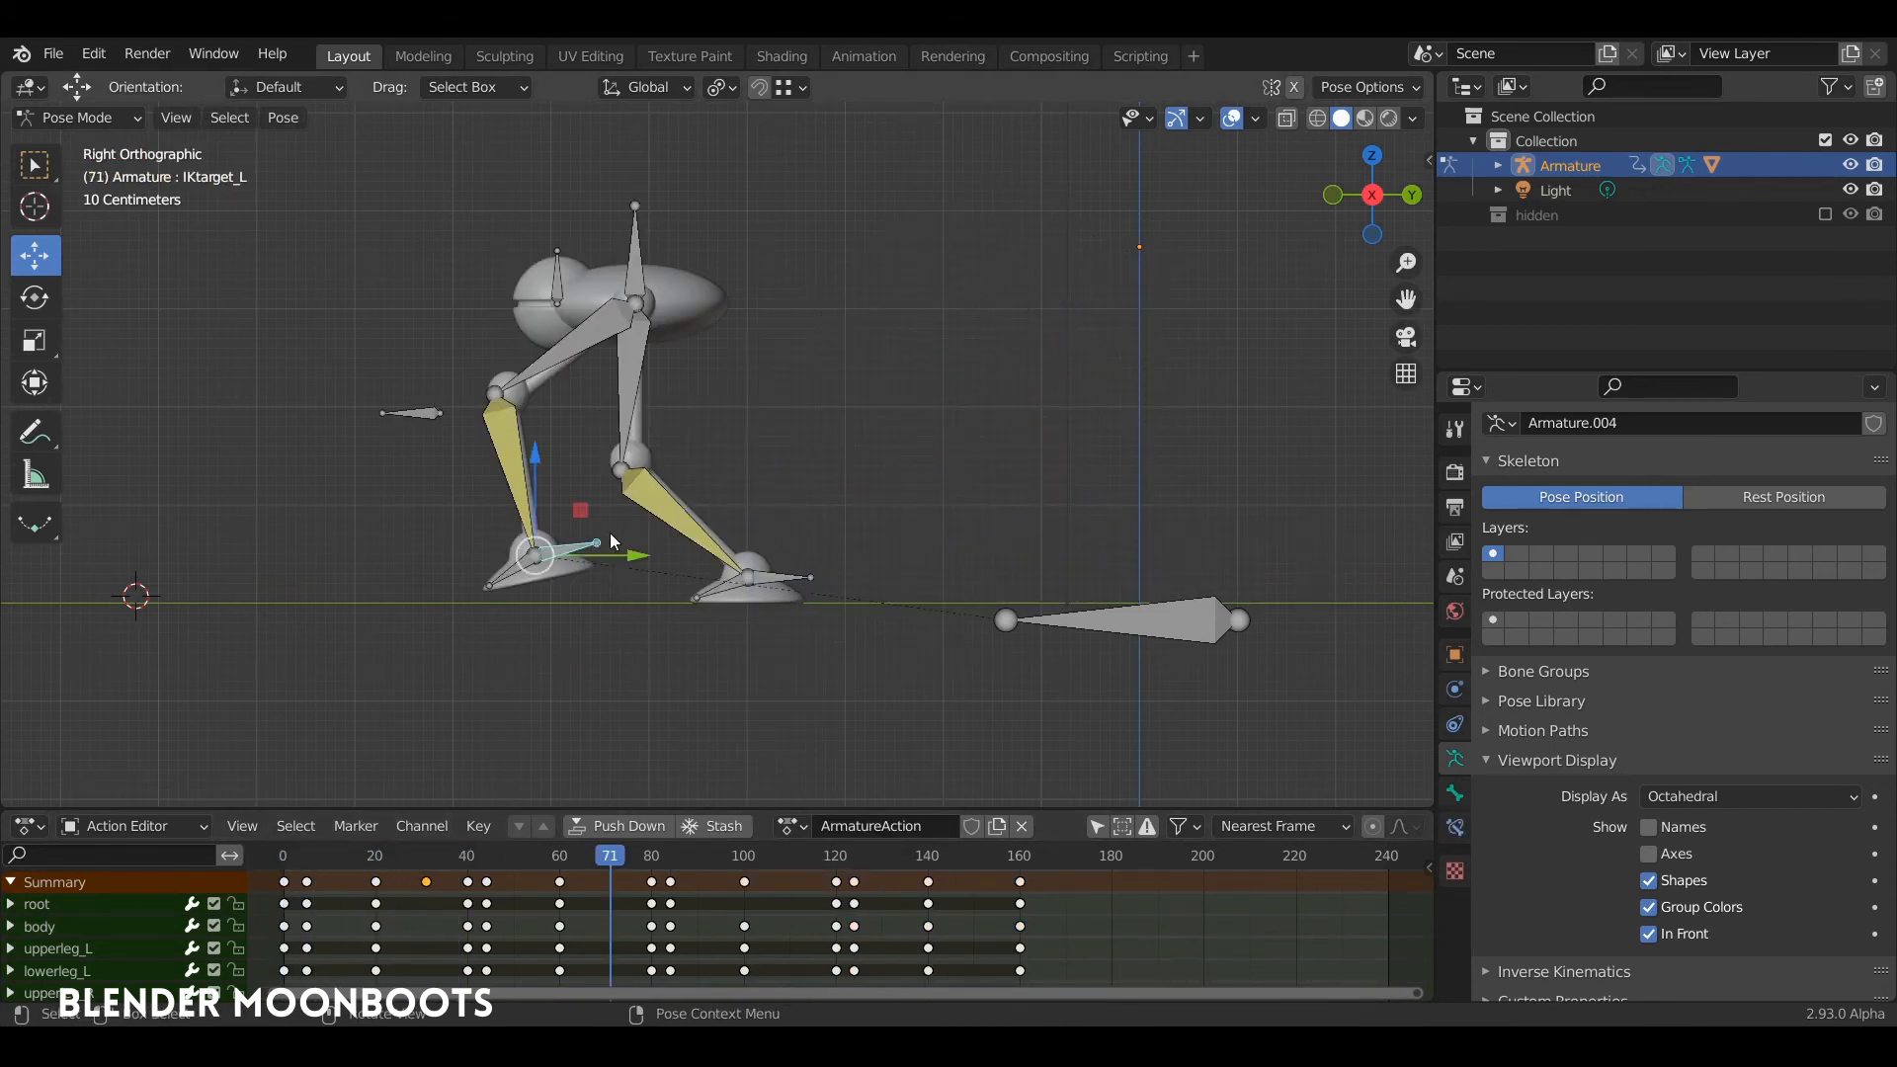
key("r")
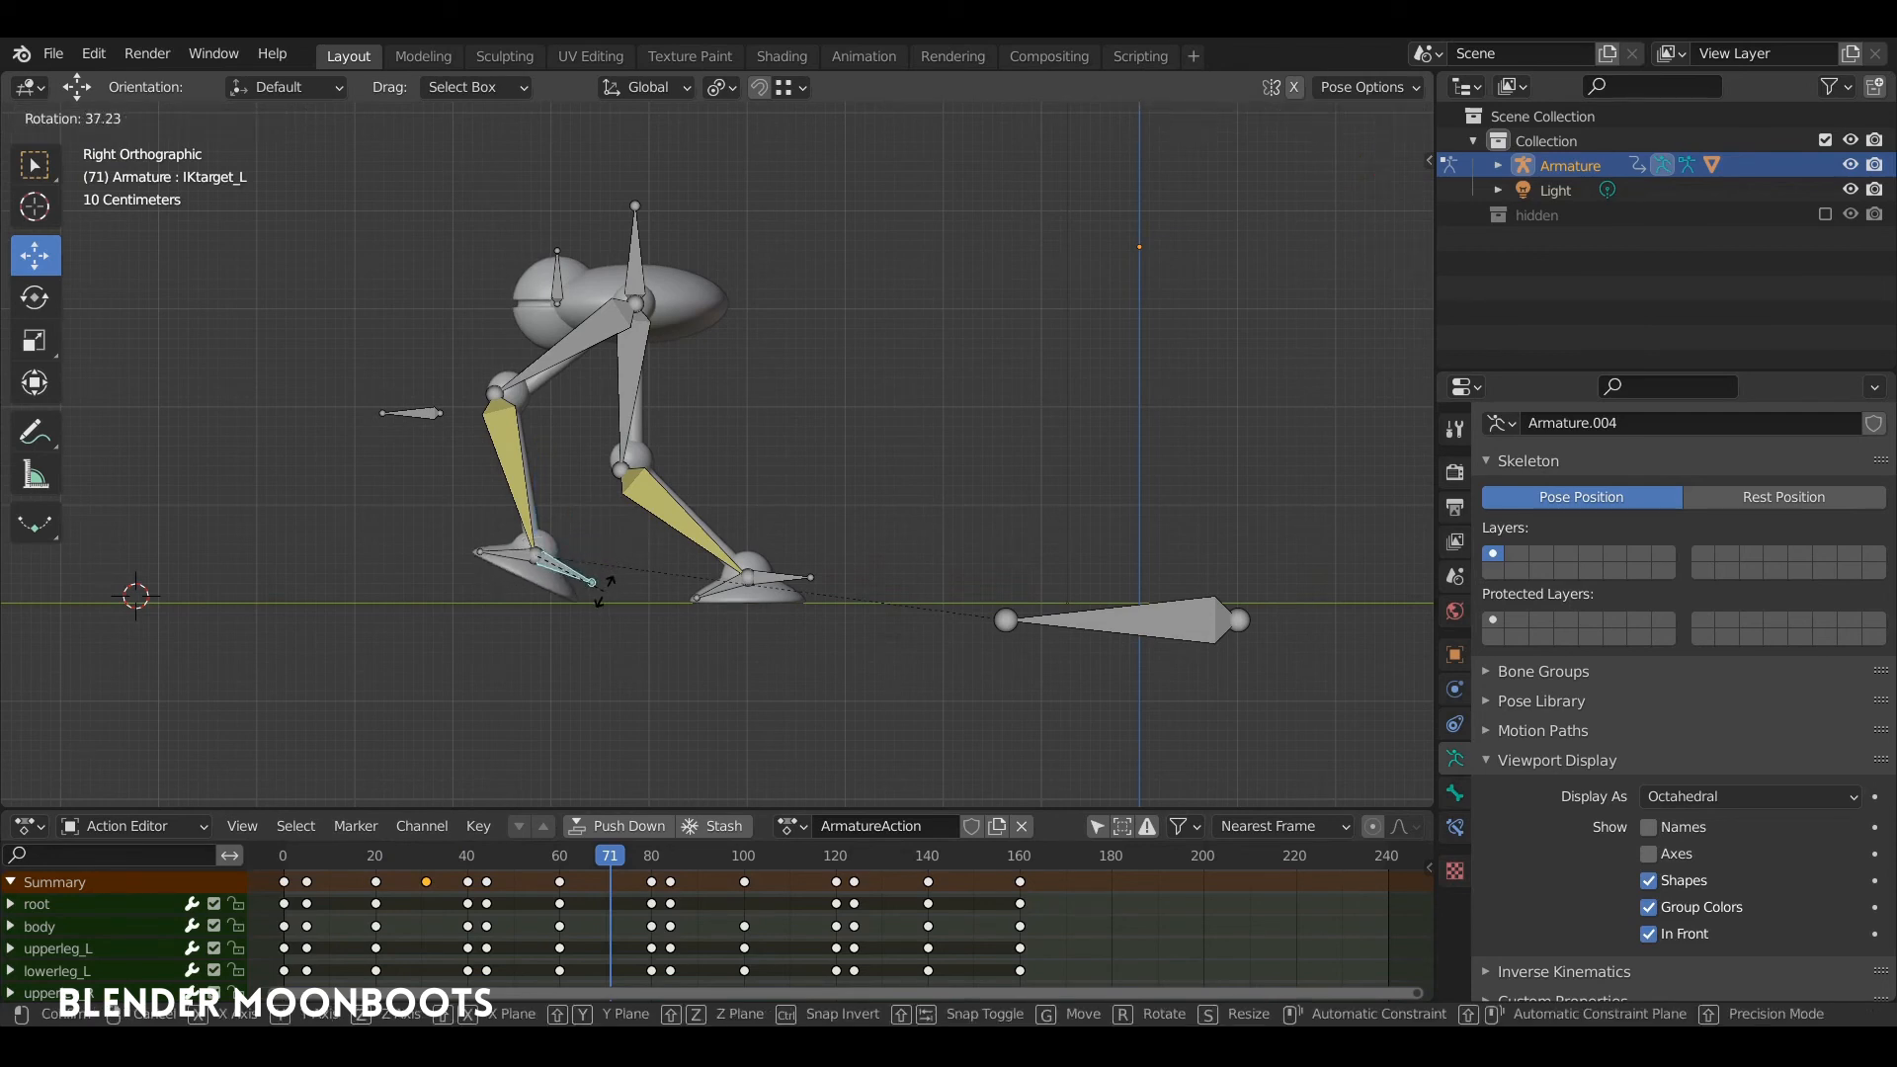
left_click(604, 591)
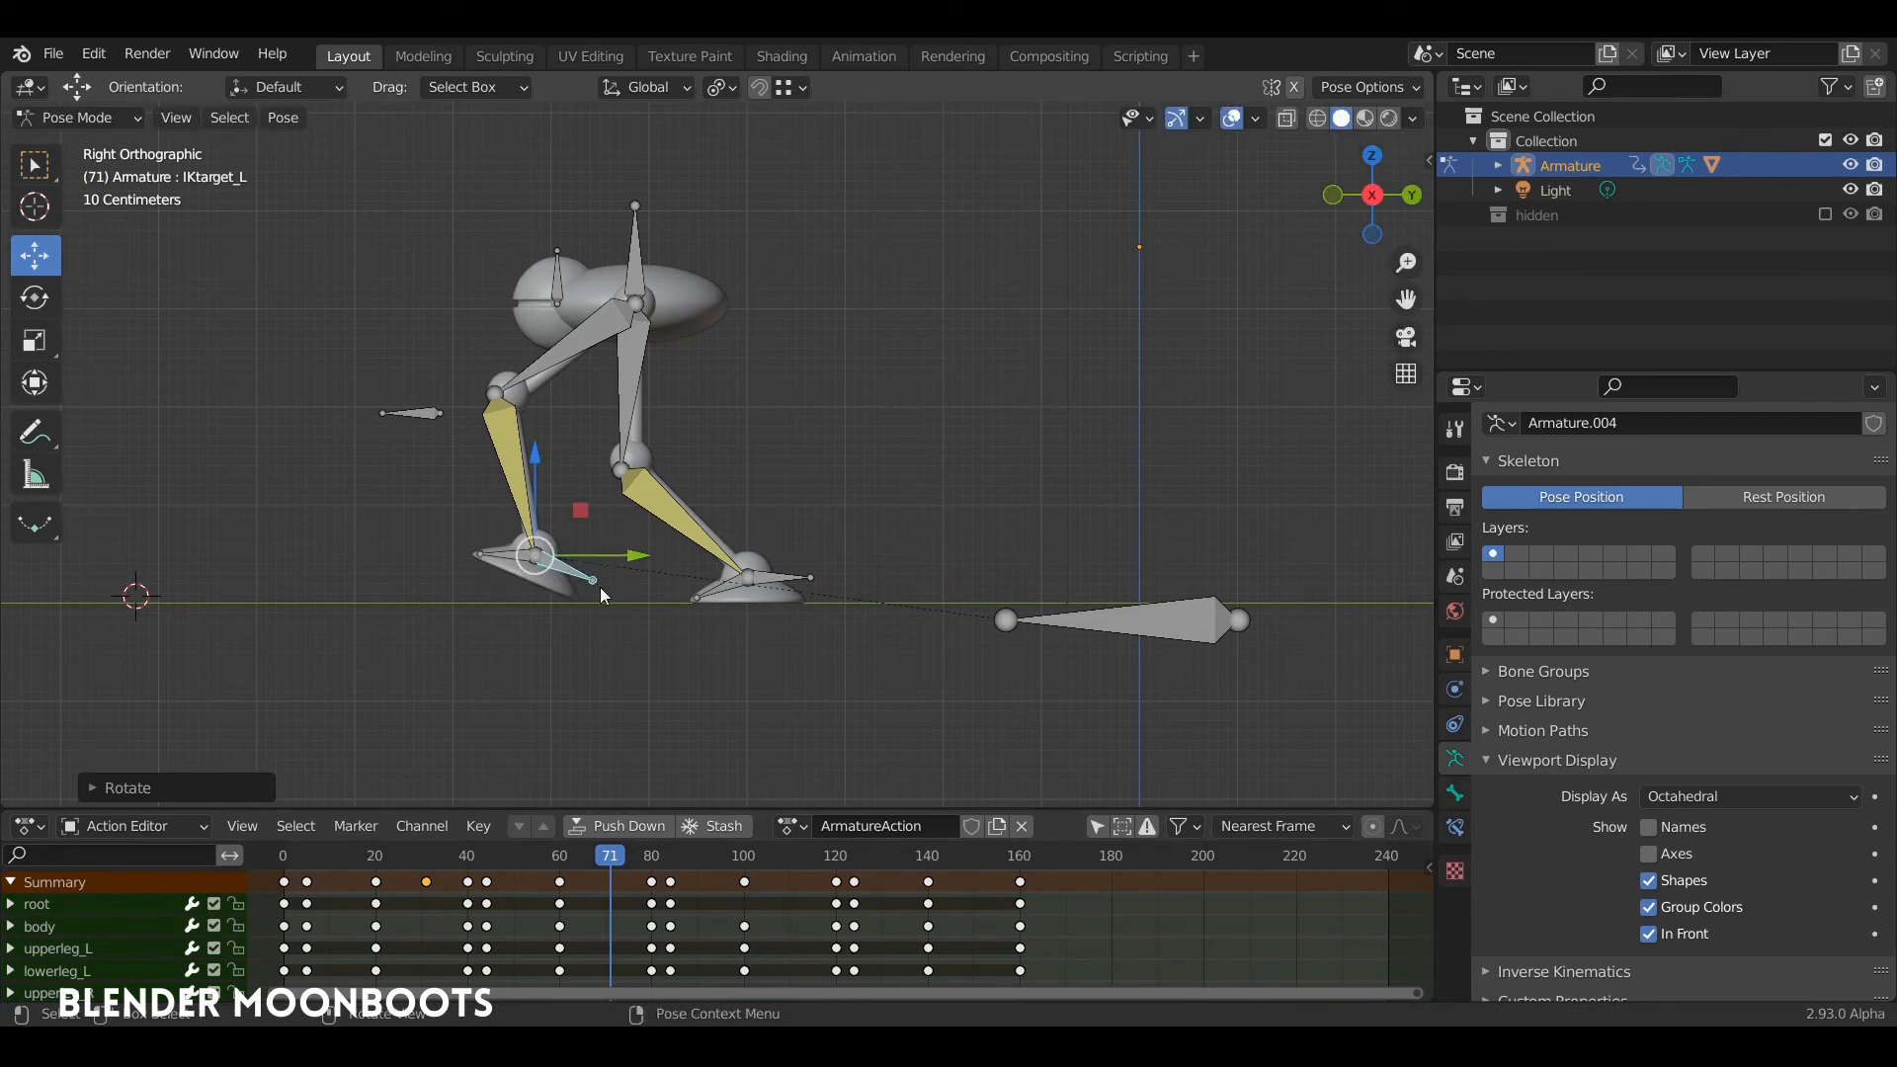
key("i")
left_click(632, 591)
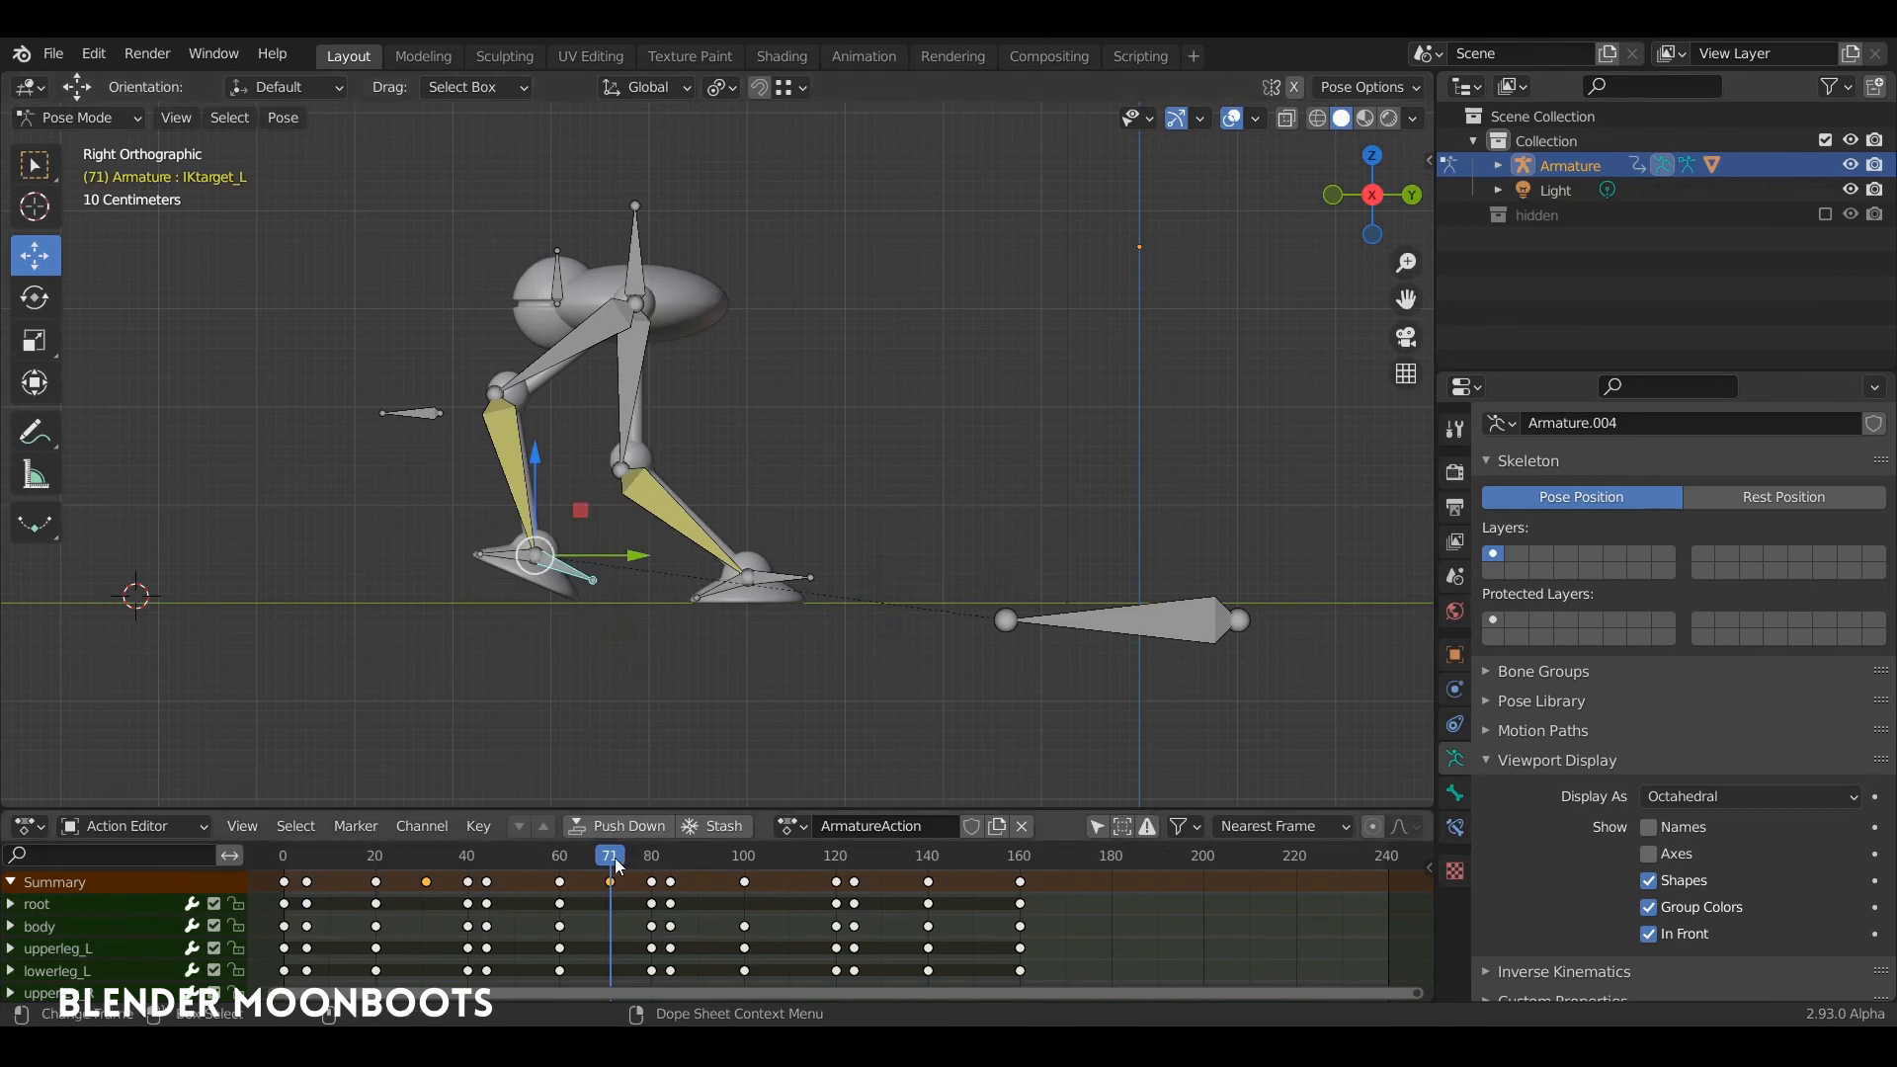
Step: Play the whole walk animation from an angled view, and save the file
left_click(352, 855)
key("space")
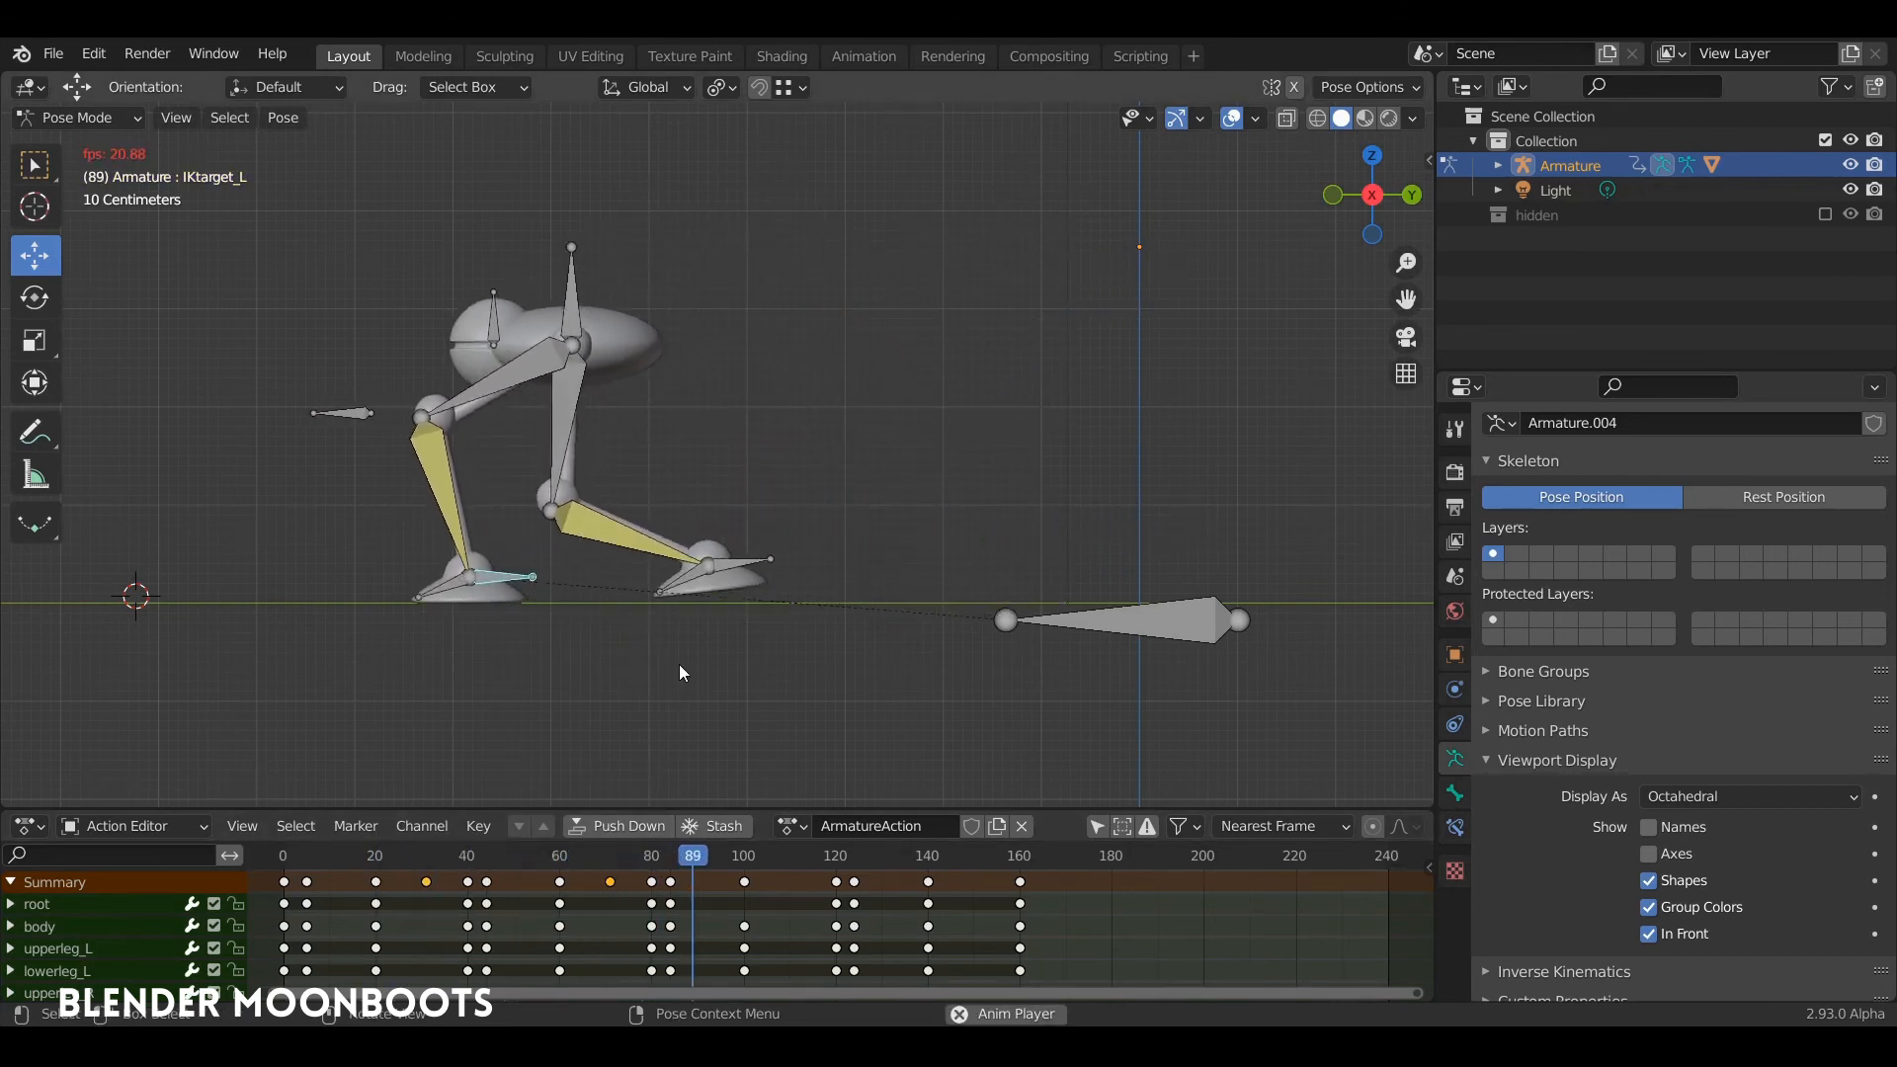
middle_click_drag(674, 678, 1160, 669)
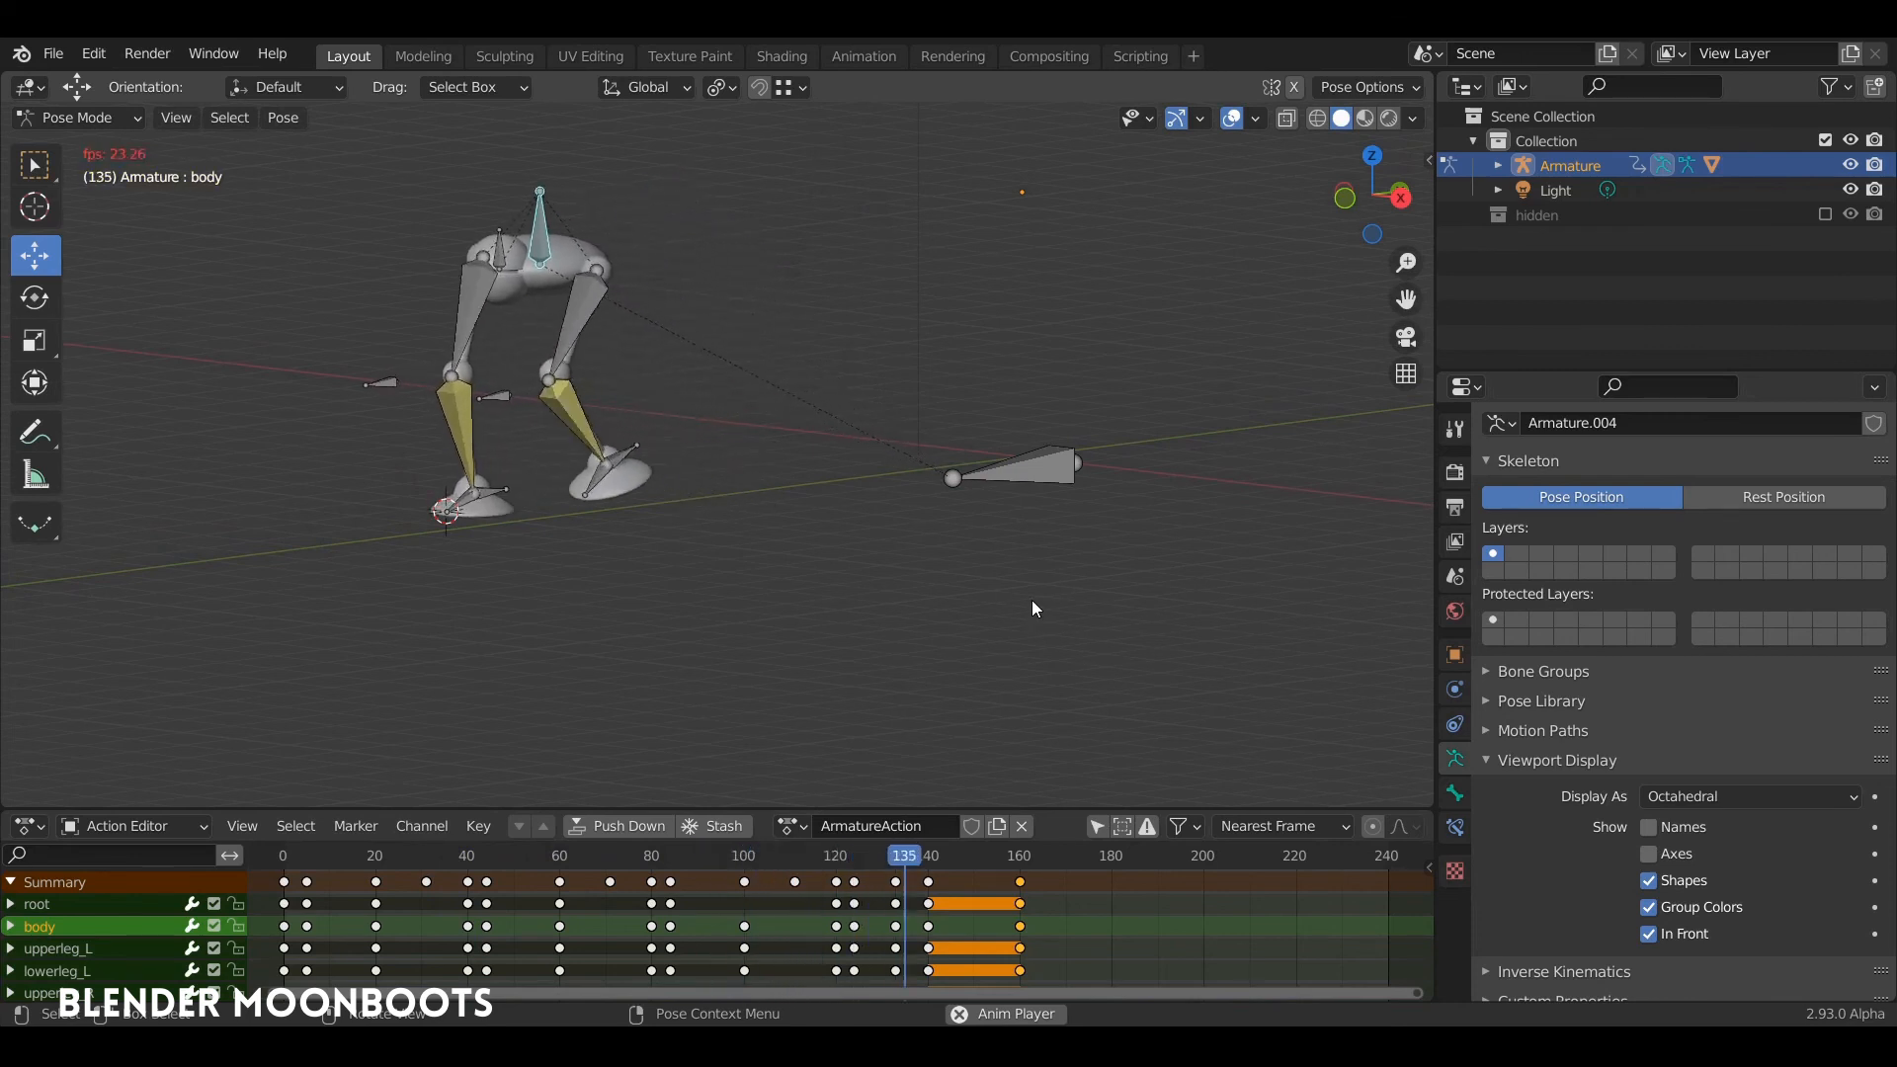
key("space")
left_click_drag(973, 857, 301, 858)
key("space")
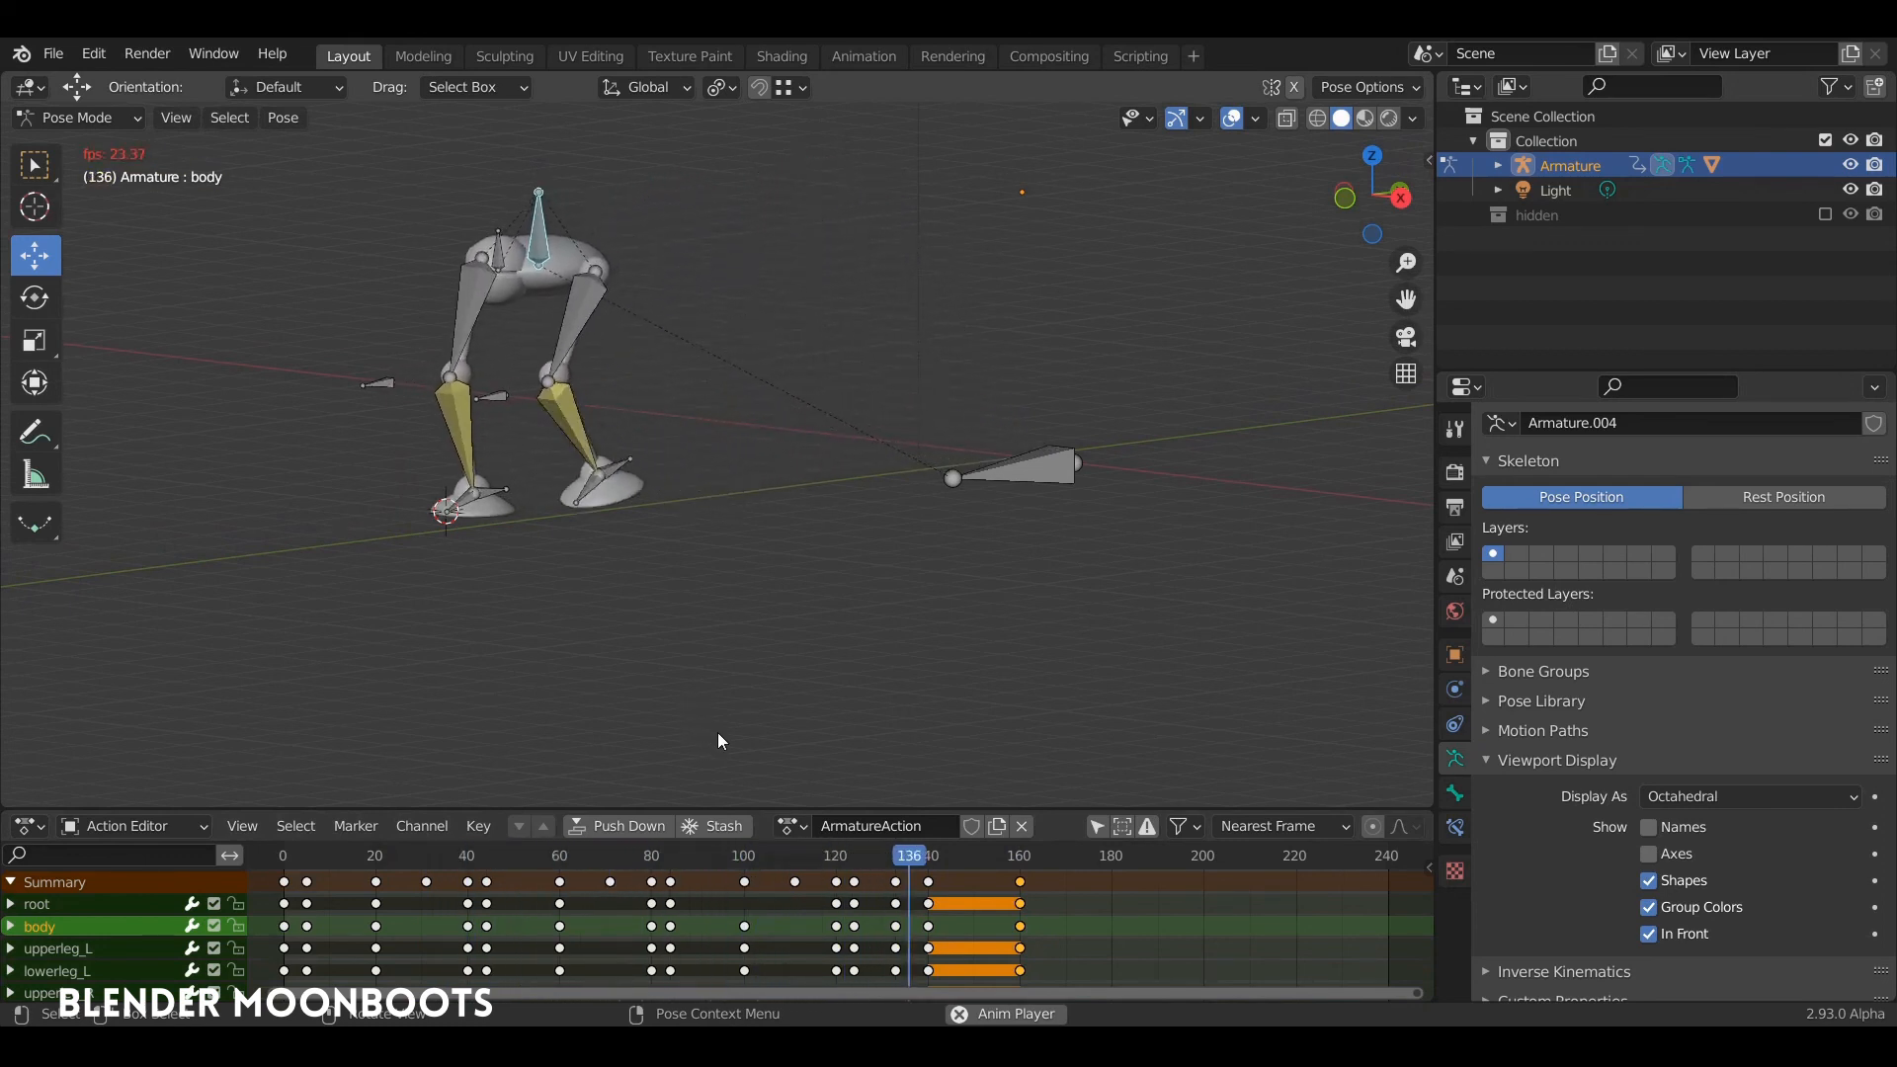
key("space")
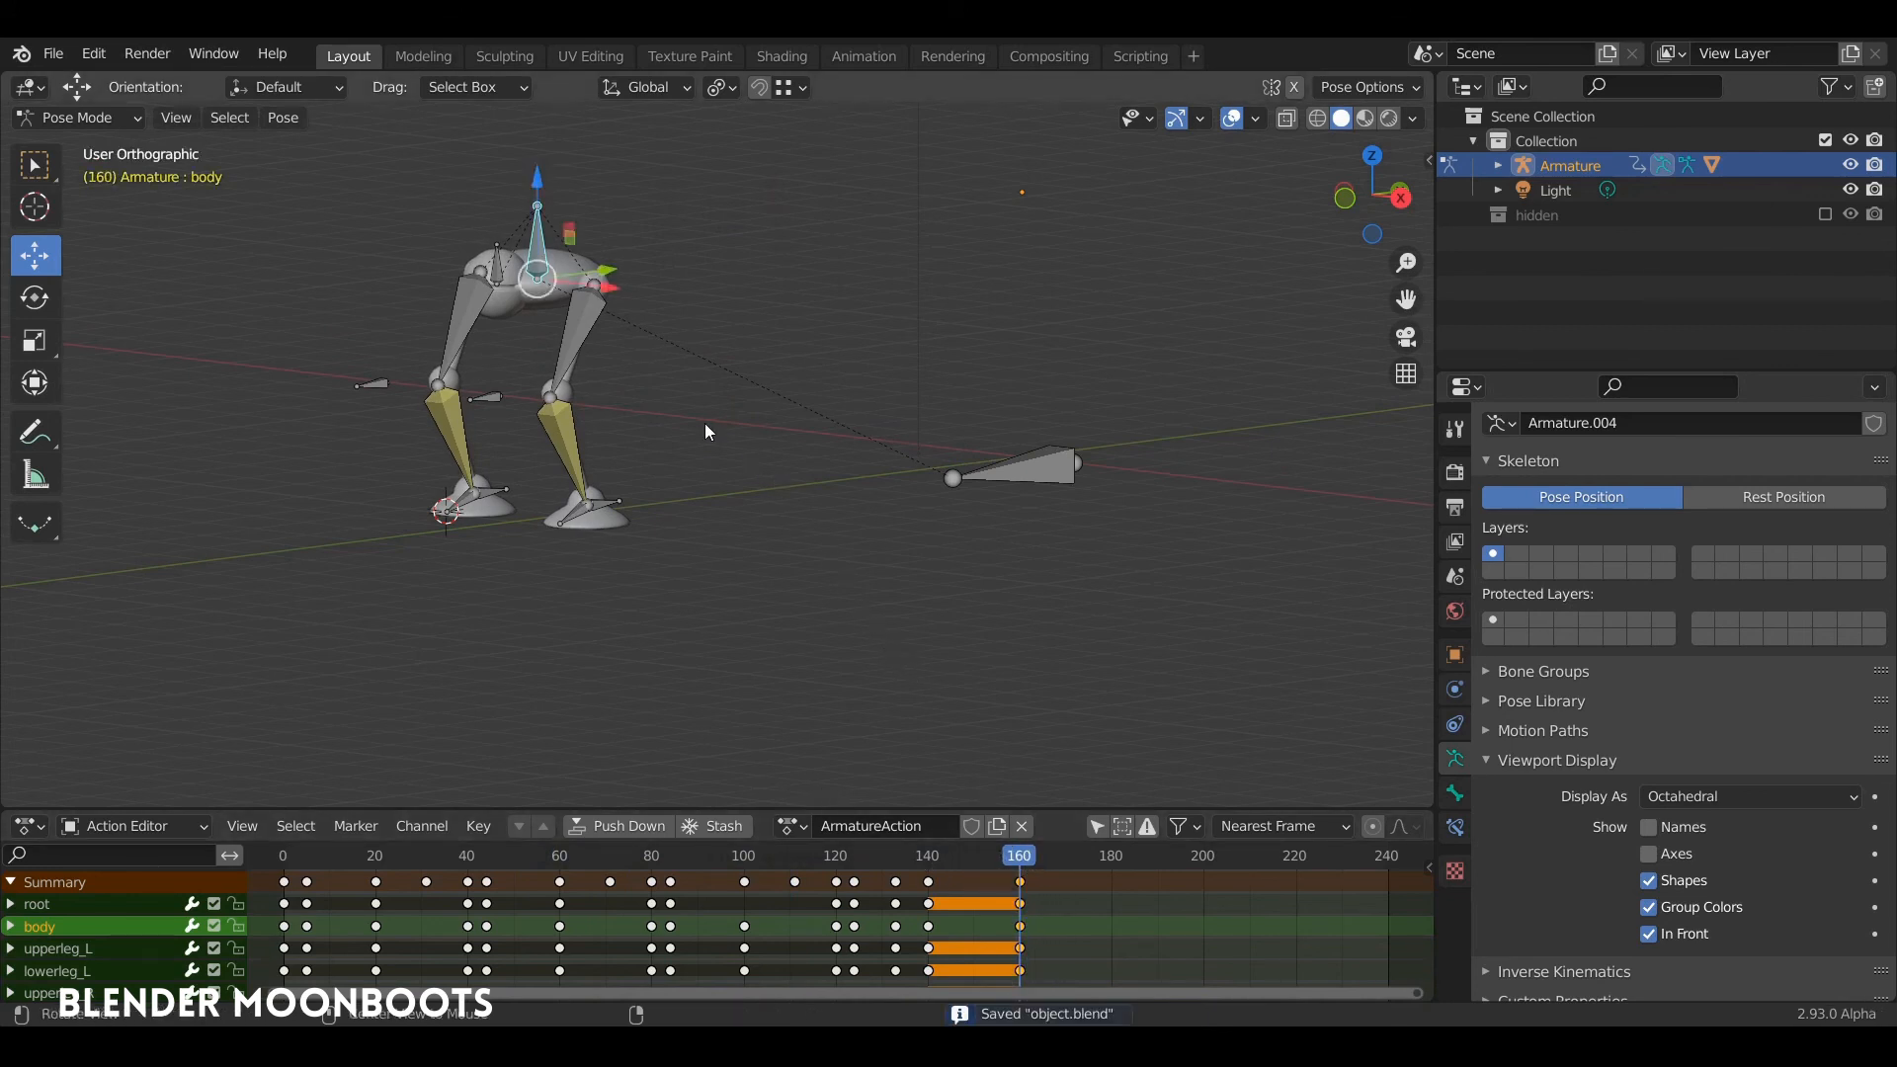
Step: At frame 180, turn the body bone slightly about the vertical axis in the top view
middle_click_drag(705, 432, 617, 308)
key("KP_7")
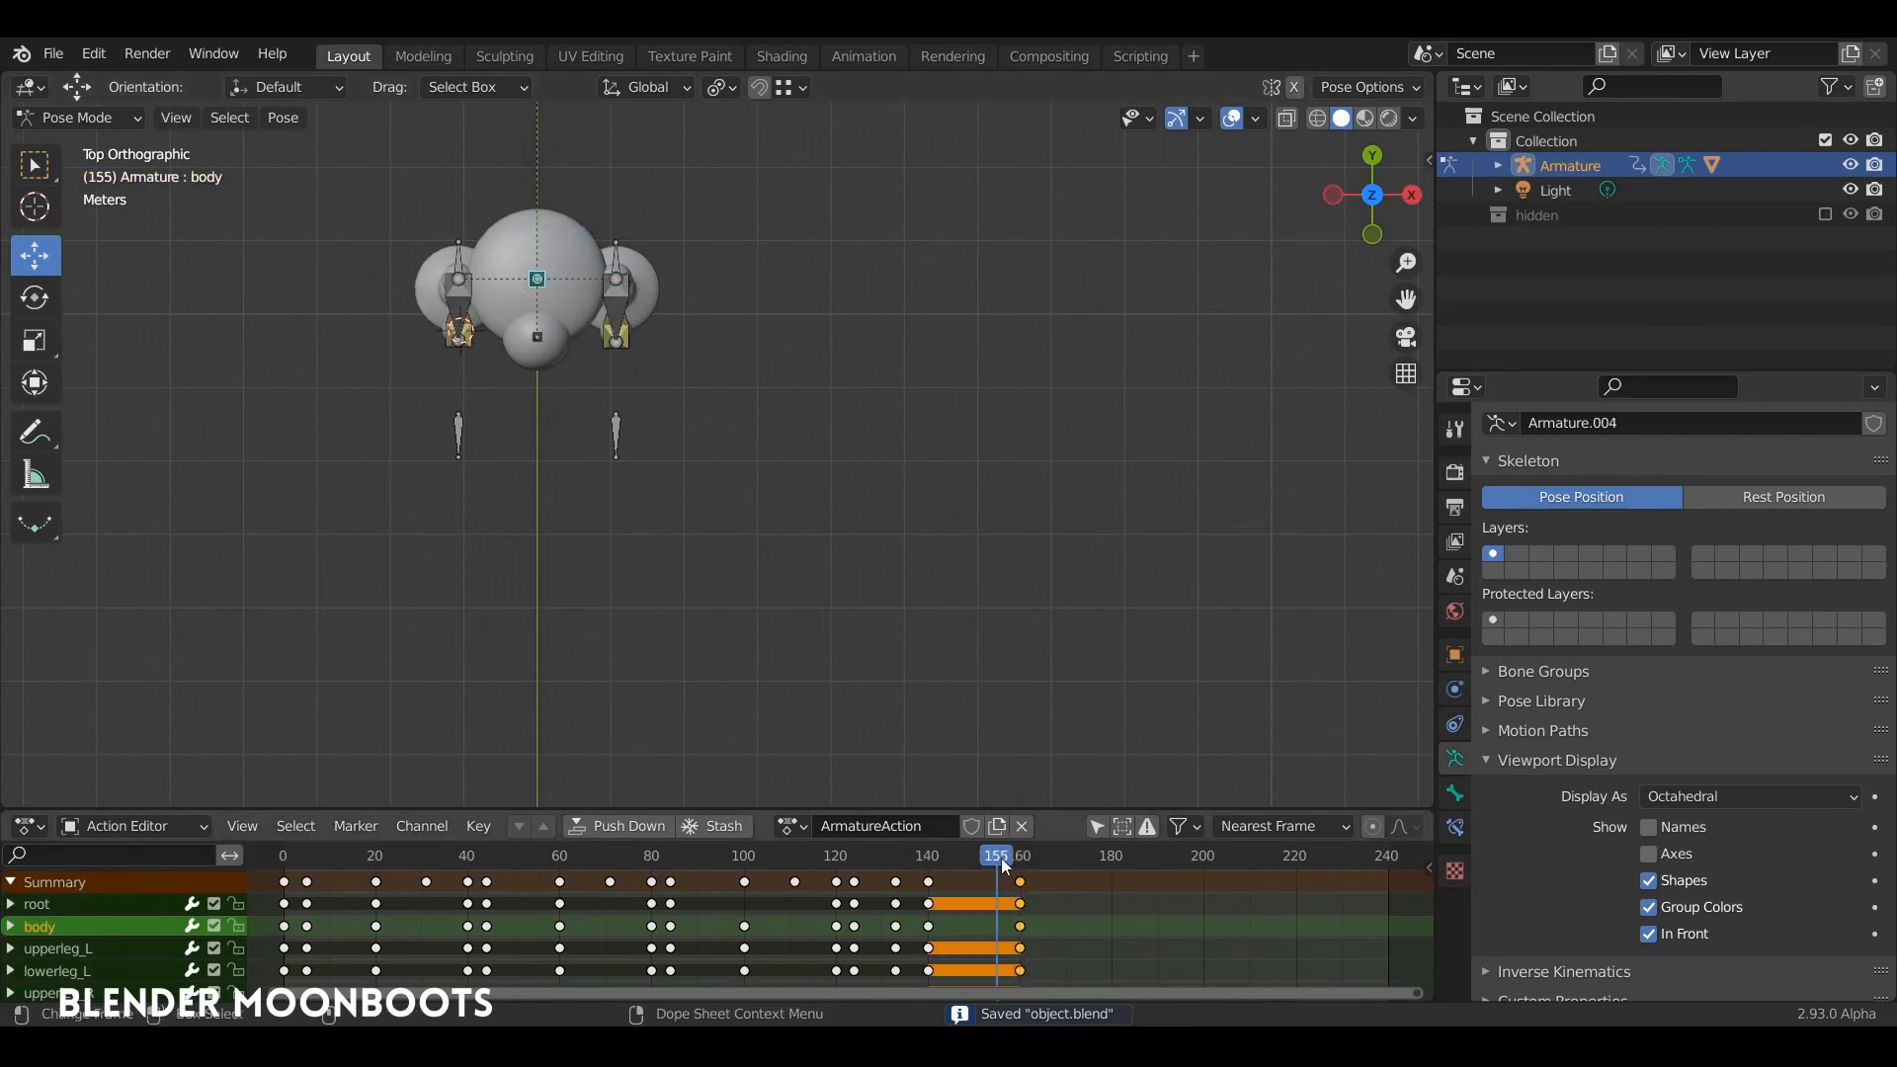
left_click(1110, 869)
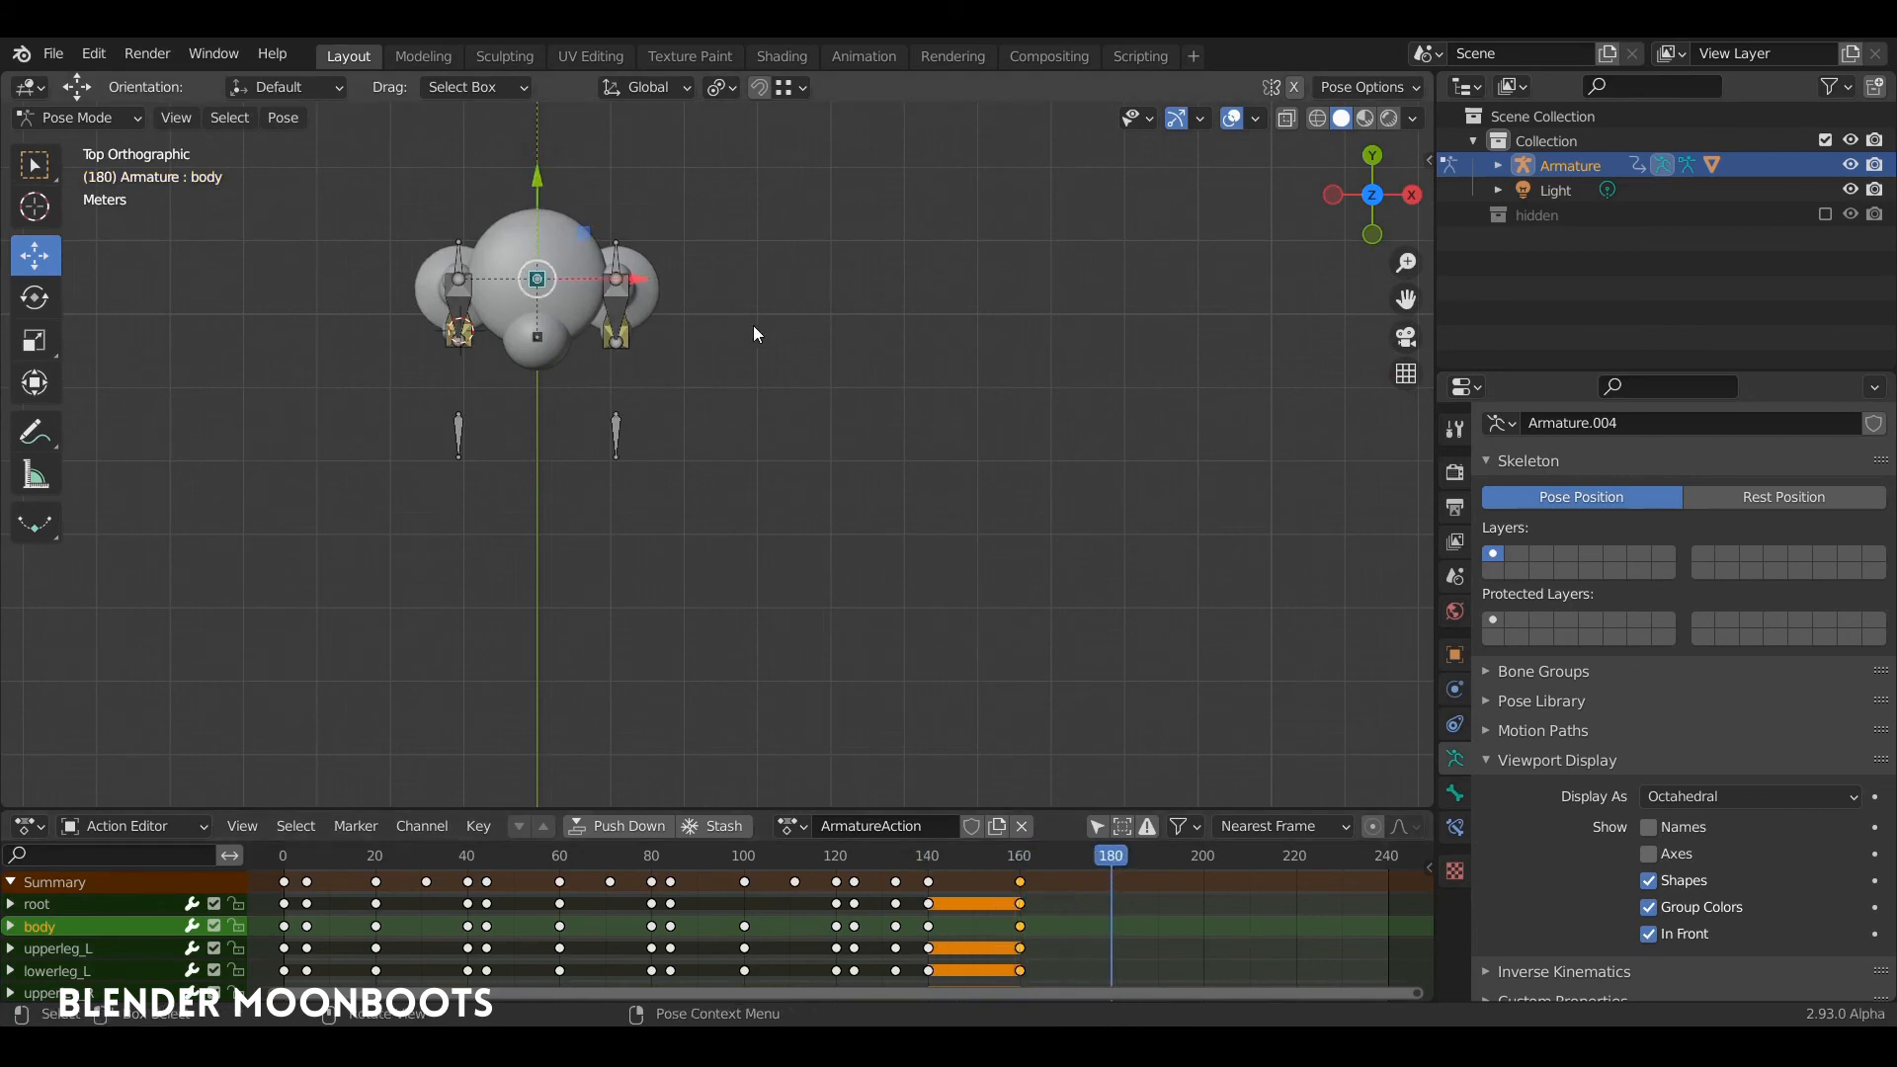
key("r")
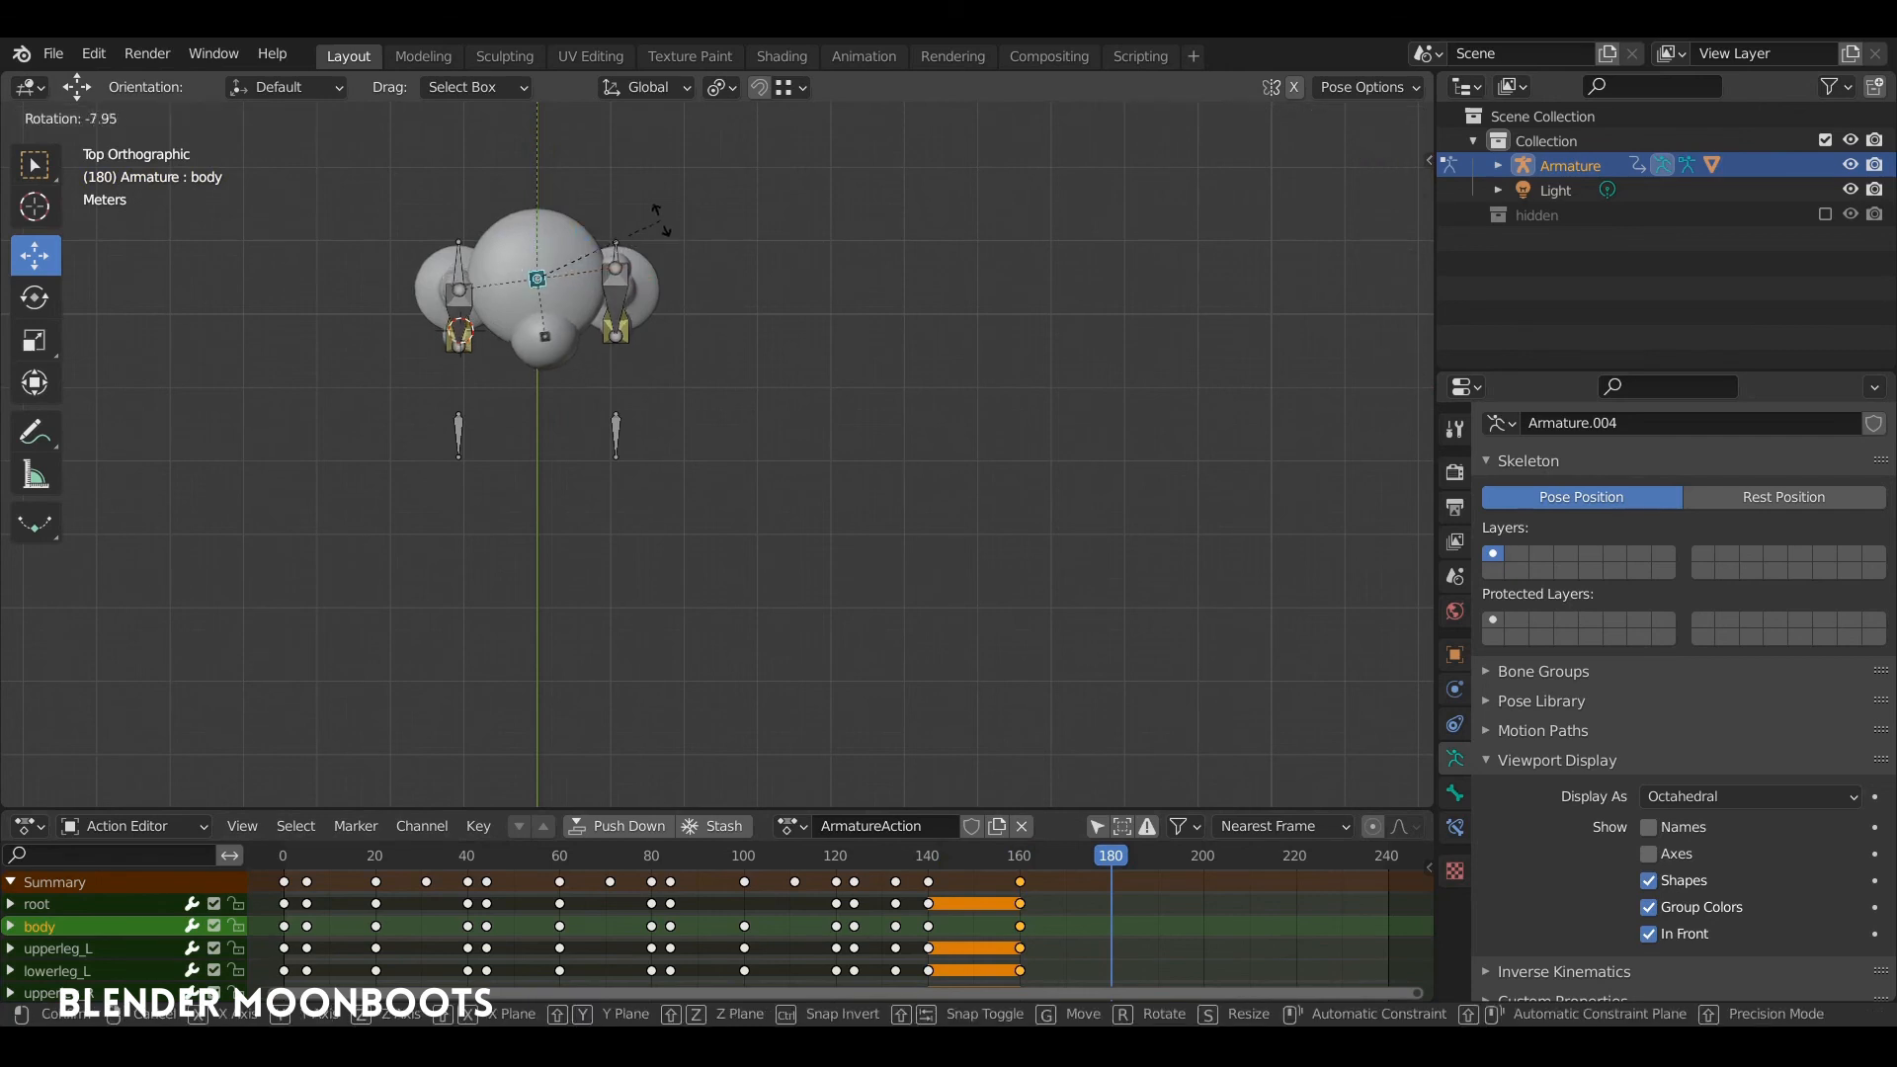
left_click(593, 219)
middle_click_drag(620, 314, 650, 276)
Step: At frame 180, lower the body bone and tilt it forward in the side view
left_click(642, 319)
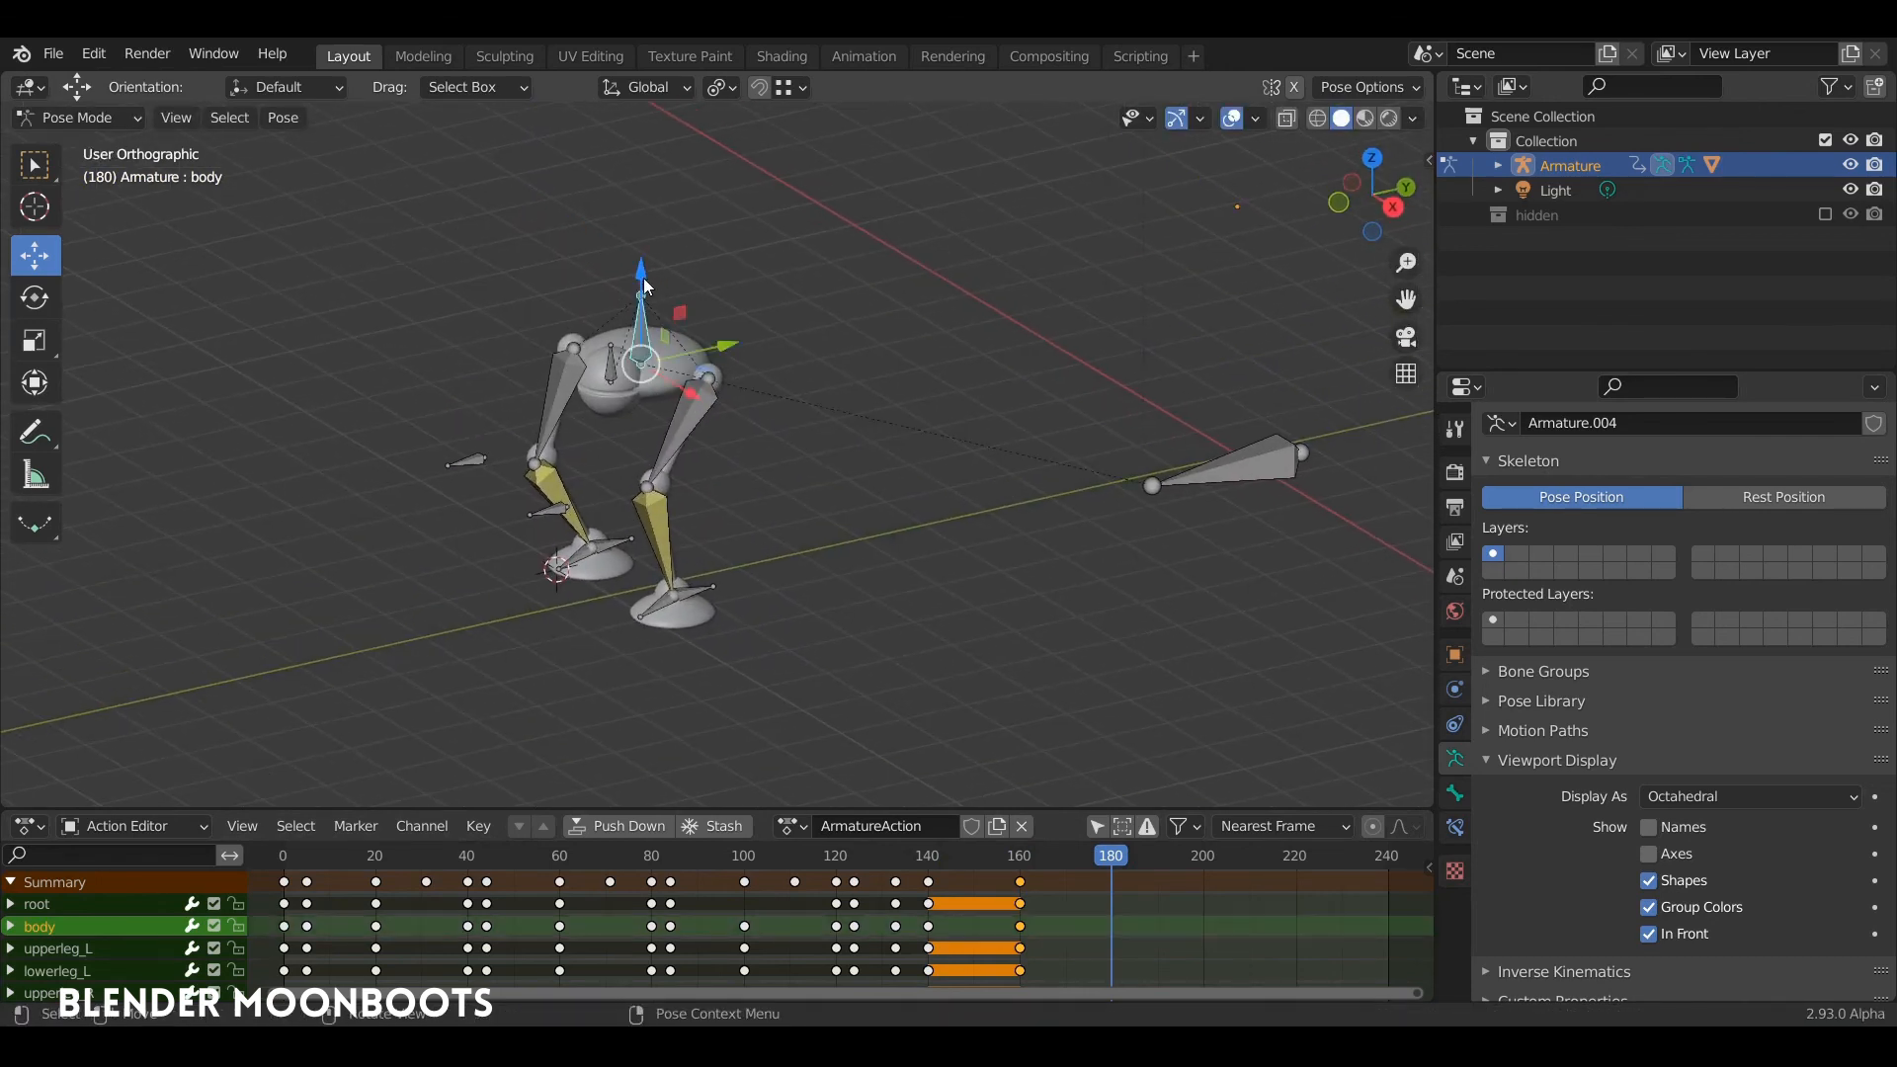
left_click_drag(641, 293, 648, 309)
mouse_move(648, 310)
middle_mouse_down()
mouse_move(512, 294)
mouse_move(612, 270)
mouse_move(683, 322)
middle_mouse_up()
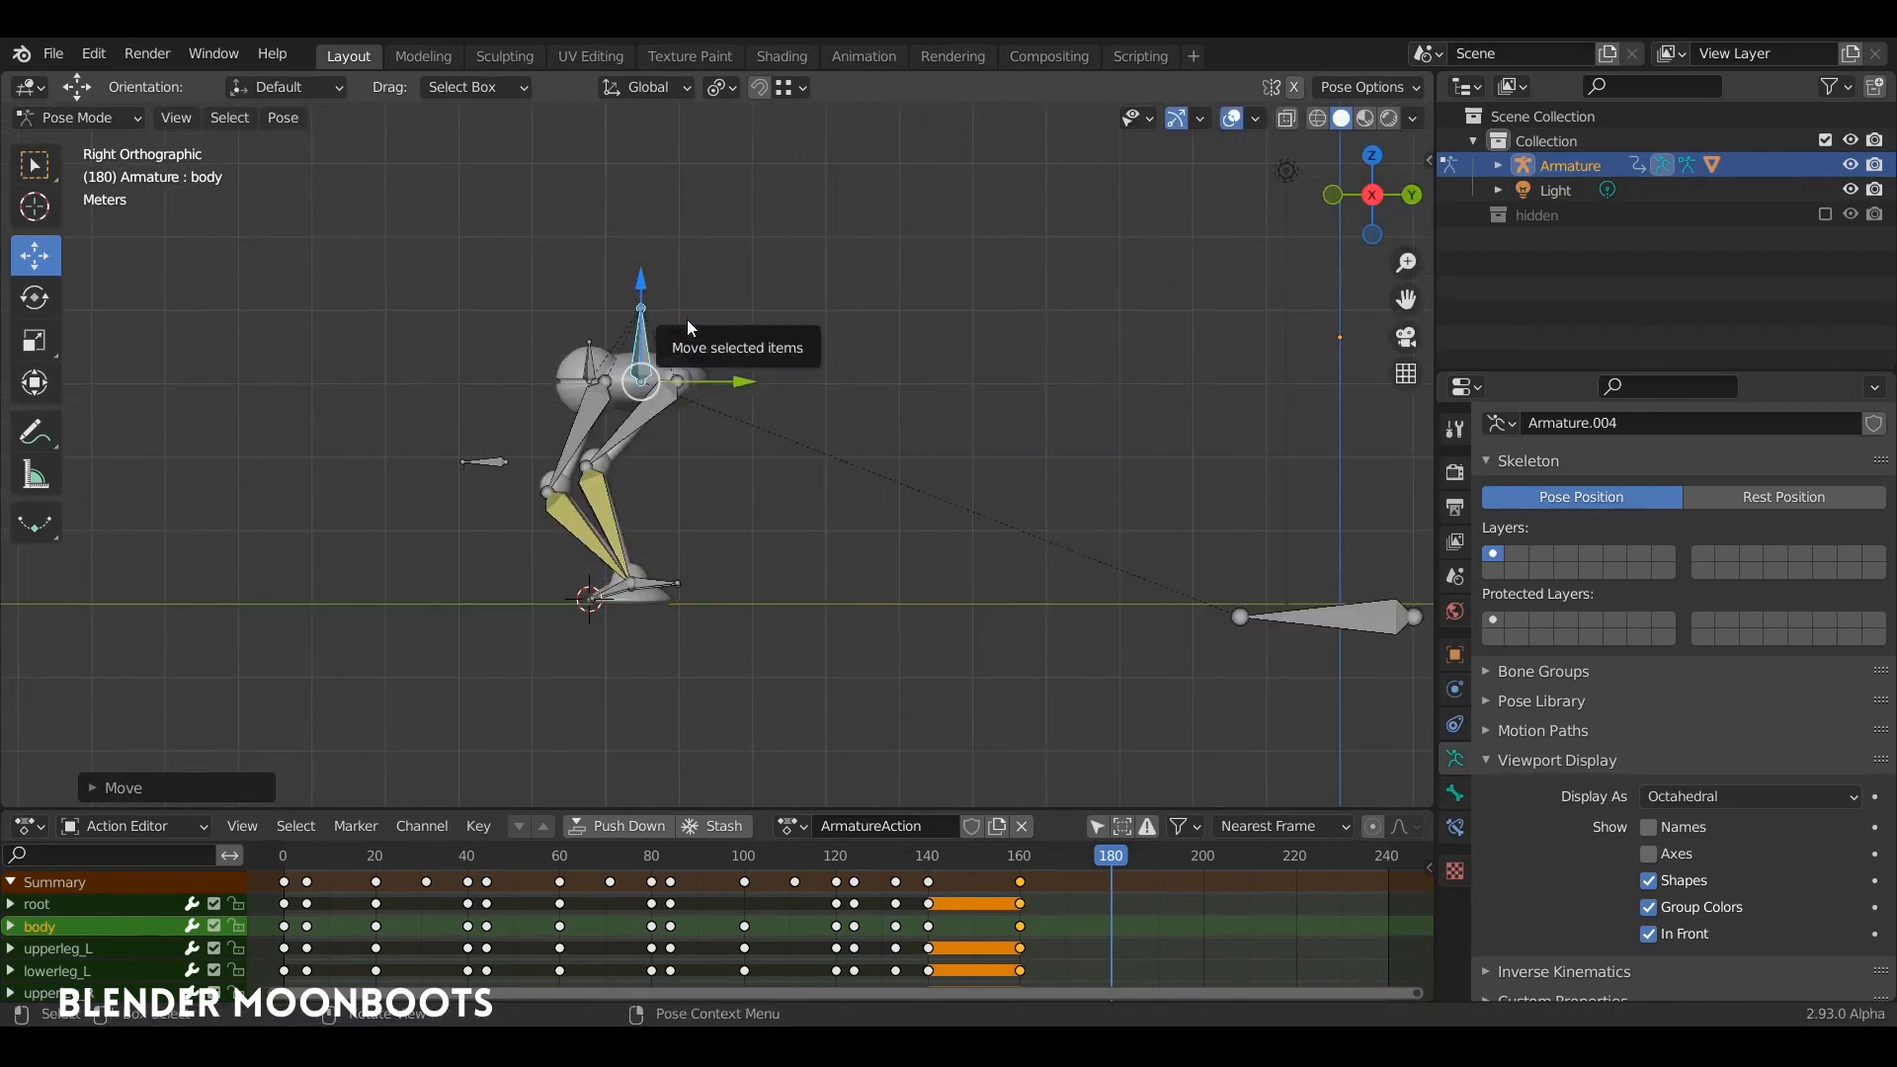
key("r")
left_click(665, 279)
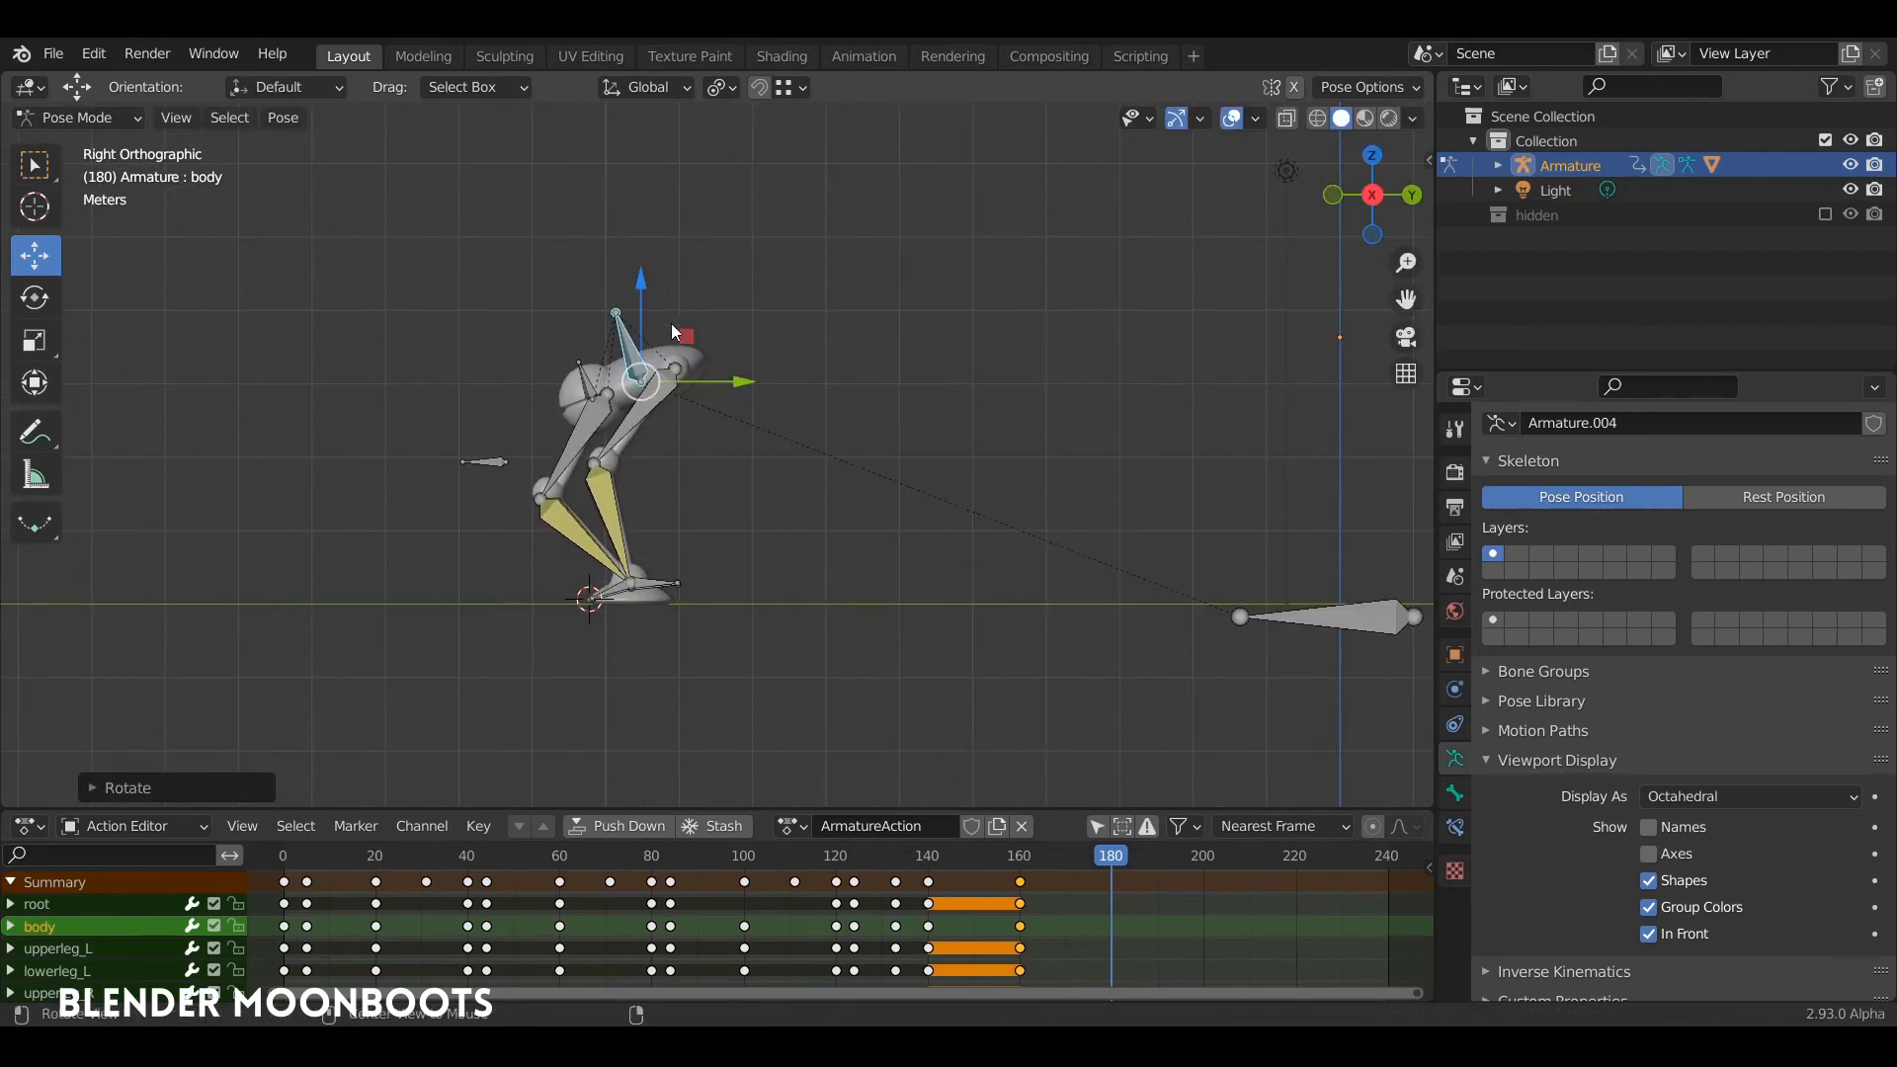
Step: Move the left and right IK pole targets outward so the knees spread apart at frame 180
middle_click_drag(665, 279, 881, 383)
left_click(651, 520)
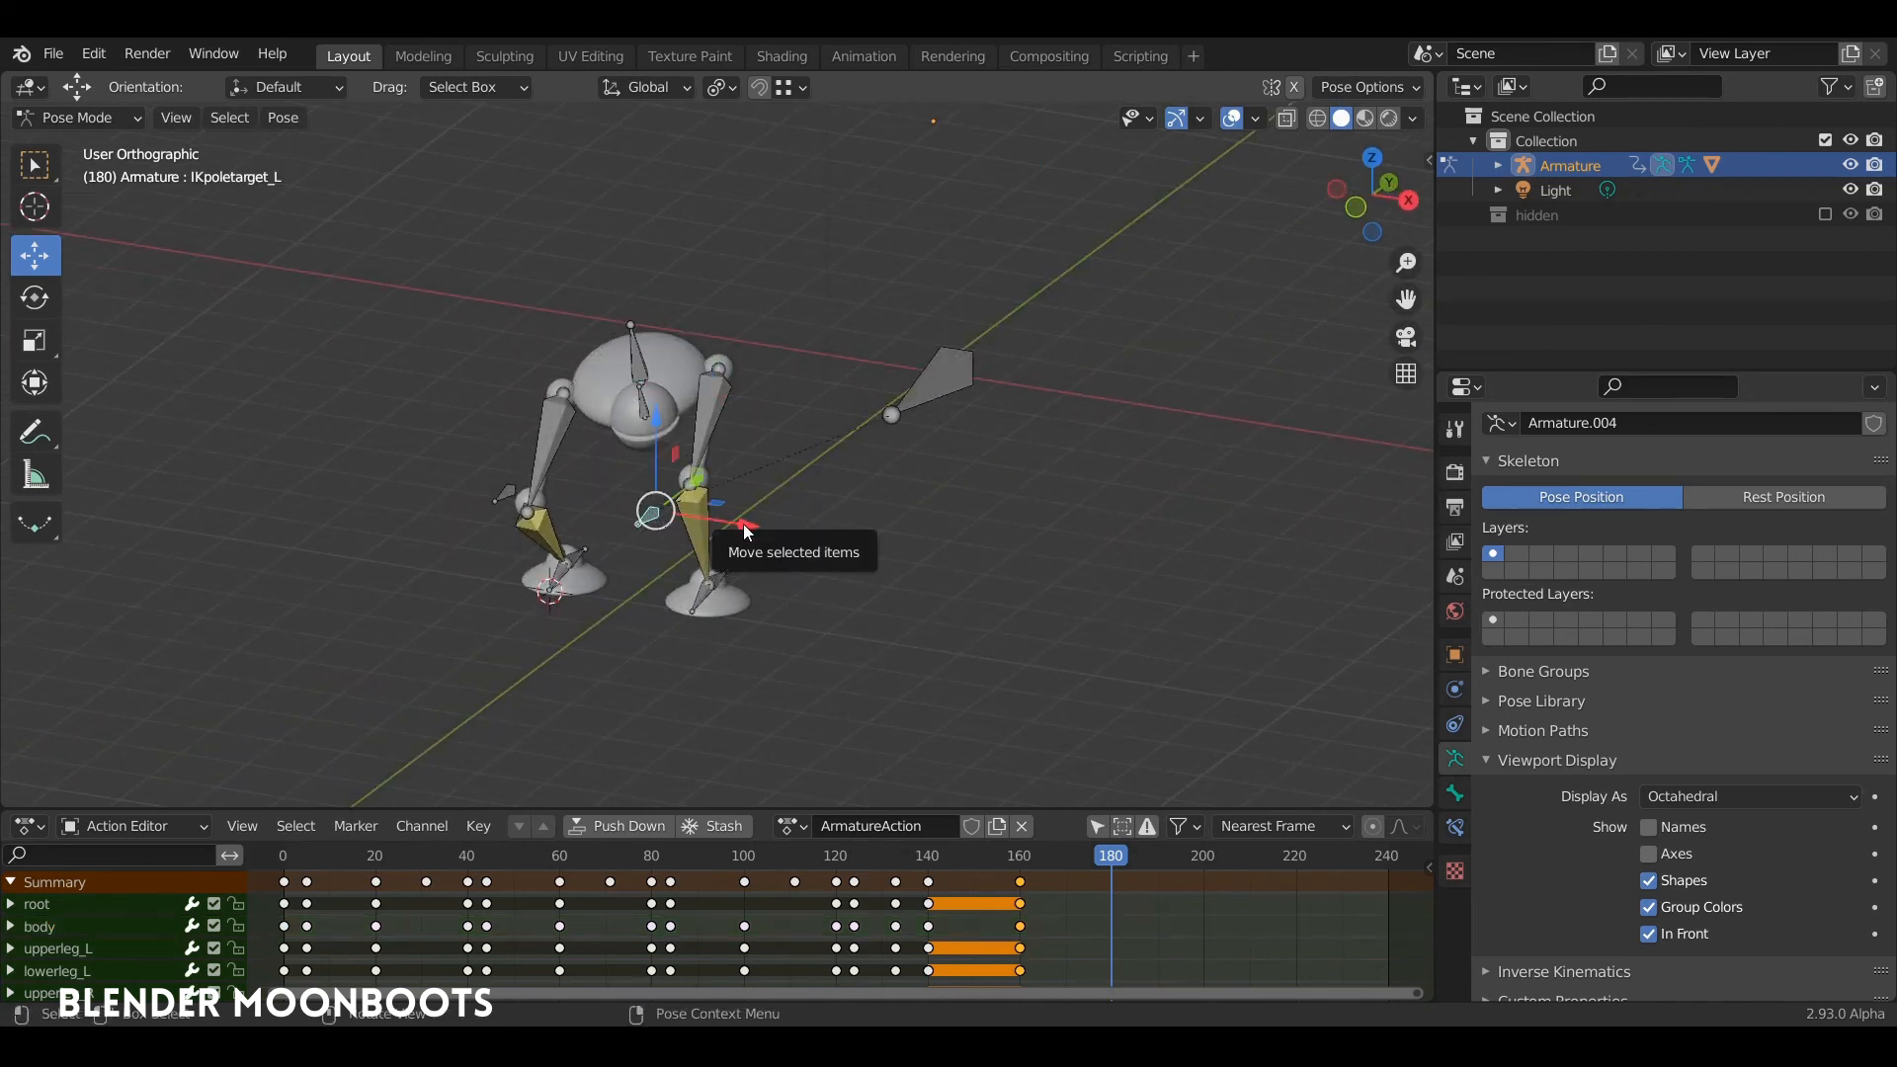
left_click_drag(747, 530, 863, 555)
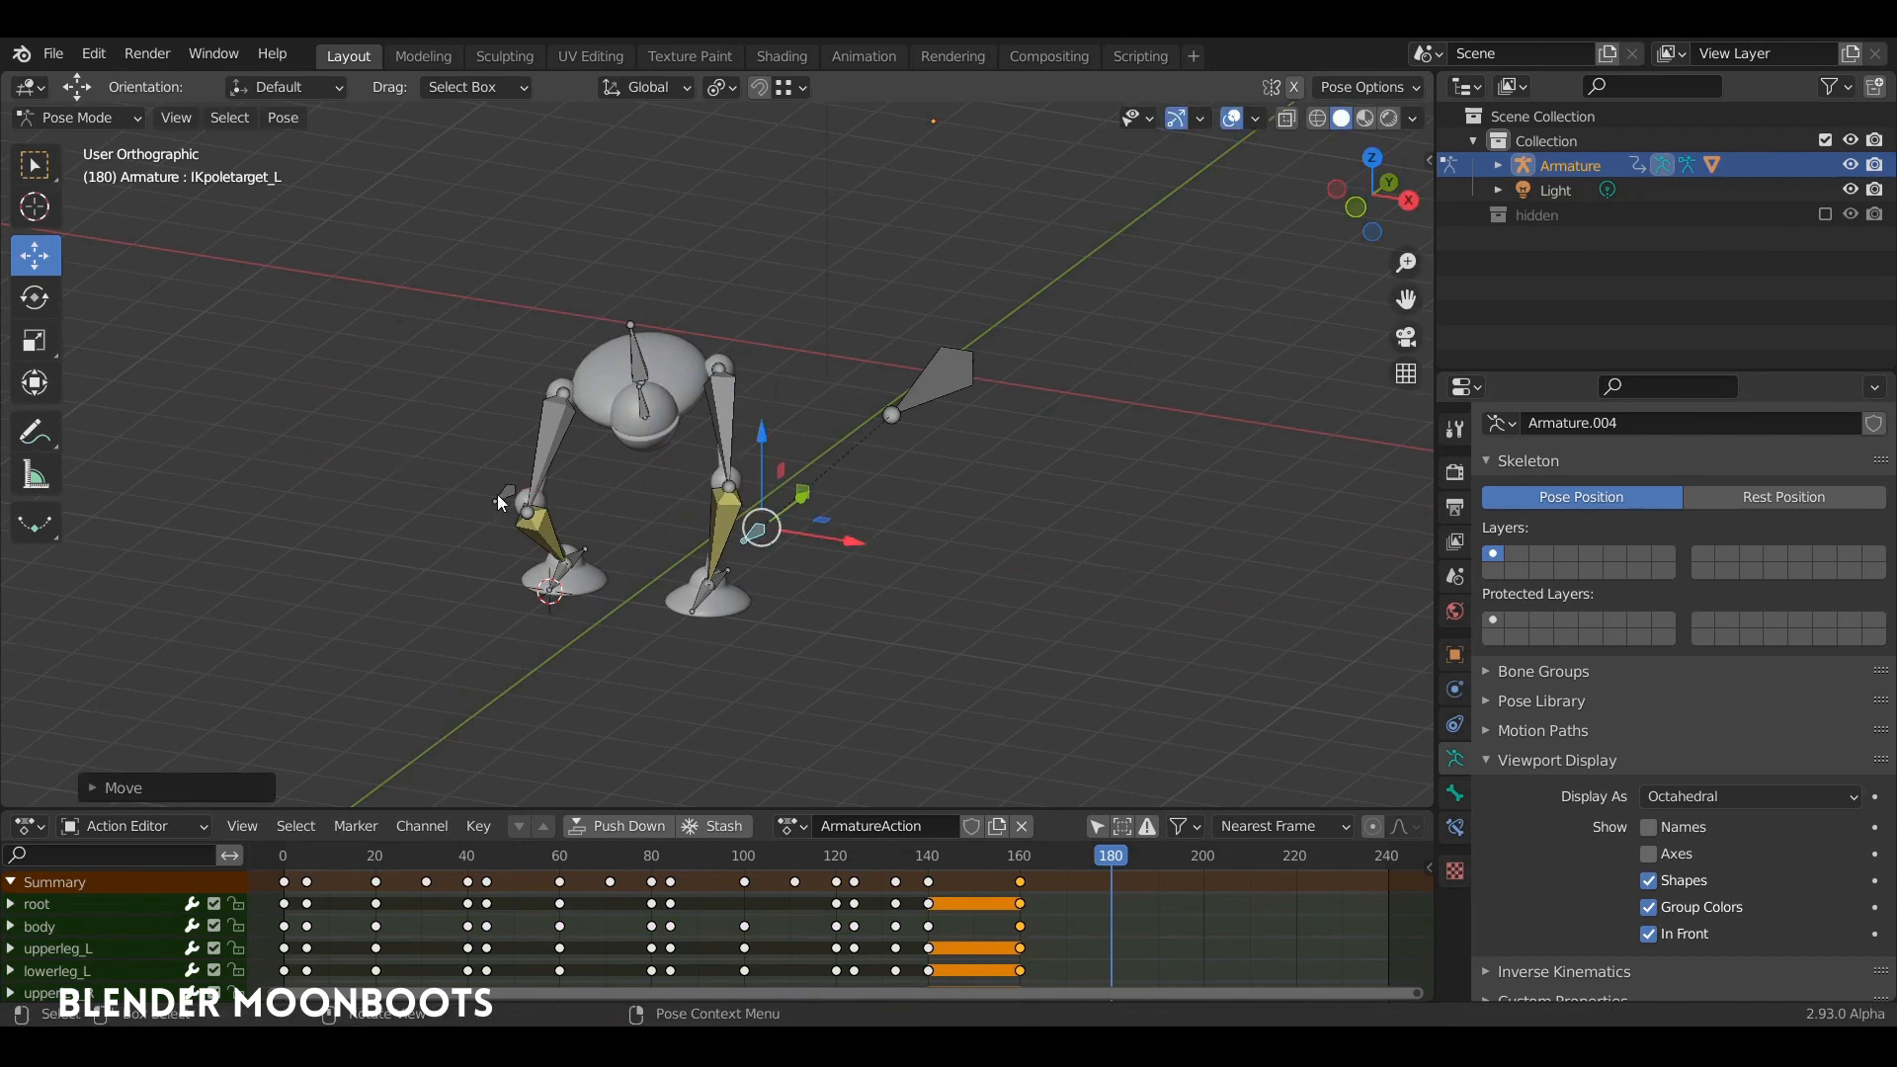
left_click(510, 501)
mouse_move(605, 506)
left_mouse_down()
mouse_move(640, 512)
mouse_move(540, 490)
mouse_move(573, 513)
left_mouse_up()
middle_click_drag(573, 512, 637, 380)
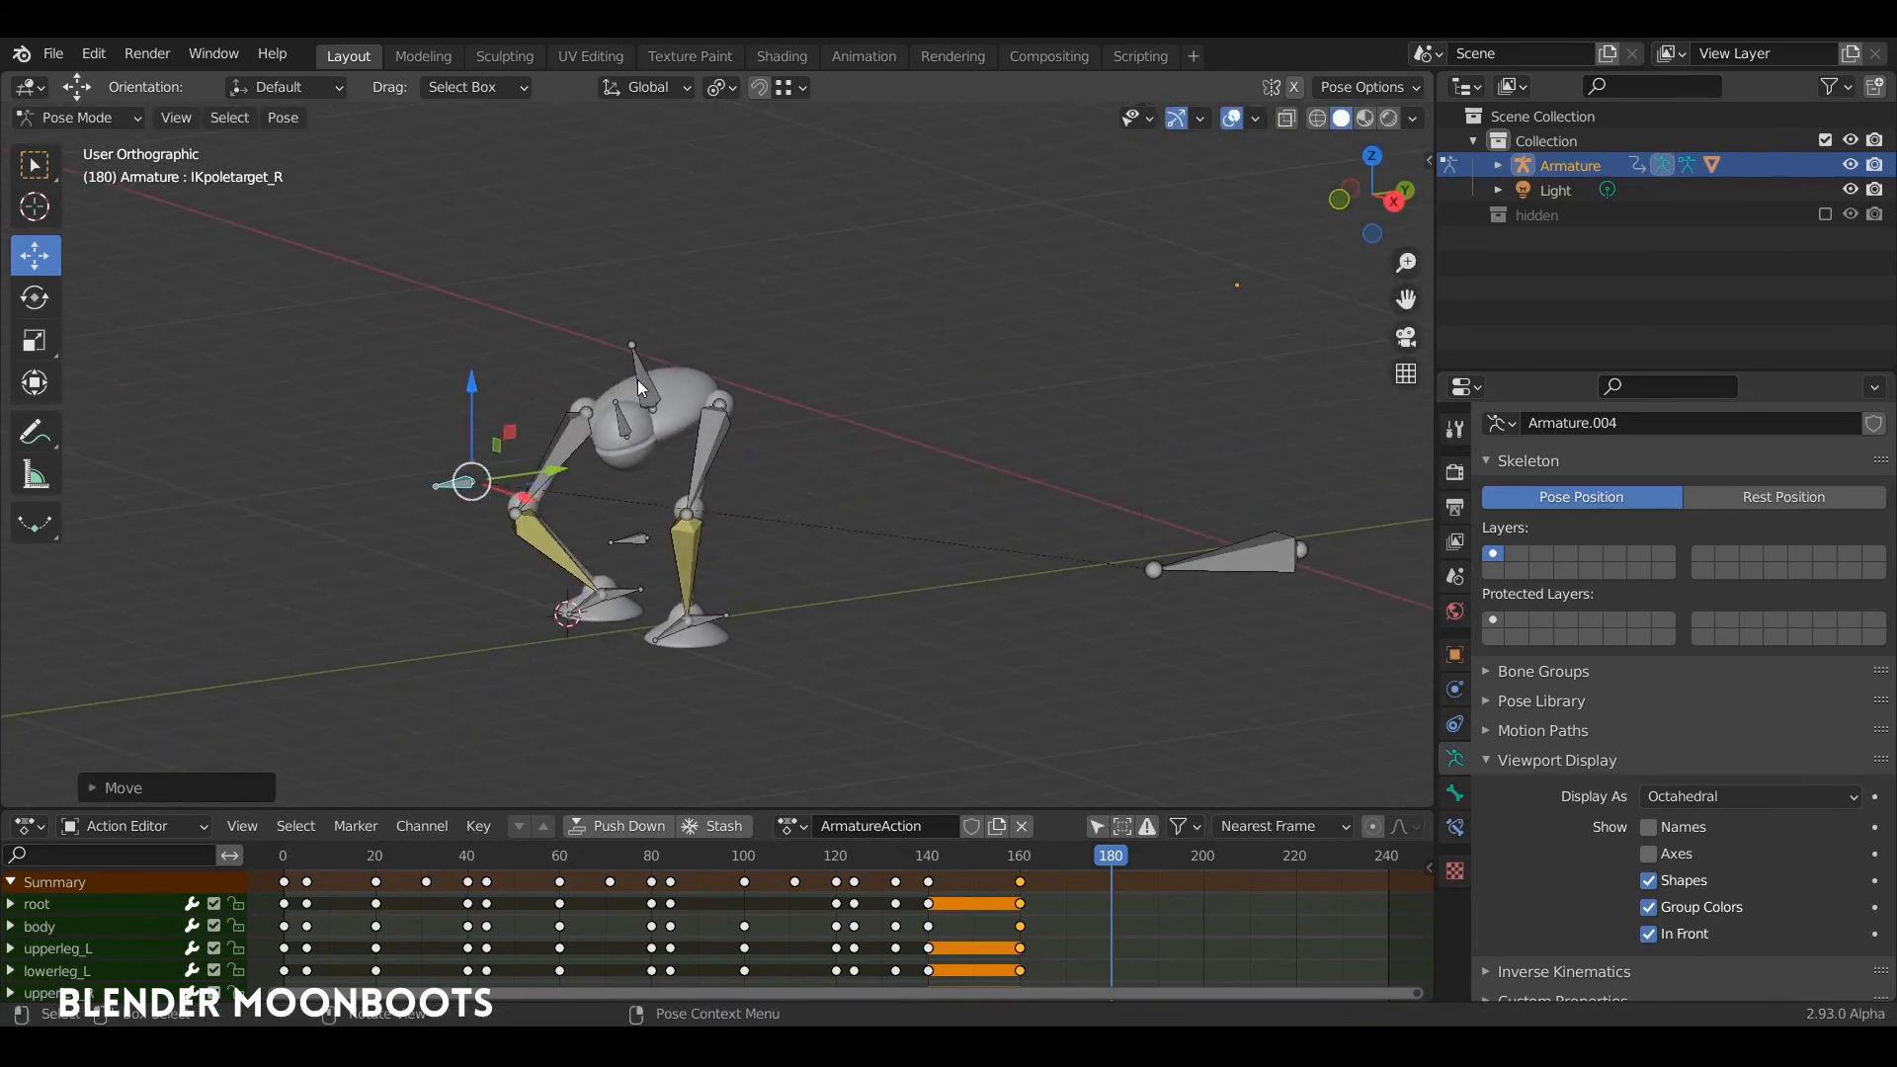
Step: Lower the body bone a little more and insert a keyframe for all bones at frame 180
left_click(640, 381)
left_click_drag(653, 316, 653, 332)
key("a")
key("i")
left_click(711, 555)
Step: Play the end of the animation to check the transition from standing into the crouch at frame 180
key("space")
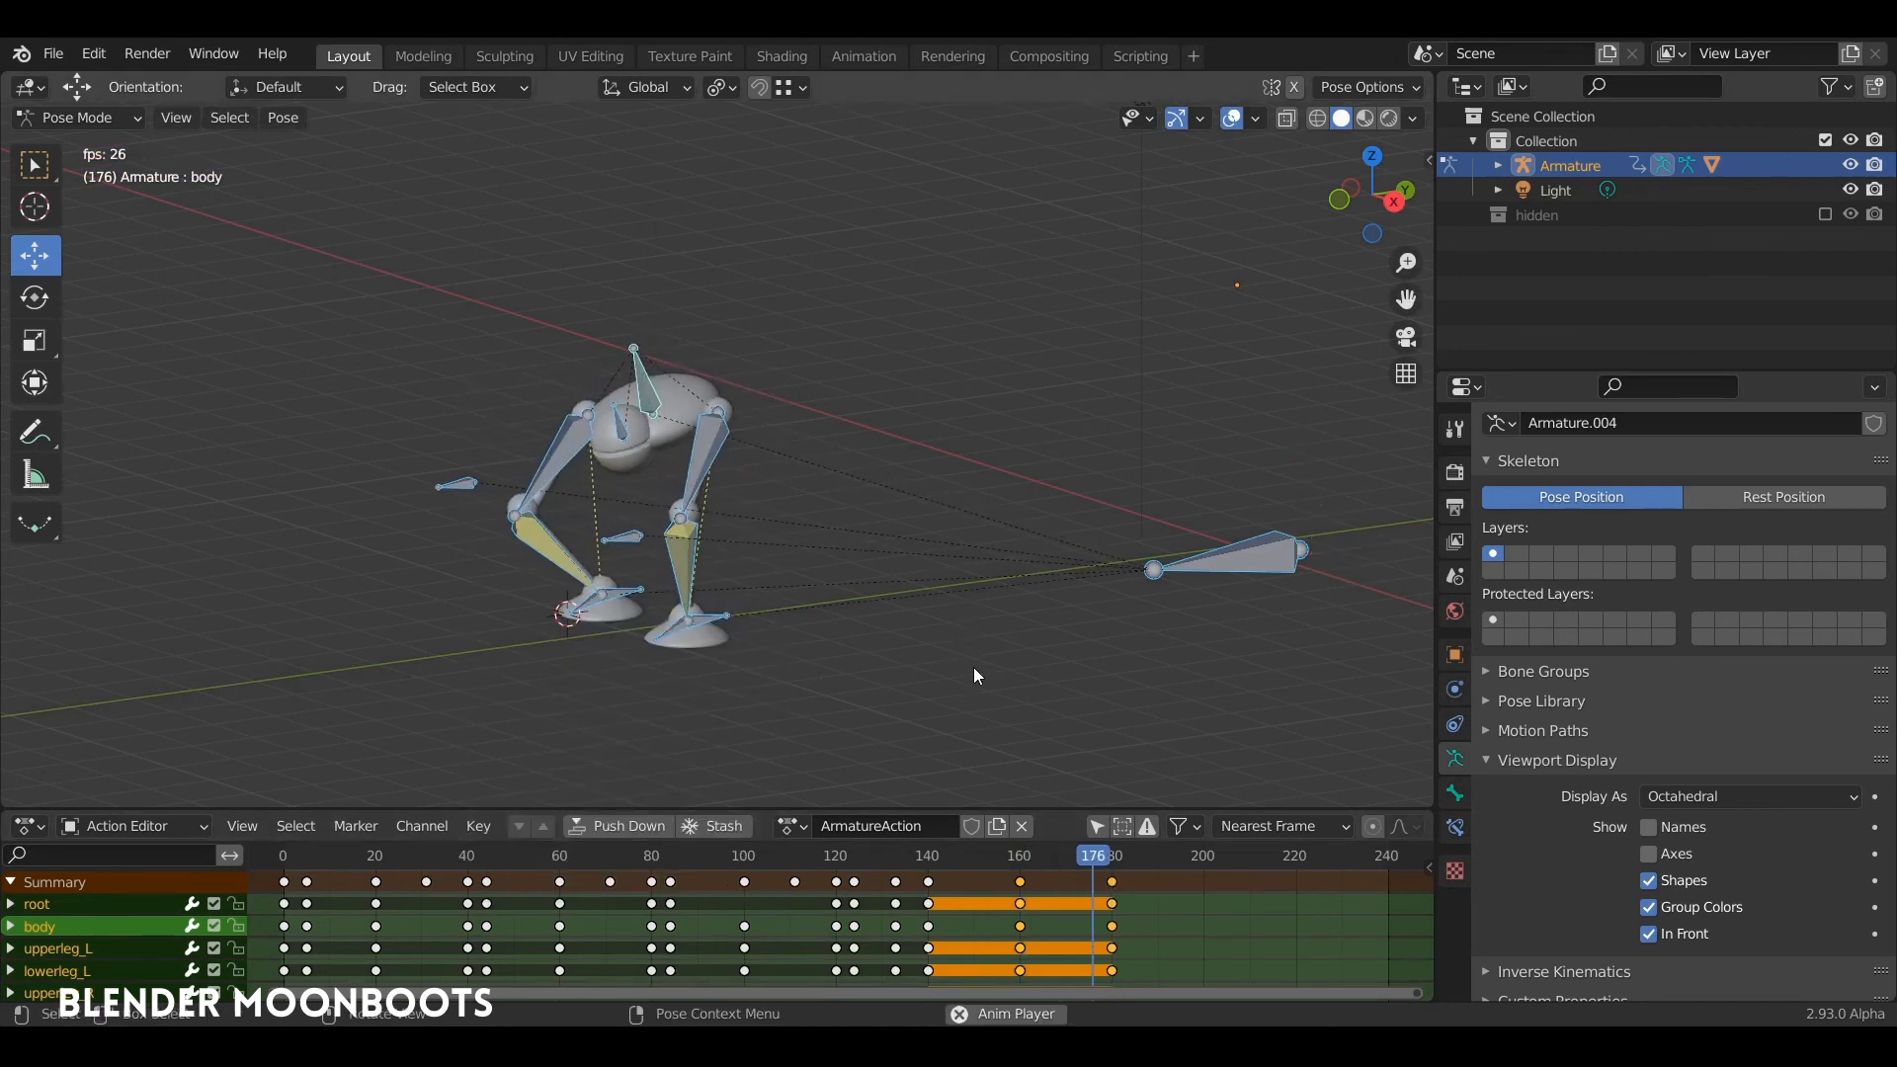
key("Escape")
key("space")
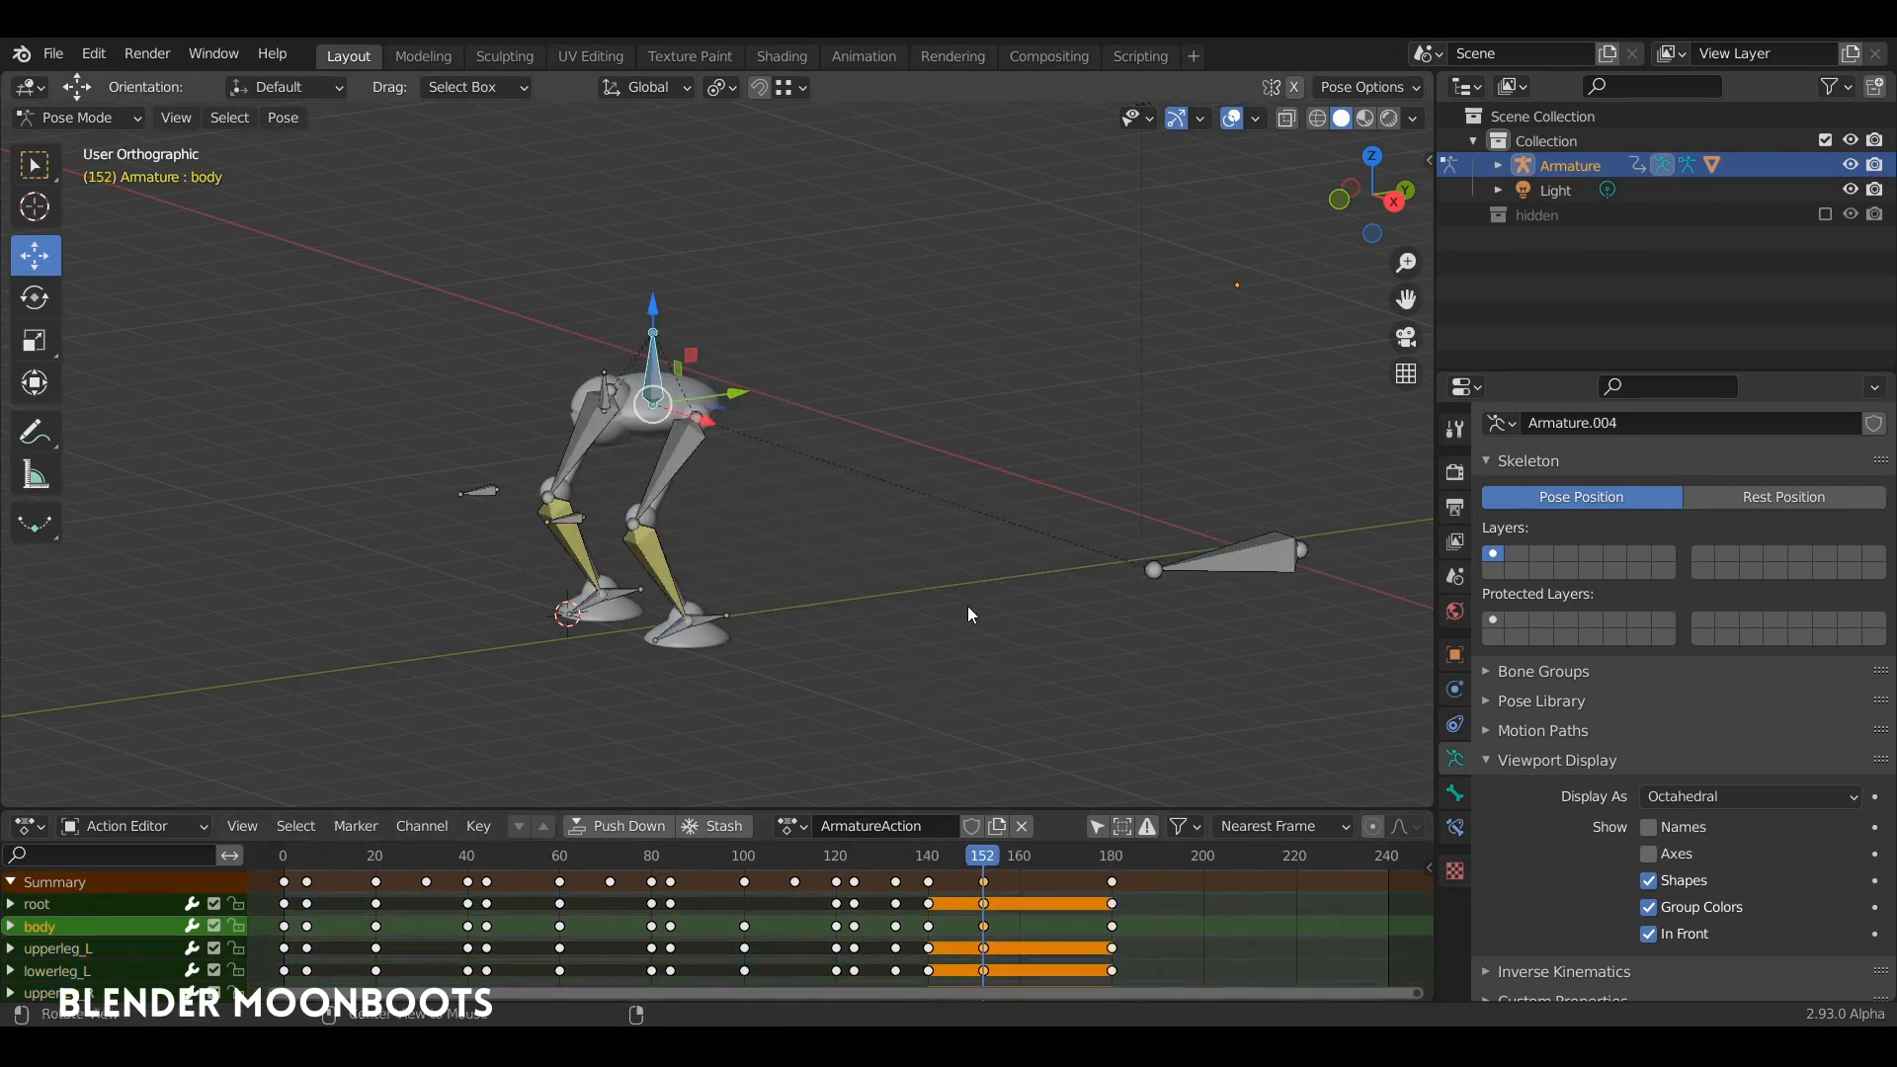
Step: Limit the action channels to the selected body bone, restore all bones' channels, and play the end of the animation
middle_click_drag(968, 606, 1143, 789)
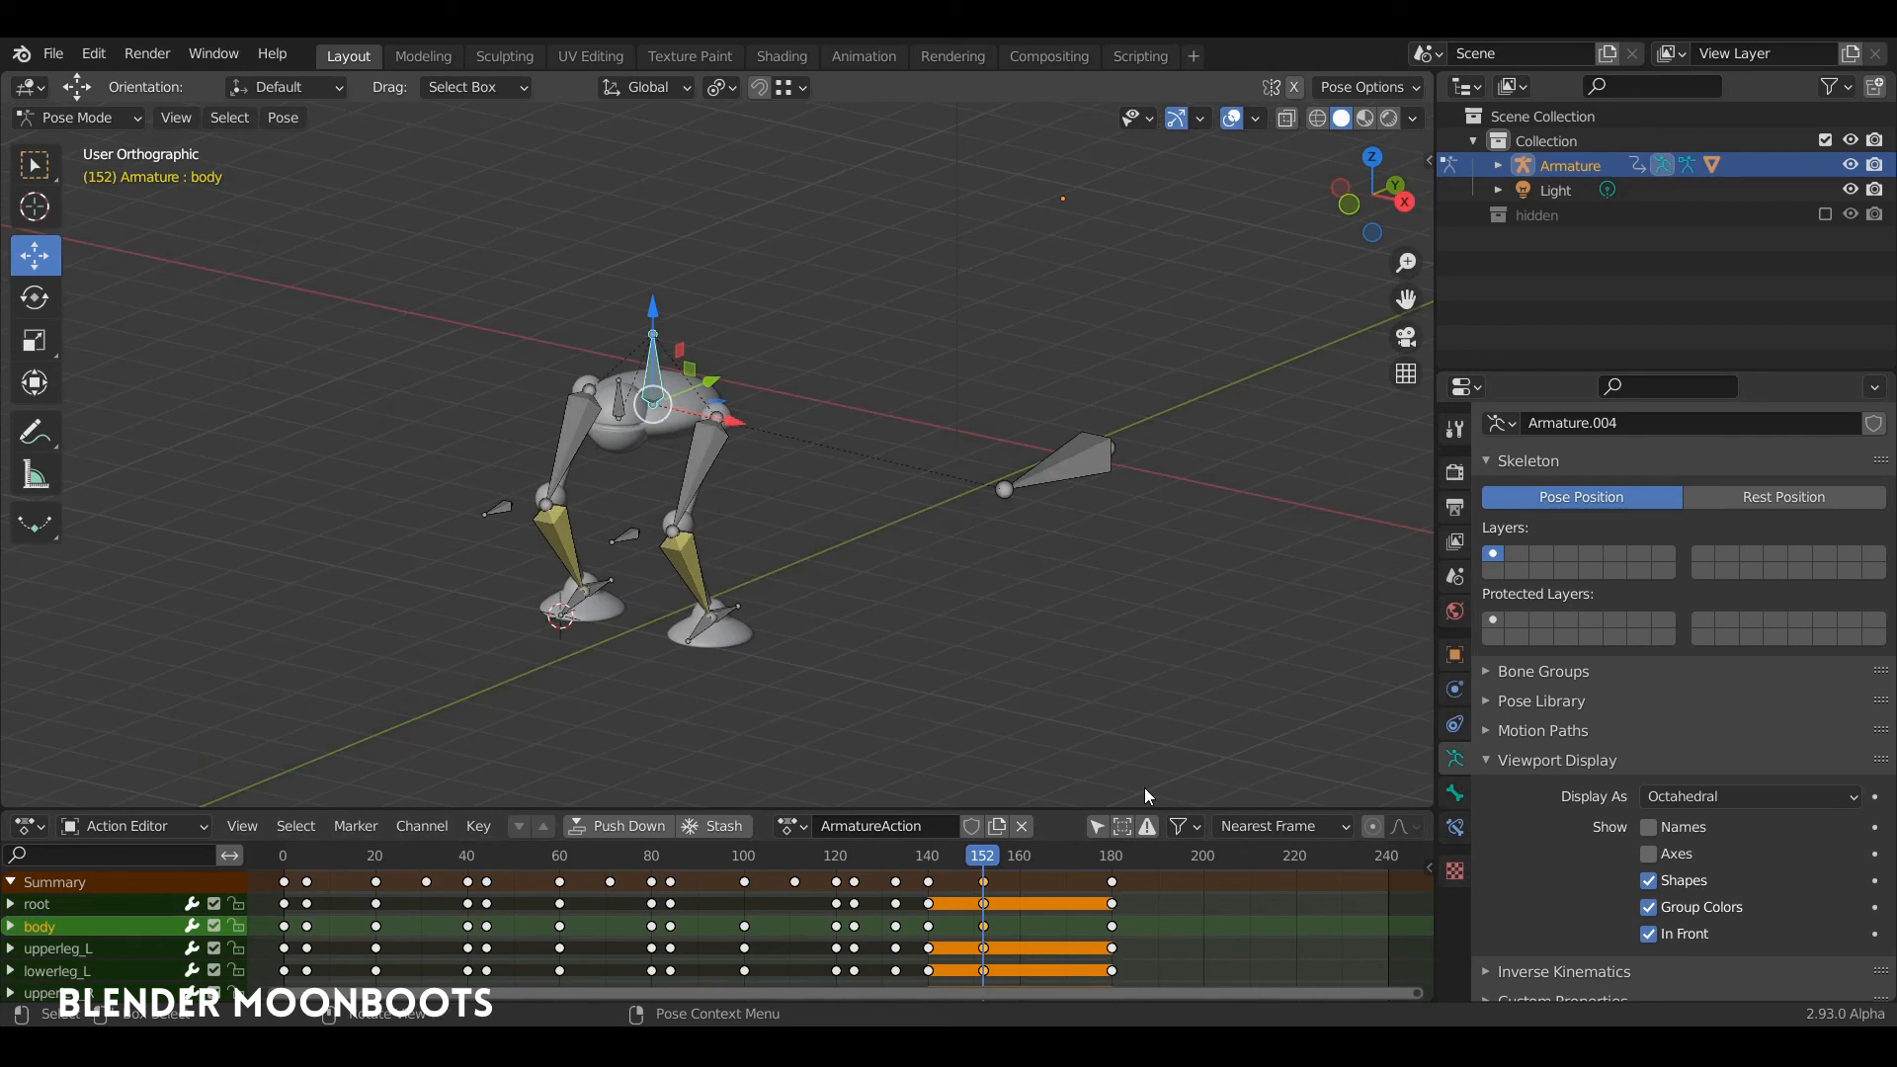
left_click(1097, 828)
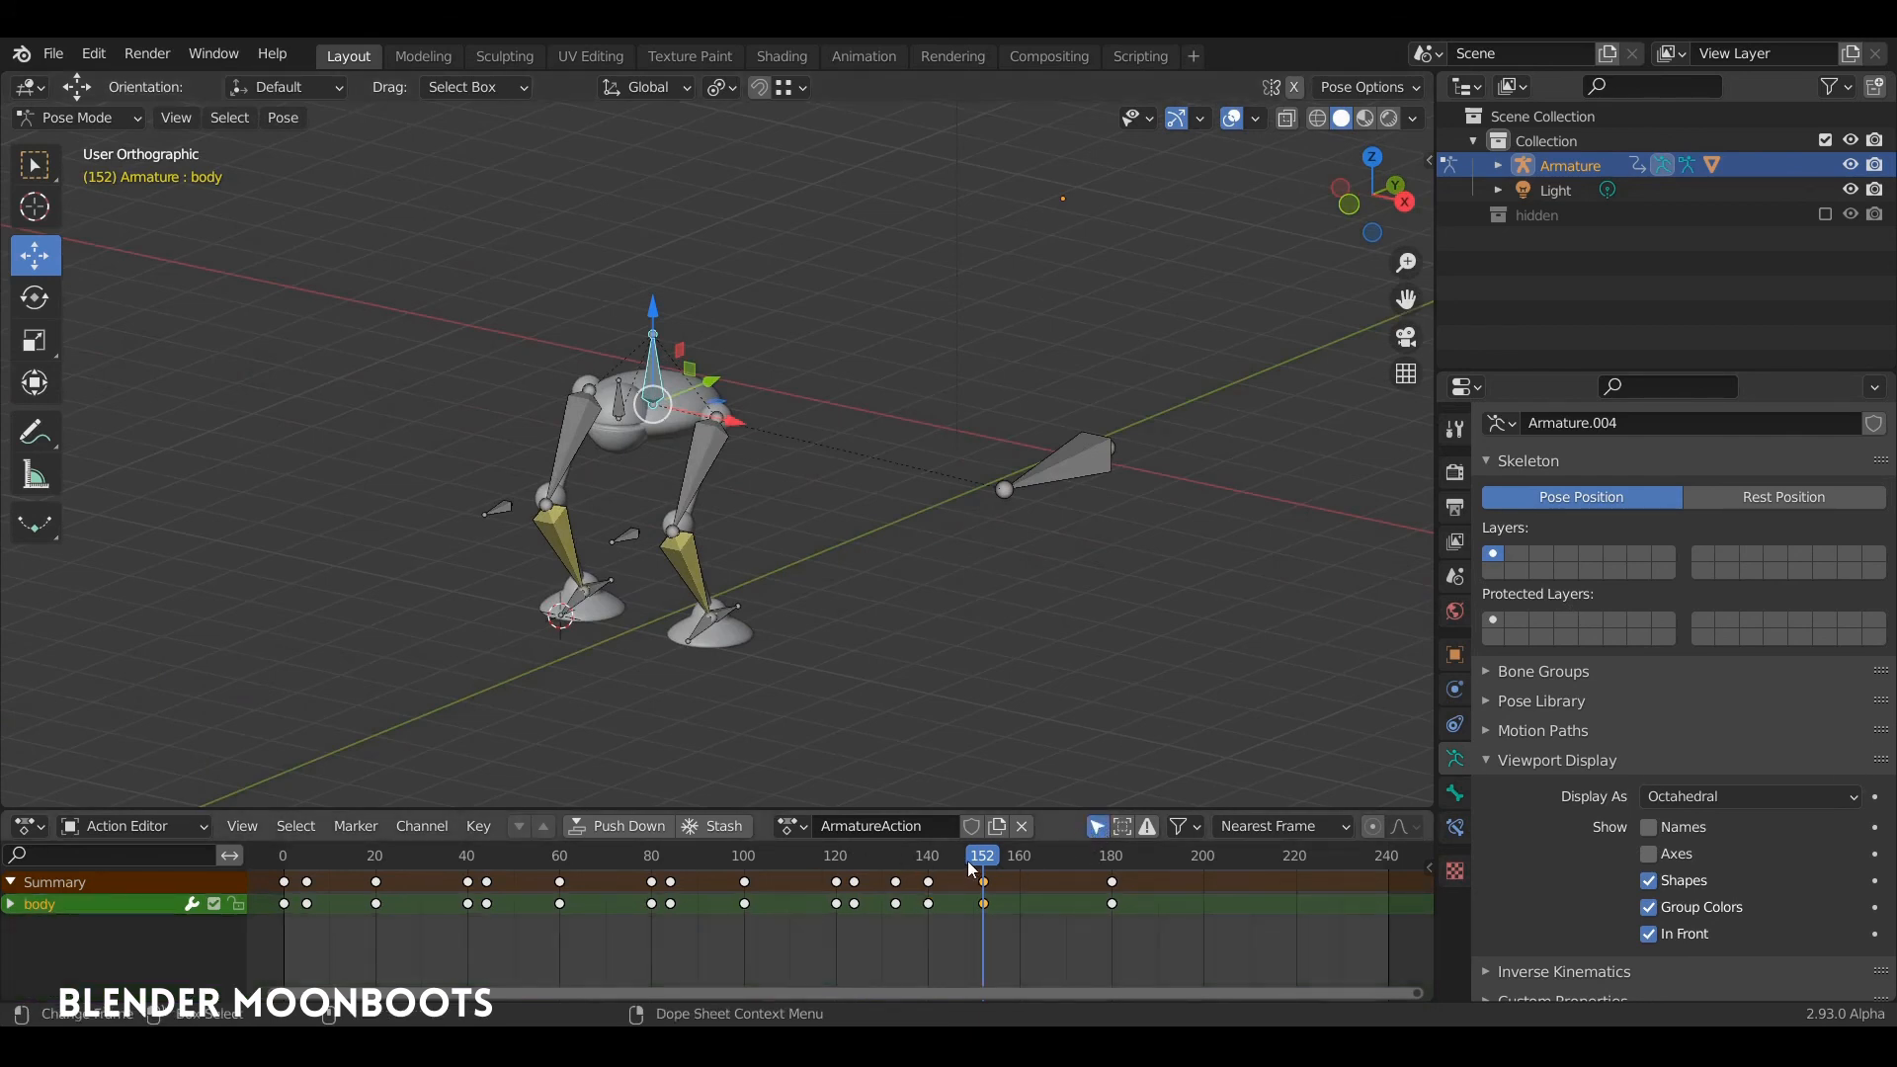
mouse_move(863, 624)
middle_mouse_down()
mouse_move(838, 595)
mouse_move(847, 617)
middle_mouse_up()
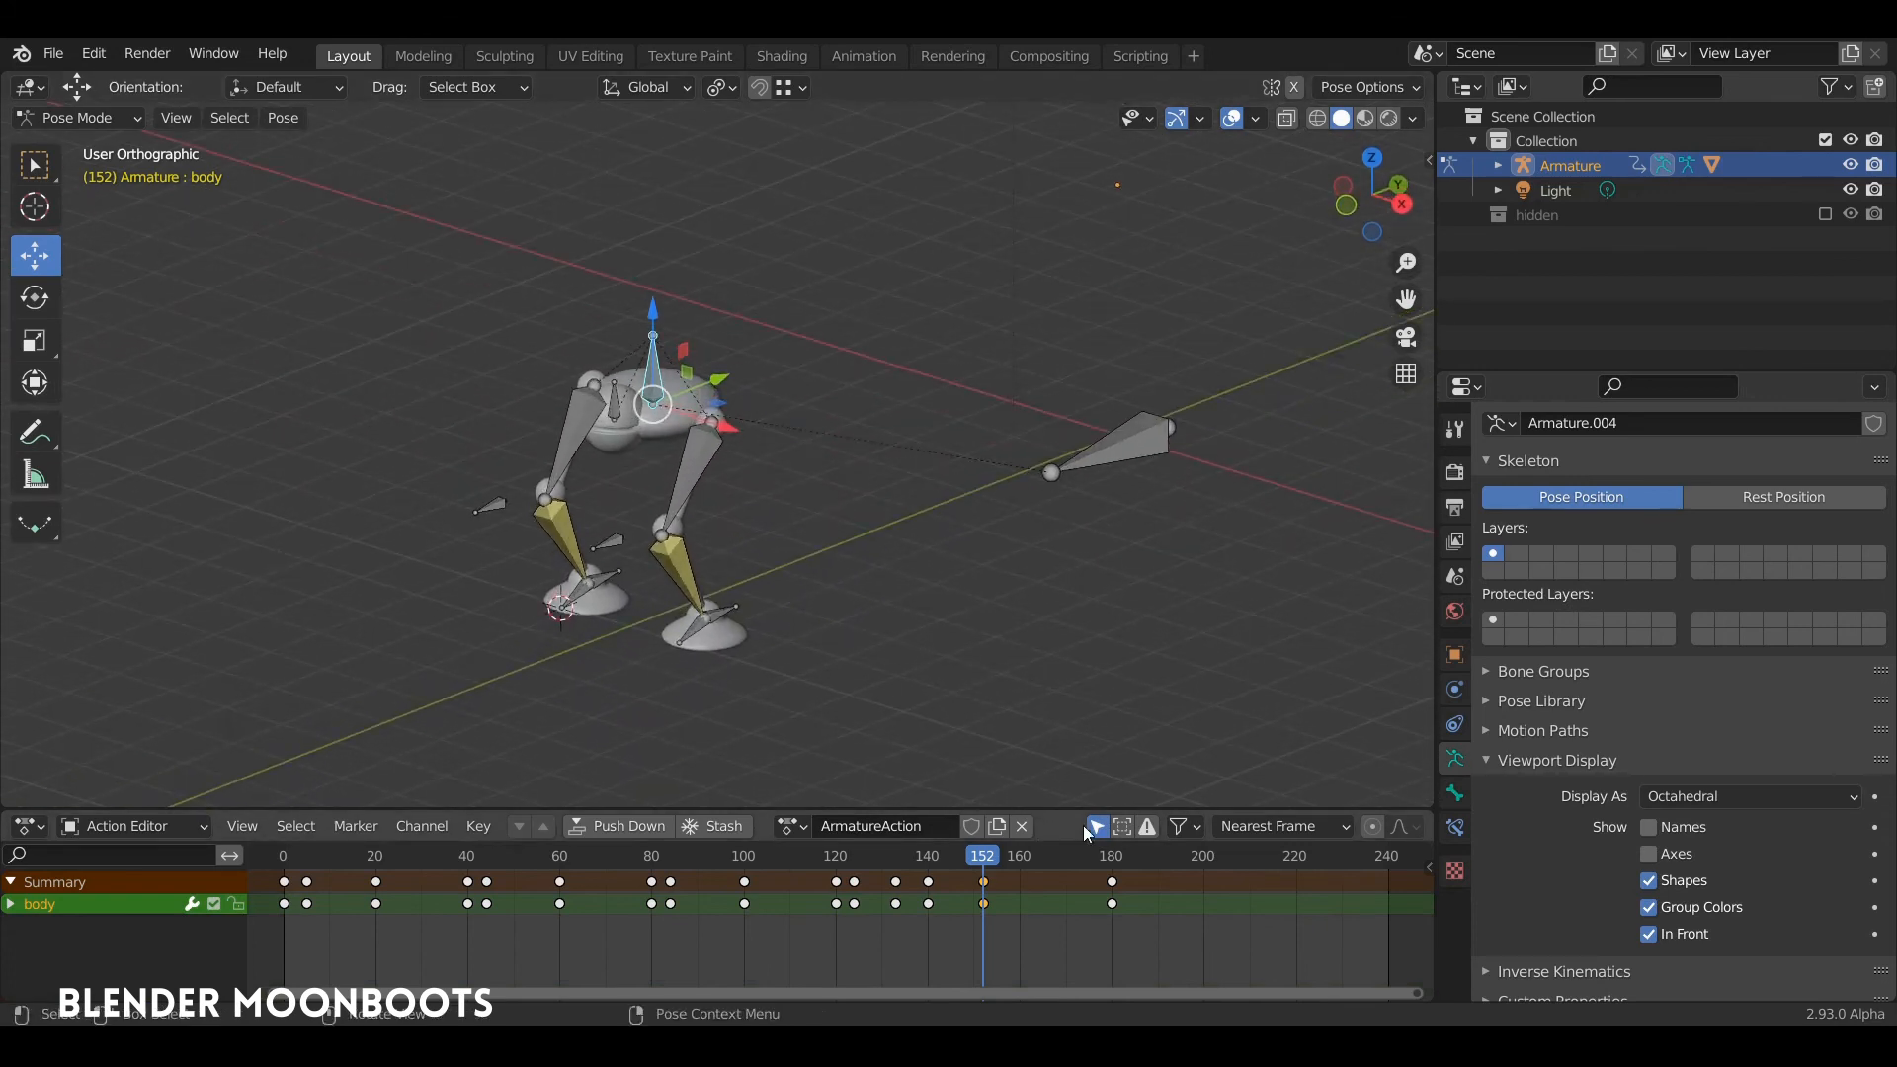
left_click(1098, 827)
left_click(1097, 830)
middle_click_drag(846, 583, 805, 521)
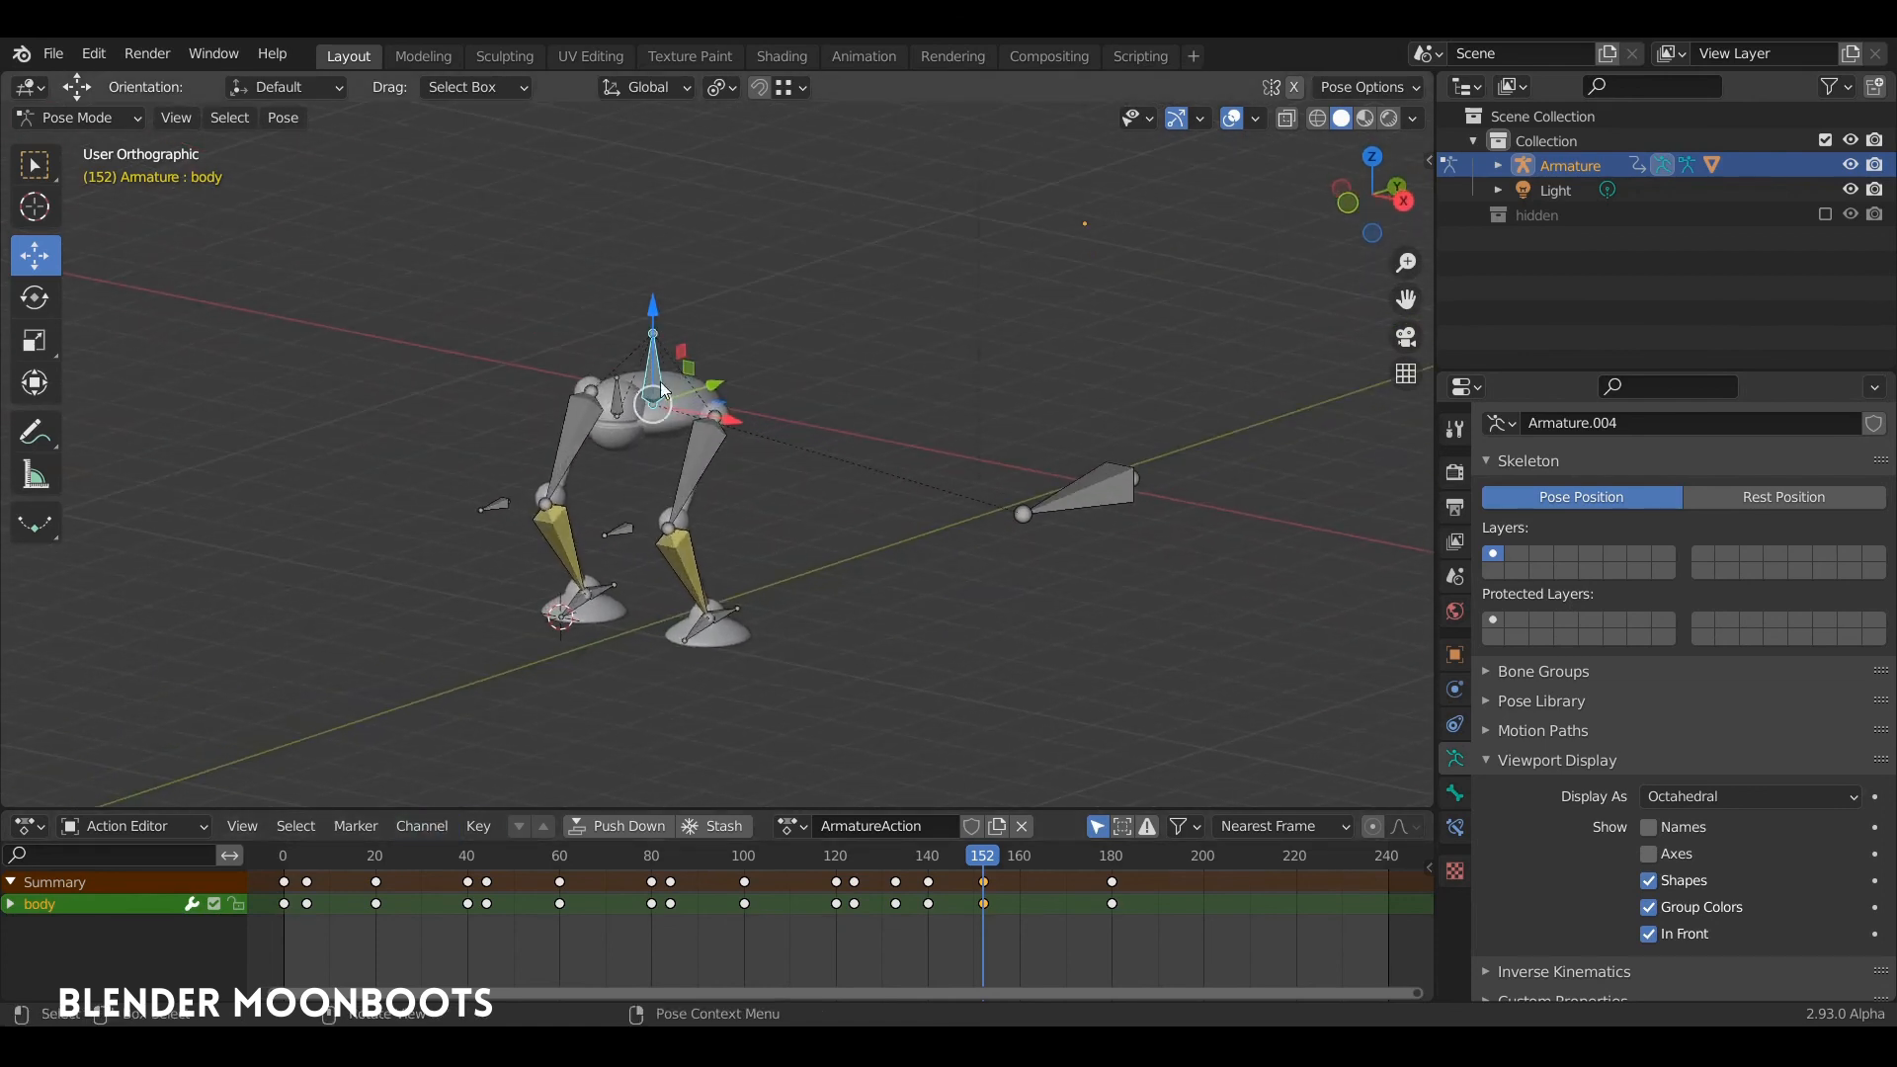
middle_click_drag(662, 390, 1047, 534)
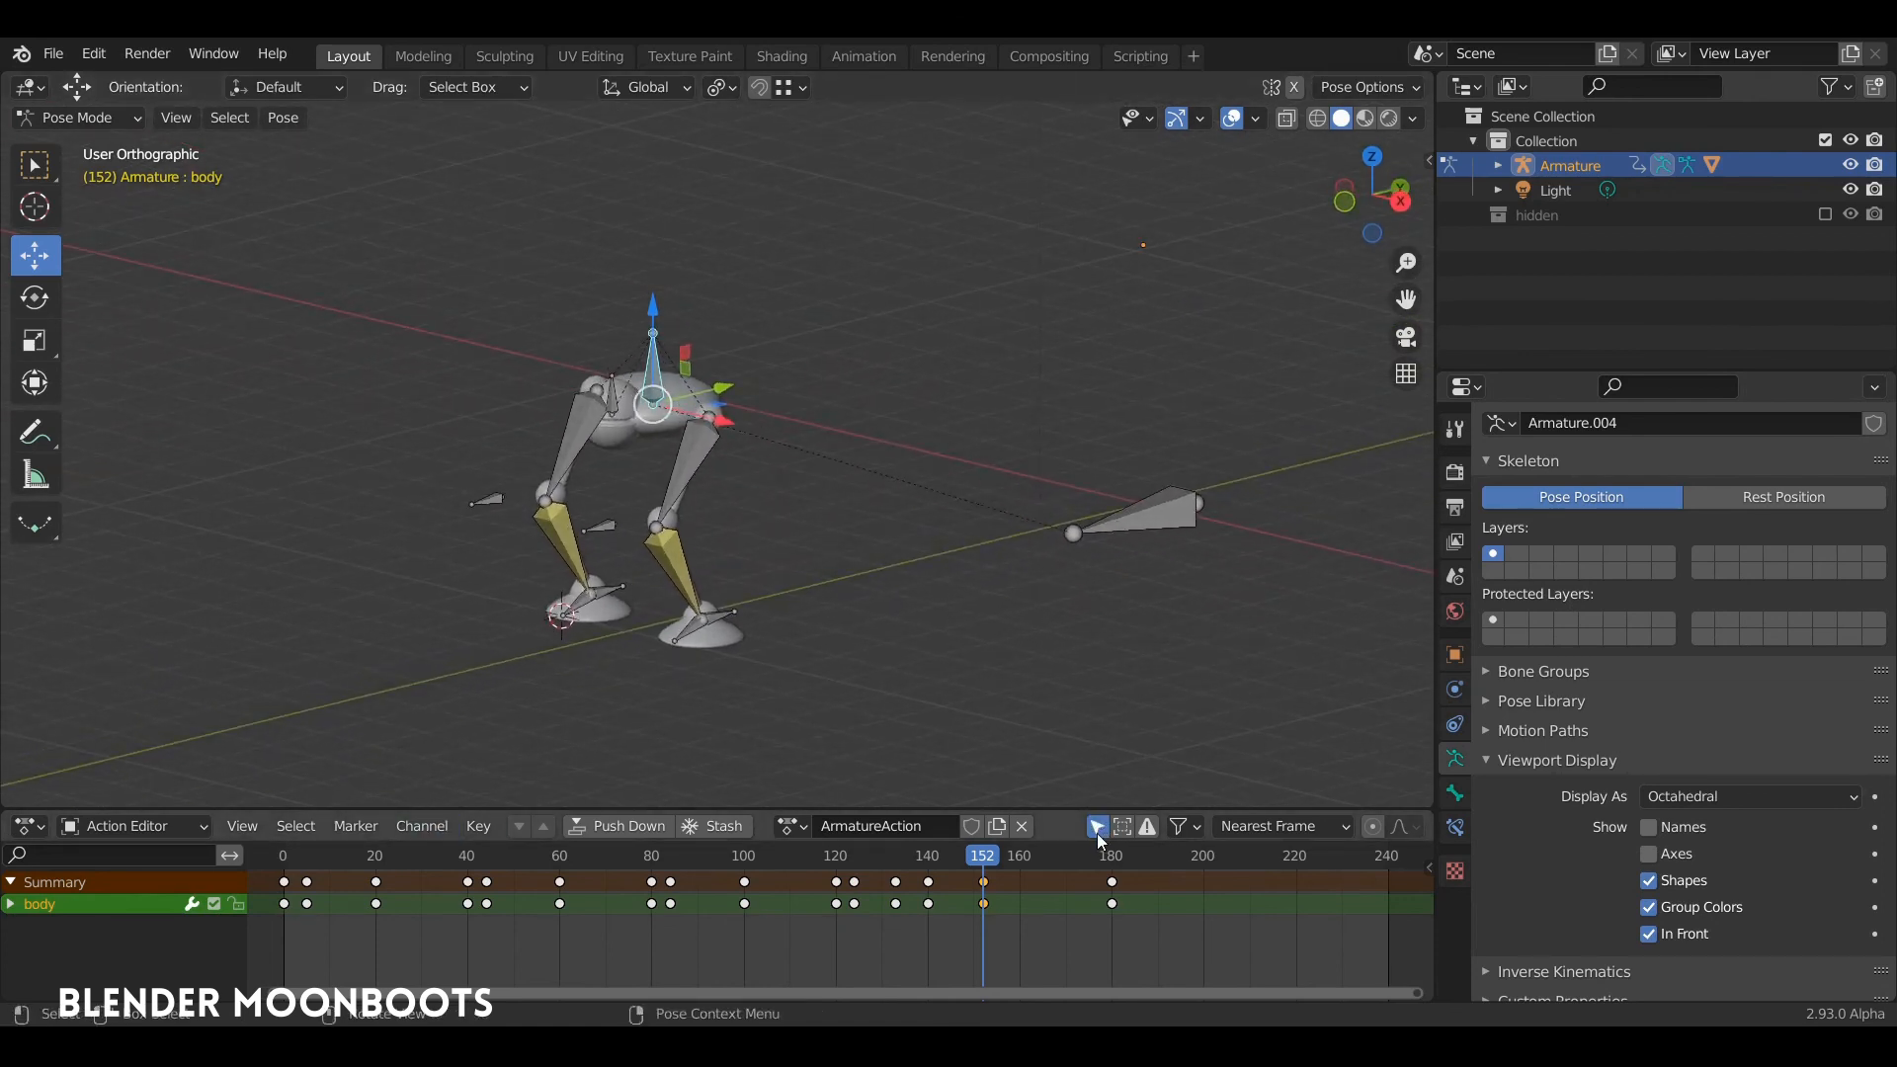
left_click(1097, 825)
mouse_move(968, 652)
middle_mouse_down()
mouse_move(904, 575)
mouse_move(952, 567)
mouse_move(911, 608)
mouse_move(988, 643)
middle_mouse_up()
left_click_drag(1057, 862, 1166, 870)
key("space")
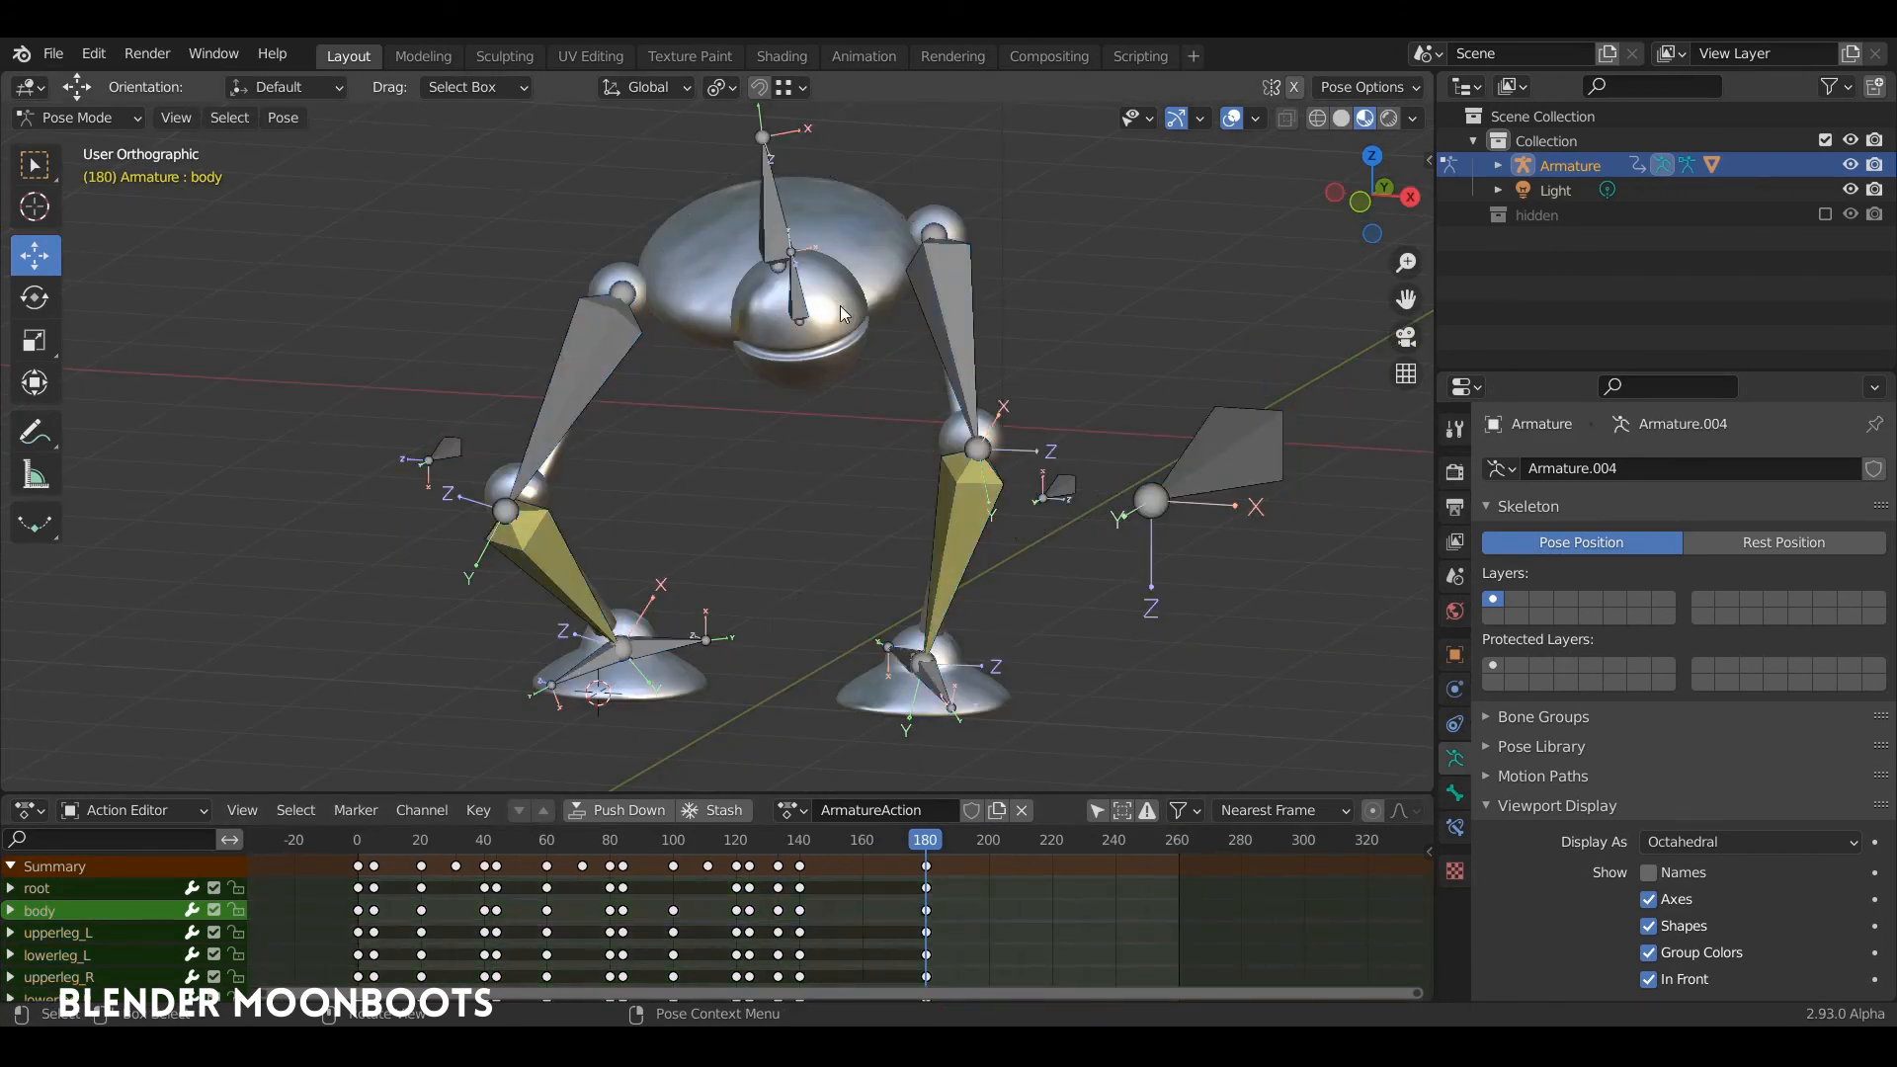
Step: Copy the crouch pose of all bones at frame 180 and paste it at frame 220
left_click(804, 312)
key("a")
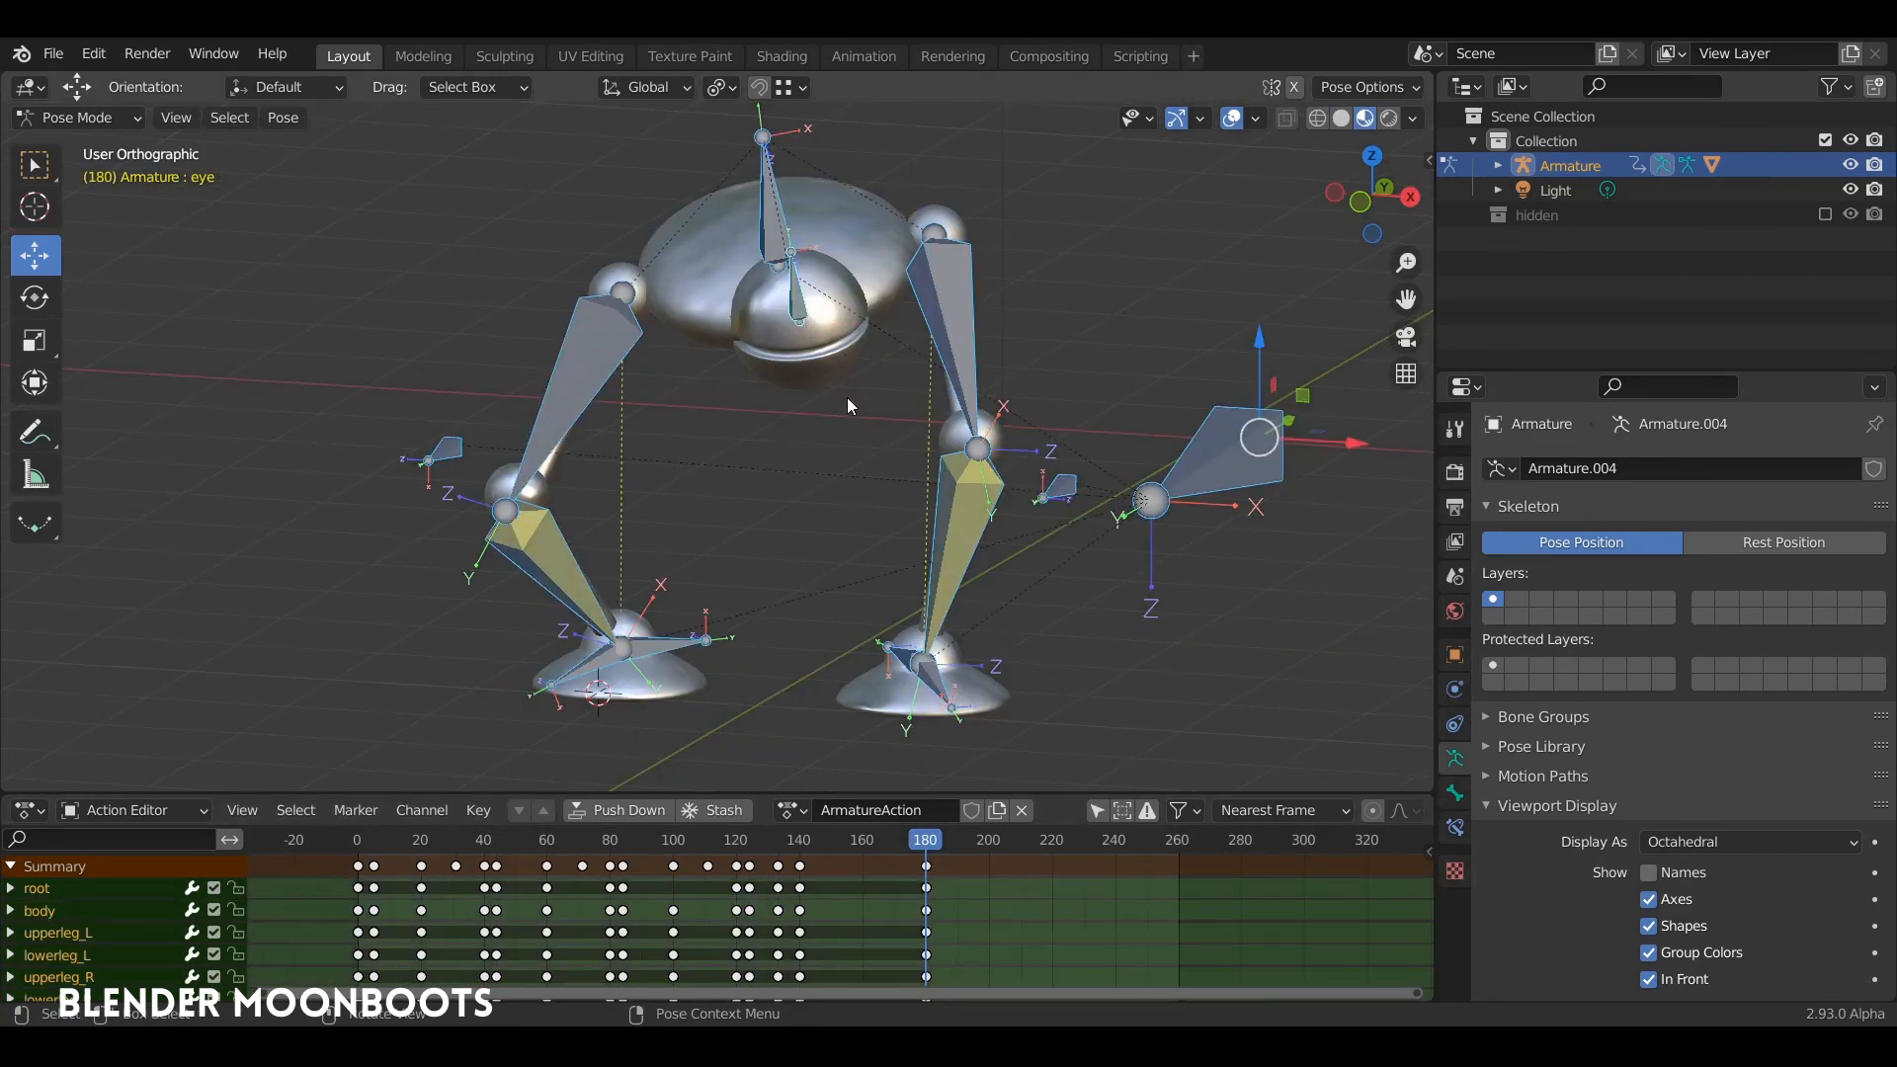
middle_click_drag(844, 396, 891, 392)
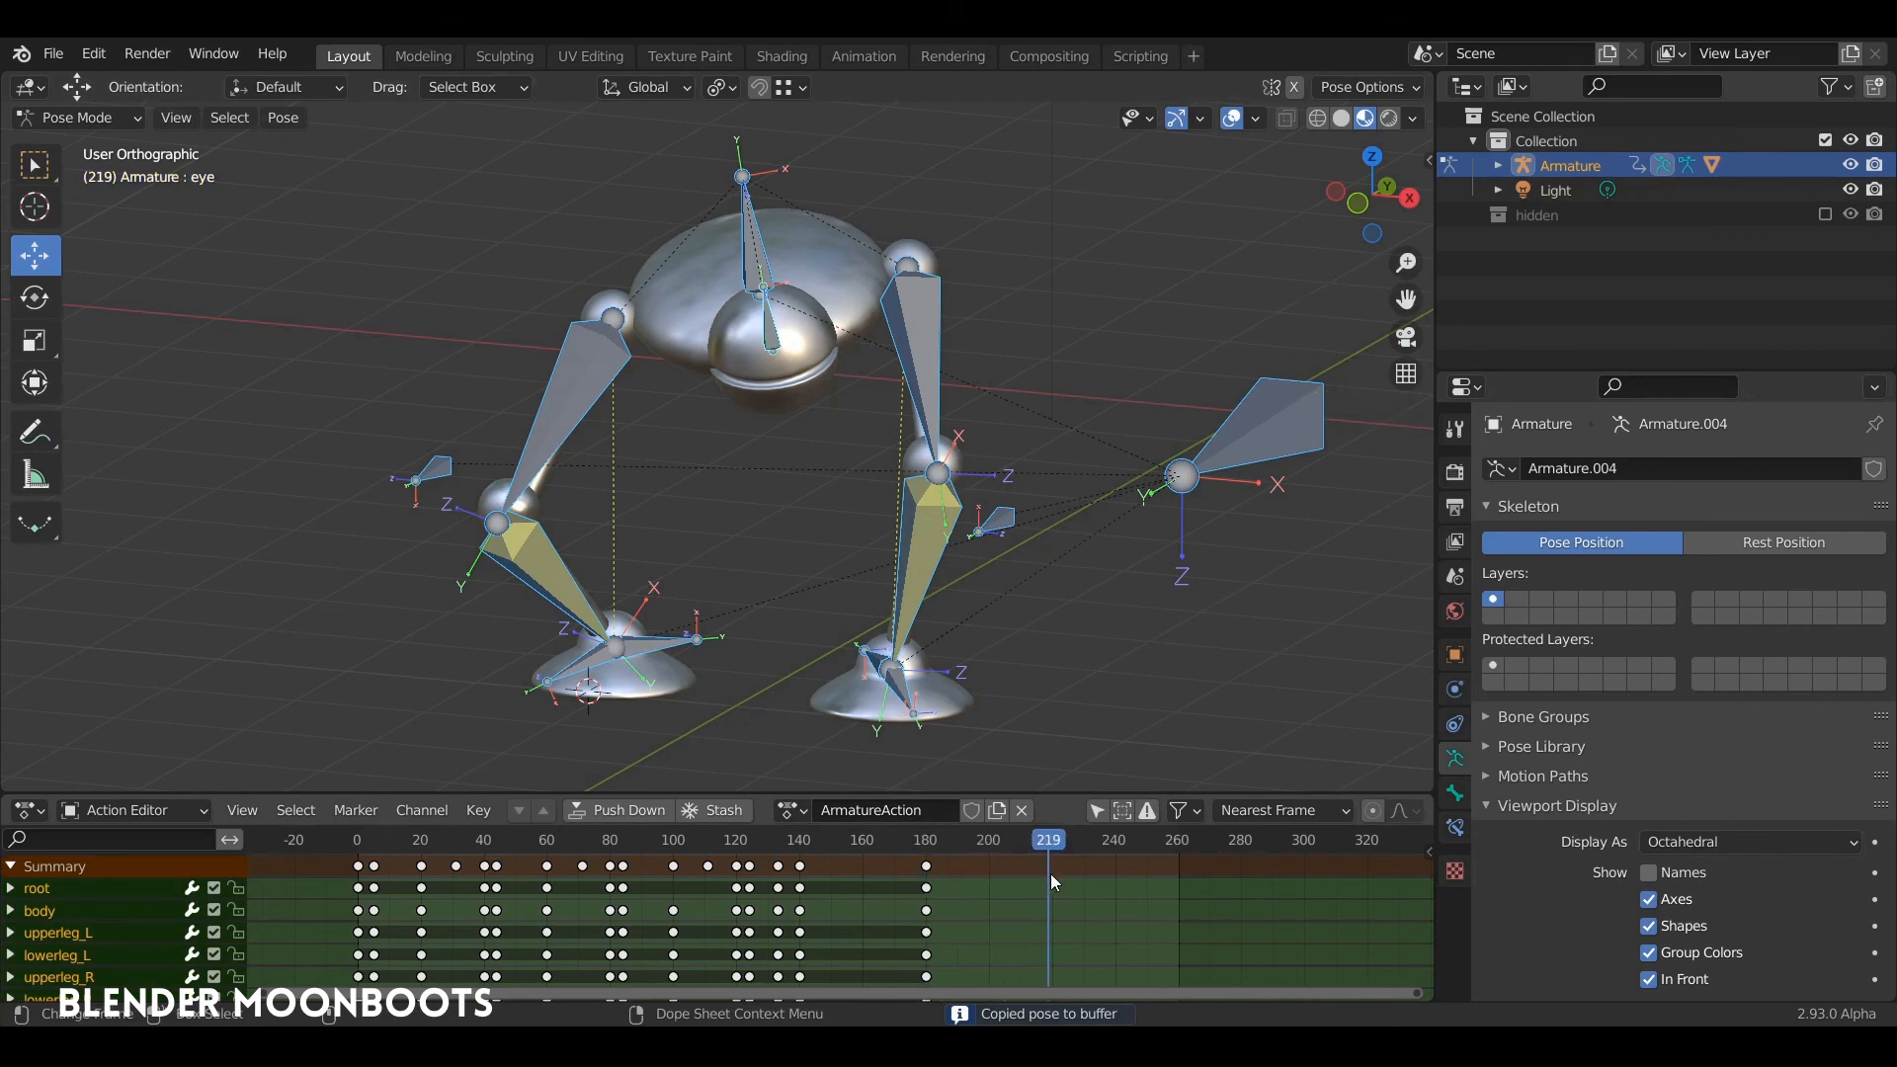
key("Left")
key("ctrl+v")
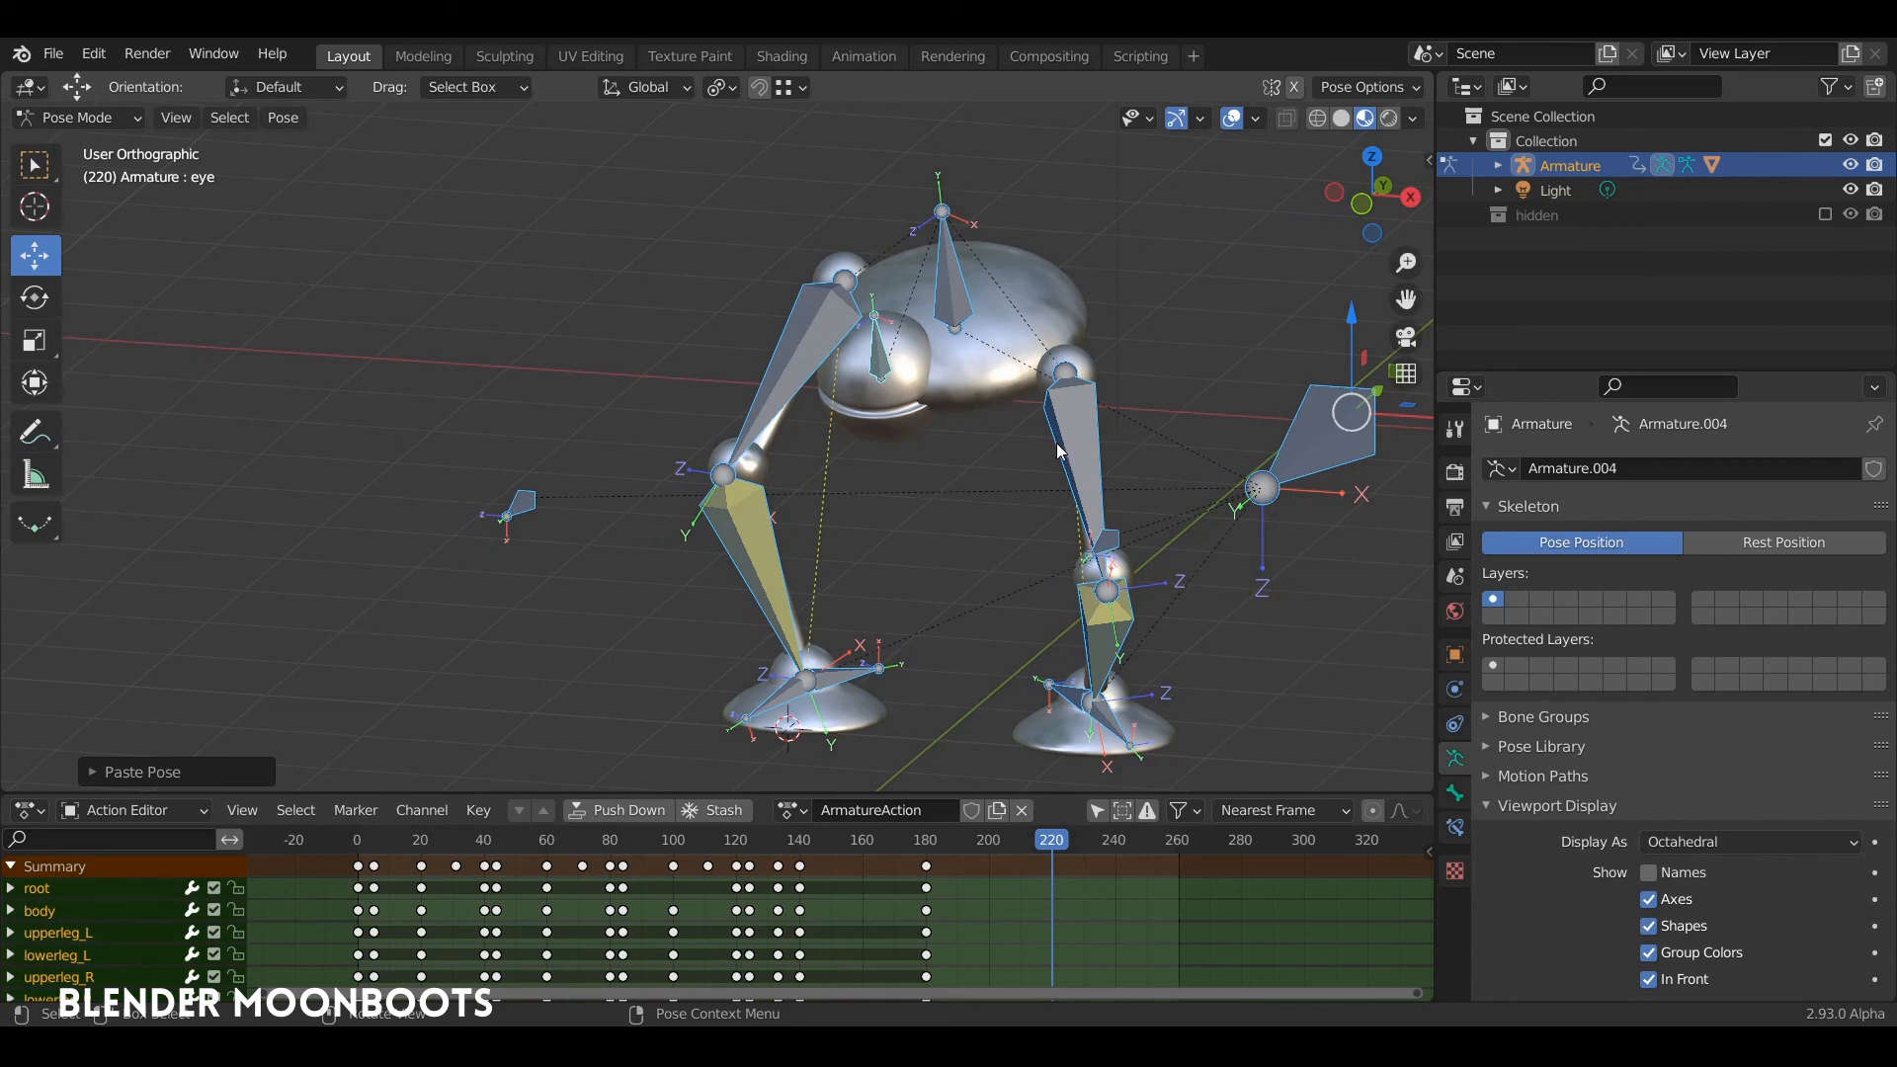
Step: Finish the sideways-turned body pose at frame 220 and insert a keyframe for all bones
left_click(948, 271)
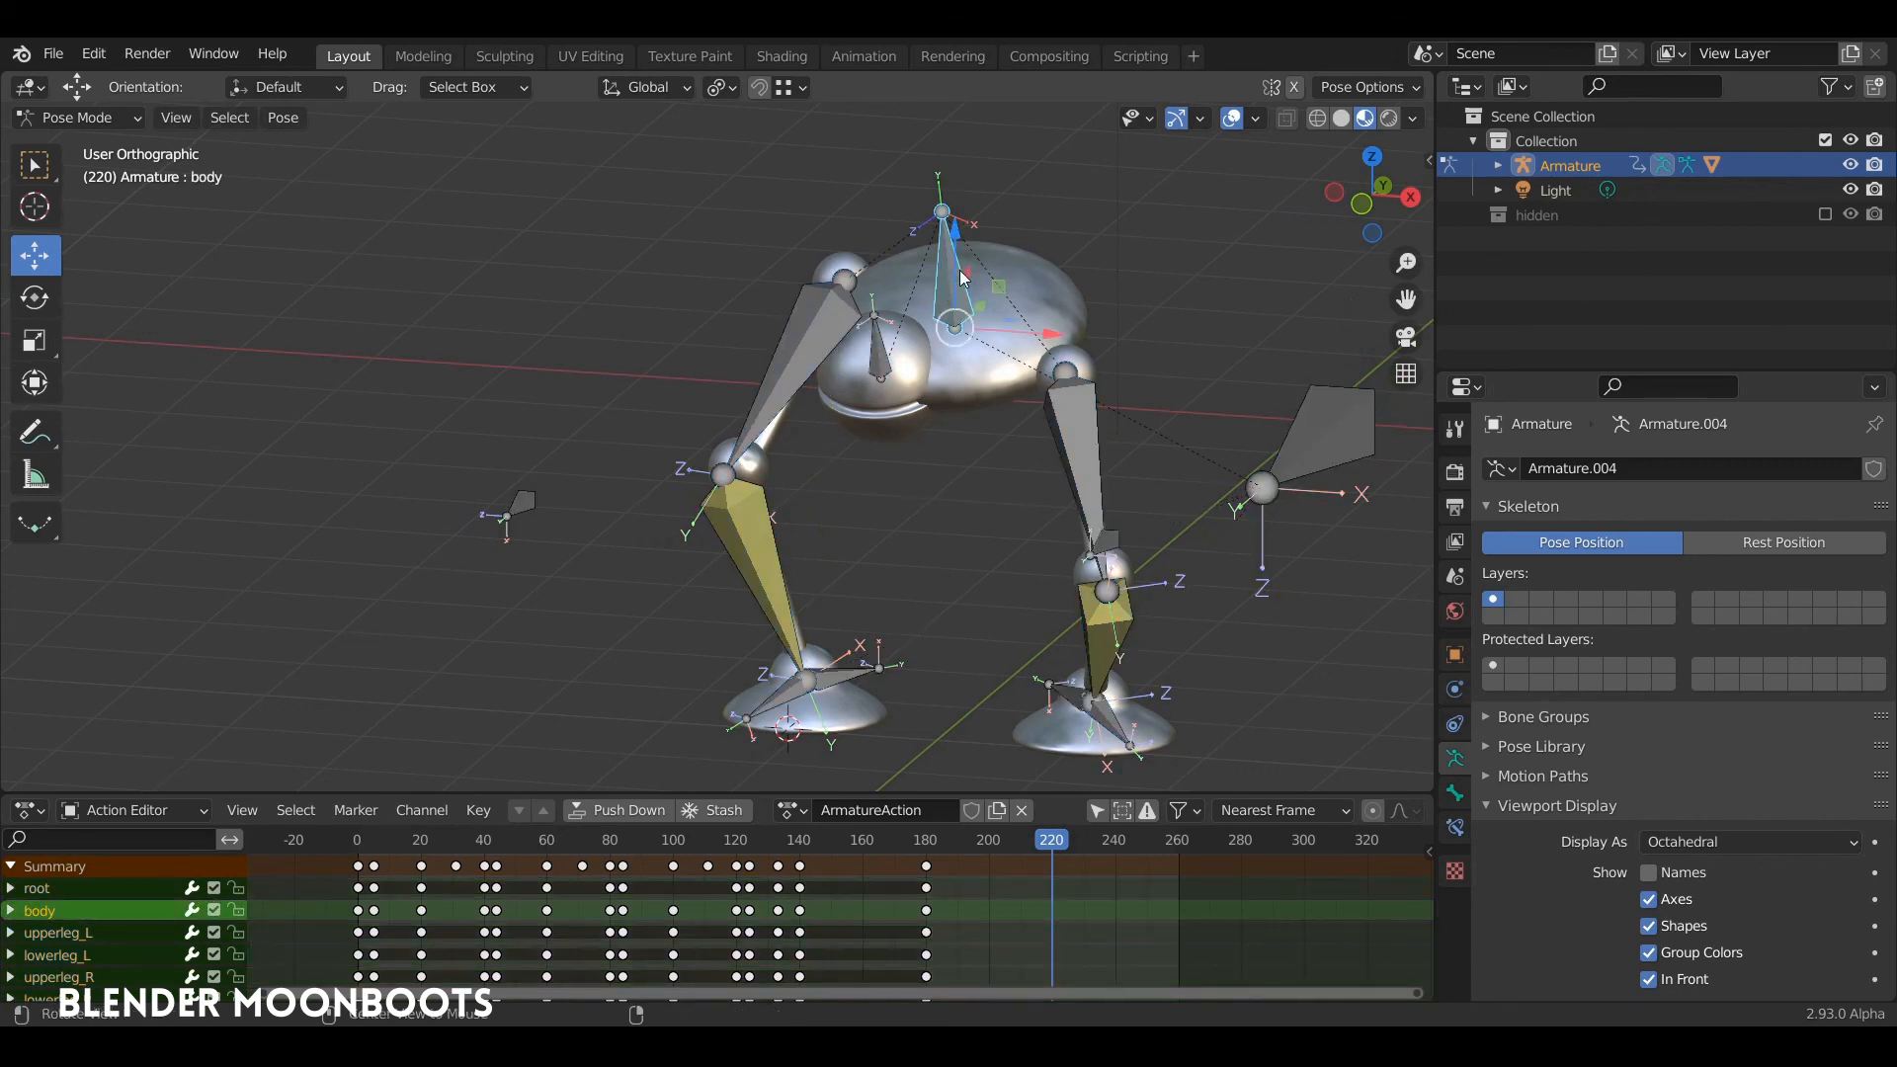
middle_click_drag(948, 268, 1201, 302)
key("a")
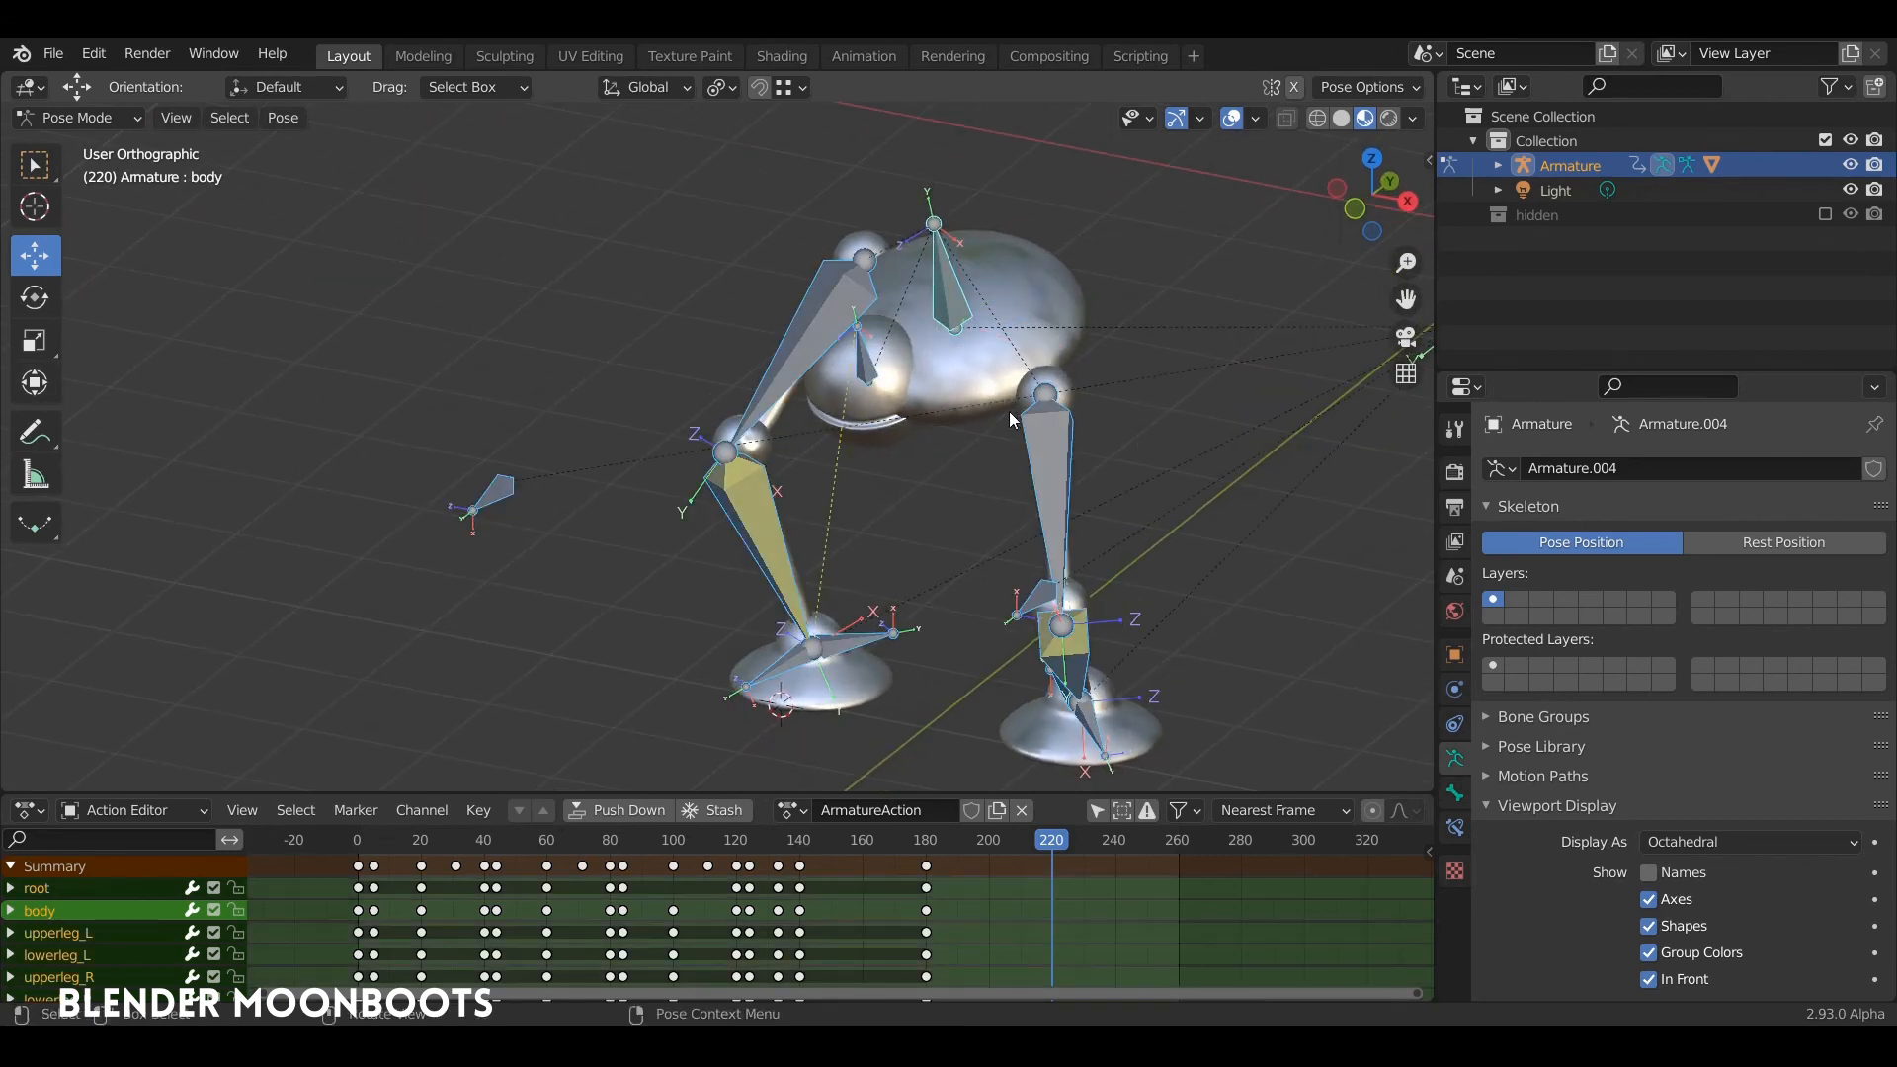
key("i")
left_click(942, 417)
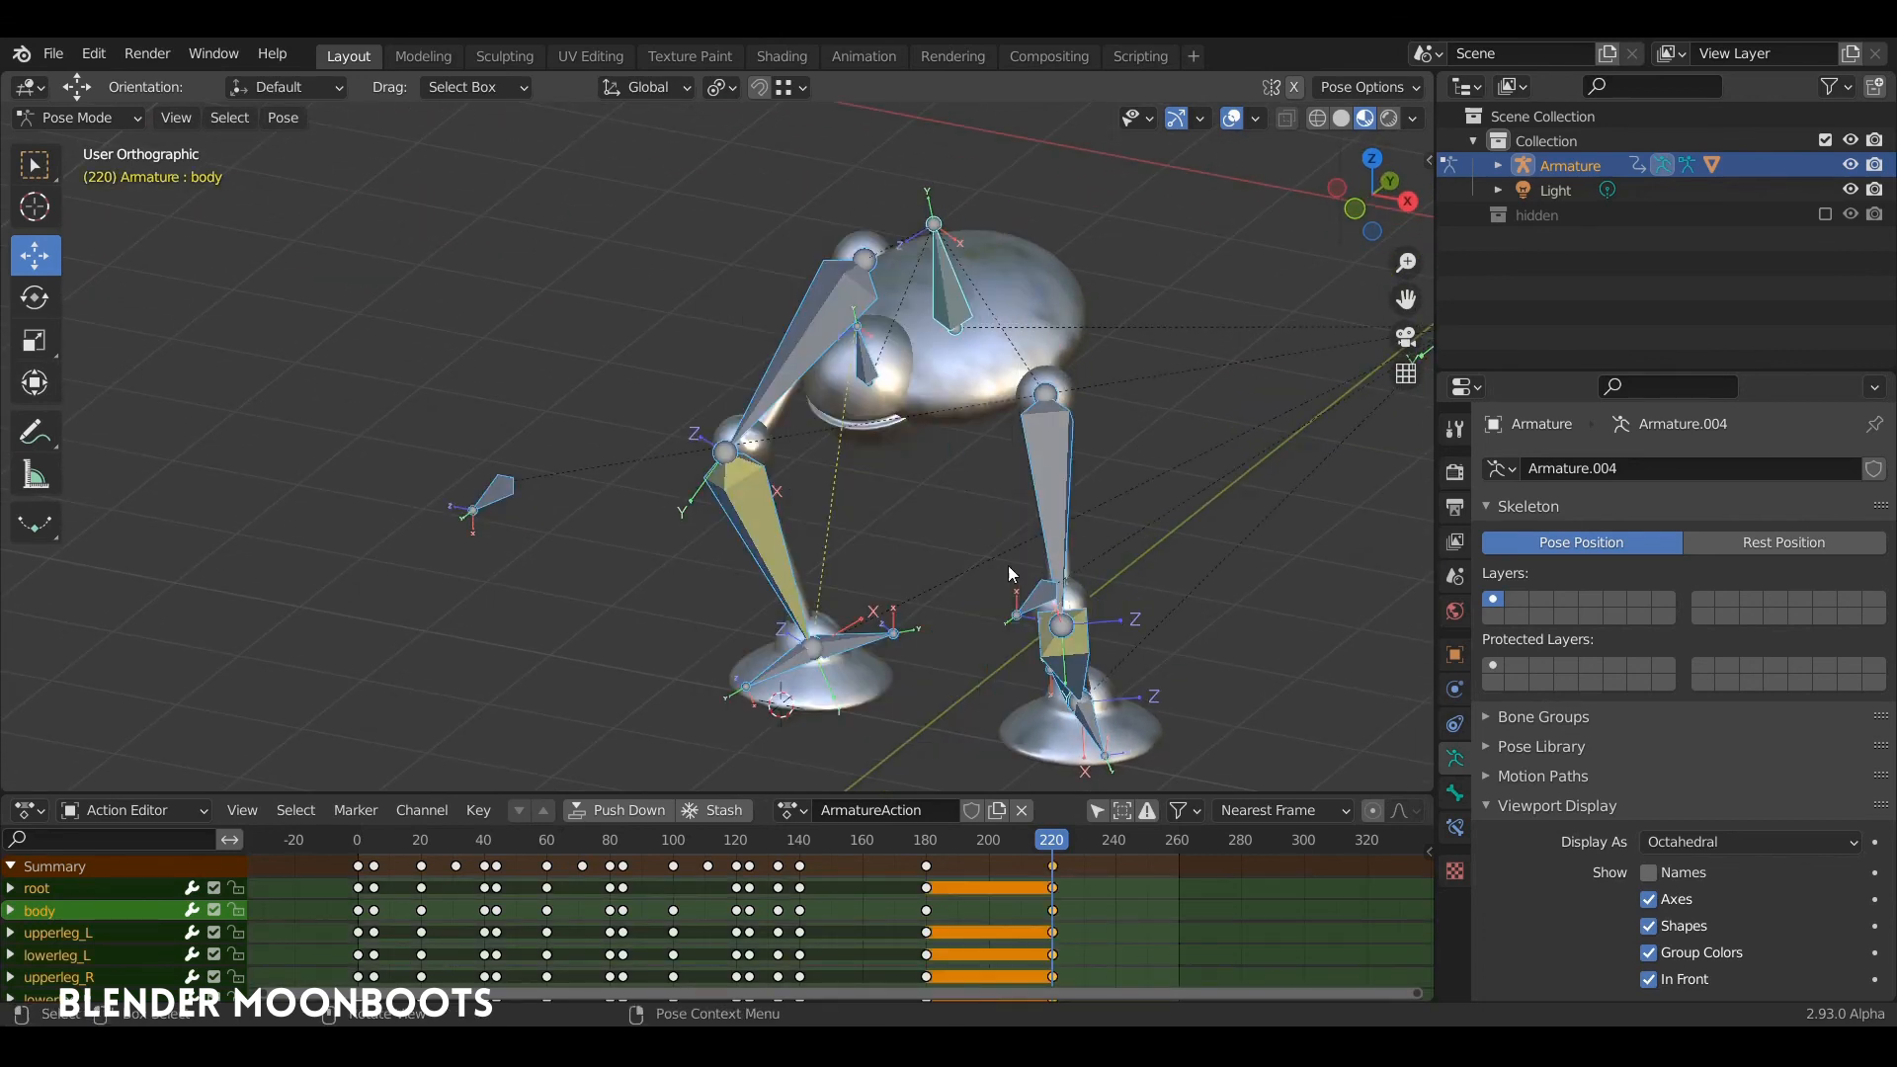
Step: Play from just before frame 180 to check the body's turn towards frame 220
left_click(907, 845)
left_click_drag(915, 844, 919, 841)
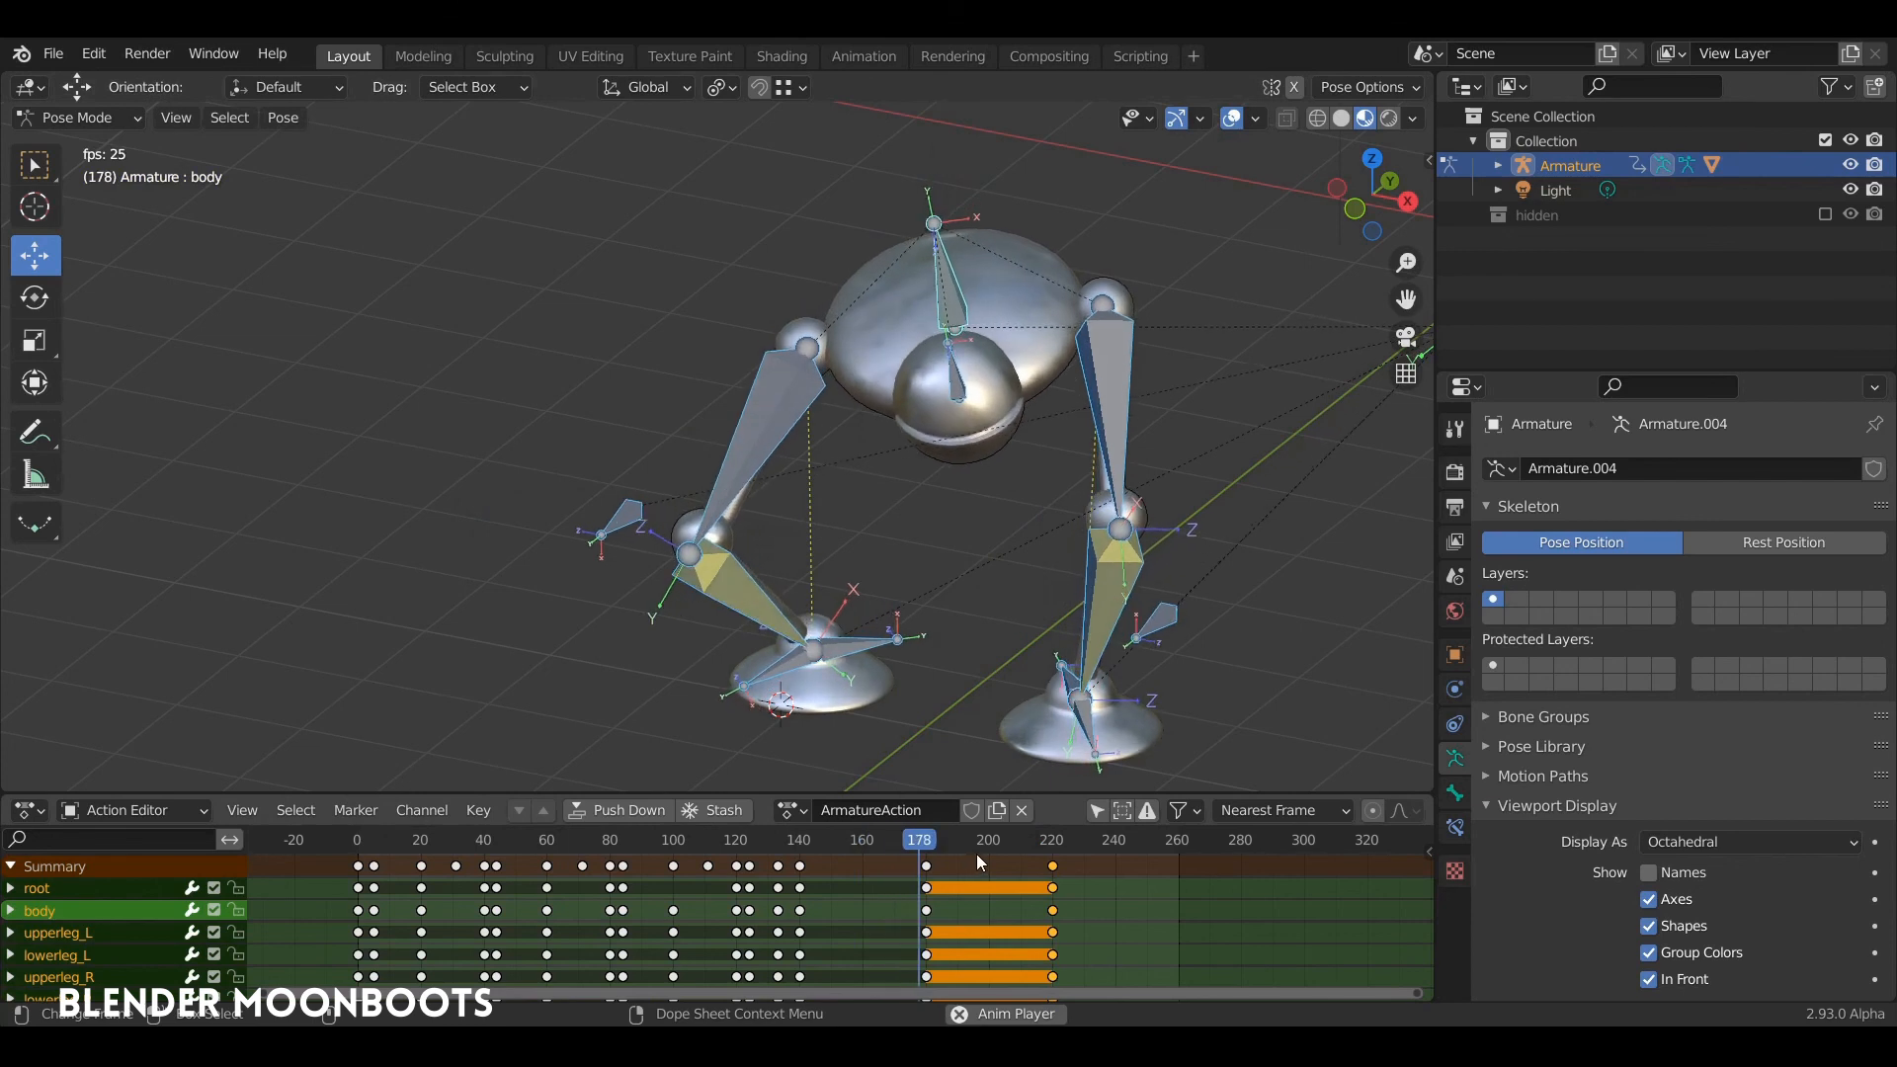
key("space")
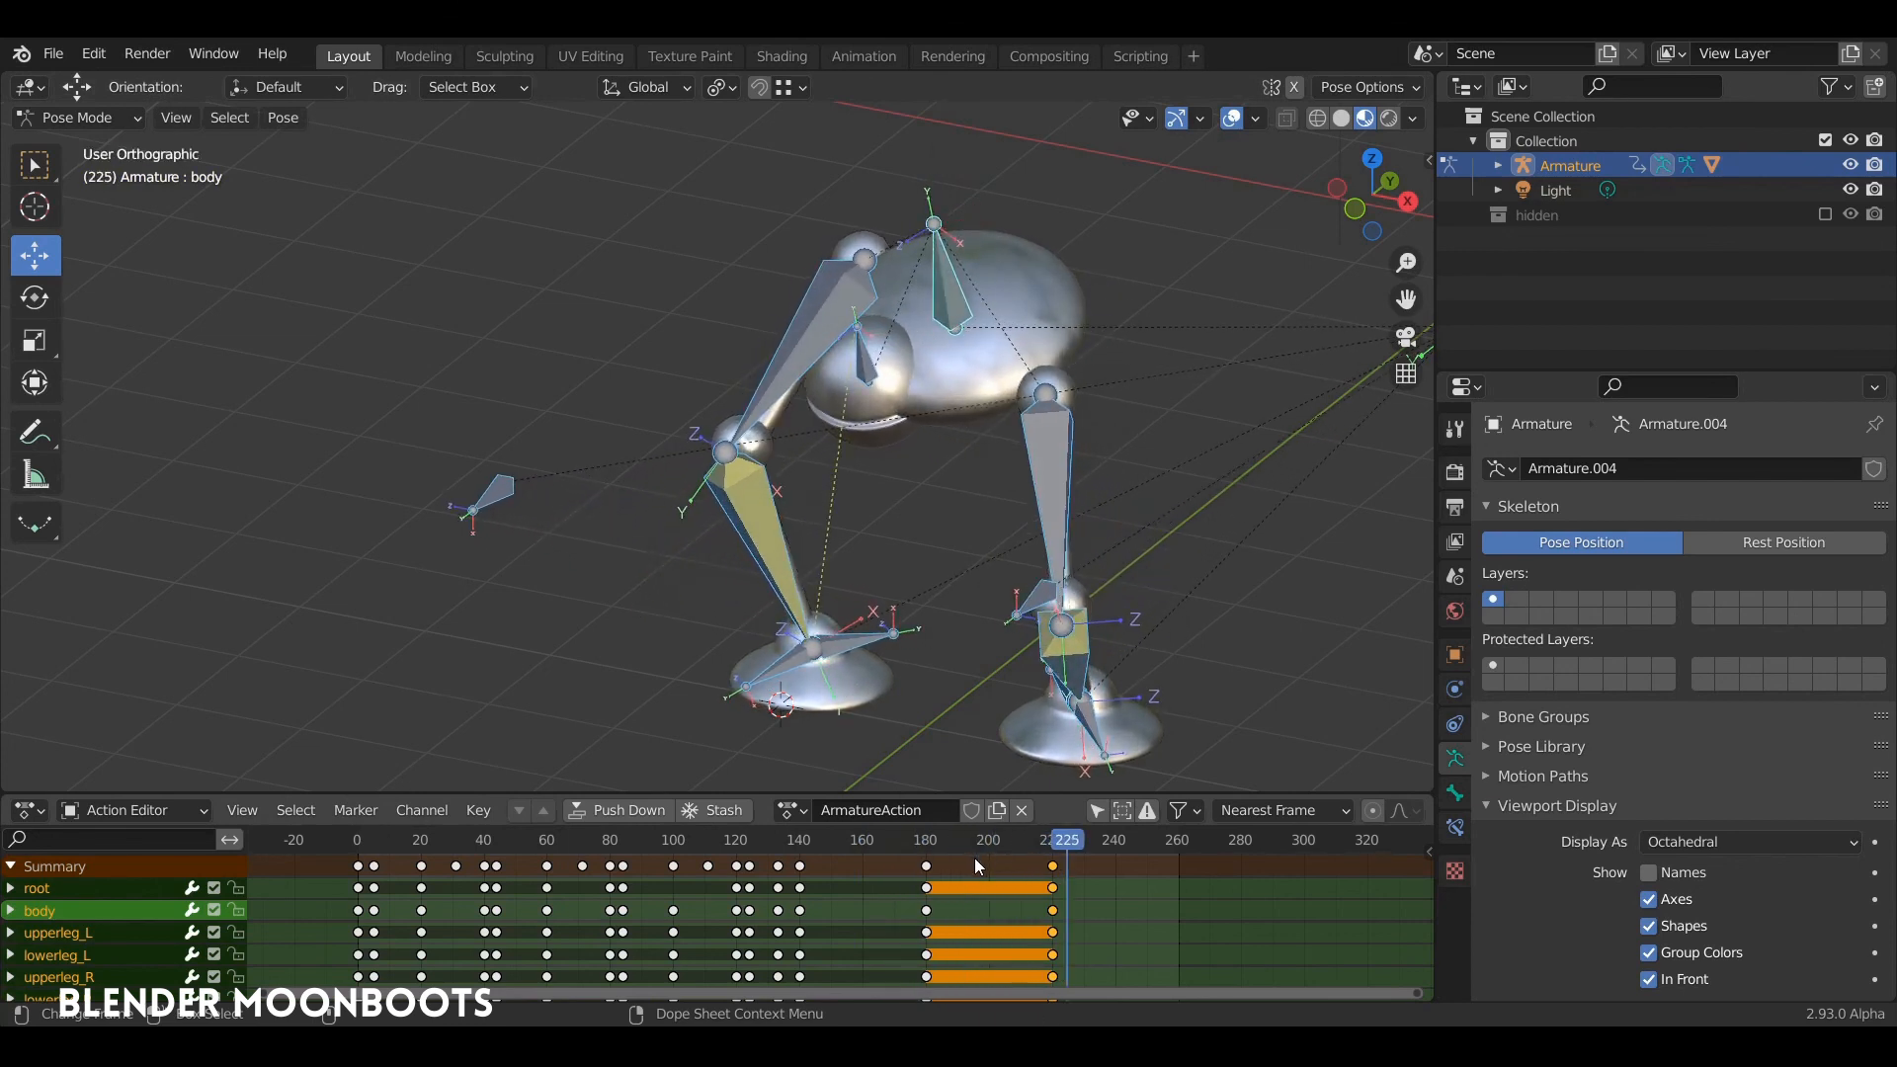
Step: Duplicate all keyframes at frame 180 and place the copies at frame 260
left_click_drag(974, 858, 931, 859)
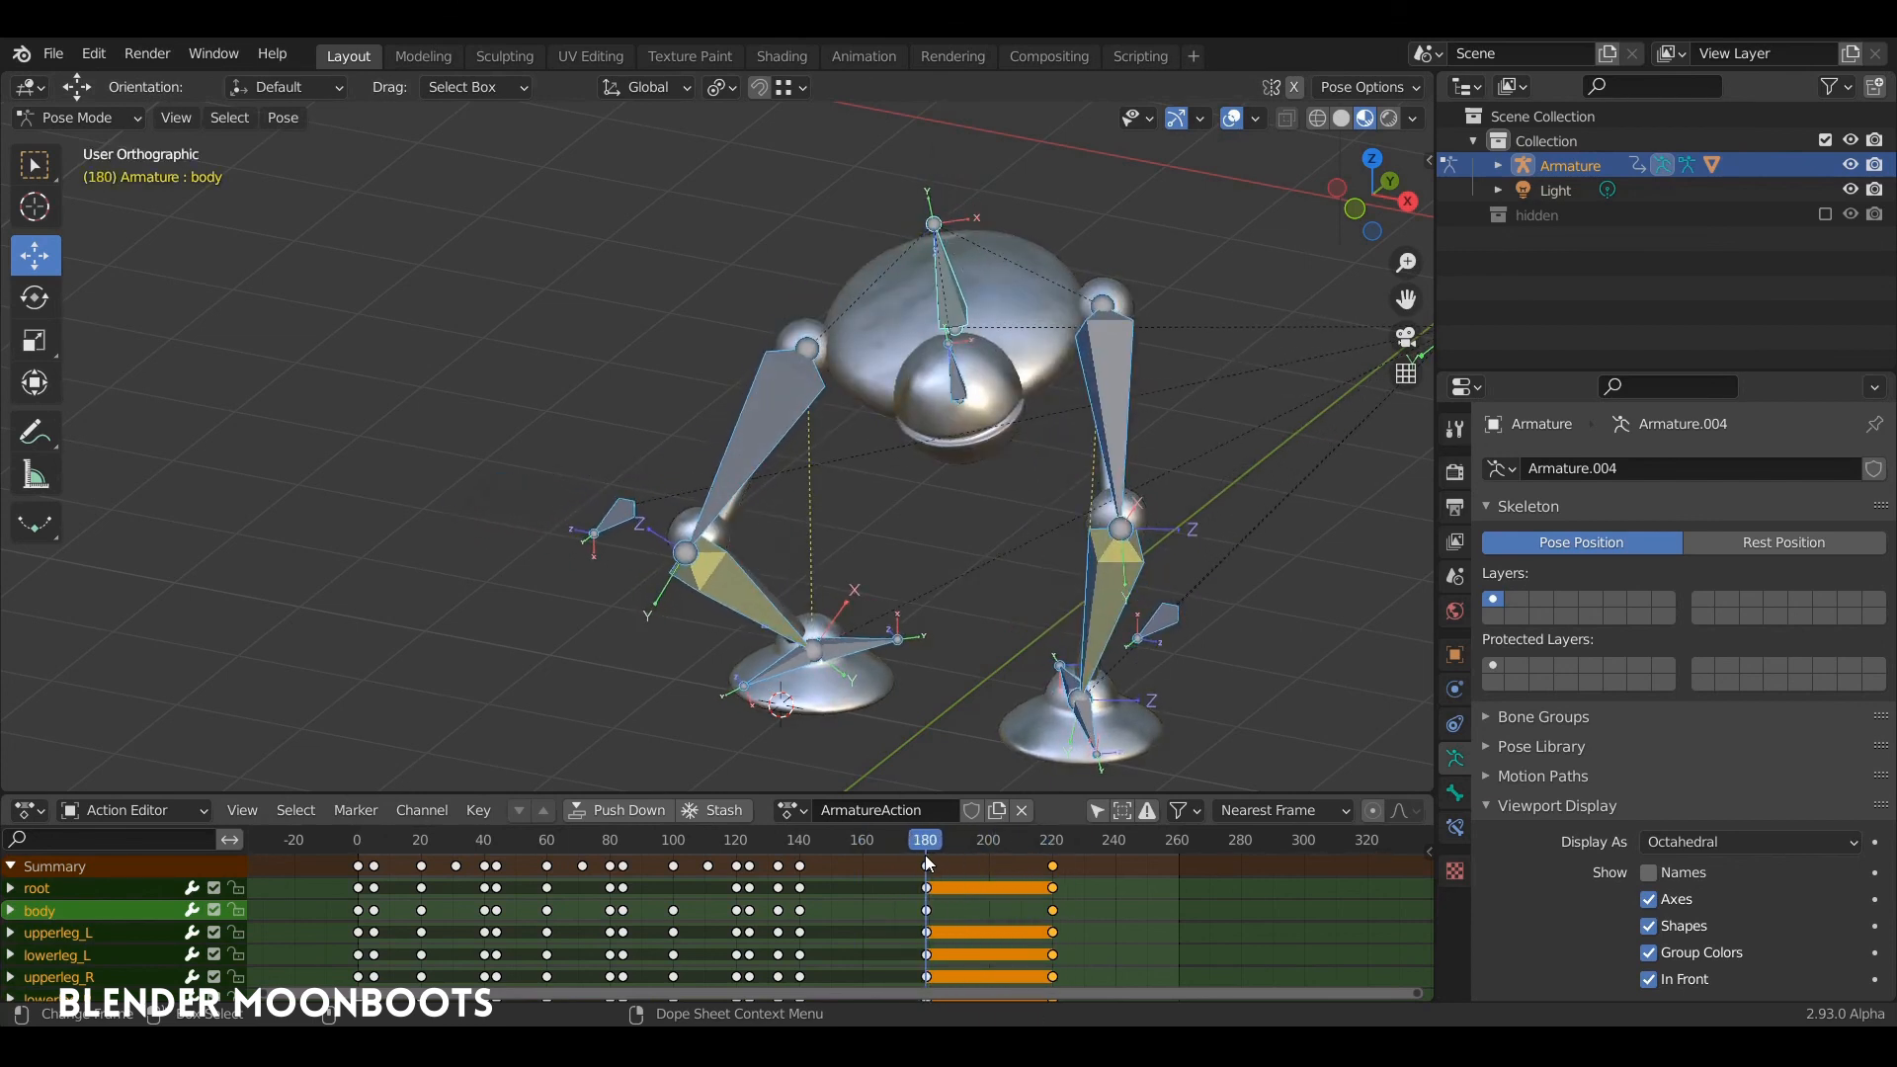
left_click(928, 863)
key("shift+d")
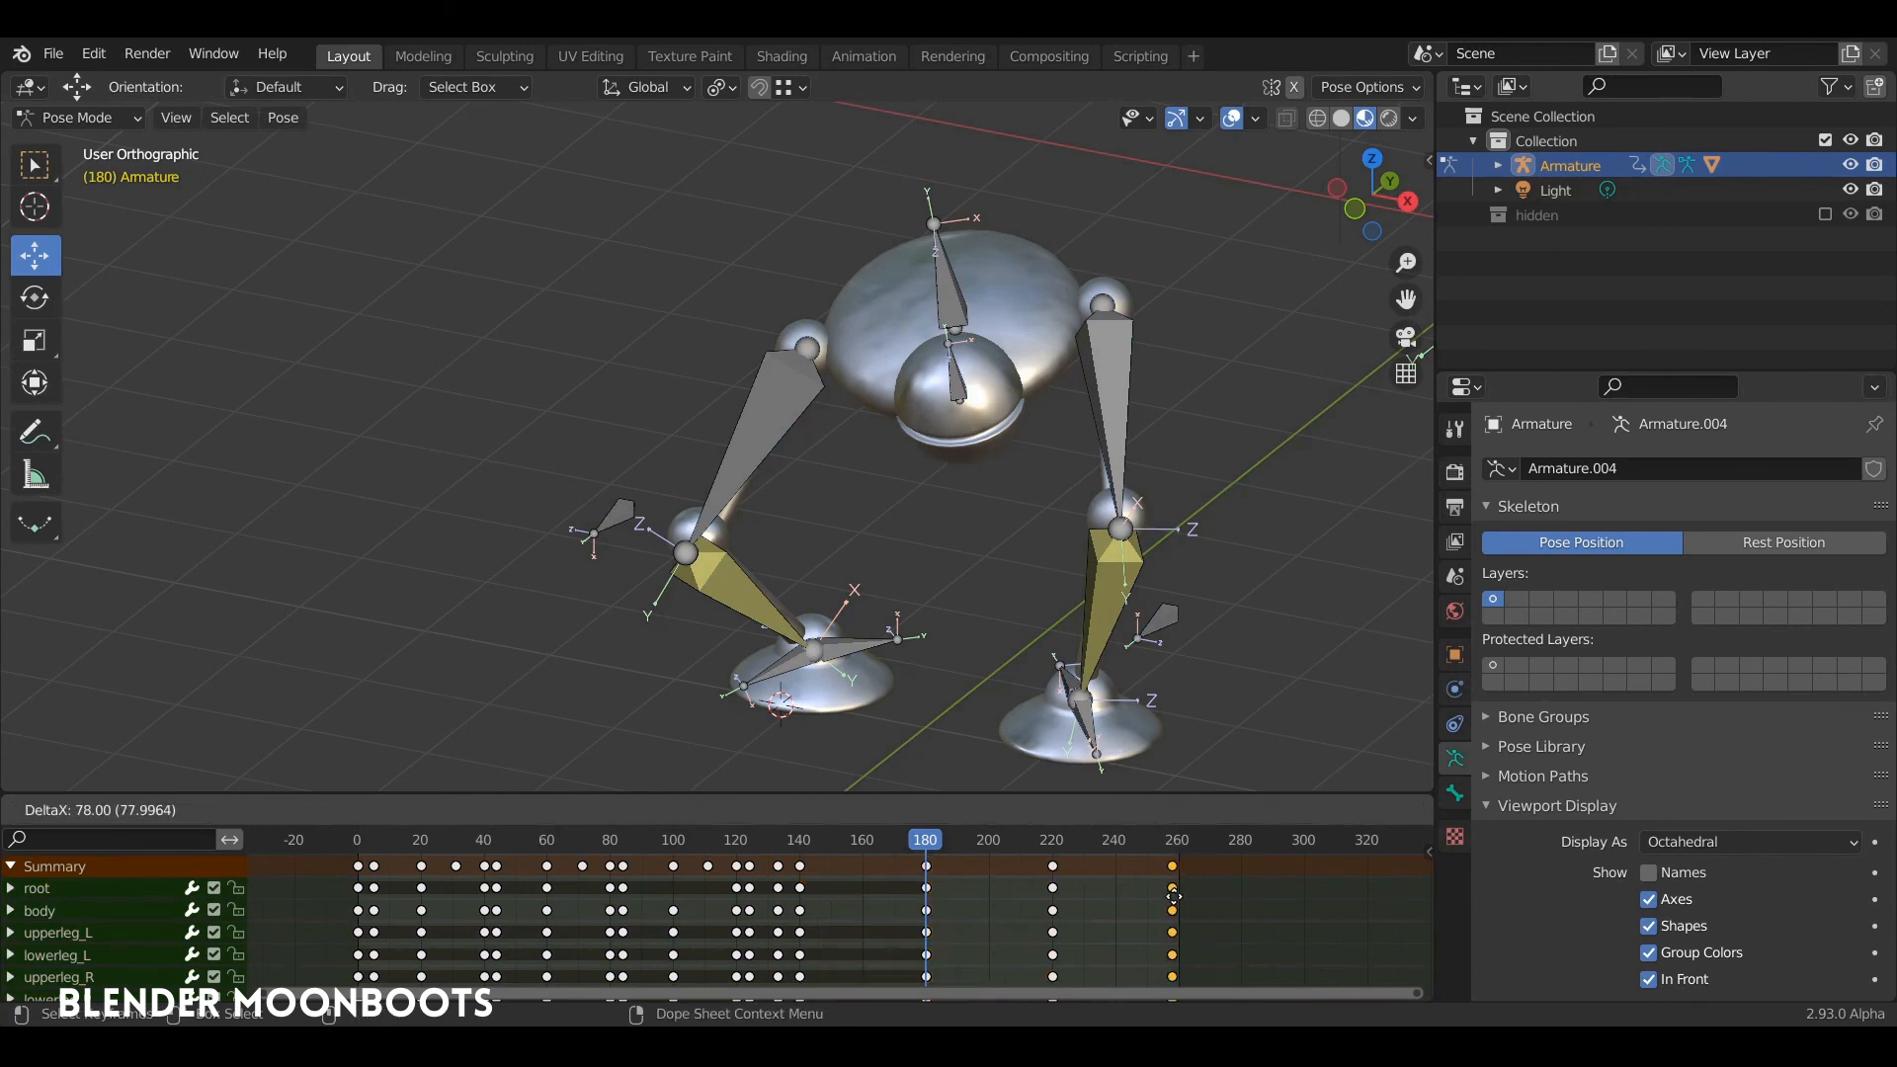
left_click(1183, 901)
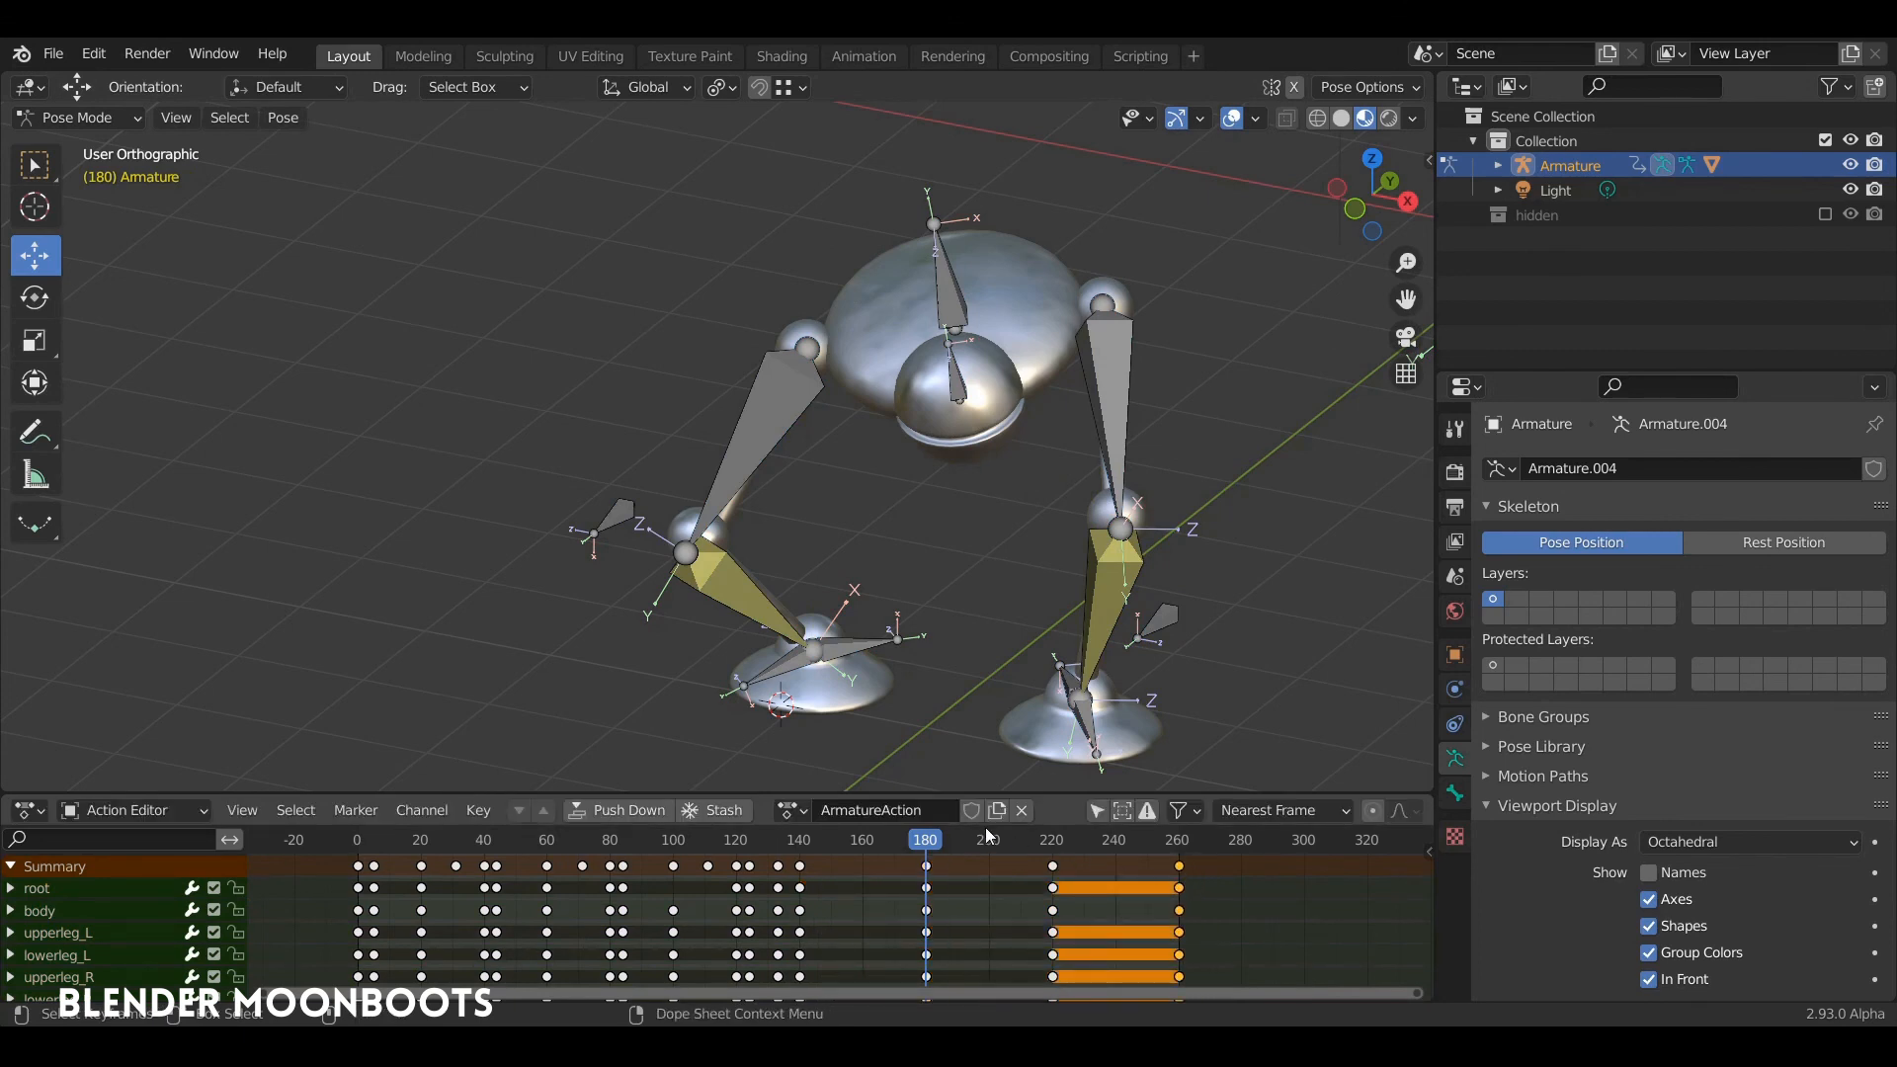
Step: Play from about frame 137 to check the crouch, the turn and the return to the crouch
left_click(932, 852)
left_click_drag(930, 850, 790, 847)
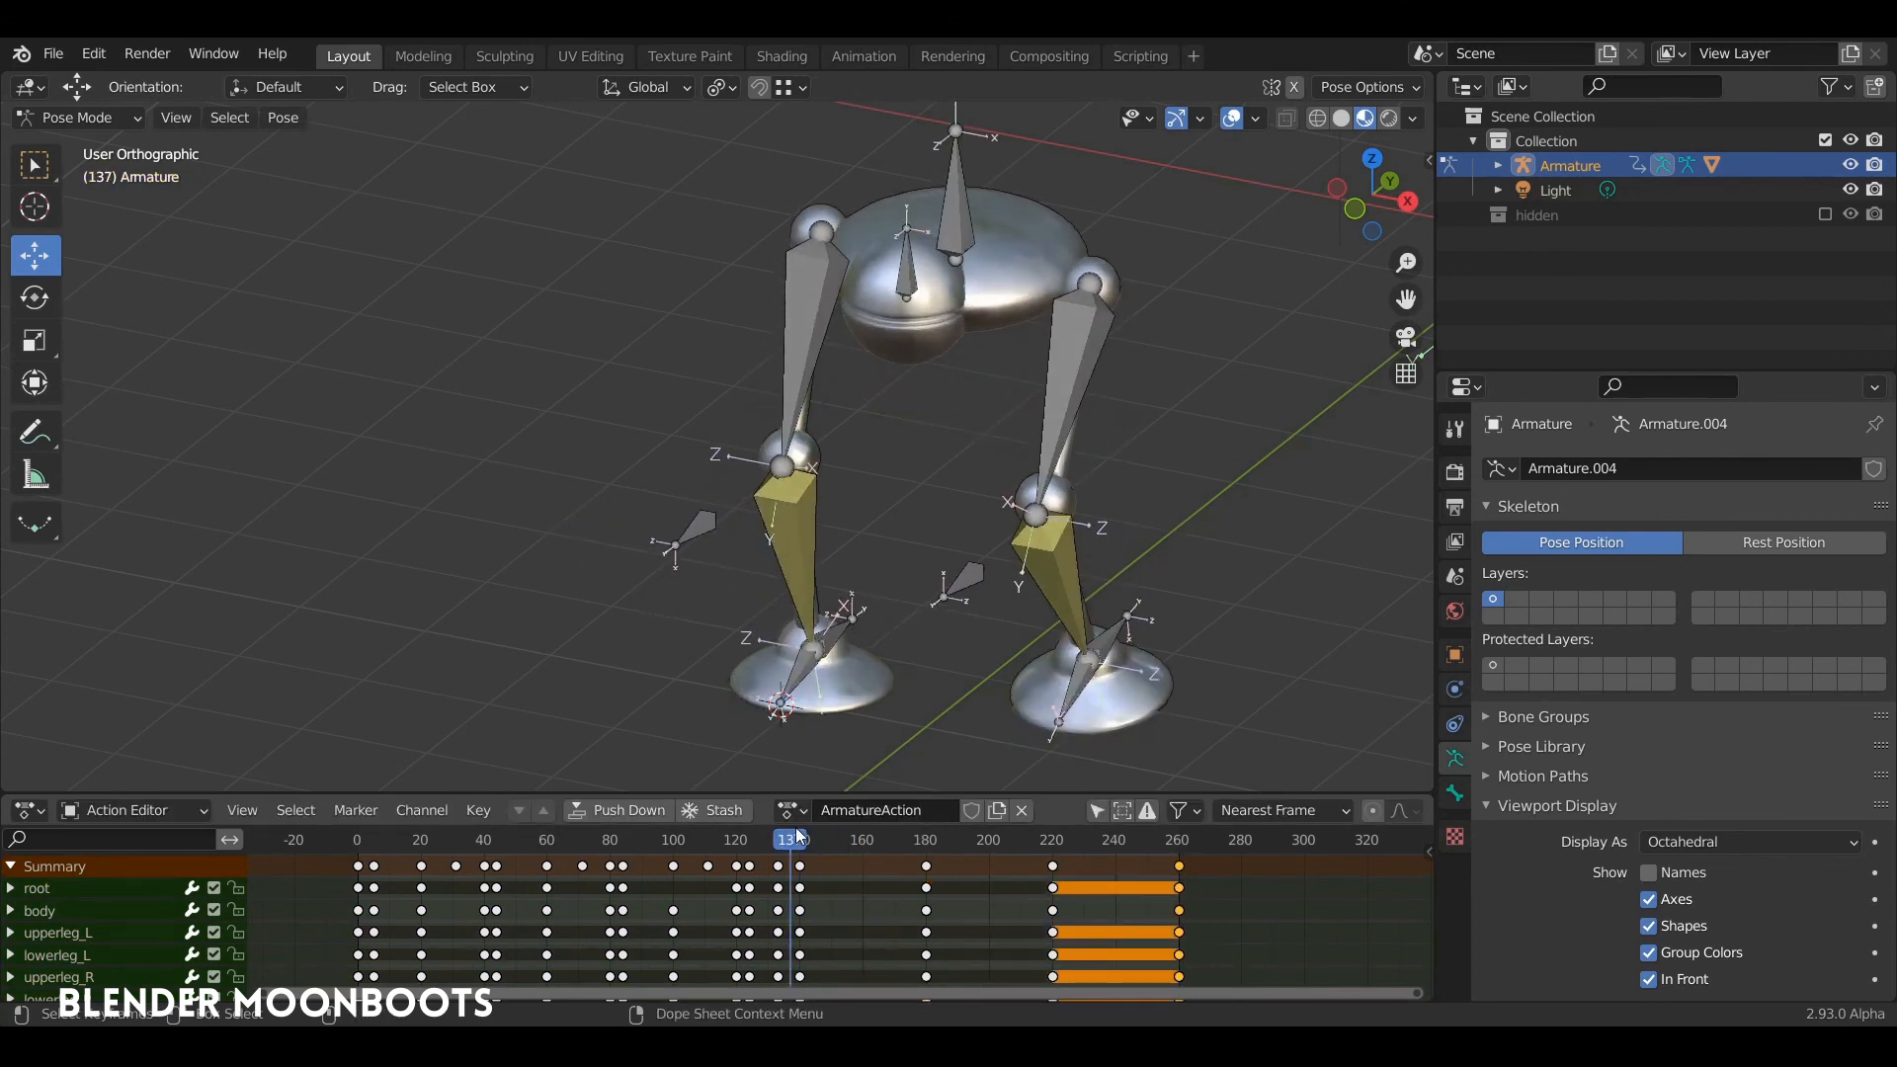
key("space")
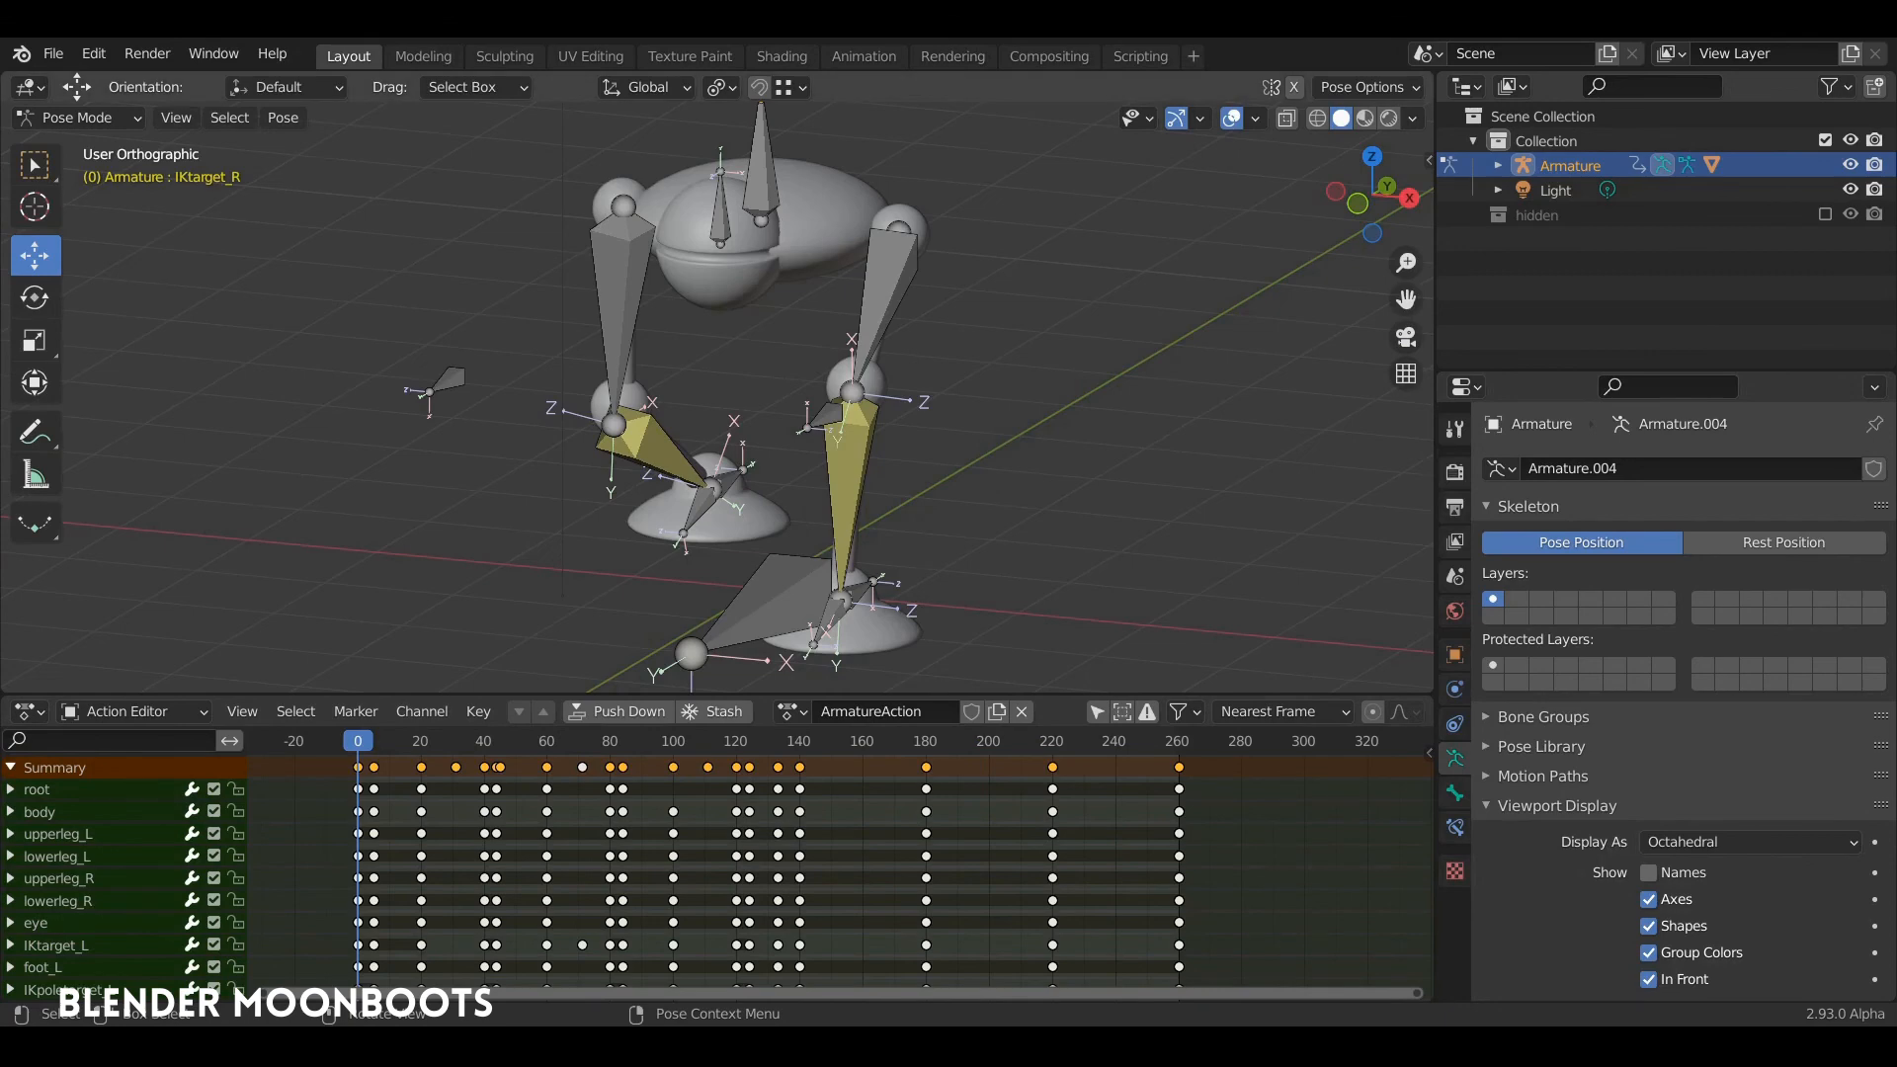
Step: Inspect the right foot's IK target, limit the channels to IKtarget_R, and show only its Z Location curve in the Graph Editor
middle_click_drag(719, 472, 914, 512)
middle_click_drag(780, 426, 1053, 476)
scroll(703, 420, "up", 6)
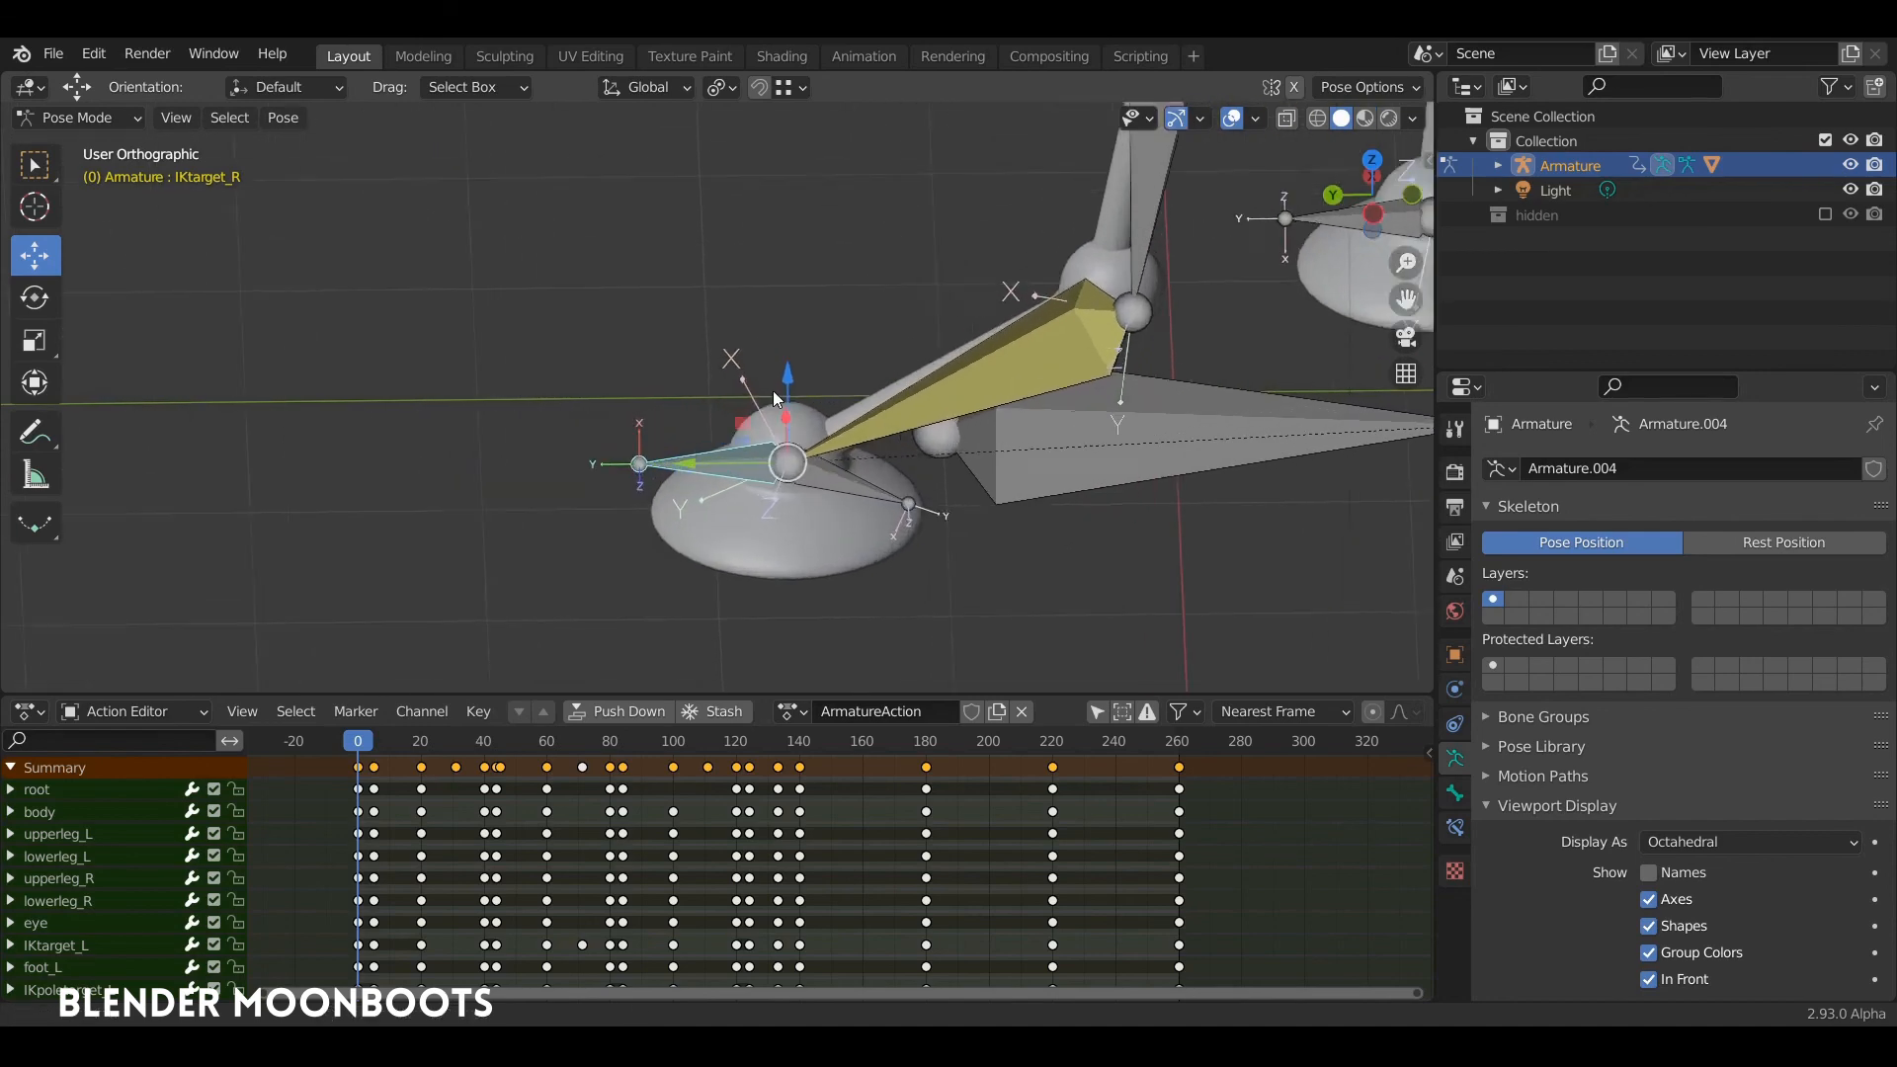
middle_click_drag(567, 559, 613, 435, "shift")
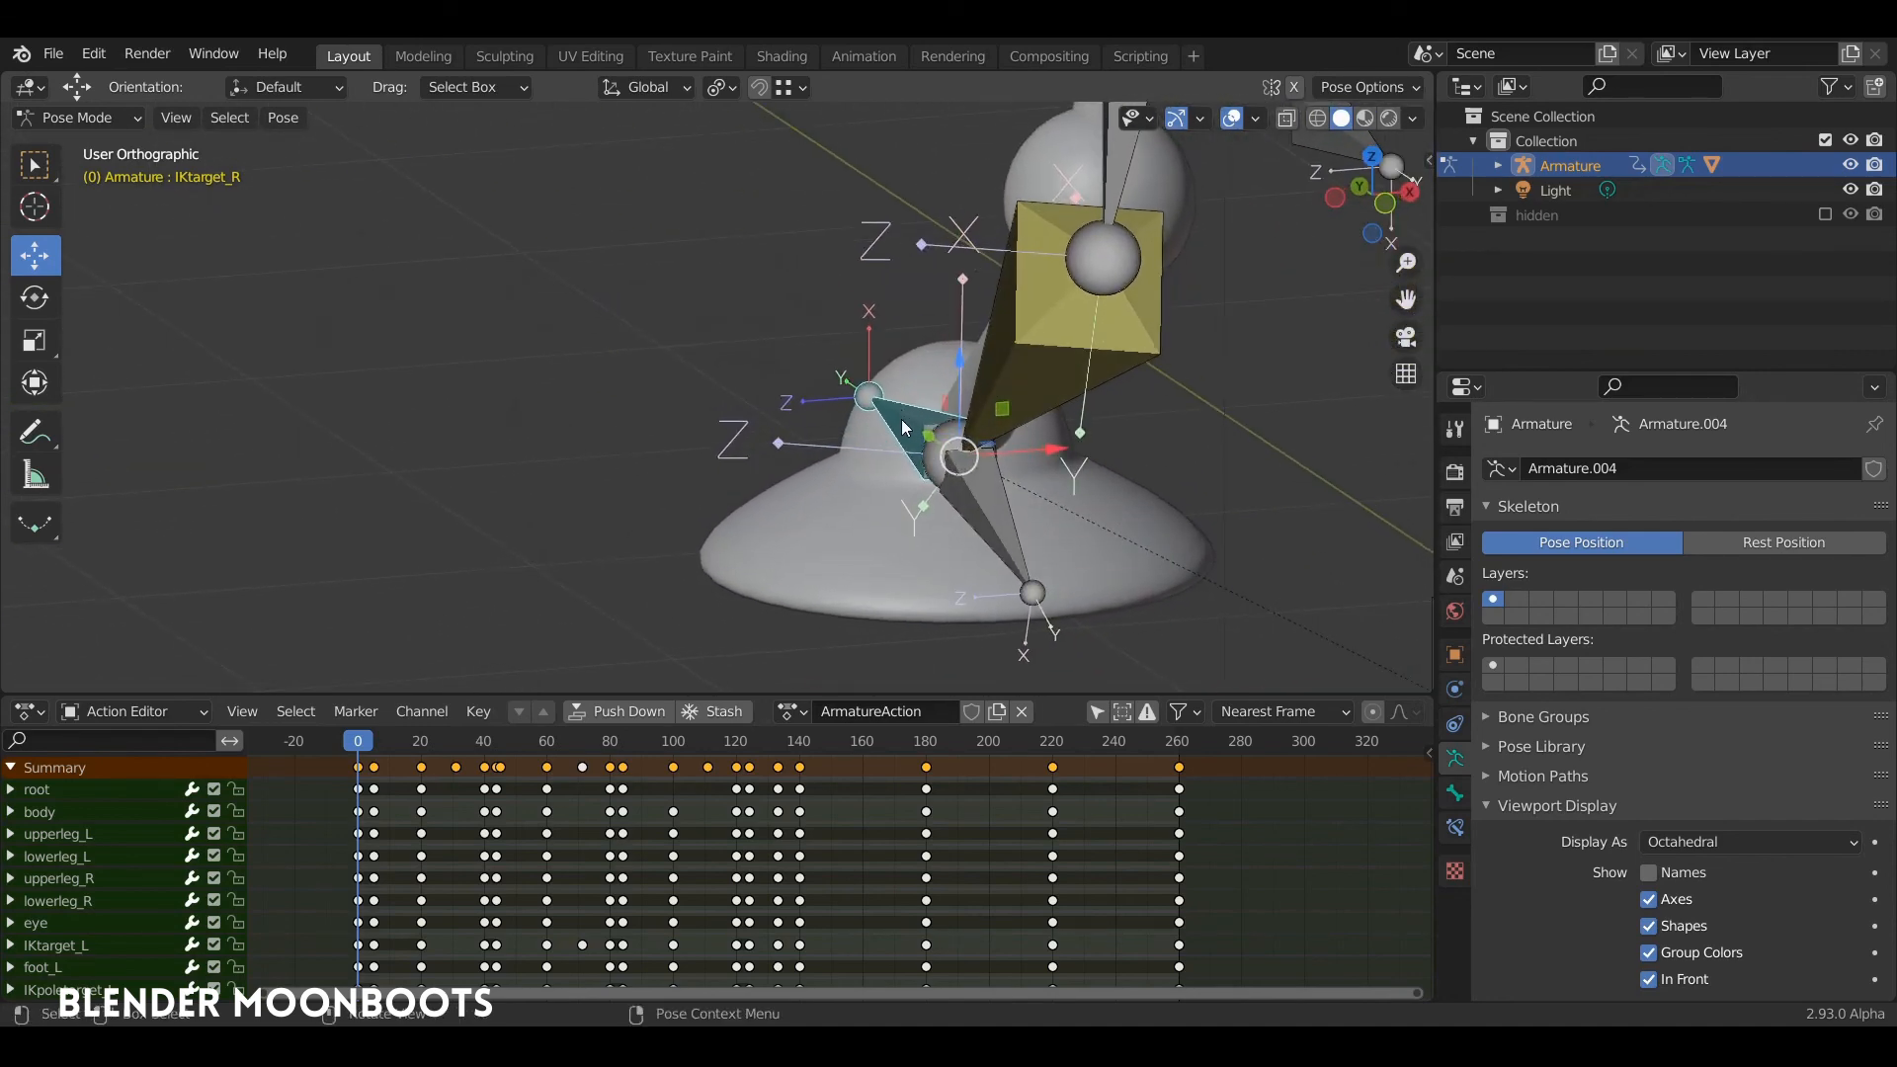
middle_click_drag(917, 430, 939, 427)
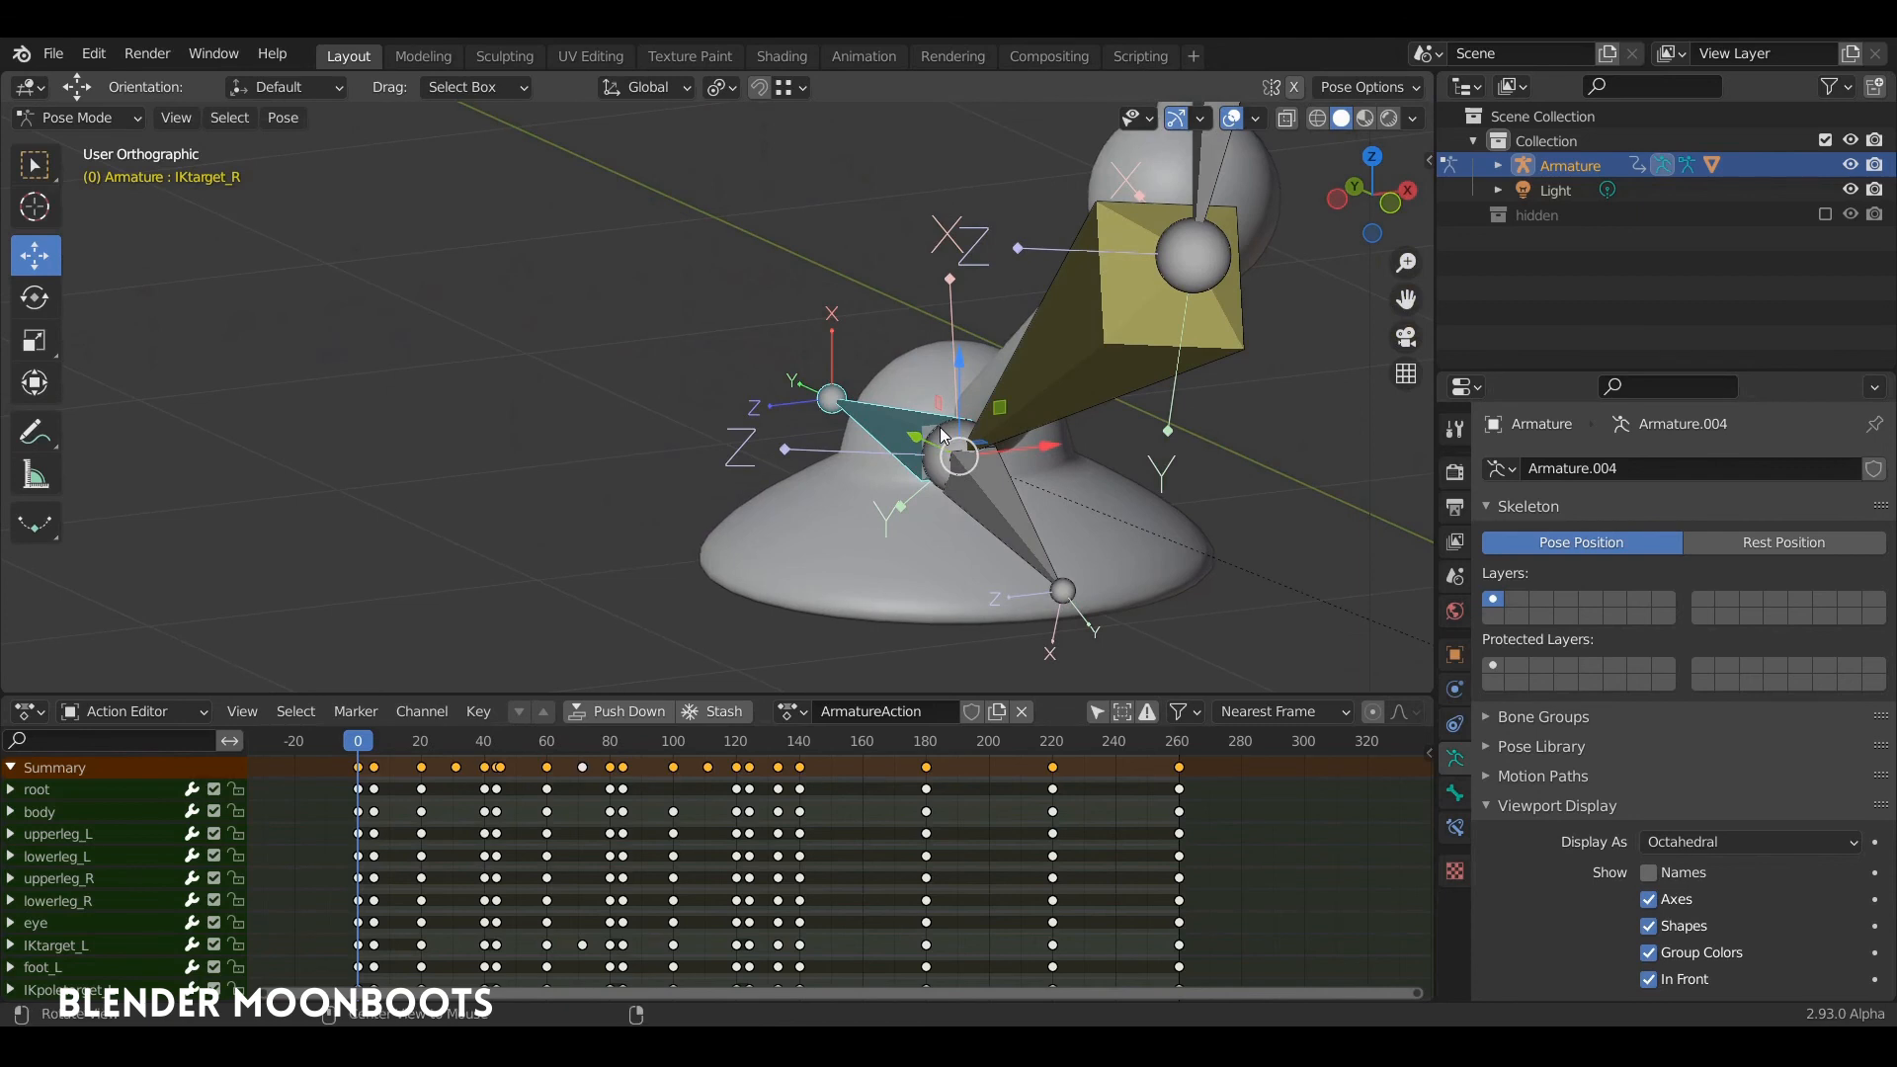
left_click(1096, 711)
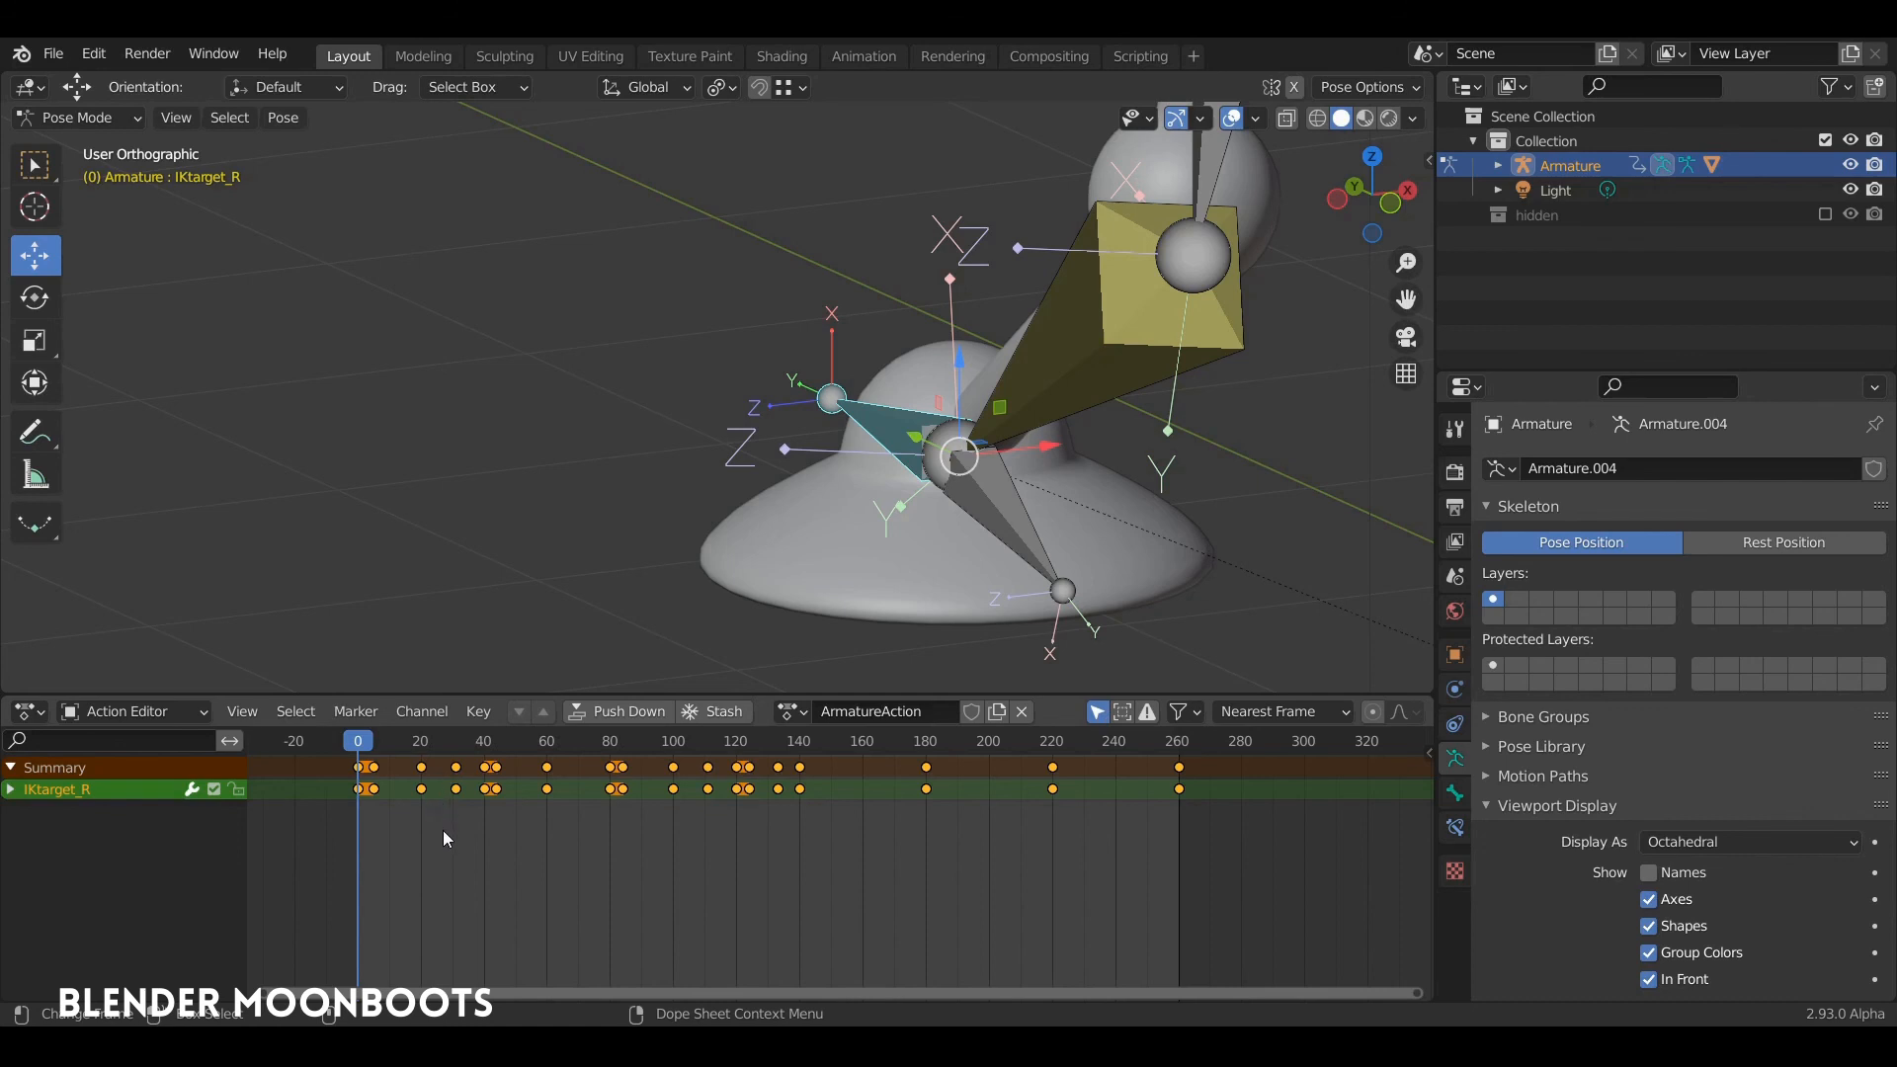
key("ctrl+Tab")
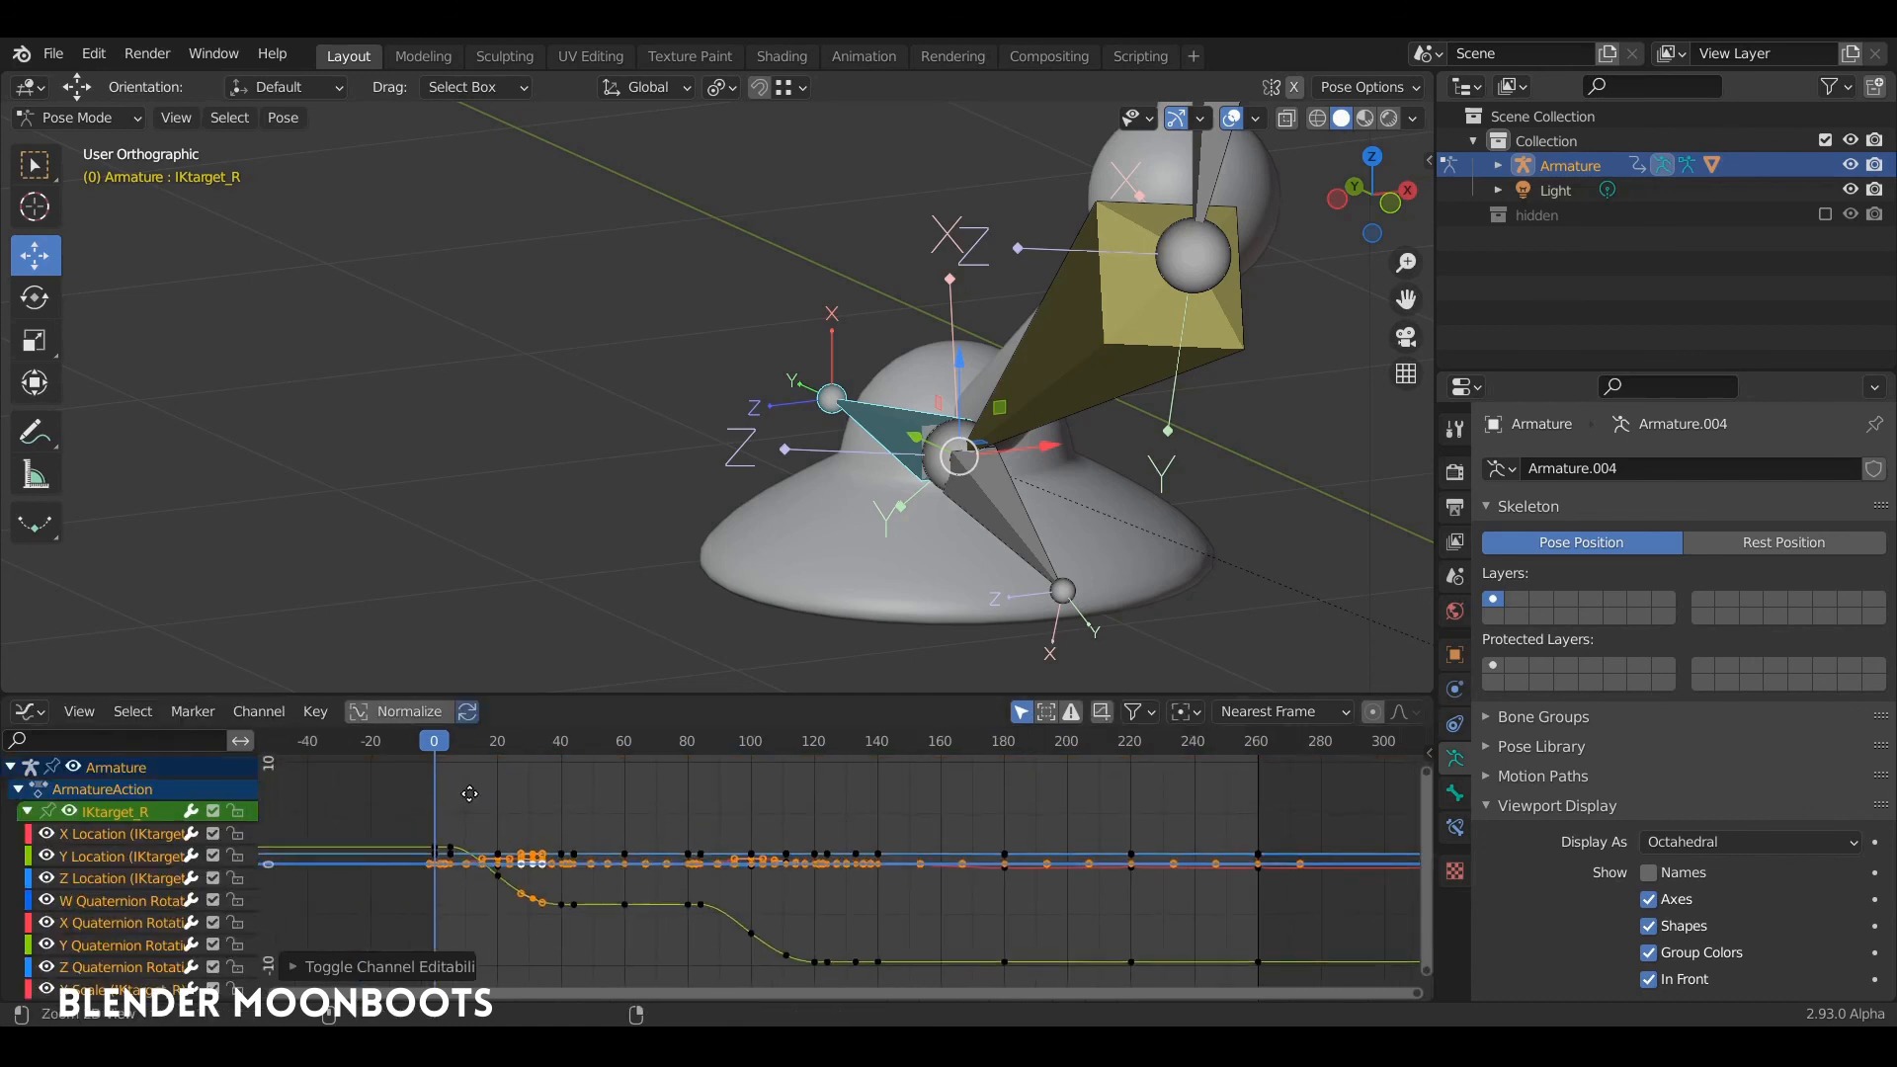
middle_click_drag(469, 793, 474, 765, "ctrl")
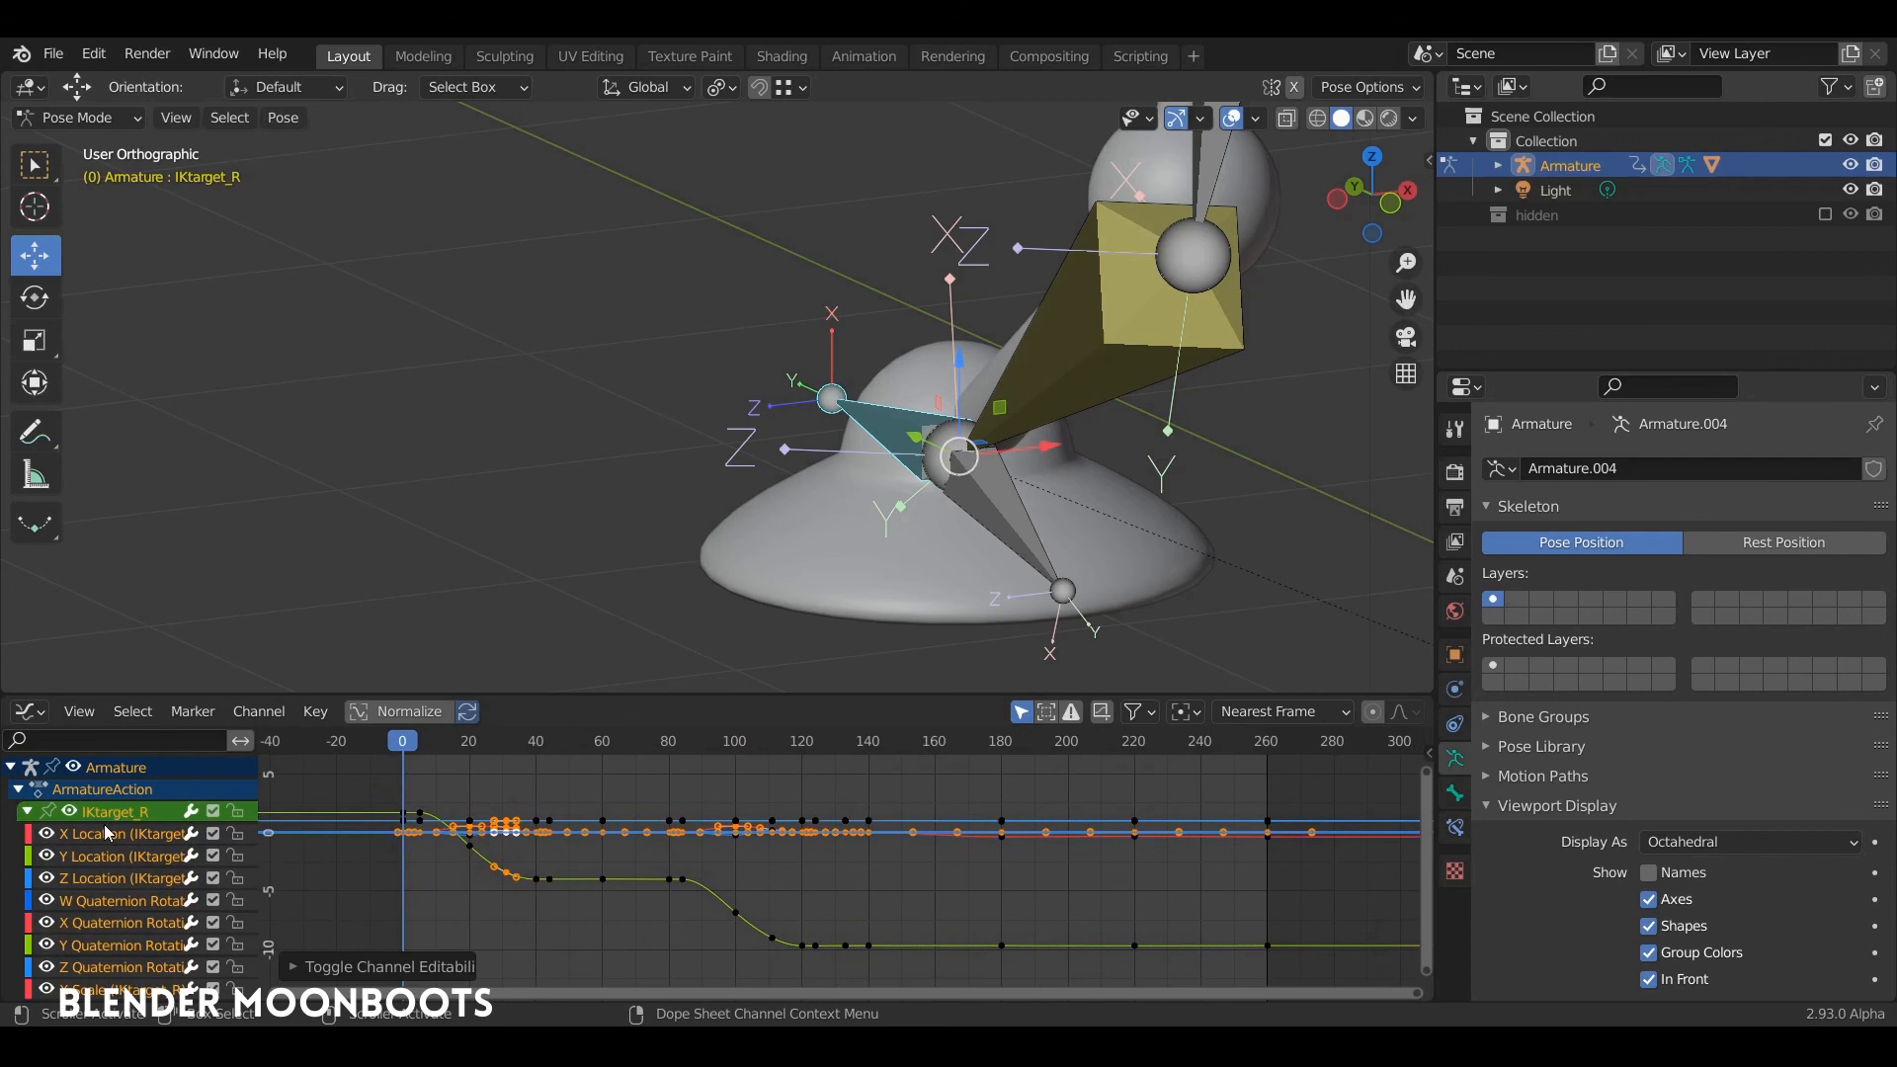
left_click(109, 879)
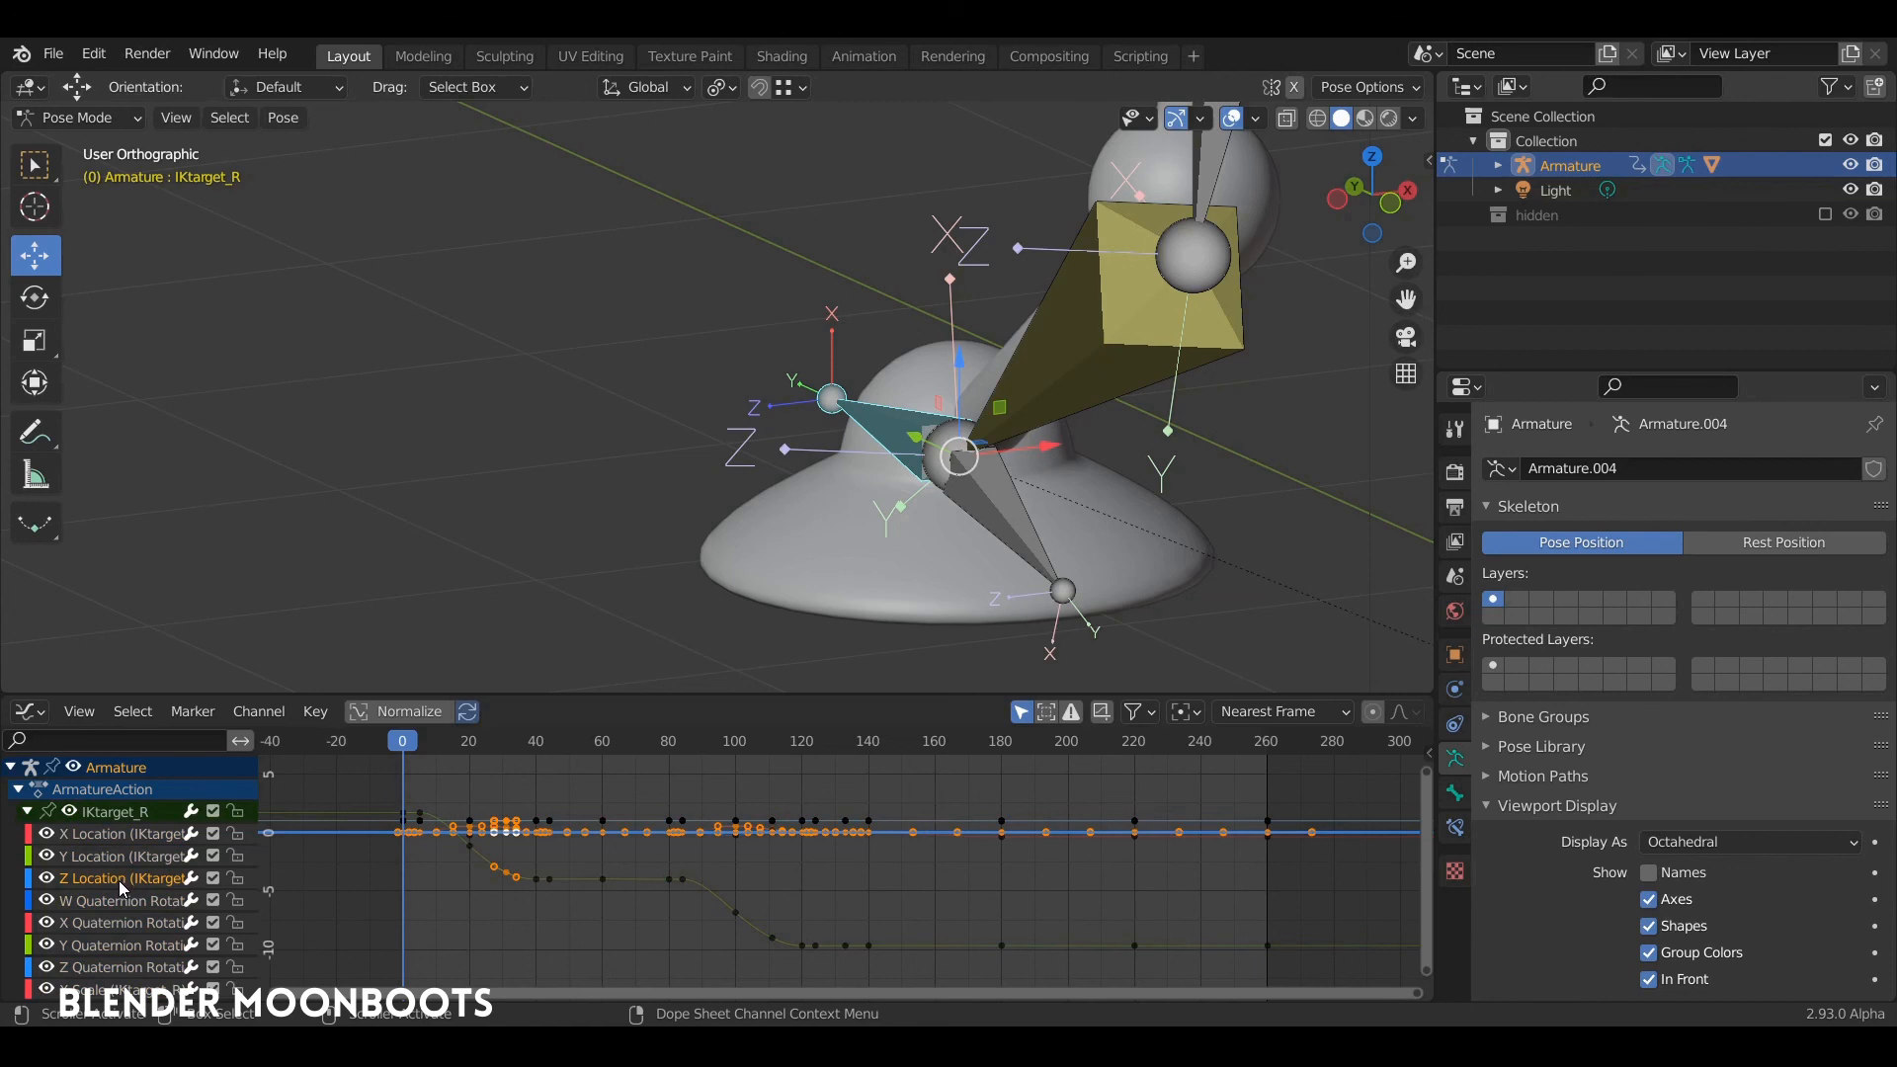
key("shift+h")
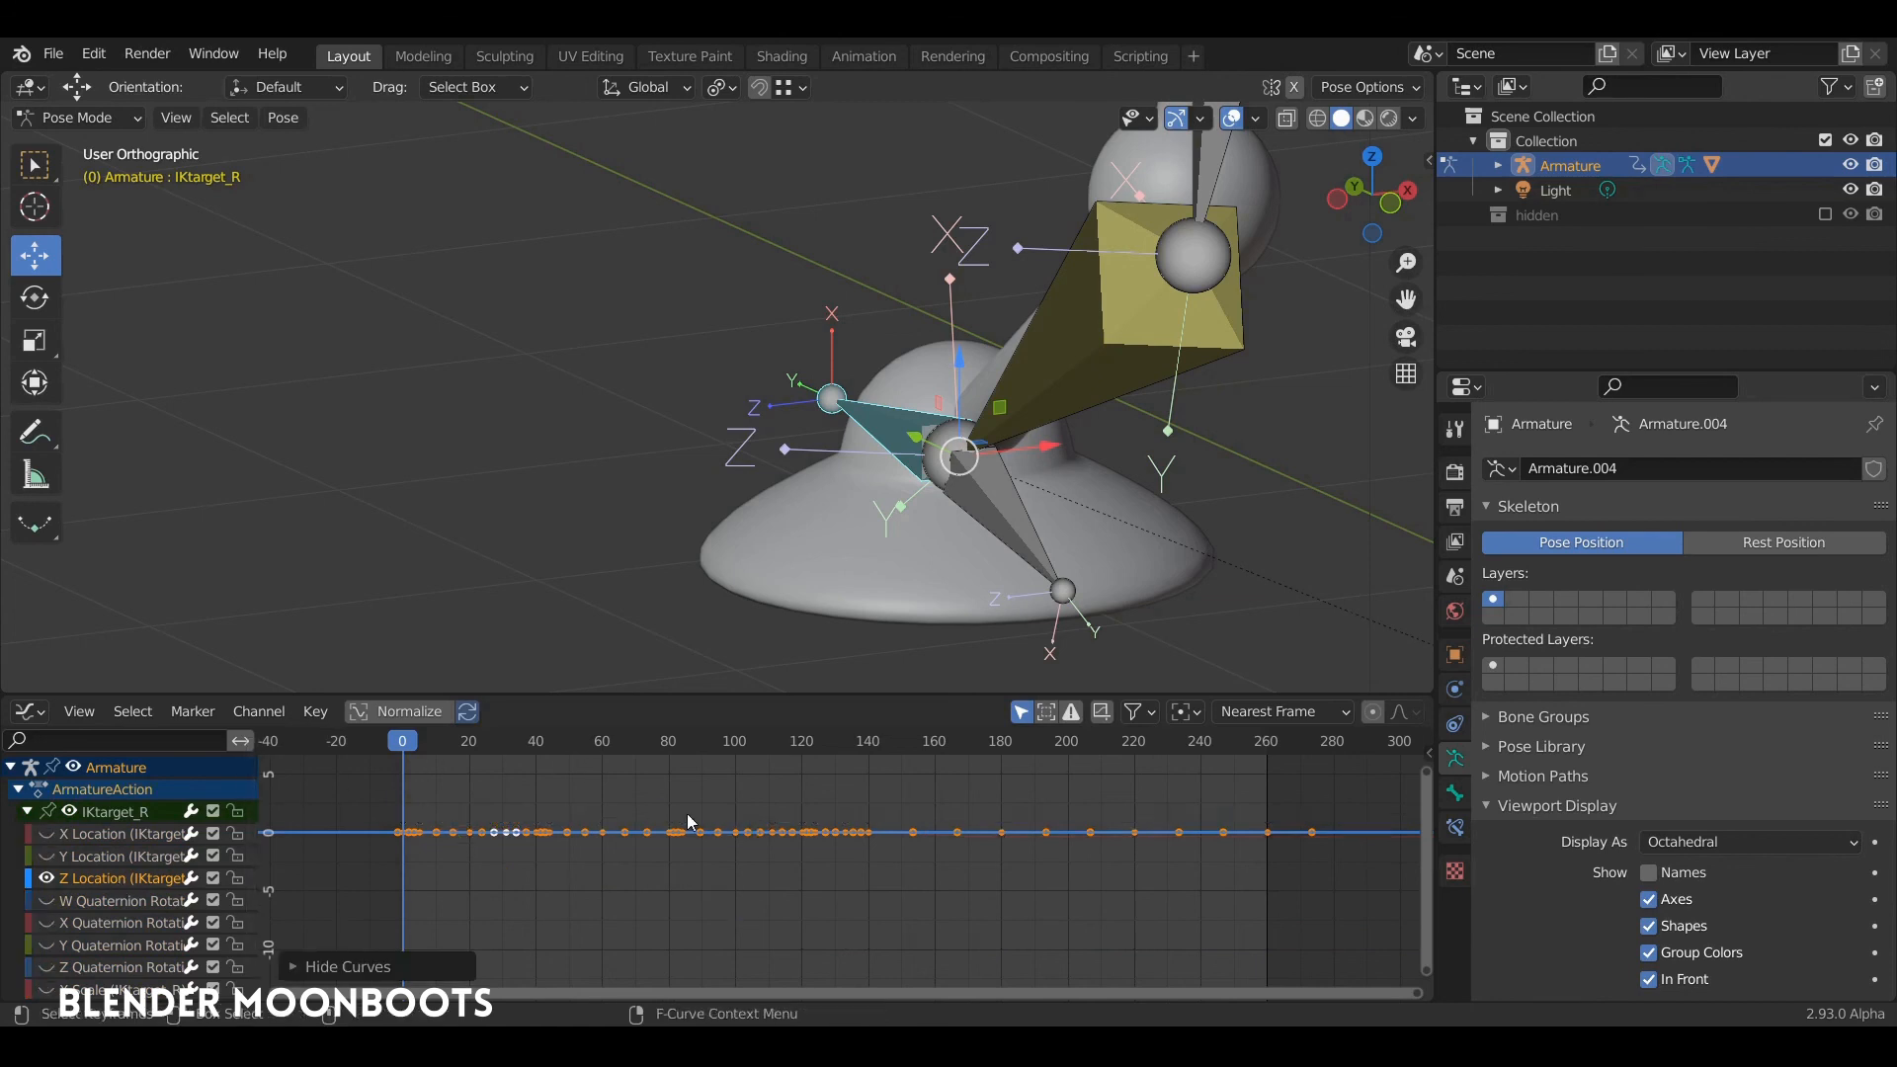
Step: Raise the whole Z Location curve of IKtarget_R by about 0.317 along Y to shift the right foot outward
middle_click_drag(741, 840, 702, 865, "ctrl")
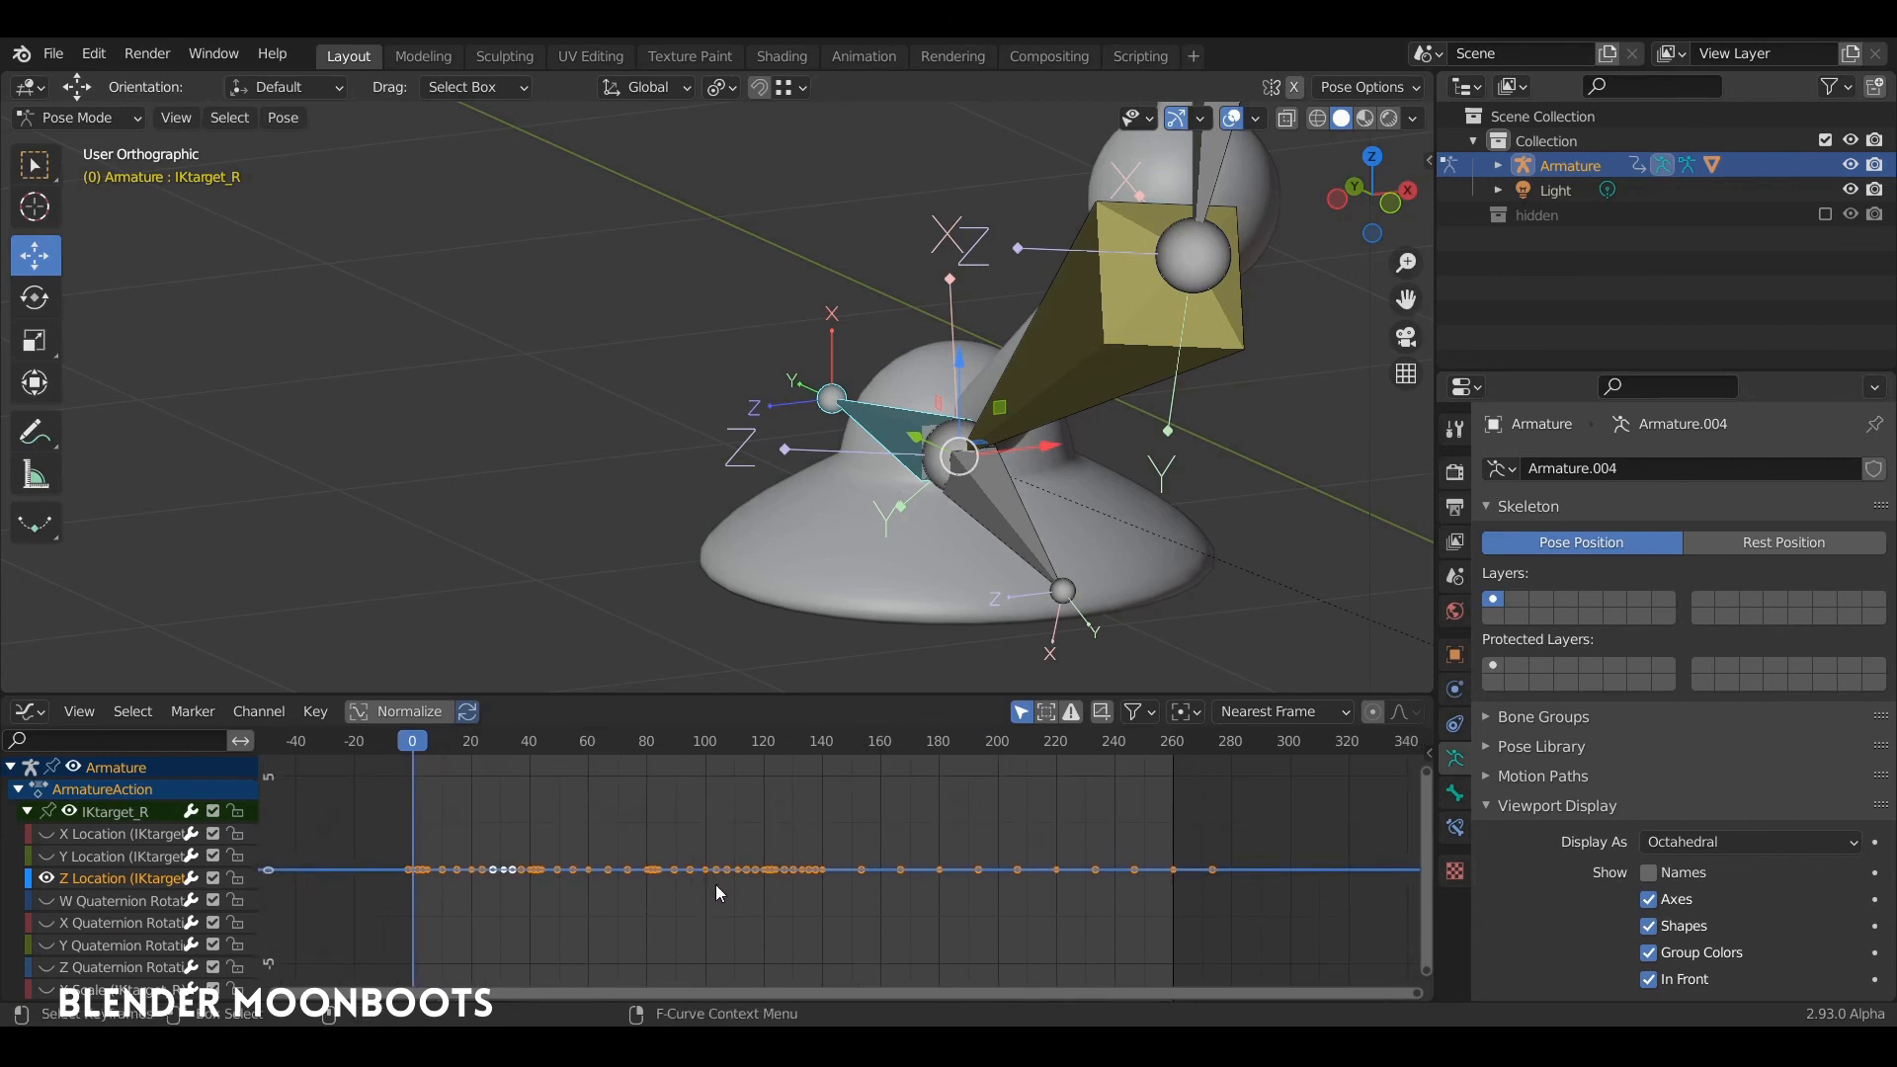
key("g")
key("y")
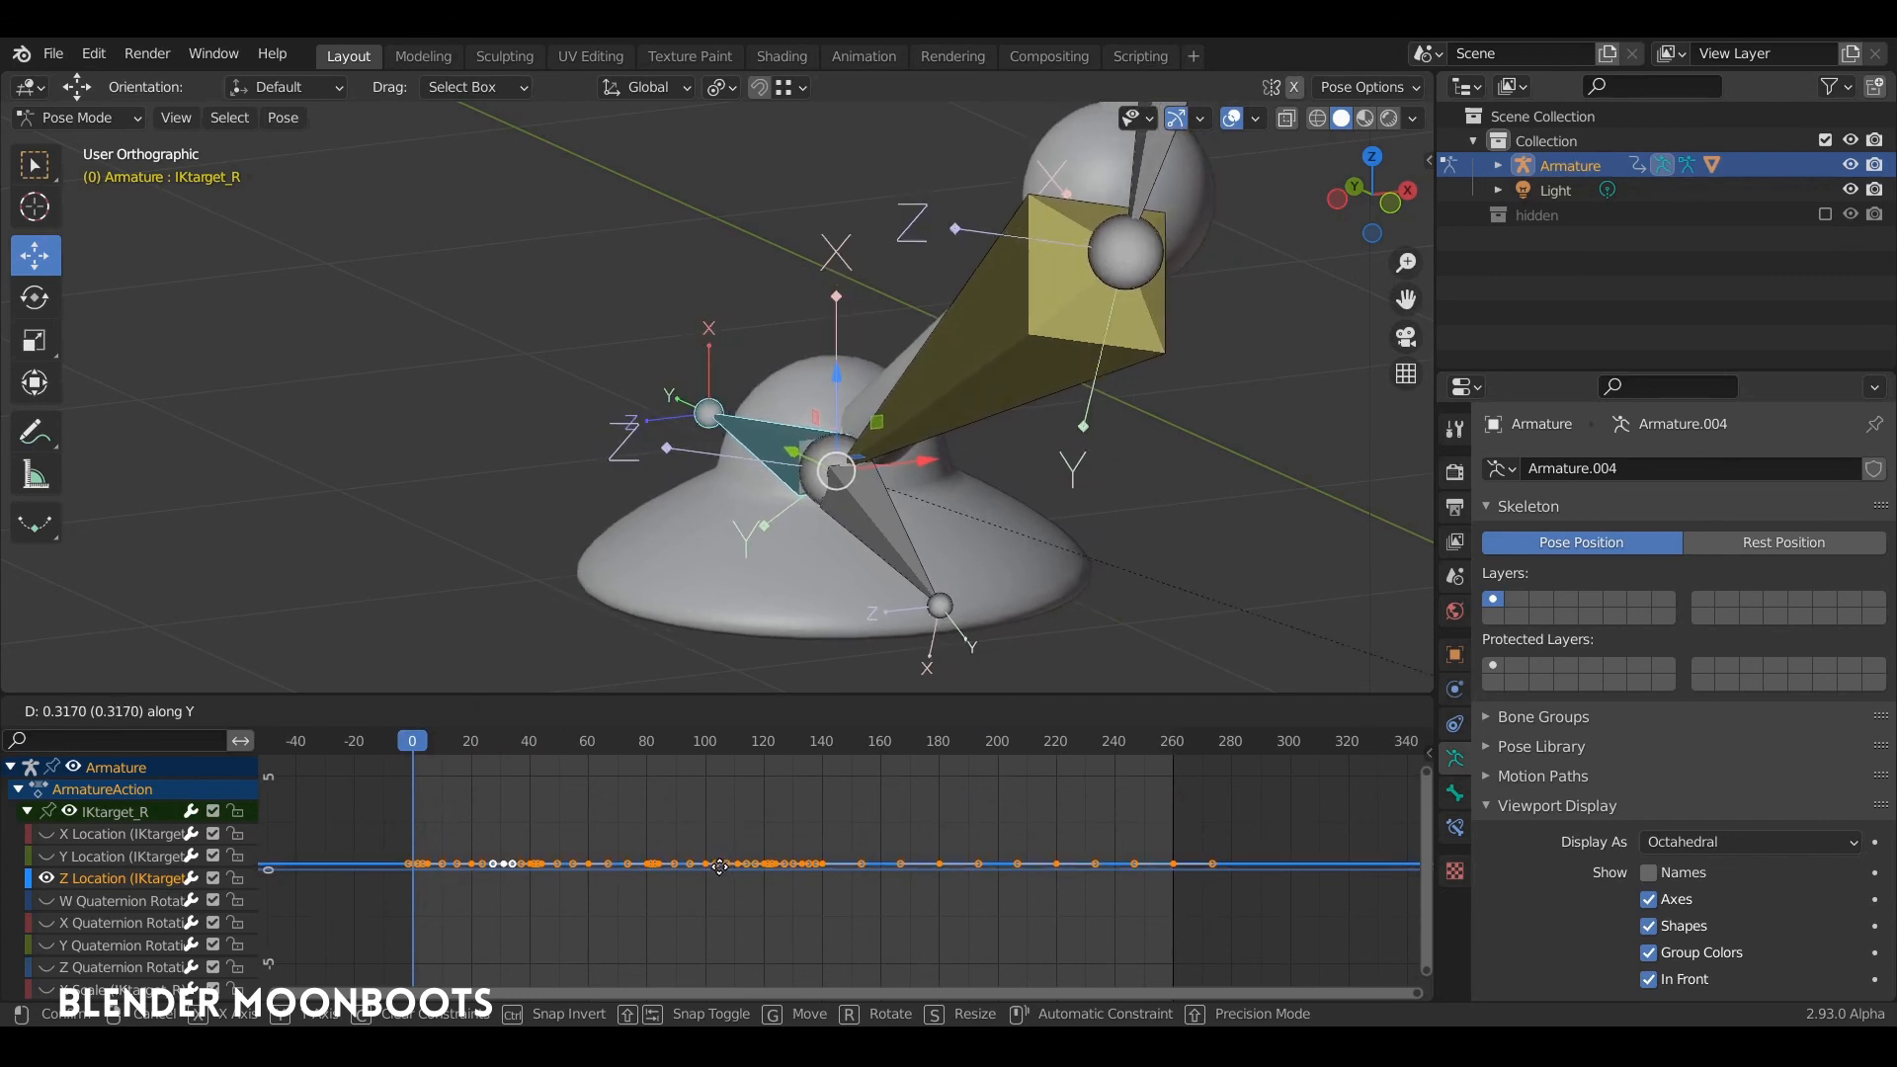
left_click(719, 866)
Step: Play the first steps of the walk and examine the right leg and foot placement around frame 38
scroll(806, 630, "down", 4)
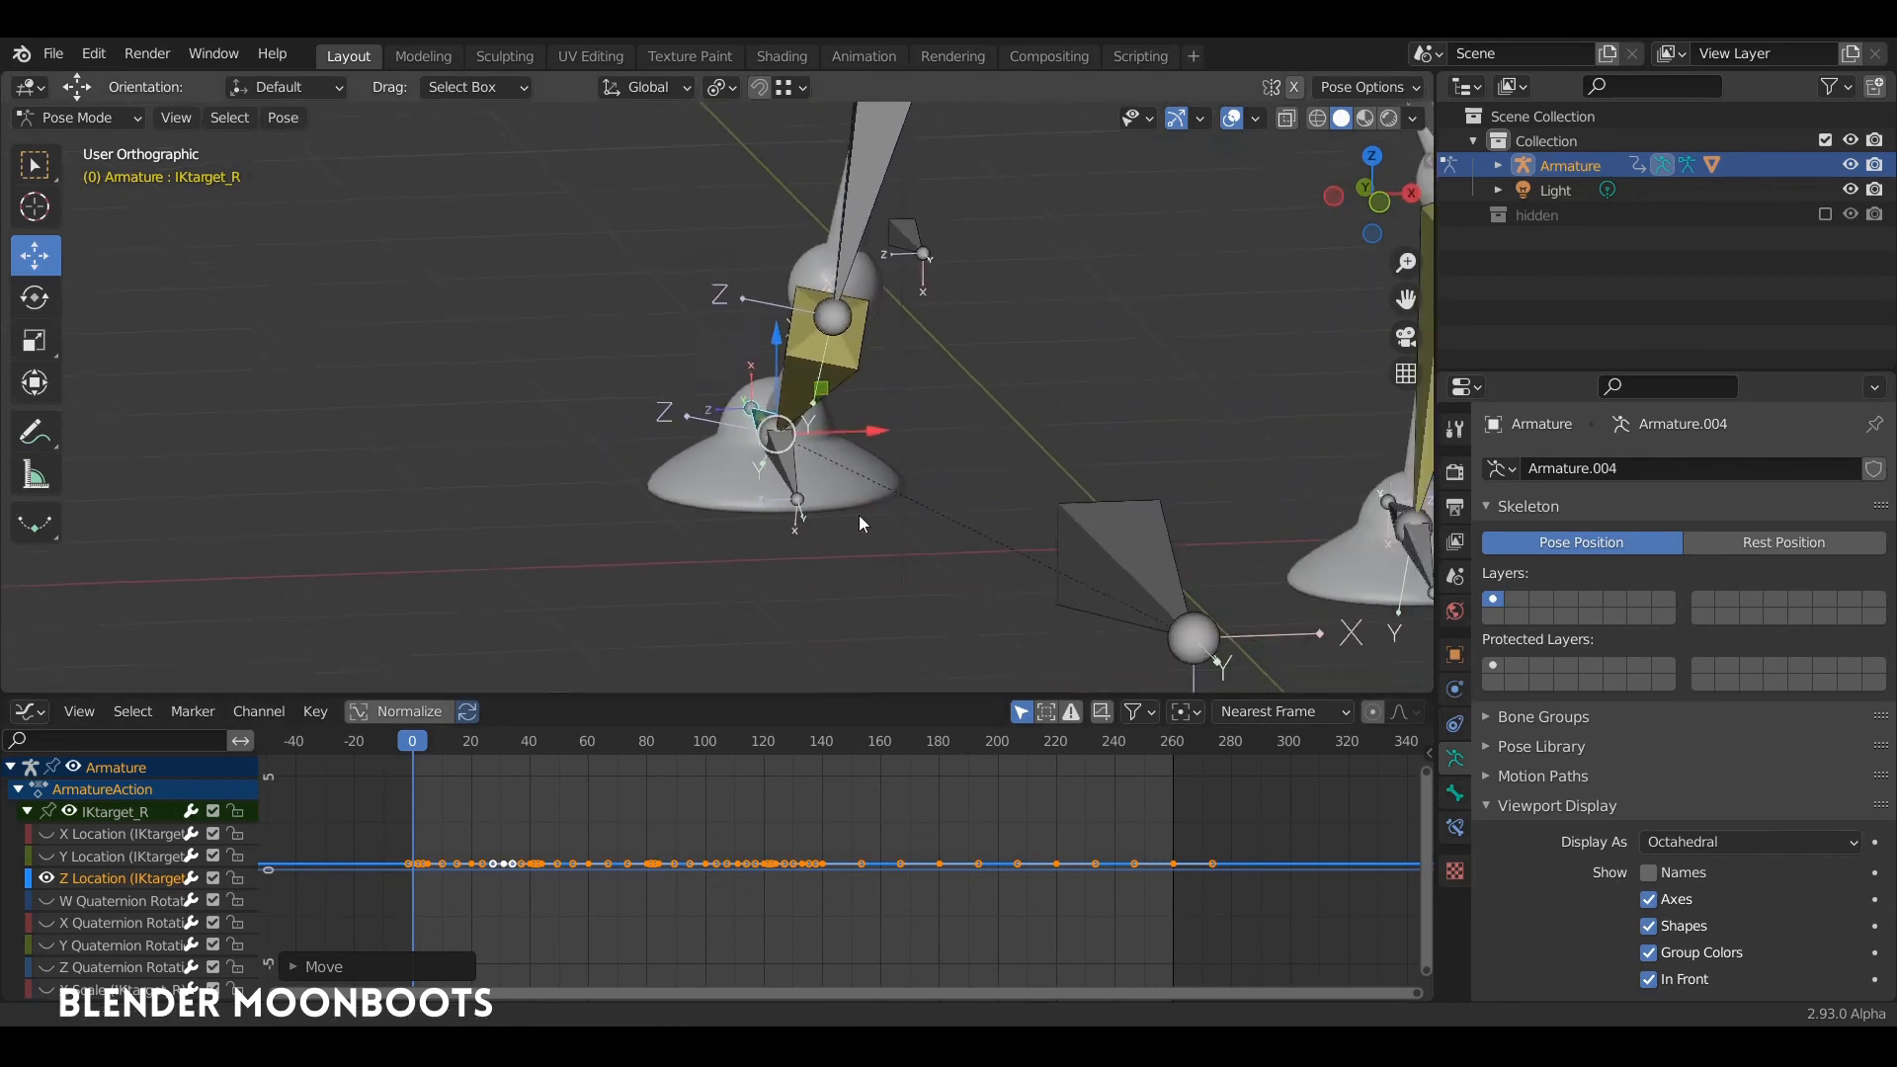
scroll(857, 515, "down", 3)
middle_click_drag(857, 516, 918, 534)
key("space")
key("space")
middle_click_drag(919, 533, 1053, 474, "shift")
scroll(928, 441, "up", 4)
middle_click_drag(928, 440, 992, 389)
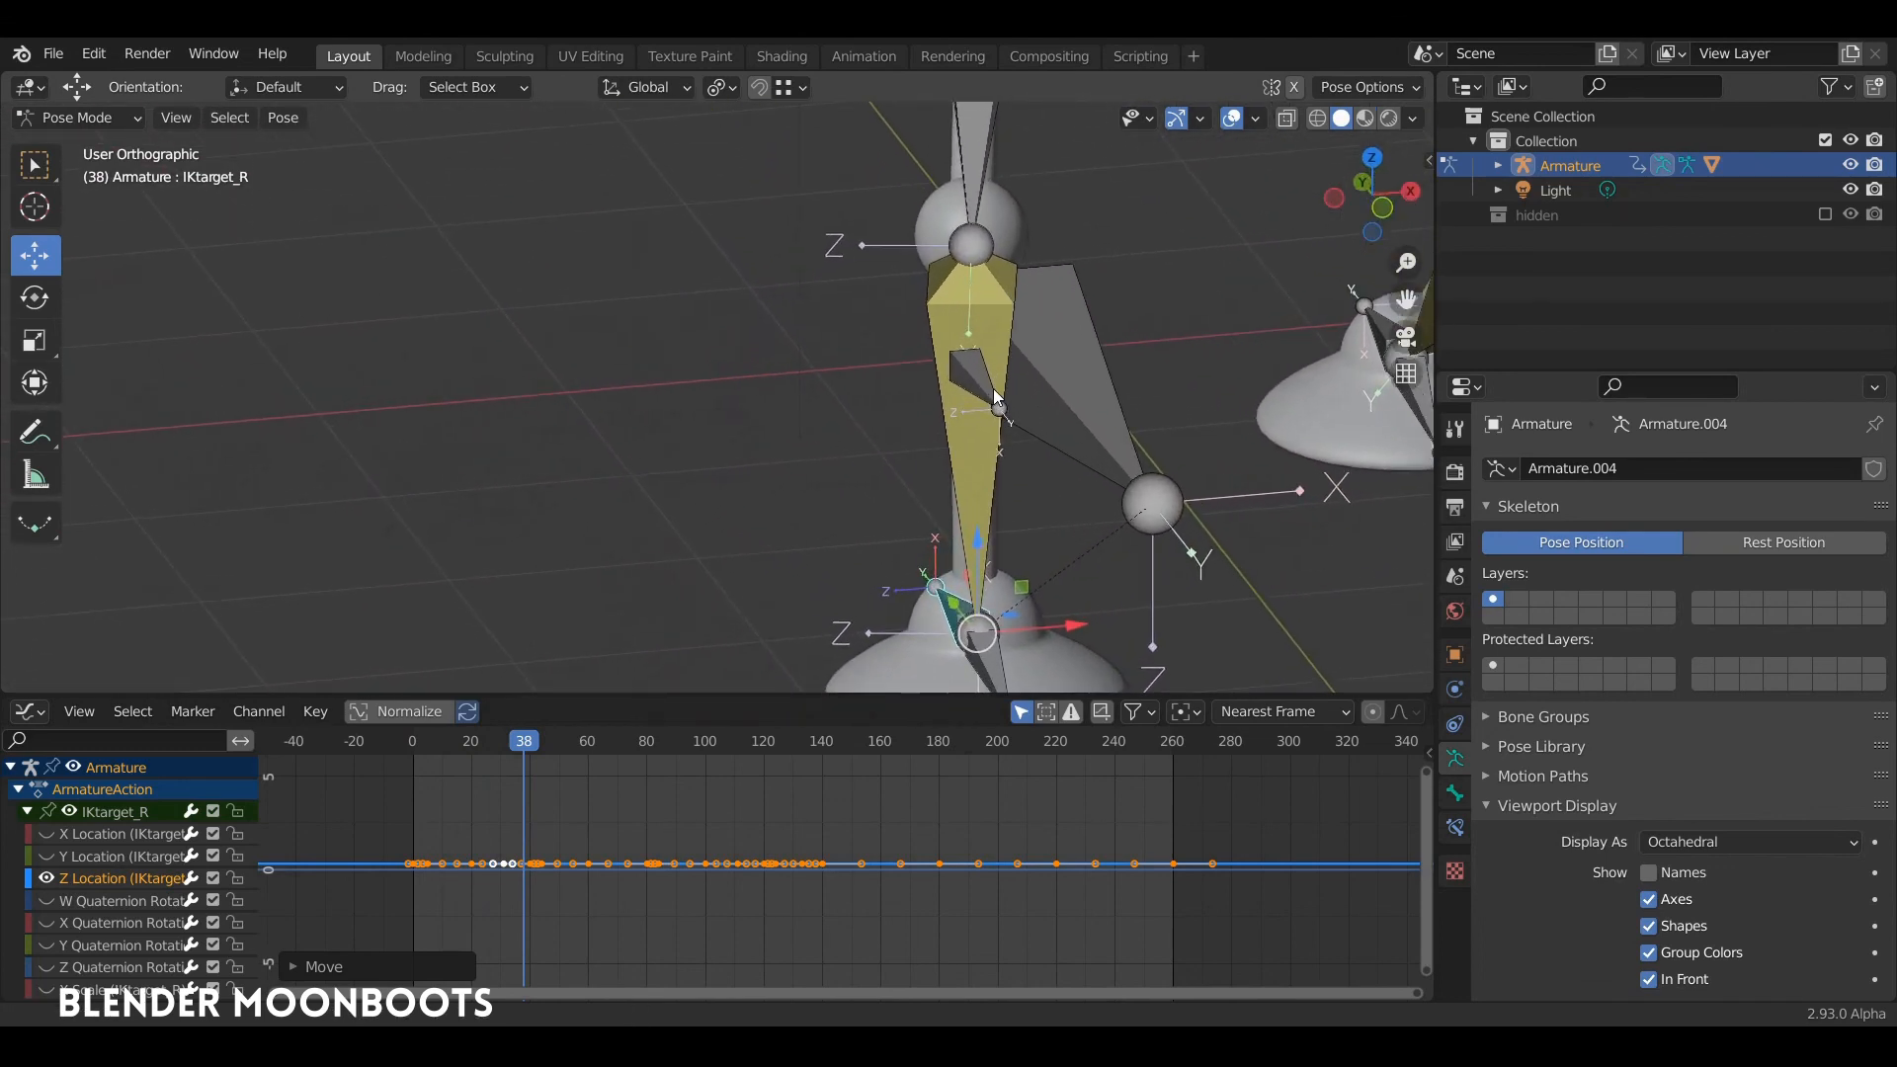
scroll(996, 397, "down", 5)
Step: Select the left foot's IK target and show only its Z Location curve
middle_click_drag(1000, 507, 746, 553)
left_click(983, 464)
left_click(27, 811)
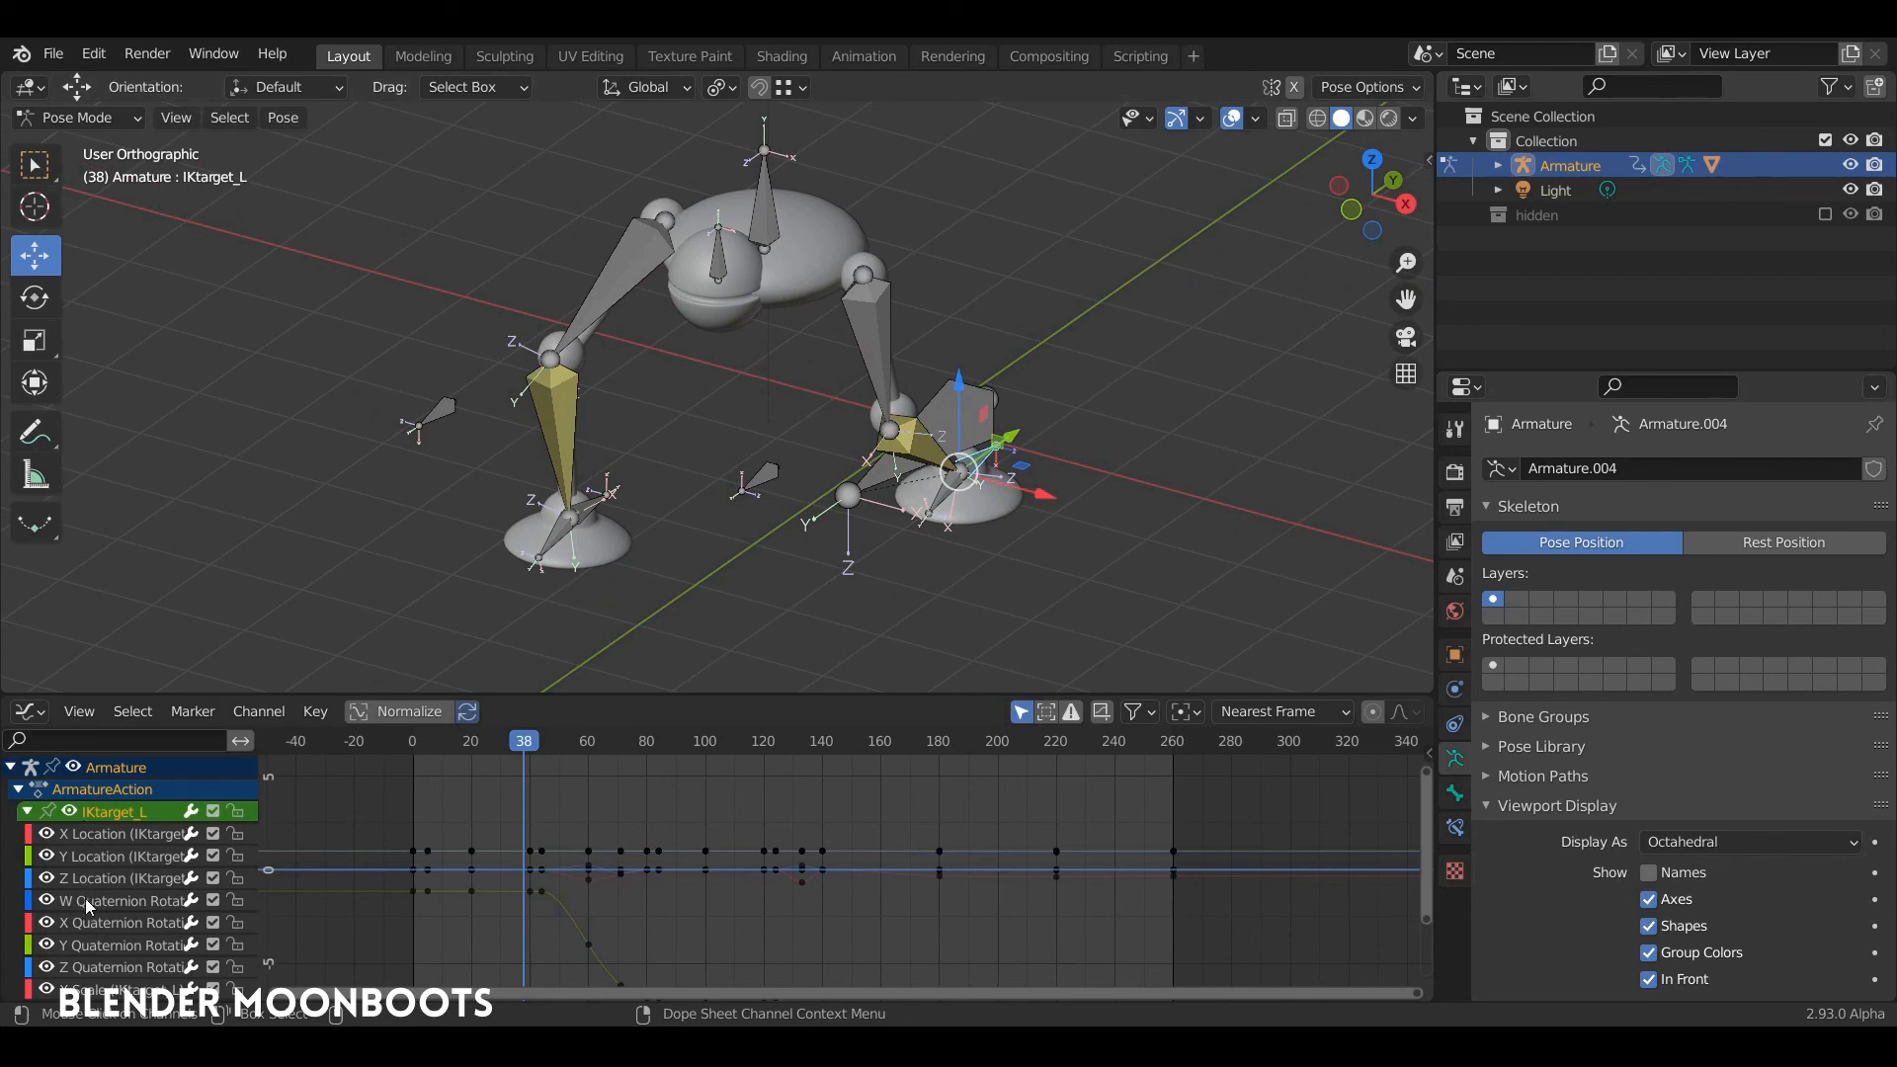
left_click(111, 879)
key("shift+h")
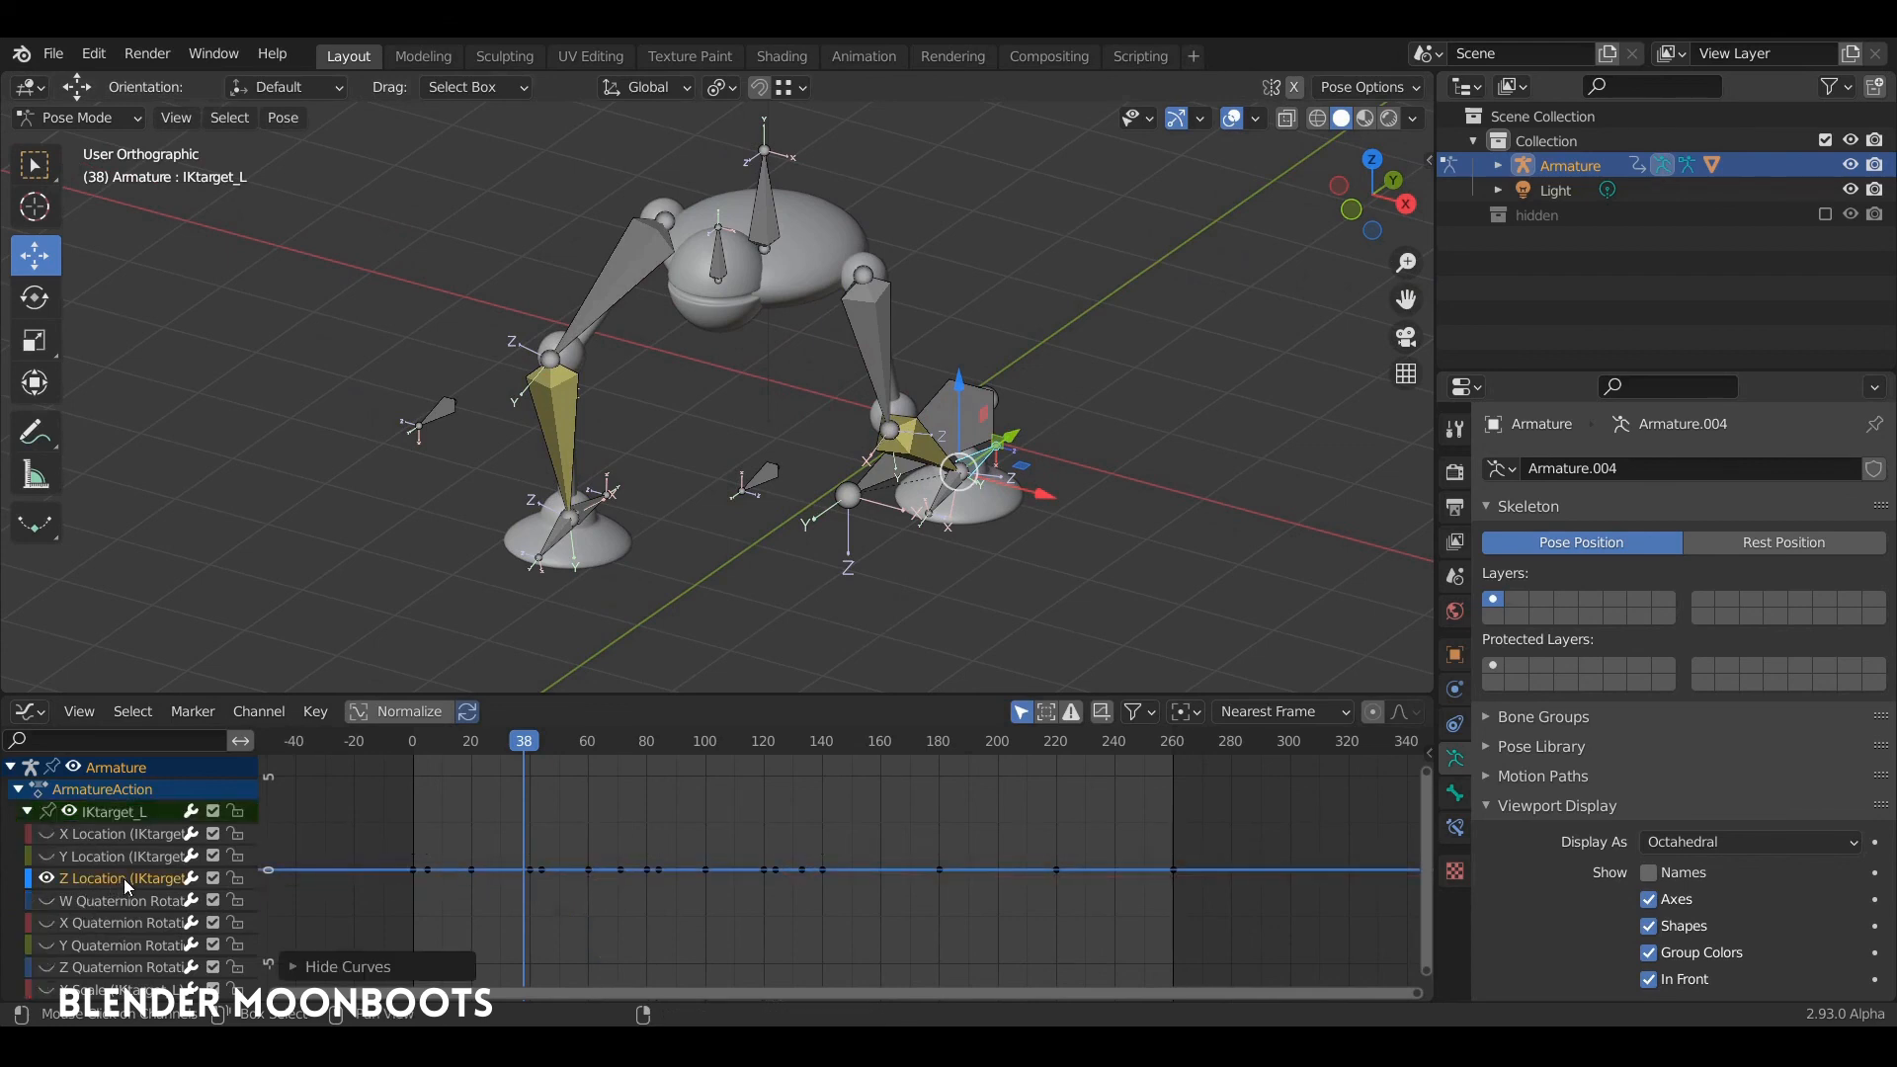
Step: Raise the whole Z Location curve of IKtarget_L by about 0.16 along Y to shift the left foot outward
key("a")
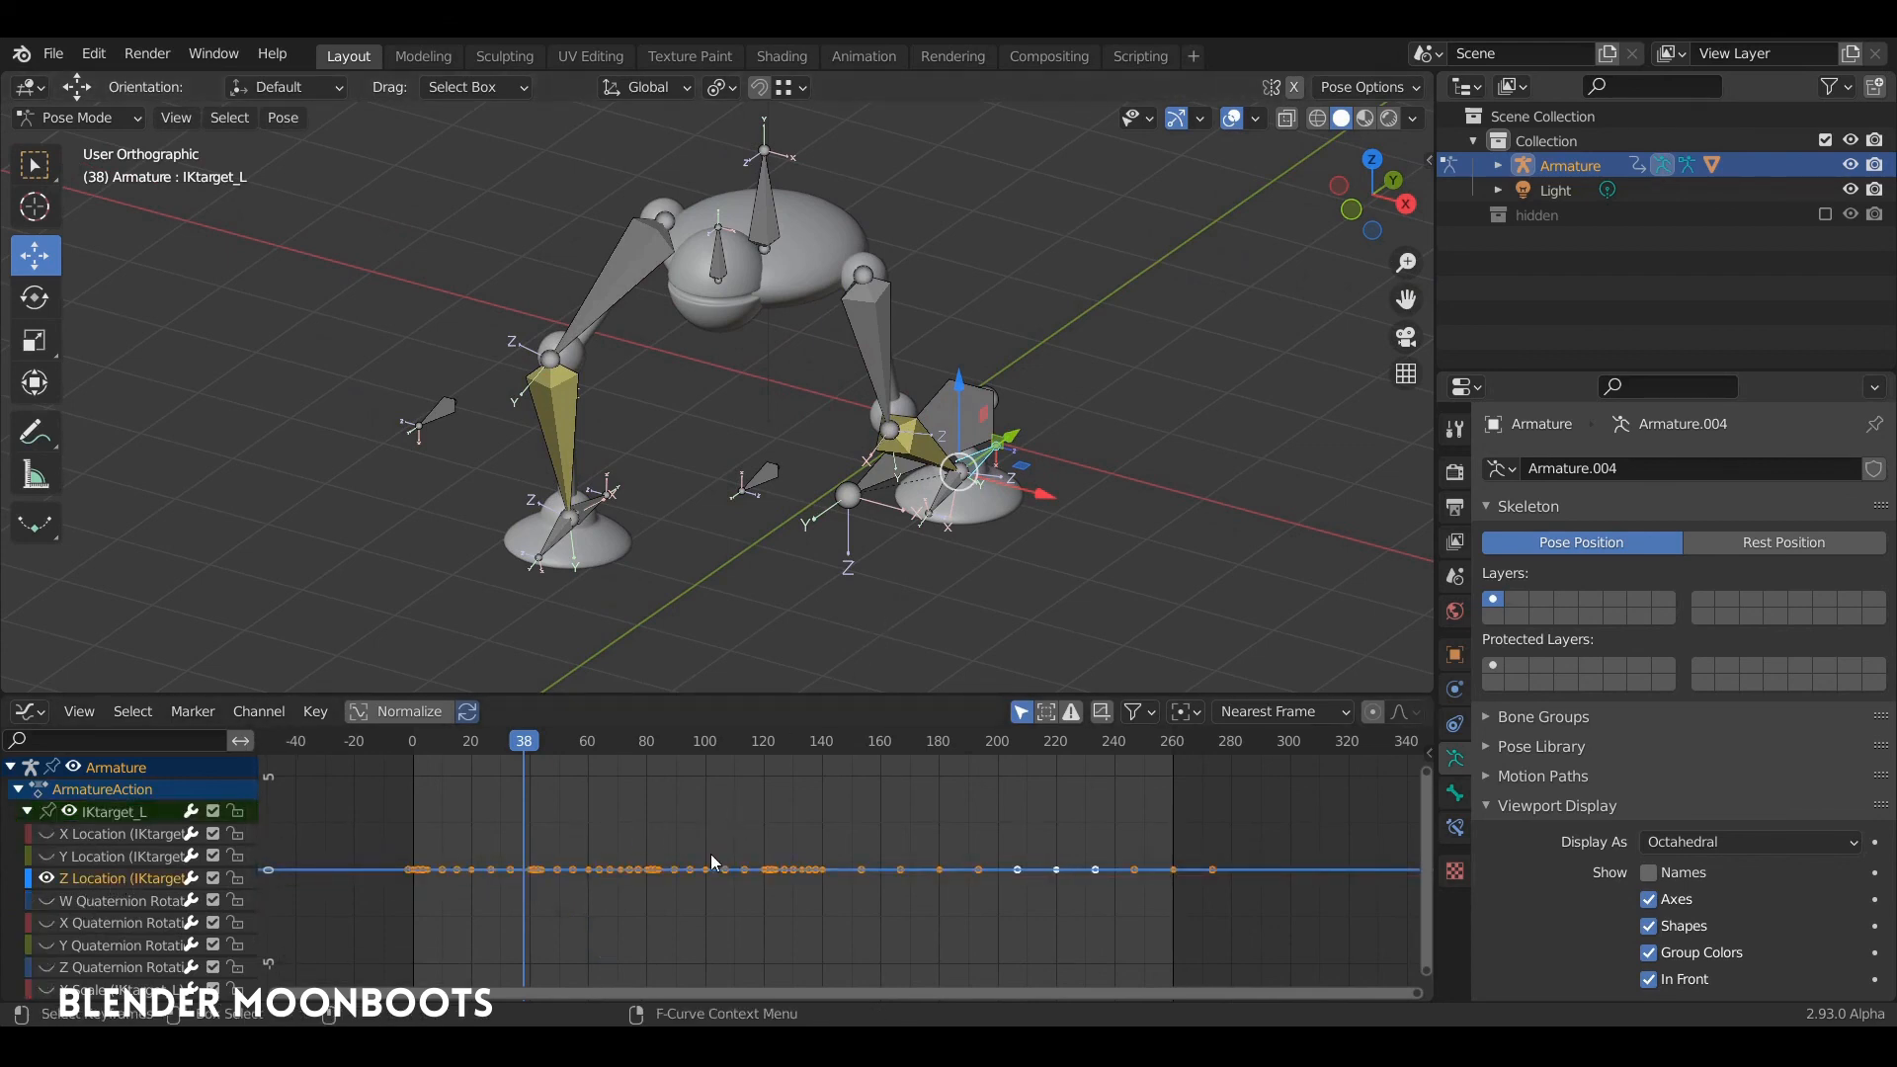
key("g")
key("y")
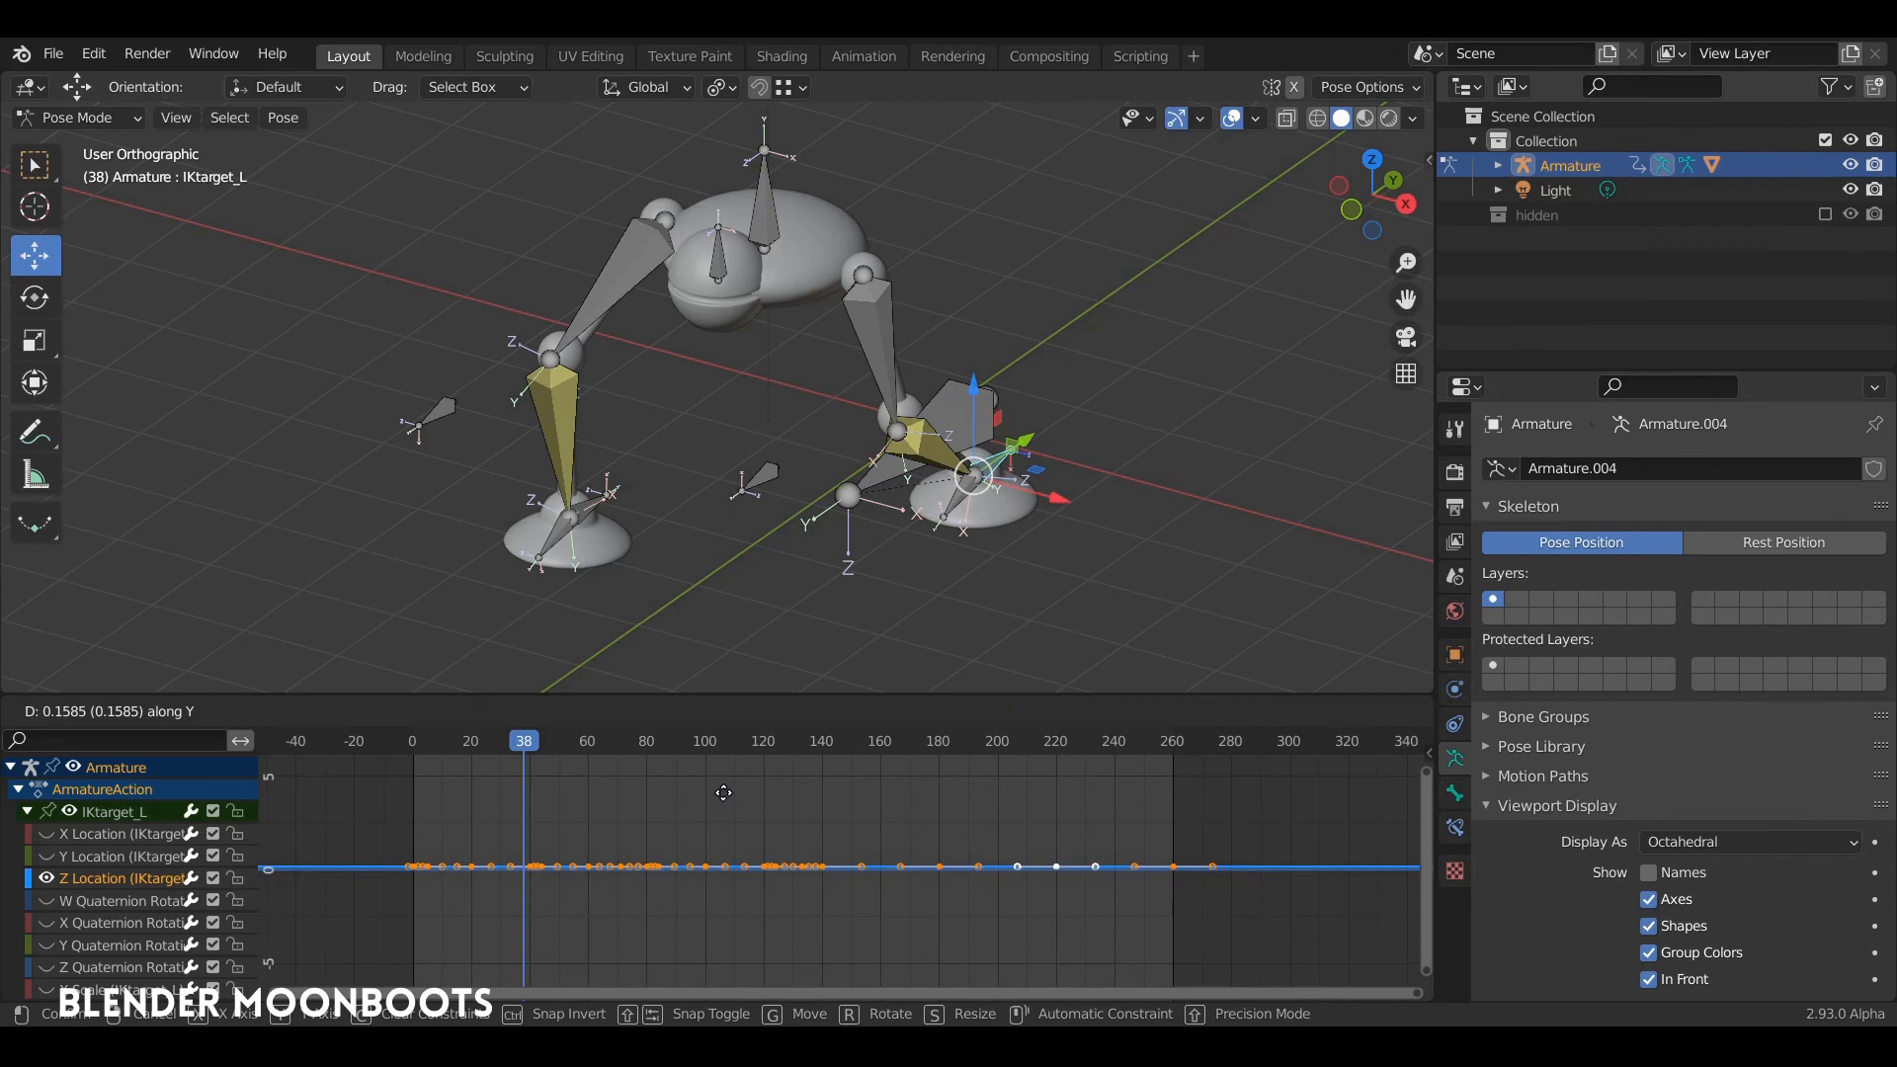
left_click(724, 791)
Step: Hide the viewport overlays and play the animation to review the adjusted stance from the front
left_click_drag(1059, 415, 1136, 342, "alt")
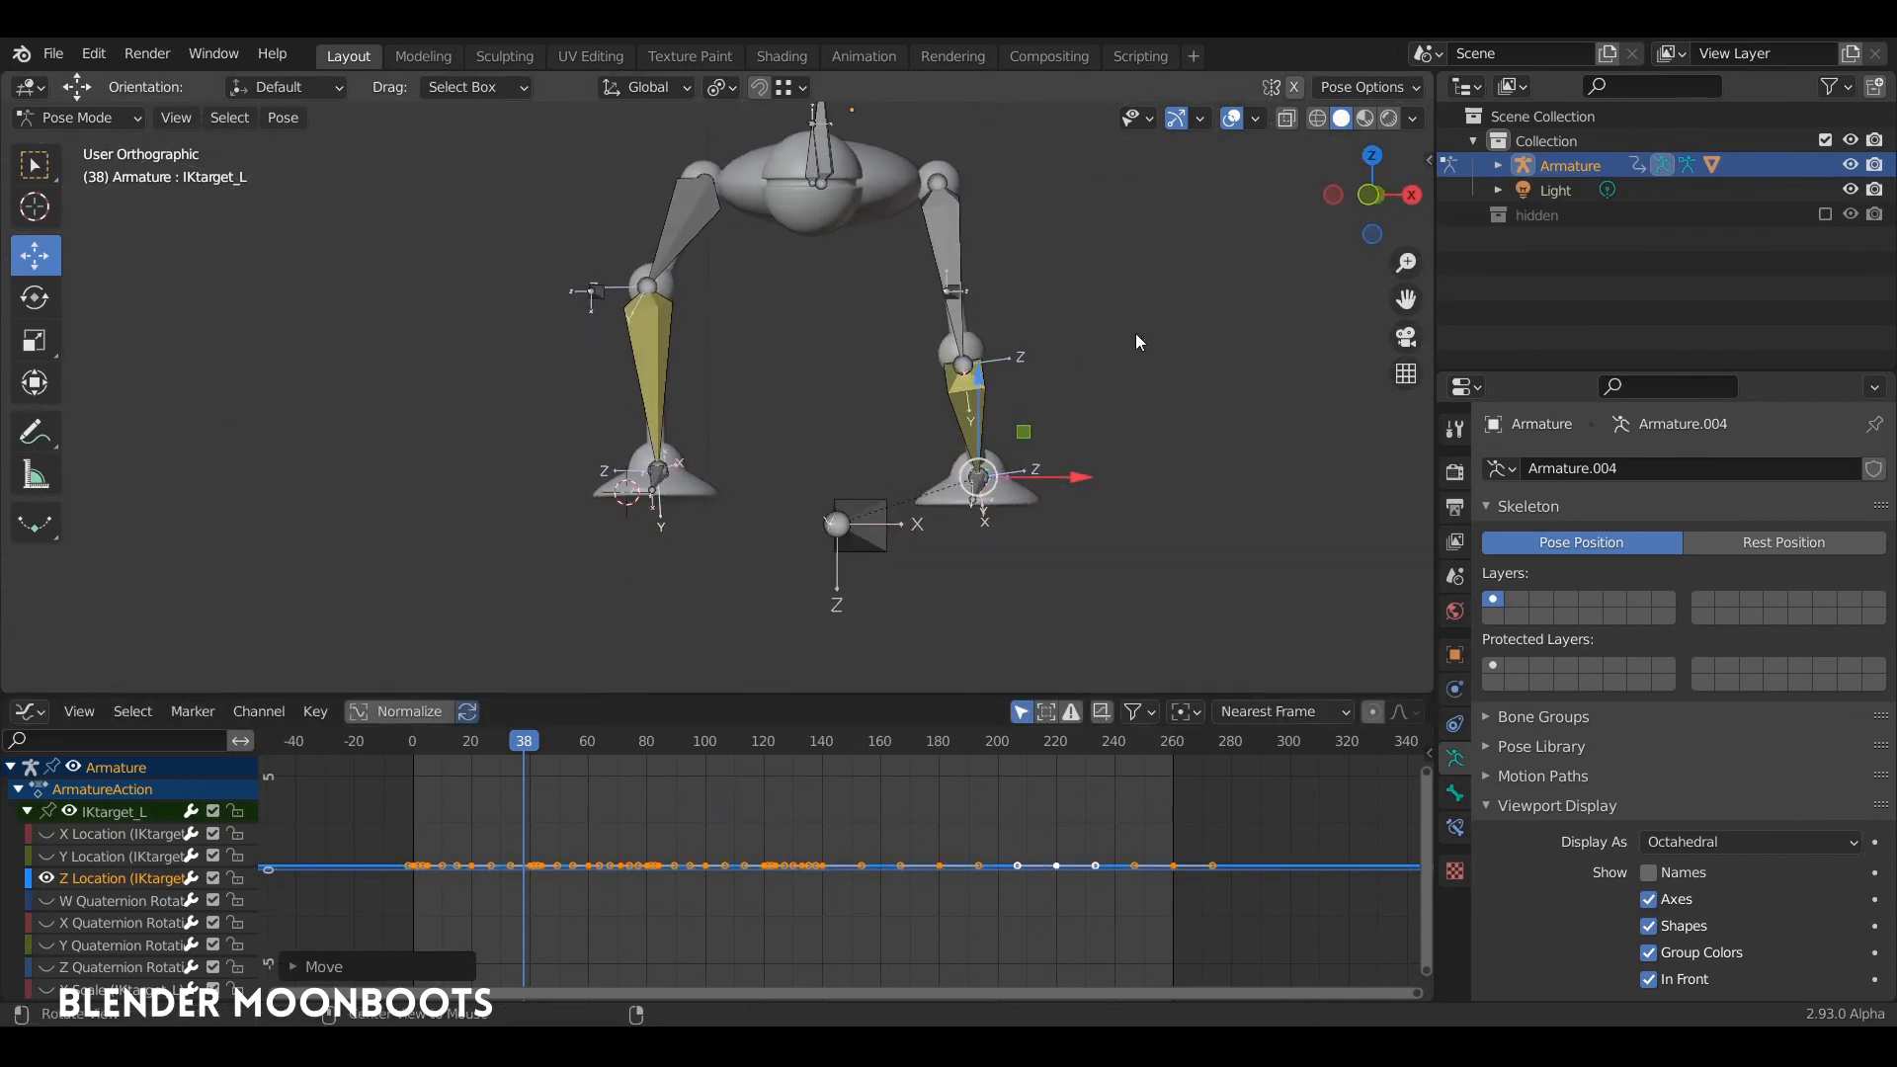
left_click(1241, 123)
left_click_drag(994, 336, 1035, 396, "alt")
key("space")
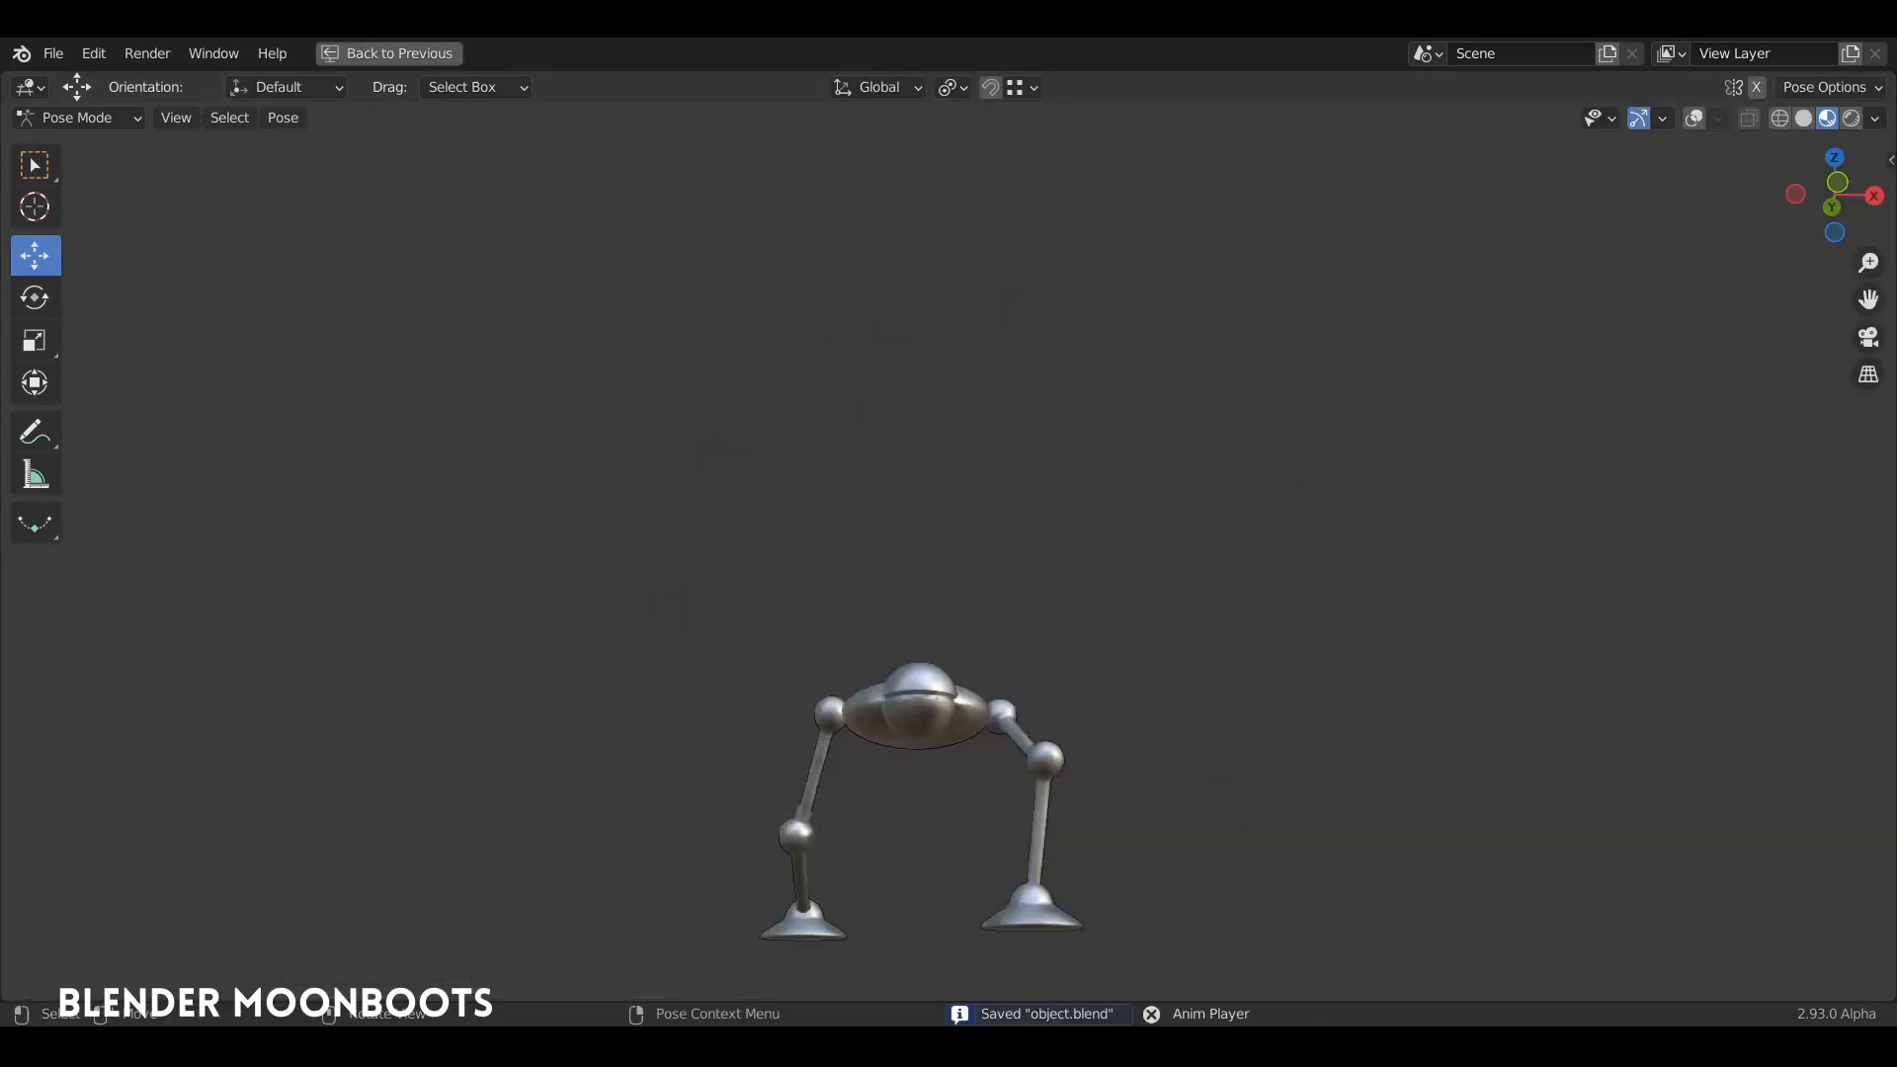